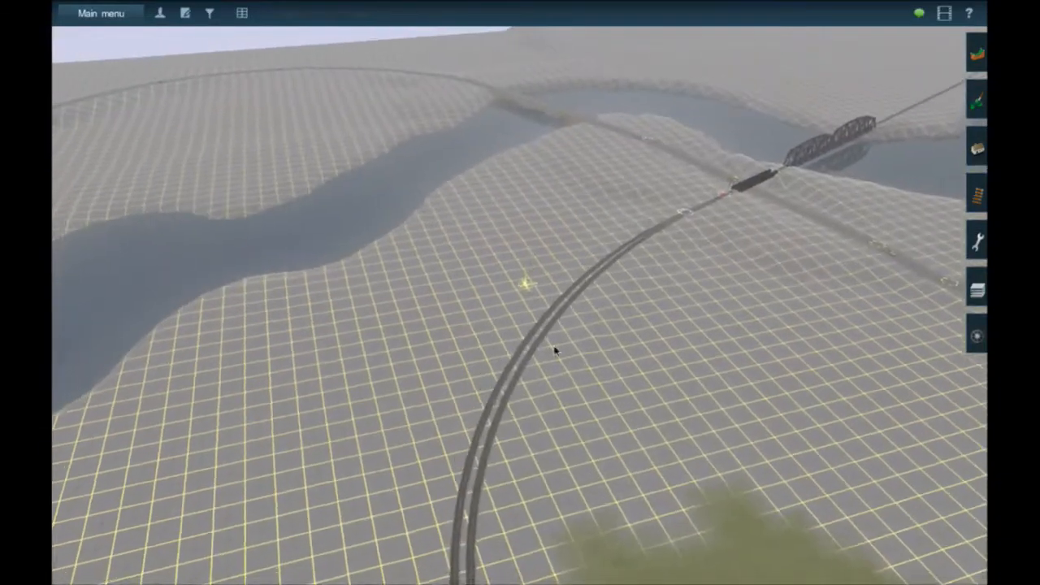
# Survey the route from the double-track curve and road overpass, past the riverside town, to the tunnel portal
pyautogui.moveTo(533, 483); pyautogui.dragTo(539, 378, button='right')
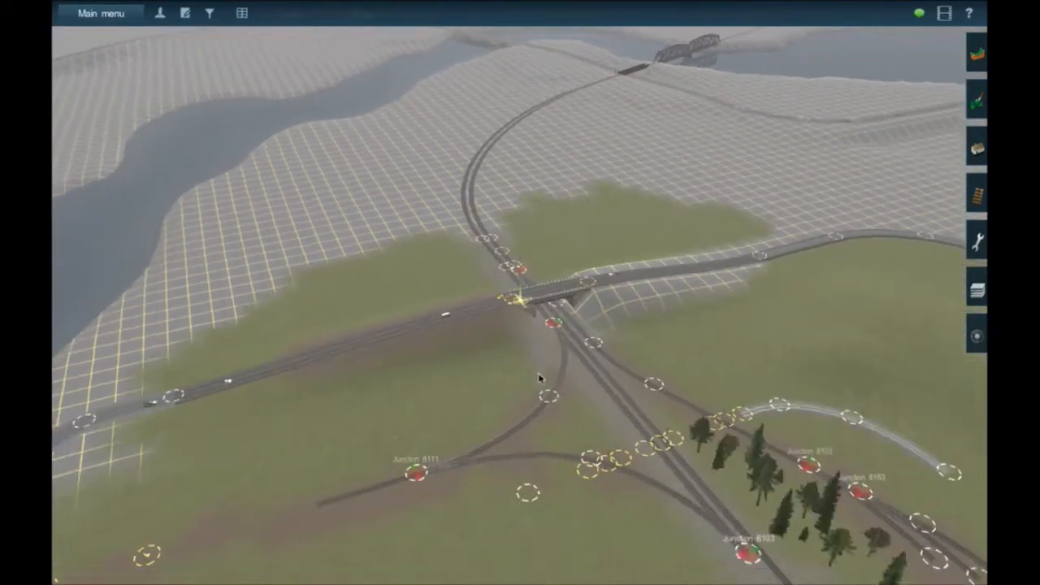
pyautogui.moveTo(524, 242)
pyautogui.mouseDown(button='right')
pyautogui.moveTo(574, 232)
pyautogui.moveTo(544, 183)
pyautogui.moveTo(571, 176)
pyautogui.moveTo(492, 195)
pyautogui.moveTo(505, 198)
pyautogui.mouseUp(button='right')
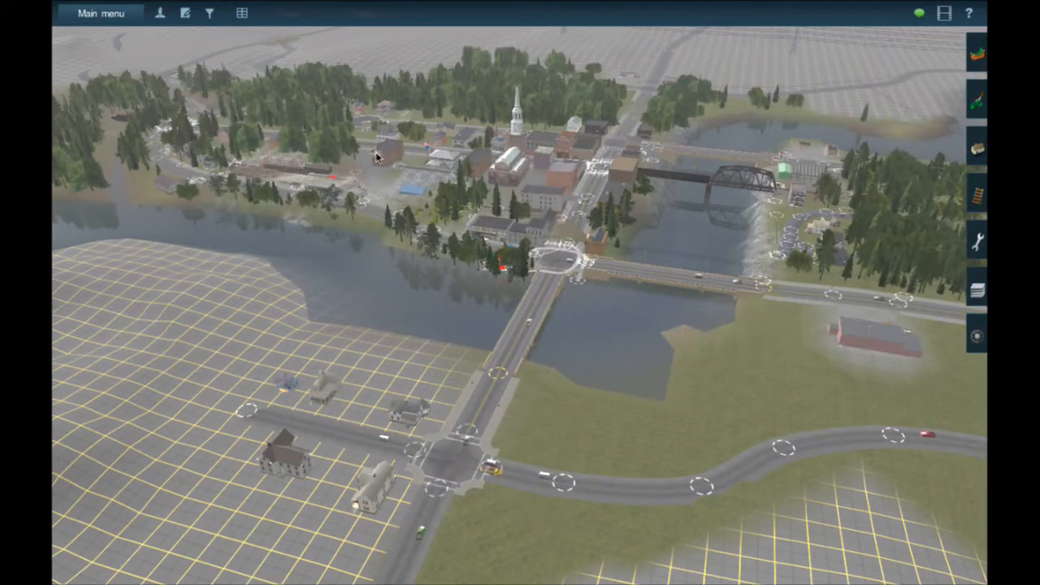
pyautogui.rightClick(376, 157)
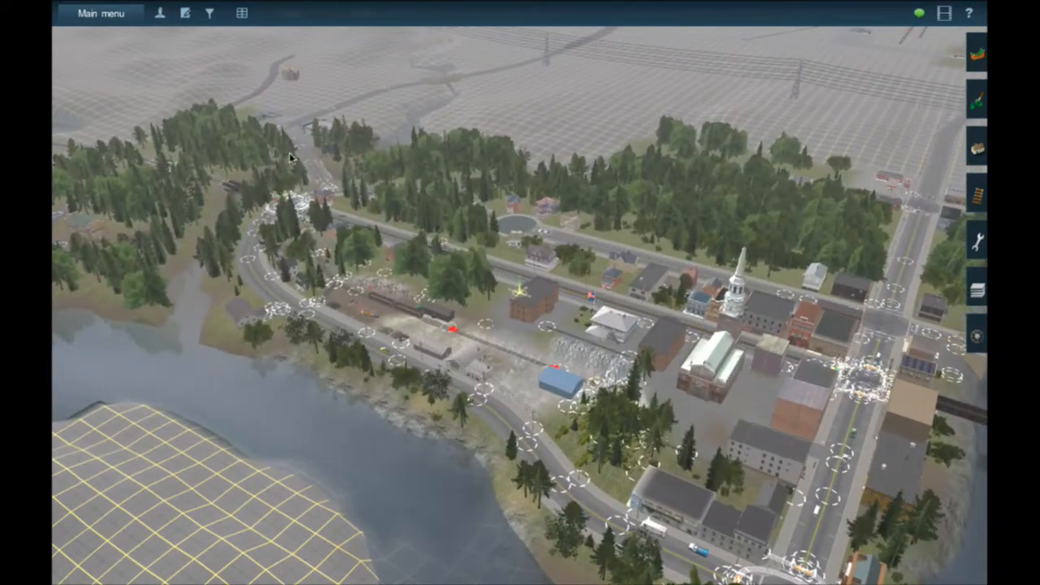
pyautogui.moveTo(322, 157)
pyautogui.mouseDown(button='right')
pyautogui.moveTo(785, 264)
pyautogui.moveTo(436, 144)
pyautogui.moveTo(550, 182)
pyautogui.moveTo(504, 160)
pyautogui.moveTo(520, 169)
pyautogui.moveTo(529, 204)
pyautogui.moveTo(462, 228)
pyautogui.moveTo(443, 250)
pyautogui.moveTo(593, 298)
pyautogui.moveTo(475, 294)
pyautogui.moveTo(494, 301)
pyautogui.moveTo(471, 336)
pyautogui.moveTo(476, 255)
pyautogui.moveTo(518, 241)
pyautogui.mouseUp(button='right')
pyautogui.scroll(8, 528, 288)
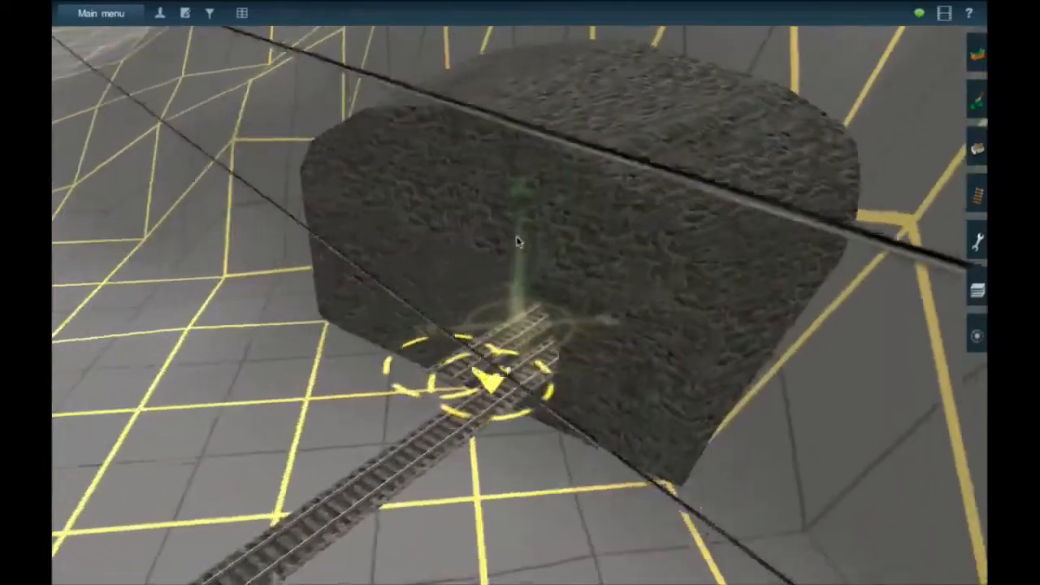
pyautogui.scroll(-5, 518, 241)
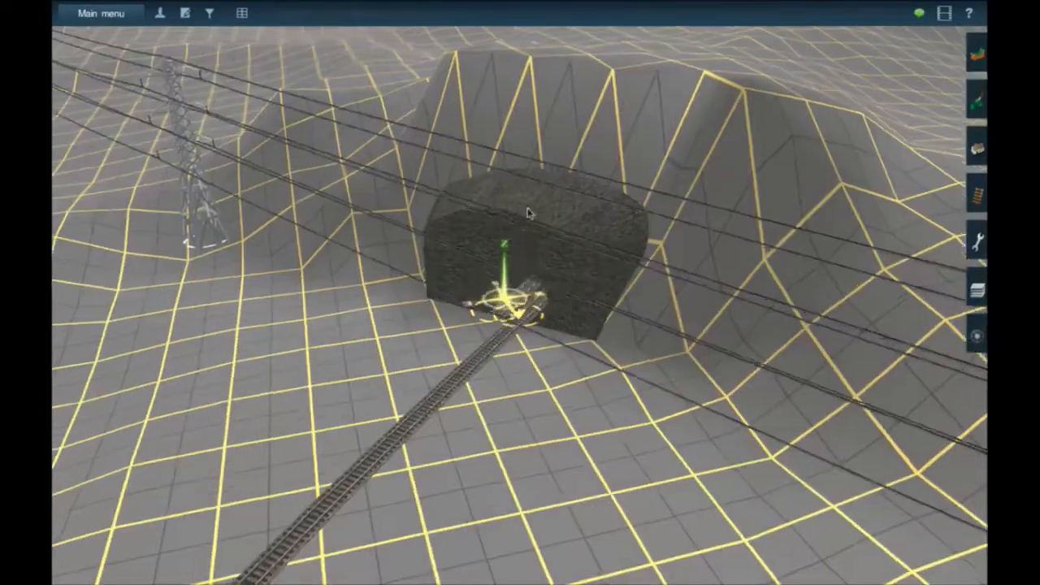
pyautogui.moveTo(541, 184)
pyautogui.mouseDown(button='right')
pyautogui.moveTo(571, 177)
pyautogui.moveTo(501, 156)
pyautogui.moveTo(495, 128)
pyautogui.moveTo(515, 122)
pyautogui.moveTo(526, 152)
pyautogui.moveTo(467, 138)
pyautogui.moveTo(526, 146)
pyautogui.moveTo(531, 135)
pyautogui.moveTo(476, 160)
pyautogui.moveTo(404, 155)
pyautogui.moveTo(422, 149)
pyautogui.moveTo(547, 165)
pyautogui.moveTo(593, 185)
pyautogui.moveTo(535, 163)
pyautogui.mouseUp(button='right')
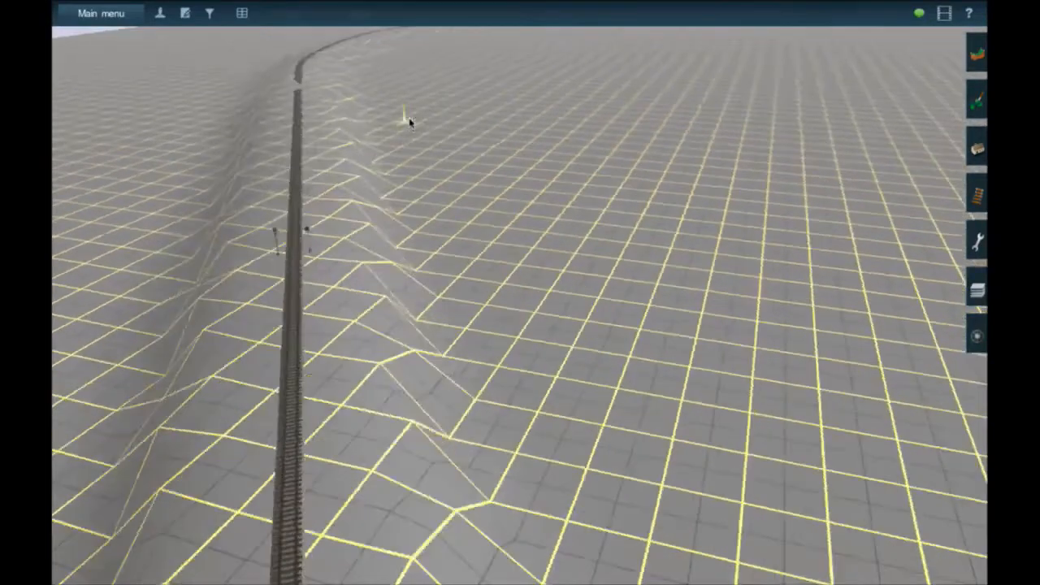
# Follow the main line through the unfinished terrain and over the truss bridge towards the yard
pyautogui.moveTo(410, 123); pyautogui.dragTo(684, 223, button='right')
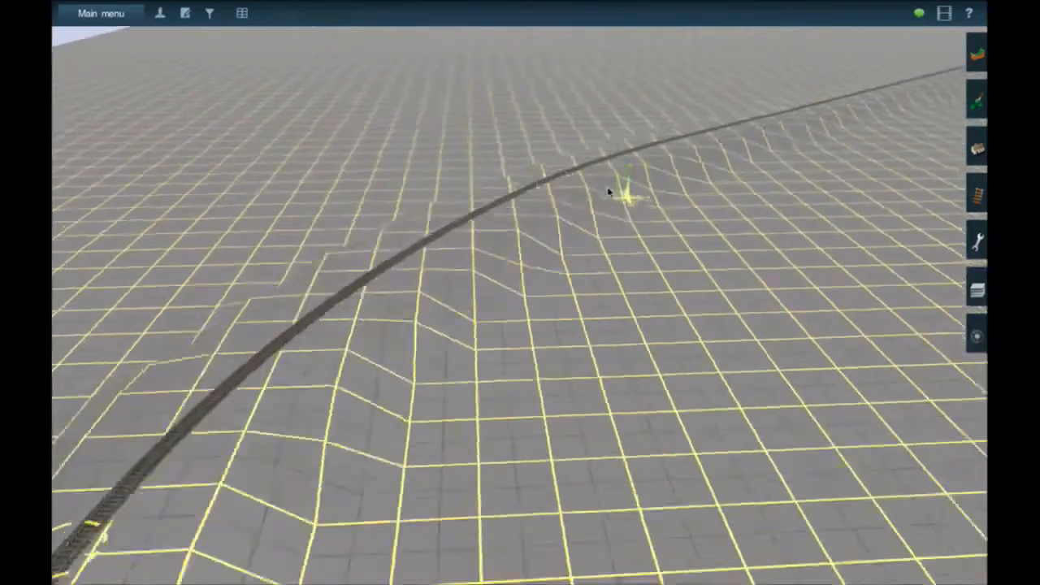
pyautogui.moveTo(594, 185); pyautogui.dragTo(439, 167, button='right')
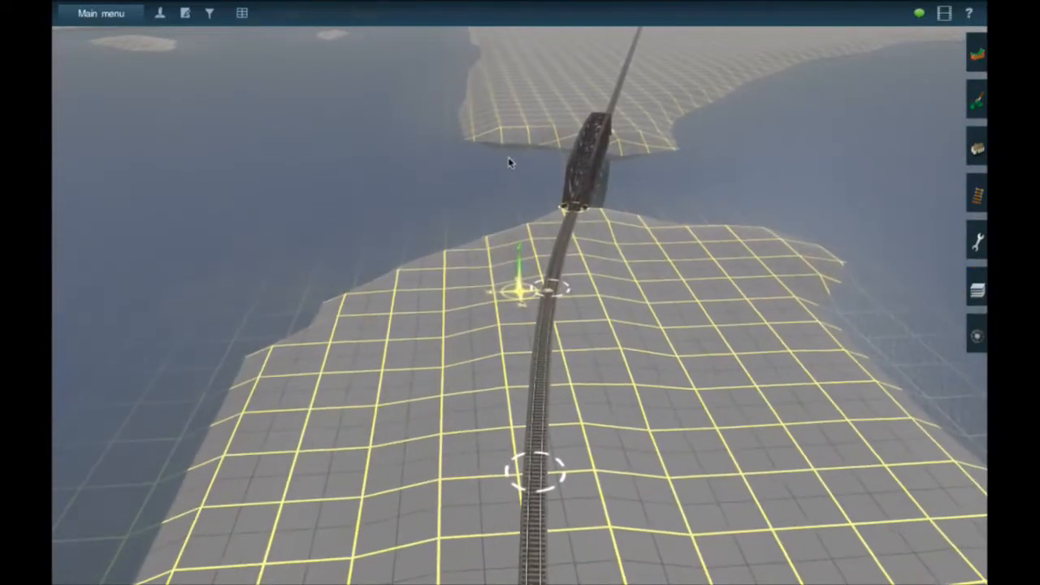
pyautogui.moveTo(509, 163)
pyautogui.mouseDown(button='right')
pyautogui.moveTo(562, 165)
pyautogui.moveTo(525, 158)
pyautogui.mouseUp(button='right')
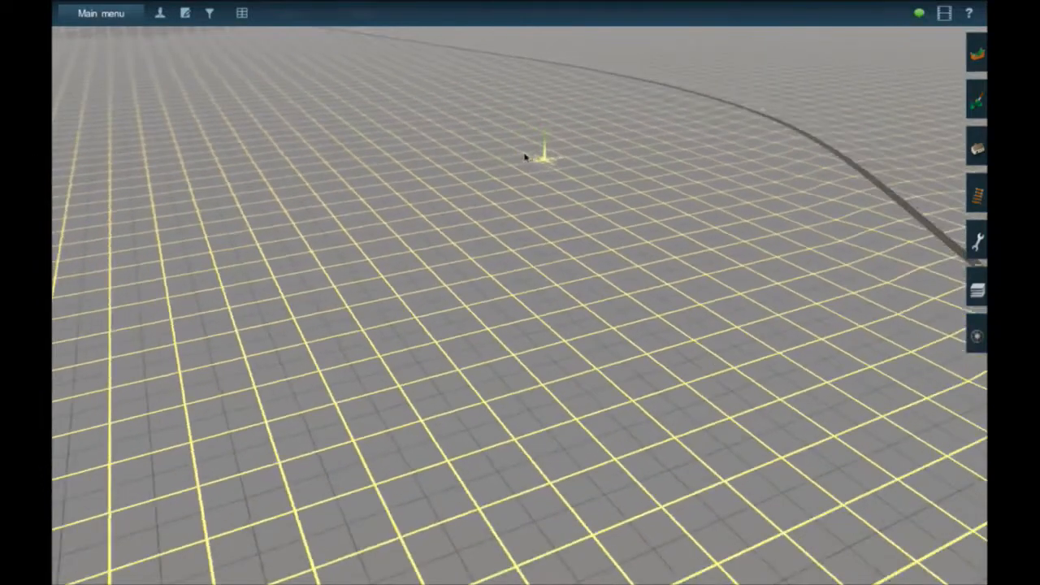
pyautogui.moveTo(562, 213); pyautogui.dragTo(541, 171, button='right')
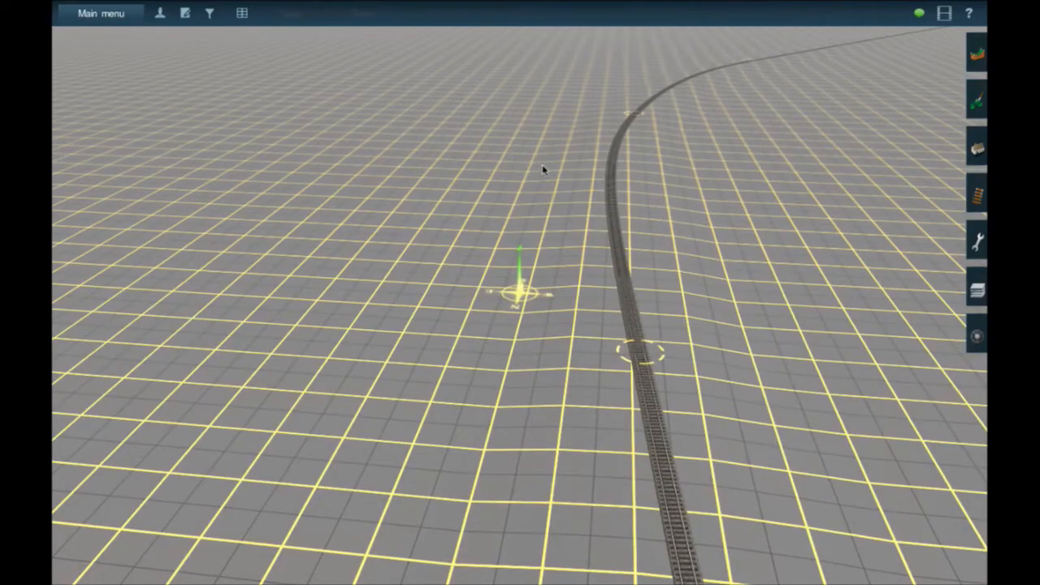
pyautogui.moveTo(532, 159)
pyautogui.mouseDown(button='right')
pyautogui.moveTo(628, 190)
pyautogui.moveTo(622, 208)
pyautogui.moveTo(513, 221)
pyautogui.moveTo(480, 174)
pyautogui.moveTo(526, 176)
pyautogui.moveTo(529, 167)
pyautogui.moveTo(522, 174)
pyautogui.mouseUp(button='right')
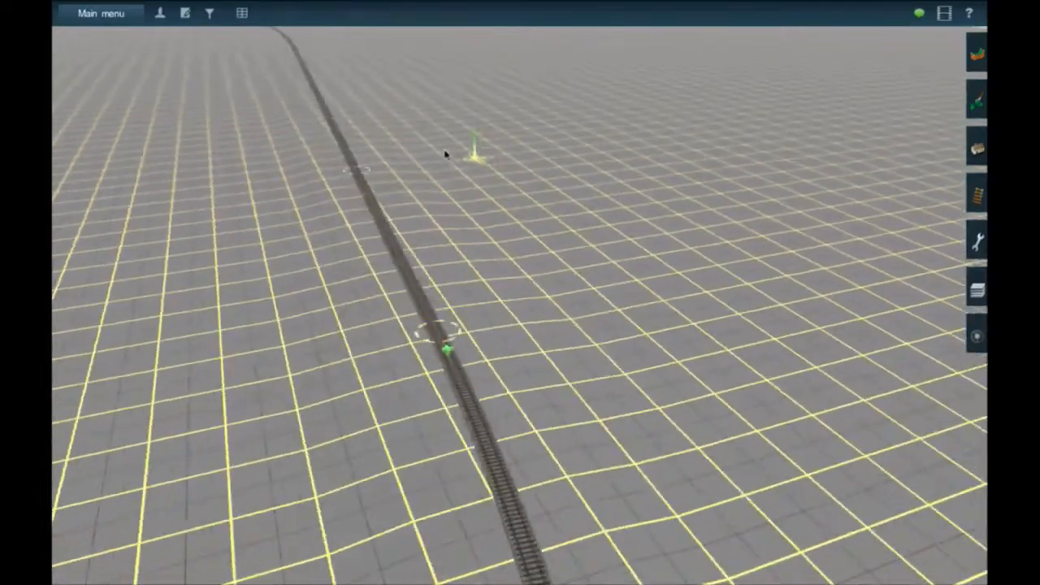
pyautogui.moveTo(445, 154)
pyautogui.mouseDown(button='right')
pyautogui.moveTo(490, 142)
pyautogui.moveTo(444, 144)
pyautogui.moveTo(465, 143)
pyautogui.moveTo(507, 172)
pyautogui.moveTo(580, 139)
pyautogui.moveTo(585, 146)
pyautogui.moveTo(571, 157)
pyautogui.moveTo(528, 154)
pyautogui.moveTo(506, 109)
pyautogui.moveTo(530, 114)
pyautogui.moveTo(518, 128)
pyautogui.moveTo(518, 179)
pyautogui.mouseUp(button='right')
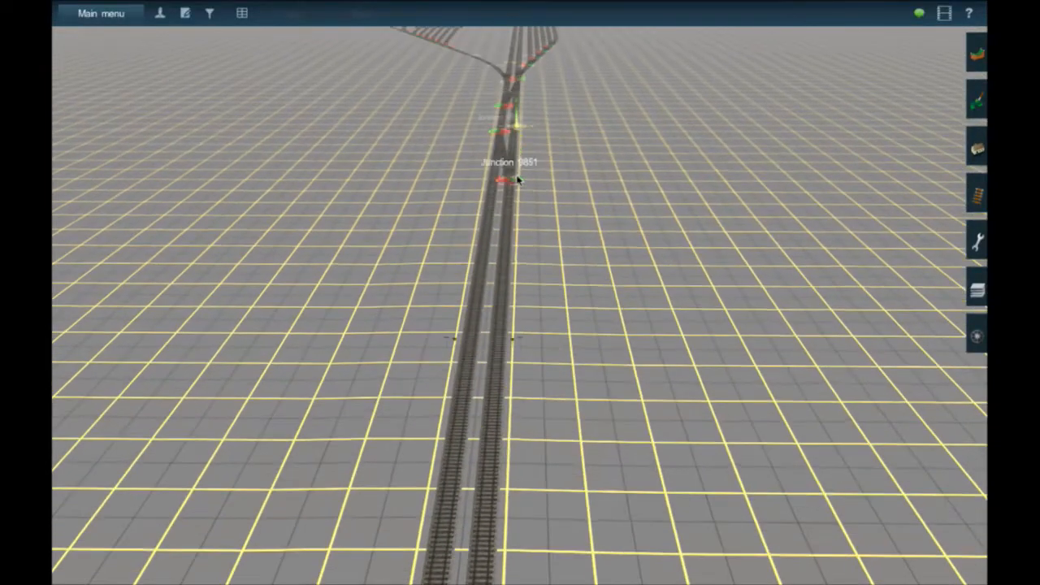
# Examine the yard entrance, the engine shop building, its surrounding junctions and the parked locomotives and rolling stock
pyautogui.rightClick(517, 118)
pyautogui.rightClick(517, 110)
pyautogui.rightClick(515, 90)
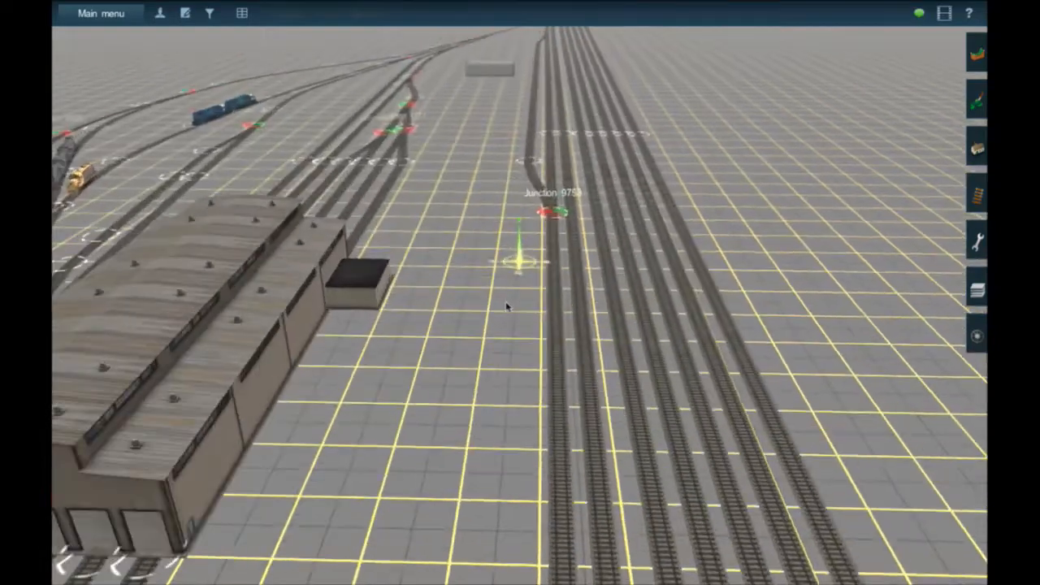
pyautogui.rightClick(501, 307)
pyautogui.moveTo(474, 365)
pyautogui.mouseDown(button='right')
pyautogui.moveTo(305, 342)
pyautogui.moveTo(322, 320)
pyautogui.mouseUp(button='right')
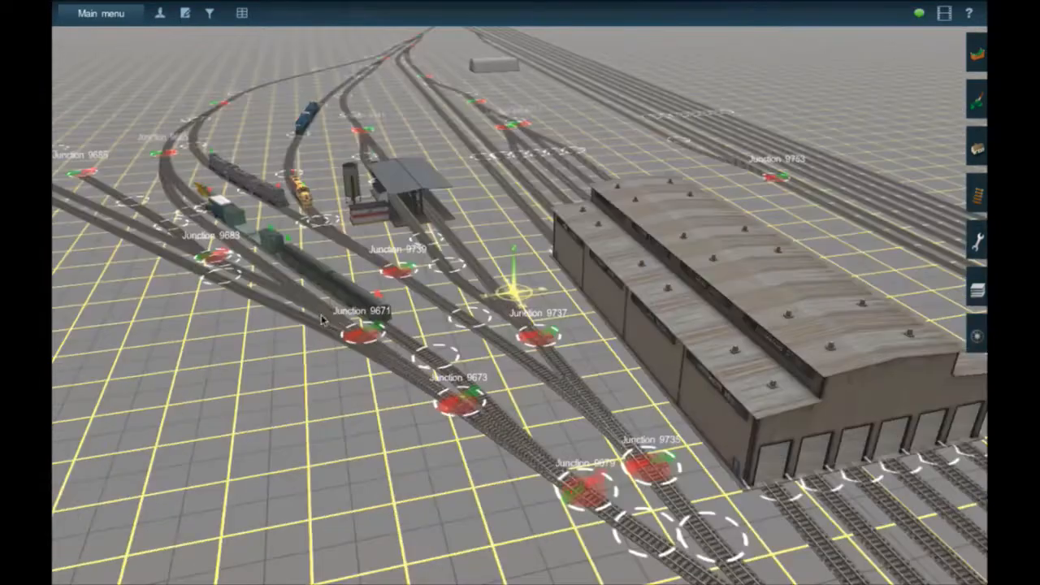
pyautogui.moveTo(296, 256)
pyautogui.mouseDown(button='right')
pyautogui.moveTo(297, 235)
pyautogui.moveTo(295, 258)
pyautogui.moveTo(315, 245)
pyautogui.mouseUp(button='right')
pyautogui.press('Left')
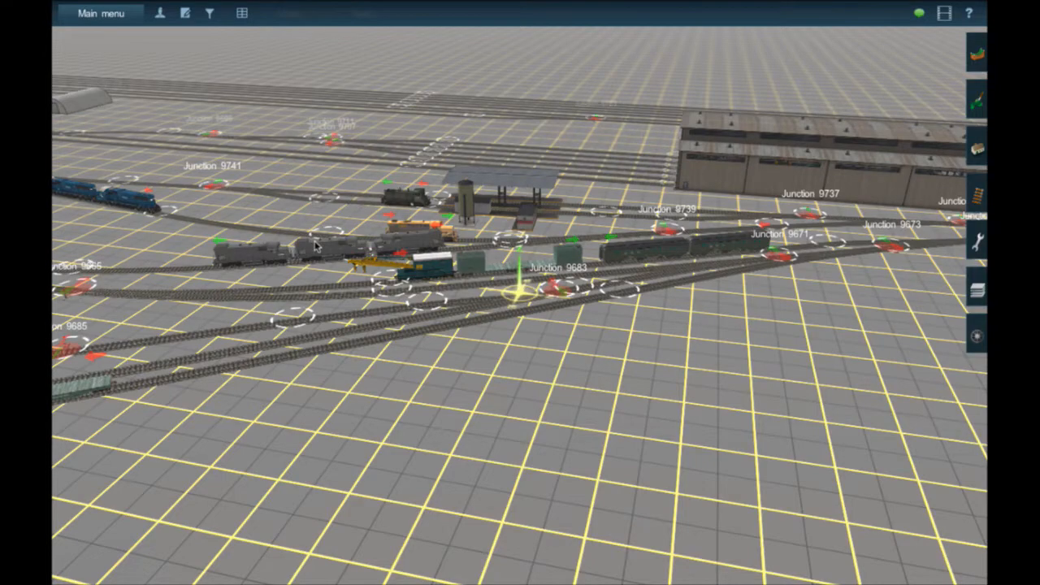
pyautogui.moveTo(317, 247); pyautogui.dragTo(437, 333, button='right')
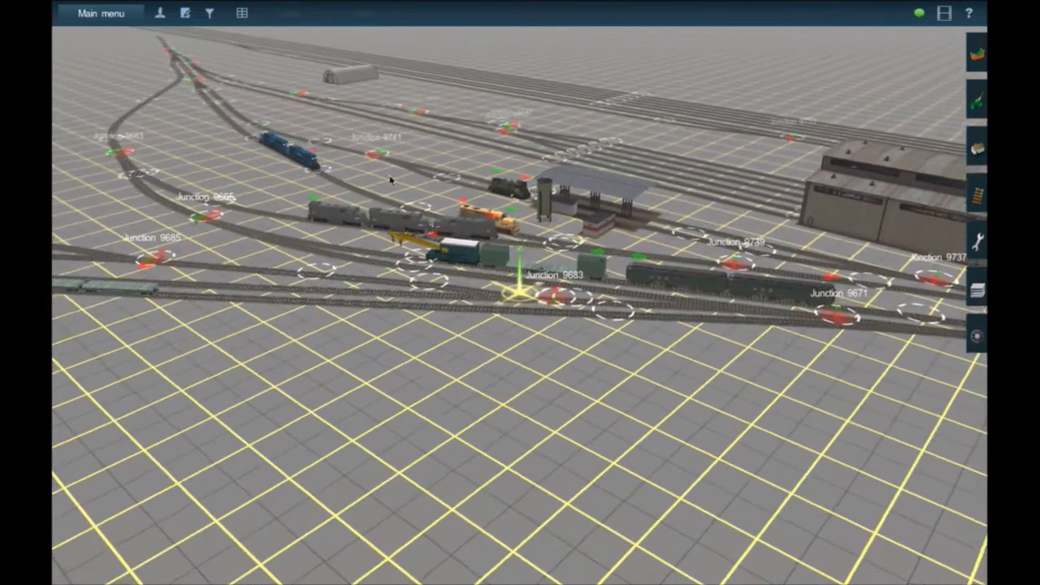
pyautogui.moveTo(582, 243); pyautogui.dragTo(708, 288, button='right')
pyautogui.rightClick(709, 288)
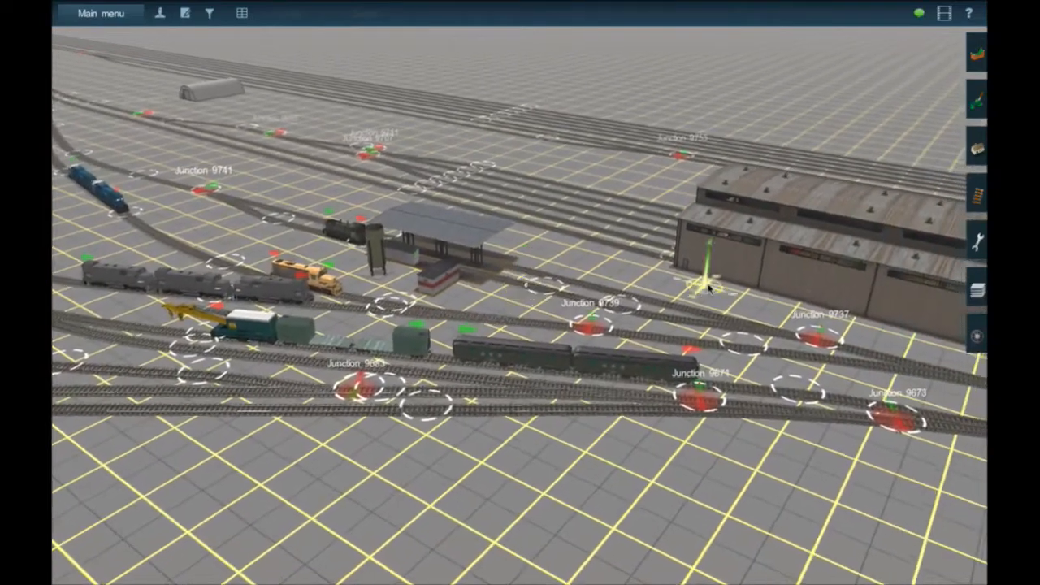
pyautogui.press('Left')
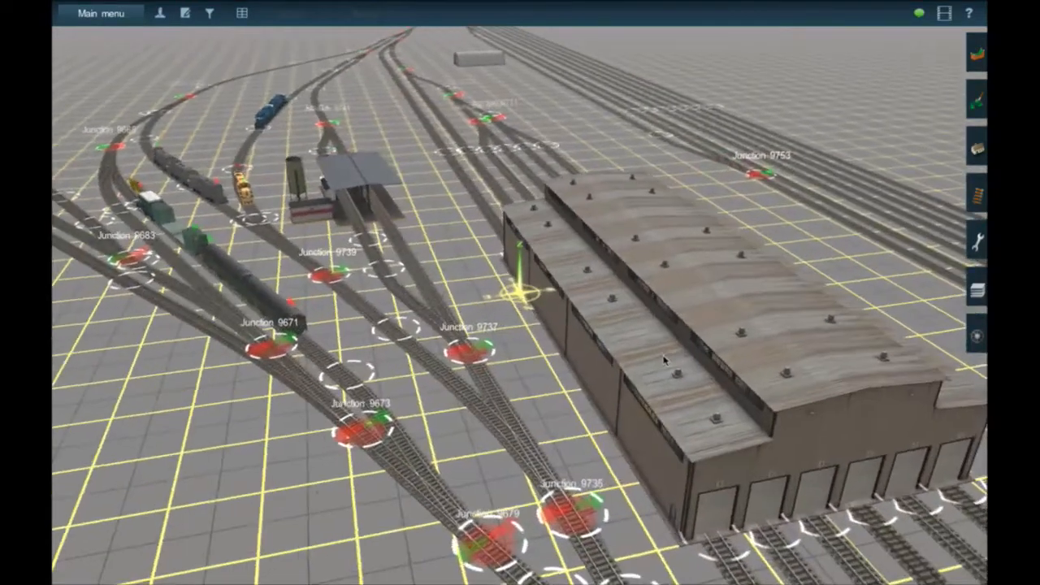
# Inspect the inside of the engine shop, including its tracks, overhead crane, parked locomotives and roller doors
pyautogui.rightClick(666, 360)
pyautogui.scroll(8, 666, 359)
pyautogui.scroll(-5, 664, 360)
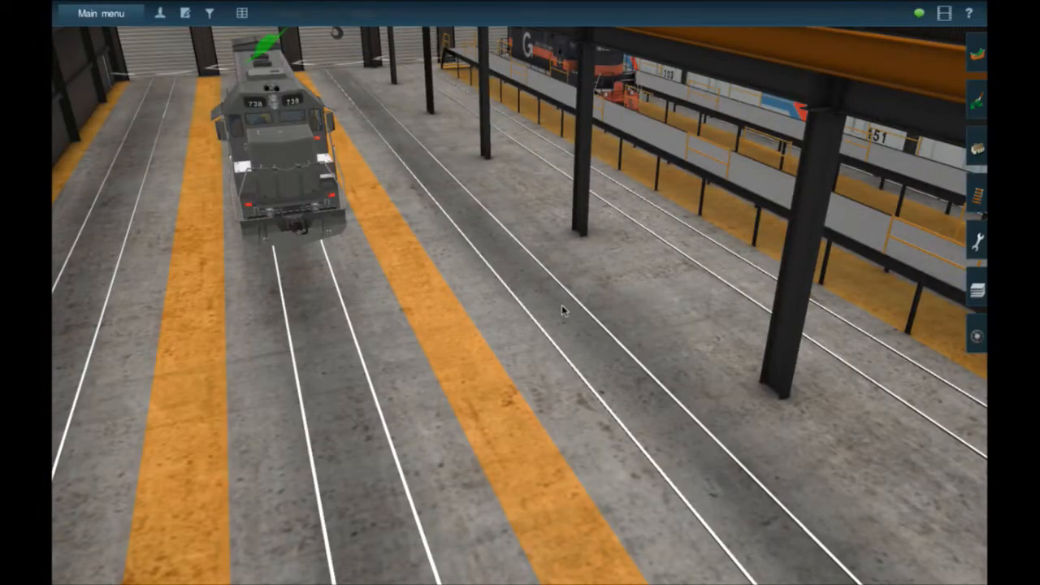
pyautogui.scroll(6, 562, 308)
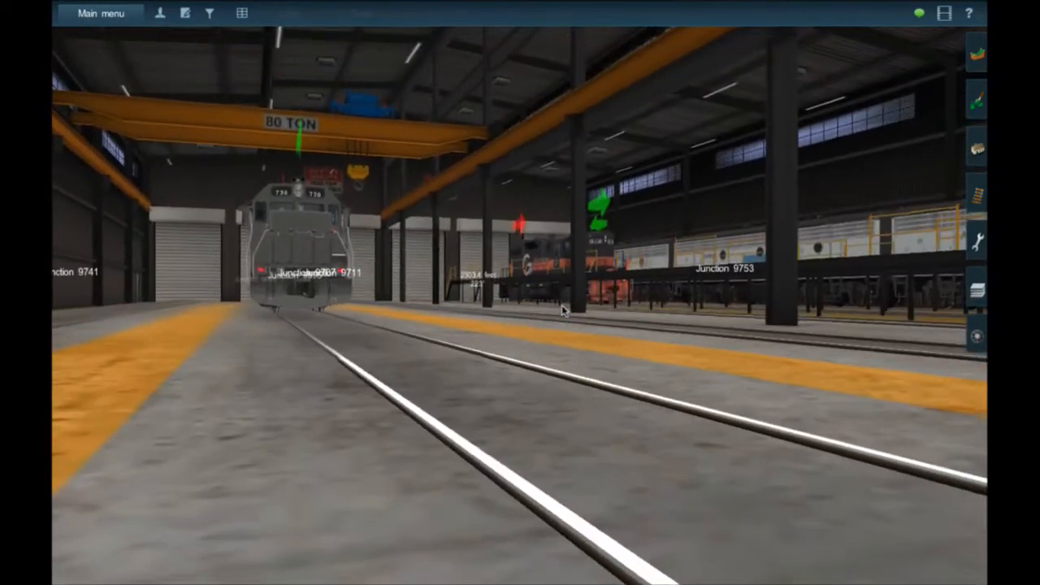
pyautogui.press('Up')
pyautogui.moveTo(399, 188); pyautogui.dragTo(473, 221, button='right')
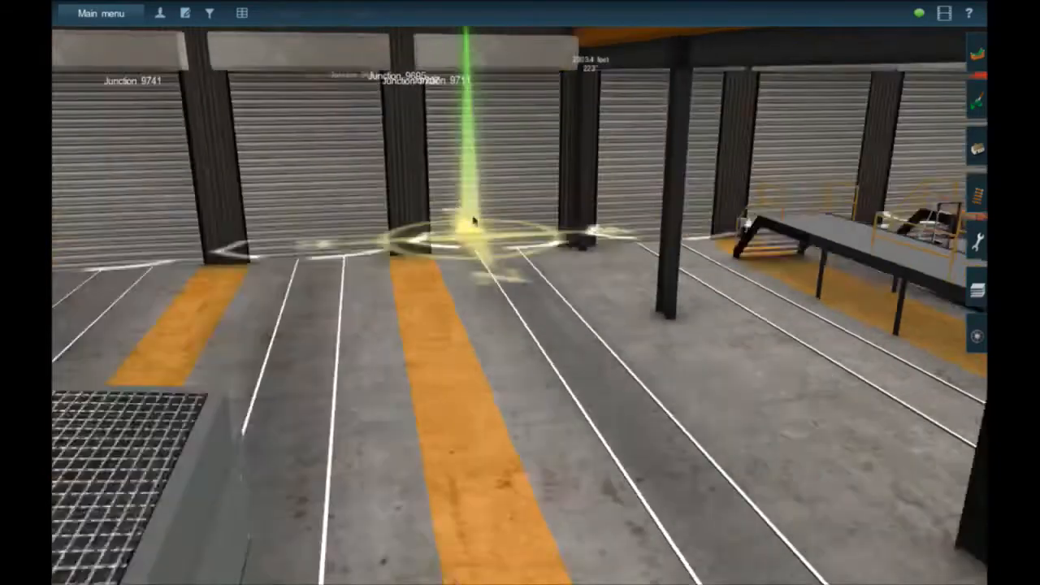
pyautogui.rightClick(452, 177)
pyautogui.rightClick(460, 174)
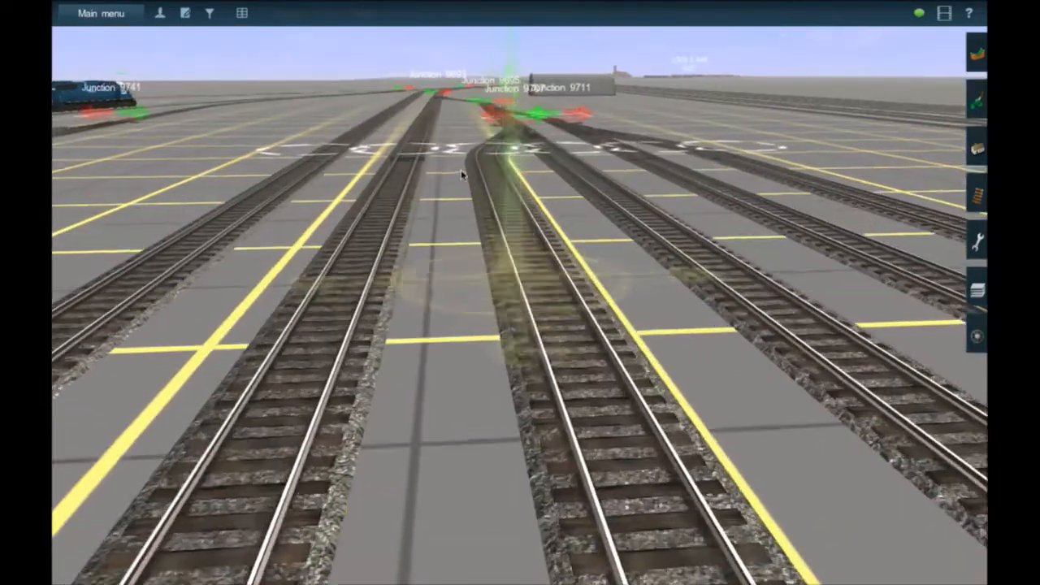
# Examine the tracks outside the engine shop and the long freight yard with its parked wagons
pyautogui.scroll(-5, 461, 175)
pyautogui.press('Left')
pyautogui.rightClick(674, 205)
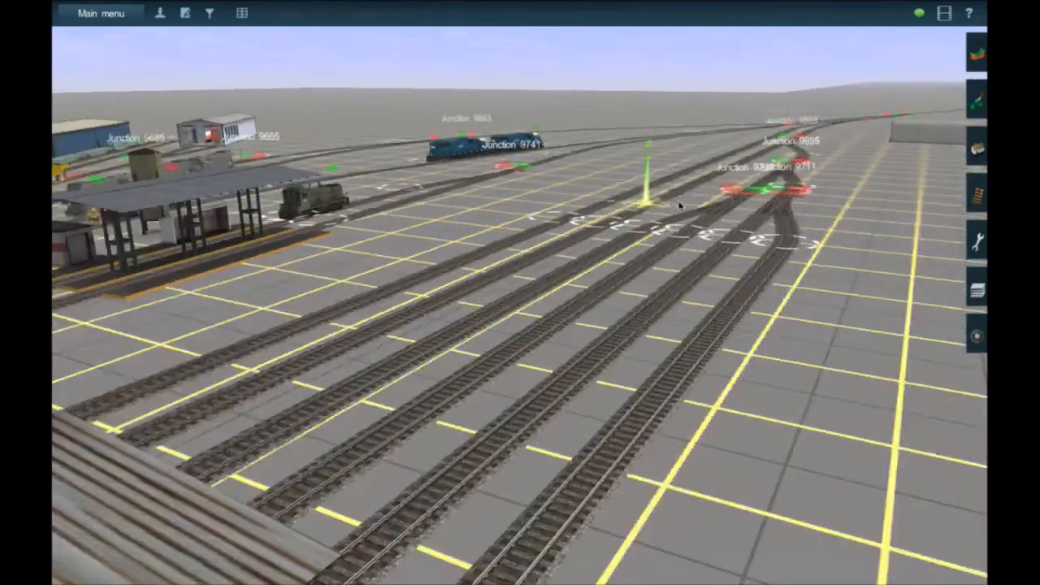
pyautogui.press('Right')
pyautogui.moveTo(680, 206)
pyautogui.mouseDown(button='right')
pyautogui.moveTo(688, 213)
pyautogui.moveTo(569, 216)
pyautogui.moveTo(541, 211)
pyautogui.moveTo(523, 179)
pyautogui.moveTo(561, 214)
pyautogui.moveTo(533, 252)
pyautogui.mouseUp(button='right')
pyautogui.press('Left')
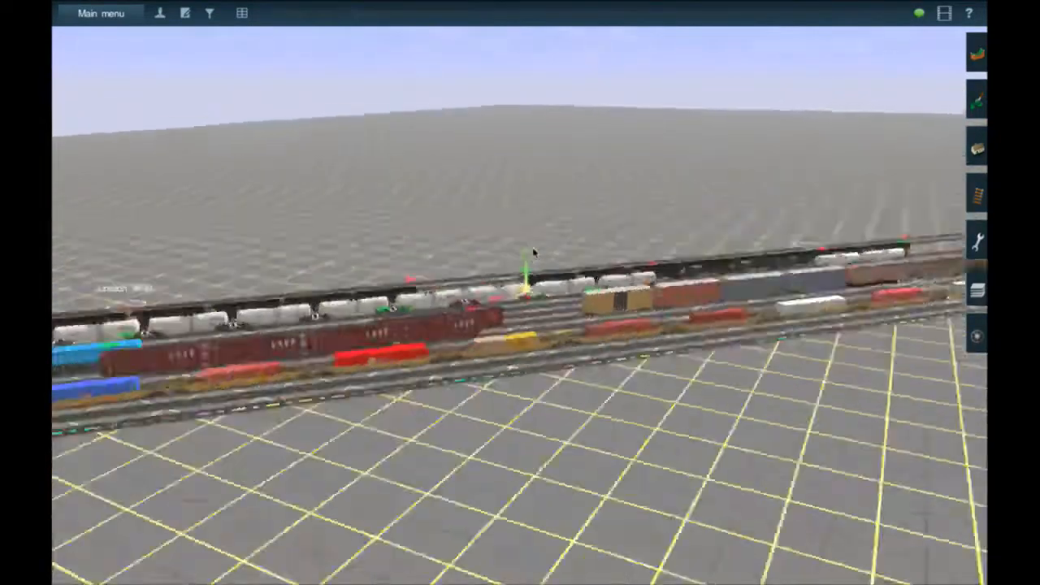
pyautogui.press('Left')
pyautogui.scroll(-5, 530, 272)
pyautogui.moveTo(518, 432); pyautogui.dragTo(539, 422, button='right')
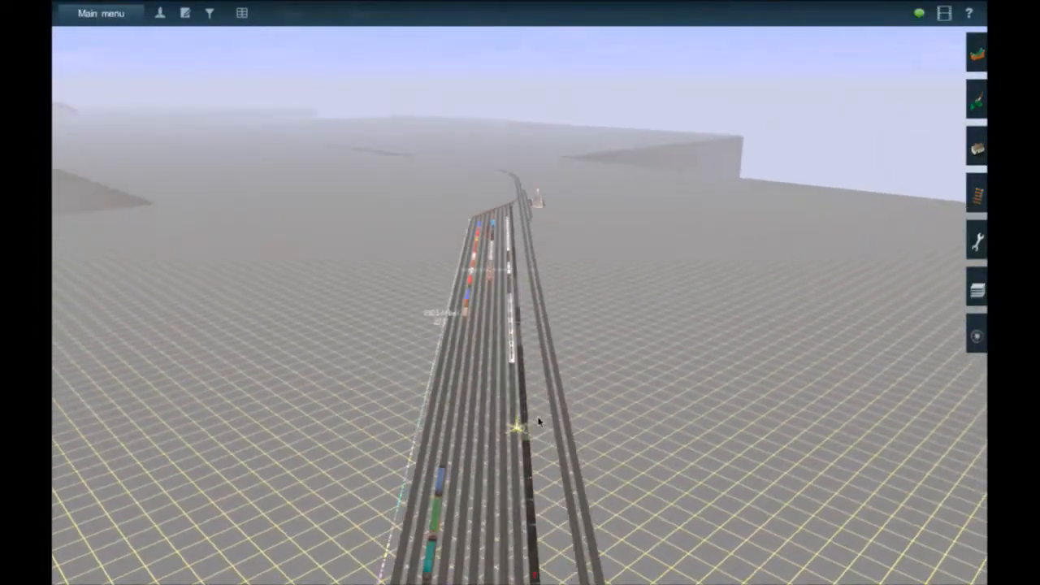
pyautogui.press('Left')
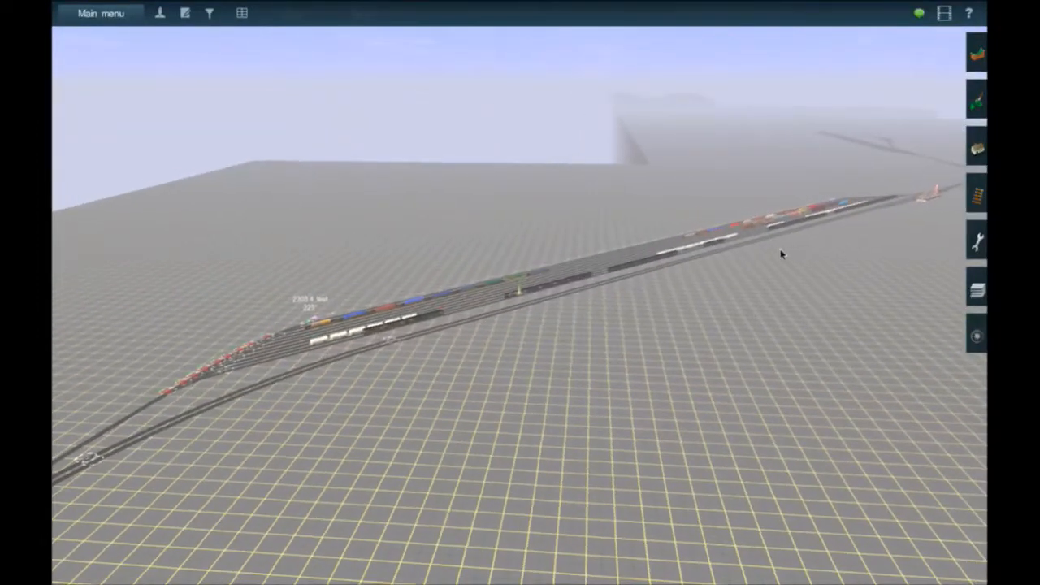
pyautogui.rightClick(780, 253)
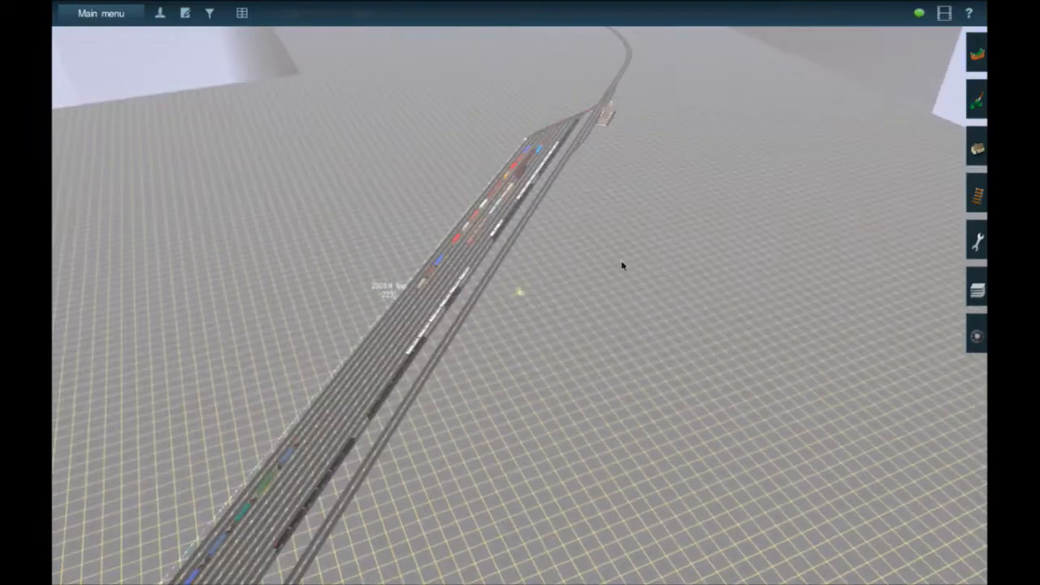
# Check the yard layout around the CBVR Flagstaff Yard Engine Shop on the route map and return to the 3D view
pyautogui.press('m')
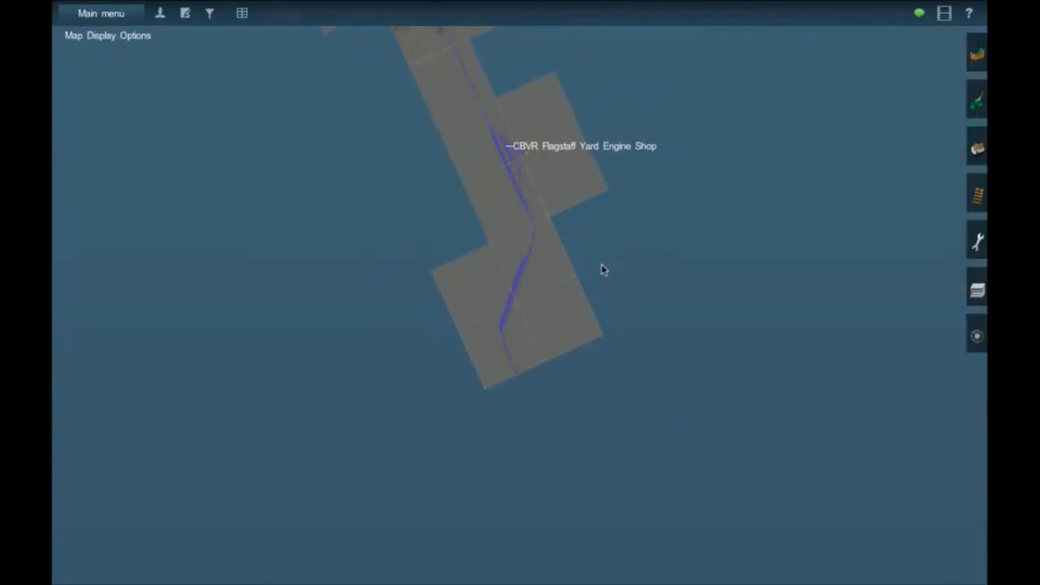
pyautogui.scroll(10, 505, 205)
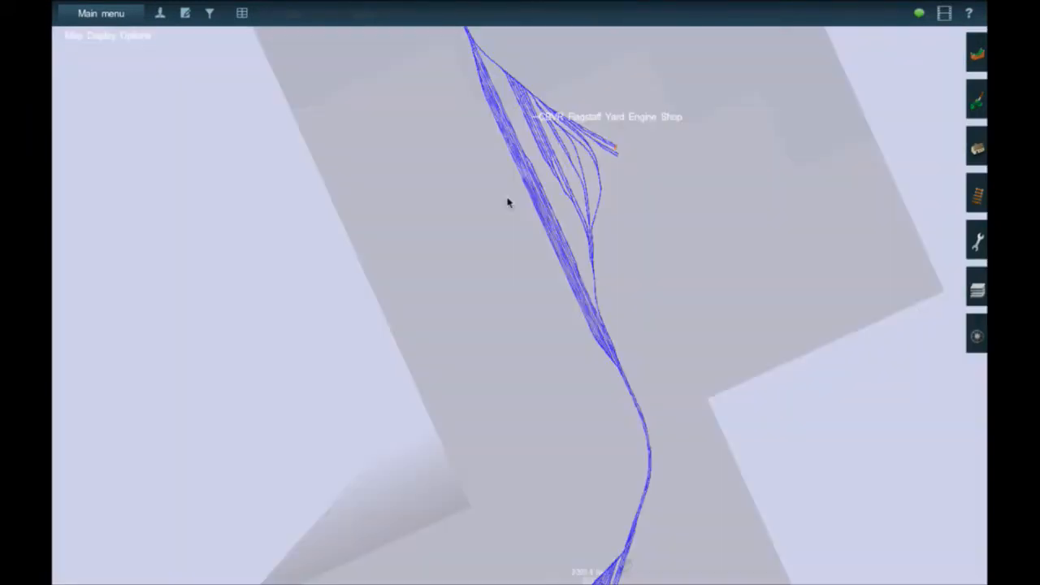
pyautogui.scroll(-5, 573, 171)
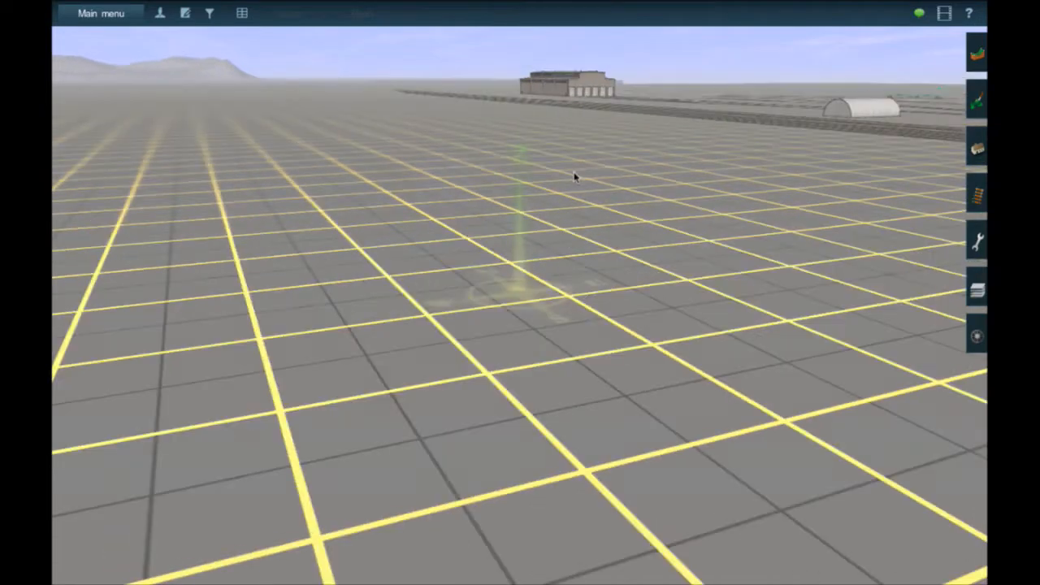
# Examine the parallel yard tracks beside the engine shop and how they join the line to the freight yard
pyautogui.rightClick(589, 159)
pyautogui.press('Left')
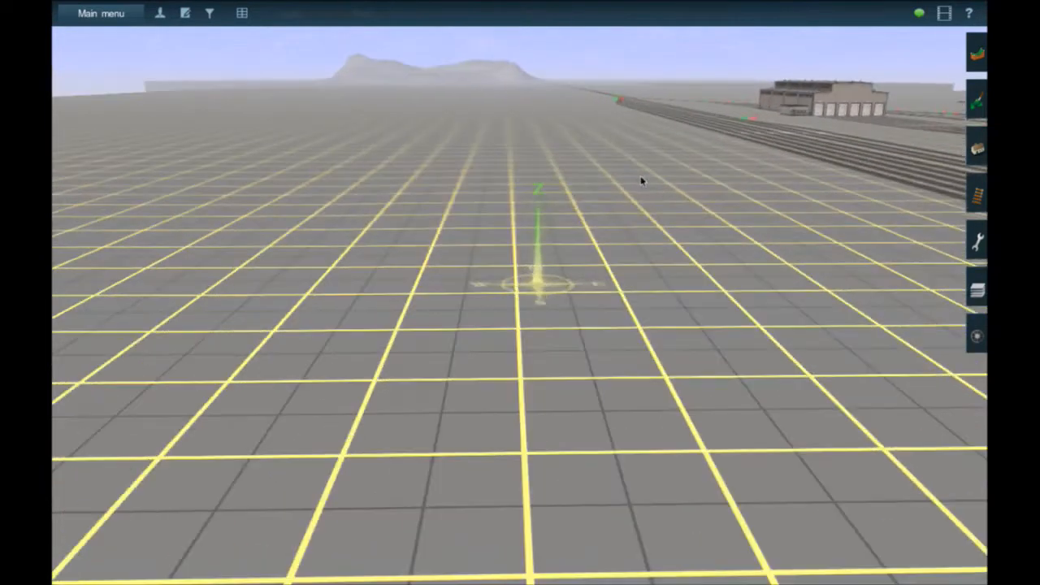
pyautogui.rightClick(648, 182)
pyautogui.rightClick(816, 257)
pyautogui.press('Left')
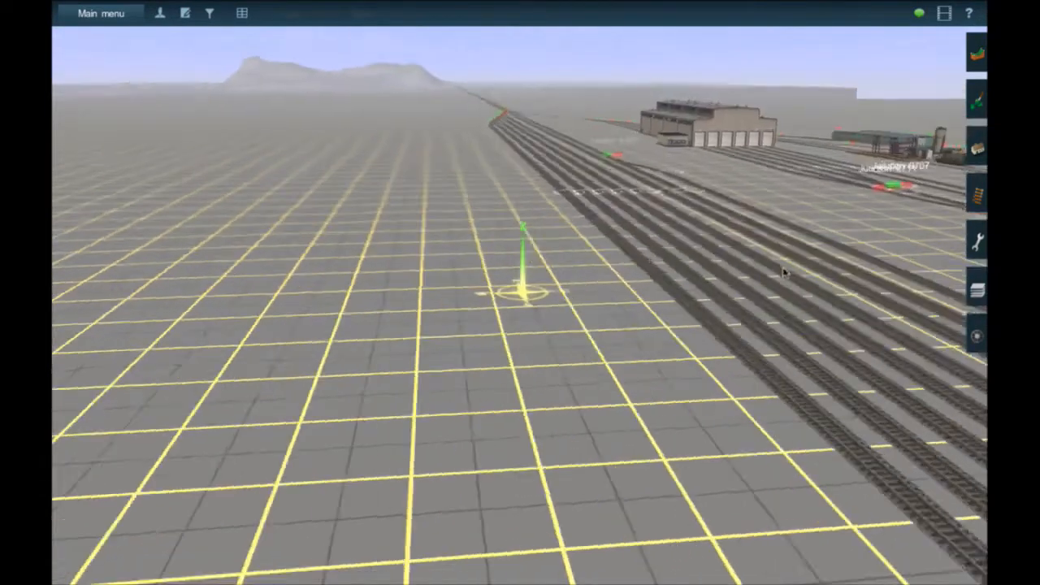
pyautogui.press('Left')
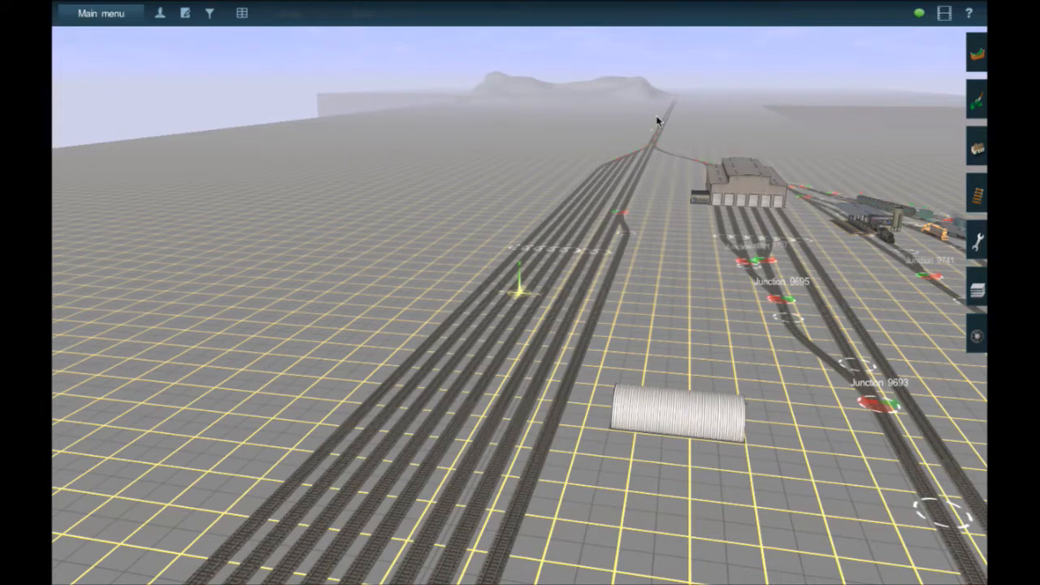
pyautogui.press('Left')
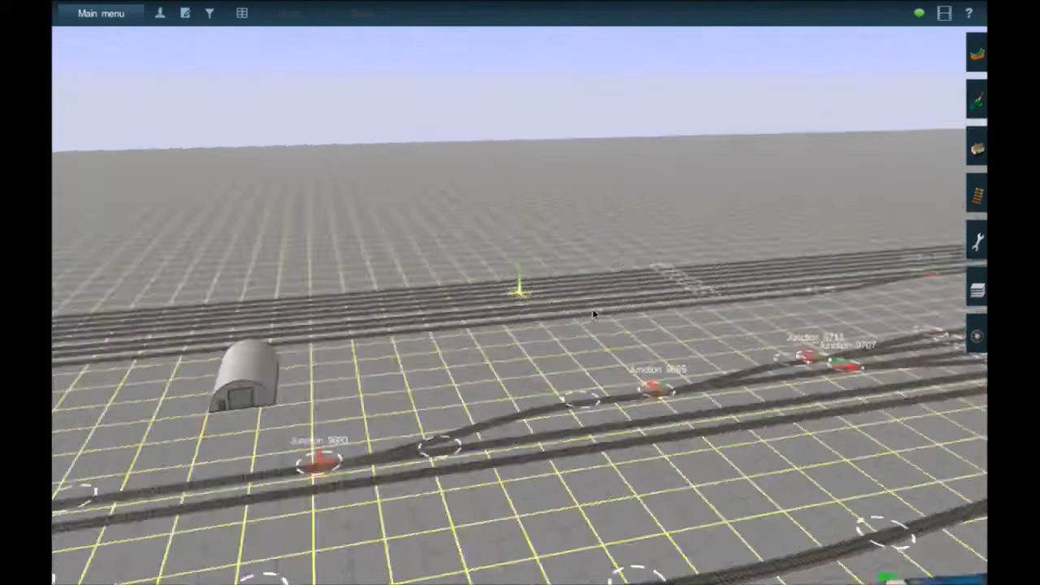
pyautogui.press('Right')
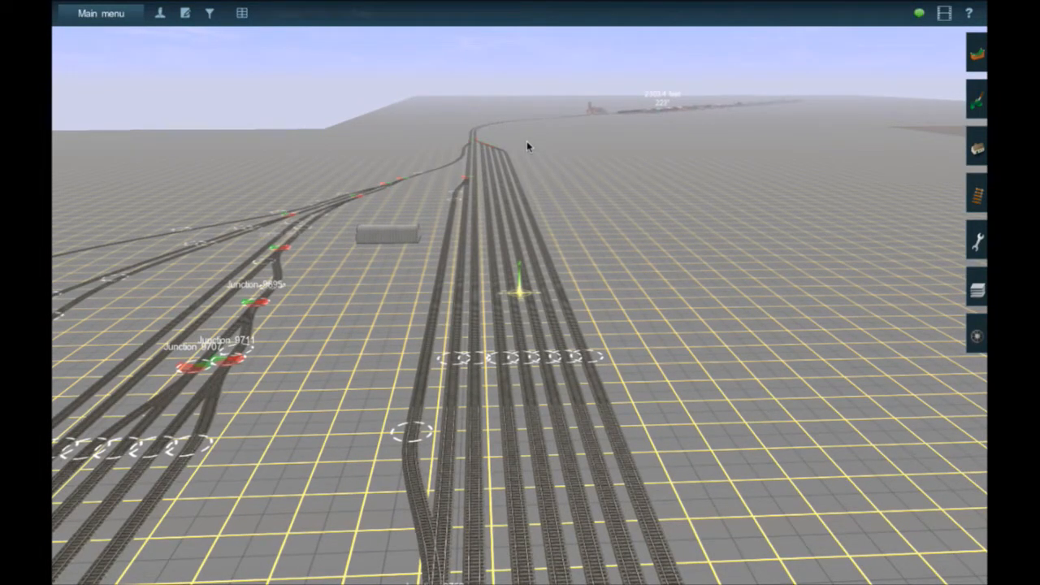
# Follow the parallel yard tracks out to the double-track main line and examine the 15 Yard Limit sign and blank sign beside it
pyautogui.press('Left')
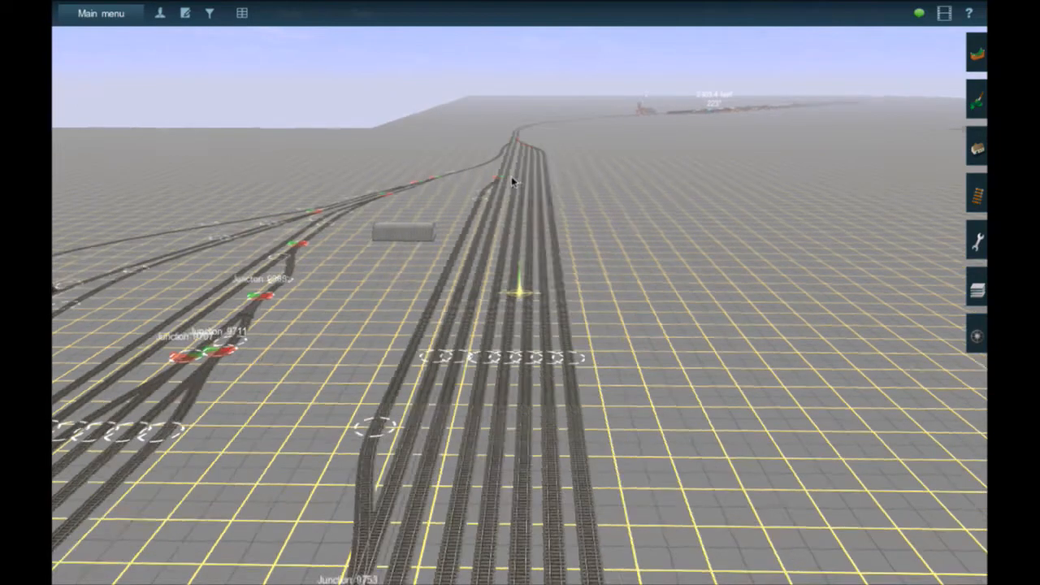
pyautogui.press('Left')
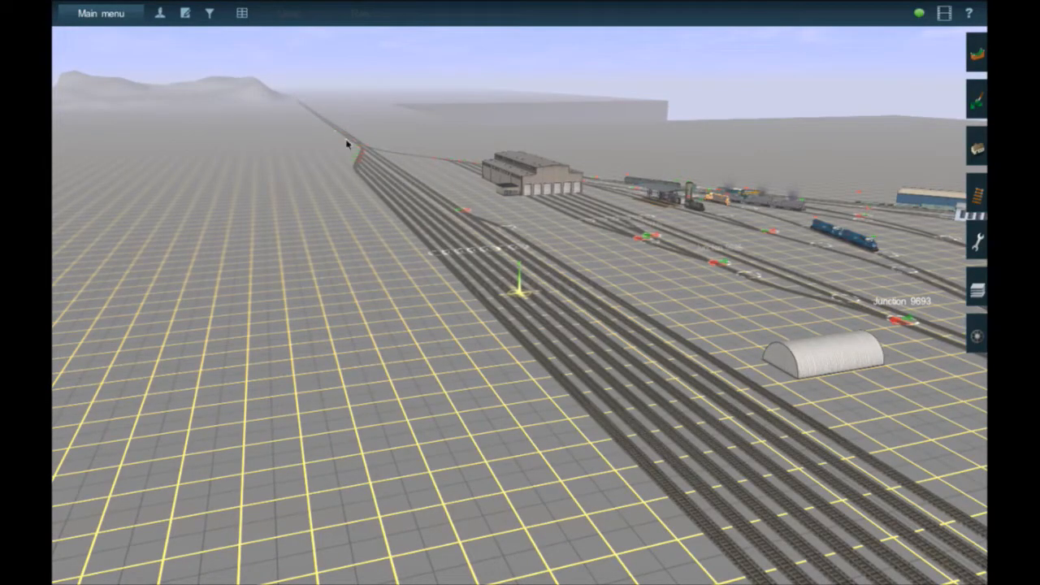
pyautogui.moveTo(339, 133); pyautogui.dragTo(798, 182, button='right')
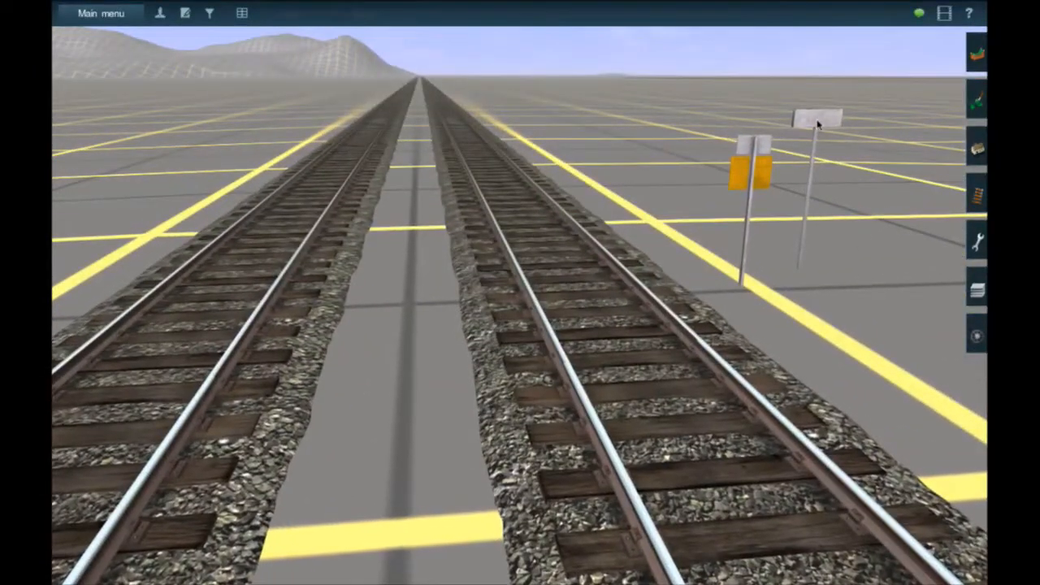
pyautogui.moveTo(779, 269); pyautogui.dragTo(501, 225, button='right')
pyautogui.press('Left')
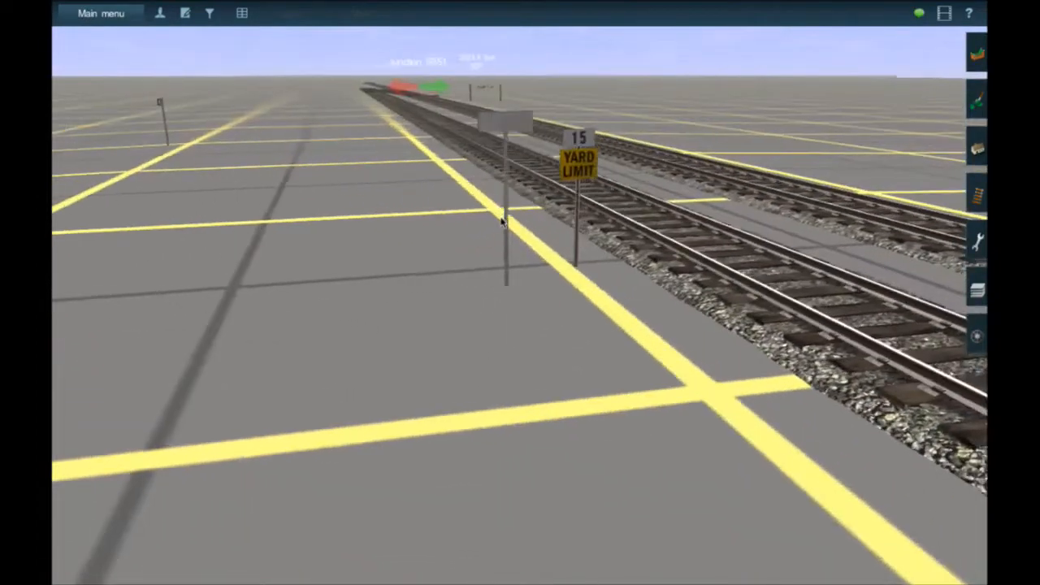
pyautogui.press('Right')
pyautogui.press('Up')
pyautogui.press('Left')
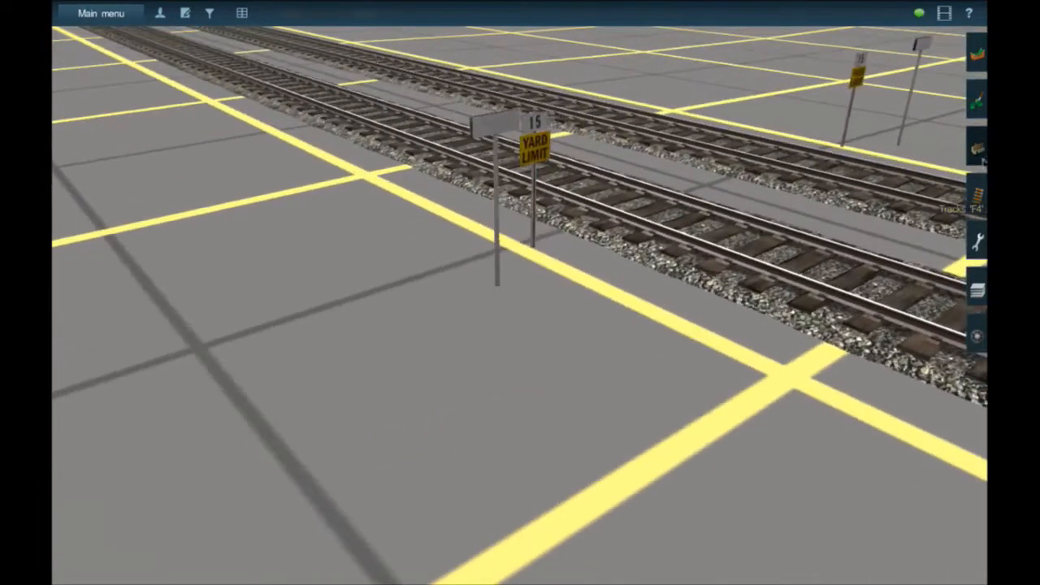
# Check the properties of the blank trackside sign next to the 15 Yard Limit sign
pyautogui.press('F3')
pyautogui.click(943, 333)
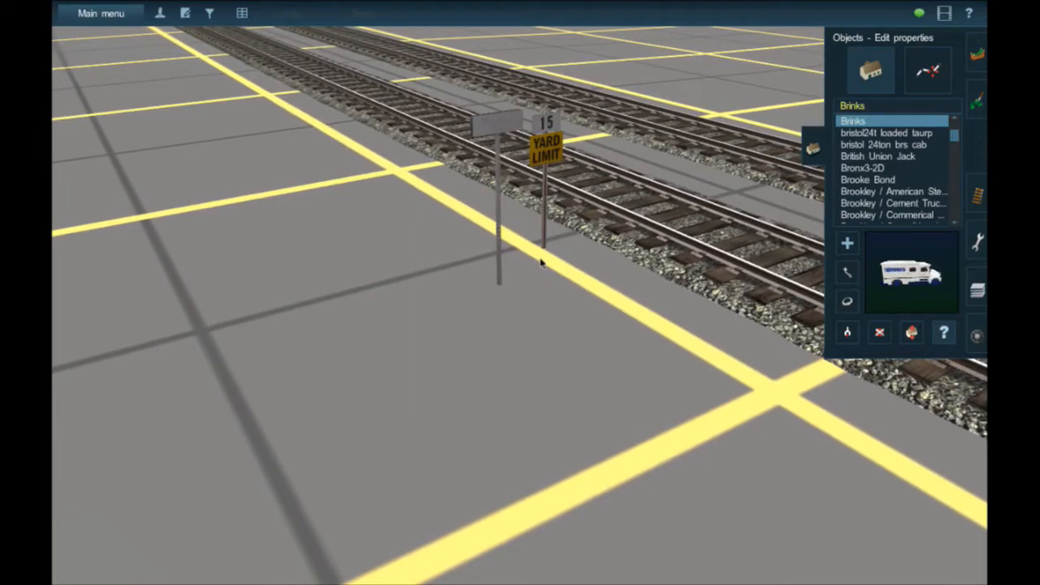
pyautogui.click(977, 186)
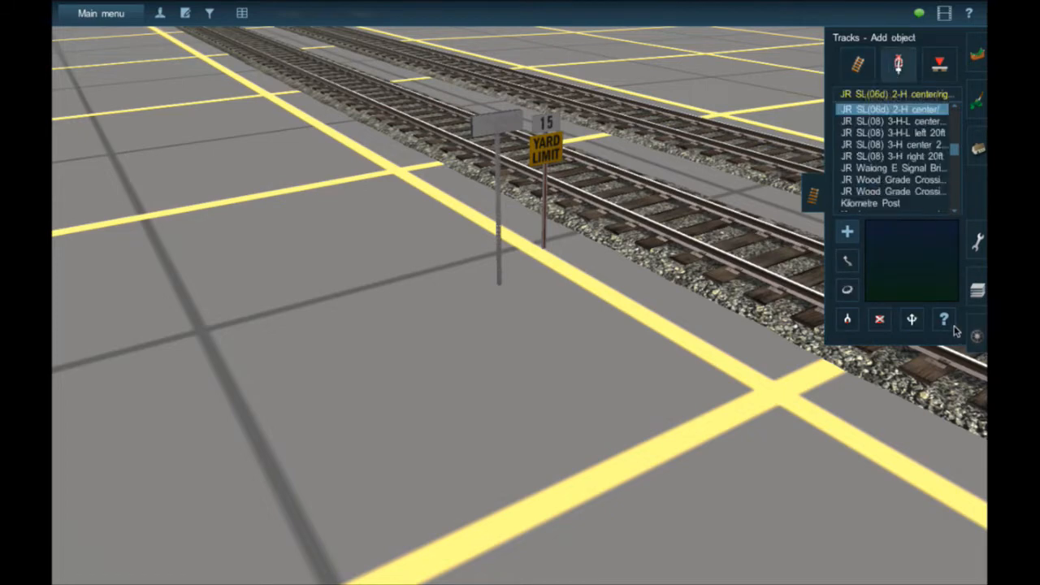
pyautogui.click(503, 138)
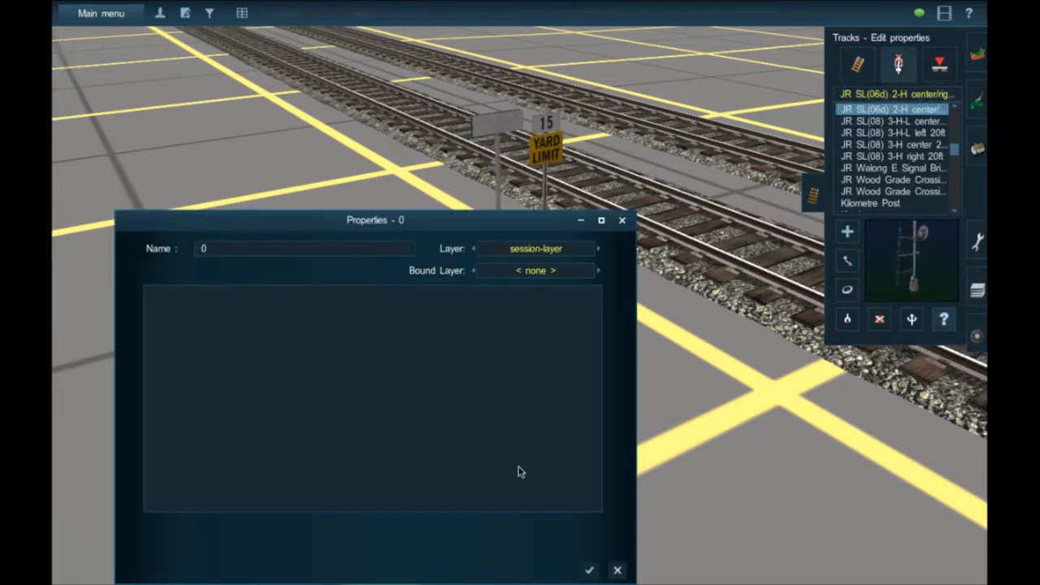
pyautogui.click(591, 571)
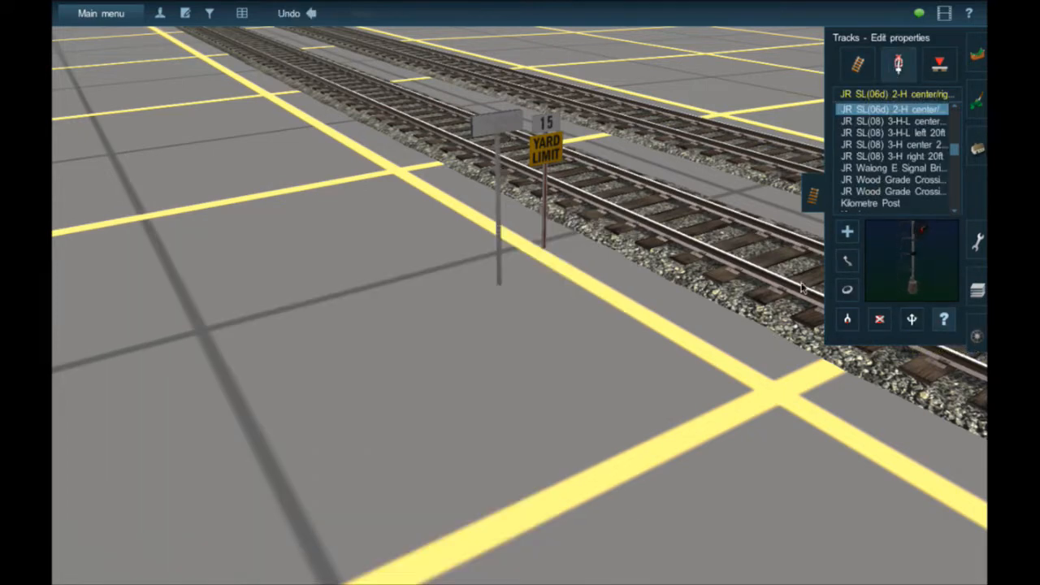
pyautogui.click(501, 272)
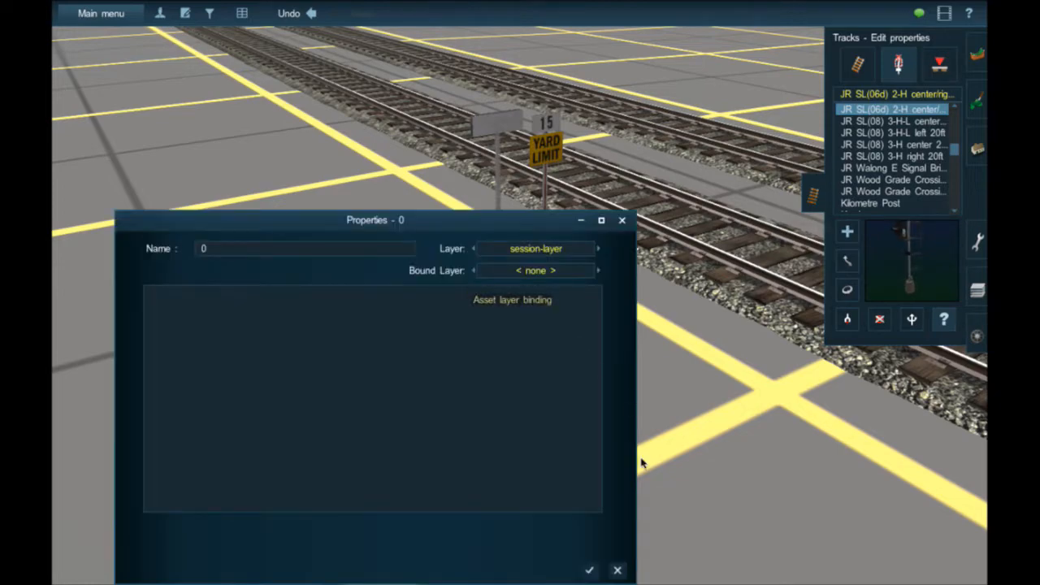
pyautogui.click(616, 570)
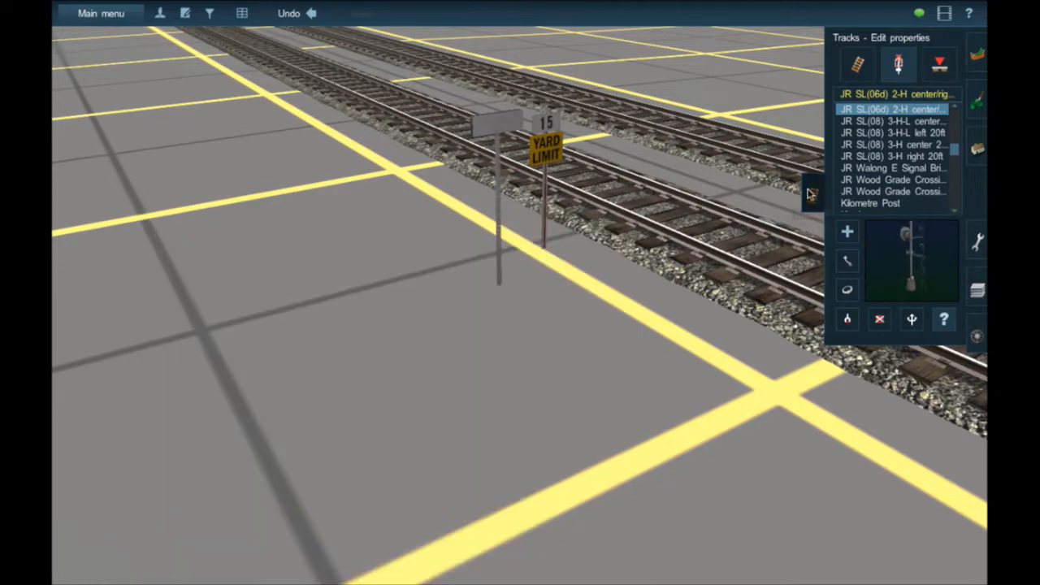
pyautogui.click(810, 195)
# Examine the paired yard limit and blank signs on both sides of the double track, looking along the line in both directions
pyautogui.rightClick(648, 205)
pyautogui.press('Left')
pyautogui.rightClick(667, 378)
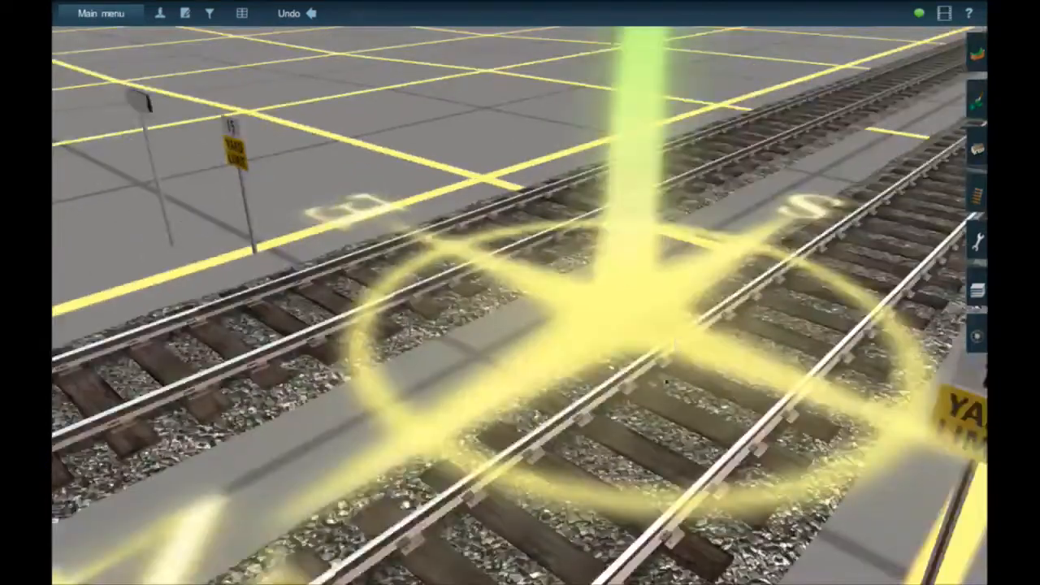
pyautogui.press('Left')
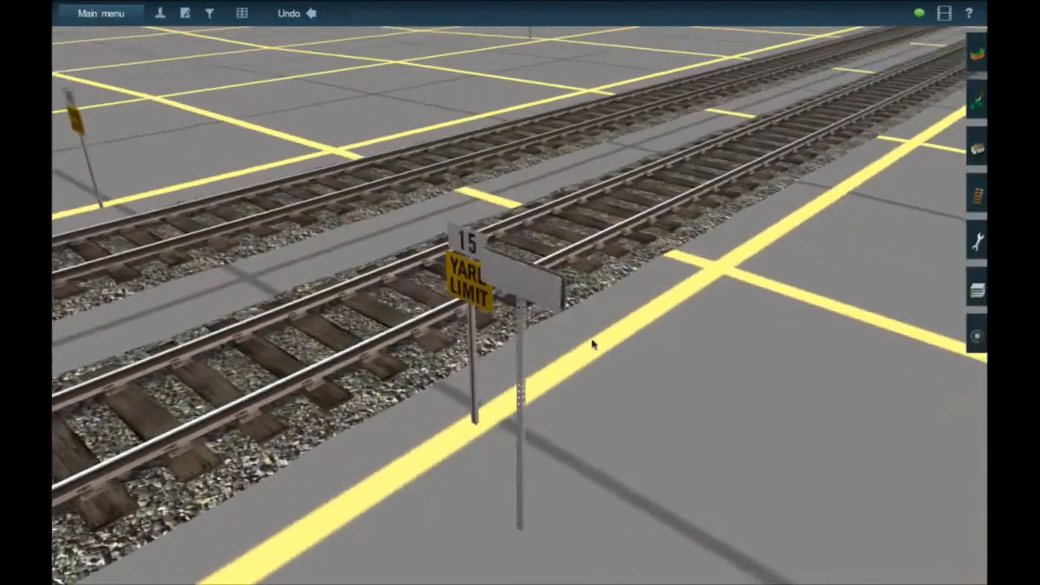
pyautogui.rightClick(378, 290)
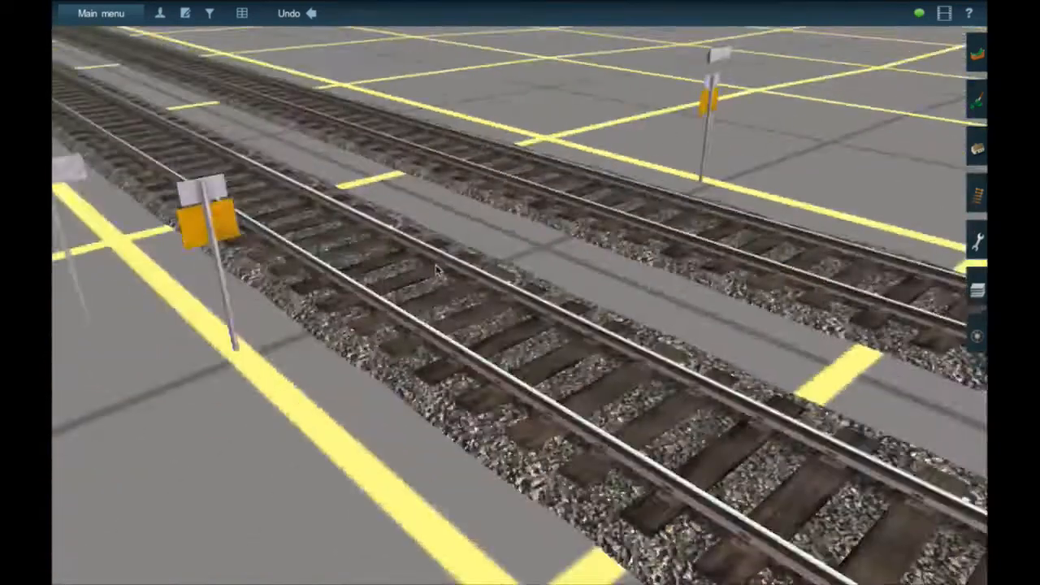
pyautogui.rightClick(559, 267)
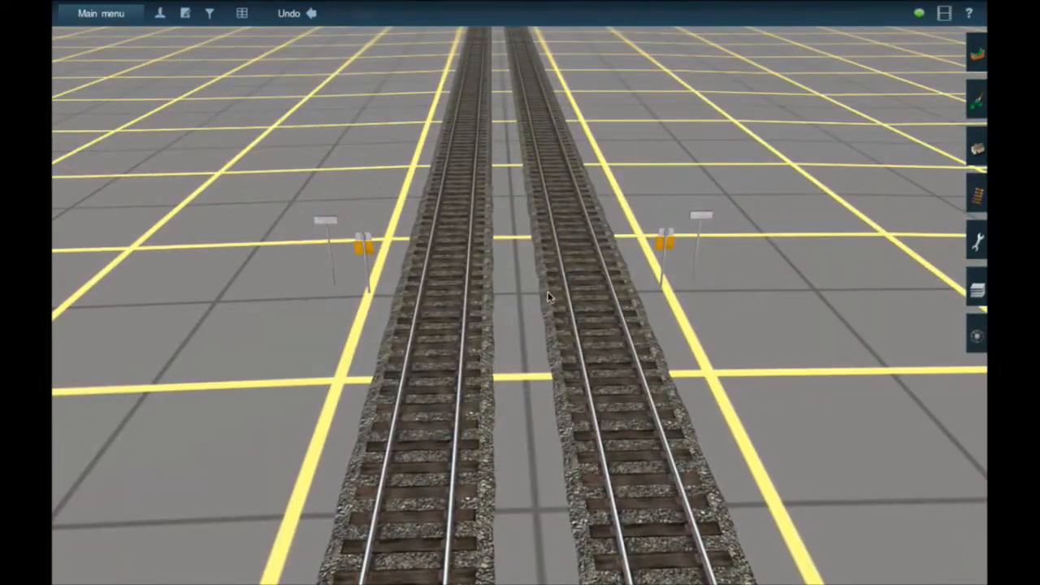
pyautogui.press('Down')
pyautogui.press('Up')
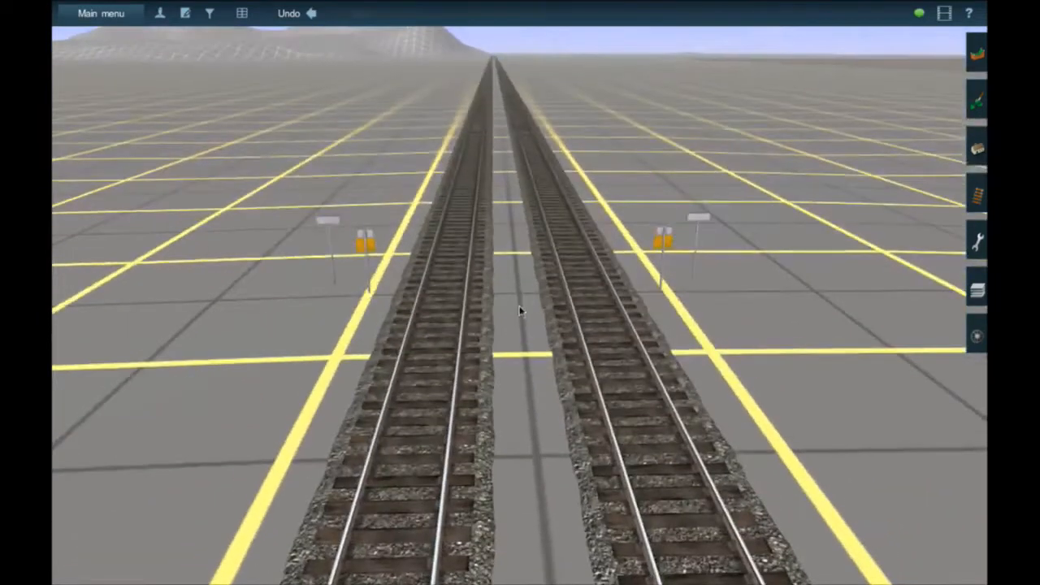
pyautogui.press('Left')
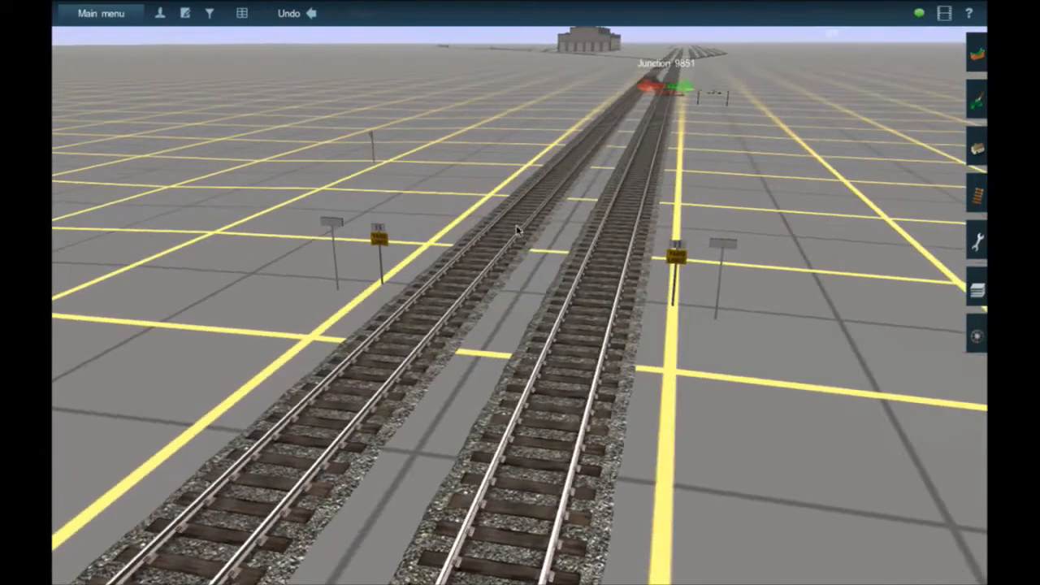
# Follow the double track from the yard limit signs past the Flagstaff Yard sign to the yard entrance junctions
pyautogui.rightClick(511, 201)
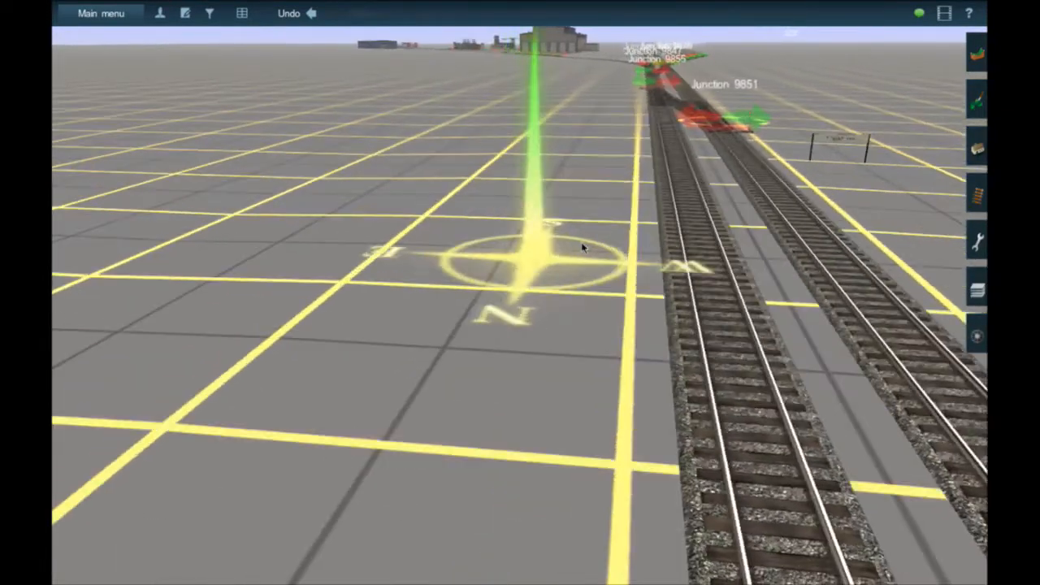
pyautogui.rightClick(583, 246)
pyautogui.rightClick(576, 237)
pyautogui.rightClick(587, 237)
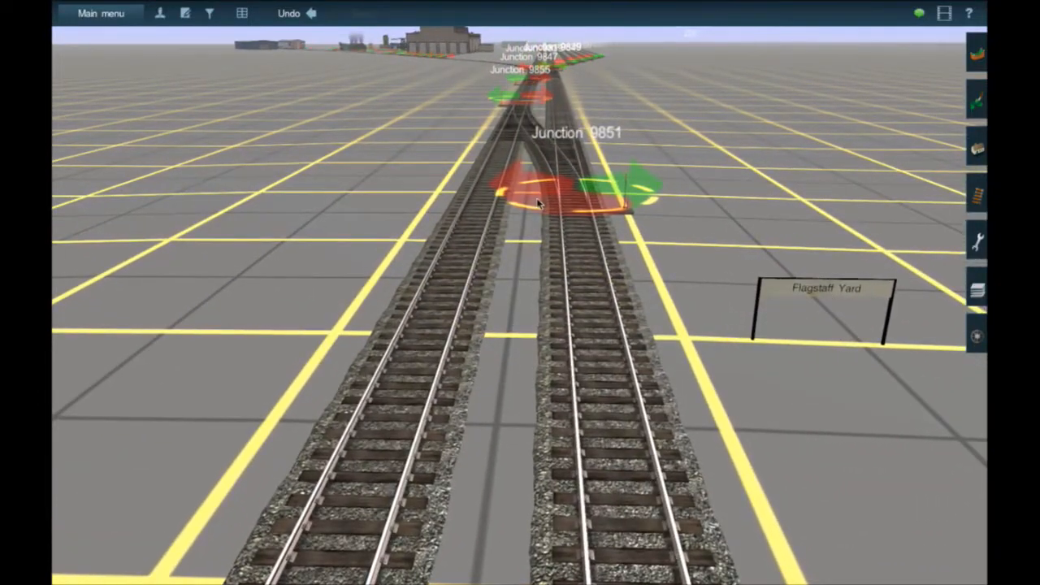
pyautogui.rightClick(537, 203)
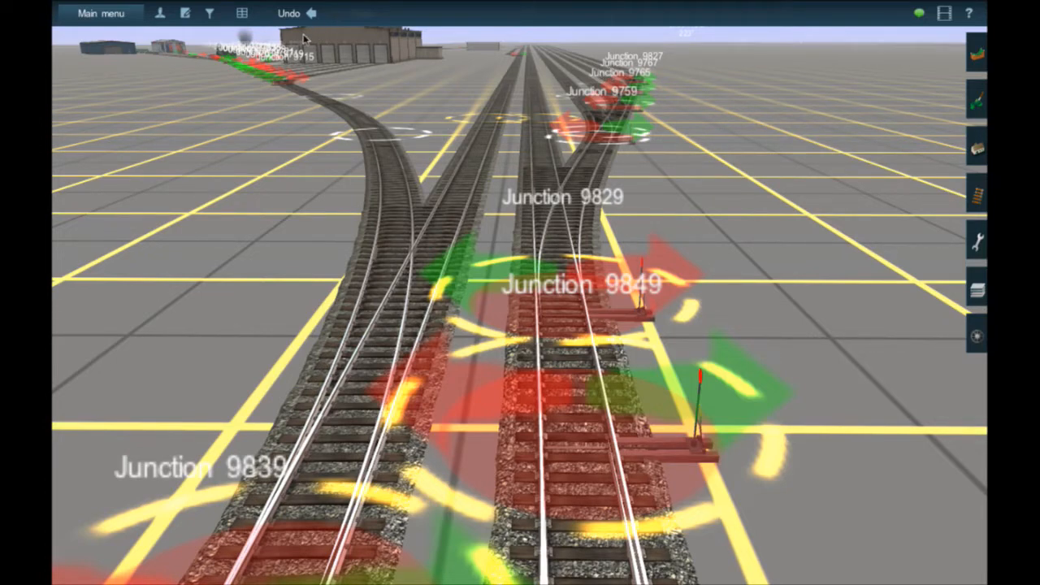
# Examine the lead that branches to the engine shop and the tracks running into its roller doors
pyautogui.rightClick(305, 83)
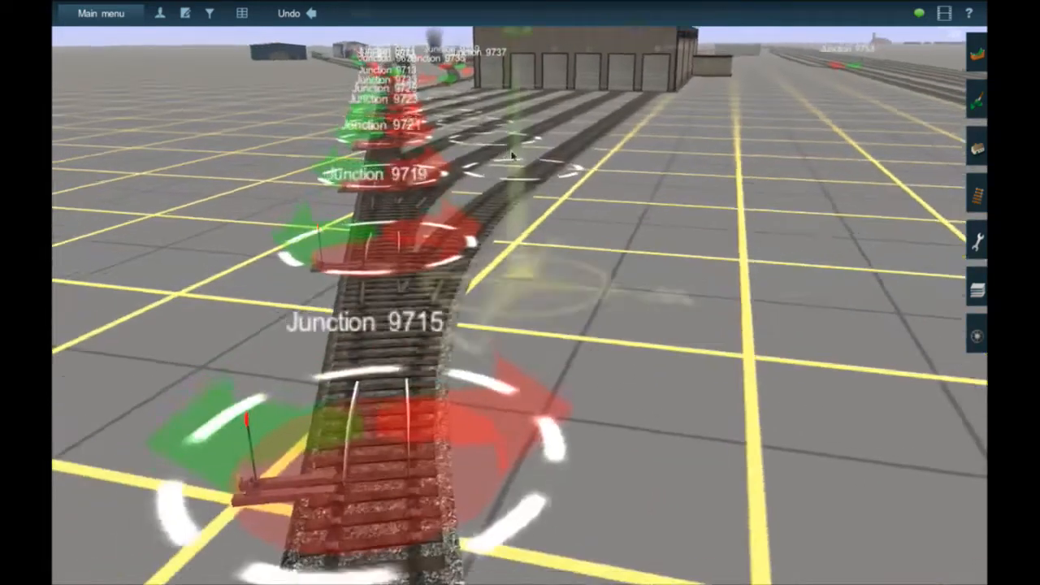
pyautogui.scroll(-3, 520, 156)
pyautogui.rightClick(545, 116)
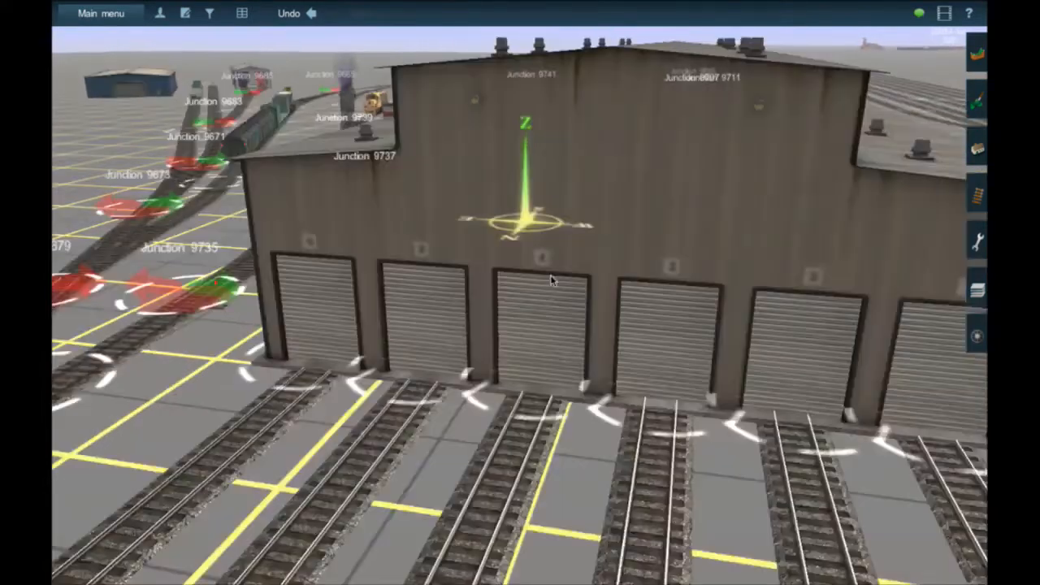
pyautogui.scroll(-5, 516, 431)
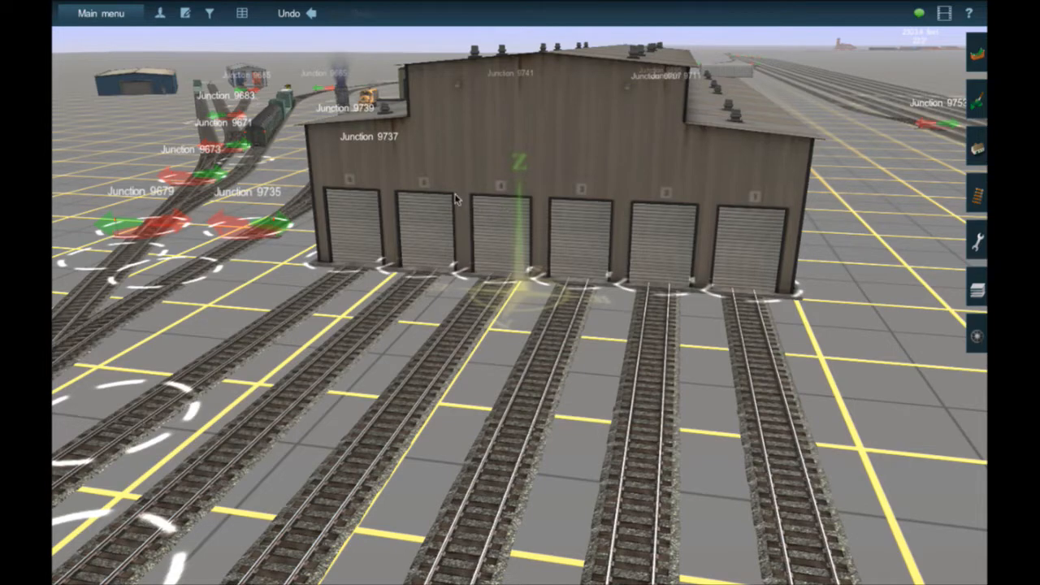
# Examine the service tracks beside the engine shop, including the canopy, the storage tank, the parked locomotives and the work train
pyautogui.rightClick(386, 165)
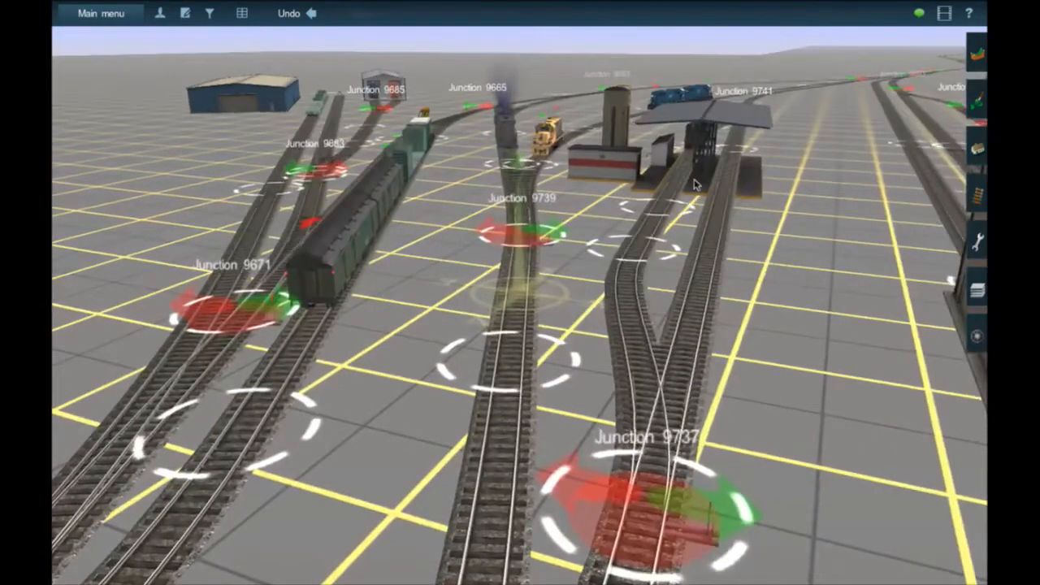
pyautogui.rightClick(694, 185)
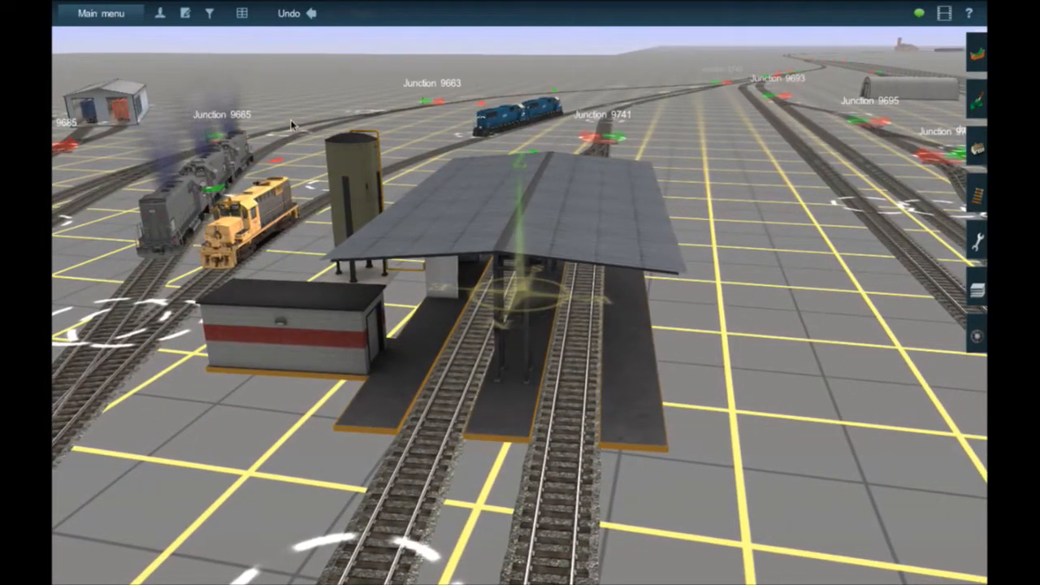
pyautogui.rightClick(296, 286)
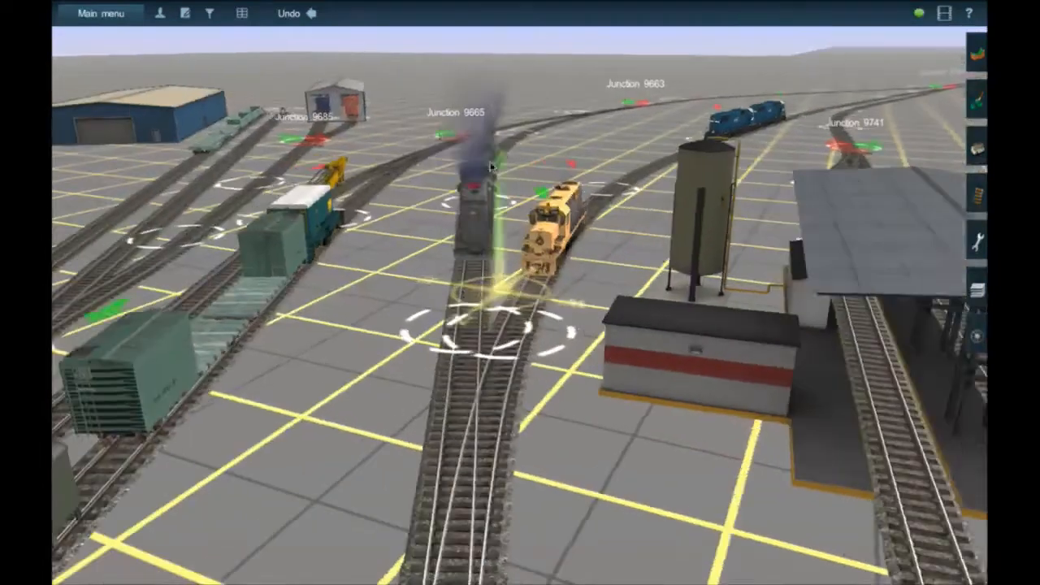
pyautogui.scroll(-3, 583, 193)
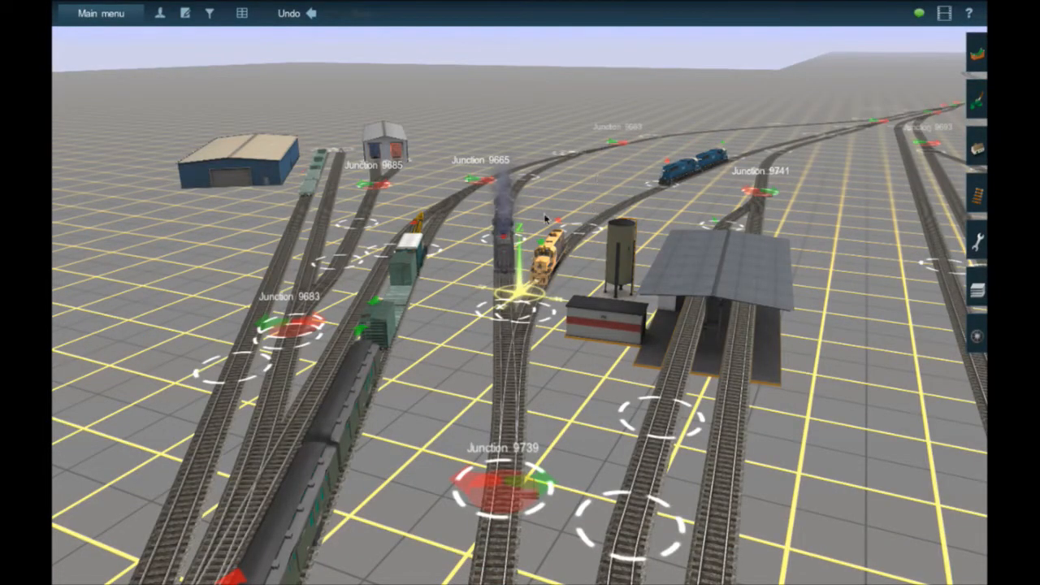
pyautogui.rightClick(540, 253)
pyautogui.rightClick(471, 396)
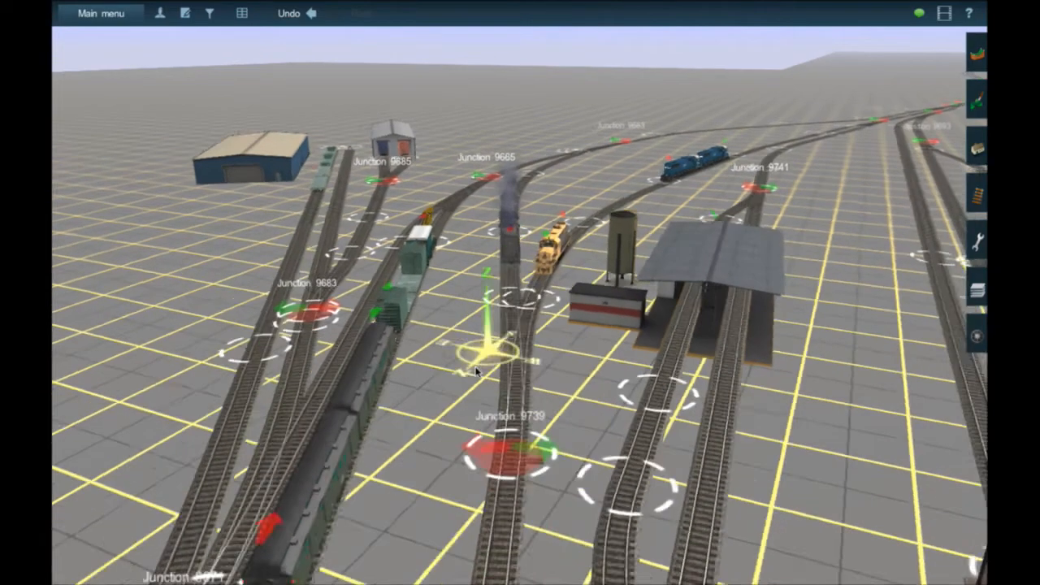
pyautogui.rightClick(475, 398)
pyautogui.rightClick(488, 376)
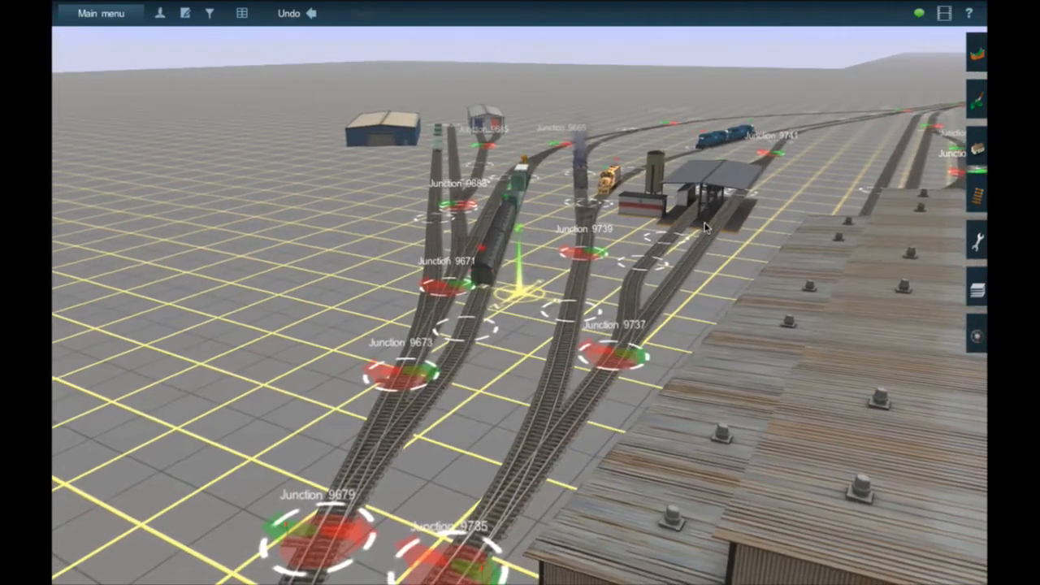
# Check the train properties of the orange locomotive 7705 parked near the service canopy
pyautogui.rightClick(611, 190)
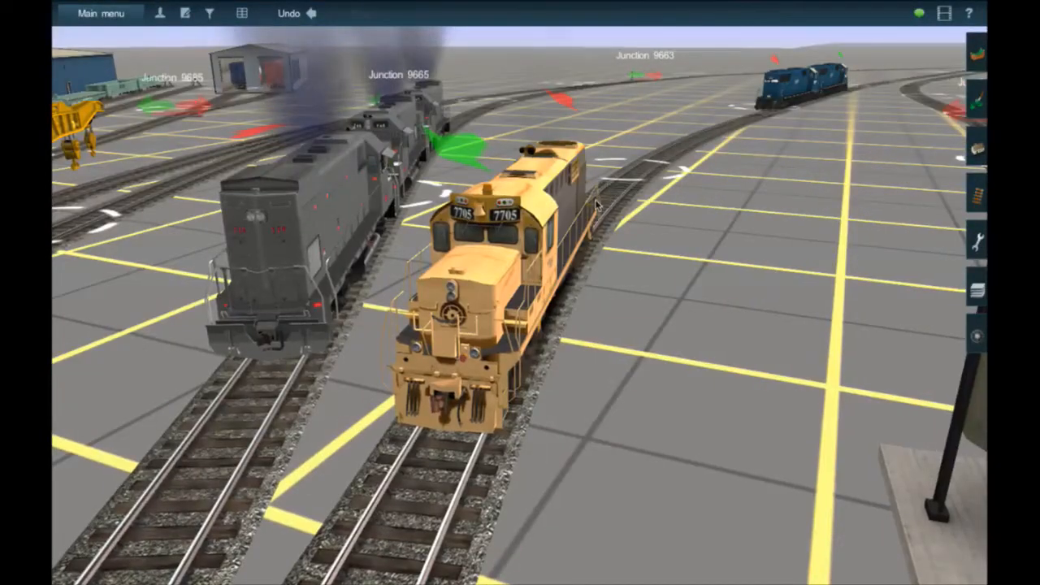
pyautogui.press('Right')
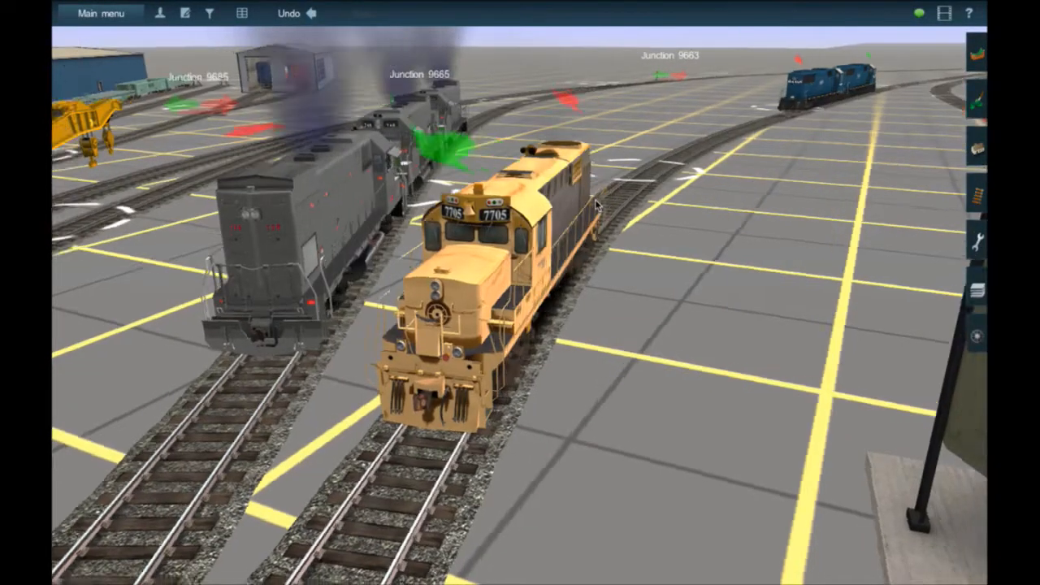
pyautogui.press('Left')
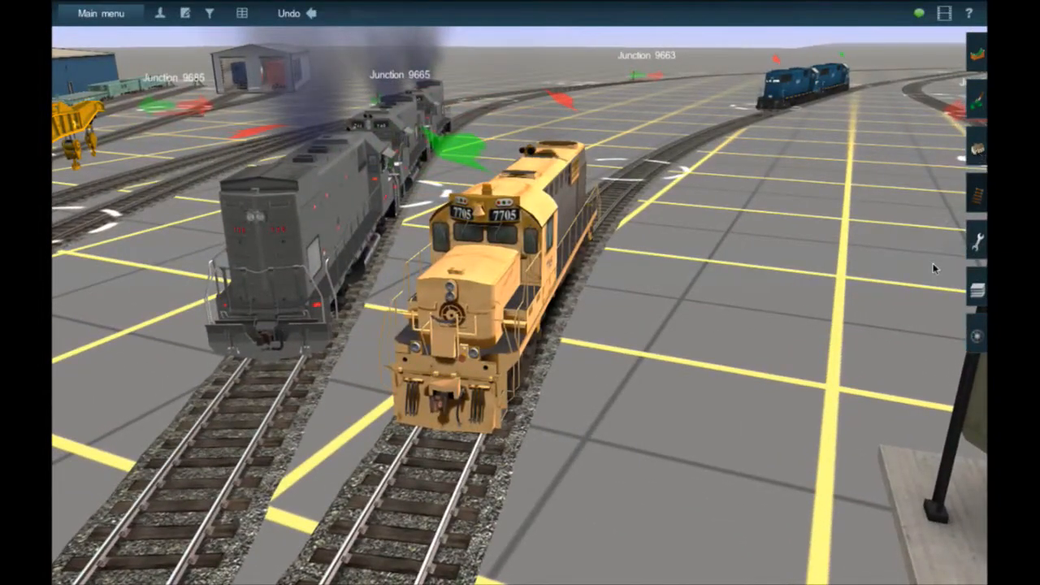
pyautogui.click(977, 149)
pyautogui.click(975, 336)
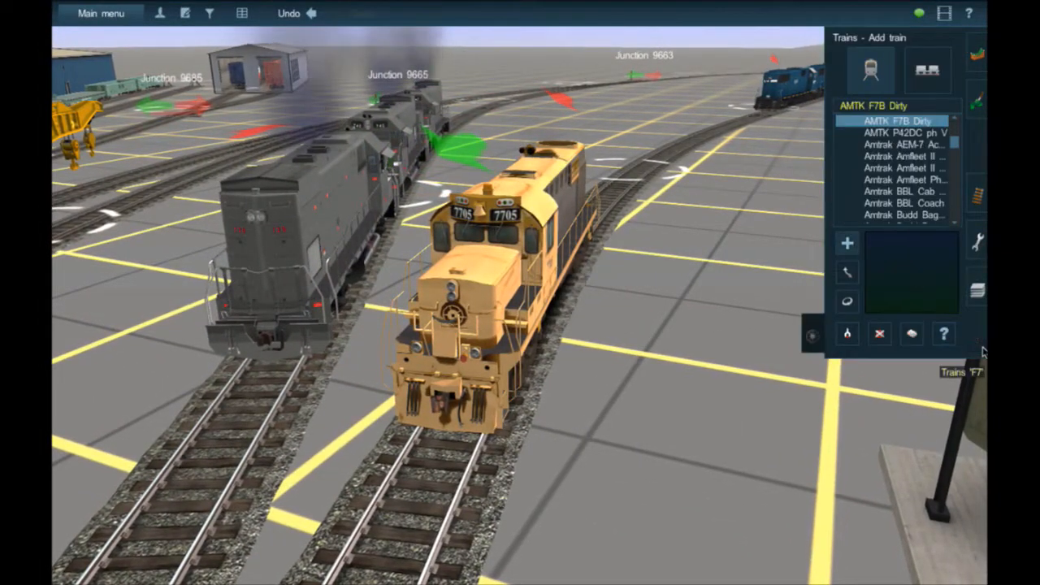
pyautogui.click(483, 278)
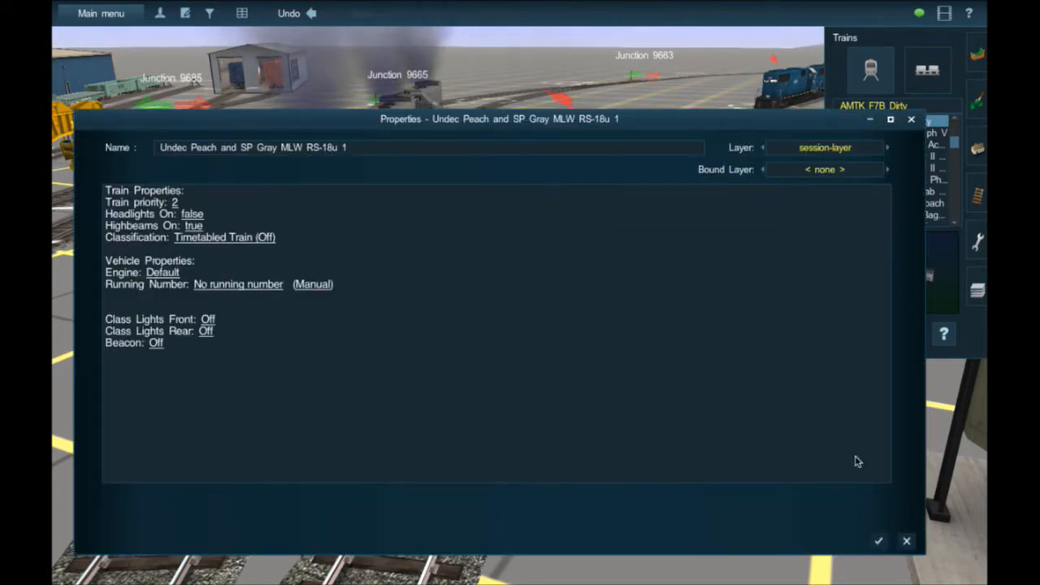
pyautogui.click(877, 543)
pyautogui.click(811, 337)
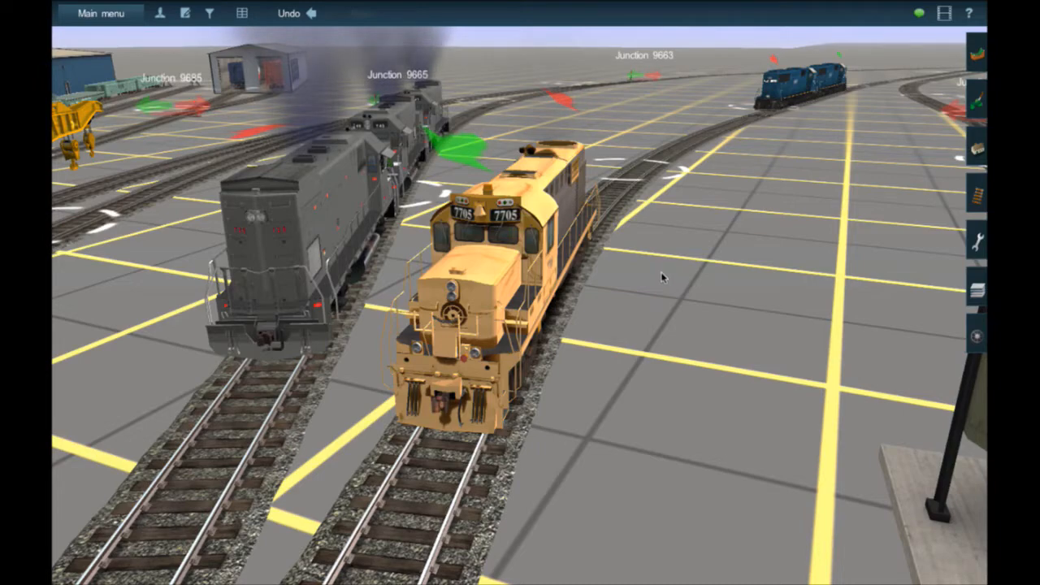
# Survey the service area from above, from the parked locomotives and storage tank to the canopy tracks and their junctions
pyautogui.scroll(-3, 661, 273)
pyautogui.scroll(-3, 661, 278)
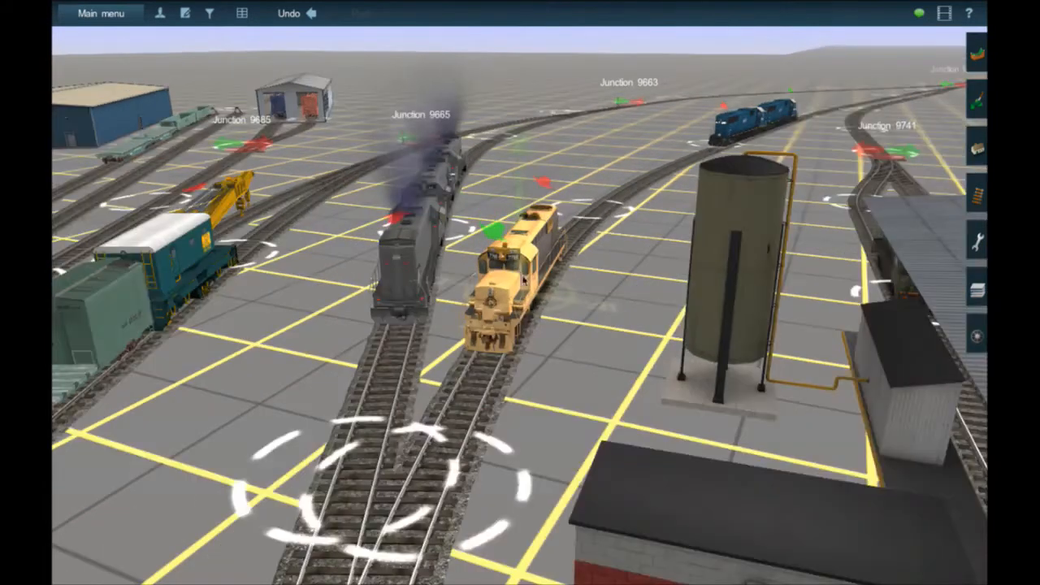
pyautogui.rightClick(524, 398)
pyautogui.scroll(-3, 522, 386)
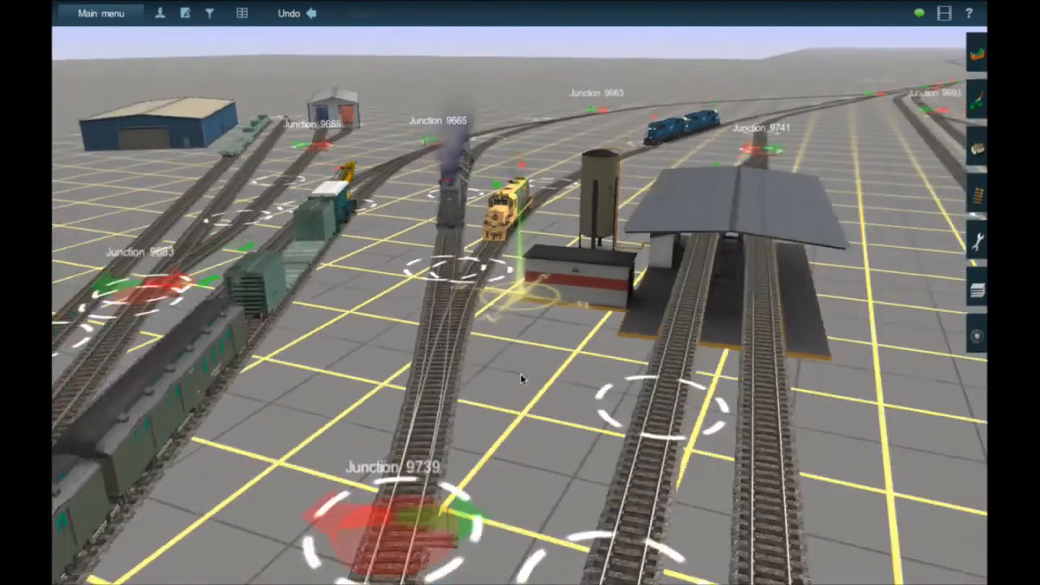
pyautogui.rightClick(548, 466)
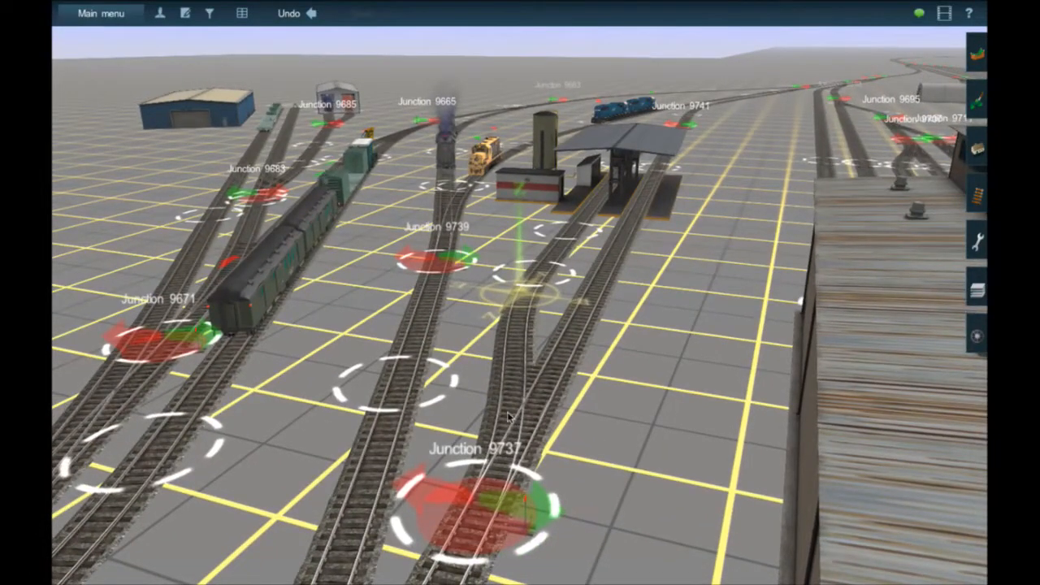
pyautogui.rightClick(472, 409)
# Examine the two-track shed with the freight cars inside and the blue building beside it
pyautogui.scroll(-3, 469, 390)
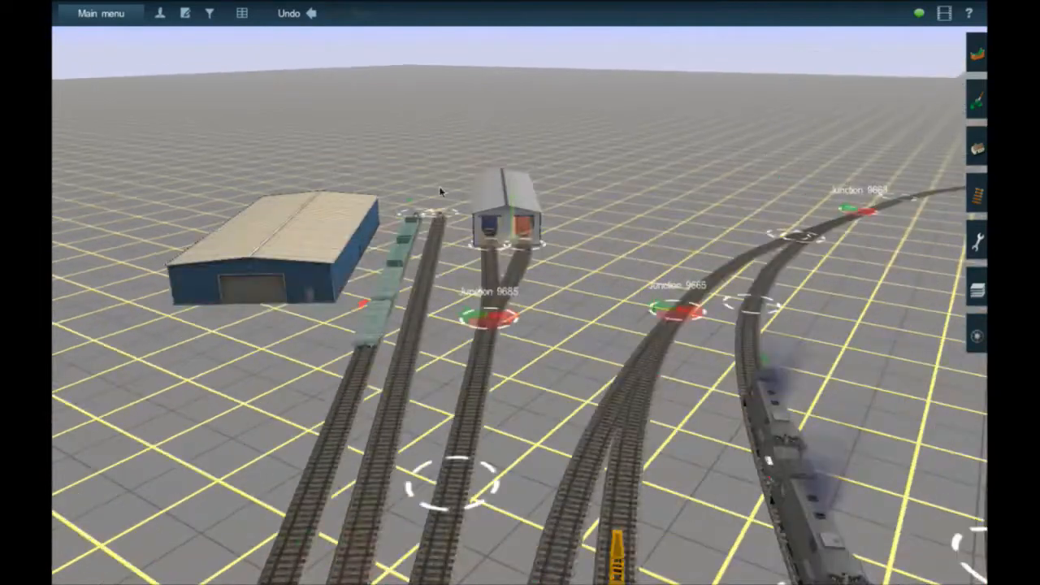
pyautogui.rightClick(537, 331)
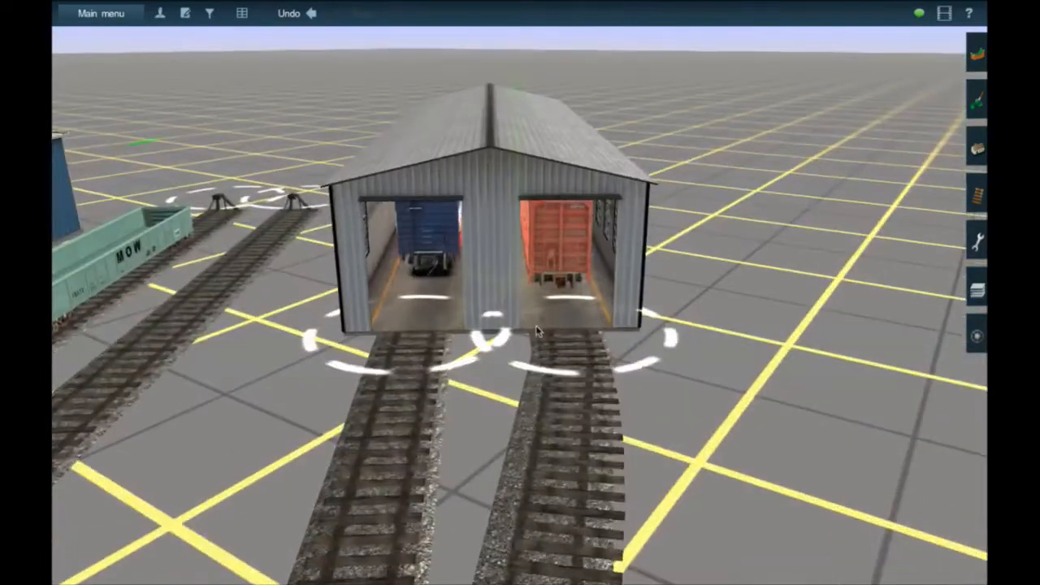
pyautogui.moveTo(536, 331); pyautogui.dragTo(532, 317, button='right')
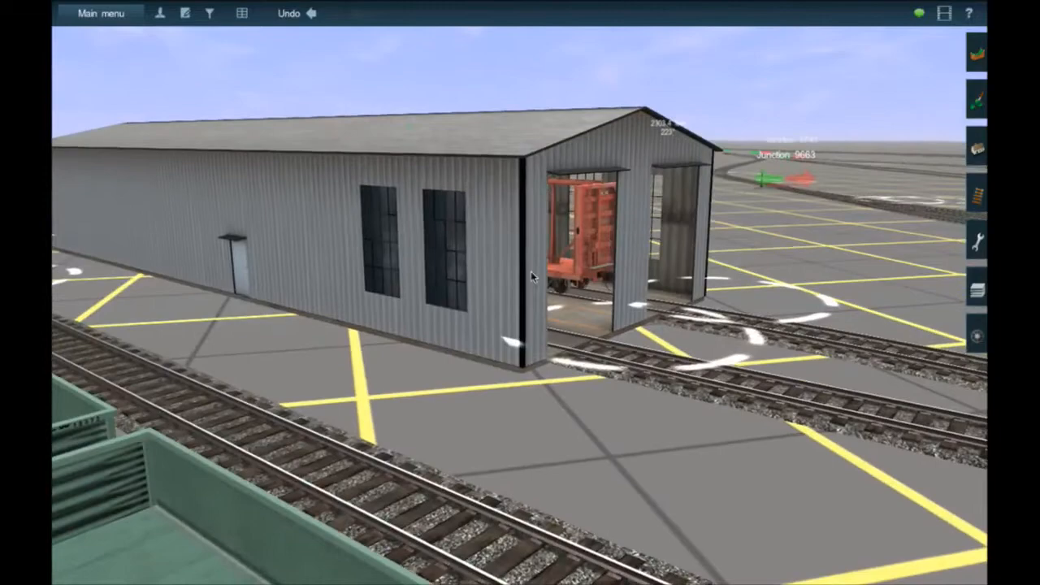
pyautogui.scroll(3, 530, 271)
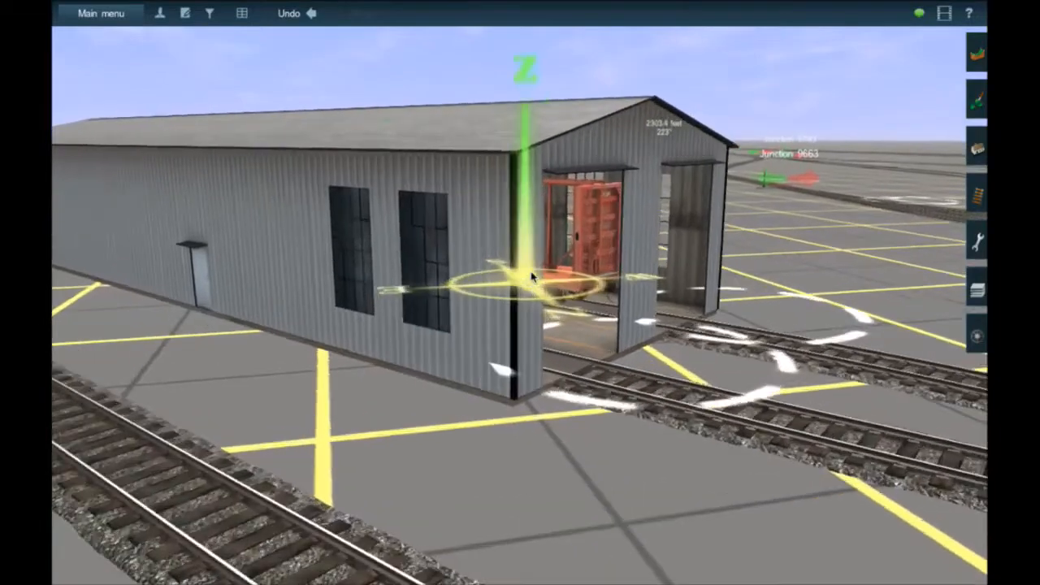
pyautogui.moveTo(532, 277); pyautogui.dragTo(532, 277, button='right')
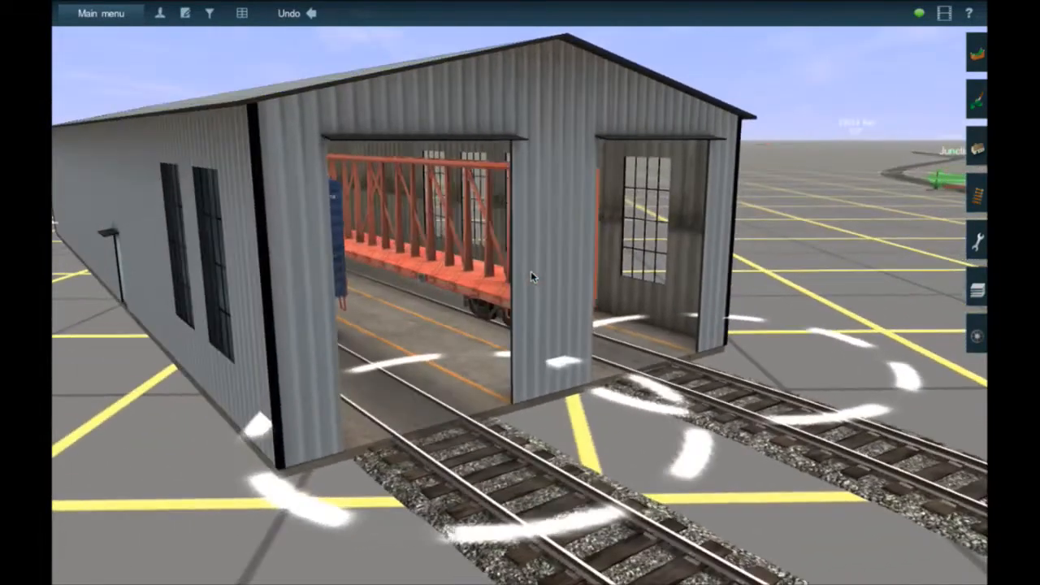
pyautogui.moveTo(531, 270); pyautogui.dragTo(531, 271, button='right')
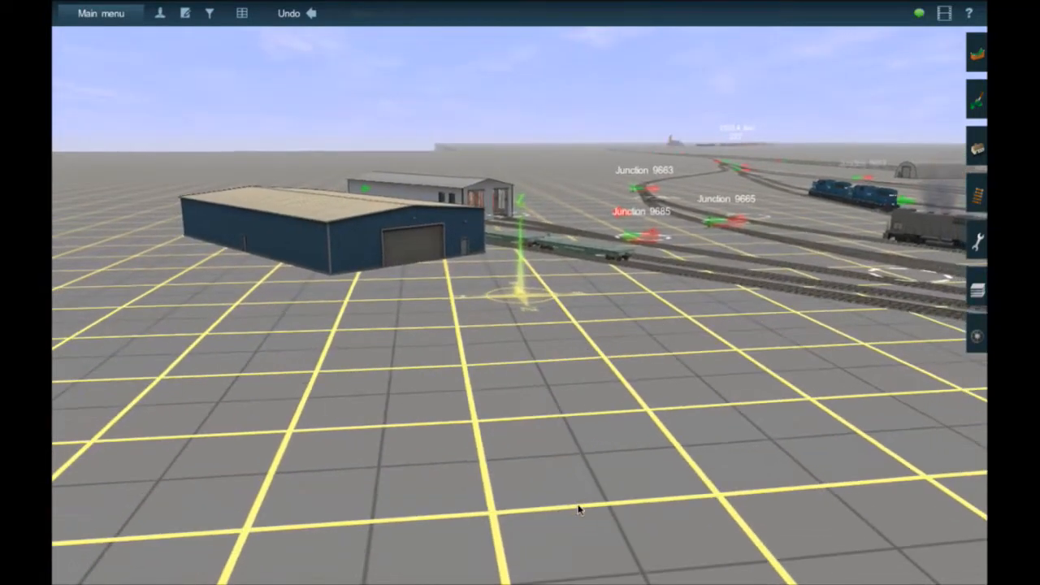
pyautogui.press('Up')
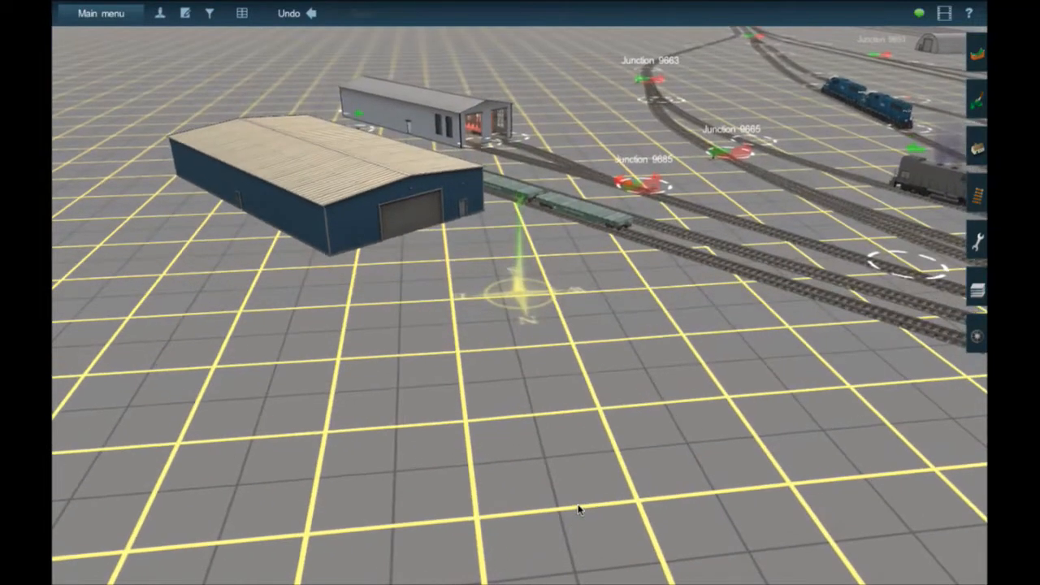
pyautogui.moveTo(592, 262)
pyautogui.mouseDown(button='right')
pyautogui.moveTo(733, 269)
pyautogui.moveTo(342, 157)
pyautogui.moveTo(542, 220)
pyautogui.moveTo(569, 216)
pyautogui.moveTo(564, 183)
pyautogui.moveTo(576, 223)
pyautogui.moveTo(602, 198)
pyautogui.moveTo(590, 203)
pyautogui.moveTo(580, 303)
pyautogui.mouseUp(button='right')
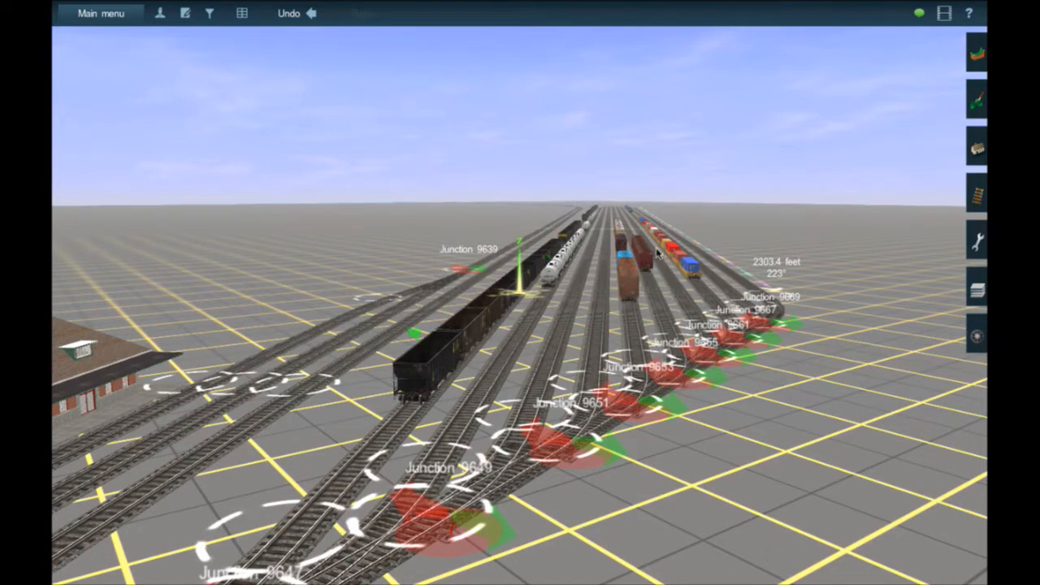
# Survey the rows of hoppers, tank cars, boxcars and container cars standing on the parallel yard tracks
pyautogui.rightClick(676, 261)
pyautogui.press('Left')
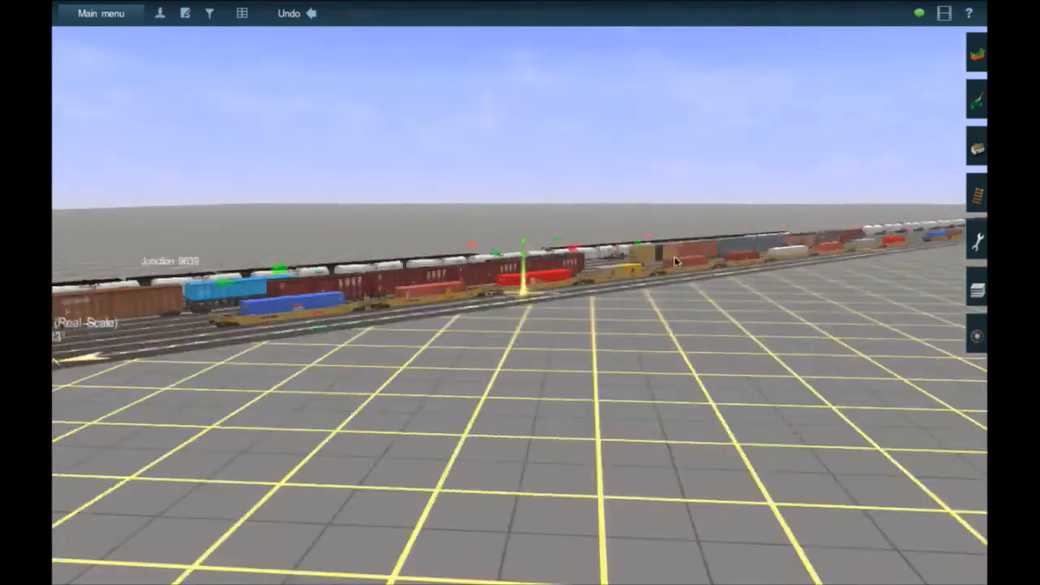
pyautogui.press('Up')
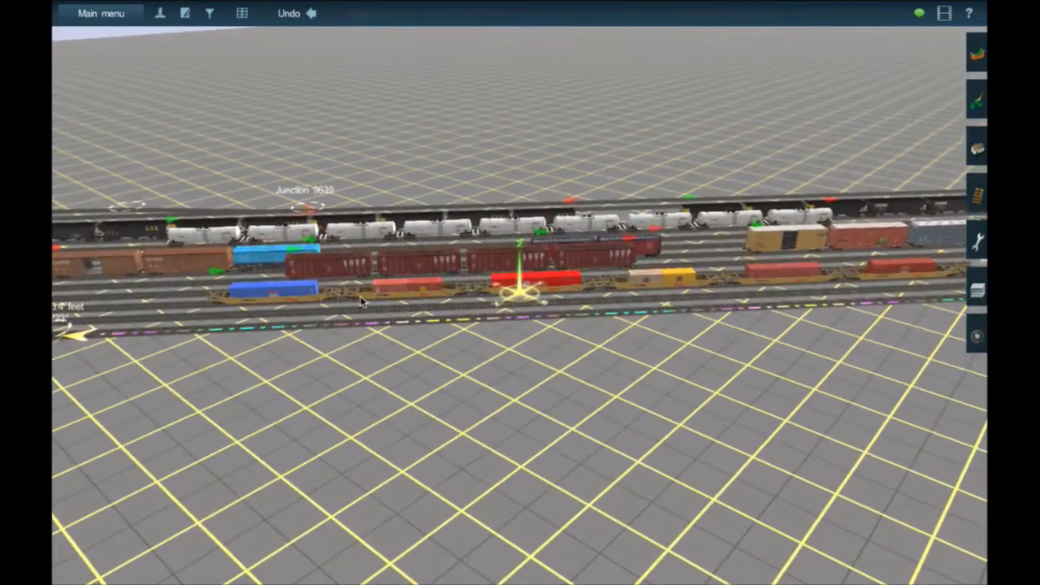
pyautogui.rightClick(298, 300)
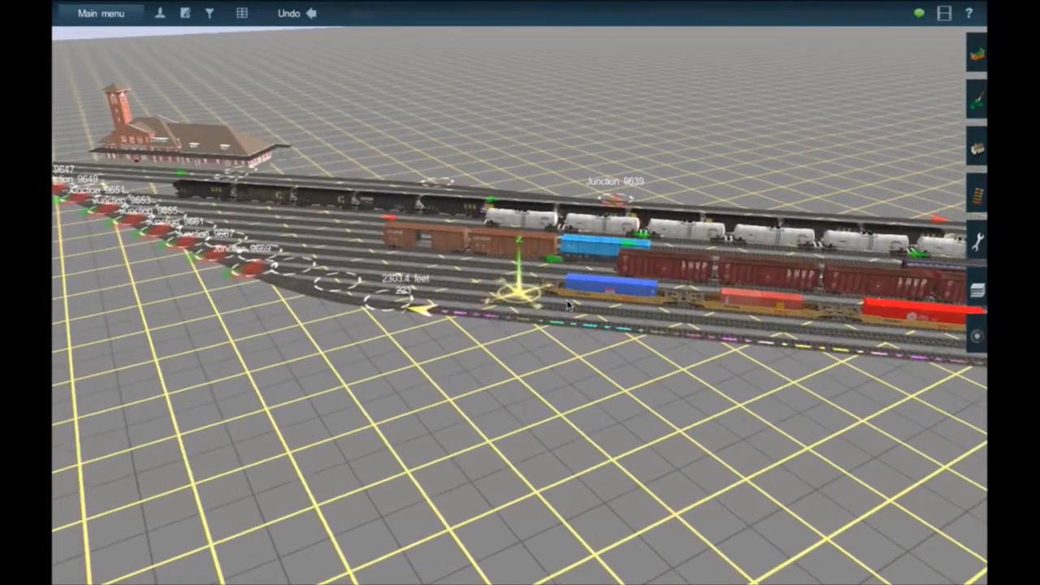
pyautogui.rightClick(574, 298)
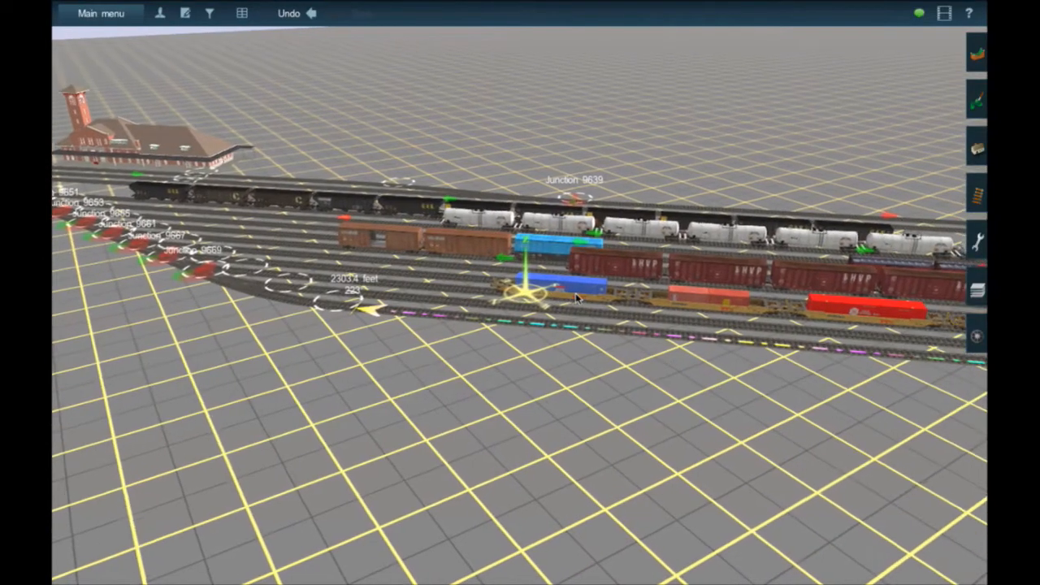
pyautogui.rightClick(560, 304)
pyautogui.scroll(1, 558, 304)
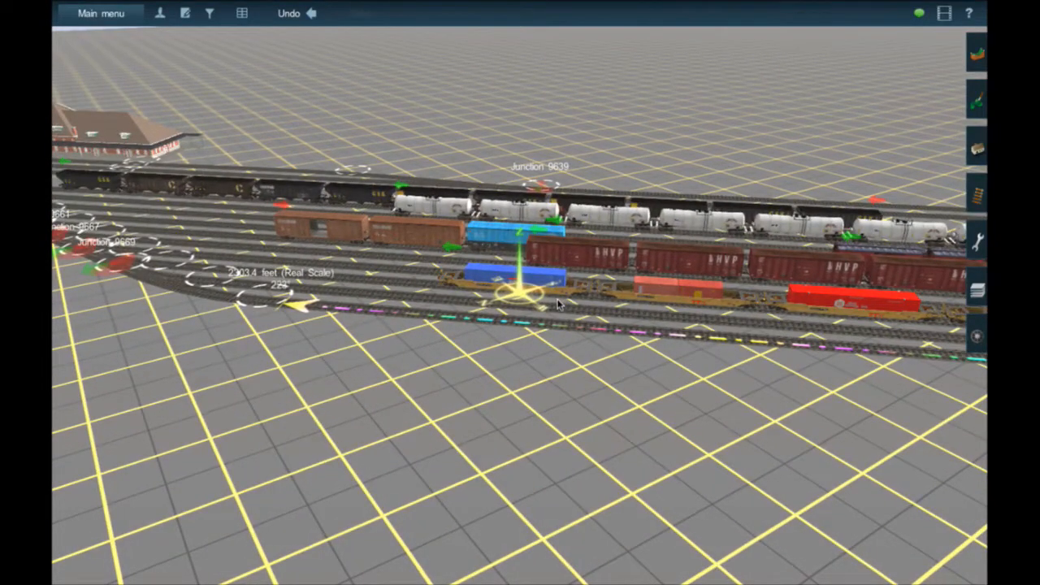
pyautogui.scroll(3, 533, 297)
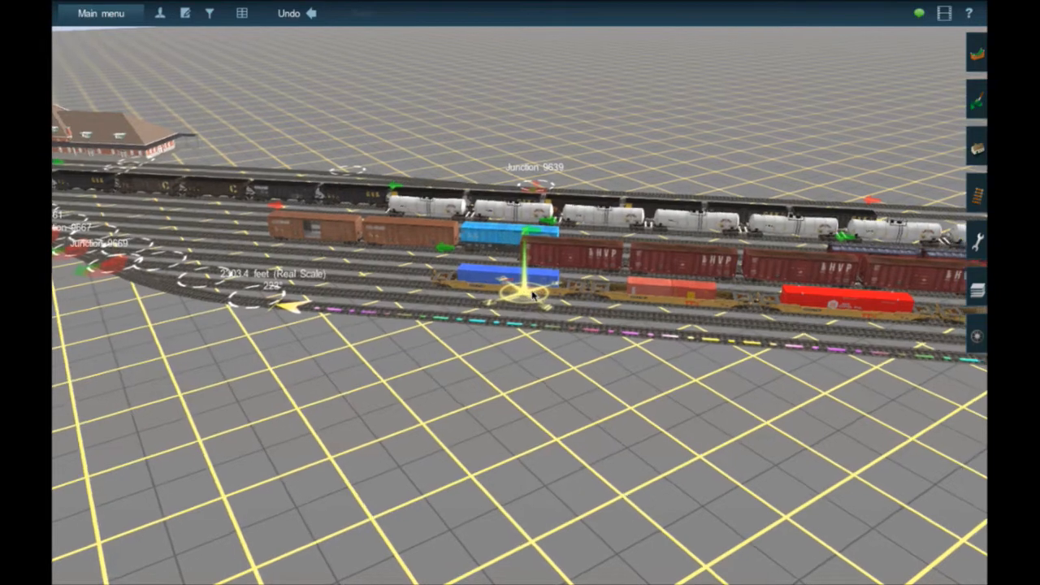
pyautogui.scroll(3, 532, 298)
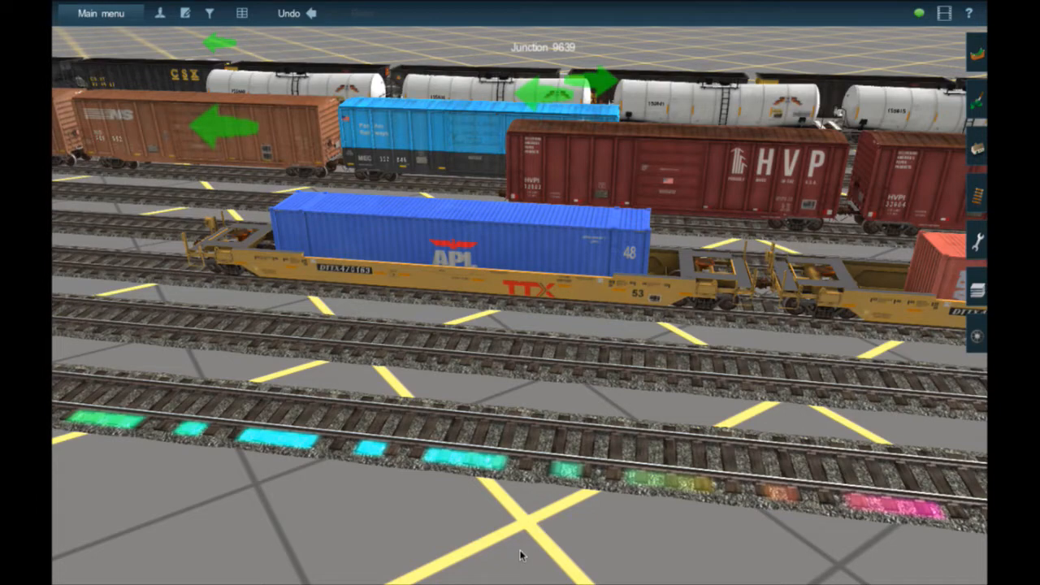
# Examine the TTX well car carrying the blue APL container at the end of the container train from several angles
pyautogui.press('Left')
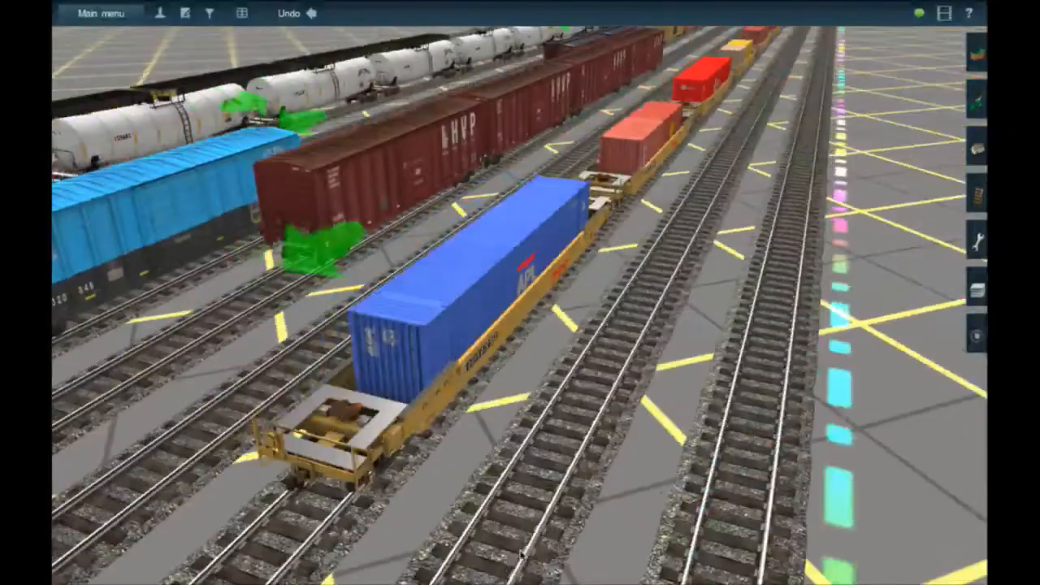
pyautogui.press('Down')
pyautogui.press('Down')
pyautogui.press('Left')
pyautogui.press('Right')
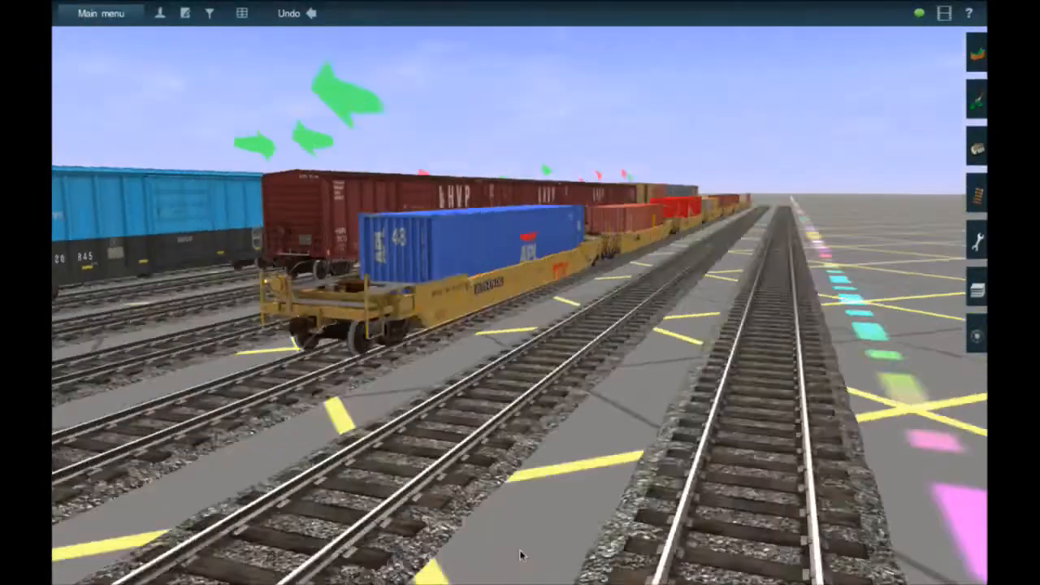
pyautogui.press('Right')
pyautogui.press('Up')
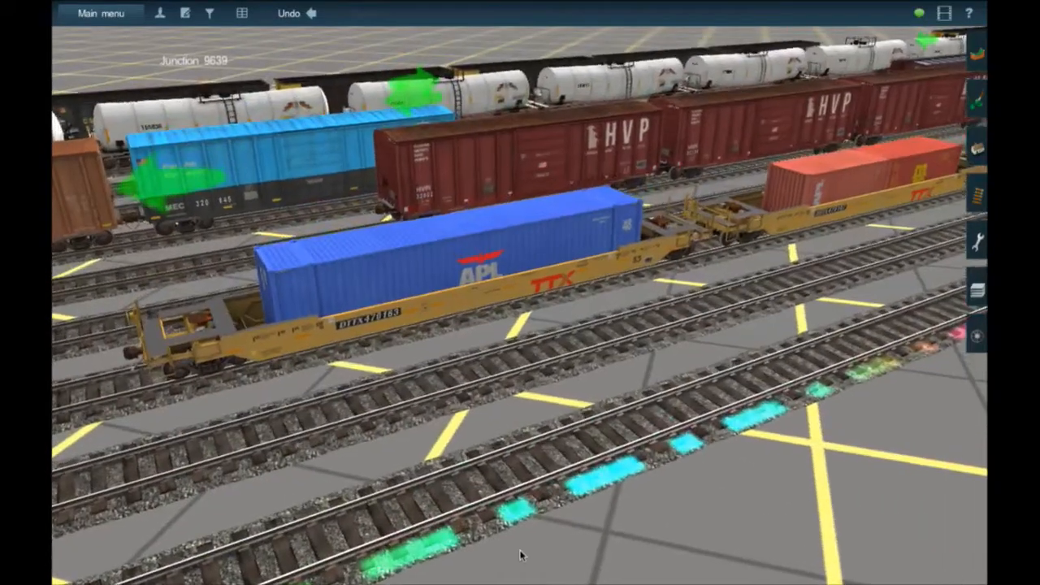
pyautogui.press('Right')
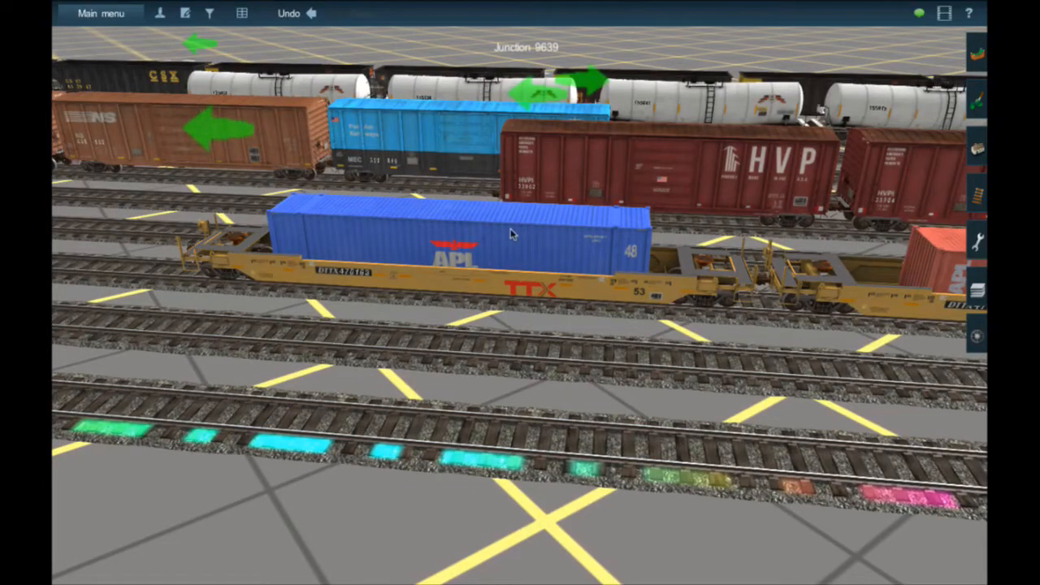
pyautogui.moveTo(455, 295); pyautogui.dragTo(426, 311, button='right')
pyautogui.moveTo(203, 280); pyautogui.dragTo(244, 313, button='right')
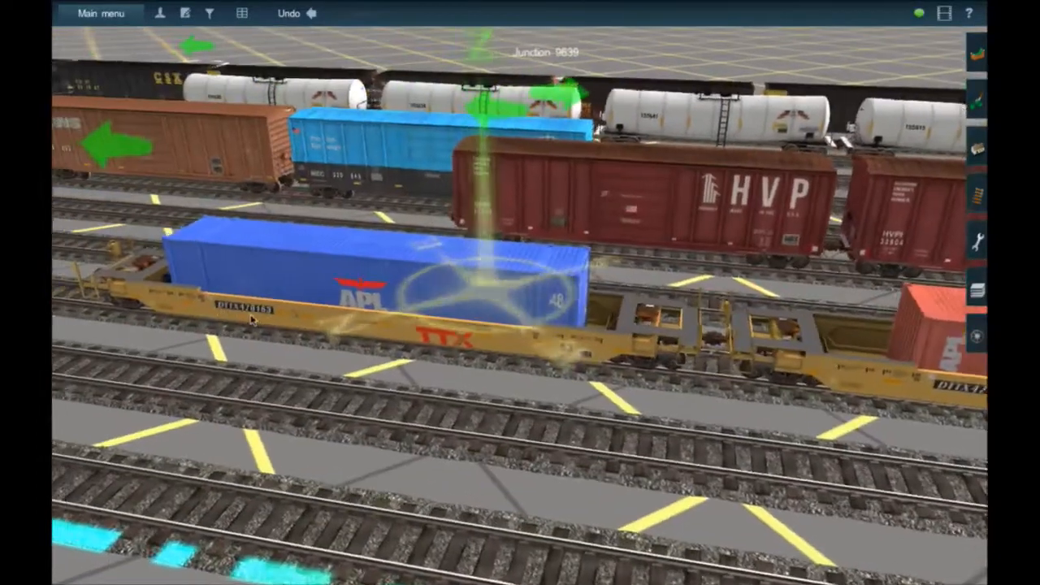
# Follow the container well cars along the yard to the weathered boxcars on the neighbouring tracks
pyautogui.moveTo(681, 416); pyautogui.dragTo(583, 182, button='right')
pyautogui.press('Right')
pyautogui.press('Down')
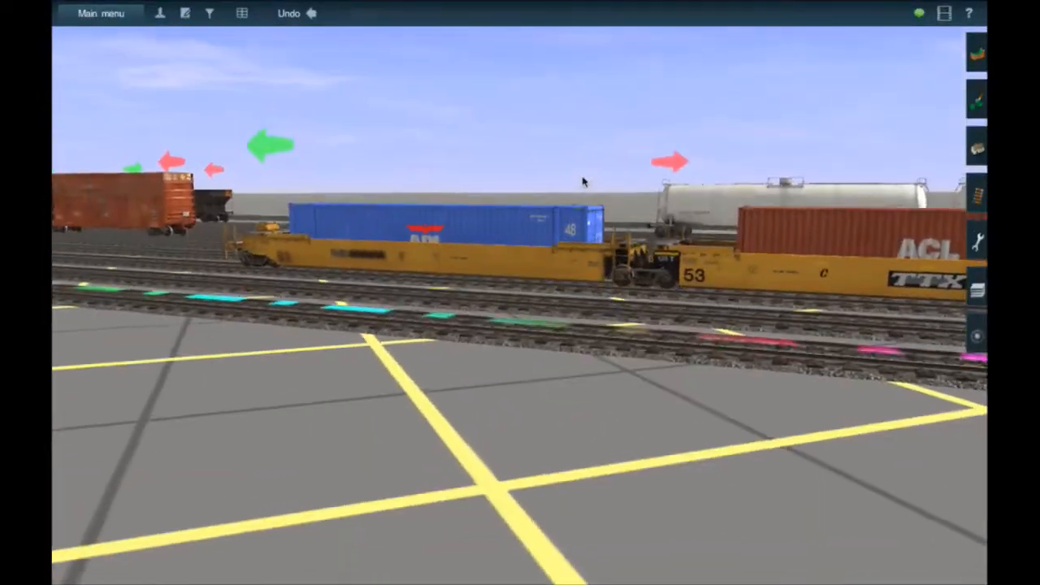
pyautogui.press('Up')
pyautogui.rightClick(291, 176)
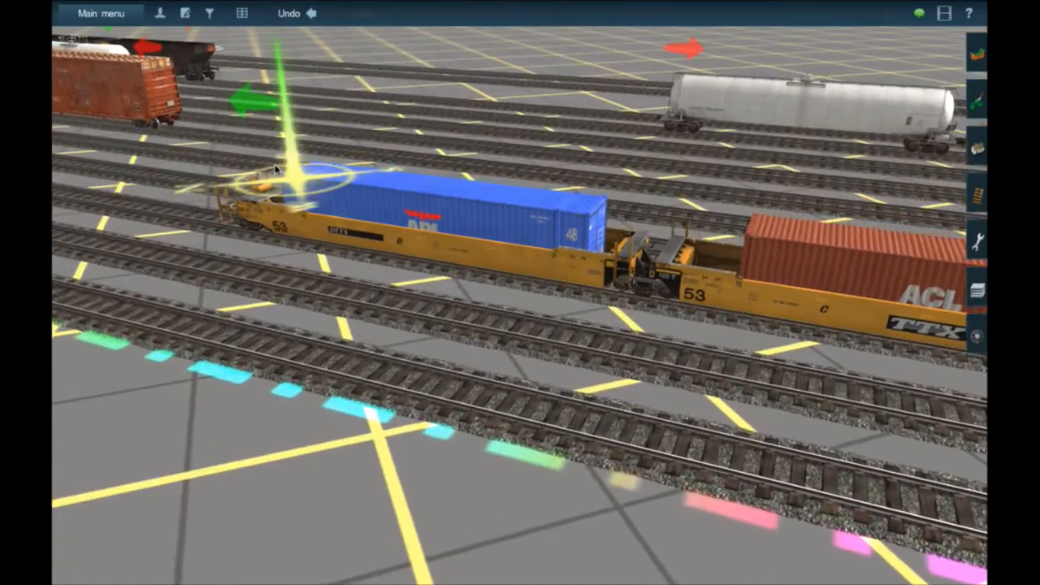
pyautogui.rightClick(255, 160)
pyautogui.rightClick(422, 277)
pyautogui.rightClick(358, 232)
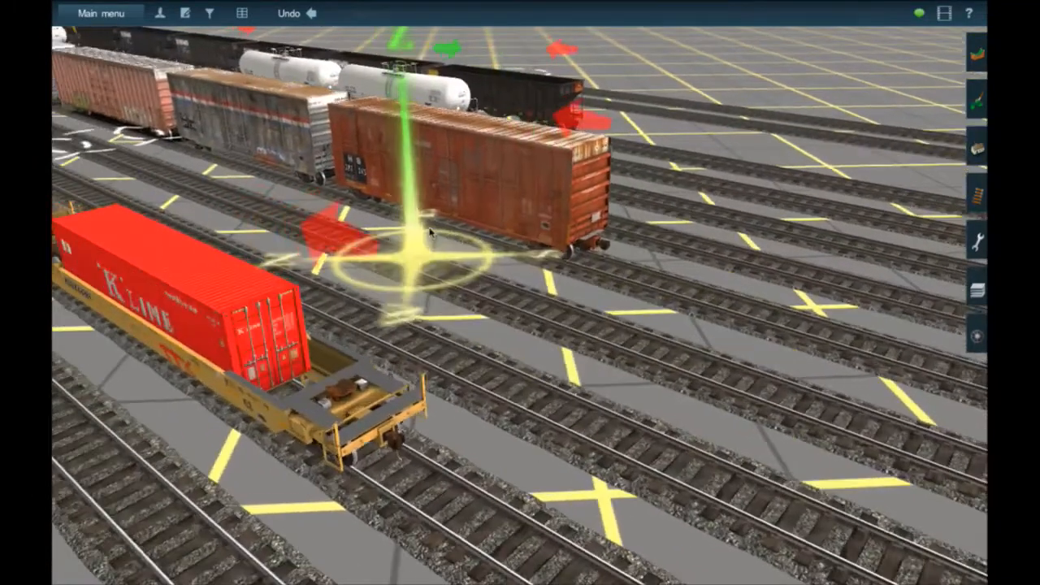
pyautogui.rightClick(313, 203)
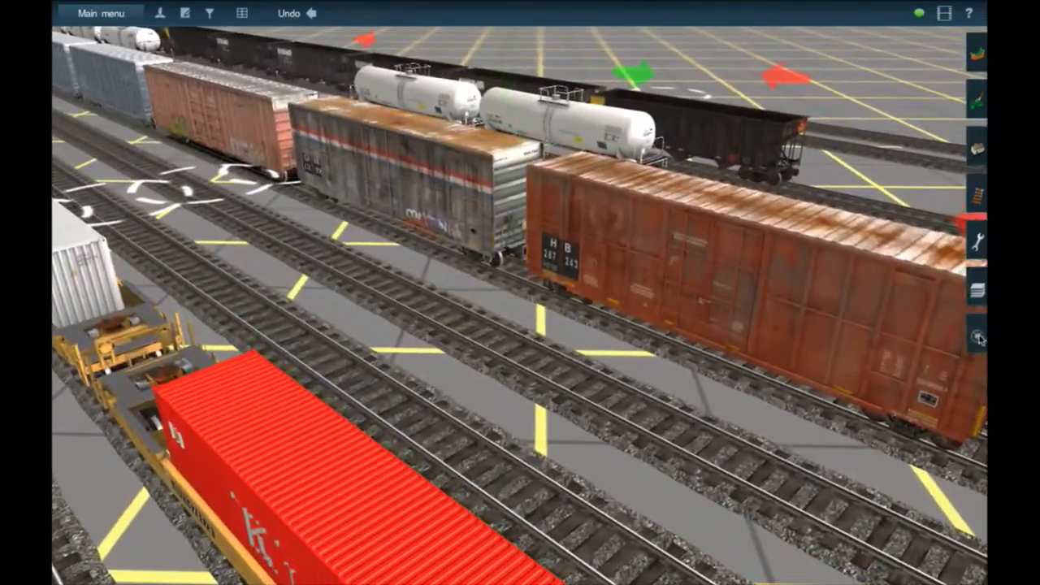
# Check the properties of the rusty JR 50ft HB boxcar, including the details of its loaded product
pyautogui.click(908, 335)
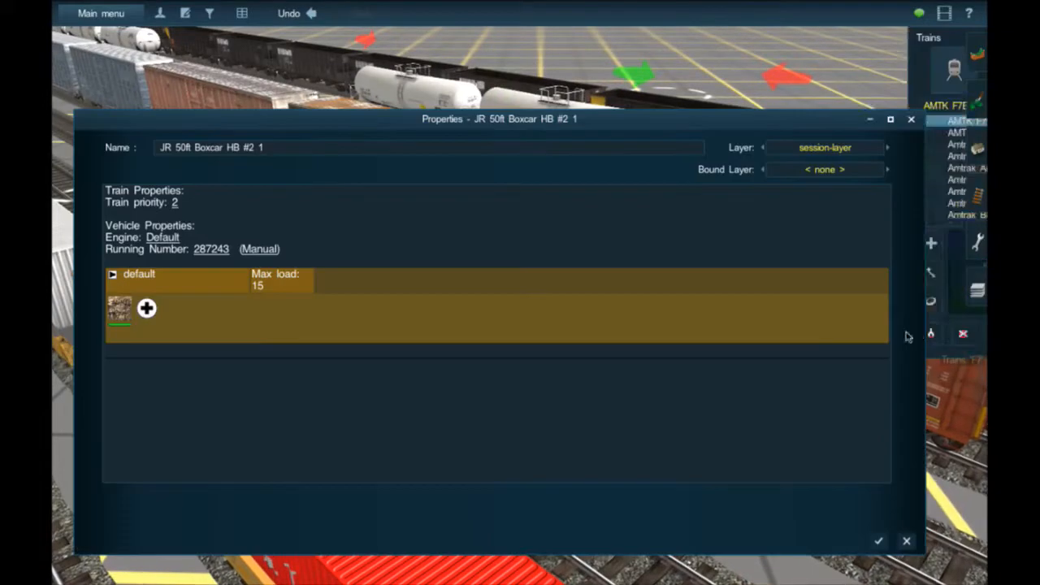
pyautogui.click(114, 309)
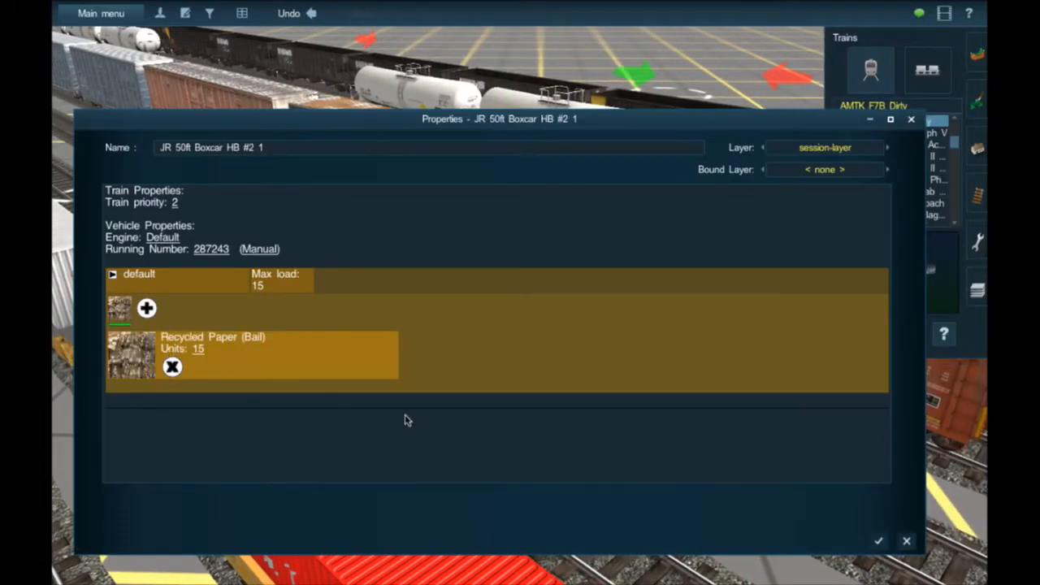
pyautogui.click(879, 541)
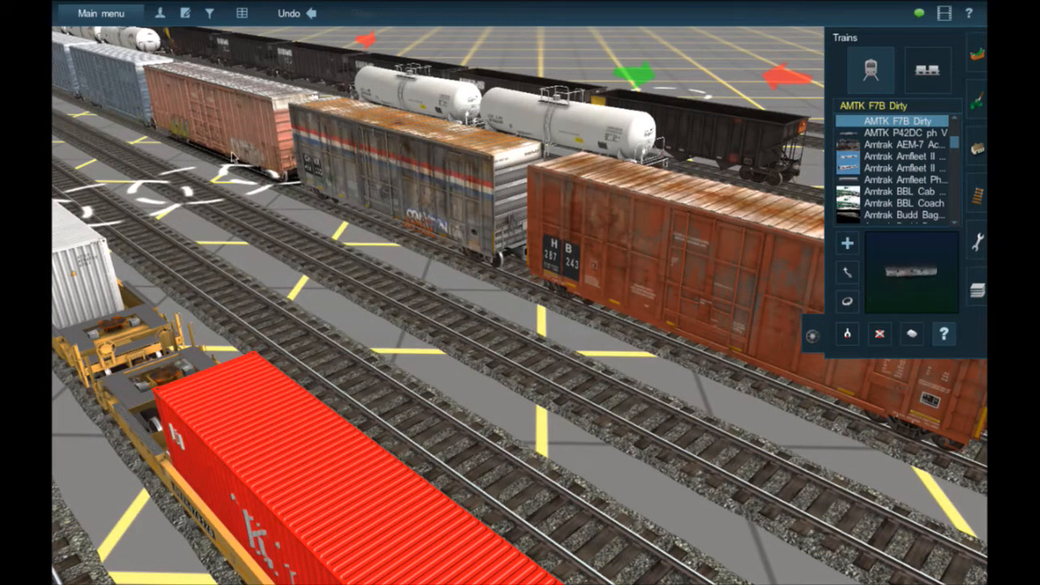
# Check the load settings of a brown HVPI boxcar and the products that can be added to load_1
pyautogui.moveTo(252, 187); pyautogui.dragTo(540, 211, button='right')
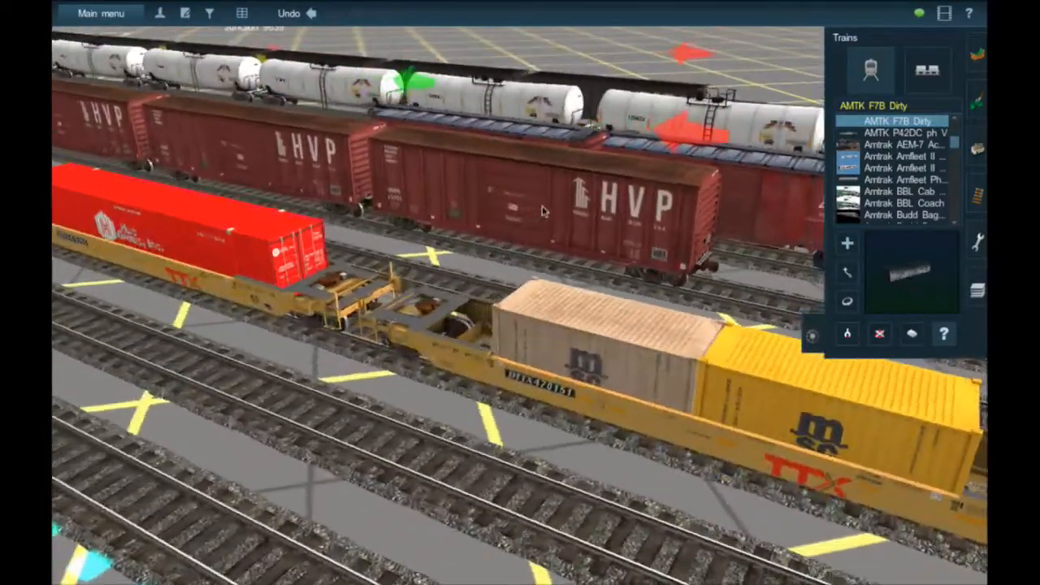
pyautogui.click(541, 212)
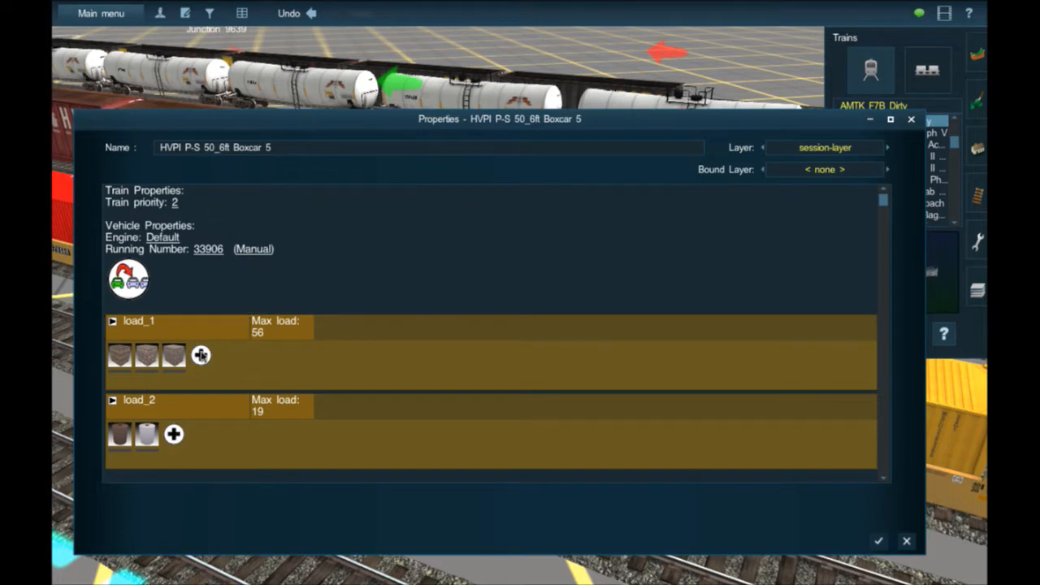
pyautogui.click(201, 355)
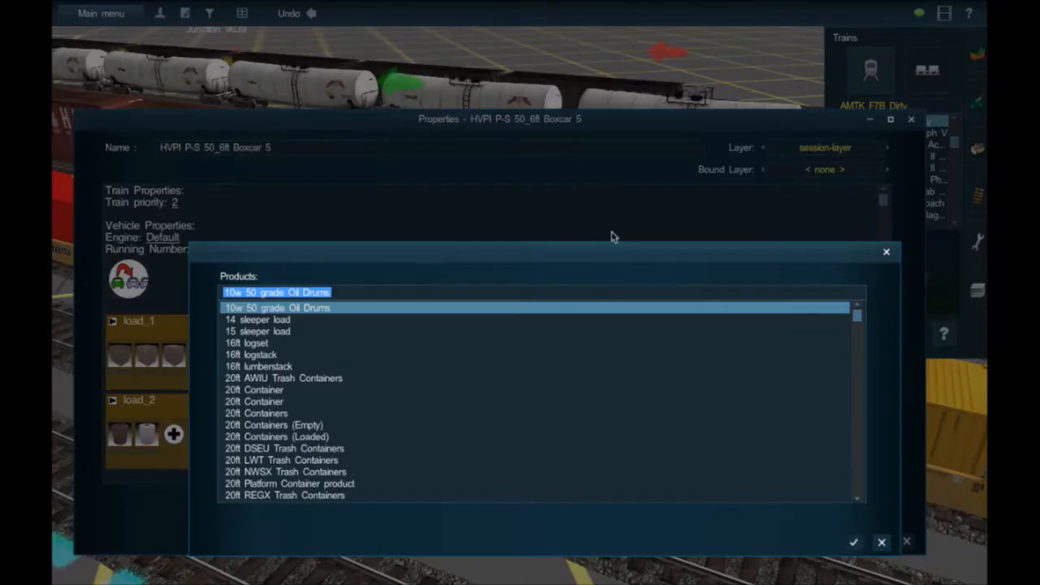
pyautogui.click(882, 541)
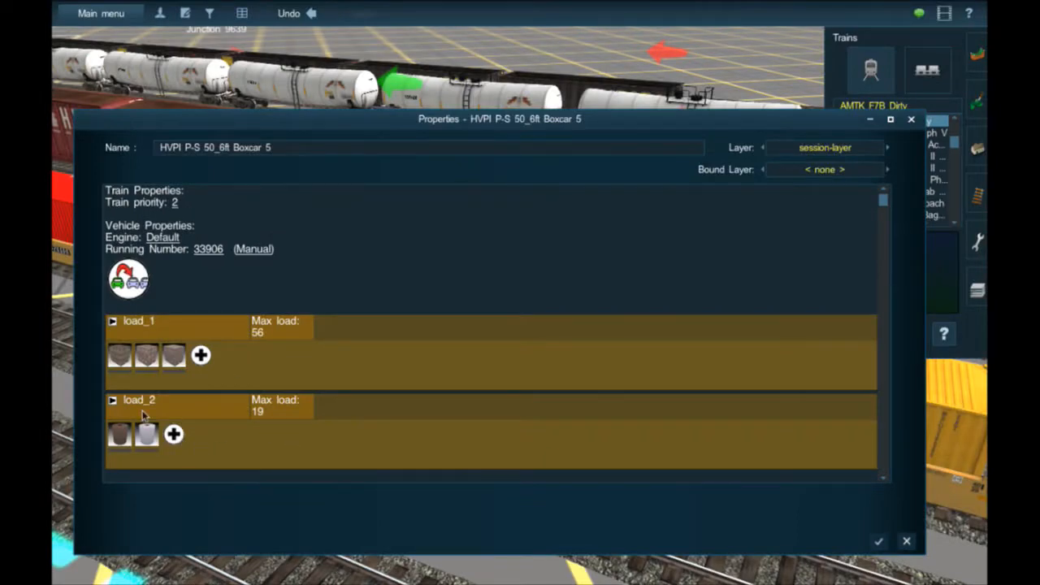
pyautogui.click(878, 541)
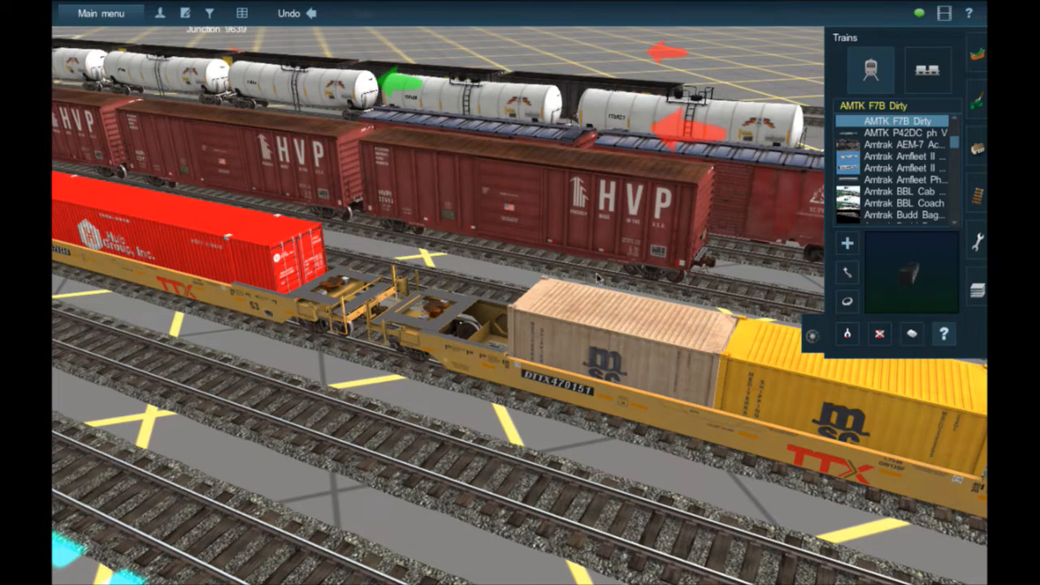
# Check the load_1 and load_2 settings of the HVPI P-S 50_6ft boxcar beside the container train
pyautogui.click(588, 219)
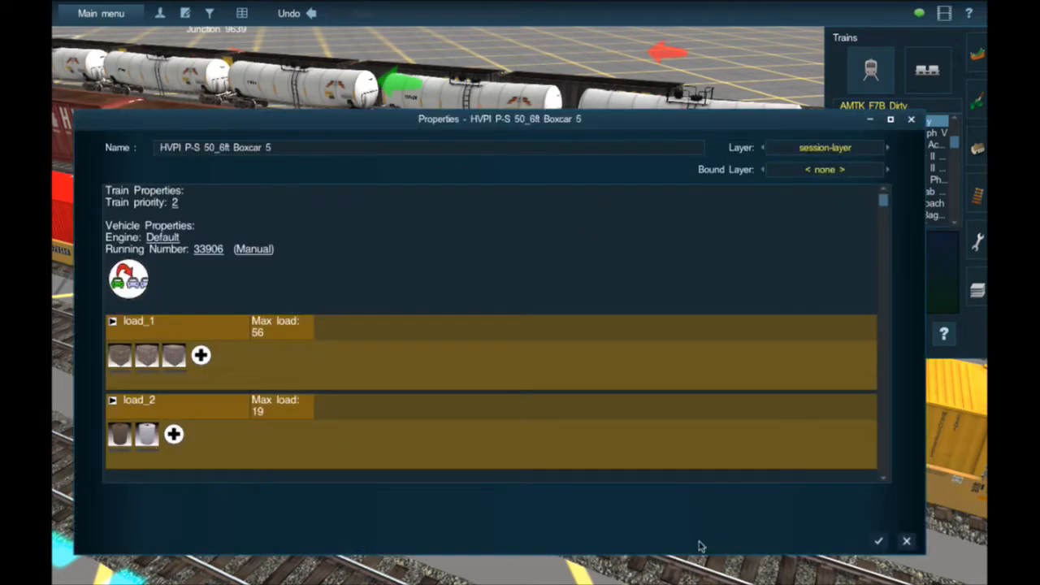
pyautogui.click(878, 541)
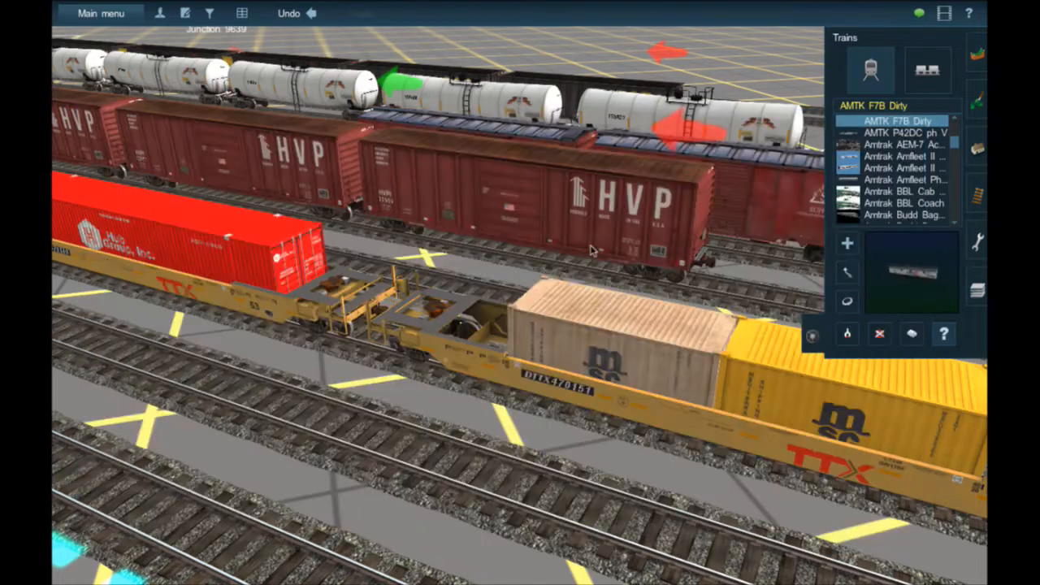
# Look over the junction end of the yard with its rows of boxcars, coal hoppers and white tank cars
pyautogui.moveTo(313, 209)
pyautogui.mouseDown(button='right')
pyautogui.moveTo(402, 247)
pyautogui.moveTo(430, 228)
pyautogui.moveTo(505, 241)
pyautogui.mouseUp(button='right')
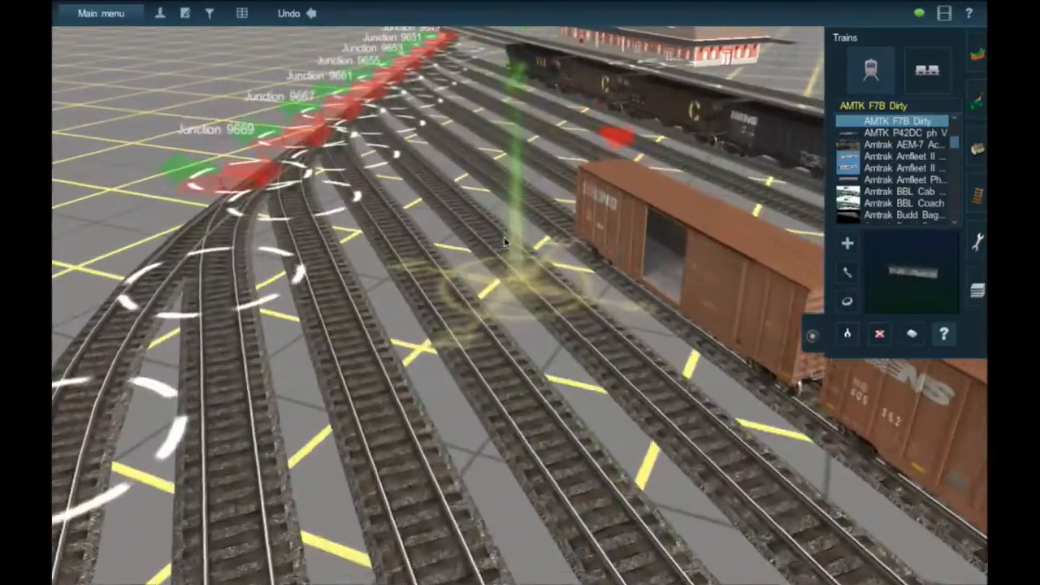
pyautogui.press('Right')
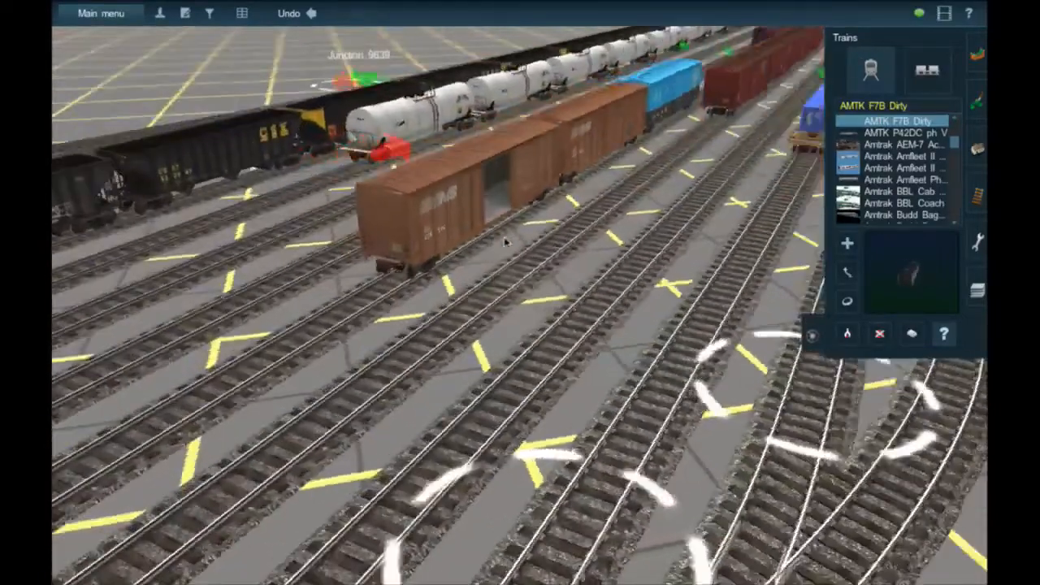
pyautogui.scroll(-5, 503, 236)
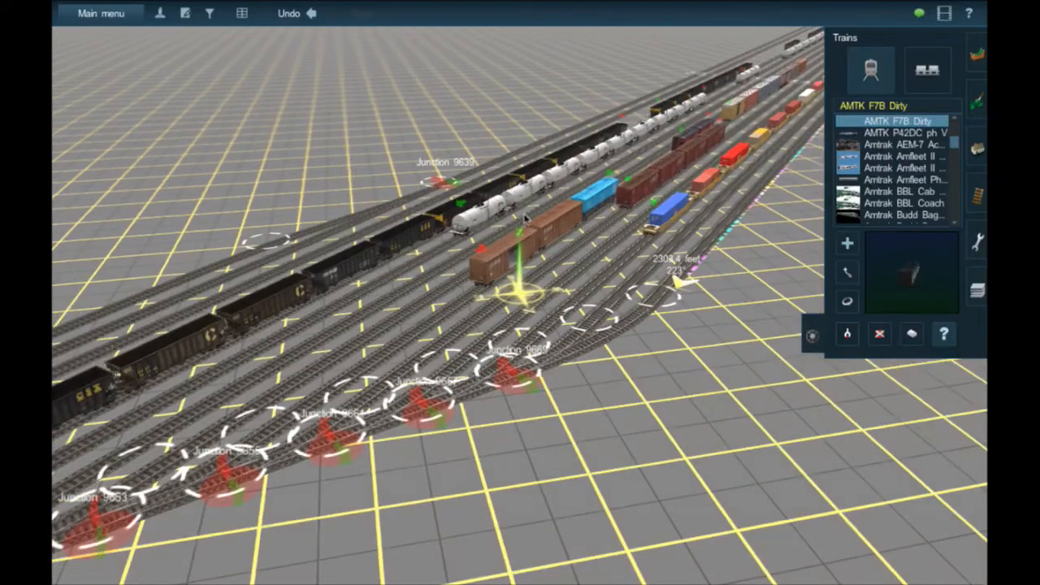
pyautogui.rightClick(357, 366)
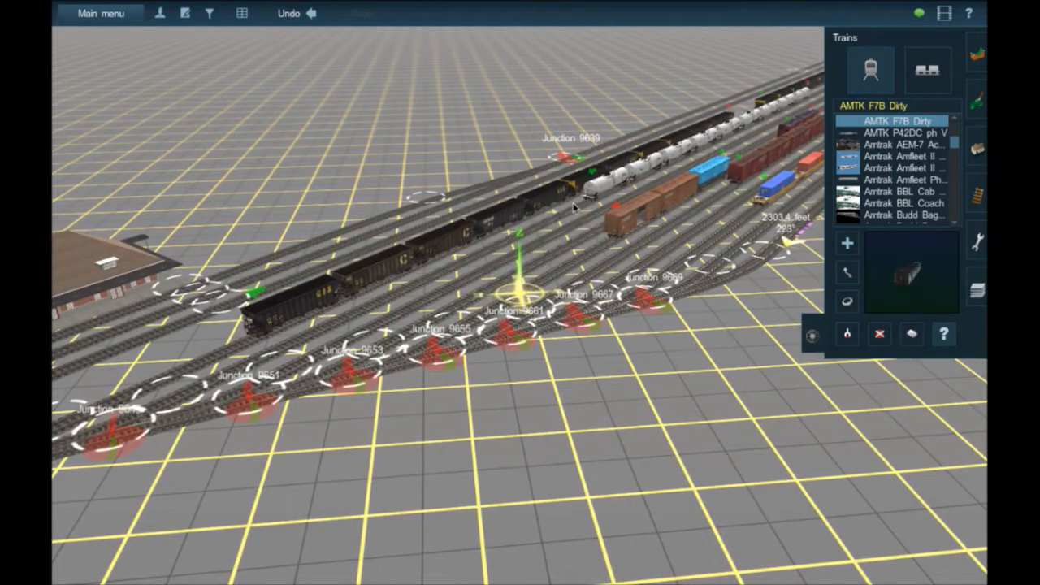
pyautogui.scroll(5, 574, 209)
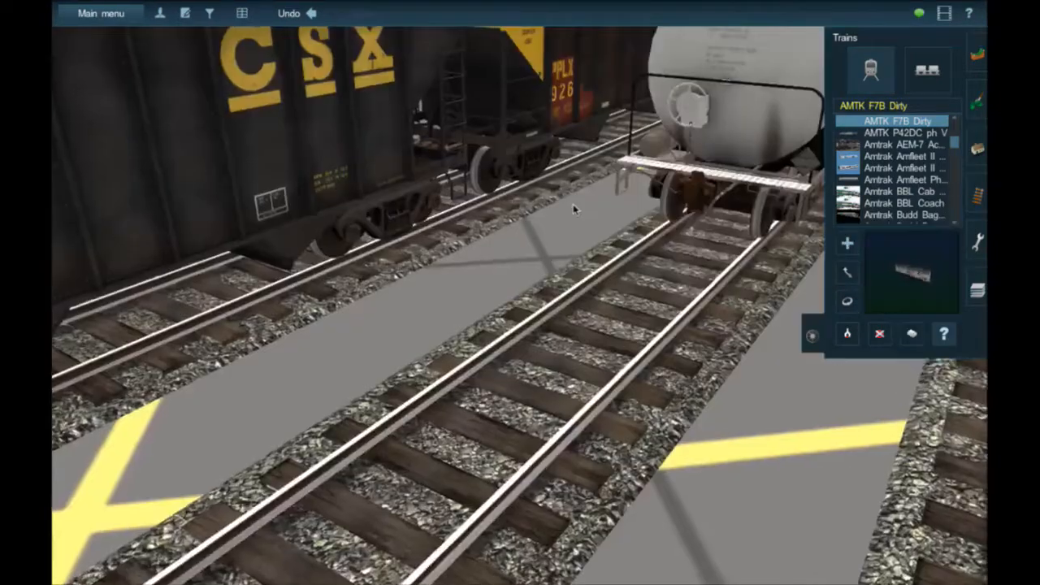
pyautogui.scroll(-8, 573, 210)
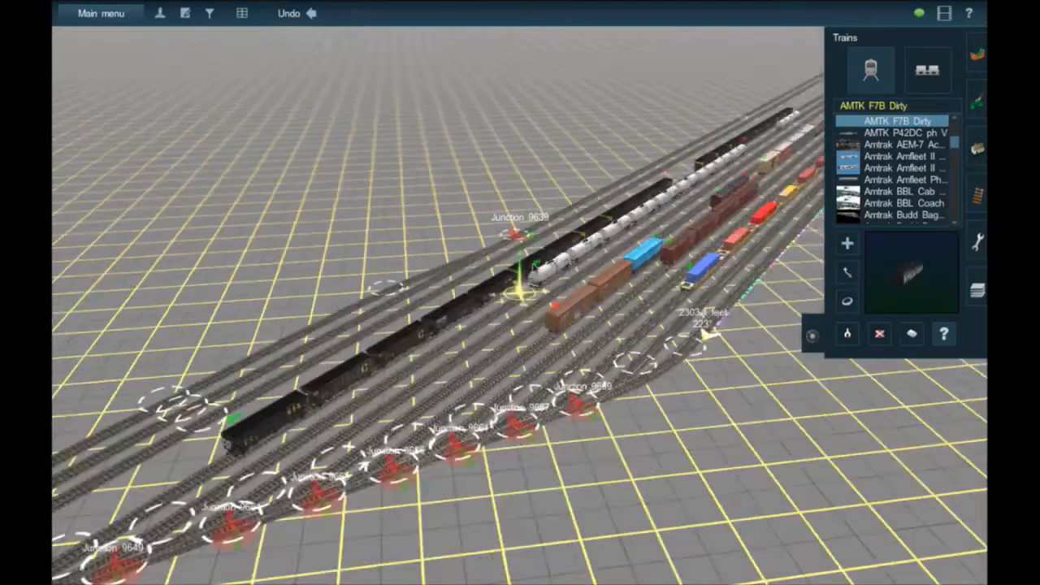
pyautogui.moveTo(534, 266)
pyautogui.mouseDown(button='right')
pyautogui.moveTo(590, 228)
pyautogui.moveTo(391, 201)
pyautogui.moveTo(174, 366)
pyautogui.moveTo(248, 443)
pyautogui.moveTo(239, 416)
pyautogui.moveTo(339, 174)
pyautogui.moveTo(607, 232)
pyautogui.moveTo(728, 434)
pyautogui.moveTo(758, 323)
pyautogui.moveTo(735, 323)
pyautogui.moveTo(573, 255)
pyautogui.mouseUp(button='right')
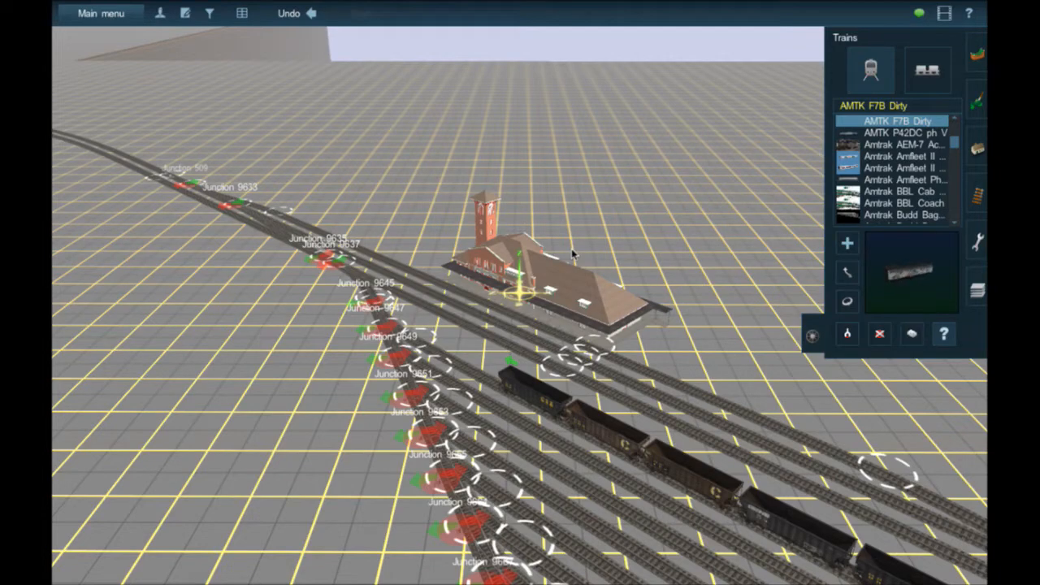
# Examine the brick station building with its tower, platform canopy and adjoining tracks, both close up and from afar
pyautogui.scroll(1, 459, 184)
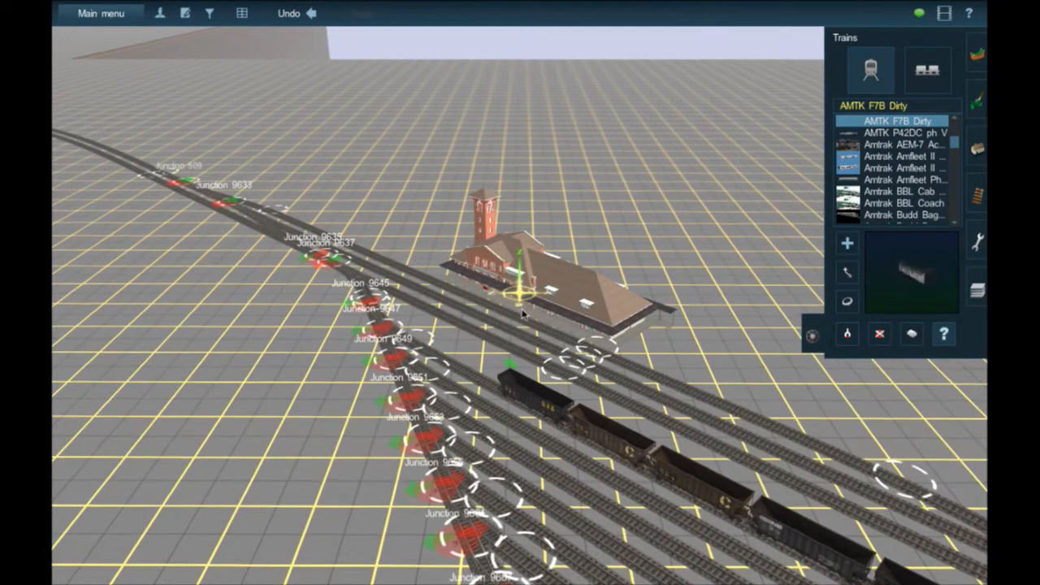
pyautogui.scroll(10, 522, 314)
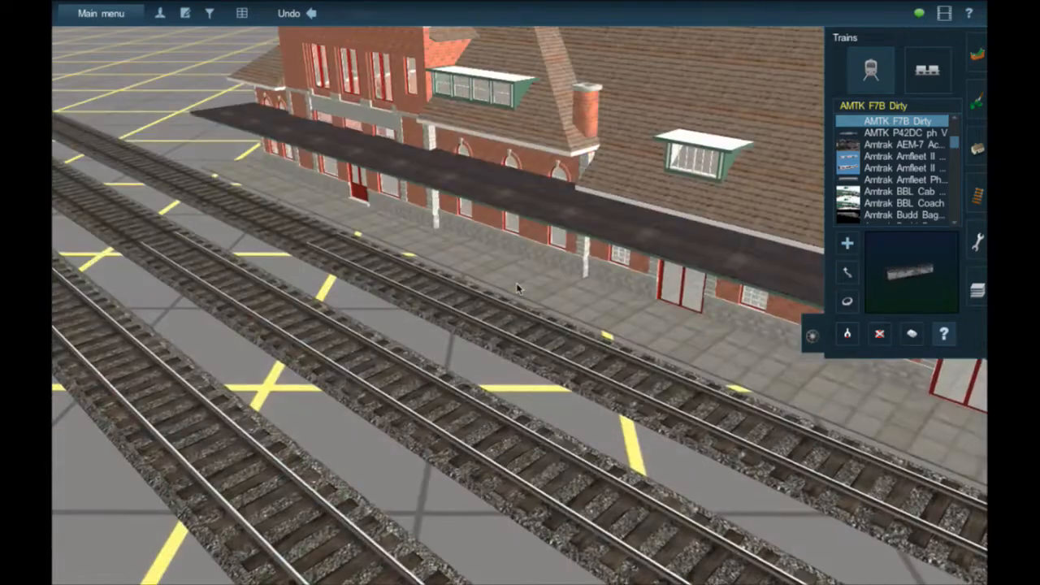
pyautogui.scroll(-10, 517, 288)
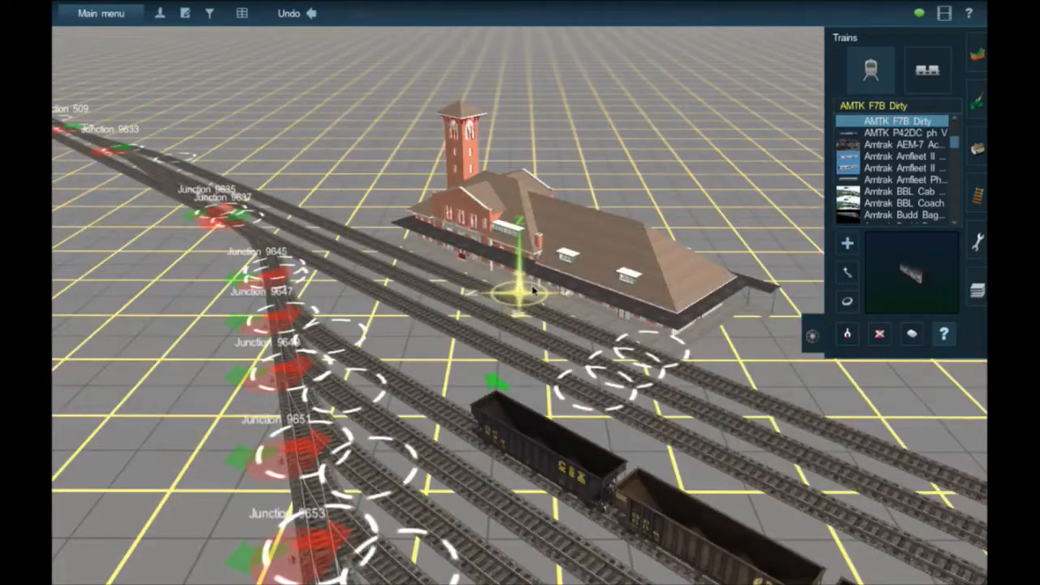
pyautogui.scroll(3, 536, 293)
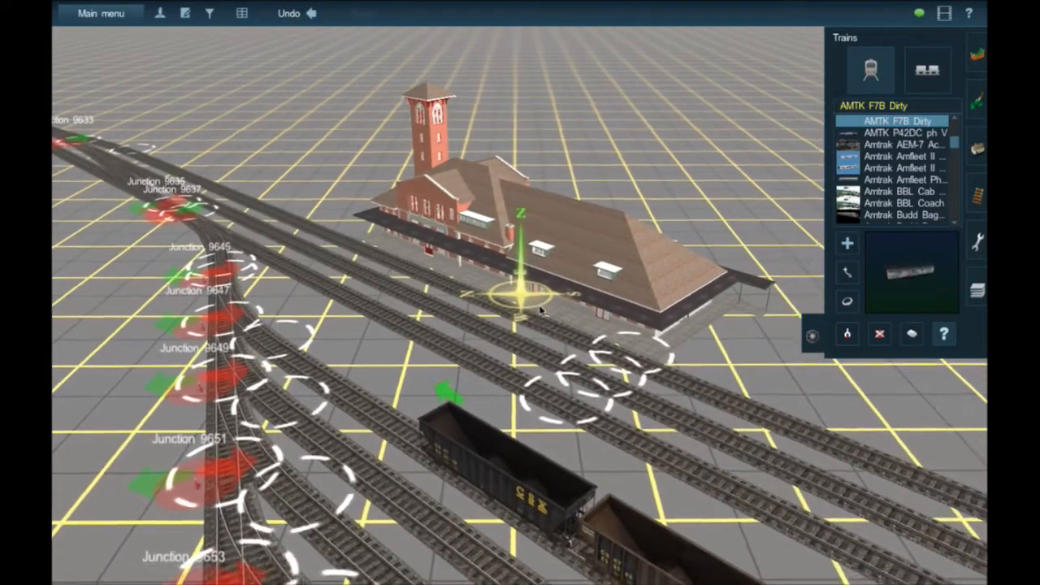
pyautogui.rightClick(540, 308)
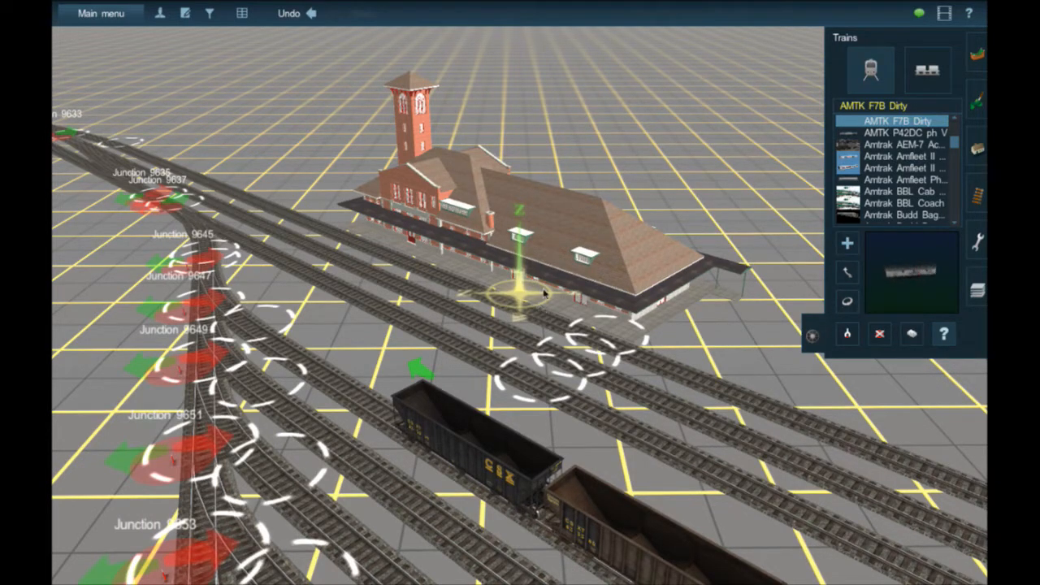
pyautogui.rightClick(496, 286)
pyautogui.scroll(2, 496, 285)
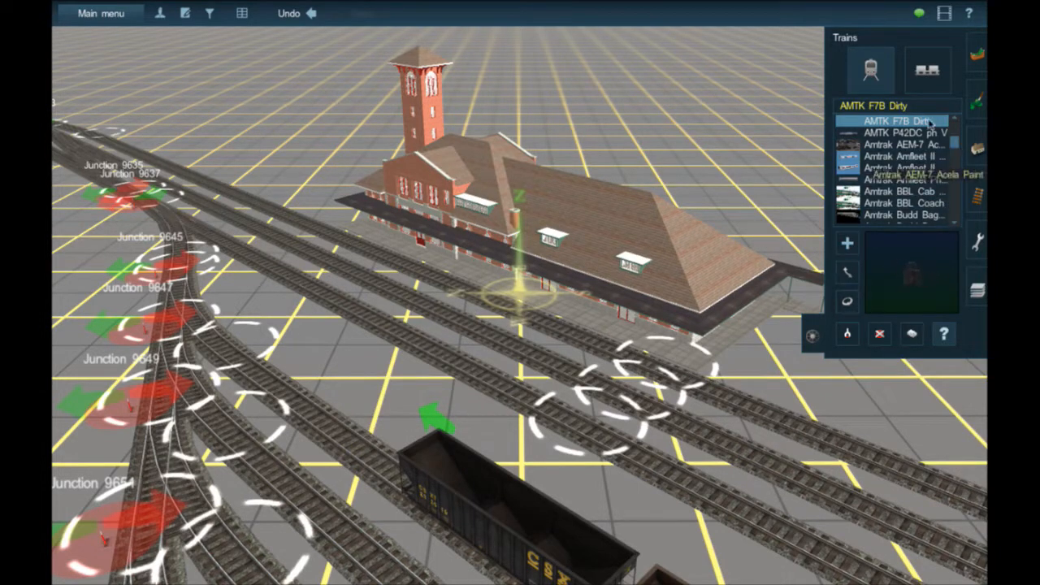
# Search the train list for "mec" and look through the Maine Central locomotives and rolling stock
pyautogui.click(901, 106)
pyautogui.write('mec')
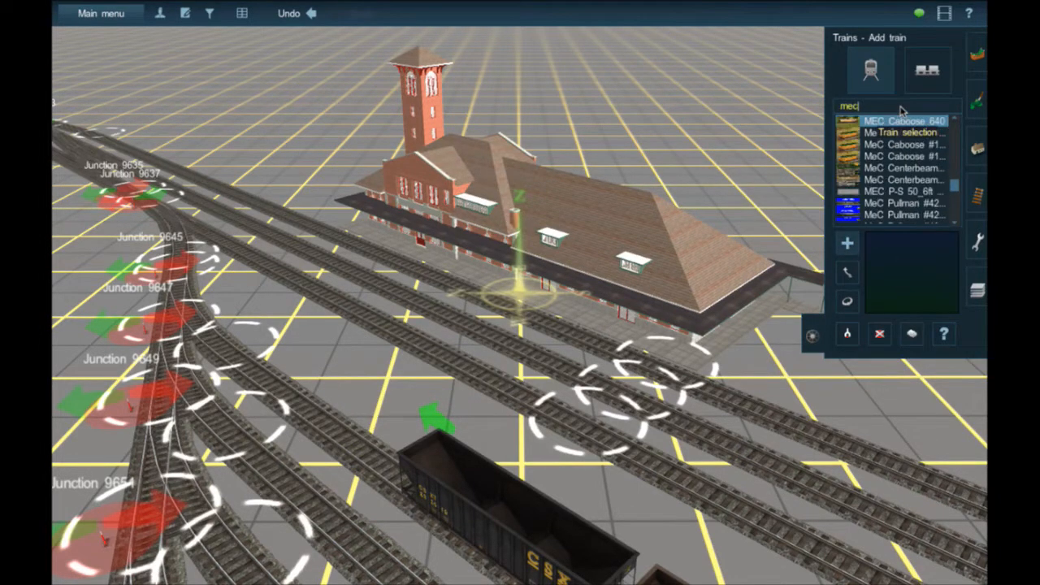
pyautogui.scroll(-4, 907, 208)
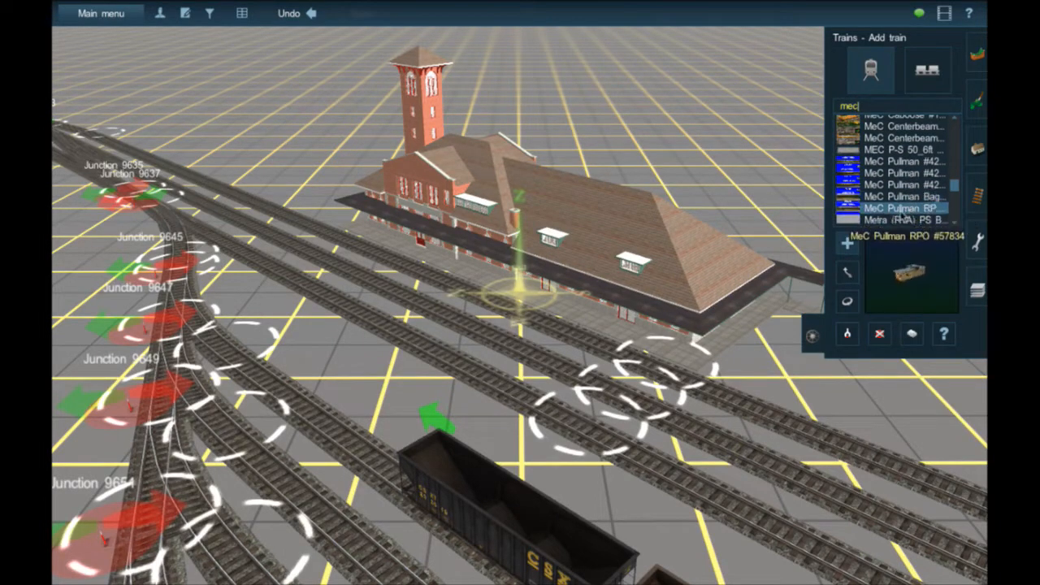
pyautogui.scroll(-3, 905, 209)
pyautogui.scroll(10, 901, 215)
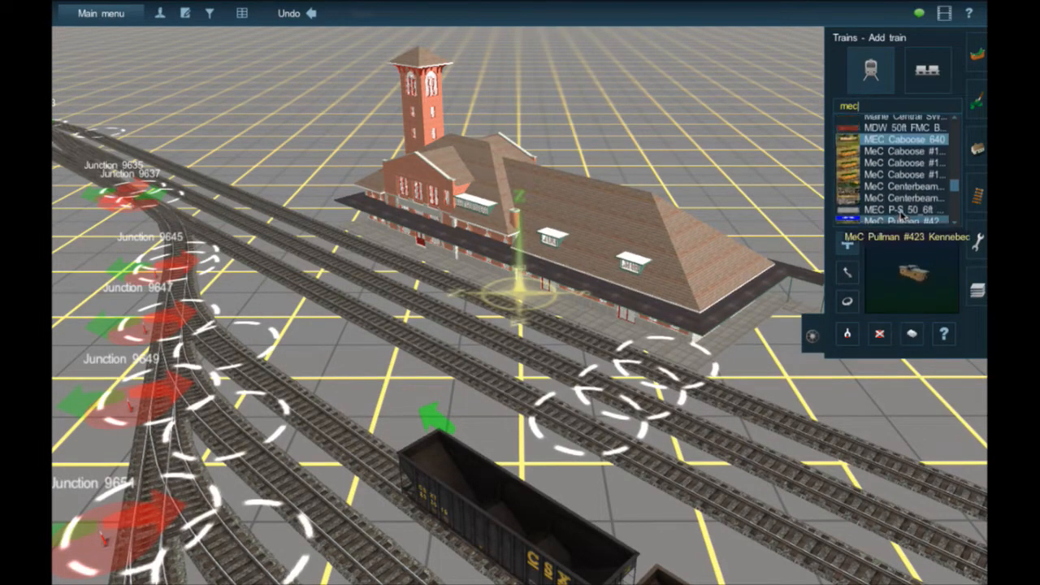
pyautogui.scroll(6, 900, 215)
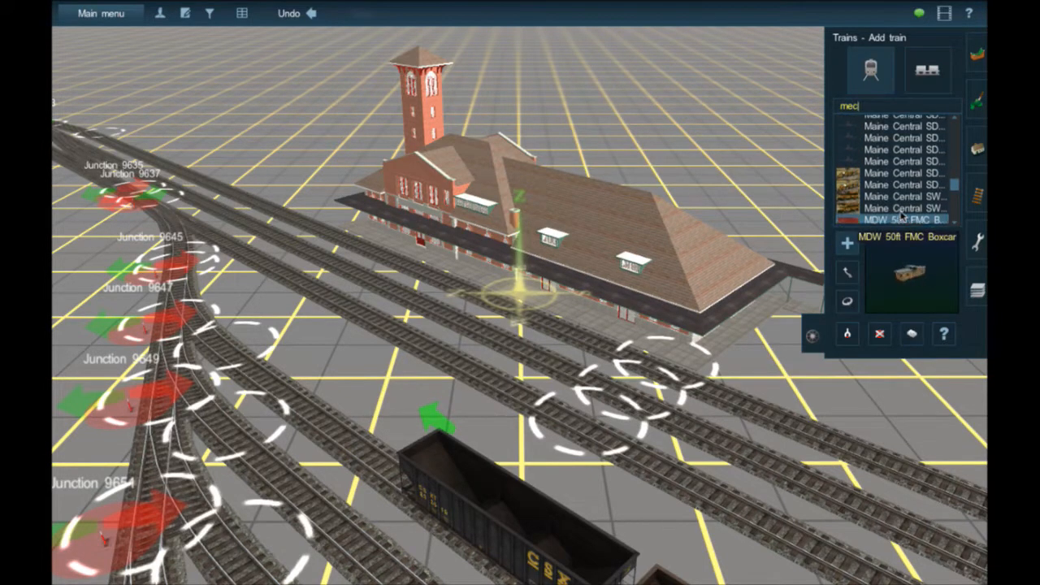
pyautogui.scroll(1, 900, 215)
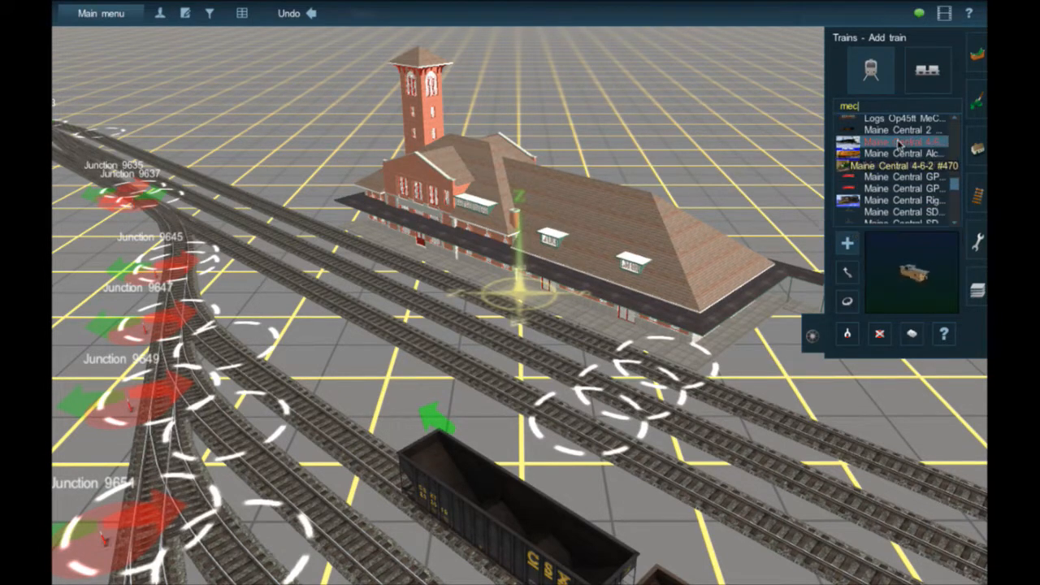
# Try selecting the Maine Central 4-6-2 #470 and the Maine Central 2 GP38, and browse on towards the MeC passenger cars
pyautogui.click(898, 143)
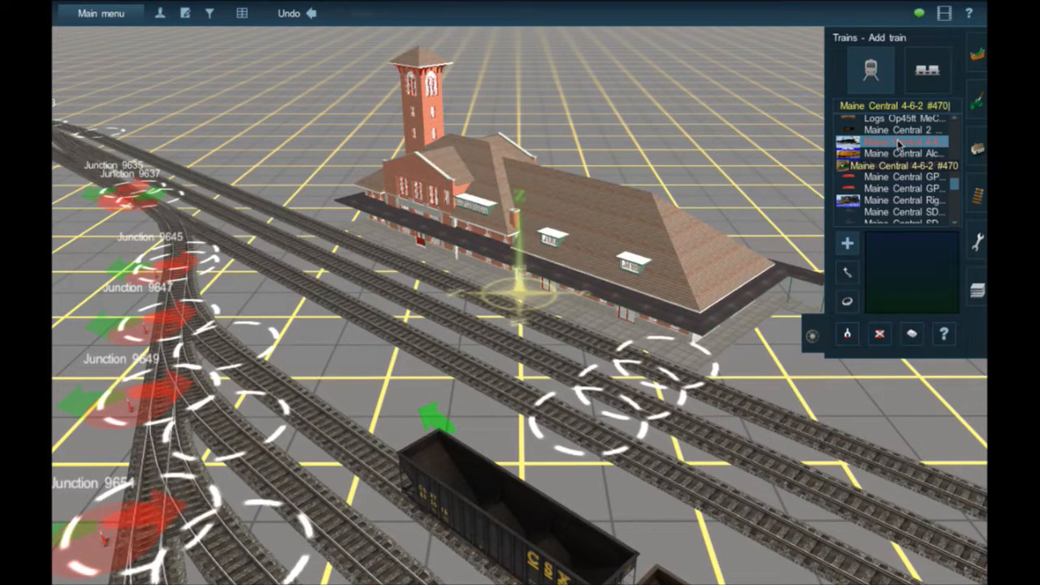
pyautogui.click(893, 133)
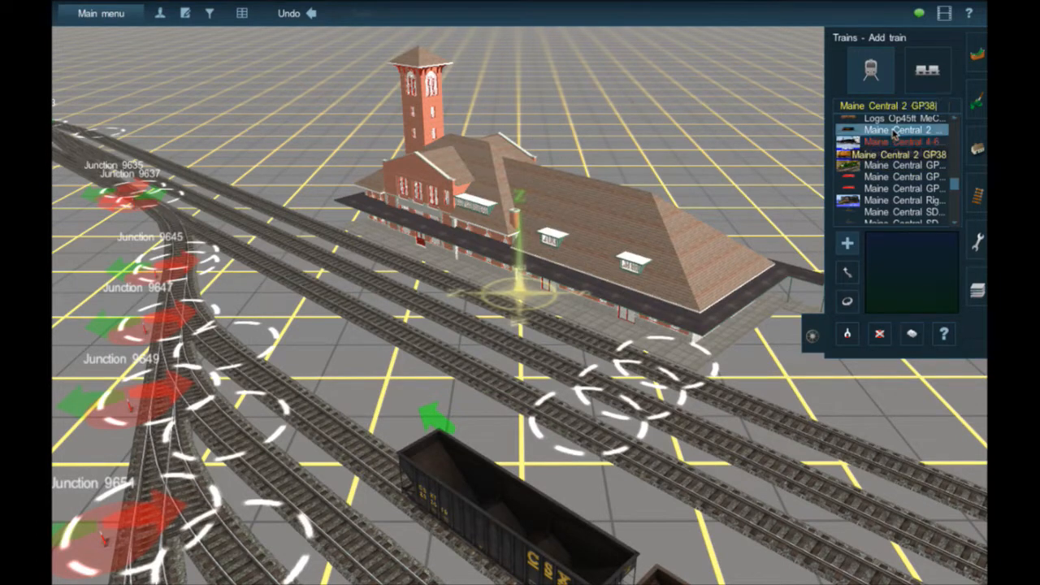
pyautogui.scroll(-10, 888, 182)
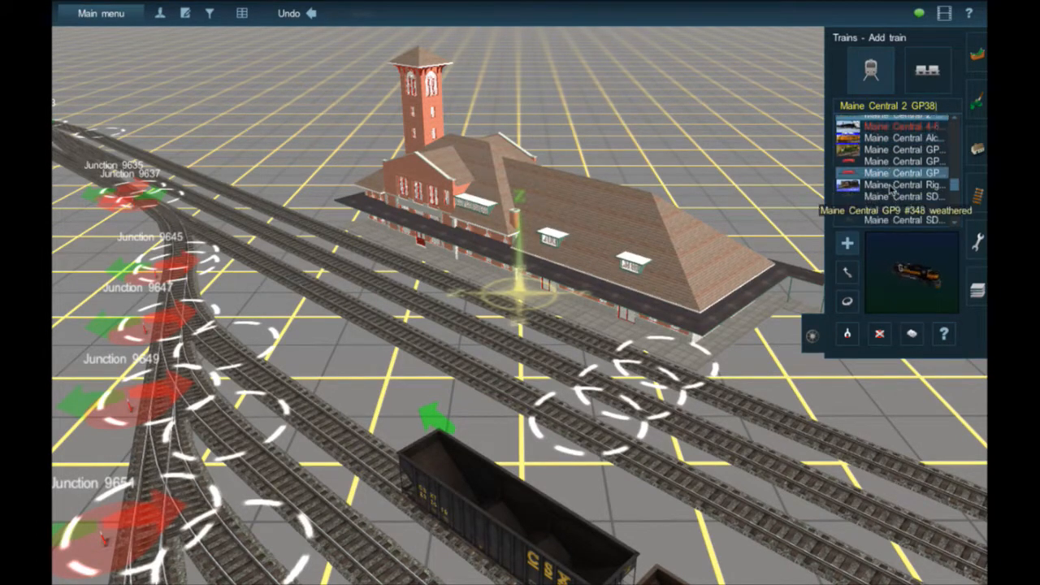
pyautogui.scroll(-3, 891, 190)
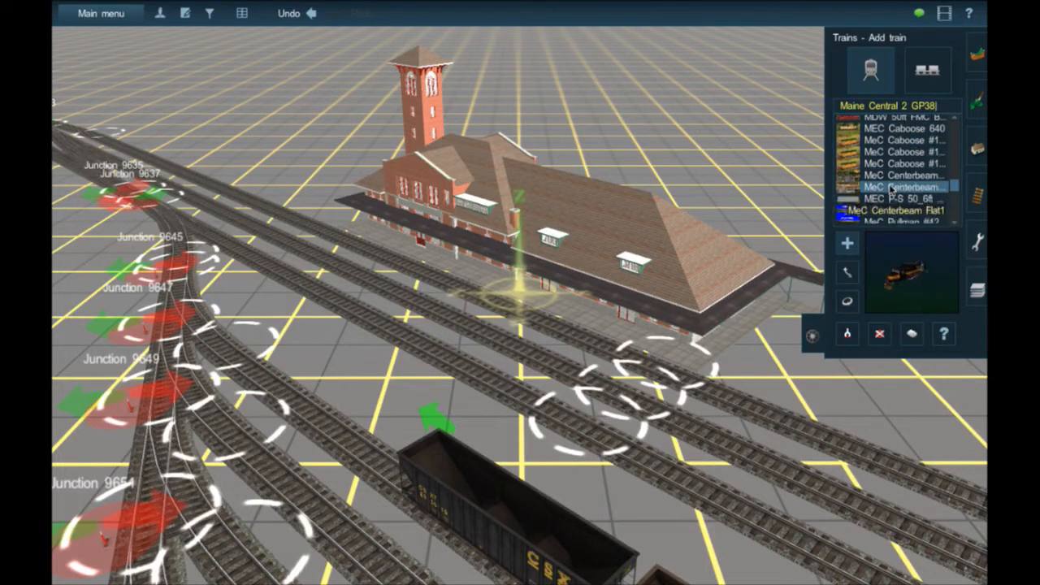
# Place the MeC Pullman #423 Kennebec coach on the track beside the station platform
pyautogui.click(893, 177)
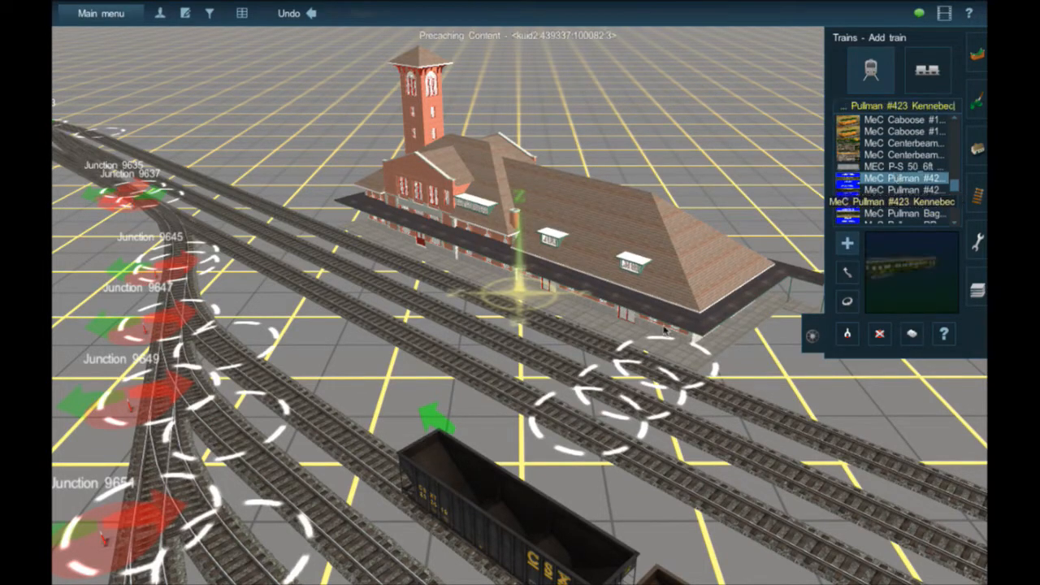
pyautogui.click(566, 333)
pyautogui.scroll(-1, 566, 325)
pyautogui.scroll(5, 567, 326)
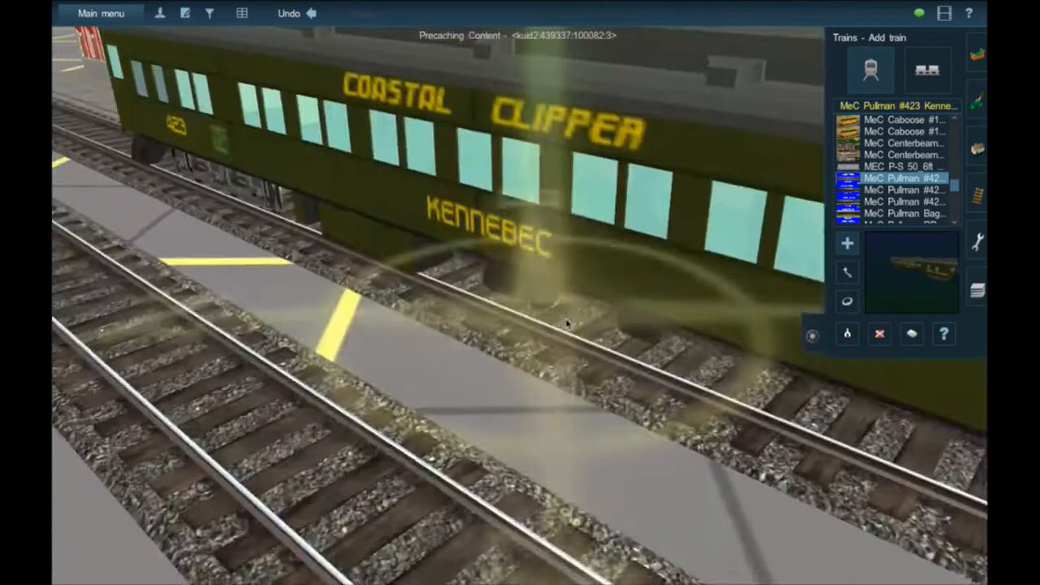
pyautogui.scroll(-3, 614, 315)
pyautogui.rightClick(614, 315)
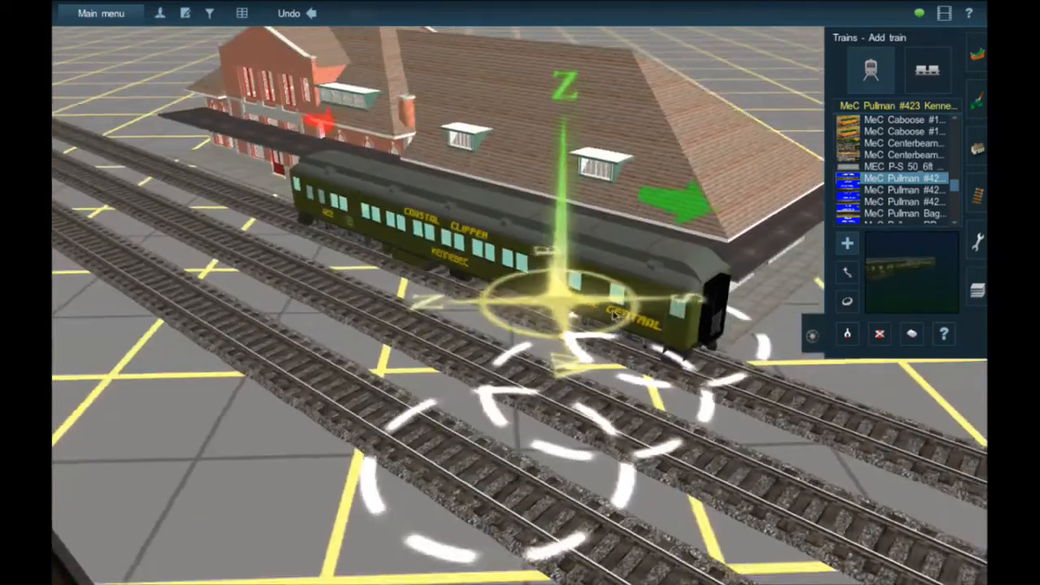
# Add the MeC Pullman #425 Franklin coach on the platform track at the end of the Kennebec coach
pyautogui.click(884, 191)
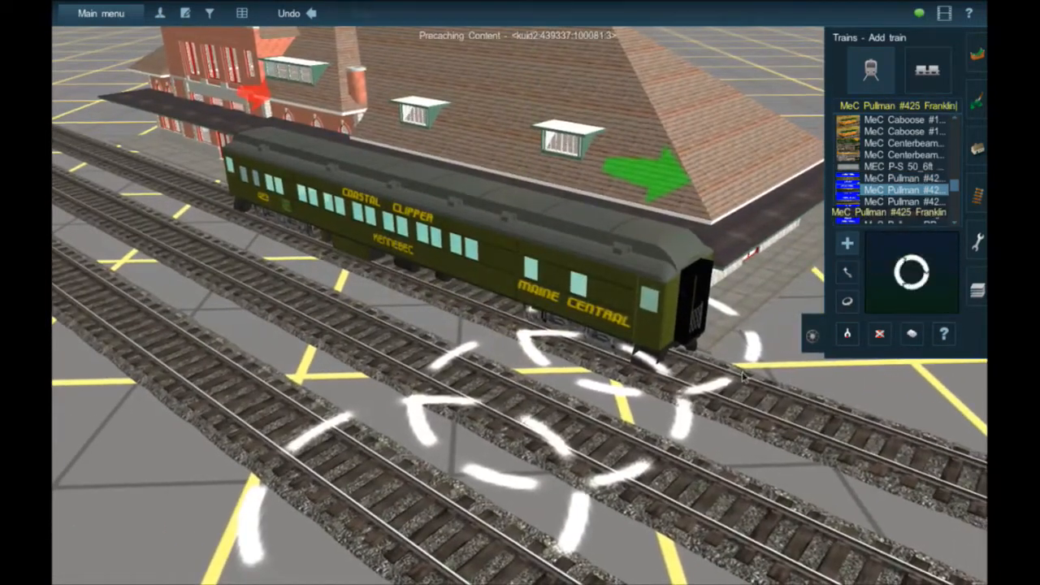
pyautogui.click(696, 371)
pyautogui.rightClick(694, 372)
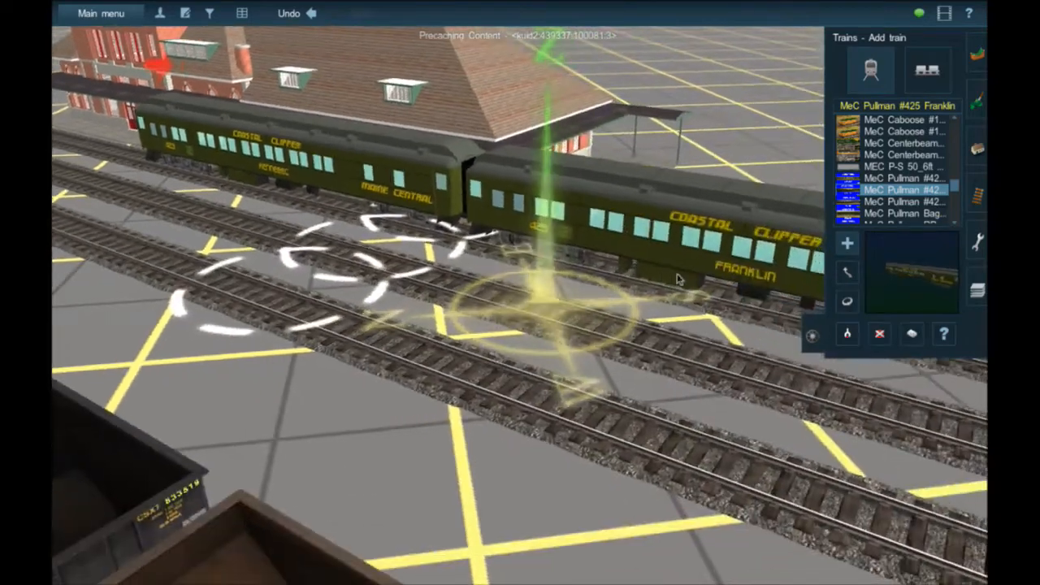
pyautogui.rightClick(686, 277)
pyautogui.rightClick(699, 286)
pyautogui.rightClick(710, 305)
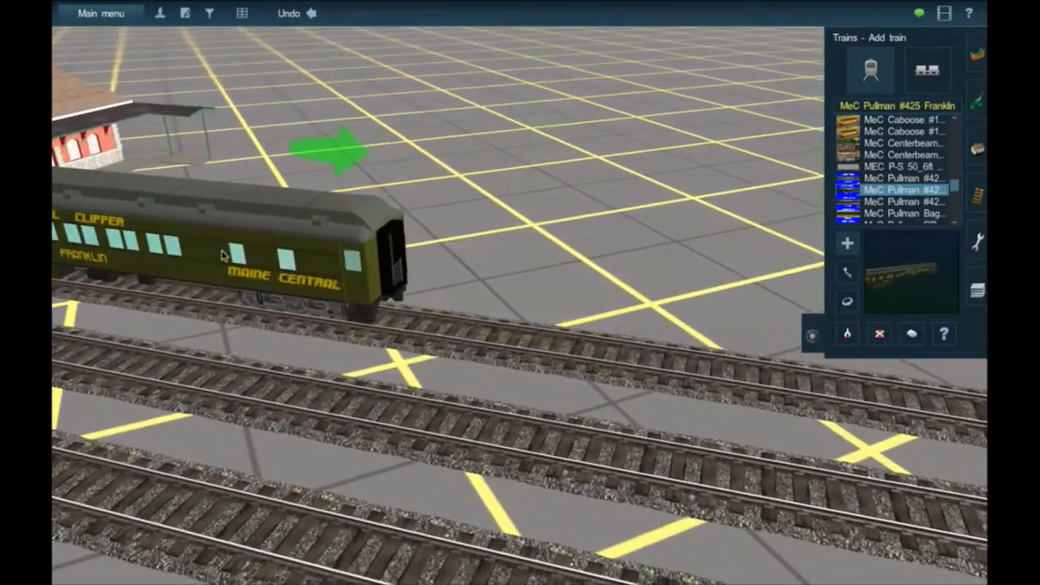
# Examine the exterior of the two Maine Central coaches from low beside the track
pyautogui.rightClick(223, 252)
pyautogui.rightClick(224, 254)
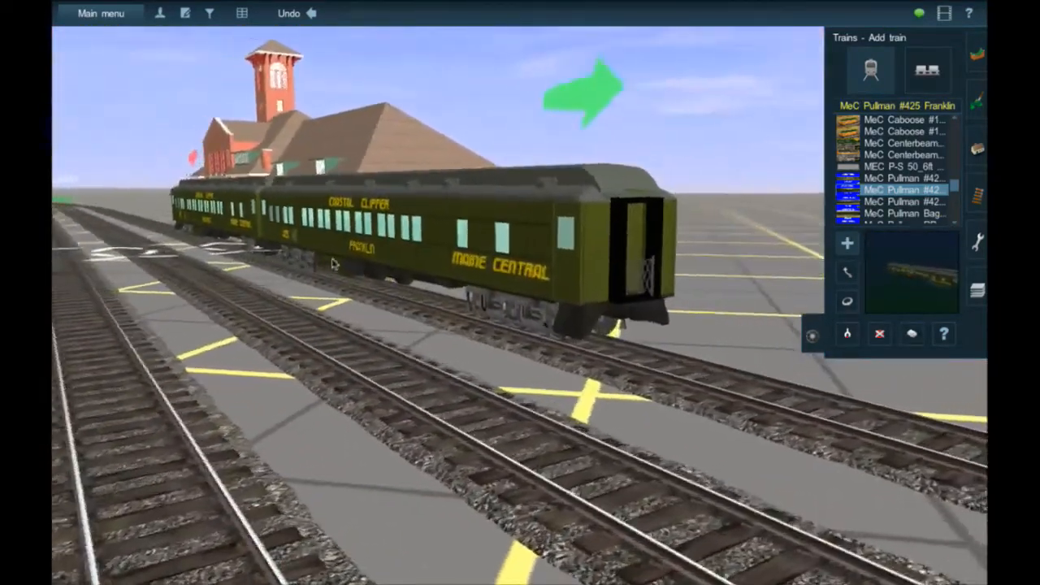
pyautogui.rightClick(334, 261)
pyautogui.rightClick(343, 259)
pyautogui.rightClick(343, 258)
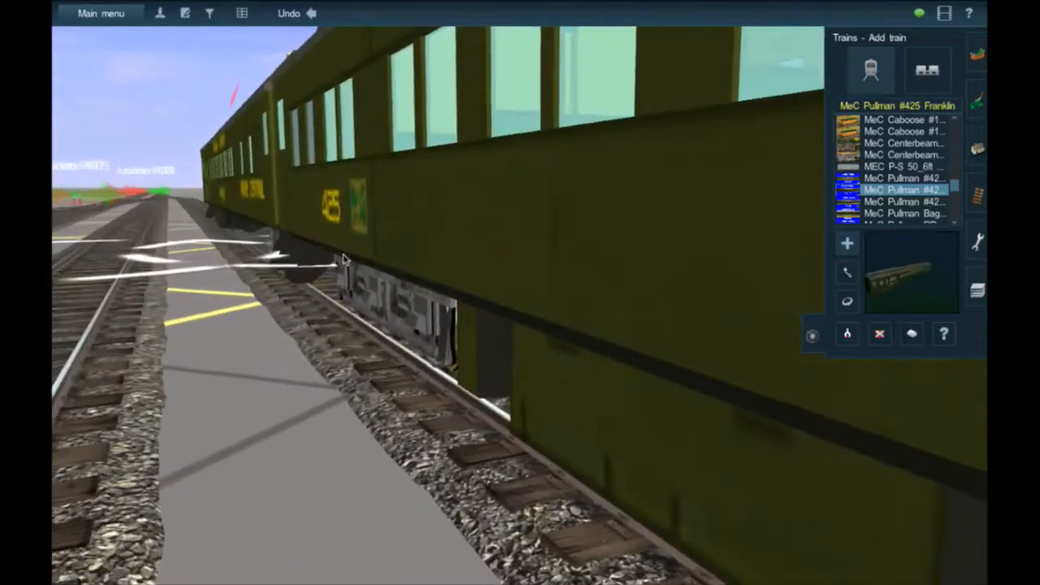
# View the roof and the seating inside the Franklin coach, and return to an outside view of both coaches
pyautogui.press('Left')
pyautogui.press('Up')
pyautogui.press('Left')
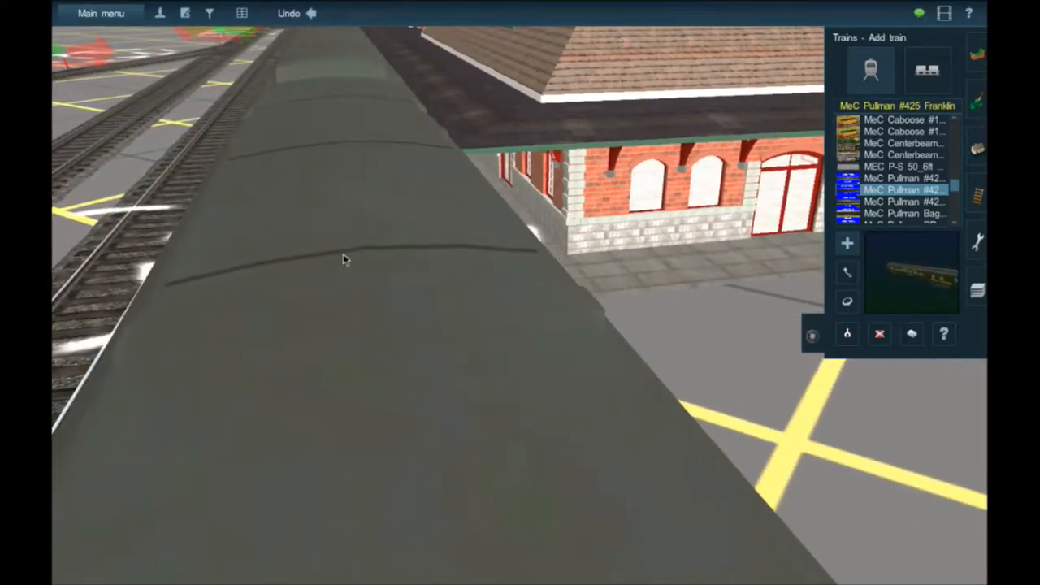
pyautogui.press('Down')
pyautogui.press('Up')
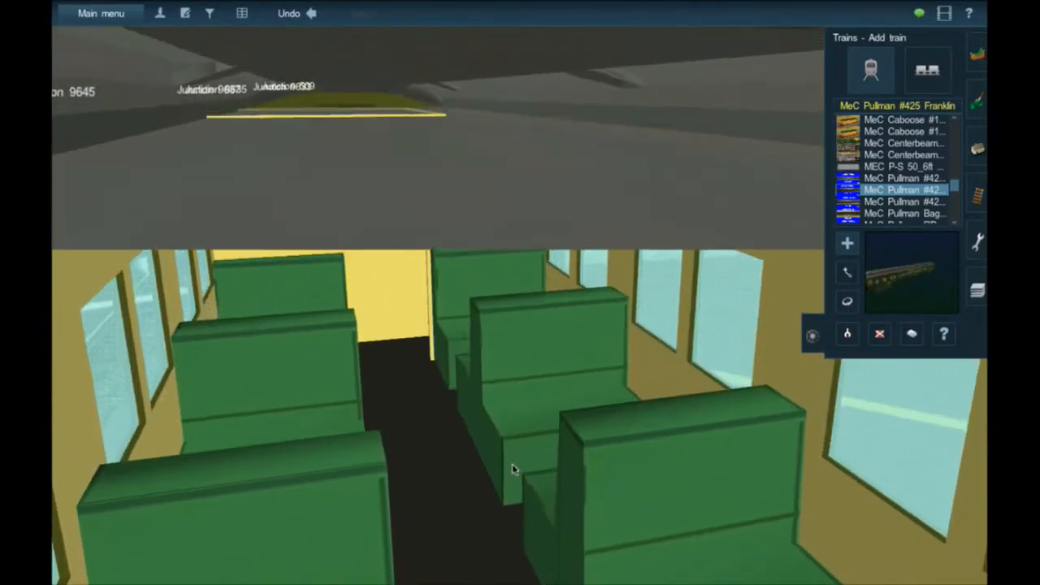
pyautogui.rightClick(513, 465)
pyautogui.scroll(-5, 544, 331)
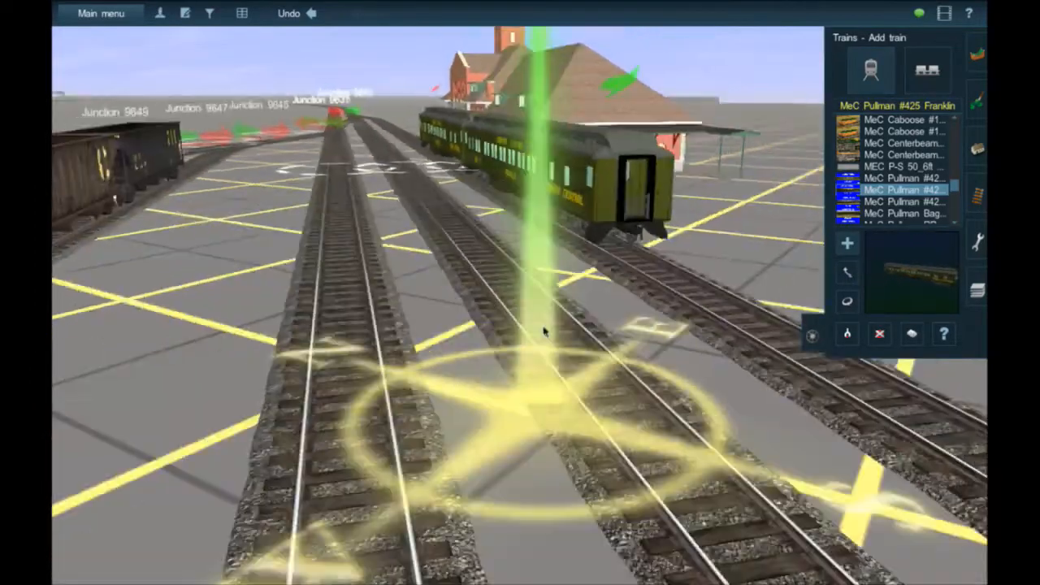
# Add another MeC Pullman #425 Franklin coach at the far end of the coaches on the platform track
pyautogui.press('Up')
pyautogui.scroll(-2, 547, 328)
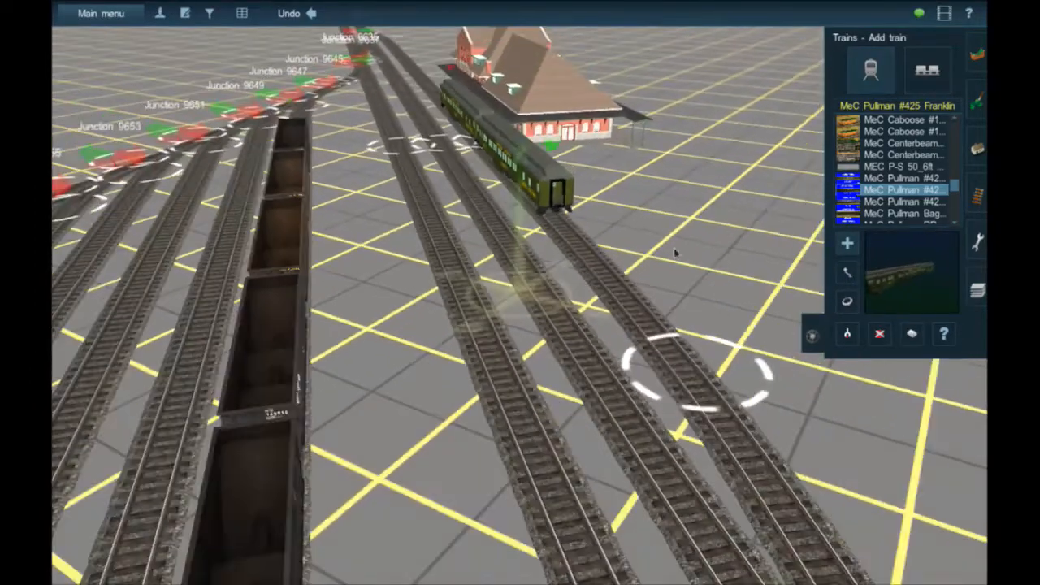
pyautogui.scroll(-3, 884, 213)
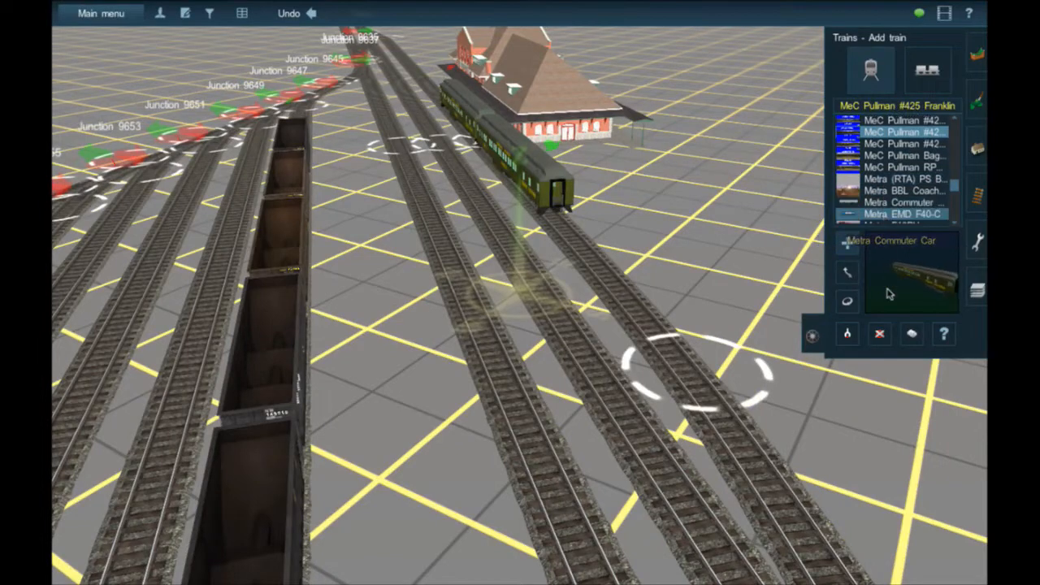
pyautogui.click(469, 124)
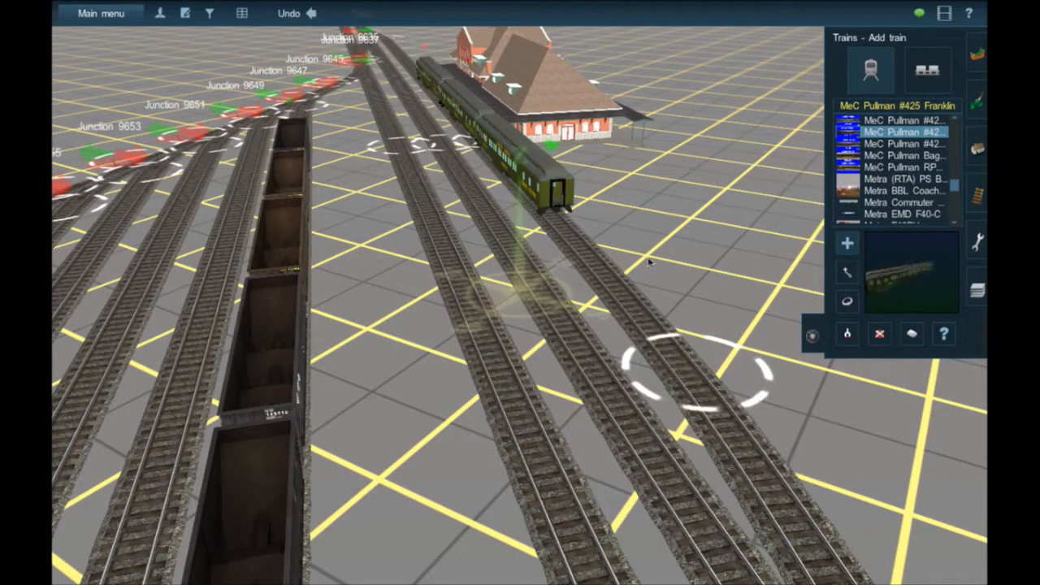
# Delete all the Maine Central Pullman coaches from the track beside the station platform
pyautogui.click(878, 331)
pyautogui.click(524, 167)
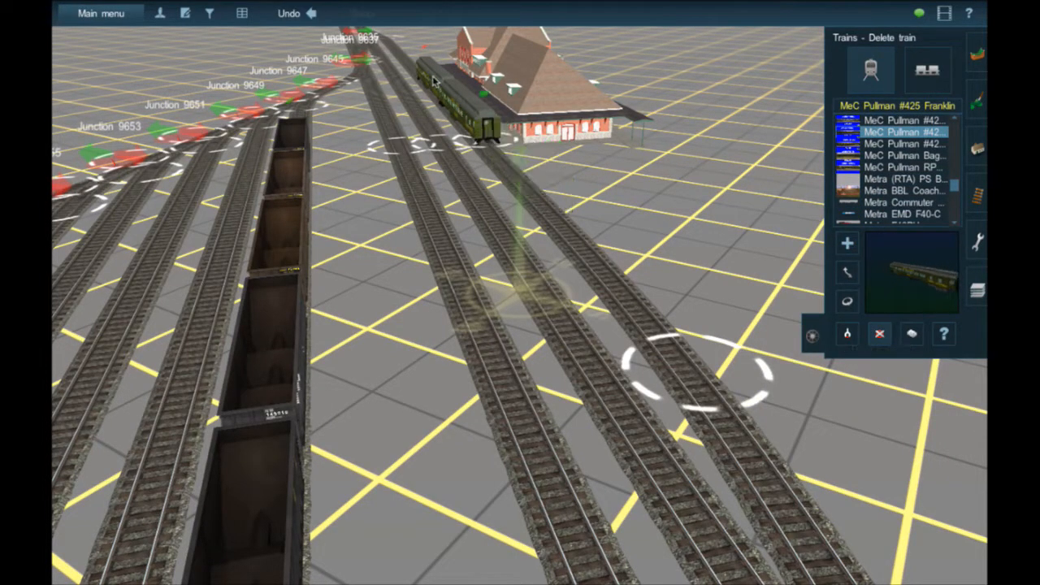
pyautogui.click(461, 106)
pyautogui.rightClick(463, 127)
# Examine the station building and its platform tracks from above, from the clock tower end and from the opposite gable end
pyautogui.press('Right')
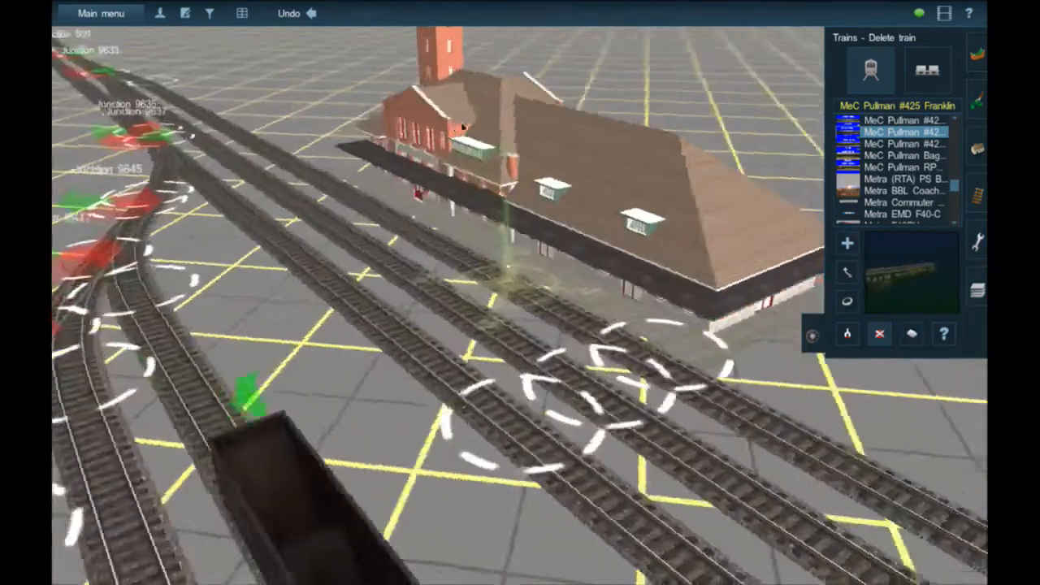
pyautogui.press('Up')
pyautogui.scroll(-2, 469, 273)
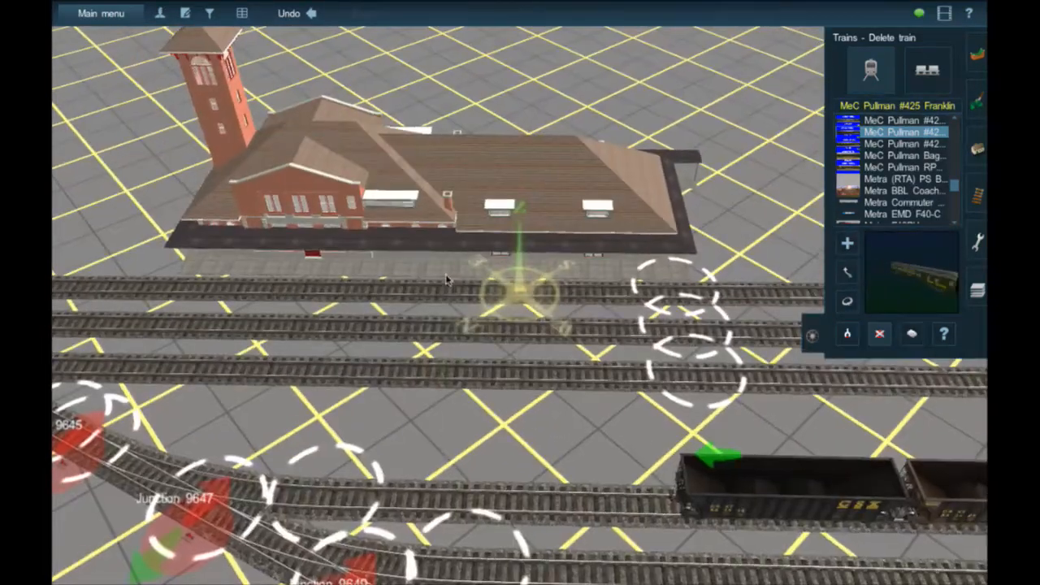
pyautogui.rightClick(447, 280)
pyautogui.scroll(-2, 446, 279)
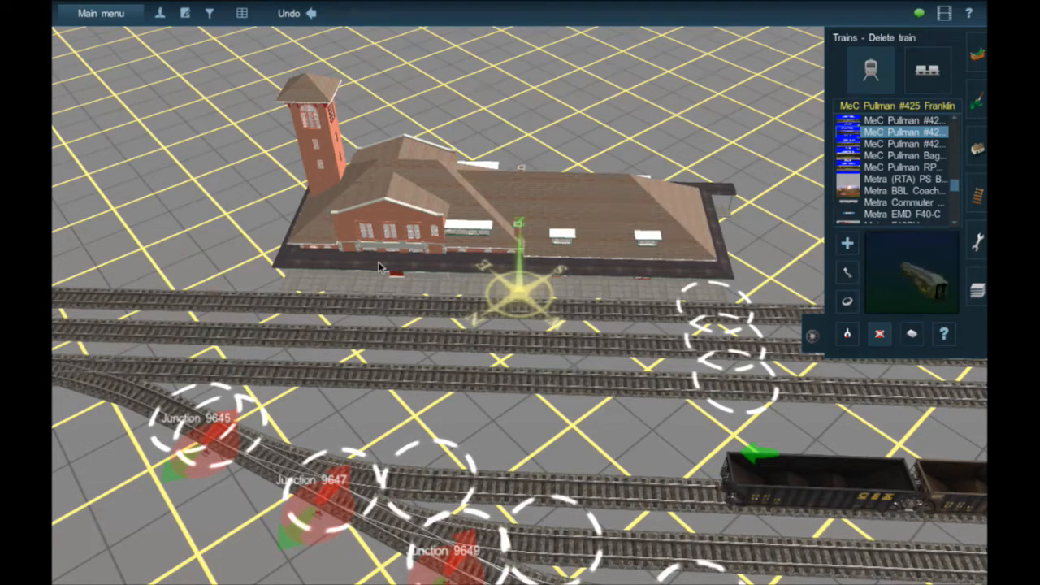
pyautogui.press('Down')
pyautogui.press('Right')
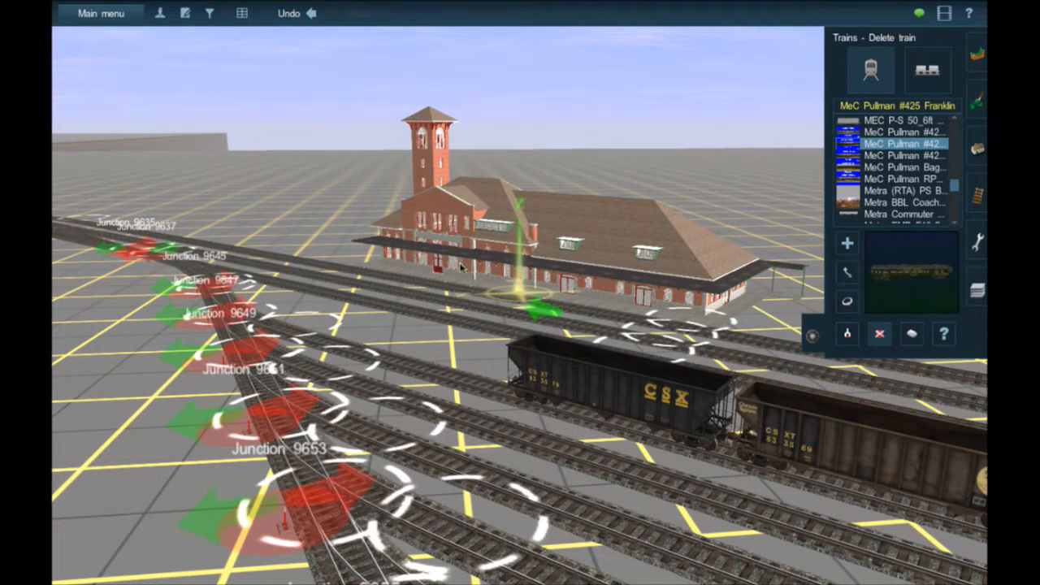
pyautogui.moveTo(468, 270); pyautogui.dragTo(428, 302, button='right')
pyautogui.press('Left')
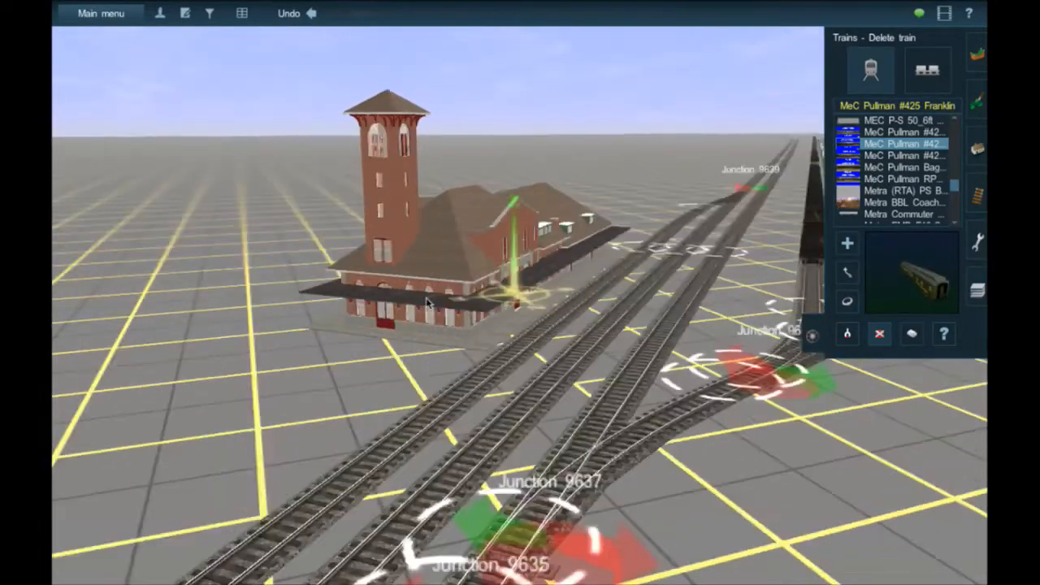
pyautogui.press('Left')
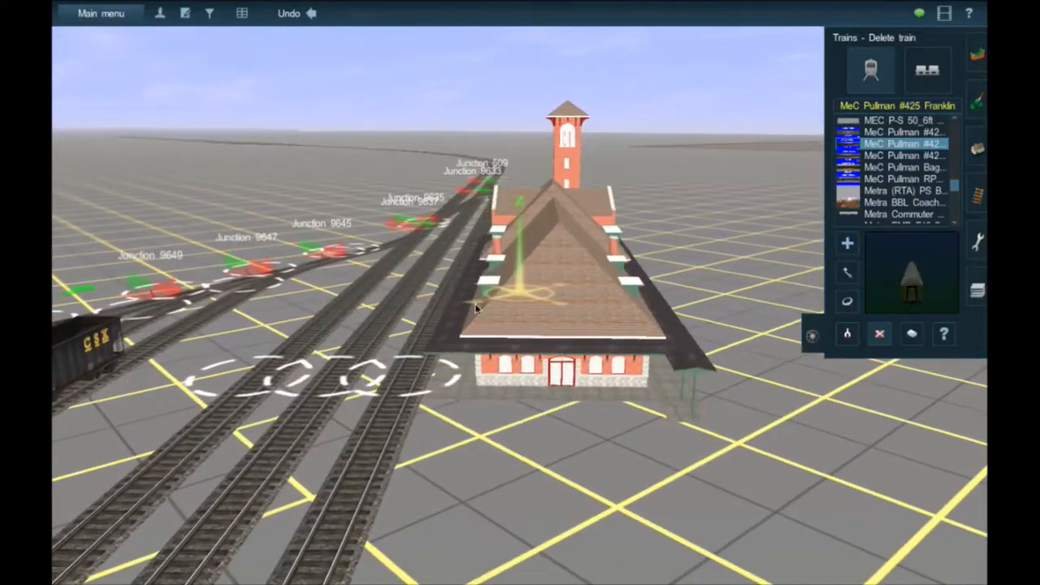
pyautogui.press('Left')
pyautogui.press('Left')
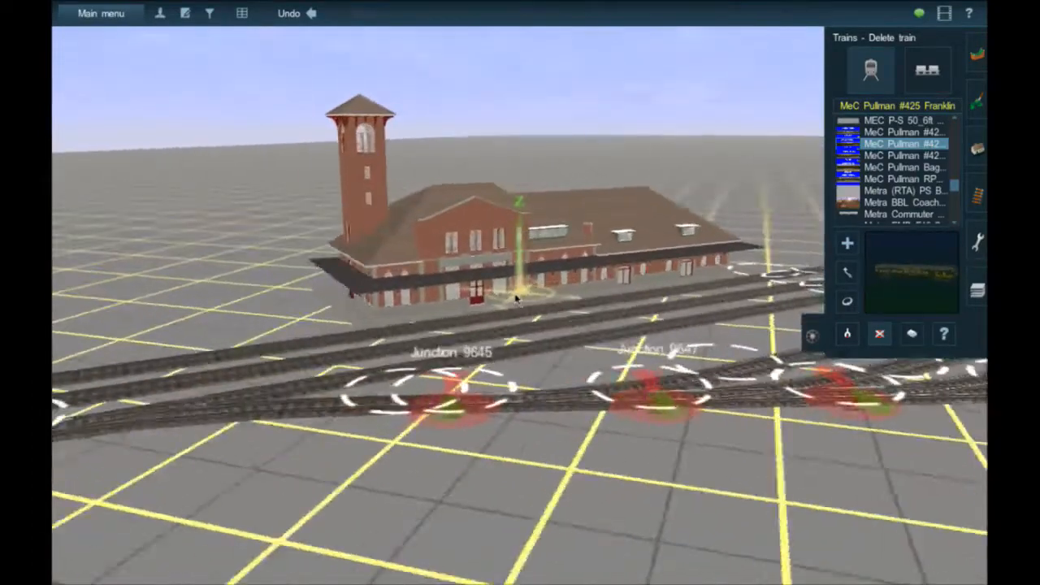
# View the station's trackside facade at a low angle, from the tower along to the far end of the platform canopy
pyautogui.rightClick(536, 282)
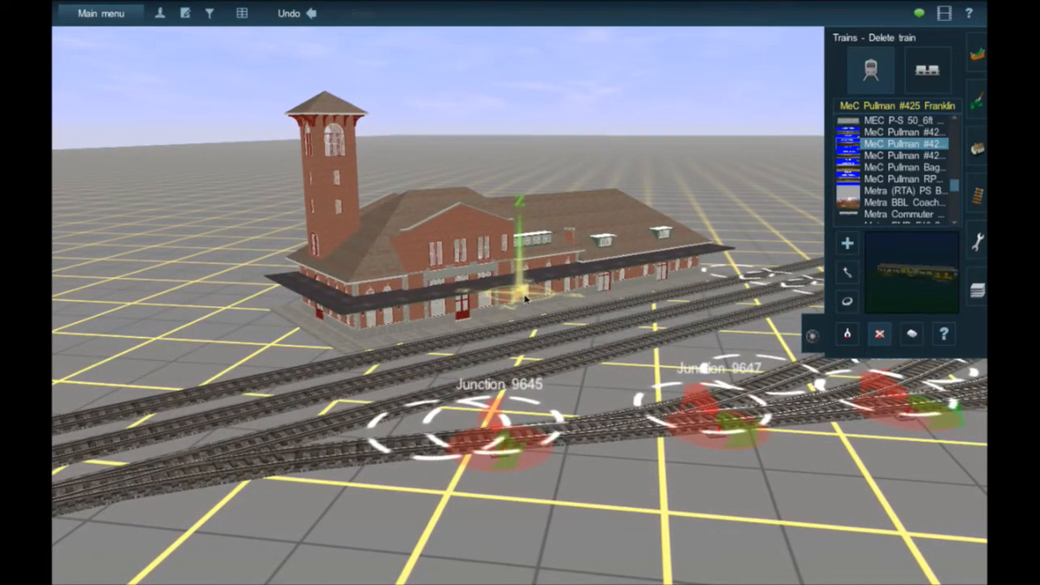
pyautogui.rightClick(524, 298)
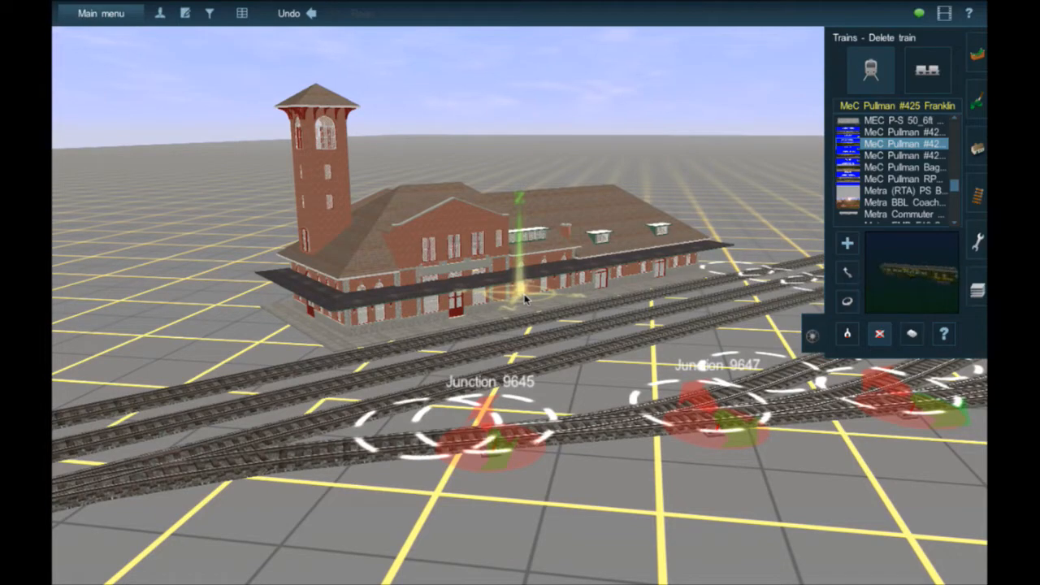
pyautogui.rightClick(524, 299)
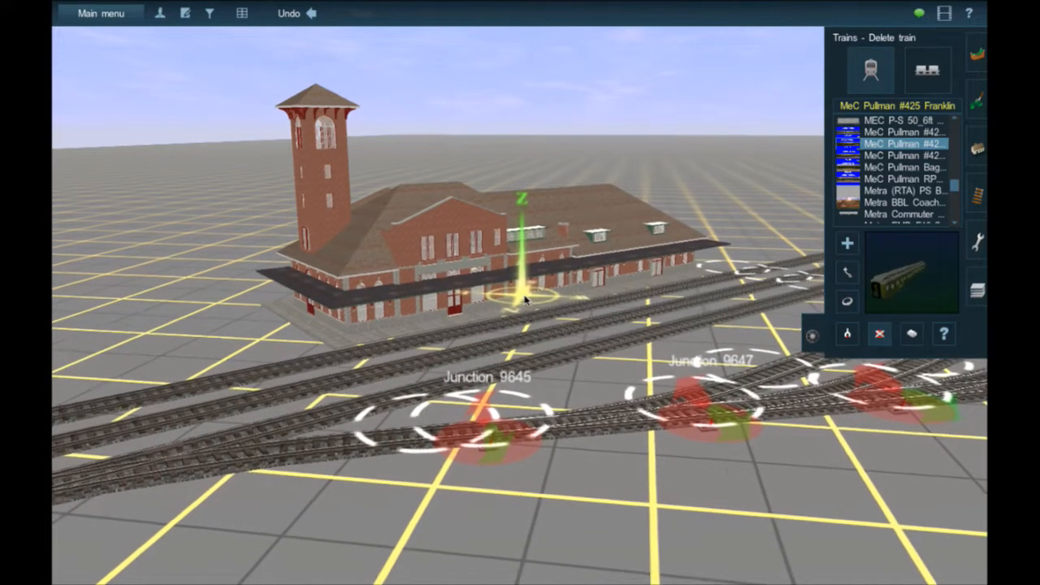
pyautogui.rightClick(581, 262)
pyautogui.press('Right')
pyautogui.rightClick(383, 288)
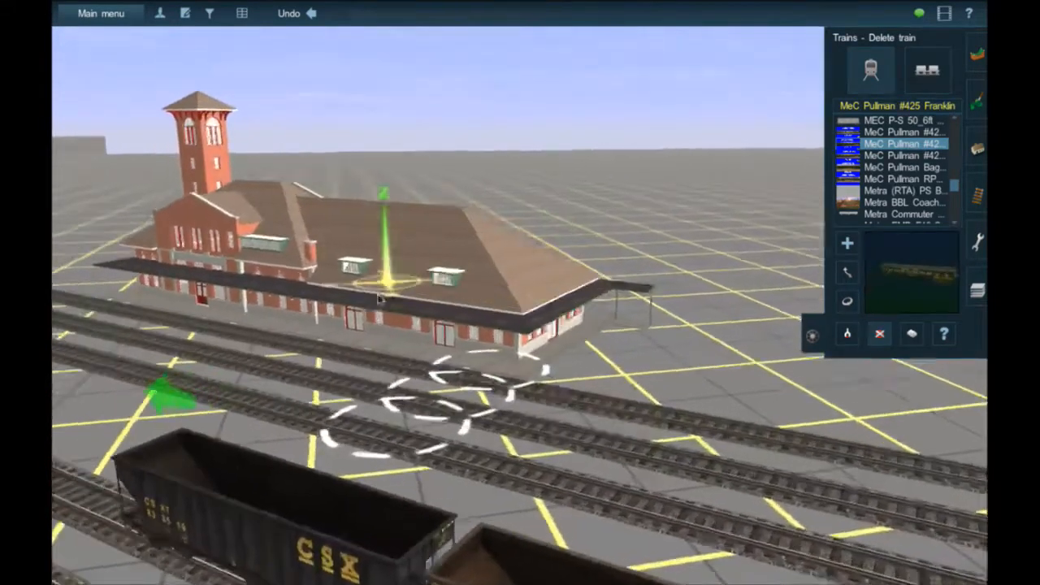
pyautogui.rightClick(469, 312)
pyautogui.rightClick(566, 309)
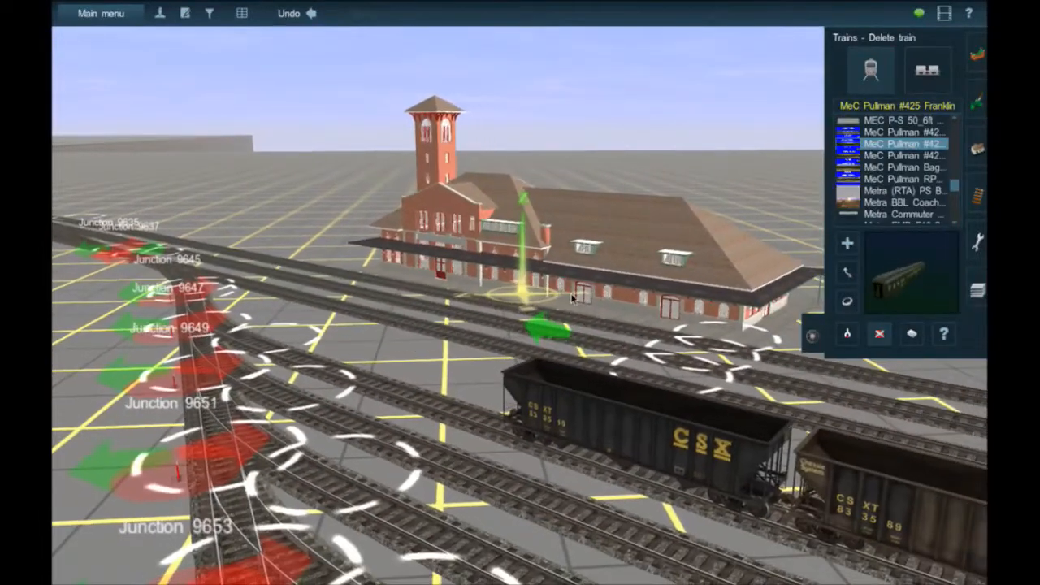
pyautogui.rightClick(570, 299)
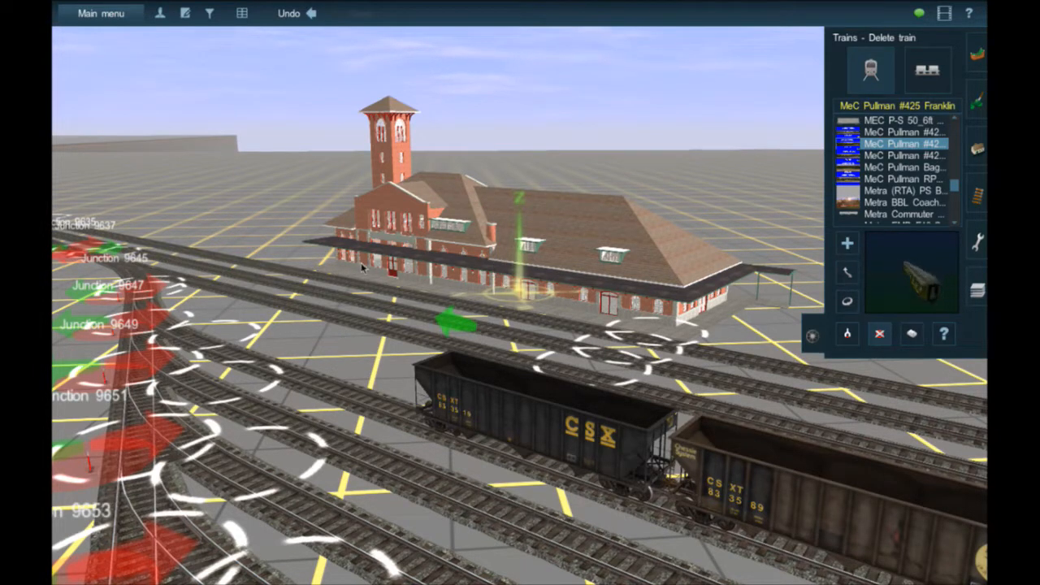
# Survey the station and the adjoining freight yard from high above, and follow the main line away from the station
pyautogui.moveTo(344, 271)
pyautogui.mouseDown(button='right')
pyautogui.moveTo(448, 344)
pyautogui.moveTo(520, 293)
pyautogui.moveTo(566, 312)
pyautogui.moveTo(557, 332)
pyautogui.moveTo(536, 301)
pyautogui.moveTo(578, 327)
pyautogui.mouseUp(button='right')
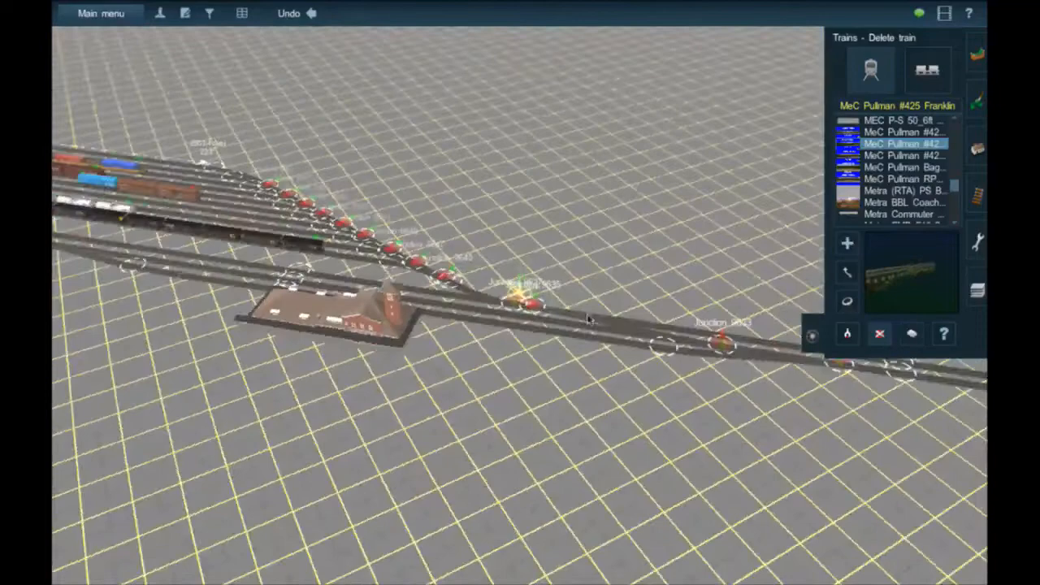
pyautogui.moveTo(588, 318)
pyautogui.mouseDown(button='right')
pyautogui.moveTo(418, 202)
pyautogui.moveTo(405, 204)
pyautogui.mouseUp(button='right')
pyautogui.rightClick(405, 204)
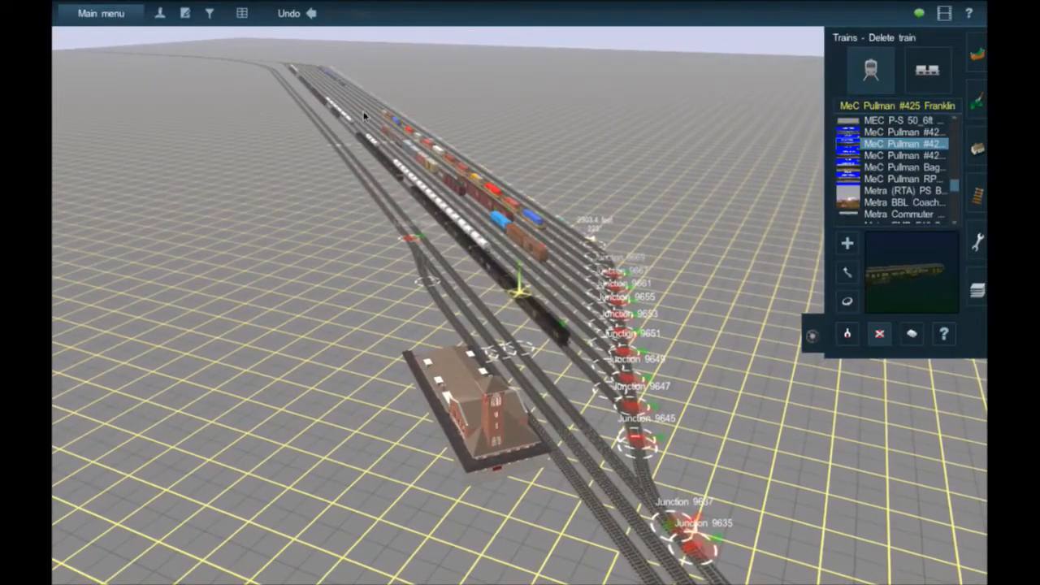
pyautogui.rightClick(628, 434)
pyautogui.rightClick(691, 417)
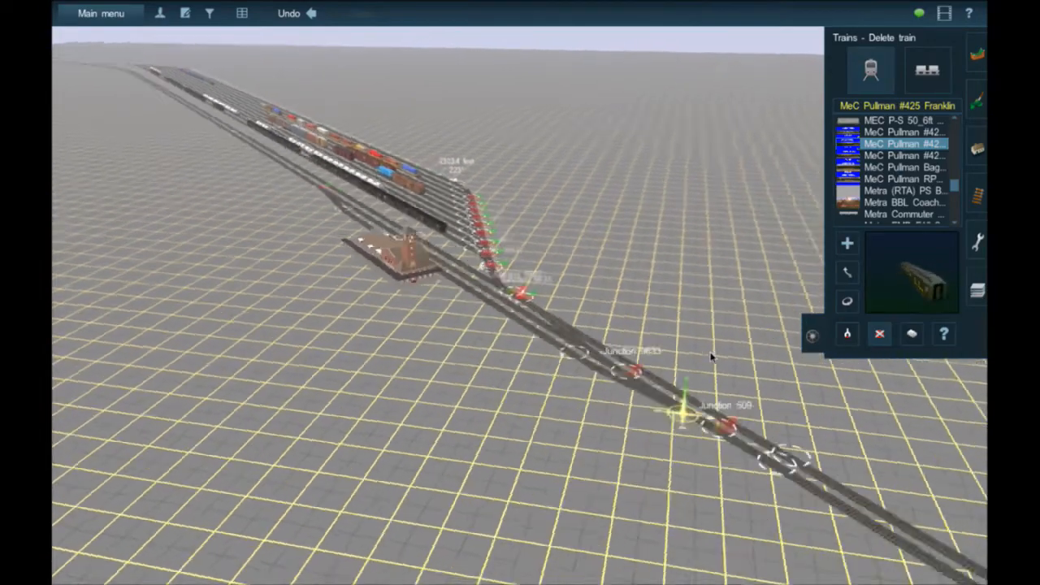
# Follow the line on the map to the CBVR Flagstaff Yard Engine Shop and return to the 3D view there
pyautogui.press('m')
pyautogui.rightClick(727, 354)
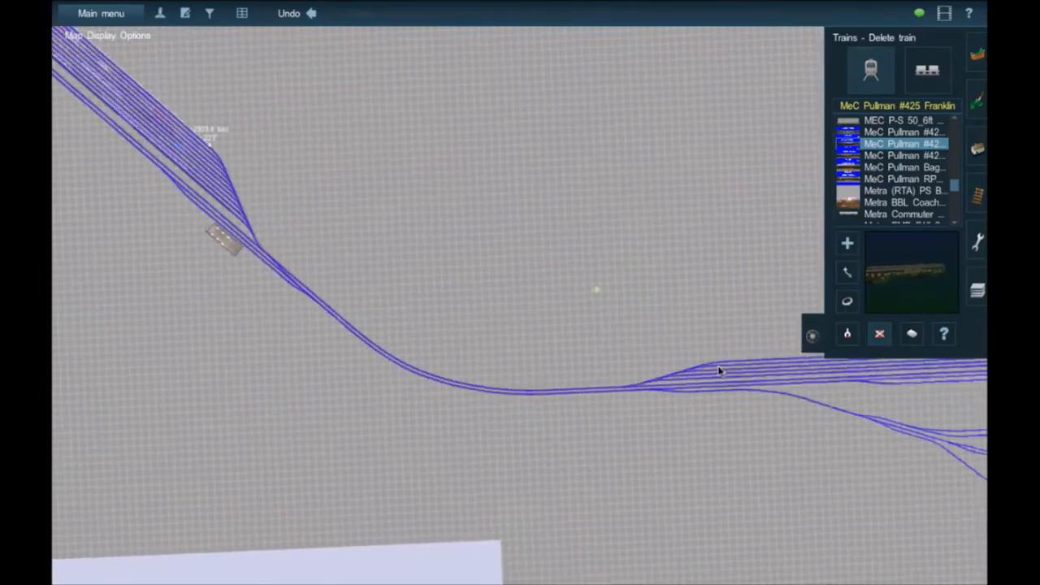
pyautogui.rightClick(719, 371)
pyautogui.rightClick(719, 370)
pyautogui.rightClick(722, 326)
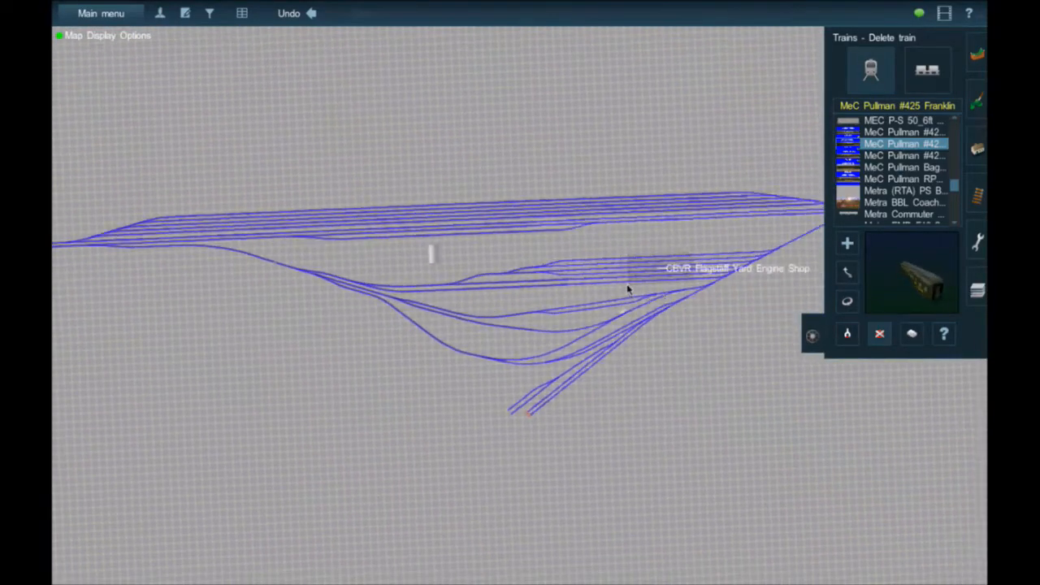
pyautogui.press('Left')
pyautogui.press('m')
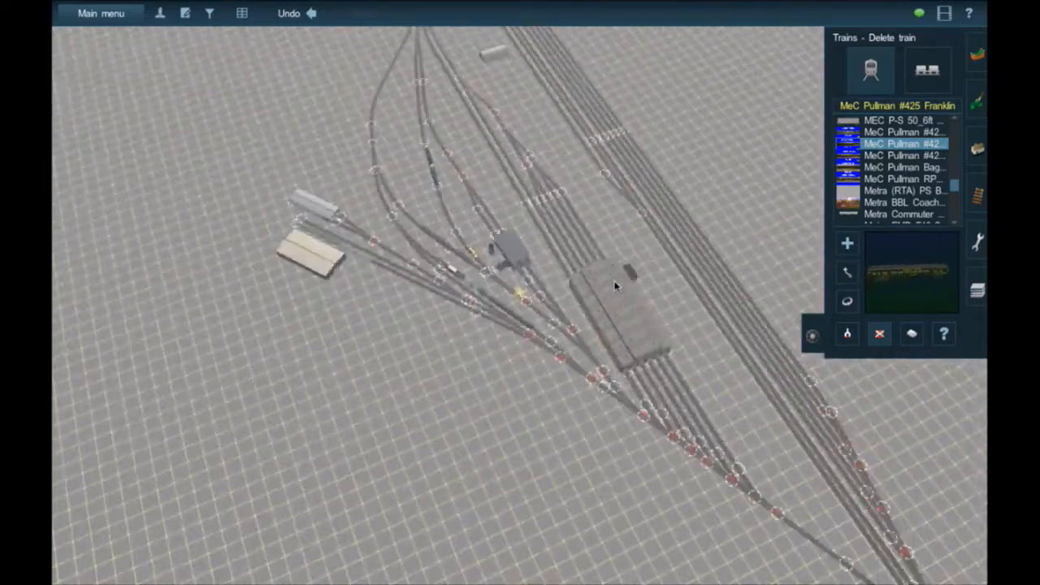
# Survey the engine shop, its surrounding service tracks and the parallel yard tracks from several high angles
pyautogui.press('Right')
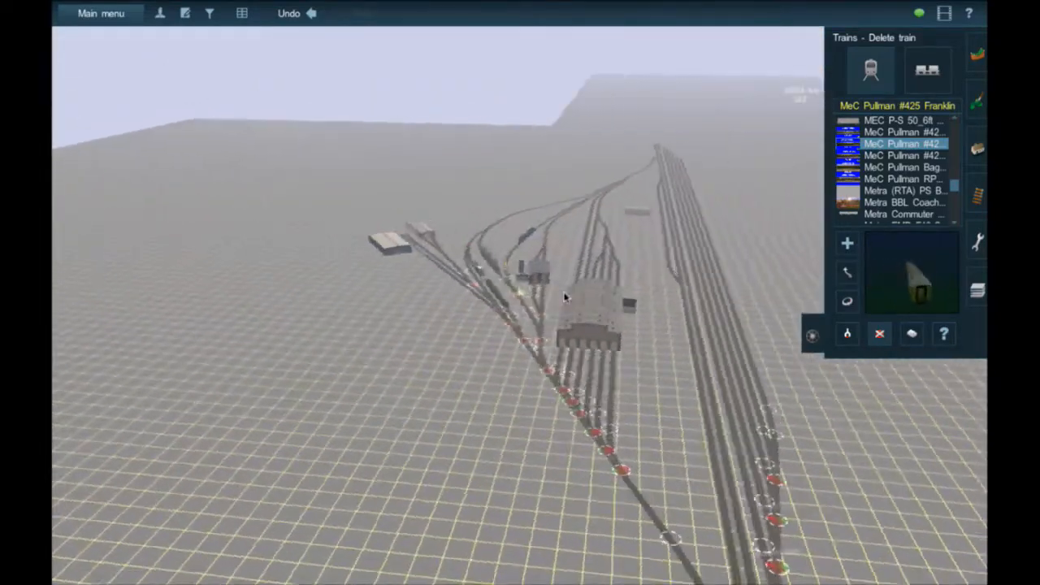
pyautogui.press('Left')
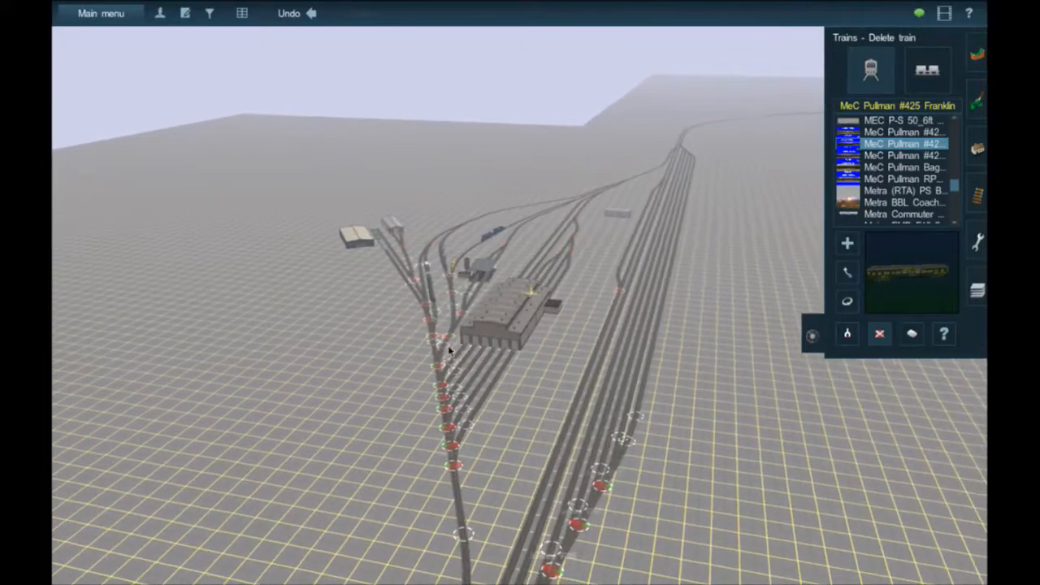
pyautogui.press('Left')
pyautogui.rightClick(480, 377)
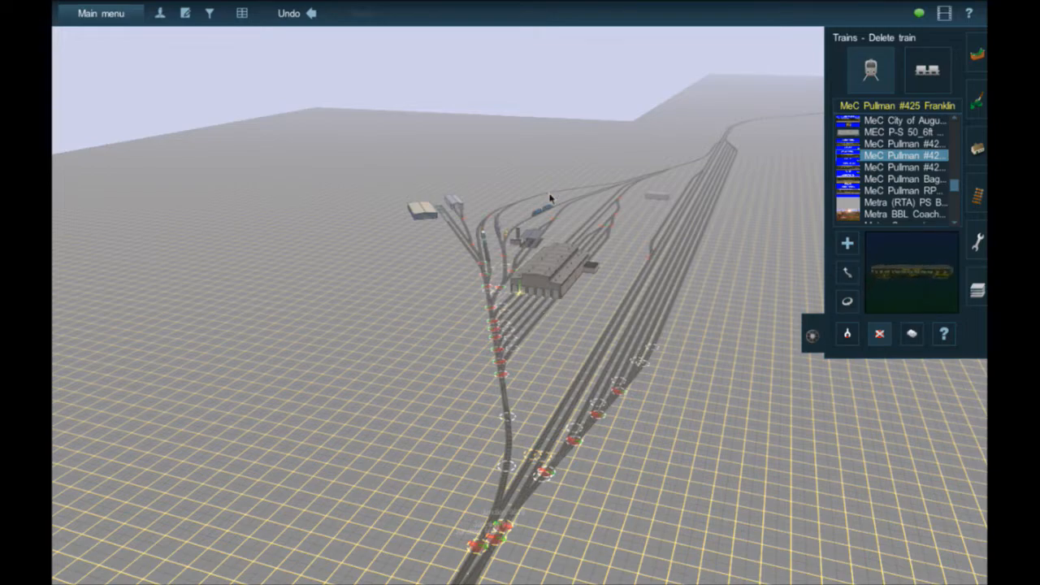
pyautogui.rightClick(722, 146)
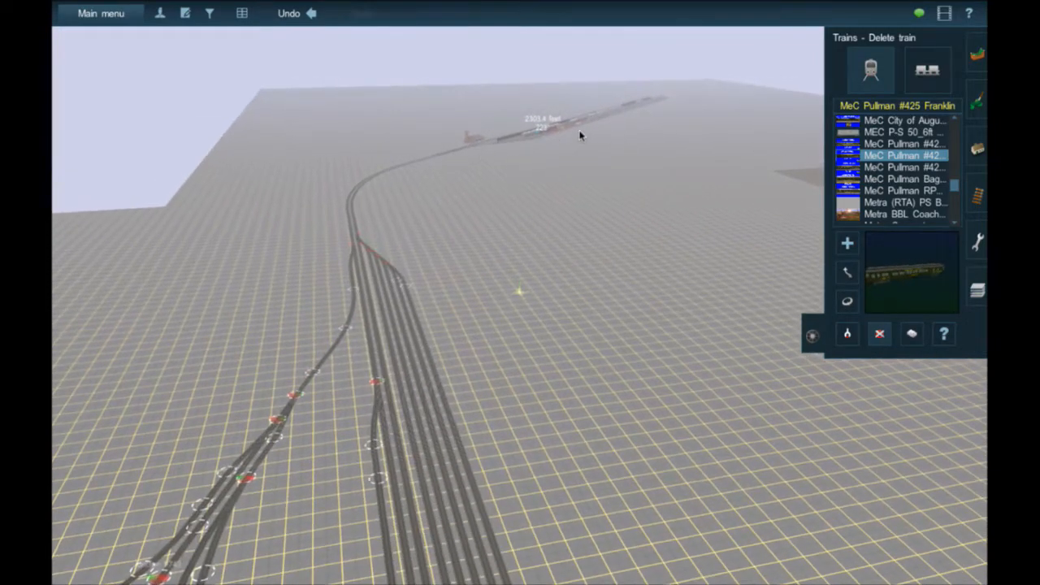
pyautogui.moveTo(250, 425); pyautogui.dragTo(77, 362, button='right')
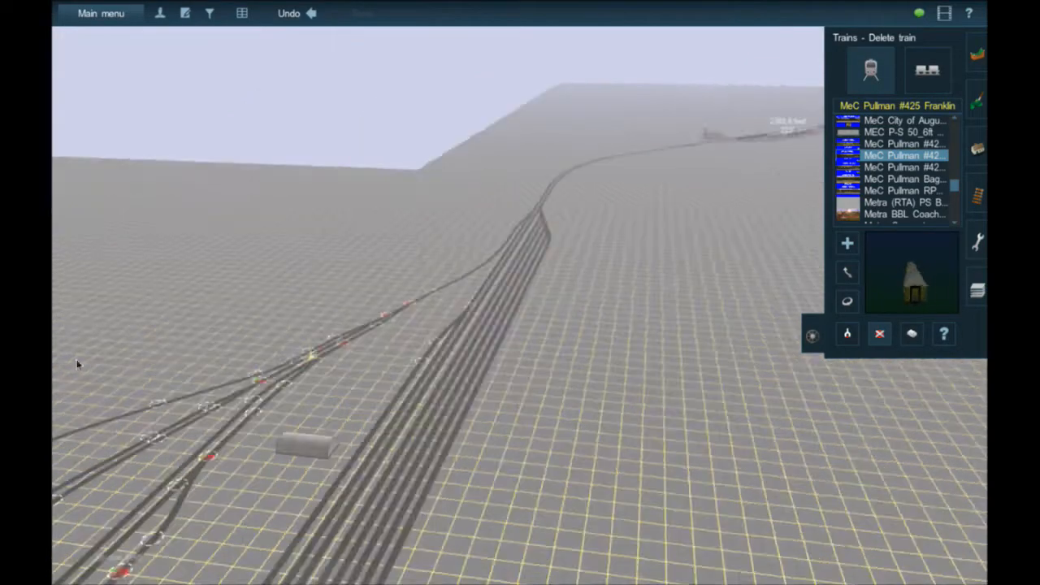
pyautogui.moveTo(331, 395); pyautogui.dragTo(811, 143, button='right')
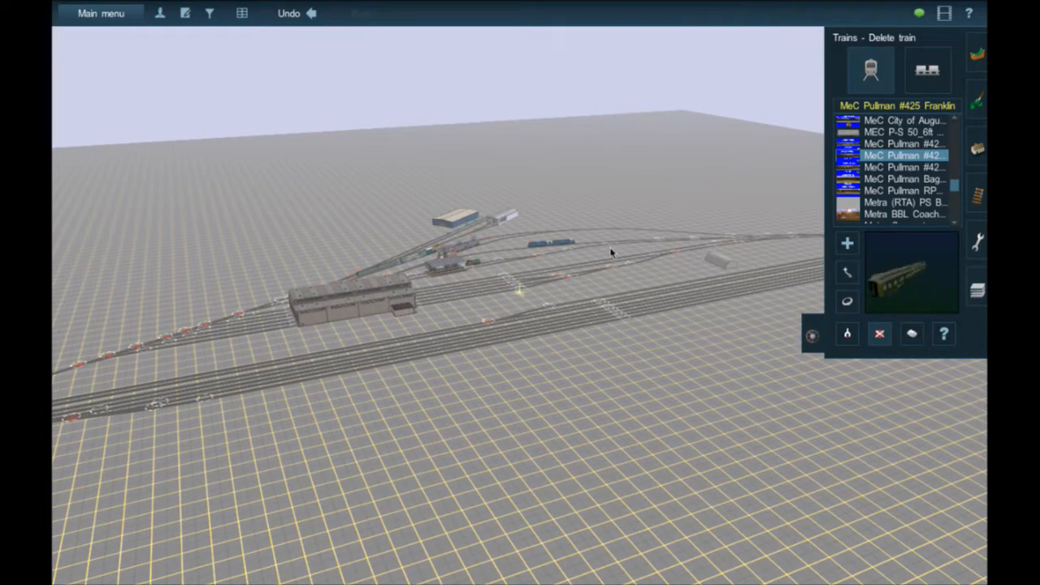
pyautogui.rightClick(391, 309)
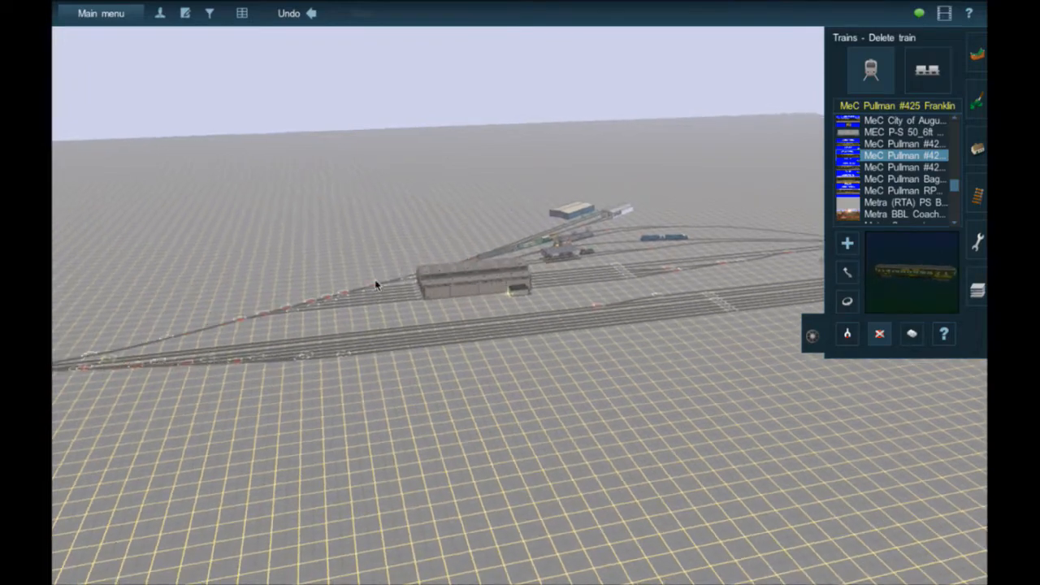
pyautogui.moveTo(376, 286); pyautogui.dragTo(482, 258, button='right')
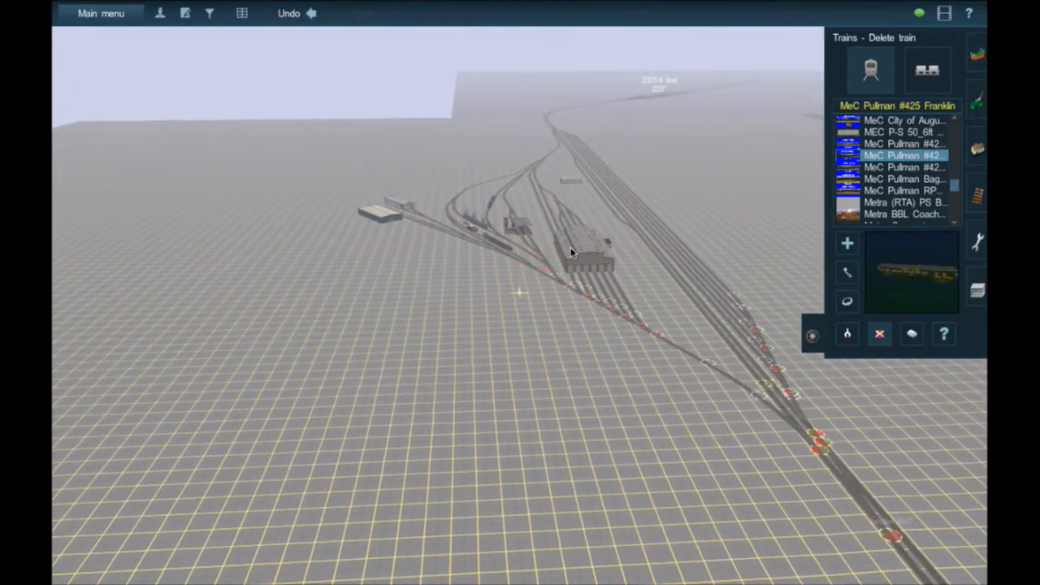
# Examine the inside of the engine shop and the locomotives standing on its tracks at close range
pyautogui.scroll(10, 615, 285)
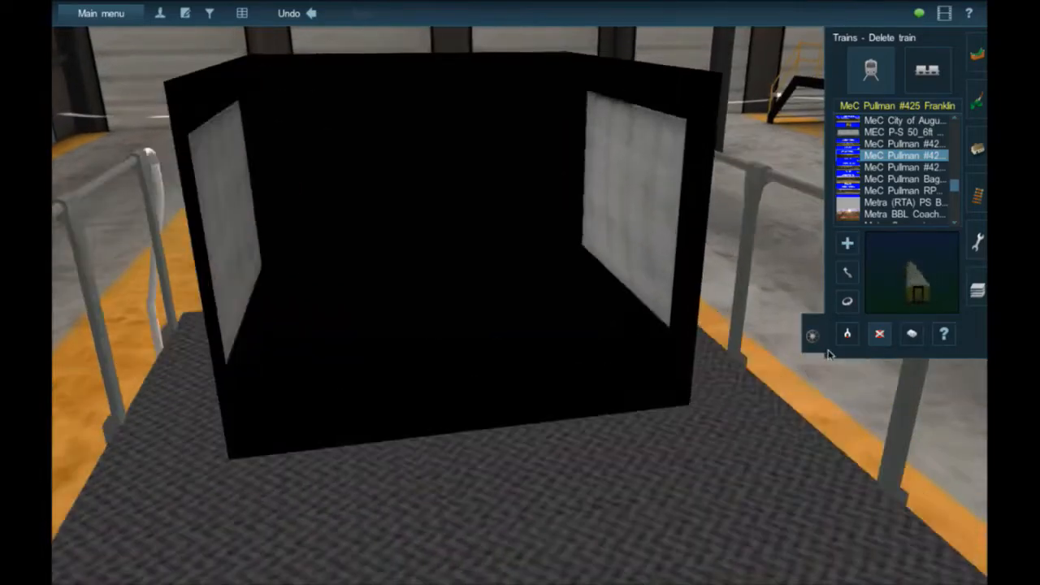
pyautogui.scroll(-4, 829, 355)
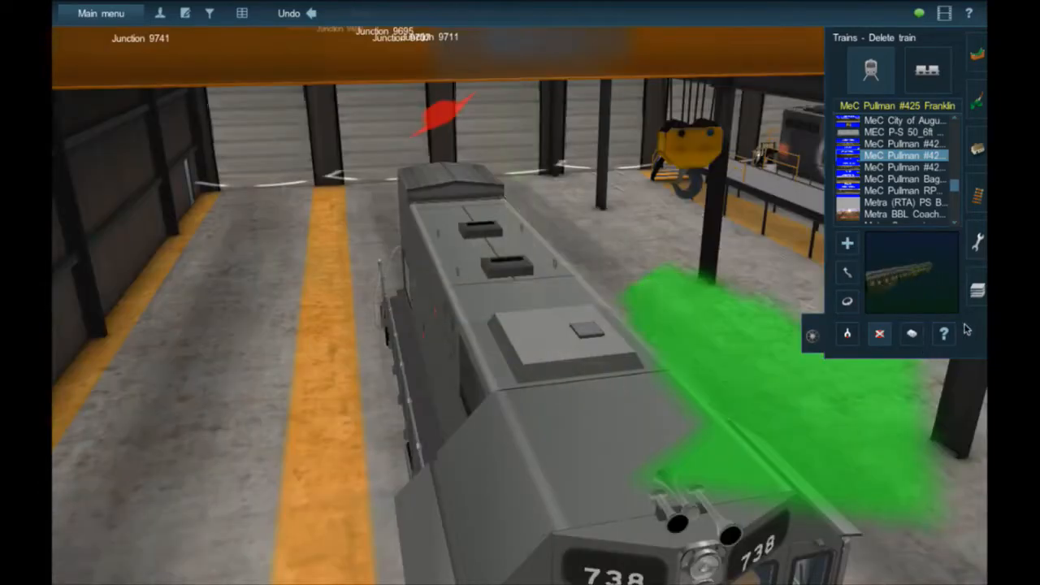
pyautogui.click(688, 244)
pyautogui.rightClick(690, 244)
pyautogui.press('Right')
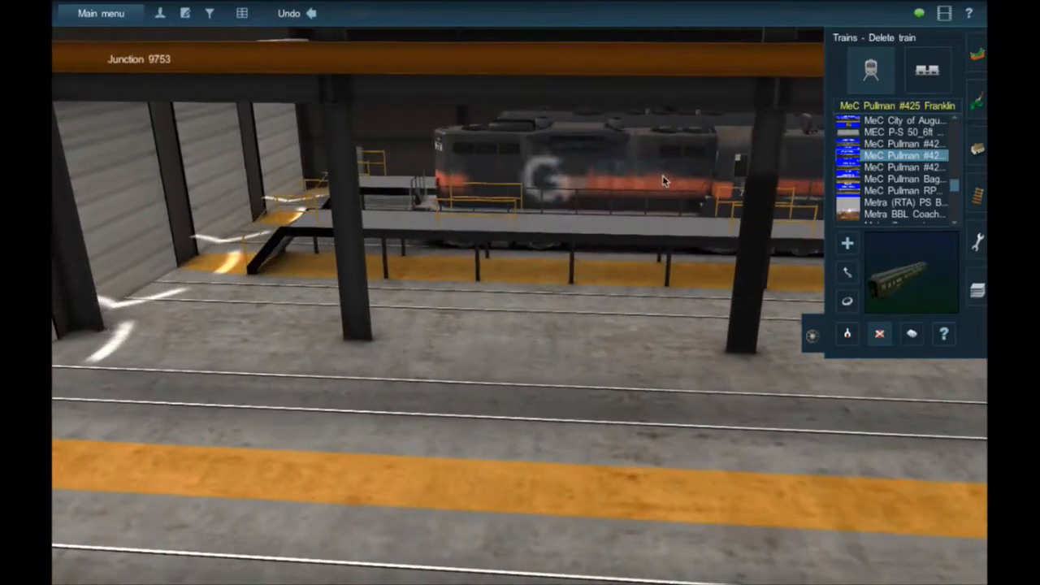
pyautogui.click(664, 180)
pyautogui.rightClick(663, 179)
pyautogui.press('Up')
pyautogui.rightClick(593, 388)
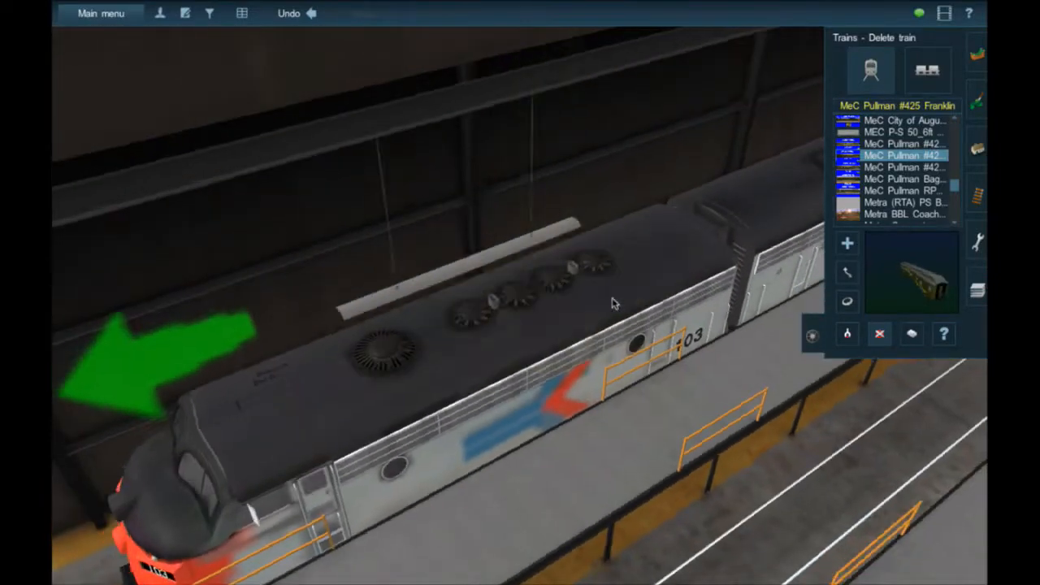
# Delete the locomotives standing on the tracks inside the engine shop
pyautogui.click(616, 302)
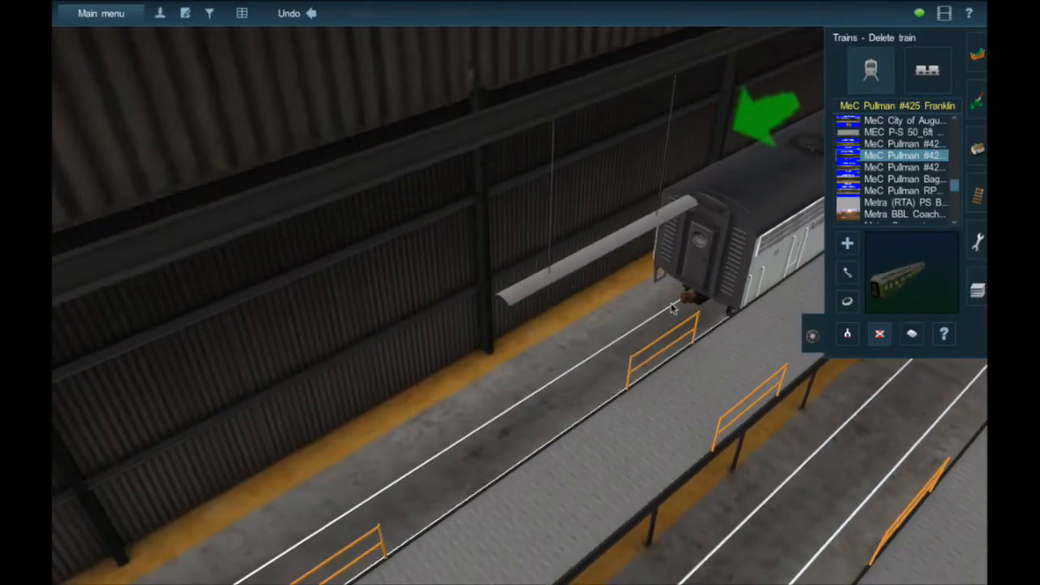
pyautogui.rightClick(672, 309)
pyautogui.press('Right')
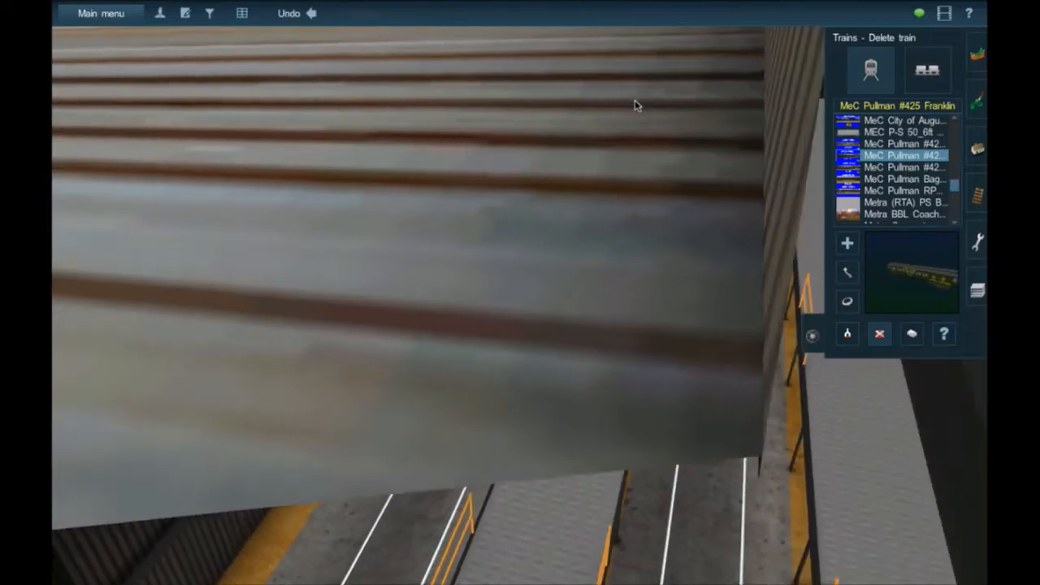
pyautogui.press('Down')
pyautogui.click(622, 167)
pyautogui.press('Up')
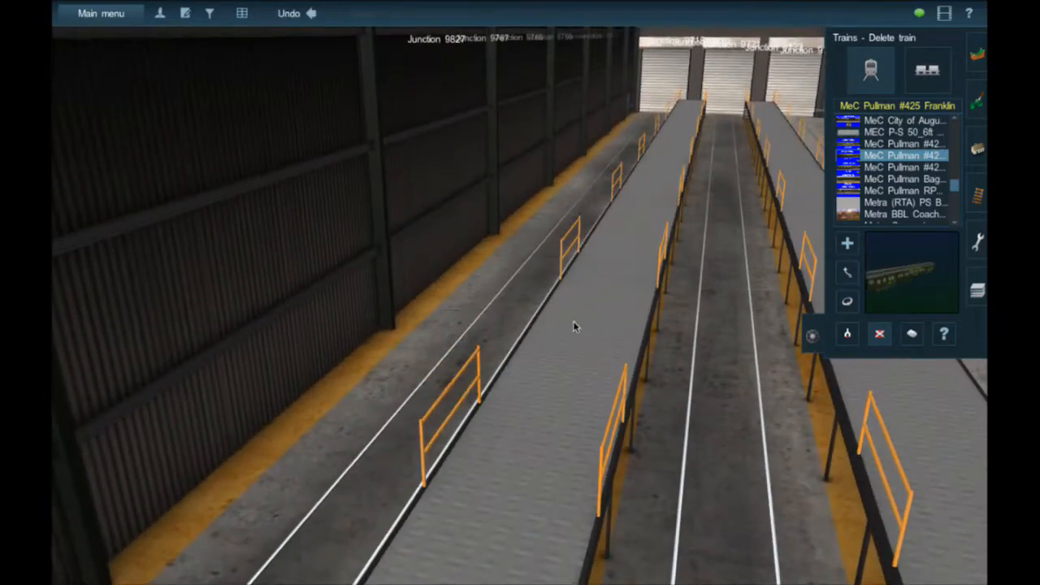
pyautogui.scroll(-5, 574, 327)
pyautogui.press('Right')
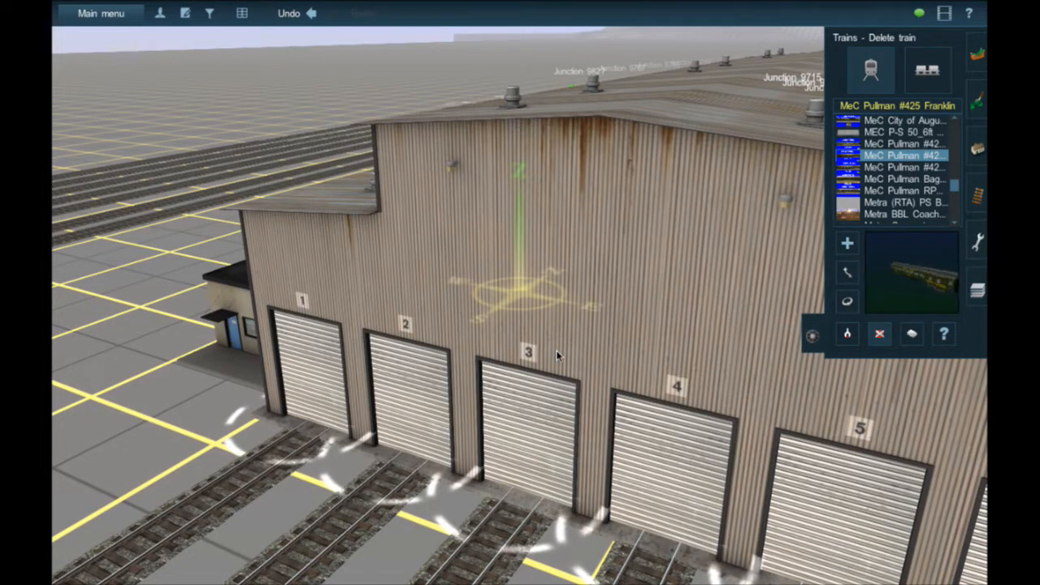
# Delete the rail crane, the grey locomotives and other stock standing on the tracks beside the fuelling facility
pyautogui.scroll(-5, 561, 358)
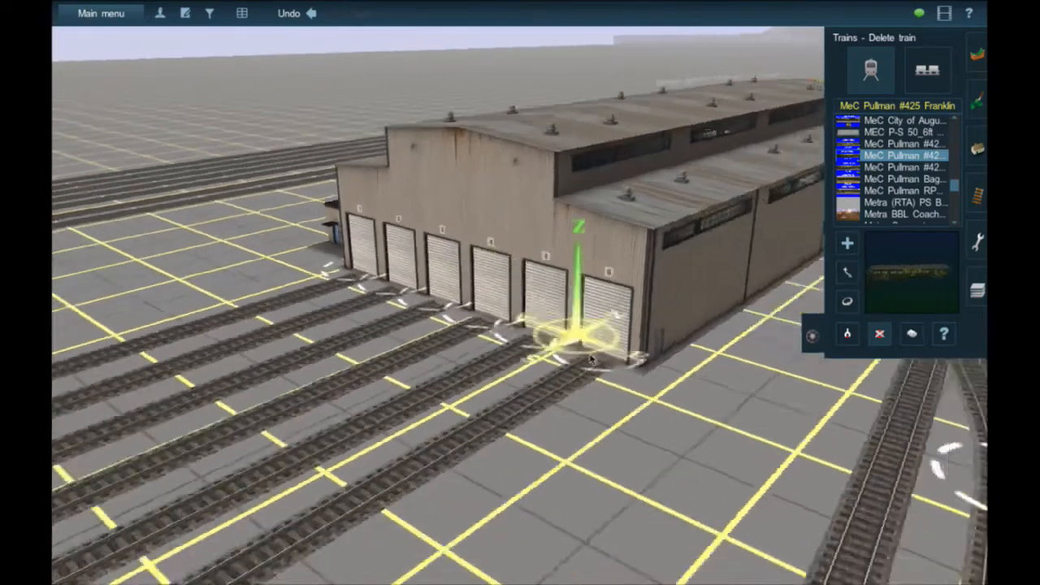
pyautogui.moveTo(591, 358); pyautogui.dragTo(460, 404, button='right')
pyautogui.click(603, 361)
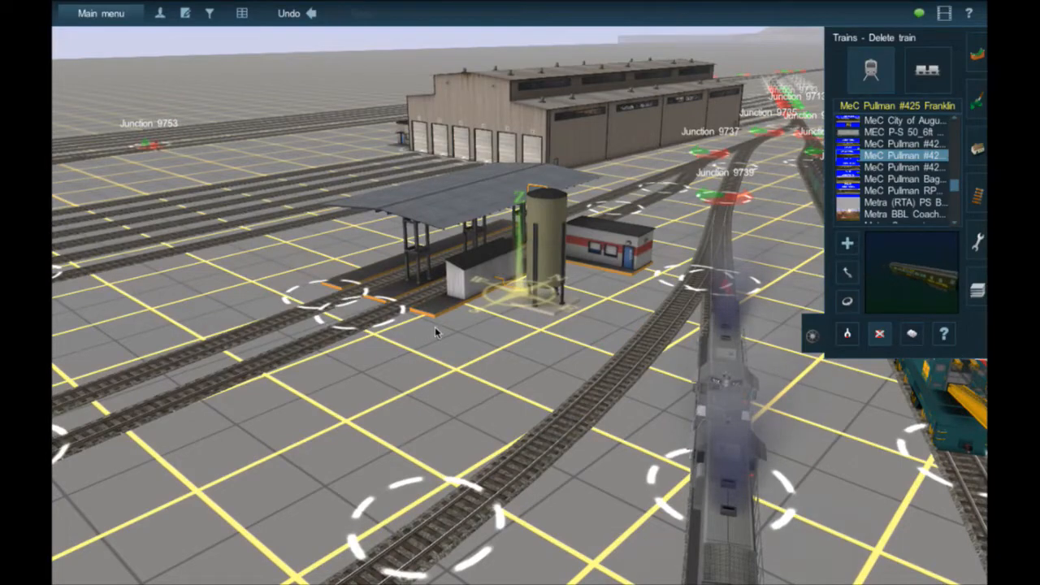
pyautogui.rightClick(577, 364)
pyautogui.press('Left')
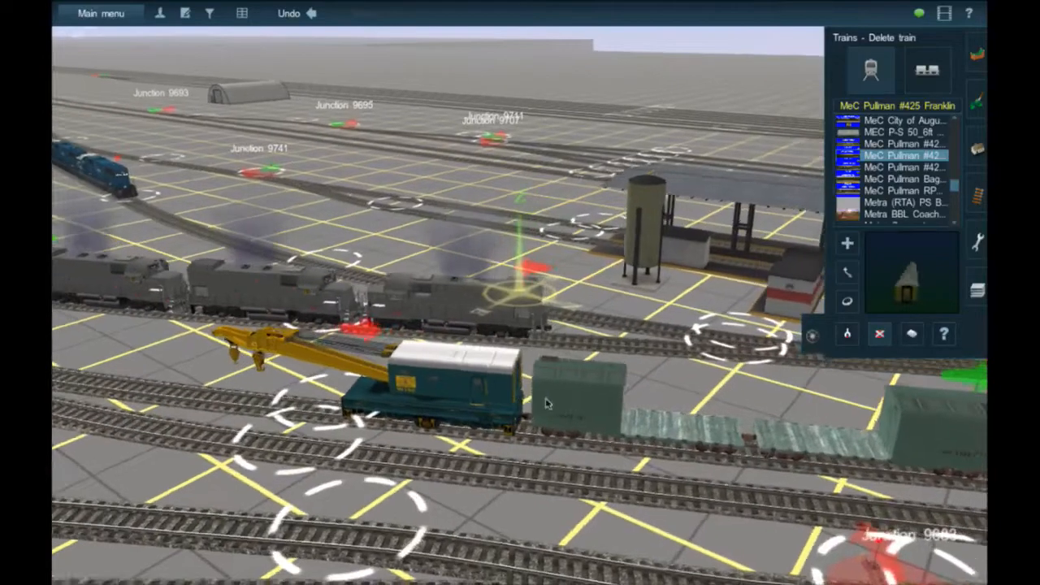
pyautogui.click(546, 403)
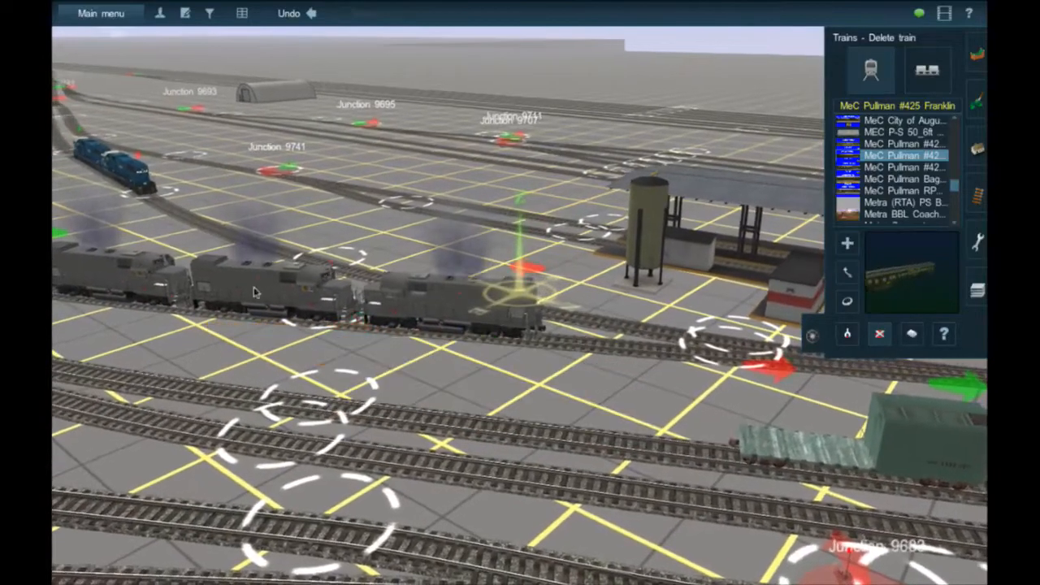
pyautogui.click(69, 294)
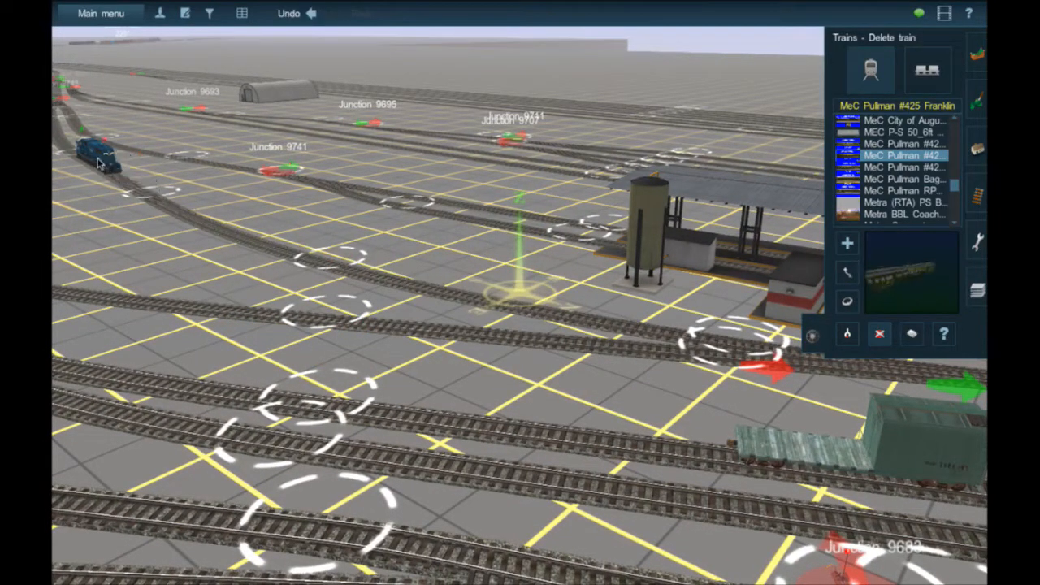
# Clear the remaining green boxcar and dark passenger train from the tracks around Junction 9683
pyautogui.rightClick(578, 414)
pyautogui.rightClick(609, 320)
pyautogui.rightClick(645, 327)
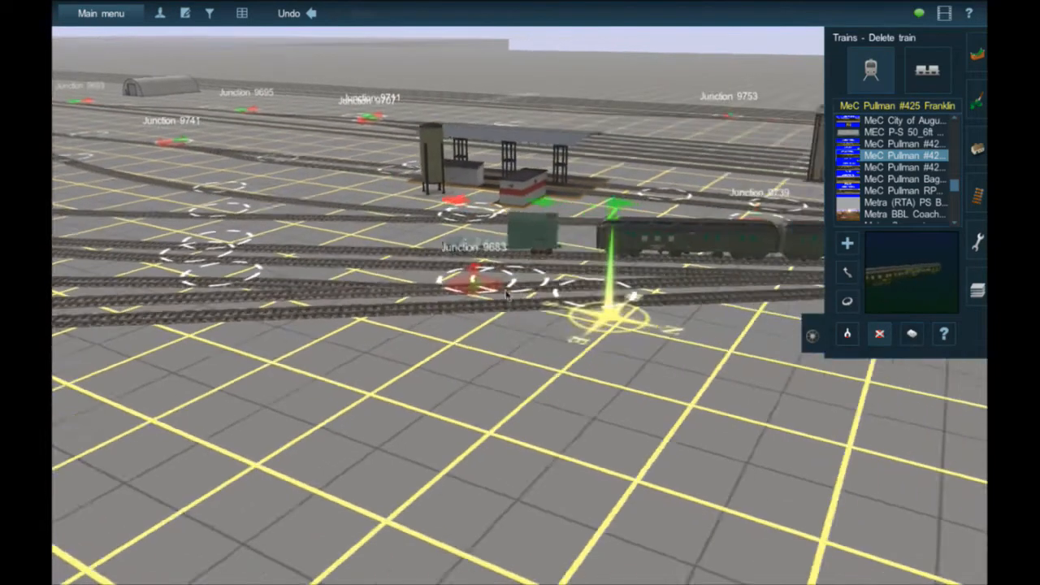
pyautogui.press('Up')
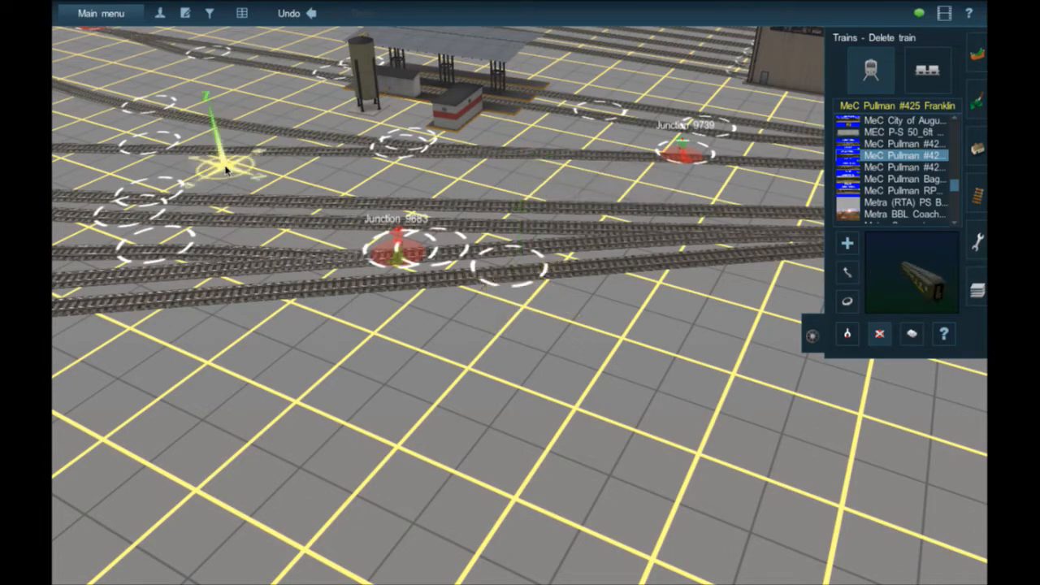
pyautogui.press('Left')
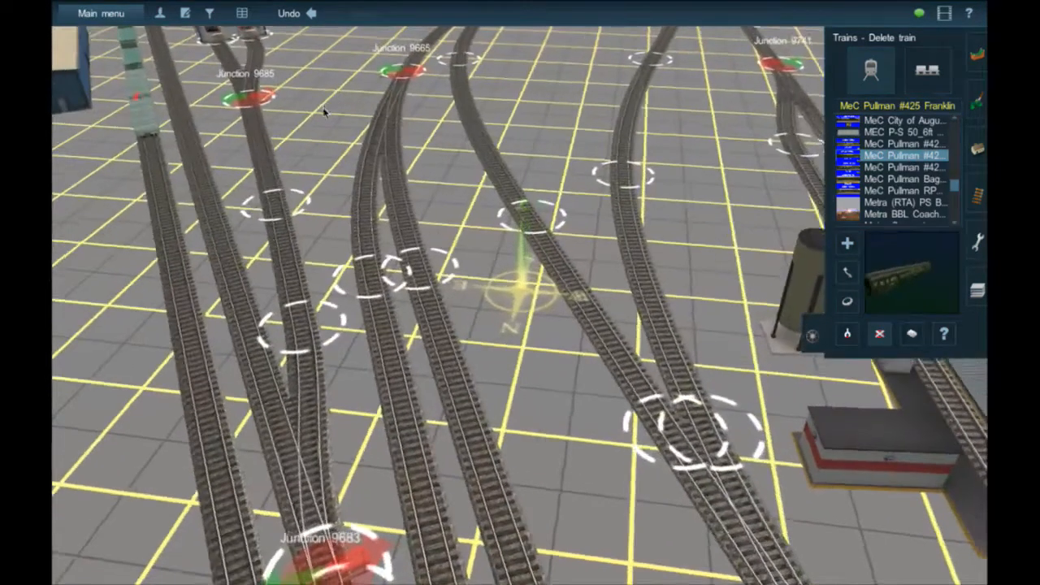
# Delete the green cars beside the blue warehouse and the stock inside the neighbouring two-track shed
pyautogui.rightClick(326, 113)
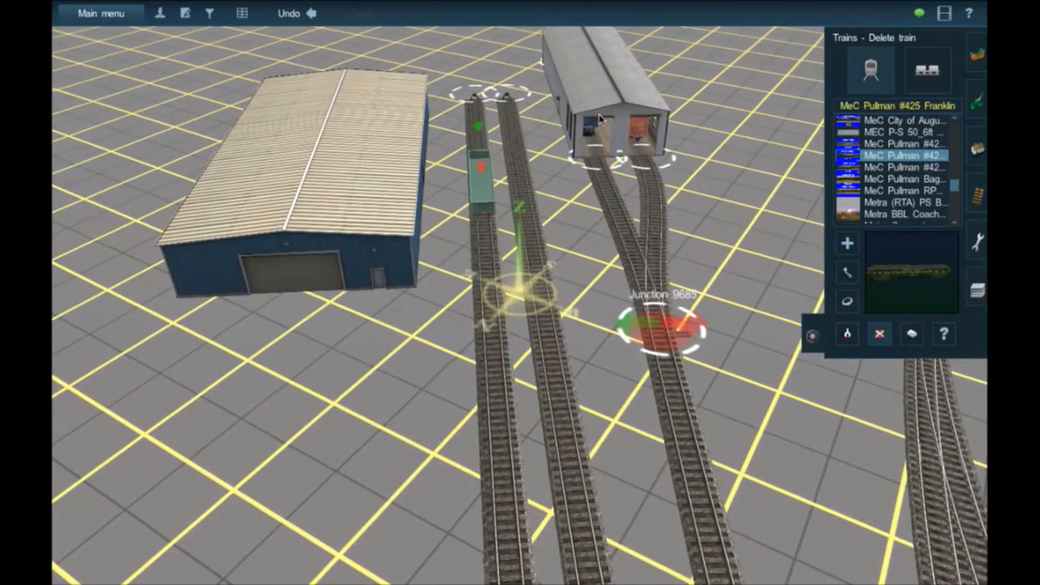
pyautogui.click(488, 186)
pyautogui.rightClick(642, 377)
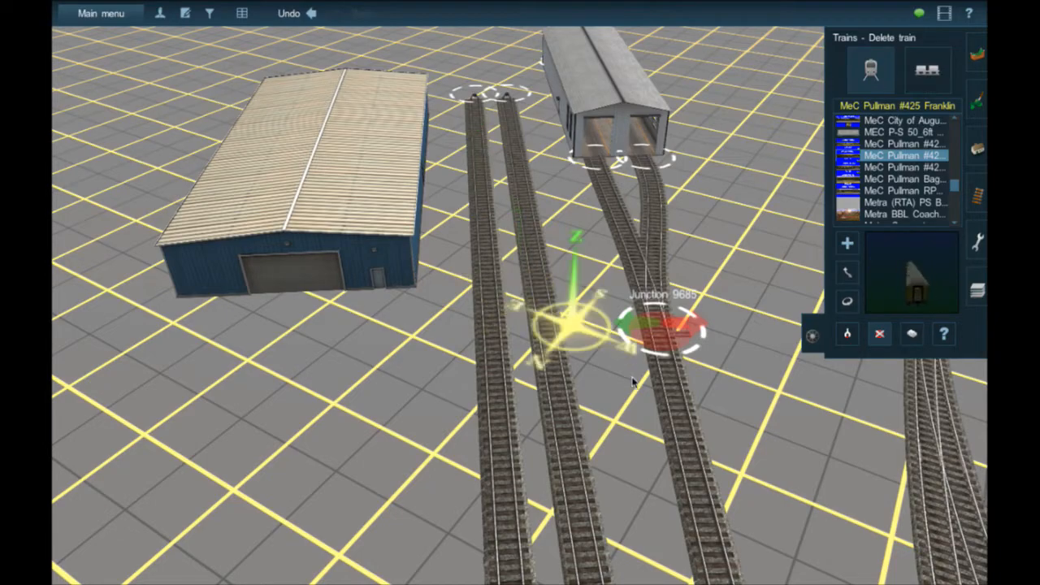
pyautogui.rightClick(642, 377)
pyautogui.rightClick(651, 389)
pyautogui.press('Right')
pyautogui.rightClick(651, 389)
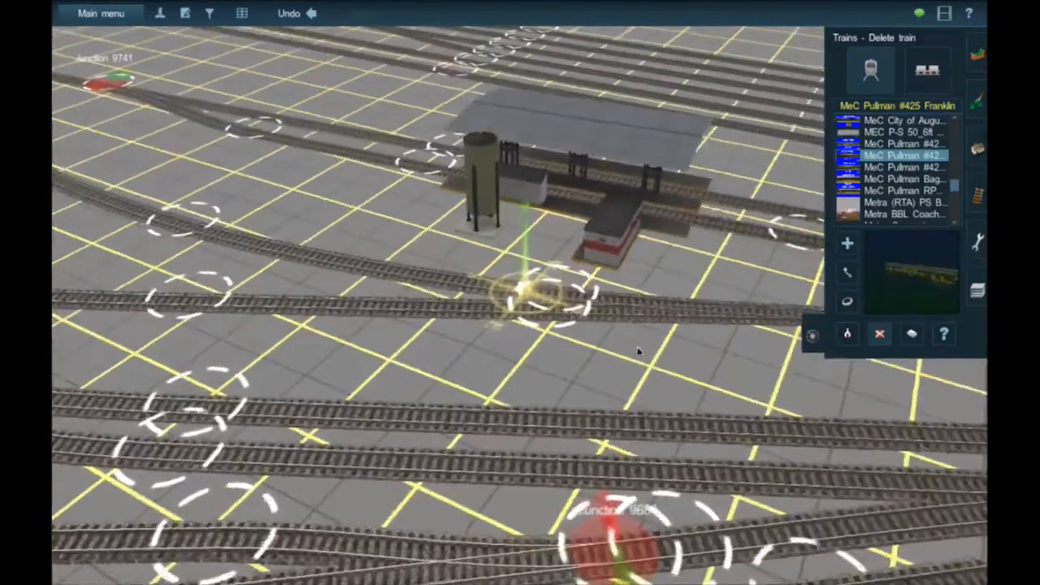
# Delete the black hopper cars from the freight yard track next to the brick station
pyautogui.rightClick(637, 351)
pyautogui.moveTo(628, 320); pyautogui.dragTo(536, 280, button='right')
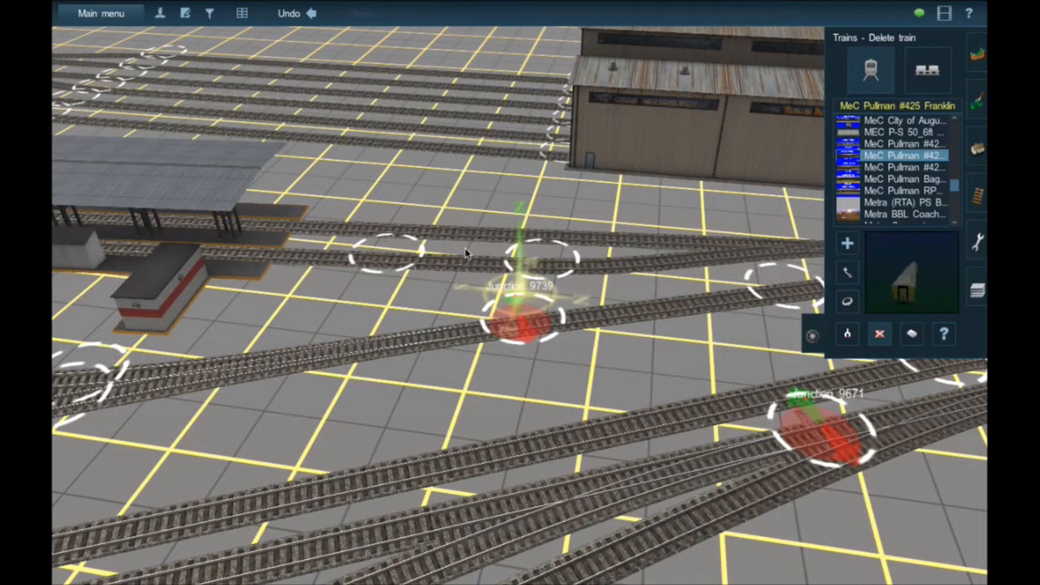
pyautogui.moveTo(467, 235)
pyautogui.mouseDown(button='right')
pyautogui.moveTo(513, 279)
pyautogui.moveTo(507, 288)
pyautogui.moveTo(388, 252)
pyautogui.moveTo(439, 236)
pyautogui.moveTo(461, 255)
pyautogui.moveTo(448, 227)
pyautogui.mouseUp(button='right')
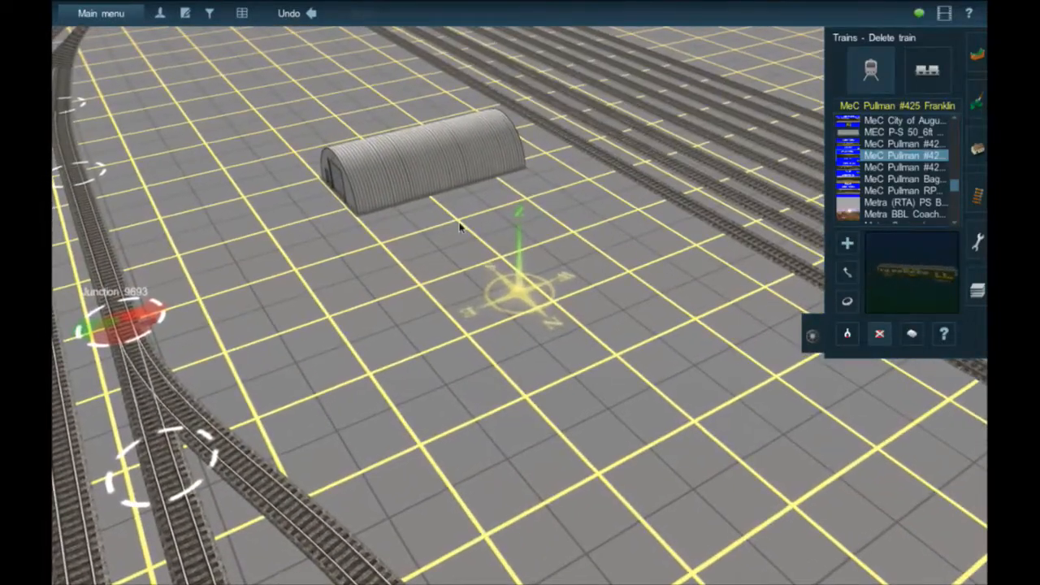
pyautogui.moveTo(509, 187); pyautogui.dragTo(587, 198, button='right')
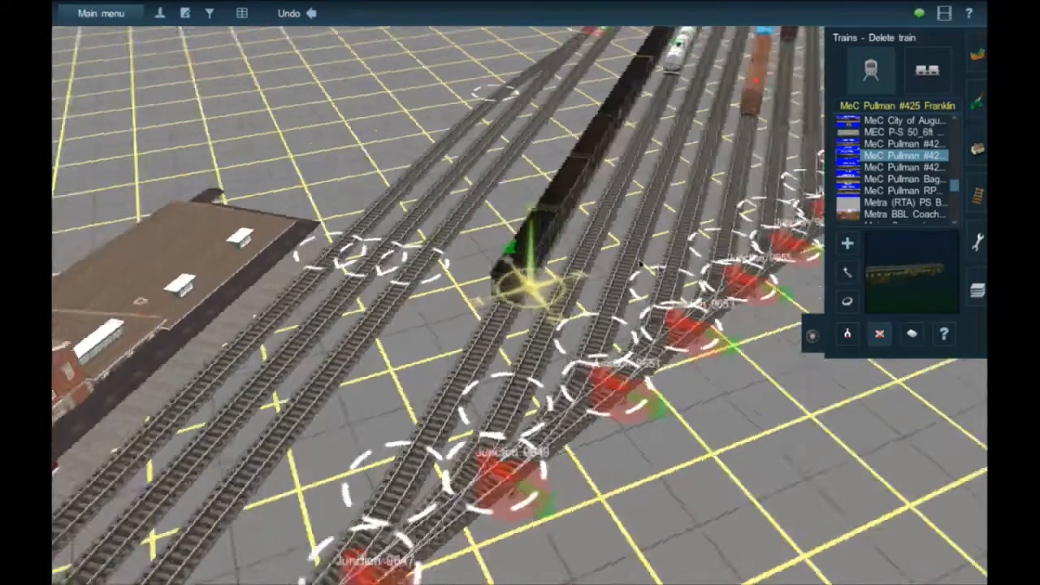
pyautogui.moveTo(640, 264)
pyautogui.mouseDown(button='right')
pyautogui.moveTo(623, 252)
pyautogui.moveTo(608, 273)
pyautogui.moveTo(581, 277)
pyautogui.mouseUp(button='right')
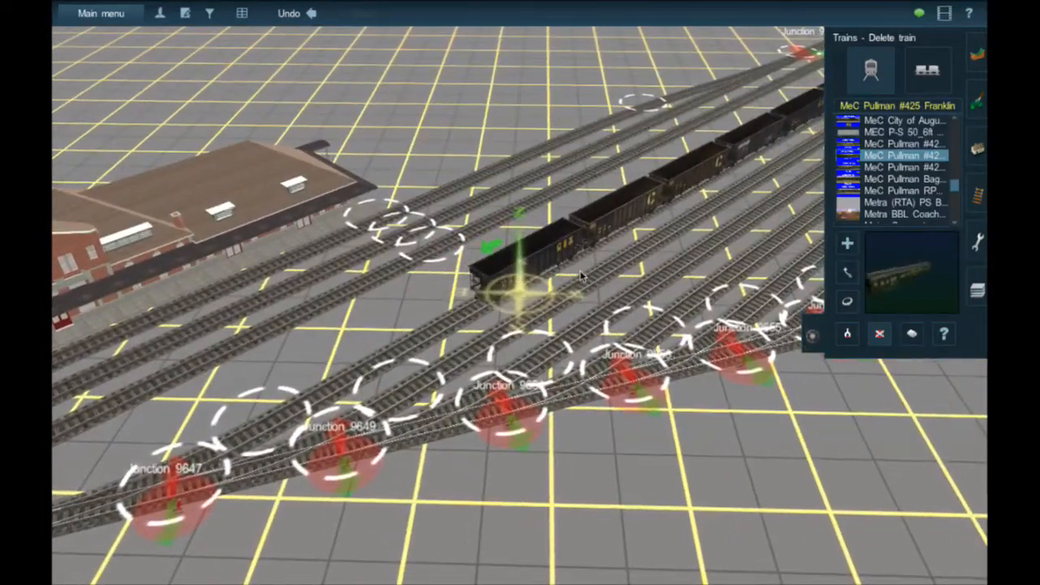
pyautogui.click(524, 275)
pyautogui.click(617, 213)
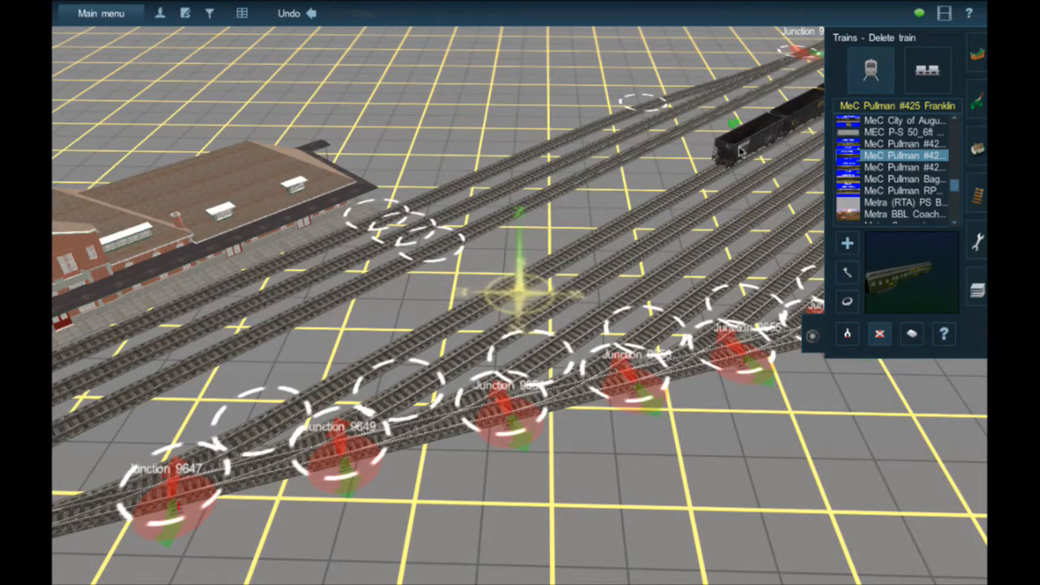
pyautogui.moveTo(740, 152)
pyautogui.mouseDown(button='right')
pyautogui.moveTo(577, 263)
pyautogui.moveTo(590, 220)
pyautogui.mouseUp(button='right')
pyautogui.click(575, 217)
pyautogui.click(523, 269)
pyautogui.click(623, 219)
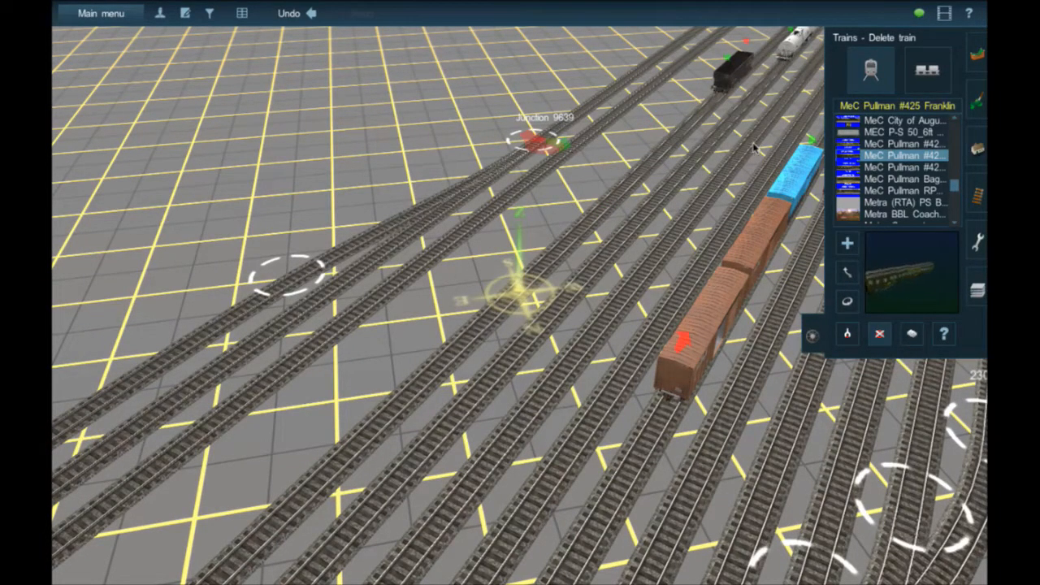
# Delete the brown and blue boxcars, the white tank cars and the yellow-ended black hoppers from the yard tracks
pyautogui.click(725, 272)
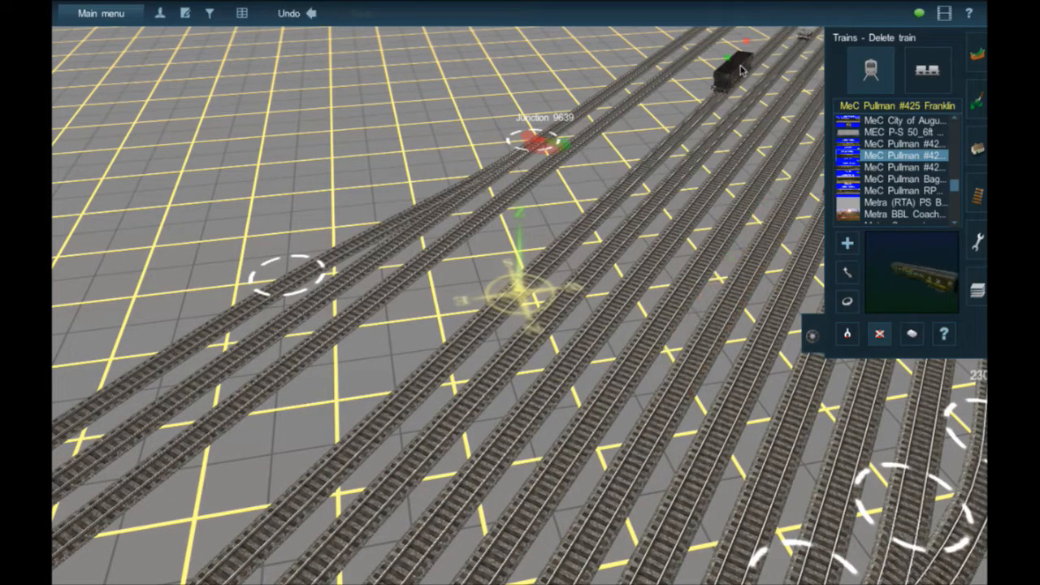
pyautogui.moveTo(741, 71); pyautogui.dragTo(504, 252, button='right')
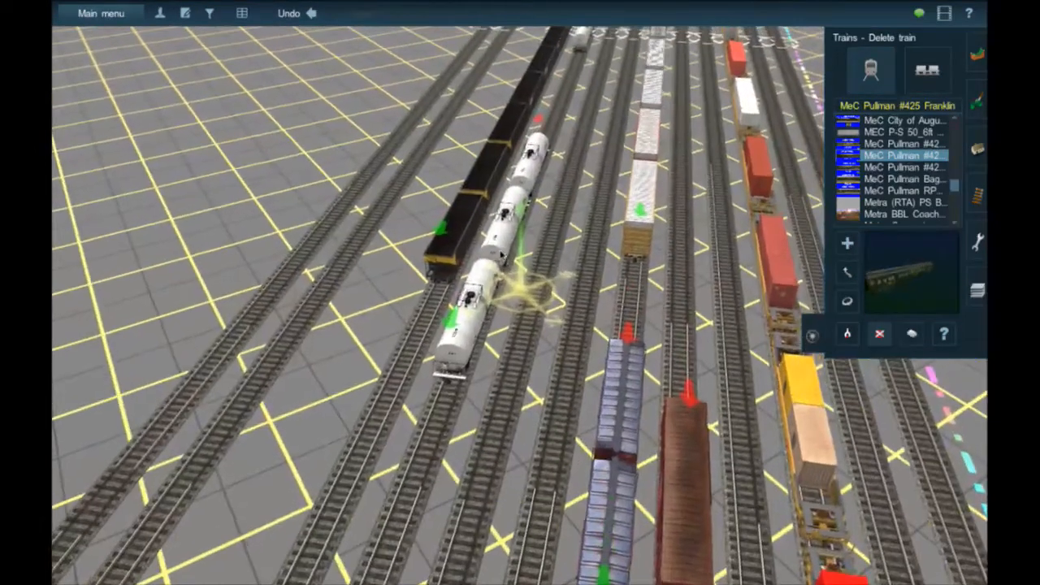
pyautogui.click(484, 284)
pyautogui.click(504, 223)
pyautogui.click(526, 169)
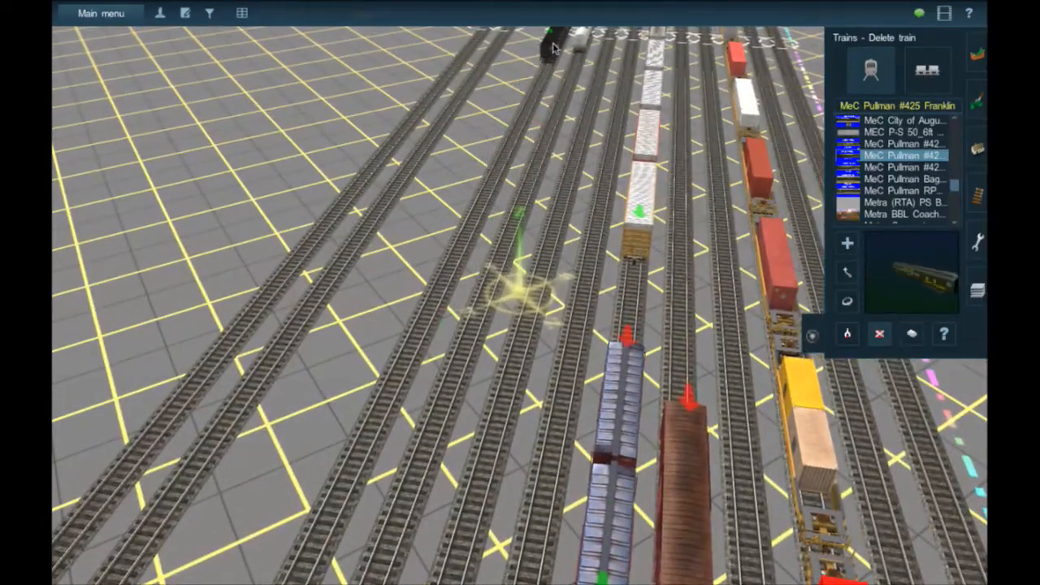
# Delete the last white tank cars and the black hopper cars farther along the yard
pyautogui.rightClick(599, 76)
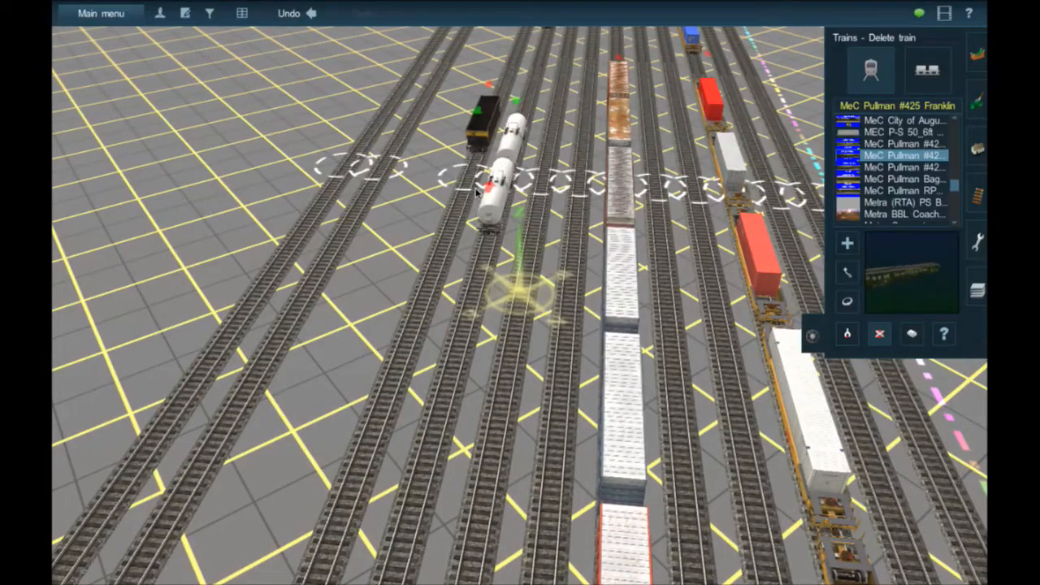
pyautogui.rightClick(488, 191)
pyautogui.press('Left')
pyautogui.press('Up')
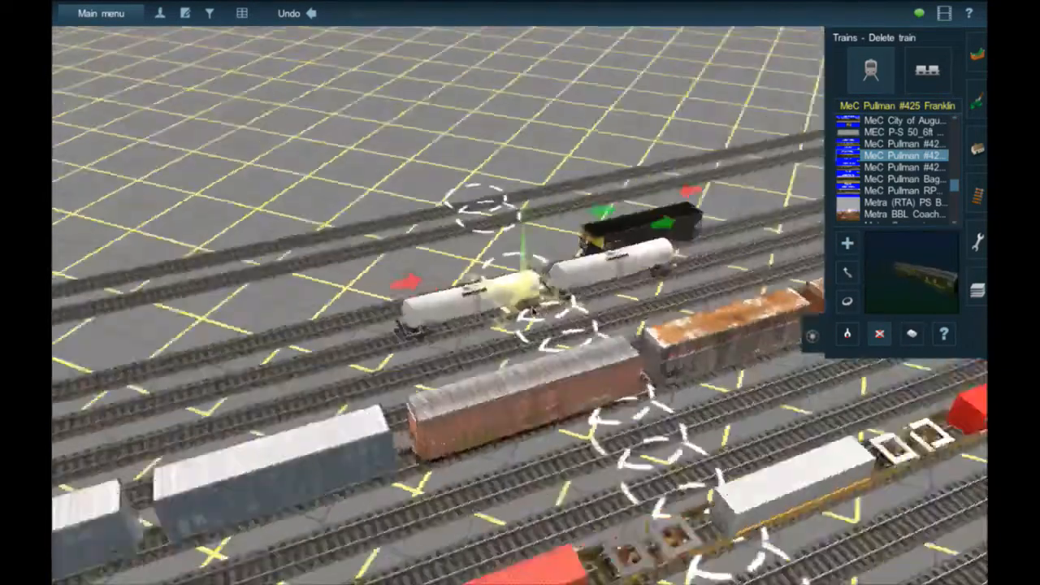
pyautogui.click(487, 288)
pyautogui.click(609, 283)
pyautogui.click(662, 260)
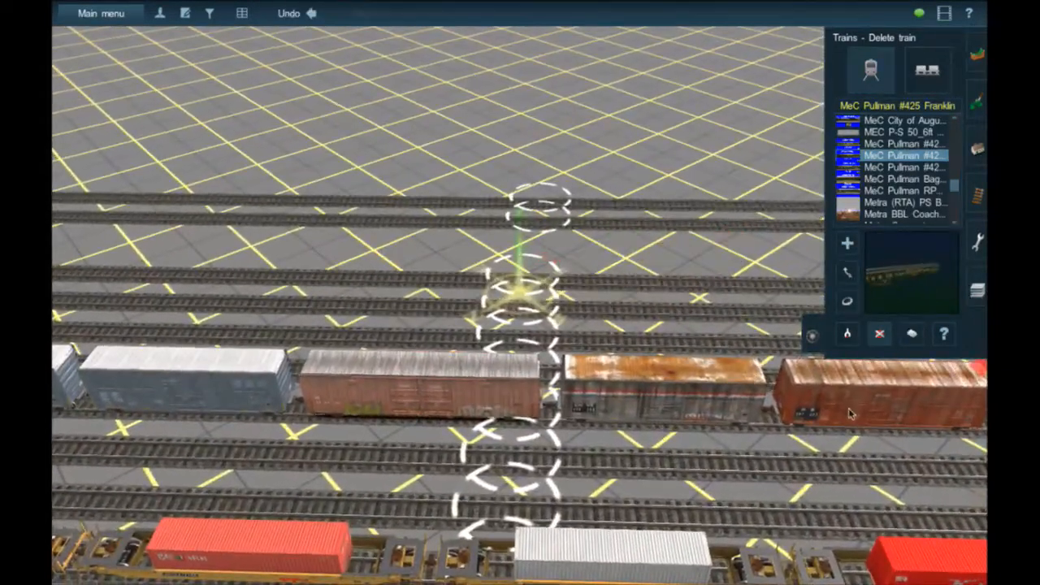
# Delete the long row of weathered grey, brown and rust-roofed boxcars from the middle yard track
pyautogui.click(217, 384)
pyautogui.rightClick(216, 384)
pyautogui.press('Left')
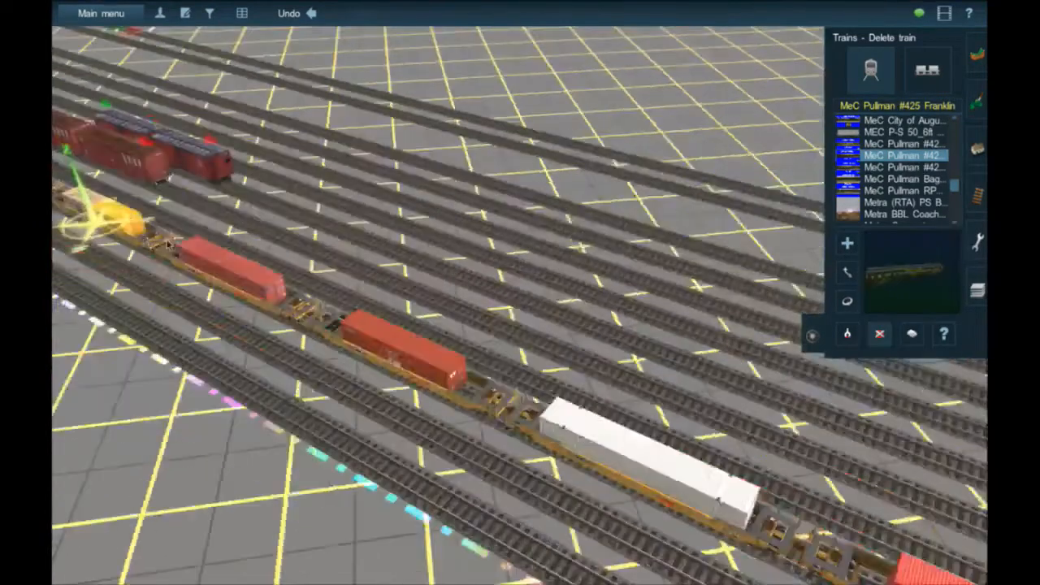
# Delete the dark red LHVP boxcars and the two blue-roofed boxcars behind the container train
pyautogui.moveTo(283, 259); pyautogui.dragTo(499, 286, button='right')
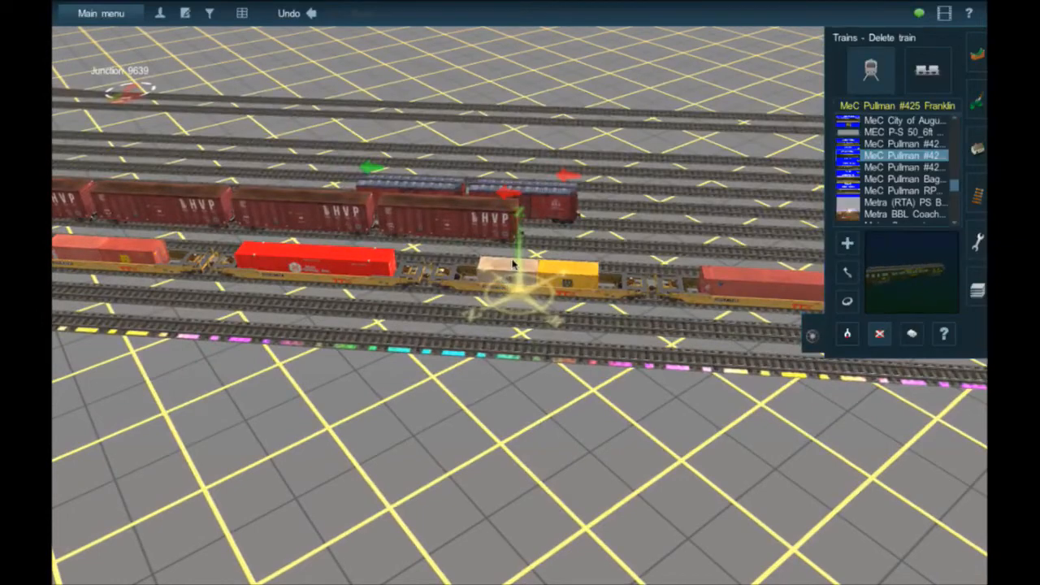
pyautogui.click(469, 222)
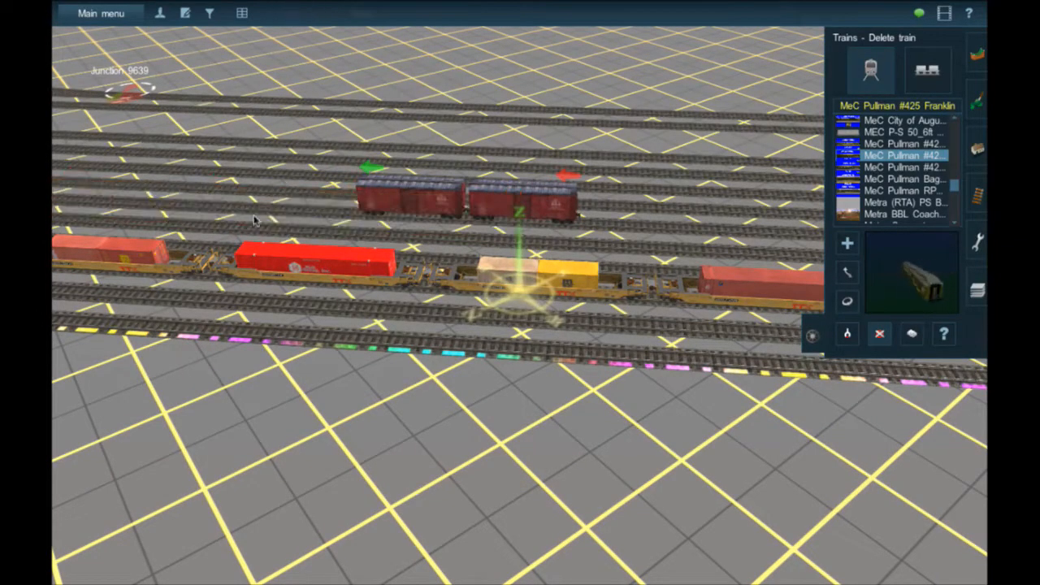
pyautogui.click(395, 207)
pyautogui.rightClick(292, 243)
pyautogui.rightClick(289, 242)
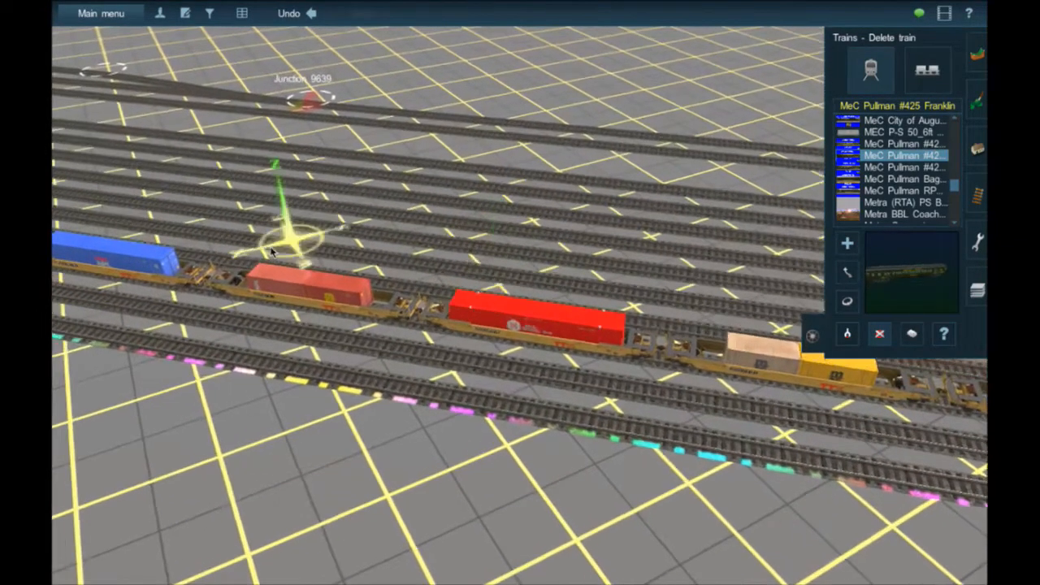
# Delete the blue container car at the end of the container train and the salmon-red one coupled behind it
pyautogui.rightClick(273, 247)
pyautogui.rightClick(274, 244)
pyautogui.rightClick(274, 242)
pyautogui.rightClick(657, 338)
pyautogui.press('Left')
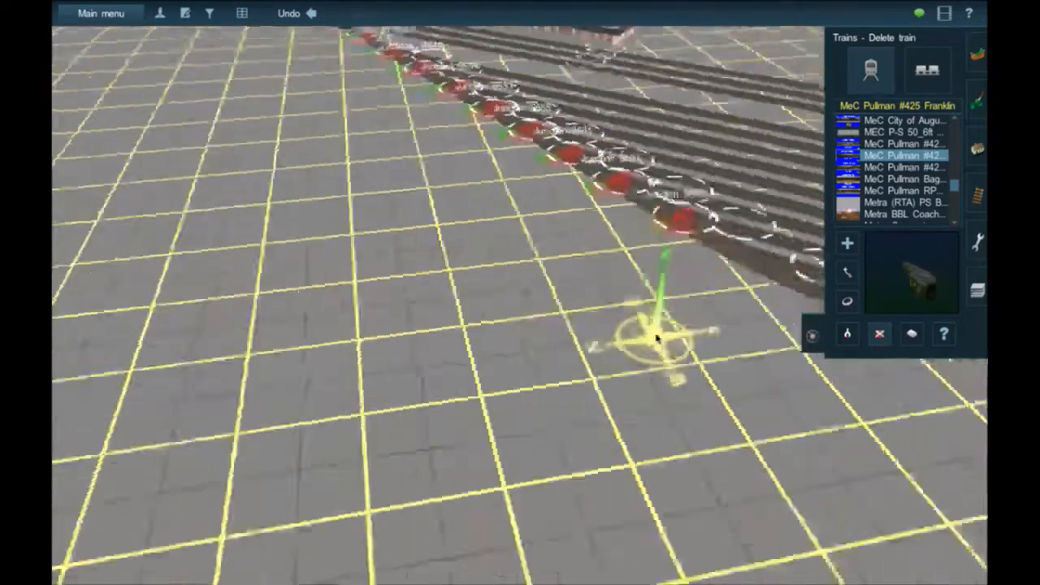
pyautogui.press('Left')
pyautogui.rightClick(585, 242)
pyautogui.rightClick(573, 235)
pyautogui.rightClick(575, 247)
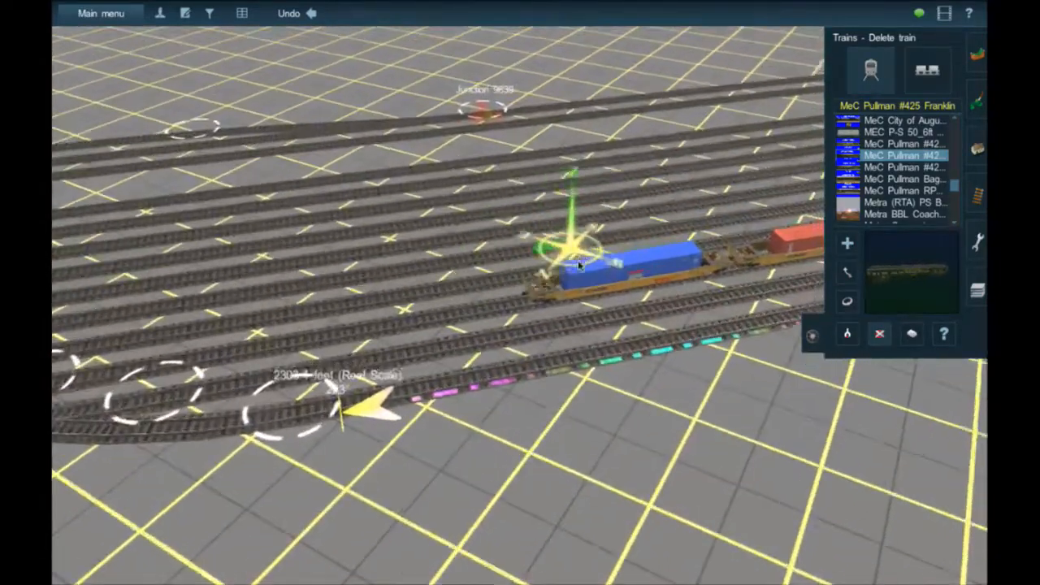
pyautogui.rightClick(578, 264)
pyautogui.click(573, 333)
pyautogui.click(691, 307)
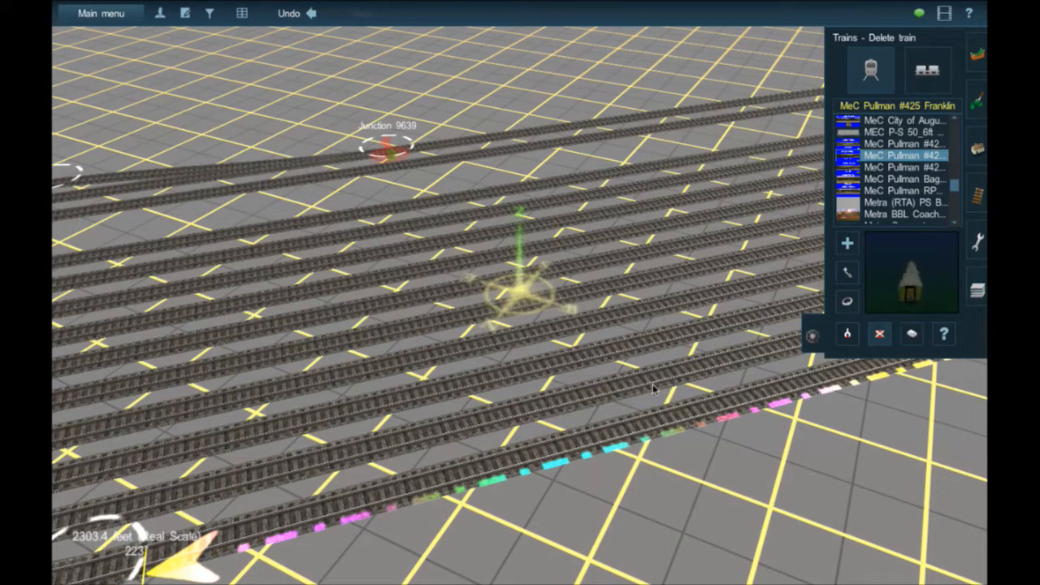
# Delete the next container cars on the same track: bright red, tan-and-yellow, the salmon-red ones and the white one
pyautogui.moveTo(657, 378); pyautogui.dragTo(661, 331, button='right')
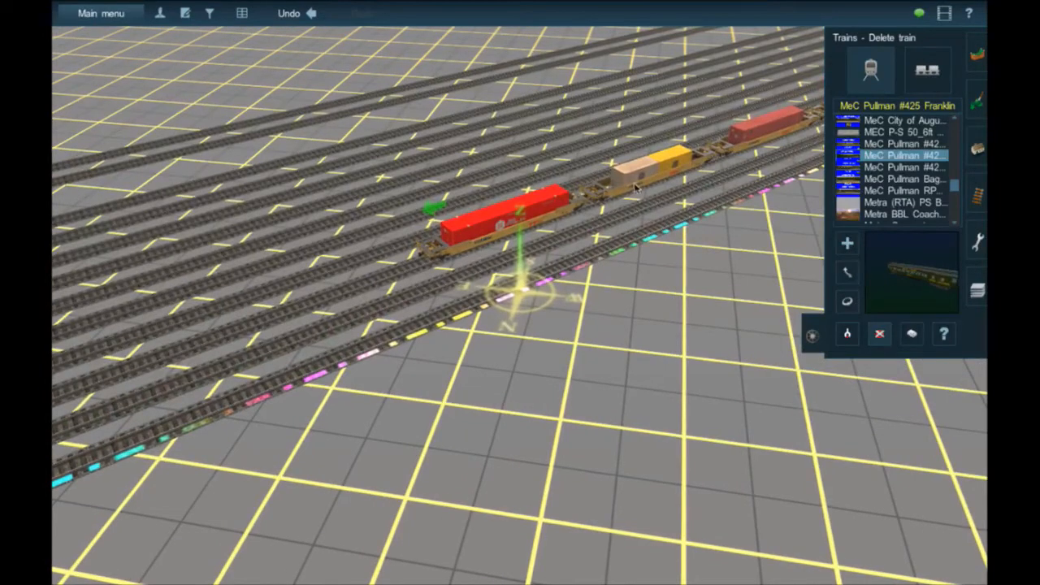
pyautogui.click(660, 173)
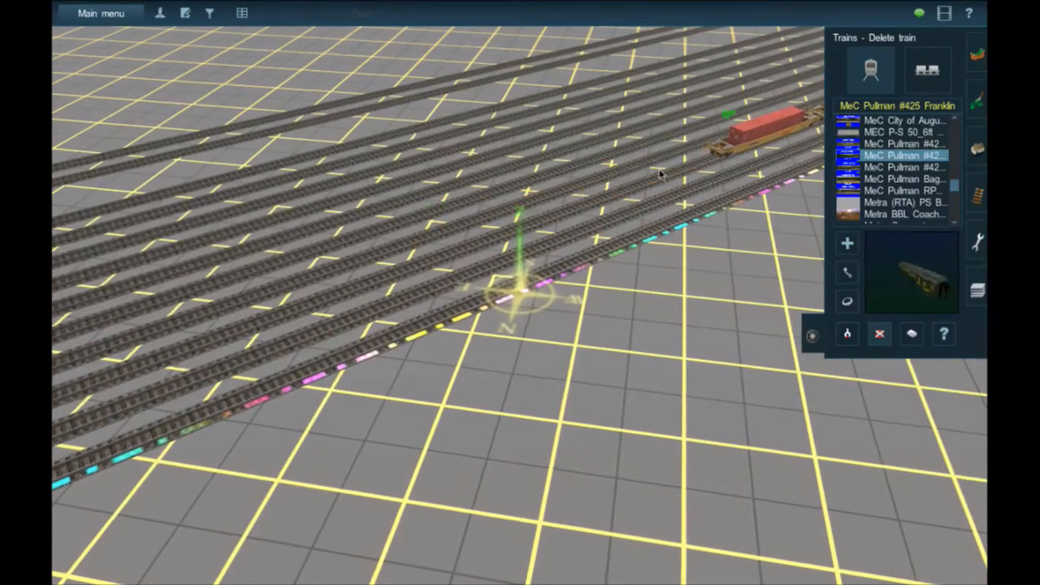
pyautogui.click(731, 170)
pyautogui.rightClick(718, 174)
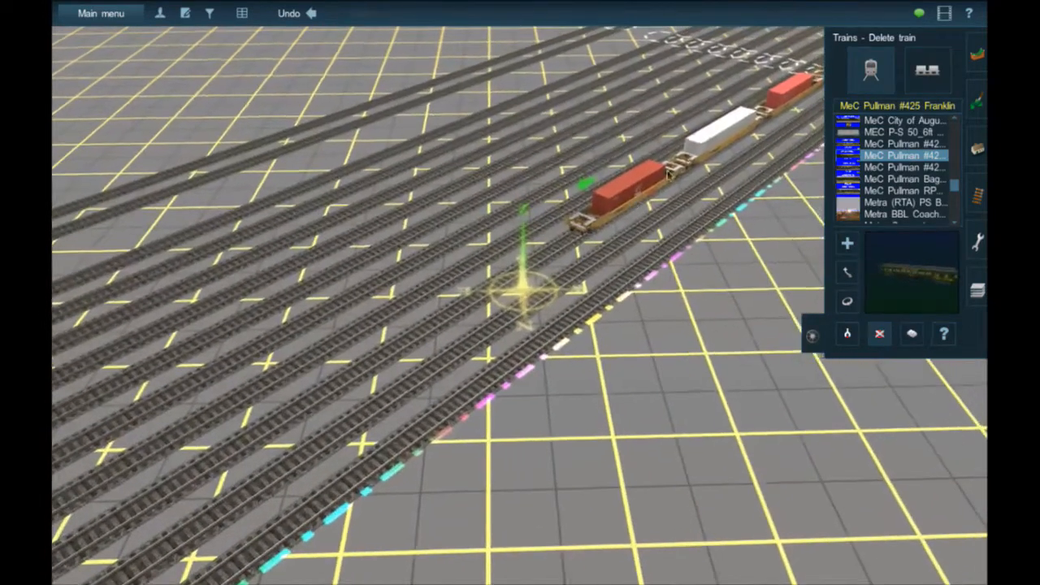
pyautogui.click(639, 201)
pyautogui.click(736, 128)
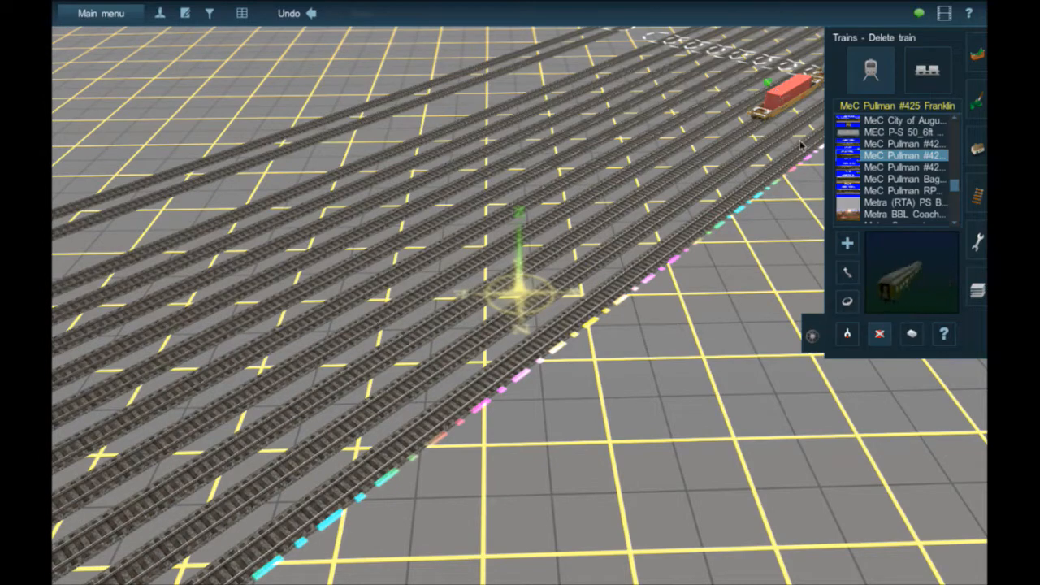
# Delete the remaining red, white and blue container cars on that track around the dashed track circles
pyautogui.moveTo(750, 145); pyautogui.dragTo(387, 360, button='right')
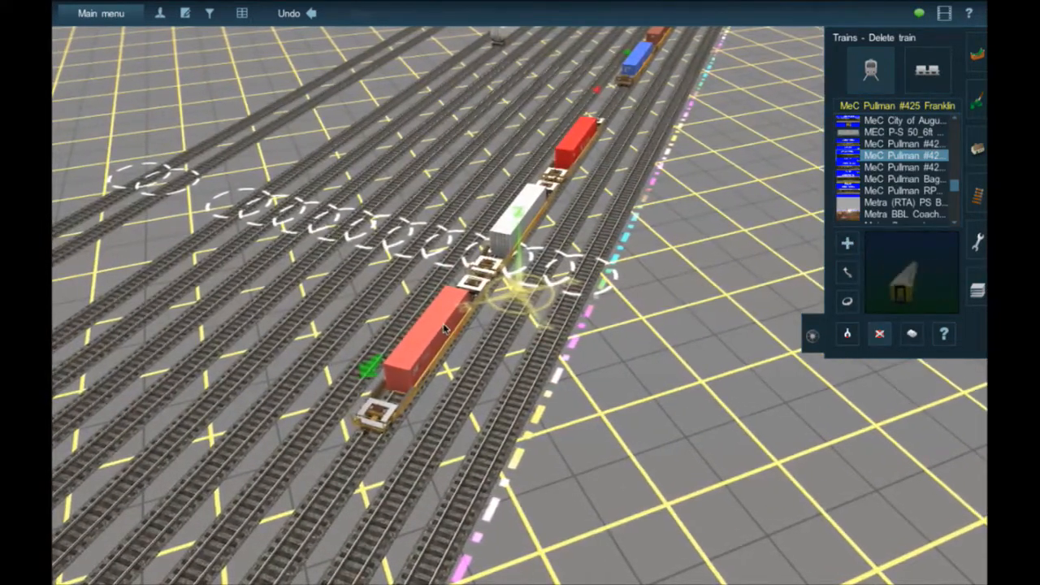
pyautogui.click(443, 328)
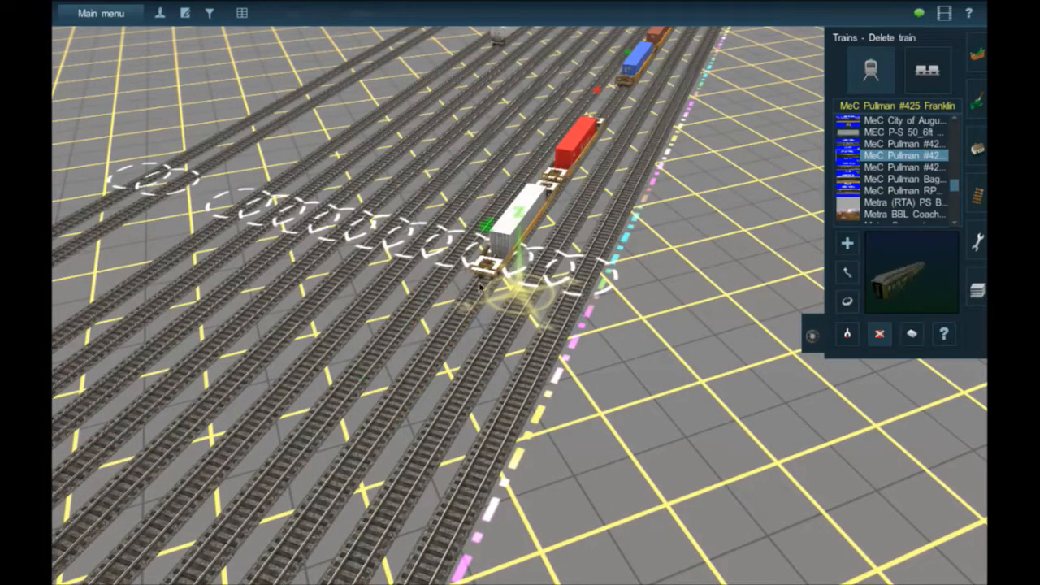
pyautogui.click(509, 241)
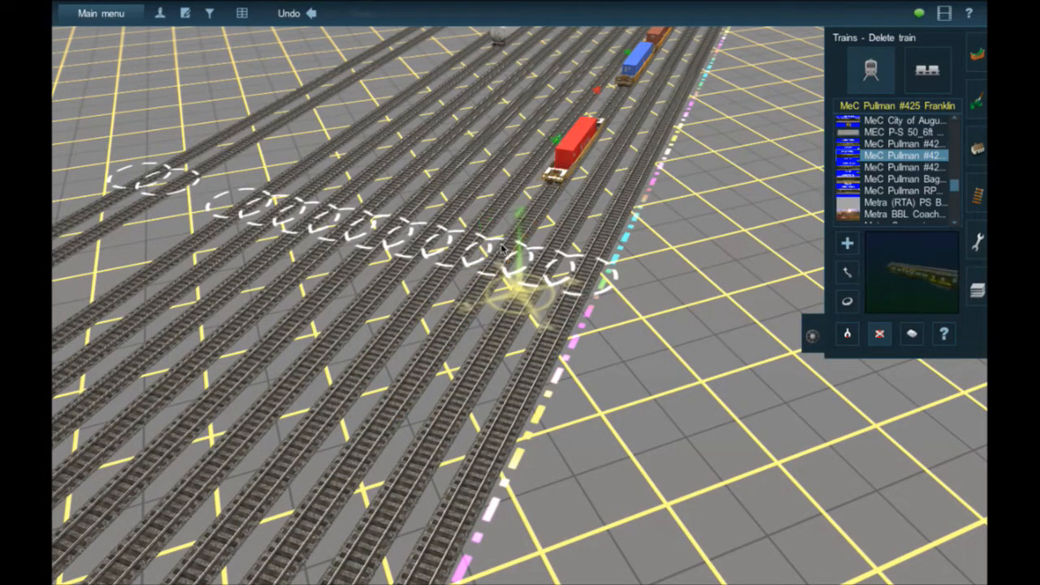
pyautogui.click(638, 76)
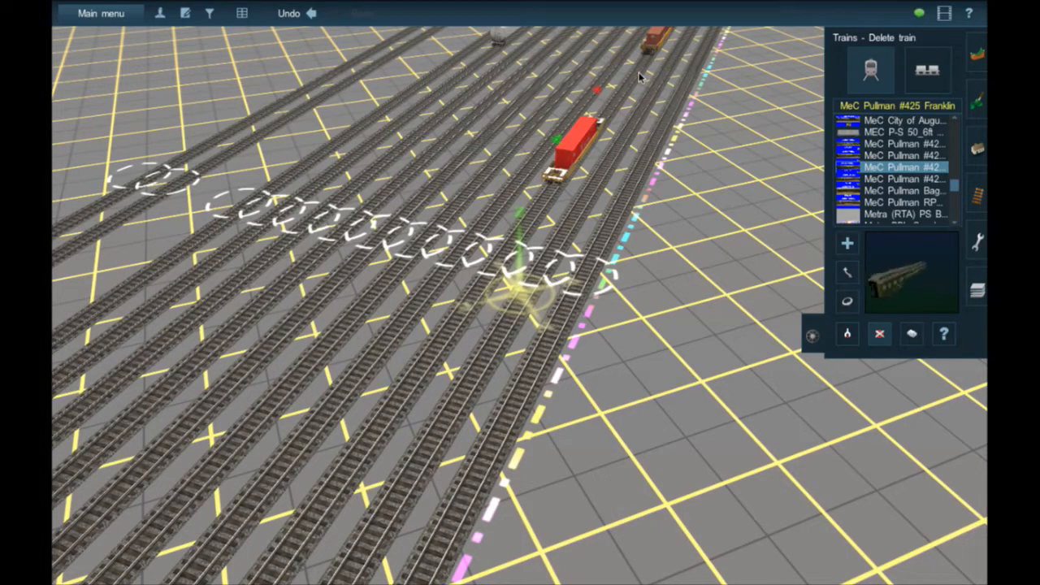
pyautogui.click(593, 130)
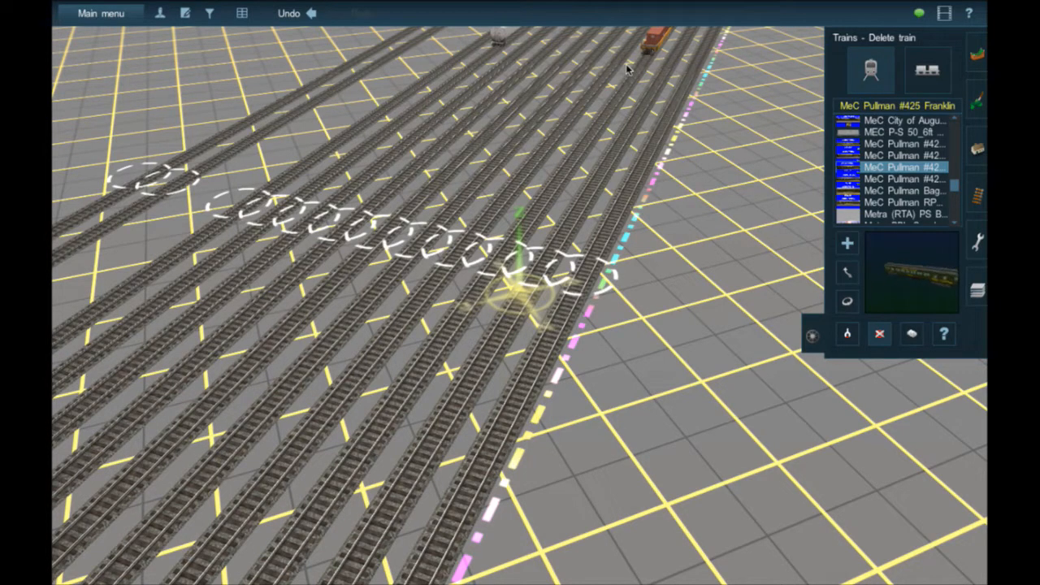
pyautogui.click(649, 45)
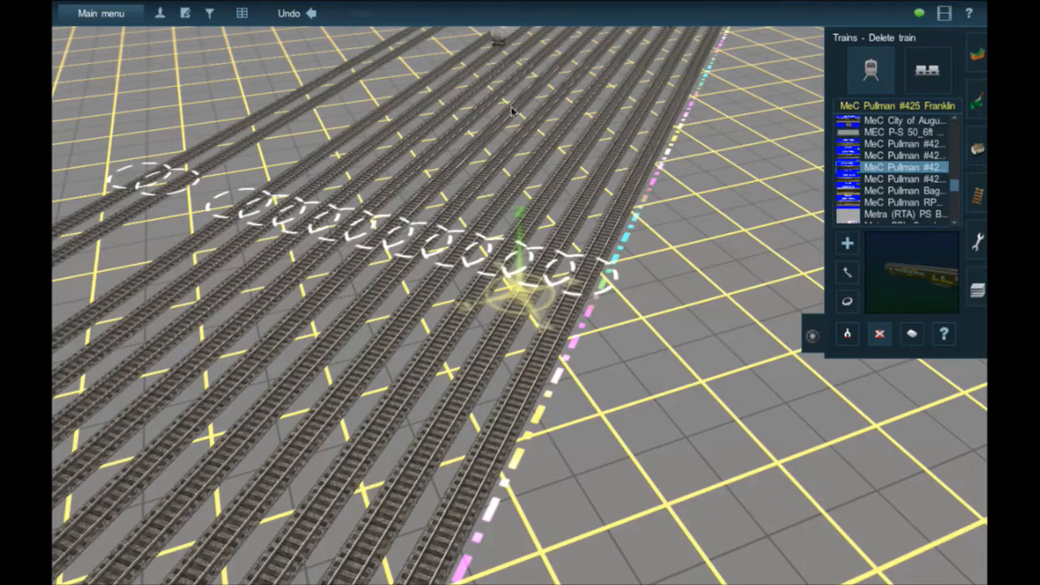
# Delete the white tank cars and the black hopper cars standing between them on the outer yard track
pyautogui.rightClick(531, 144)
pyautogui.rightClick(530, 148)
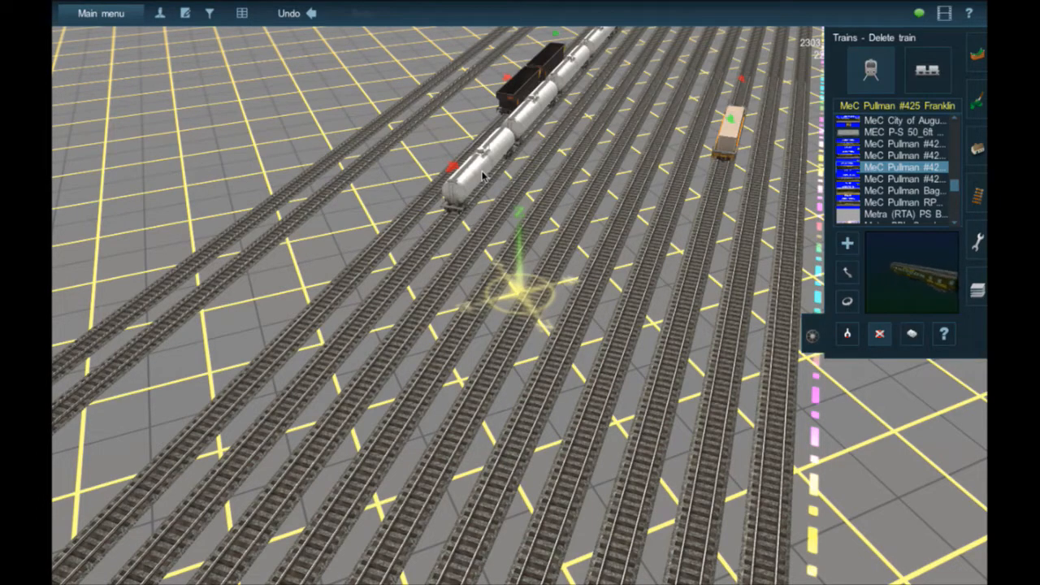
pyautogui.click(509, 128)
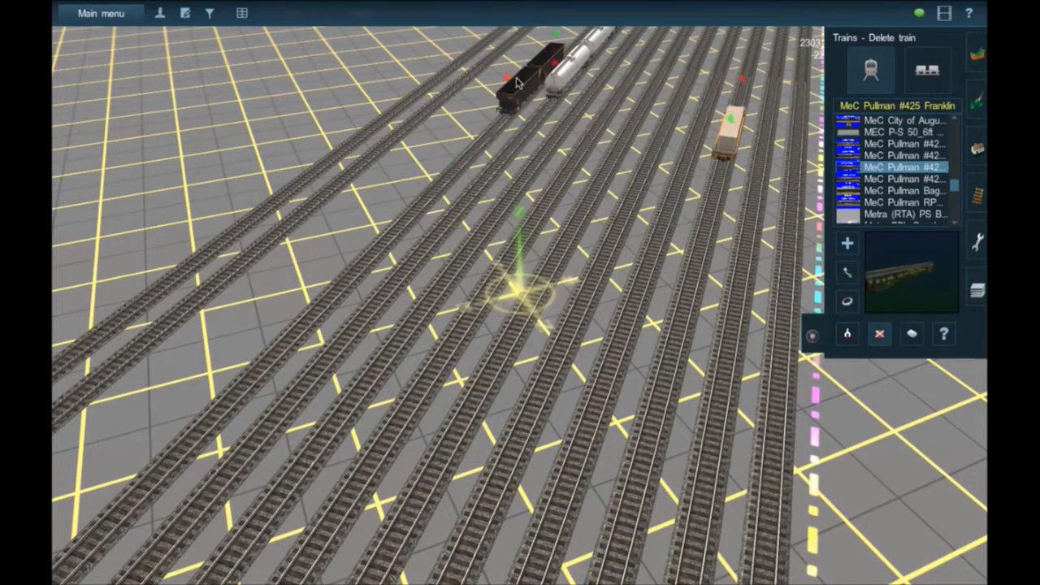
pyautogui.click(545, 55)
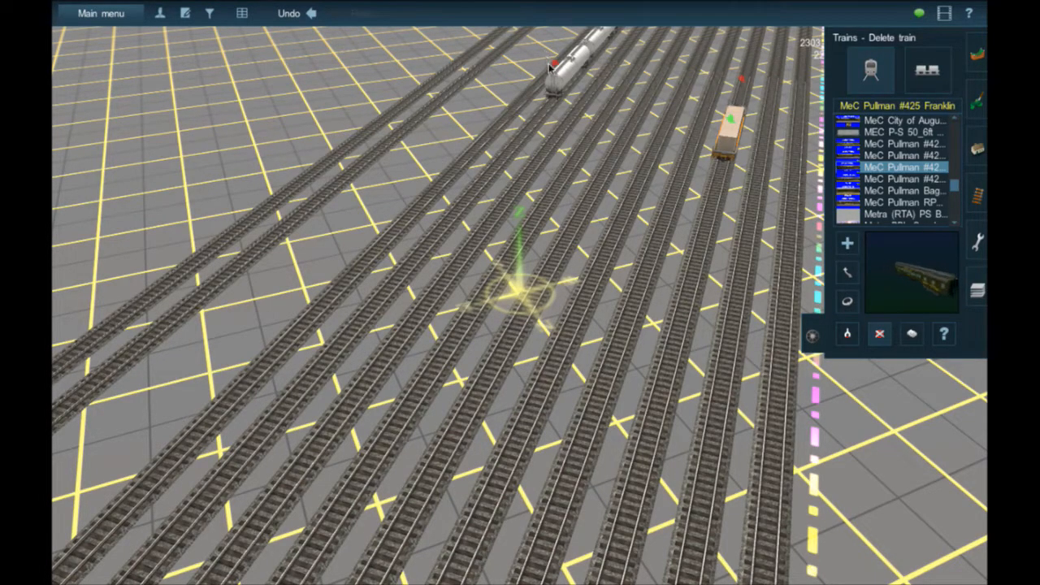
pyautogui.rightClick(582, 134)
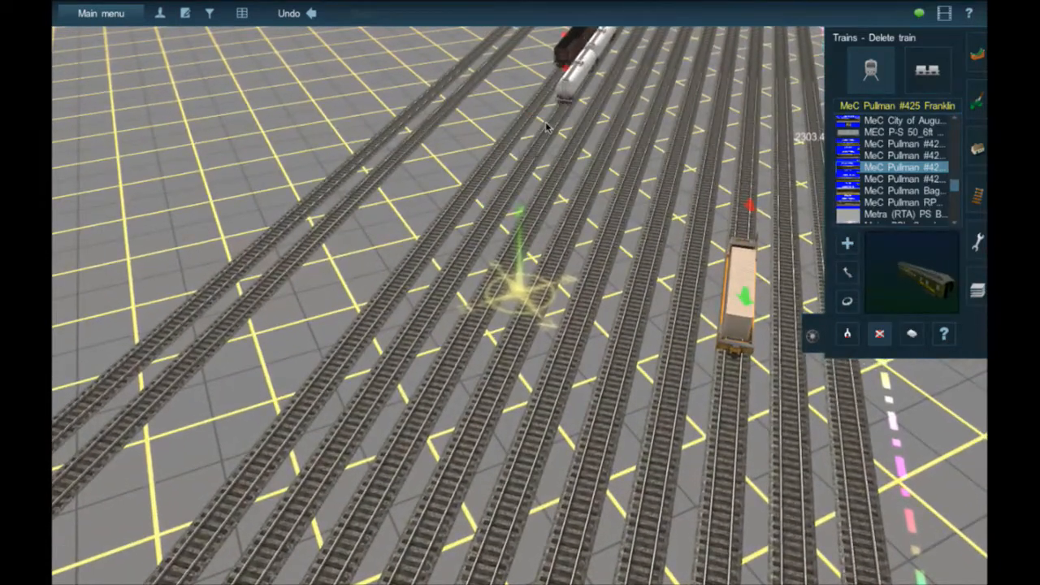
pyautogui.click(586, 72)
pyautogui.click(583, 71)
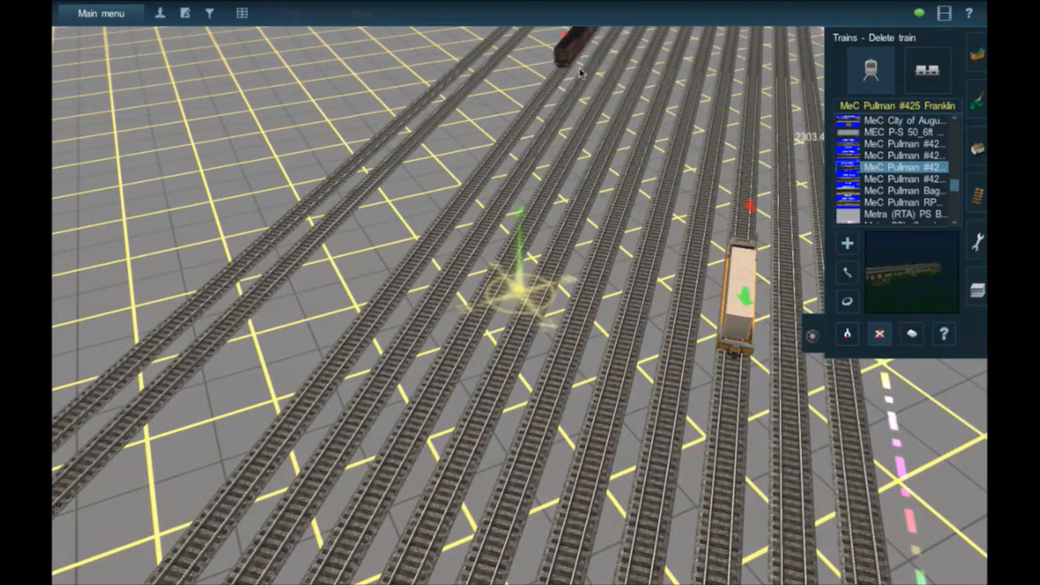
# Delete the row of dark brown open hopper cars farther along the outer yard track
pyautogui.rightClick(560, 106)
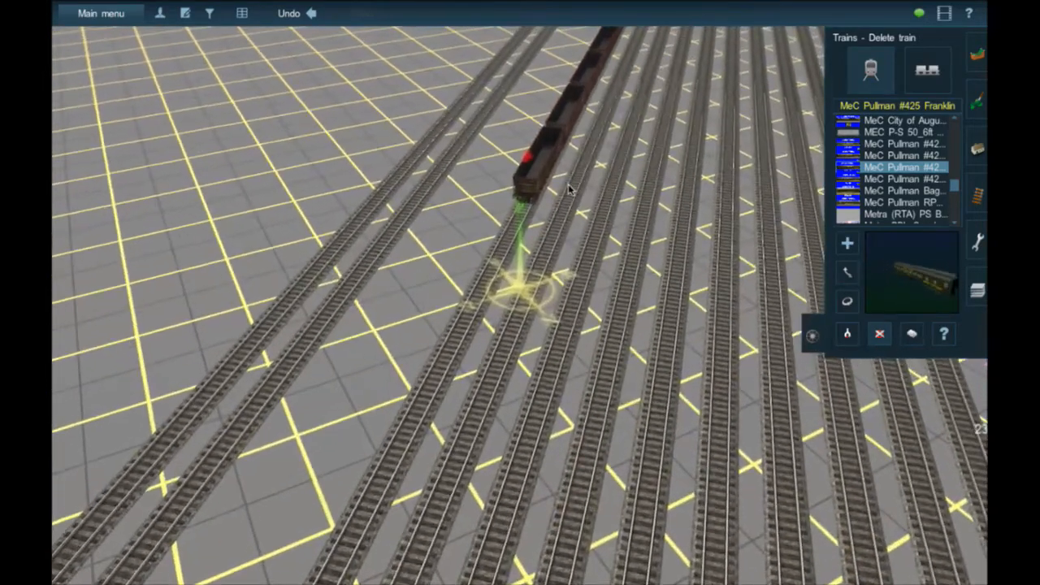
pyautogui.click(540, 168)
pyautogui.click(564, 118)
pyautogui.click(582, 75)
pyautogui.rightClick(582, 77)
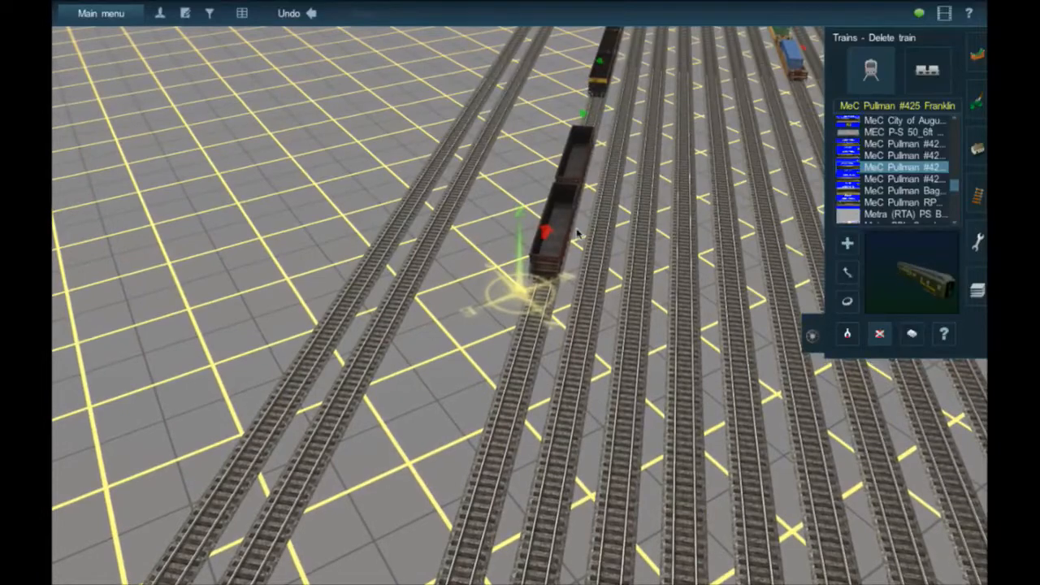
pyautogui.click(564, 193)
pyautogui.click(568, 157)
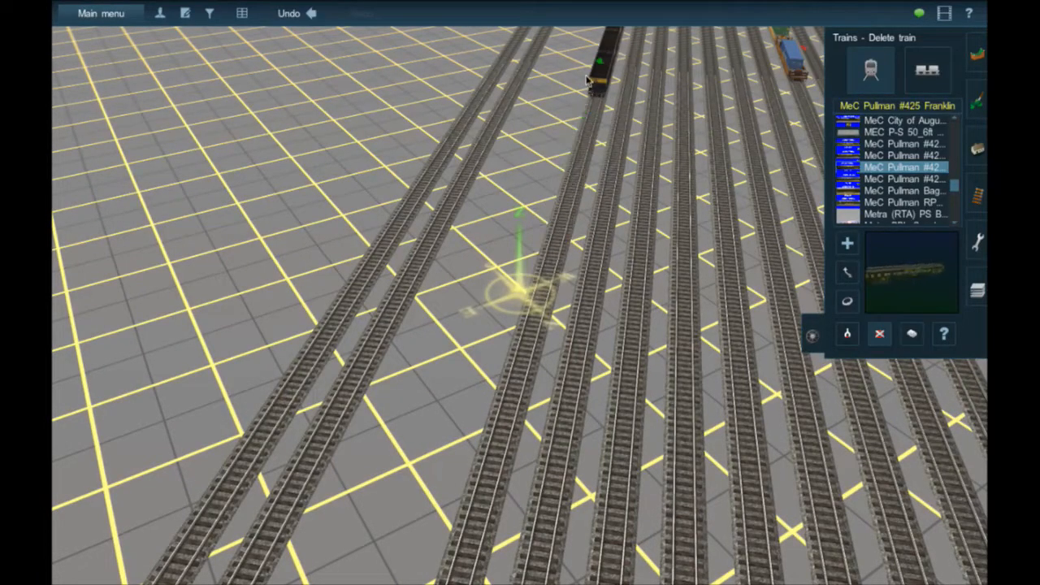
# Delete the yellow-ended black hopper and the row of black hopper cars behind it
pyautogui.rightClick(593, 100)
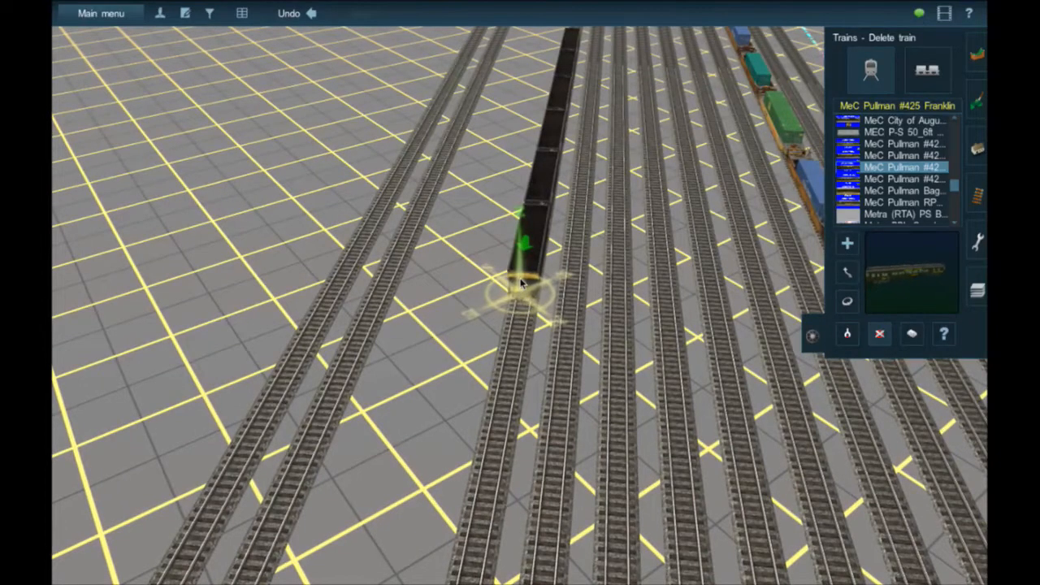
pyautogui.click(521, 281)
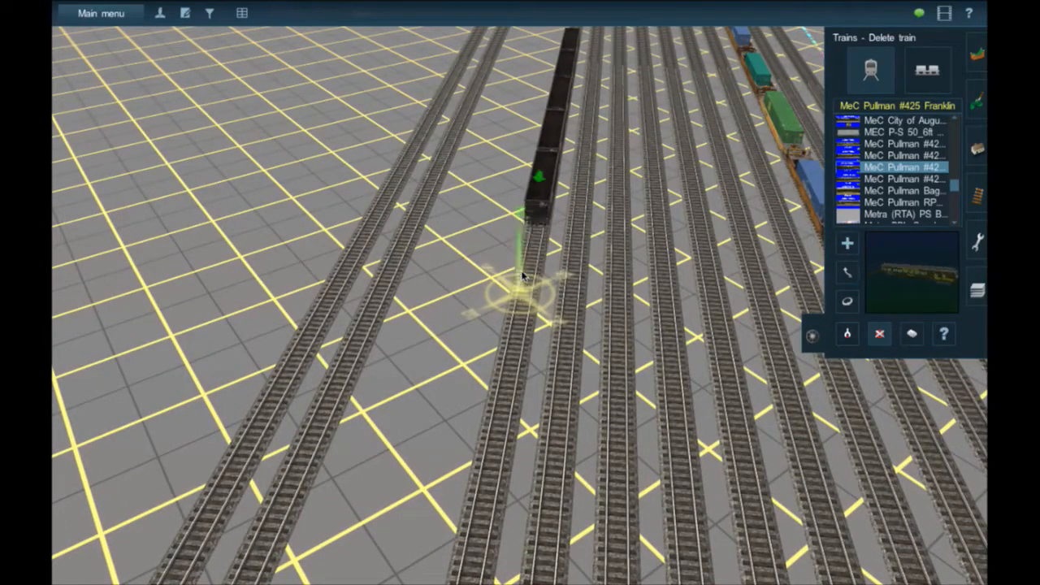
pyautogui.click(540, 189)
pyautogui.click(563, 142)
pyautogui.click(568, 106)
pyautogui.click(575, 77)
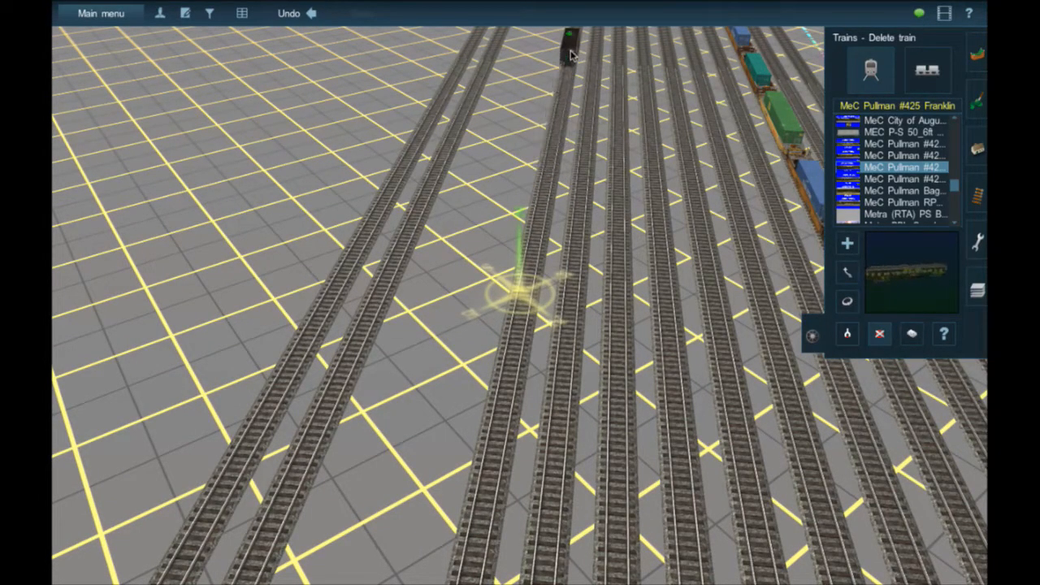
pyautogui.click(571, 55)
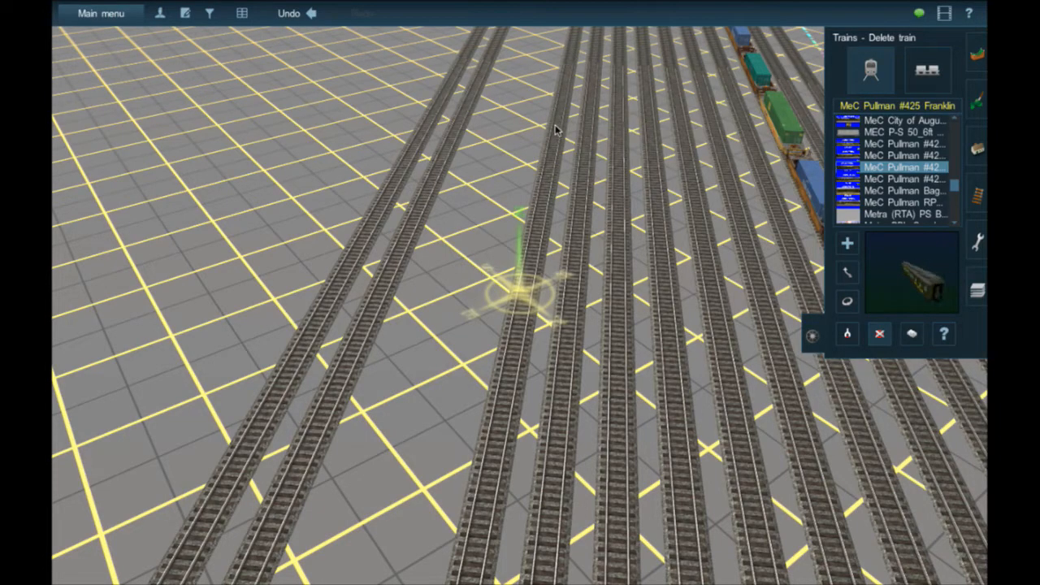
# Delete the last black hopper cars and the adjacent row of white tank cars near the yard's far end
pyautogui.moveTo(559, 143); pyautogui.dragTo(544, 222, button='right')
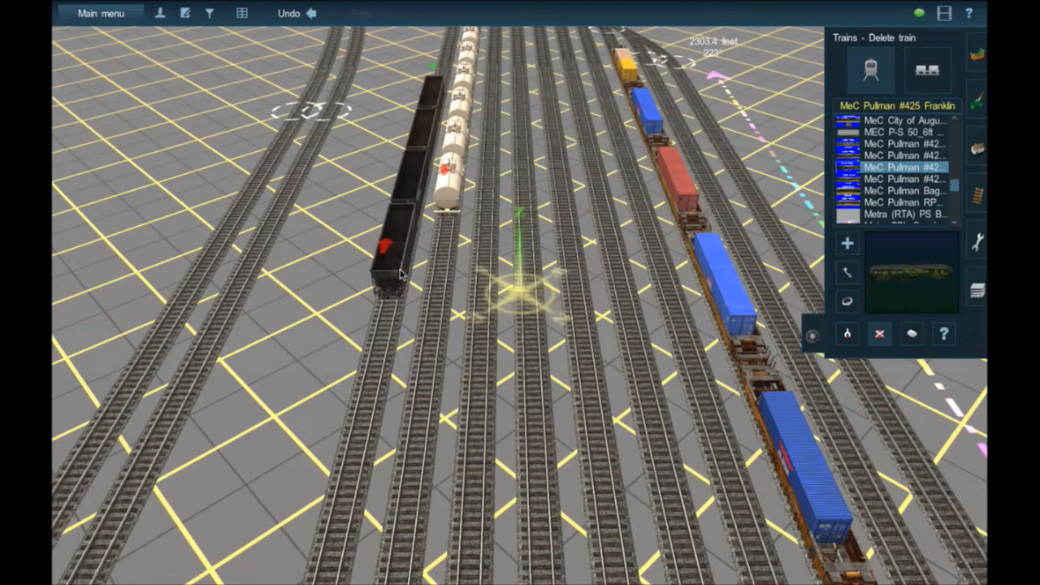
pyautogui.click(391, 274)
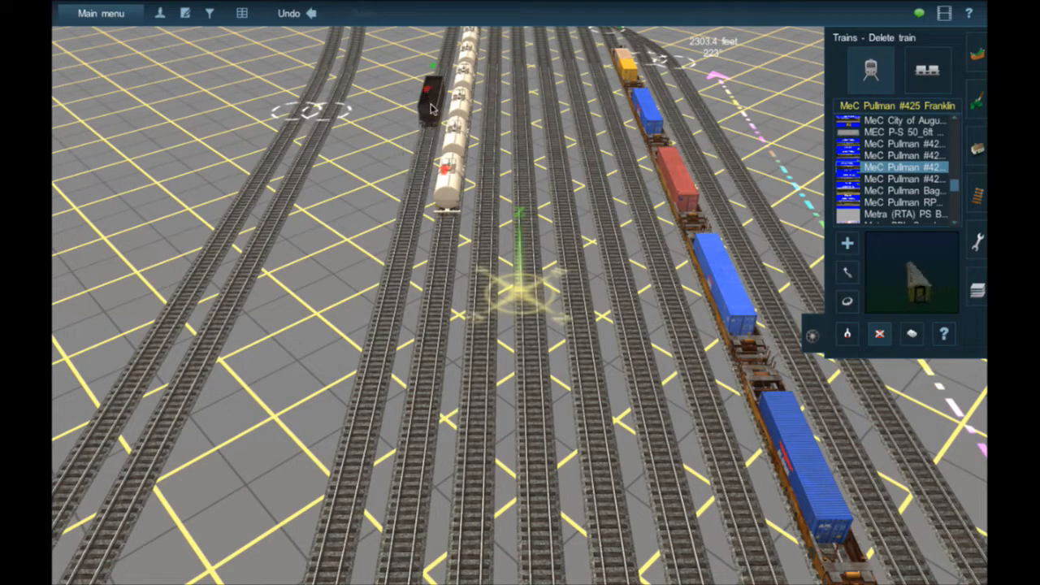
pyautogui.click(459, 195)
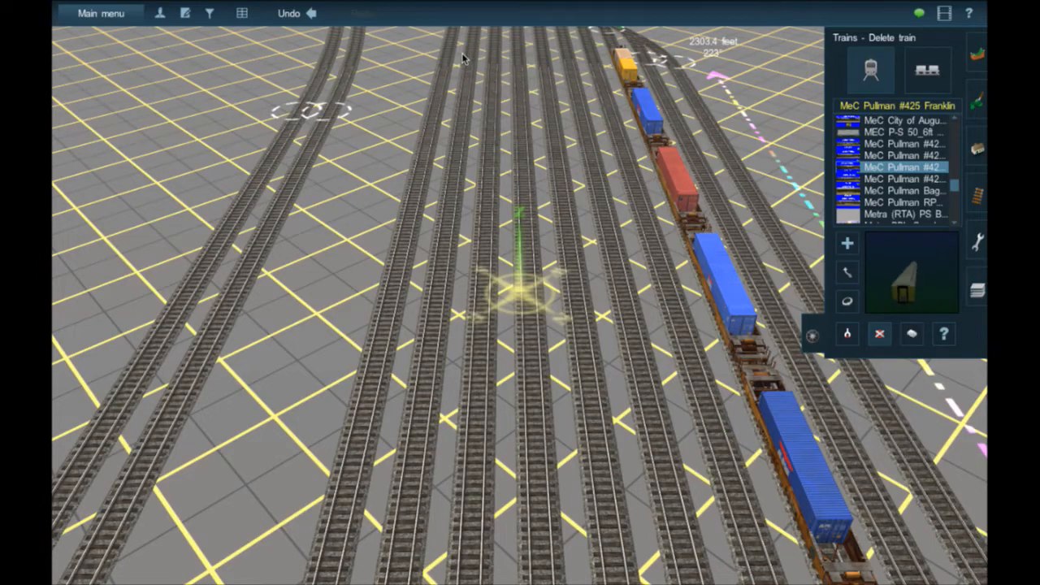
# Delete the yellow-and-tan, blue and red container cars at the junction end of the remaining container train
pyautogui.rightClick(464, 59)
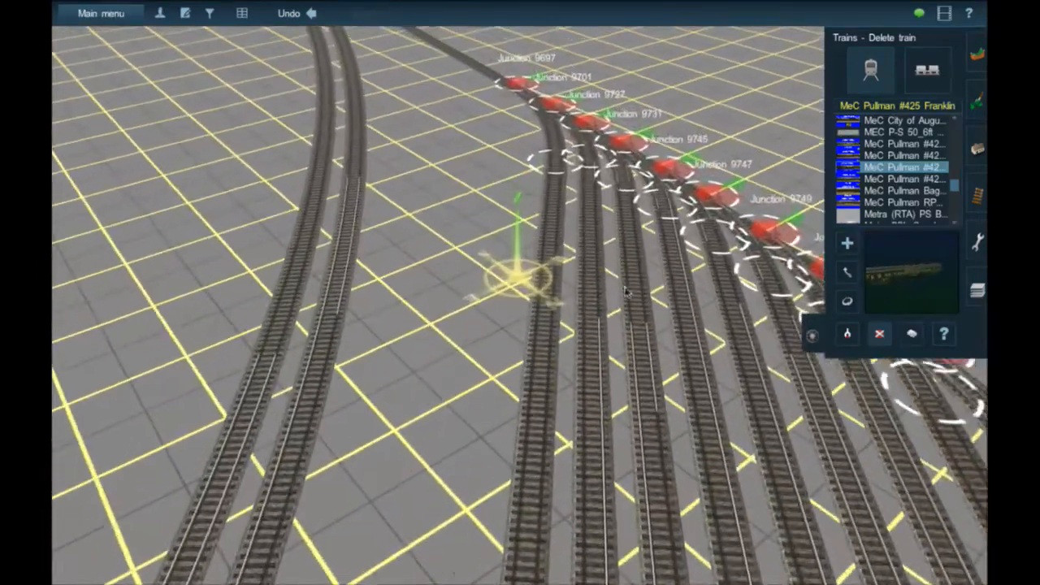
pyautogui.rightClick(626, 293)
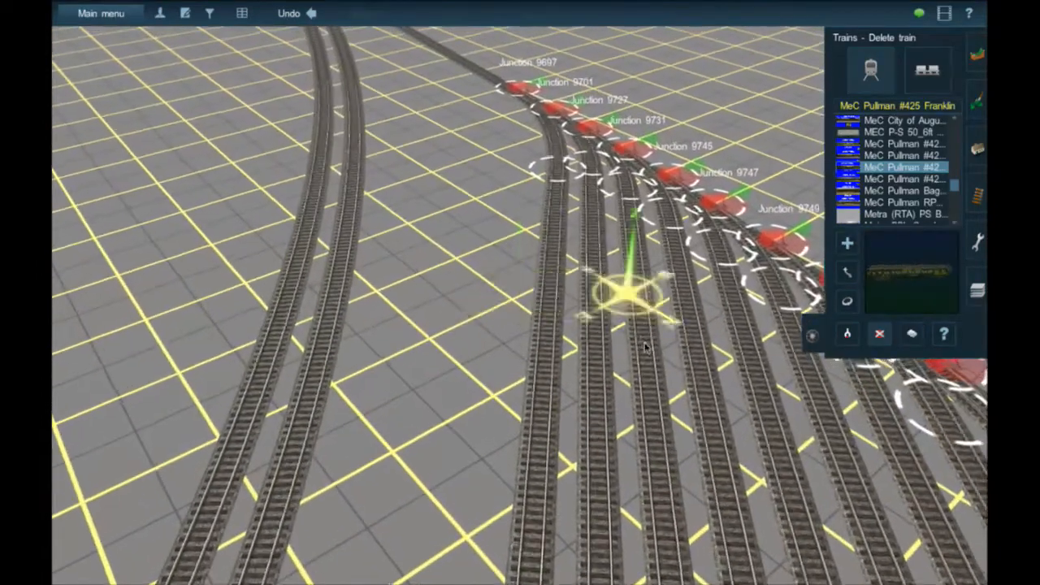
pyautogui.rightClick(655, 349)
pyautogui.rightClick(625, 319)
pyautogui.press('Left')
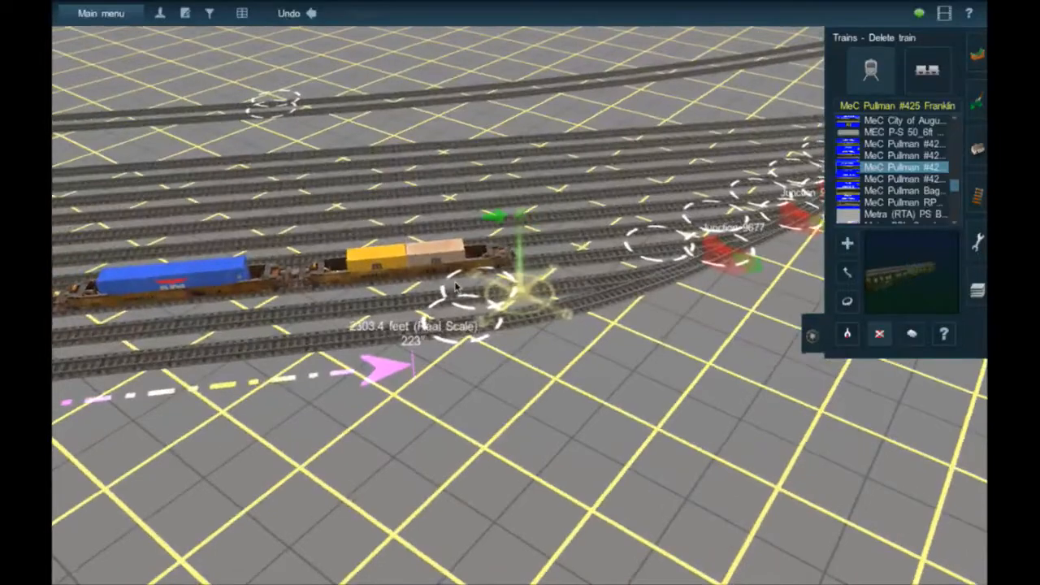
pyautogui.rightClick(452, 285)
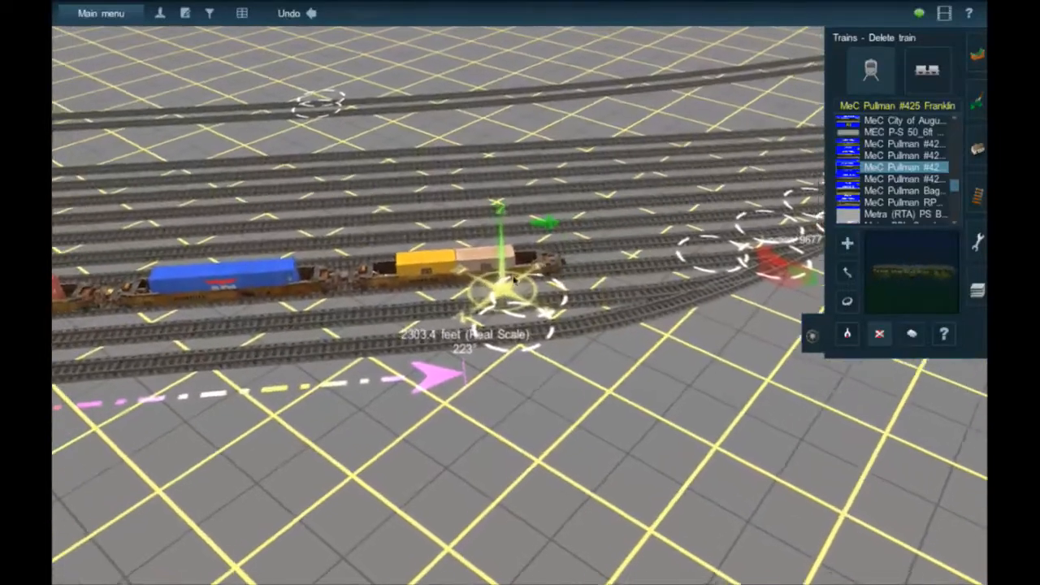
pyautogui.press('Left')
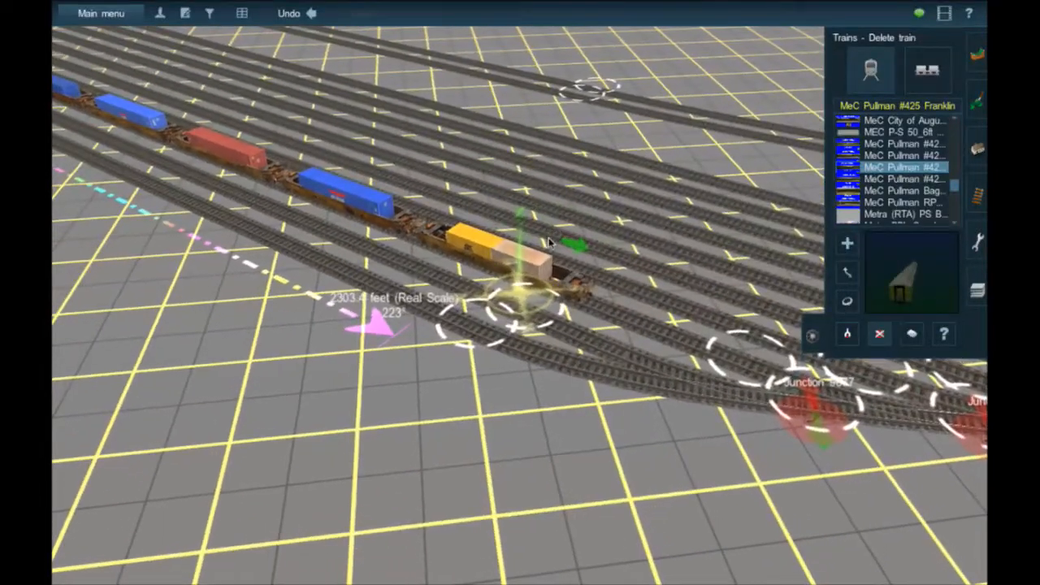
pyautogui.click(509, 261)
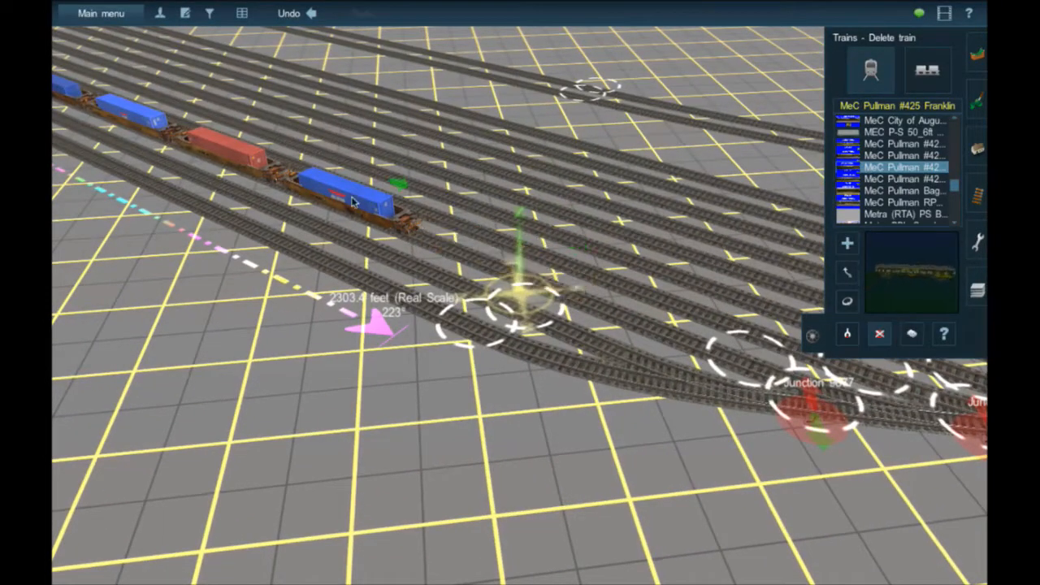
pyautogui.click(353, 201)
pyautogui.click(232, 153)
pyautogui.click(147, 119)
pyautogui.rightClick(166, 135)
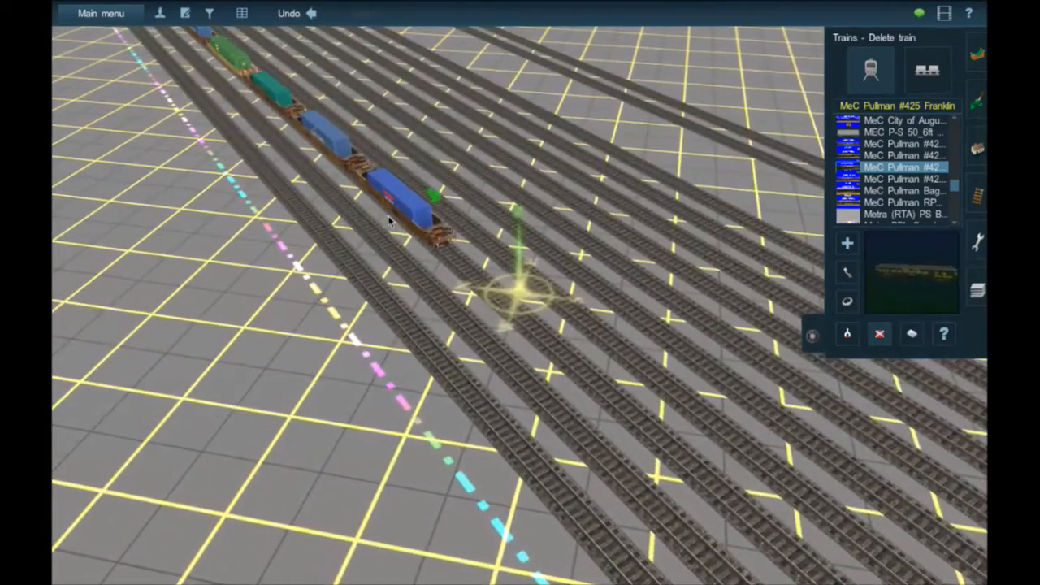
# Delete the two blue, the teal and the green container cars at the near end of the remaining container train
pyautogui.rightClick(282, 213)
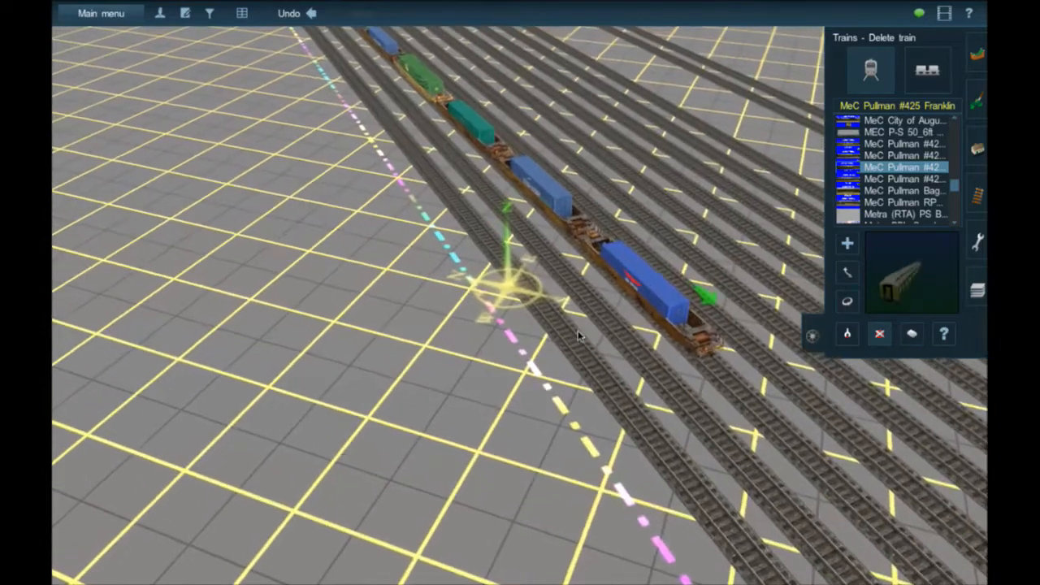
pyautogui.press('Left')
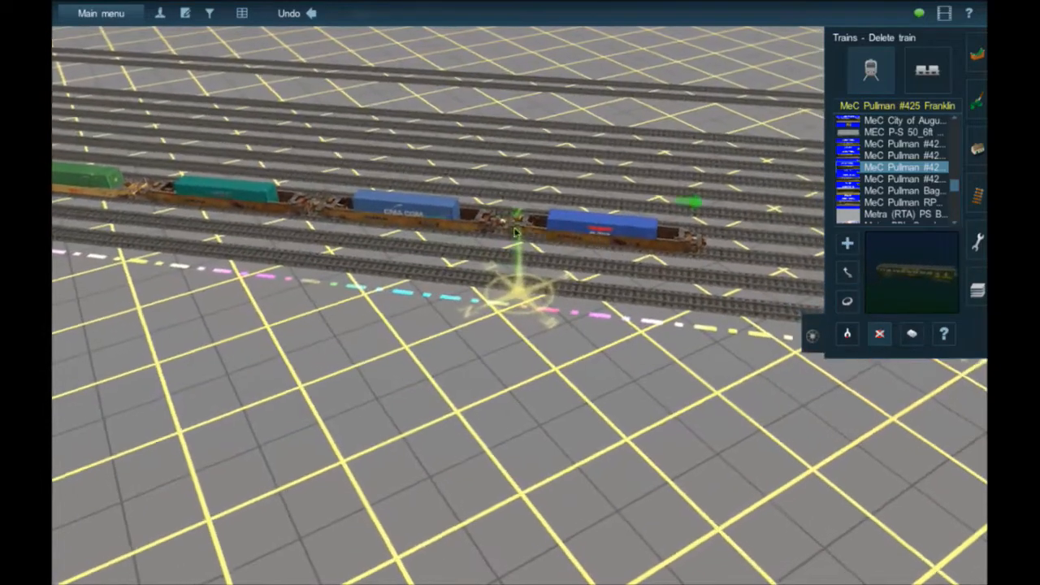
pyautogui.click(605, 232)
pyautogui.click(448, 225)
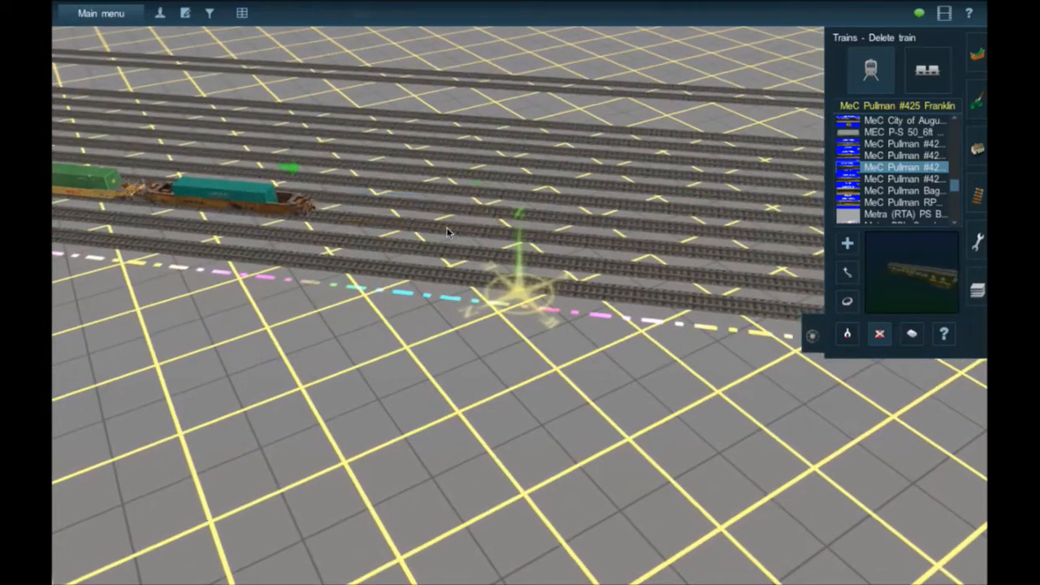
pyautogui.click(229, 209)
pyautogui.click(118, 189)
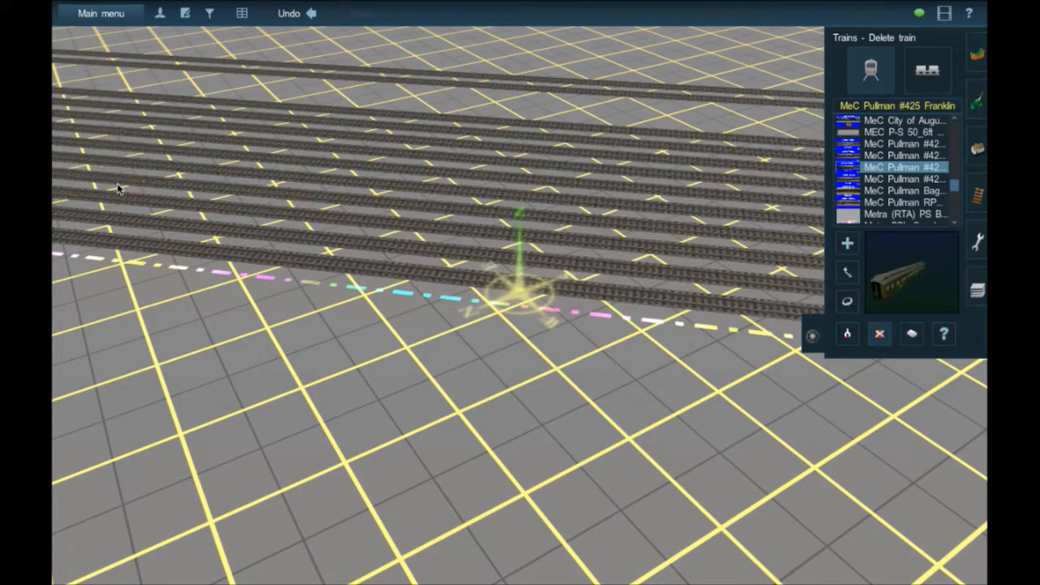
# Delete the single blue container car and the leftover car farther along the same yard track
pyautogui.rightClick(119, 190)
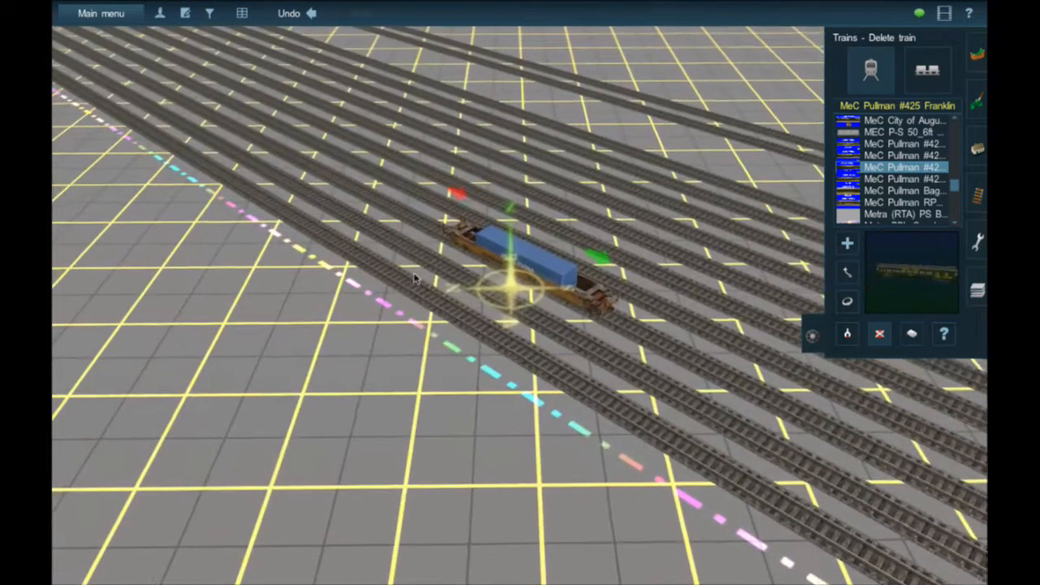
pyautogui.click(505, 264)
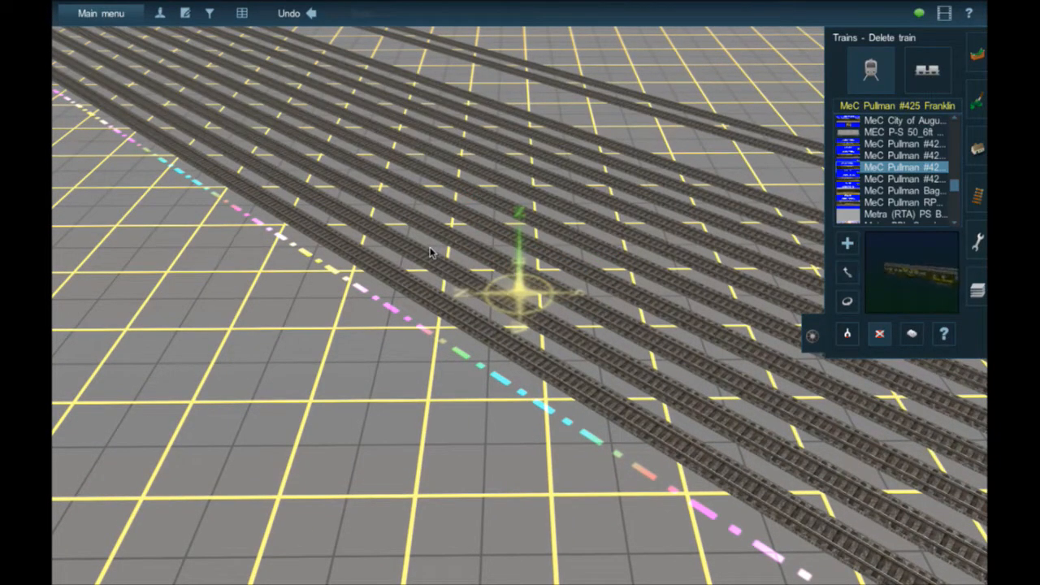
pyautogui.rightClick(392, 221)
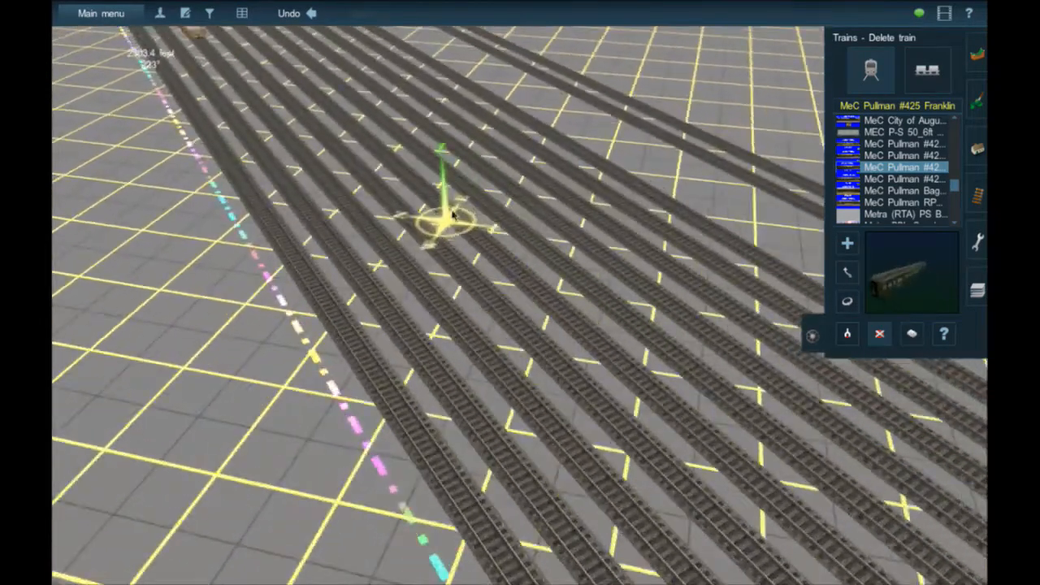
pyautogui.moveTo(452, 213); pyautogui.dragTo(430, 283, button='right')
pyautogui.press('Left')
pyautogui.click(630, 269)
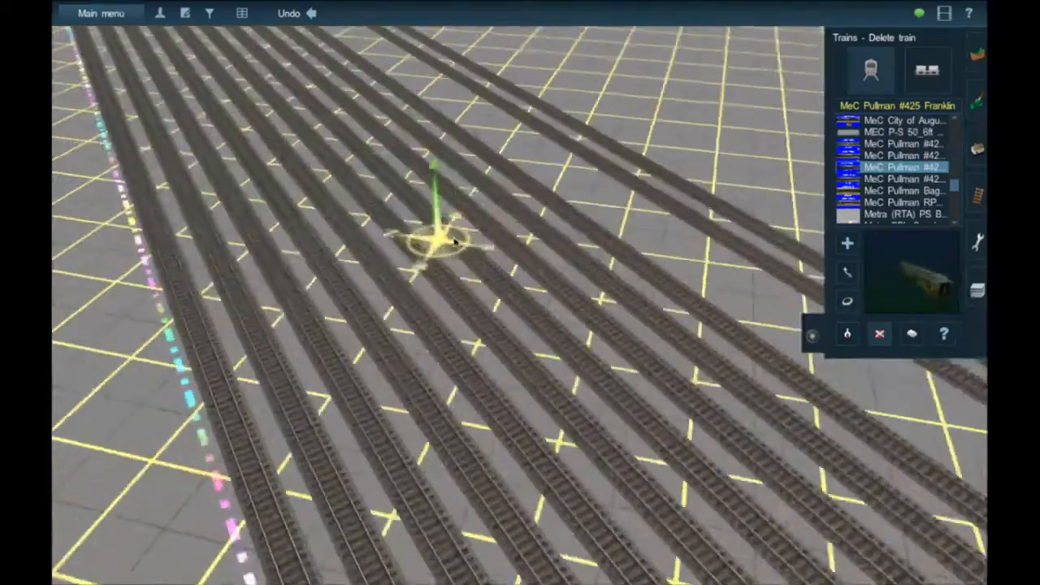
# Examine the emptied yard tracks, the junction ladder and the main lines around the station building
pyautogui.moveTo(455, 242)
pyautogui.mouseDown(button='right')
pyautogui.moveTo(474, 228)
pyautogui.moveTo(504, 237)
pyautogui.mouseUp(button='right')
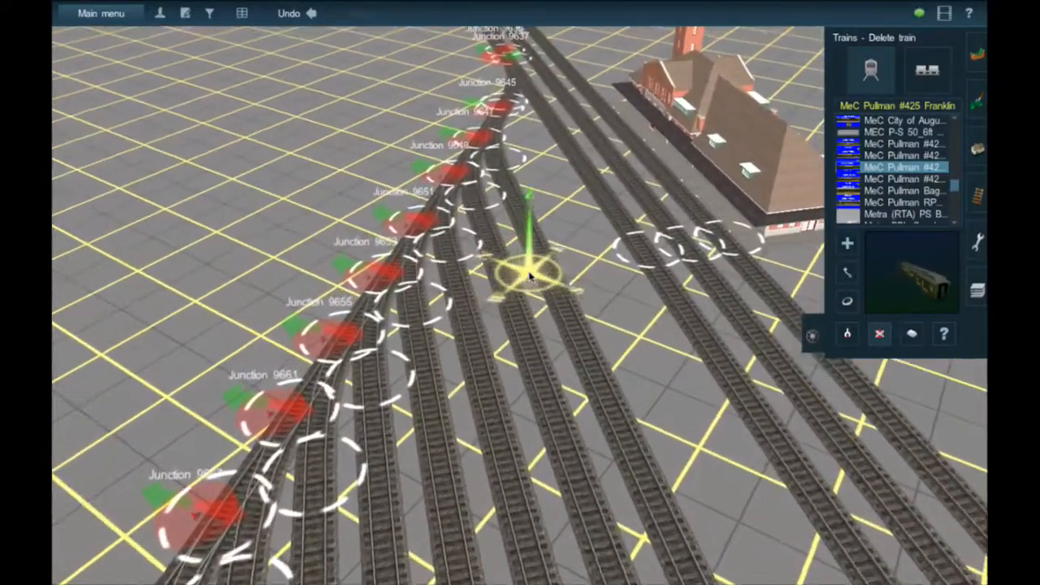
pyautogui.moveTo(530, 277); pyautogui.dragTo(528, 277, button='right')
pyautogui.rightClick(491, 308)
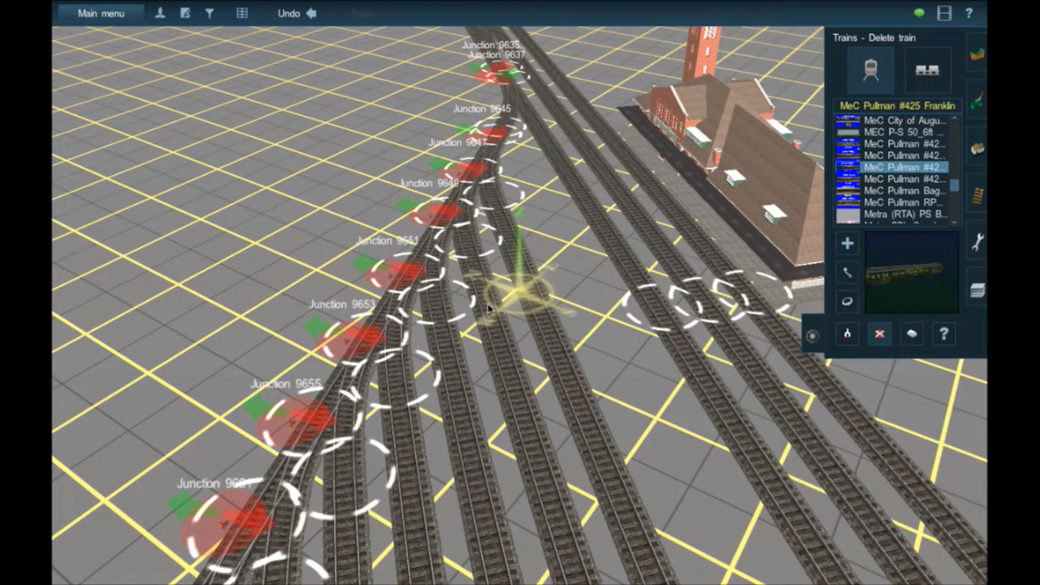
pyautogui.moveTo(501, 294); pyautogui.dragTo(532, 289, button='right')
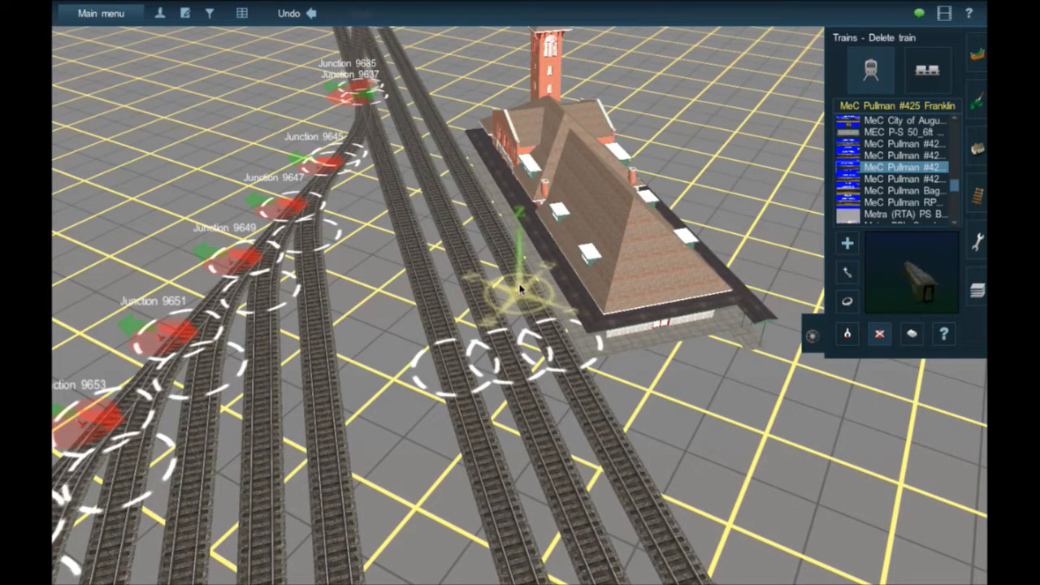
pyautogui.moveTo(520, 288); pyautogui.dragTo(569, 280, button='right')
pyautogui.click(569, 280)
pyautogui.rightClick(571, 282)
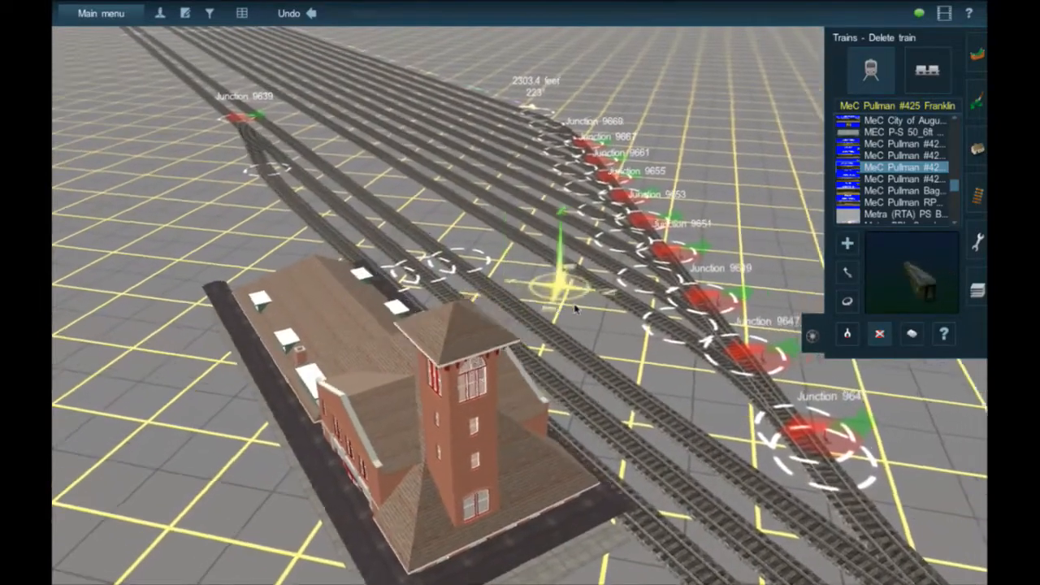
pyautogui.rightClick(580, 333)
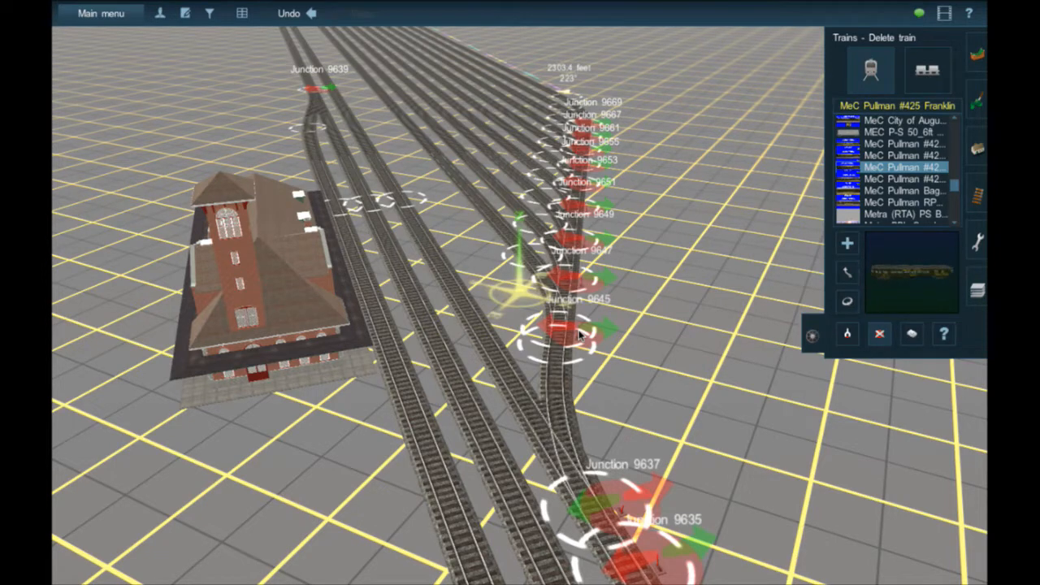
pyautogui.rightClick(452, 396)
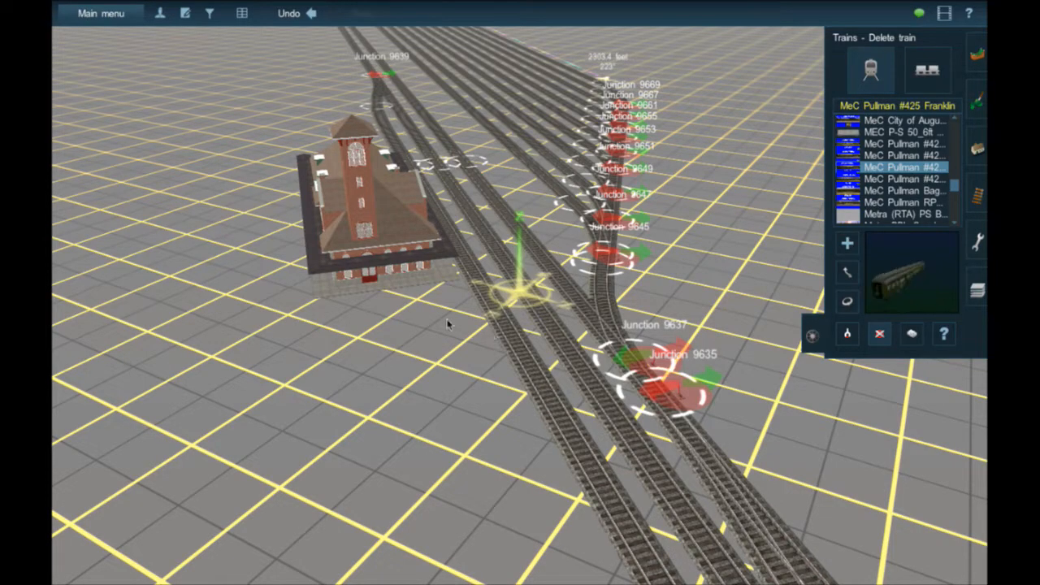
pyautogui.moveTo(448, 322)
pyautogui.mouseDown(button='right')
pyautogui.moveTo(491, 304)
pyautogui.moveTo(566, 321)
pyautogui.mouseUp(button='right')
pyautogui.rightClick(566, 334)
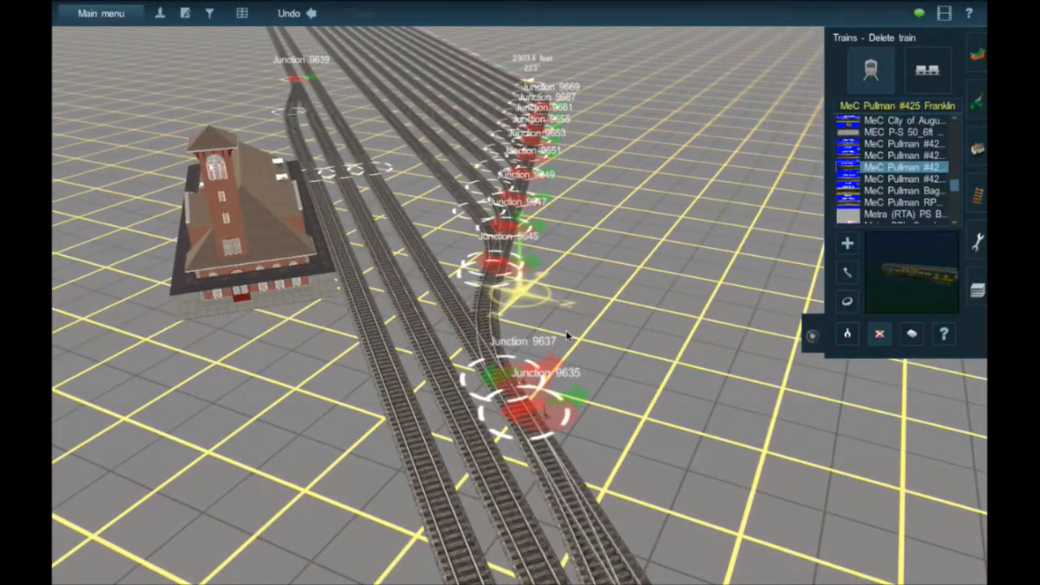
pyautogui.rightClick(476, 272)
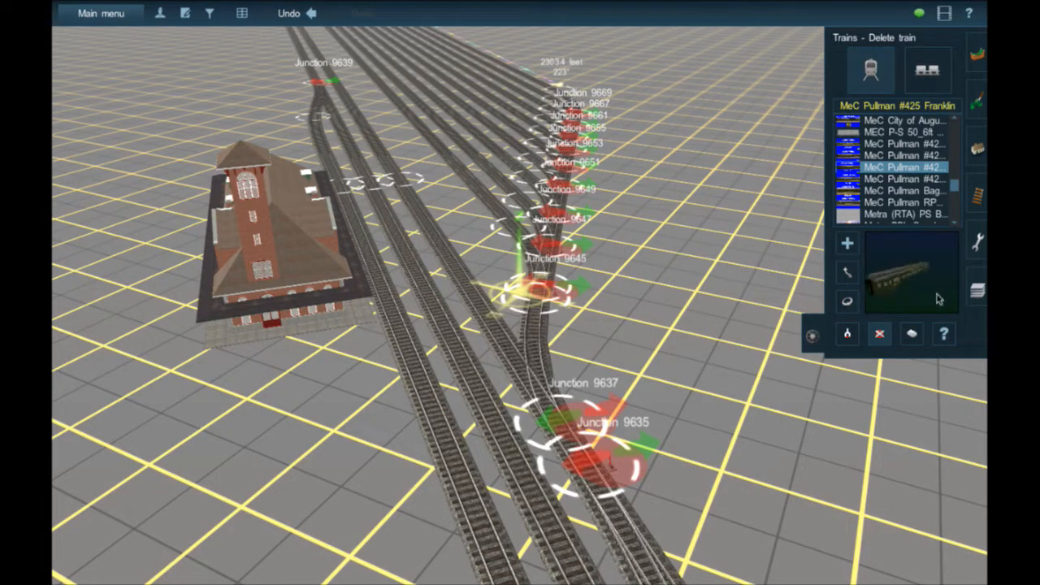
# Delete the parallel yard tracks that lead off the junction ladder near the station
pyautogui.click(973, 197)
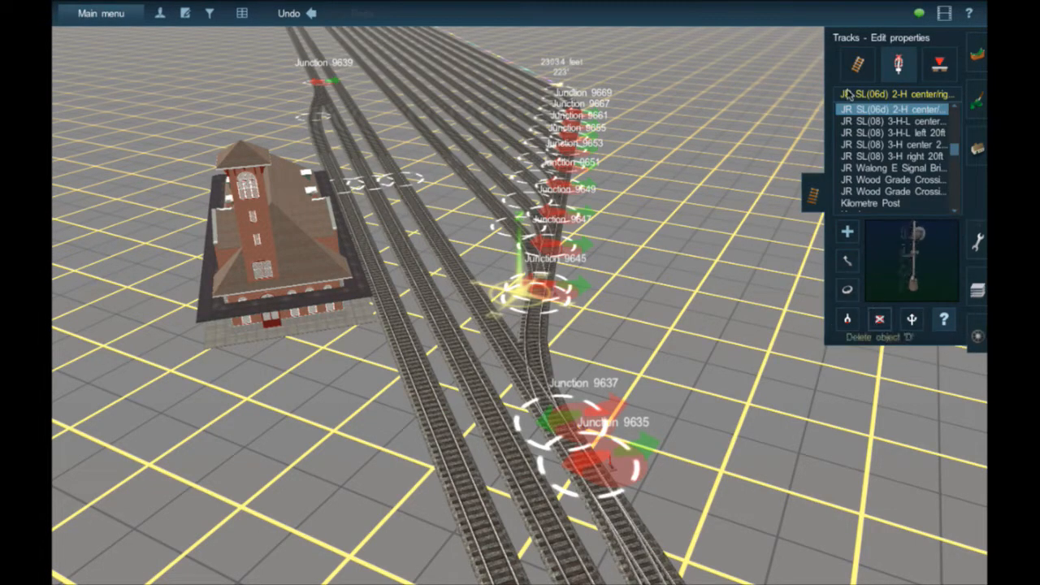
pyautogui.click(845, 68)
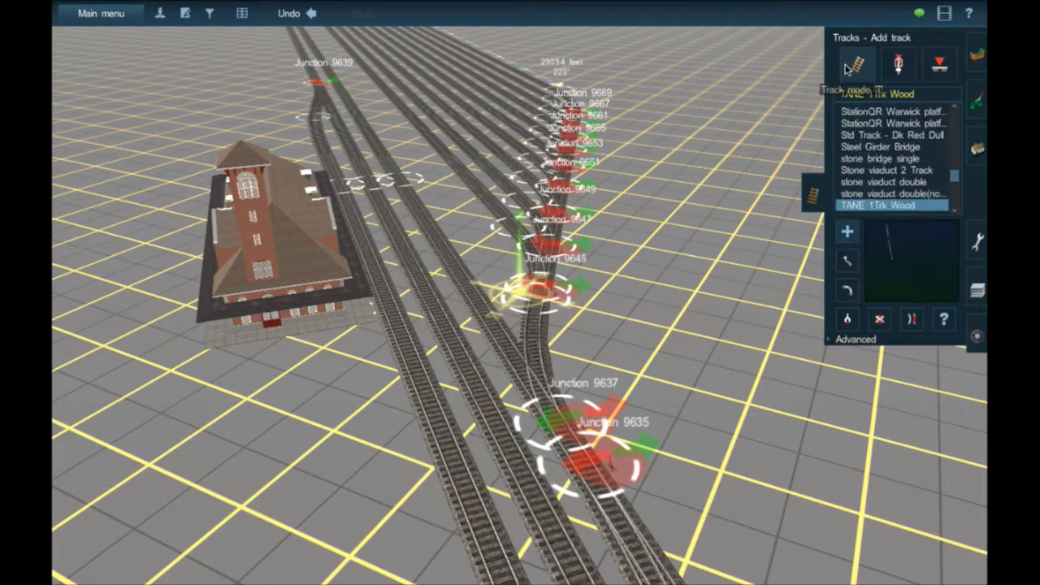
pyautogui.click(879, 321)
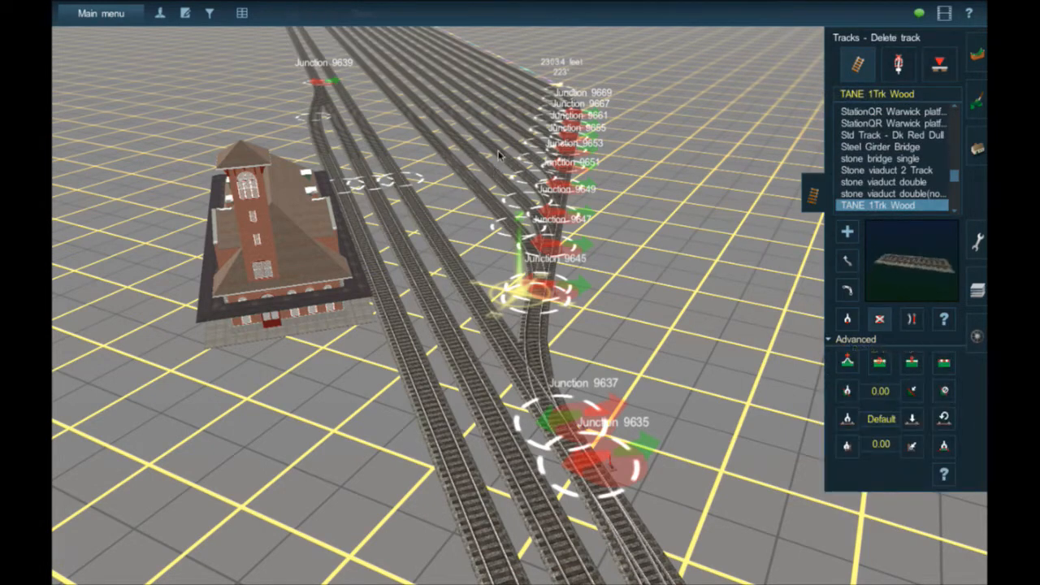
pyautogui.click(507, 120)
pyautogui.click(518, 104)
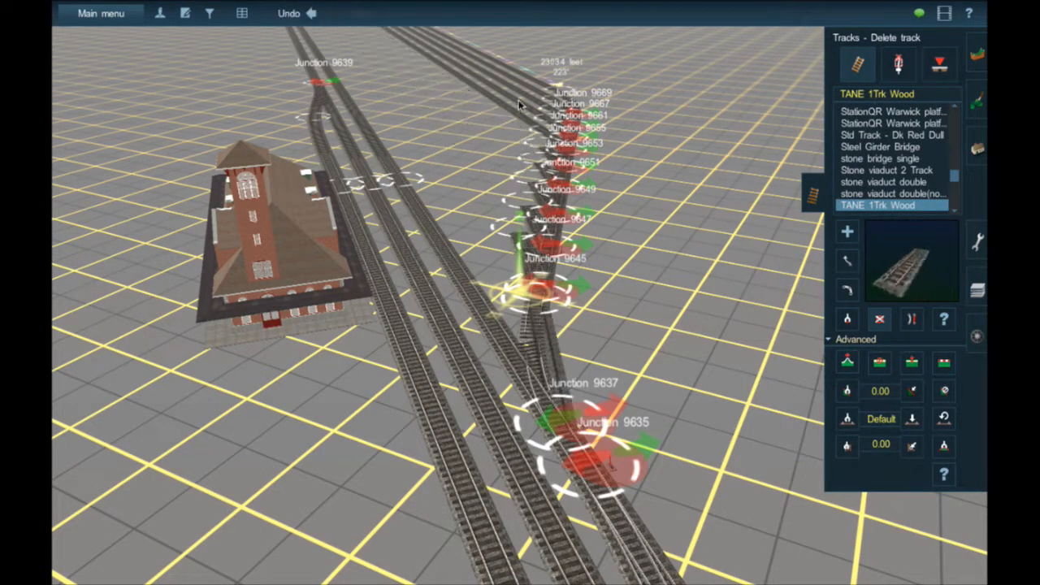
pyautogui.click(523, 93)
pyautogui.click(528, 84)
pyautogui.click(543, 80)
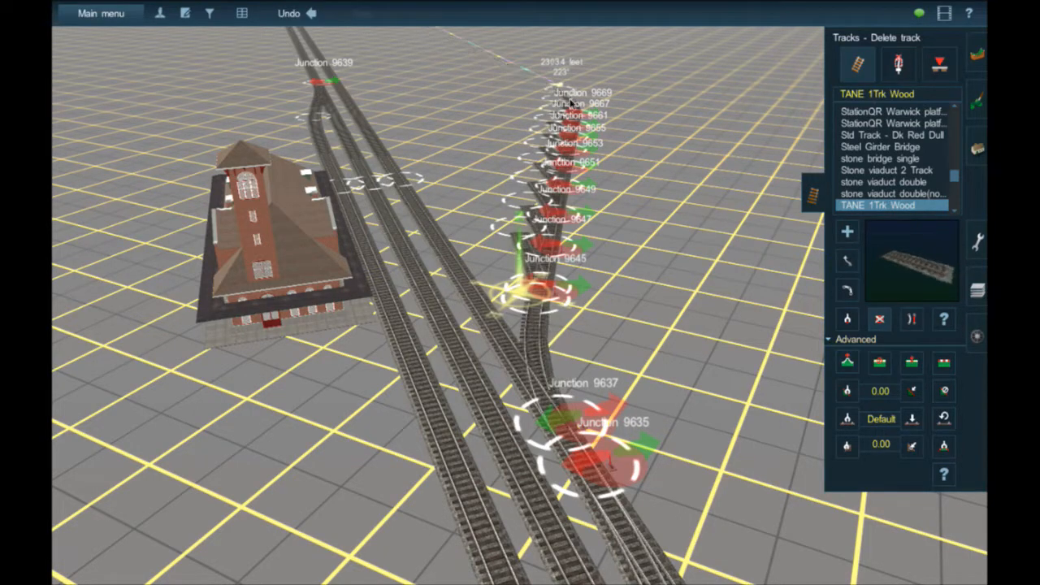
# Delete the station-end junction ladder, from Junction 9669 down to the connecting track at Junction 9637
pyautogui.click(576, 115)
pyautogui.click(570, 126)
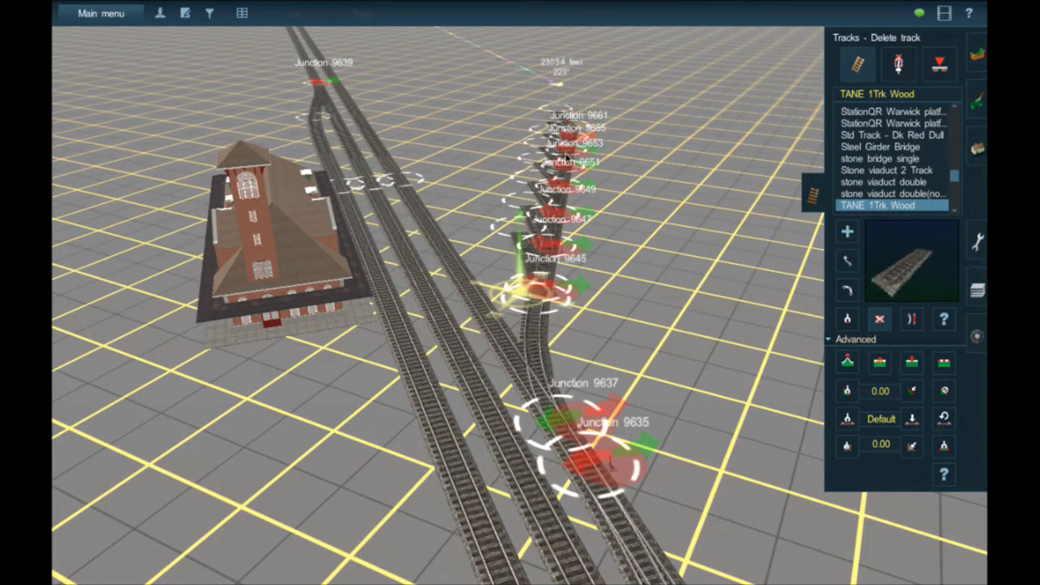
pyautogui.click(560, 179)
pyautogui.click(556, 190)
pyautogui.click(548, 221)
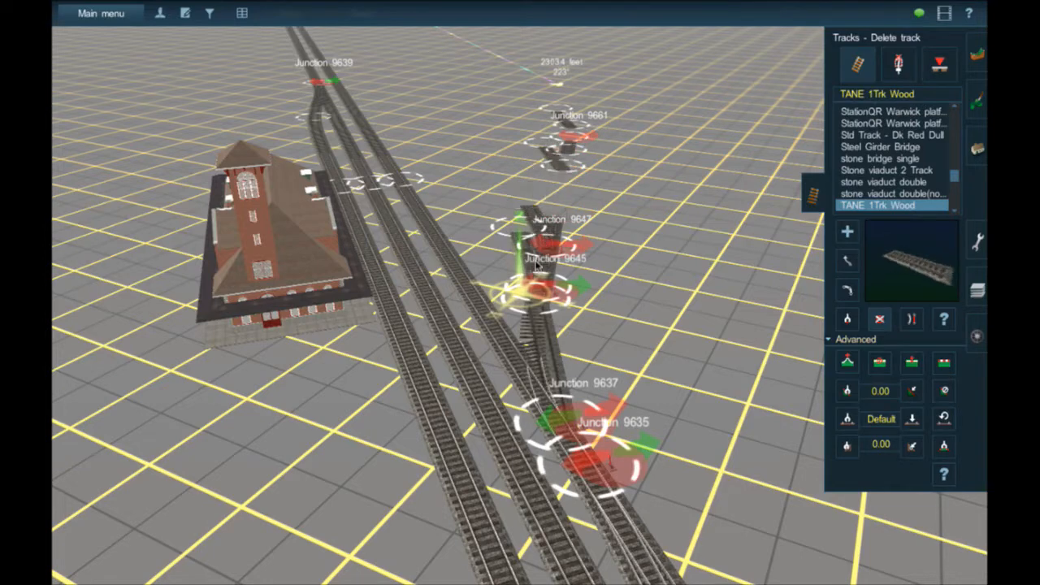
pyautogui.click(538, 246)
pyautogui.click(537, 244)
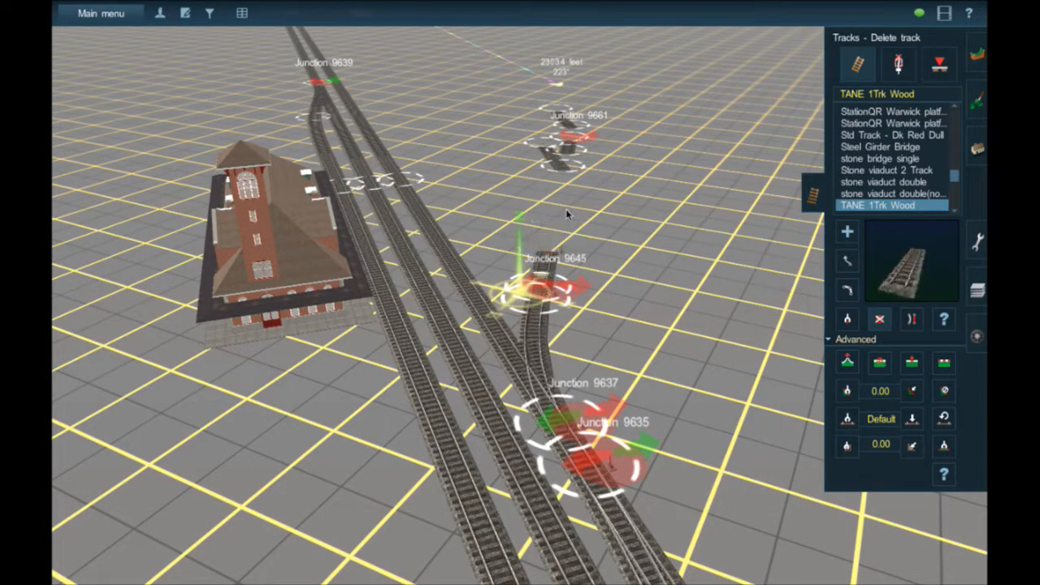
pyautogui.click(562, 156)
pyautogui.click(531, 340)
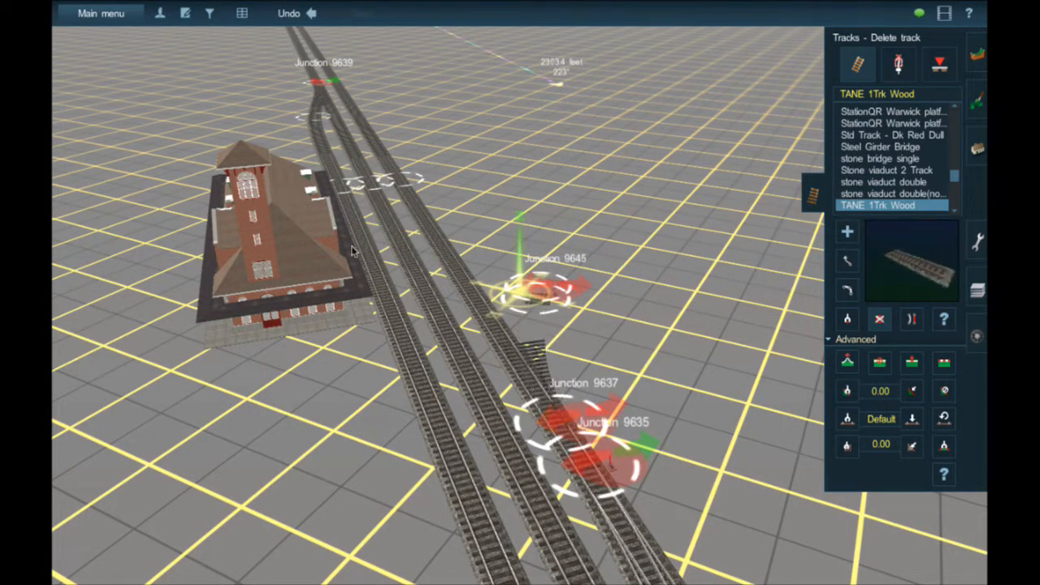
# Delete the next sections of the parallel yard tracks beside the double-track main line
pyautogui.rightClick(360, 95)
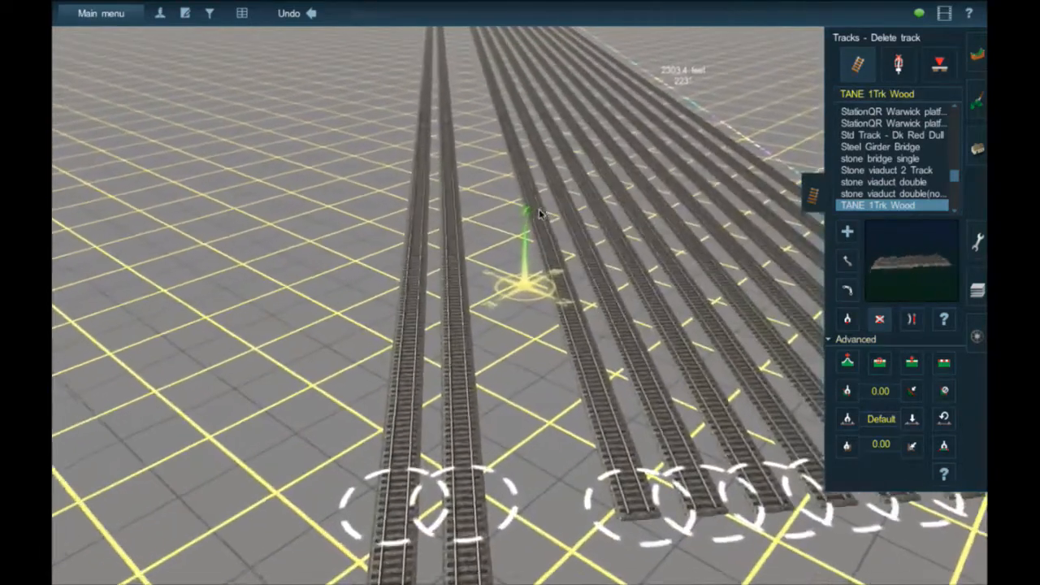
pyautogui.click(540, 212)
pyautogui.click(567, 209)
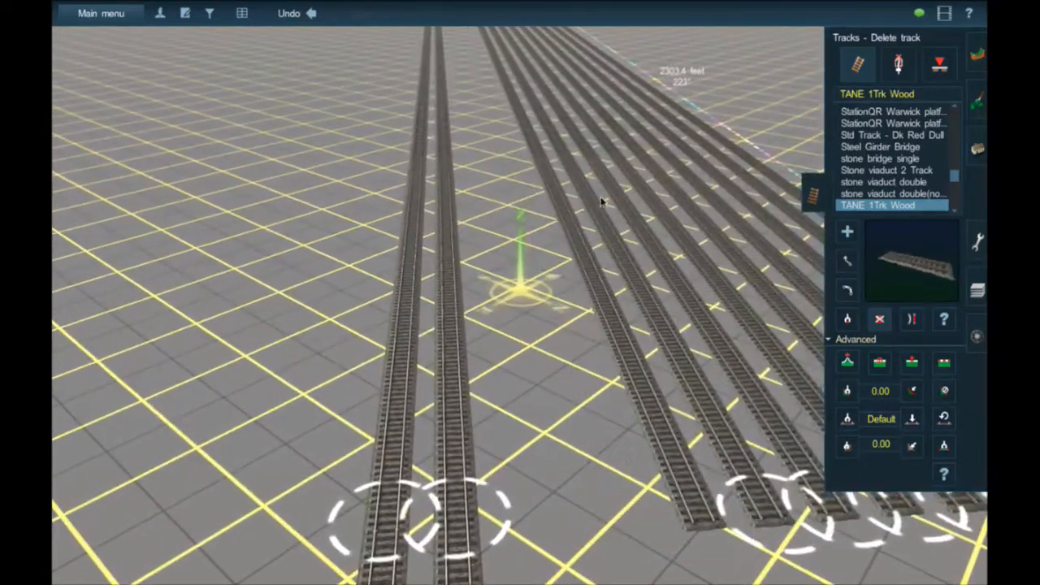
pyautogui.click(601, 202)
pyautogui.click(624, 201)
pyautogui.click(656, 201)
pyautogui.click(682, 199)
pyautogui.click(714, 200)
pyautogui.click(739, 197)
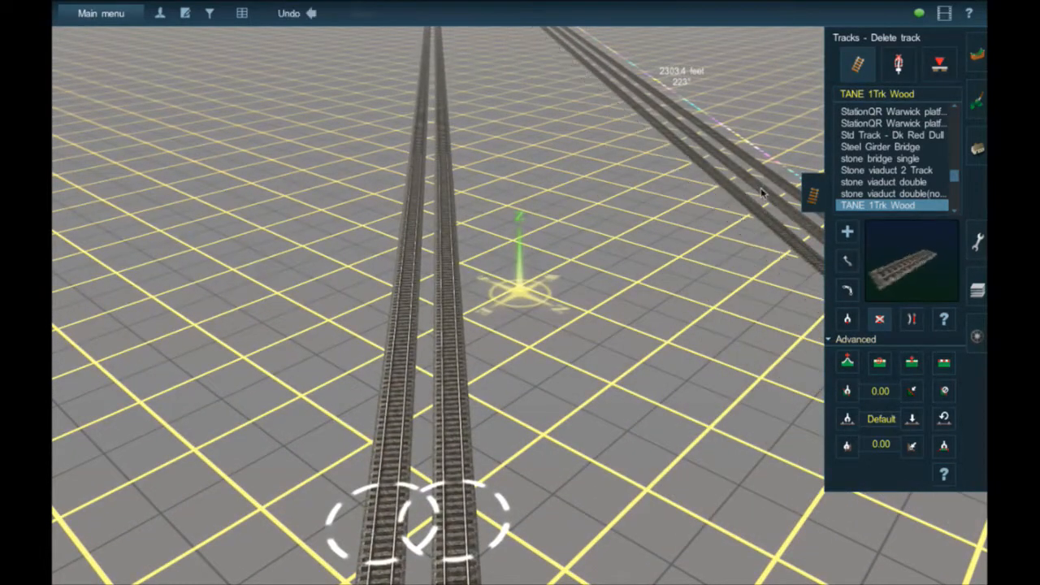
pyautogui.click(763, 190)
# Delete the track pieces around Junctions 9677, 9751 and 9747 at the yard's far-end ladder
pyautogui.moveTo(566, 107); pyautogui.dragTo(438, 99, button='right')
pyautogui.rightClick(546, 344)
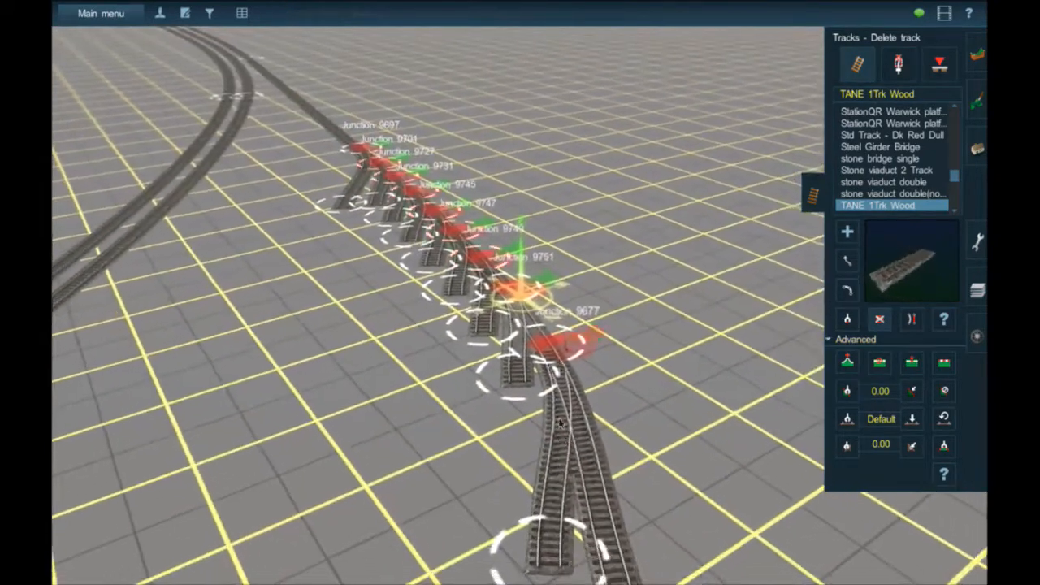
pyautogui.click(591, 398)
pyautogui.click(559, 408)
pyautogui.click(521, 345)
pyautogui.click(495, 286)
pyautogui.click(490, 278)
pyautogui.click(466, 252)
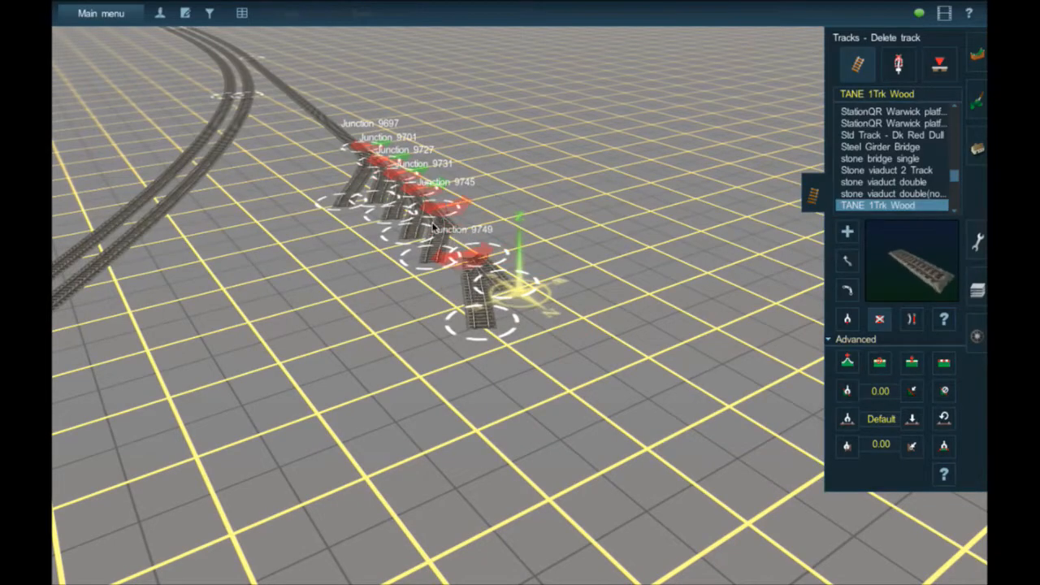
# Delete the rest of the far-end ladder, including the Junction 9749 stub and the lead track at Junction 9697
pyautogui.click(447, 227)
pyautogui.click(432, 216)
pyautogui.click(406, 198)
pyautogui.click(377, 176)
pyautogui.click(369, 168)
pyautogui.click(386, 171)
pyautogui.click(412, 194)
pyautogui.click(498, 268)
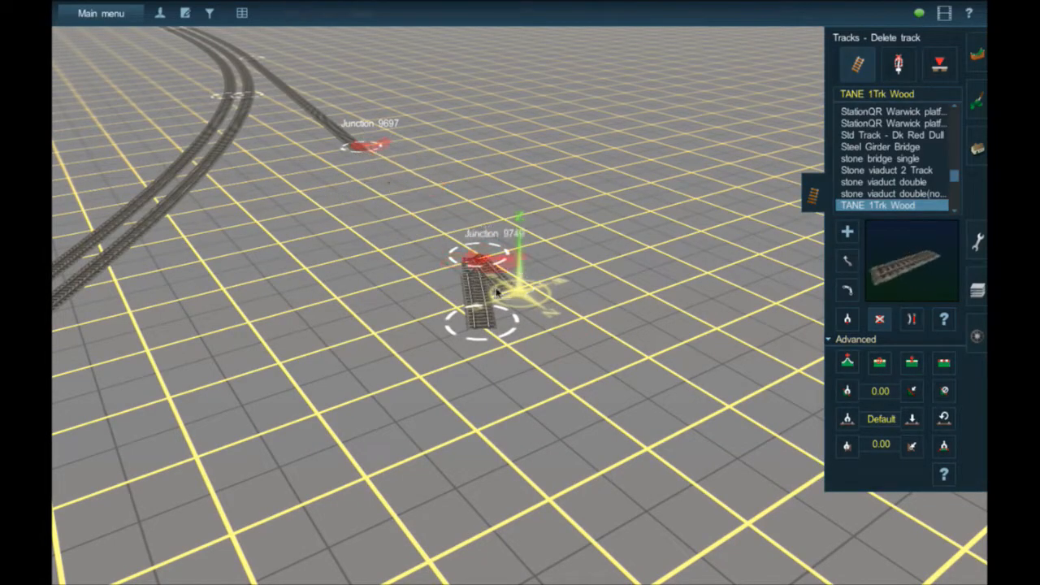
pyautogui.click(489, 290)
pyautogui.click(479, 283)
pyautogui.click(318, 120)
# Delete the leftover yard lead that branches off the double-track main line at Junction 9675
pyautogui.rightClick(249, 57)
pyautogui.press('Left')
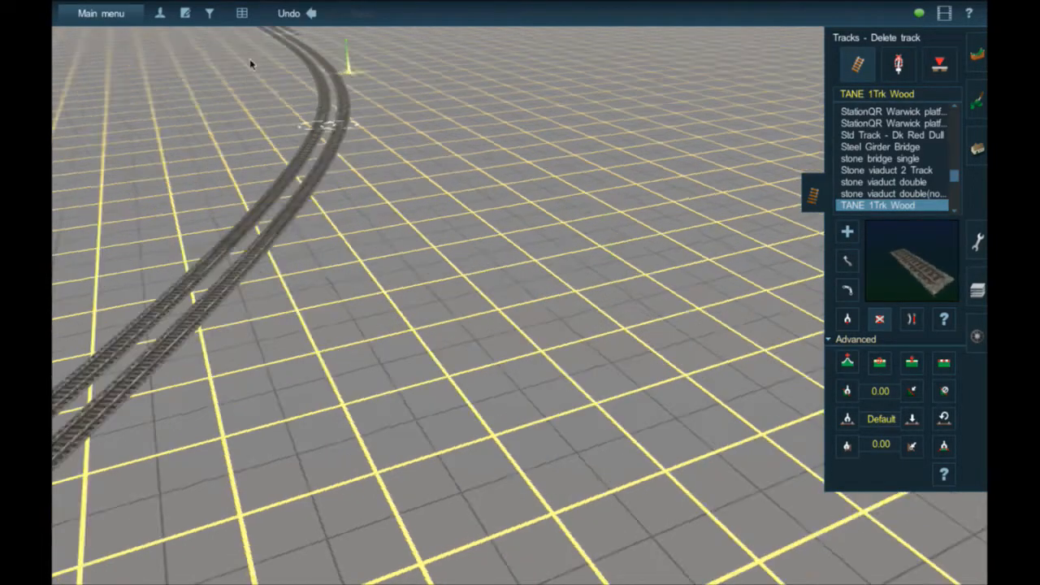
pyautogui.rightClick(704, 248)
pyautogui.press('Right')
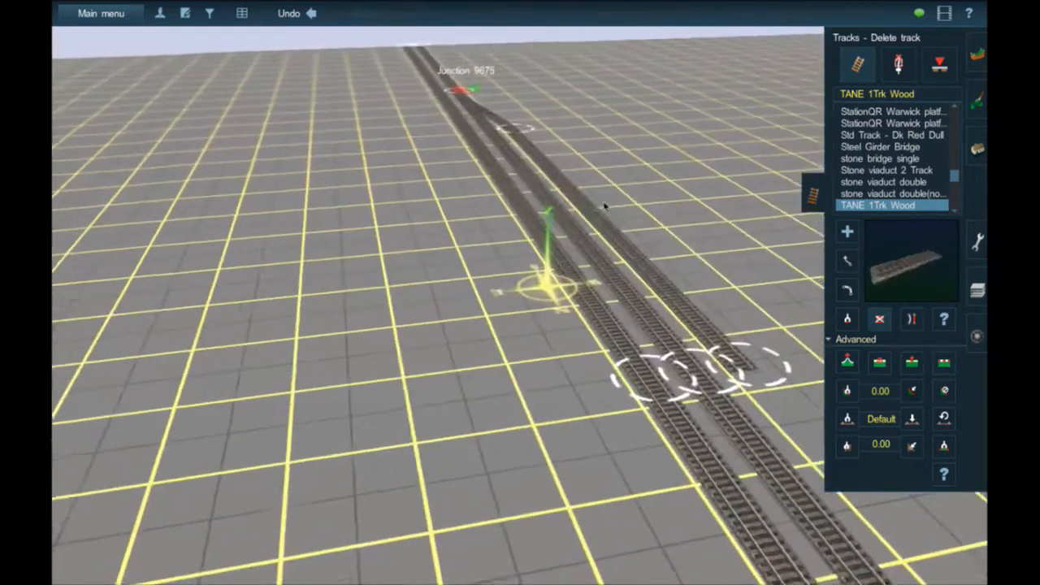
pyautogui.click(606, 204)
pyautogui.click(471, 121)
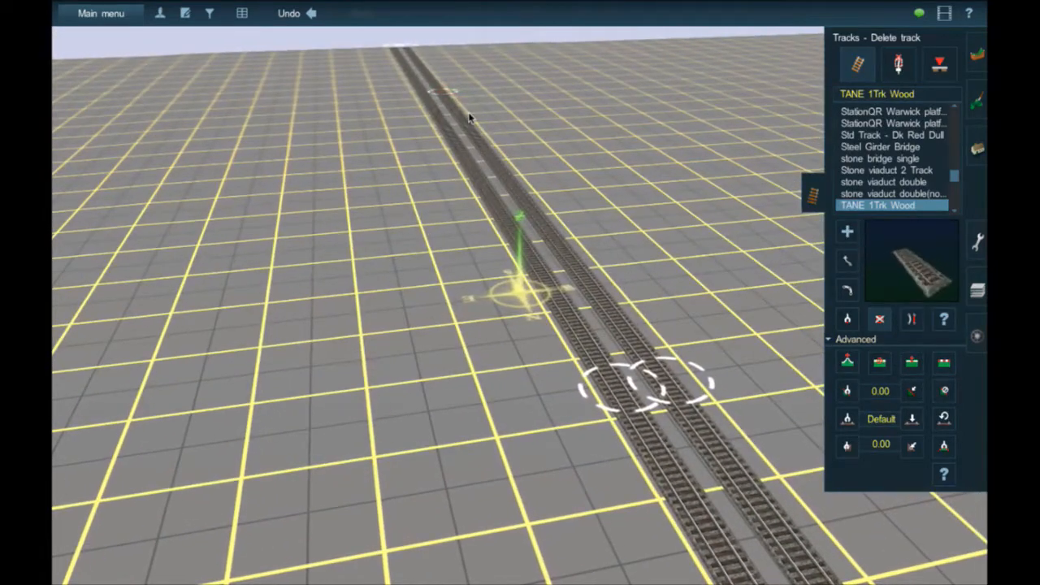
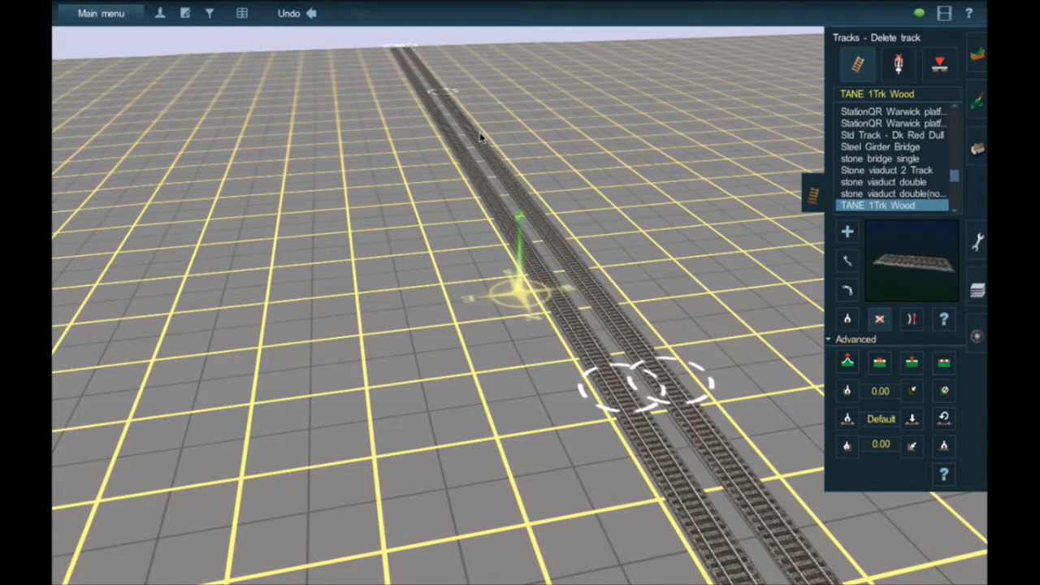
# Delete the Junction 9637 switch lever from the track beside the station
pyautogui.moveTo(480, 136); pyautogui.dragTo(578, 258, button='right')
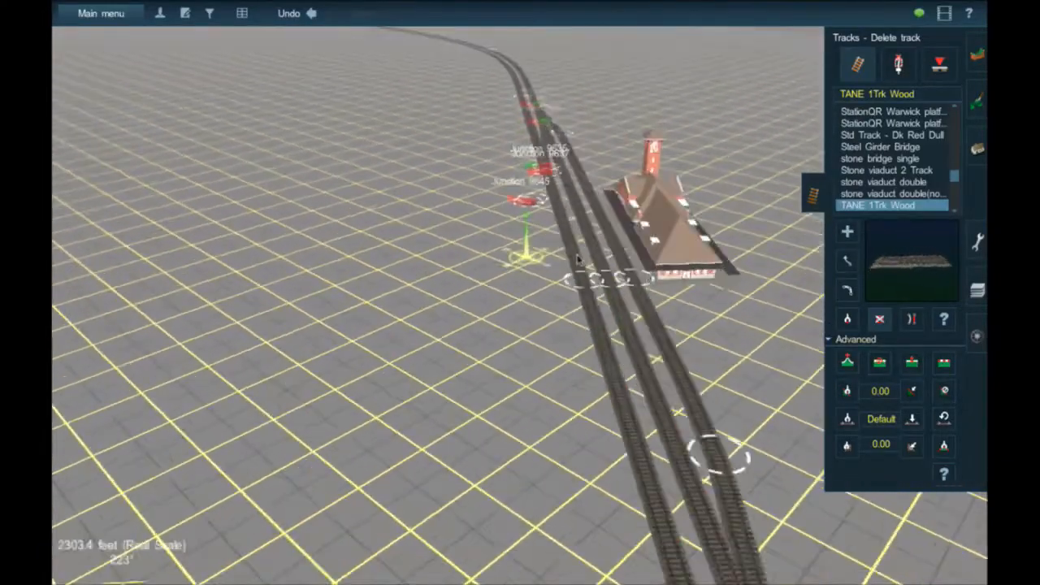
pyautogui.click(529, 228)
pyautogui.rightClick(540, 203)
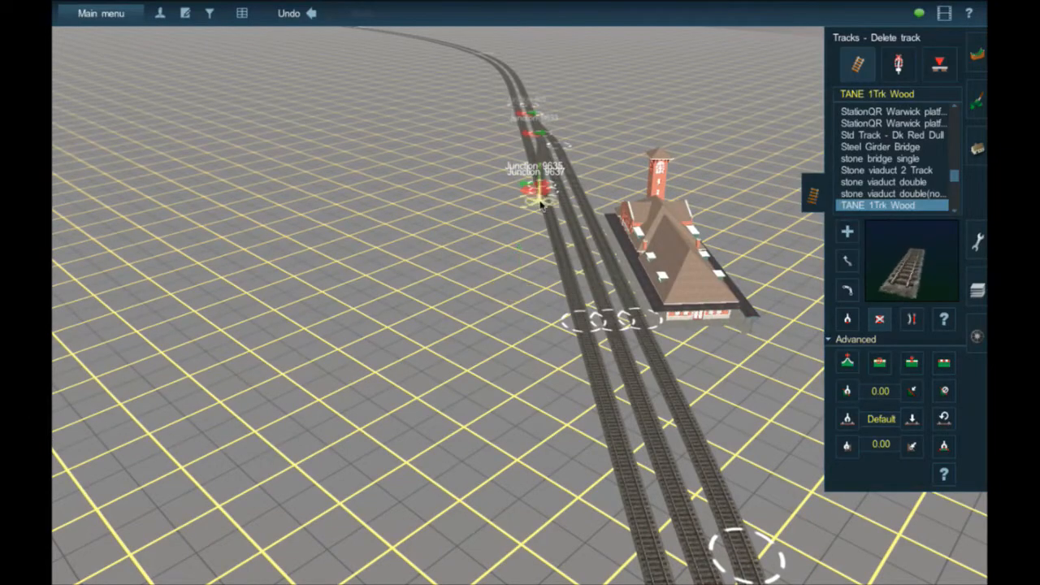
pyautogui.moveTo(540, 203); pyautogui.dragTo(519, 267, button='right')
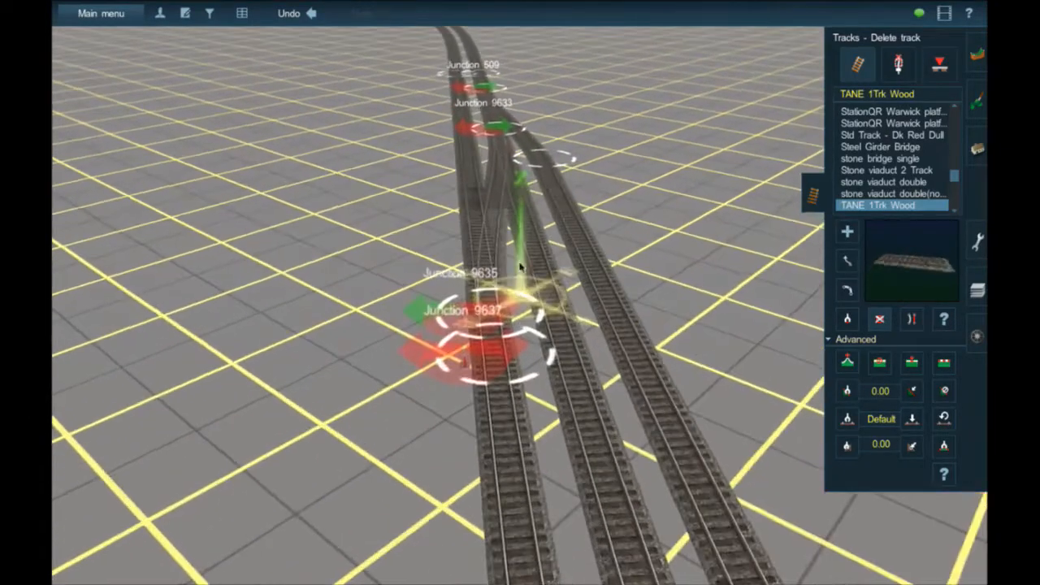
pyautogui.click(898, 64)
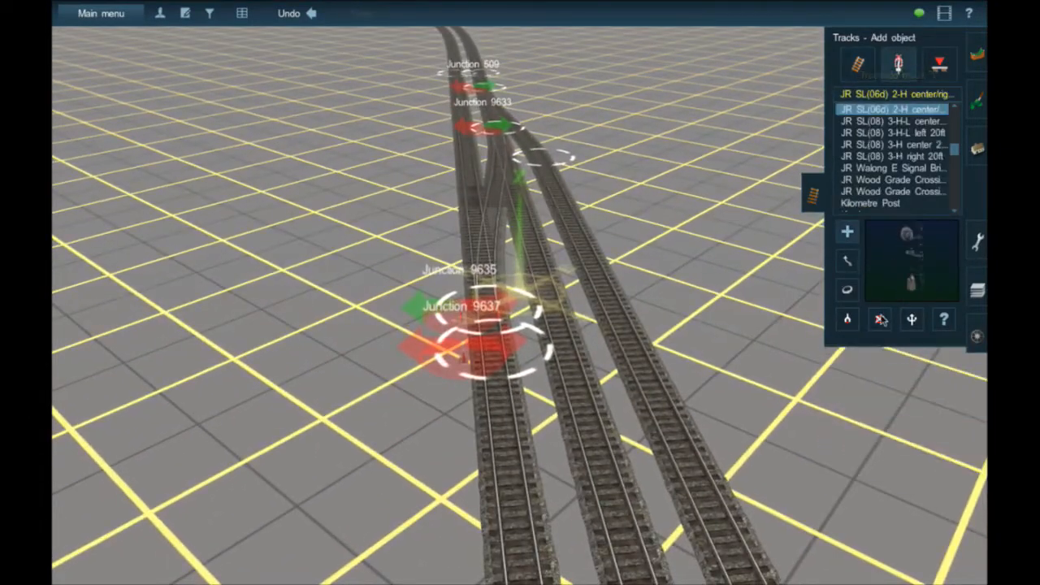
pyautogui.click(879, 319)
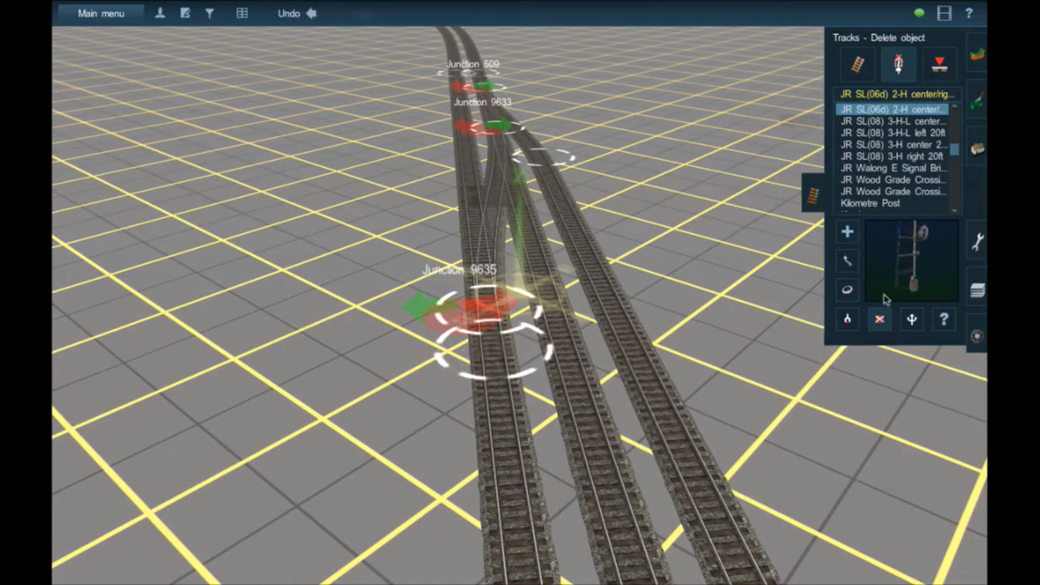
pyautogui.click(858, 65)
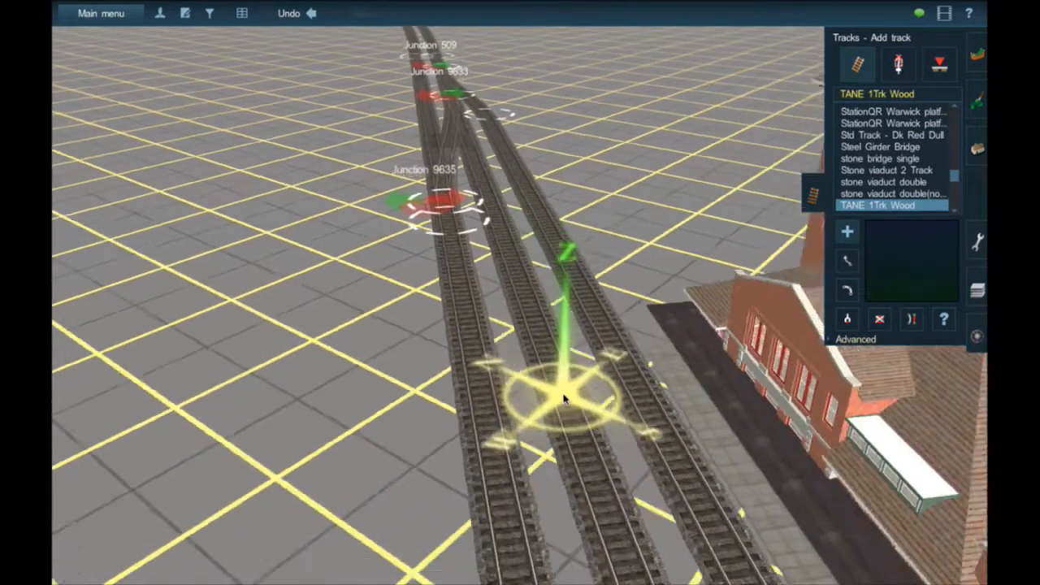
# Move the brick station building away from the main tracks
pyautogui.rightClick(563, 396)
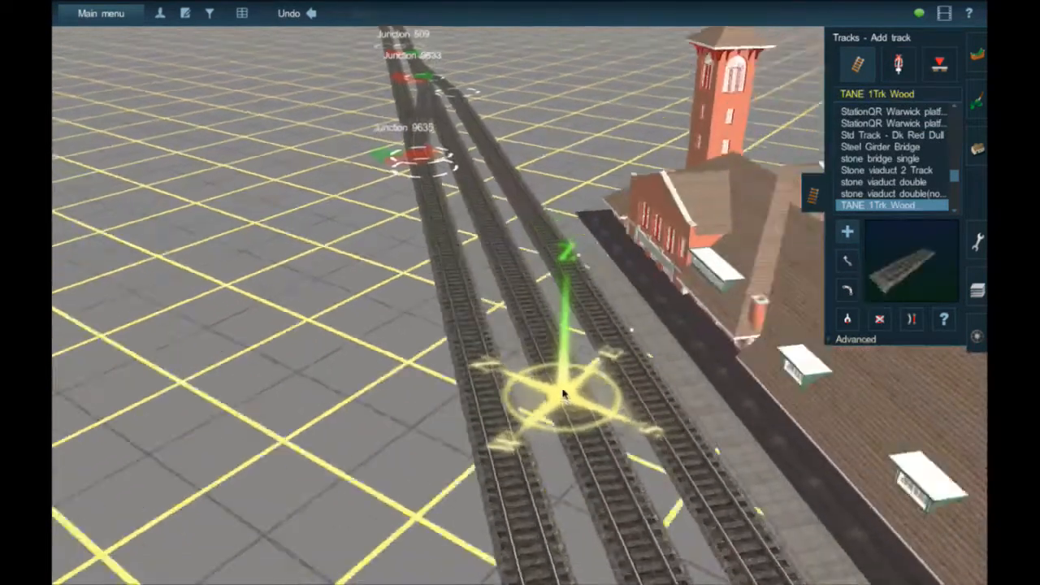
pyautogui.rightClick(559, 383)
pyautogui.scroll(-2, 557, 381)
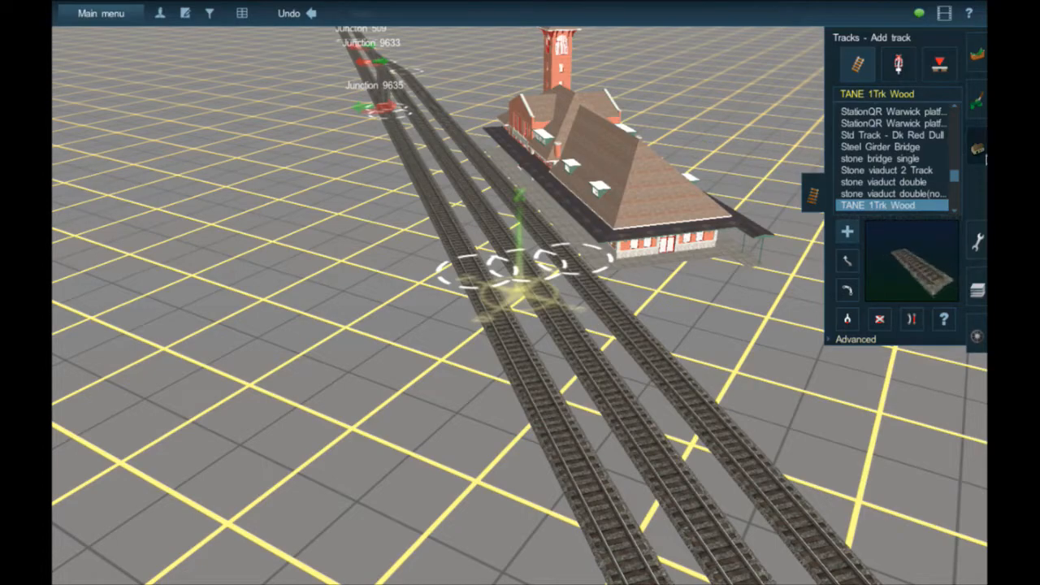
pyautogui.click(977, 150)
pyautogui.click(846, 272)
pyautogui.moveTo(589, 170); pyautogui.dragTo(637, 256)
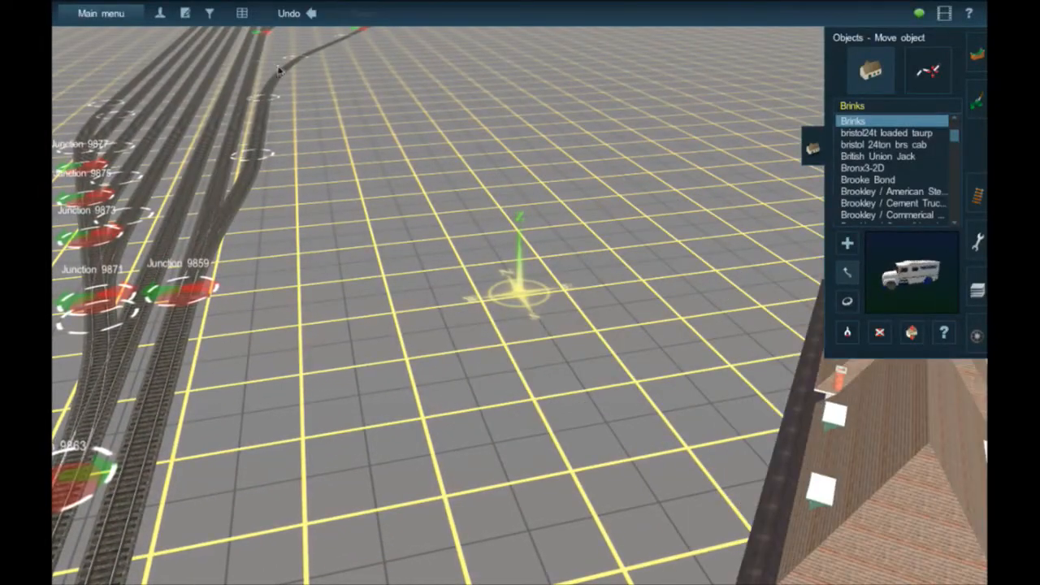
# Delete the tracks leading to the large shop and the fuelling facility, around Junctions 9693 and 9743
pyautogui.moveTo(279, 72); pyautogui.dragTo(398, 89, button='right')
pyautogui.moveTo(778, 320); pyautogui.dragTo(691, 306, button='right')
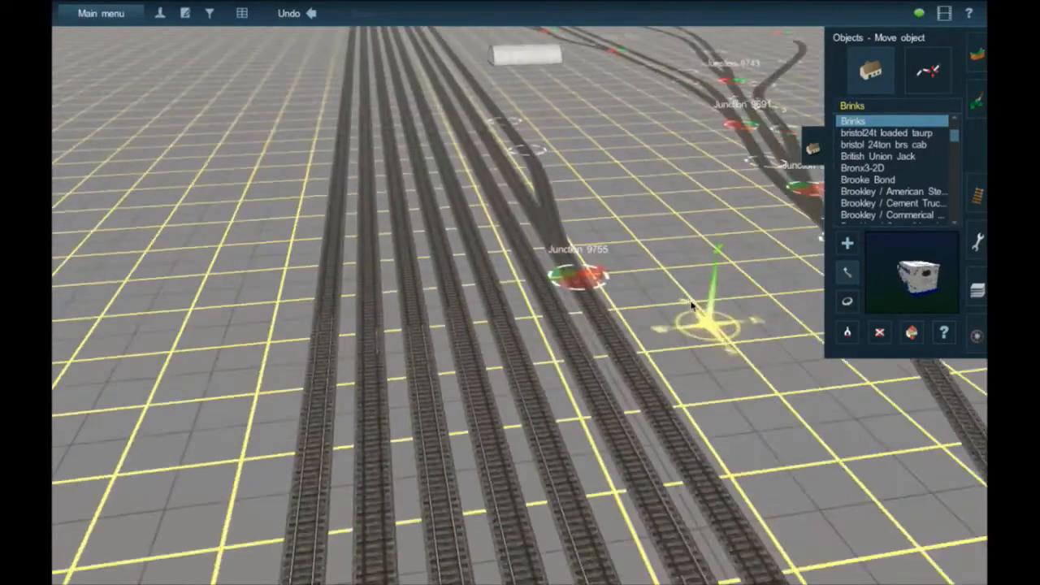
pyautogui.scroll(-4, 634, 256)
pyautogui.rightClick(517, 106)
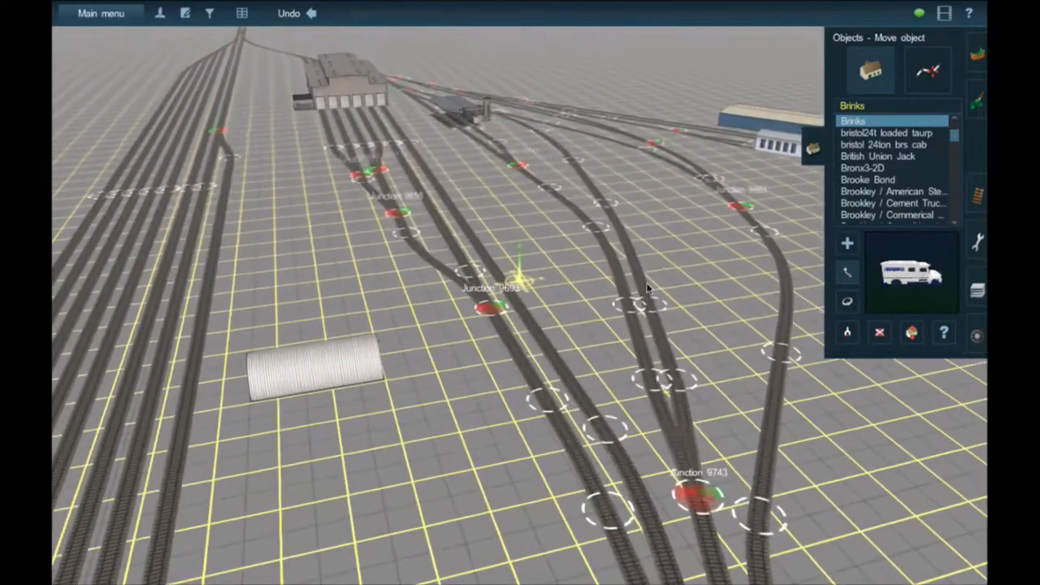
pyautogui.scroll(-1, 647, 289)
pyautogui.click(978, 198)
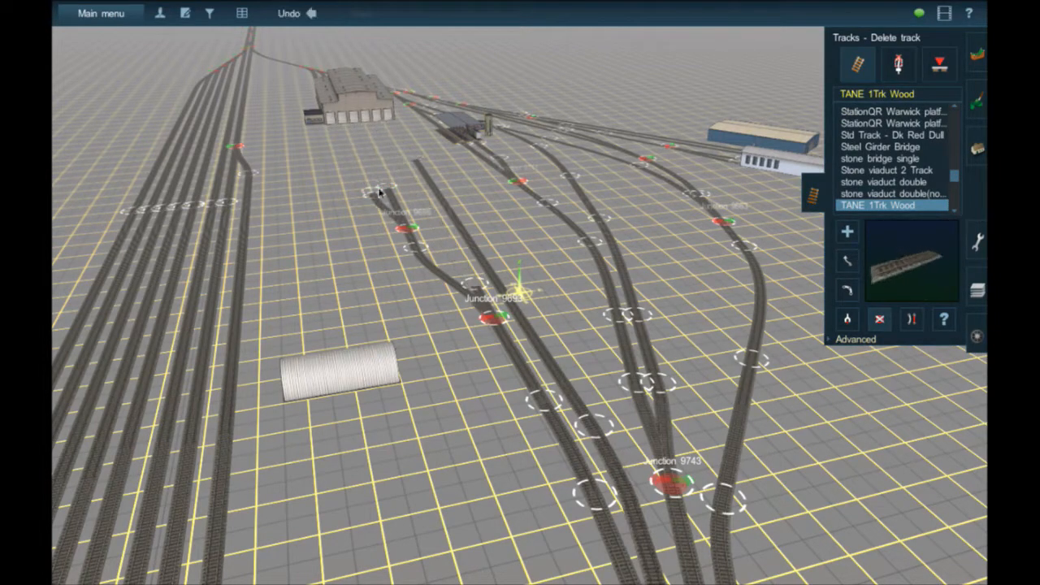
pyautogui.hotkey('ctrl', 'z')
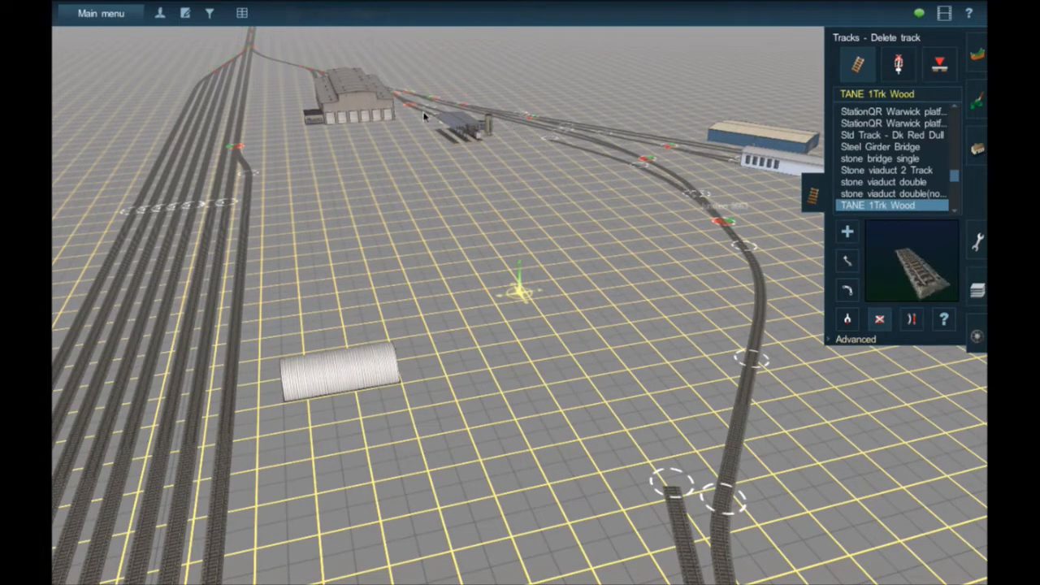
# Delete the remaining tracks running from the shop towards the two warehouse sheds, along with their connecting lead
pyautogui.click(560, 132)
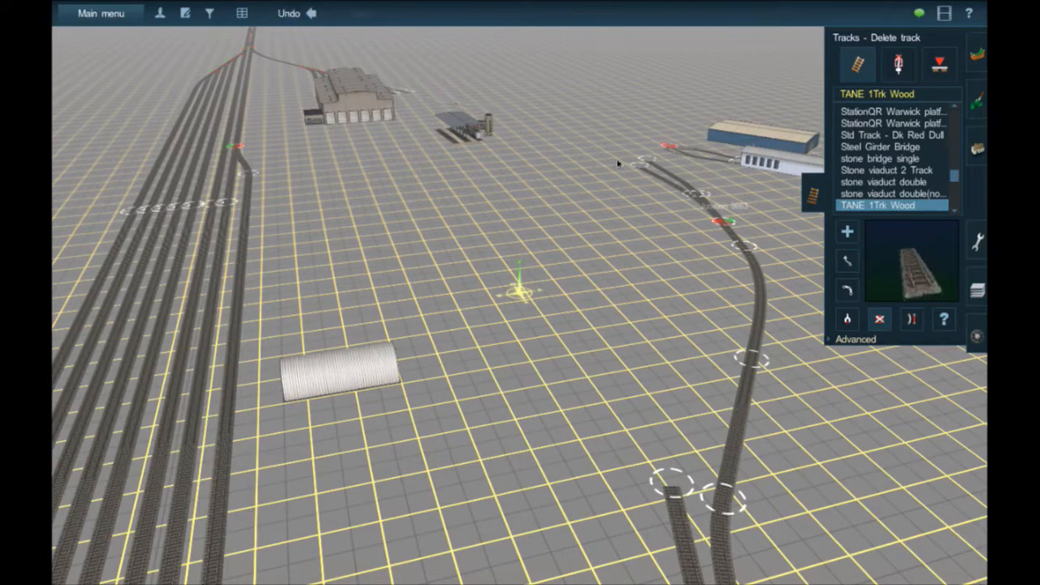
pyautogui.click(738, 242)
pyautogui.press('Left')
pyautogui.rightClick(213, 228)
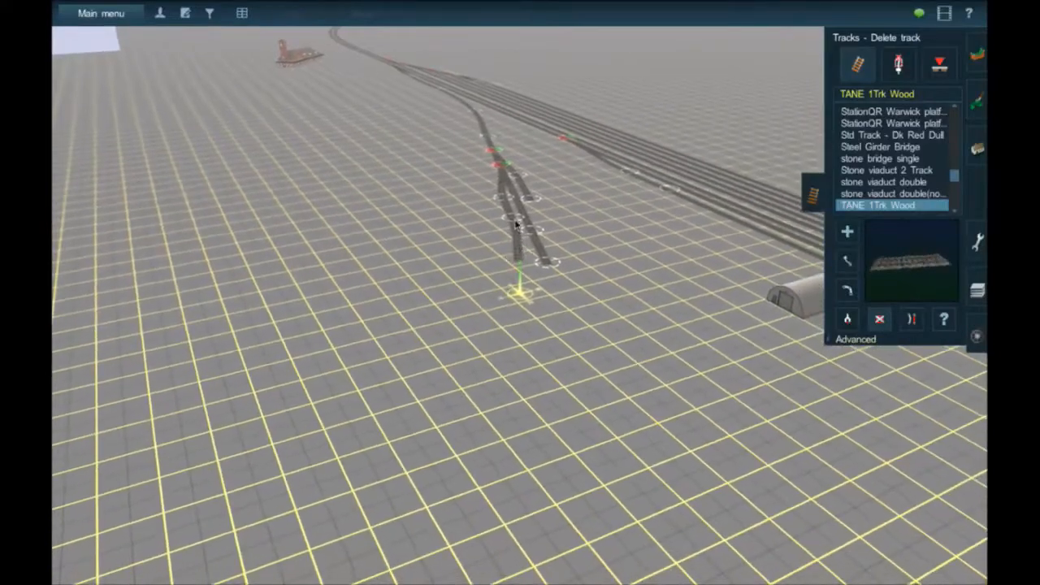
pyautogui.click(464, 105)
pyautogui.rightClick(615, 234)
pyautogui.press('Left')
pyautogui.rightClick(822, 494)
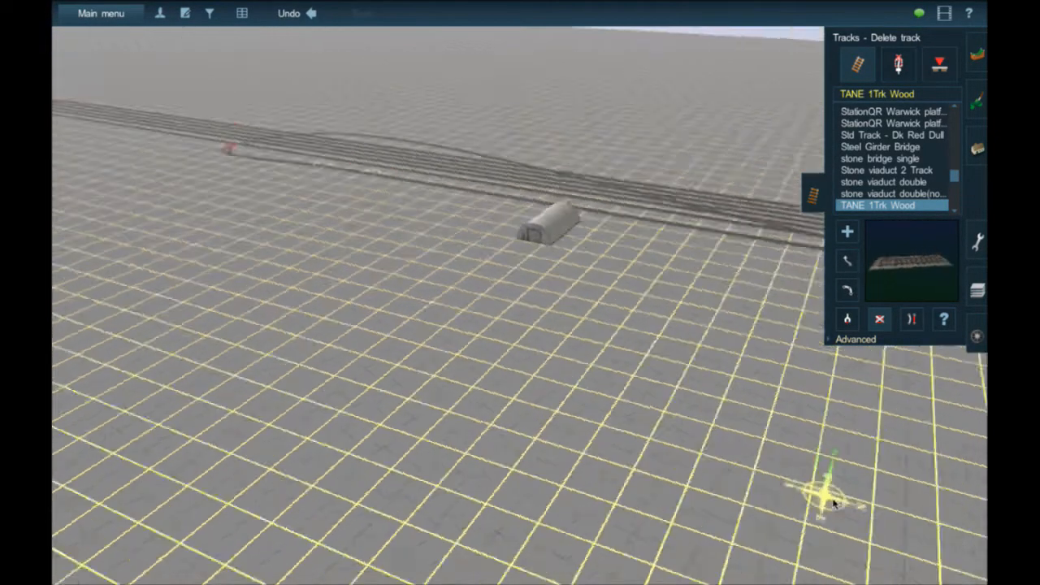
# Examine the curved track at Junction 9755 where it crosses the parallel yard tracks
pyautogui.rightClick(201, 234)
pyautogui.press('Left')
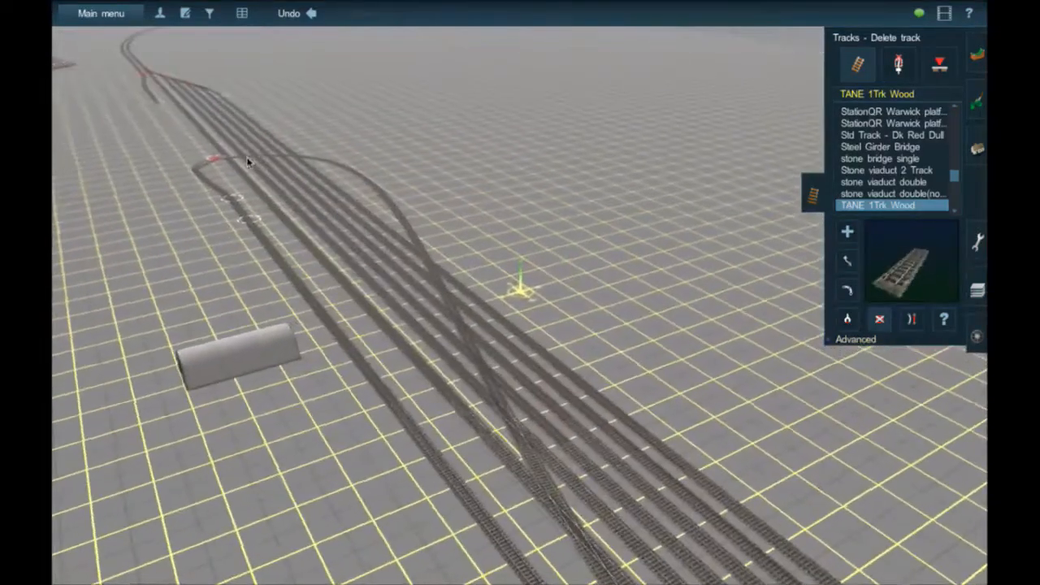
pyautogui.rightClick(248, 162)
pyautogui.press('Left')
pyautogui.scroll(5, 539, 260)
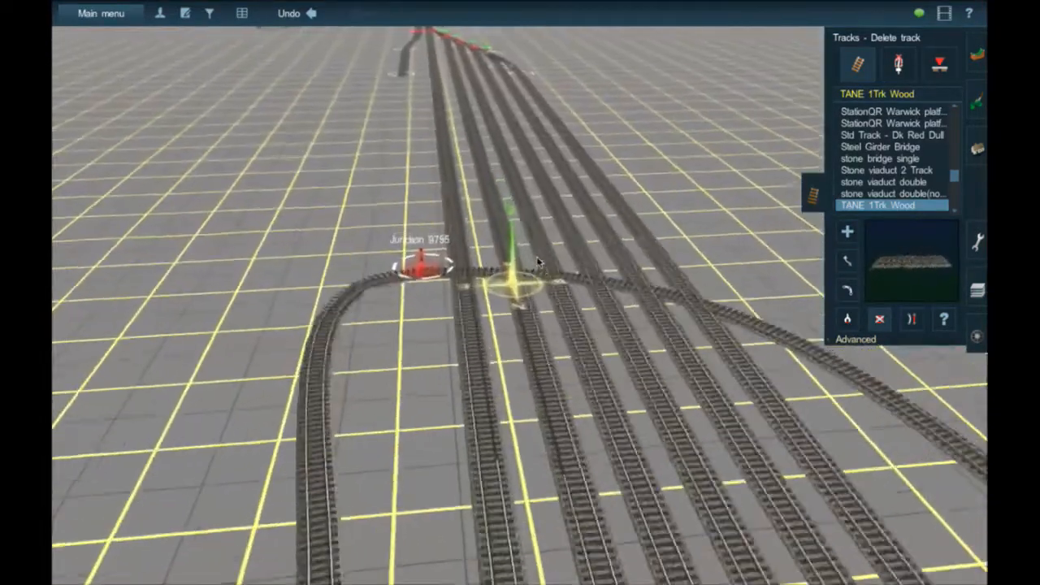
pyautogui.press('Left')
pyautogui.press('Left')
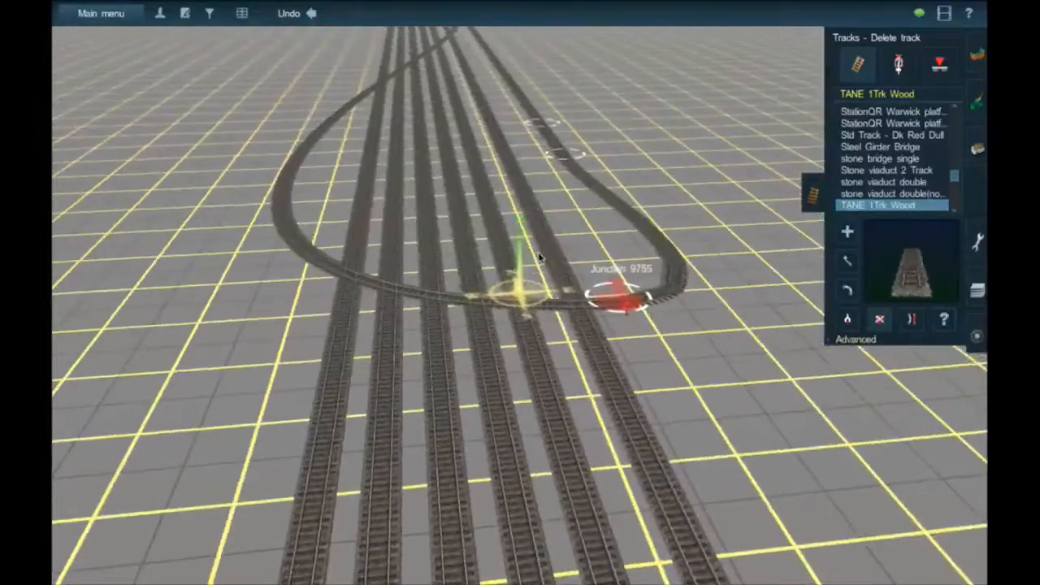
pyautogui.press('Left')
pyautogui.press('Down')
pyautogui.press('Up')
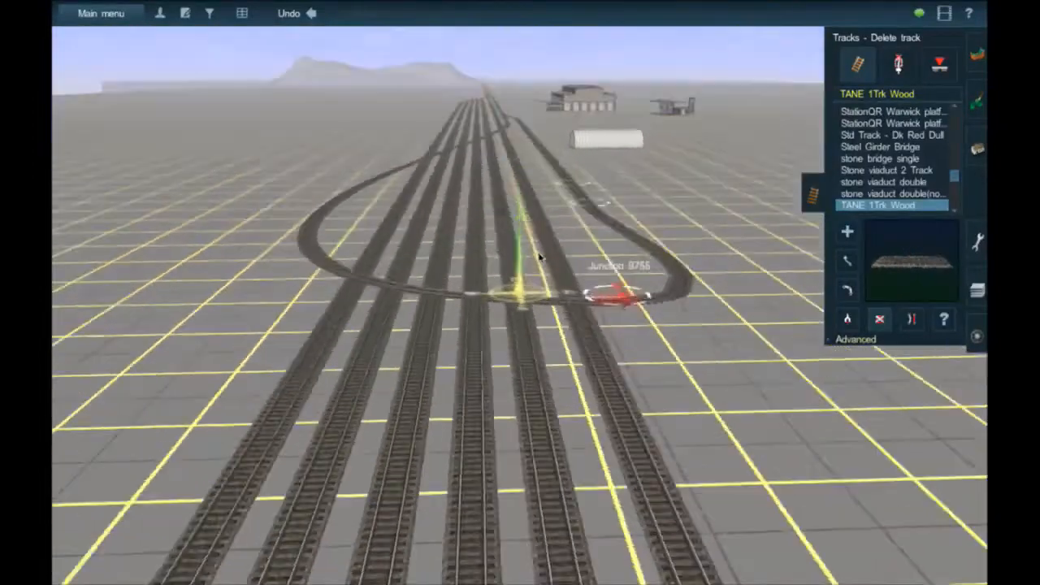
pyautogui.moveTo(591, 349)
pyautogui.mouseDown(button='right')
pyautogui.moveTo(573, 423)
pyautogui.moveTo(556, 425)
pyautogui.moveTo(534, 404)
pyautogui.moveTo(532, 298)
pyautogui.moveTo(511, 262)
pyautogui.moveTo(541, 329)
pyautogui.moveTo(518, 248)
pyautogui.mouseUp(button='right')
pyautogui.press('Up')
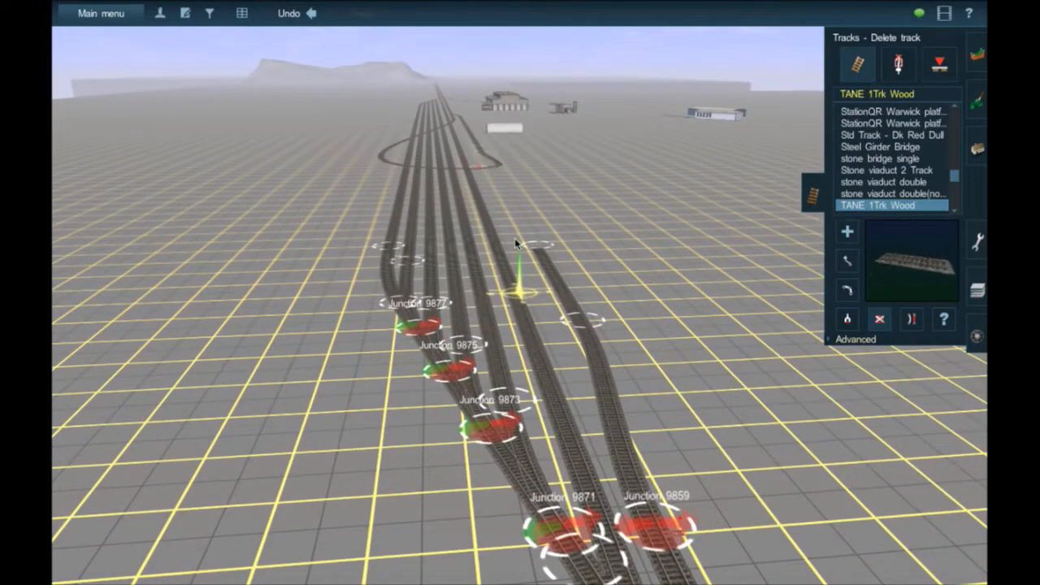
# Undo the deletions that affected the track at Junction 9755, and delete the curved lead sections beside the yard
pyautogui.rightClick(487, 183)
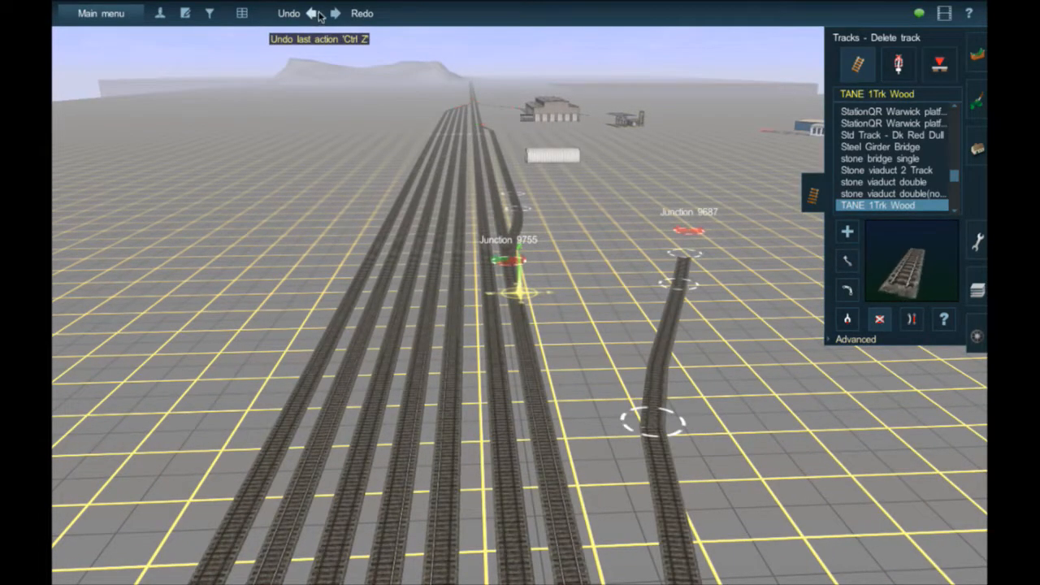
pyautogui.rightClick(545, 506)
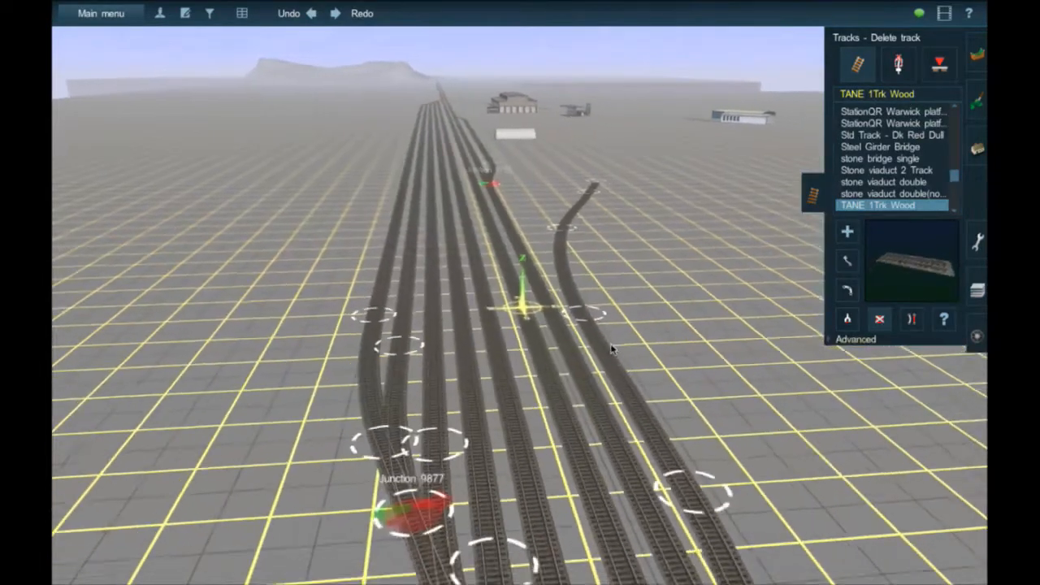
pyautogui.click(608, 346)
pyautogui.click(571, 285)
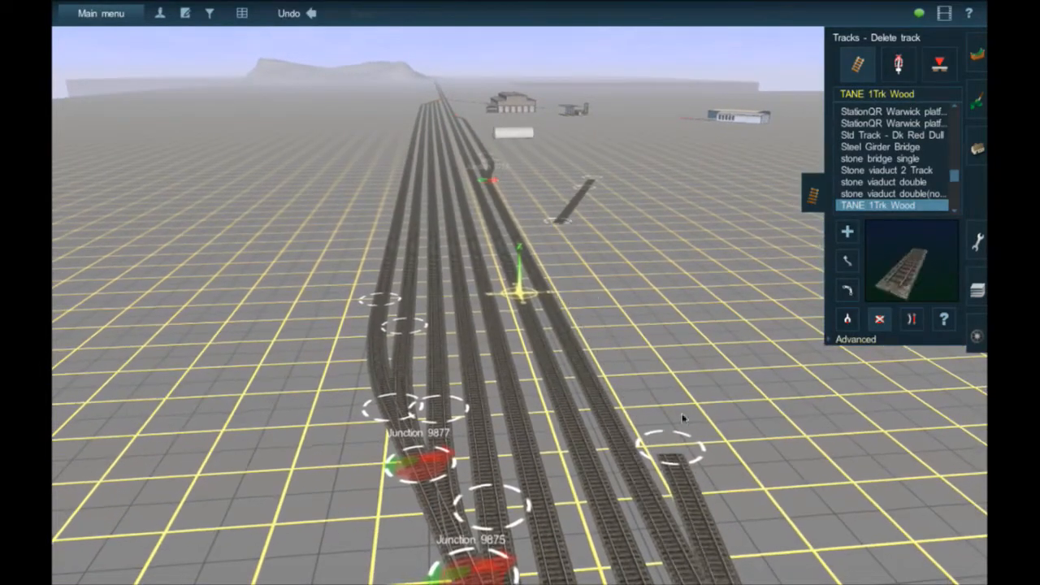
pyautogui.rightClick(574, 176)
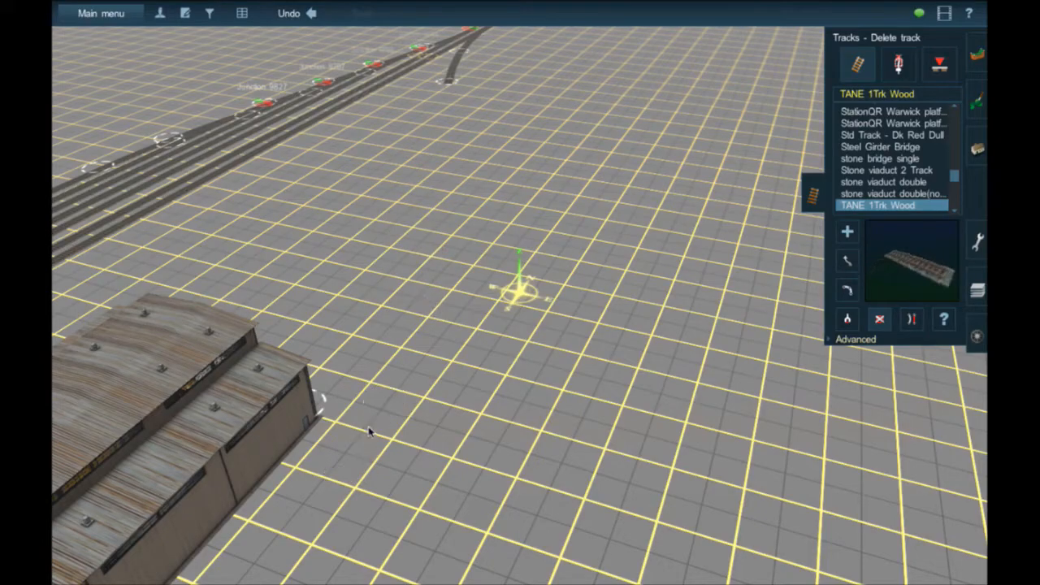
# Delete the leftover curved track and the short pieces at the grey shed's entrance
pyautogui.press('Left')
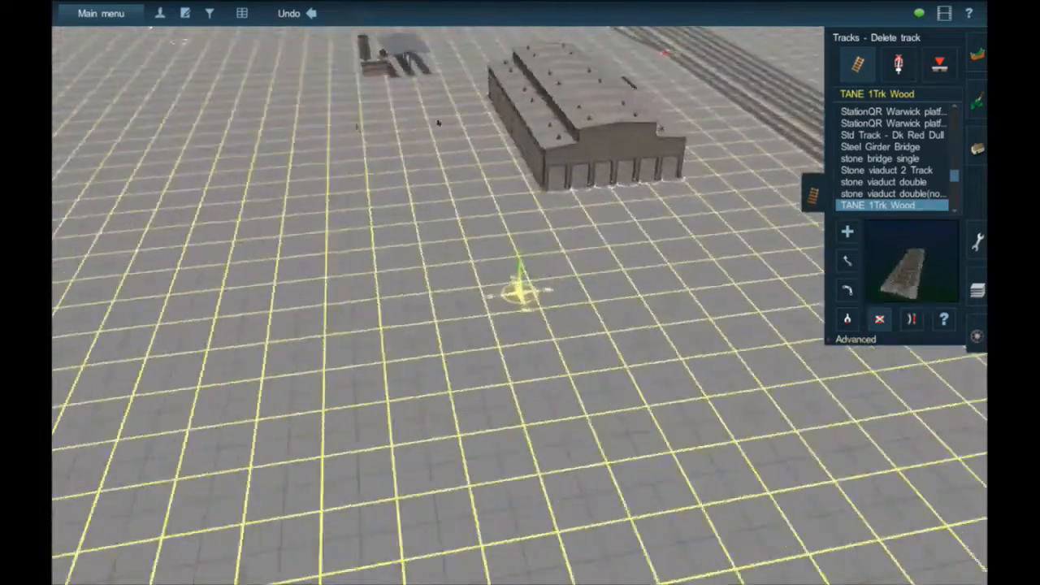
pyautogui.rightClick(473, 112)
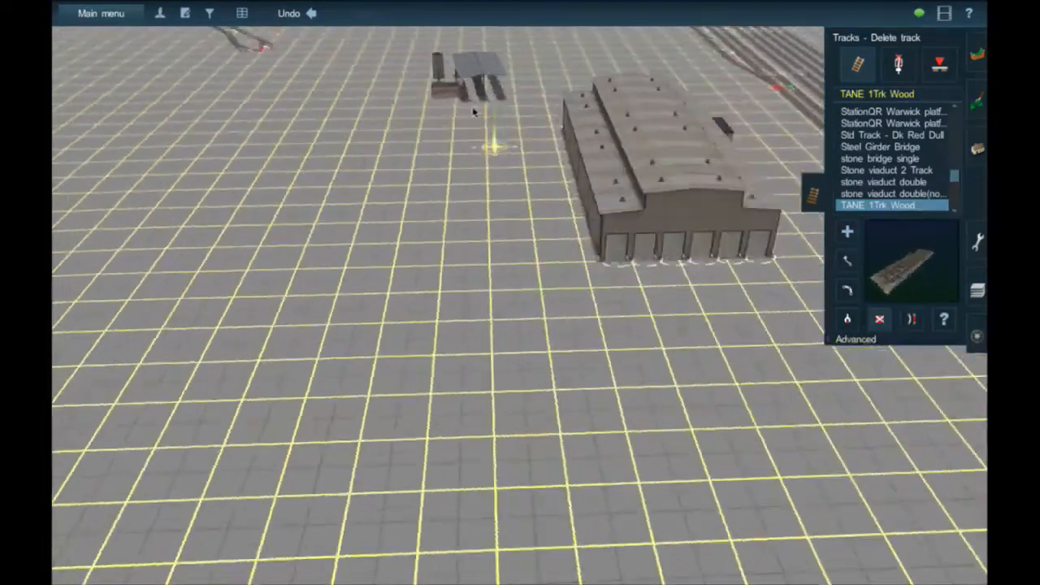
pyautogui.rightClick(390, 122)
pyautogui.rightClick(350, 155)
pyautogui.click(521, 243)
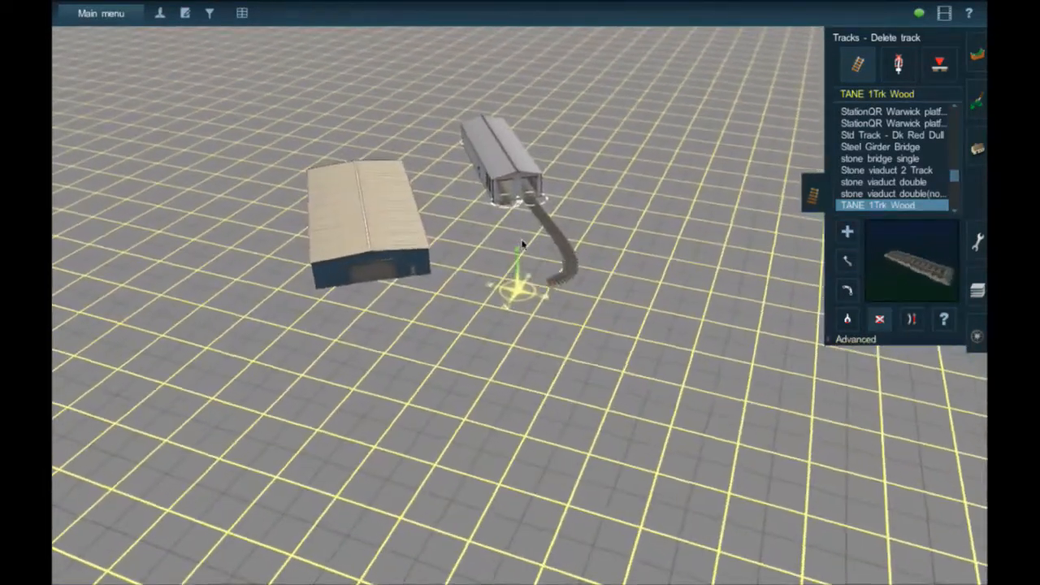
pyautogui.click(534, 215)
# Inspect the large shop building's surroundings, its bay doors and the rails inside it
pyautogui.press('Right')
pyautogui.rightClick(671, 447)
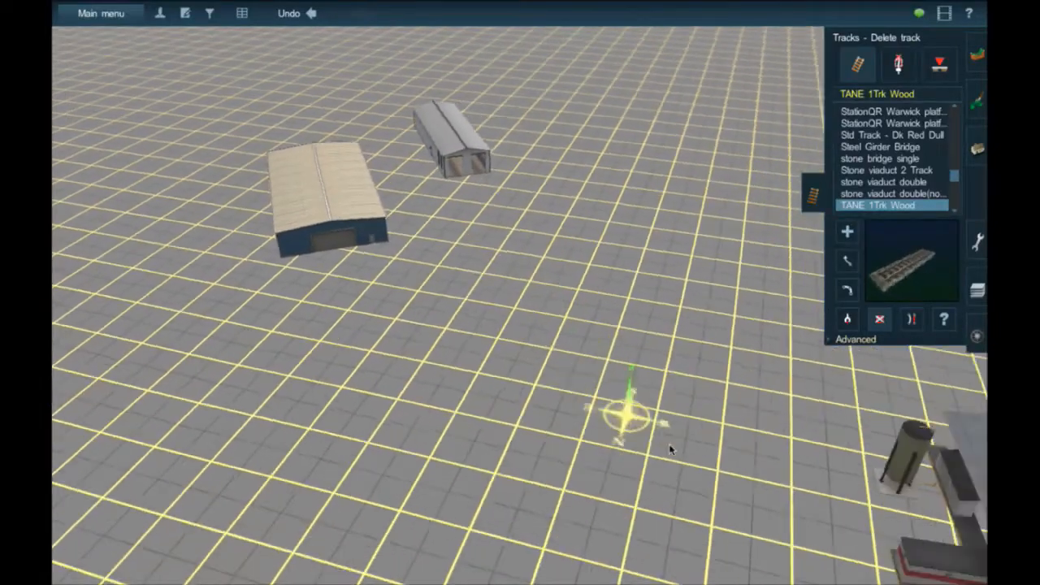
pyautogui.rightClick(671, 448)
pyautogui.rightClick(740, 328)
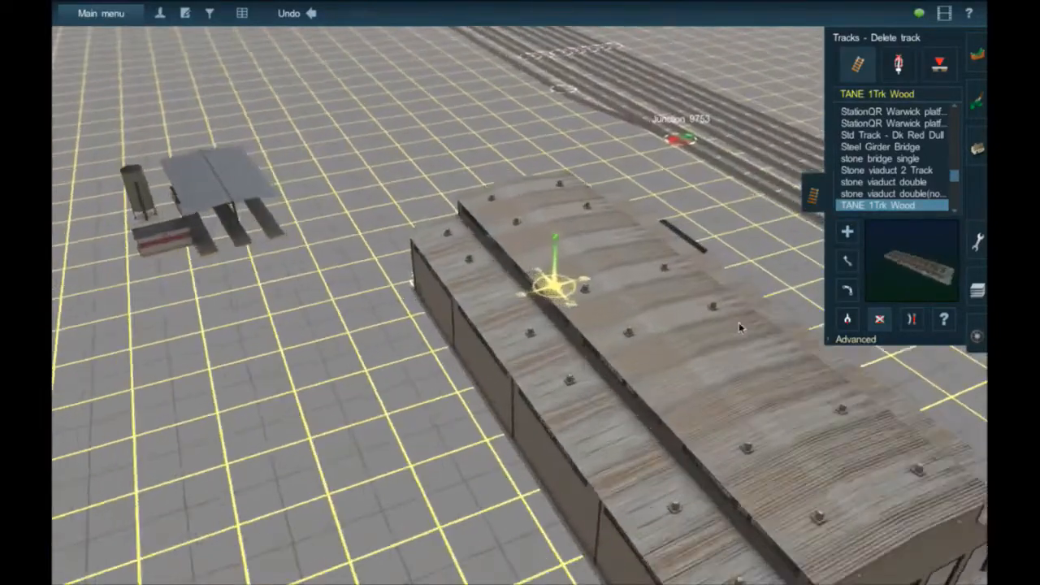
pyautogui.press('Down')
pyautogui.press('Right')
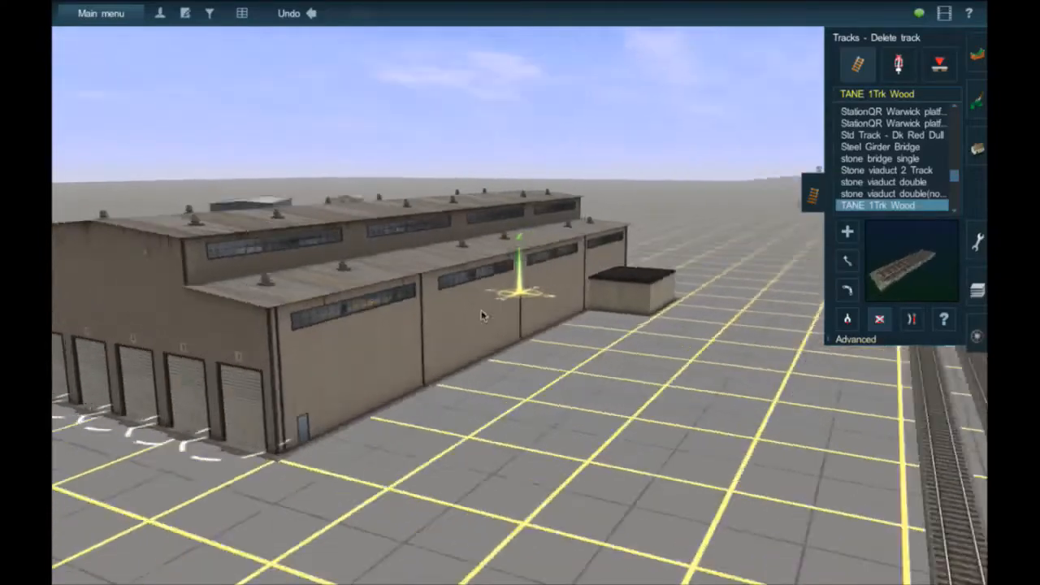
pyautogui.scroll(10, 483, 313)
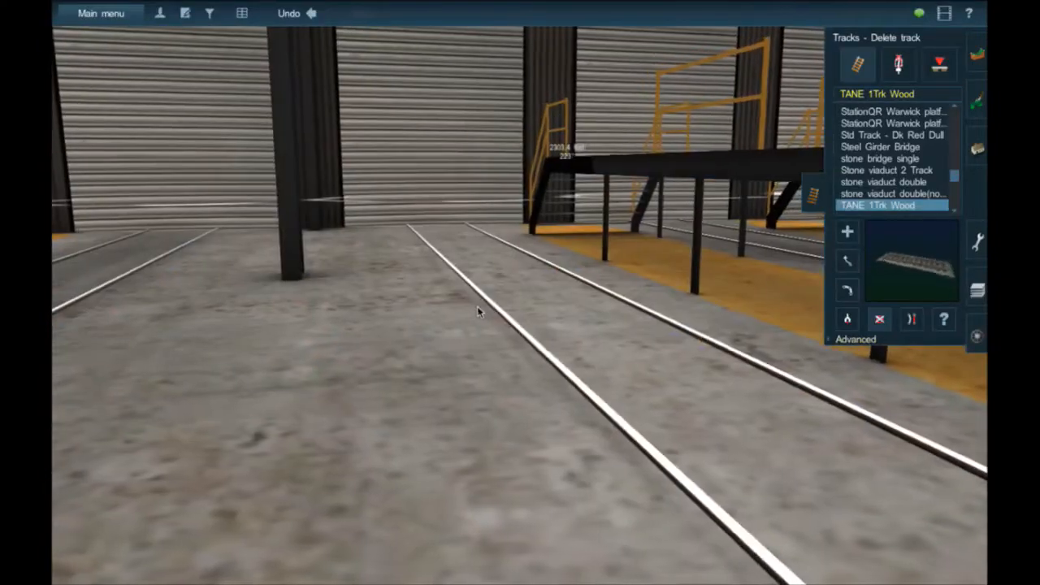
pyautogui.scroll(-5, 519, 325)
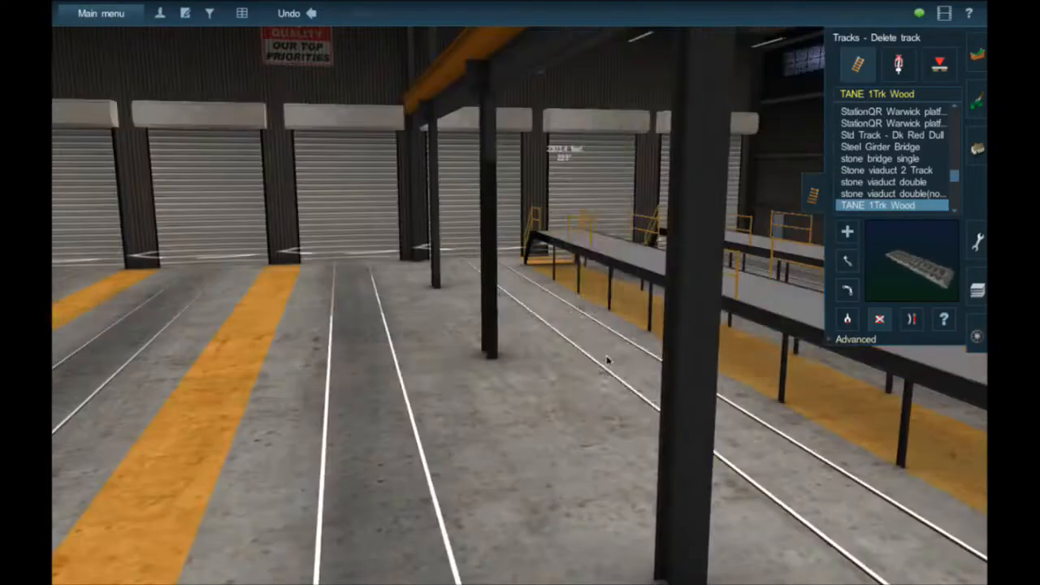
pyautogui.rightClick(609, 358)
pyautogui.press('Left')
pyautogui.scroll(-15, 648, 337)
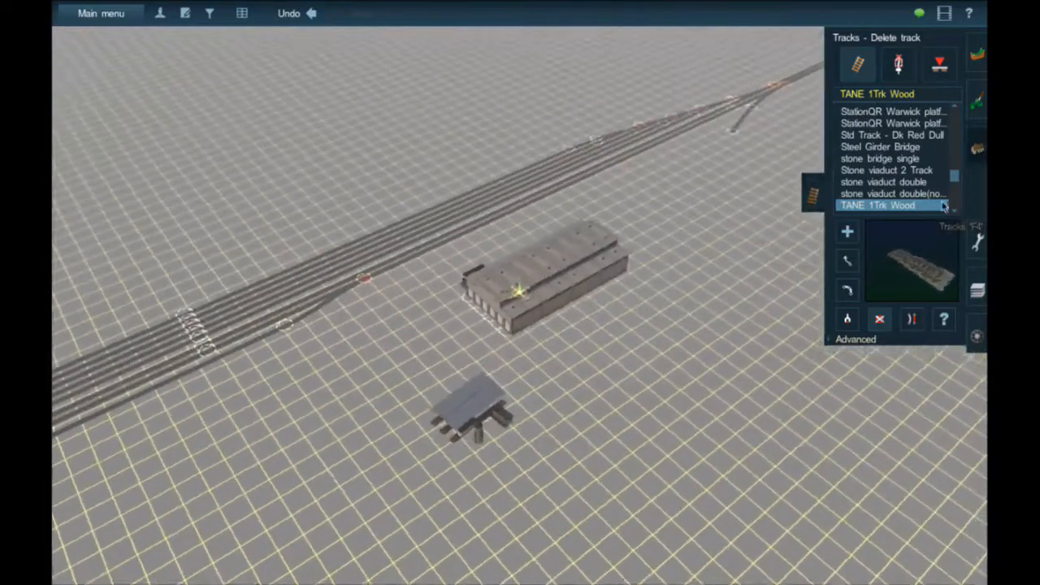
# Move the large shop building and the tan-roofed warehouse together, well away from the yard tracks
pyautogui.click(978, 150)
pyautogui.rightClick(701, 386)
pyautogui.moveTo(689, 383); pyautogui.dragTo(690, 300)
pyautogui.hotkey('ctrl', 'z')
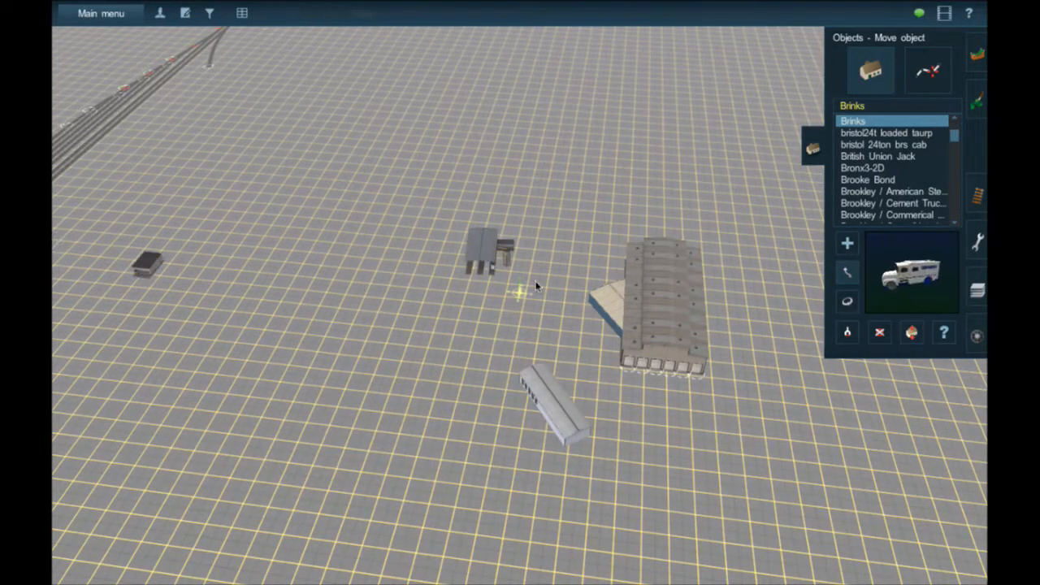
pyautogui.moveTo(616, 300); pyautogui.dragTo(654, 309)
# Gather the fuelling facility, grey shed and Quonset hut beside the relocated shop building
pyautogui.press('Left')
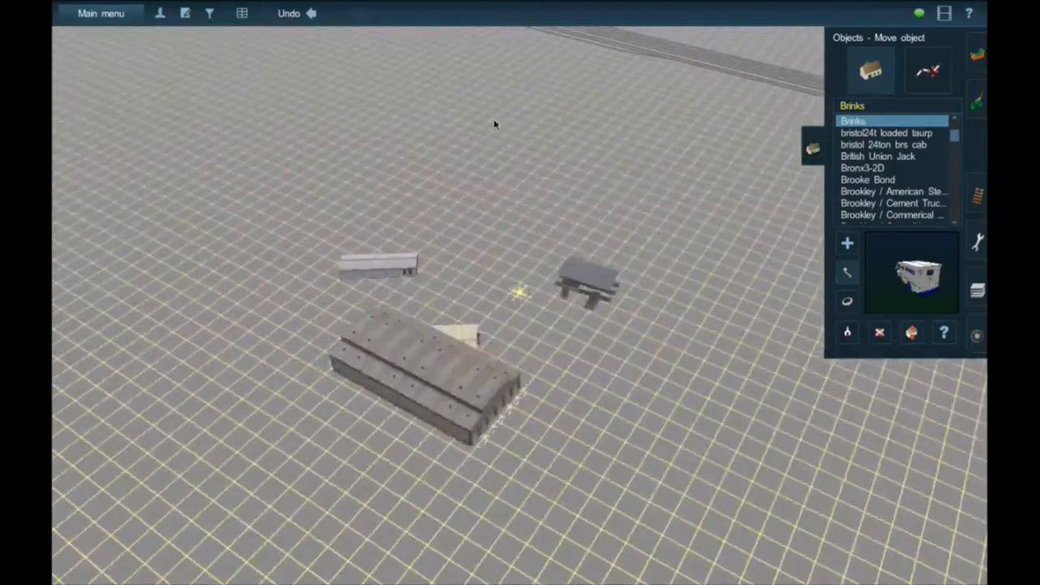
pyautogui.press('Left')
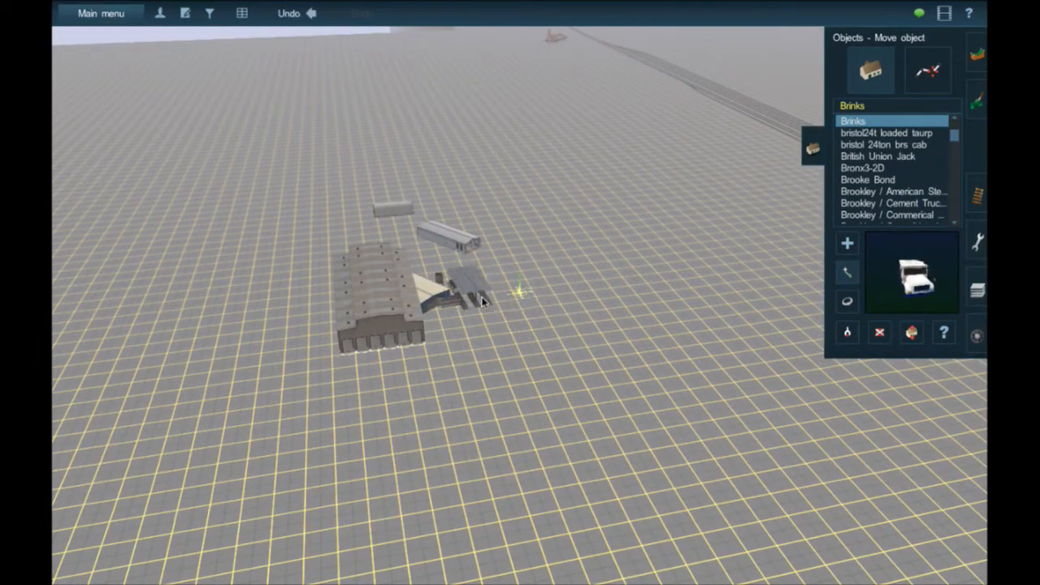
pyautogui.moveTo(467, 260)
pyautogui.mouseDown(button='right')
pyautogui.moveTo(567, 243)
pyautogui.moveTo(790, 338)
pyautogui.moveTo(792, 306)
pyautogui.mouseUp(button='right')
pyautogui.press('Right')
pyautogui.press('Left')
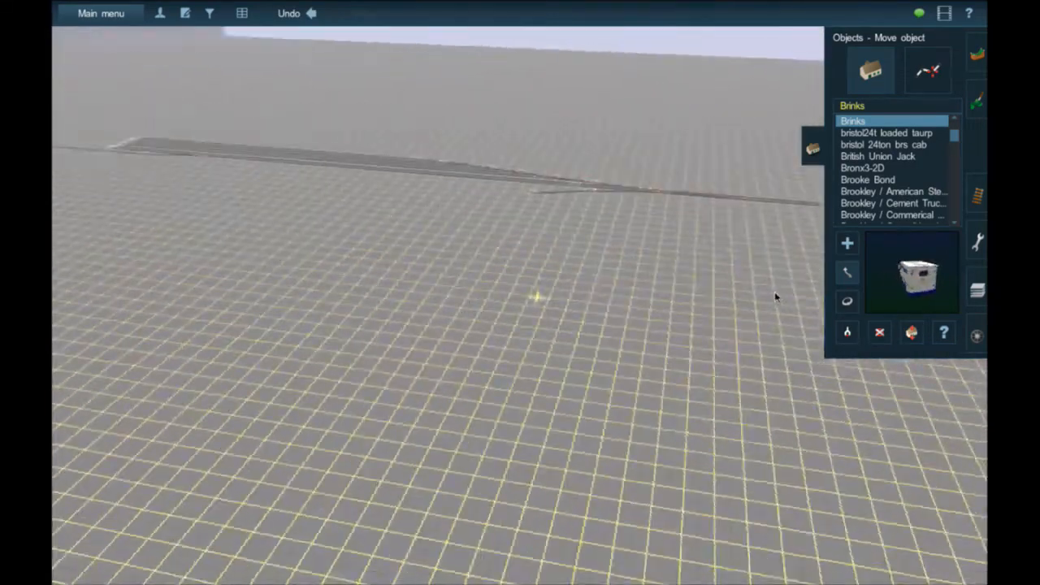
# Extend the outermost open-ended track by one section with TANE 1Trk Wood and straighten the new section
pyautogui.click(977, 195)
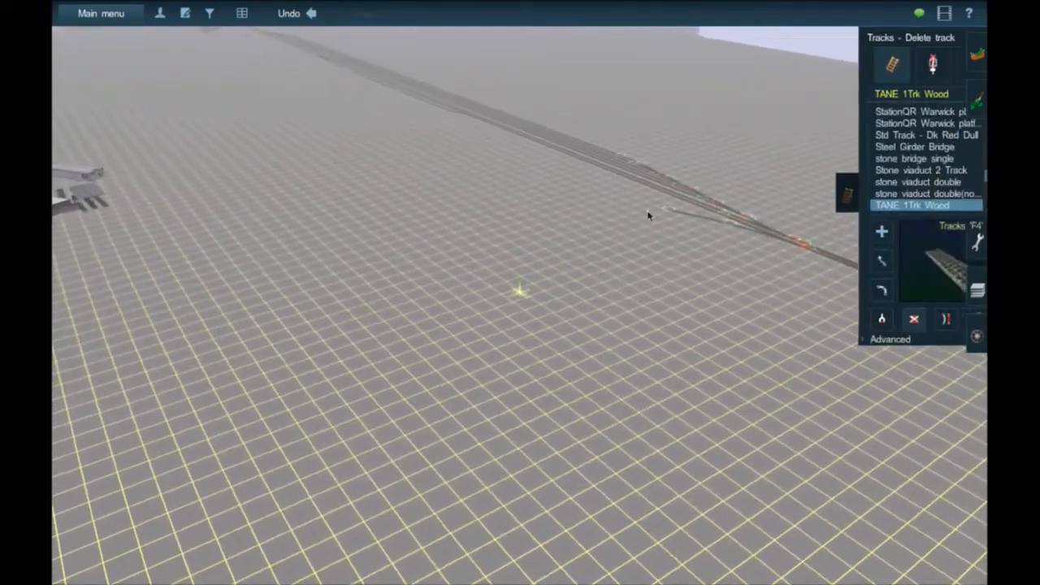
pyautogui.rightClick(621, 215)
pyautogui.press('Left')
pyautogui.scroll(5, 476, 233)
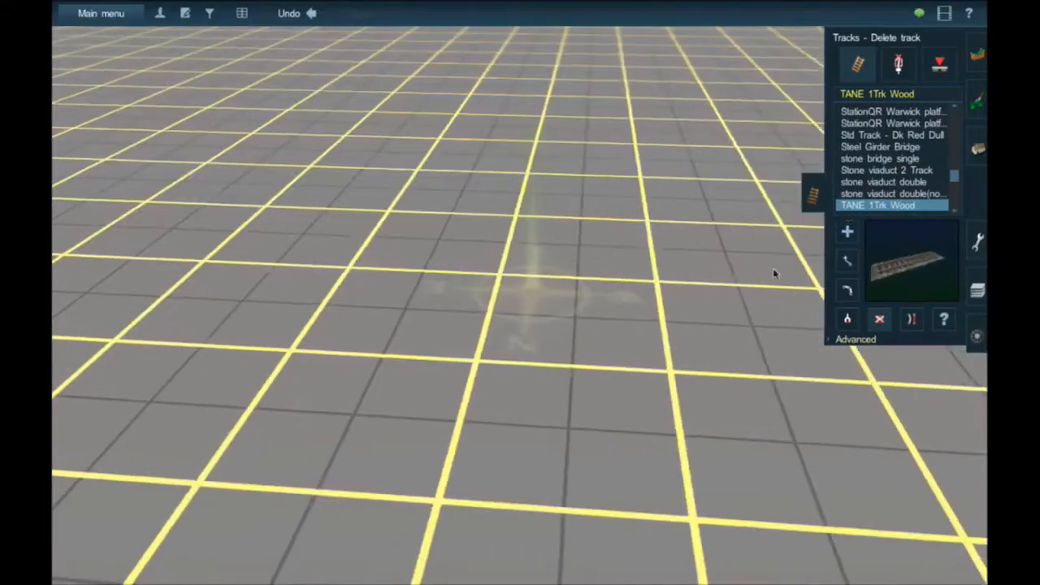
pyautogui.press('Left')
pyautogui.press('Down')
pyautogui.rightClick(787, 296)
pyautogui.press('Up')
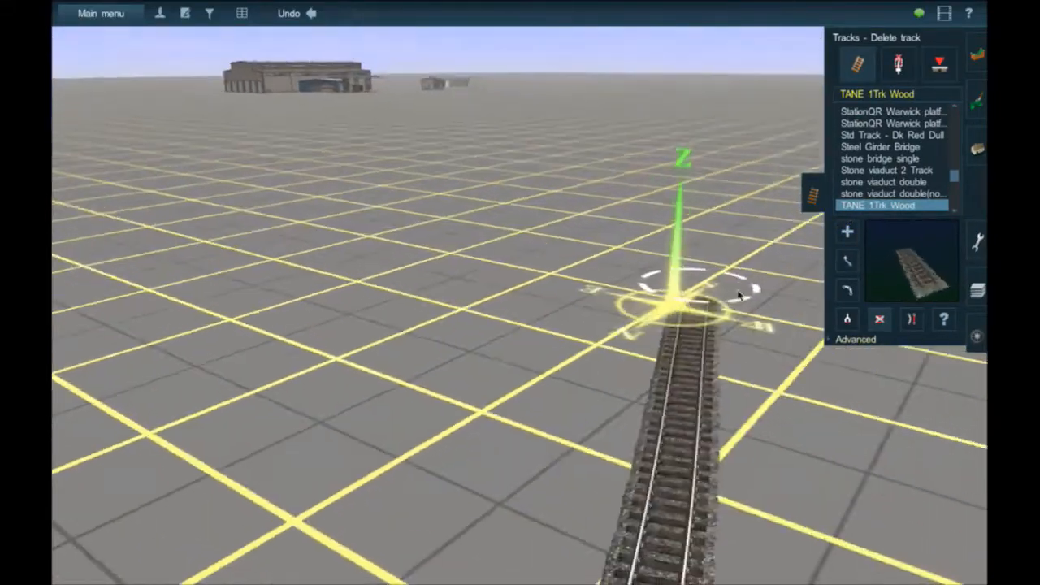
pyautogui.click(852, 234)
pyautogui.press('Right')
pyautogui.press('Up')
pyautogui.press('Left')
pyautogui.press('Right')
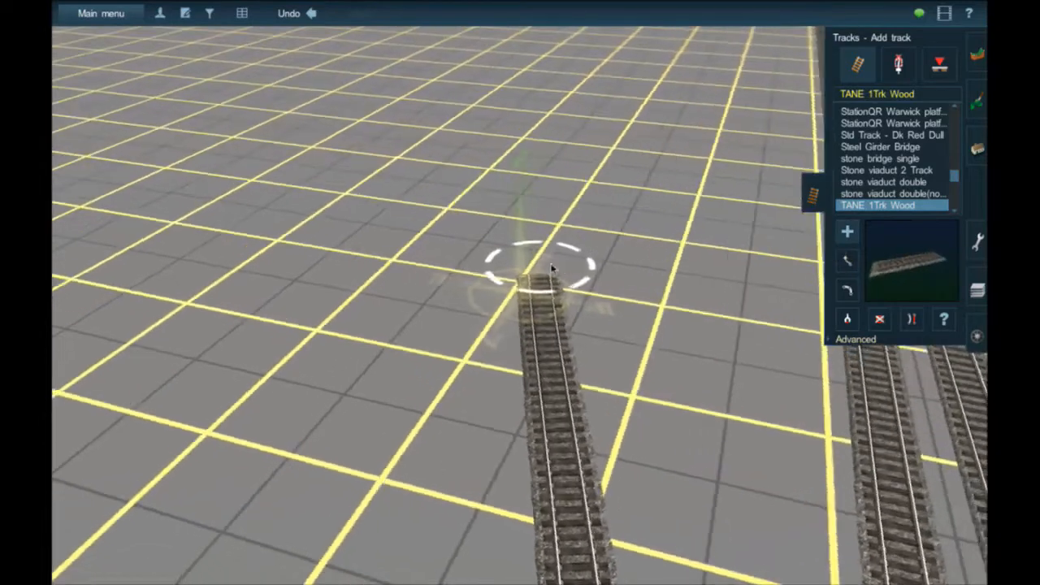
pyautogui.click(551, 268)
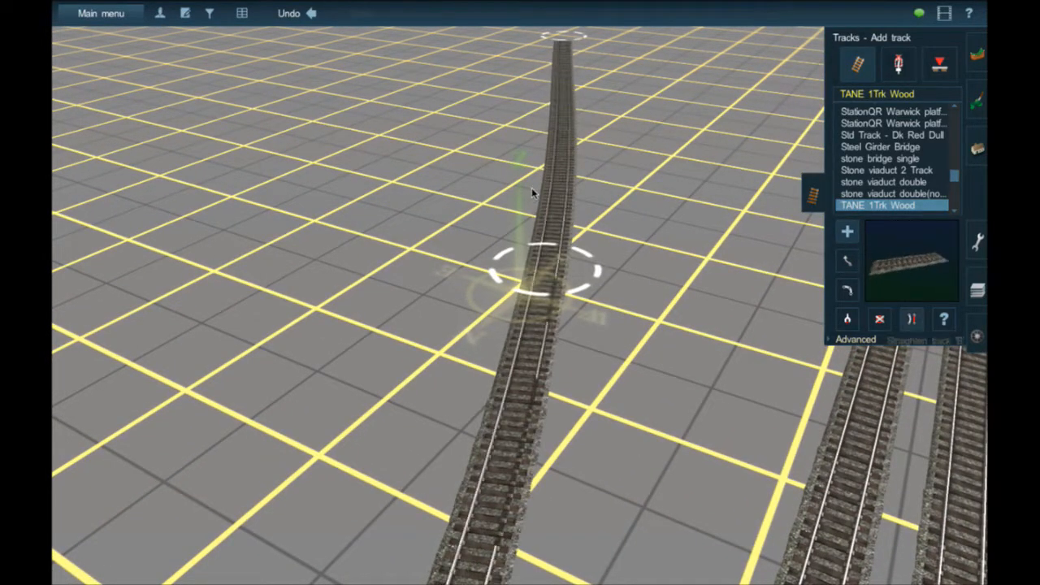
pyautogui.moveTo(509, 321)
pyautogui.mouseDown(button='right')
pyautogui.moveTo(506, 398)
pyautogui.moveTo(487, 159)
pyautogui.mouseUp(button='right')
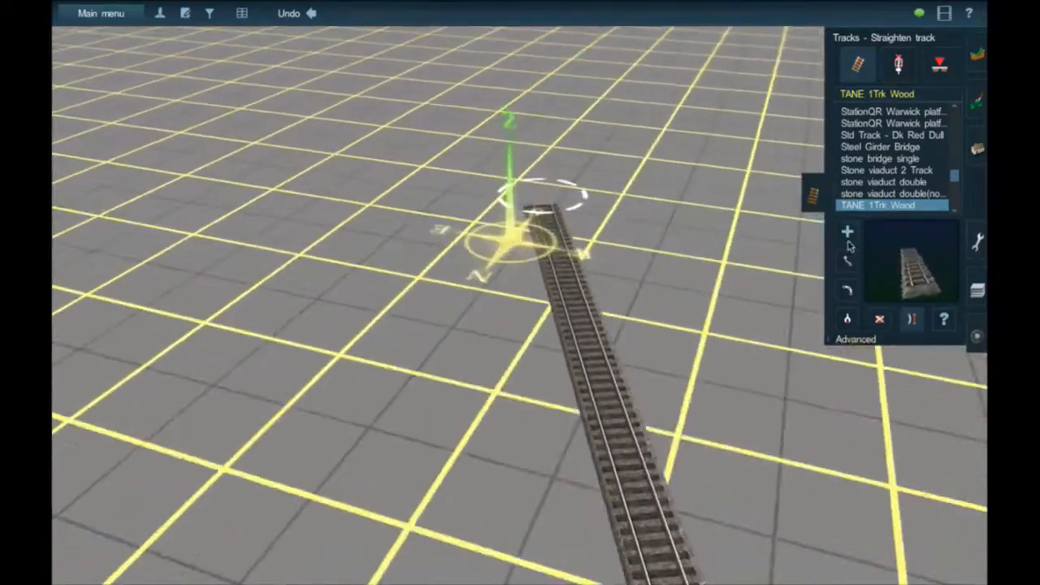
# Add another long TANE 1Trk Wood section ahead from the open end of the extended track
pyautogui.click(849, 238)
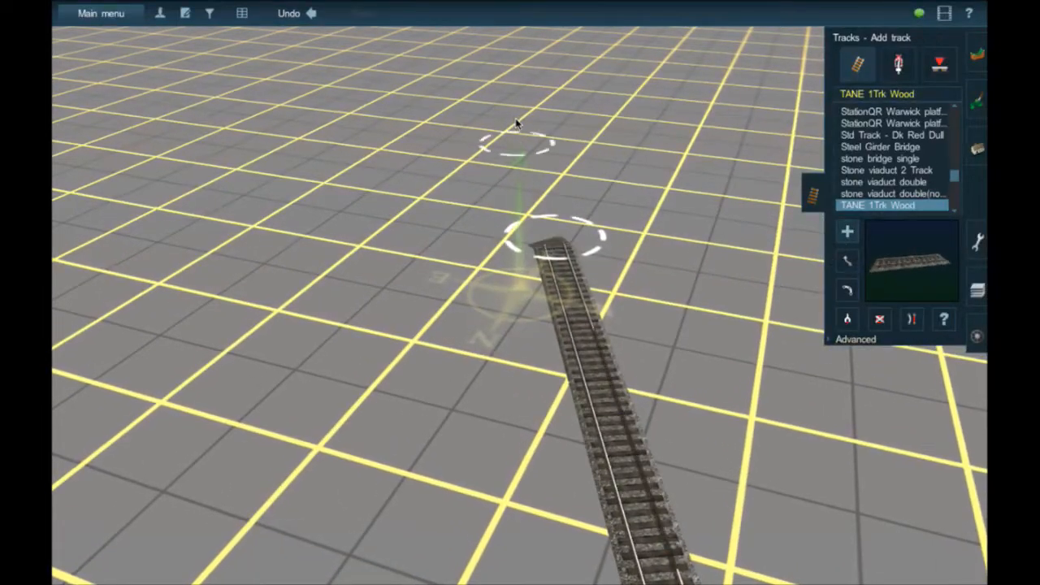
pyautogui.moveTo(532, 106); pyautogui.dragTo(591, 39)
pyautogui.press('Left')
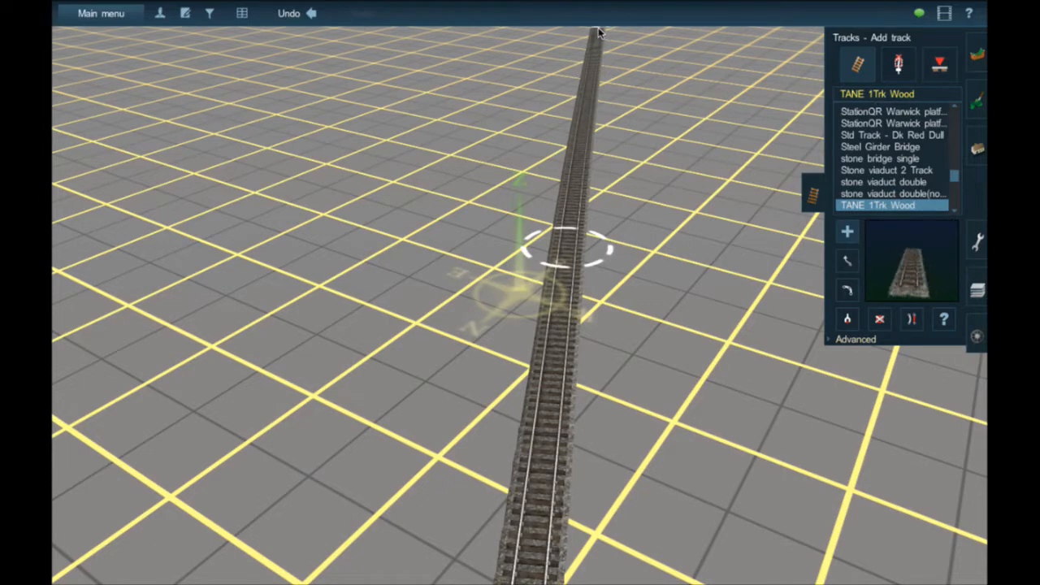
pyautogui.moveTo(594, 27); pyautogui.dragTo(592, 31)
pyautogui.press('Down')
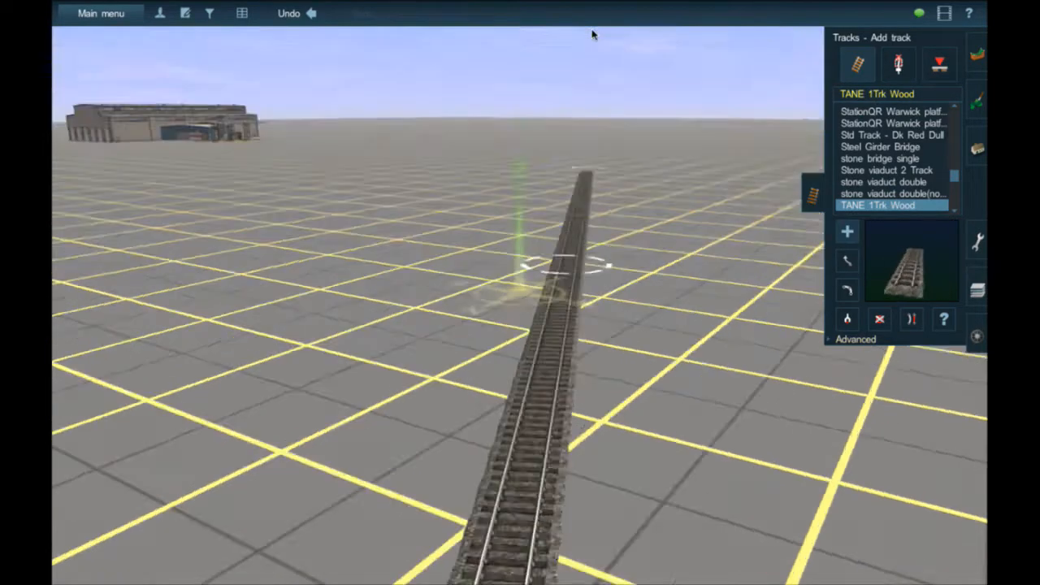
# Branch a short siding off the extended track where it diverges from the parallel tracks, and straighten the siding
pyautogui.press('Left')
pyautogui.press('Up')
pyautogui.rightClick(615, 355)
pyautogui.moveTo(615, 356); pyautogui.dragTo(466, 297, button='right')
pyautogui.press('Down')
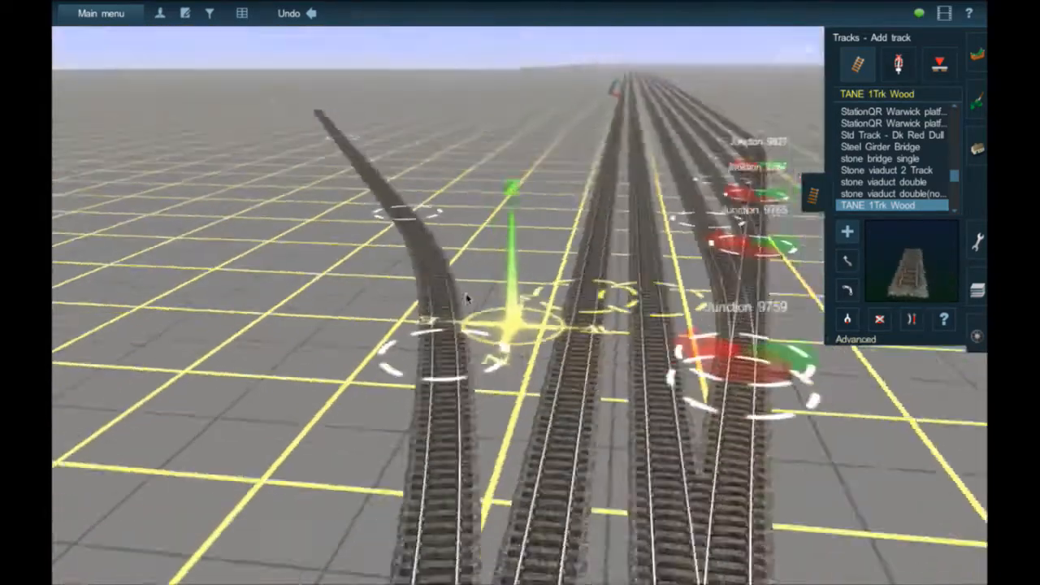
pyautogui.press('Left')
pyautogui.rightClick(371, 192)
pyautogui.press('Up')
pyautogui.rightClick(784, 376)
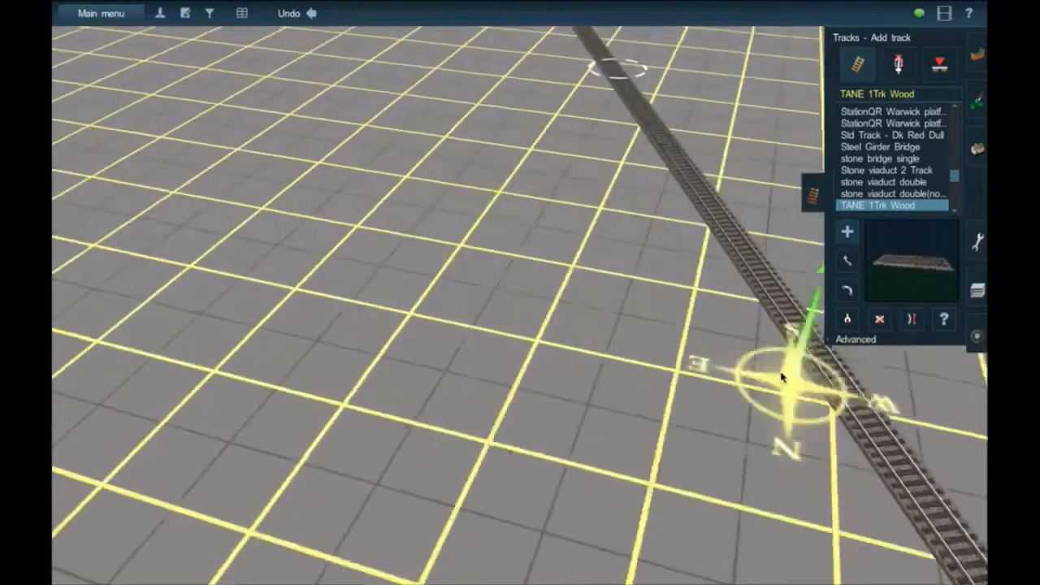
pyautogui.press('Left')
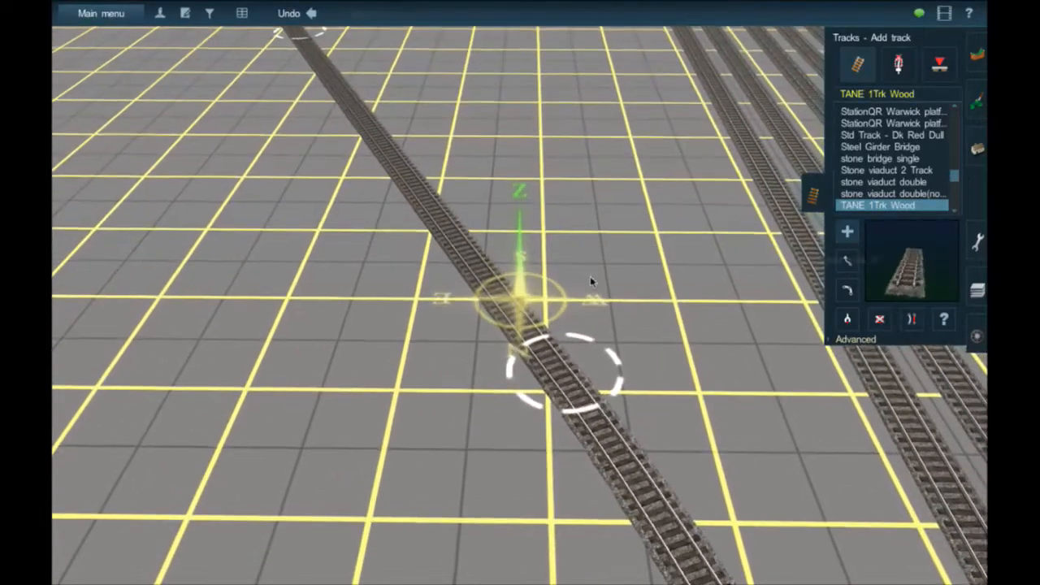
pyautogui.click(519, 304)
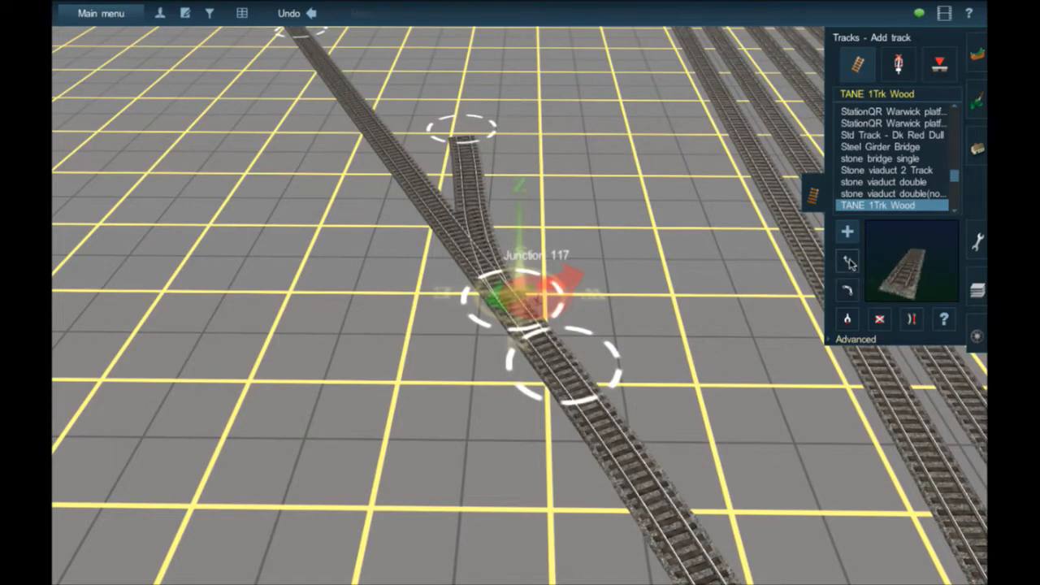
pyautogui.rightClick(512, 272)
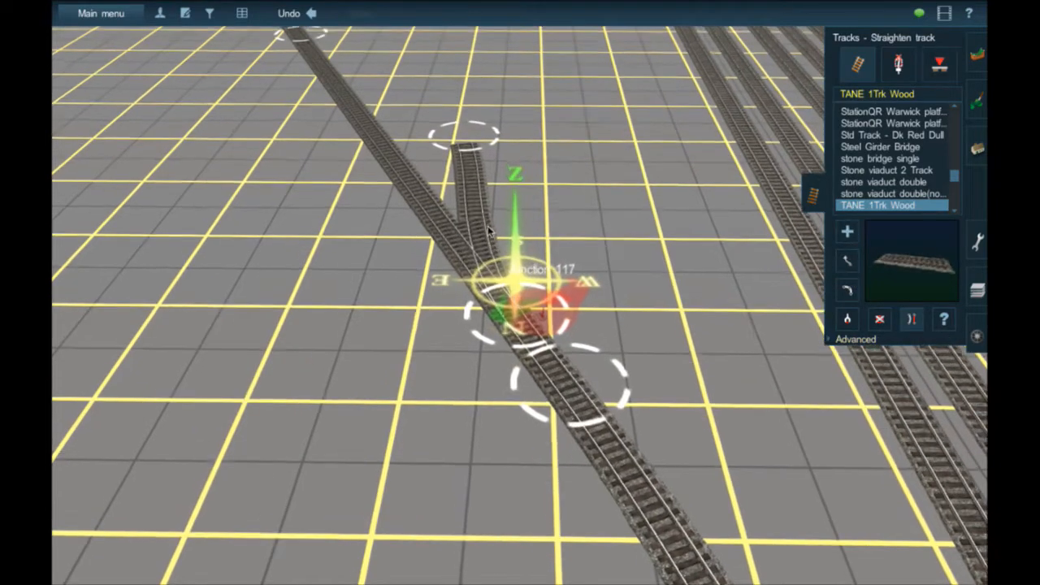
# Lengthen the siding with another track section beyond its open end and straighten that section
pyautogui.scroll(2, 513, 275)
pyautogui.click(846, 233)
pyautogui.rightClick(505, 177)
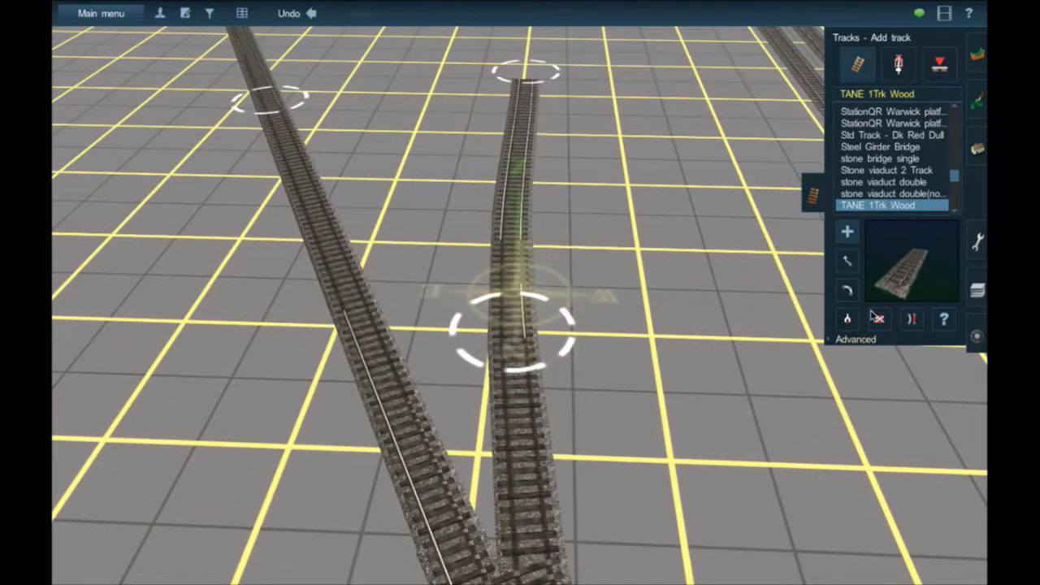
pyautogui.click(530, 175)
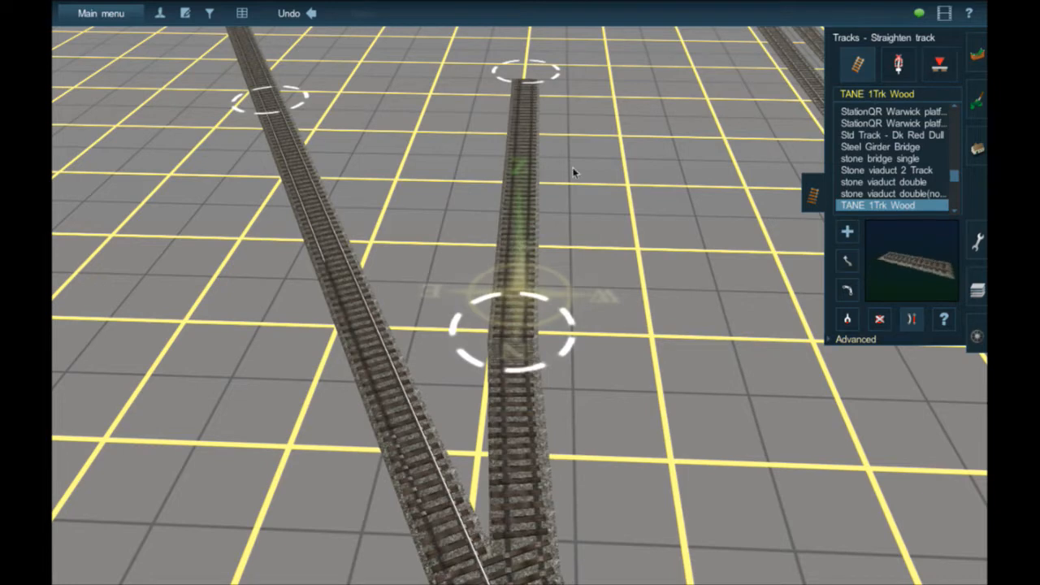
pyautogui.click(538, 78)
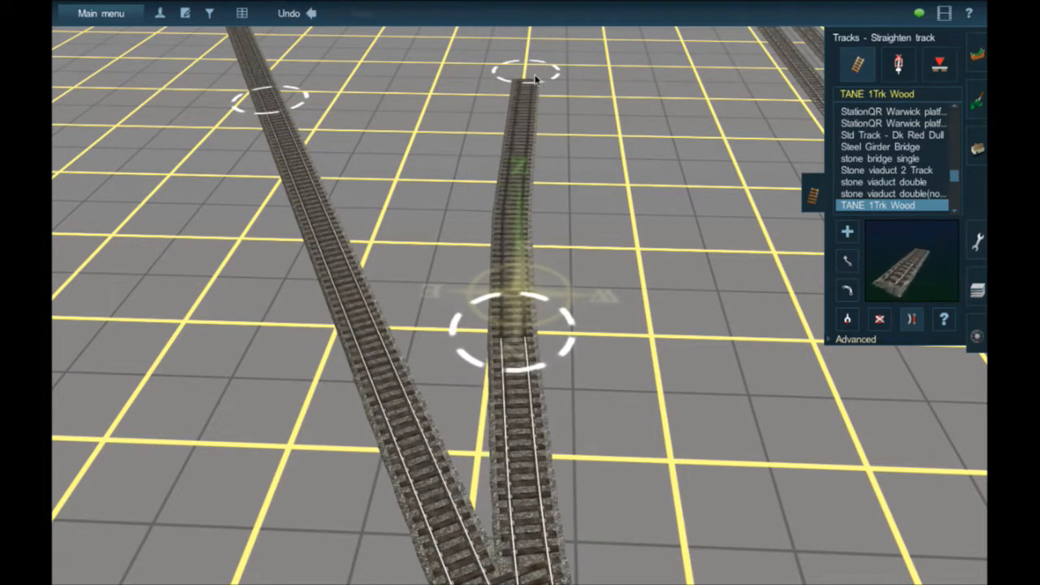
pyautogui.click(513, 143)
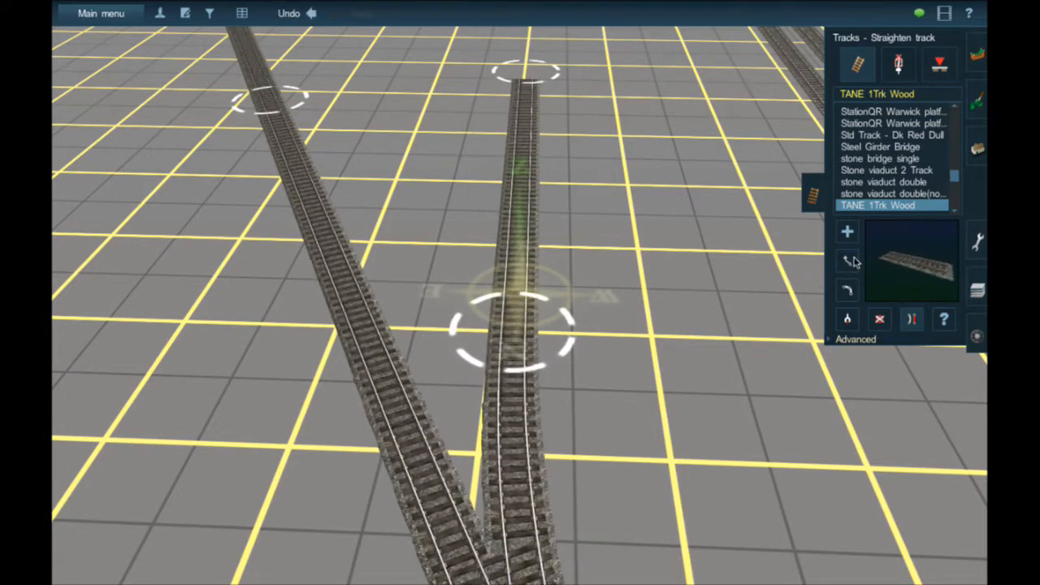
# Move the siding's far end and its middle spline point slightly away from the main track
pyautogui.moveTo(543, 92); pyautogui.dragTo(548, 70)
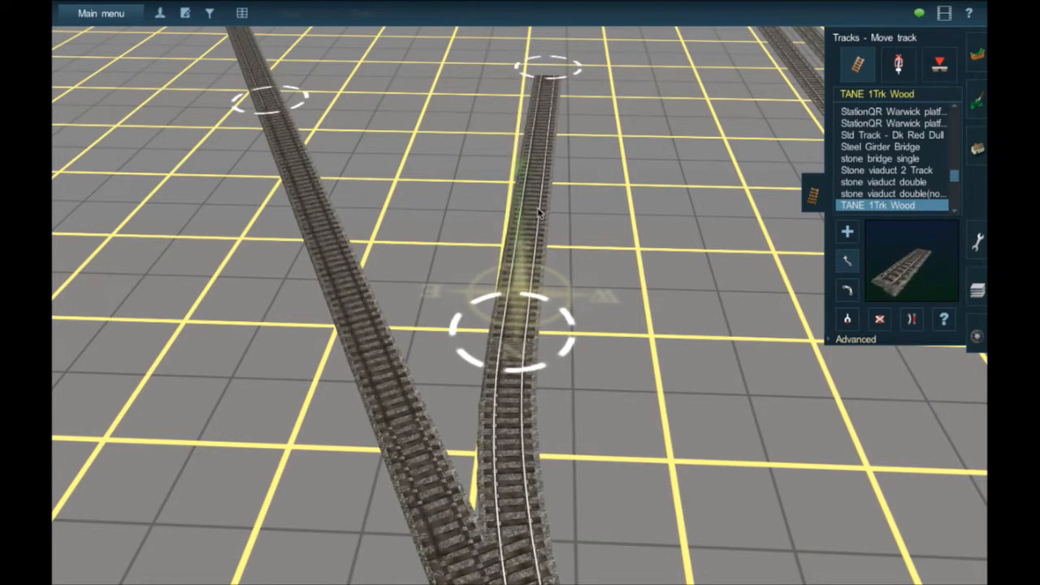
pyautogui.click(523, 347)
pyautogui.moveTo(533, 341); pyautogui.dragTo(529, 339)
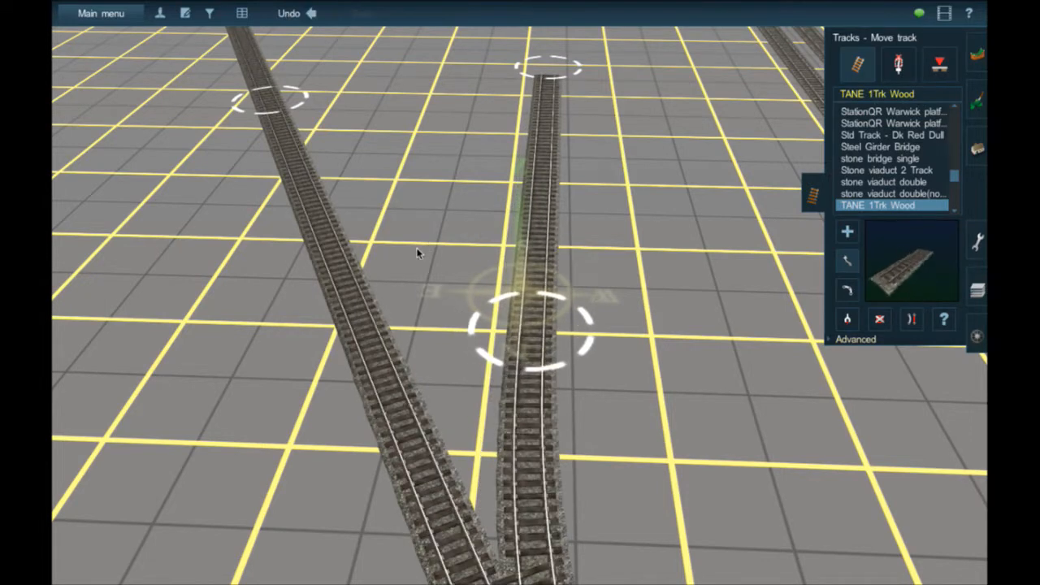
# Lay a short separate track section parallel to the siding, in the gap between it and the main track
pyautogui.moveTo(552, 446); pyautogui.dragTo(558, 455, button='right')
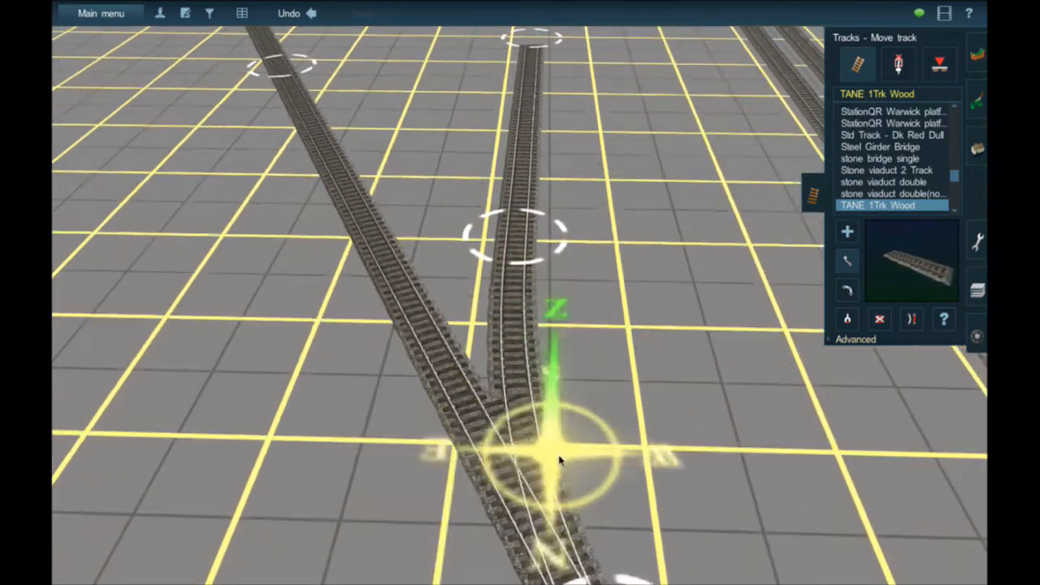
pyautogui.press('Left')
pyautogui.rightClick(548, 171)
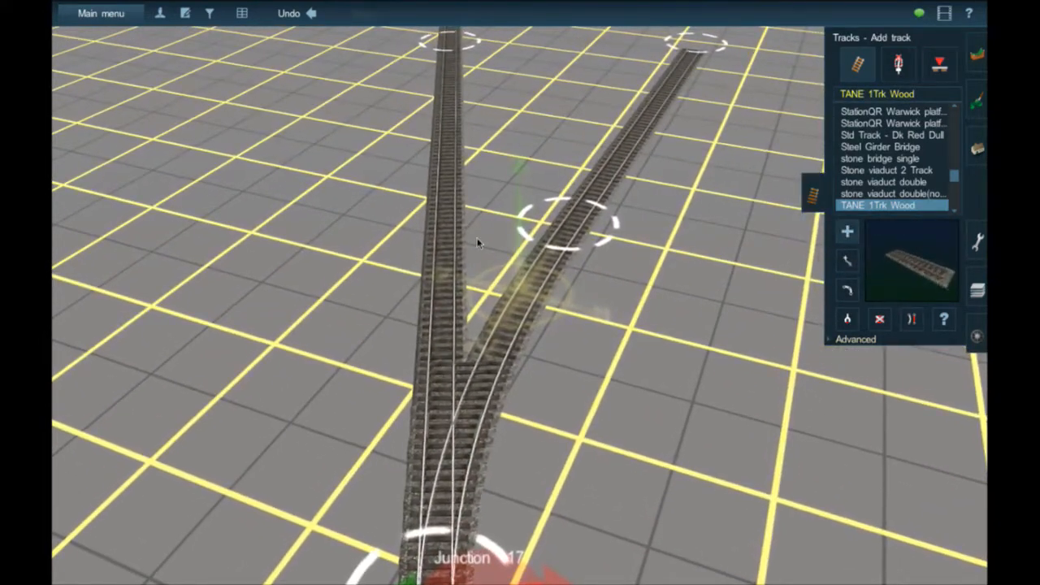
pyautogui.press('Left')
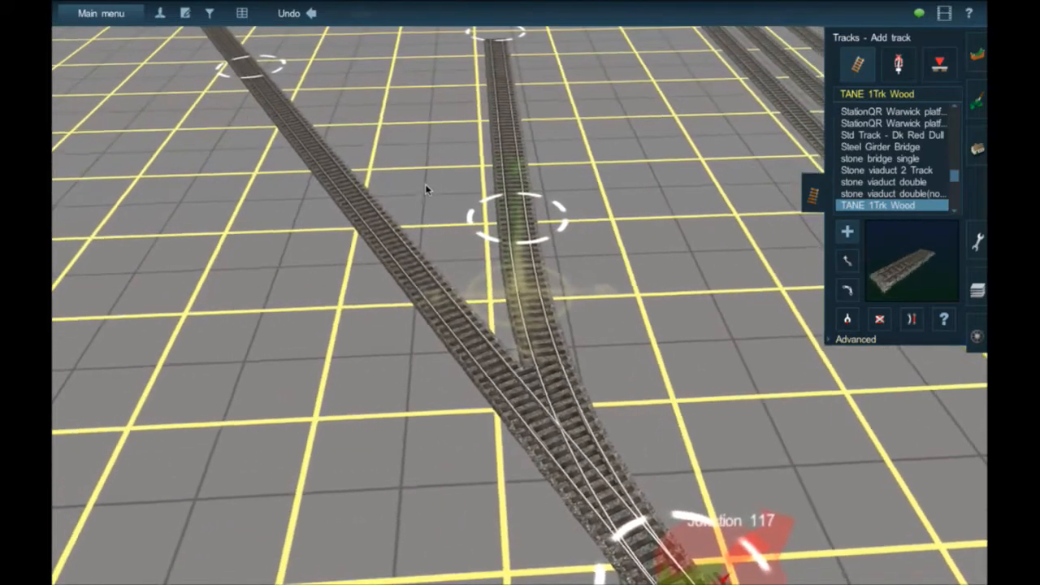
pyautogui.click(422, 174)
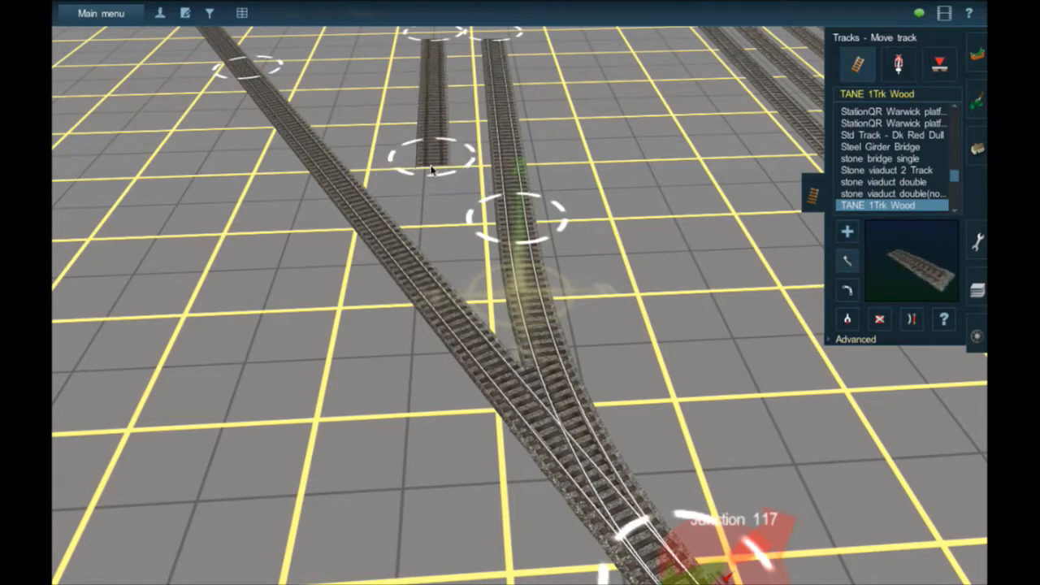
# Connect the near end of the separate section to the main track with a curved piece, forming a second siding
pyautogui.moveTo(636, 152); pyautogui.dragTo(593, 266, button='right')
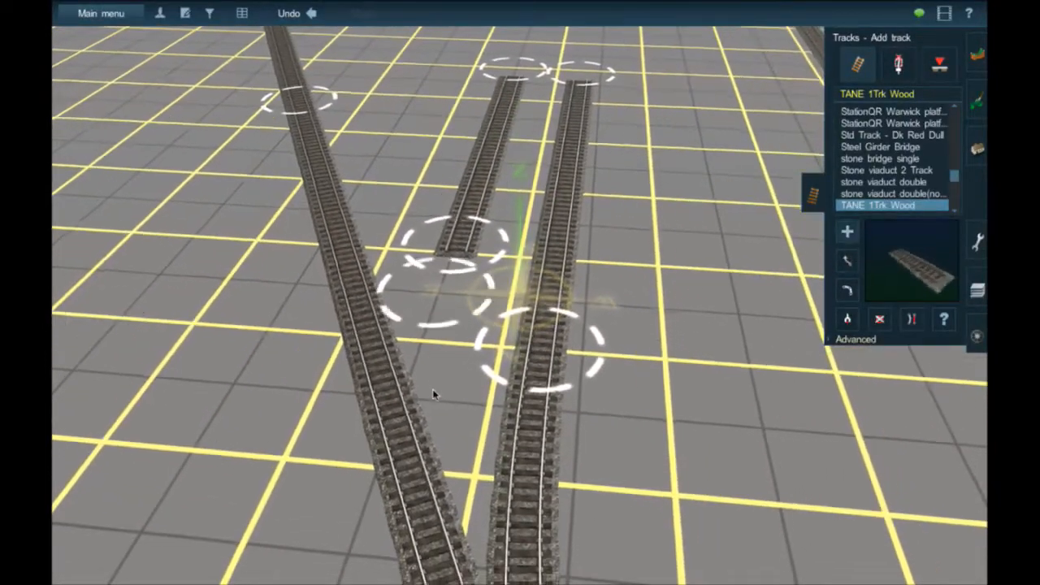
pyautogui.press('Left')
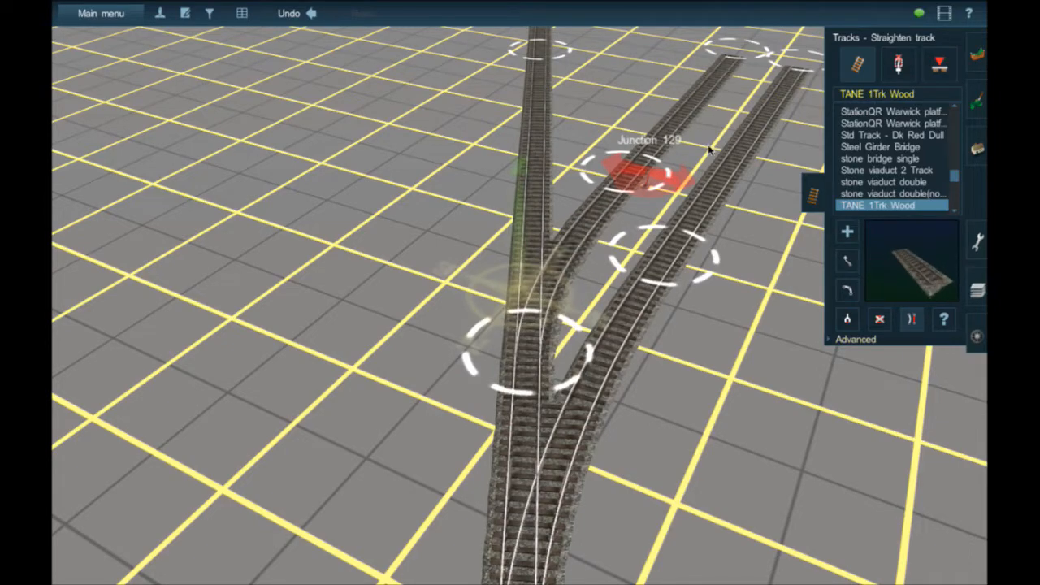
pyautogui.press('Left')
pyautogui.press('Right')
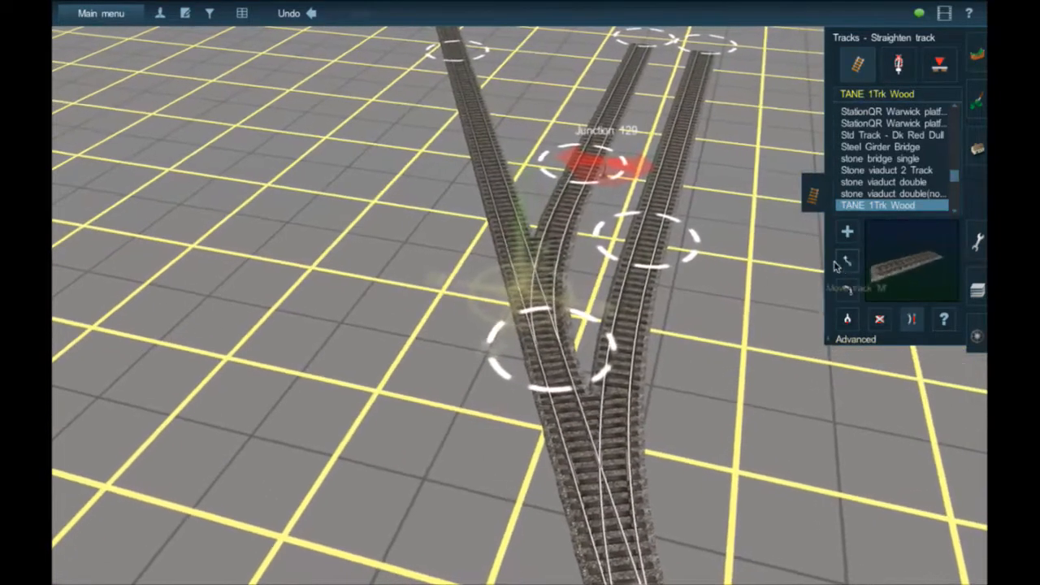
# Adjust the position of the spline point where the second siding leaves the main track, just past Junction 117
pyautogui.click(841, 263)
pyautogui.rightClick(555, 379)
pyautogui.press('Left')
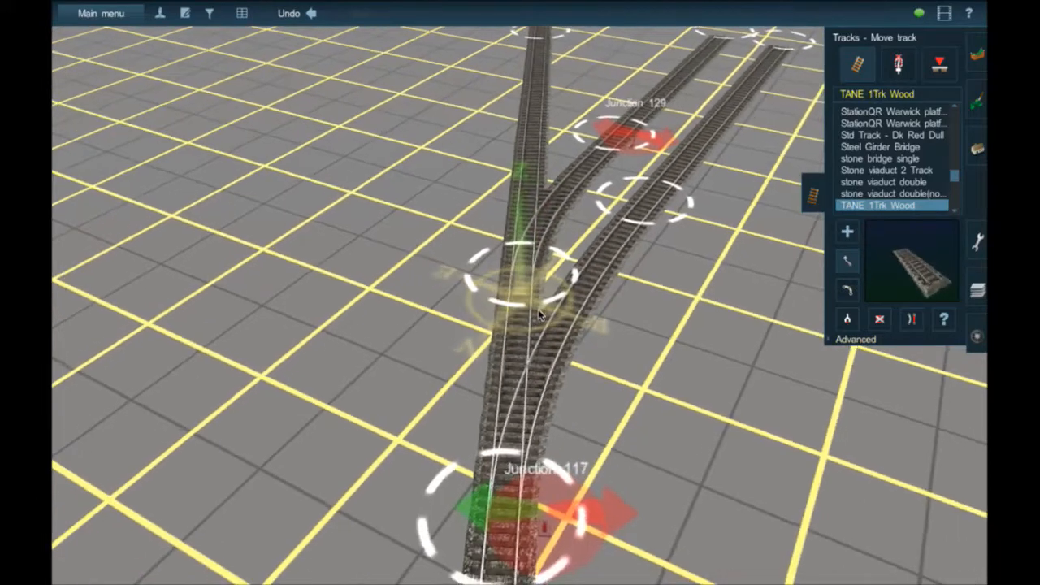
pyautogui.press('Up')
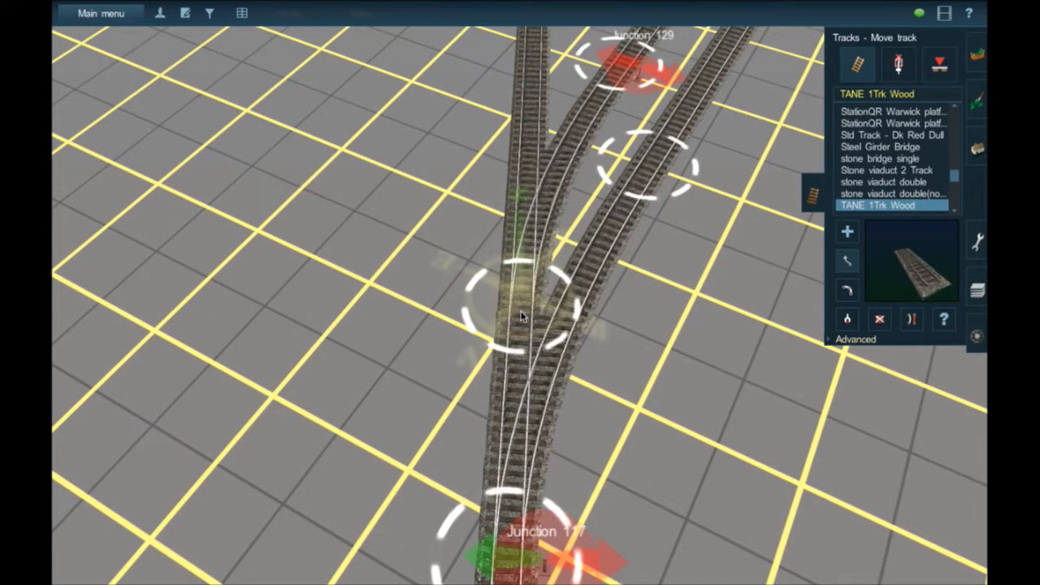
pyautogui.press('Down')
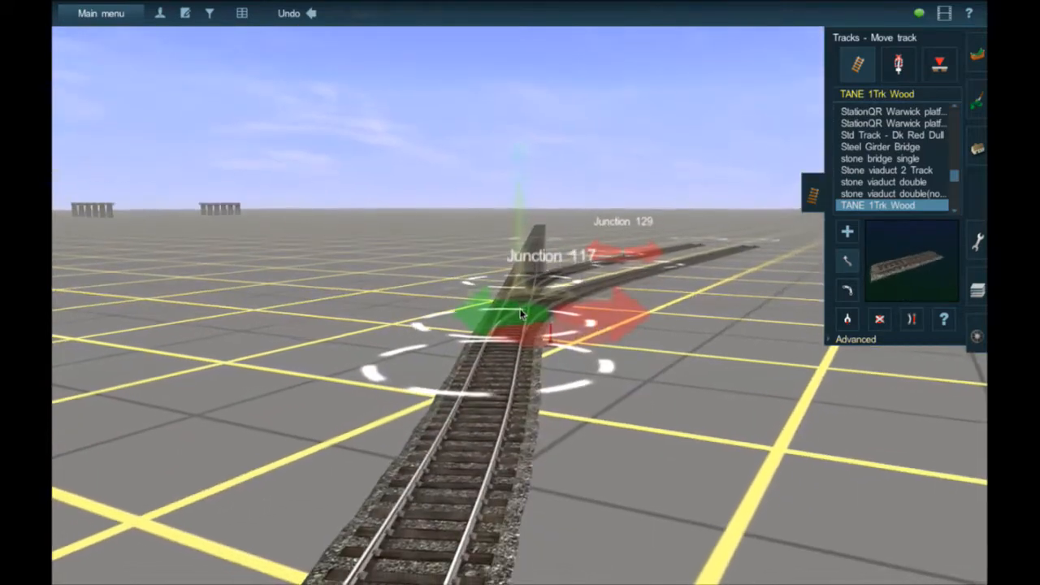
pyautogui.press('Up')
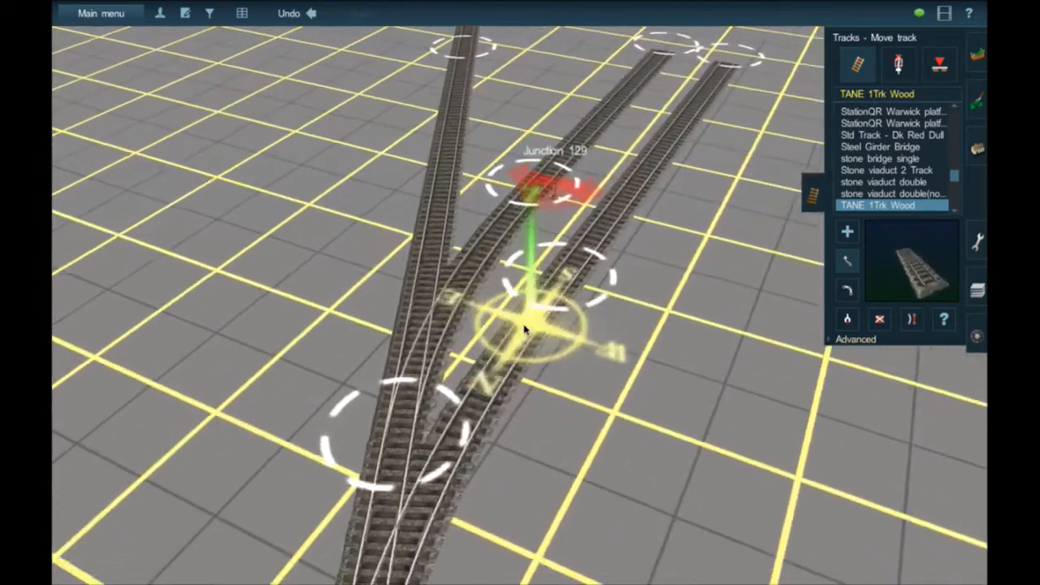
# Delete the misplaced junction lever at Junction 129 on the second siding
pyautogui.click(898, 64)
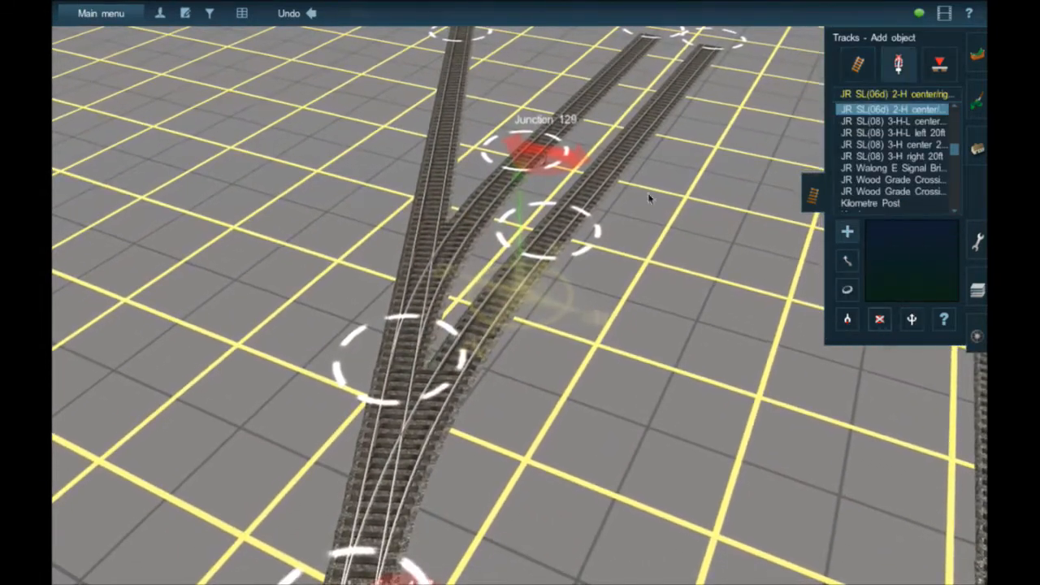
pyautogui.moveTo(475, 276); pyautogui.dragTo(458, 305, button='right')
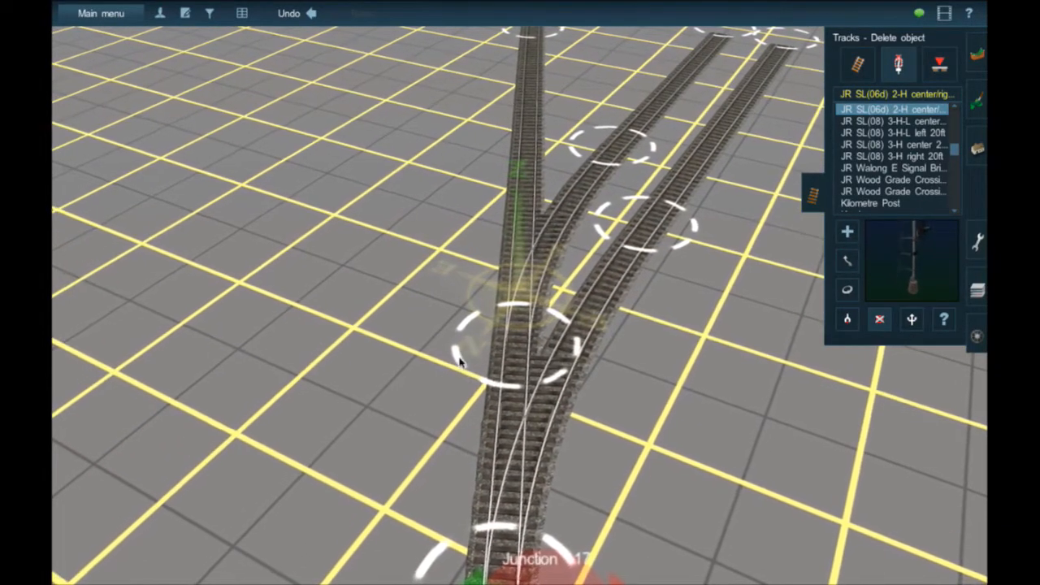
pyautogui.moveTo(459, 361); pyautogui.dragTo(553, 208, button='right')
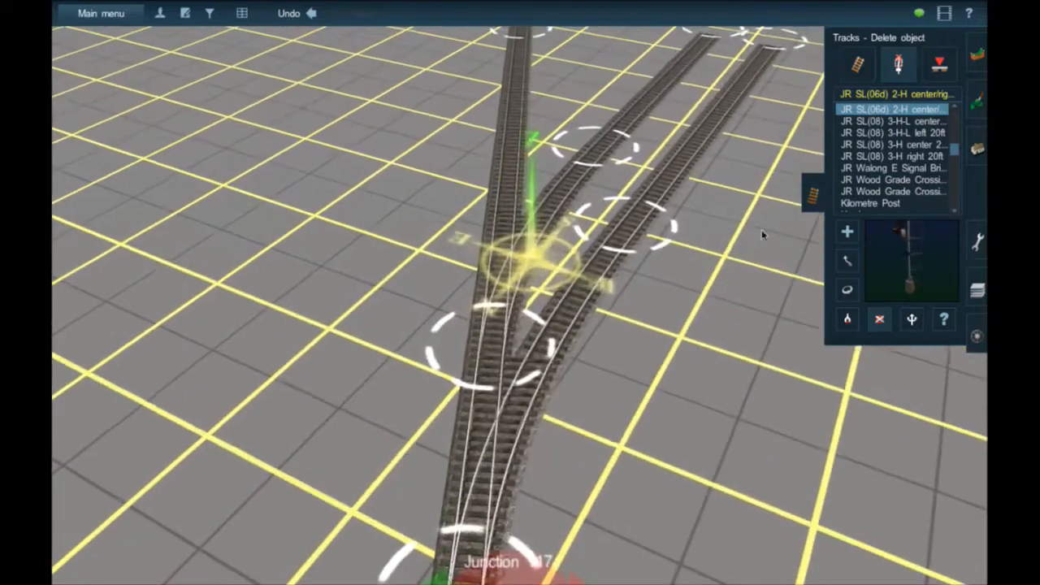
pyautogui.press('Left')
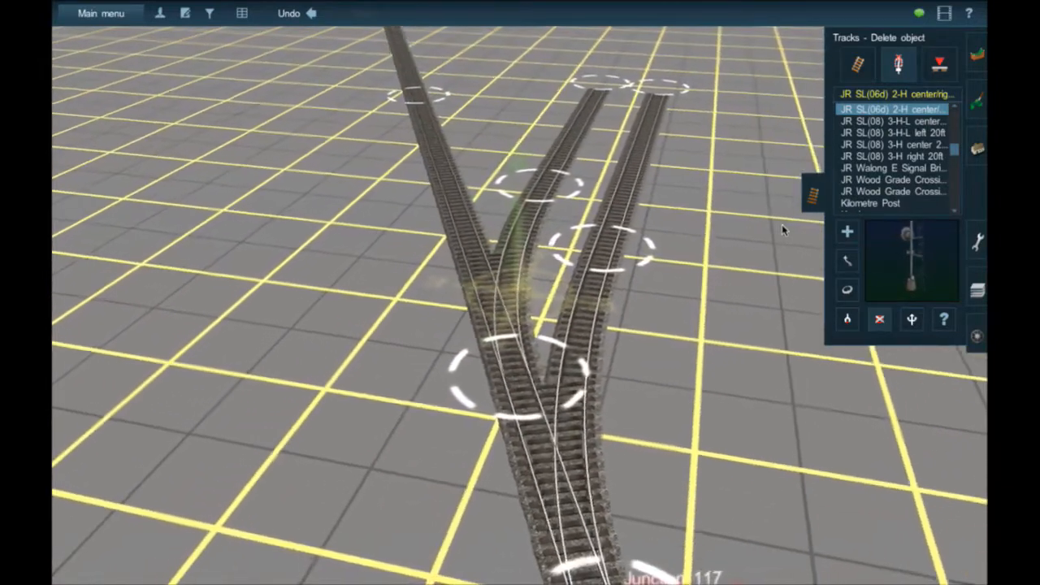
# Lay a short separate track section parallel to the sidings, between the second siding and the main track, and fine-tune its end position
pyautogui.press('Up')
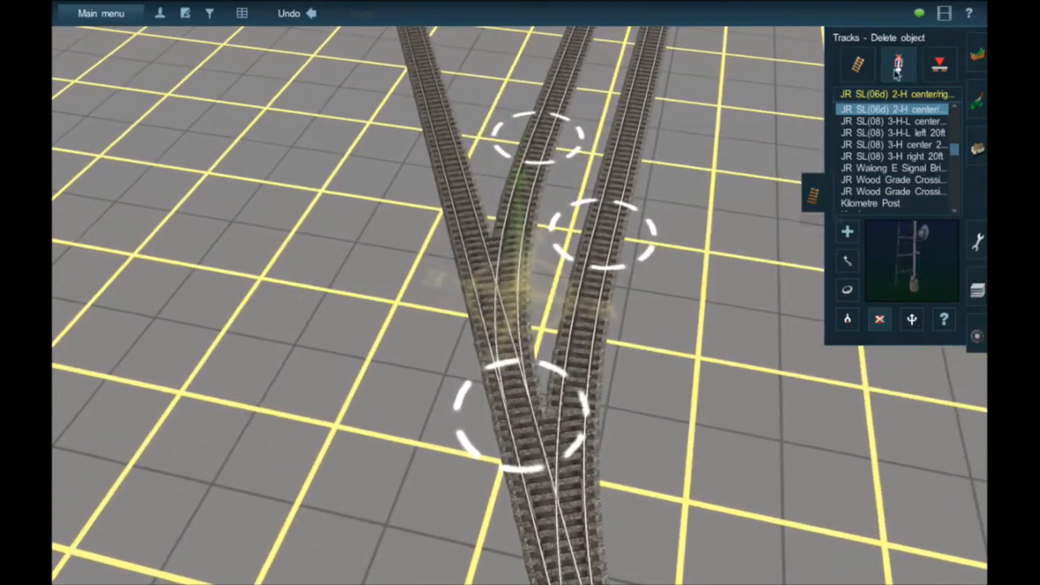
pyautogui.rightClick(473, 216)
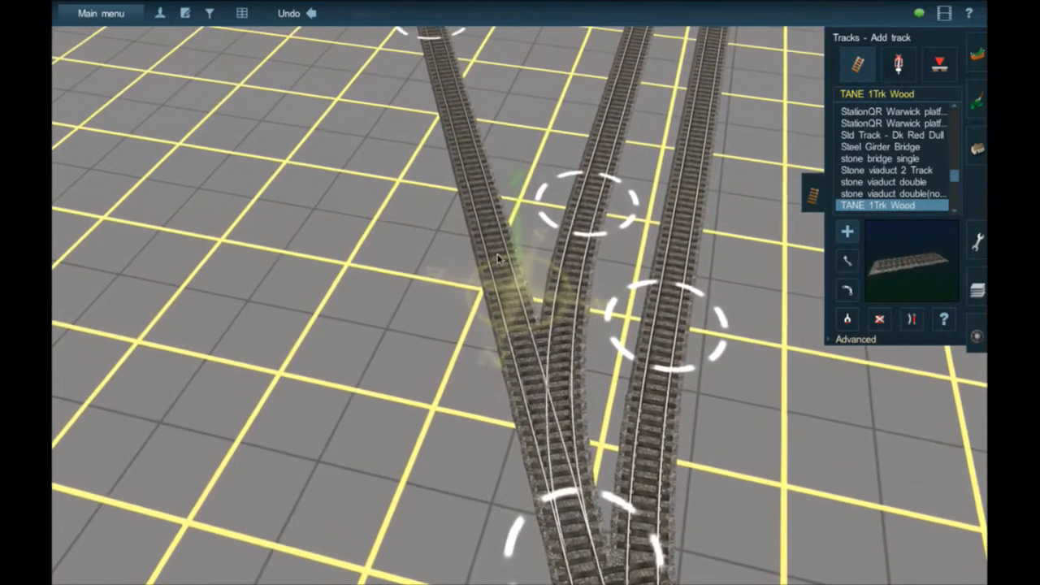
pyautogui.rightClick(519, 185)
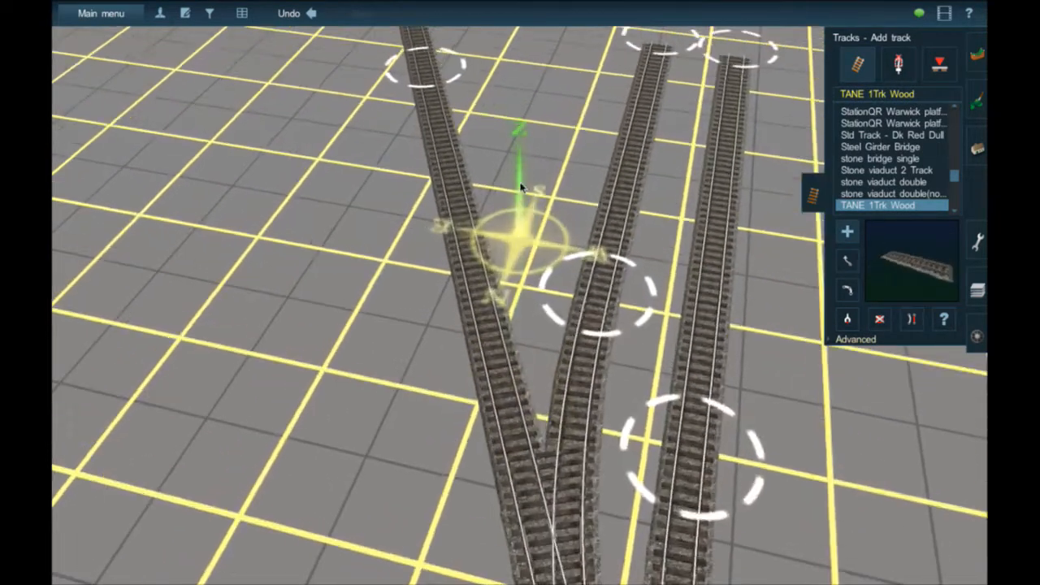
pyautogui.press('Left')
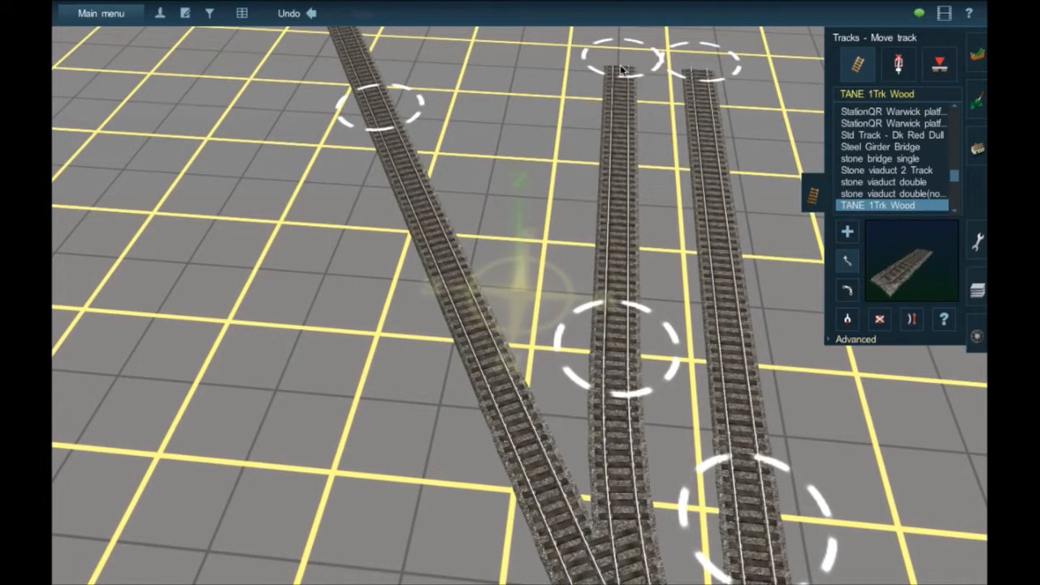
pyautogui.rightClick(561, 135)
pyautogui.press('Up')
pyautogui.press('Left')
pyautogui.press('Right')
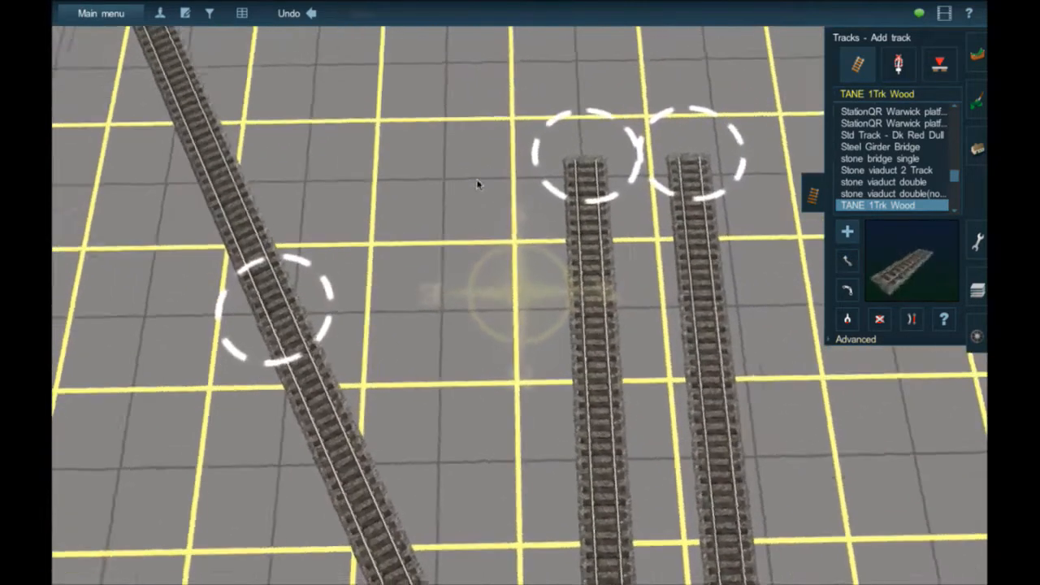
pyautogui.press('Left')
pyautogui.click(497, 133)
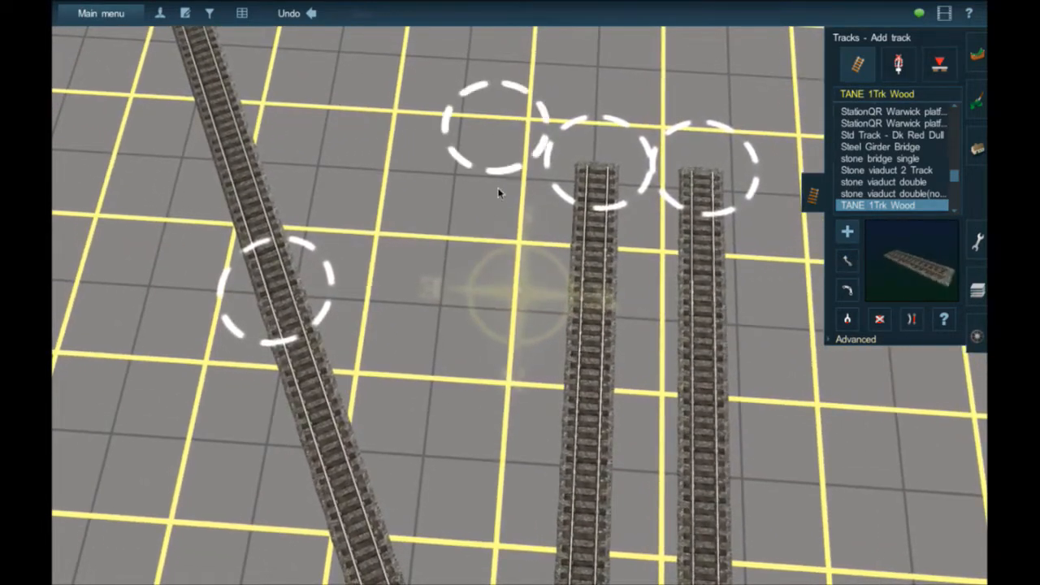
pyautogui.moveTo(482, 281); pyautogui.dragTo(519, 372)
pyautogui.rightClick(471, 321)
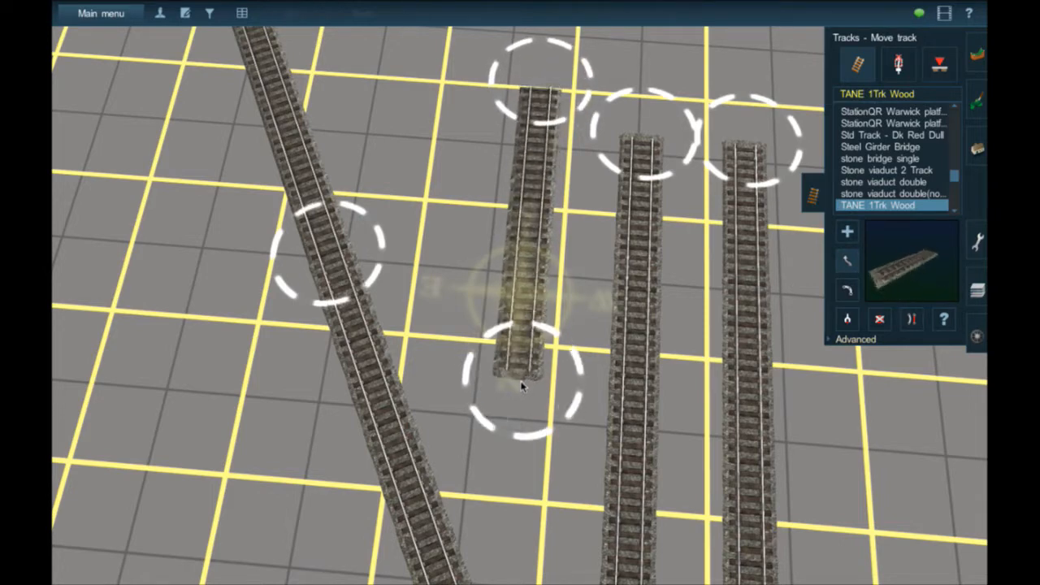
pyautogui.moveTo(521, 382); pyautogui.dragTo(514, 372)
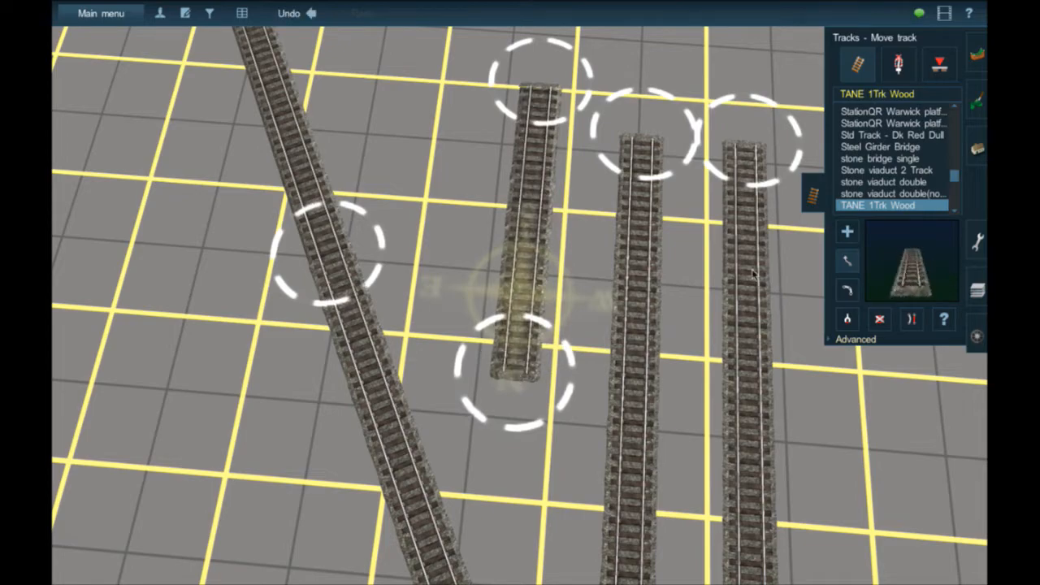
# Connect the near end of the separate section to the main track's next spline point with a curved piece, forming a third siding
pyautogui.click(857, 231)
pyautogui.press('Right')
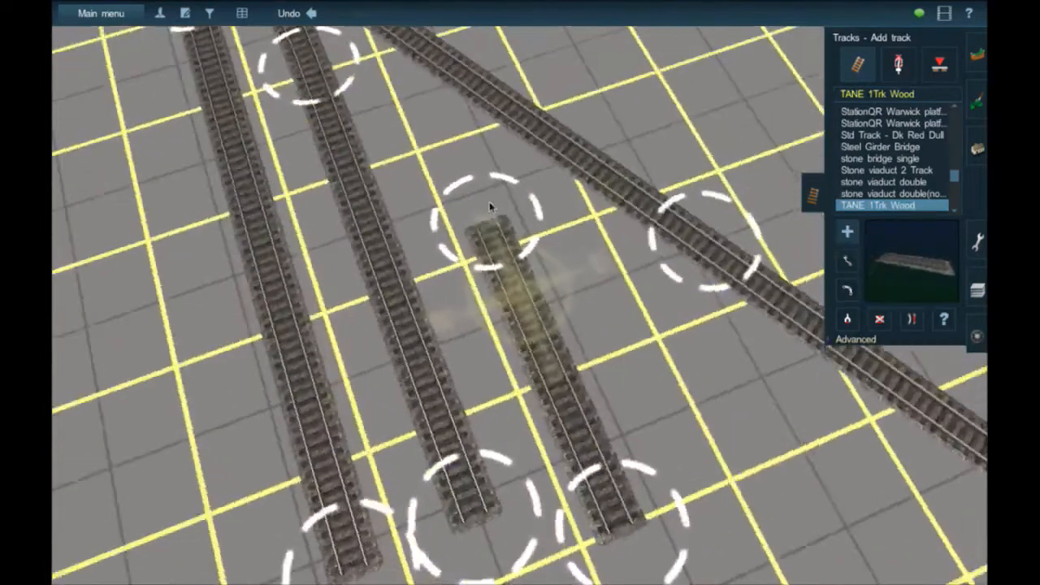
pyautogui.rightClick(490, 203)
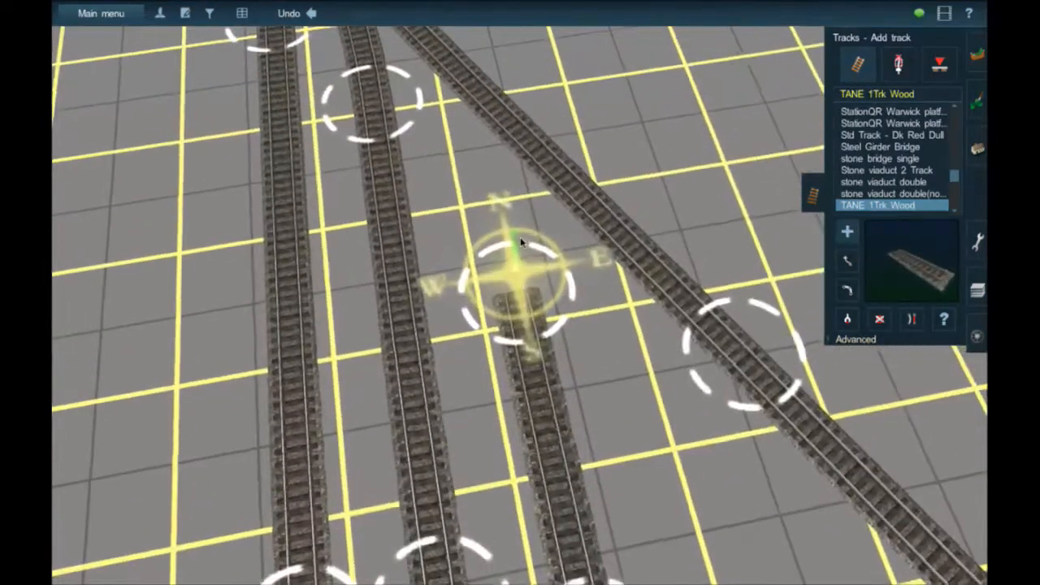
pyautogui.press('Down')
pyautogui.moveTo(518, 301)
pyautogui.mouseDown()
pyautogui.moveTo(428, 95)
pyautogui.moveTo(418, 100)
pyautogui.moveTo(433, 117)
pyautogui.moveTo(416, 98)
pyautogui.mouseUp()
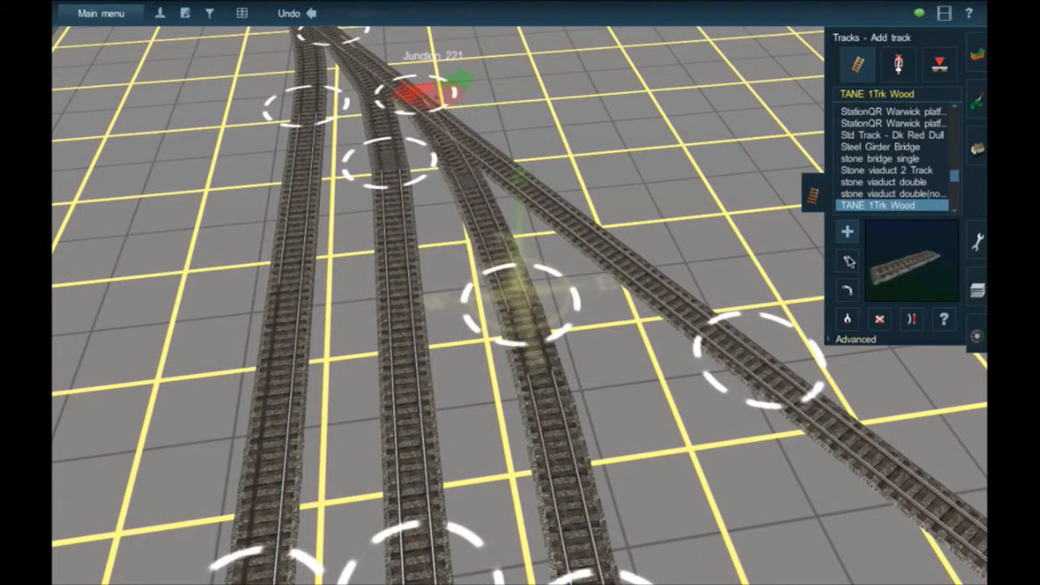
# Move the third siding's curve point closer to the main track and shift its free end to run parallel with the other sidings
pyautogui.rightClick(527, 301)
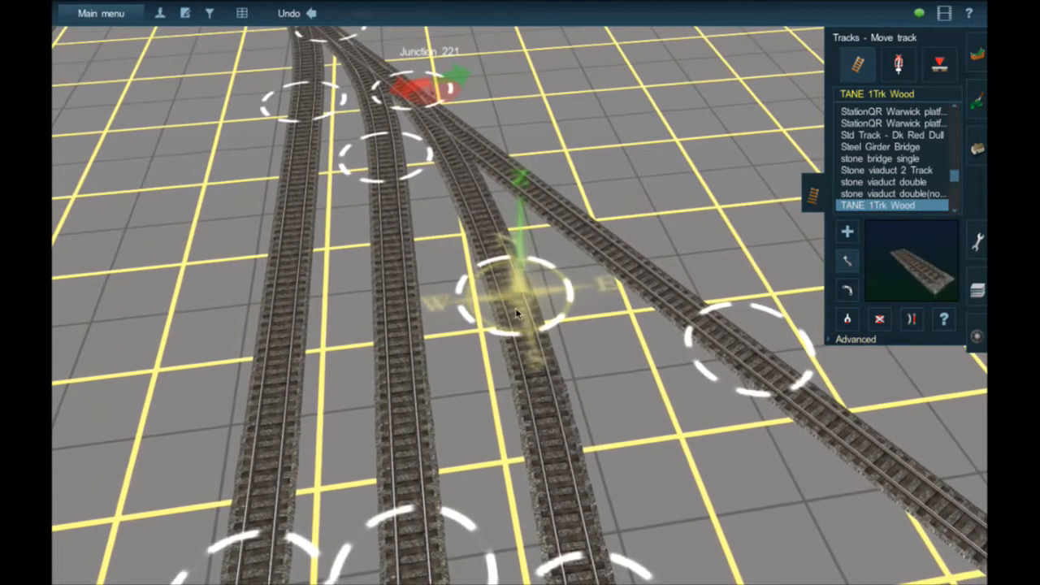
pyautogui.moveTo(497, 254); pyautogui.dragTo(496, 251)
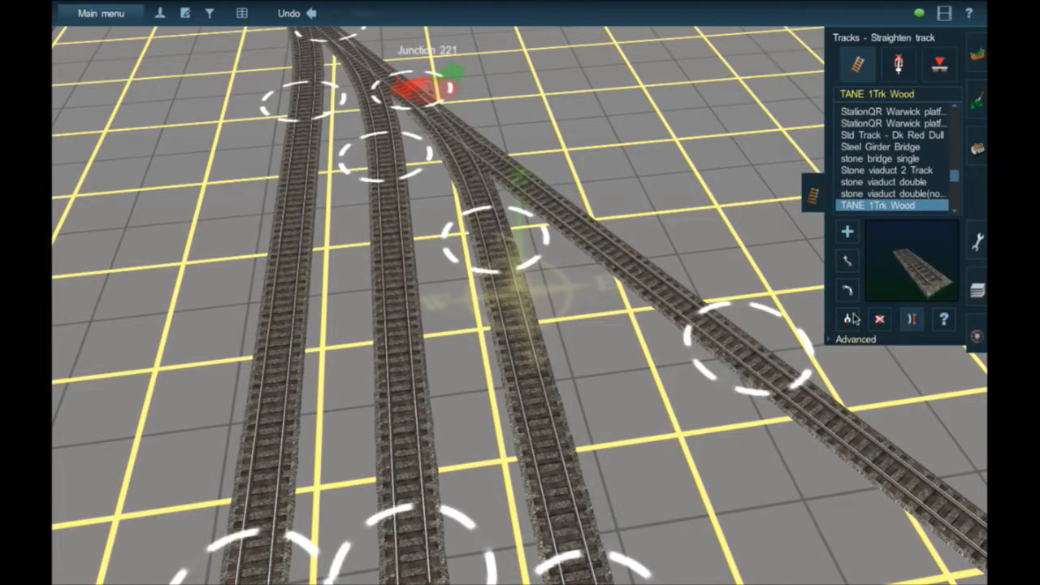
pyautogui.rightClick(583, 484)
pyautogui.press('Left')
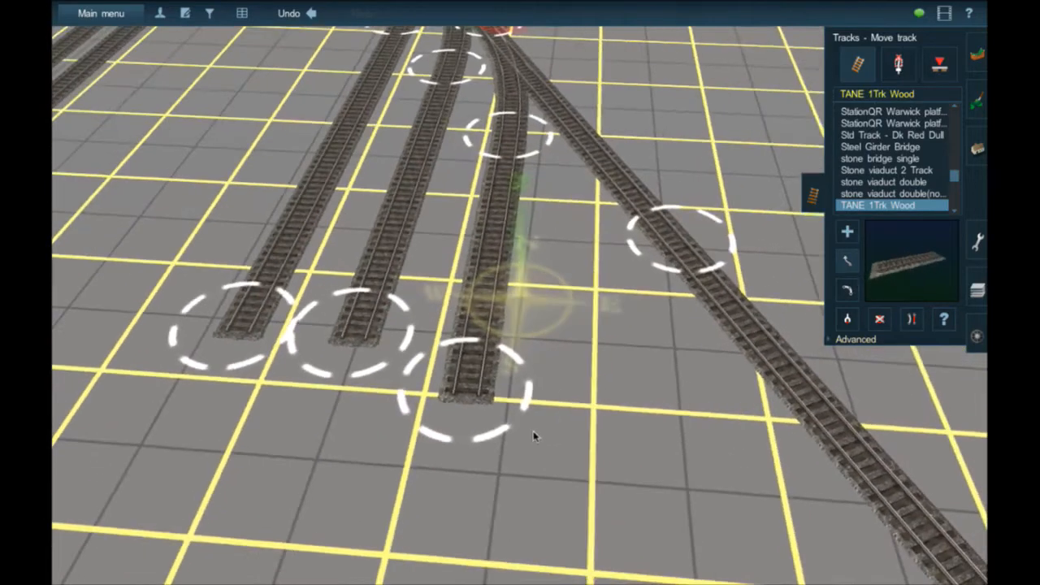
pyautogui.press('Right')
pyautogui.moveTo(493, 399); pyautogui.dragTo(494, 355)
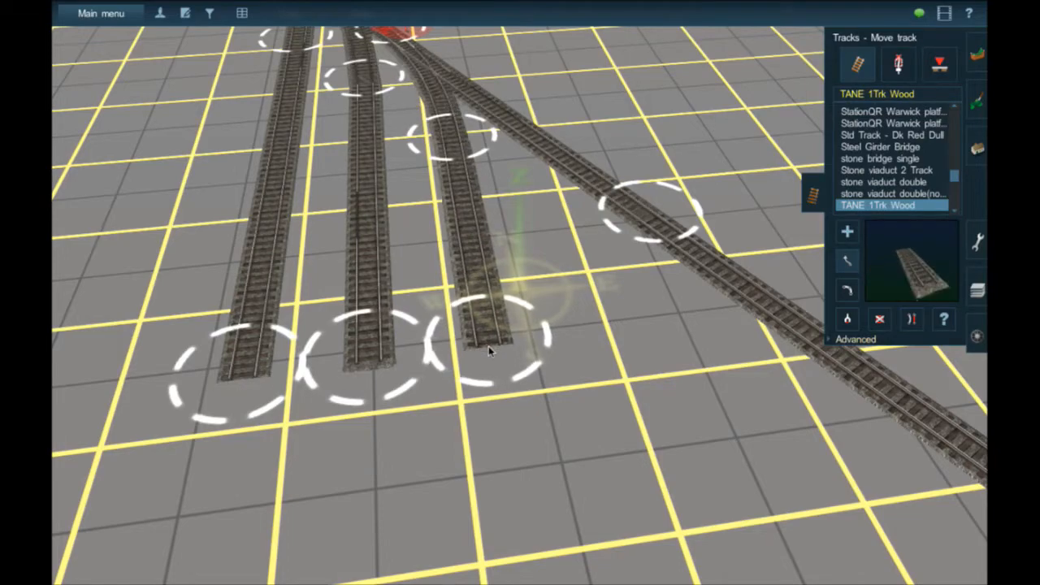
# Examine the lever and the diverging rails at Junction 221 up close
pyautogui.rightClick(398, 65)
pyautogui.press('Left')
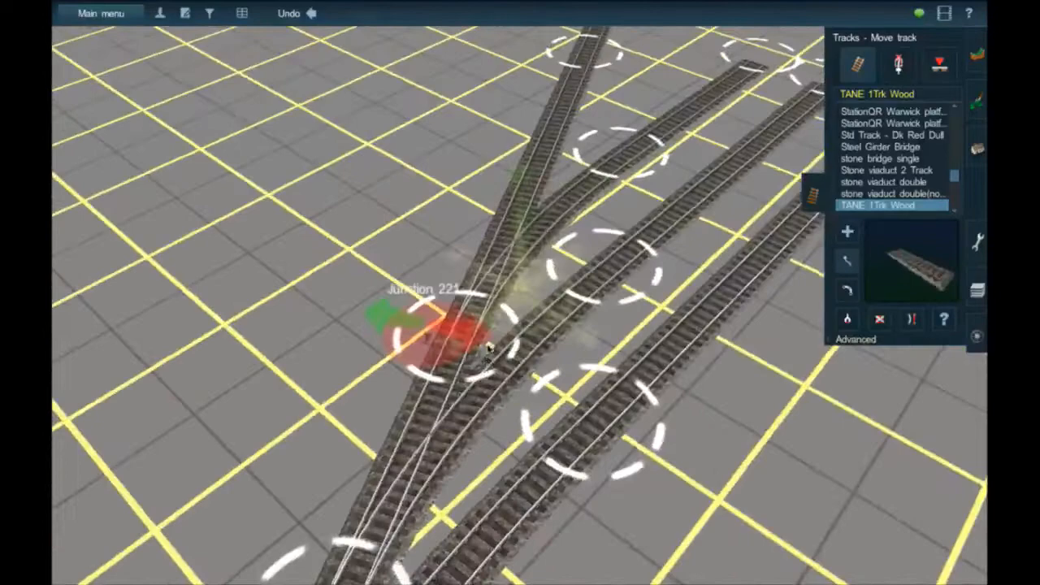
pyautogui.rightClick(489, 348)
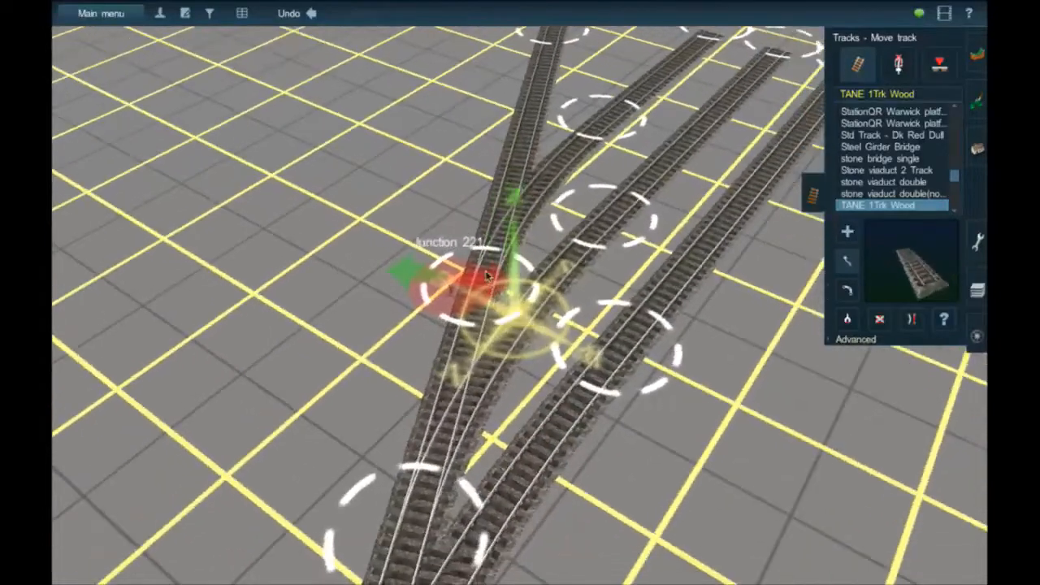
pyautogui.rightClick(480, 272)
pyautogui.scroll(6, 528, 304)
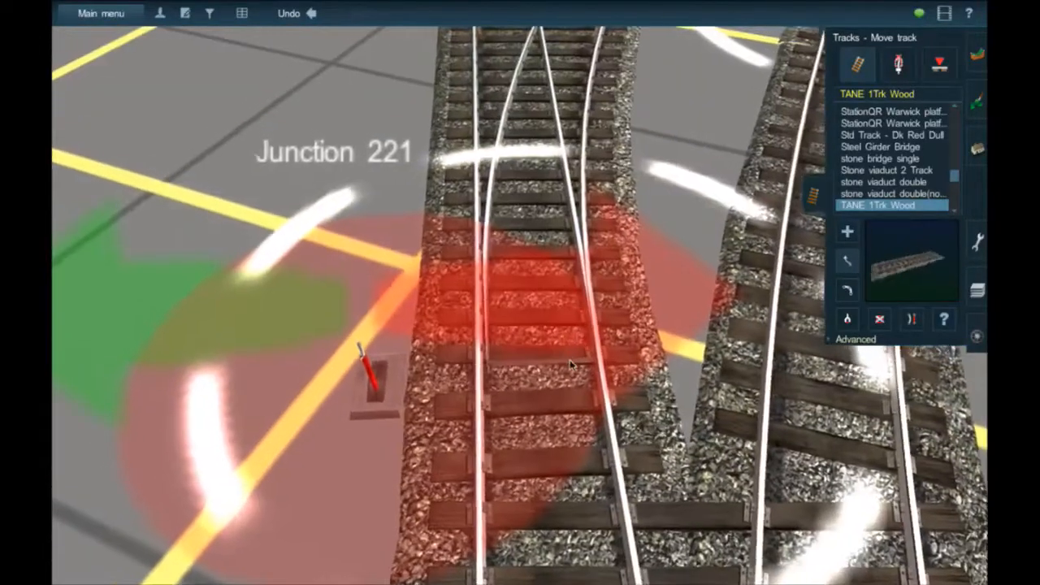
pyautogui.scroll(-6, 562, 329)
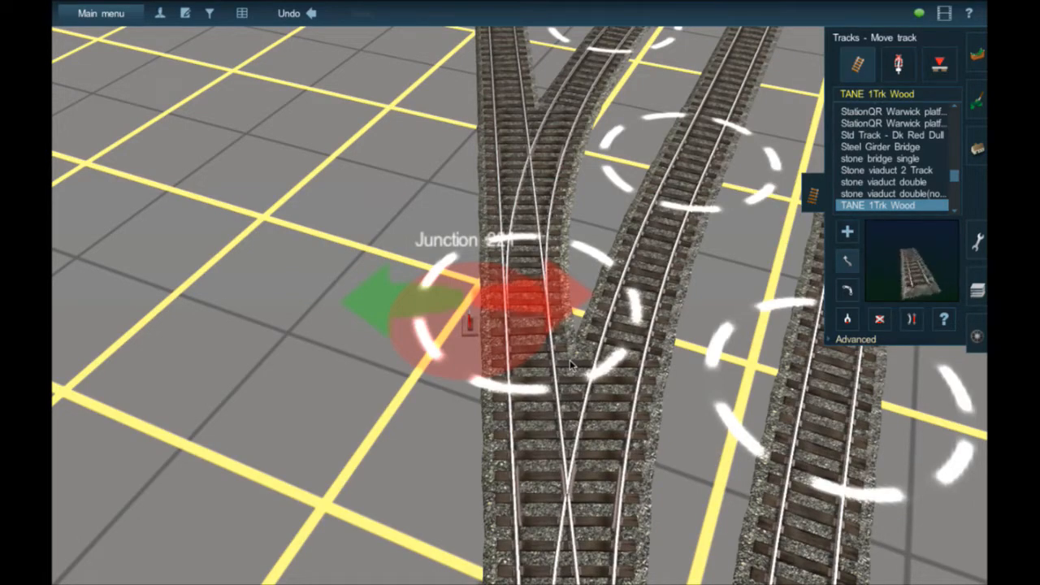
pyautogui.moveTo(576, 302); pyautogui.dragTo(636, 292, button='right')
# Extend the third siding from its free end with a long straight track section
pyautogui.press('a')
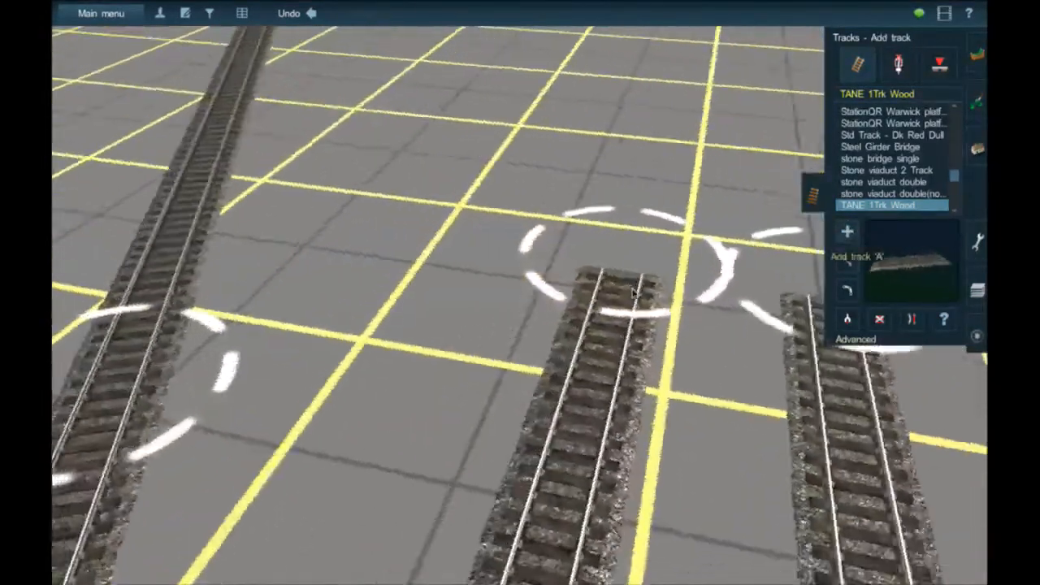
pyautogui.press('Left')
pyautogui.press('Right')
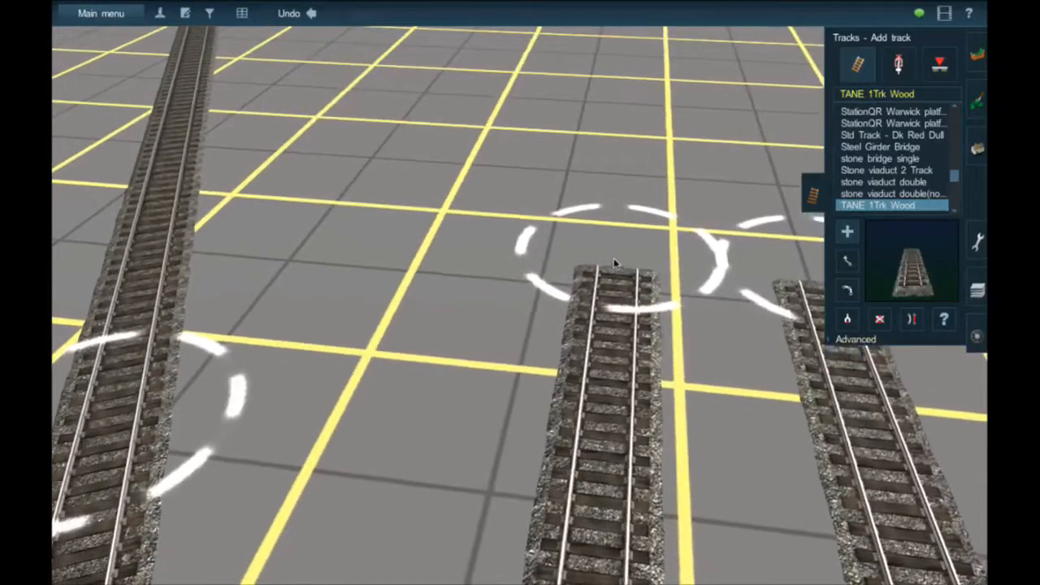
pyautogui.scroll(-3, 615, 263)
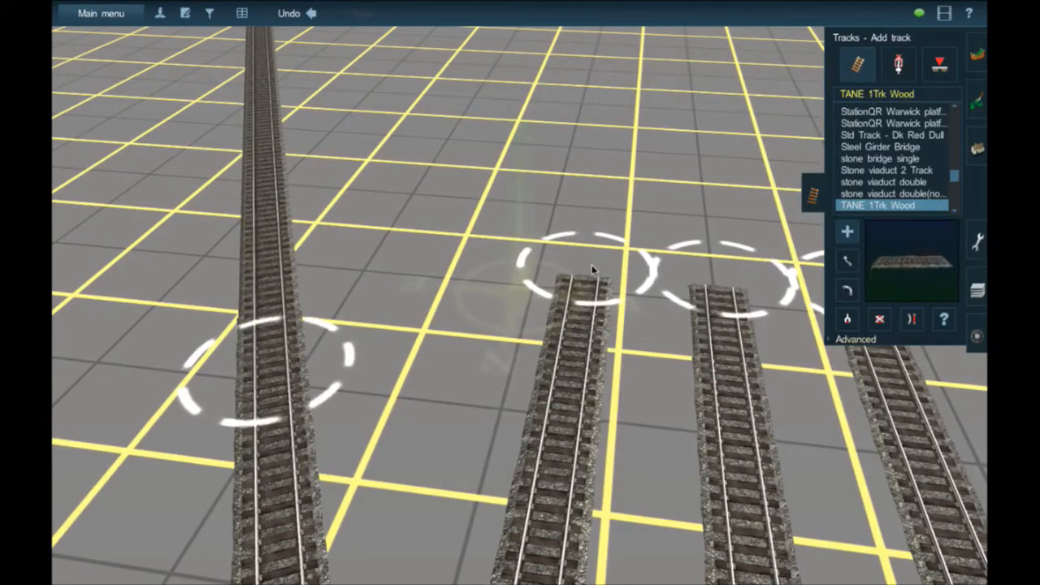
pyautogui.moveTo(592, 269); pyautogui.dragTo(621, 54)
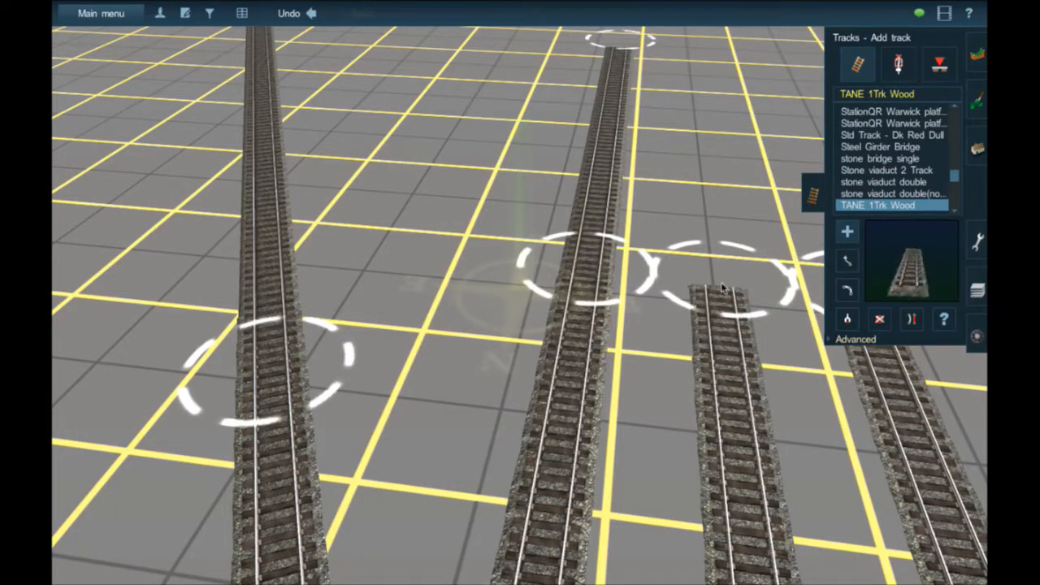
# Extend the second siding with a straight section that ends level with the extended third siding
pyautogui.moveTo(697, 119); pyautogui.dragTo(564, 151)
pyautogui.moveTo(697, 118); pyautogui.dragTo(563, 152, button='right')
pyautogui.moveTo(564, 152); pyautogui.dragTo(462, 200)
pyautogui.moveTo(564, 152); pyautogui.dragTo(462, 201, button='right')
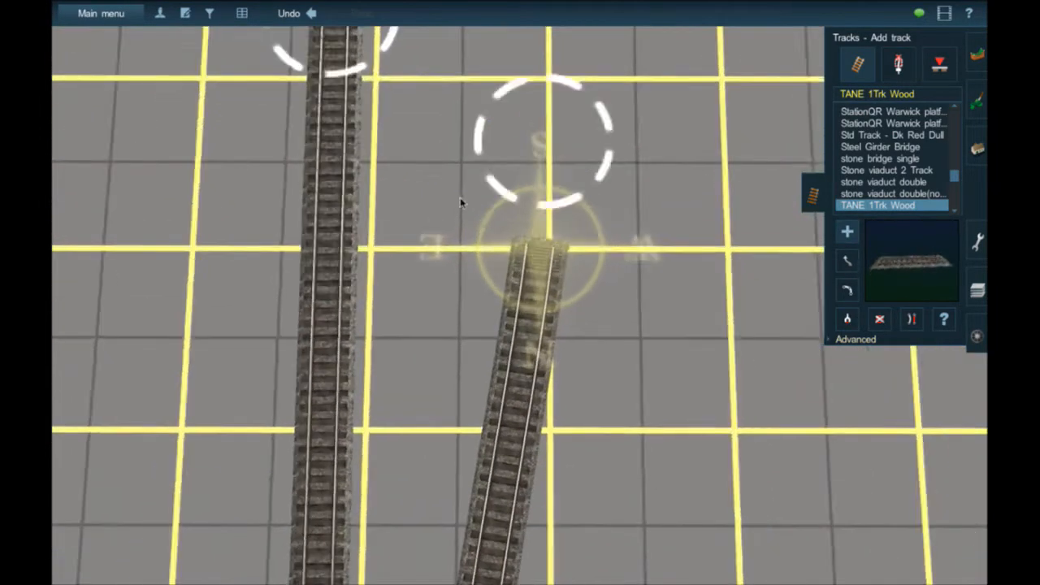
pyautogui.rightClick(476, 179)
pyautogui.moveTo(462, 200); pyautogui.dragTo(486, 159)
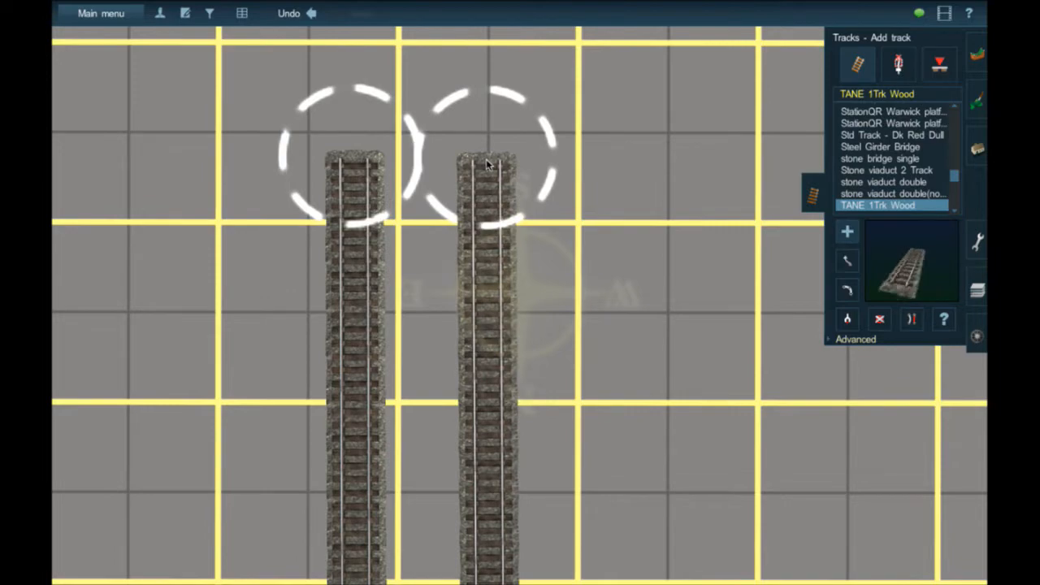
# Extend the first siding parallel to the other two so that all three track ends line up
pyautogui.moveTo(544, 318); pyautogui.dragTo(482, 343, button='right')
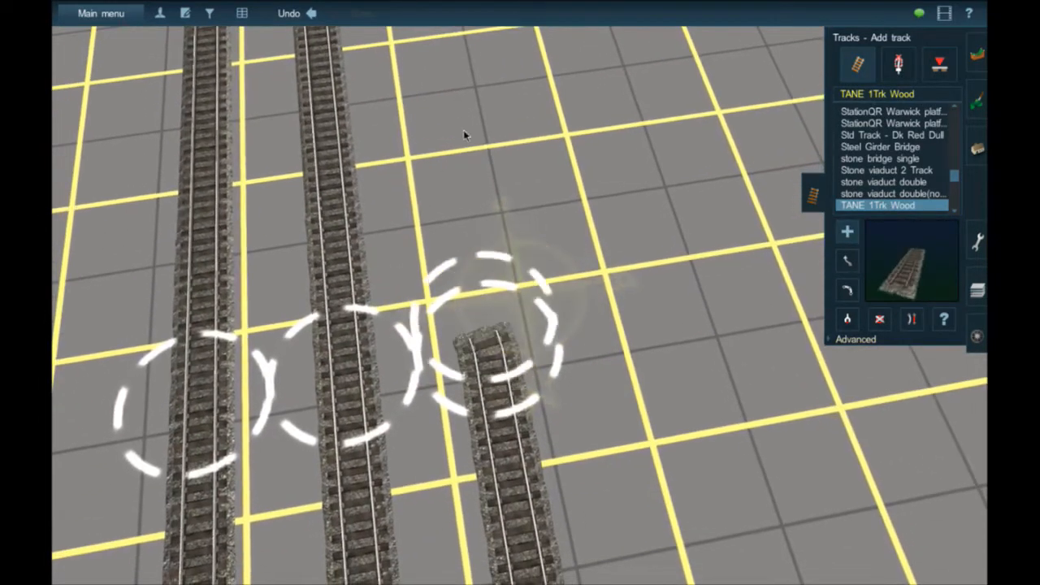
pyautogui.moveTo(464, 133); pyautogui.dragTo(536, 301)
pyautogui.rightClick(458, 94)
pyautogui.rightClick(476, 92)
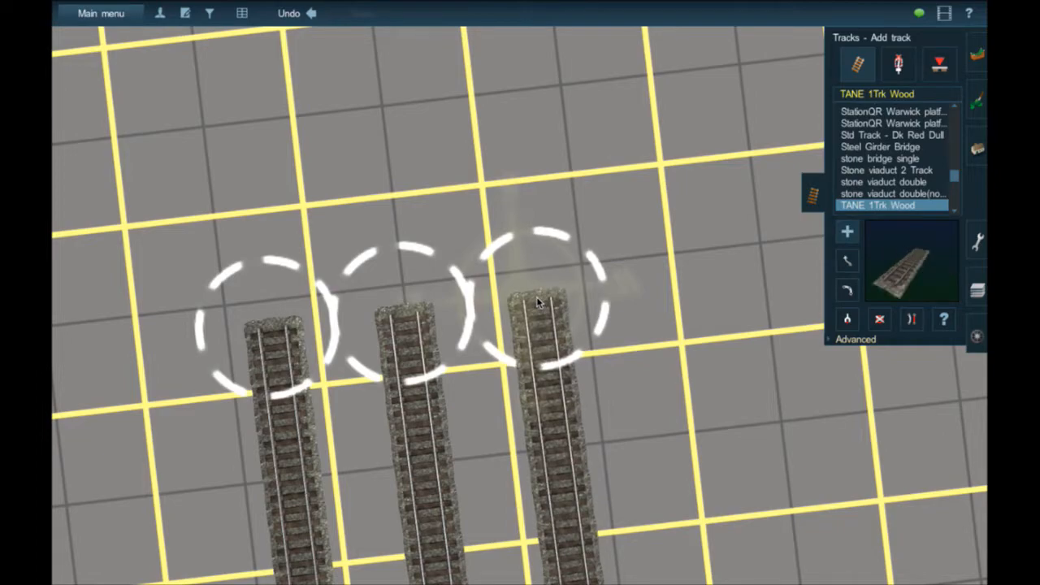
# Branch a short fourth siding off the main track just past Junction 221 and shift its free end away from the third siding
pyautogui.press('Right')
pyautogui.press('Down')
pyautogui.press('Up')
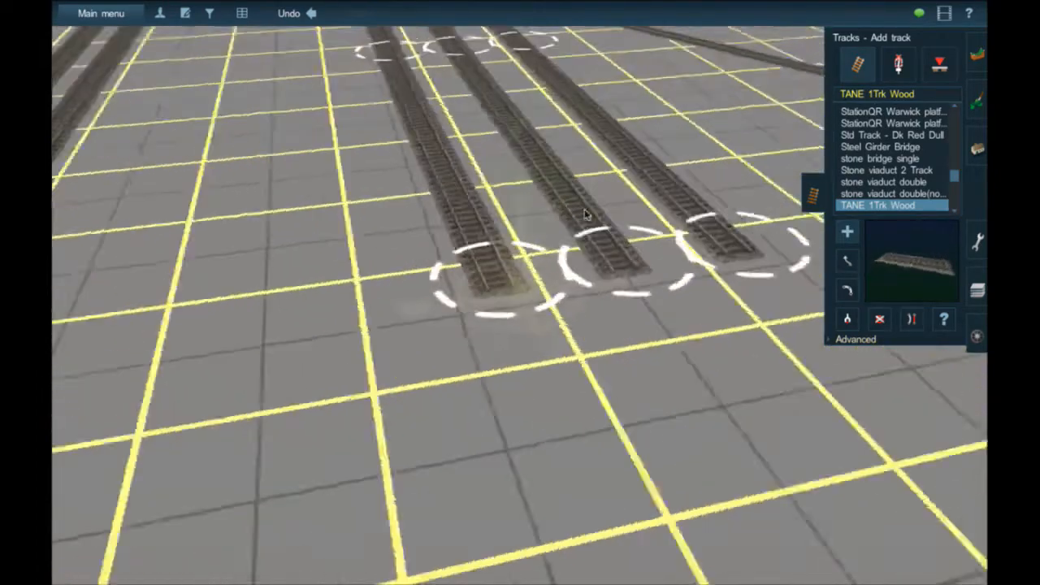
pyautogui.moveTo(585, 214); pyautogui.dragTo(434, 225, button='right')
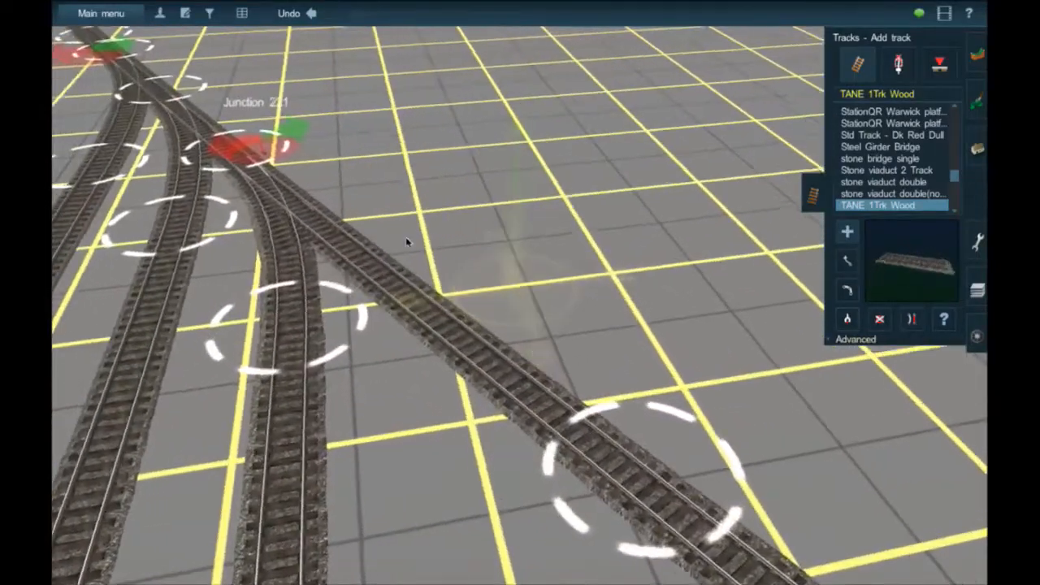
pyautogui.click(479, 413)
pyautogui.rightClick(480, 415)
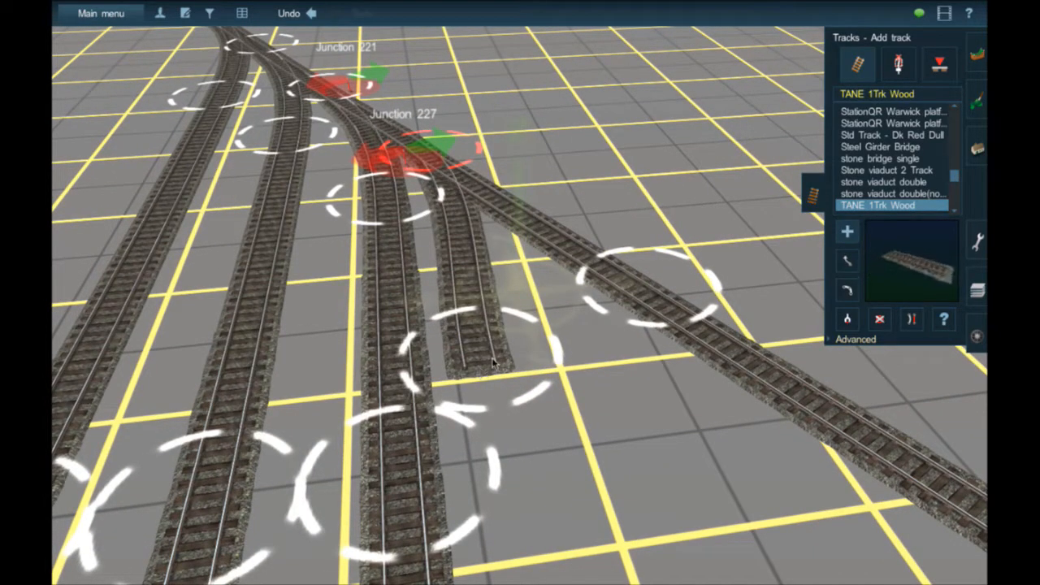
pyautogui.moveTo(528, 340); pyautogui.dragTo(570, 361)
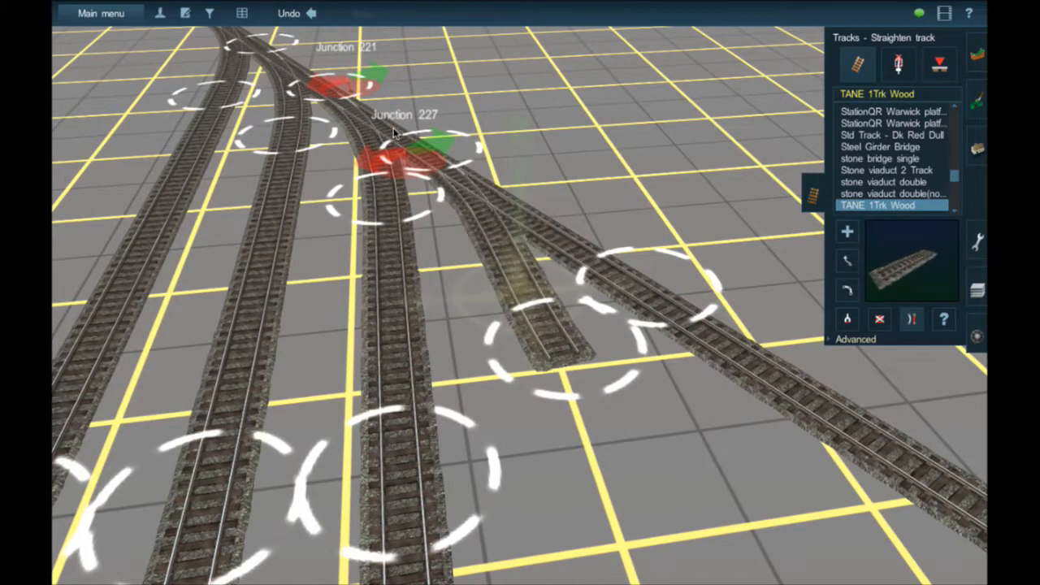
# Extend the fourth siding from its free end so that it finishes level with the ends of the other three sidings
pyautogui.press('Left')
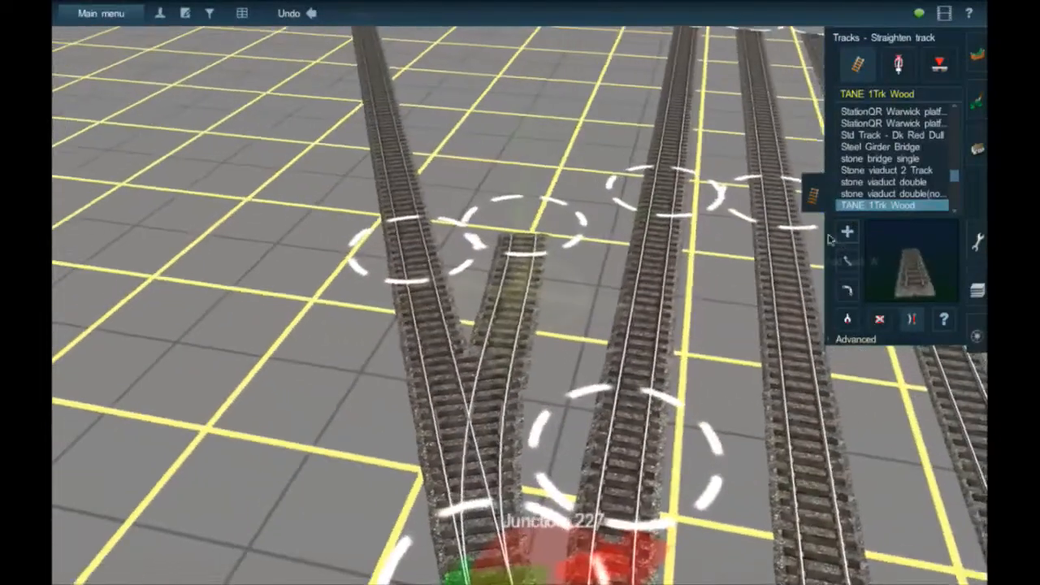
pyautogui.click(845, 232)
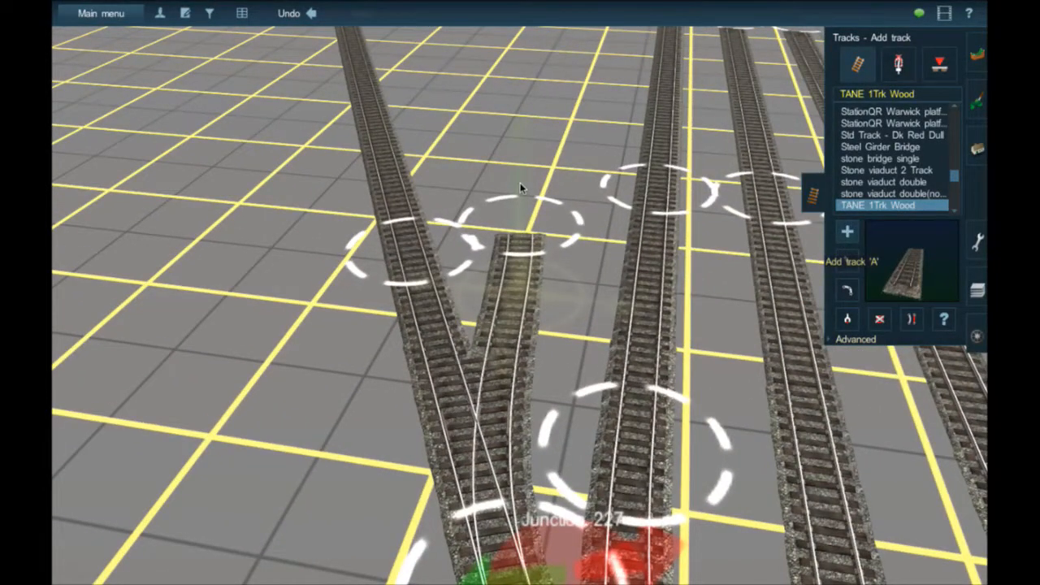
pyautogui.moveTo(521, 188)
pyautogui.mouseDown()
pyautogui.moveTo(500, 138)
pyautogui.moveTo(513, 59)
pyautogui.mouseUp()
pyautogui.rightClick(513, 62)
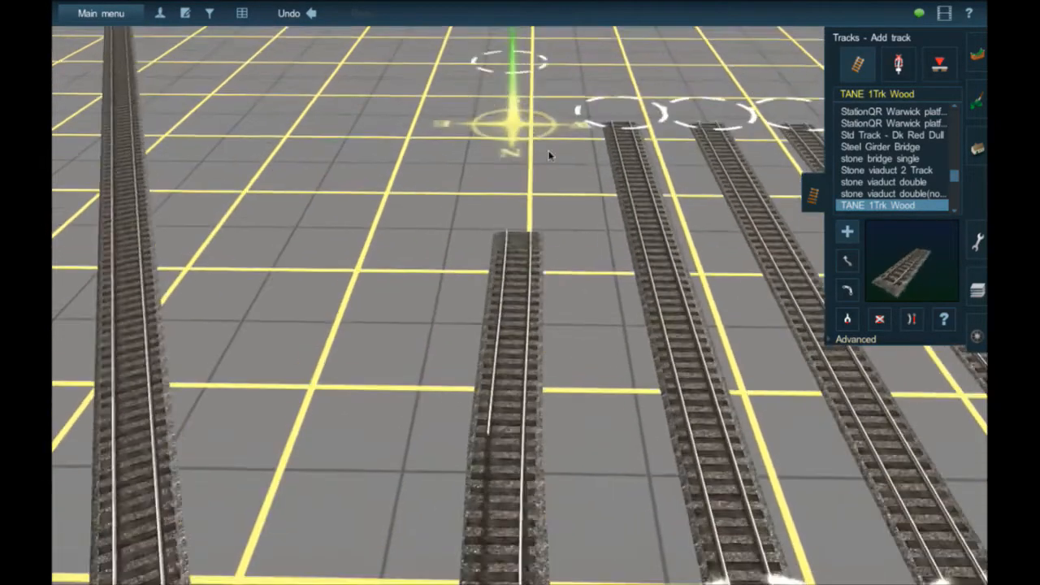
pyautogui.press('Up')
pyautogui.moveTo(550, 155); pyautogui.dragTo(551, 286)
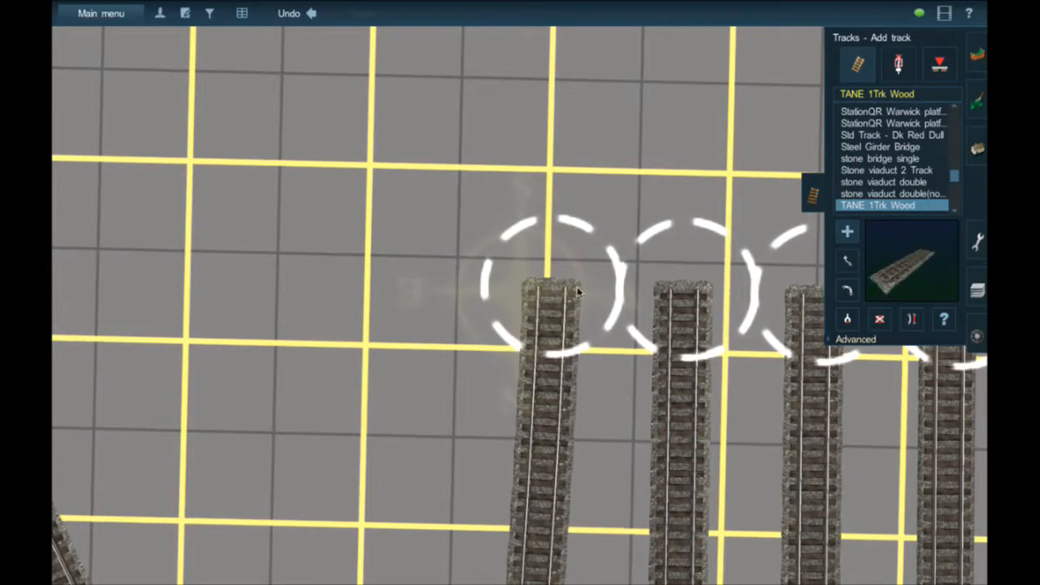
# Straighten the long section of the fourth siding leading up to its free end
pyautogui.moveTo(565, 424); pyautogui.dragTo(477, 275)
pyautogui.press('Left')
pyautogui.press('Down')
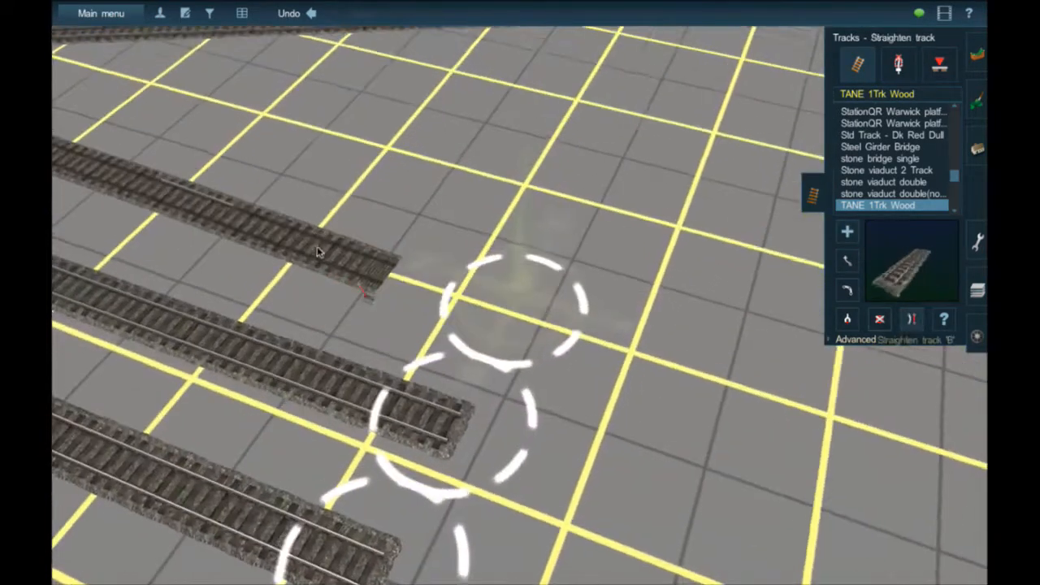
pyautogui.hotkey('ctrl', 'z')
pyautogui.press('Left')
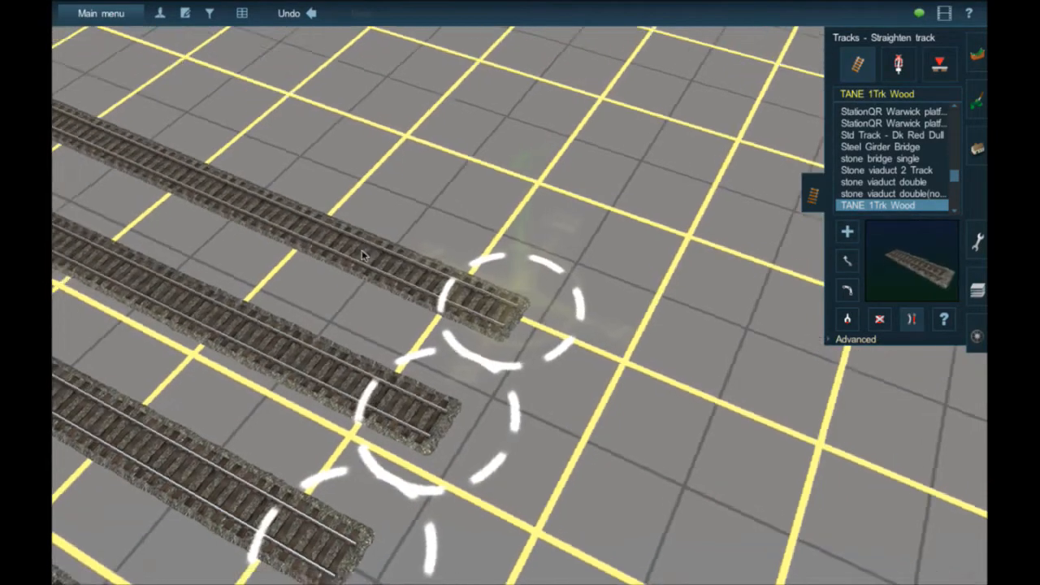
pyautogui.press('Down')
# Flip the junction direction of Junction 227 so its lever stands on the outer side of the main track
pyautogui.rightClick(469, 202)
pyautogui.moveTo(468, 203); pyautogui.dragTo(585, 233, button='right')
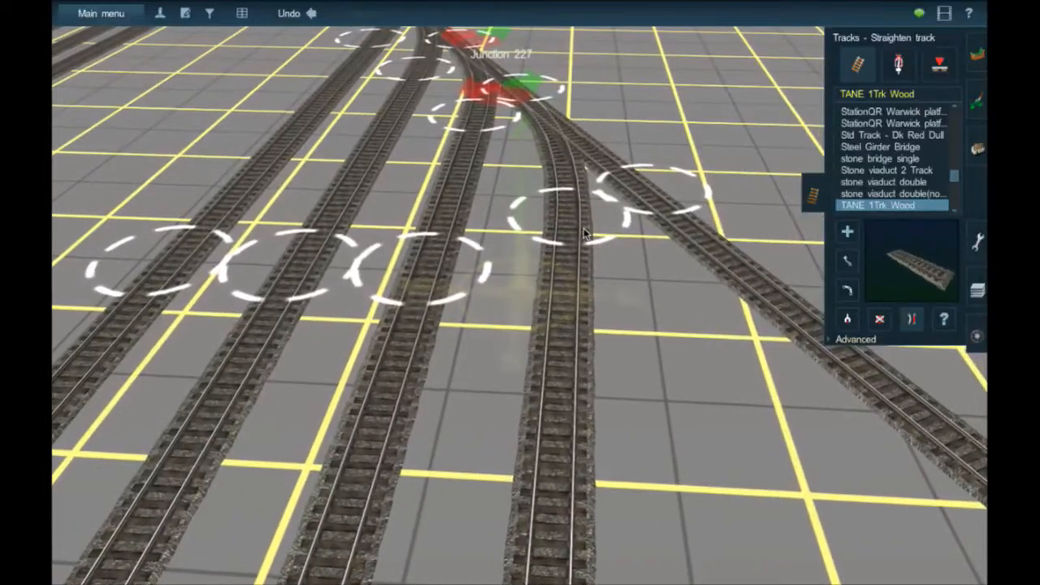
pyautogui.press('Up')
pyautogui.rightClick(584, 234)
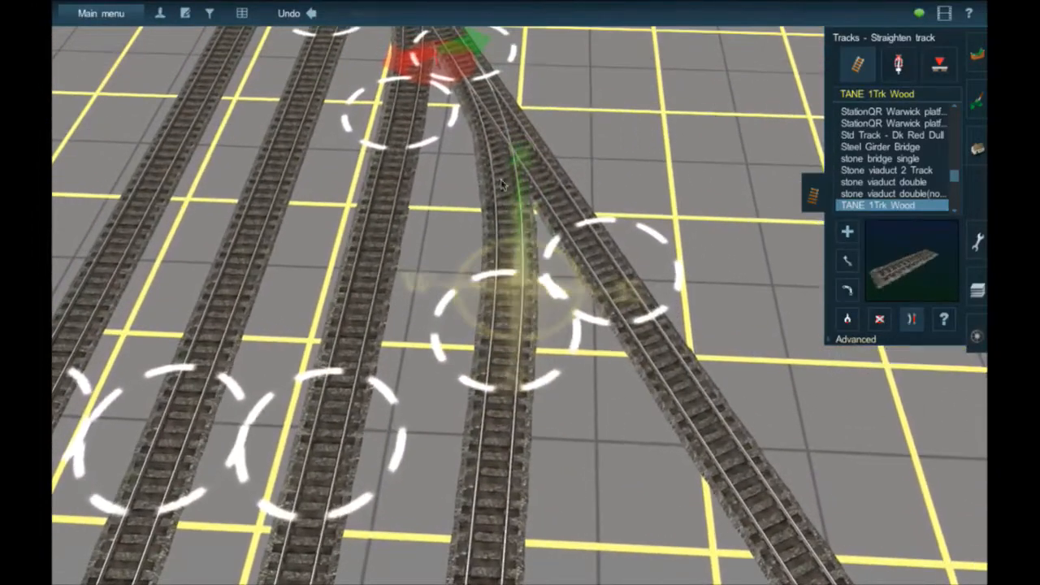
pyautogui.rightClick(490, 157)
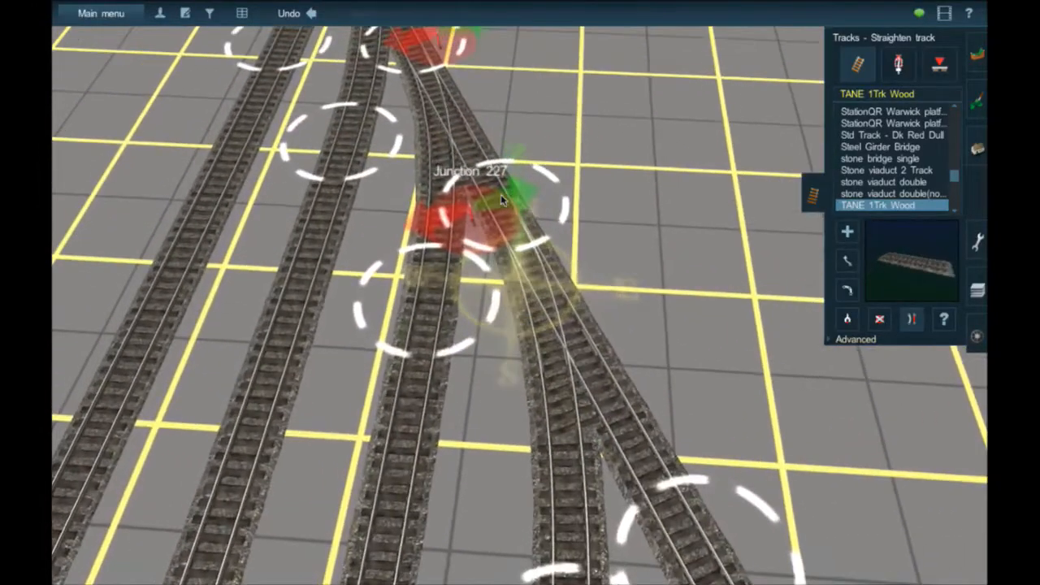
pyautogui.rightClick(502, 200)
pyautogui.press('Left')
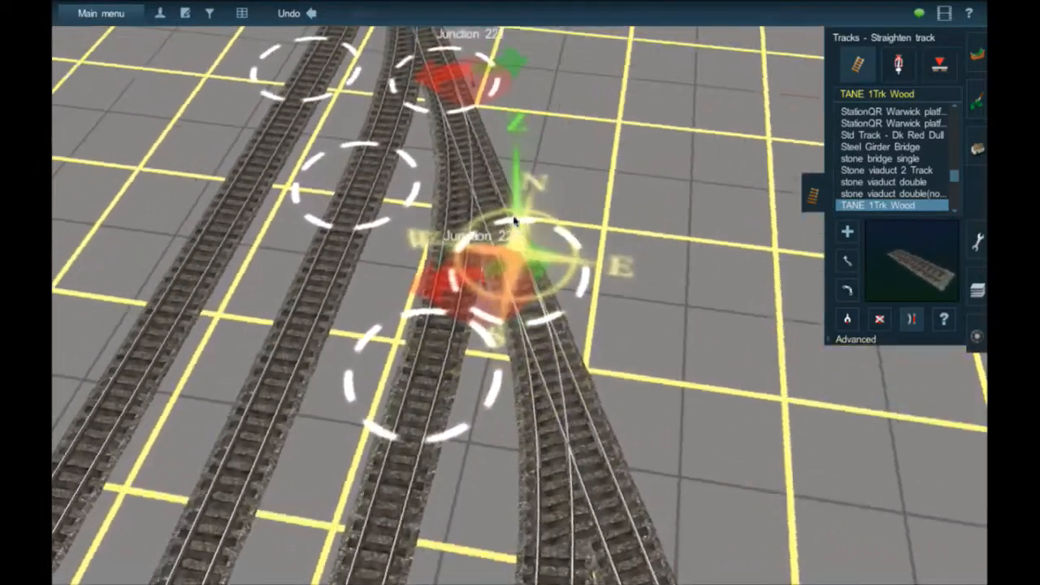
pyautogui.scroll(2, 520, 303)
pyautogui.rightClick(521, 304)
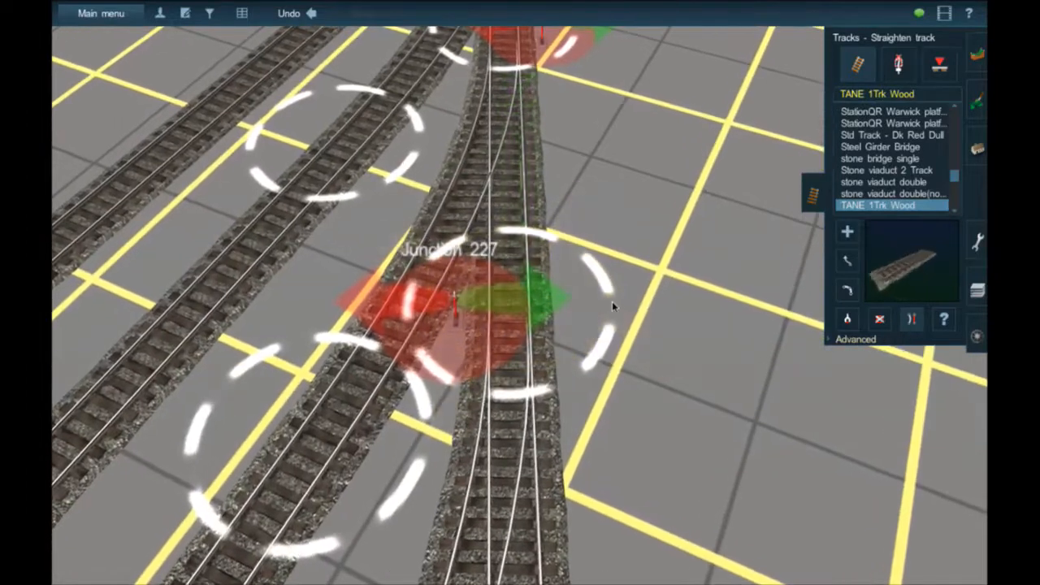
pyautogui.click(846, 289)
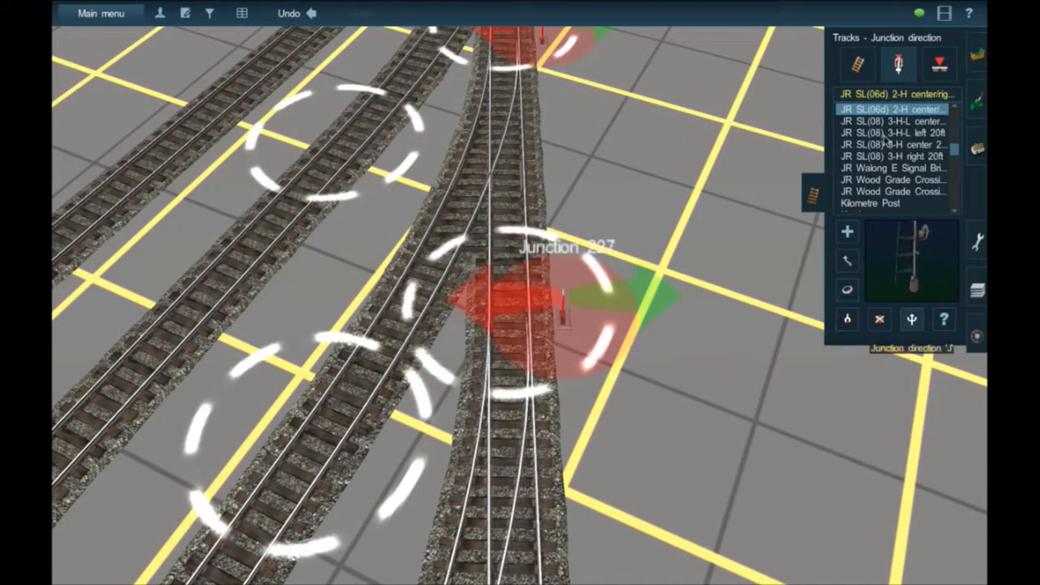
# Examine how the rails run through Junctions 227, 221 and 117 where the sidings leave the main track
pyautogui.click(864, 71)
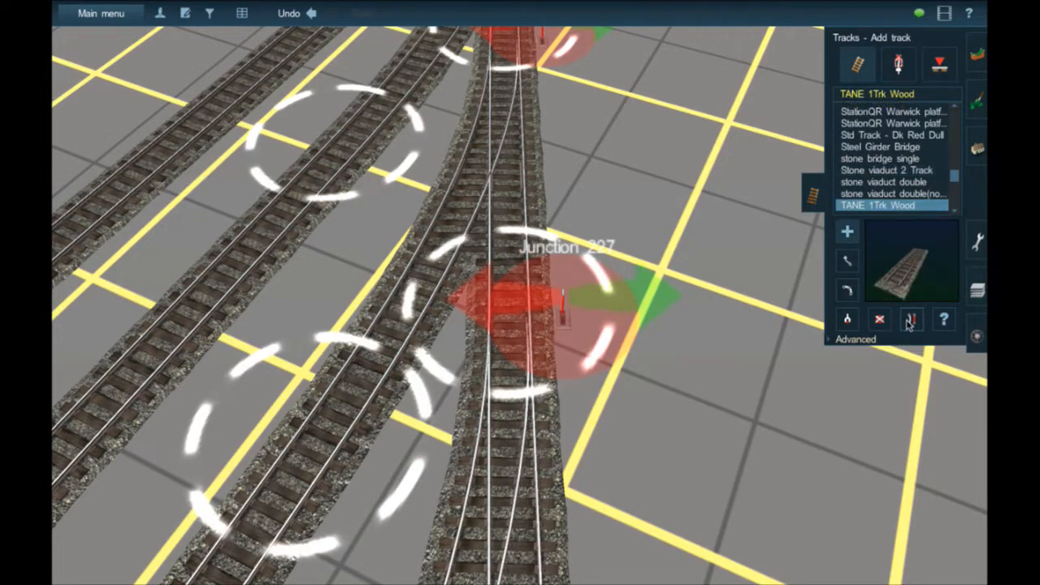
pyautogui.scroll(5, 528, 281)
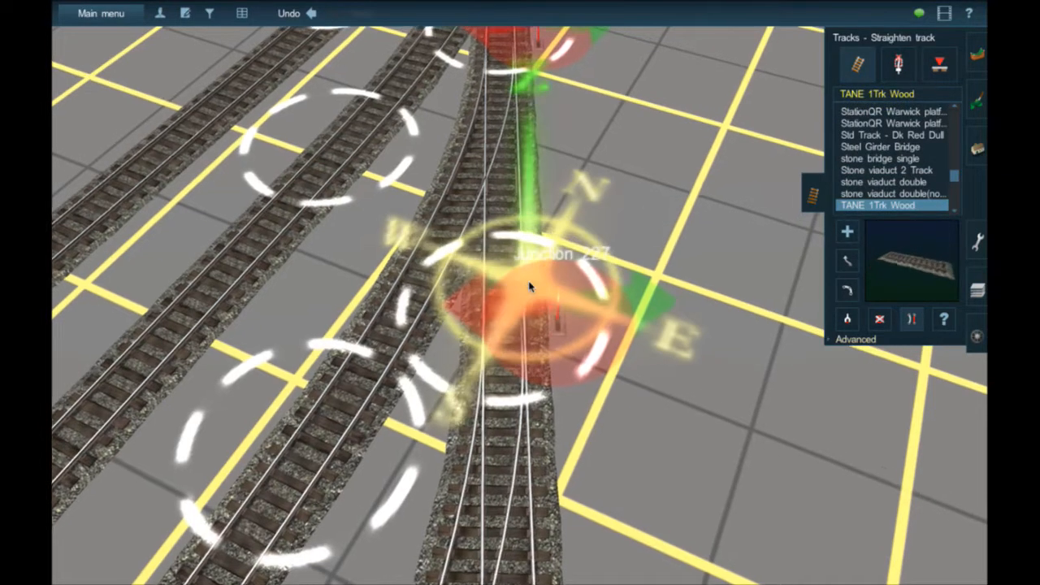
pyautogui.scroll(-5, 528, 284)
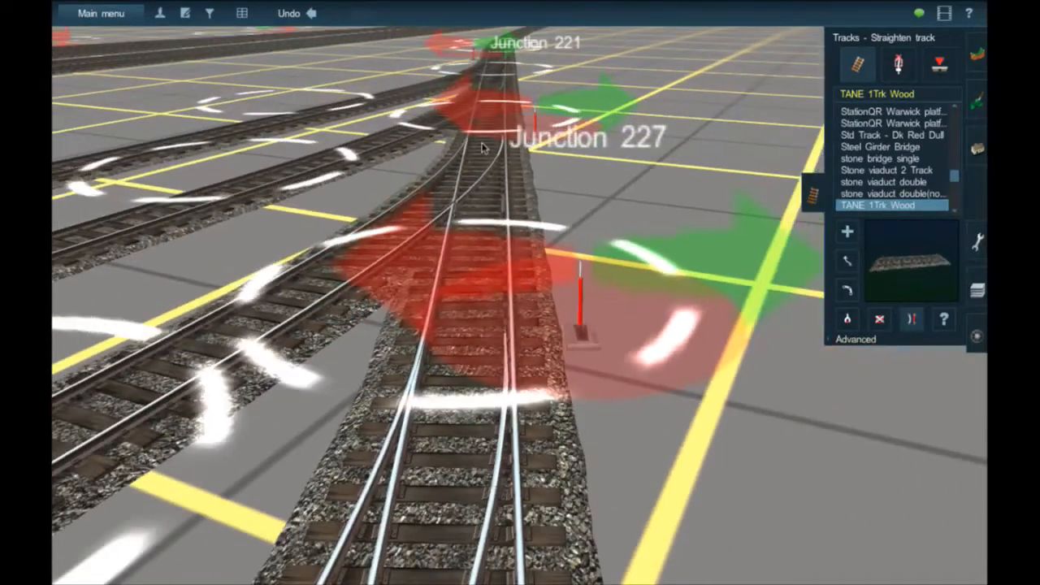
pyautogui.moveTo(483, 148); pyautogui.dragTo(499, 212, button='right')
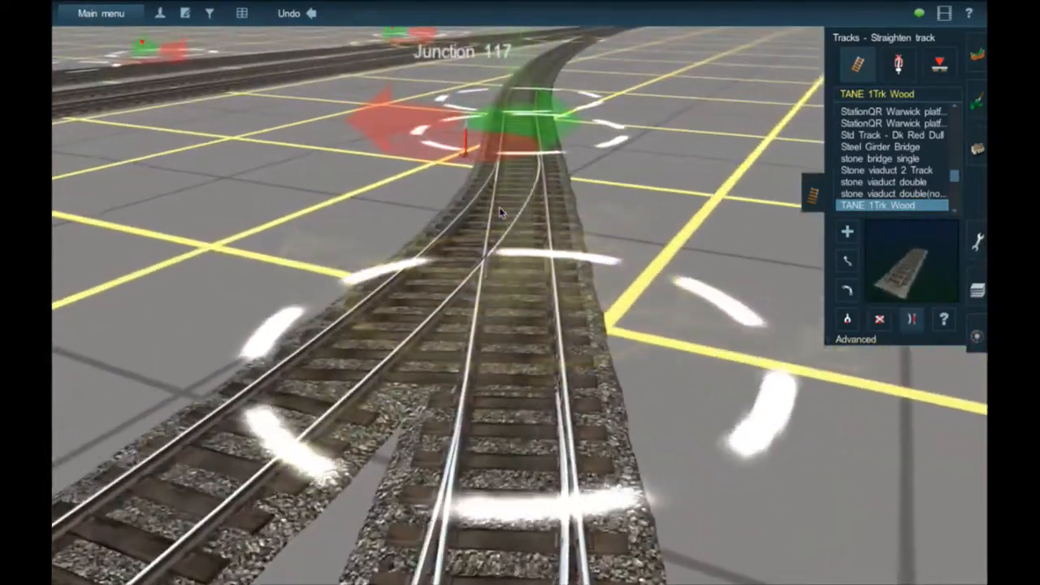
pyautogui.press('Left')
pyautogui.press('Left')
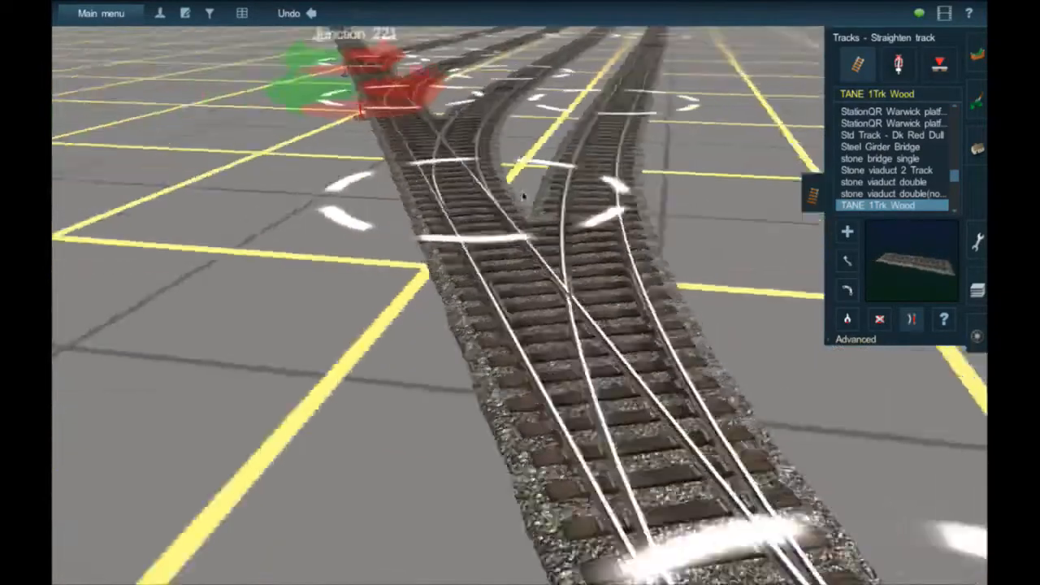
pyautogui.moveTo(522, 198); pyautogui.dragTo(465, 242, button='right')
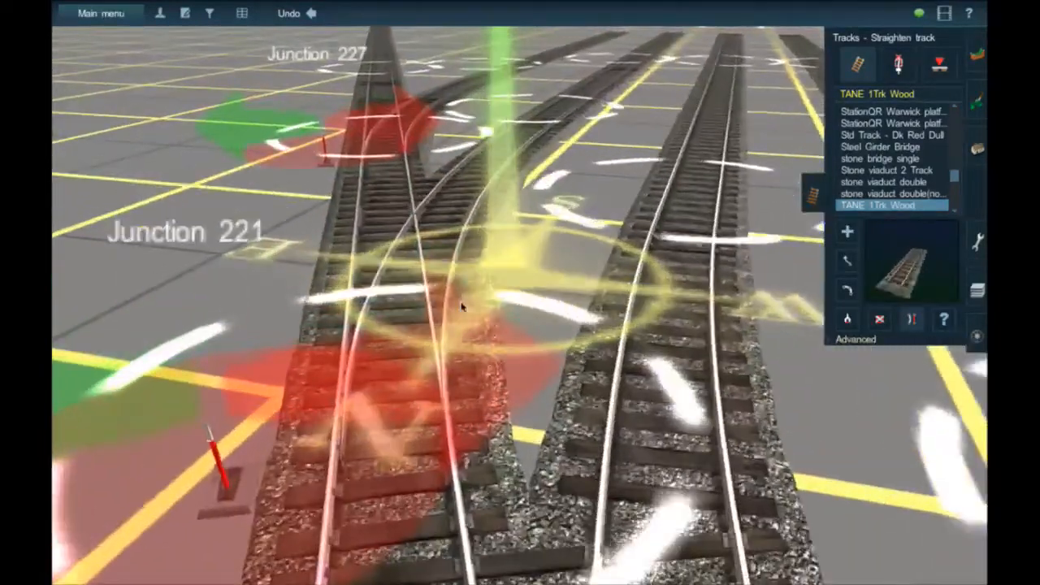
pyautogui.rightClick(471, 370)
# Move Junction 227 slightly along the main track towards Junction 221 to smooth the alignment
pyautogui.scroll(-4, 519, 357)
pyautogui.press('Up')
pyautogui.rightClick(499, 181)
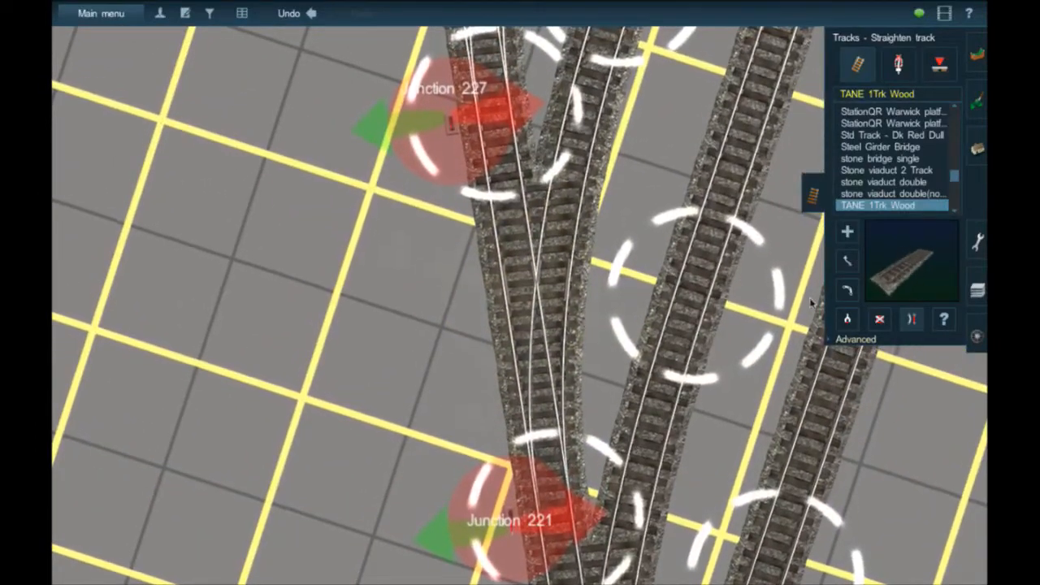
pyautogui.moveTo(510, 124); pyautogui.dragTo(503, 166)
pyautogui.press('Down')
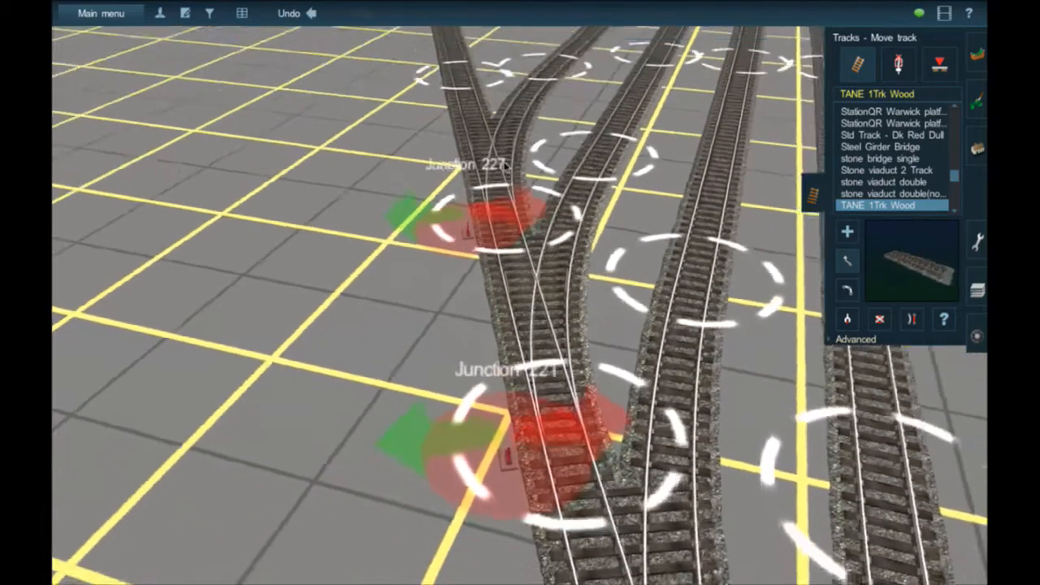
# Nudge Junction 221 slightly outwards and towards Junction 227 so the main track runs straight through it
pyautogui.press('Right')
pyautogui.rightClick(512, 401)
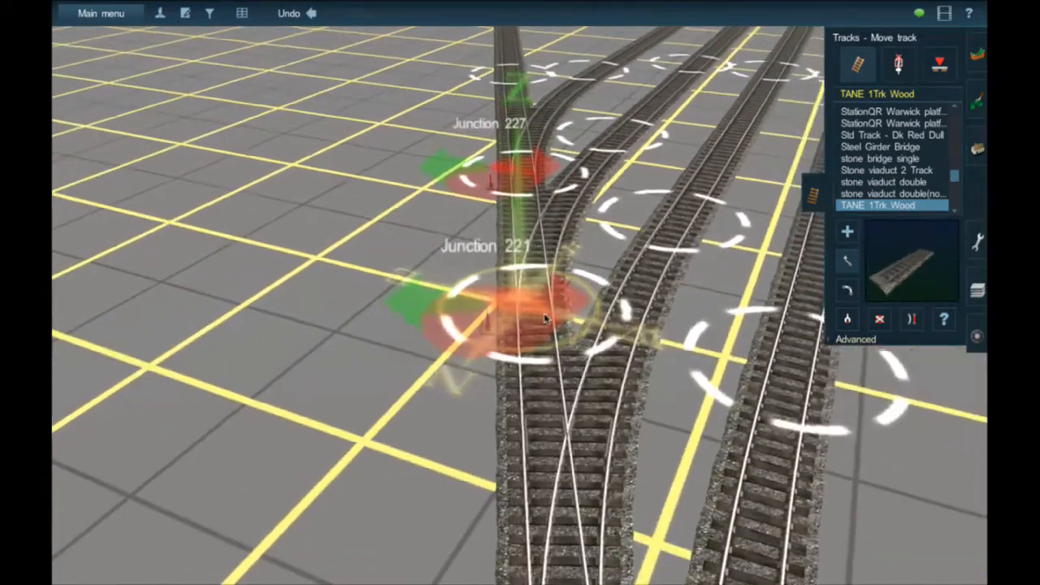
pyautogui.press('Up')
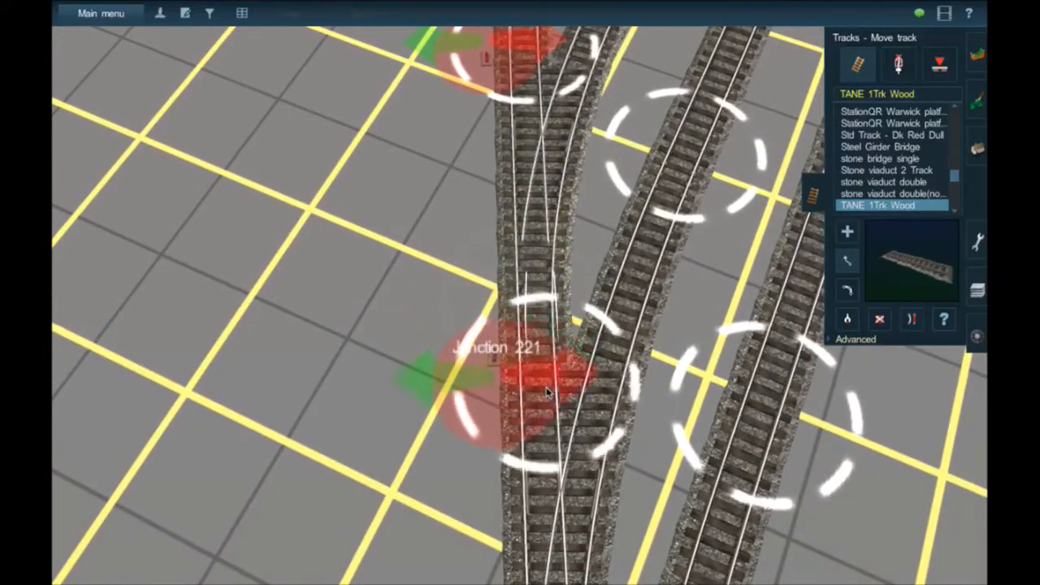
pyautogui.moveTo(545, 393); pyautogui.dragTo(536, 380)
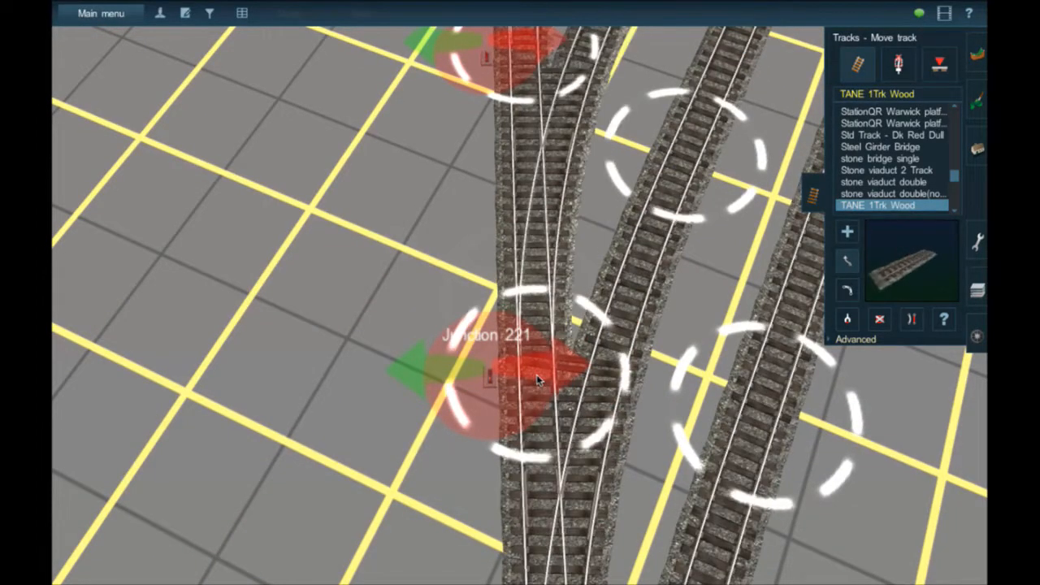
# Shift the fourth siding's first track point past Junction 227 slightly towards the third siding and the junction
pyautogui.rightClick(552, 447)
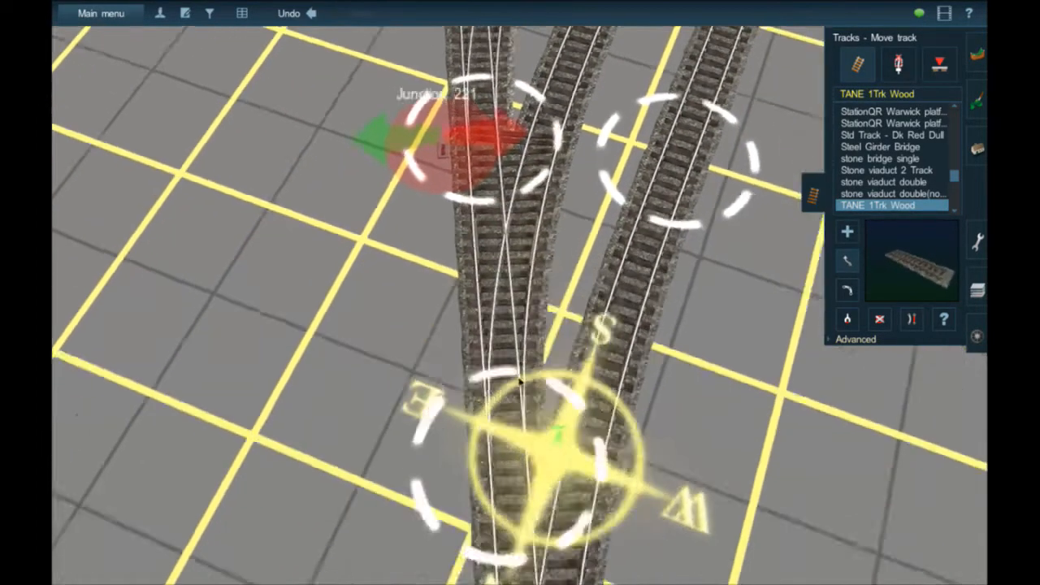
pyautogui.press('Down')
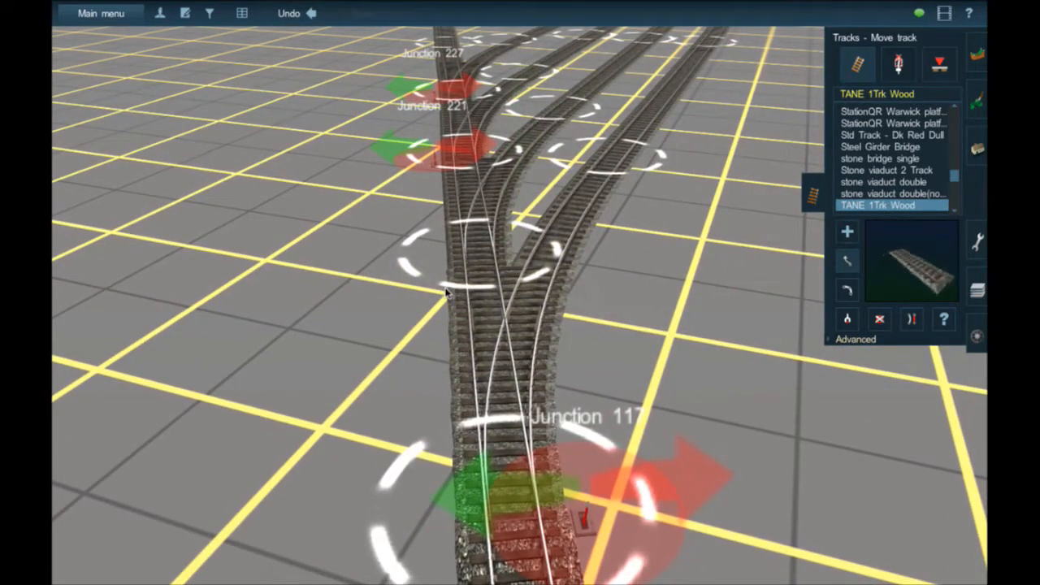
pyautogui.rightClick(439, 252)
pyautogui.rightClick(504, 214)
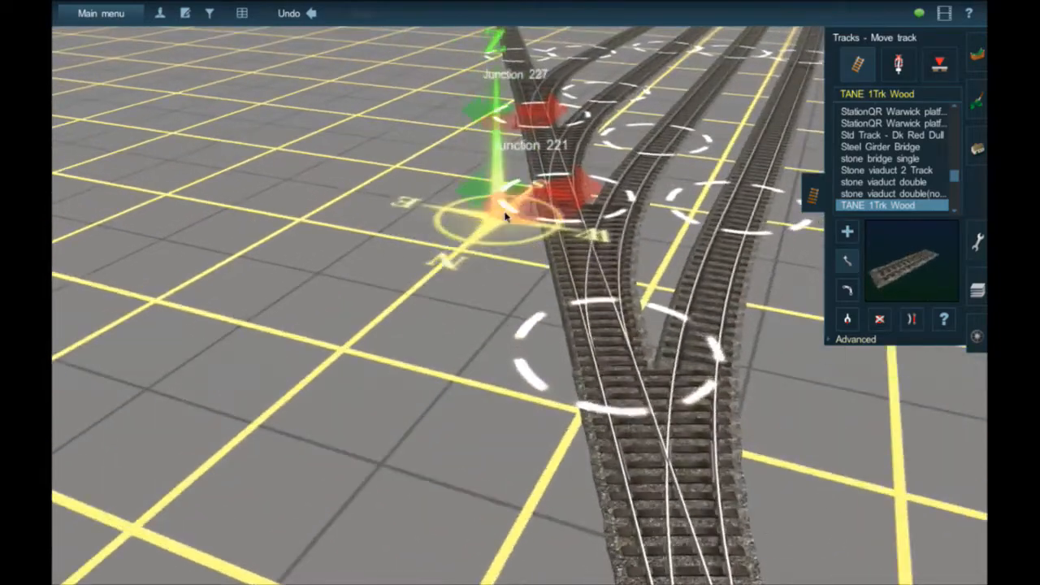
pyautogui.press('Left')
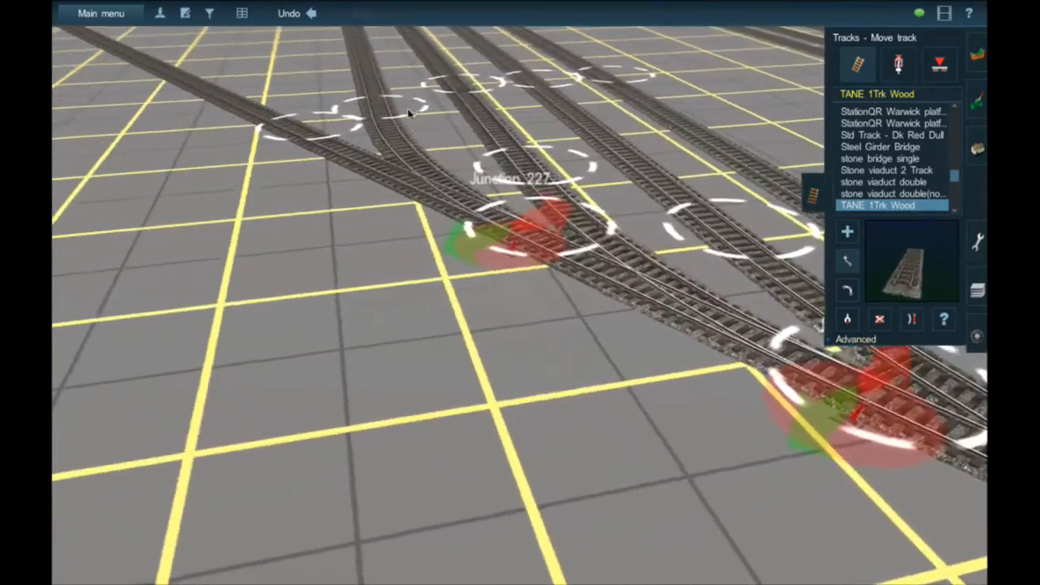
pyautogui.rightClick(408, 112)
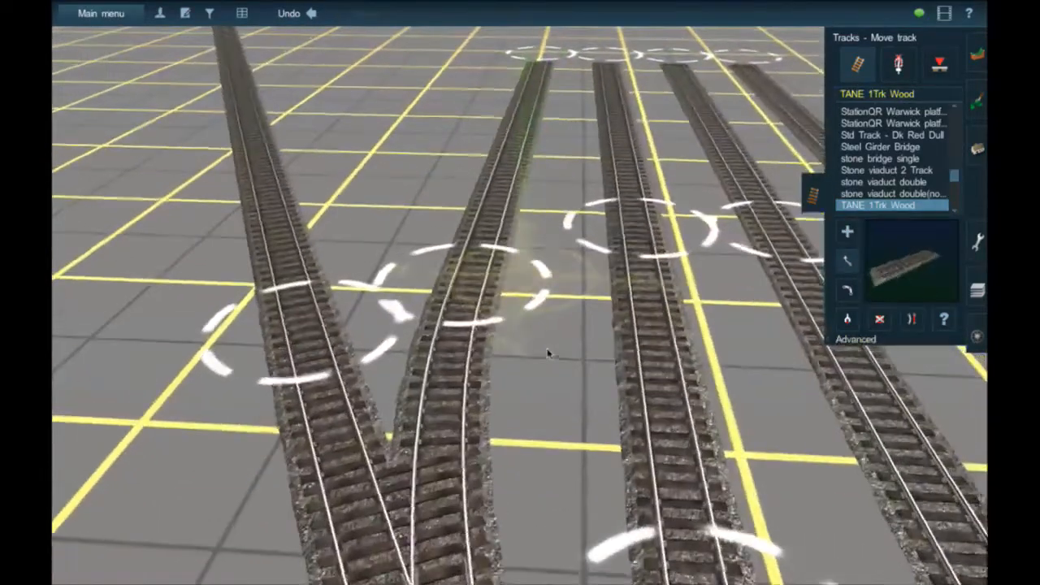
pyautogui.rightClick(541, 339)
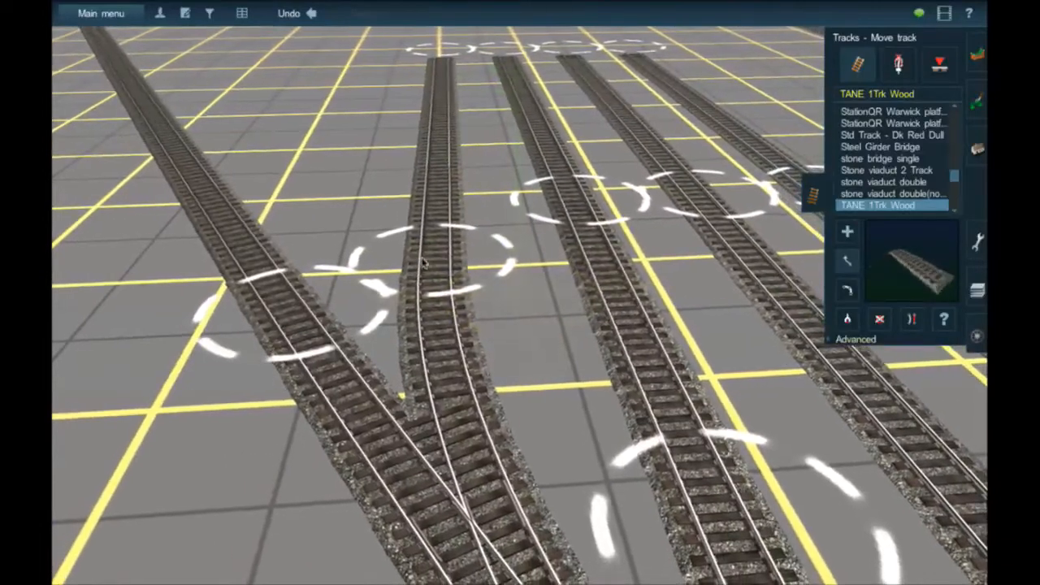
pyautogui.moveTo(443, 274); pyautogui.dragTo(450, 288)
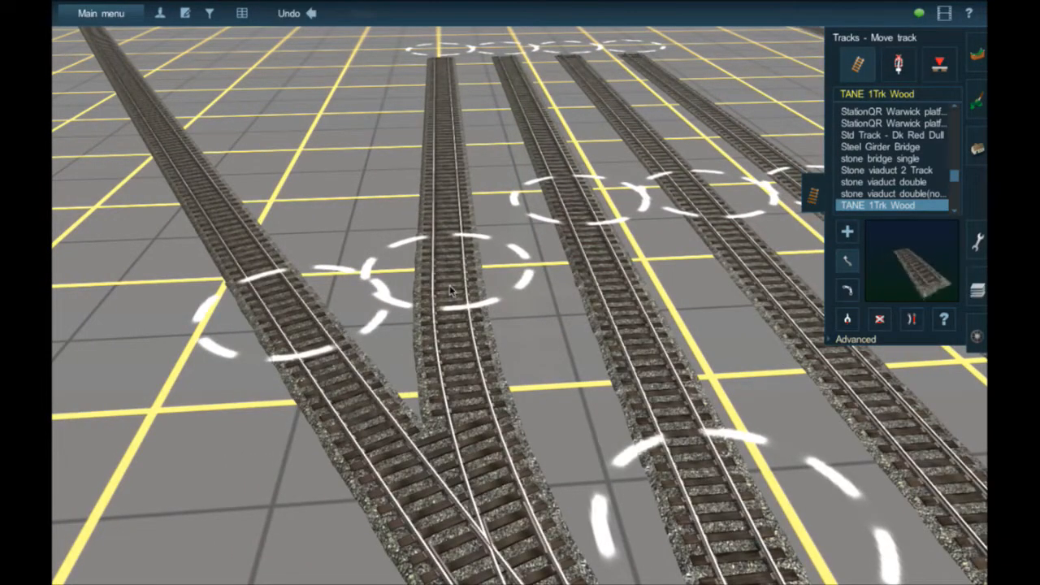
# Inspect the alignment of the main track and the siding branches around Junctions 221 and 227
pyautogui.rightClick(503, 391)
pyautogui.rightClick(515, 404)
pyautogui.rightClick(515, 395)
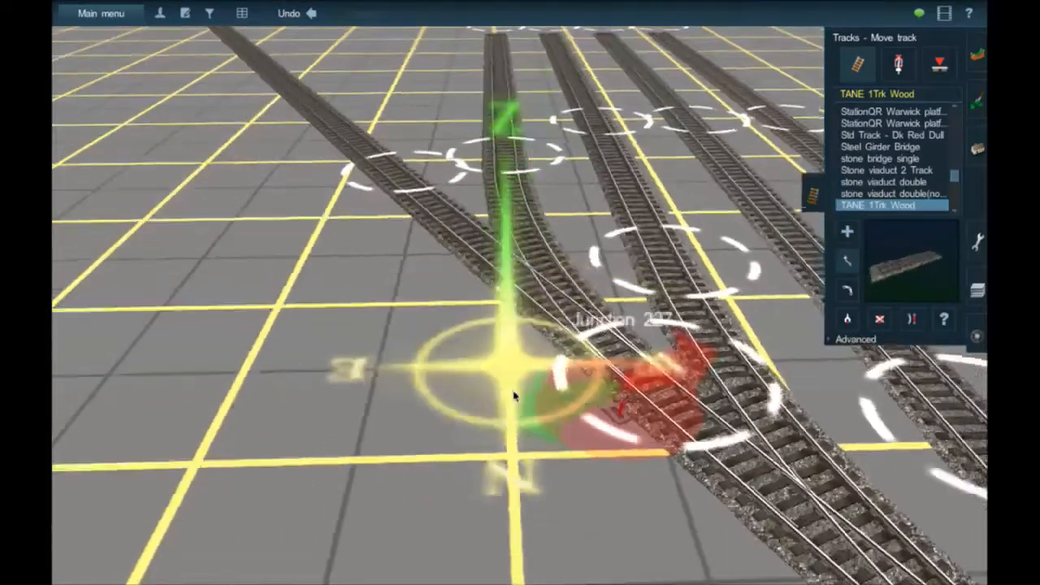
pyautogui.rightClick(514, 396)
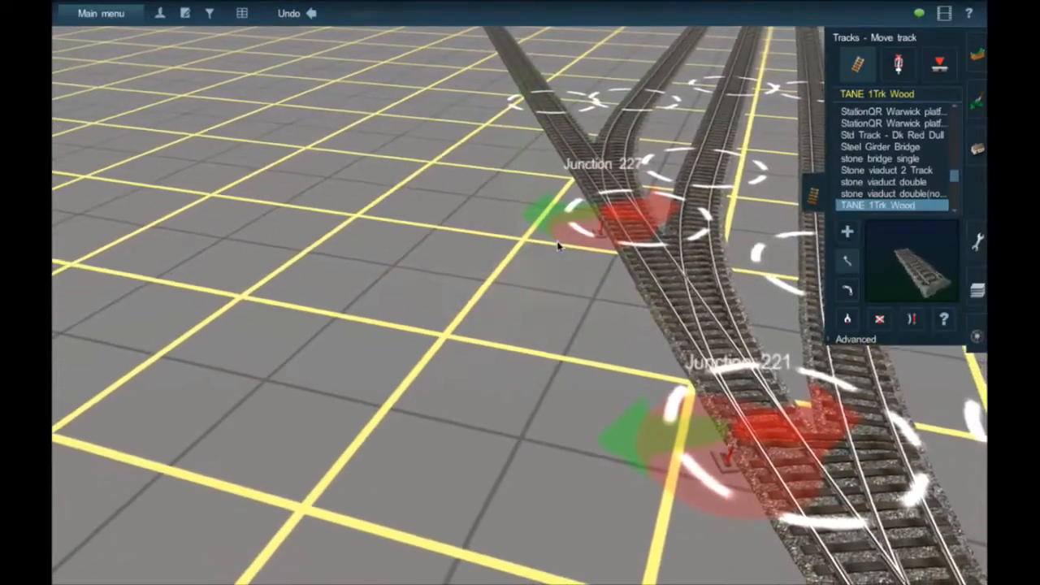
pyautogui.rightClick(496, 248)
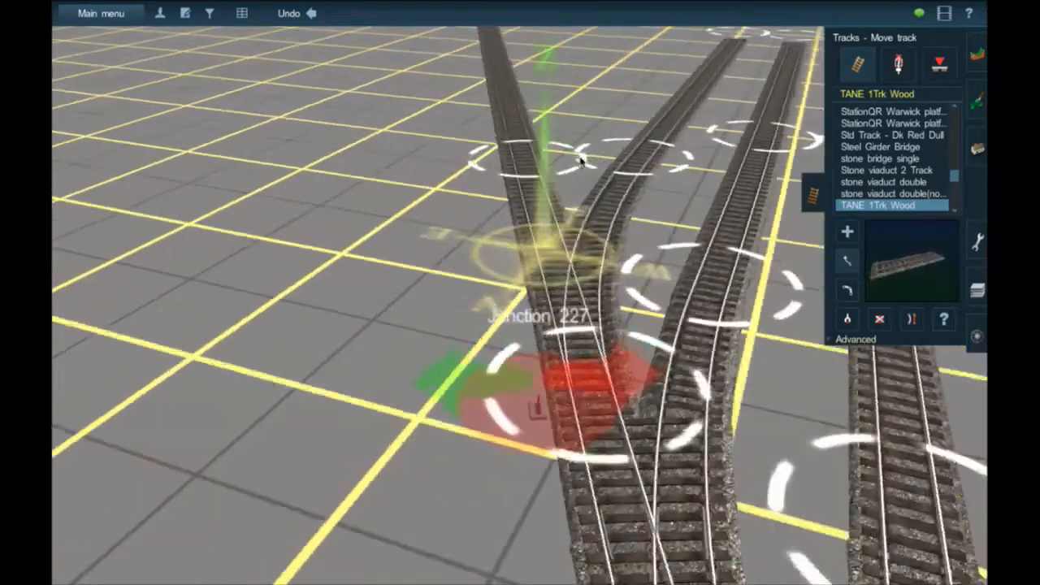
pyautogui.rightClick(524, 272)
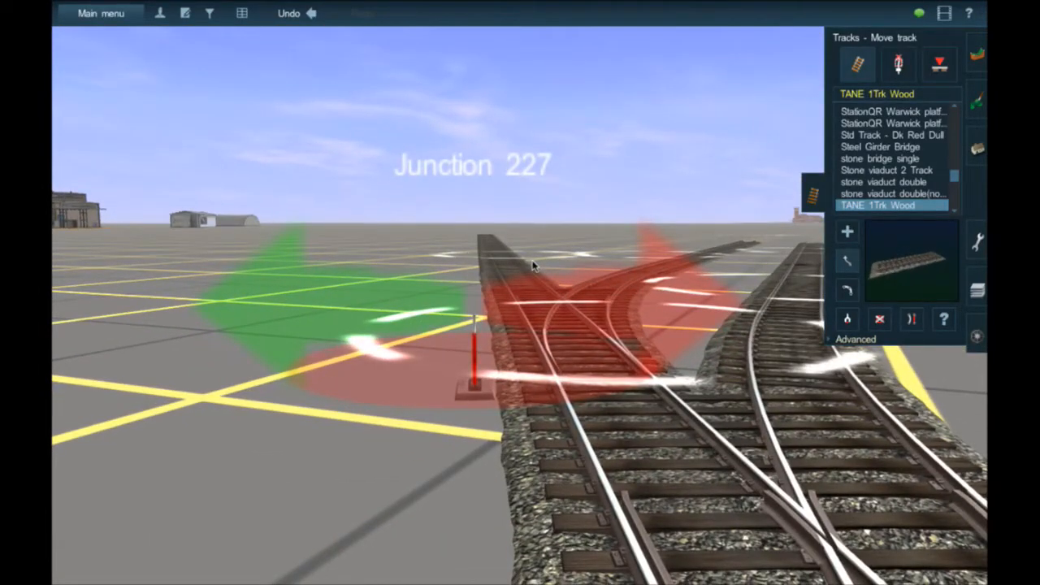
pyautogui.press('Up')
pyautogui.rightClick(532, 212)
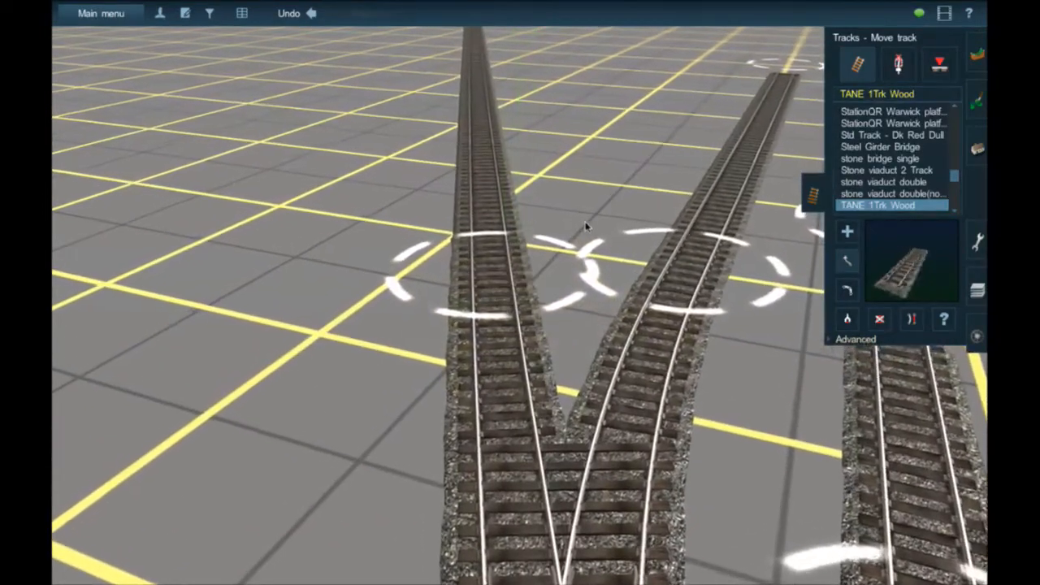
# Lay a fifth siding parallel to the fourth, from level with the other siding ends to just short of the outer main track
pyautogui.rightClick(595, 223)
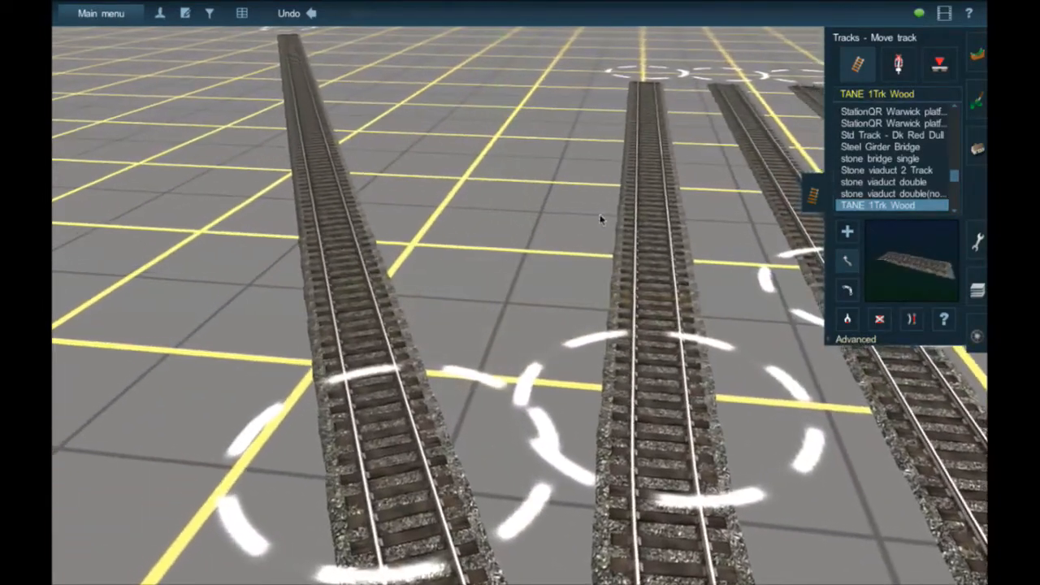
pyautogui.rightClick(599, 221)
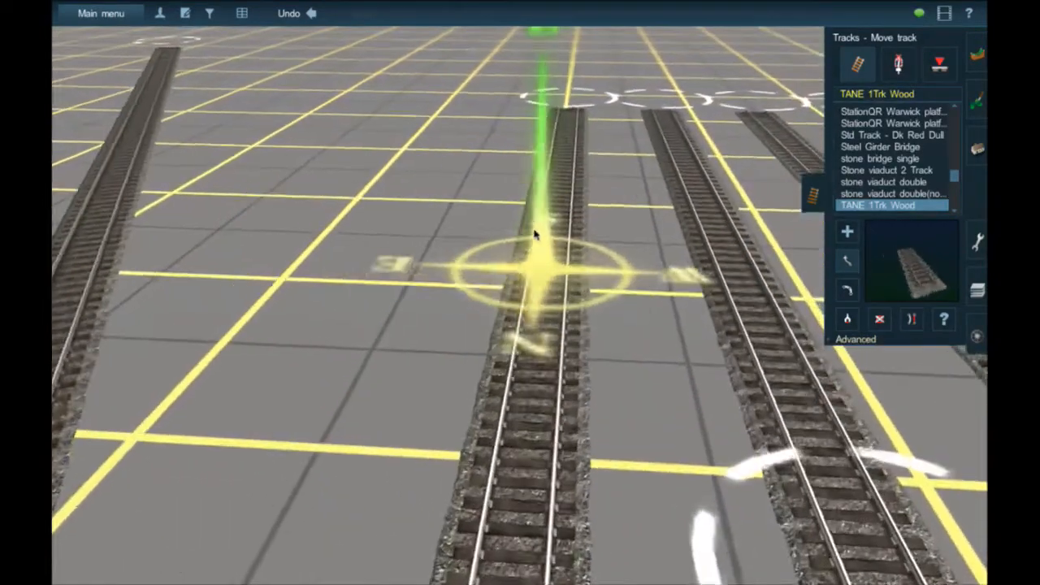
pyautogui.rightClick(536, 220)
pyautogui.press('Up')
pyautogui.press('Left')
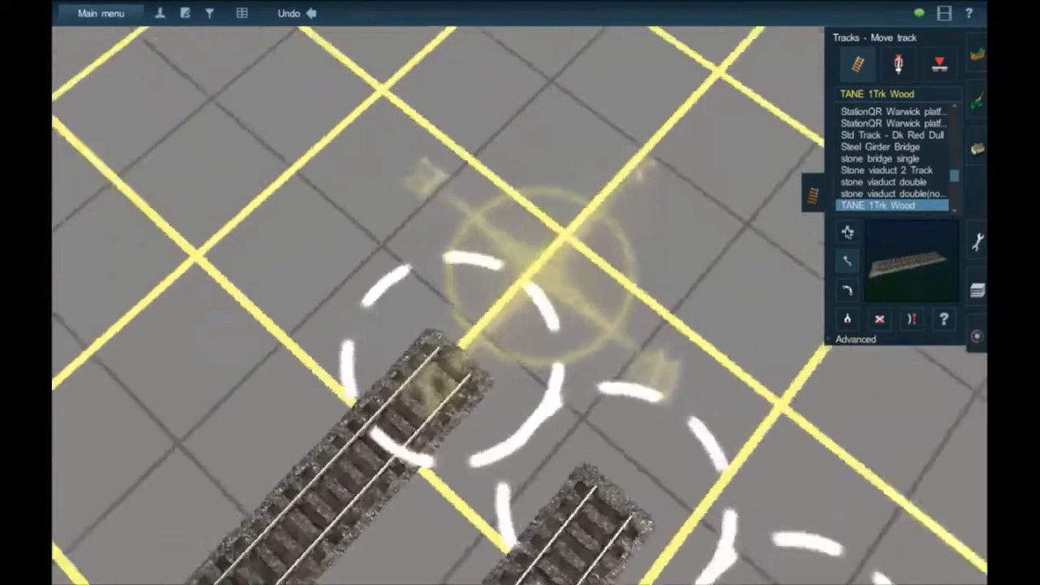
pyautogui.press('Left')
pyautogui.click(847, 233)
pyautogui.rightClick(658, 138)
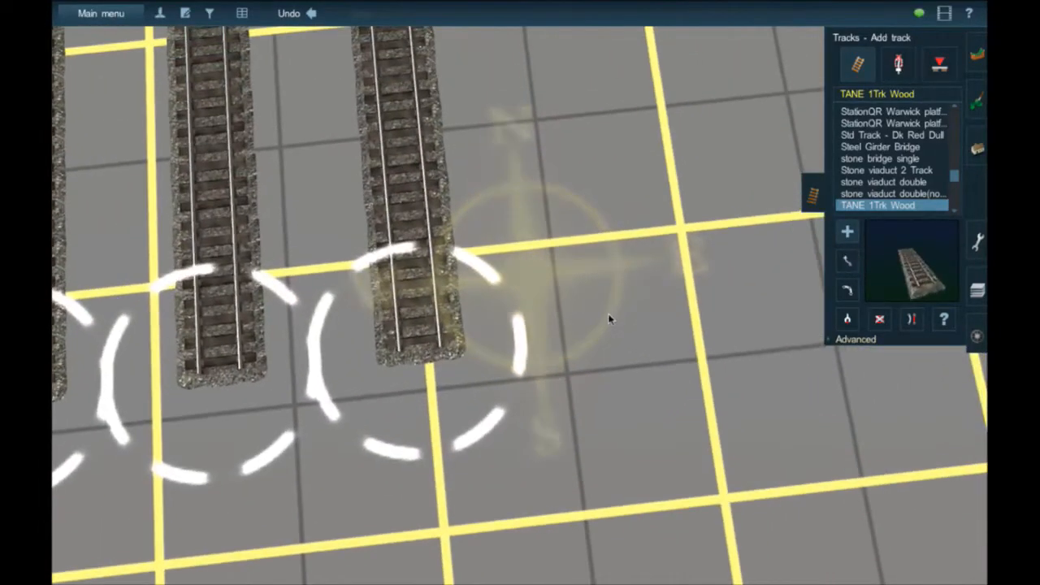
pyautogui.click(609, 319)
pyautogui.click(554, 108)
pyautogui.press('Down')
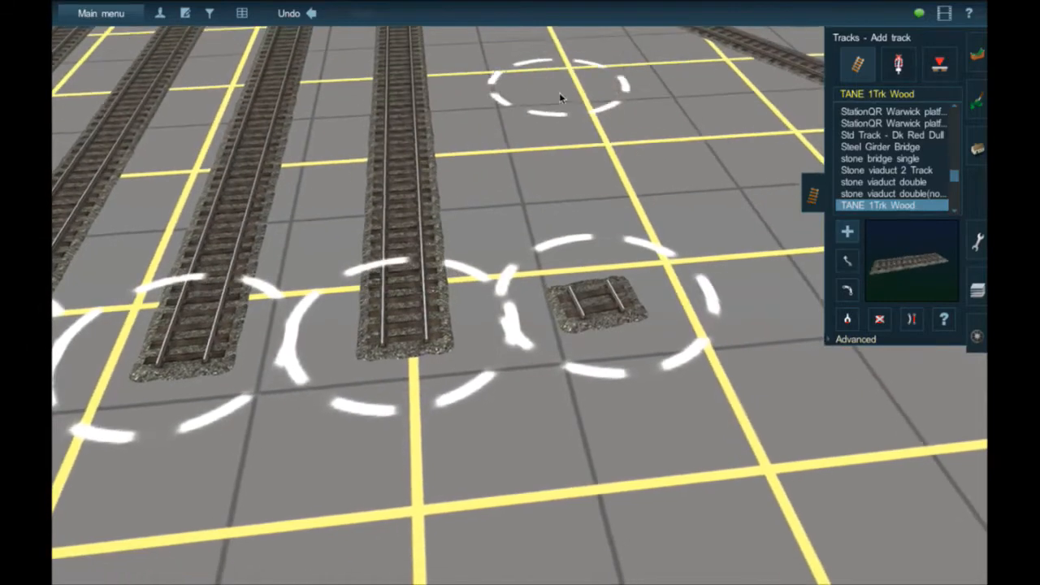
pyautogui.rightClick(559, 97)
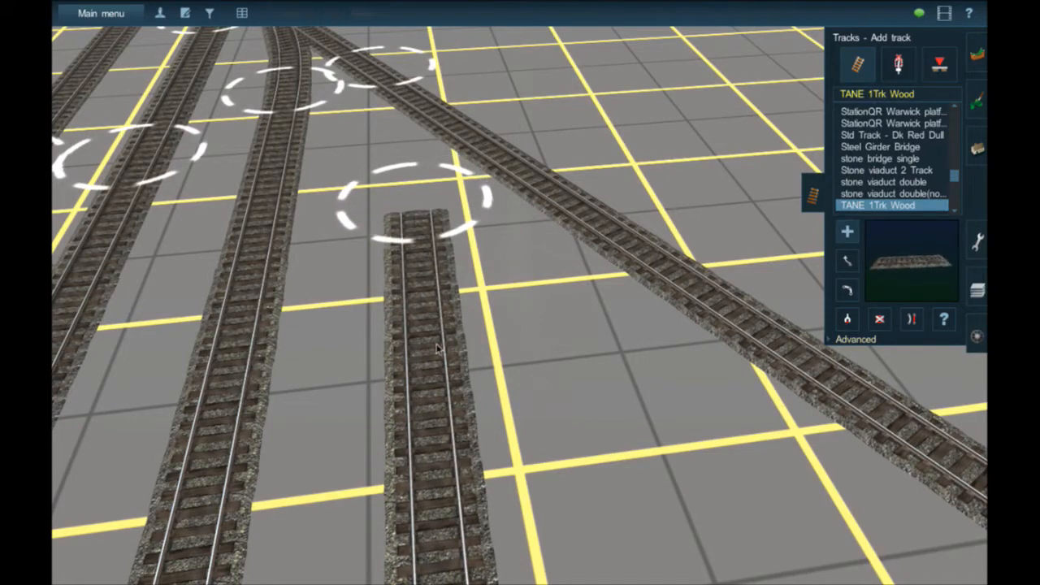
# Shift the fifth siding's end point slightly outwards to line it up with the other siding ends and even the spacing
pyautogui.rightClick(449, 449)
pyautogui.rightClick(462, 481)
pyautogui.rightClick(576, 457)
pyautogui.rightClick(579, 461)
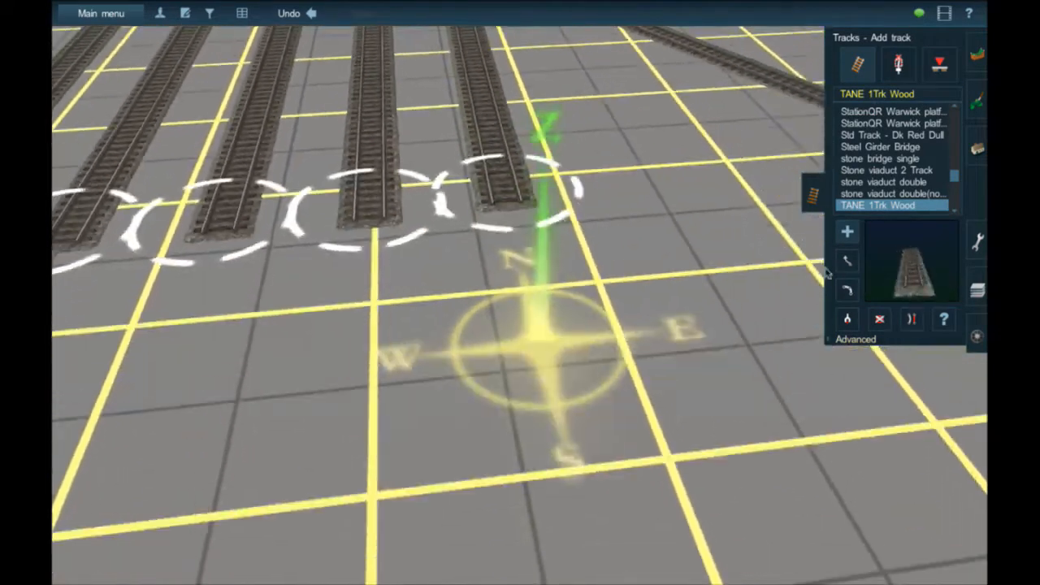
pyautogui.click(847, 260)
pyautogui.rightClick(440, 172)
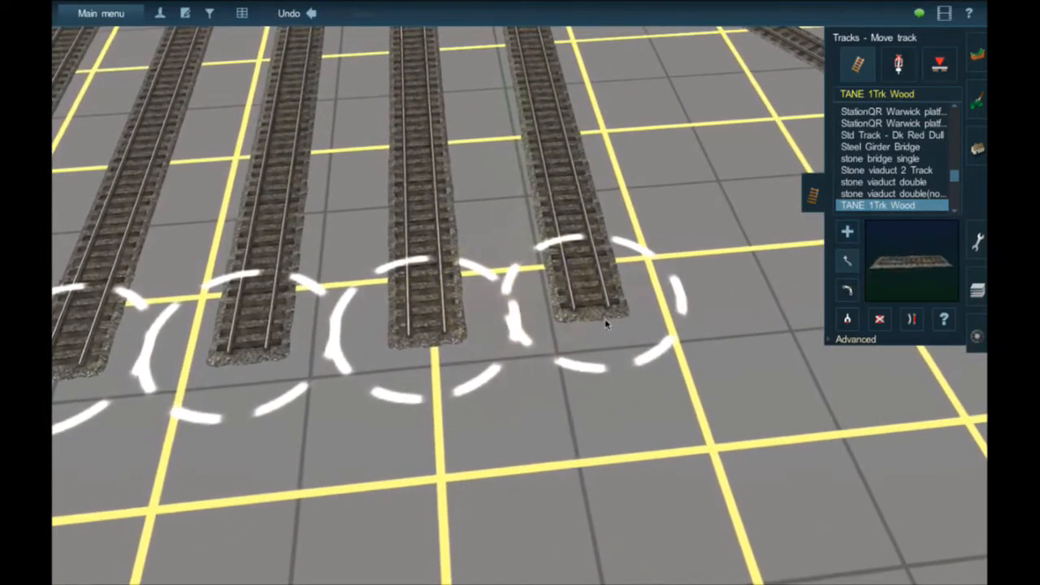
pyautogui.moveTo(605, 324); pyautogui.dragTo(608, 329)
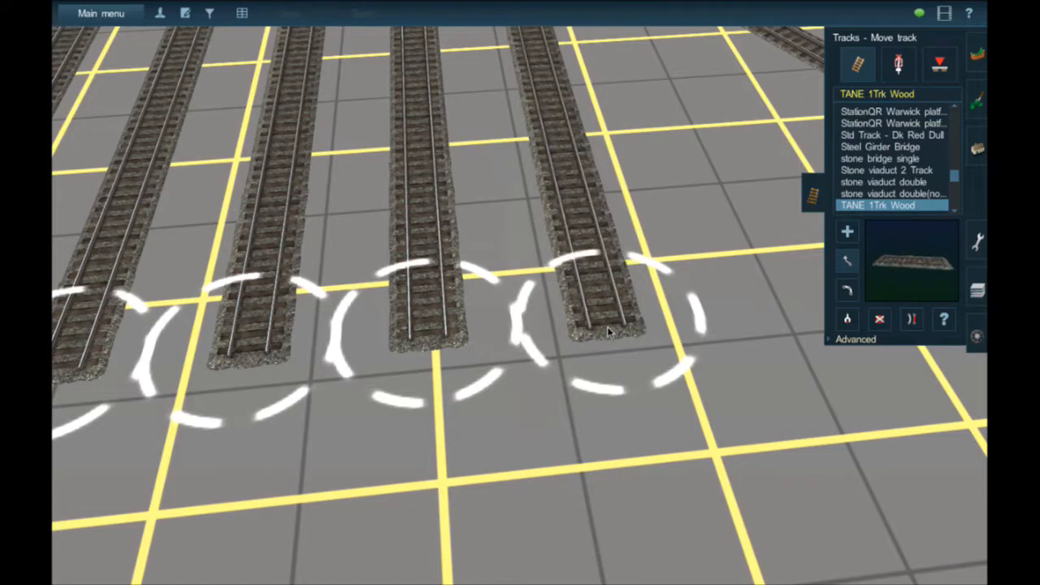
# Connect the fifth siding's open end to the outer main track with a new stretch of track just beyond the fourth siding's branch
pyautogui.moveTo(525, 137); pyautogui.dragTo(504, 155, button='right')
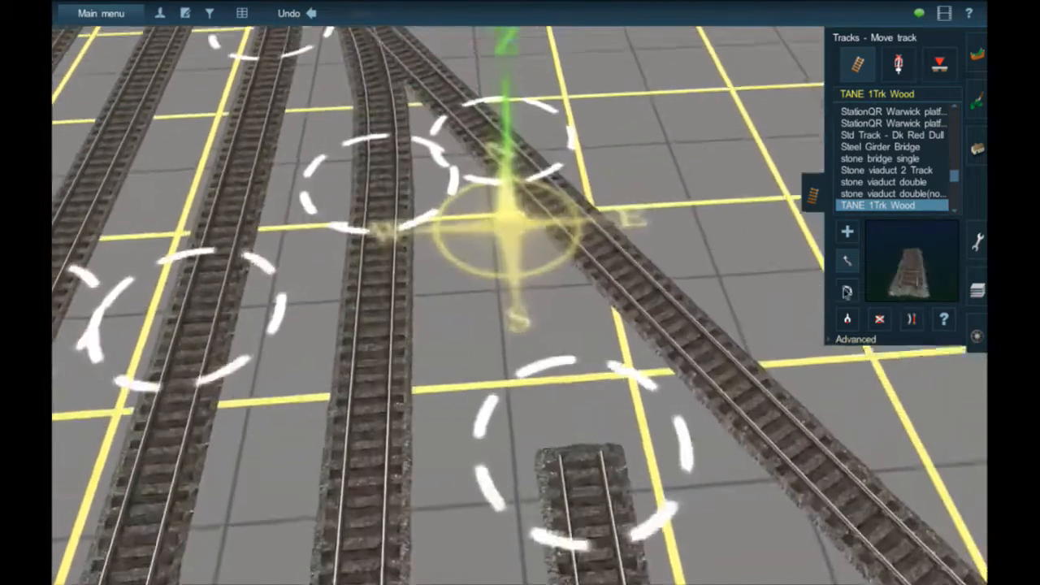
pyautogui.click(844, 237)
pyautogui.rightClick(511, 431)
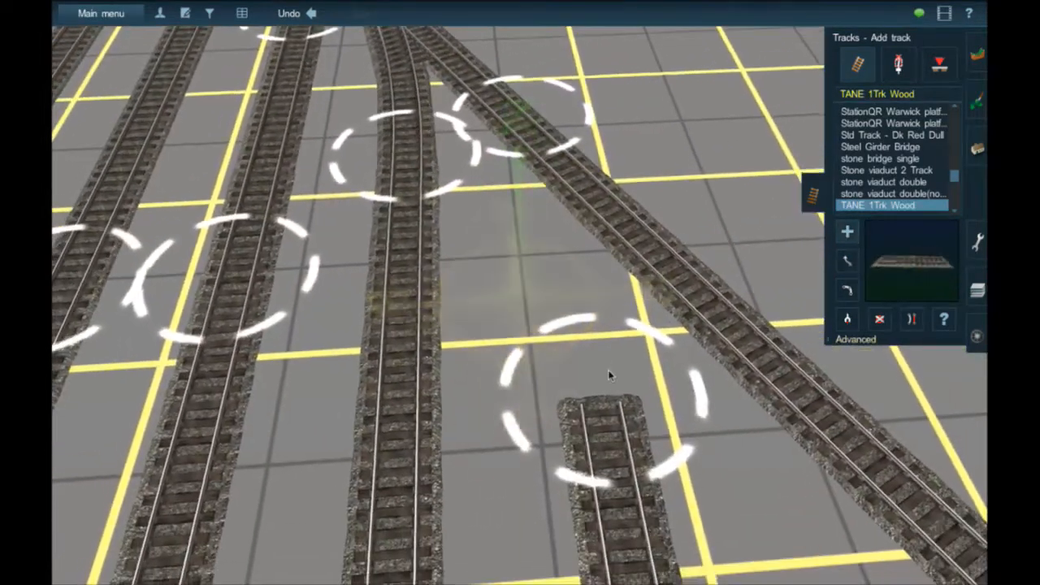
pyautogui.click(606, 370)
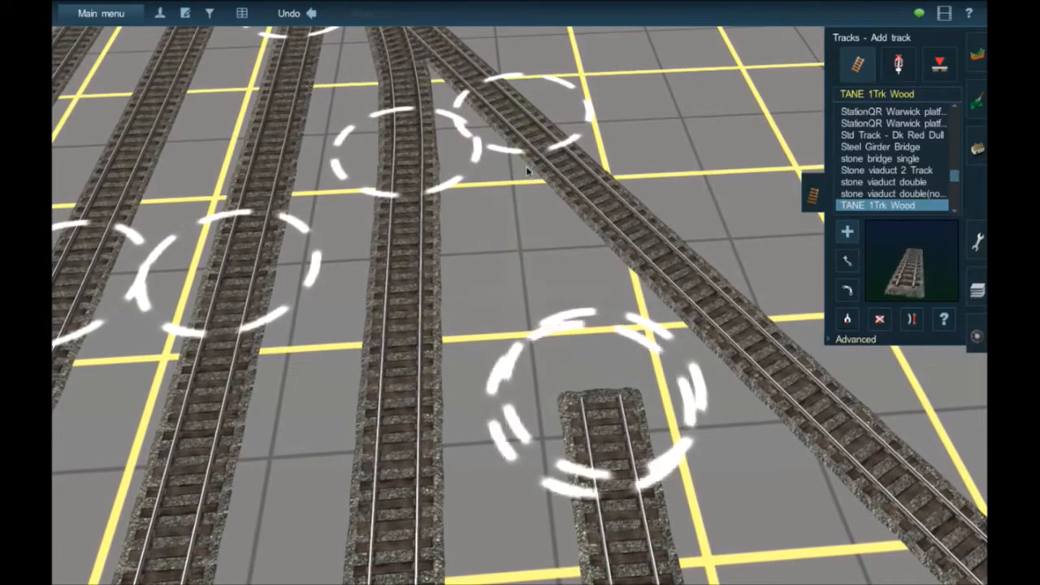
pyautogui.click(512, 130)
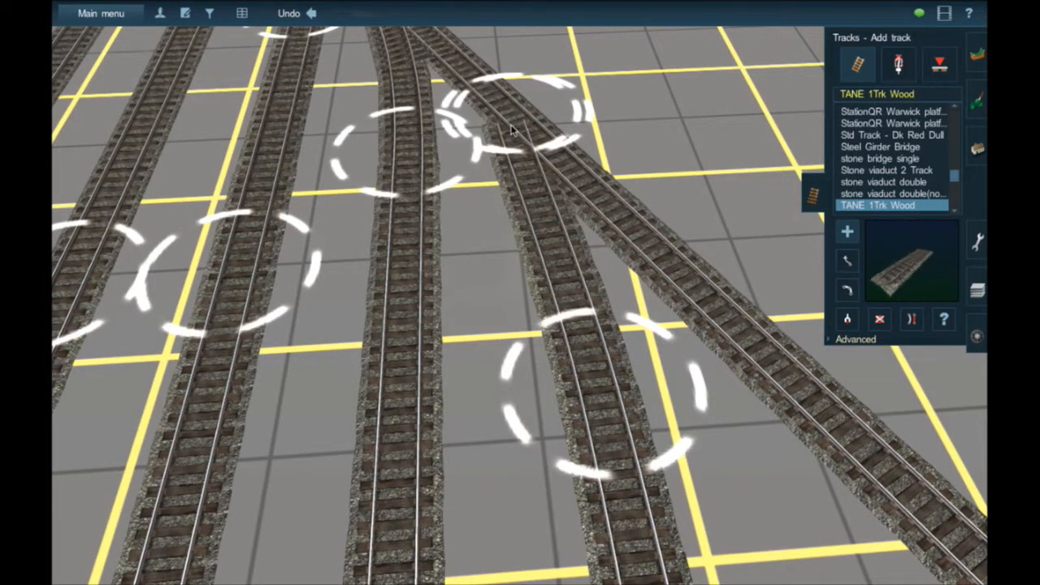
pyautogui.moveTo(503, 121); pyautogui.dragTo(502, 100)
# Straighten the main track next to Junction 237 and move that junction along the main track towards Junction 227
pyautogui.press('b')
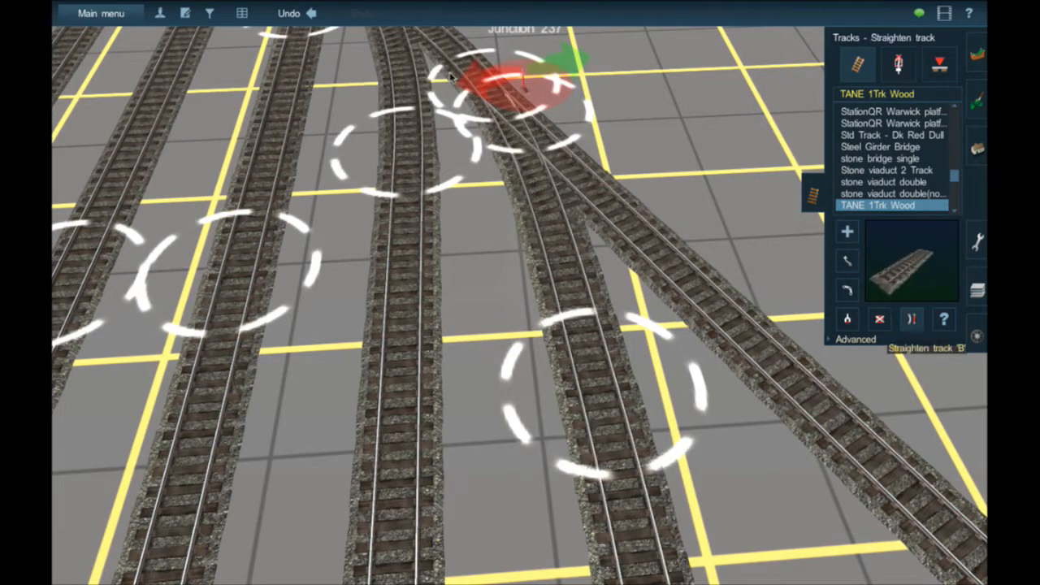
pyautogui.click(471, 71)
pyautogui.rightClick(486, 88)
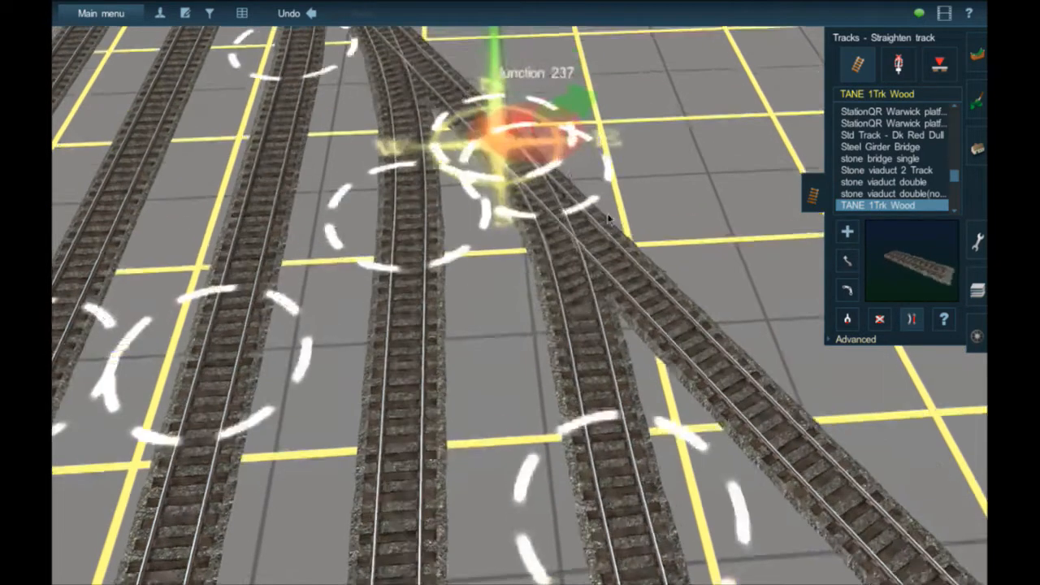
pyautogui.press('Left')
pyautogui.click(844, 263)
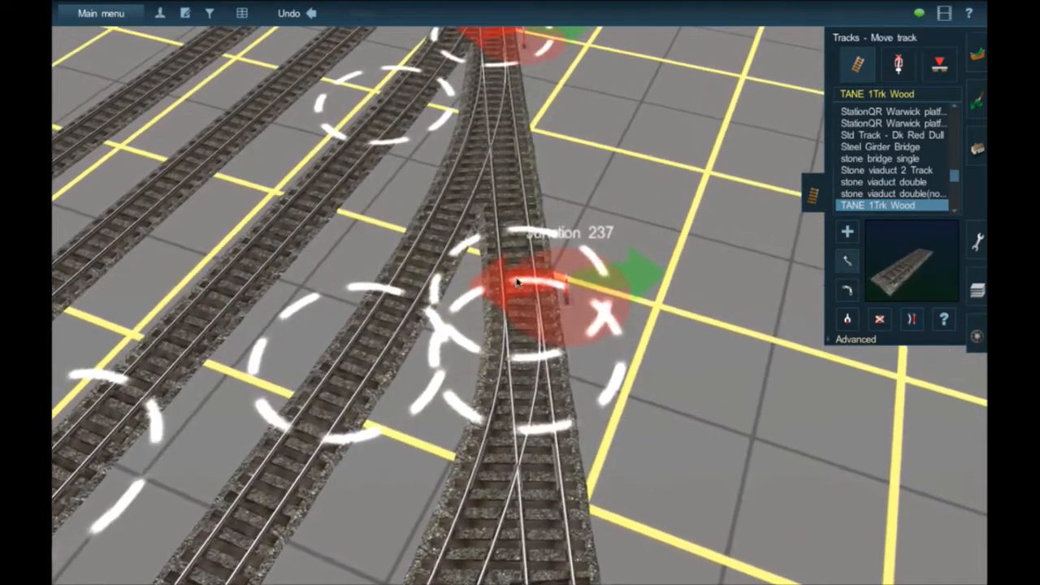
pyautogui.moveTo(507, 240); pyautogui.dragTo(512, 231)
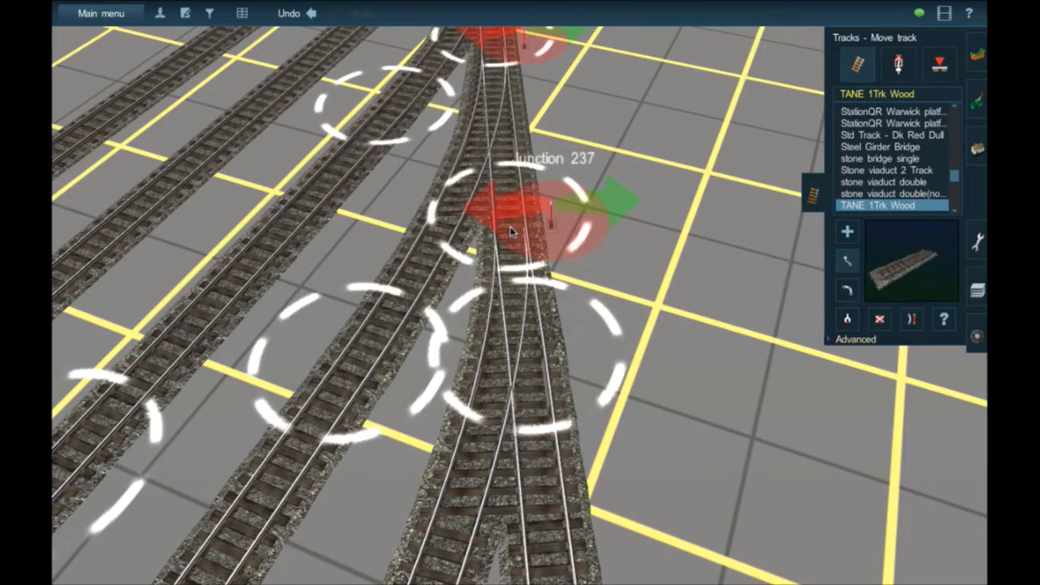
# Nudge Junction 237 slightly towards Junction 227 and the siding side so the main track runs straight through it
pyautogui.press('Left')
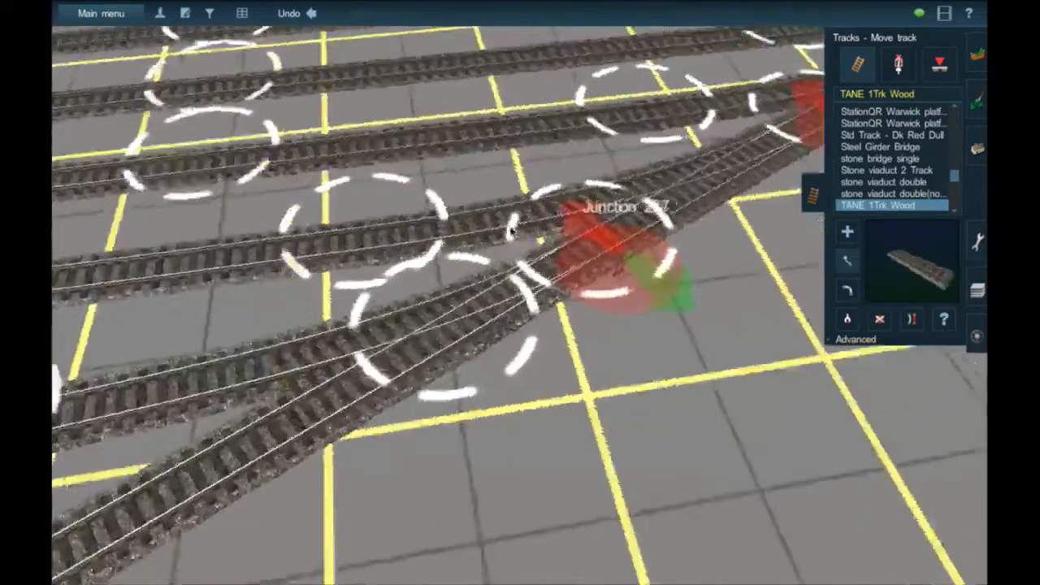
pyautogui.press('Right')
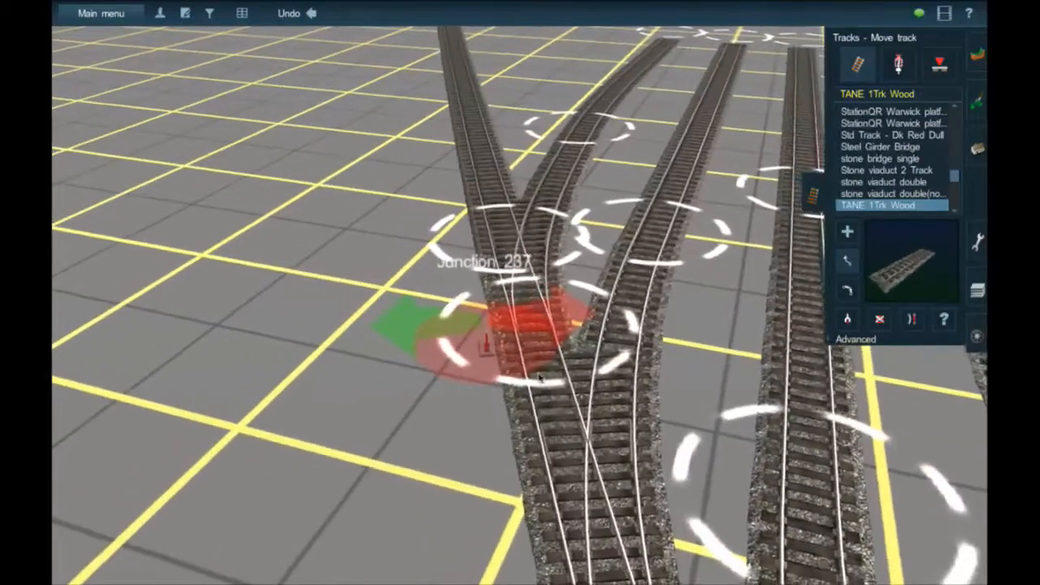
pyautogui.press('Left')
pyautogui.rightClick(532, 351)
pyautogui.press('Left')
pyautogui.scroll(3, 524, 292)
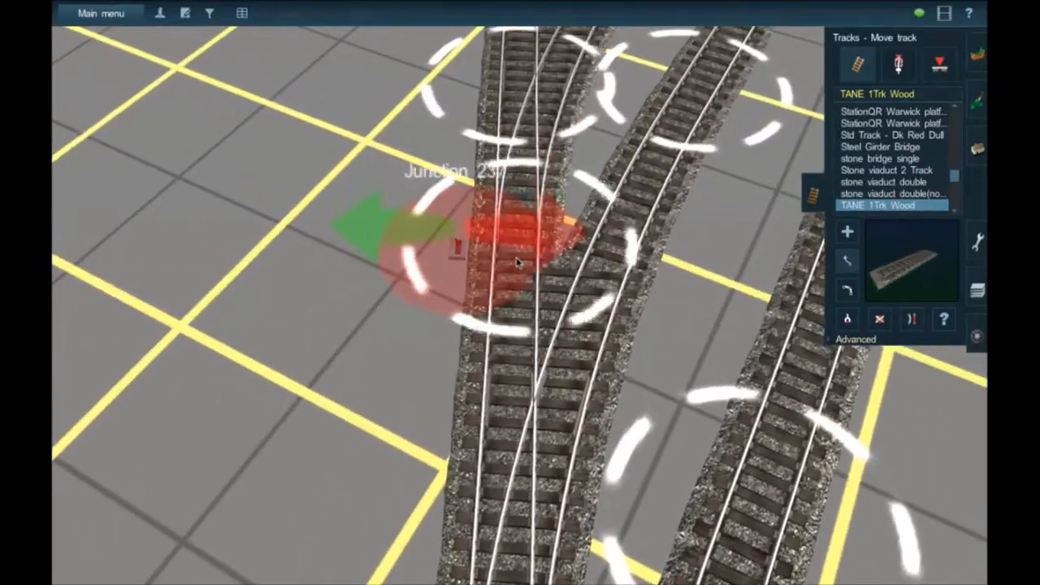
pyautogui.moveTo(517, 258)
pyautogui.mouseDown()
pyautogui.moveTo(507, 254)
pyautogui.moveTo(515, 276)
pyautogui.mouseUp()
pyautogui.press('Down')
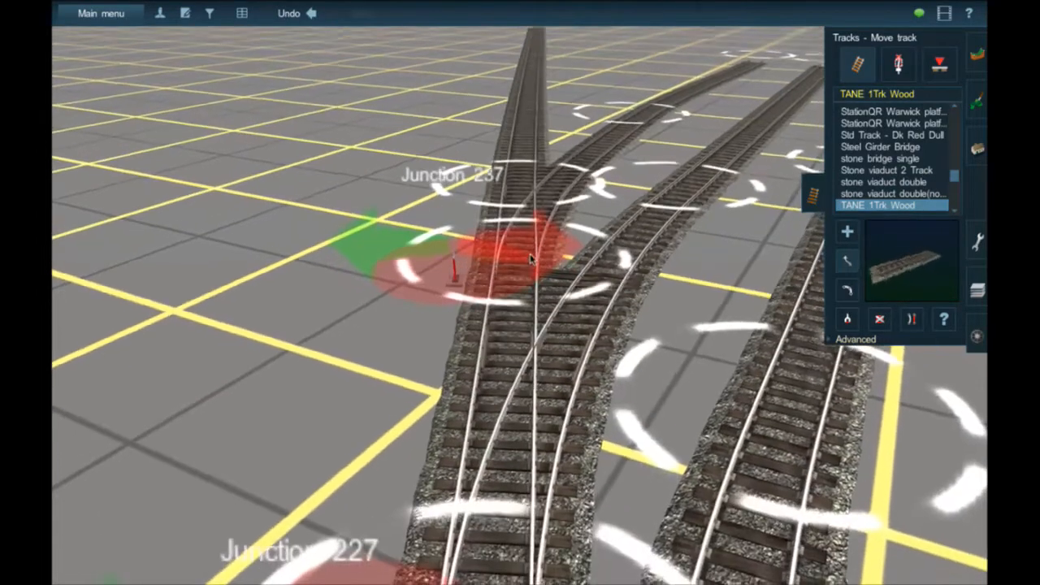
pyautogui.press('Up')
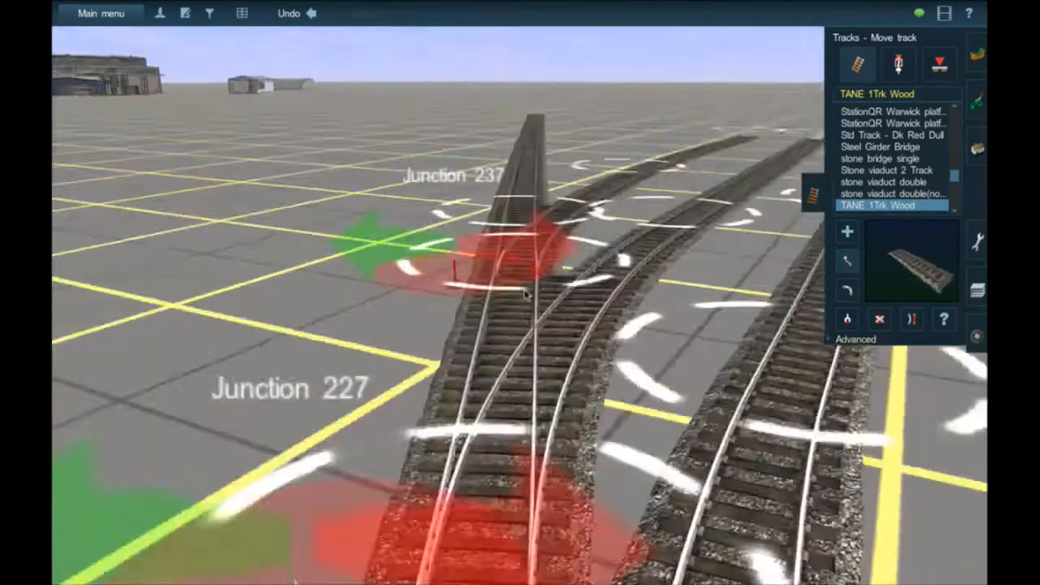
pyautogui.moveTo(501, 294); pyautogui.dragTo(510, 297)
# Straighten the fifth siding between its first track point past Junction 237 and its far end
pyautogui.rightClick(528, 214)
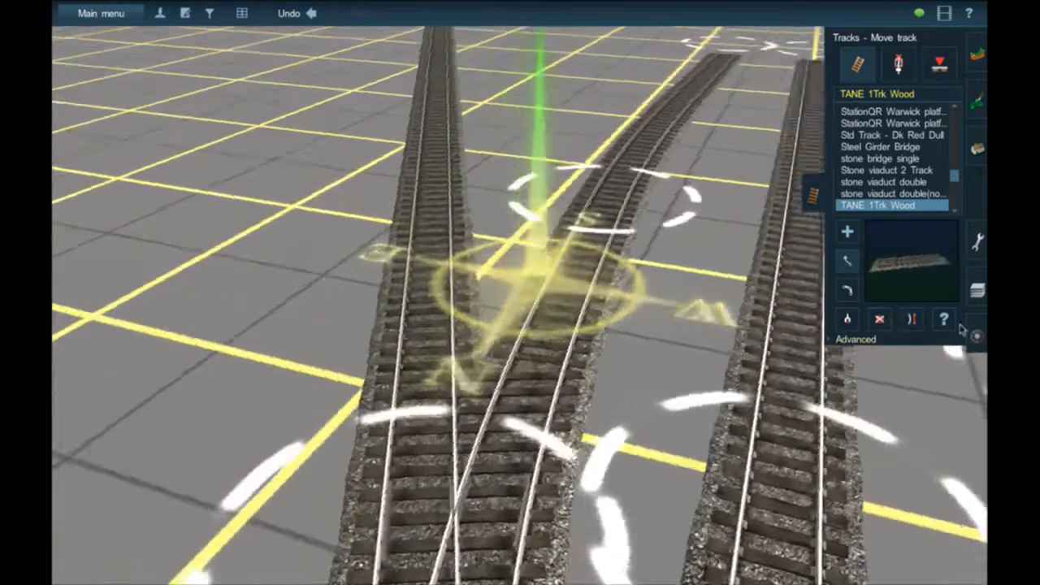
pyautogui.press('Left')
pyautogui.click(913, 320)
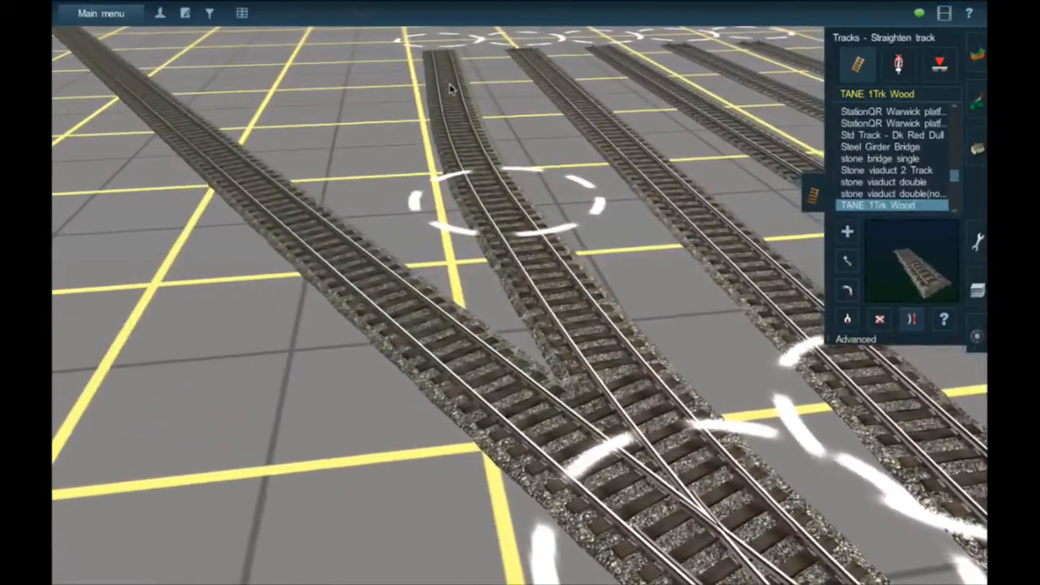
pyautogui.click(466, 135)
# Shift the fifth siding's first track point slightly towards Junction 237 to smooth the branch curve
pyautogui.press('Up')
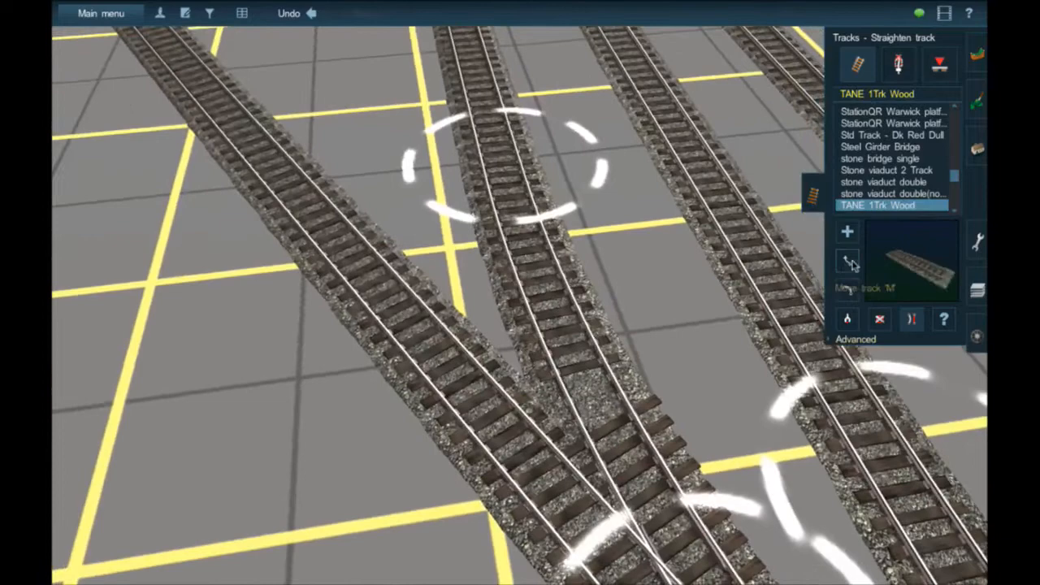
pyautogui.click(849, 262)
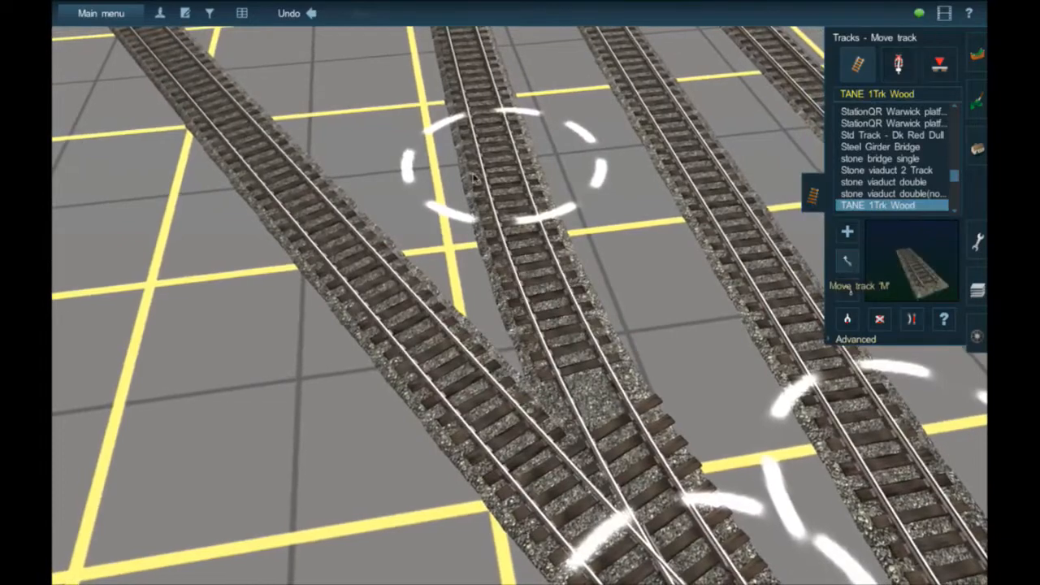
pyautogui.moveTo(494, 187); pyautogui.dragTo(502, 199)
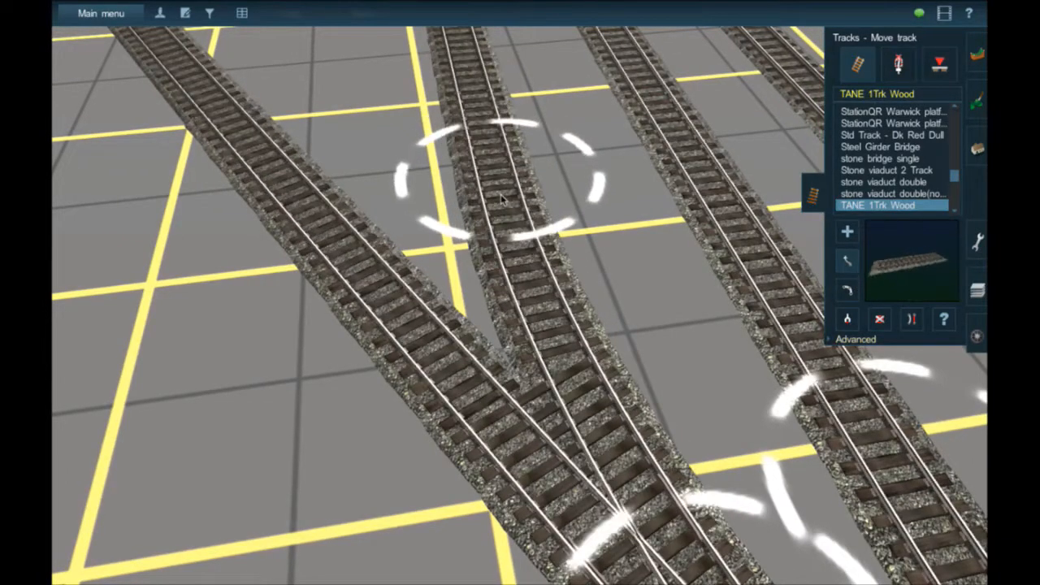
pyautogui.click(509, 198)
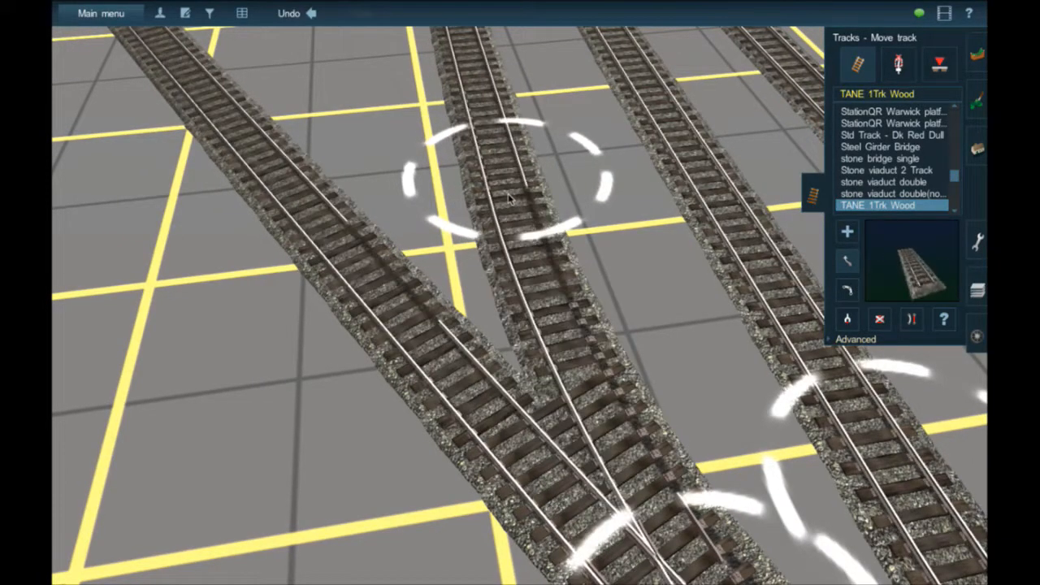
# Lay a short sixth siding with its far end beside the fifth siding's end, running parallel to the fifth siding
pyautogui.rightClick(480, 135)
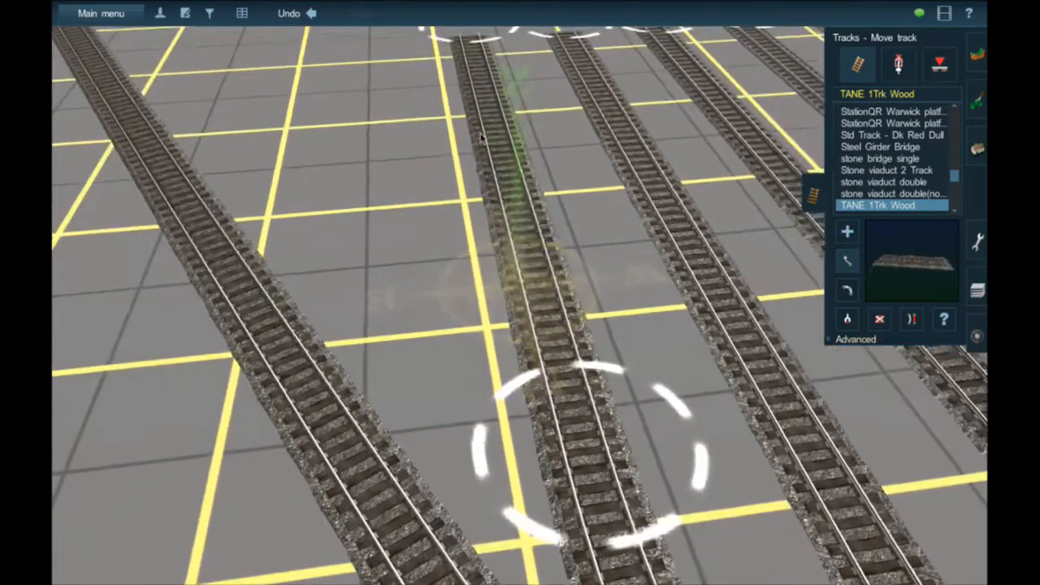
pyautogui.rightClick(509, 120)
pyautogui.press('Left')
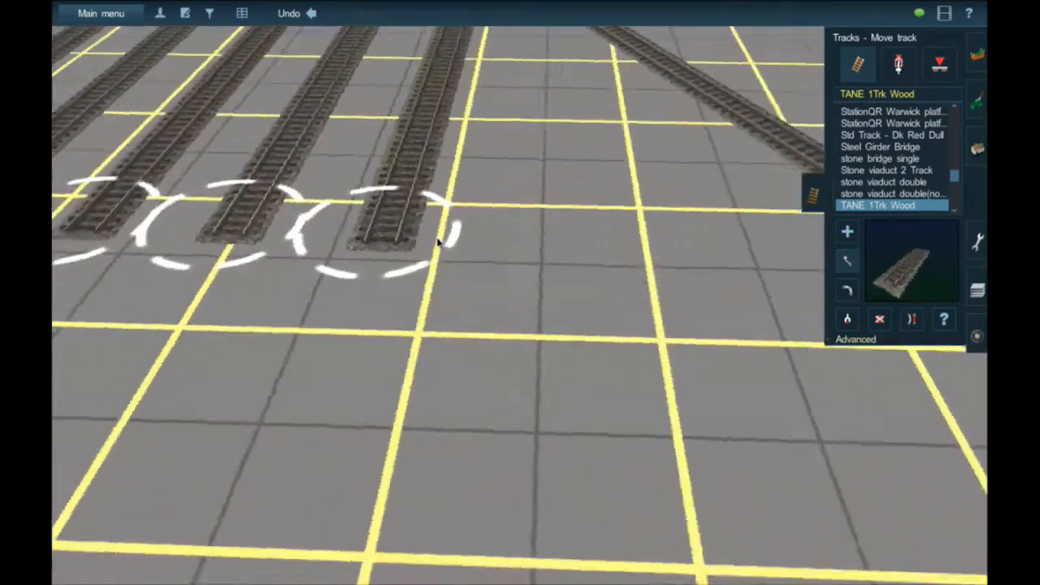
pyautogui.rightClick(449, 180)
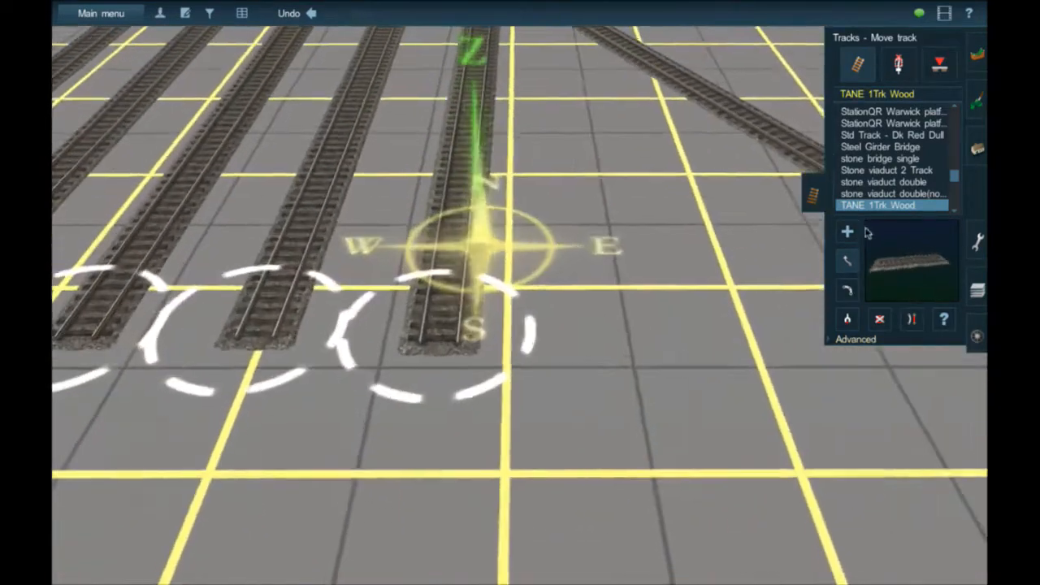
pyautogui.click(851, 234)
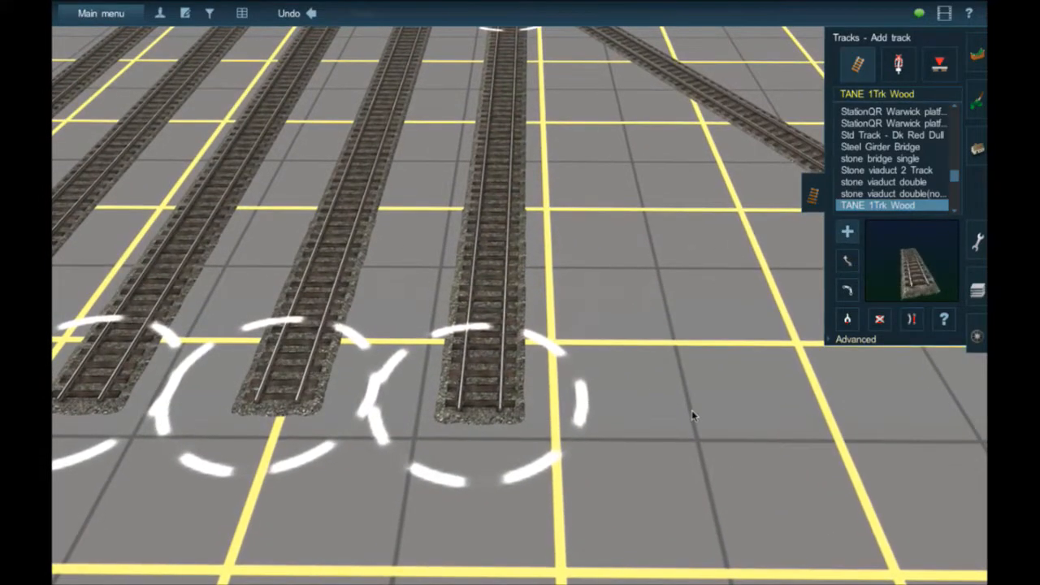
pyautogui.click(691, 406)
pyautogui.scroll(-3, 660, 362)
pyautogui.scroll(-3, 659, 362)
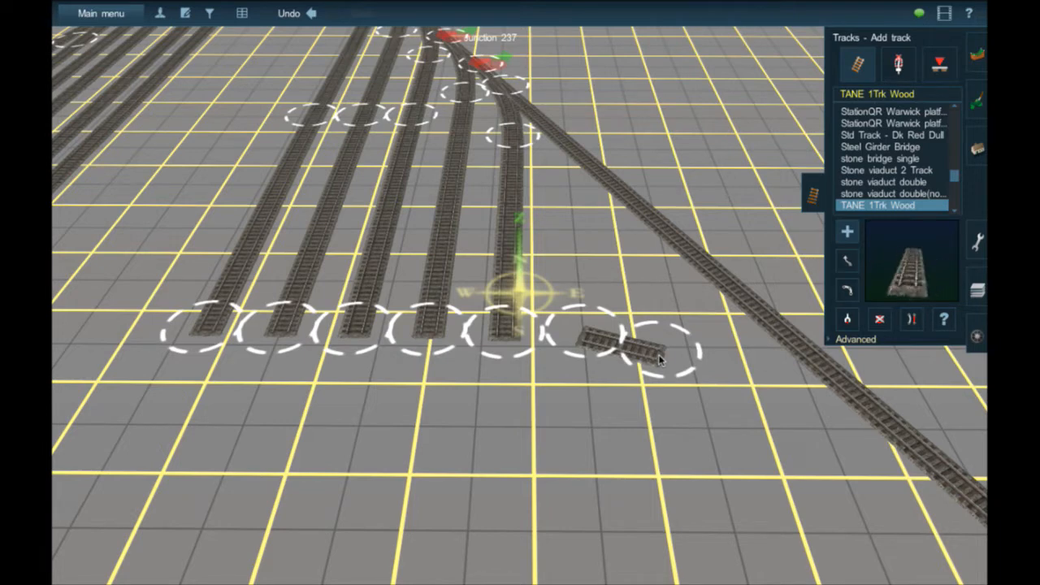
pyautogui.moveTo(590, 236); pyautogui.dragTo(572, 222)
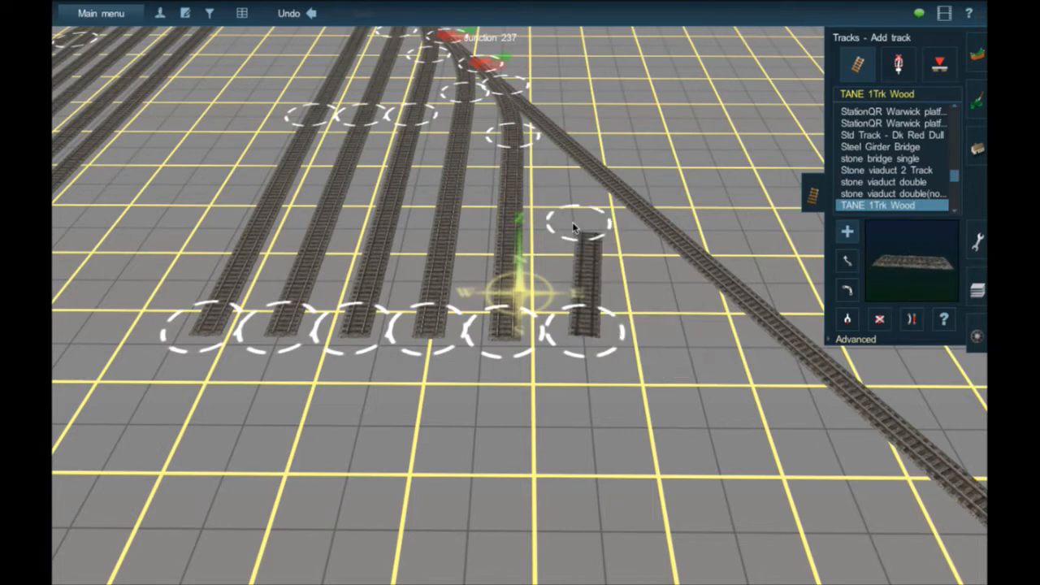
# Extend the sixth siding alongside the fifth and join it to the main track just past Junction 237
pyautogui.press('Up')
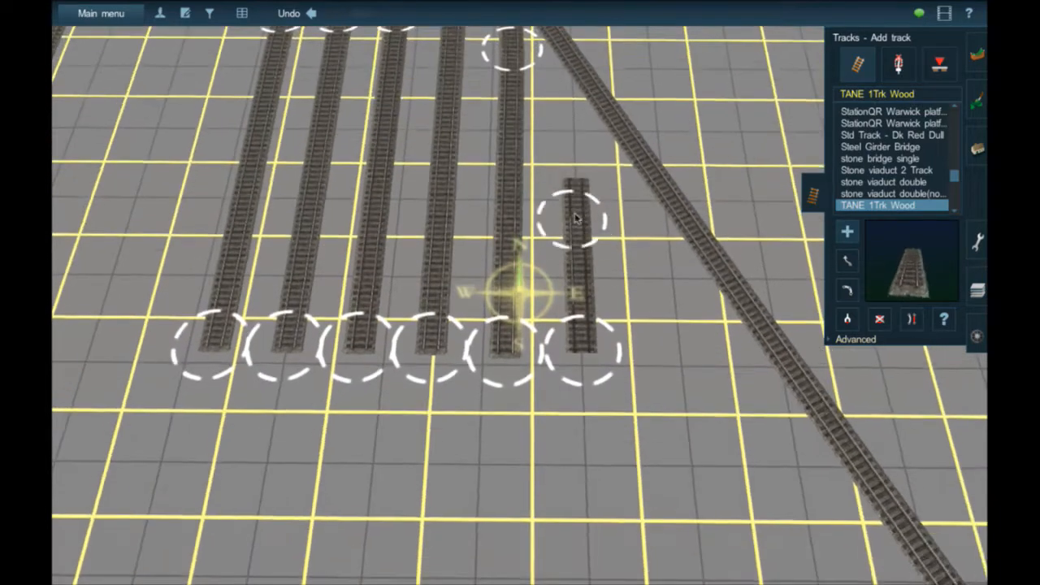
pyautogui.rightClick(573, 182)
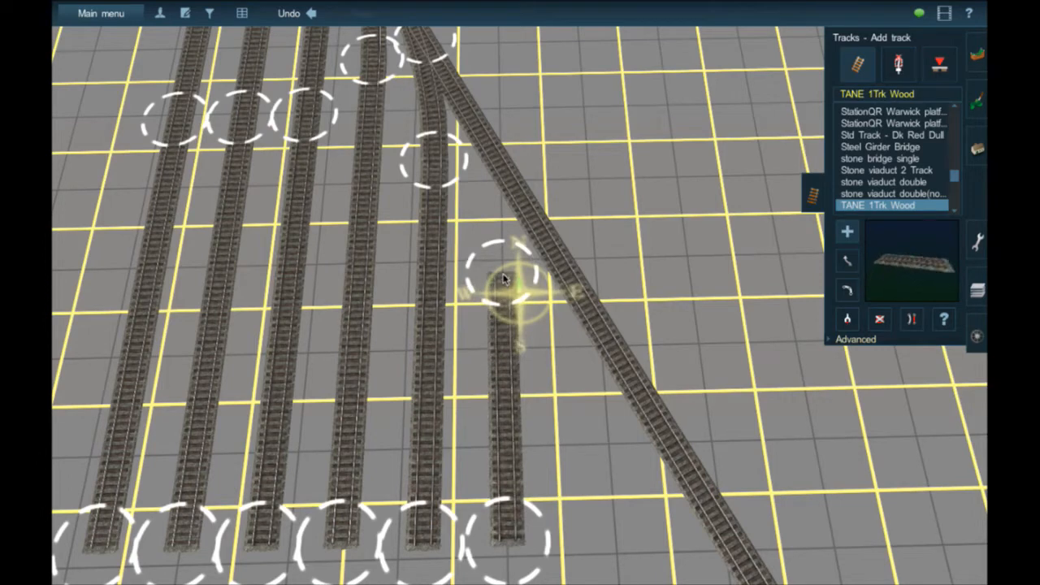
pyautogui.click(503, 276)
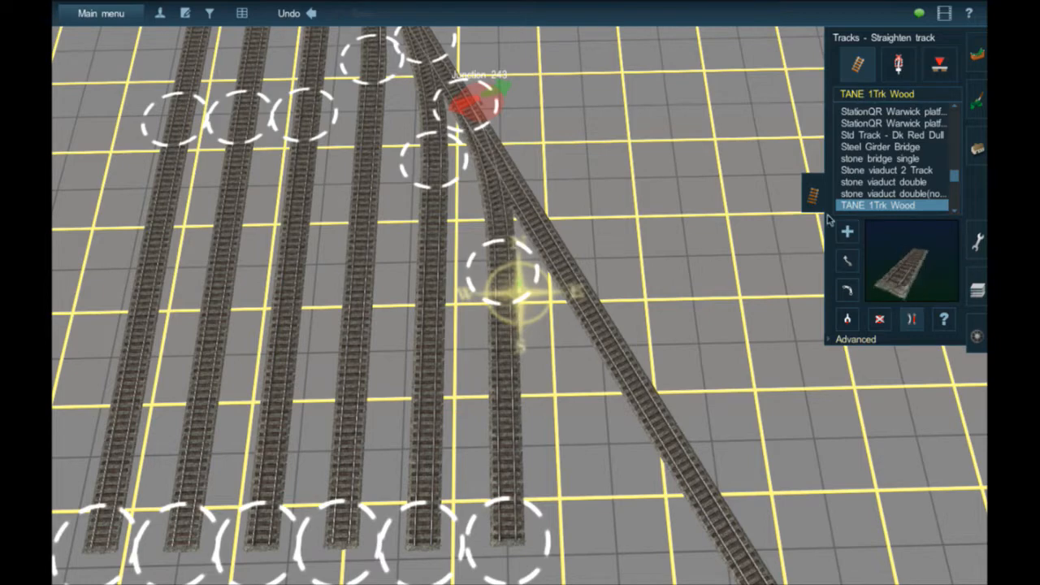
# Shift the sixth siding's far end slightly towards the fifth siding to even out the spacing
pyautogui.rightClick(552, 403)
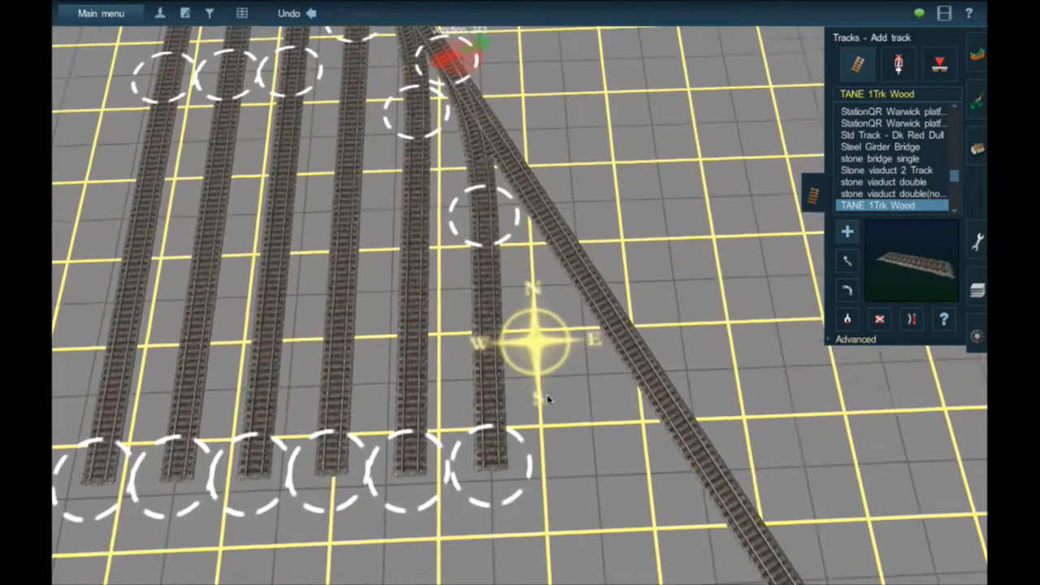
pyautogui.rightClick(443, 381)
pyautogui.scroll(3, 550, 372)
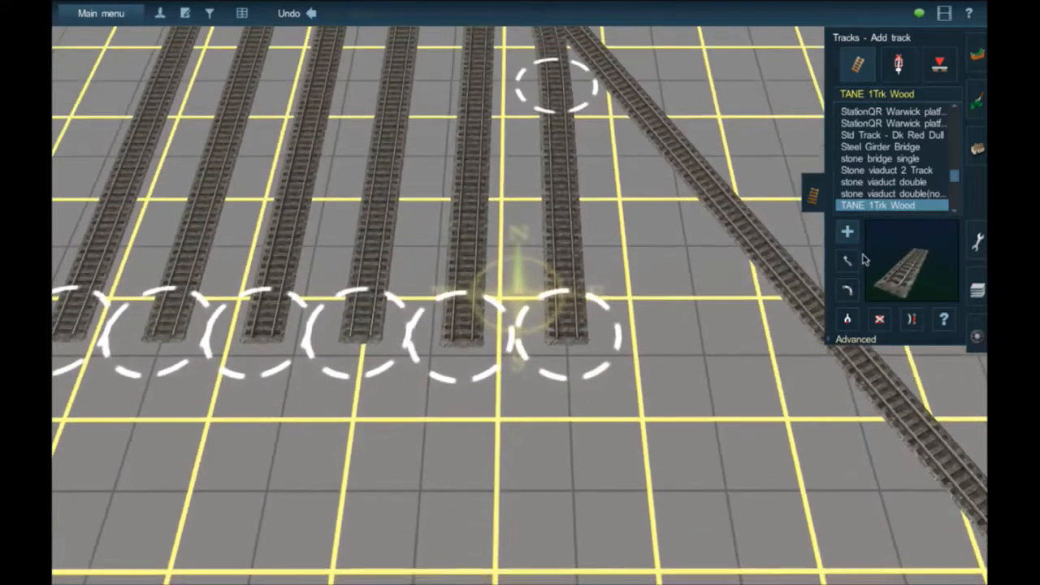
pyautogui.click(848, 262)
pyautogui.moveTo(575, 346); pyautogui.dragTo(562, 348)
pyautogui.press('Down')
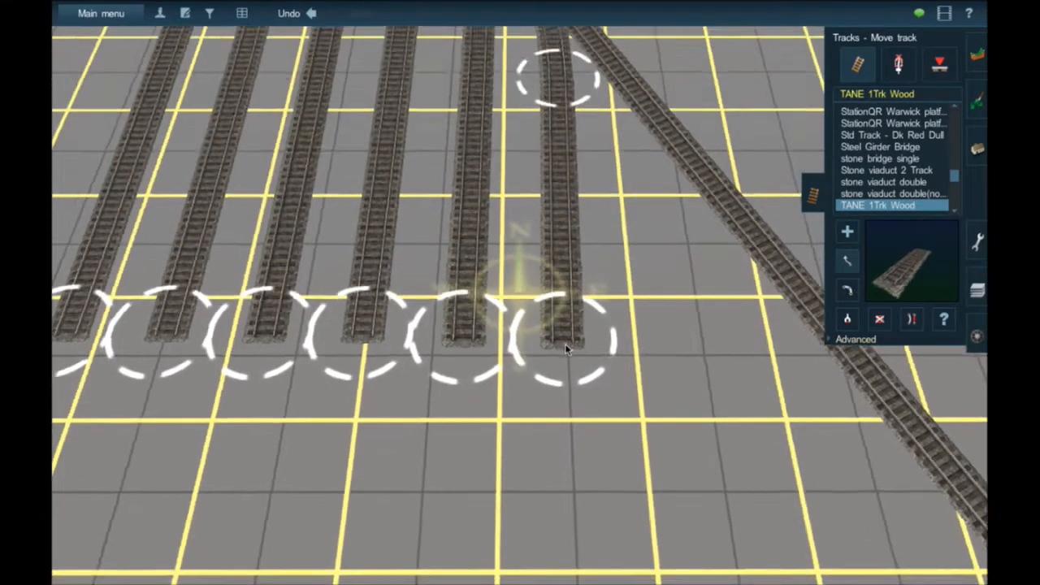
# Examine the spacing and end alignment of the six sidings from several angles
pyautogui.press('Left')
pyautogui.rightClick(274, 236)
pyautogui.press('Right')
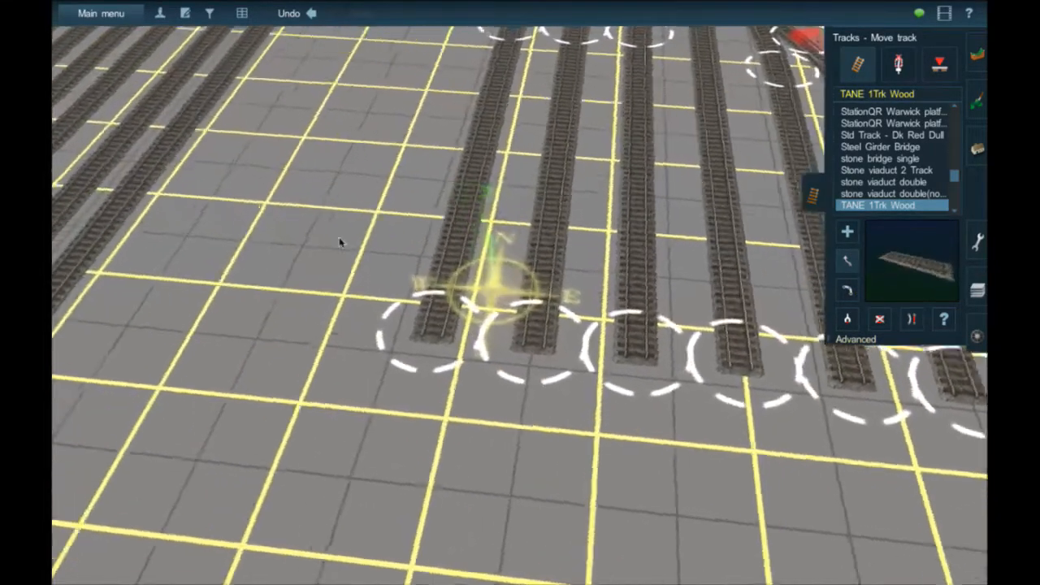
pyautogui.press('Left')
pyautogui.press('Down')
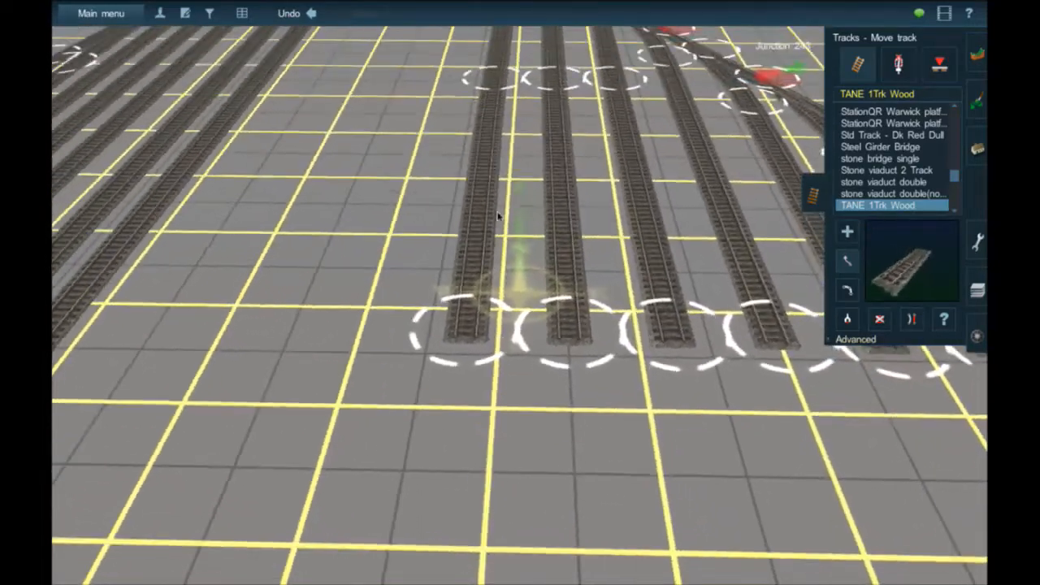
pyautogui.rightClick(622, 223)
pyautogui.rightClick(700, 294)
pyautogui.press('Left')
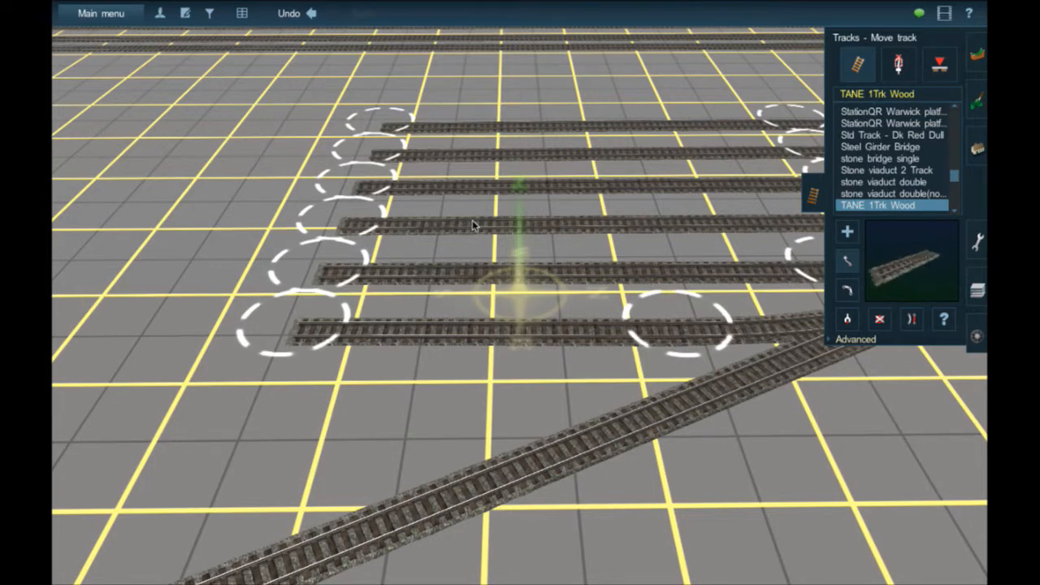
pyautogui.press('Left')
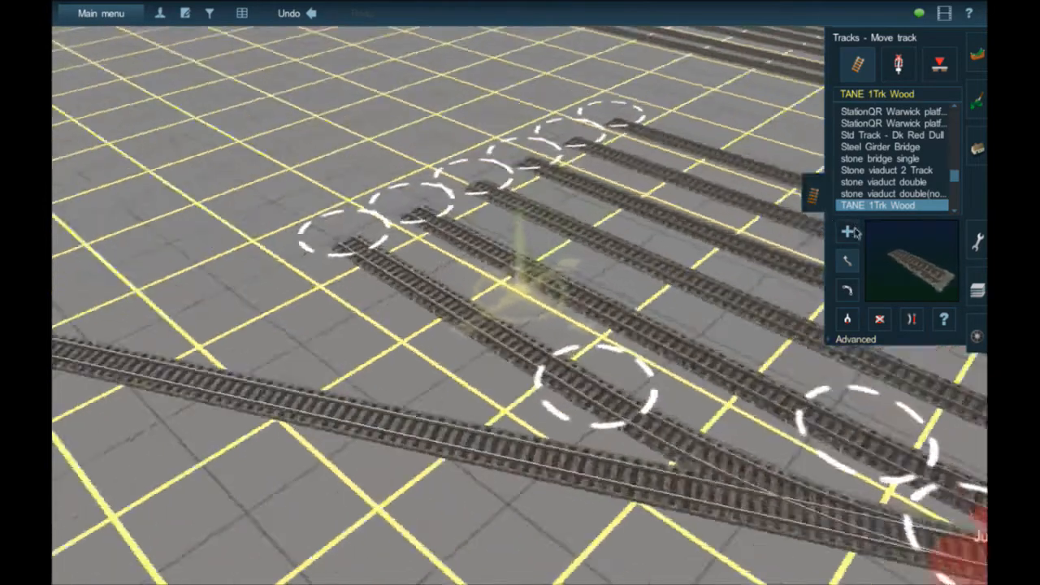
# Lay a short seventh siding parallel to the sixth and adjust both its ends to match the others' spacing and alignment
pyautogui.click(849, 233)
pyautogui.rightClick(434, 362)
pyautogui.press('Right')
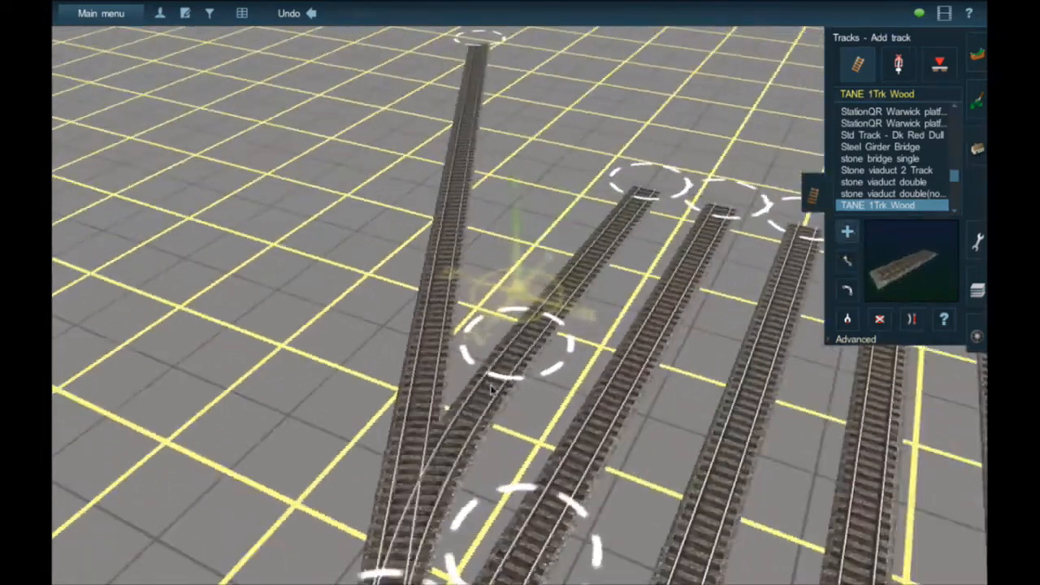
pyautogui.rightClick(488, 373)
pyautogui.press('Left')
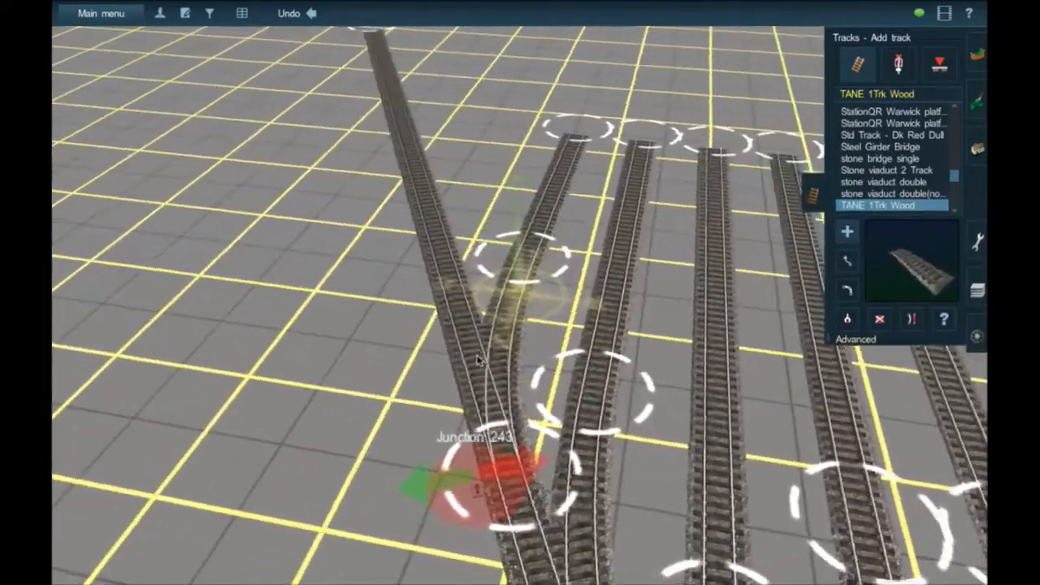
pyautogui.rightClick(440, 292)
pyautogui.press('Up')
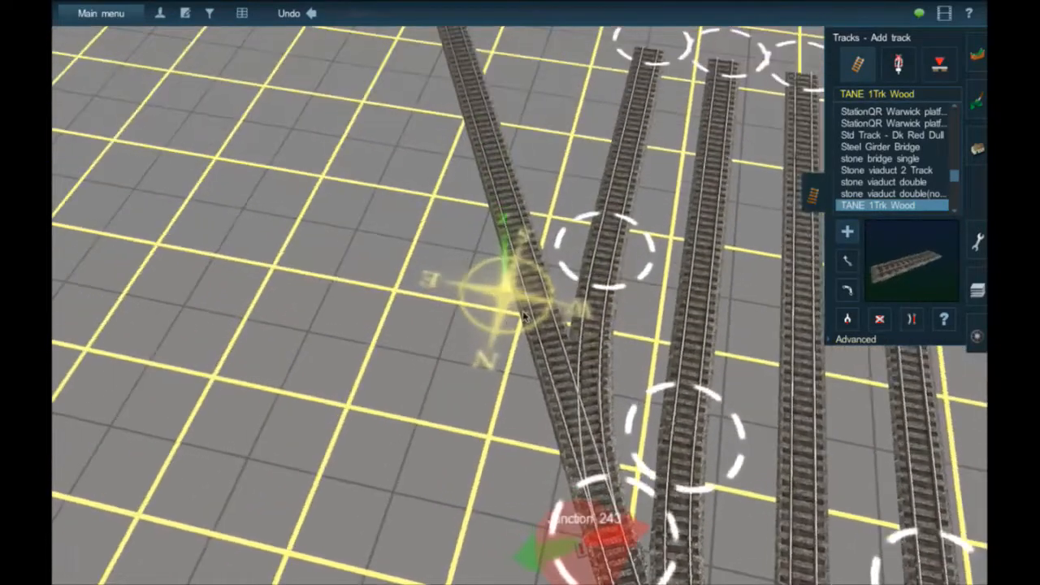
pyautogui.rightClick(547, 330)
pyautogui.scroll(4, 537, 330)
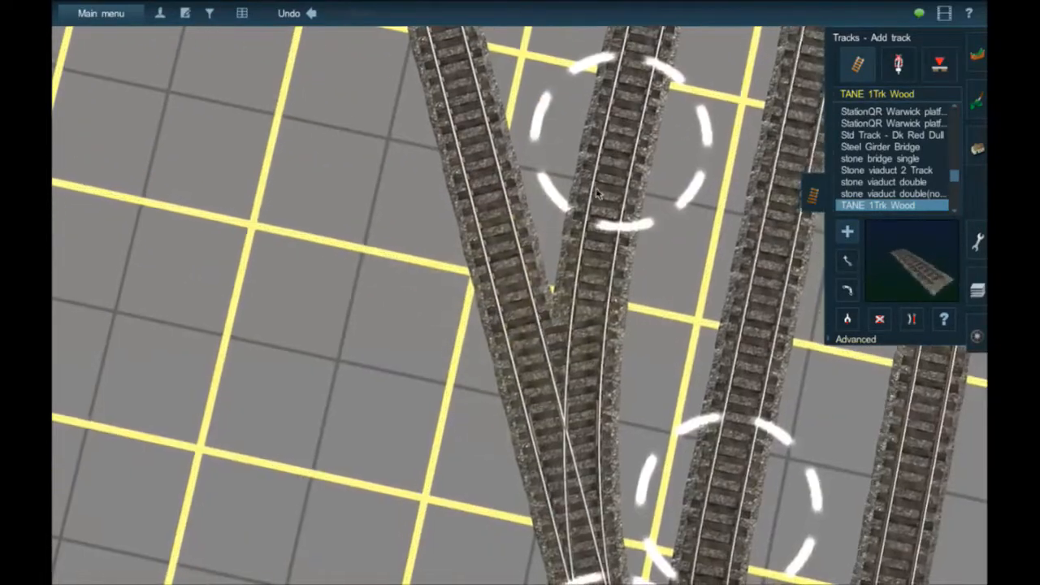
pyautogui.press('Down')
pyautogui.rightClick(507, 148)
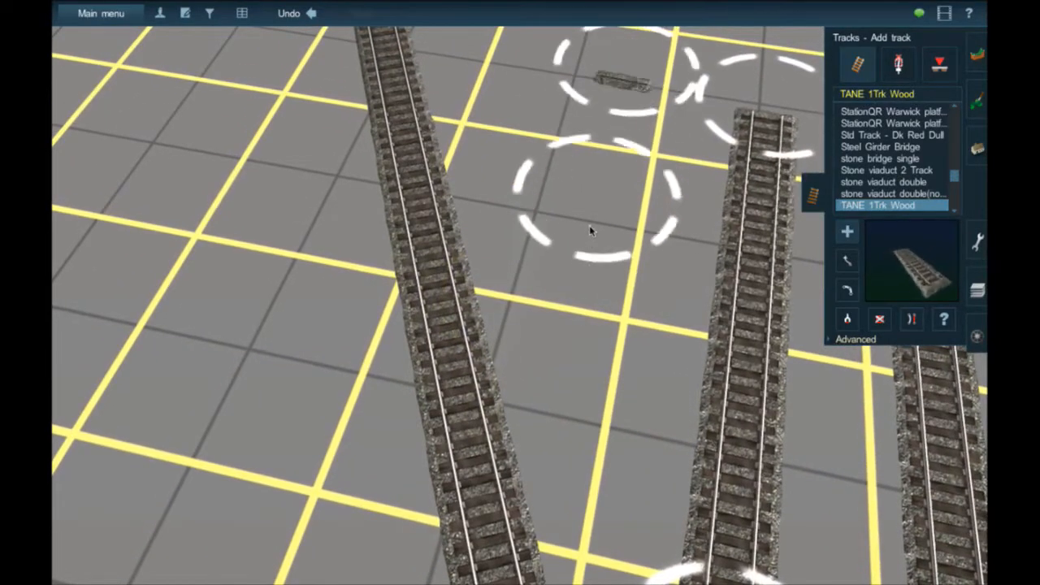
pyautogui.moveTo(588, 225); pyautogui.dragTo(568, 292)
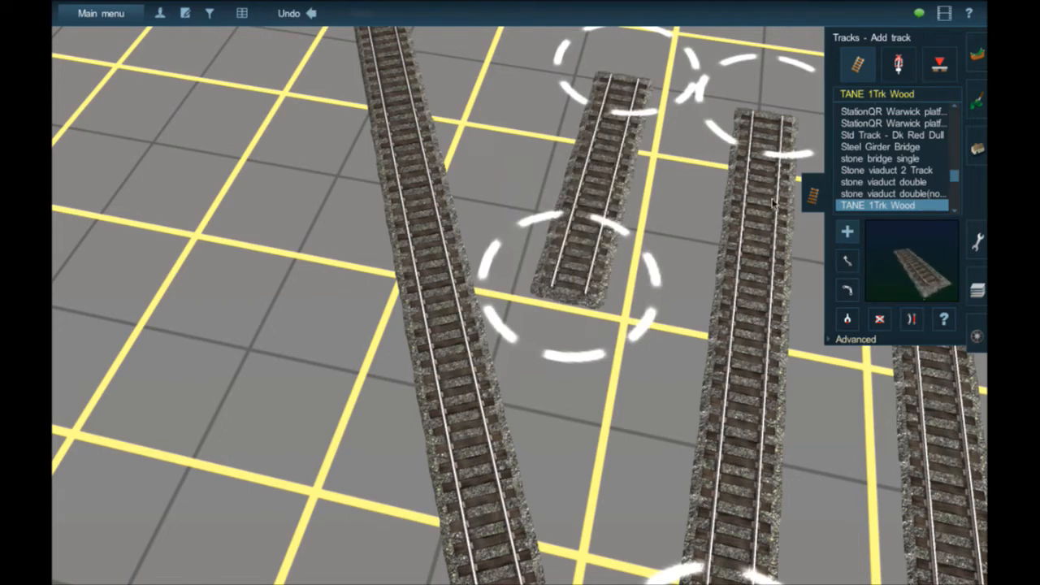
pyautogui.moveTo(613, 85); pyautogui.dragTo(632, 99)
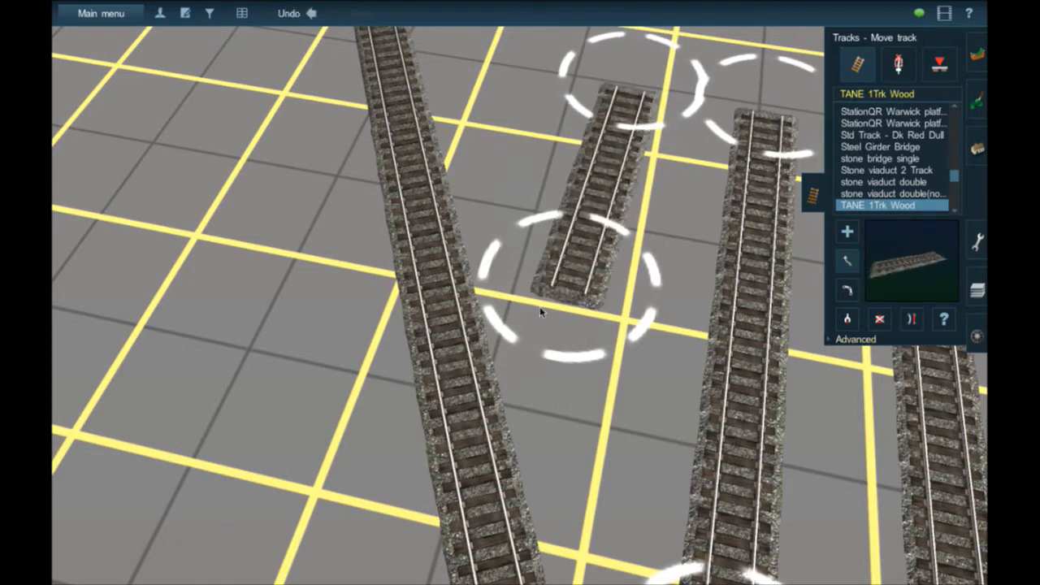
pyautogui.moveTo(540, 312); pyautogui.dragTo(583, 304)
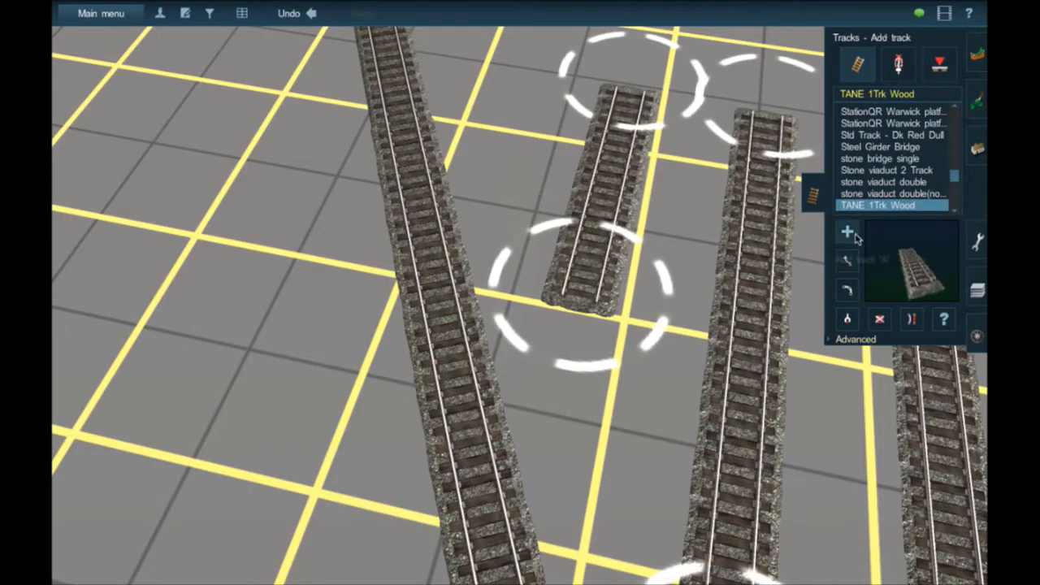
# Join the seventh siding's near end to the main track with a junction just past Junction 243
pyautogui.press('Left')
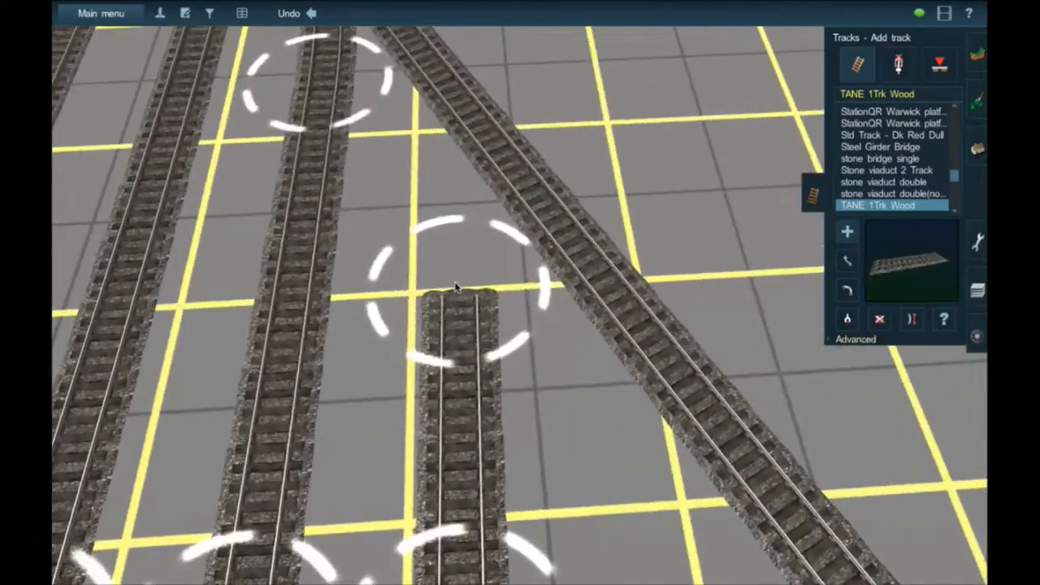
pyautogui.click(455, 286)
pyautogui.rightClick(441, 121)
pyautogui.moveTo(441, 119); pyautogui.dragTo(477, 131)
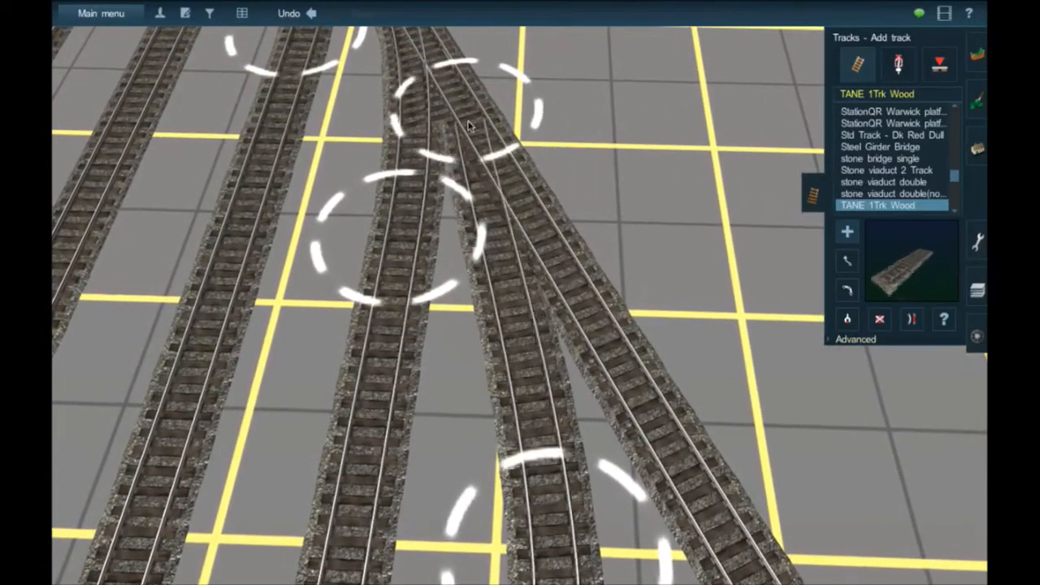
# Straighten the main track at the seventh siding's new junction
pyautogui.click(912, 319)
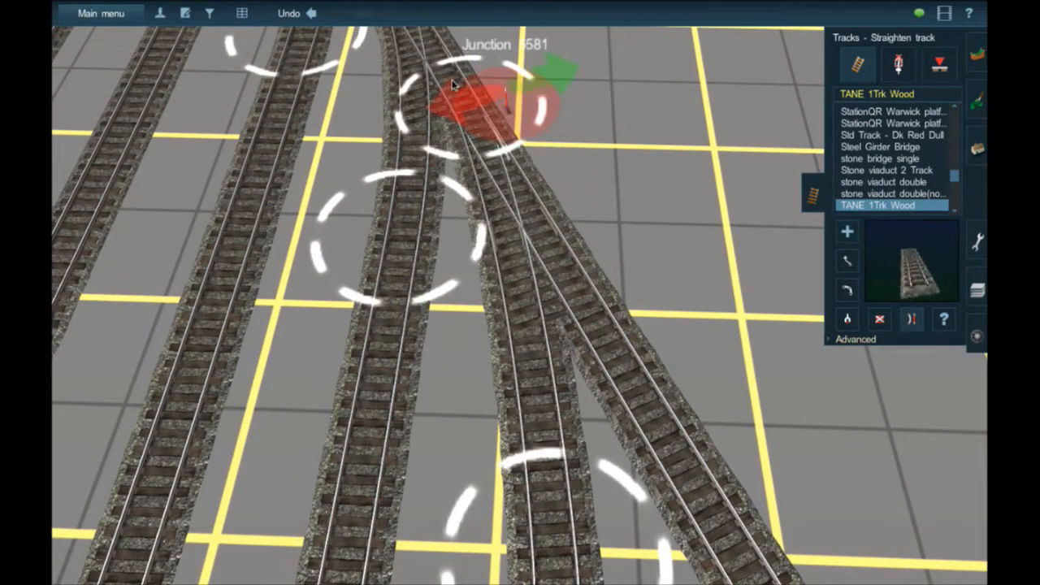
pyautogui.click(529, 202)
pyautogui.click(535, 217)
# Examine the seventh siding's end and the run of the main track through its junction
pyautogui.moveTo(518, 421); pyautogui.dragTo(495, 292, button='right')
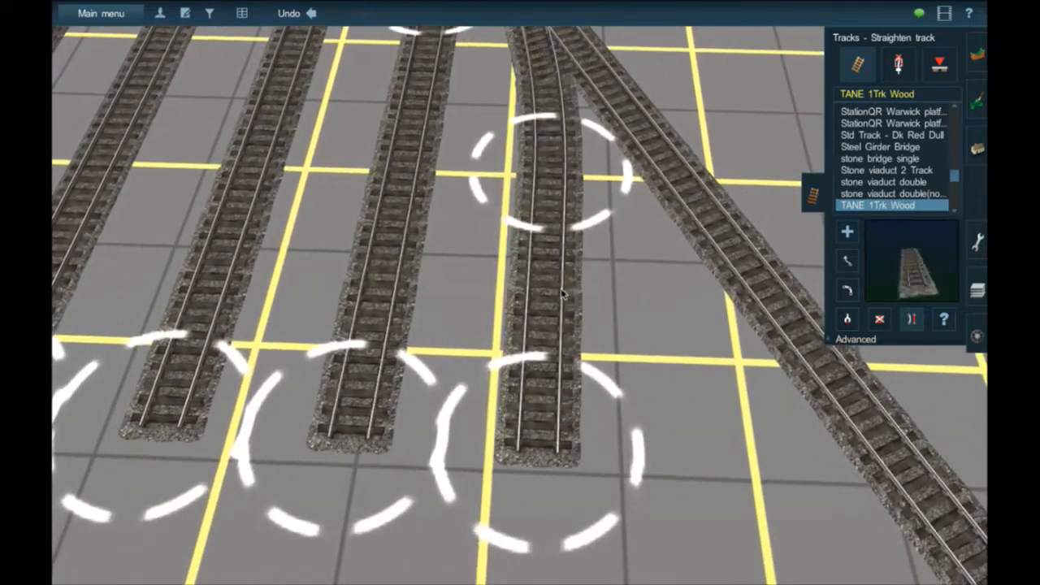
pyautogui.scroll(-3, 562, 294)
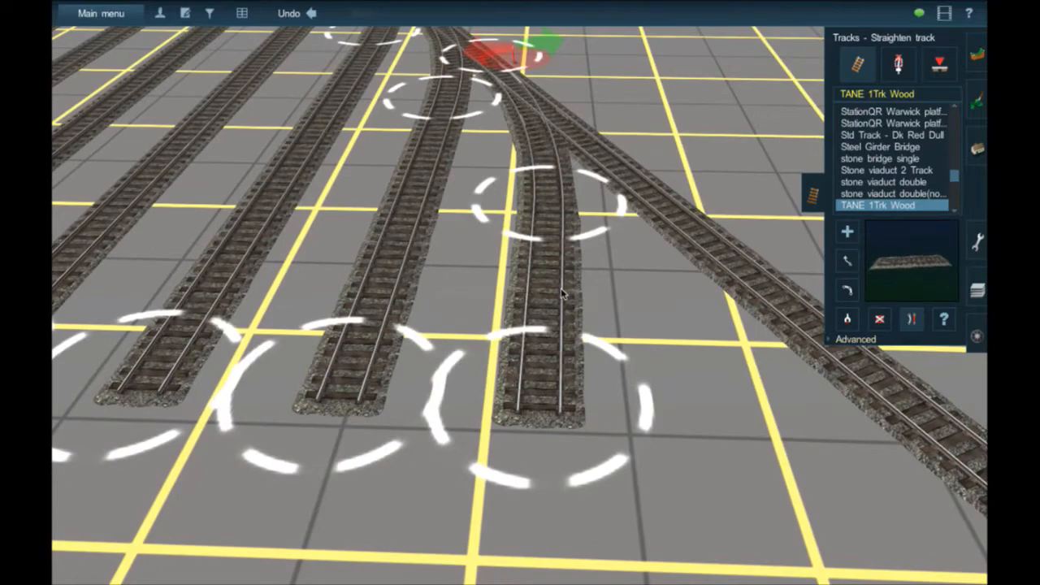
pyautogui.press('Left')
pyautogui.rightClick(634, 145)
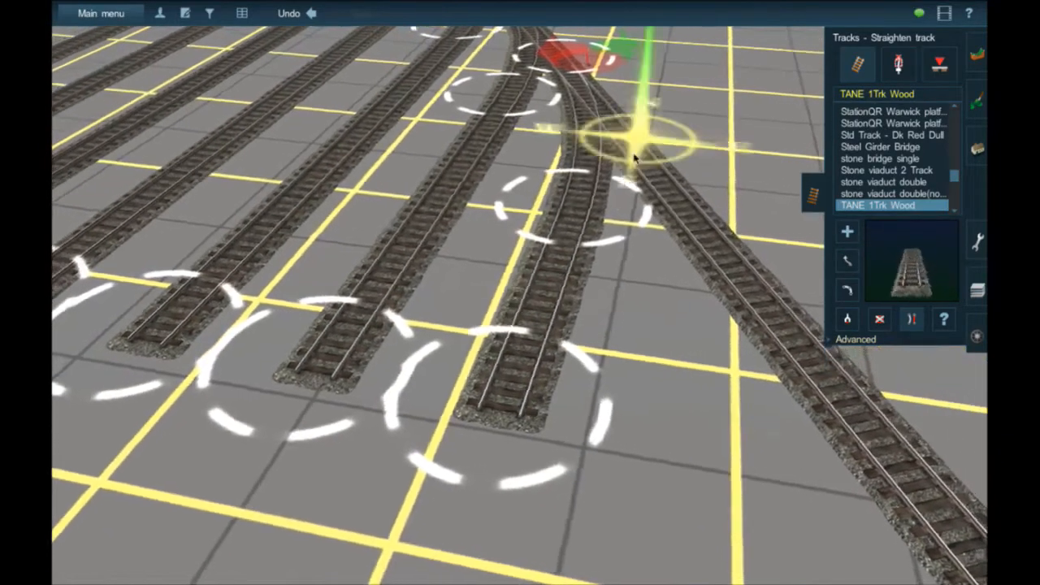
pyautogui.press('Right')
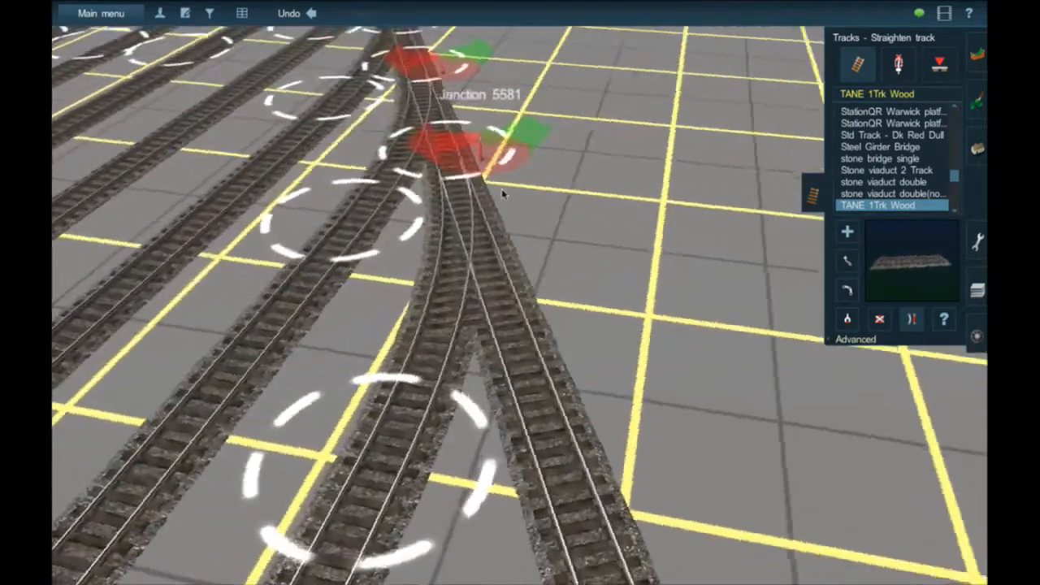
pyautogui.rightClick(504, 195)
pyautogui.rightClick(489, 230)
pyautogui.press('Down')
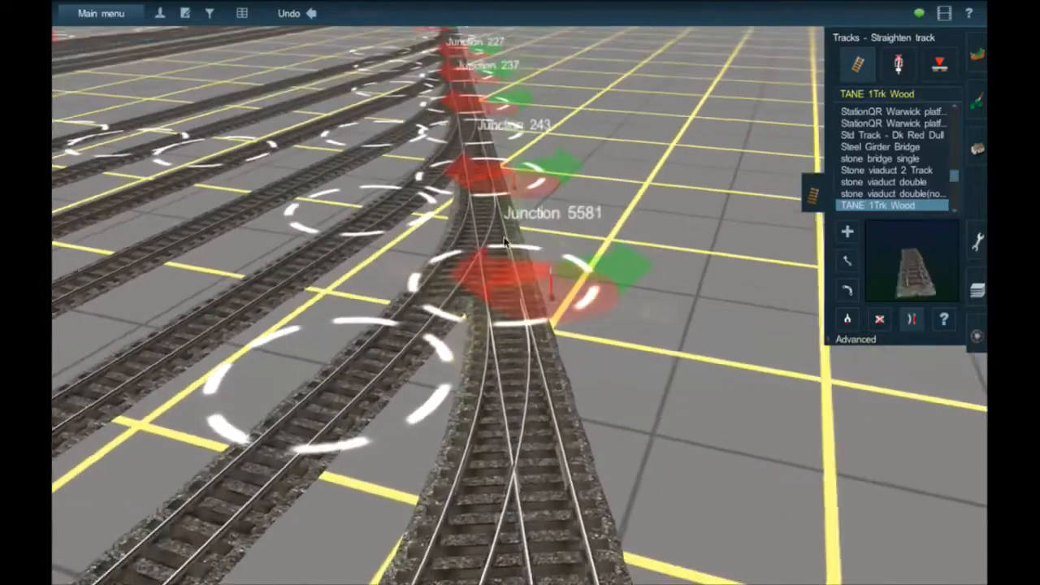
# Move Junction 227 slightly along the main track towards Junction 221 and away from the sidings
pyautogui.rightClick(491, 192)
pyautogui.rightClick(494, 197)
pyautogui.rightClick(523, 254)
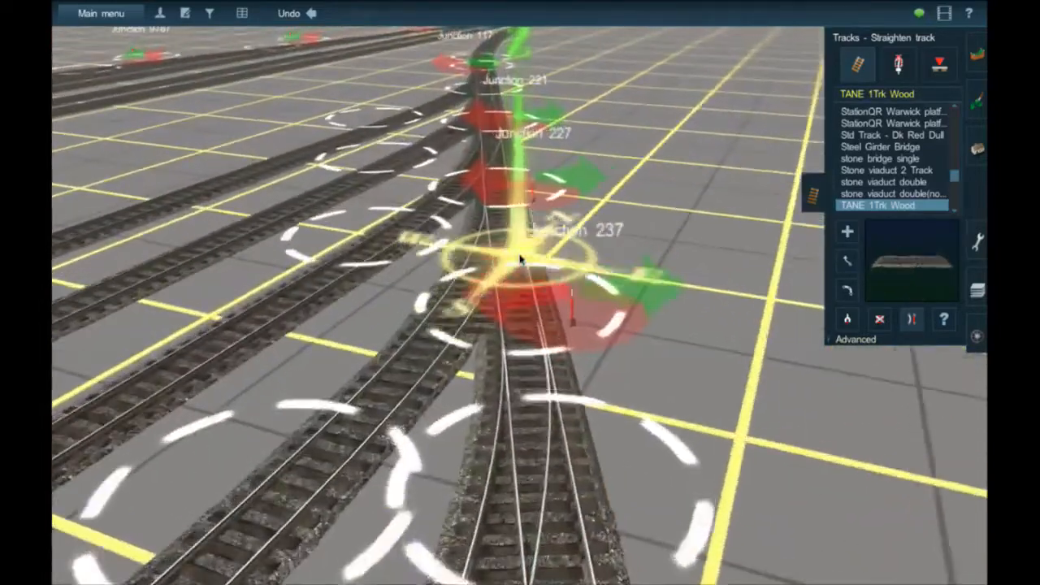
pyautogui.rightClick(512, 251)
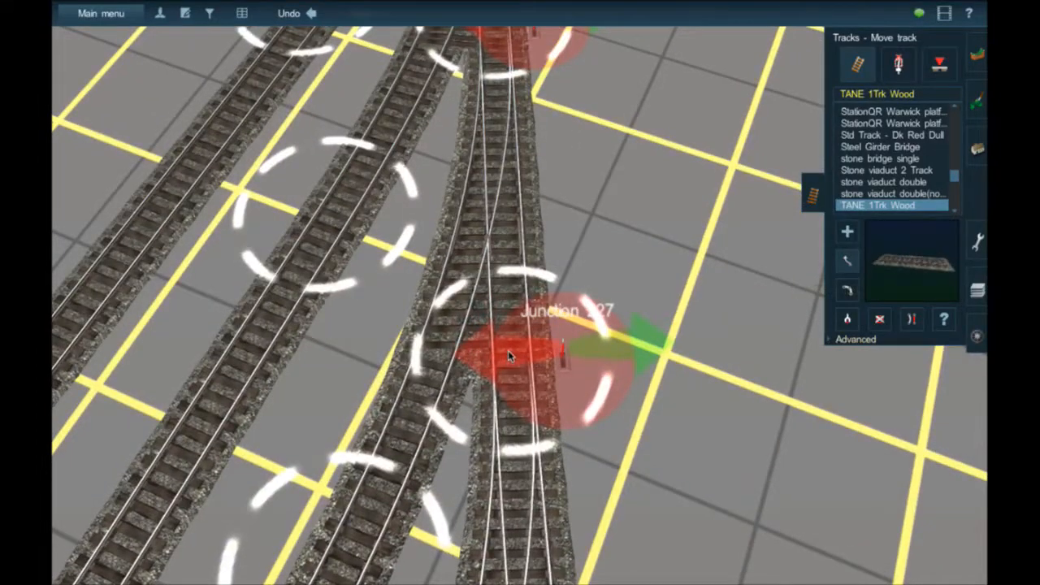
pyautogui.moveTo(509, 345); pyautogui.dragTo(519, 347)
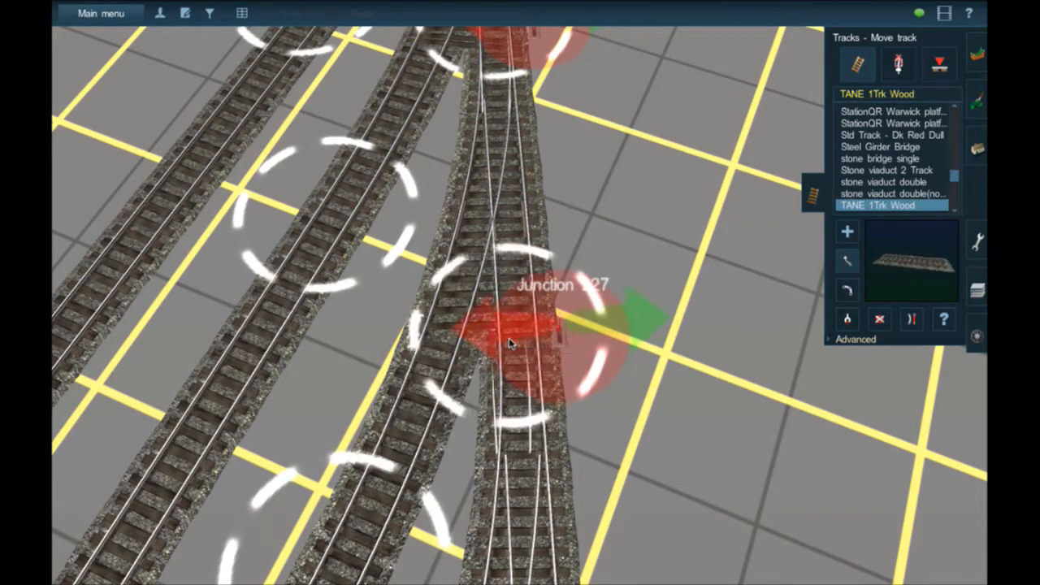
# Nudge Junction 227 sideways and further along towards Junction 221 to smooth the main track through the junction
pyautogui.moveTo(509, 343); pyautogui.dragTo(514, 345)
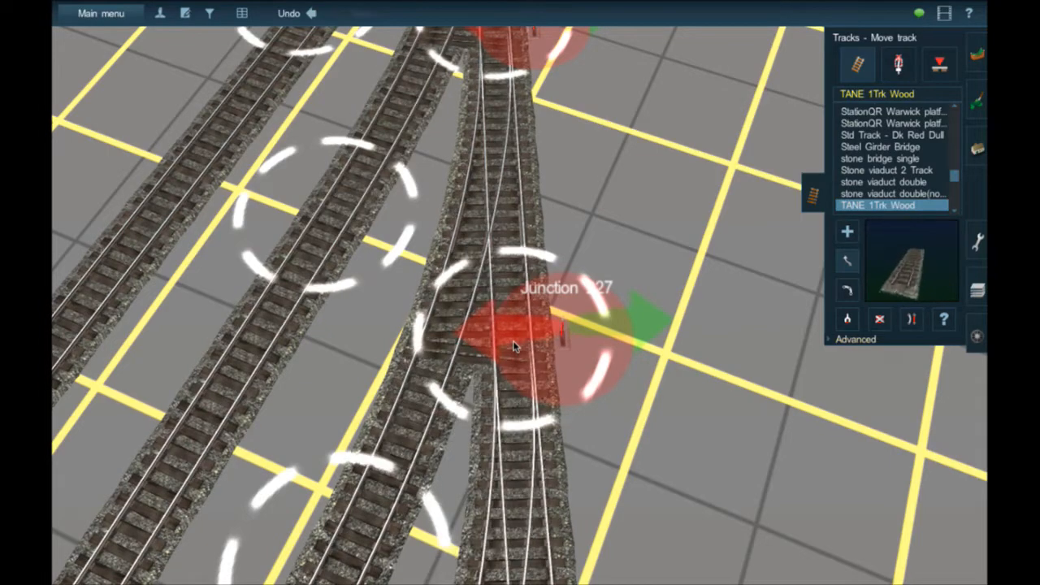
pyautogui.scroll(-5, 514, 345)
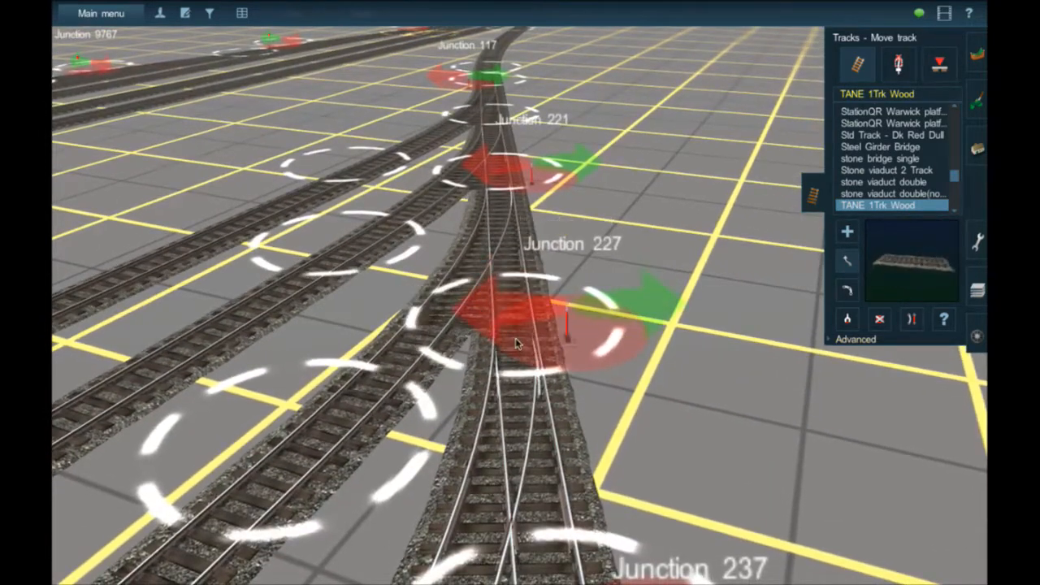
pyautogui.moveTo(517, 343); pyautogui.dragTo(516, 319)
# Examine the run of the main track from Junction 227 to Junction 117 and the layout of the seven sidings
pyautogui.press('Left')
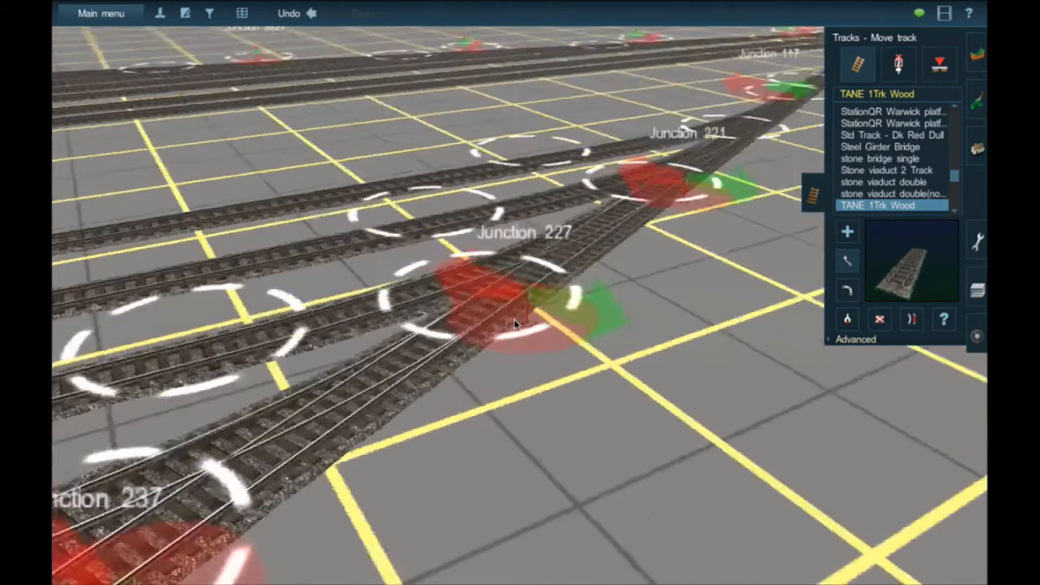
pyautogui.press('Left')
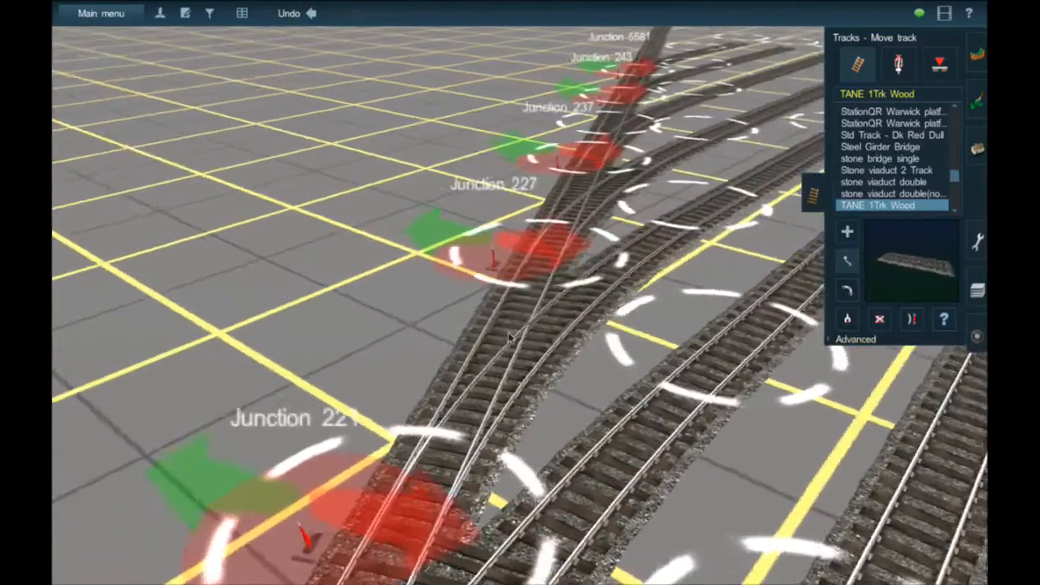
pyautogui.moveTo(517, 315); pyautogui.dragTo(525, 423, button='right')
pyautogui.press('Left')
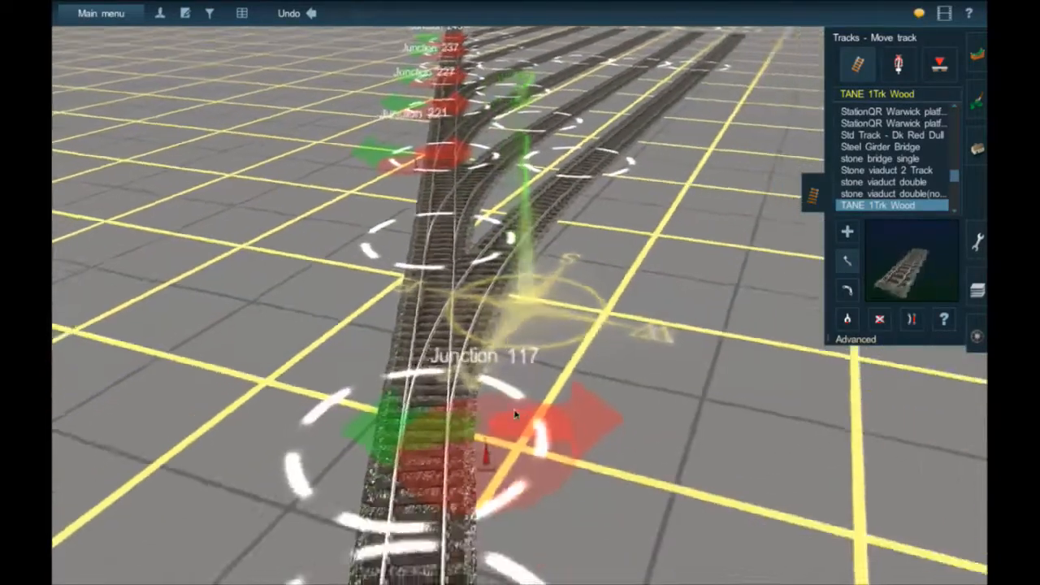
pyautogui.scroll(-3, 506, 398)
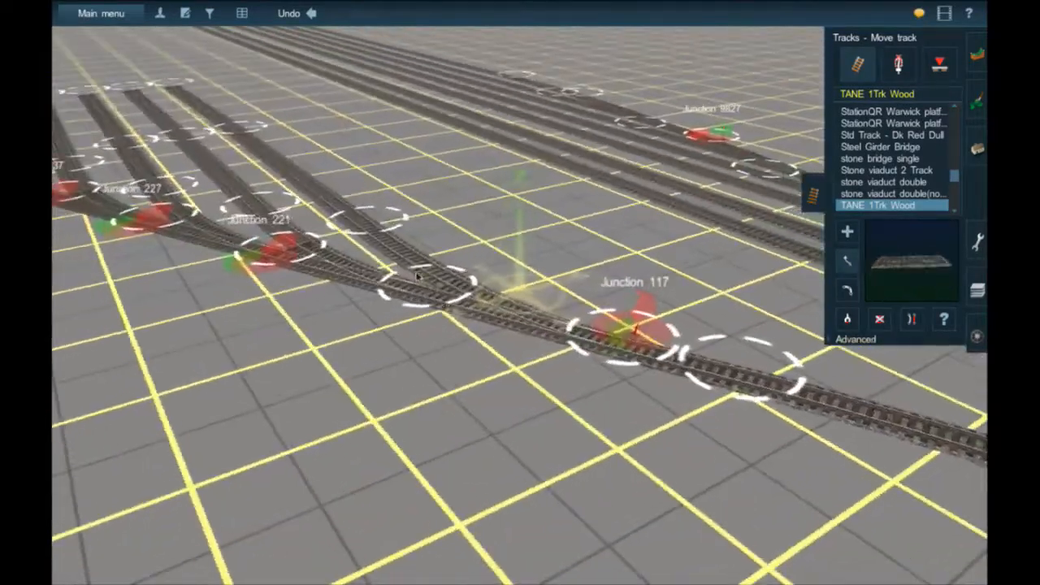
pyautogui.rightClick(394, 236)
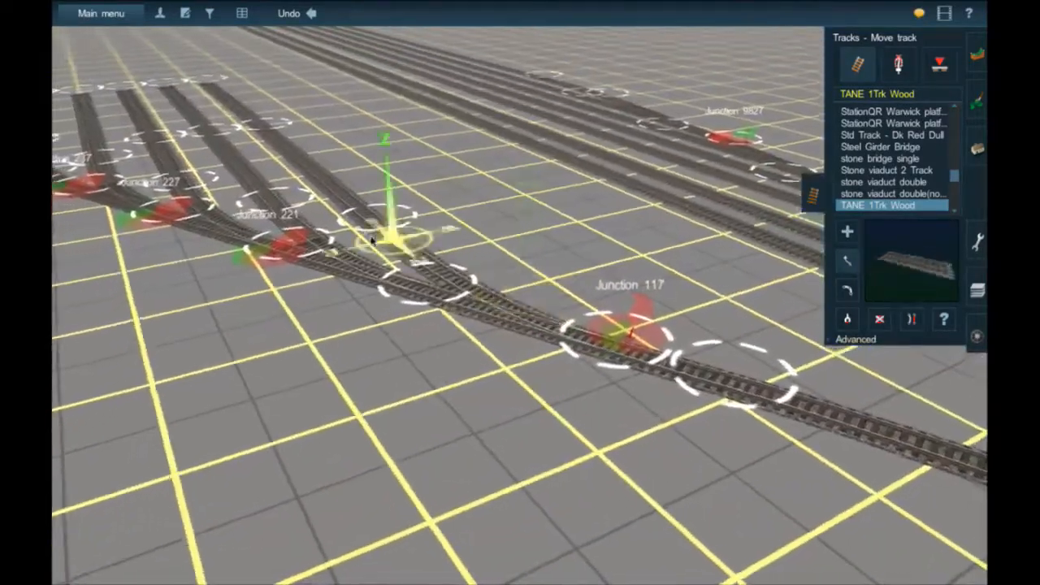
pyautogui.press('Left')
pyautogui.press('Right')
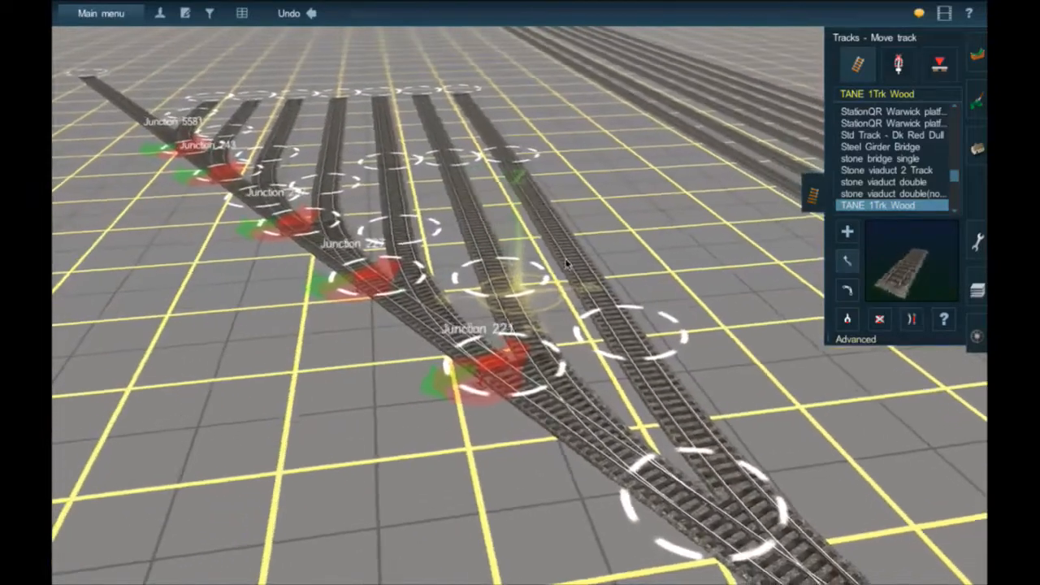
pyautogui.press('Left')
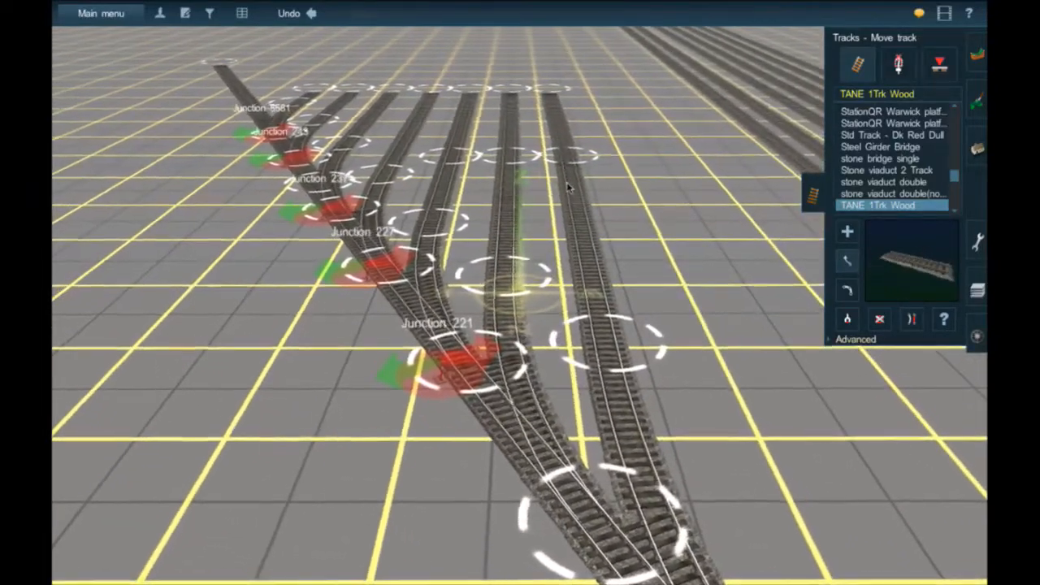
# Extend the siding farthest from the main track in a long straight run to a point near the station building and Junction 9863
pyautogui.rightClick(562, 140)
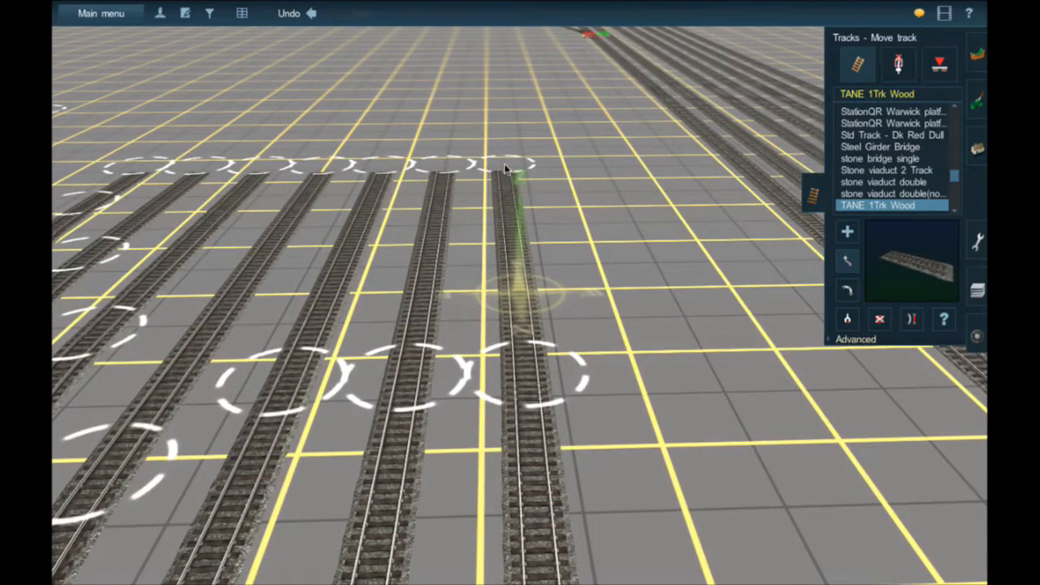
pyautogui.rightClick(498, 124)
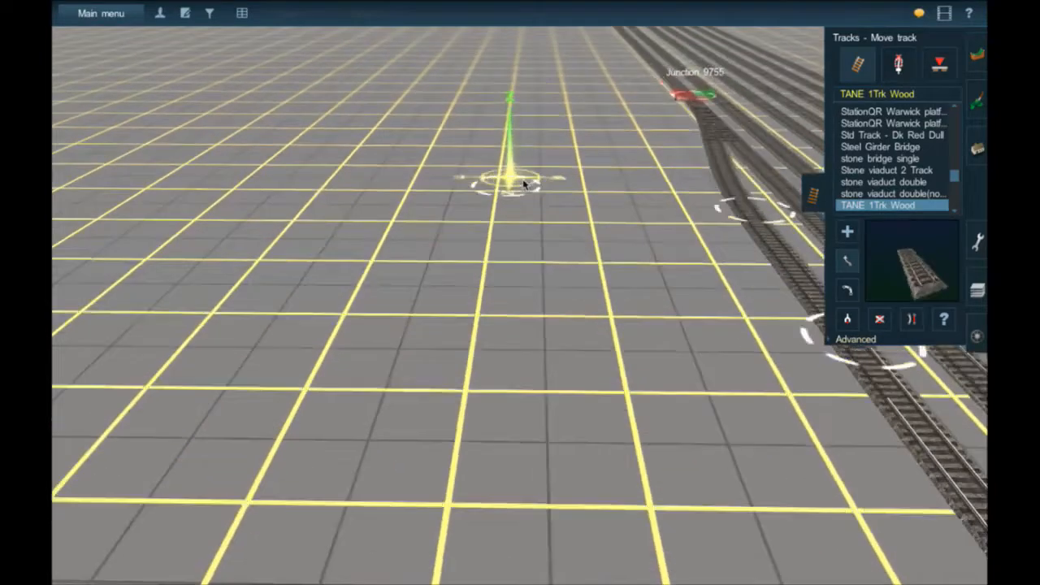
pyautogui.moveTo(524, 185); pyautogui.dragTo(514, 248, button='right')
pyautogui.moveTo(513, 248); pyautogui.dragTo(520, 251)
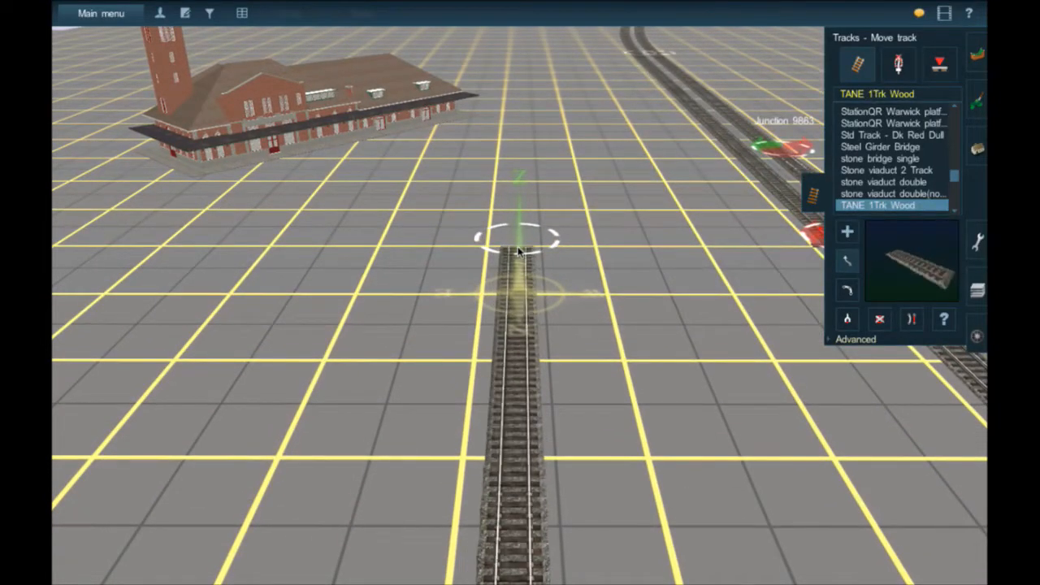
# Check the yard's overall layout from above on the map and locate the extended siding's free end
pyautogui.moveTo(518, 251); pyautogui.dragTo(518, 251, button='middle')
pyautogui.scroll(-3, 518, 251)
pyautogui.scroll(-5, 518, 251)
pyautogui.scroll(-5, 518, 250)
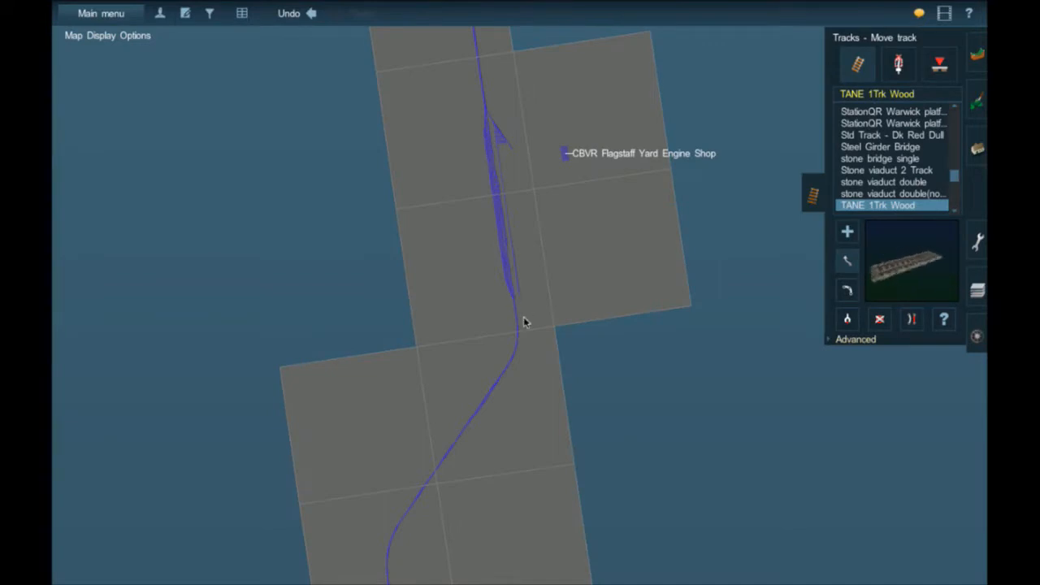
pyautogui.scroll(3, 523, 316)
pyautogui.scroll(4, 521, 300)
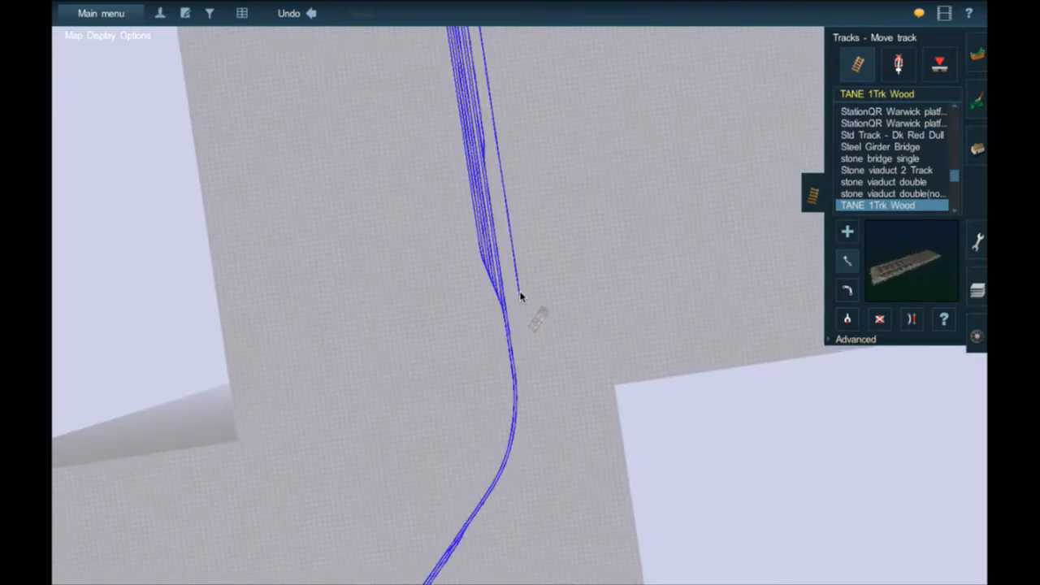
pyautogui.scroll(4, 520, 297)
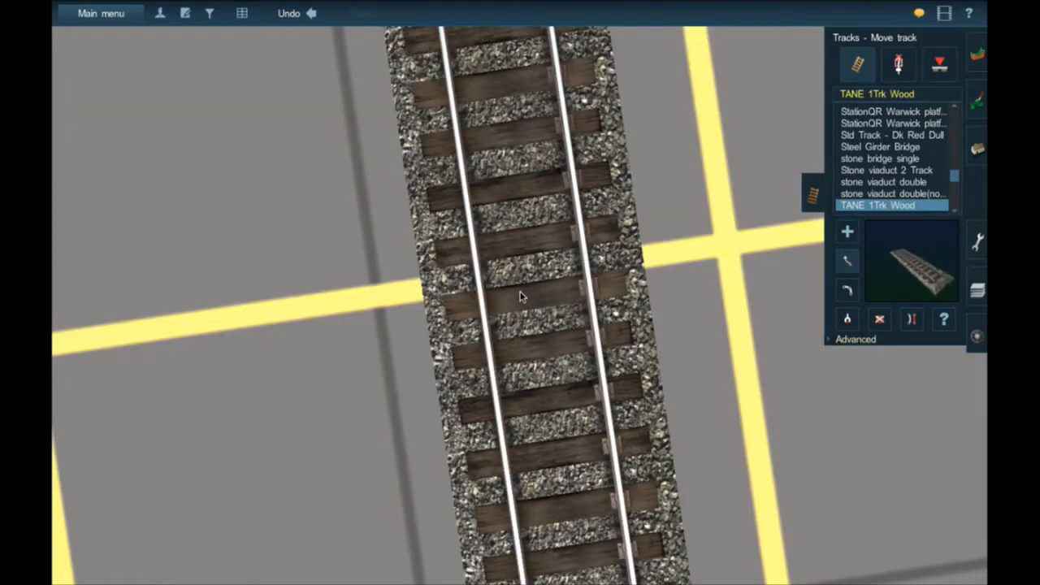
# Examine the extended siding's free end and its alignment with the grid and the neighbouring tracks
pyautogui.press('Down')
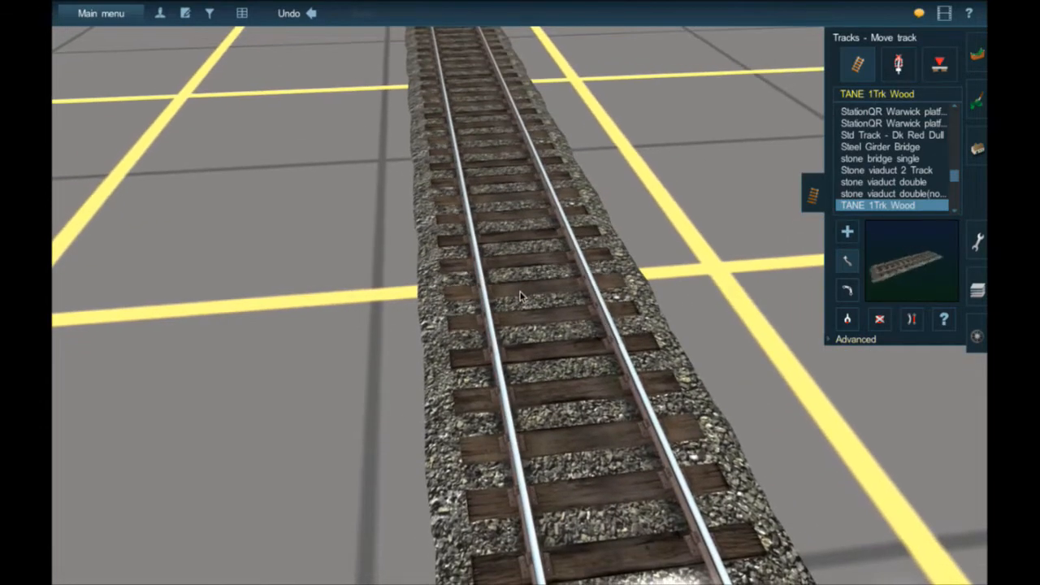
pyautogui.press('Down')
pyautogui.press('Down')
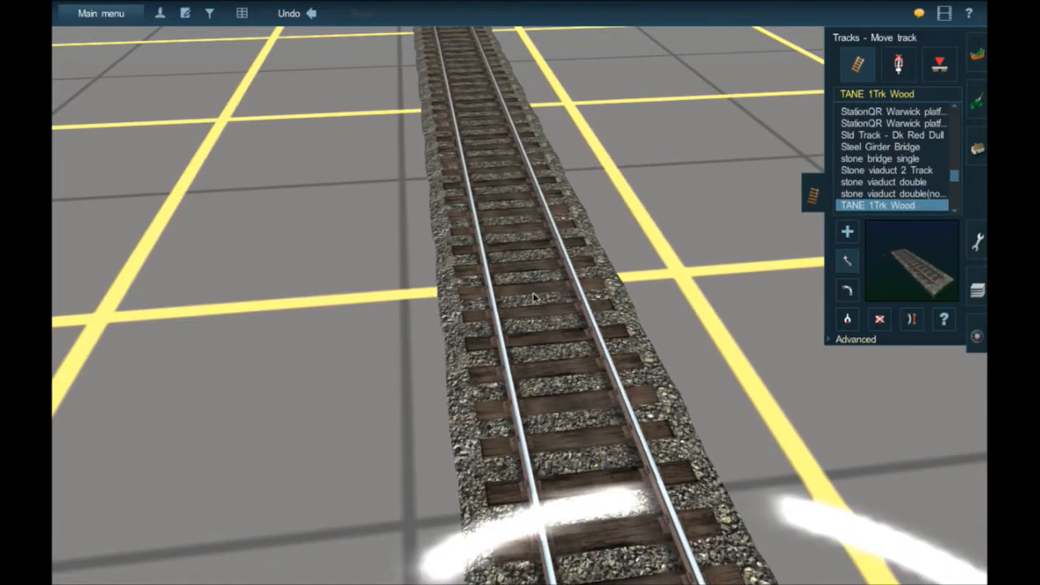
pyautogui.scroll(-5, 533, 371)
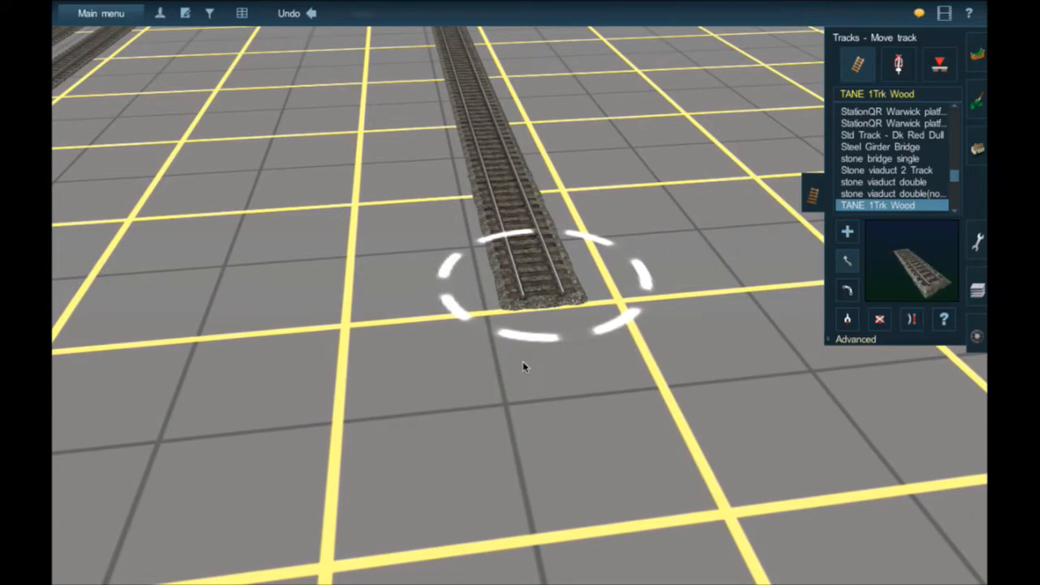
pyautogui.scroll(-2, 522, 362)
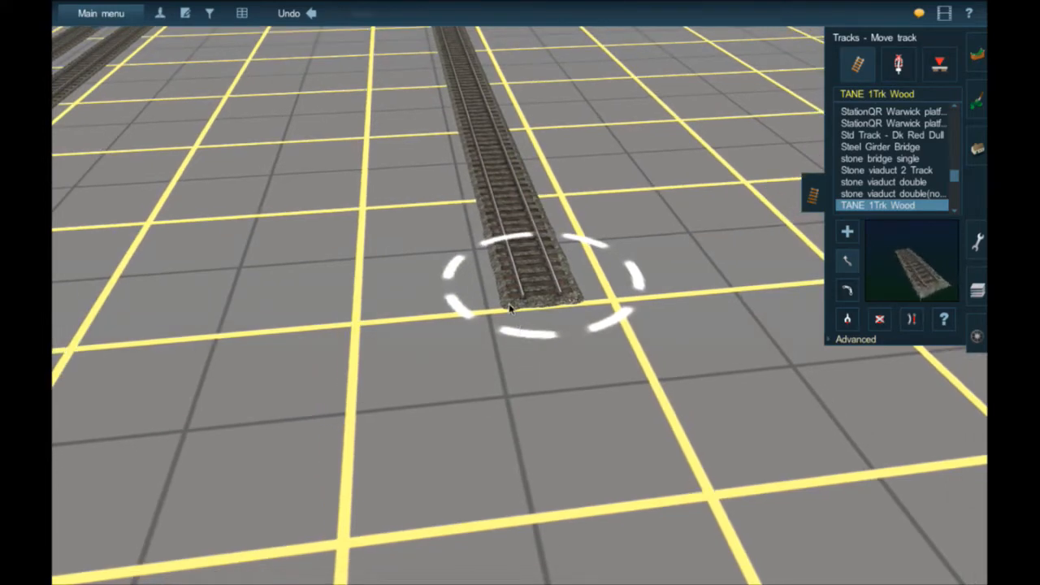
pyautogui.scroll(3, 543, 256)
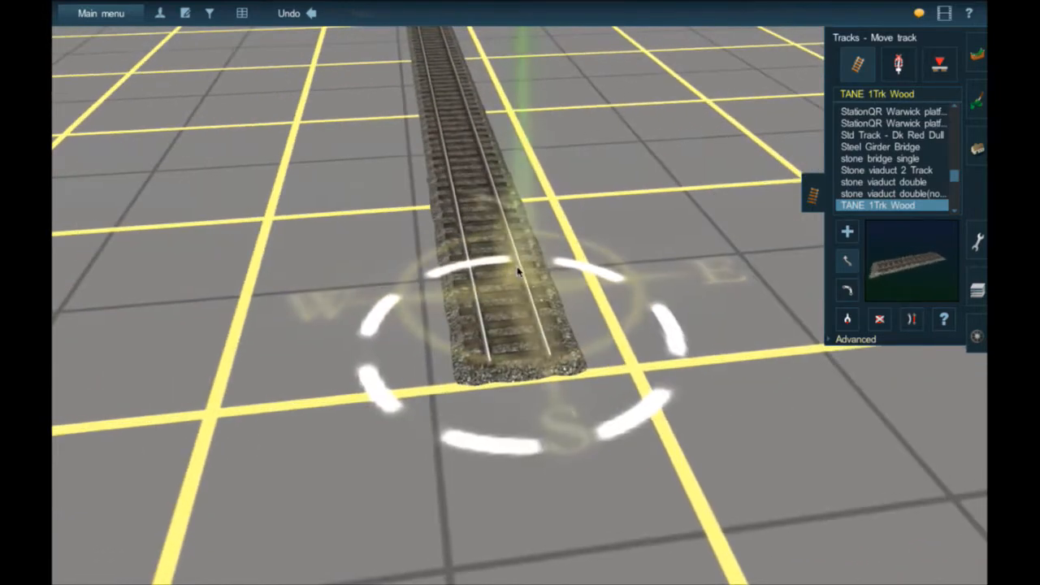
pyautogui.rightClick(493, 299)
pyautogui.press('Left')
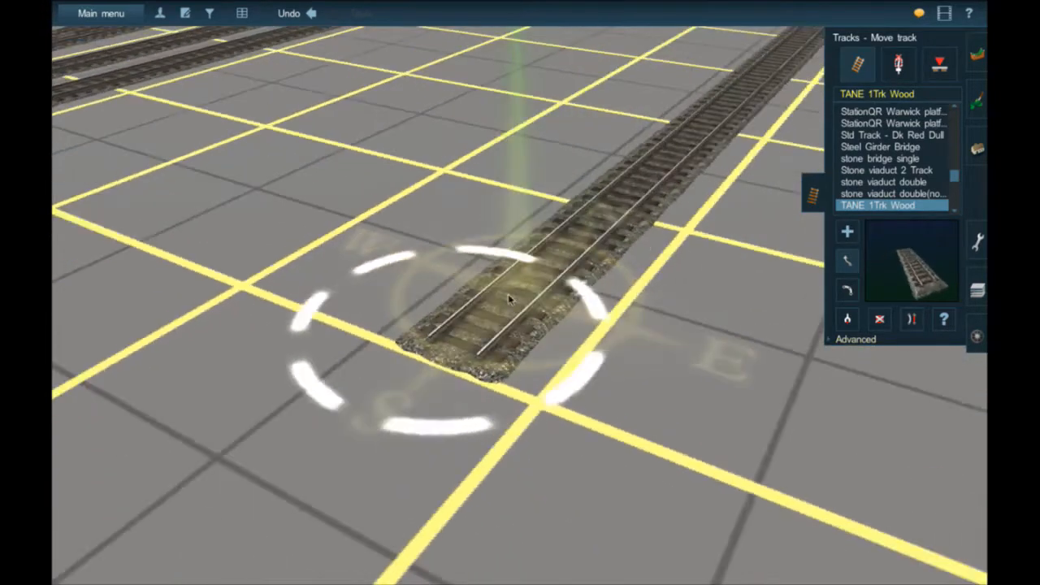
pyautogui.press('Down')
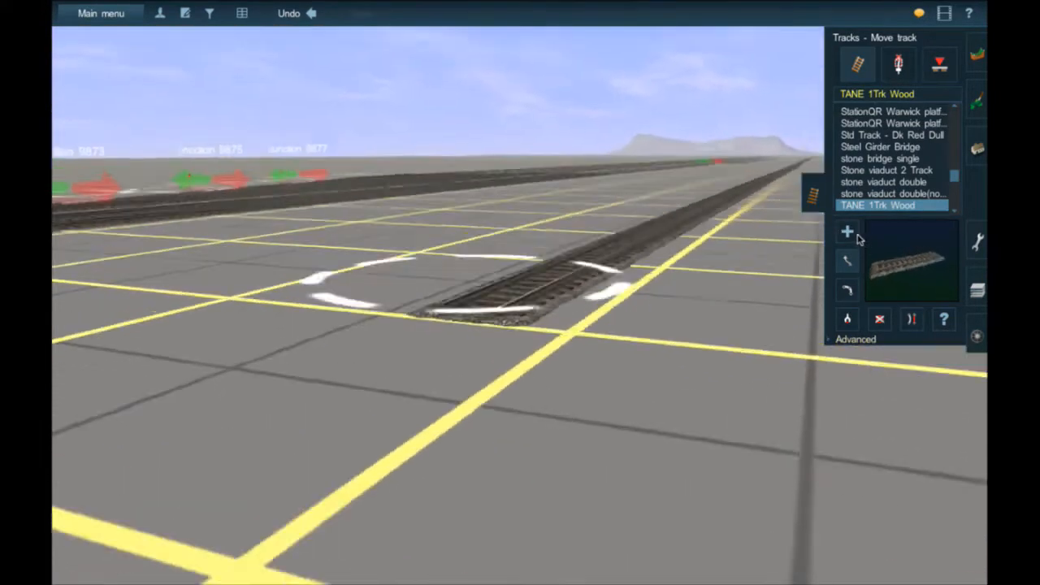
# Try to delete the lever at Junction 9859 in the existing yard with track deletion, and undo the deletion
pyautogui.scroll(-3, 547, 273)
pyautogui.rightClick(394, 230)
pyautogui.press('Right')
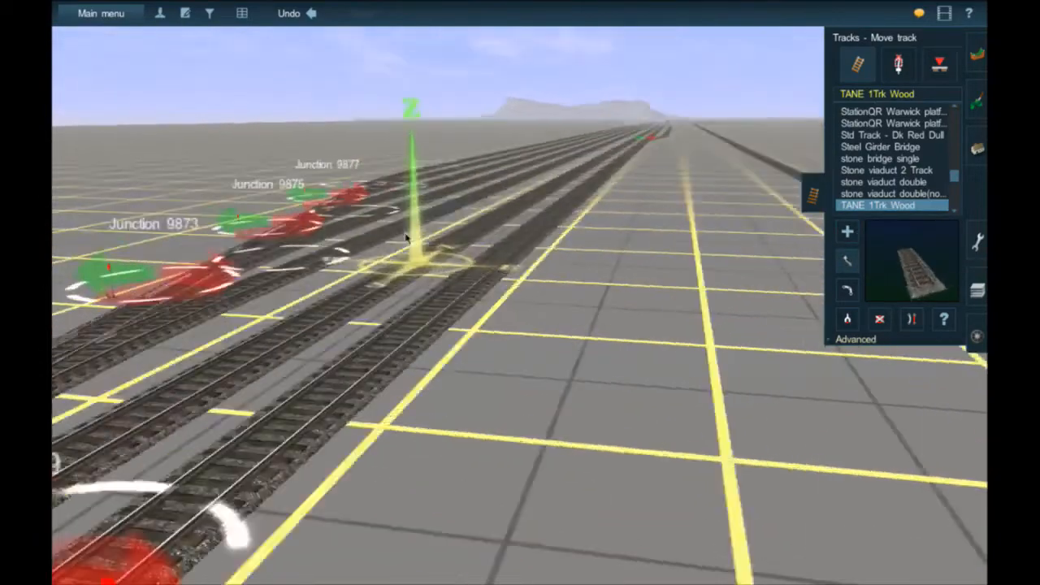
pyautogui.press('Right')
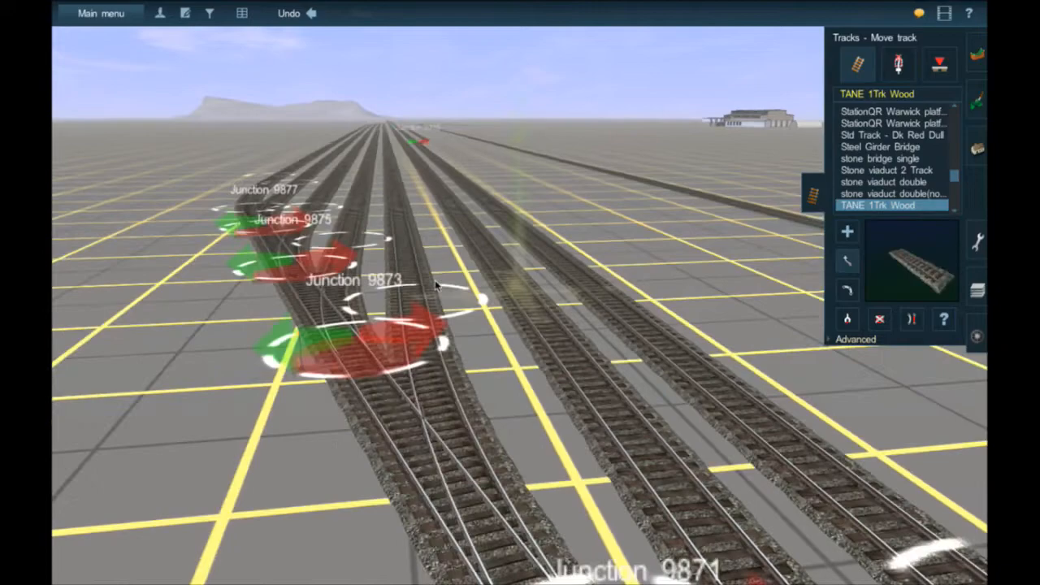
pyautogui.moveTo(433, 286)
pyautogui.mouseDown(button='right')
pyautogui.moveTo(547, 371)
pyautogui.moveTo(531, 316)
pyautogui.moveTo(574, 228)
pyautogui.moveTo(595, 227)
pyautogui.mouseUp(button='right')
pyautogui.moveTo(574, 299)
pyautogui.mouseDown(button='right')
pyautogui.moveTo(556, 347)
pyautogui.moveTo(428, 271)
pyautogui.mouseUp(button='right')
pyautogui.moveTo(407, 311); pyautogui.dragTo(399, 293, button='right')
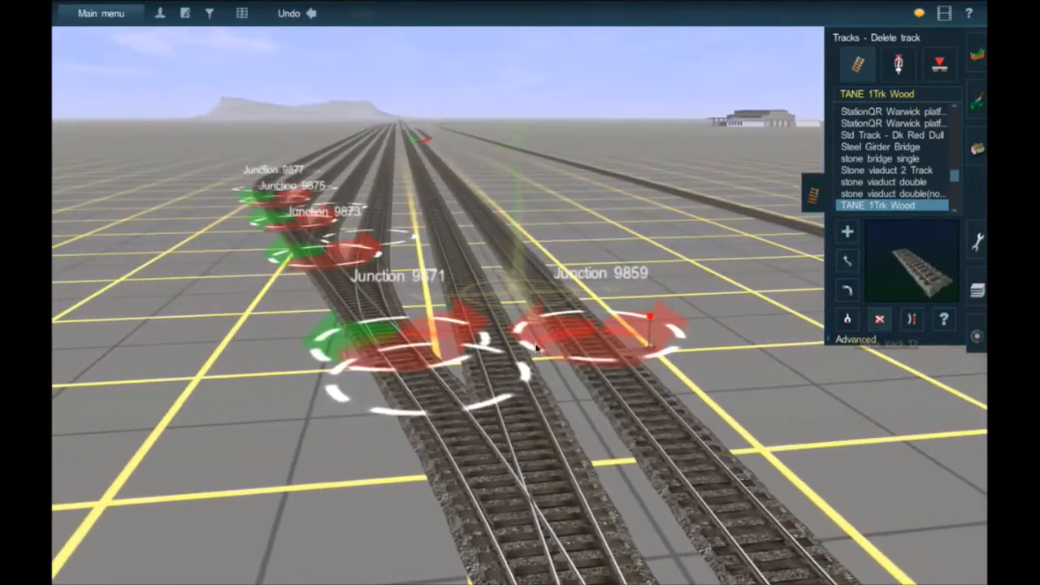
pyautogui.click(612, 349)
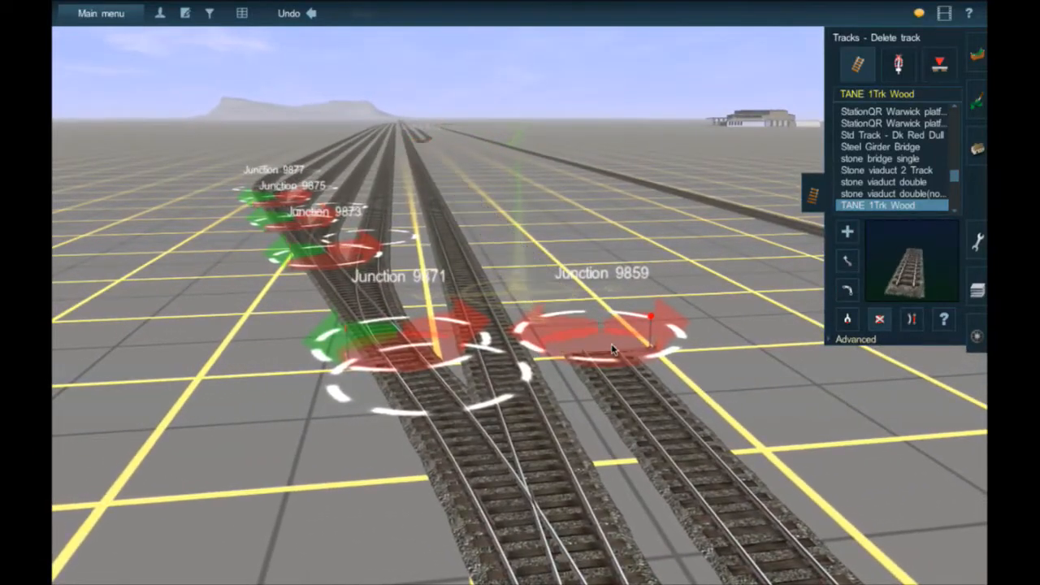
pyautogui.click(307, 13)
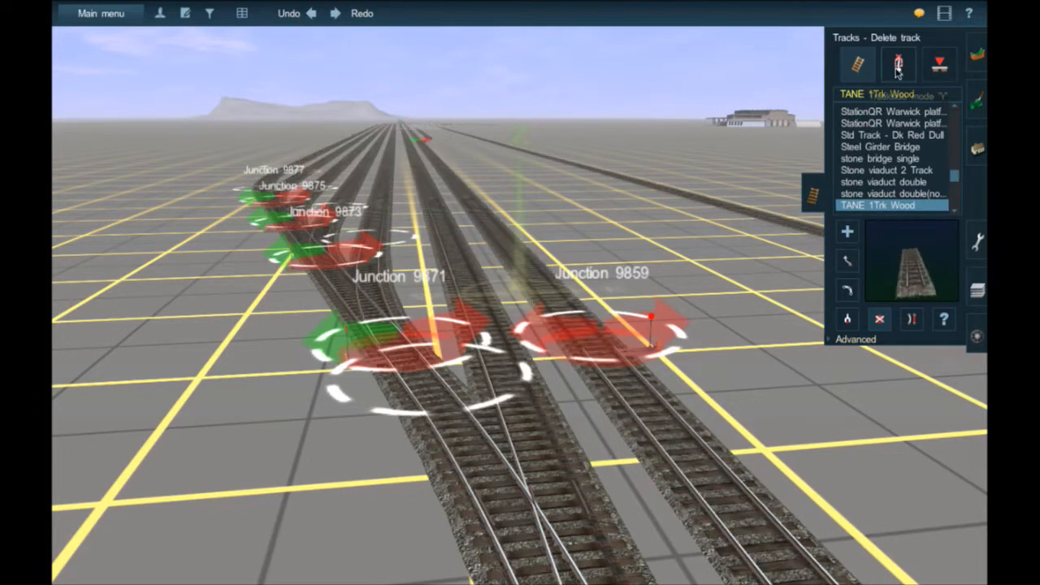
# Delete the switch lever at Junction 9859 as a trackside object while keeping the track
pyautogui.click(899, 65)
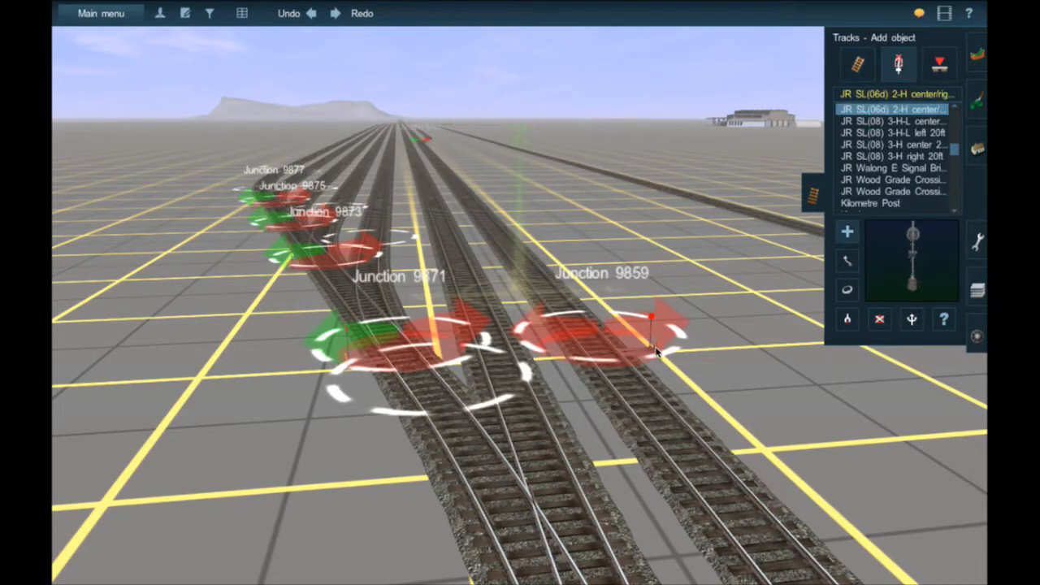
pyautogui.click(846, 65)
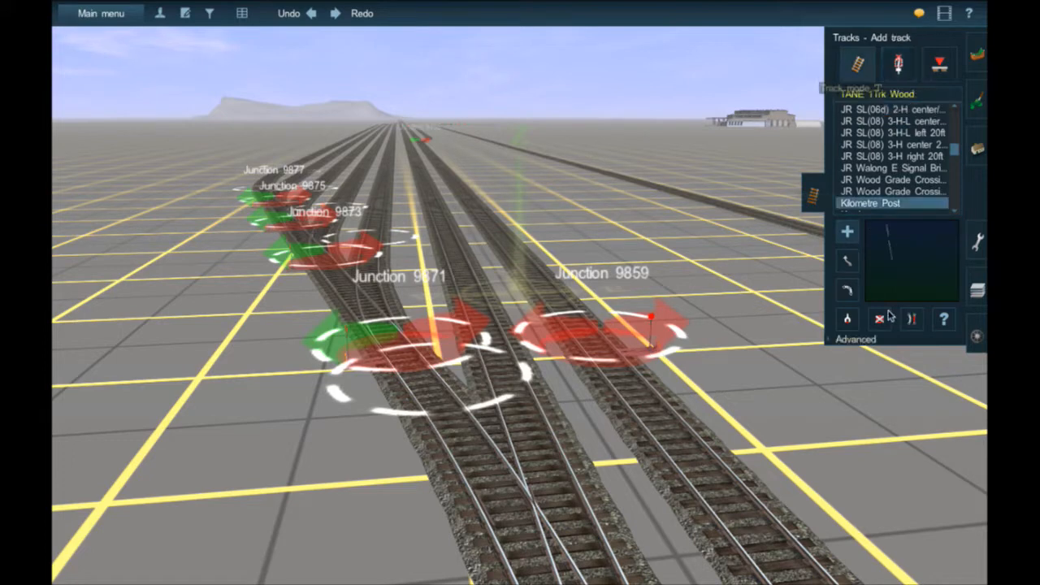
pyautogui.click(899, 64)
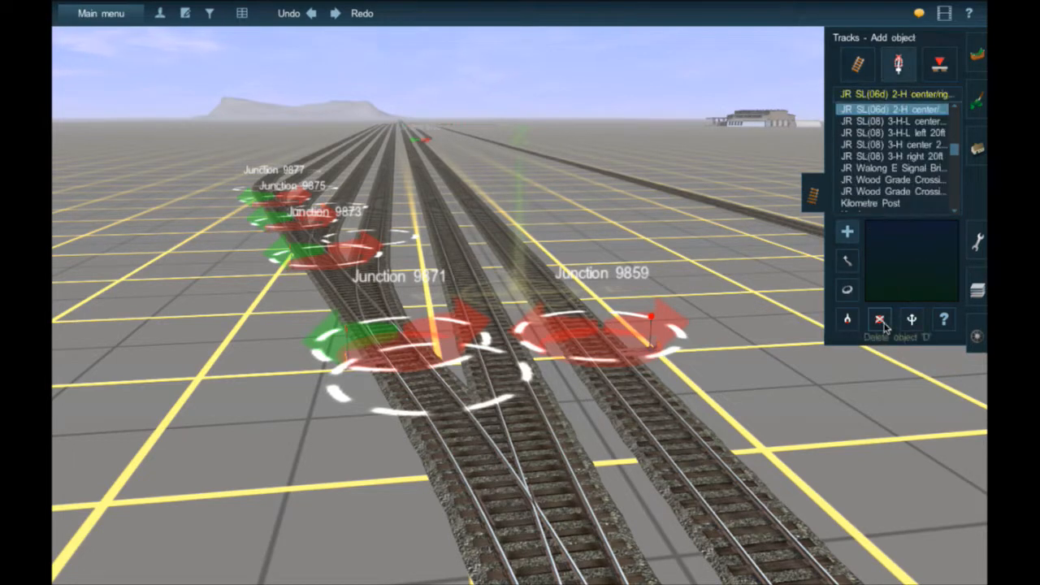
pyautogui.click(879, 319)
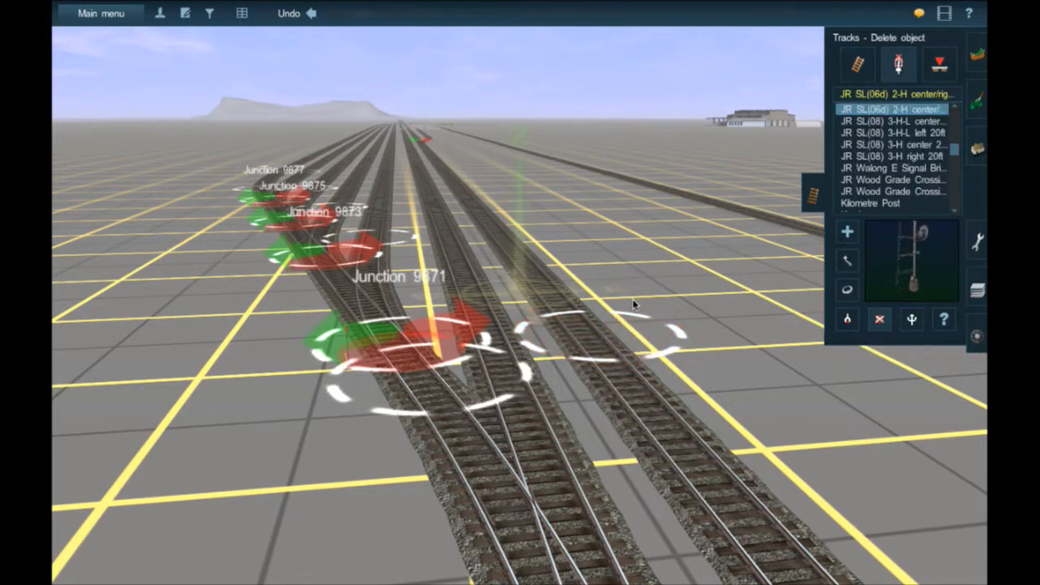
# Examine the existing yard's throat from Junction 9863 to Junction 9877 and its position relative to the extended siding's end
pyautogui.rightClick(629, 363)
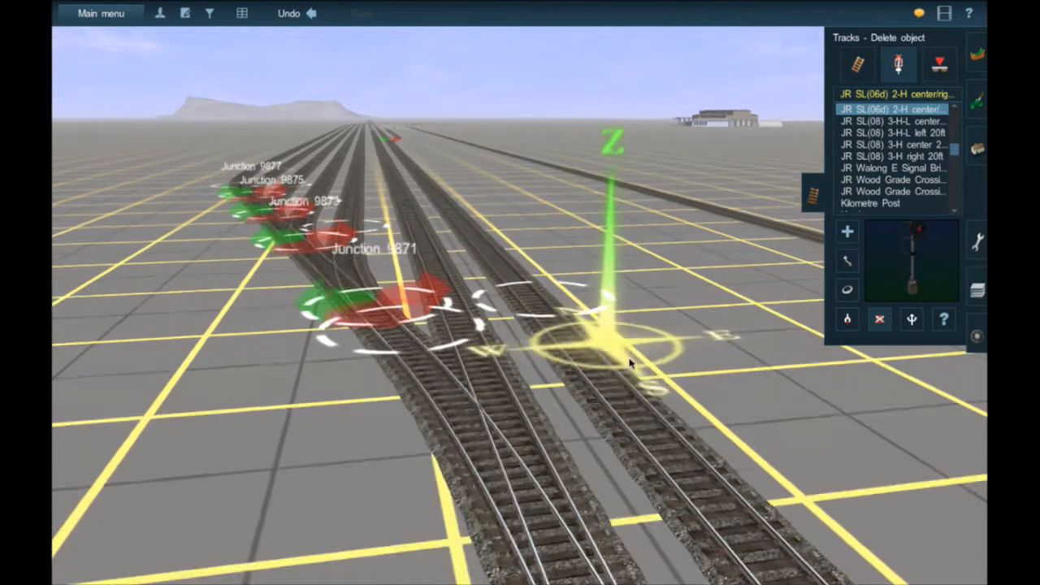
pyautogui.press('Left')
pyautogui.press('Right')
pyautogui.scroll(-3, 630, 363)
pyautogui.press('Up')
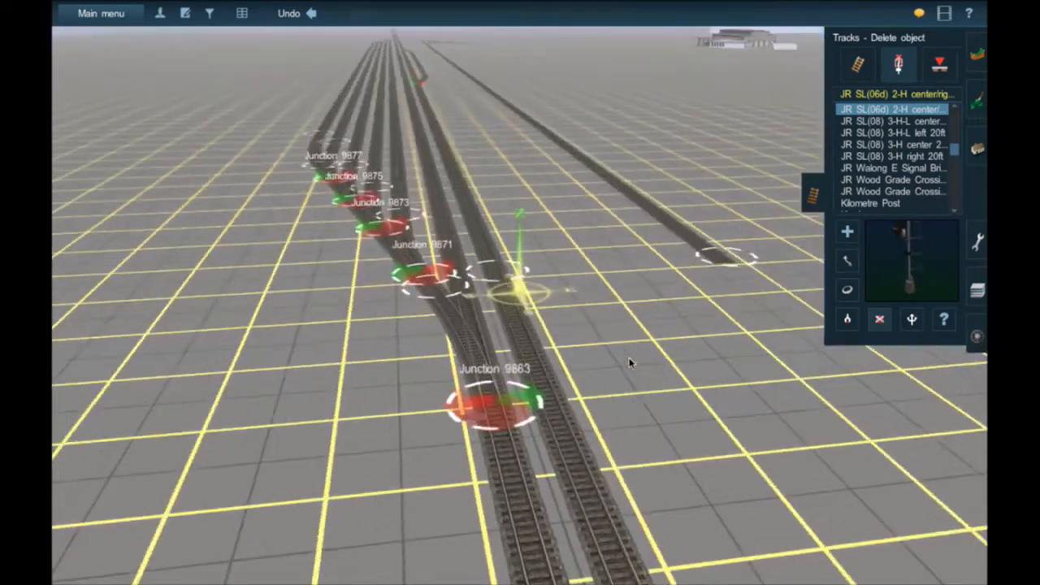
pyautogui.scroll(-2, 629, 363)
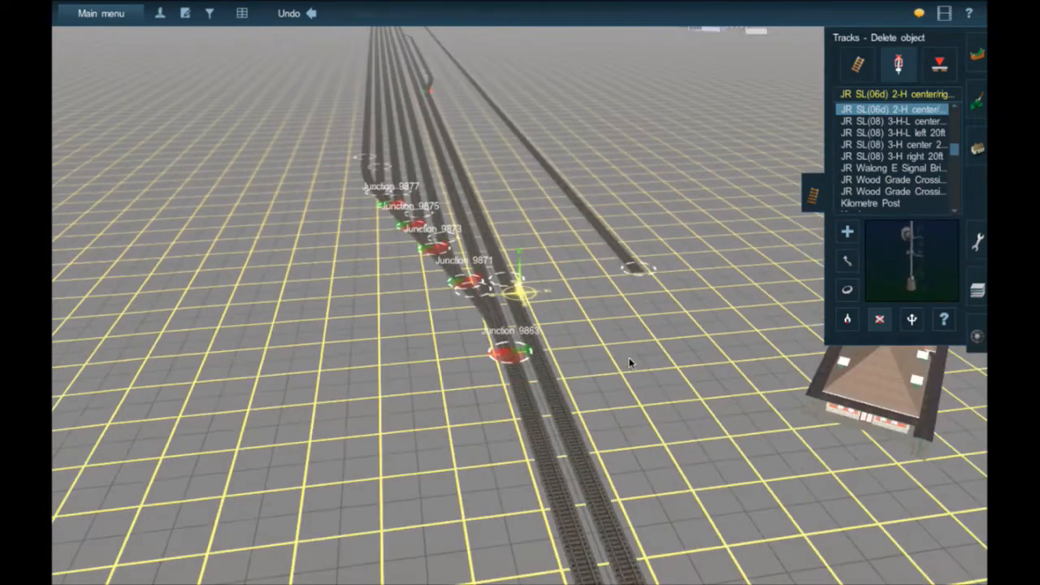
pyautogui.press('Up')
pyautogui.press('Down')
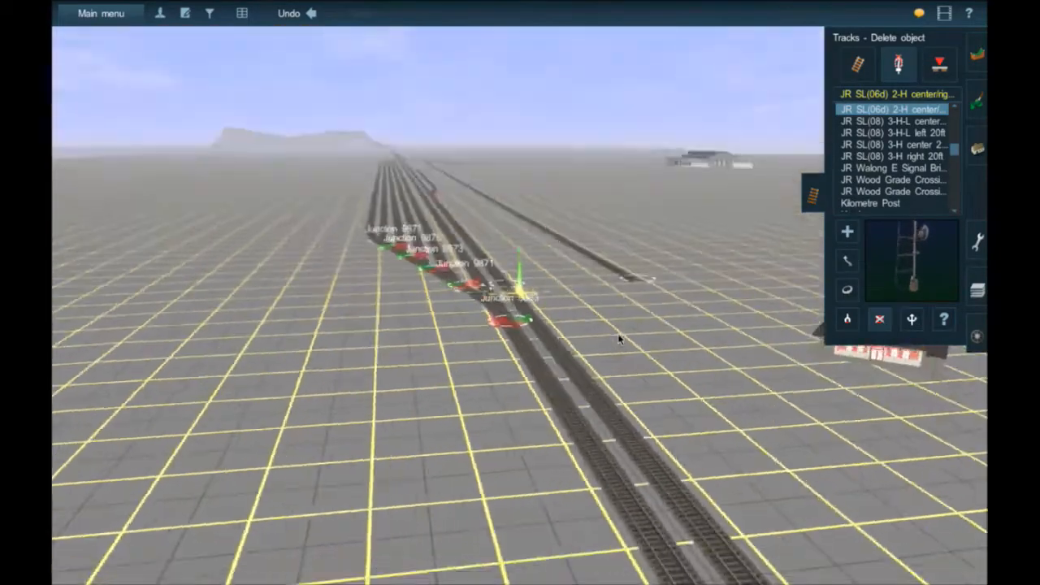
# Examine the extended siding along its length, from its free end beside the existing yard back to the new yard's stub-ended sidings
pyautogui.press('Up')
pyautogui.rightClick(568, 221)
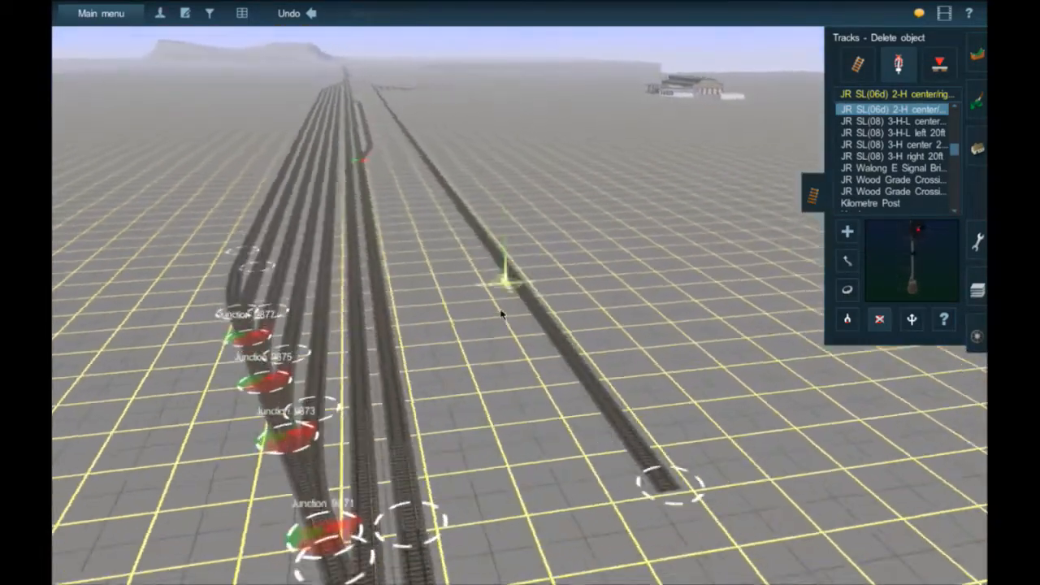
pyautogui.rightClick(498, 314)
pyautogui.press('Left')
pyautogui.press('Right')
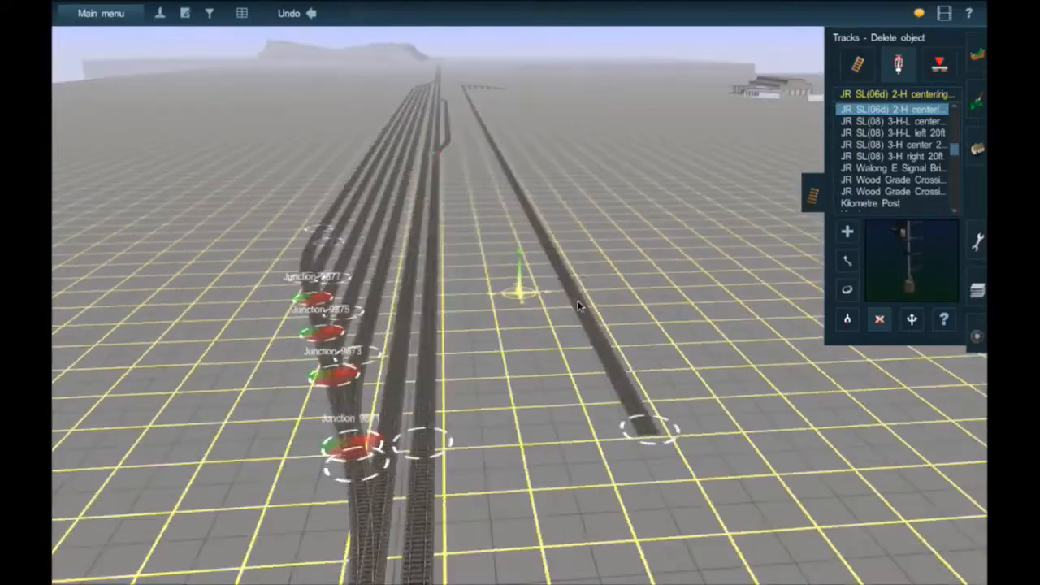
pyautogui.press('Left')
pyautogui.rightClick(576, 229)
pyautogui.press('Right')
pyautogui.rightClick(576, 217)
pyautogui.rightClick(475, 187)
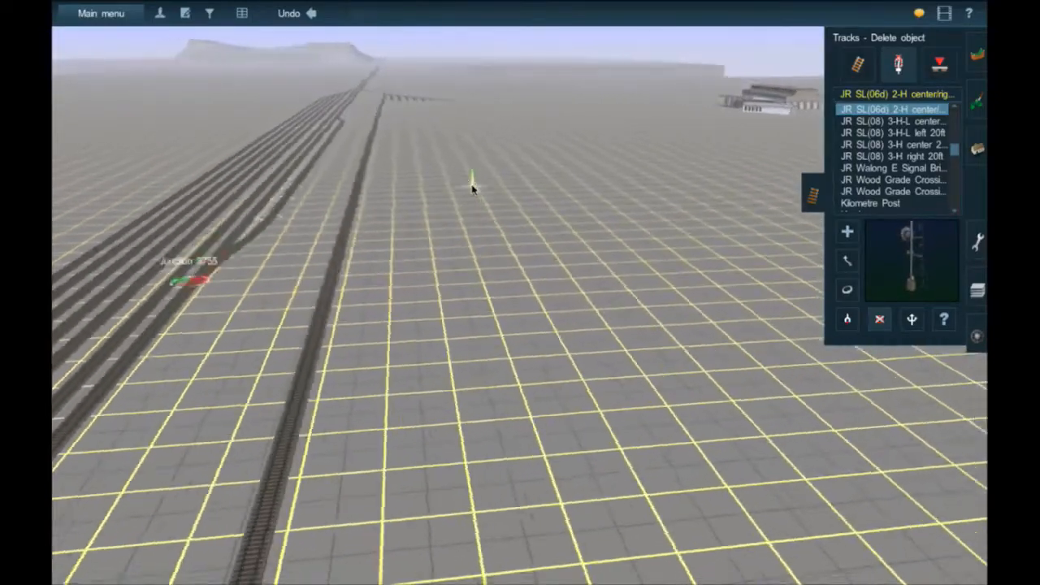
pyautogui.press('Left')
pyautogui.rightClick(481, 186)
pyautogui.rightClick(508, 195)
pyautogui.rightClick(557, 272)
pyautogui.press('Left')
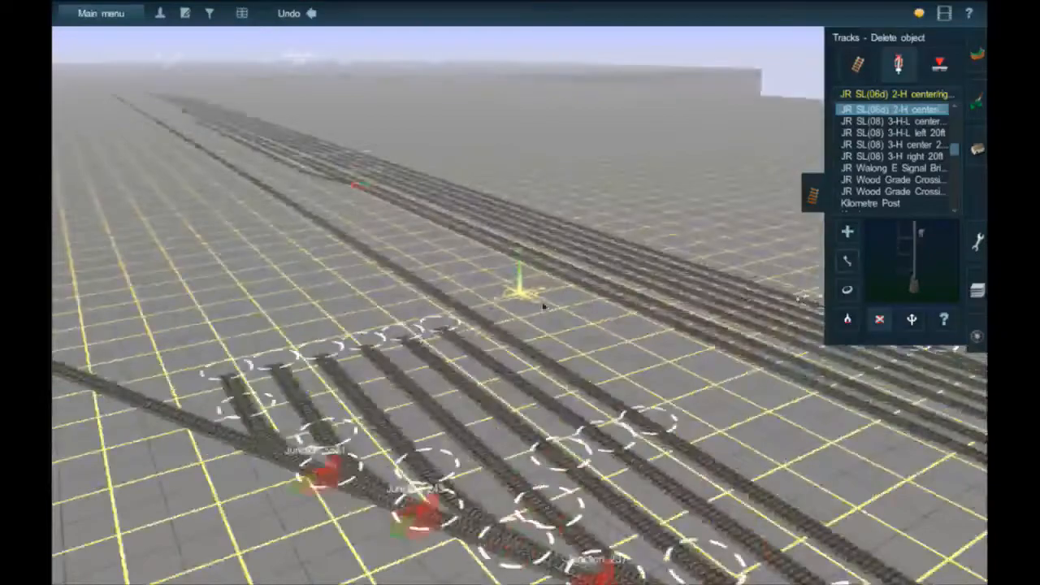
# Move the free end of the siding next to the extended one past the existing yard, placing it on the same grid line as its neighbour's end
pyautogui.press('m')
pyautogui.rightClick(406, 281)
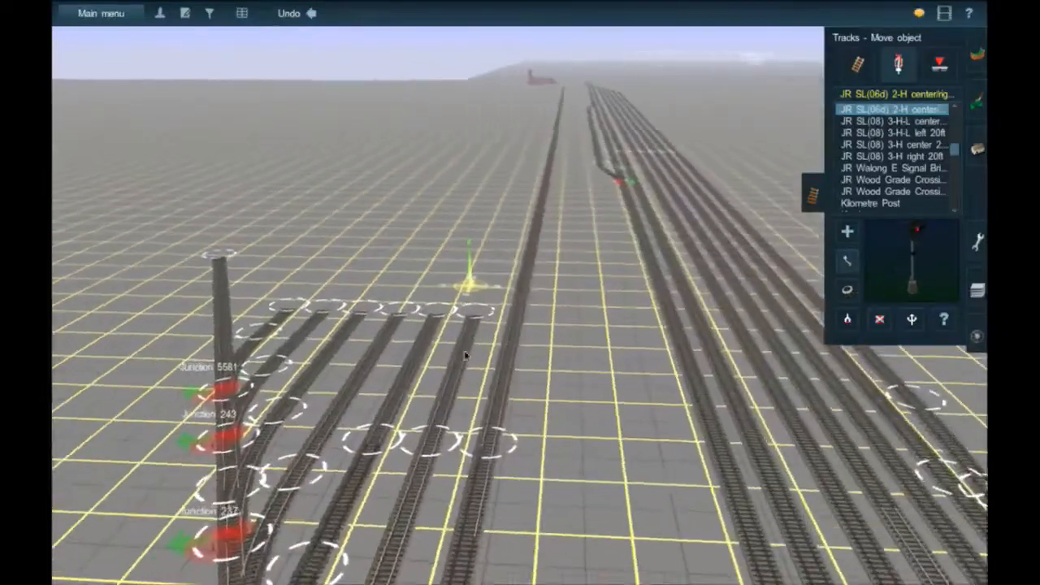
pyautogui.press('Up')
pyautogui.rightClick(518, 345)
pyautogui.press('Left')
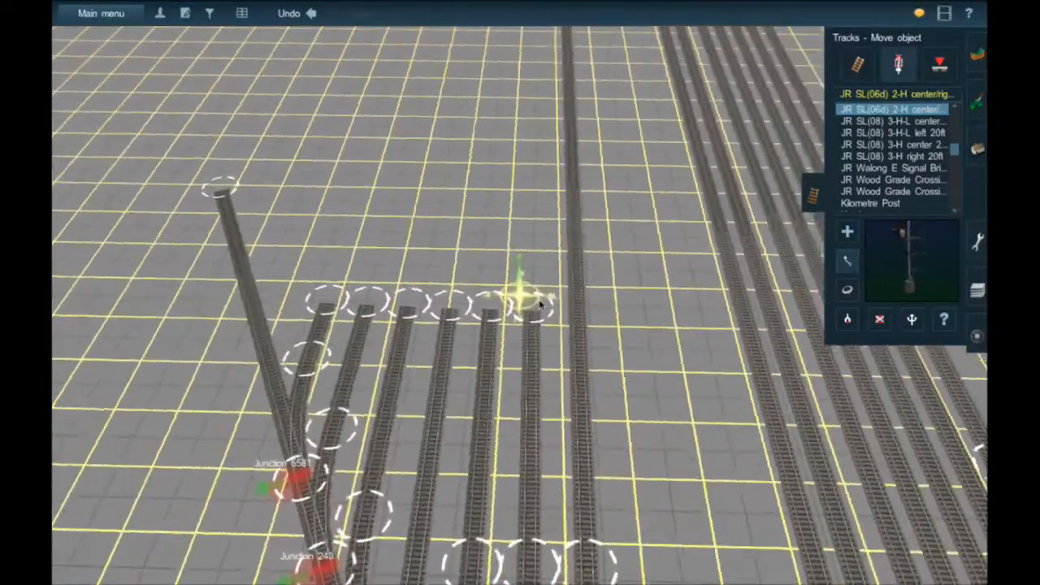
pyautogui.press('Right')
pyautogui.press('Left')
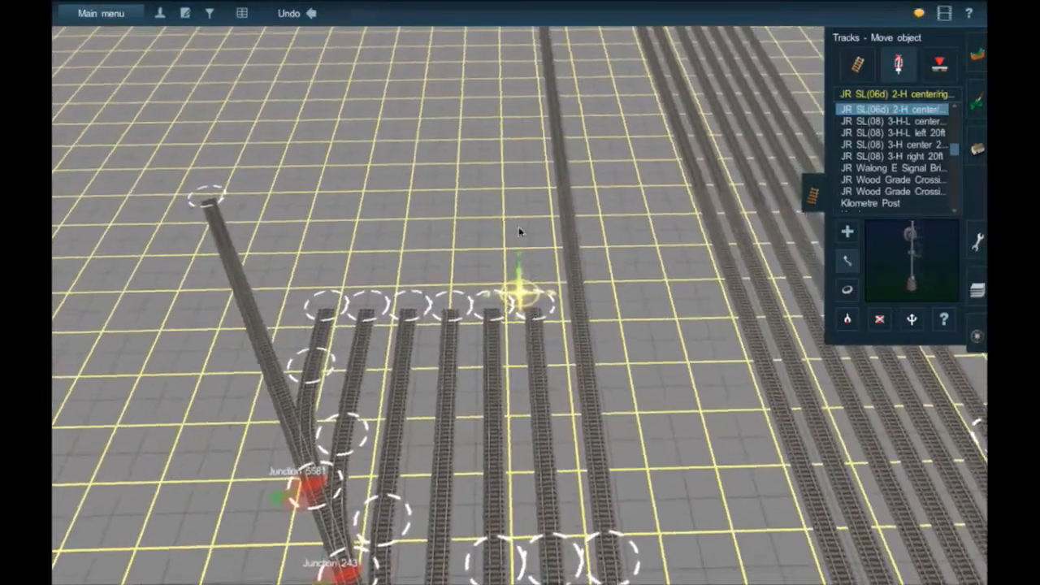
pyautogui.click(857, 64)
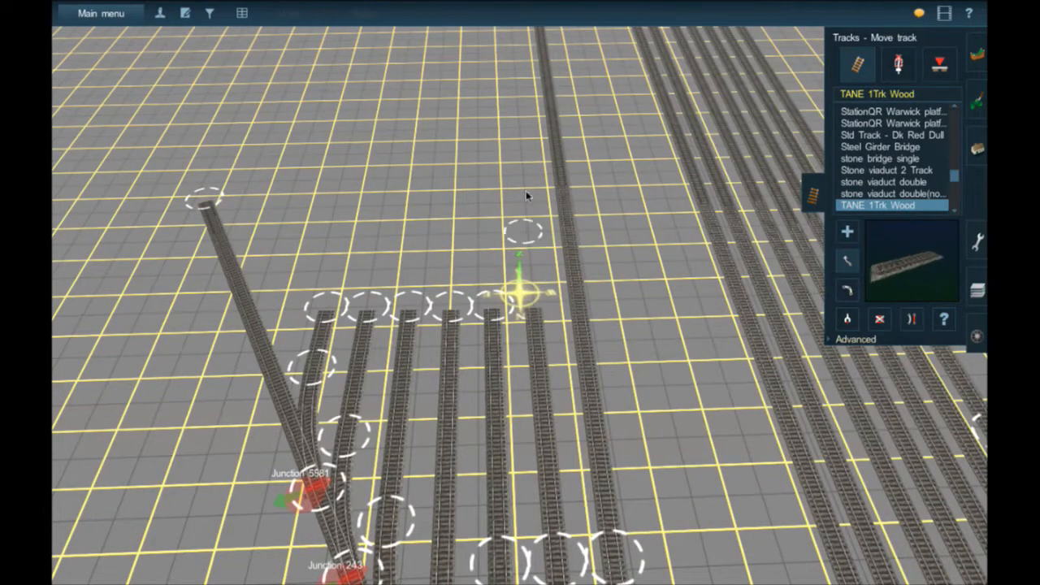
pyautogui.moveTo(526, 195); pyautogui.dragTo(517, 391)
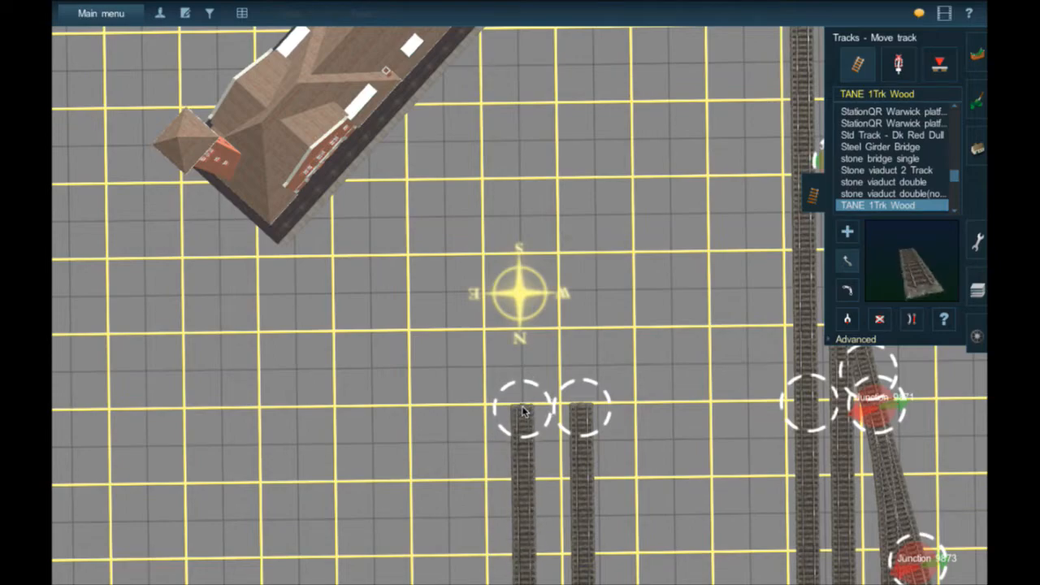
pyautogui.moveTo(522, 411); pyautogui.dragTo(524, 411)
# Extend the third siding to the same grid line and adjust the spacing between the three parallel free ends
pyautogui.press('Right')
pyautogui.press('Down')
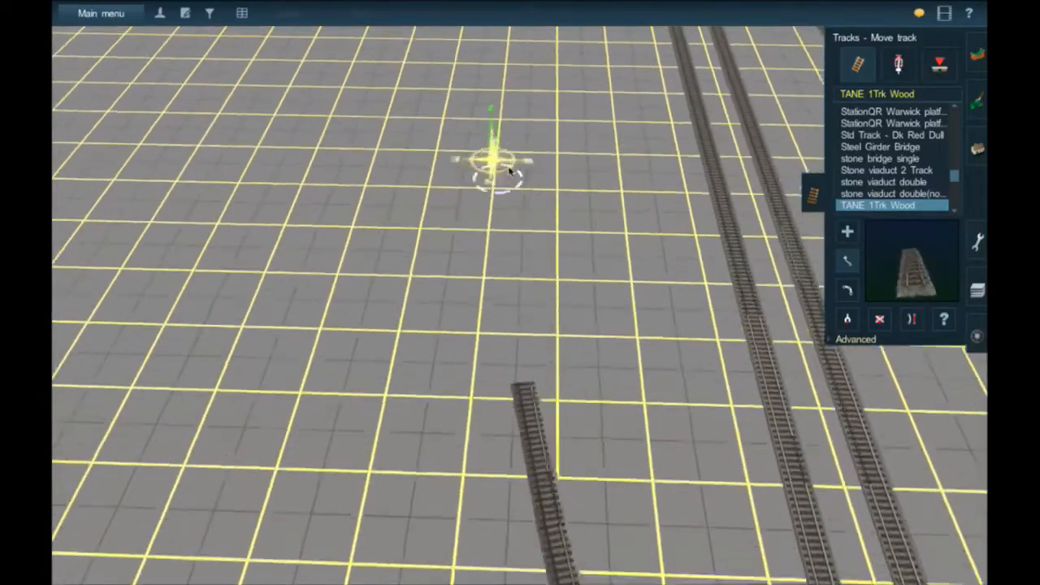
pyautogui.moveTo(509, 171)
pyautogui.mouseDown(button='right')
pyautogui.moveTo(567, 299)
pyautogui.moveTo(529, 290)
pyautogui.moveTo(547, 232)
pyautogui.moveTo(541, 209)
pyautogui.moveTo(506, 190)
pyautogui.moveTo(522, 176)
pyautogui.moveTo(507, 178)
pyautogui.moveTo(508, 164)
pyautogui.moveTo(524, 170)
pyautogui.moveTo(508, 201)
pyautogui.moveTo(520, 210)
pyautogui.moveTo(515, 268)
pyautogui.moveTo(513, 249)
pyautogui.mouseUp(button='right')
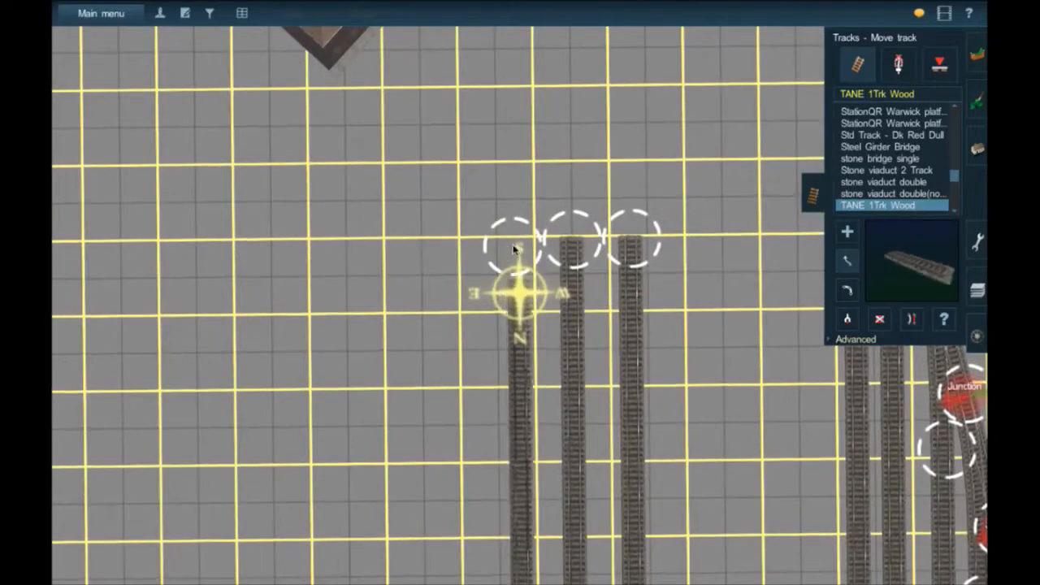
pyautogui.click(514, 249)
pyautogui.click(576, 240)
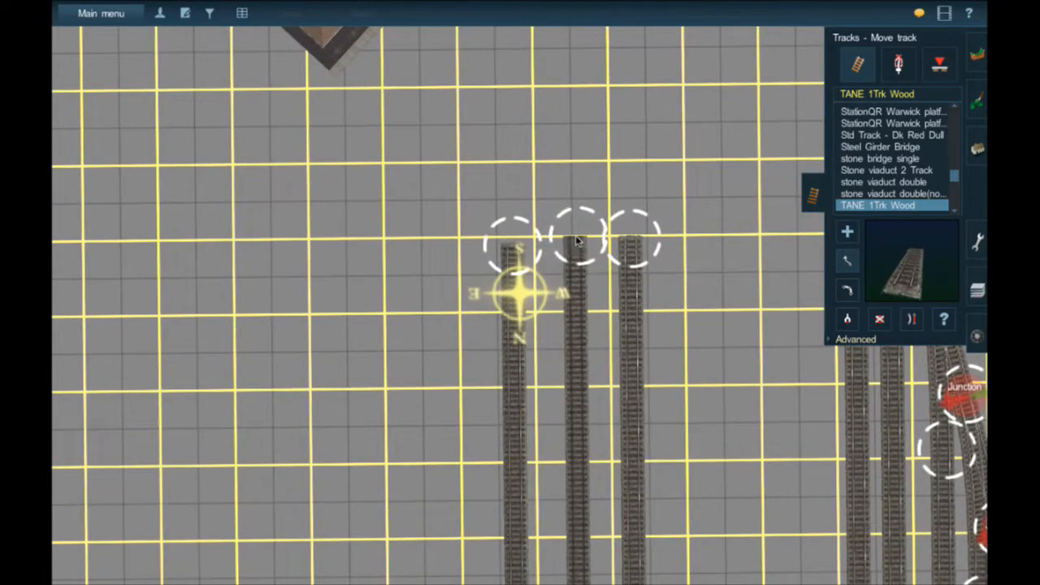
pyautogui.moveTo(531, 247); pyautogui.dragTo(520, 239)
# Examine the three extended siding ends near the station building for their alignment with each other and the grid
pyautogui.press('Down')
pyautogui.press('Left')
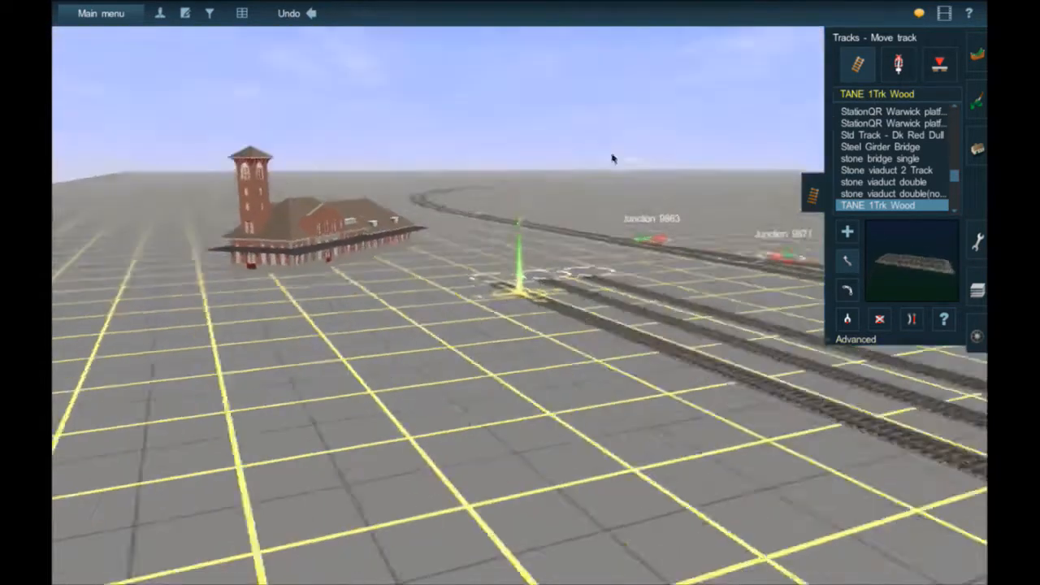
pyautogui.moveTo(552, 185); pyautogui.dragTo(533, 174, button='right')
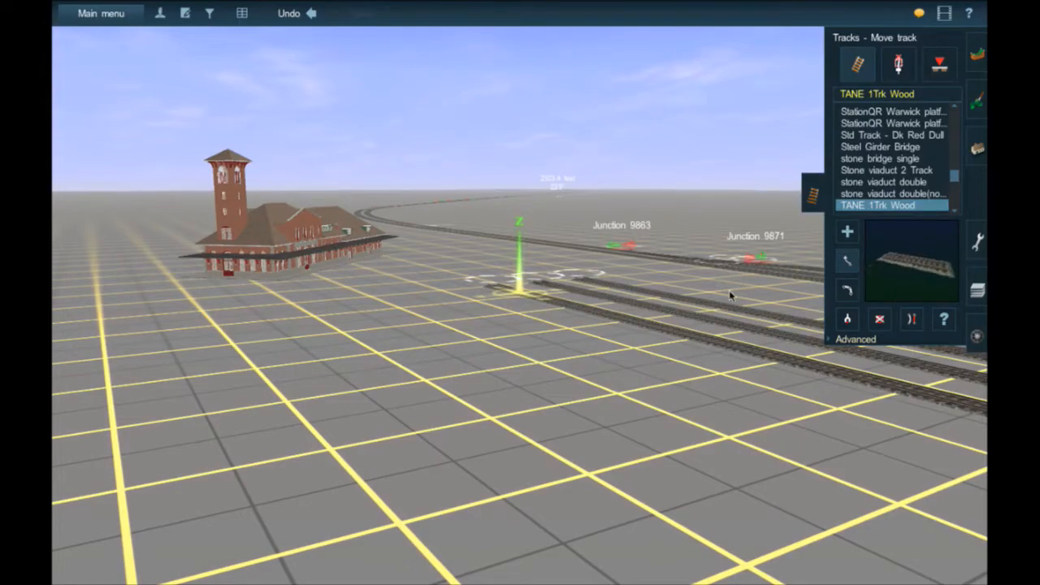
pyautogui.press('Right')
pyautogui.press('Up')
pyautogui.rightClick(542, 259)
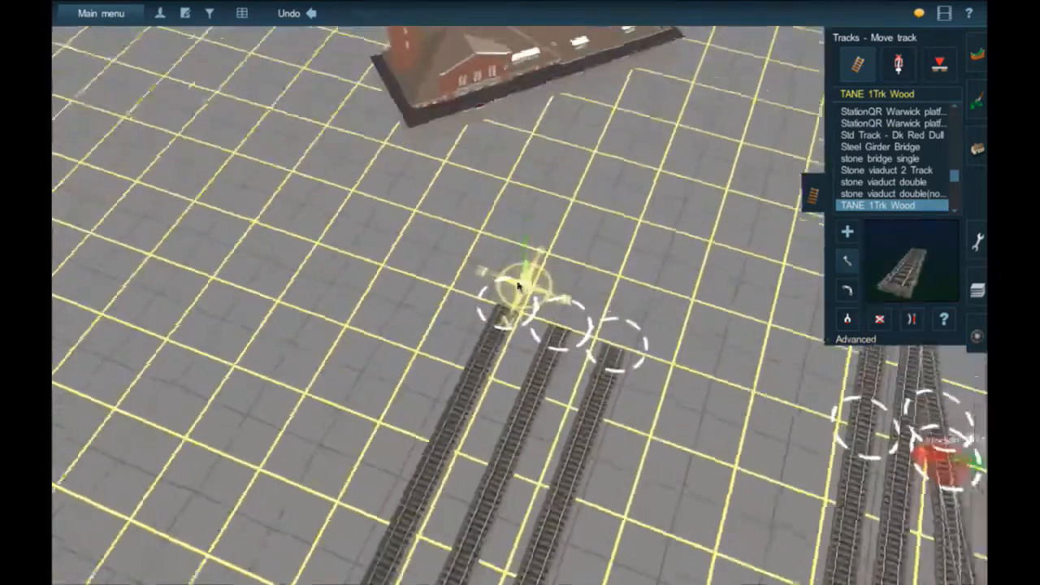
pyautogui.press('Up')
pyautogui.press('Right')
pyautogui.scroll(4, 488, 299)
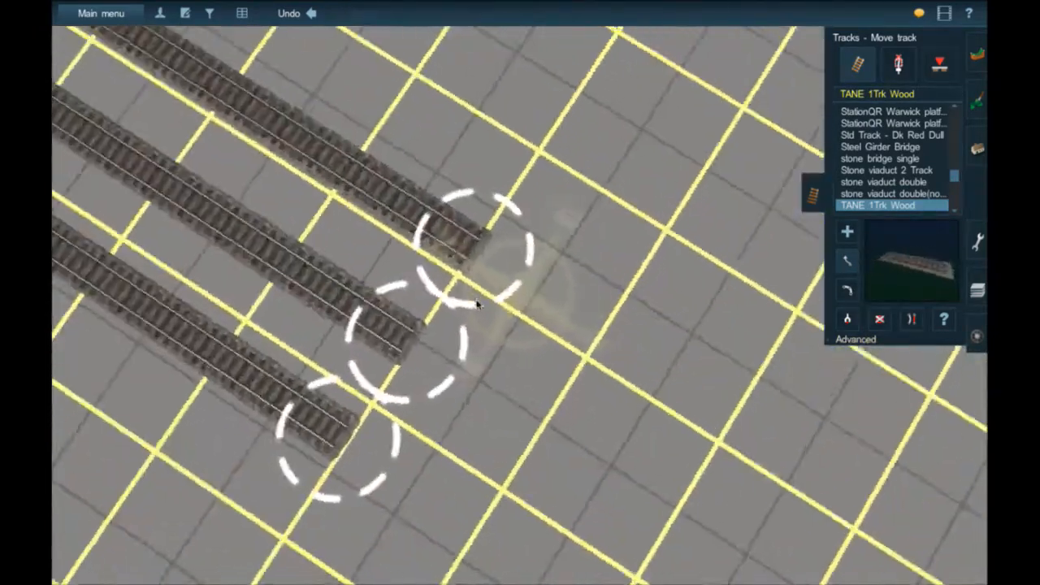
pyautogui.press('Right')
pyautogui.press('Down')
pyautogui.press('Left')
pyautogui.click(848, 232)
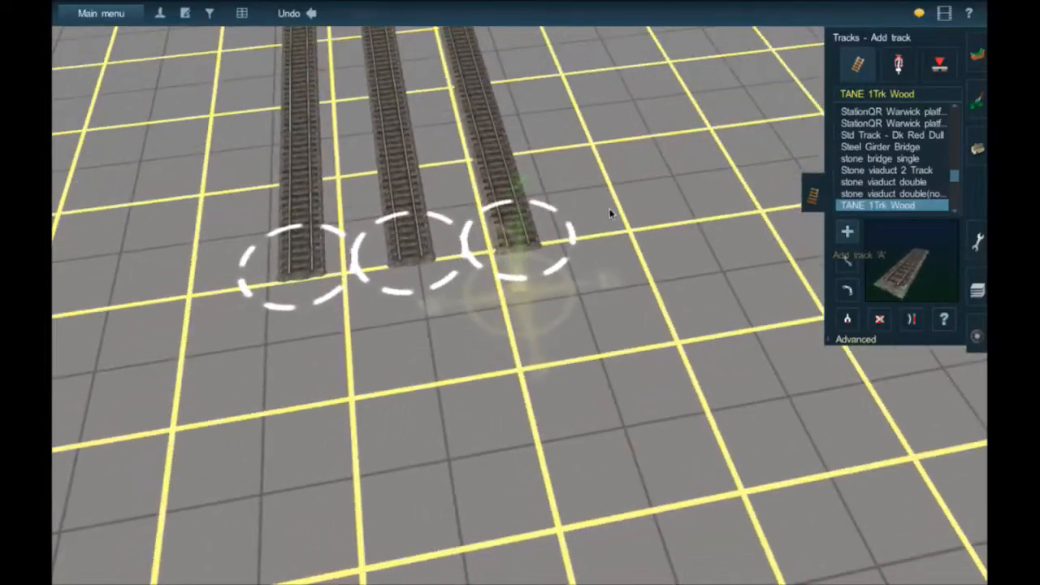
pyautogui.scroll(-3, 577, 206)
# Find the wooded double-track section on the route's overview map and view it in 3D
pyautogui.press('m')
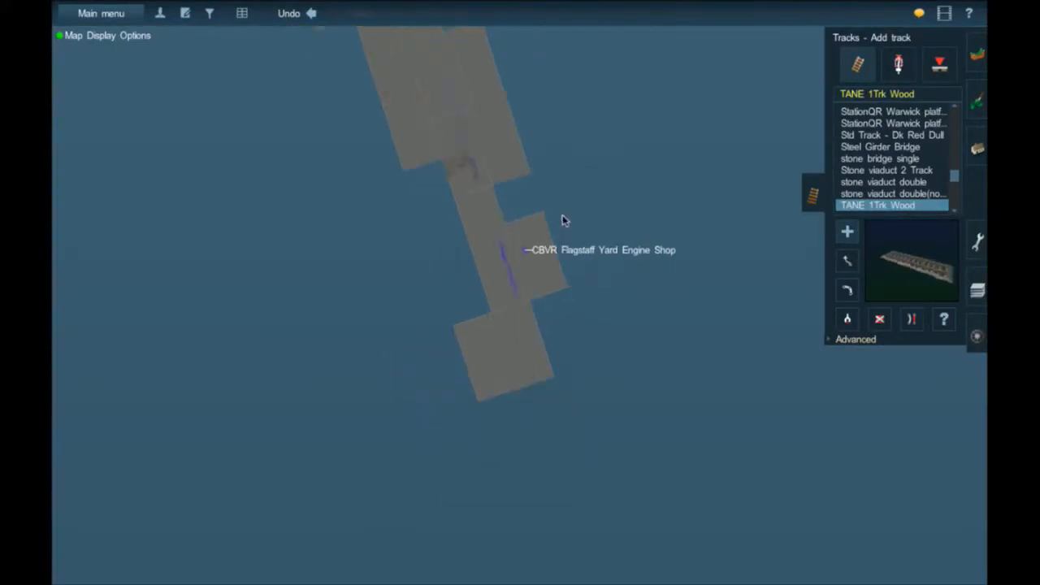
pyautogui.scroll(-3, 562, 215)
pyautogui.rightClick(489, 147)
pyautogui.rightClick(495, 183)
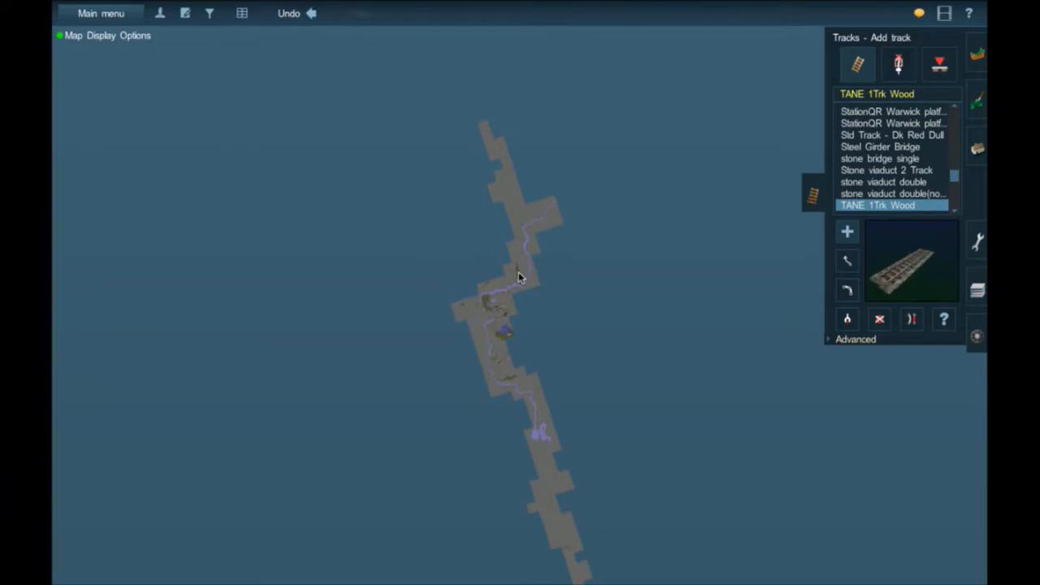
pyautogui.scroll(6, 518, 275)
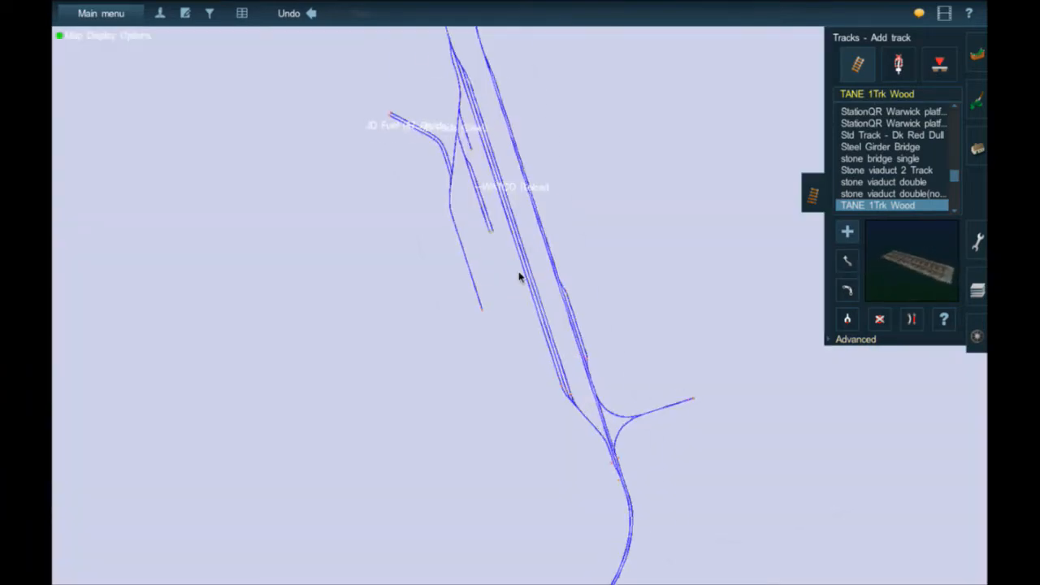
pyautogui.hotkey('ctrl', 'm')
pyautogui.scroll(3, 519, 277)
pyautogui.press('Left')
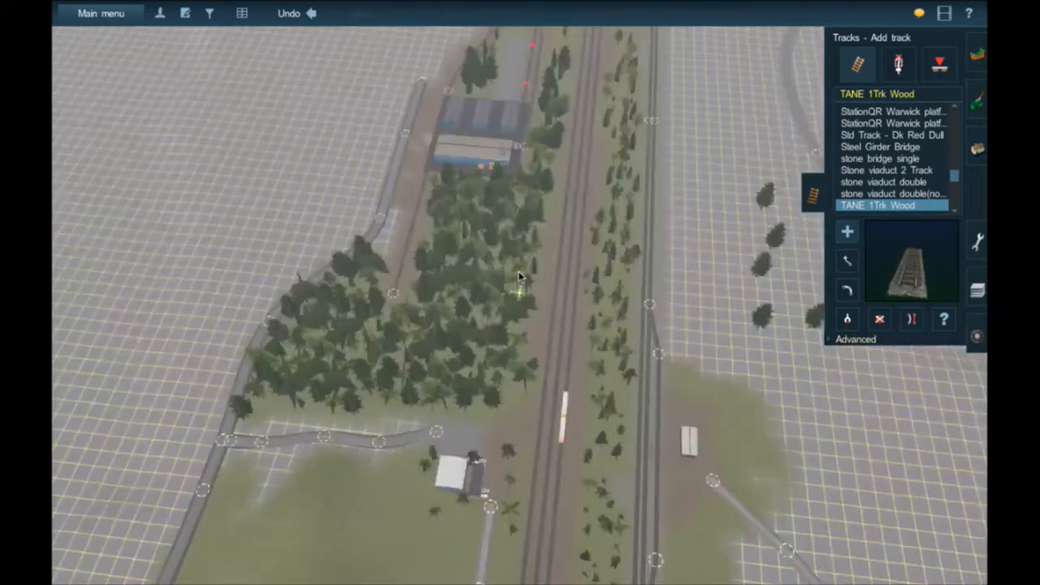
# Examine the wooded section's parallel tracks, junctions, wye and road overpass from several angles
pyautogui.press('Left')
pyautogui.press('Down')
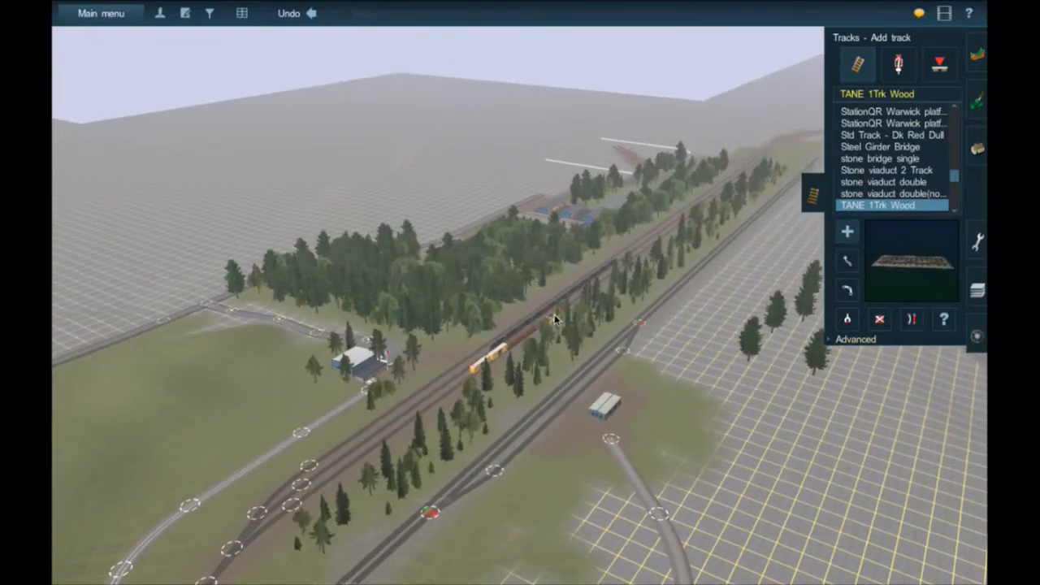
pyautogui.rightClick(554, 316)
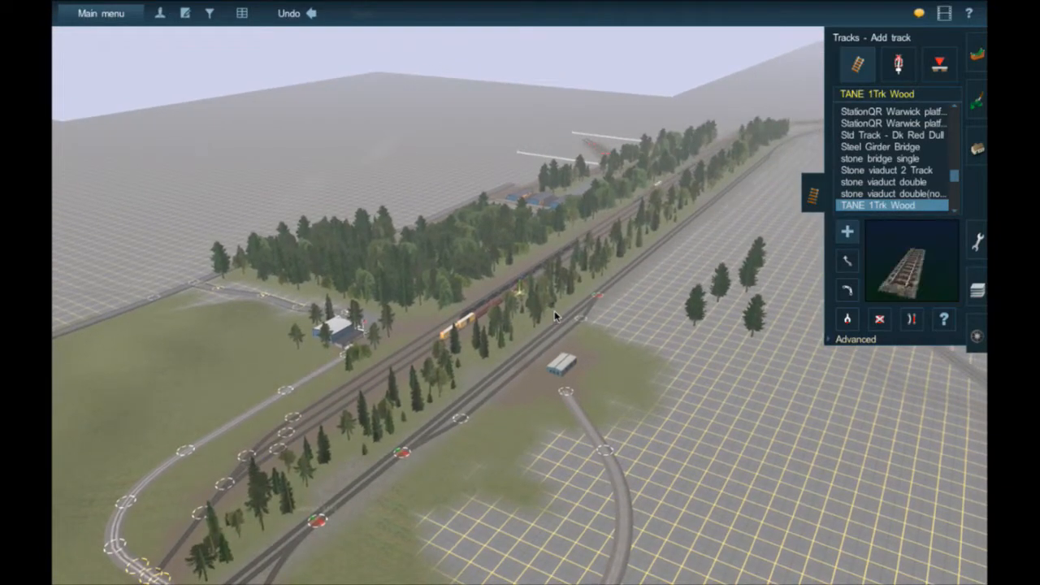
pyautogui.rightClick(554, 312)
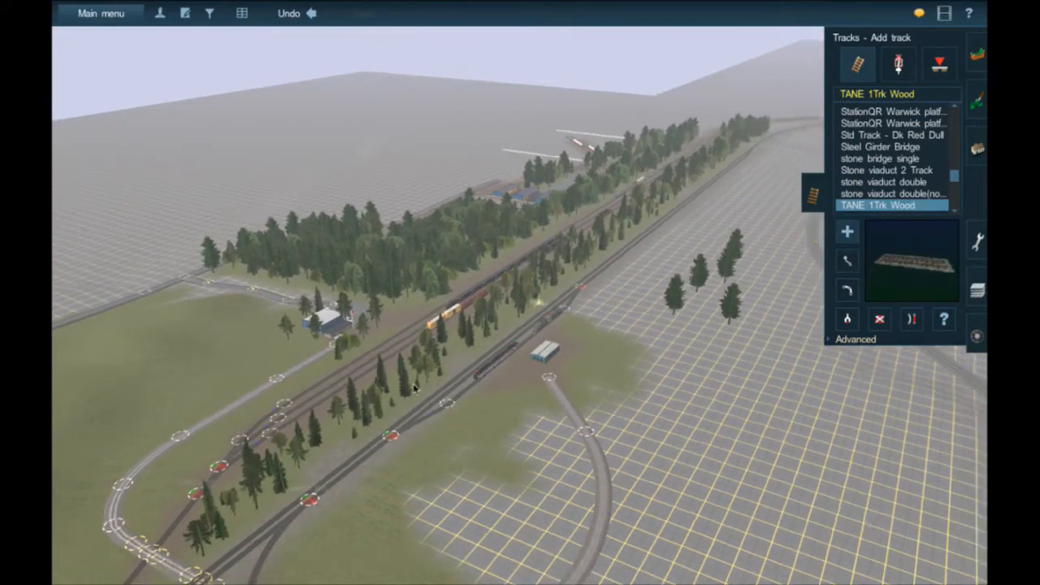
pyautogui.rightClick(419, 361)
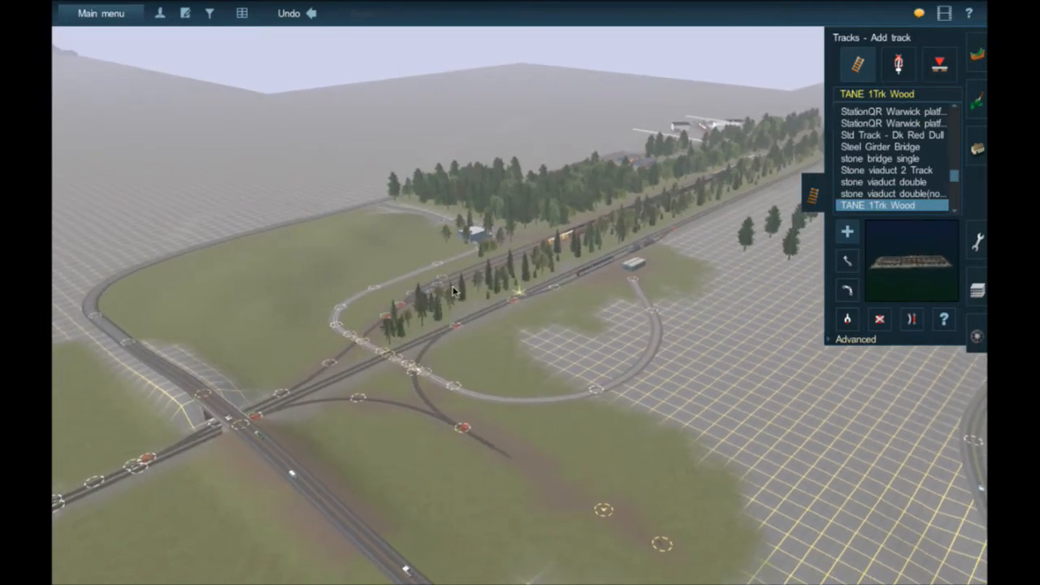
pyautogui.moveTo(503, 247)
pyautogui.mouseDown(button='right')
pyautogui.moveTo(537, 236)
pyautogui.moveTo(545, 205)
pyautogui.mouseUp(button='right')
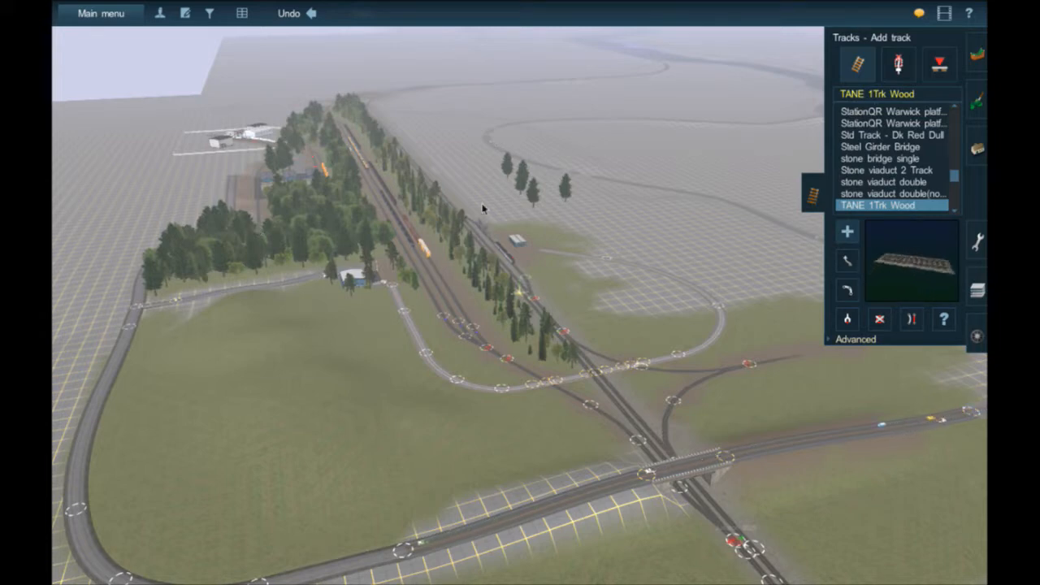
# Inspect the double track up close, view the properties of a trackside marker beside it without changing them, and look over the wooded section
pyautogui.scroll(10, 435, 185)
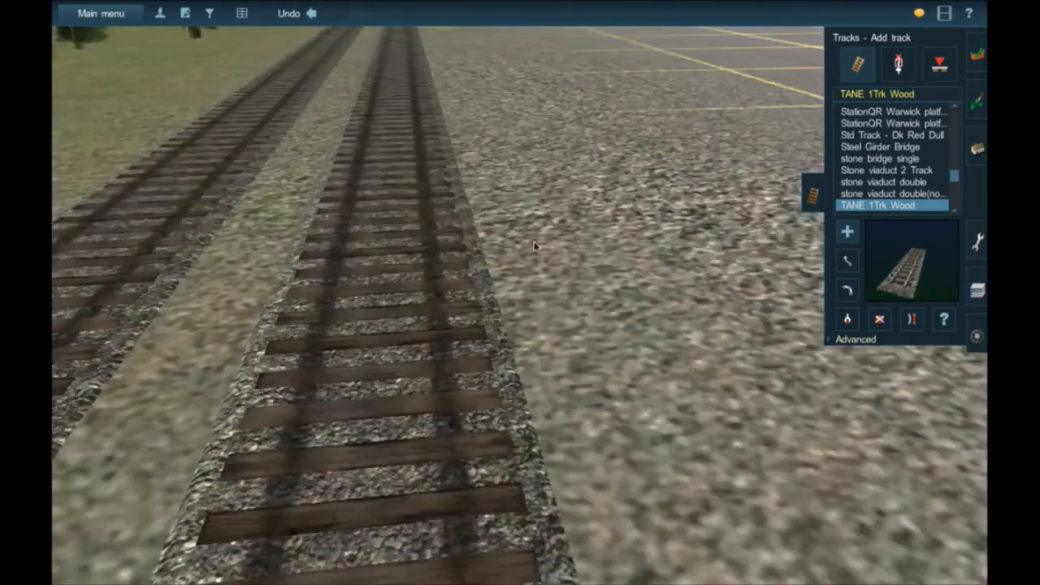
pyautogui.scroll(-8, 441, 233)
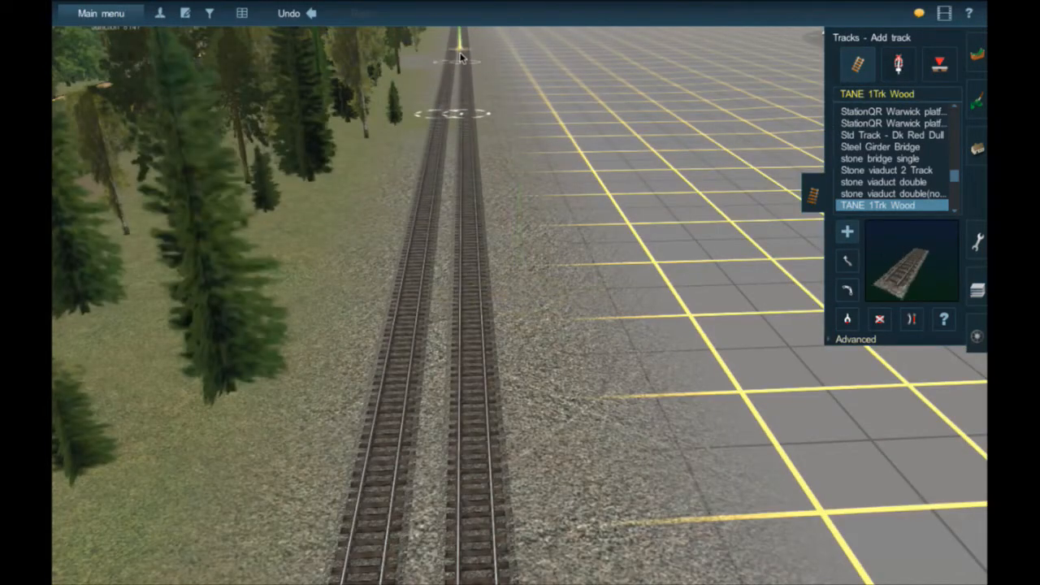
pyautogui.scroll(10, 660, 286)
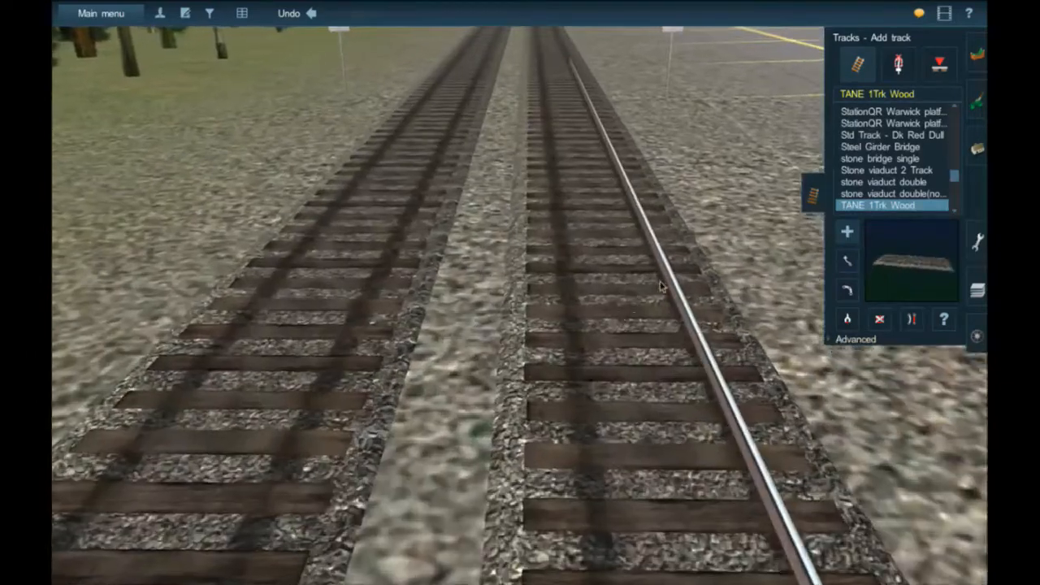
pyautogui.scroll(-8, 661, 286)
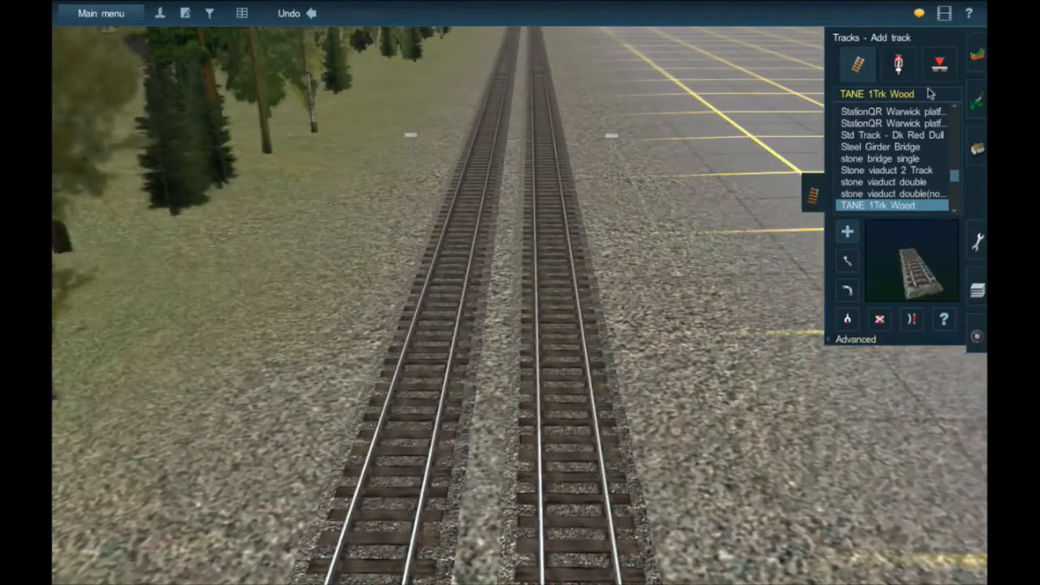
pyautogui.click(898, 64)
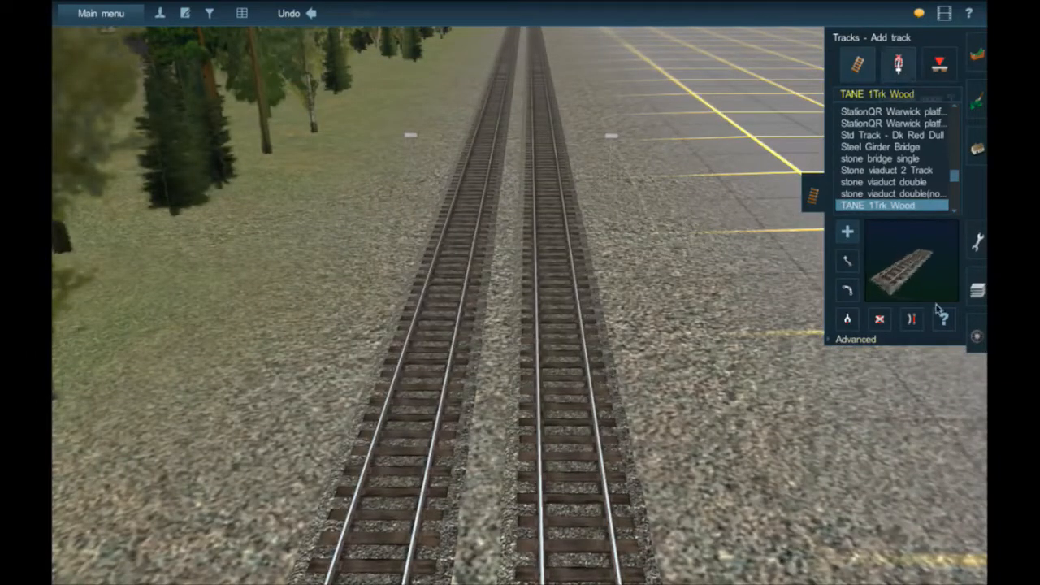
pyautogui.click(610, 139)
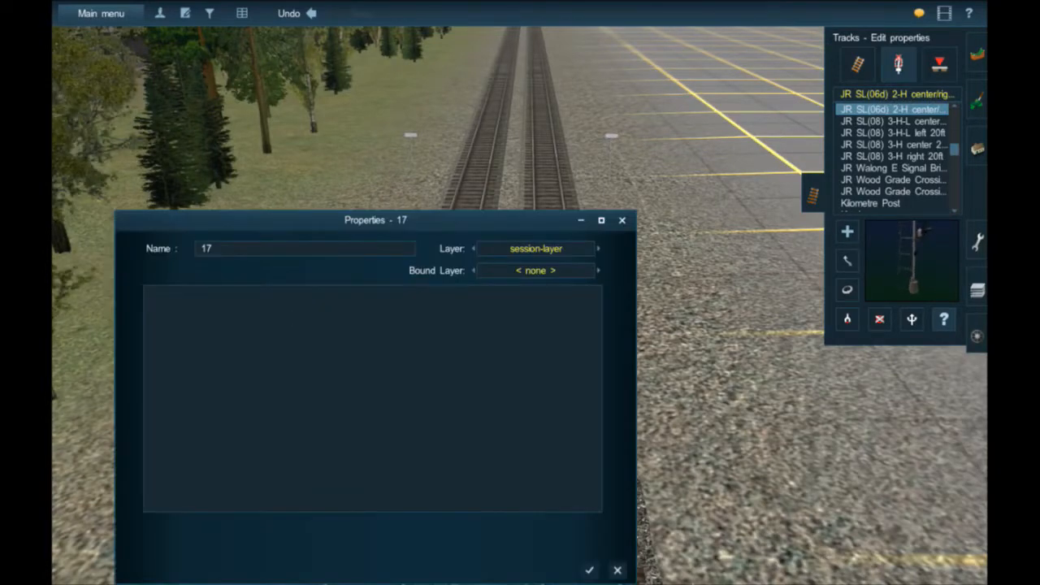
pyautogui.click(617, 569)
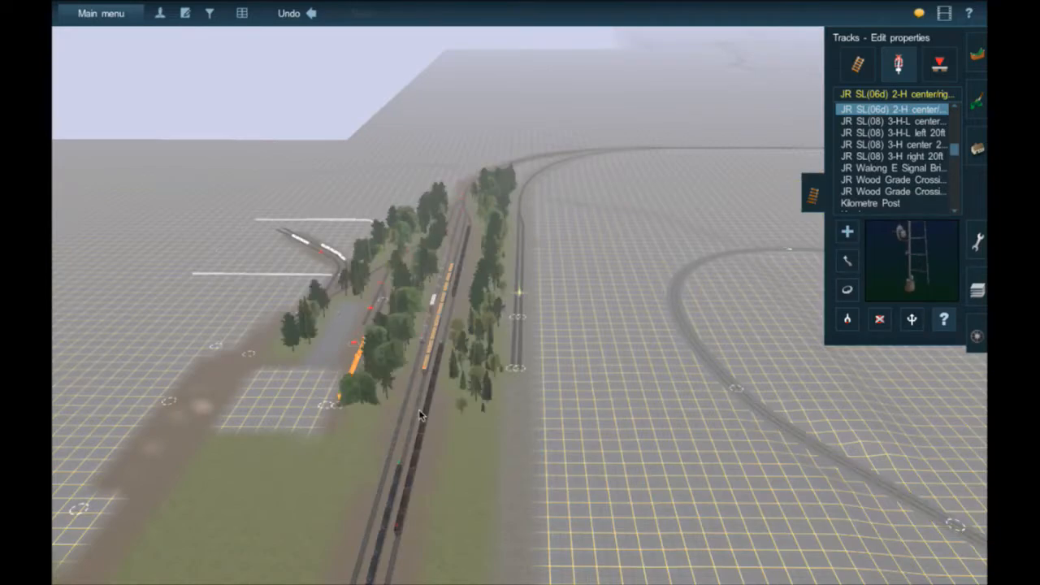
pyautogui.rightClick(420, 416)
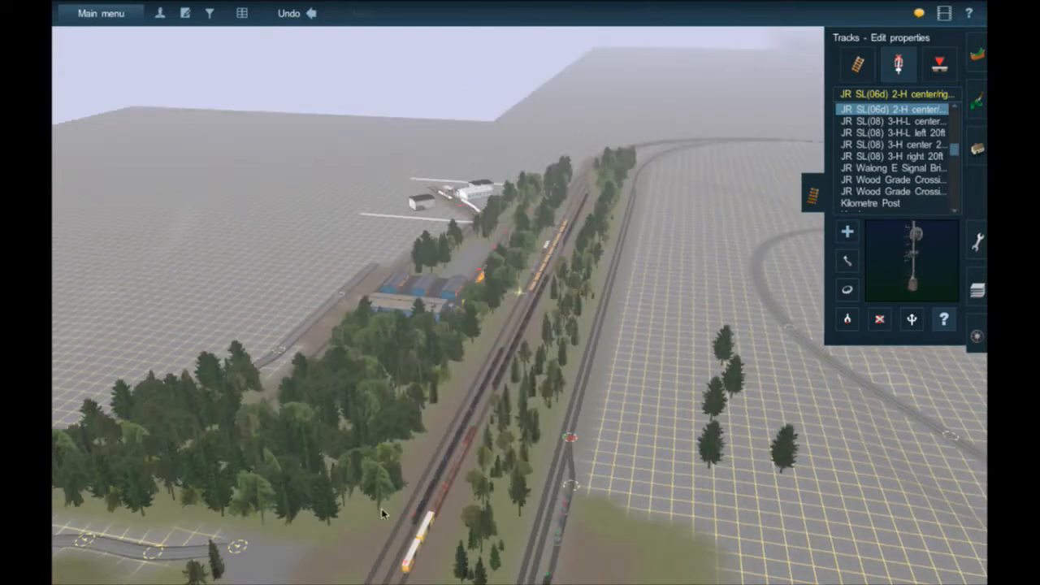
pyautogui.scroll(-5, 438, 513)
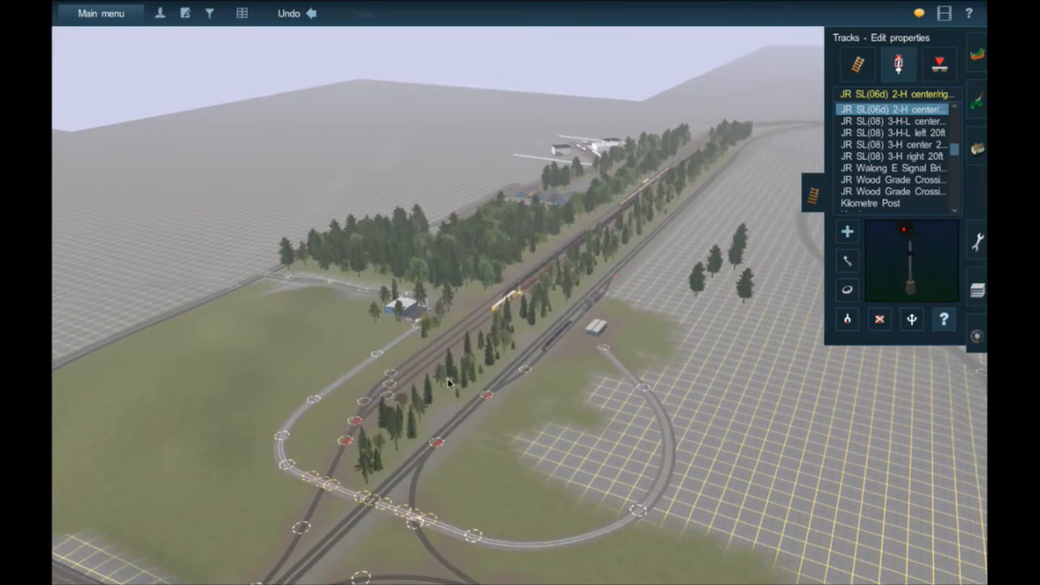
# Look over the wooded section's approach, road overpass and wye, and follow the line to the open terrain near the town
pyautogui.rightClick(446, 382)
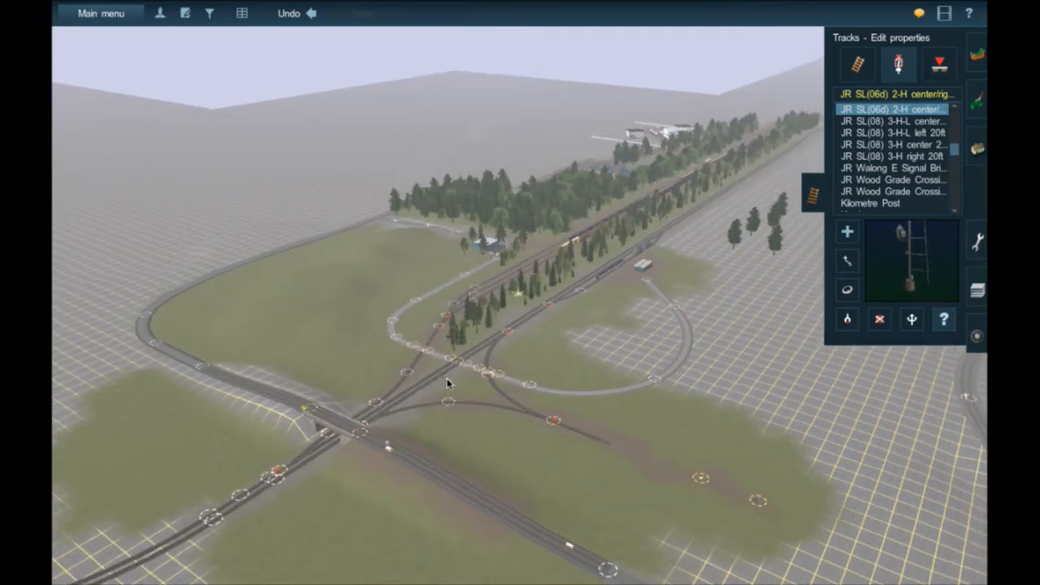
pyautogui.press('Right')
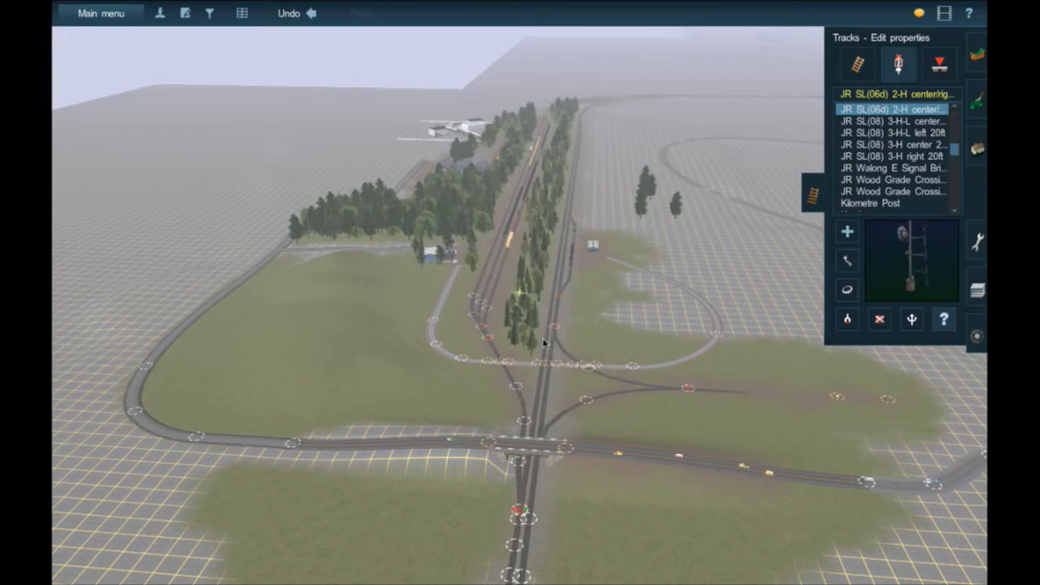
pyautogui.rightClick(477, 483)
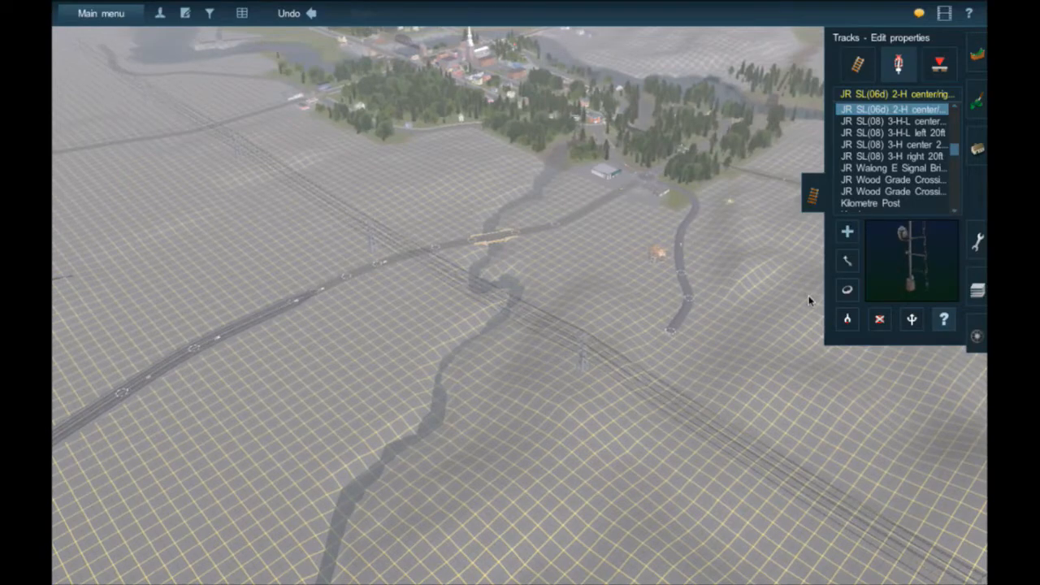
# Find the CBVR Flagstaff Yard on the route's overview map and view its tracks in 3D
pyautogui.press('m')
pyautogui.rightClick(750, 224)
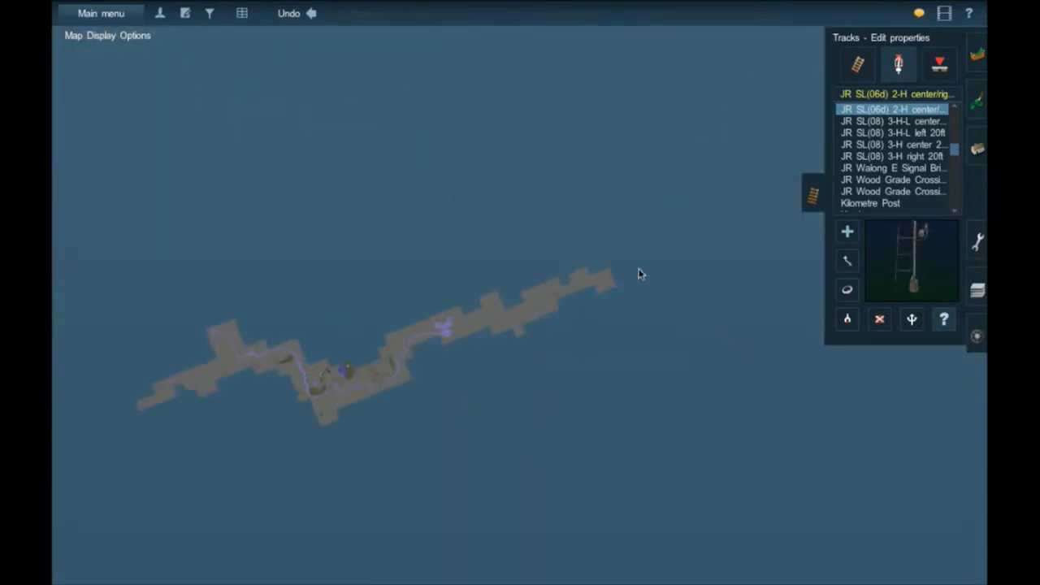
pyautogui.scroll(5, 580, 290)
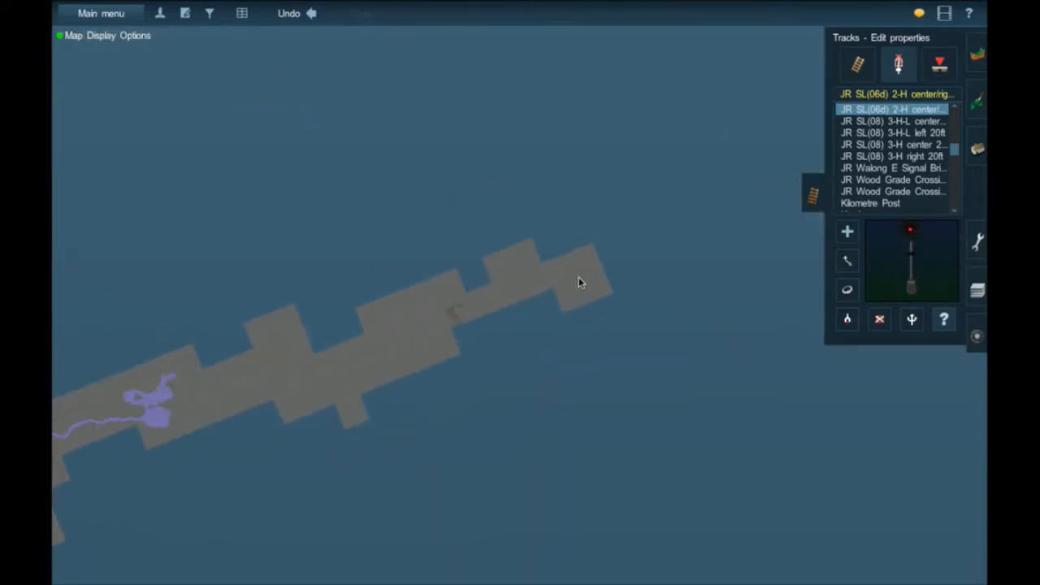
pyautogui.scroll(2, 572, 276)
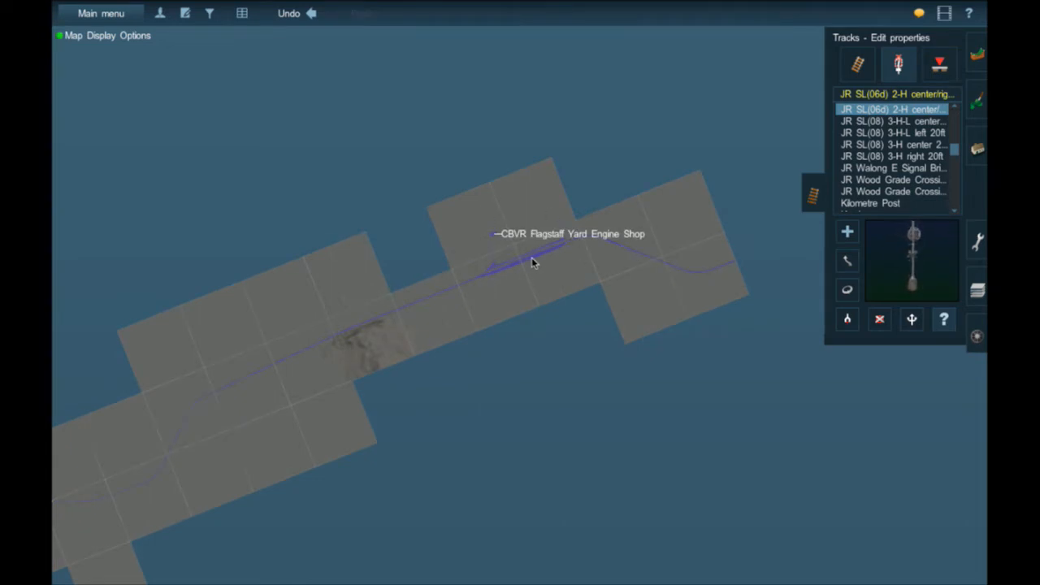
pyautogui.scroll(8, 532, 260)
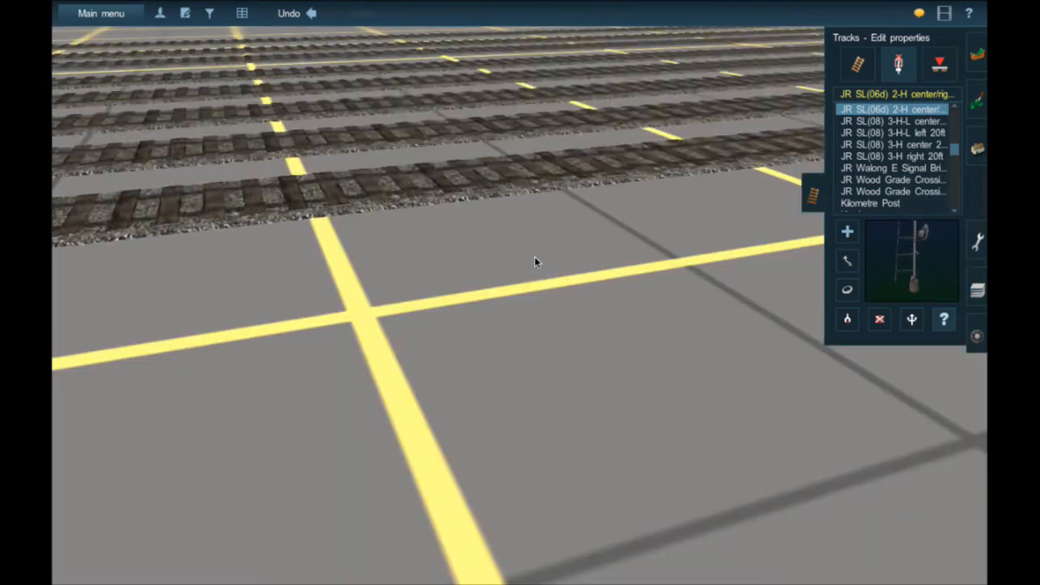
pyautogui.scroll(-3, 532, 265)
pyautogui.rightClick(597, 225)
pyautogui.press('Left')
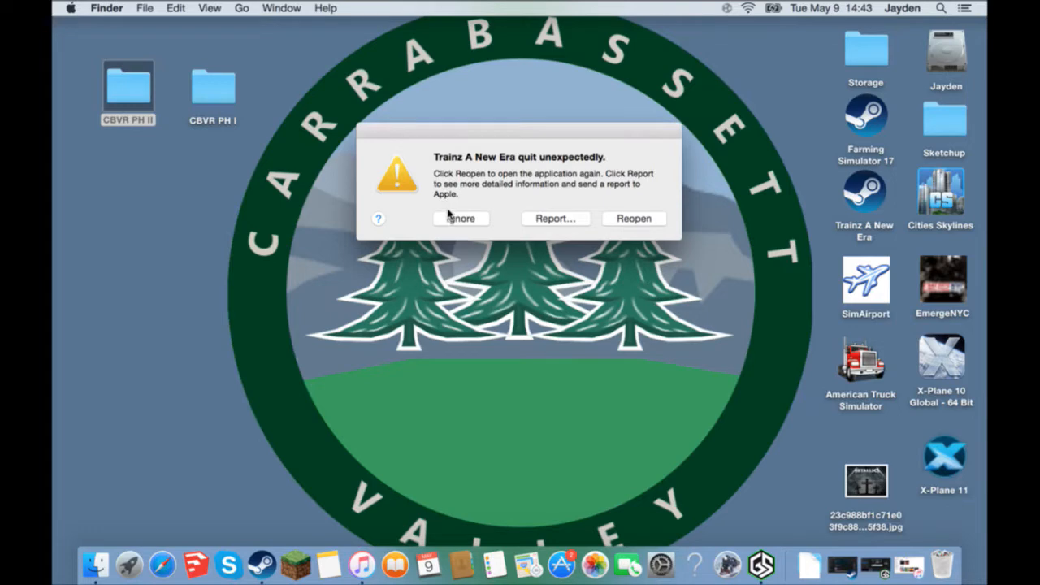
# Dismiss the crash report, relaunch Trainz: A New Era from the Steam library, and start the game from its launcher
pyautogui.click(451, 218)
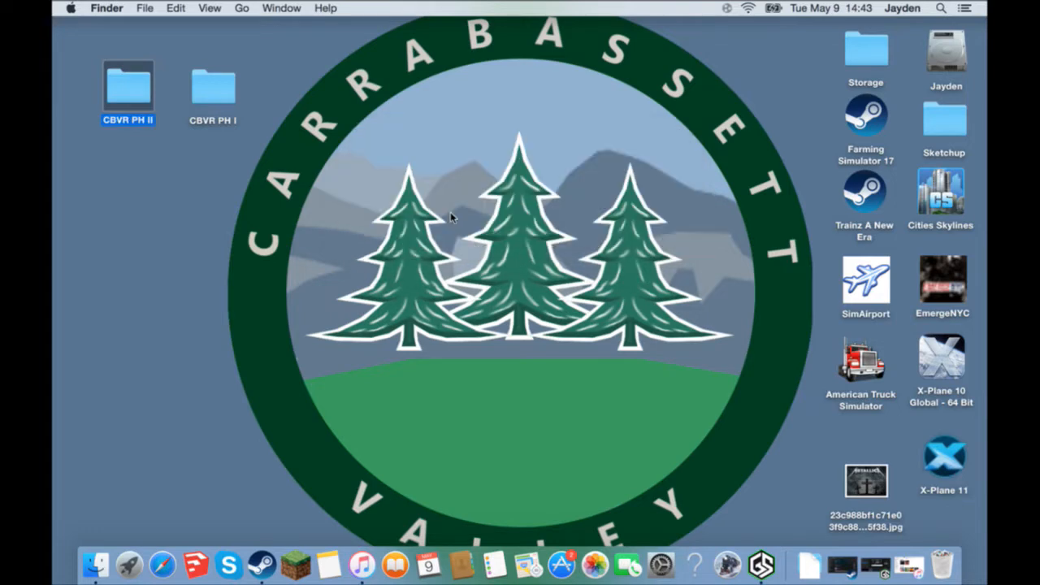
pyautogui.click(471, 423)
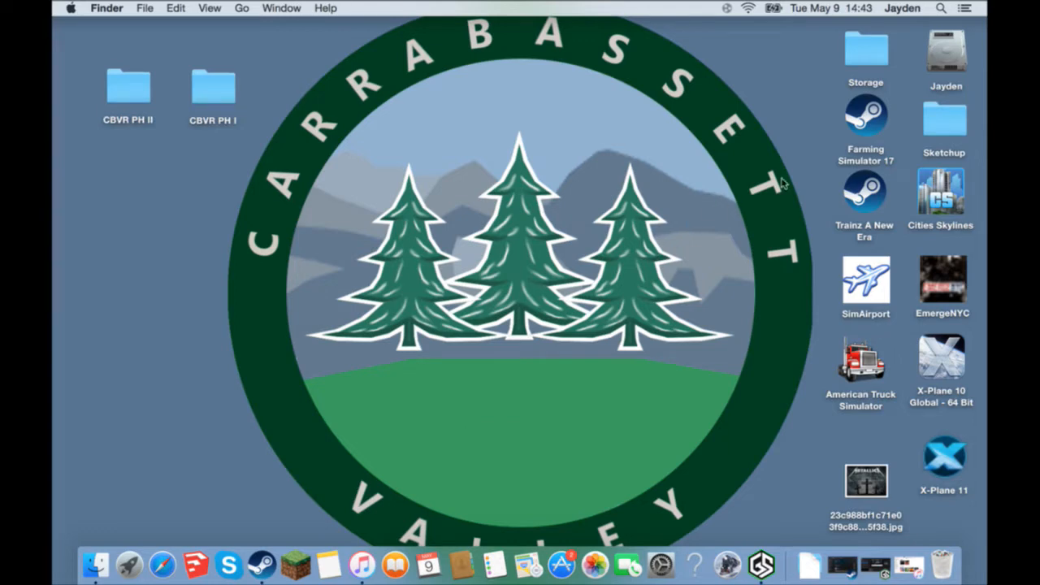
pyautogui.click(270, 569)
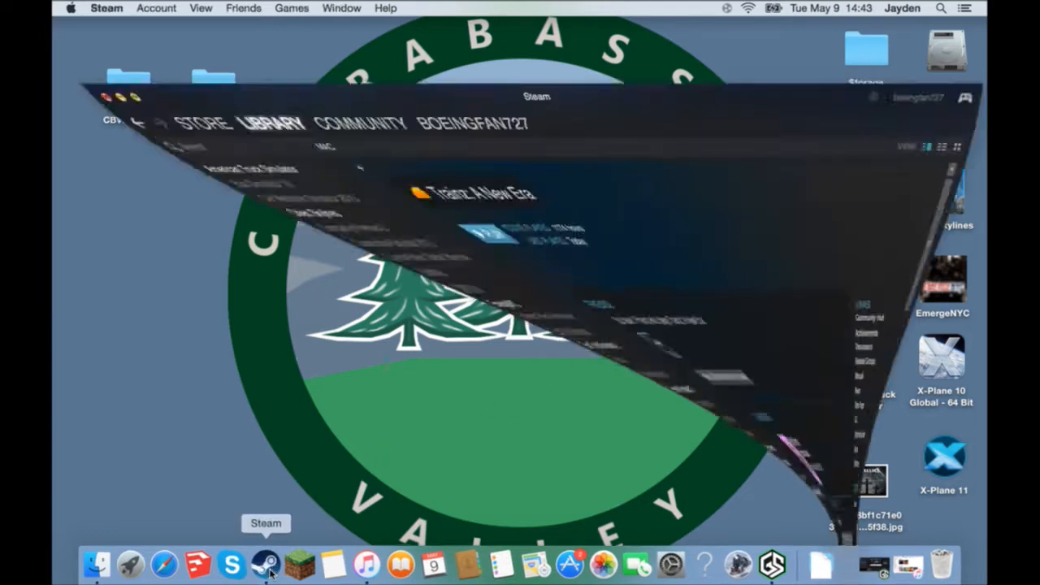
pyautogui.click(302, 167)
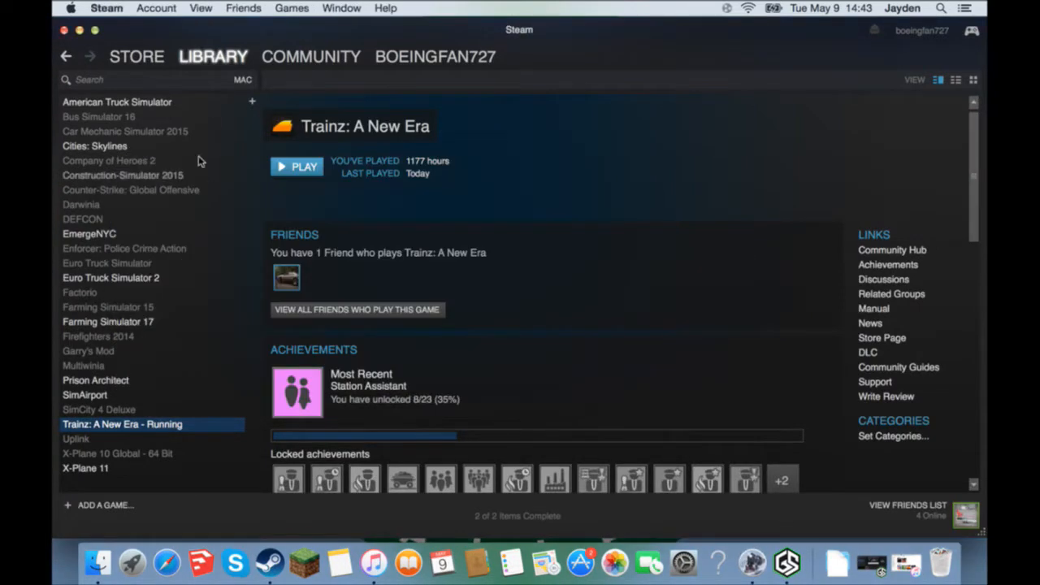
pyautogui.click(79, 30)
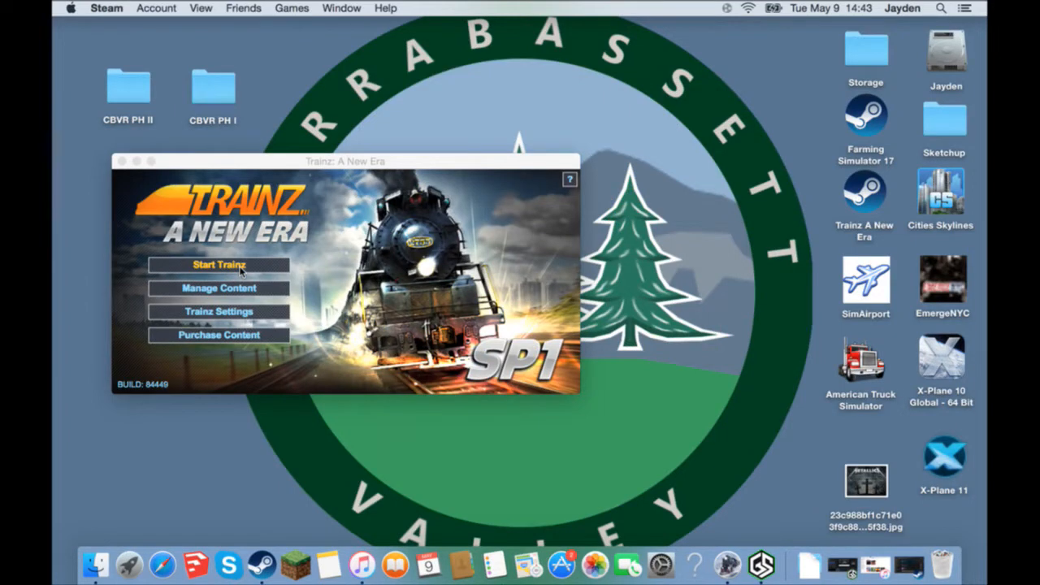
pyautogui.click(241, 271)
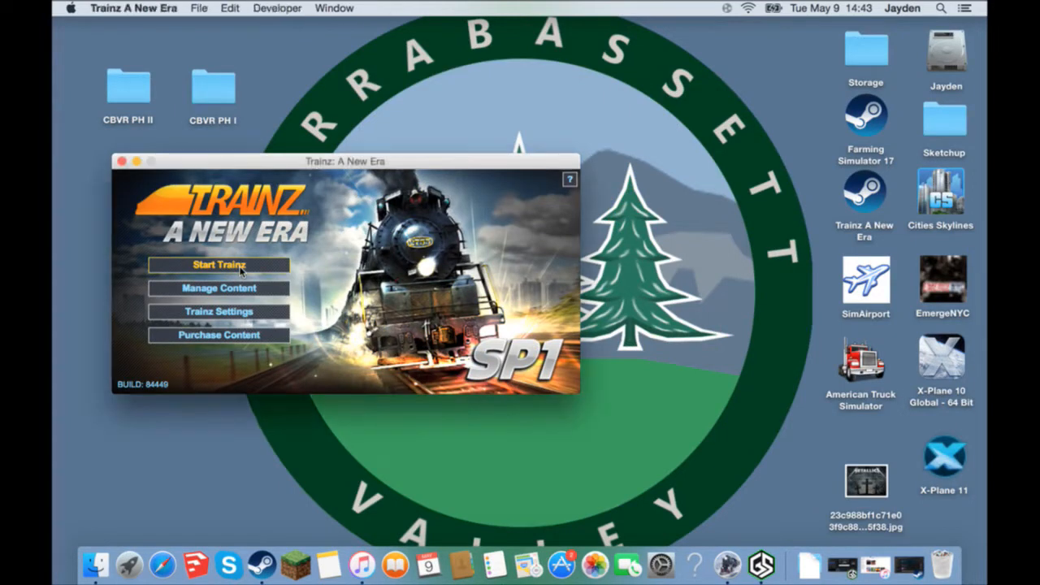
pyautogui.click(241, 271)
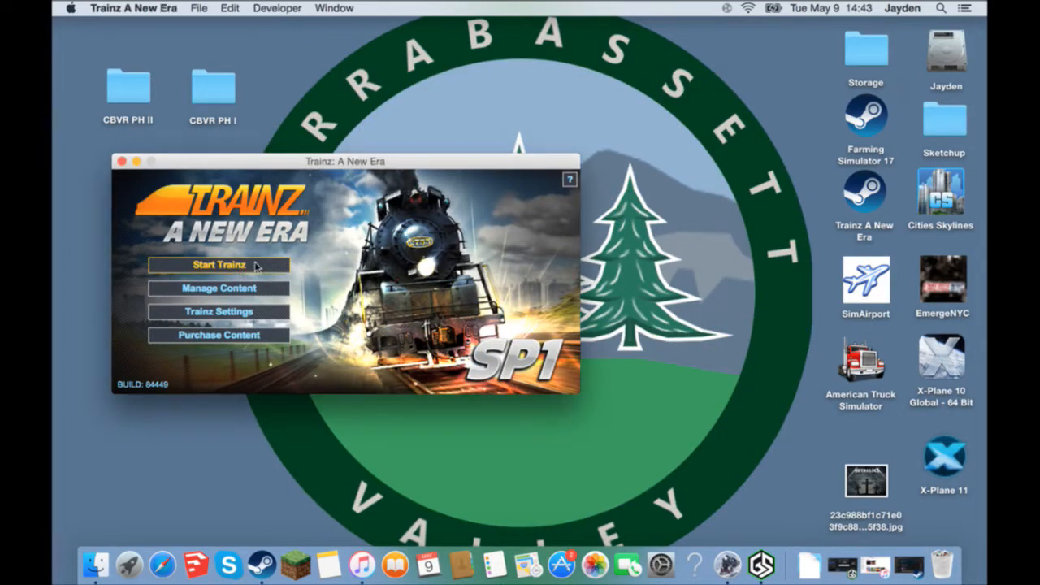
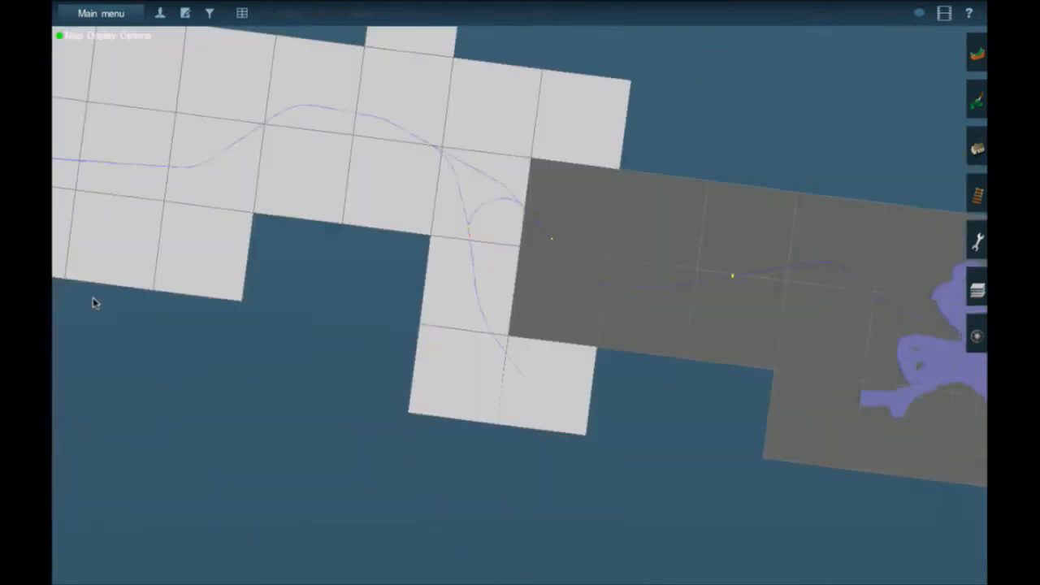
# Find the Flagstaff Yard on the overview map and view its extended siding ends and junctions in 3D
pyautogui.moveTo(95, 300); pyautogui.dragTo(186, 175)
pyautogui.rightClick(186, 175)
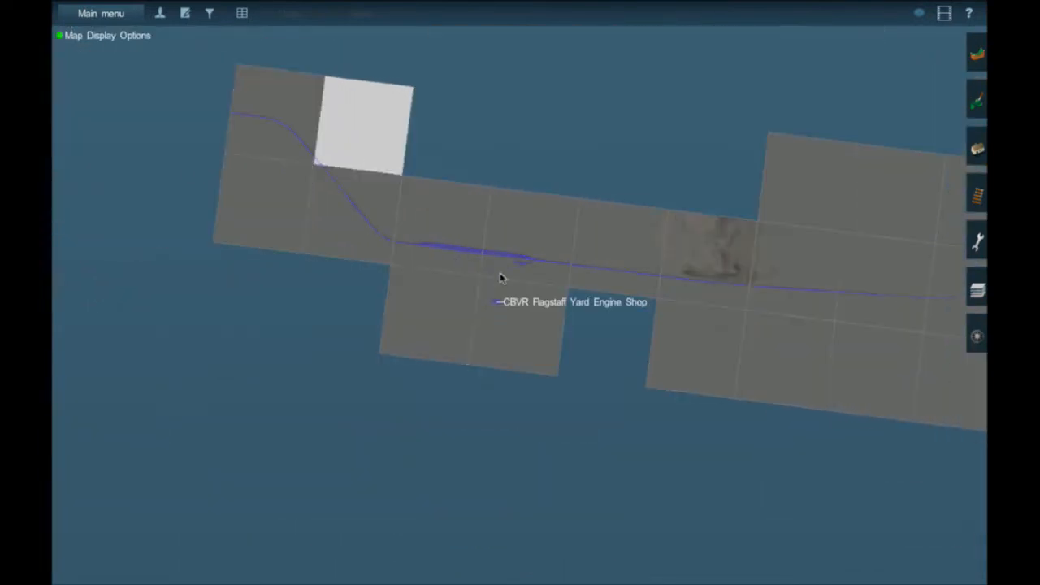
pyautogui.scroll(5, 512, 271)
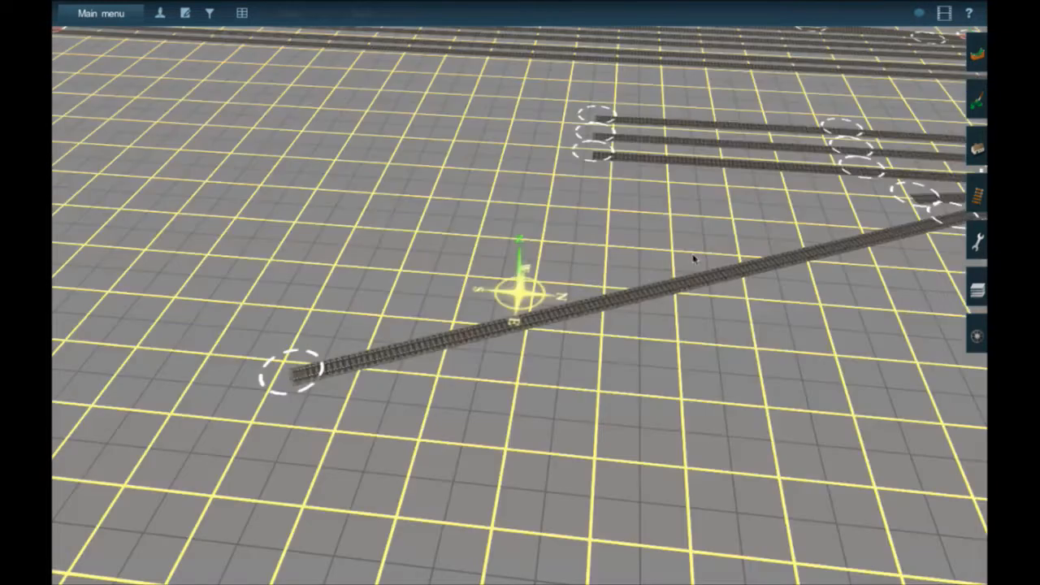
pyautogui.moveTo(691, 256); pyautogui.dragTo(688, 252, button='right')
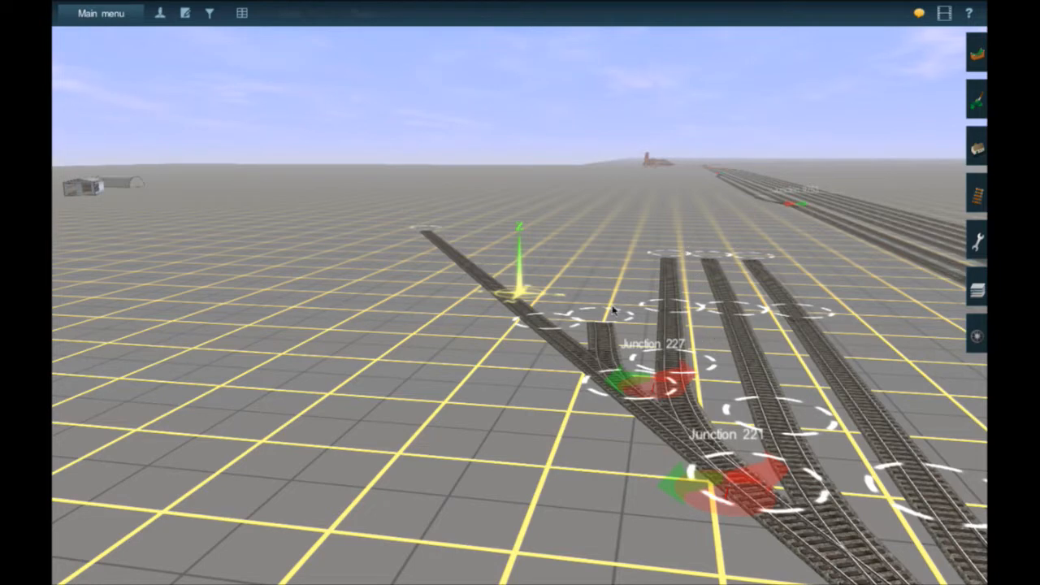
pyautogui.click(106, 14)
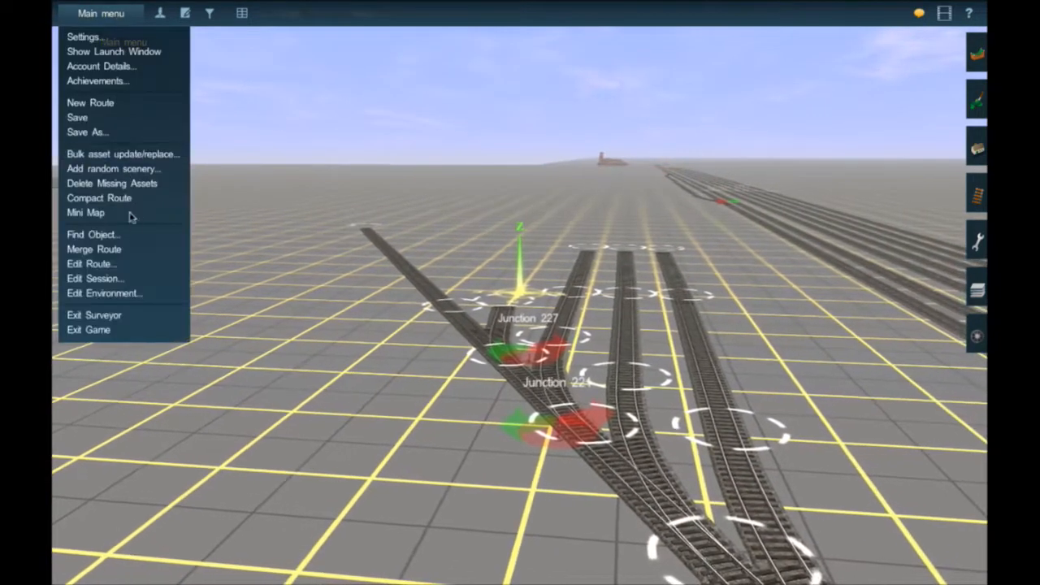
pyautogui.click(101, 14)
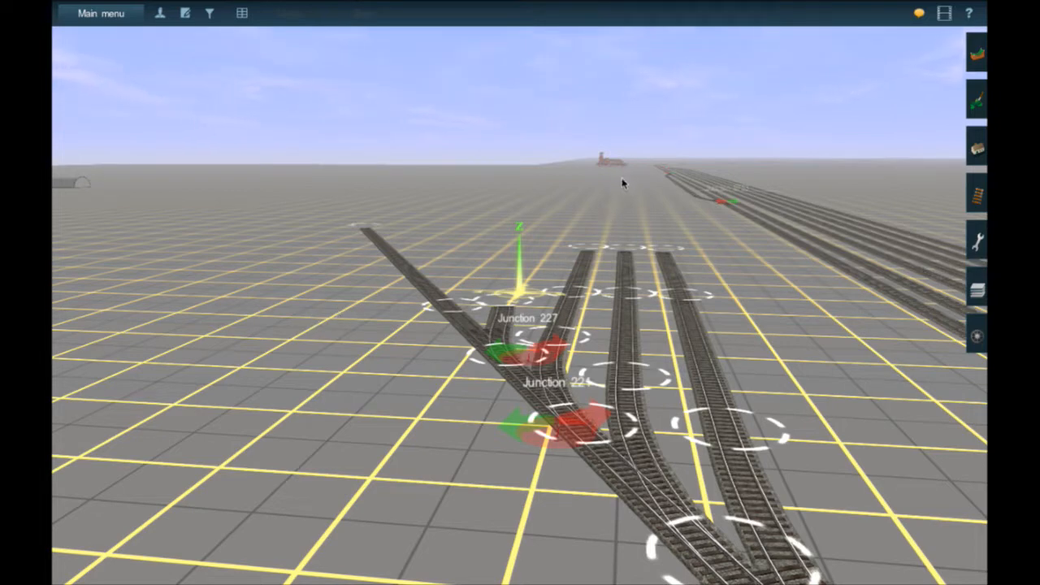
# Follow the double track beyond the yard and examine the trackside signs marked 0 and the orange boards beside them
pyautogui.press('Left')
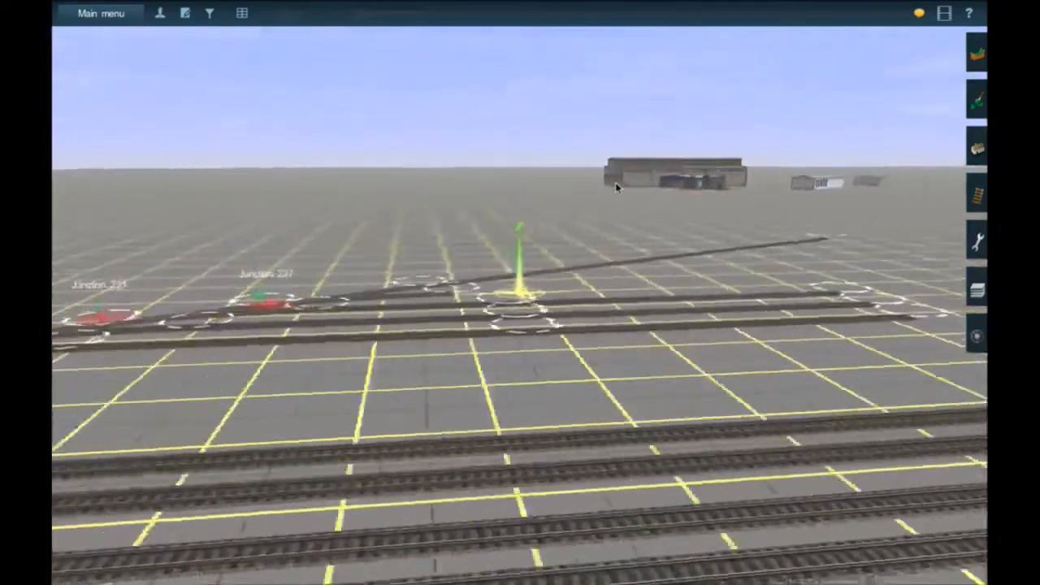
pyautogui.press('Right')
pyautogui.press('Right')
pyautogui.rightClick(300, 215)
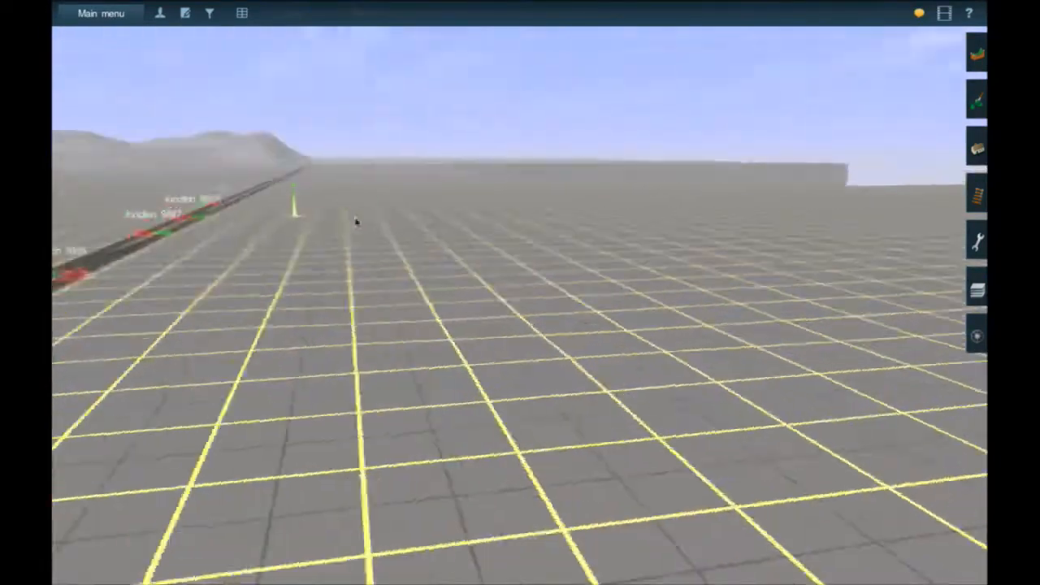
pyautogui.rightClick(648, 247)
pyautogui.rightClick(644, 242)
pyautogui.rightClick(609, 425)
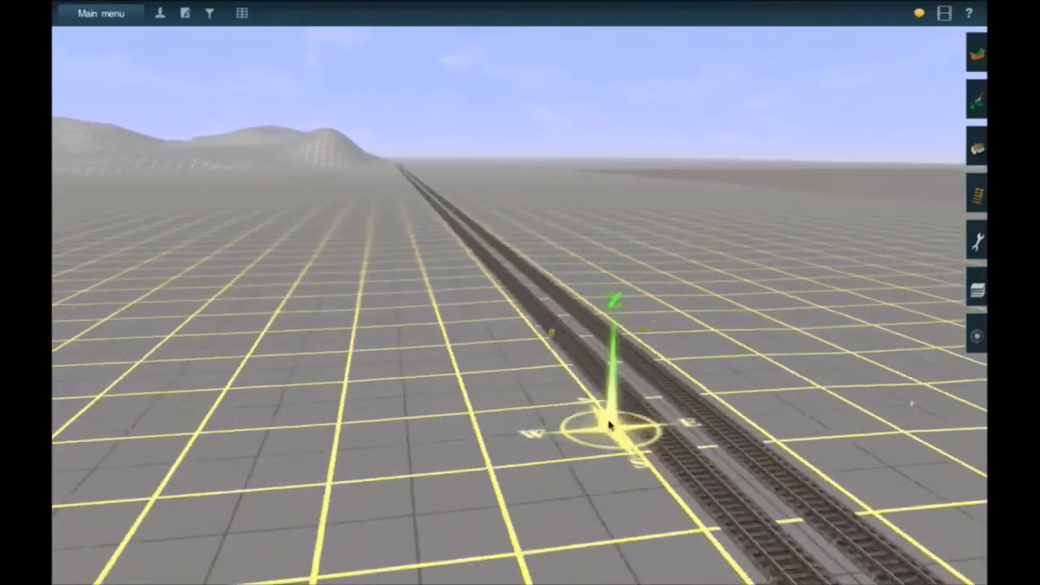
pyautogui.rightClick(529, 276)
pyautogui.scroll(5, 529, 276)
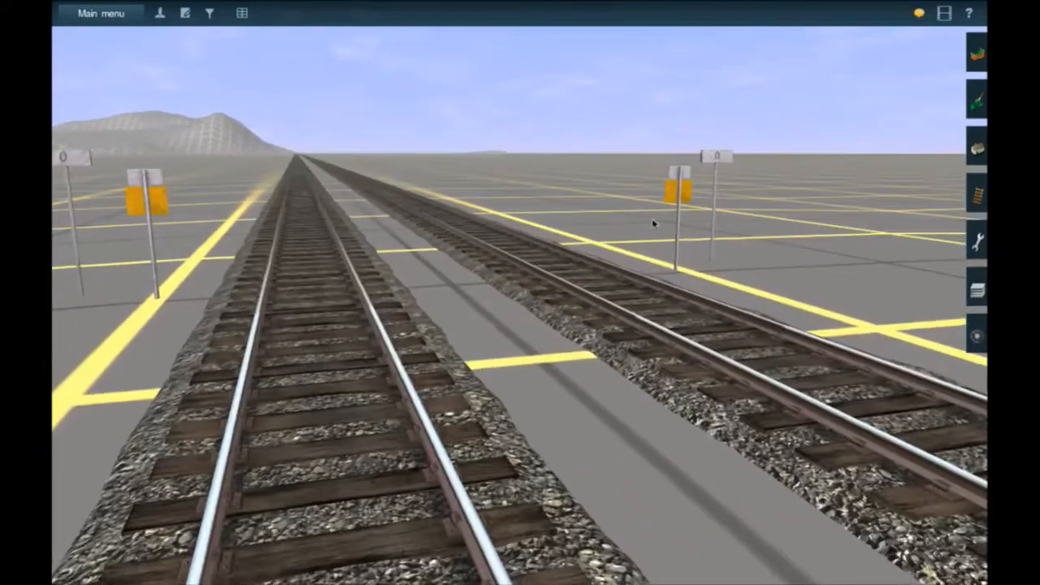
pyautogui.rightClick(689, 262)
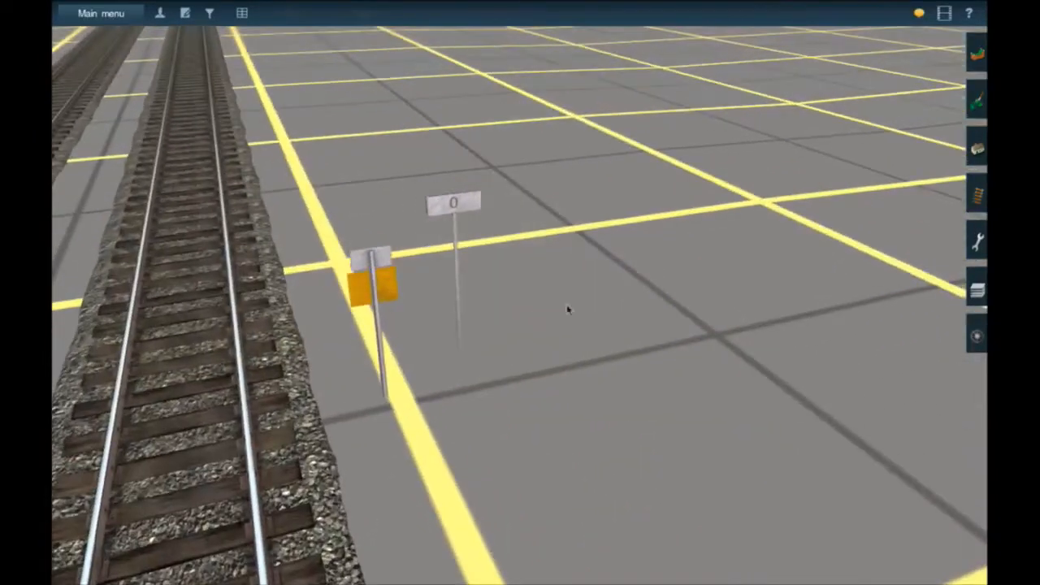
pyautogui.rightClick(459, 351)
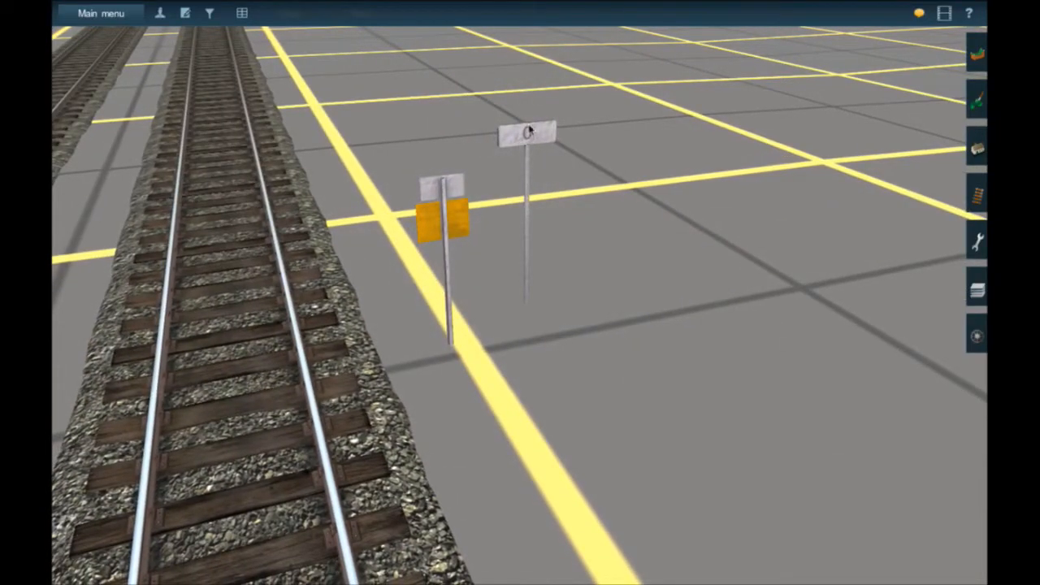
# Extend the short stub siding beyond Junction 227 with TANE 1Trk Wood track, running alongside the neighbouring siding
pyautogui.rightClick(548, 282)
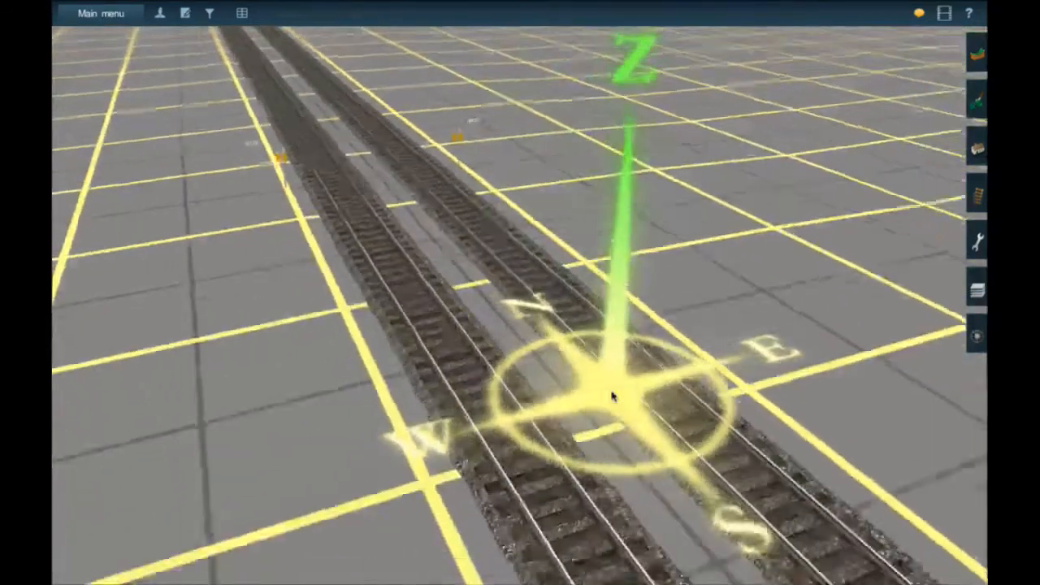
pyautogui.scroll(-5, 613, 397)
pyautogui.press('Right')
pyautogui.moveTo(610, 391)
pyautogui.mouseDown(button='right')
pyautogui.moveTo(720, 371)
pyautogui.moveTo(727, 260)
pyautogui.moveTo(694, 235)
pyautogui.moveTo(609, 211)
pyautogui.moveTo(575, 213)
pyautogui.moveTo(573, 265)
pyautogui.mouseUp(button='right')
pyautogui.press('Left')
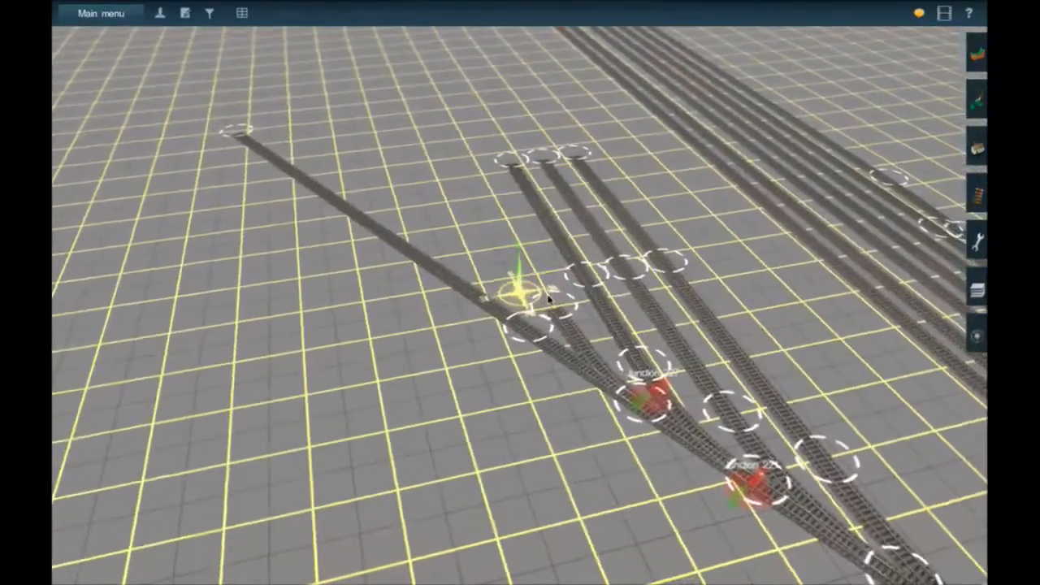
pyautogui.rightClick(548, 299)
pyautogui.click(977, 195)
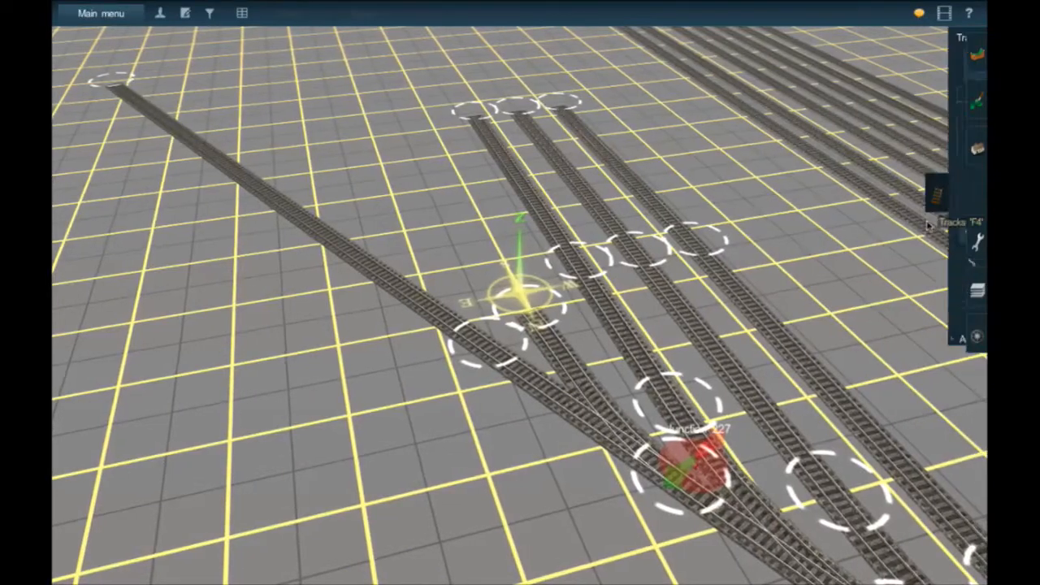
pyautogui.press('Right')
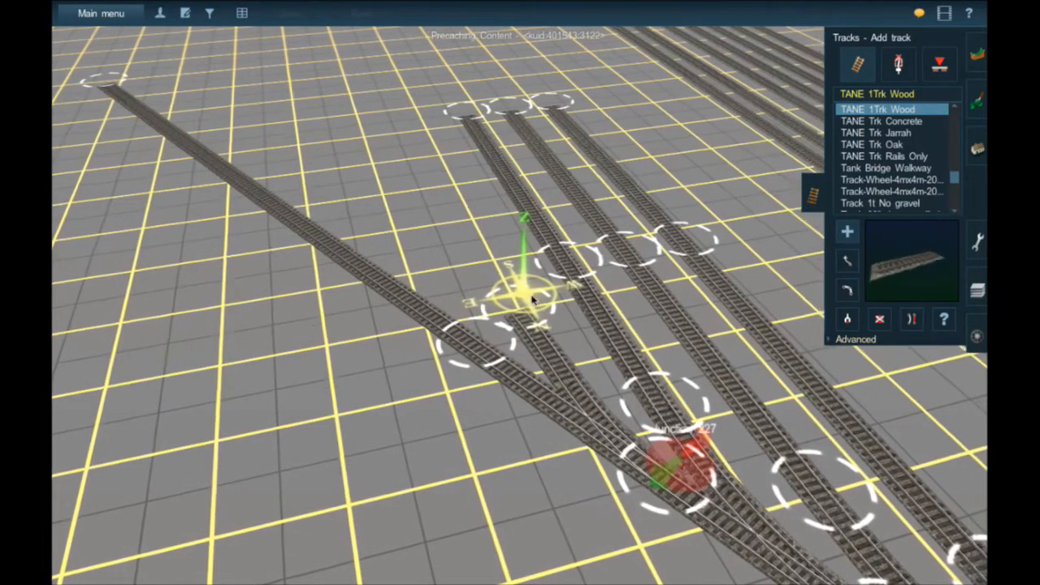
pyautogui.press('Up')
pyautogui.press('Left')
pyautogui.press('Left')
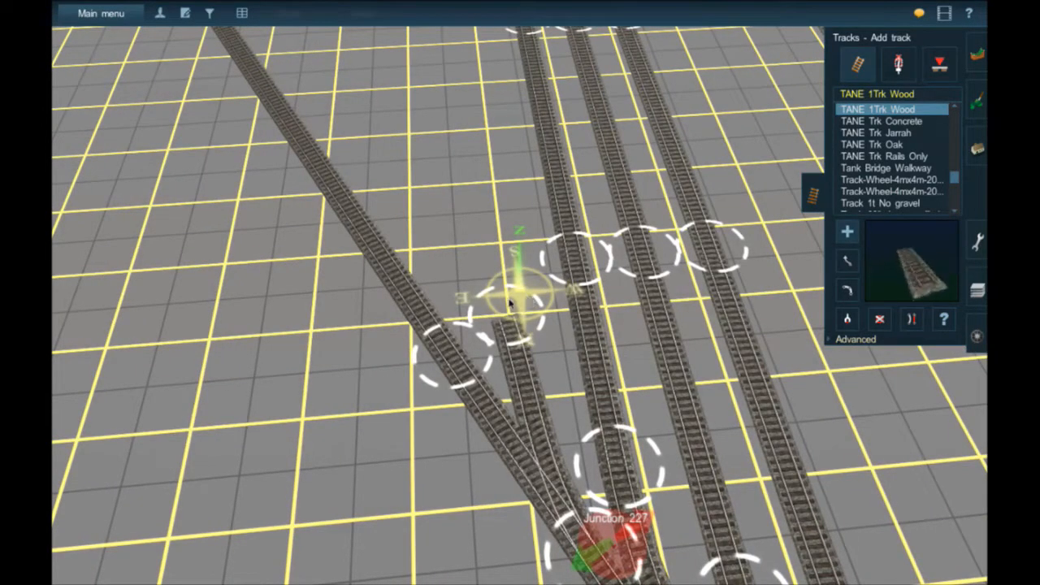
pyautogui.click(515, 299)
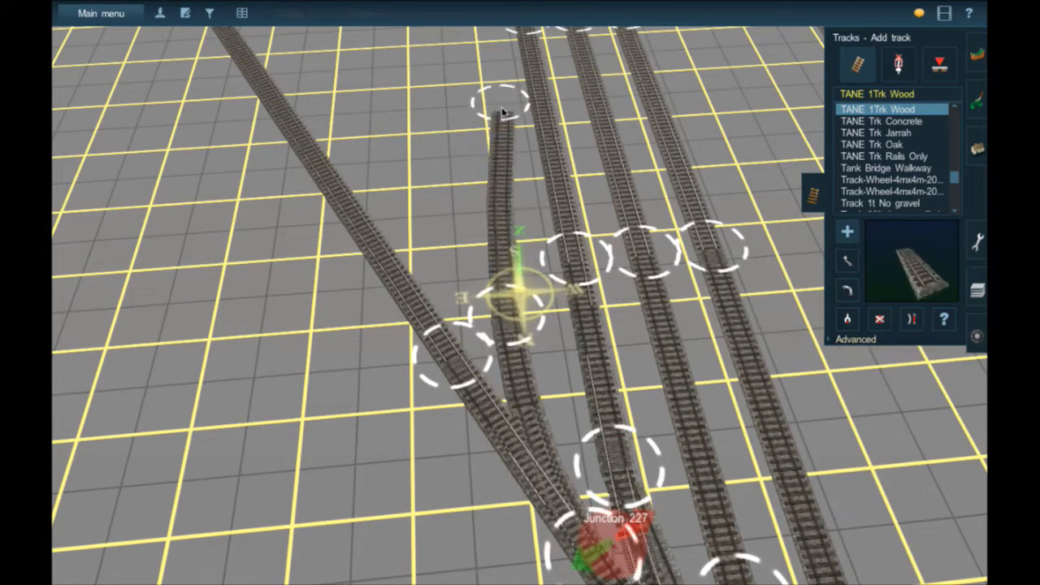
pyautogui.click(482, 89)
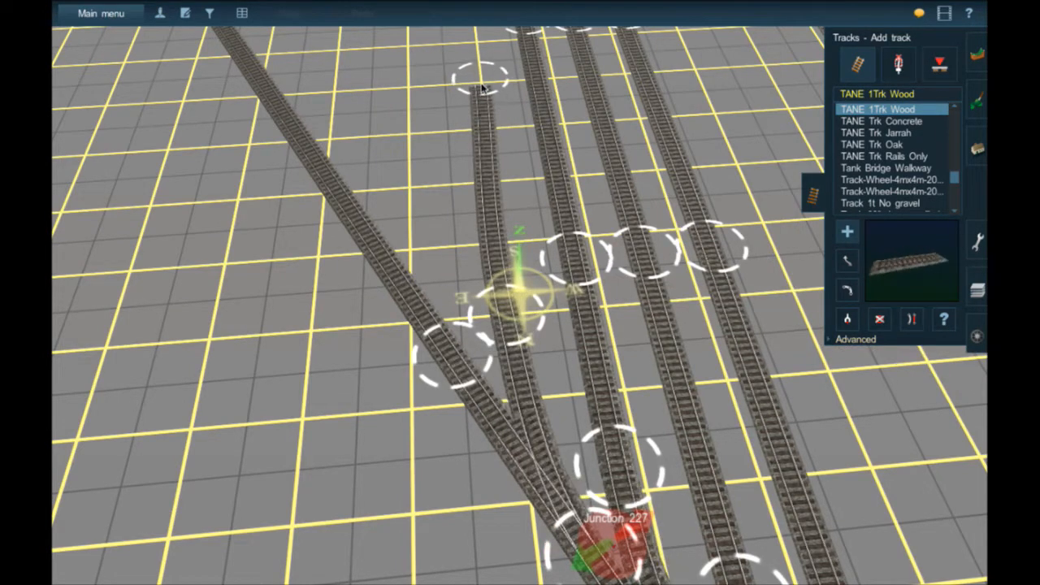
# Straighten the extended section of the siding beyond Junction 227
pyautogui.click(911, 317)
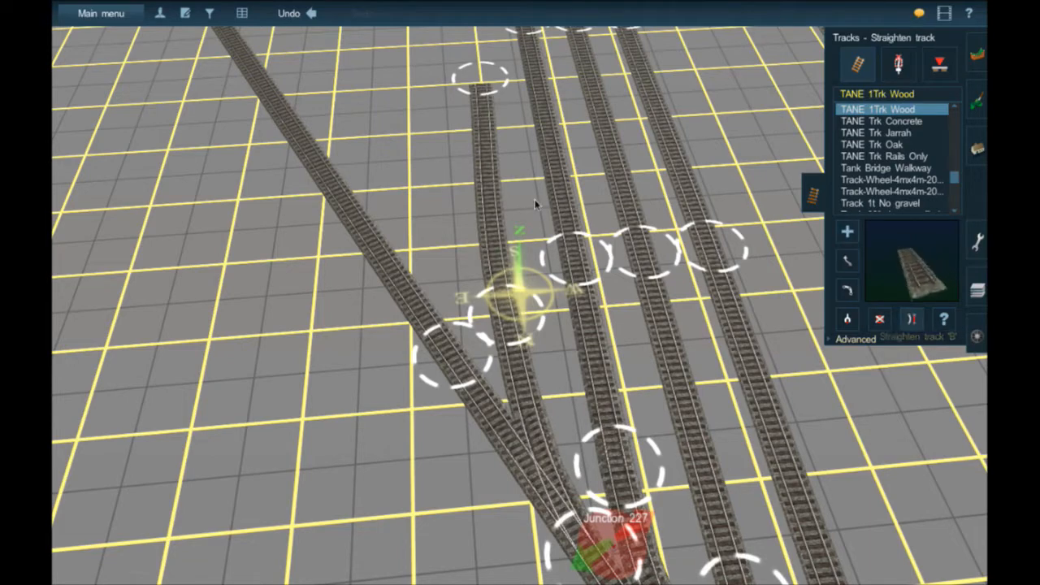
# Browse the available rolling stock, covering the Amtrak entries, tank cars and gondolas, for a freight car
pyautogui.click(976, 335)
pyautogui.scroll(-10, 886, 169)
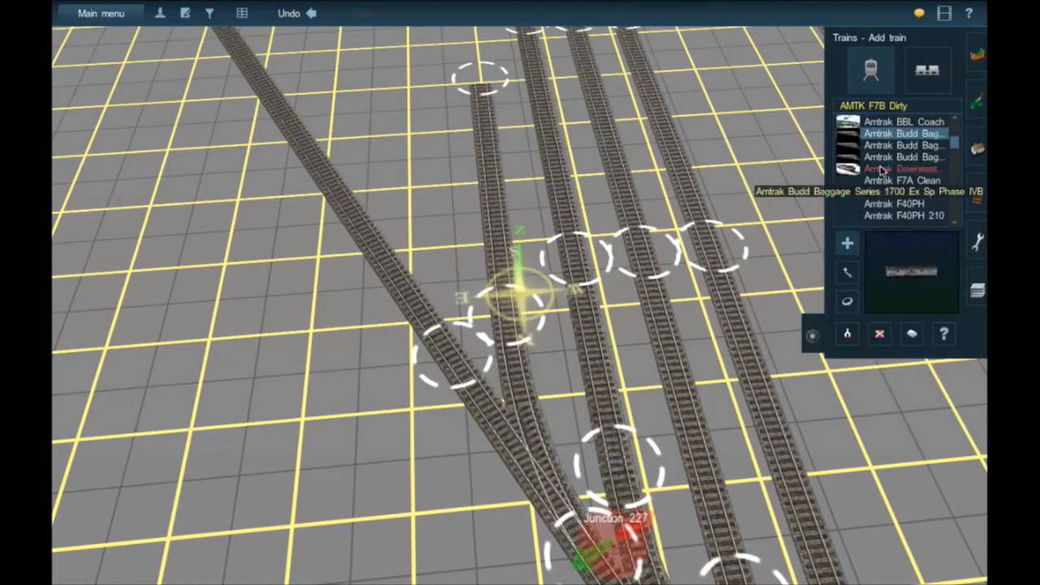
pyautogui.scroll(5, 899, 169)
pyautogui.scroll(10, 899, 173)
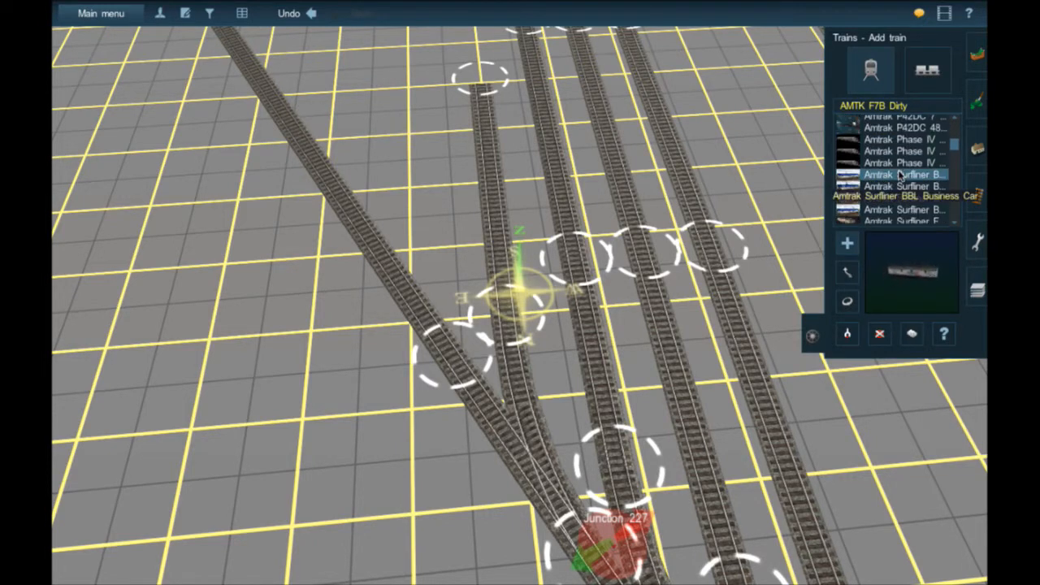
pyautogui.scroll(8, 899, 173)
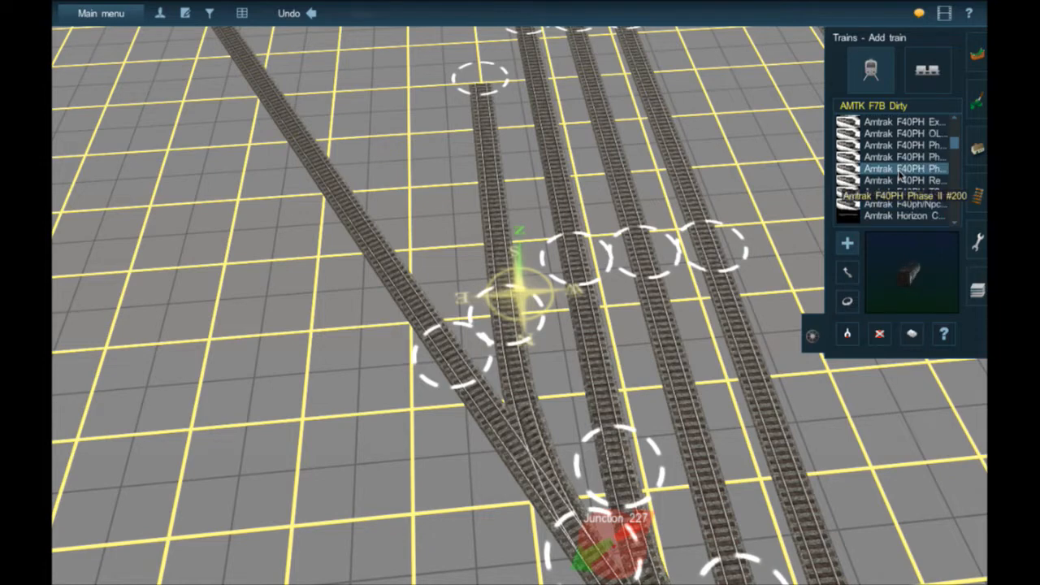
pyautogui.scroll(2, 899, 173)
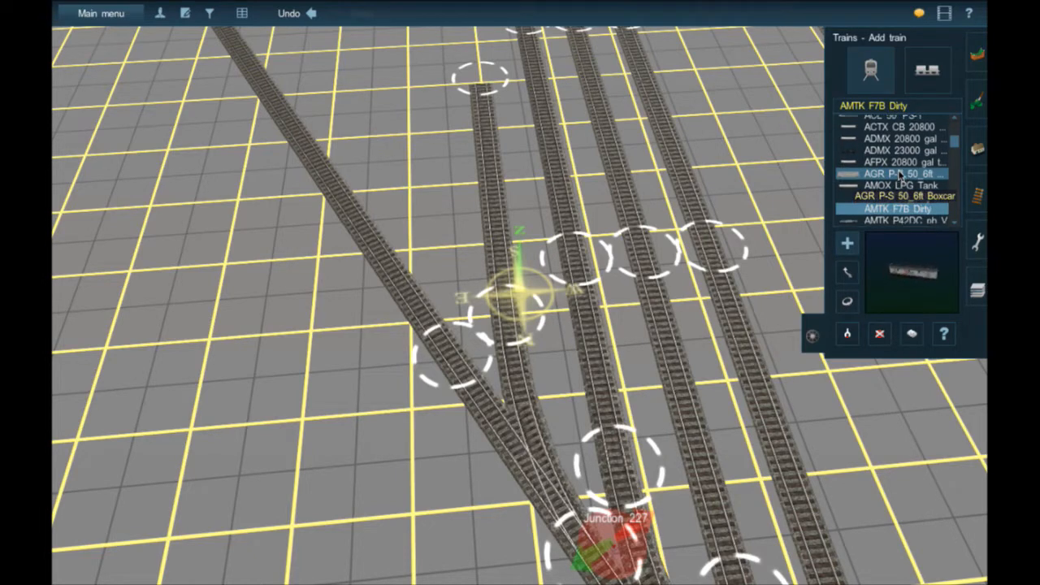
pyautogui.scroll(-1, 899, 176)
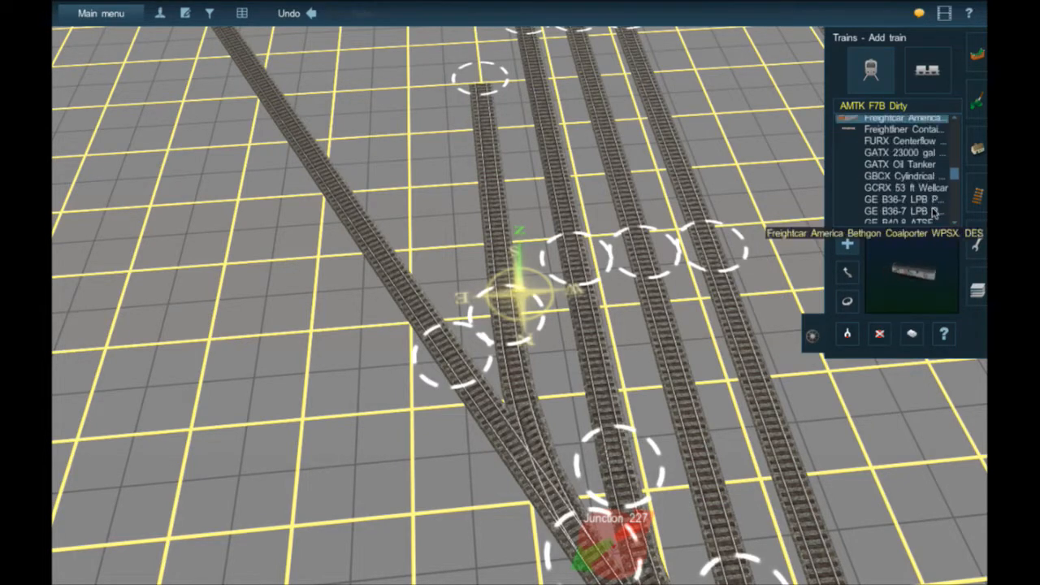
pyautogui.scroll(-2, 932, 211)
pyautogui.scroll(1, 934, 213)
pyautogui.scroll(-4, 932, 211)
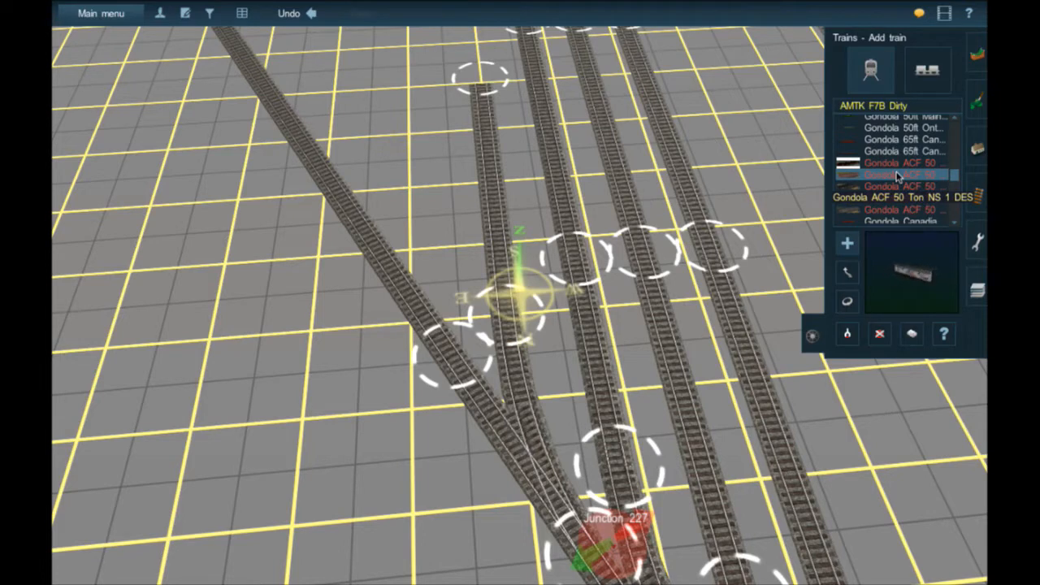
pyautogui.click(896, 177)
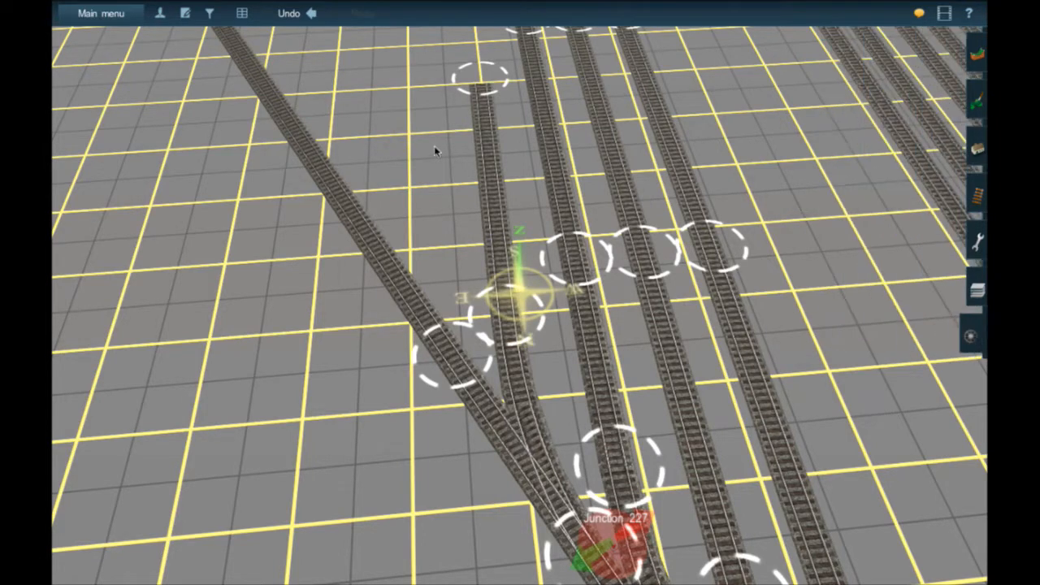
# Move the end of the extended siding outward so it lines up with the ends of the three neighbouring sidings
pyautogui.rightClick(491, 85)
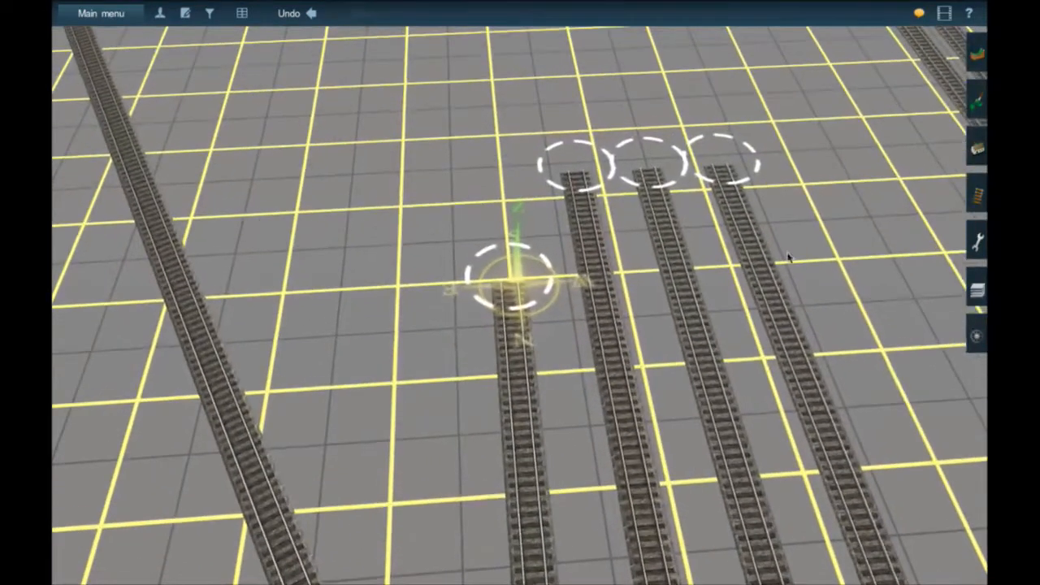
pyautogui.click(977, 195)
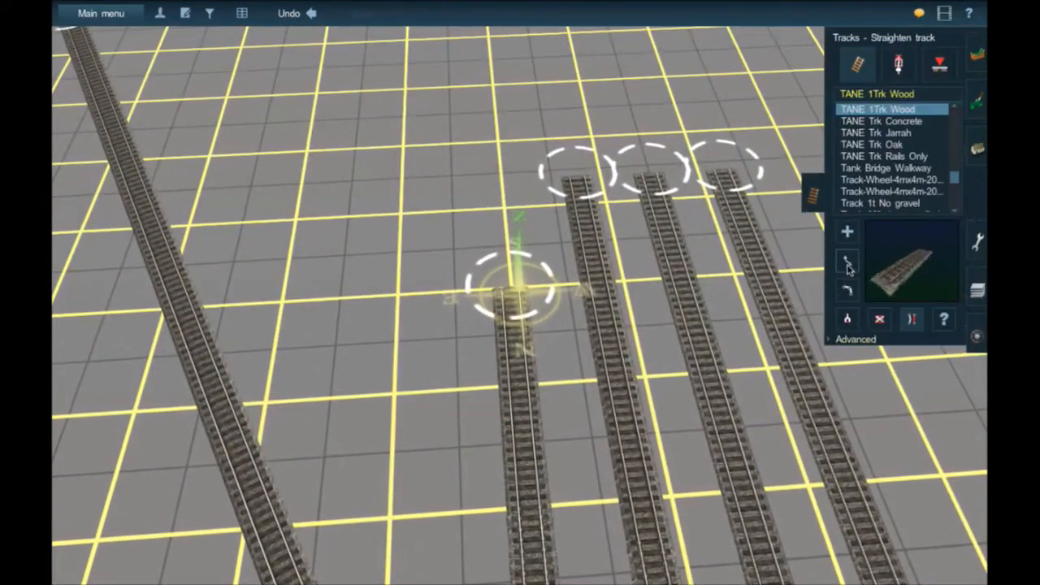
pyautogui.moveTo(514, 282); pyautogui.dragTo(506, 188)
pyautogui.moveTo(508, 203); pyautogui.dragTo(520, 236, button='right')
# Toggle straightening on the extended siding and shift its spline point just beyond Junction 227 closer to the neighbouring siding
pyautogui.click(911, 319)
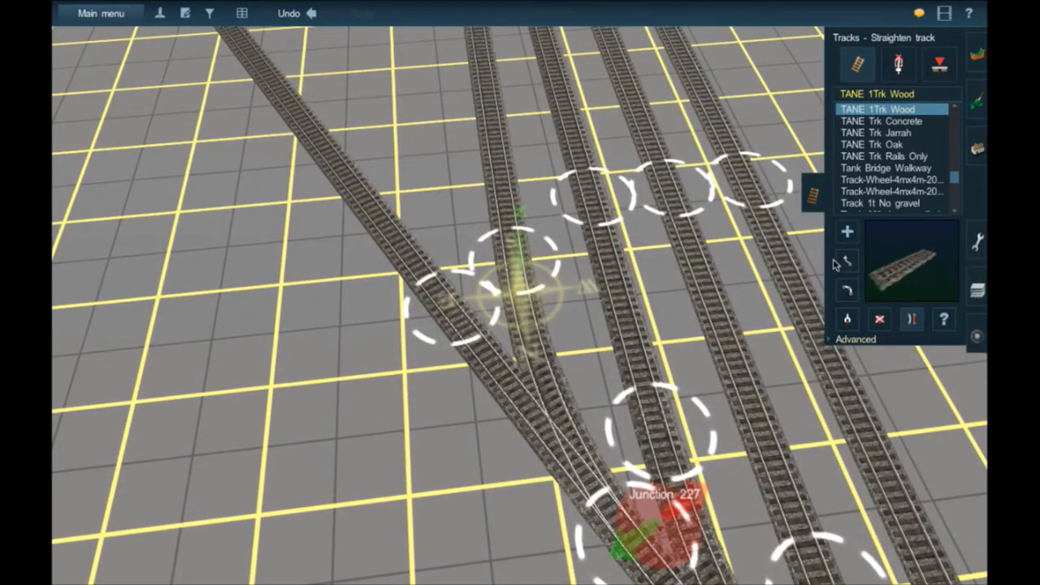
pyautogui.click(520, 266)
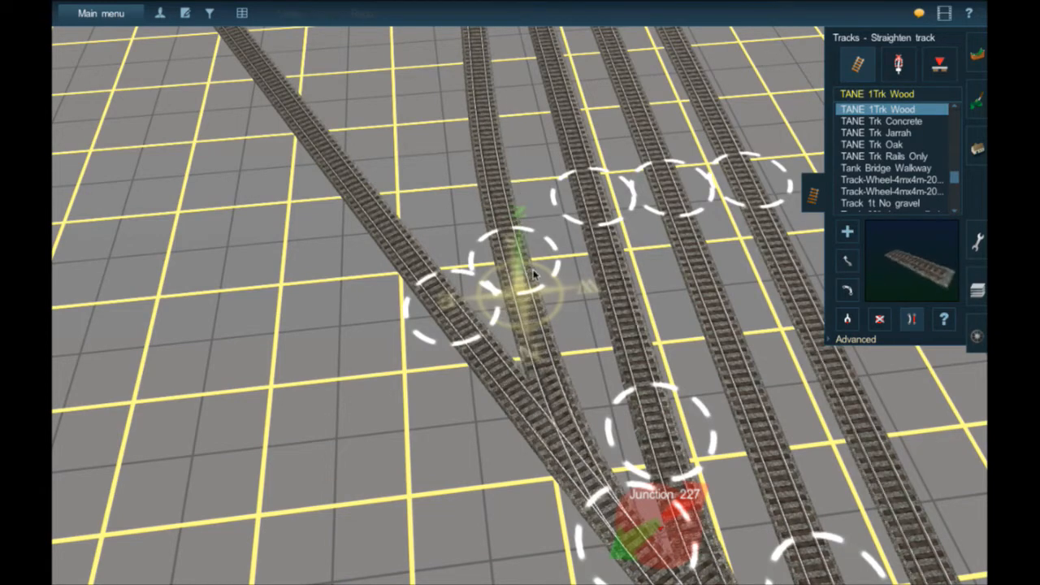
pyautogui.press('m')
pyautogui.click(527, 279)
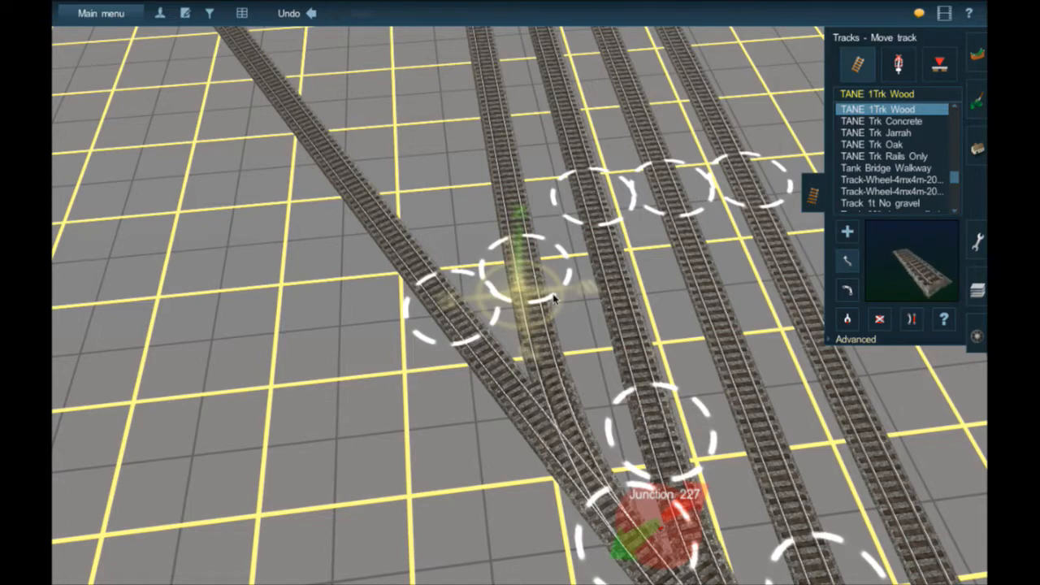
# Add another TANE 1Trk Wood siding parallel to the existing ones, running from level with their ends to a junction on the diagonal track
pyautogui.press('Down')
pyautogui.press('Right')
pyautogui.press('Left')
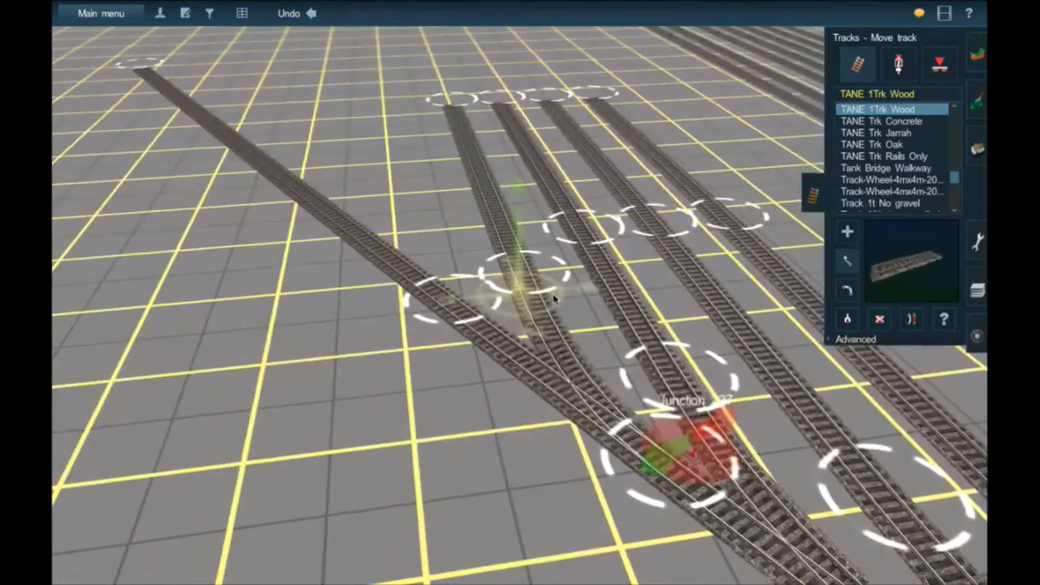
pyautogui.press('a')
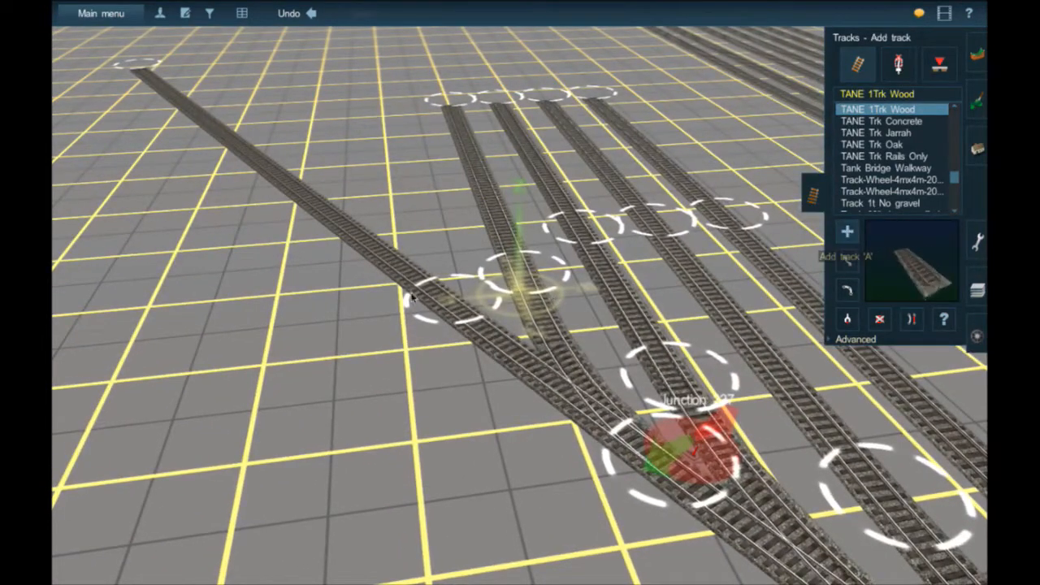
pyautogui.press('Up')
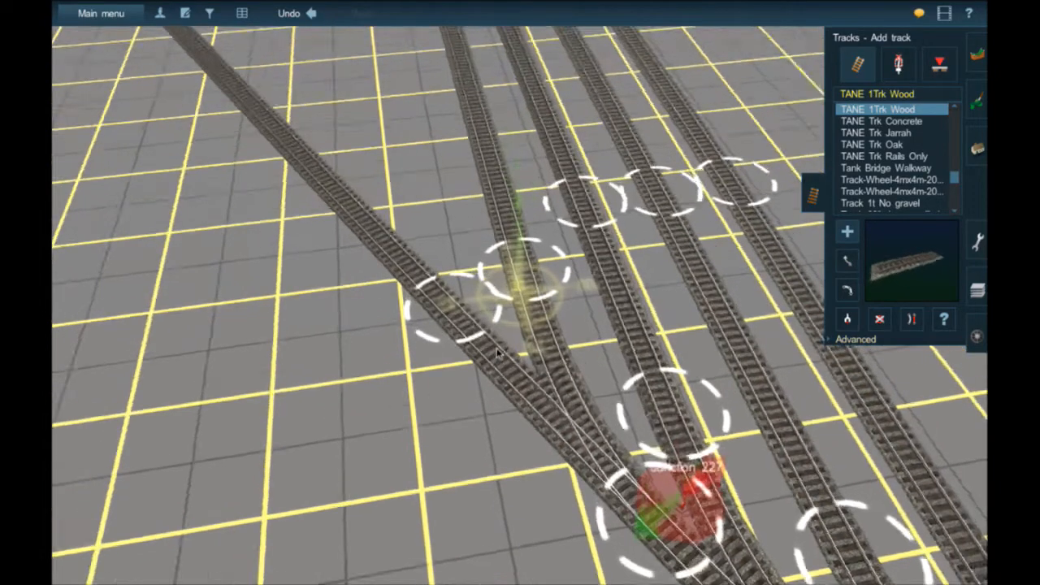
pyautogui.rightClick(433, 156)
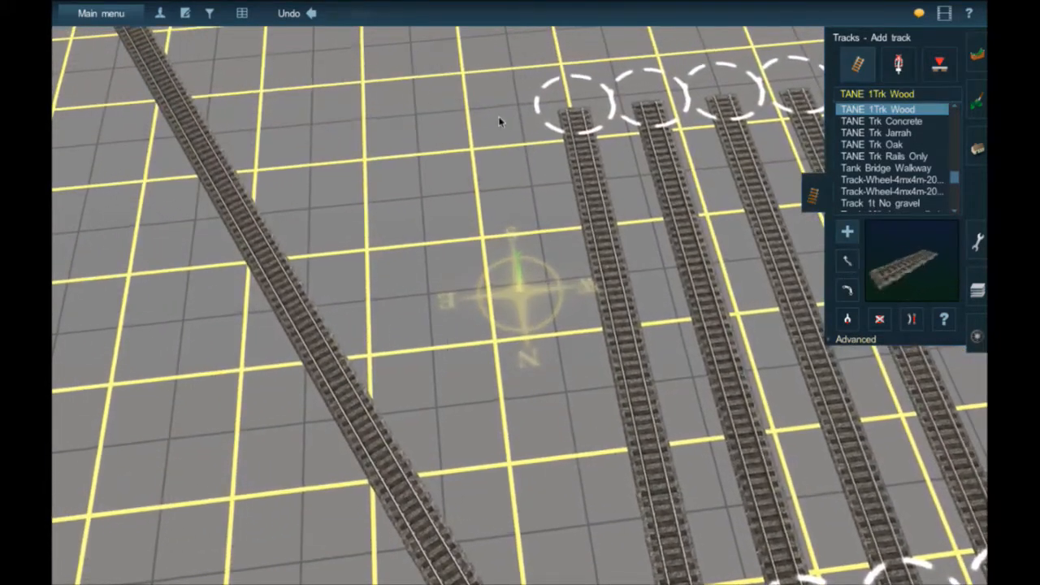
pyautogui.moveTo(499, 114); pyautogui.dragTo(596, 401)
pyautogui.rightClick(528, 378)
pyautogui.rightClick(558, 428)
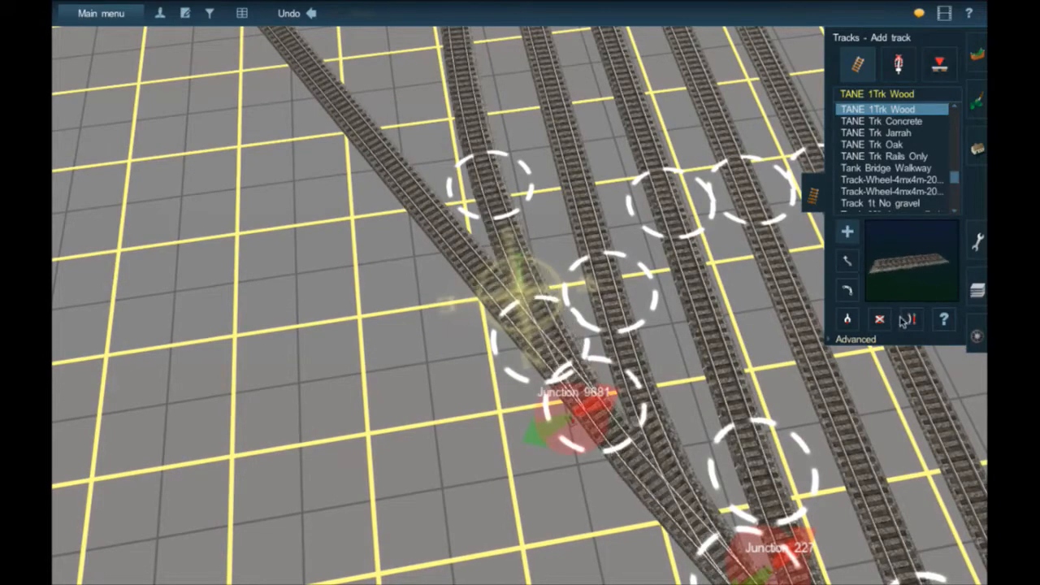
# Straighten the new siding and move its end point in line with the other siding ends
pyautogui.click(911, 318)
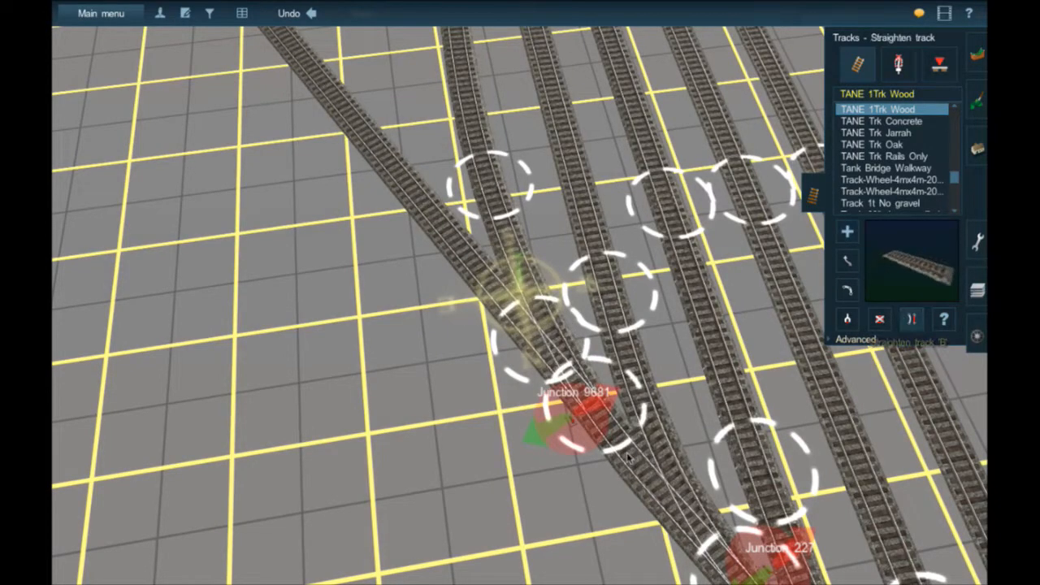
pyautogui.click(478, 103)
pyautogui.rightClick(468, 40)
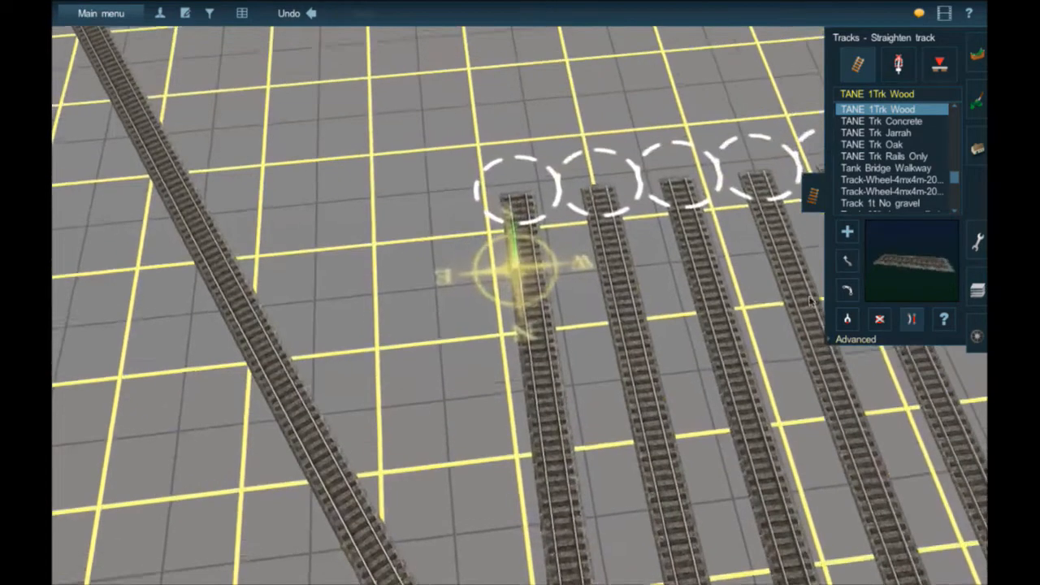
pyautogui.click(848, 261)
pyautogui.moveTo(526, 219); pyautogui.dragTo(524, 225)
pyautogui.rightClick(555, 359)
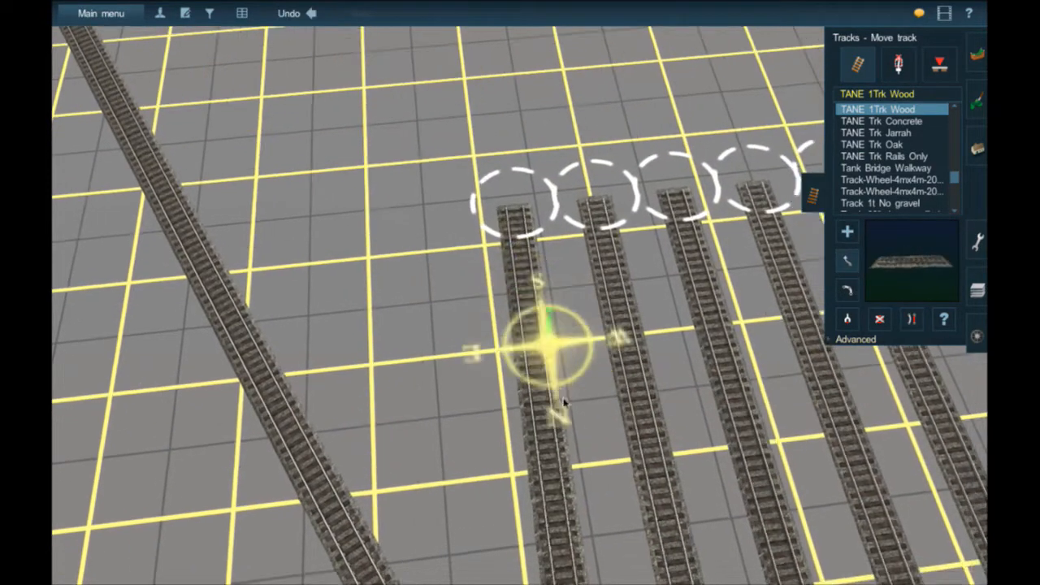
# Move the new siding's spline point near Junction 9681 so the siding runs parallel to its neighbour
pyautogui.rightClick(571, 421)
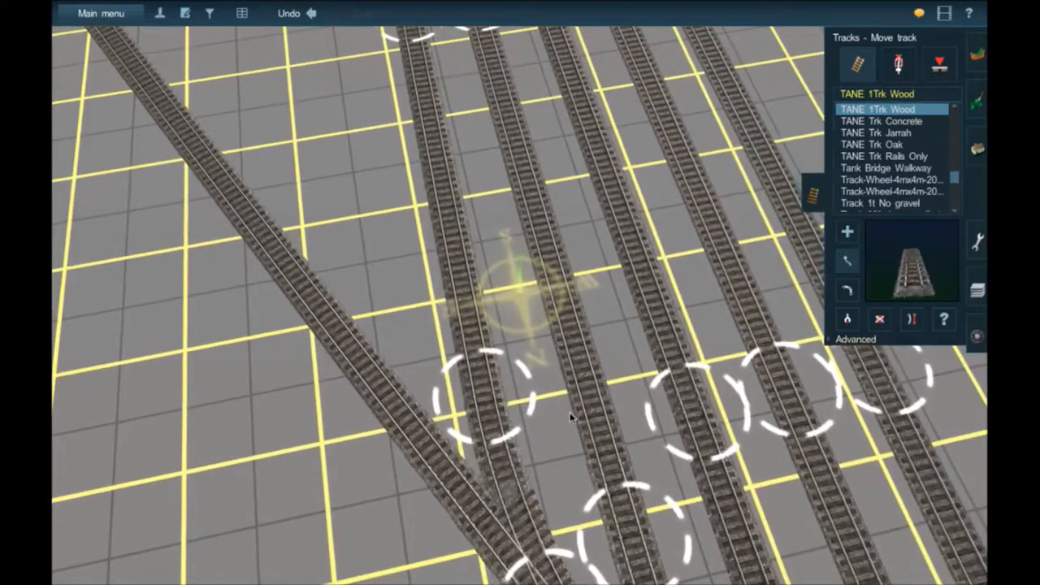
pyautogui.rightClick(619, 522)
pyautogui.rightClick(437, 278)
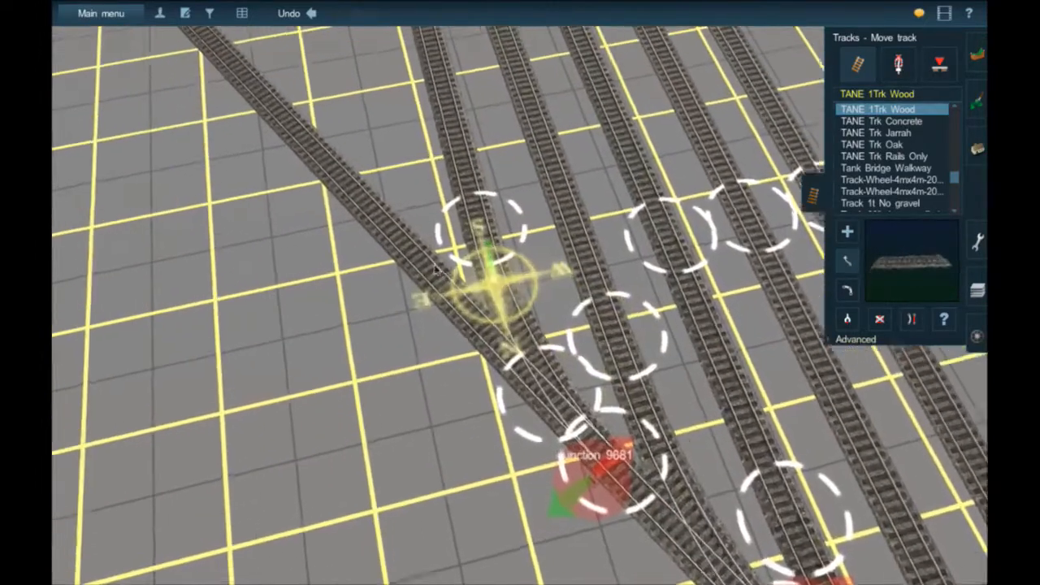
pyautogui.moveTo(502, 232); pyautogui.dragTo(513, 246)
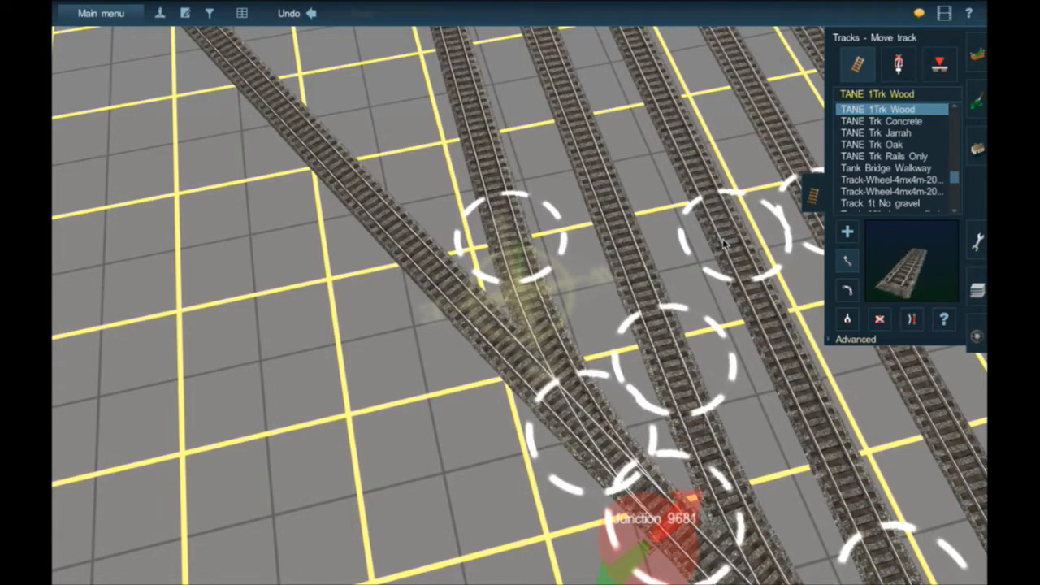
# Find the MEC P-S 50_6ft Boxcar with the search text "mec" and place it near the end of the newest siding
pyautogui.rightClick(491, 183)
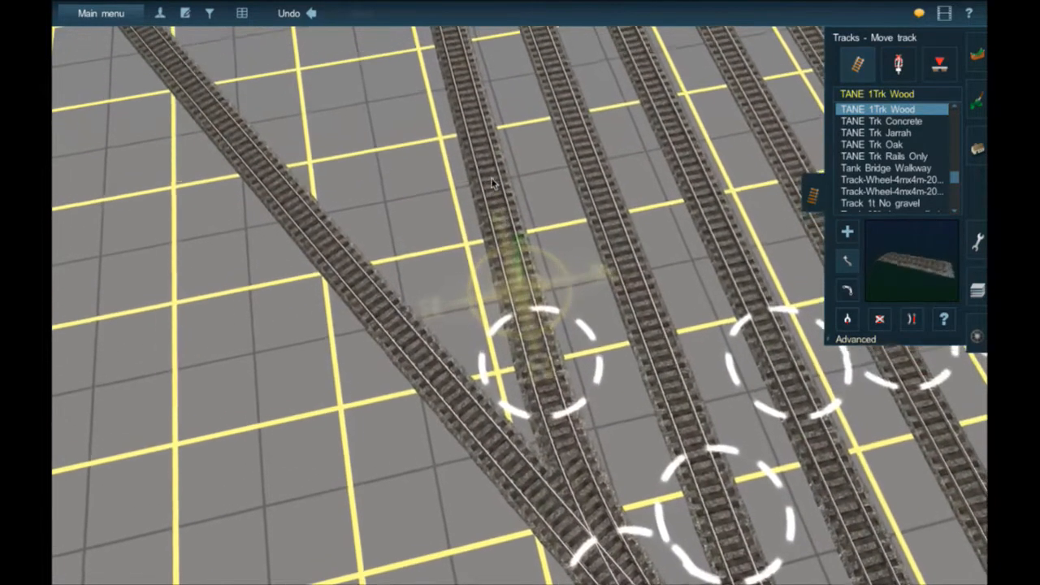
pyautogui.press('Down')
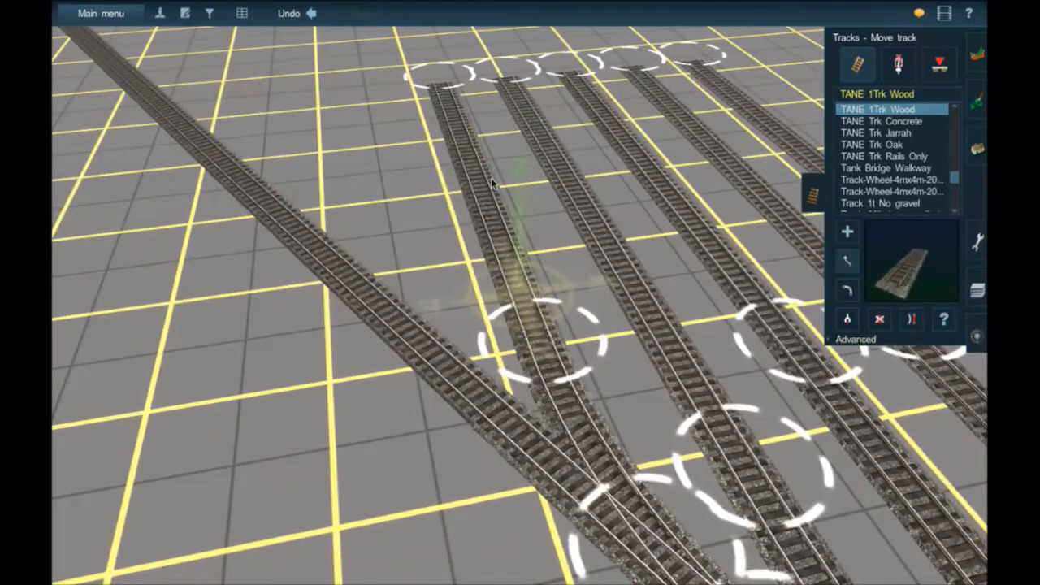
pyautogui.press('Up')
pyautogui.rightClick(457, 102)
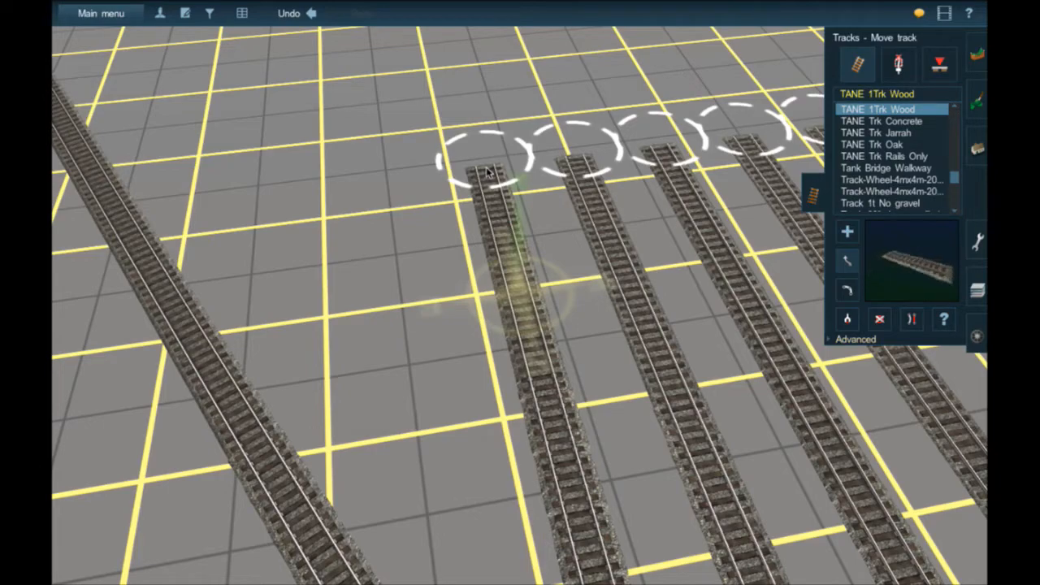
pyautogui.press('Left')
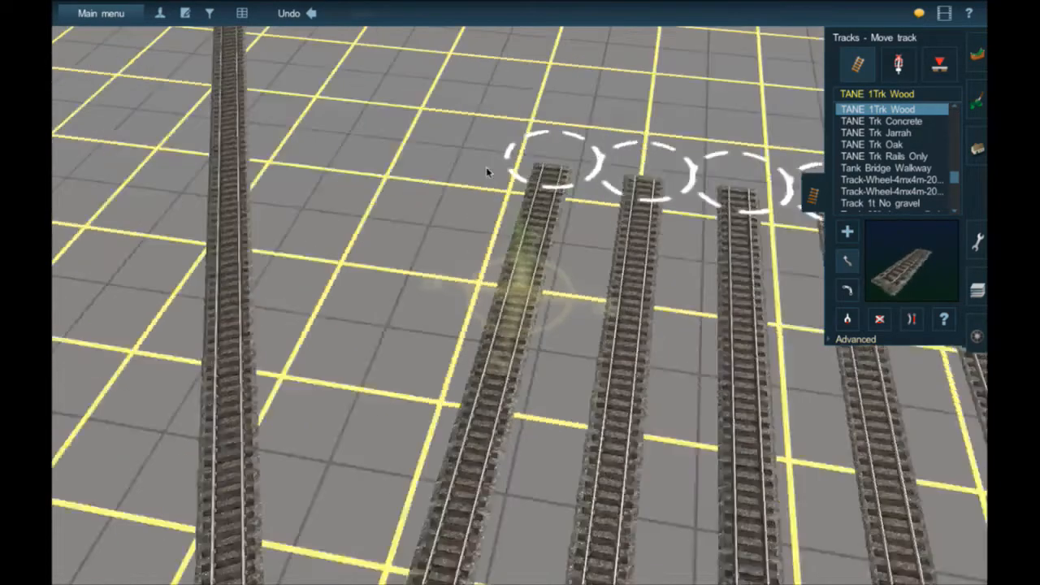
pyautogui.press('Left')
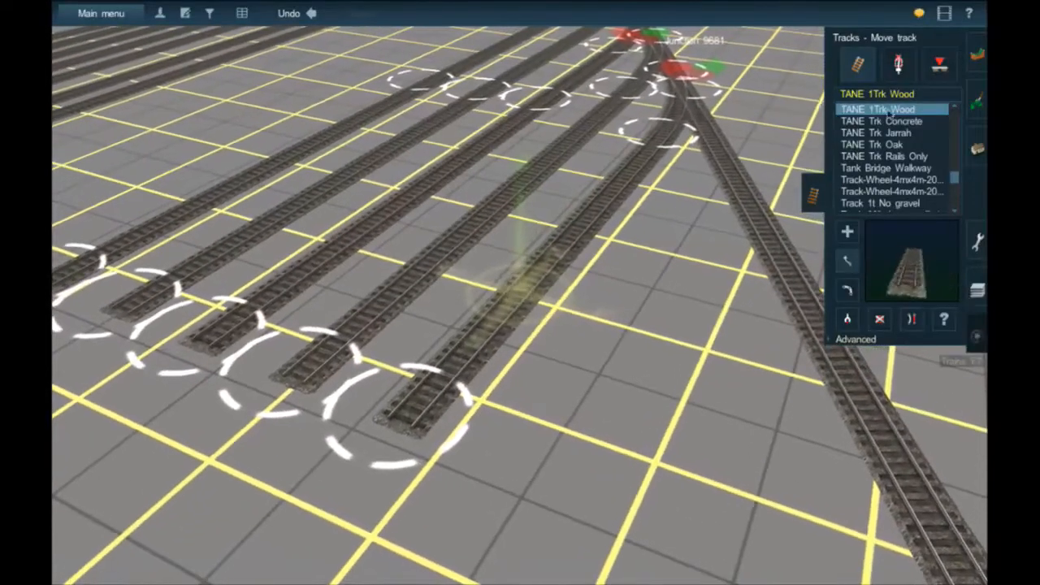
pyautogui.click(866, 107)
pyautogui.write('mec')
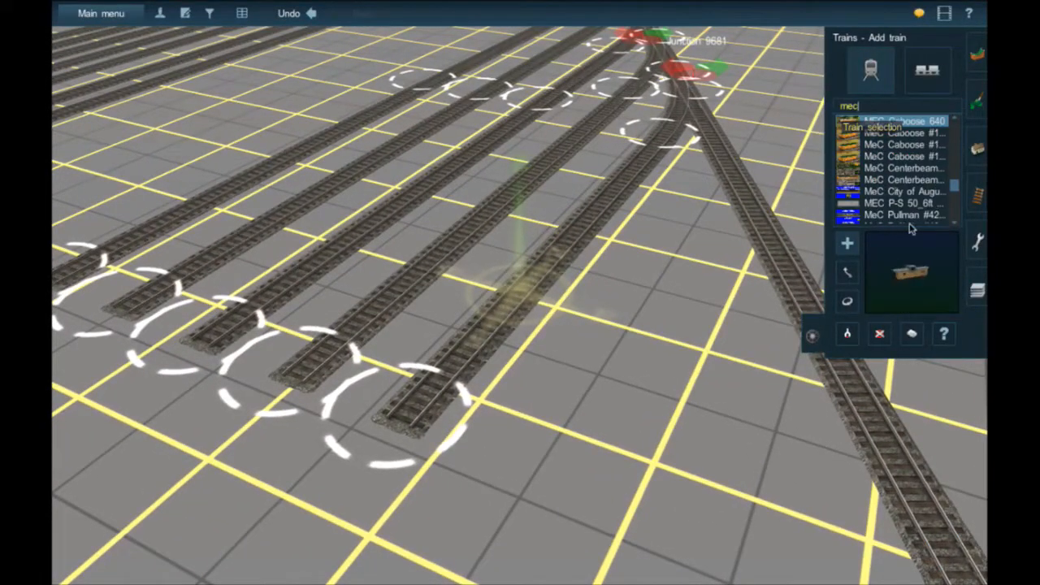
pyautogui.click(529, 298)
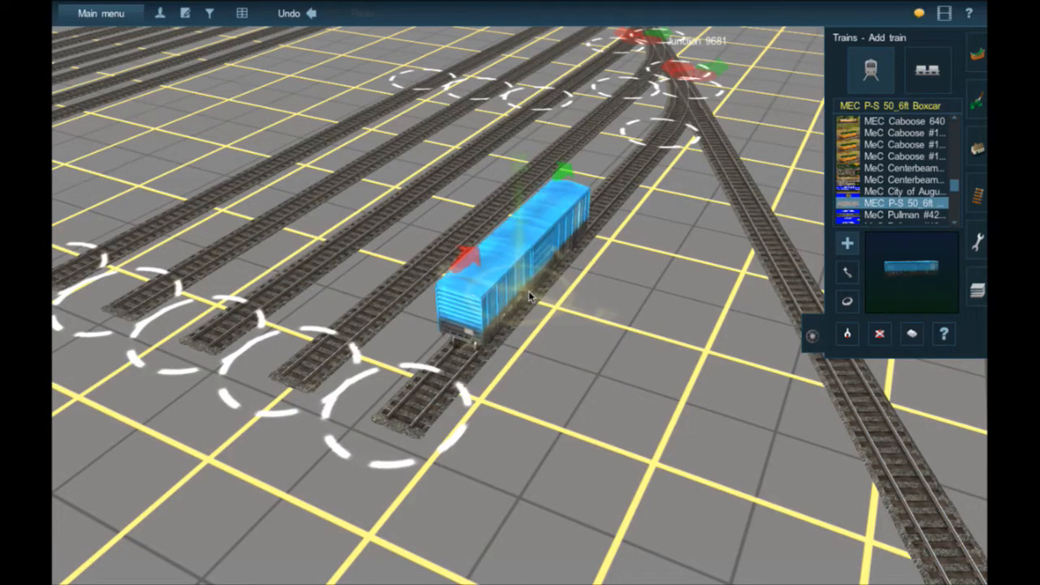
# Examine the boxcar up close from the side and delete it from the siding
pyautogui.press('Left')
pyautogui.rightClick(531, 293)
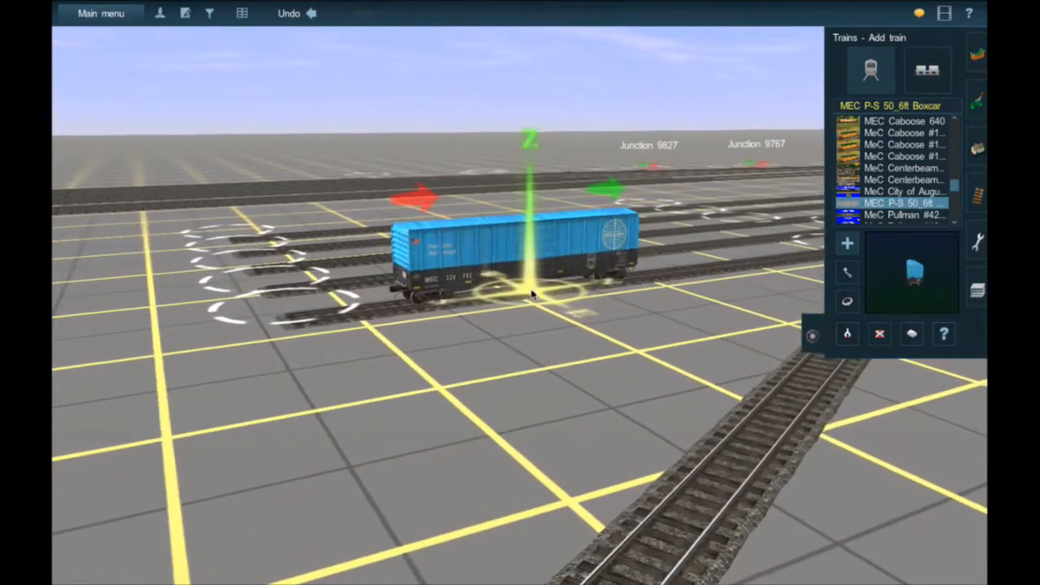
pyautogui.scroll(4, 531, 294)
pyautogui.scroll(5, 531, 294)
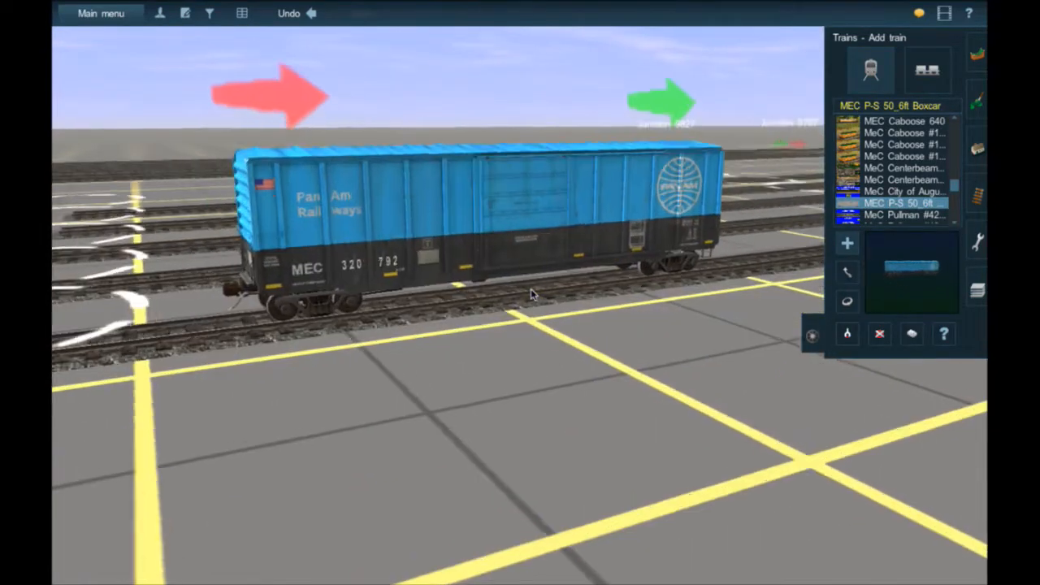
pyautogui.scroll(-4, 531, 294)
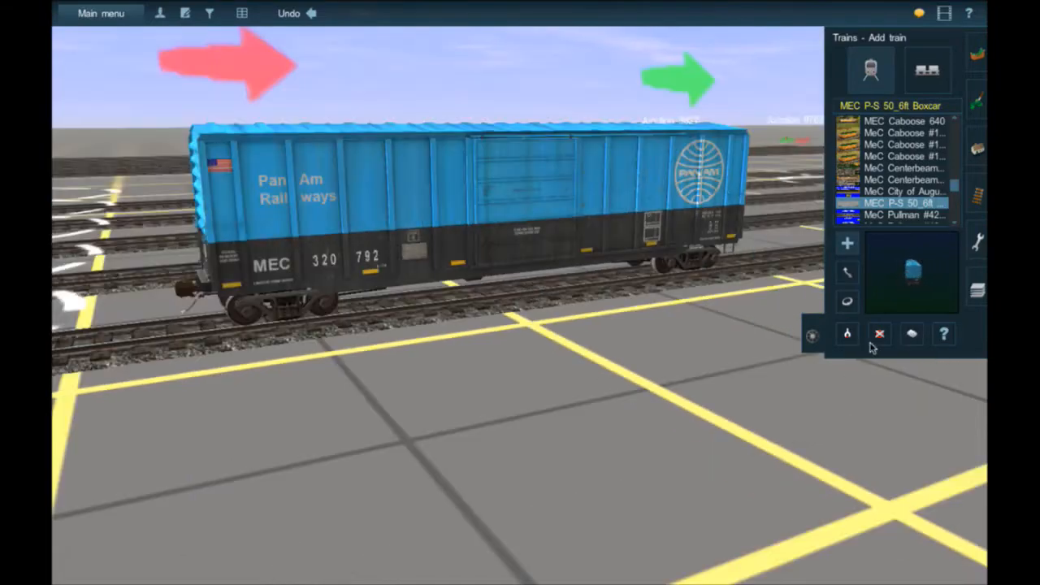
pyautogui.click(650, 240)
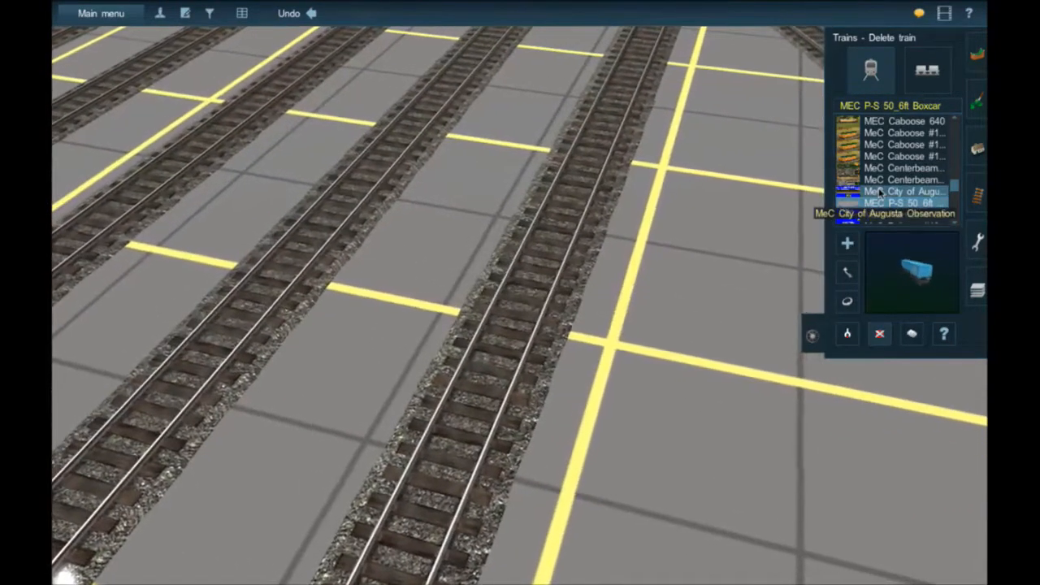
# Place the MeC City of Augusta Observation car on the newest siding and move it along the track toward the siding's open end
pyautogui.click(903, 191)
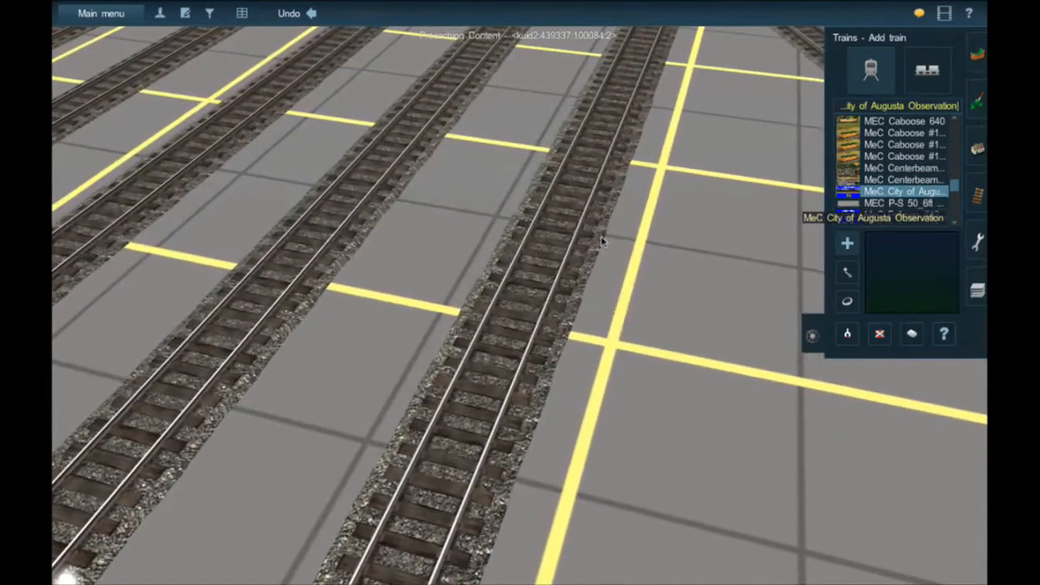
pyautogui.click(550, 256)
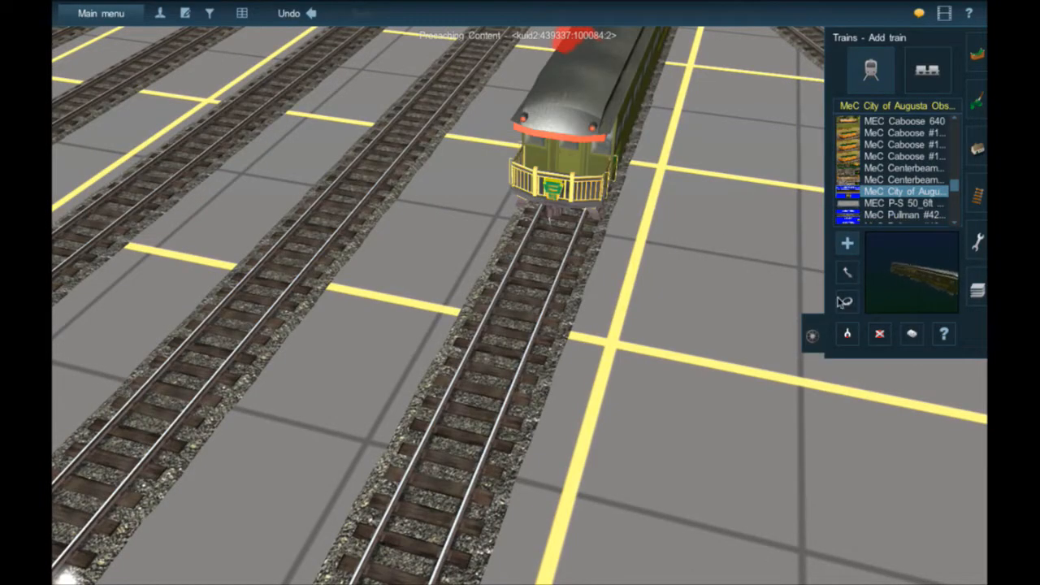
pyautogui.moveTo(573, 192); pyautogui.dragTo(497, 300)
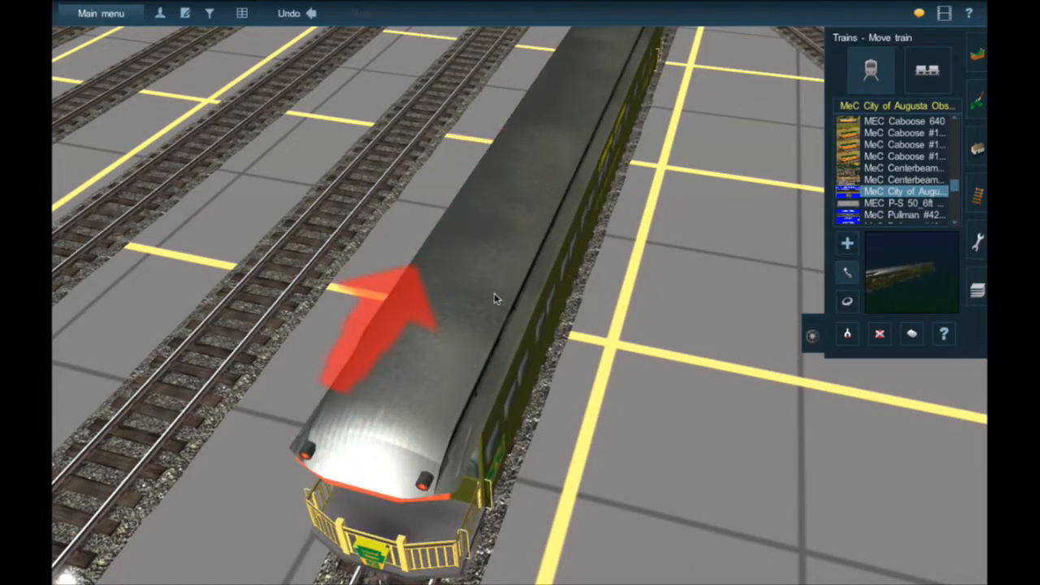
# Examine the observation car from a low side angle and delete it from the siding
pyautogui.press('Right')
pyautogui.press('Down')
pyautogui.press('Left')
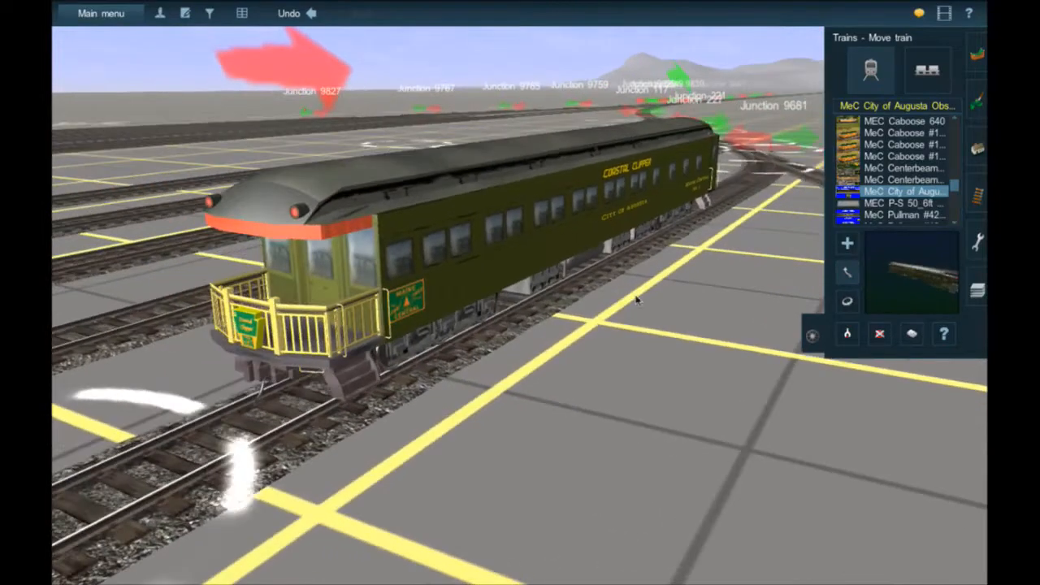
pyautogui.click(879, 333)
pyautogui.click(559, 275)
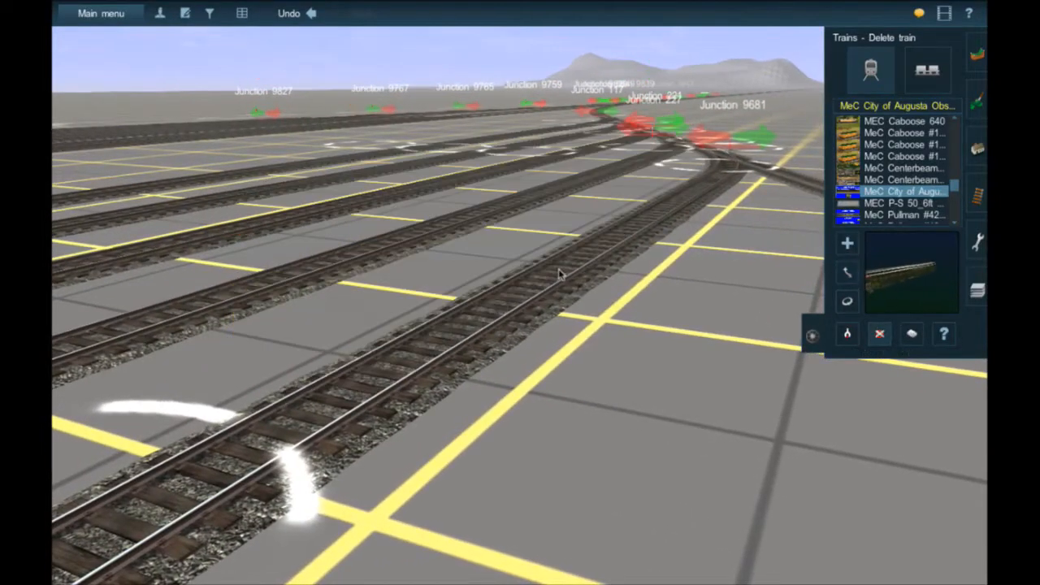
pyautogui.press('Up')
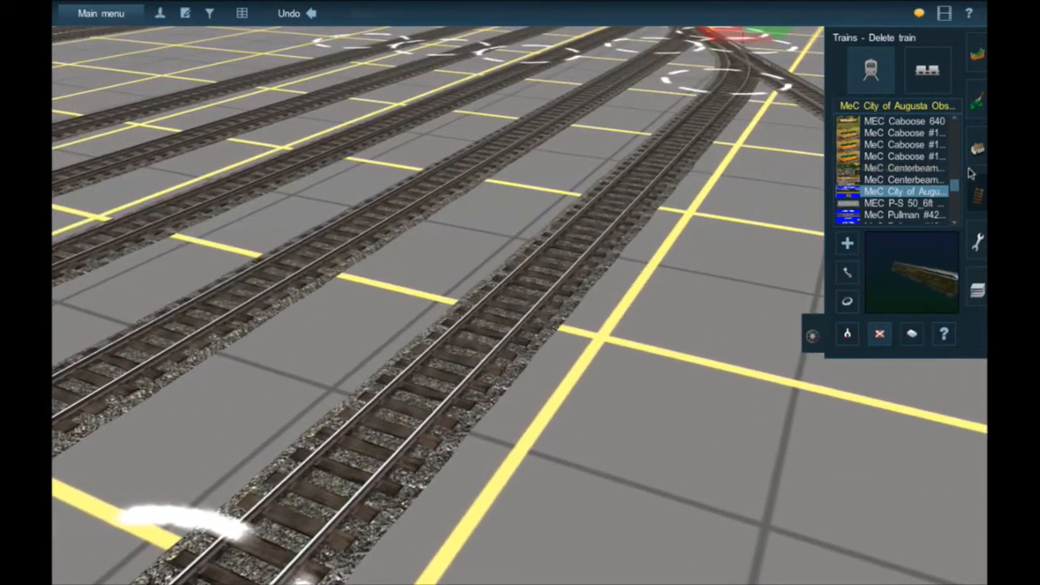
# Search the train list for "gon" and select the Gondola ACF 50 Ton NS 2 DES
pyautogui.click(974, 192)
pyautogui.press('Right')
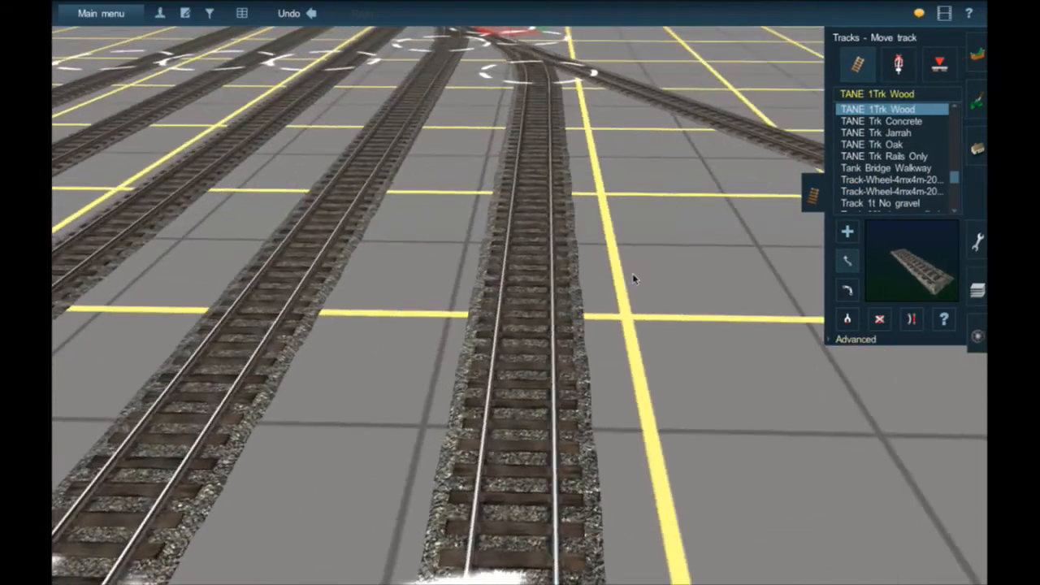
pyautogui.click(980, 330)
pyautogui.click(900, 106)
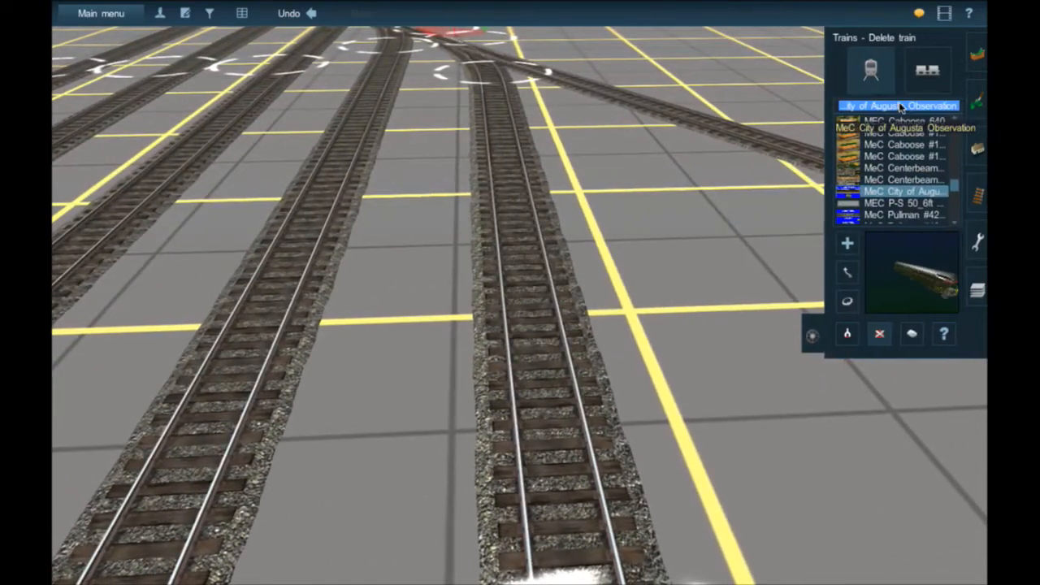
pyautogui.write('gon')
pyautogui.click(897, 225)
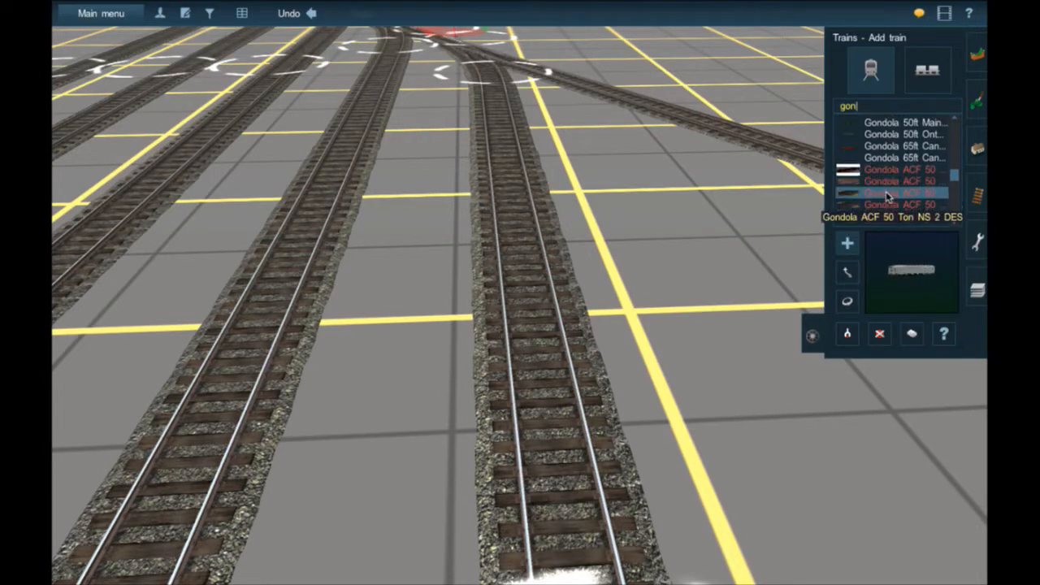
pyautogui.scroll(-2, 886, 196)
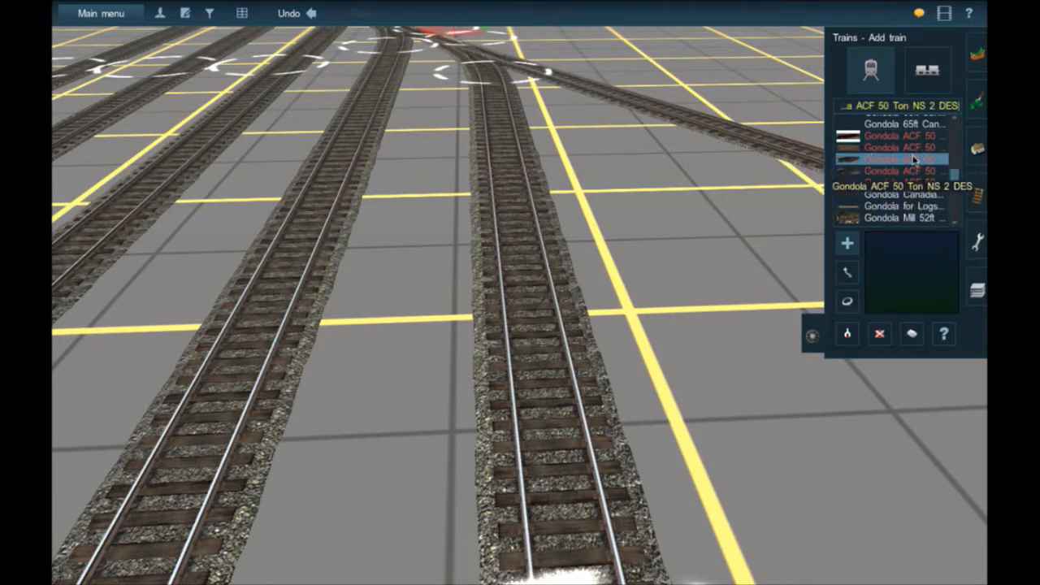
pyautogui.click(819, 335)
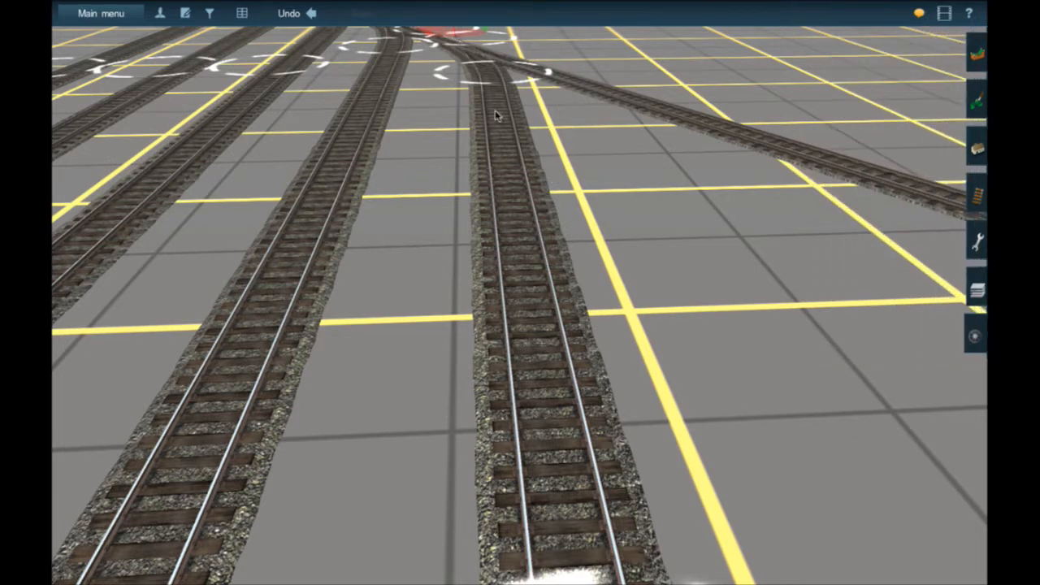
pyautogui.rightClick(496, 121)
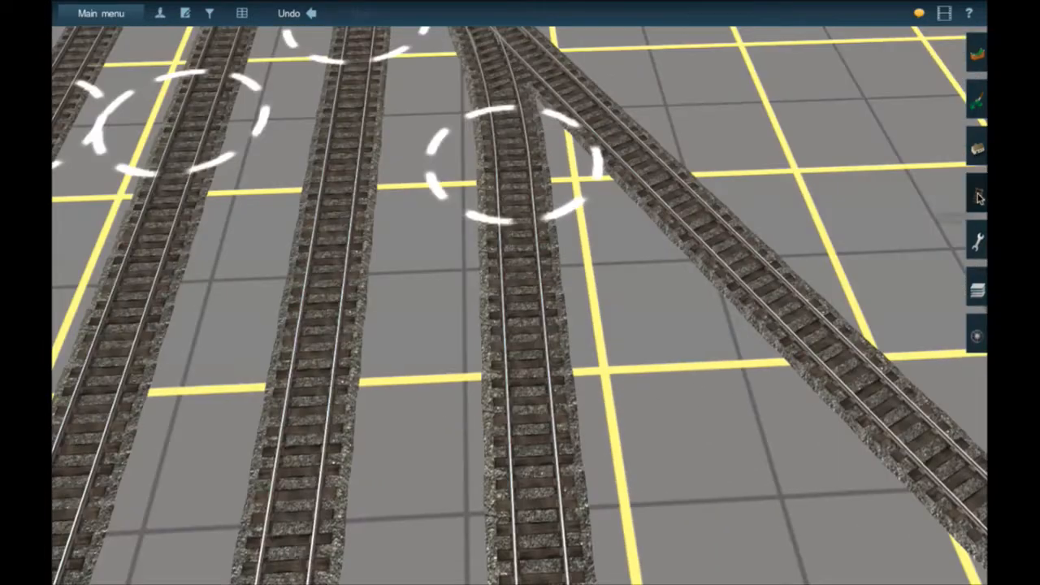
# Move the track point on the siding branching off the diagonal track slightly farther away from the switch
pyautogui.click(977, 195)
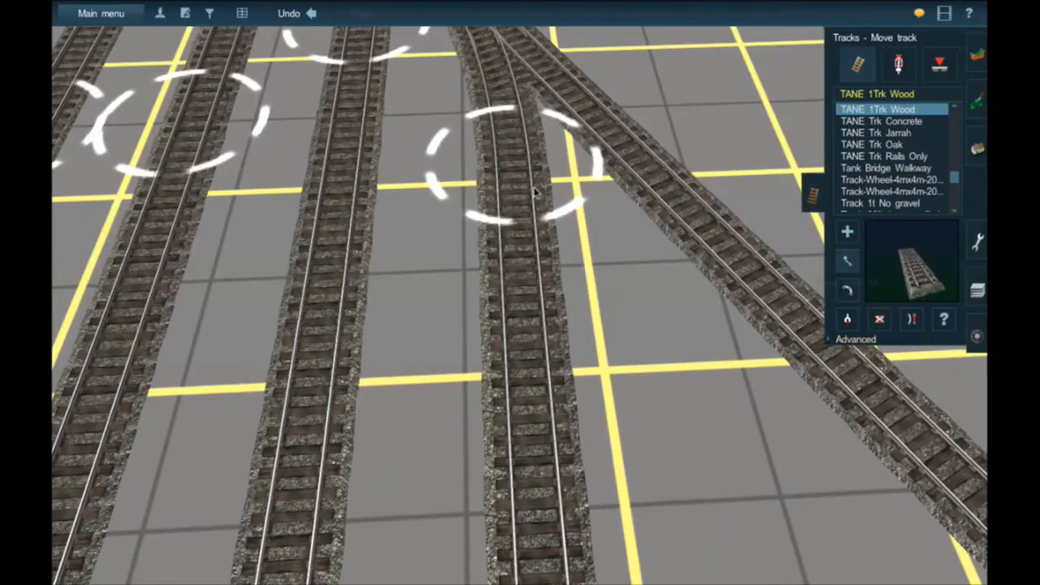
pyautogui.moveTo(511, 192)
pyautogui.mouseDown()
pyautogui.moveTo(515, 207)
pyautogui.moveTo(510, 197)
pyautogui.mouseUp()
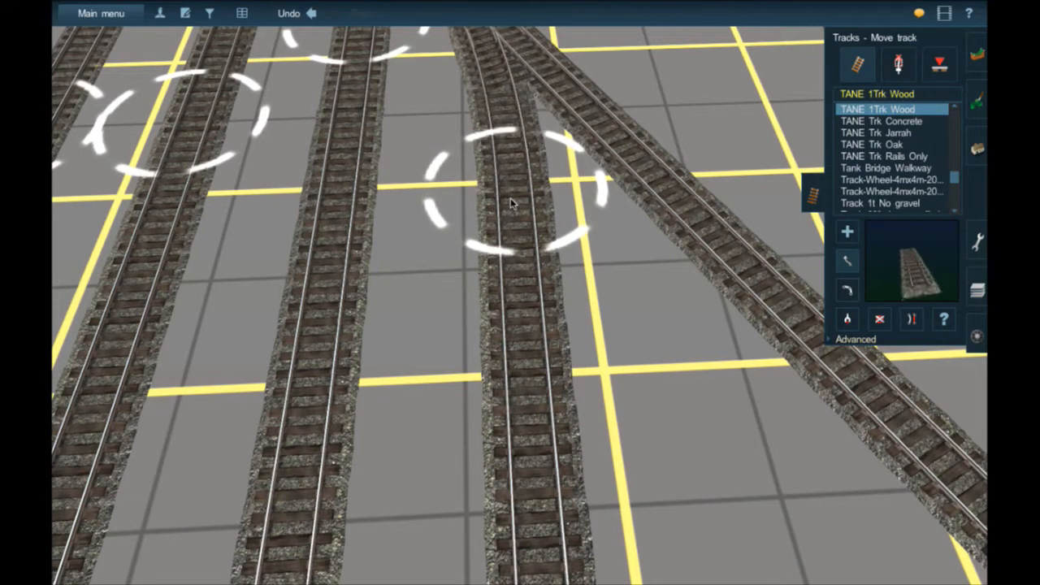
pyautogui.moveTo(510, 197); pyautogui.dragTo(531, 387, button='right')
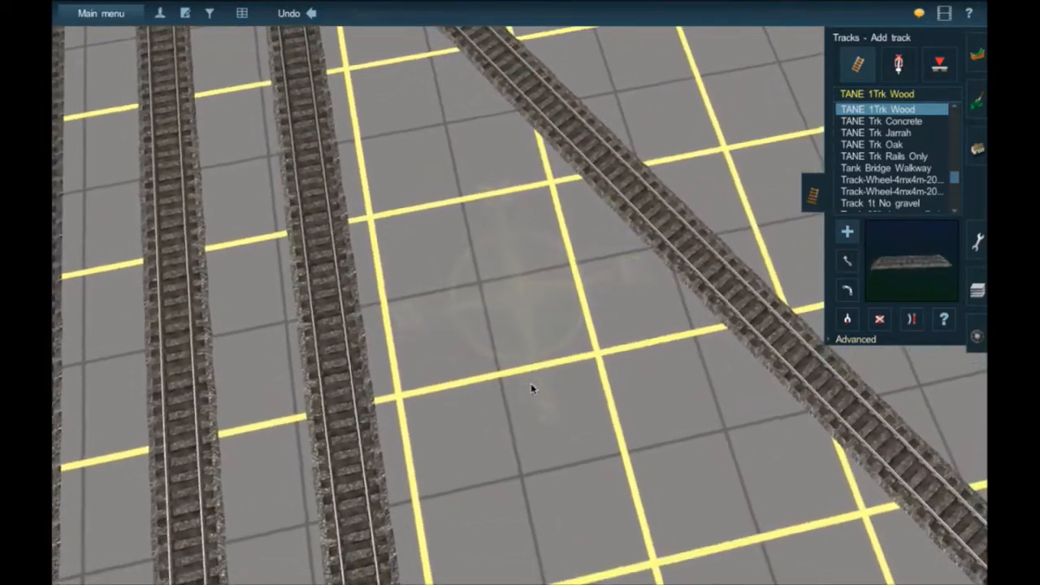
# Lay another TANE 1Trk Wood siding beside the existing ones, ending level with the other siding ends
pyautogui.moveTo(482, 321); pyautogui.dragTo(529, 293, button='right')
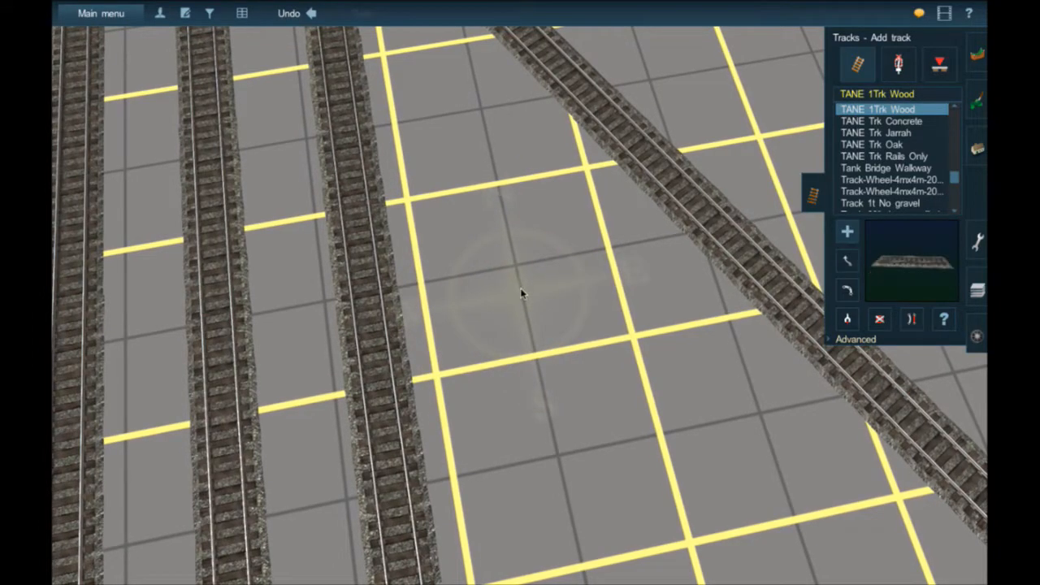
pyautogui.click(524, 304)
pyautogui.moveTo(547, 425); pyautogui.dragTo(567, 457, button='right')
pyautogui.press('Right')
pyautogui.rightClick(532, 221)
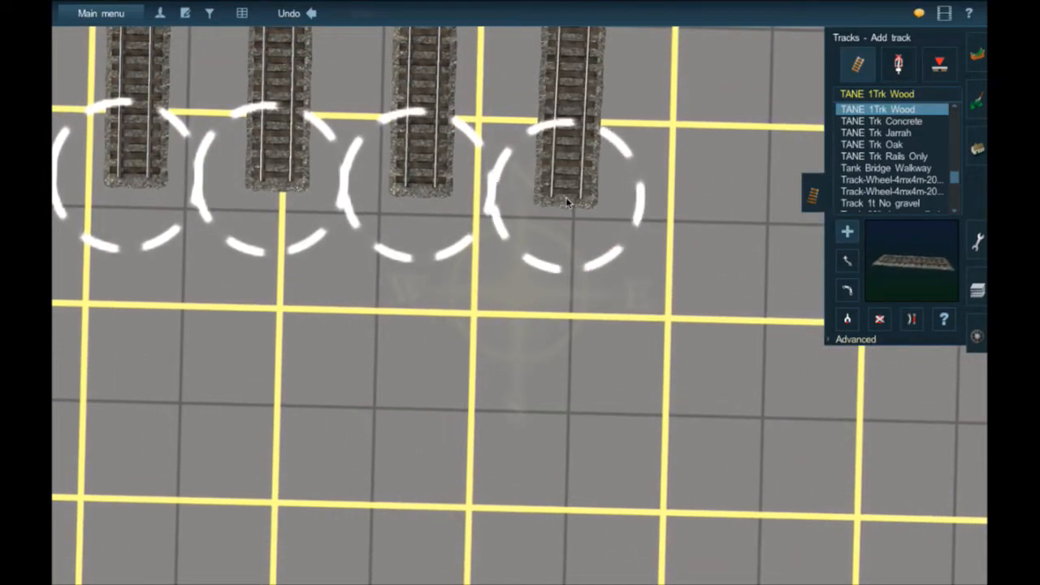
pyautogui.moveTo(564, 139); pyautogui.dragTo(560, 162, button='right')
# Align the new siding's open end parallel to its neighbours and connect the siding to the diagonal track
pyautogui.click(847, 261)
pyautogui.moveTo(526, 313); pyautogui.dragTo(485, 156)
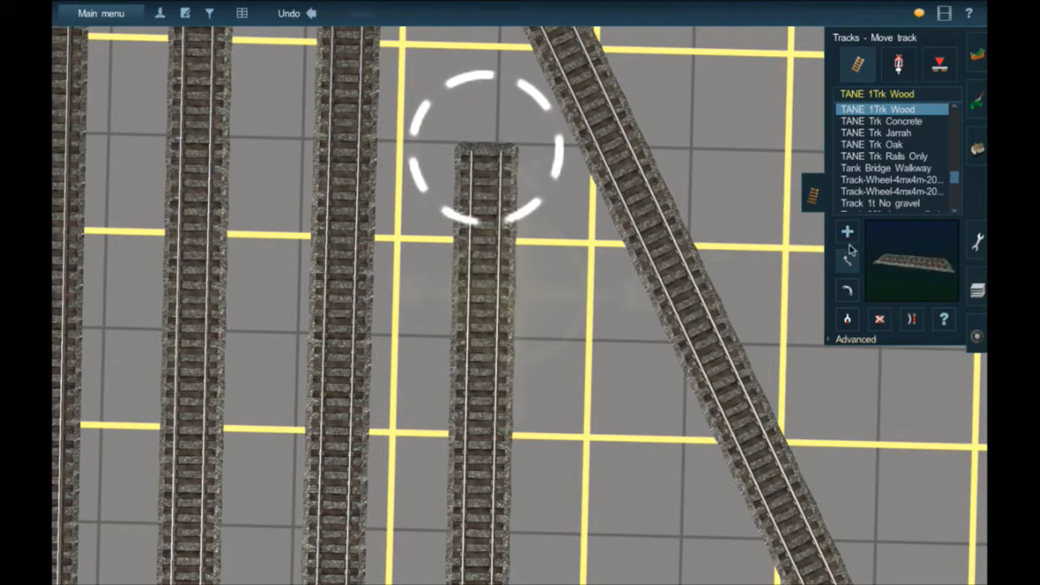
pyautogui.rightClick(492, 115)
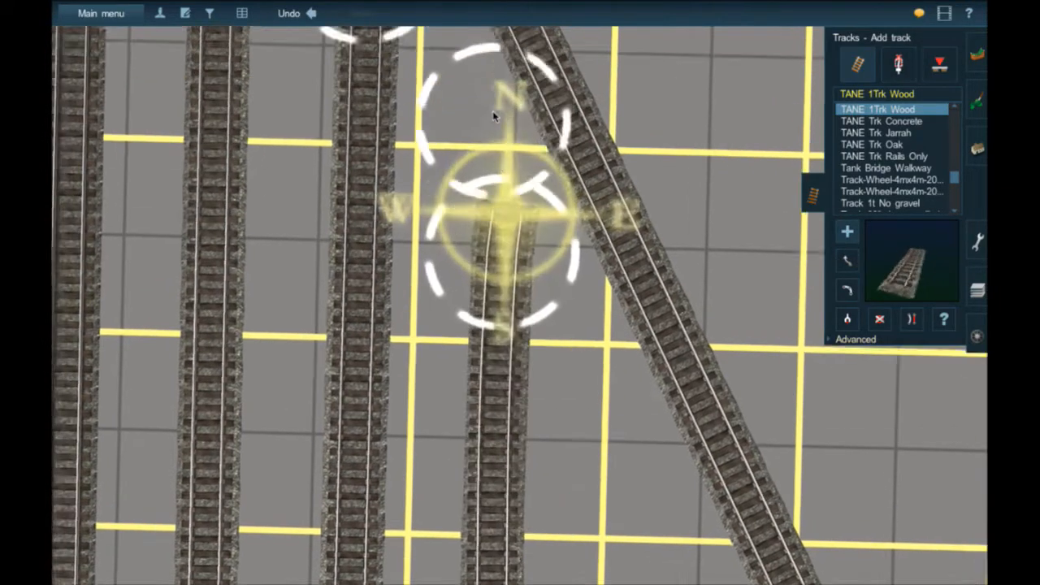
pyautogui.rightClick(493, 115)
pyautogui.moveTo(523, 212); pyautogui.dragTo(482, 182)
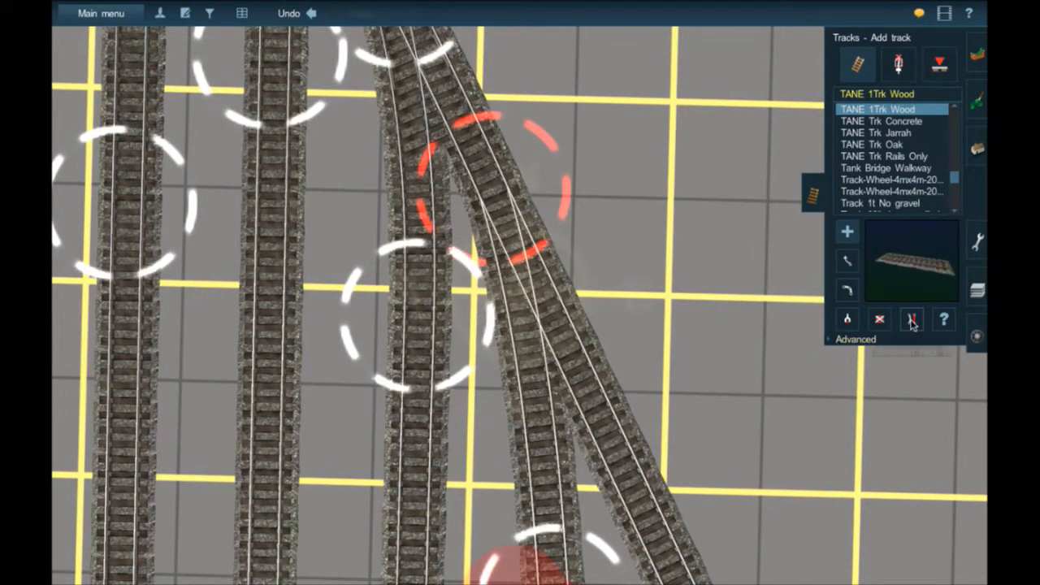
# Straighten the diagonal track section beside the new siding's switch
pyautogui.click(487, 149)
pyautogui.press('Right')
pyautogui.press('Down')
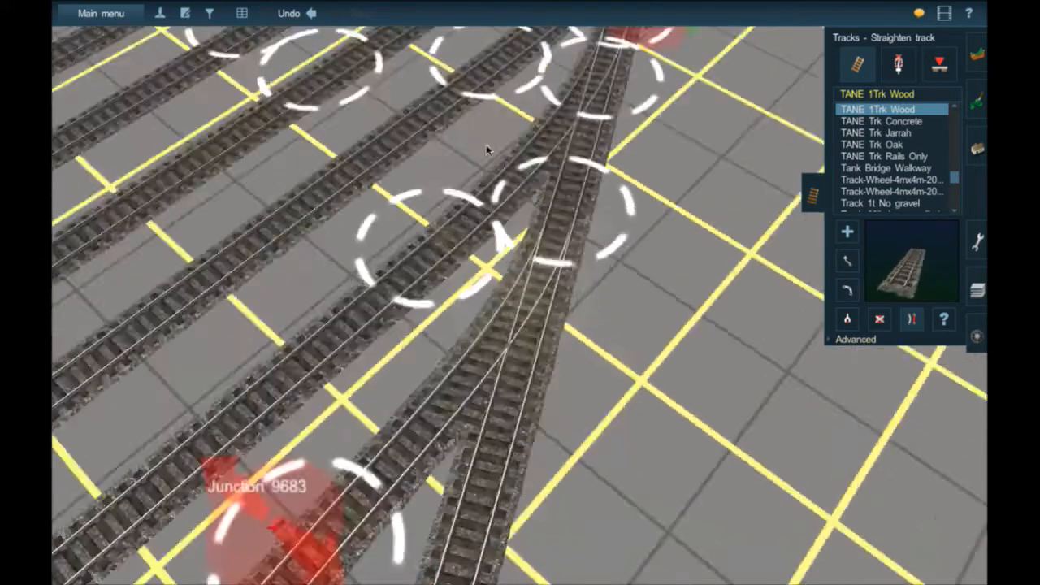
pyautogui.press('Right')
pyautogui.press('Left')
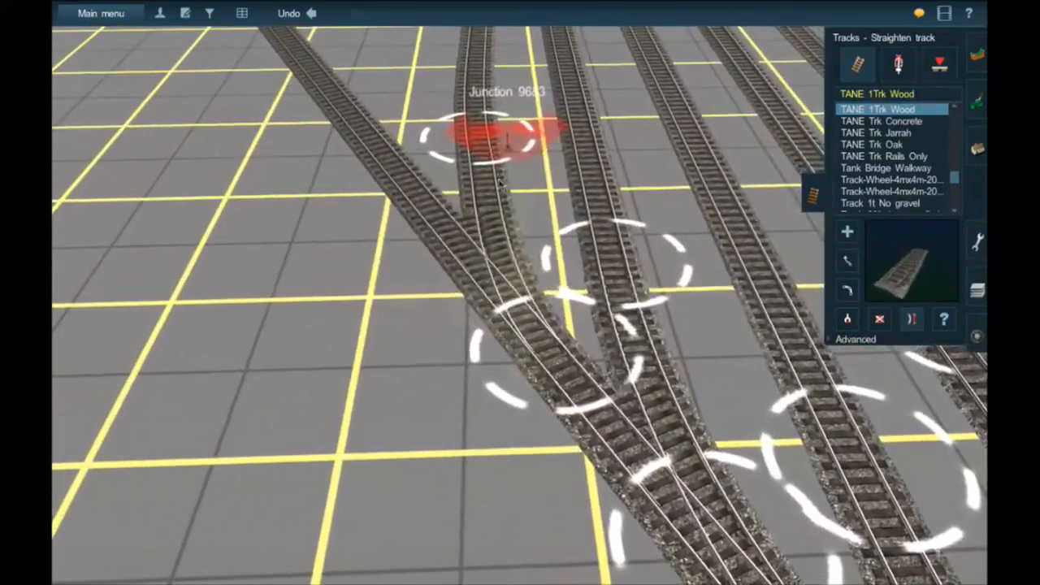
# Place a MARC II Coach on the diagonal track beside the new switch
pyautogui.click(975, 338)
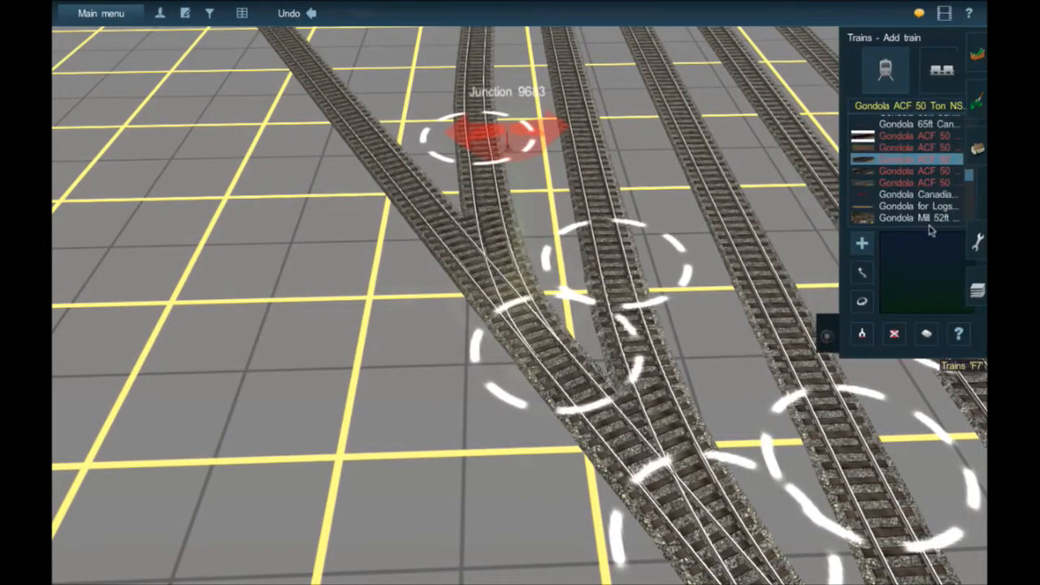
pyautogui.scroll(-10, 912, 199)
pyautogui.scroll(-5, 920, 197)
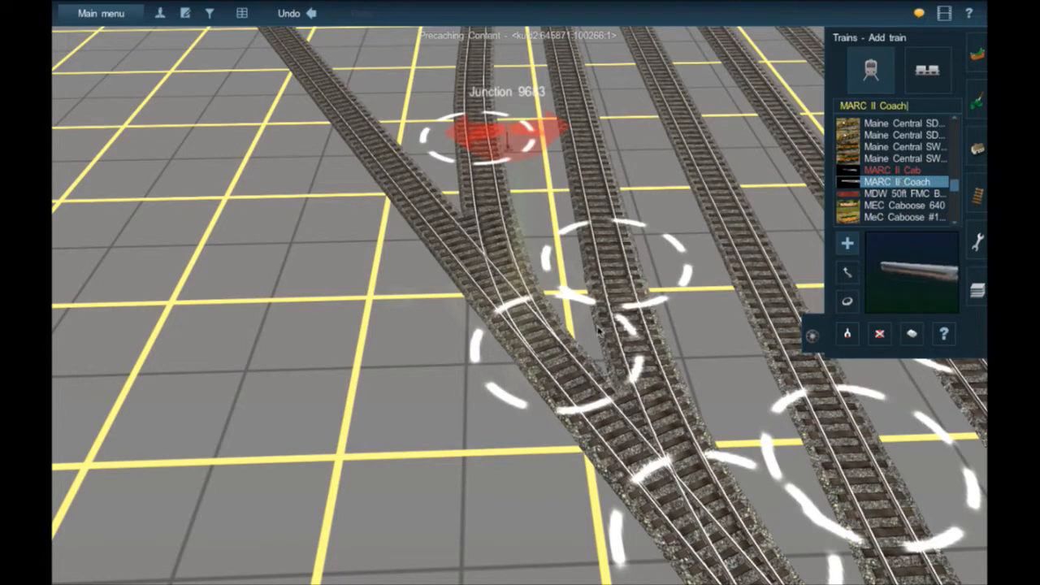
pyautogui.click(453, 256)
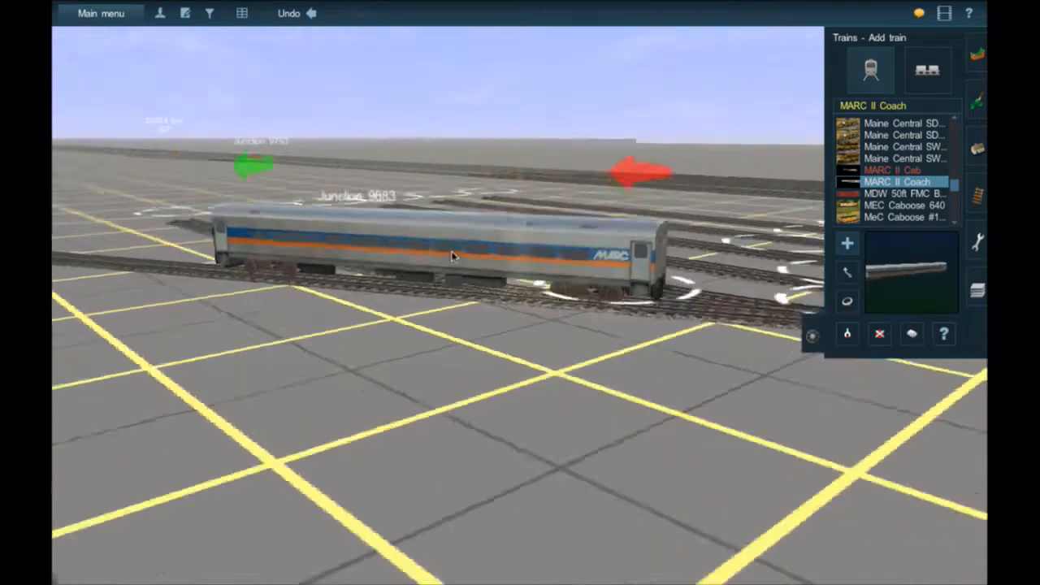
# Examine the MARC II Coach's exterior from both its side and its end
pyautogui.press('Left')
pyautogui.press('Up')
pyautogui.rightClick(413, 279)
pyautogui.rightClick(476, 372)
pyautogui.rightClick(543, 315)
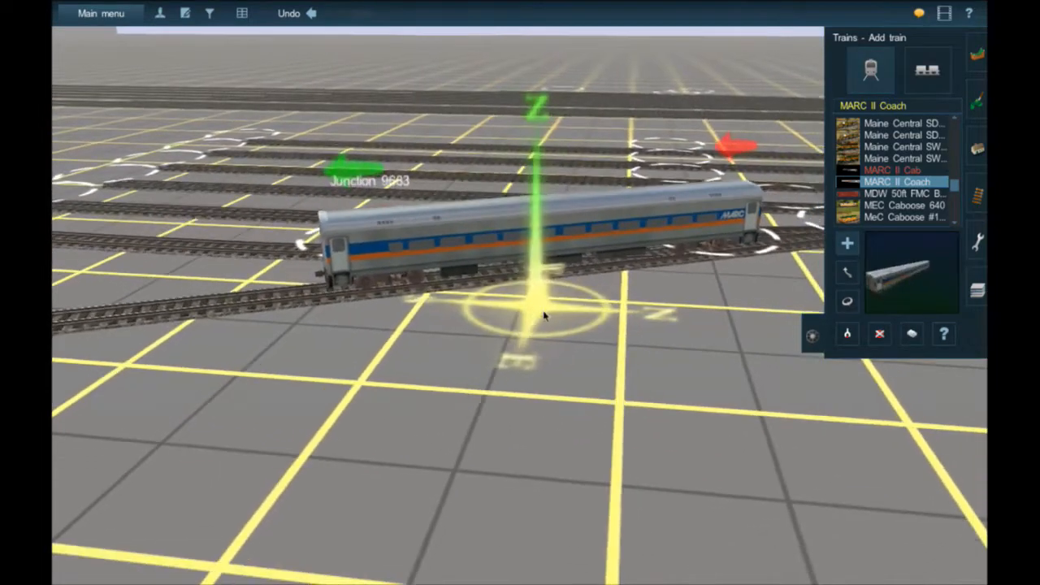
pyautogui.scroll(3, 516, 257)
pyautogui.rightClick(512, 248)
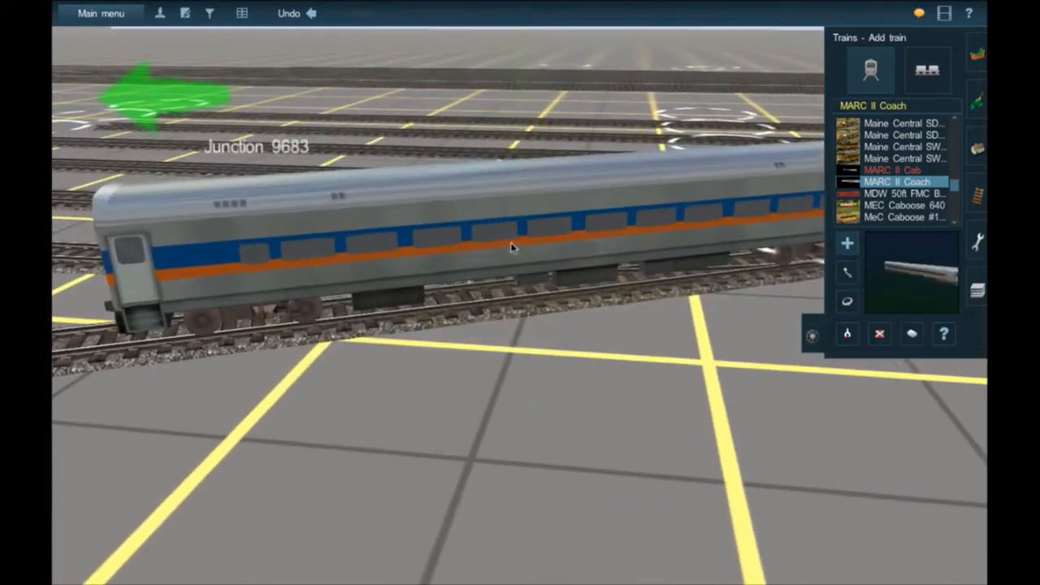
pyautogui.press('Left')
pyautogui.press('Left')
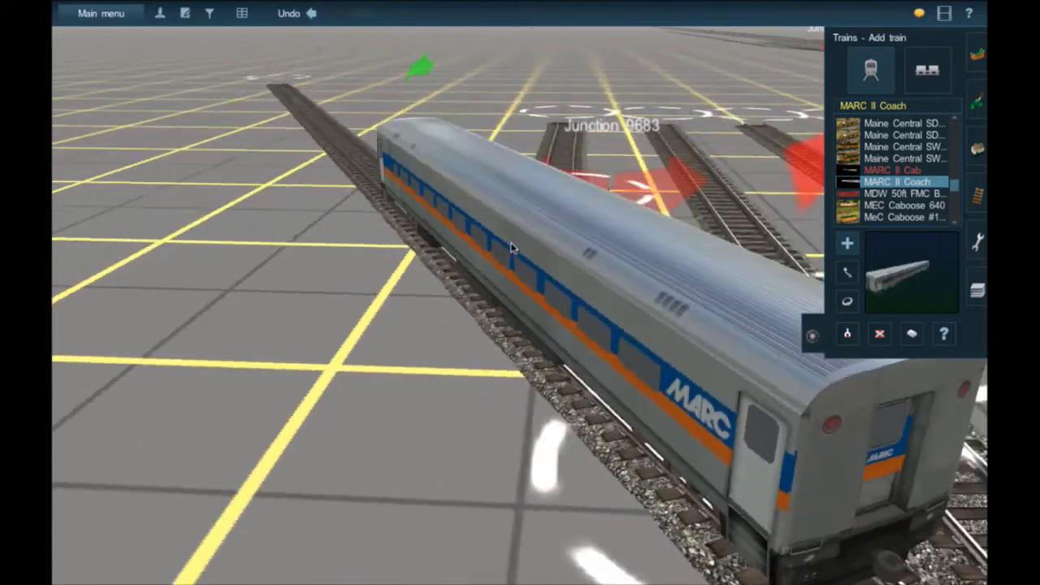
pyautogui.press('Down')
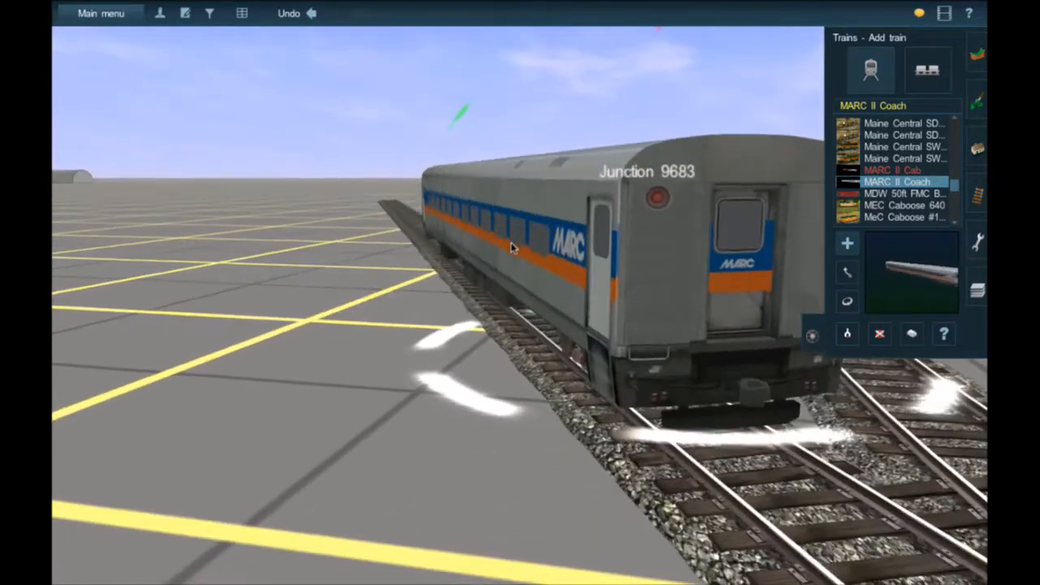
pyautogui.press('Left')
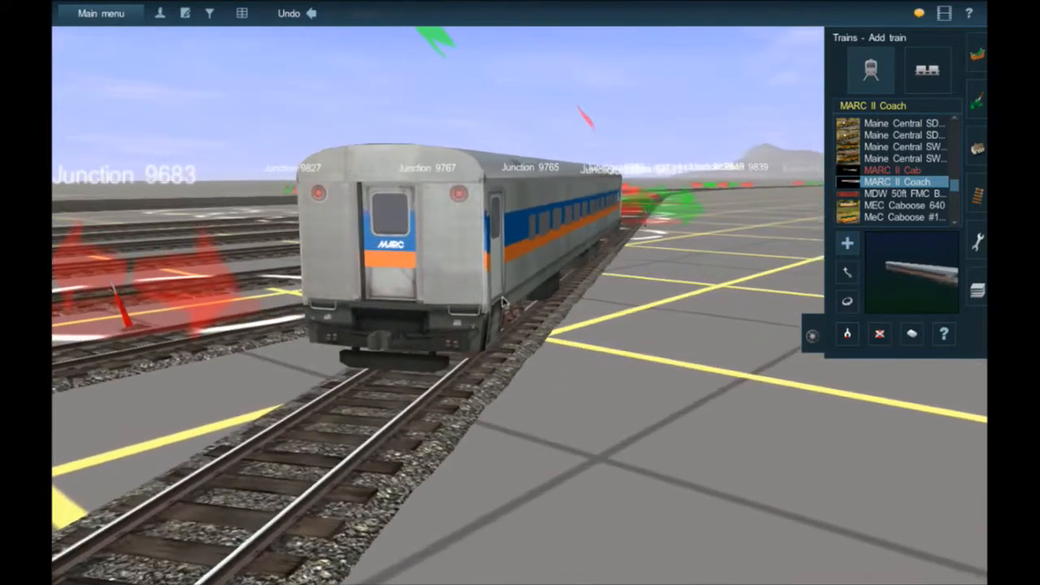
# Look through the inside of the MARC II Coach, including its seats and passengers
pyautogui.moveTo(511, 248)
pyautogui.mouseDown(button='right')
pyautogui.moveTo(491, 307)
pyautogui.moveTo(520, 280)
pyautogui.mouseUp(button='right')
pyautogui.scroll(6, 519, 280)
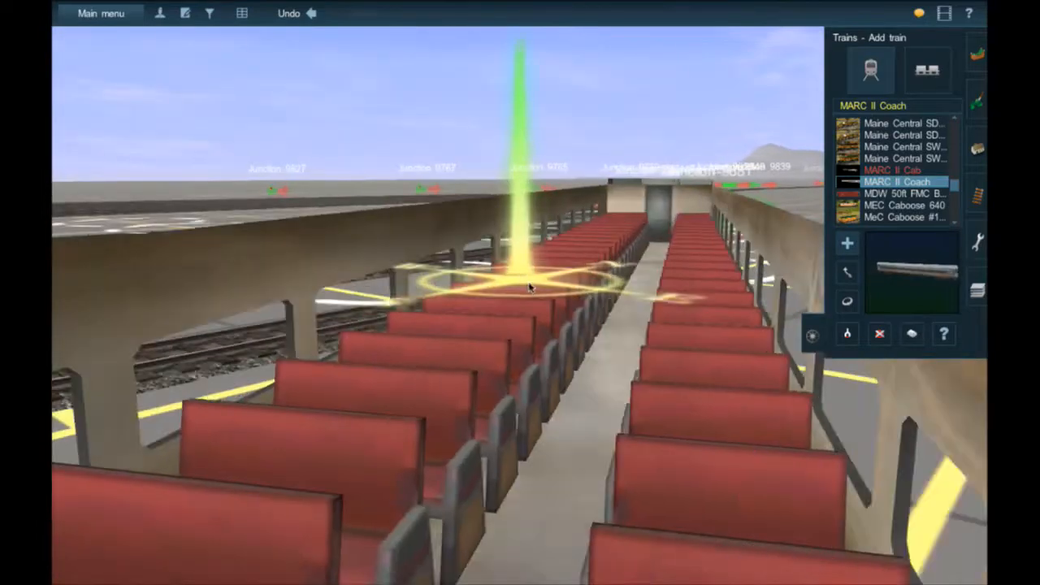
pyautogui.scroll(-6, 529, 288)
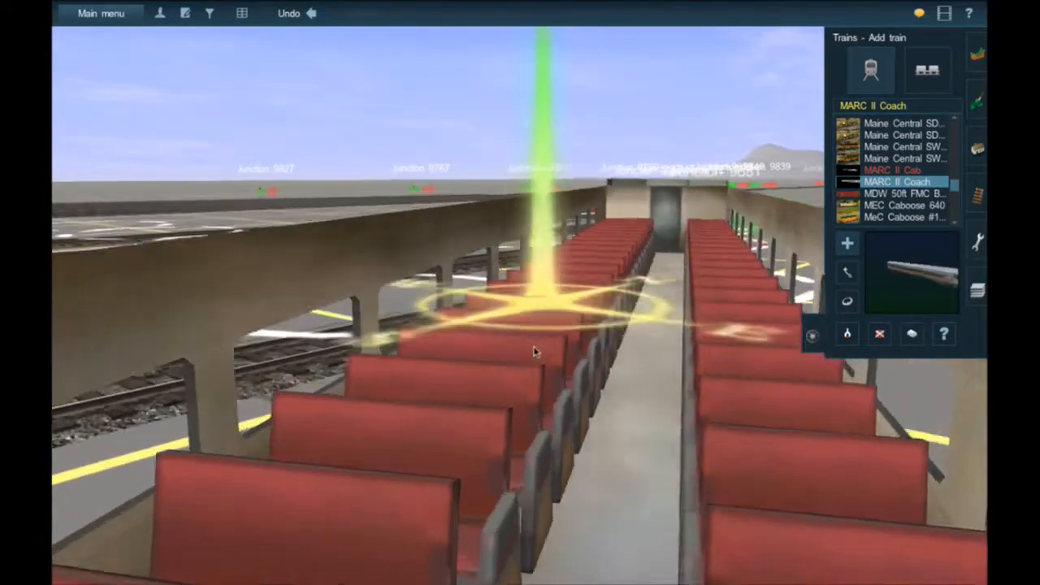
pyautogui.scroll(6, 510, 288)
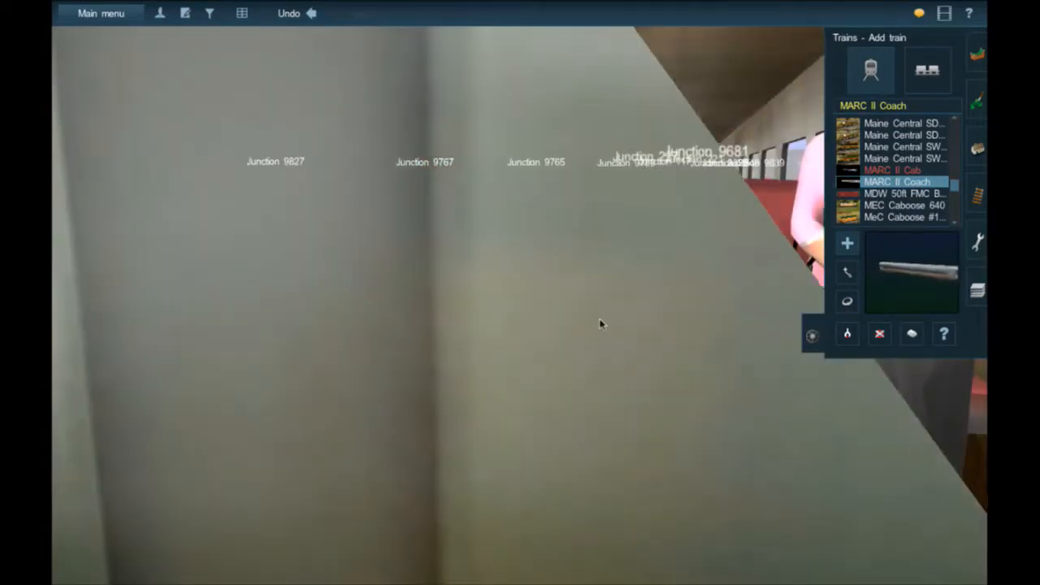
pyautogui.scroll(-5, 605, 321)
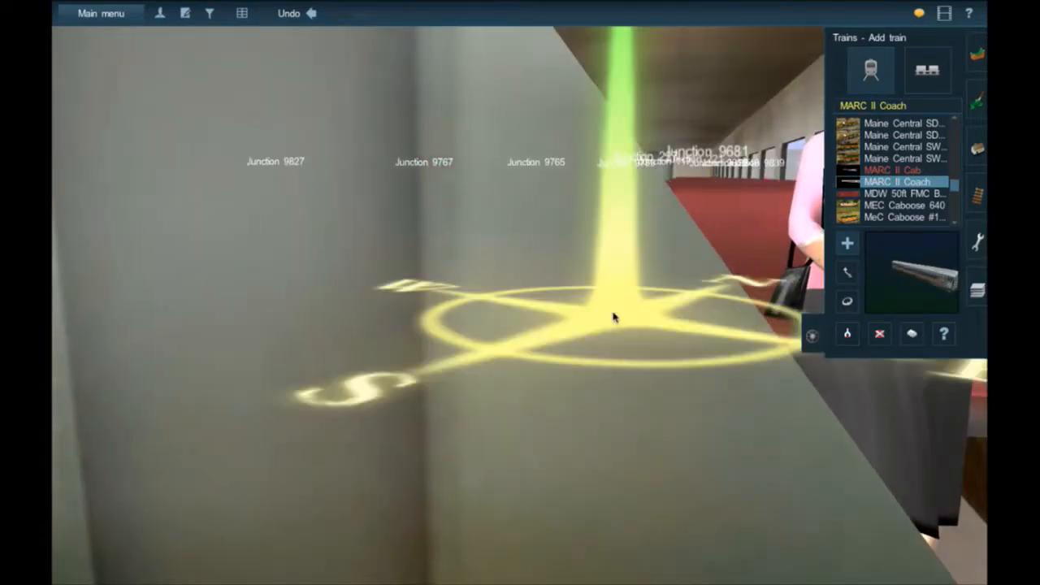
pyautogui.scroll(6, 553, 283)
pyautogui.moveTo(510, 296); pyautogui.dragTo(522, 314, button='right')
pyautogui.scroll(-5, 521, 314)
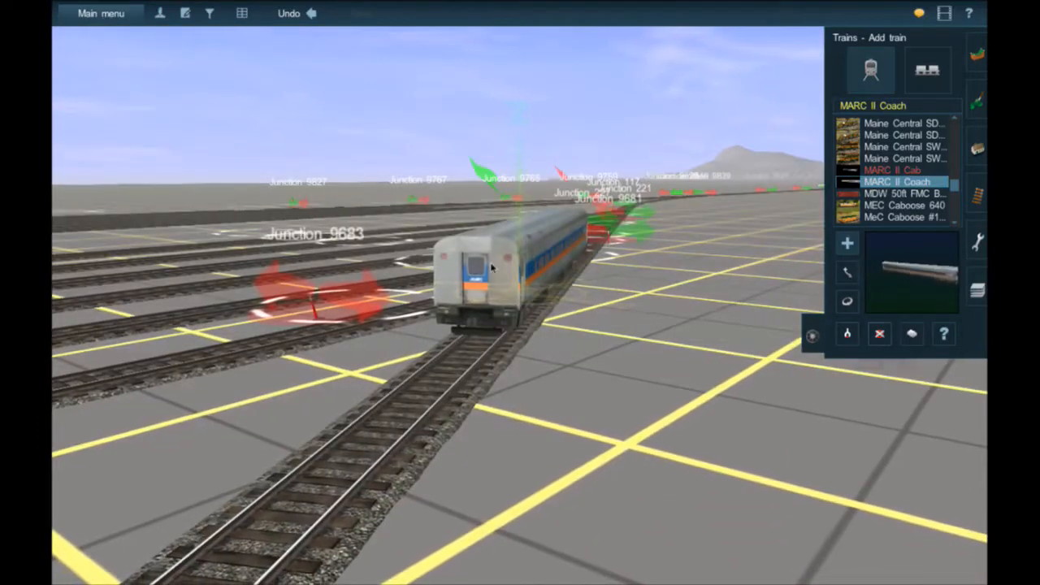
# Replace the MARC II Coach with an NS G72 Gondola on the diagonal track
pyautogui.press('d')
pyautogui.click(491, 268)
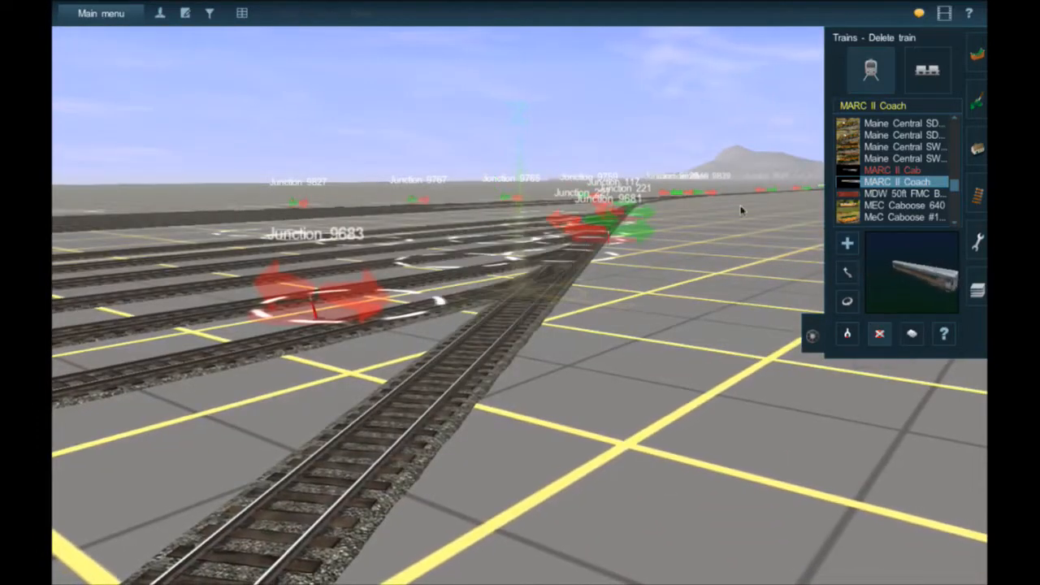
pyautogui.scroll(-1, 902, 219)
pyautogui.scroll(-15, 875, 213)
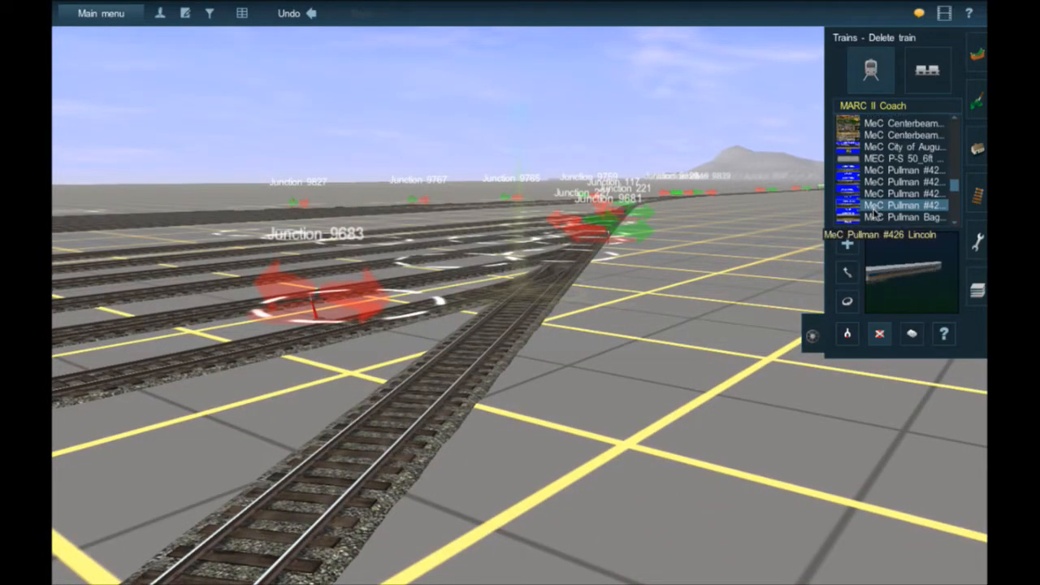
pyautogui.scroll(-6, 877, 207)
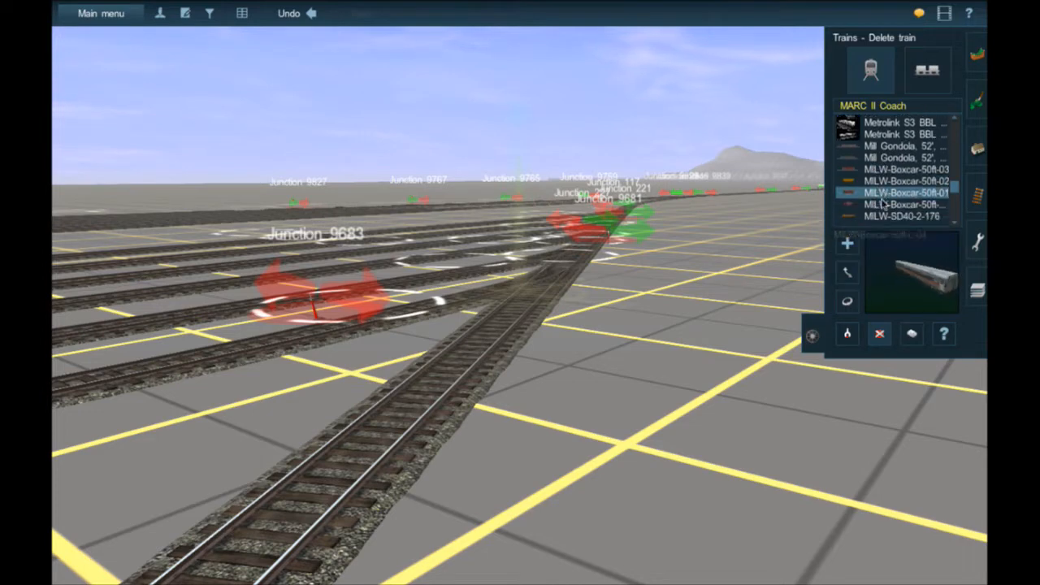
pyautogui.scroll(-8, 884, 206)
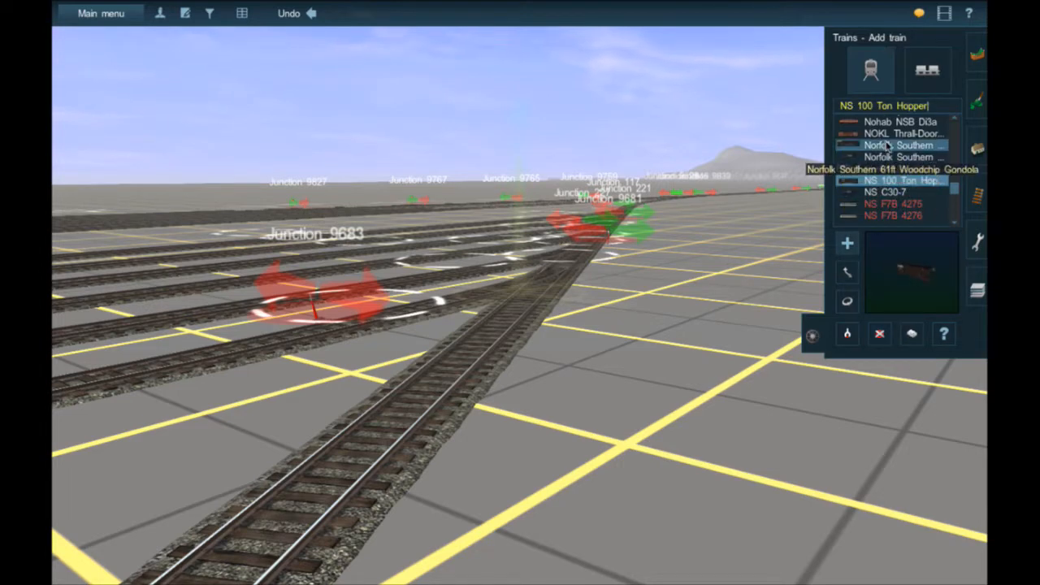
pyautogui.scroll(-3, 902, 188)
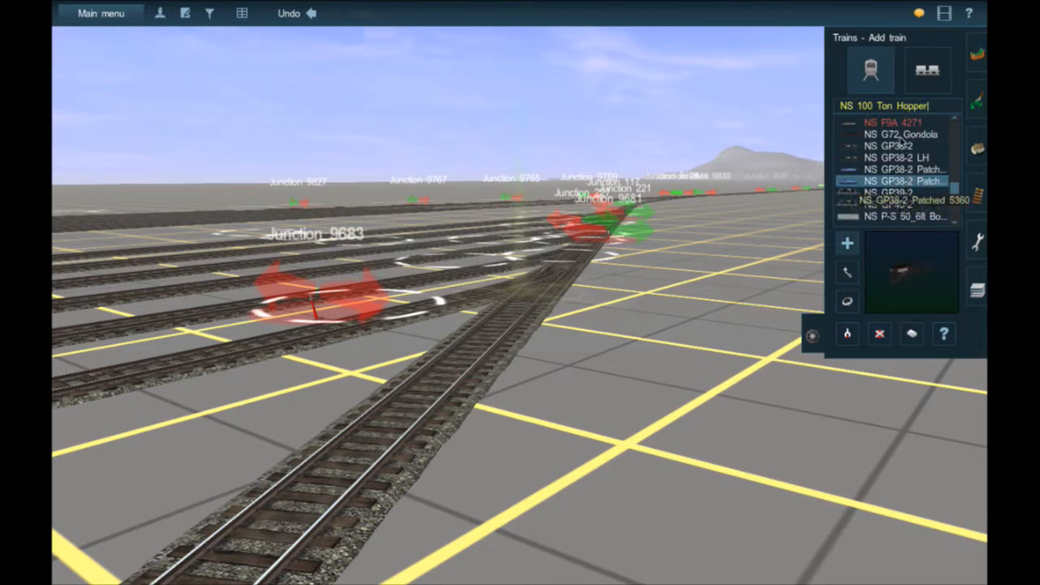
pyautogui.click(461, 380)
# Inspect the NS G72 Gondola and the load queues in its properties, picking the load_1 cargo and accepting the dialog
pyautogui.press('Right')
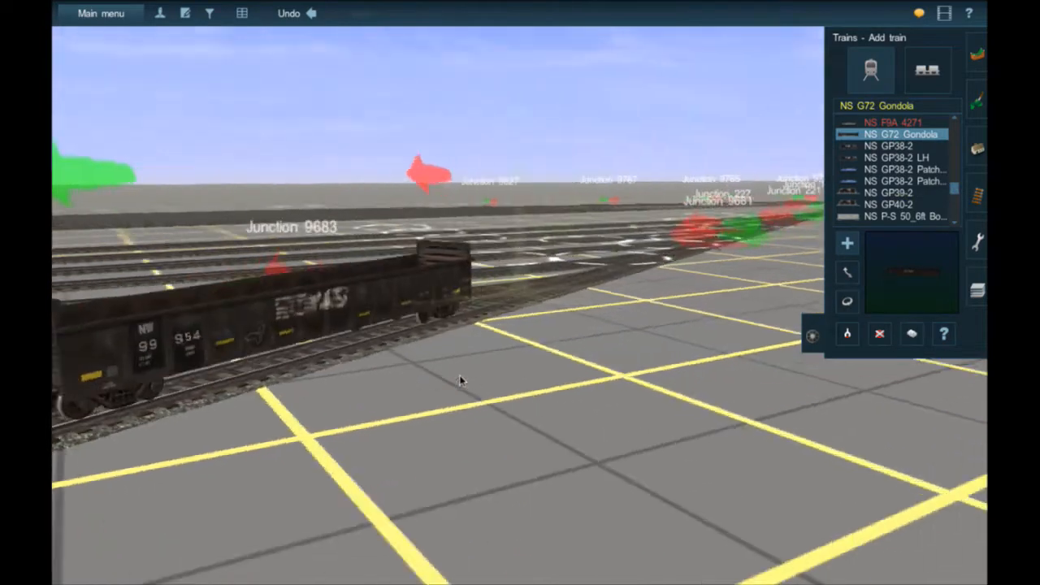
pyautogui.press('Up')
pyautogui.rightClick(330, 417)
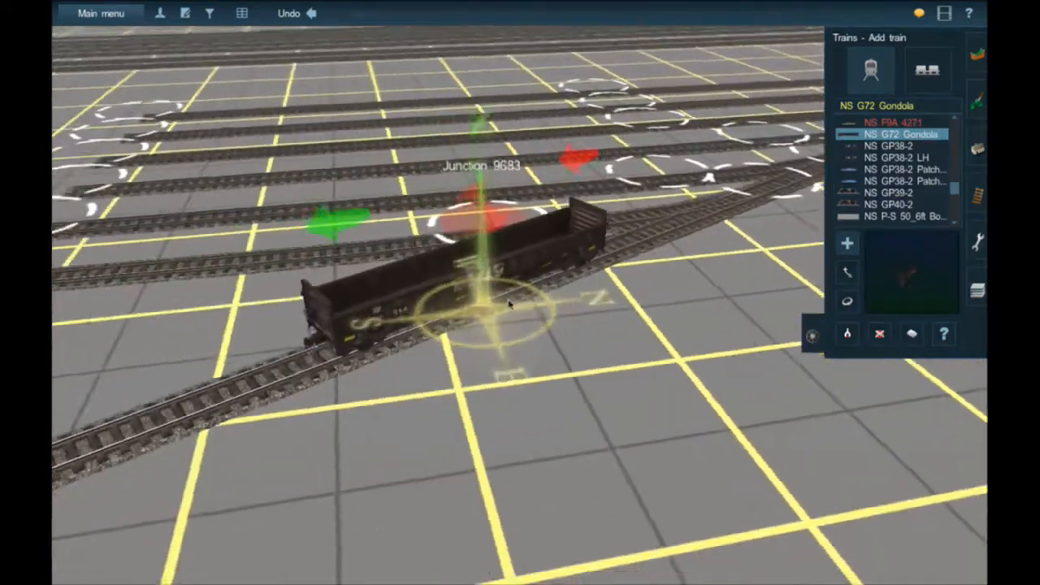
pyautogui.scroll(3, 502, 276)
pyautogui.rightClick(499, 272)
pyautogui.click(947, 337)
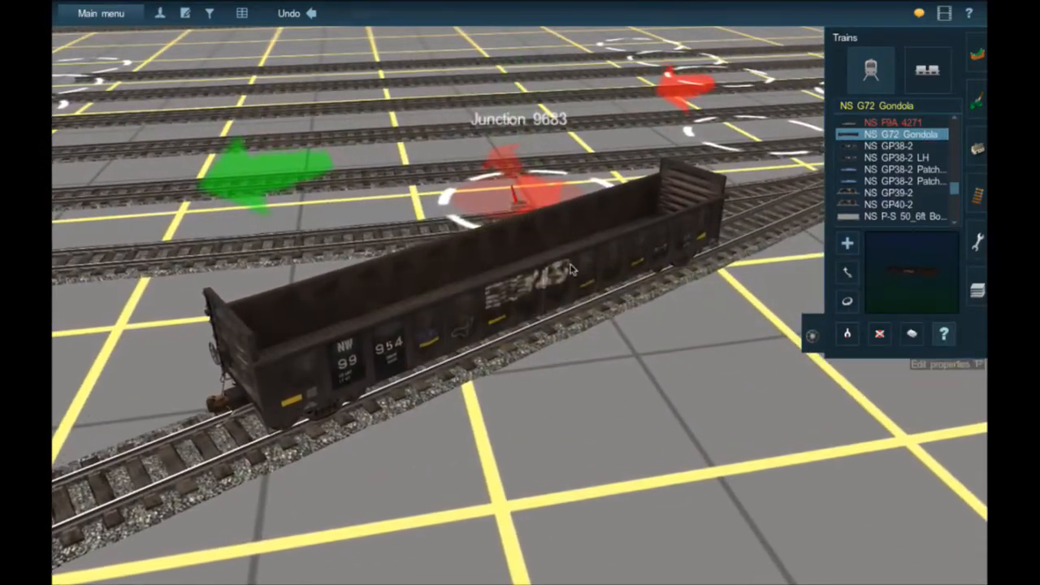
pyautogui.click(365, 397)
pyautogui.scroll(-1, 144, 316)
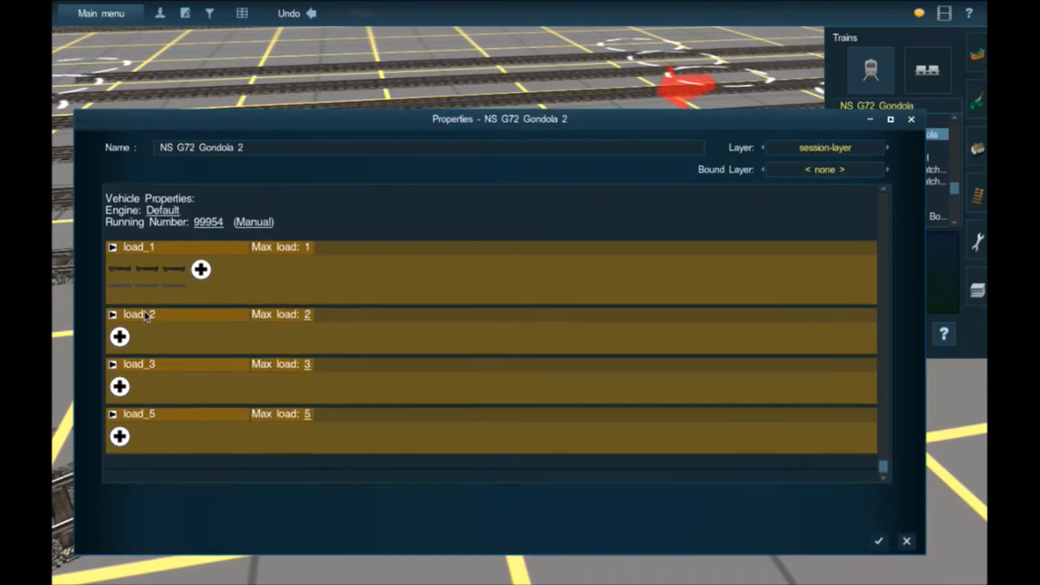
pyautogui.click(145, 283)
pyautogui.click(880, 543)
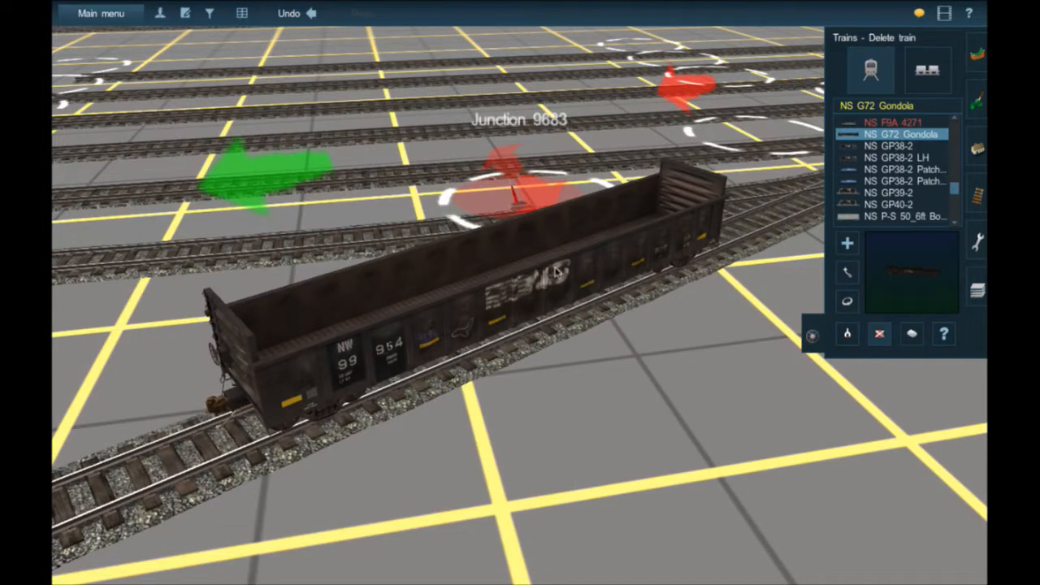
# Delete the NS G72 Gondola from the diagonal track and go to the open ends of the sidings
pyautogui.click(488, 318)
pyautogui.rightClick(303, 268)
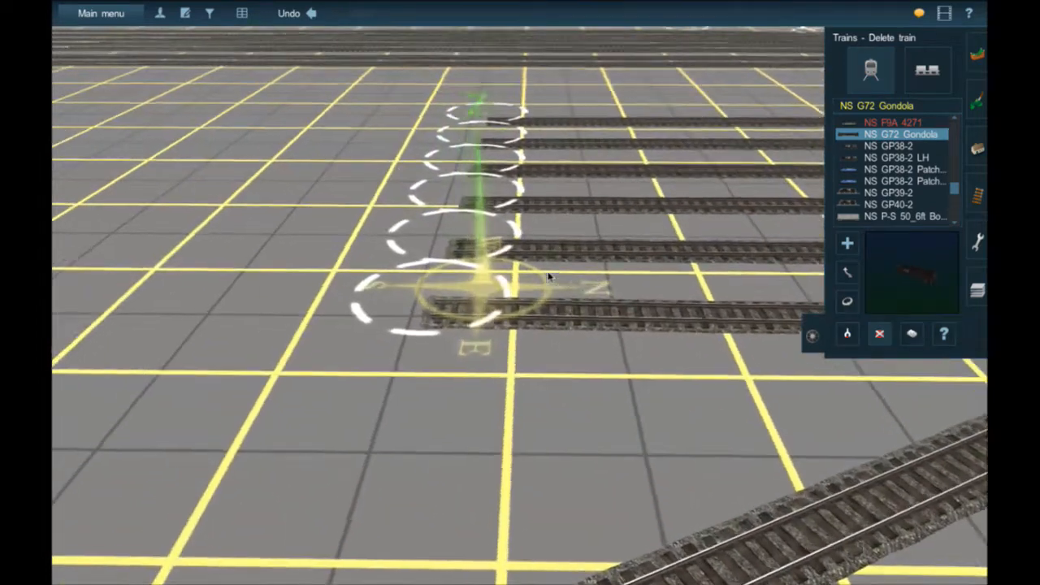
pyautogui.rightClick(548, 277)
pyautogui.press('Left')
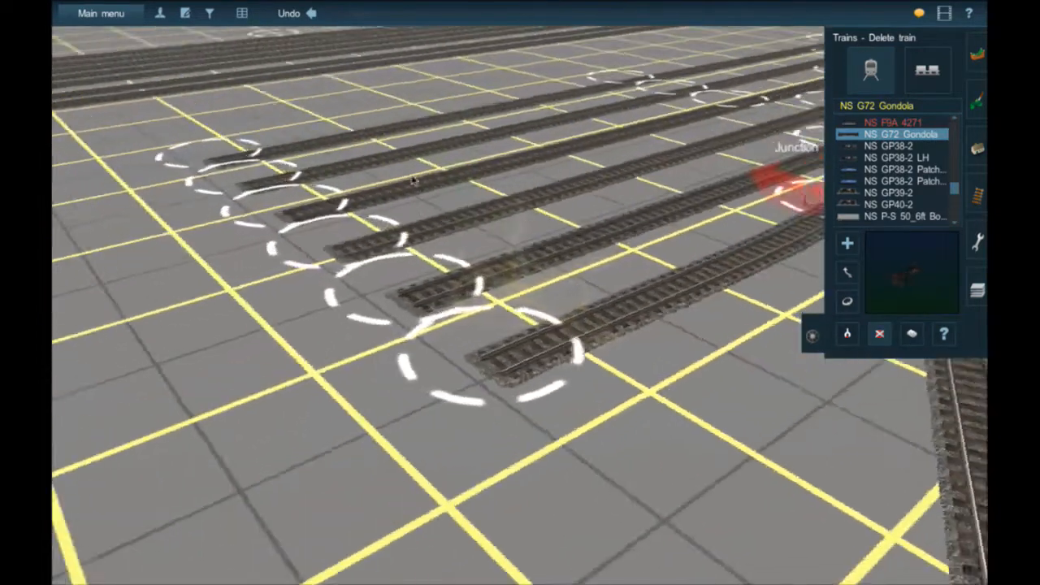
# Lay a TANE 1Trk Wood siding branching off the diagonal track beside the last siding, ending level with its open end
pyautogui.rightClick(608, 333)
pyautogui.press('Left')
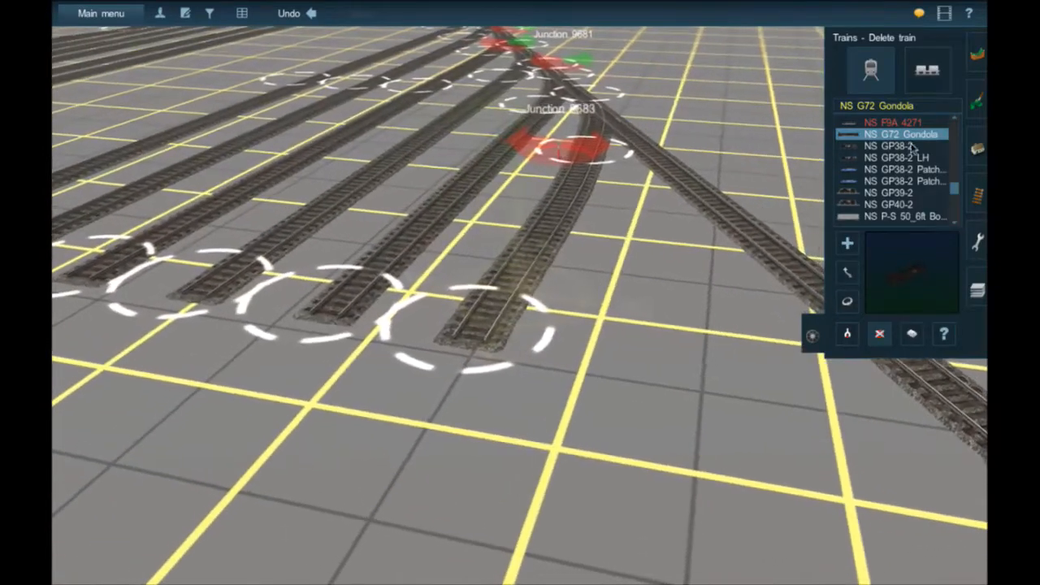
pyautogui.click(978, 195)
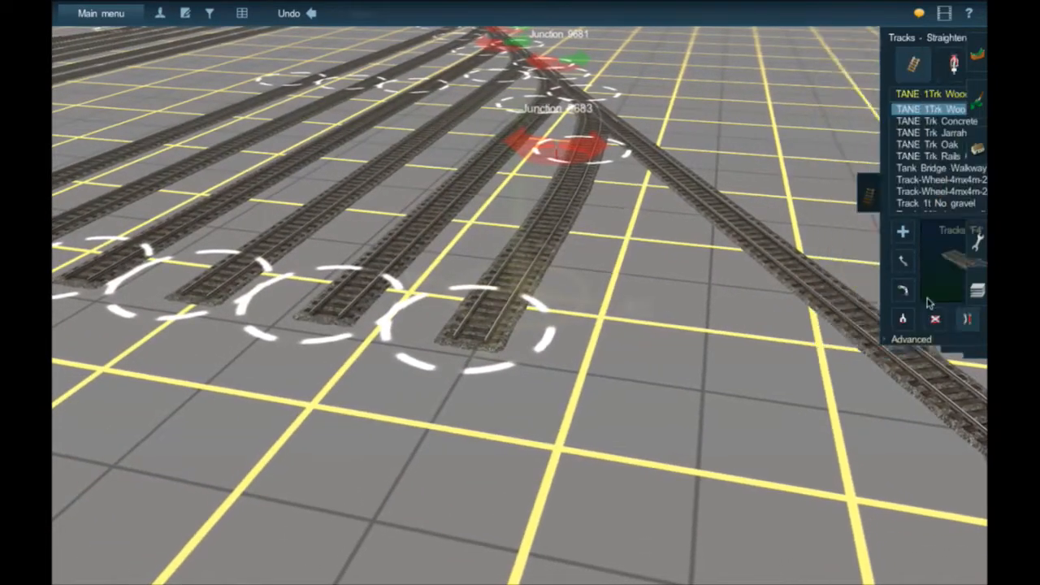
pyautogui.rightClick(567, 201)
pyautogui.press('Up')
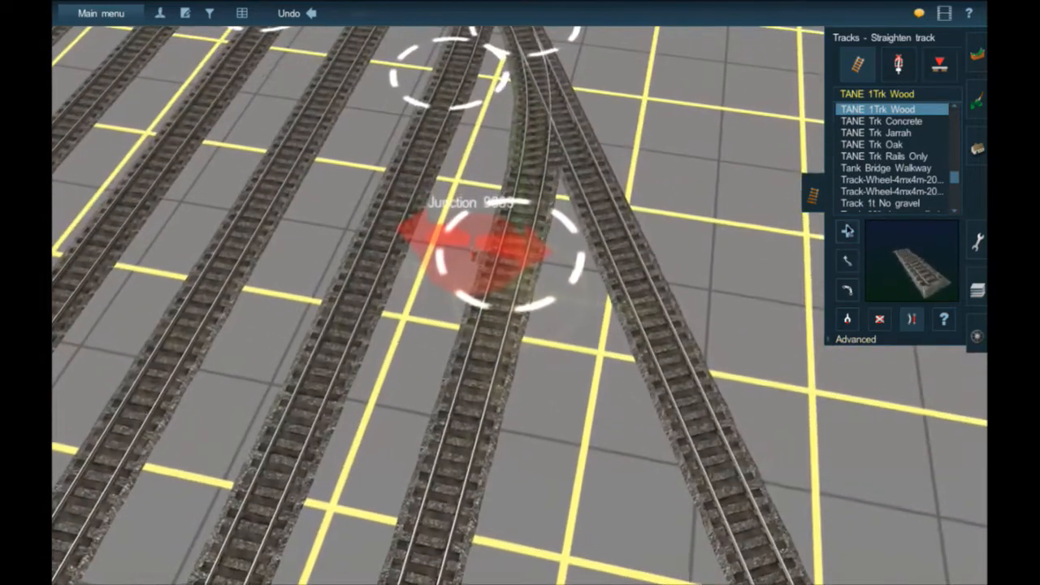
pyautogui.click(848, 231)
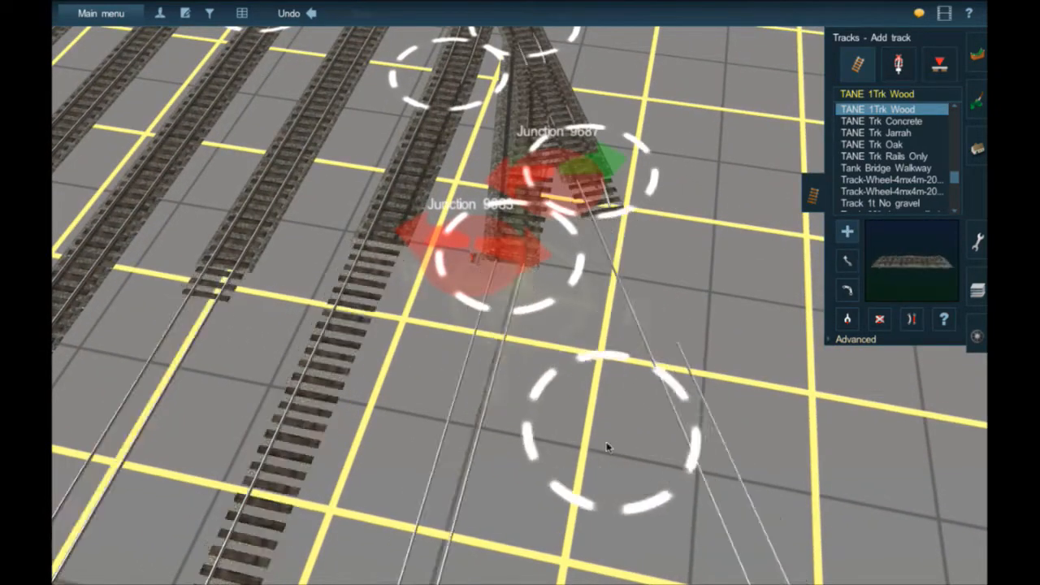
pyautogui.rightClick(613, 445)
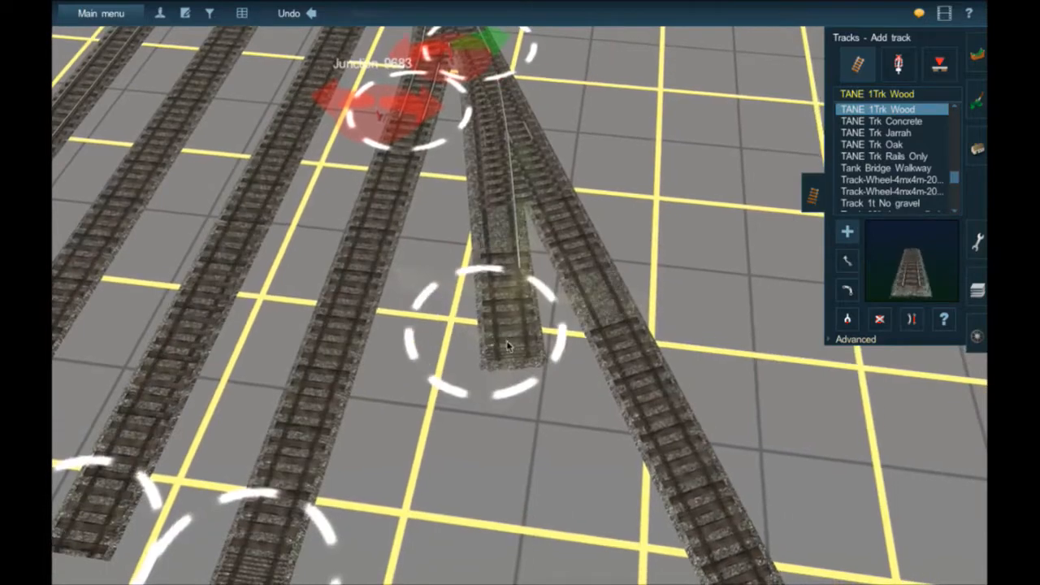
pyautogui.click(503, 366)
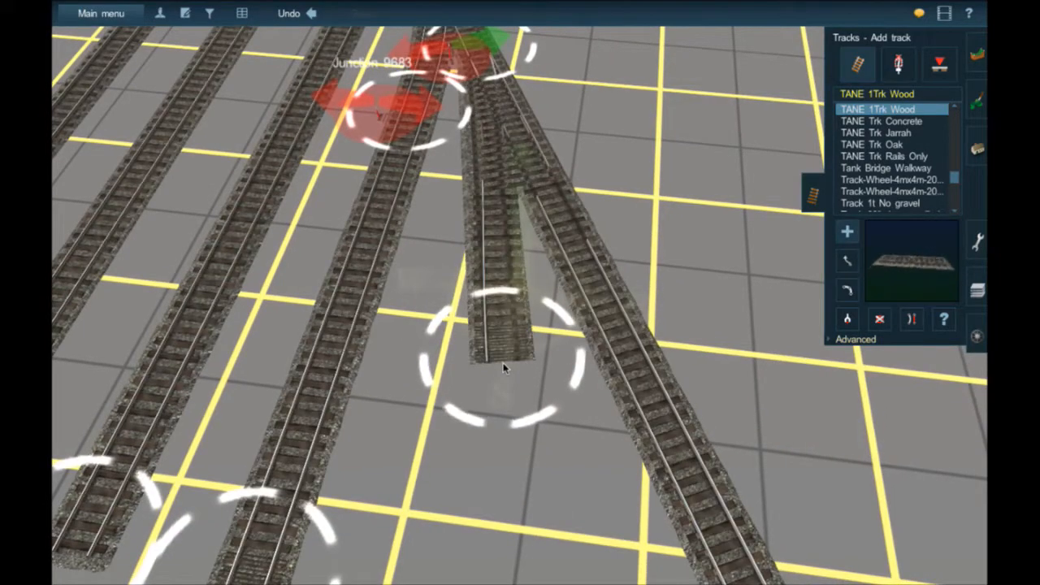
pyautogui.rightClick(486, 414)
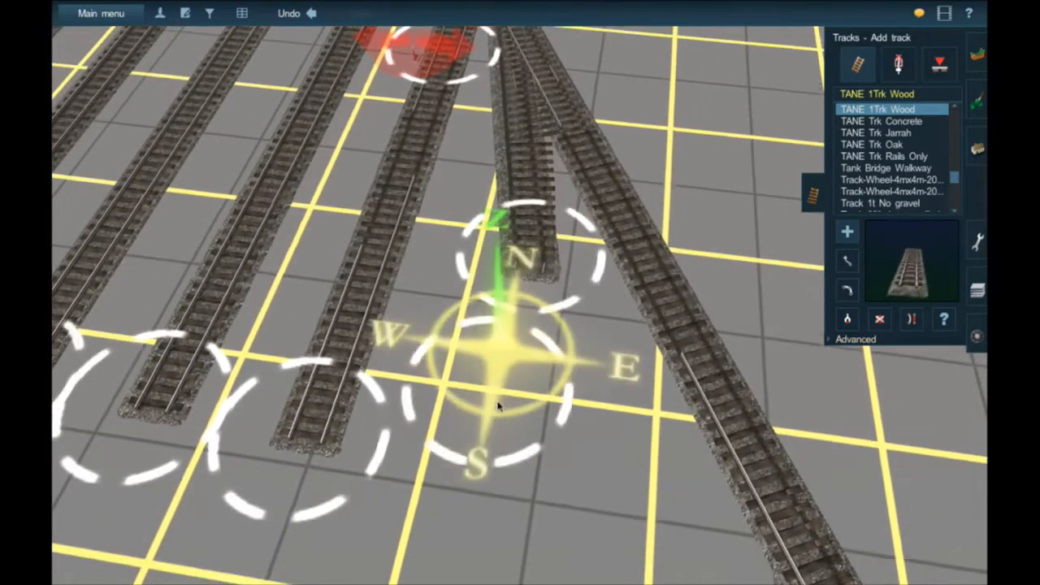
pyautogui.click(487, 394)
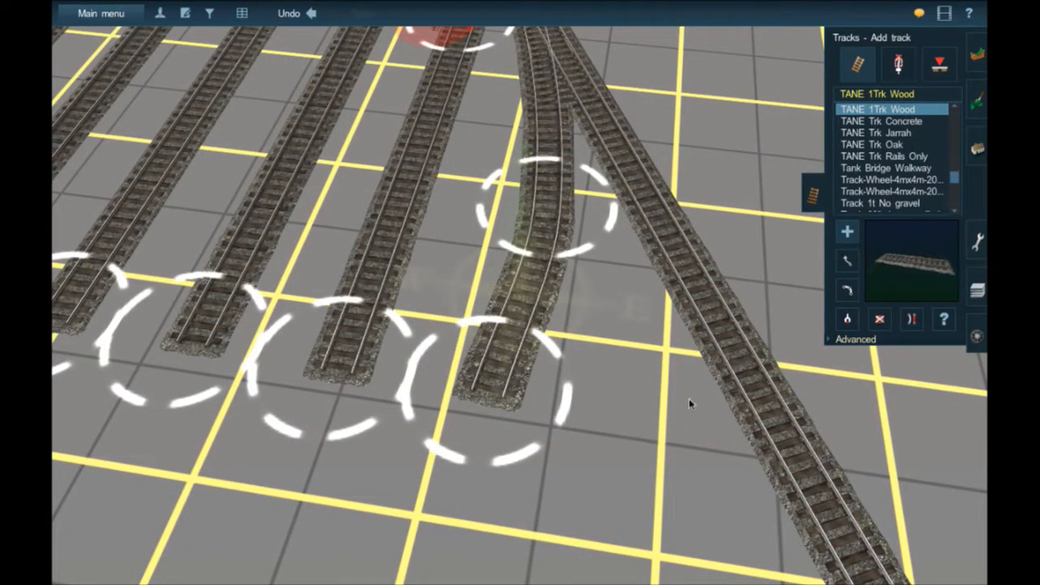
# Move the new siding's middle spline point into line with the neighbouring siding and straighten the track at its junction
pyautogui.click(662, 255)
pyautogui.moveTo(571, 203); pyautogui.dragTo(536, 193)
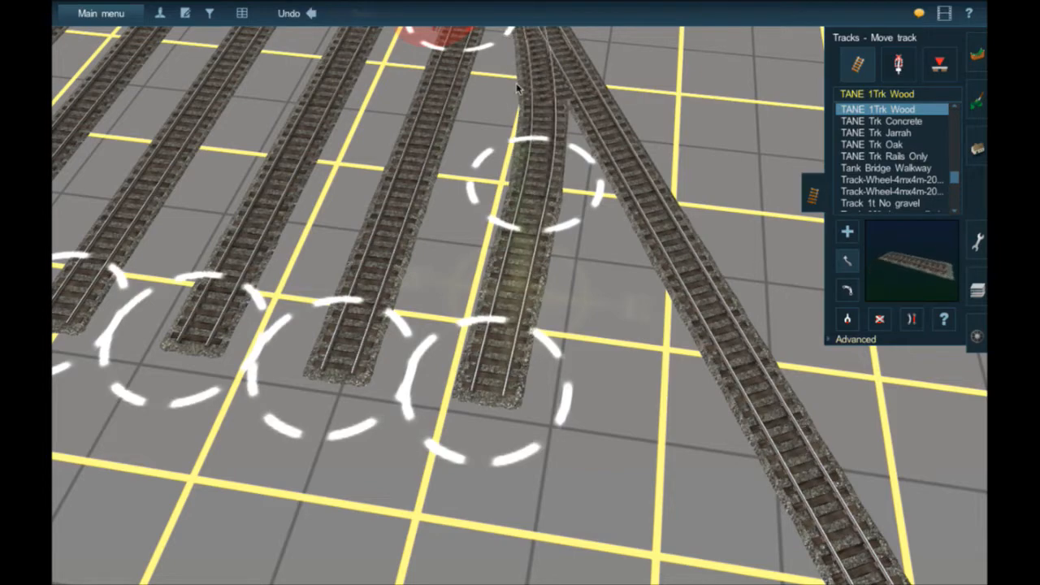
pyautogui.rightClick(516, 84)
pyautogui.rightClick(542, 142)
pyautogui.scroll(2, 542, 141)
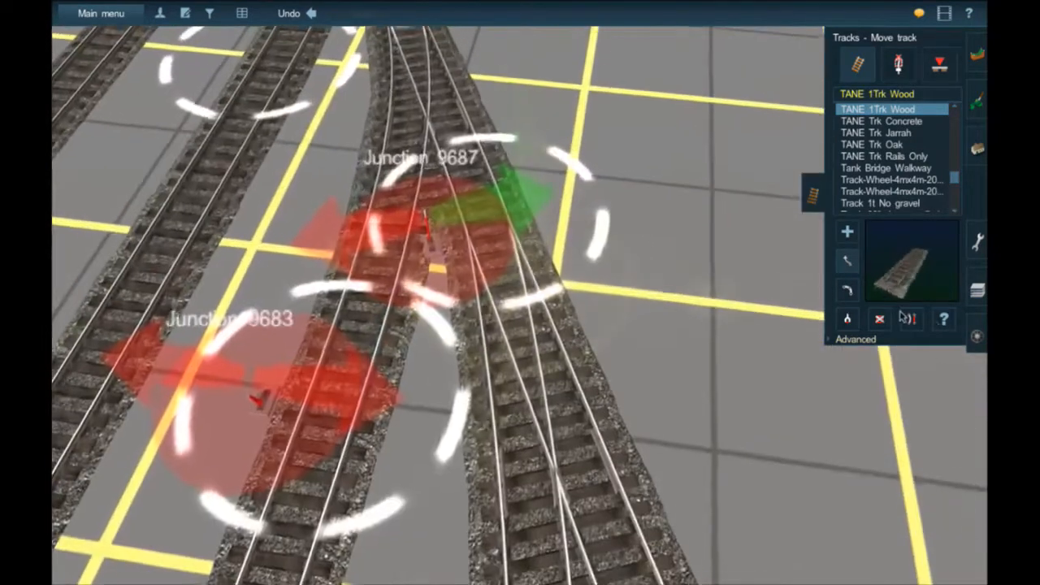
pyautogui.click(912, 318)
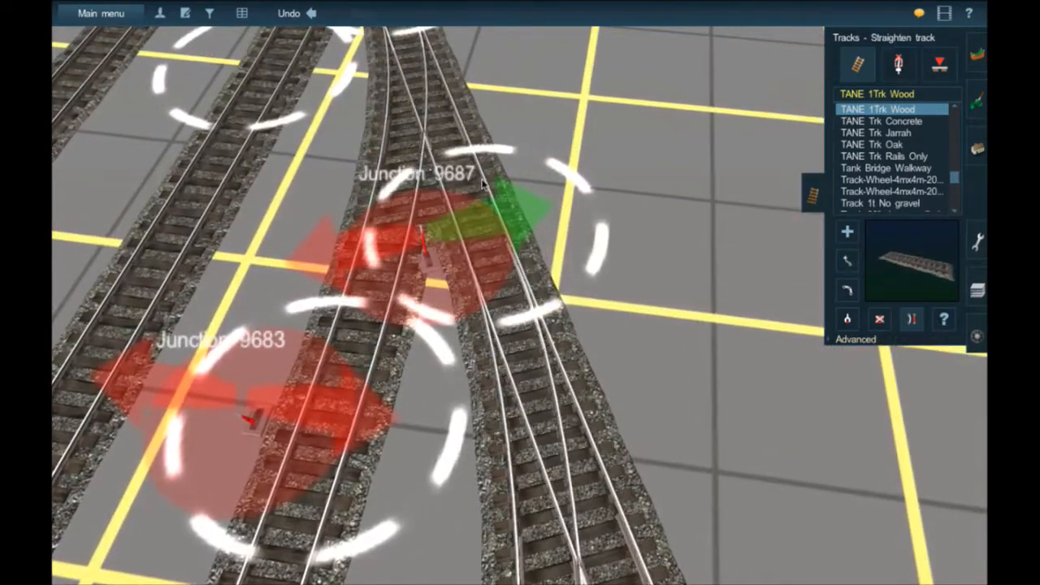
# Move the switch levers of Junction 9687 and Junction 9683 to the outer side of the diagonal track
pyautogui.press('Left')
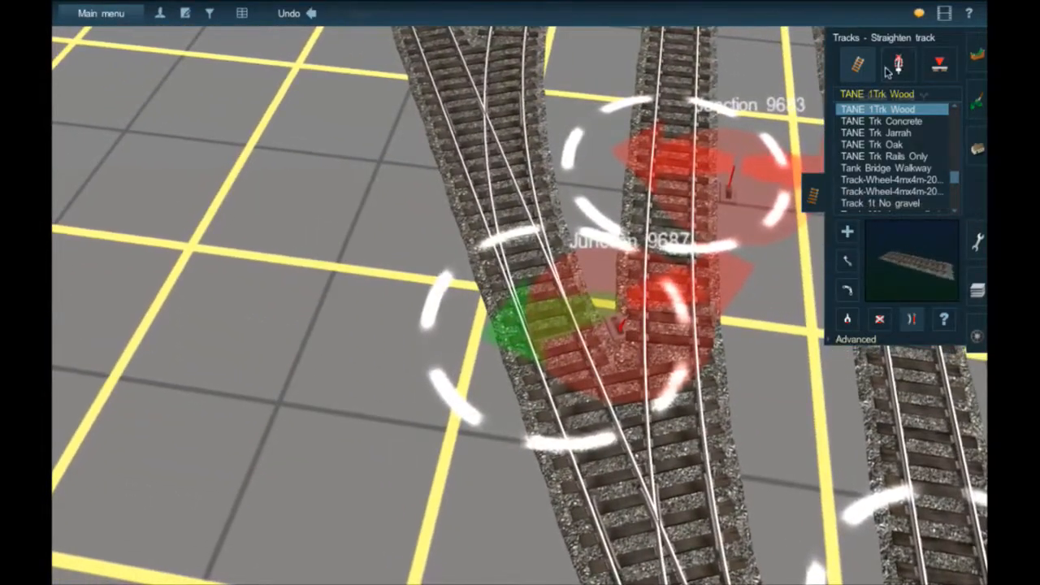
pyautogui.moveTo(557, 324); pyautogui.dragTo(722, 300)
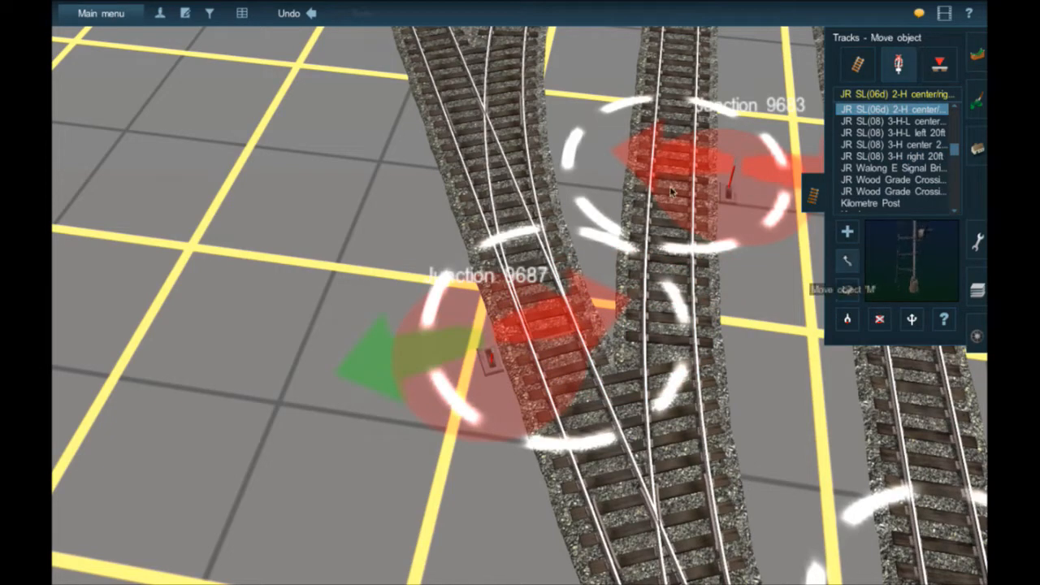
pyautogui.moveTo(725, 212); pyautogui.dragTo(722, 374)
pyautogui.moveTo(725, 345); pyautogui.dragTo(722, 374, button='right')
pyautogui.moveTo(722, 373); pyautogui.dragTo(593, 319)
pyautogui.moveTo(722, 373); pyautogui.dragTo(593, 319, button='right')
pyautogui.moveTo(592, 318); pyautogui.dragTo(355, 416)
pyautogui.moveTo(593, 319); pyautogui.dragTo(355, 416, button='right')
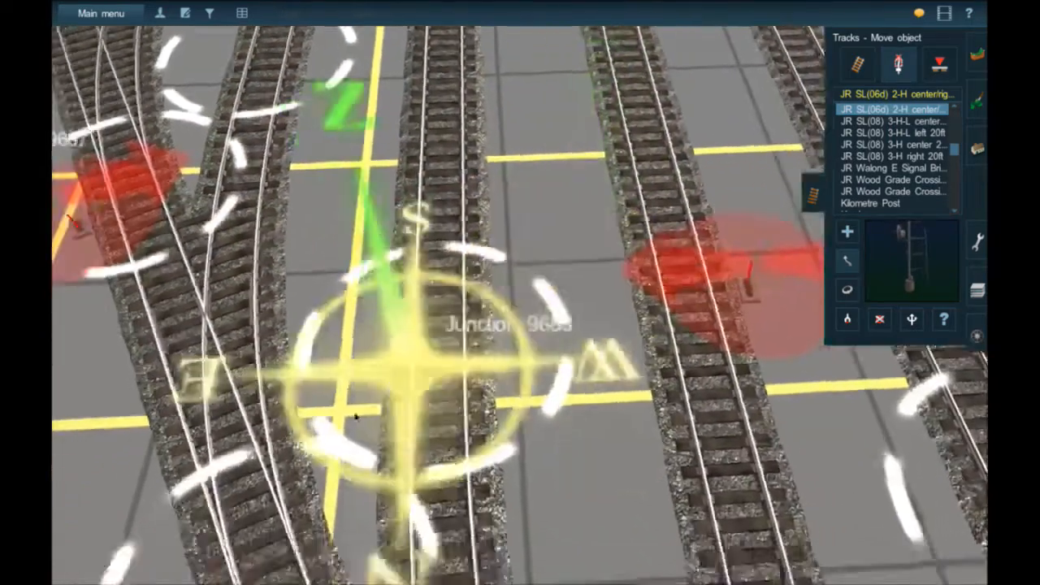
pyautogui.moveTo(355, 416); pyautogui.dragTo(420, 409)
pyautogui.moveTo(355, 416); pyautogui.dragTo(420, 409, button='right')
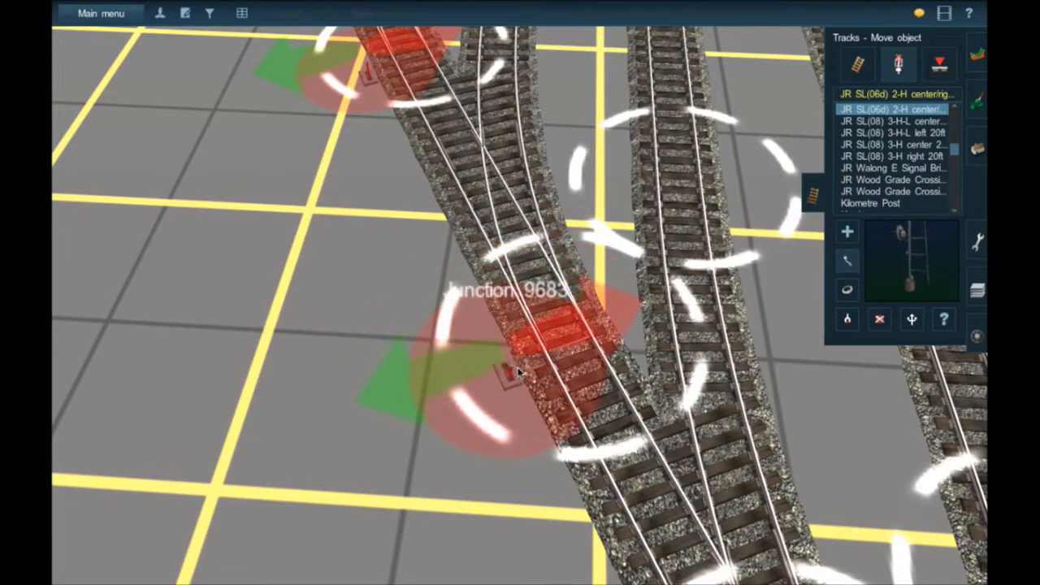
# Extend the innermost siding by moving its open end out to the station building
pyautogui.scroll(-6, 521, 367)
pyautogui.rightClick(531, 112)
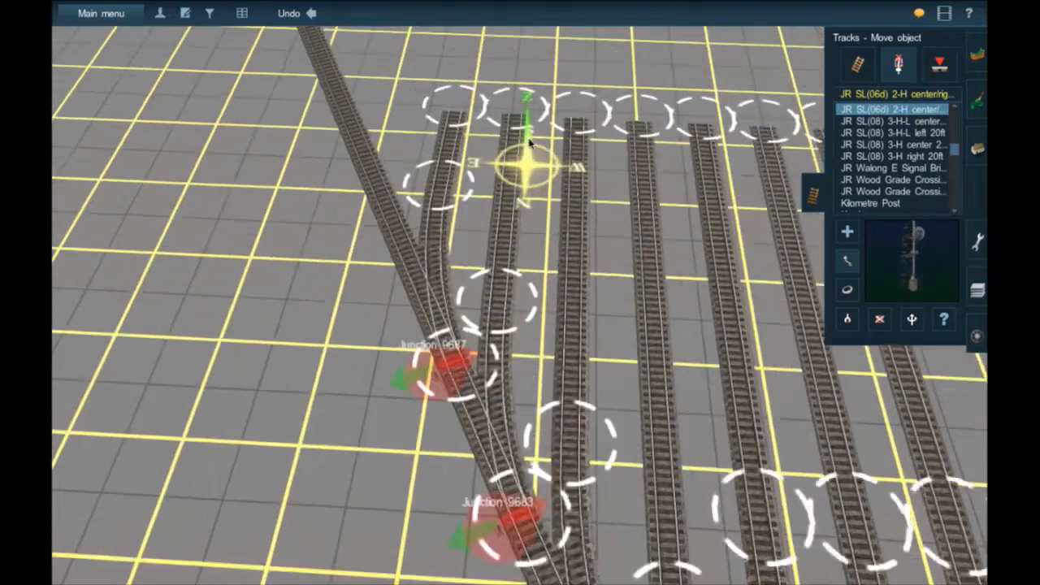
pyautogui.click(857, 63)
pyautogui.rightClick(772, 151)
pyautogui.click(847, 260)
pyautogui.rightClick(529, 402)
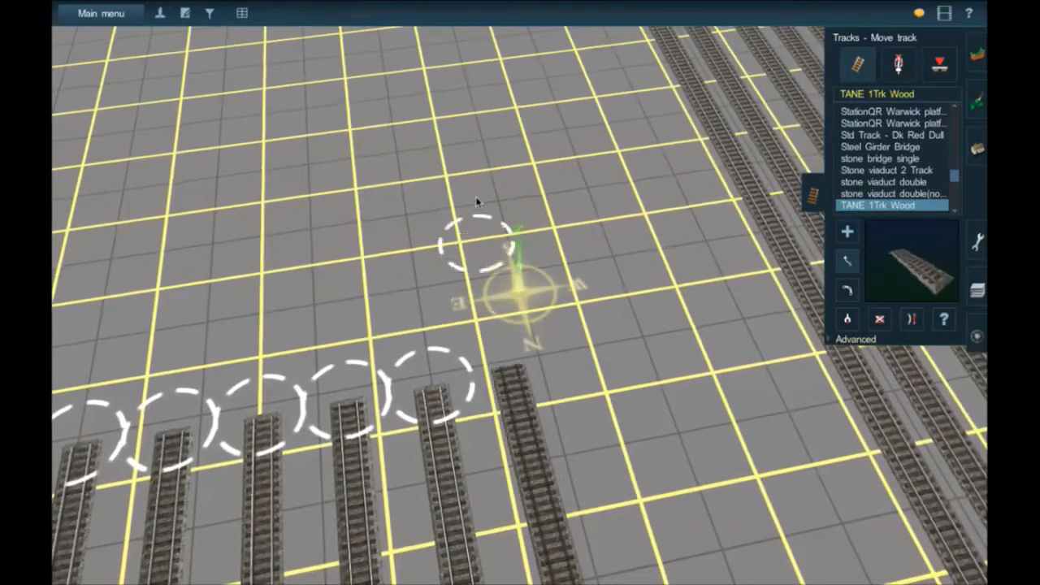
pyautogui.rightClick(476, 205)
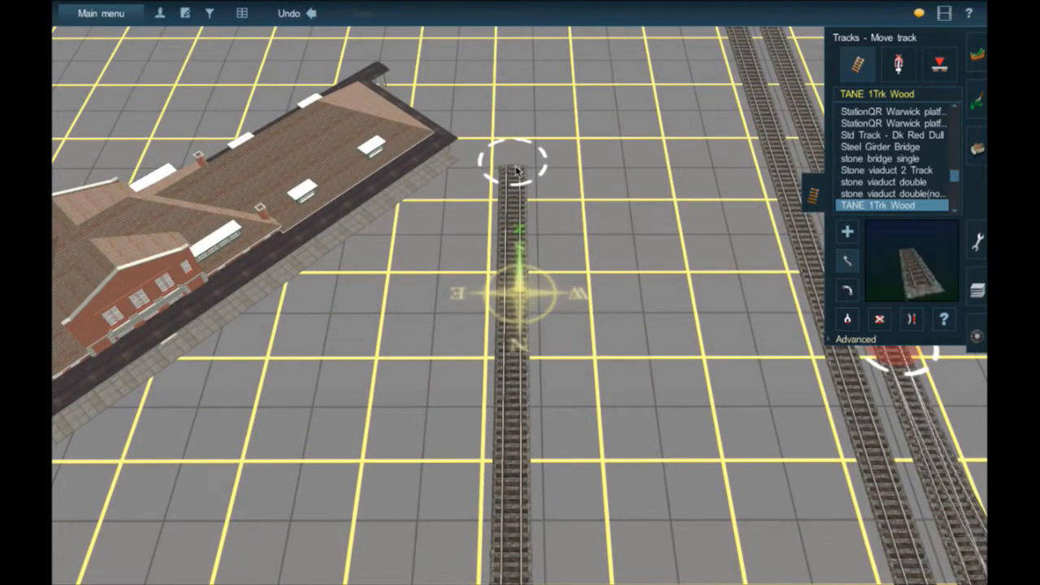
# Straighten the extended siding and reposition its open end on a grid line beside the station
pyautogui.press('Left')
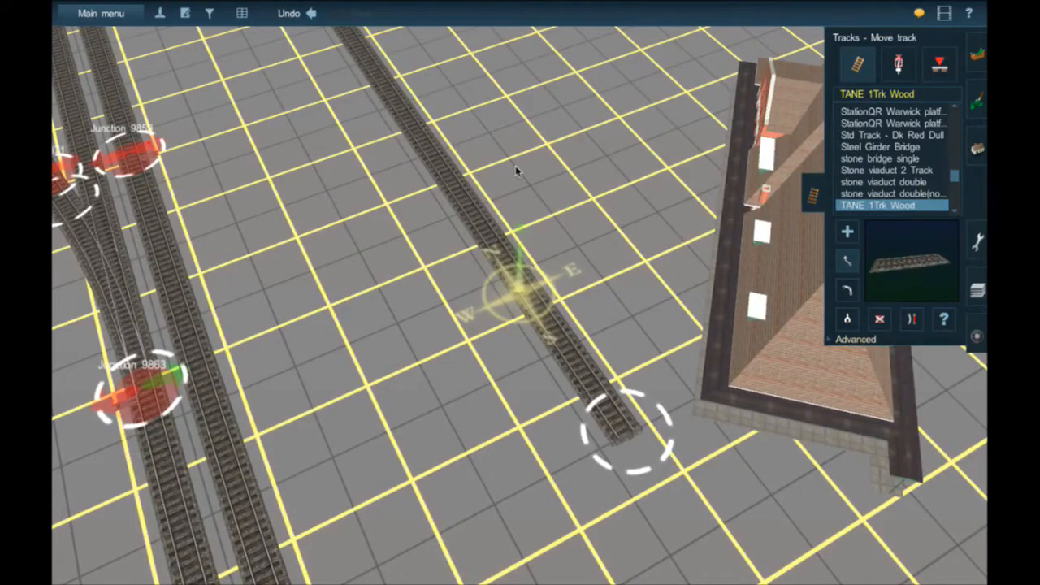
pyautogui.press('Down')
pyautogui.press('Left')
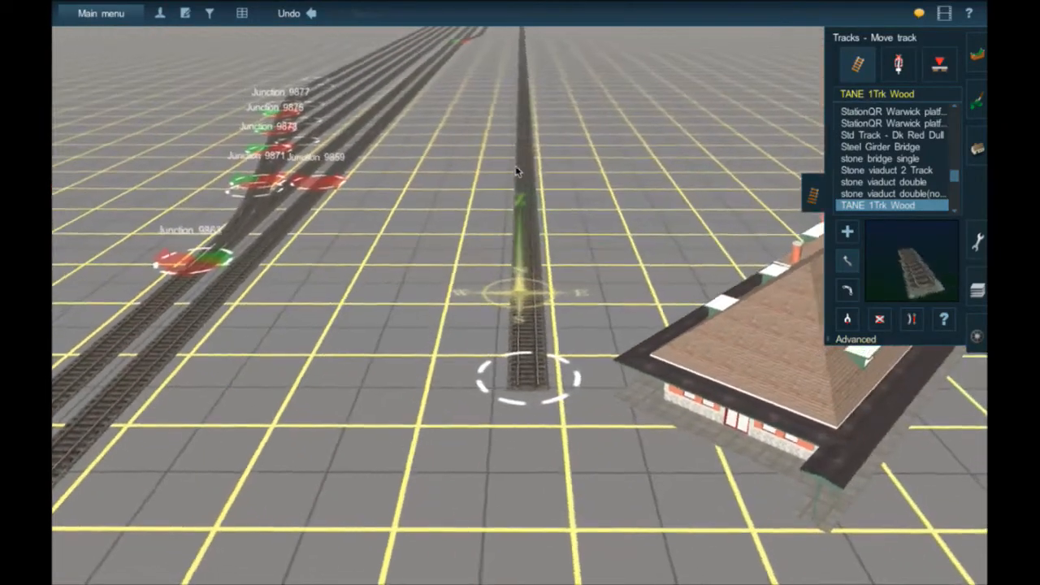
pyautogui.moveTo(524, 112)
pyautogui.mouseDown(button='right')
pyautogui.moveTo(531, 93)
pyautogui.moveTo(521, 109)
pyautogui.mouseUp(button='right')
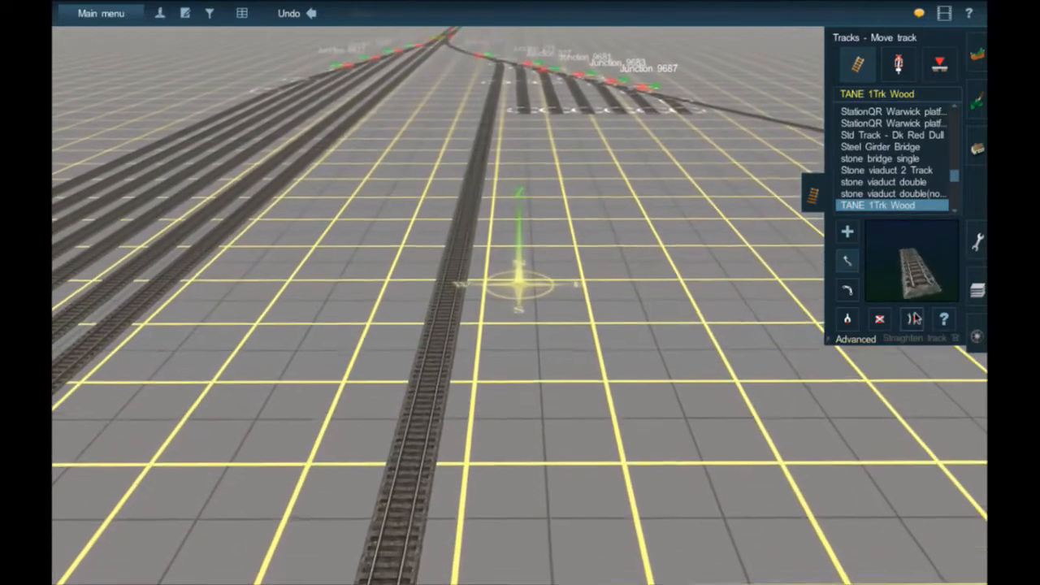
pyautogui.click(913, 319)
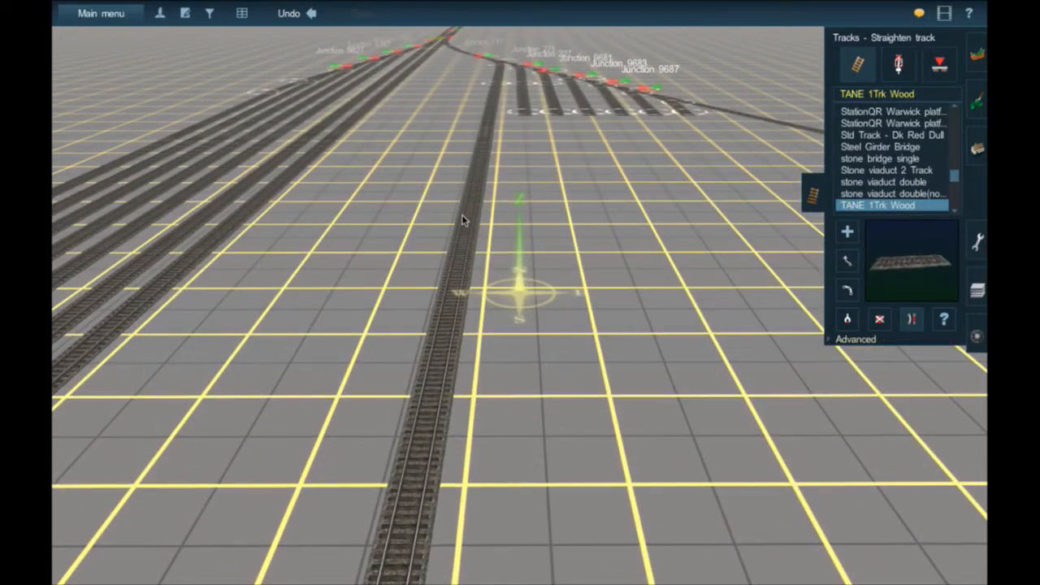
pyautogui.moveTo(461, 221)
pyautogui.mouseDown(button='right')
pyautogui.moveTo(480, 179)
pyautogui.moveTo(560, 250)
pyautogui.mouseUp(button='right')
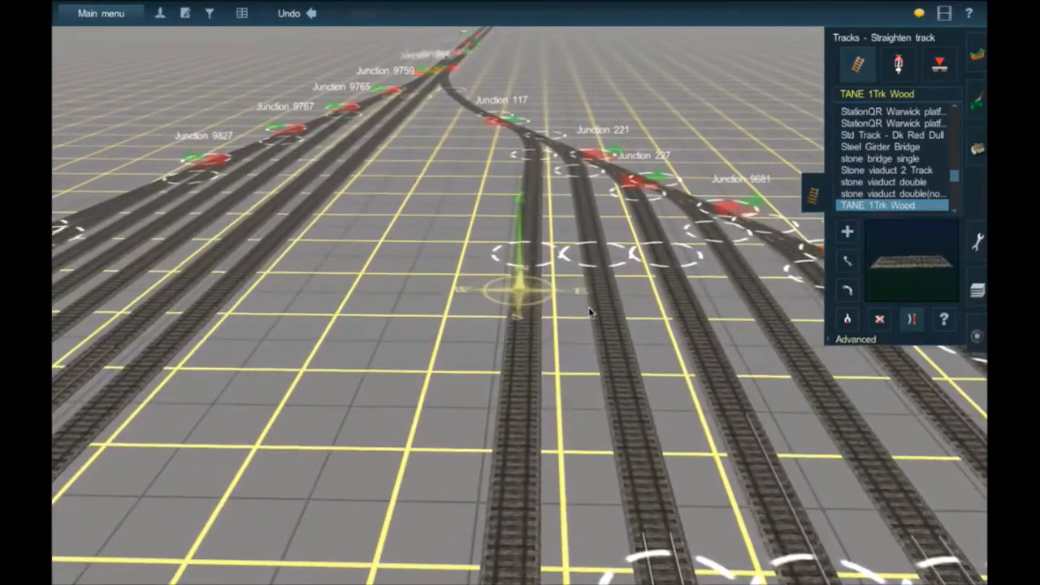
pyautogui.press('Left')
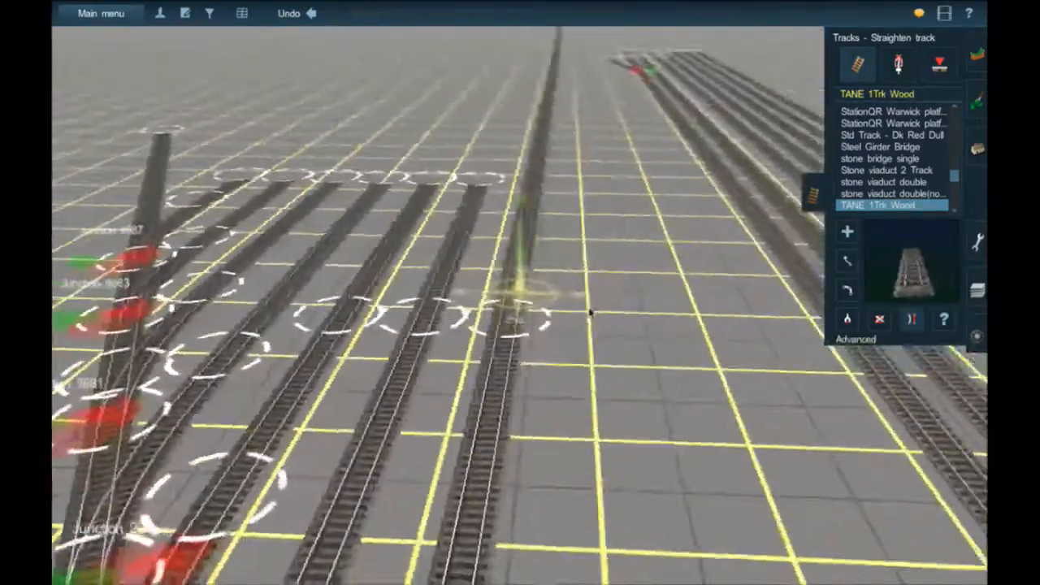
pyautogui.press('Up')
pyautogui.press('Right')
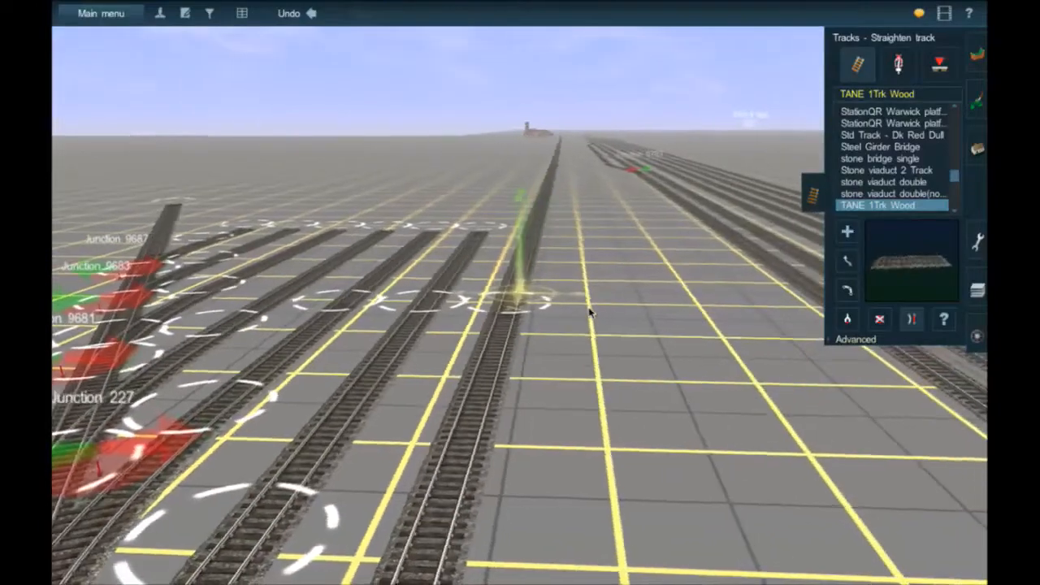
pyautogui.press('Up')
pyautogui.moveTo(533, 159); pyautogui.dragTo(517, 155, button='right')
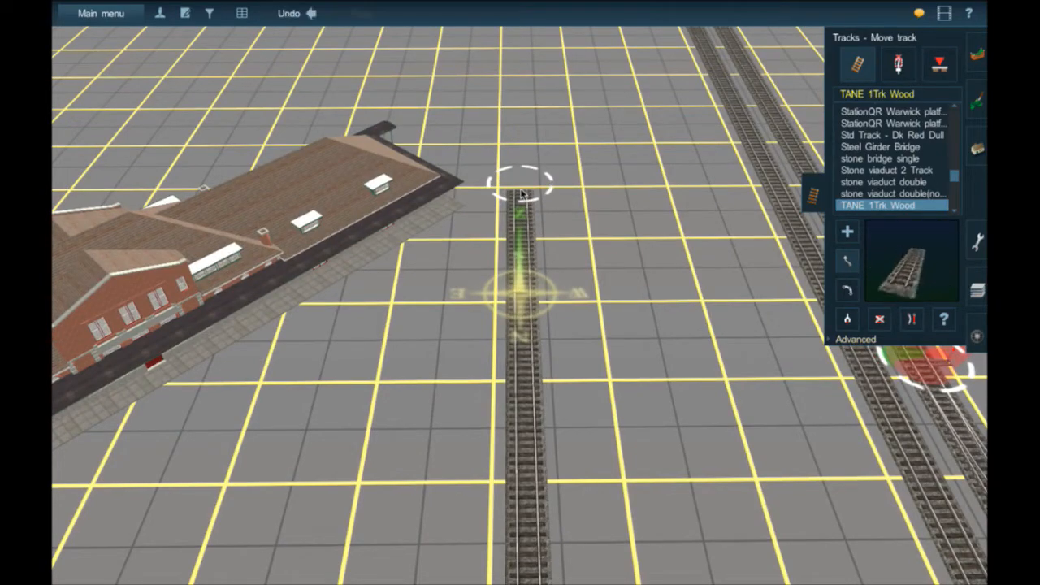
pyautogui.press('Right')
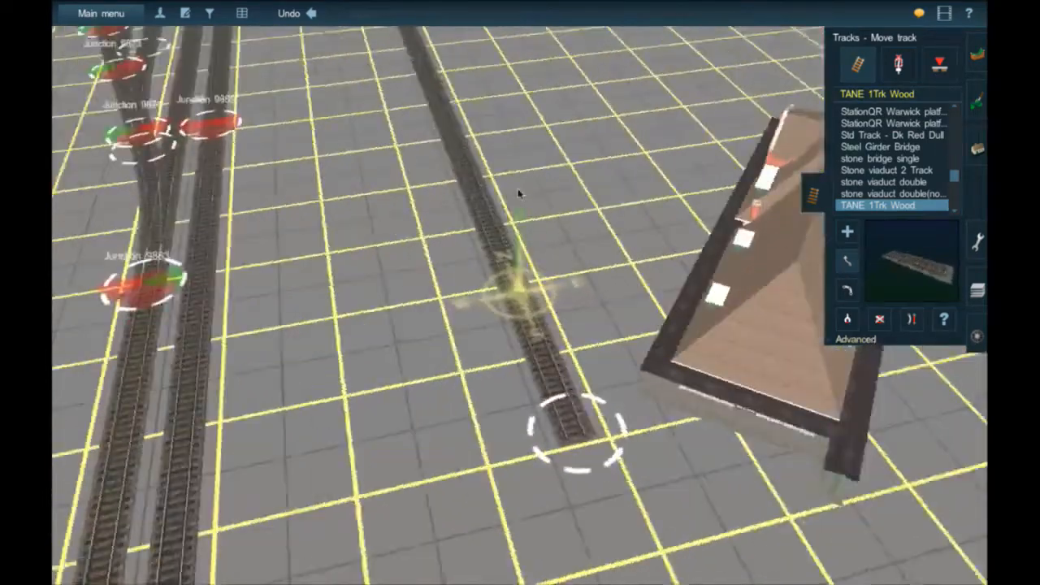
# Extend the second siding by moving its open end level with the first one at the station
pyautogui.moveTo(523, 134)
pyautogui.mouseDown(button='right')
pyautogui.moveTo(529, 119)
pyautogui.moveTo(512, 113)
pyautogui.moveTo(524, 130)
pyautogui.mouseUp(button='right')
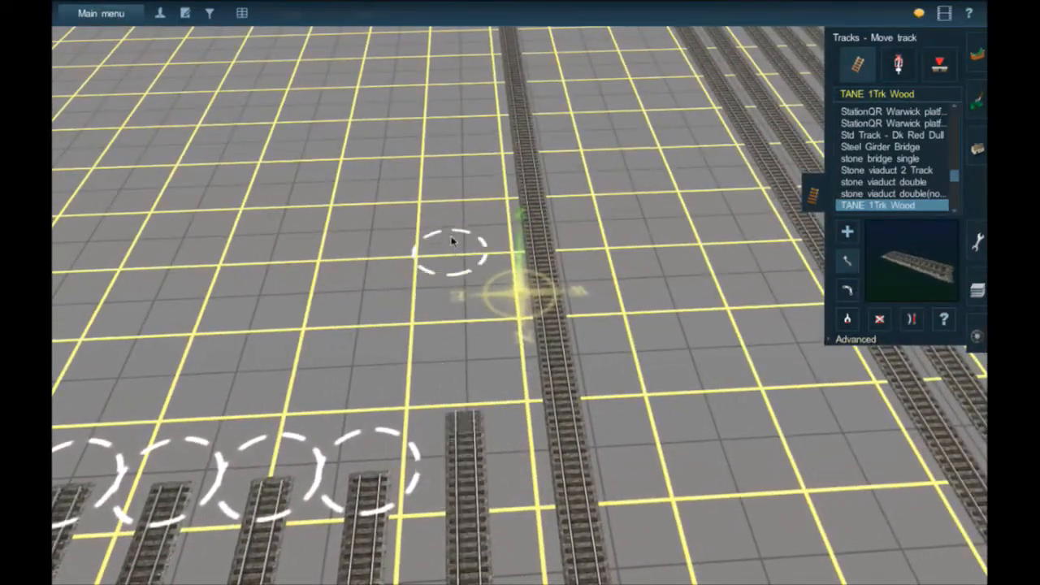
pyautogui.moveTo(464, 219); pyautogui.dragTo(528, 300)
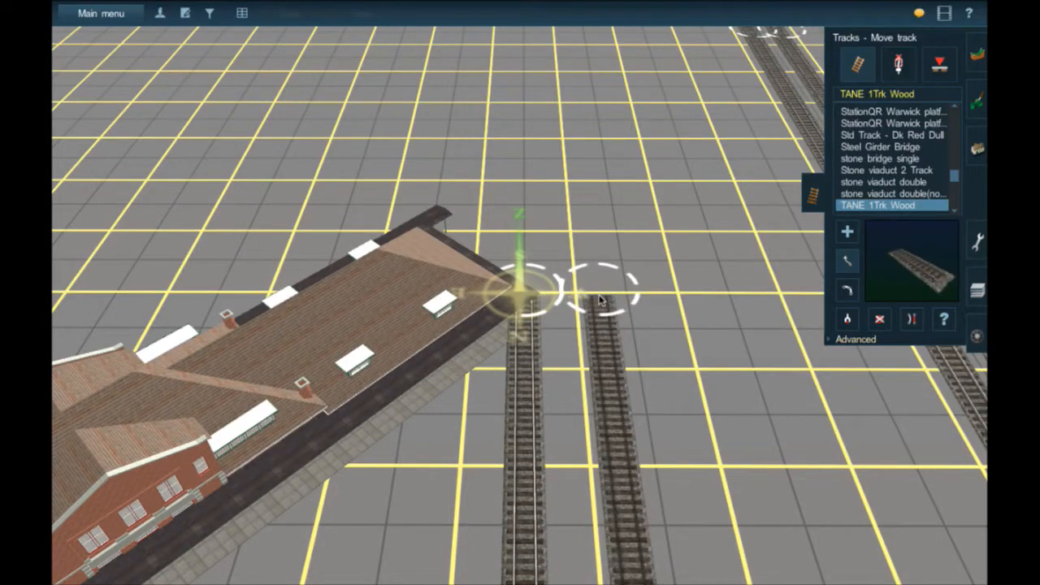
pyautogui.press('Right')
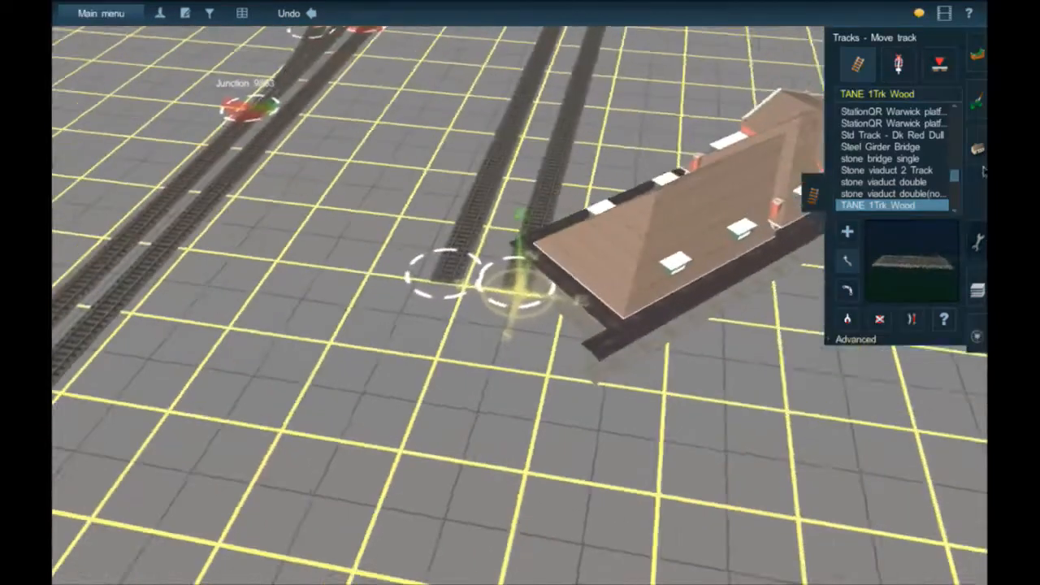
# Move the station building to the far side of the double track, clear of the extended sidings
pyautogui.click(978, 149)
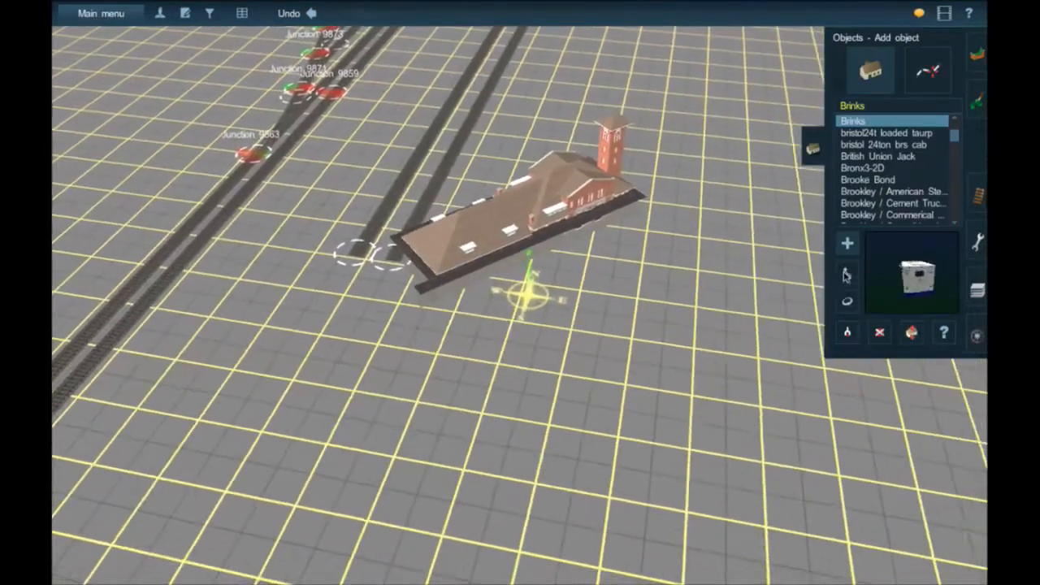
pyautogui.click(845, 276)
pyautogui.moveTo(499, 196); pyautogui.dragTo(173, 162)
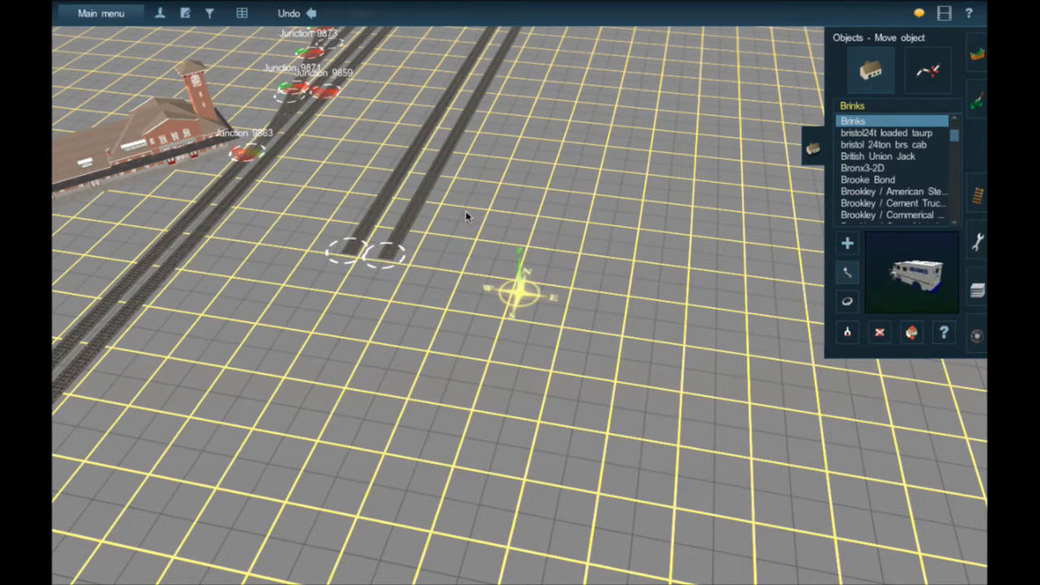
# Return to the short sidings near the diagonal track and switch from moving objects to moving track
pyautogui.rightClick(456, 90)
pyautogui.rightClick(594, 134)
pyautogui.moveTo(596, 145); pyautogui.dragTo(525, 158, button='right')
pyautogui.rightClick(502, 303)
pyautogui.press('Left')
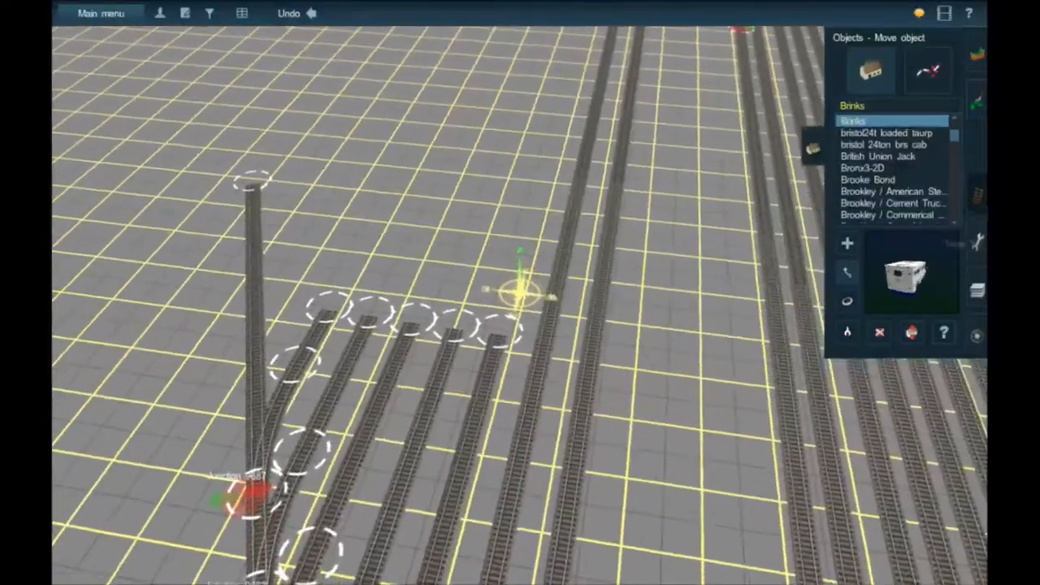
pyautogui.click(977, 195)
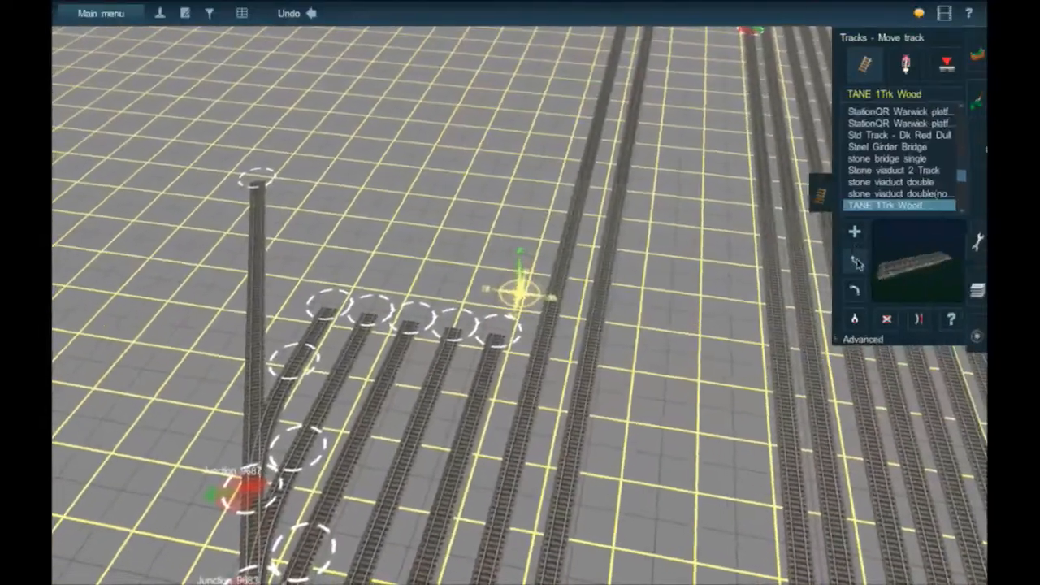
# Try to extend the third siding by moving its open end towards the station
pyautogui.rightClick(528, 196)
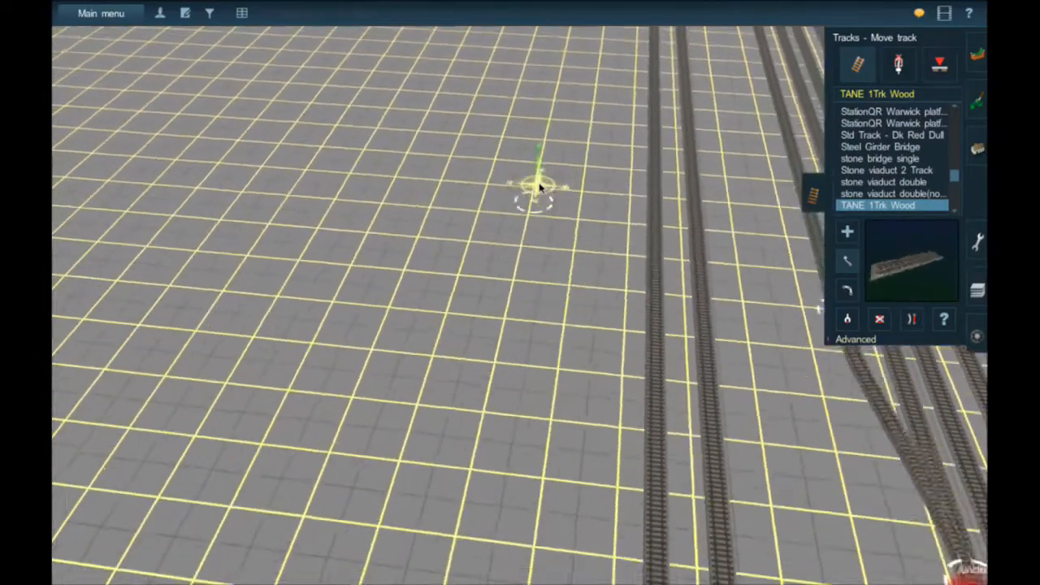
pyautogui.moveTo(539, 187)
pyautogui.mouseDown(button='right')
pyautogui.moveTo(511, 181)
pyautogui.moveTo(524, 178)
pyautogui.mouseUp(button='right')
pyautogui.moveTo(523, 178); pyautogui.dragTo(528, 302)
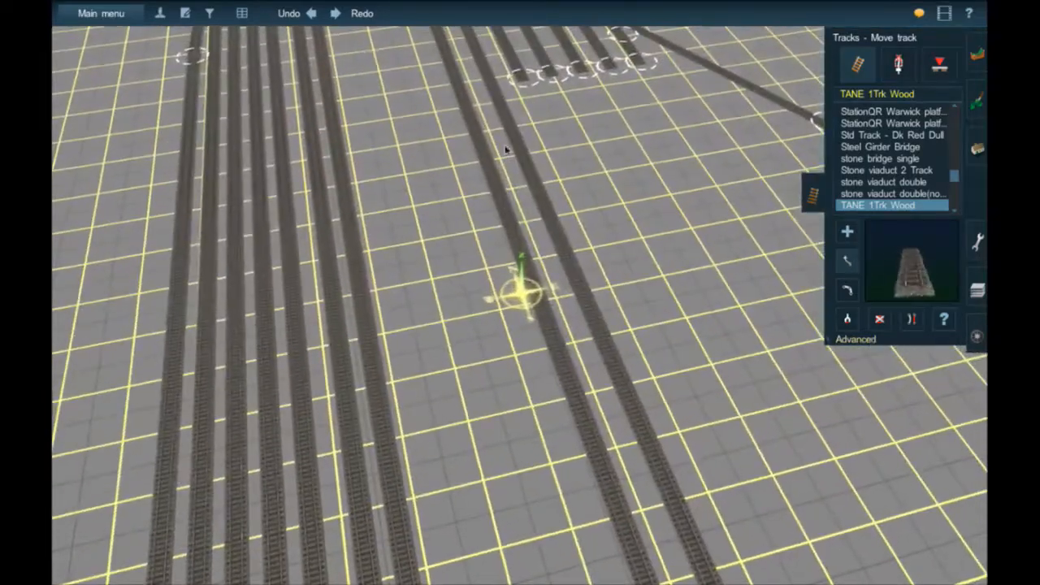
# Extend the third siding by moving its open end to the grid line level with the first two sidings
pyautogui.press('Right')
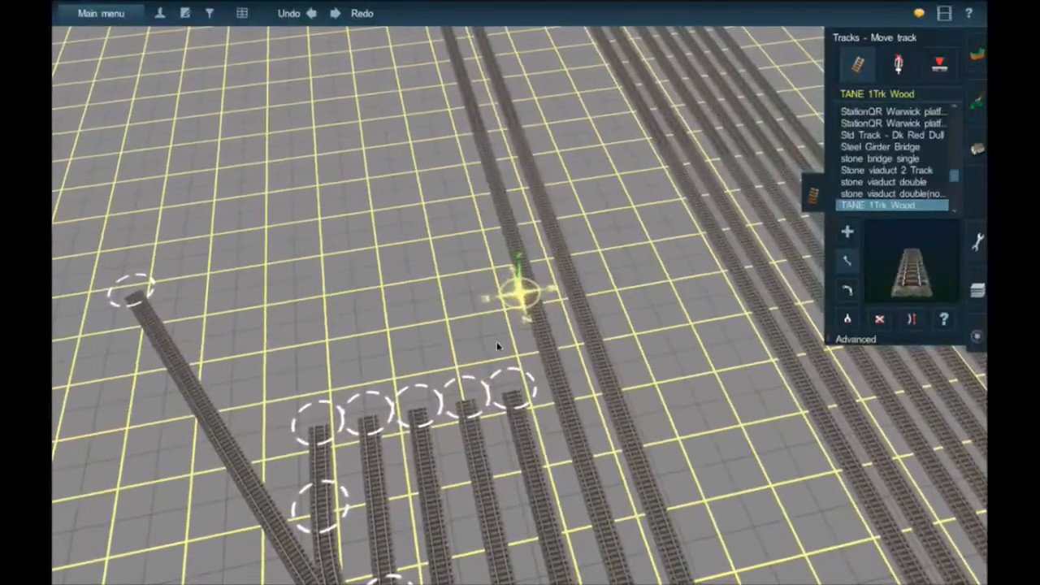
pyautogui.moveTo(466, 242); pyautogui.dragTo(518, 183)
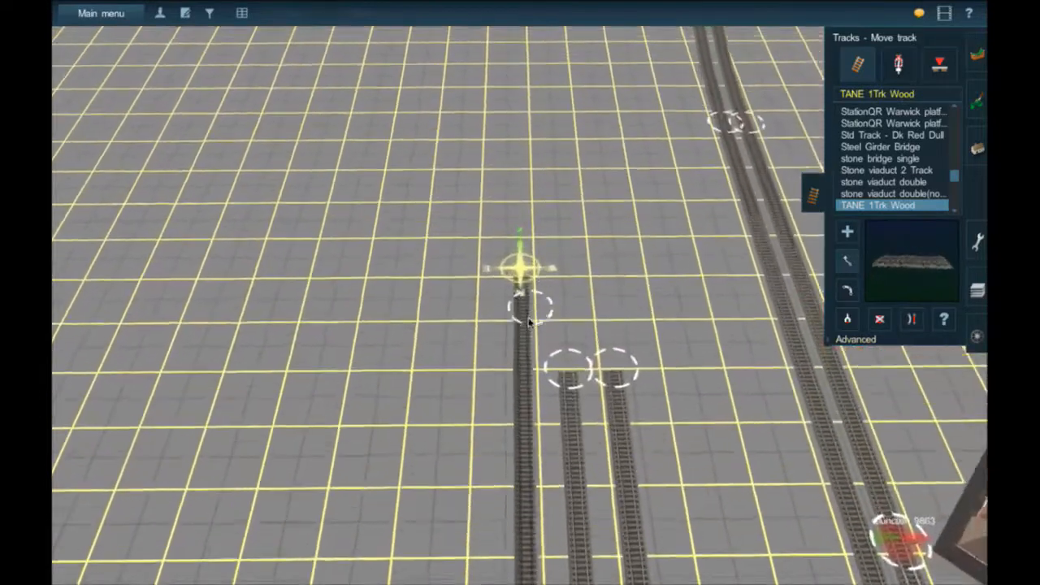
pyautogui.press('Up')
pyautogui.moveTo(532, 385); pyautogui.dragTo(471, 321)
pyautogui.rightClick(532, 393)
pyautogui.scroll(4, 532, 366)
pyautogui.scroll(6, 528, 336)
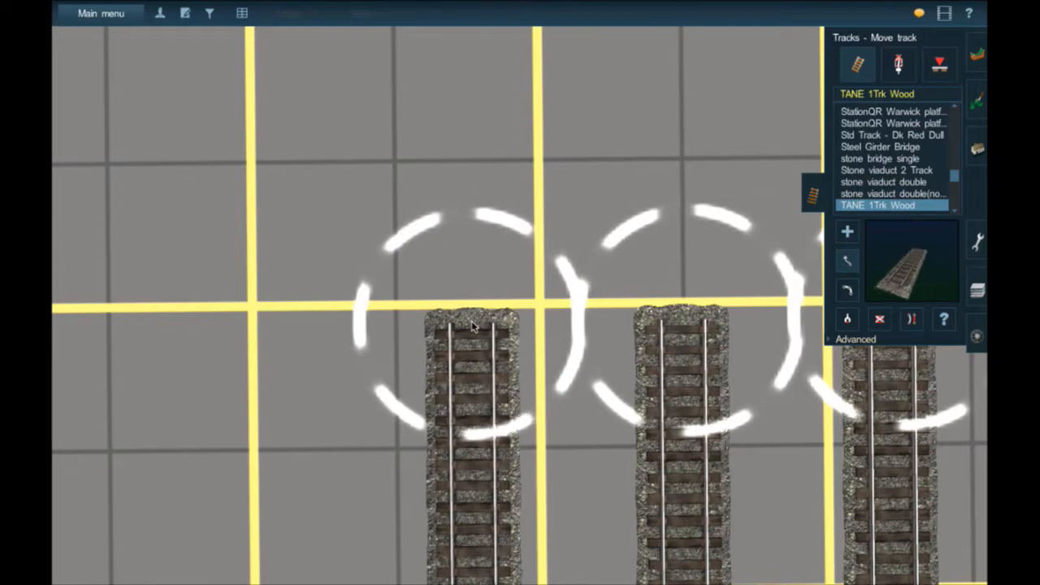
# Extend the fourth siding by moving its open end level with the three extended ones, keeping it parallel
pyautogui.scroll(-5, 473, 325)
pyautogui.press('Left')
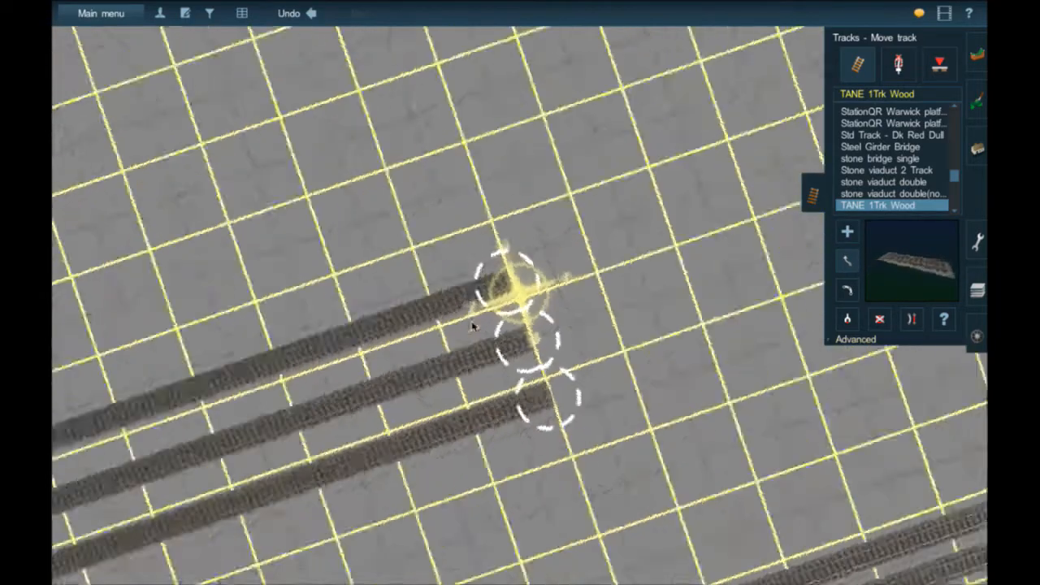
pyautogui.press('Left')
pyautogui.press('Left')
pyautogui.moveTo(450, 230); pyautogui.dragTo(471, 146, button='right')
pyautogui.press('Left')
pyautogui.moveTo(515, 183); pyautogui.dragTo(517, 104, button='right')
pyautogui.press('Left')
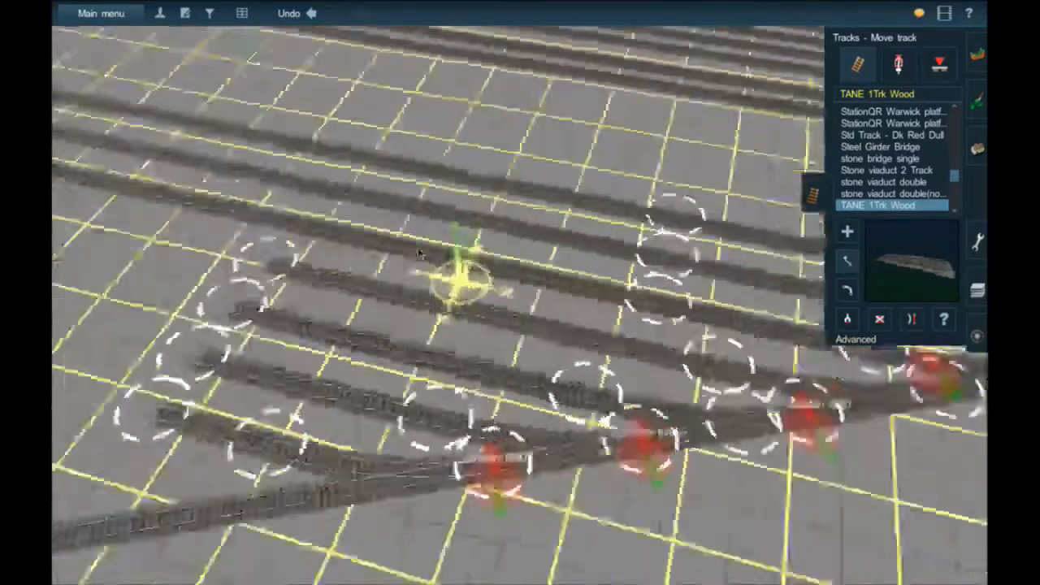
pyautogui.press('Left')
pyautogui.rightClick(517, 213)
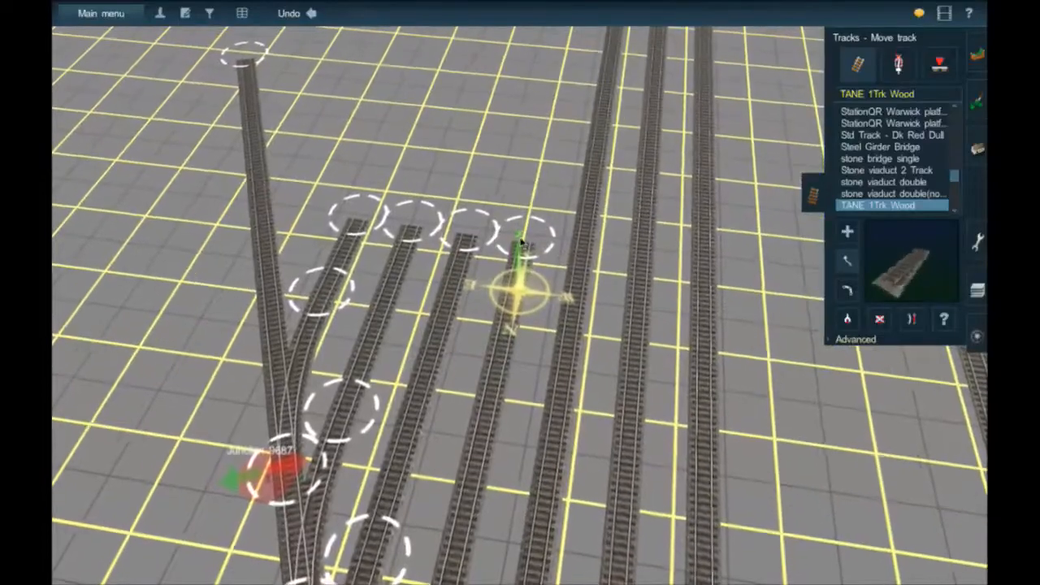
pyautogui.moveTo(545, 138); pyautogui.dragTo(524, 318)
pyautogui.press('Right')
pyautogui.press('Right')
pyautogui.press('Up')
pyautogui.rightClick(520, 187)
pyautogui.press('Up')
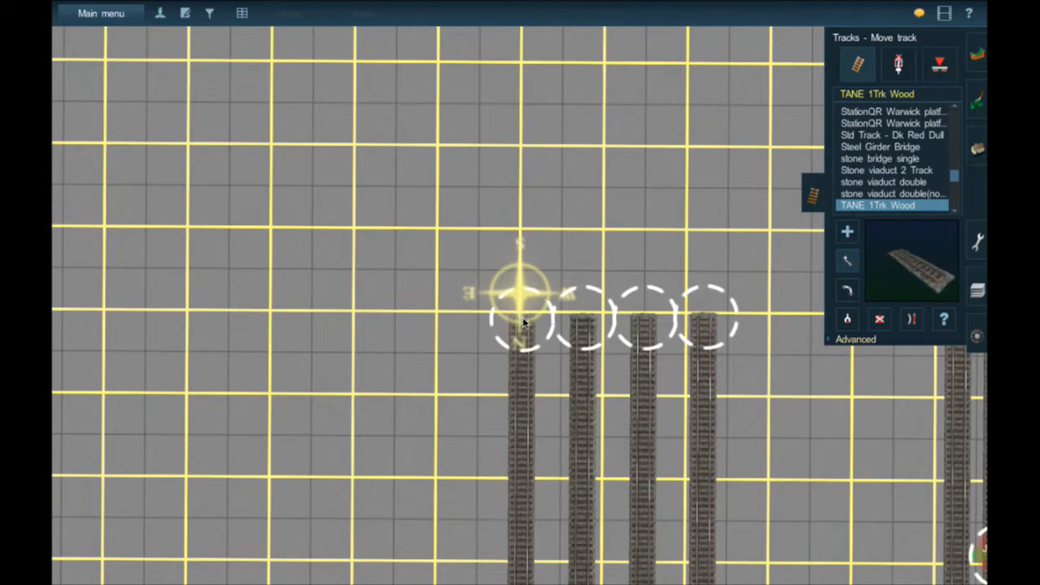
# Extend the fifth siding by moving its open end to the common end line beside the fourth
pyautogui.press('Left')
pyautogui.press('Down')
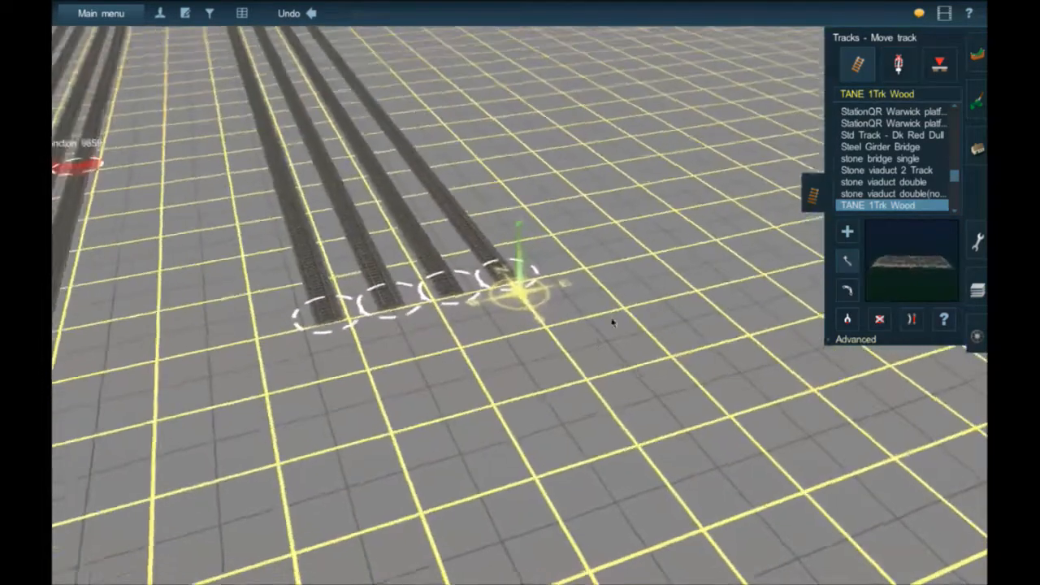
pyautogui.moveTo(499, 211); pyautogui.dragTo(515, 167, button='right')
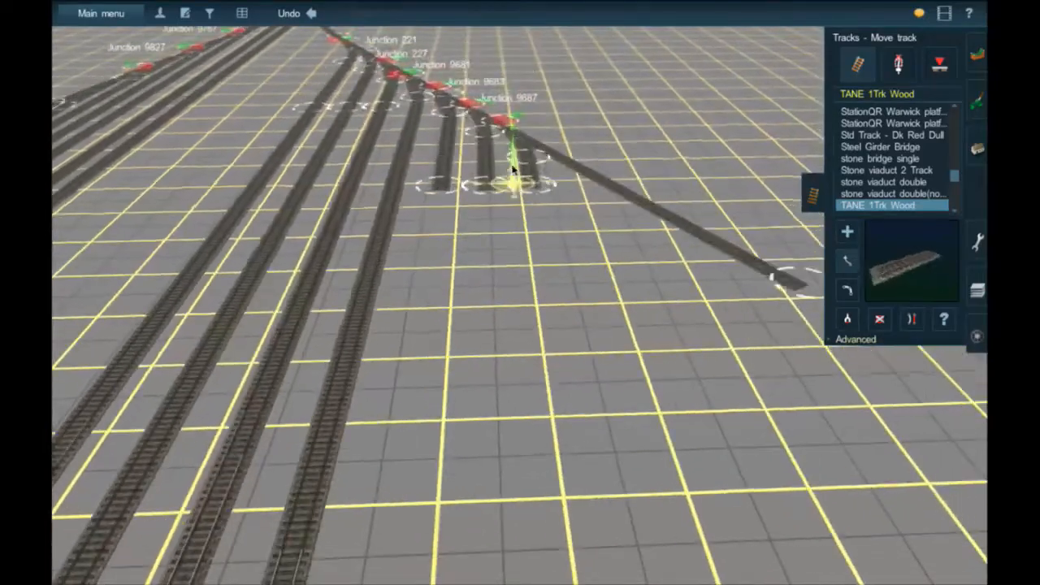
pyautogui.press('Left')
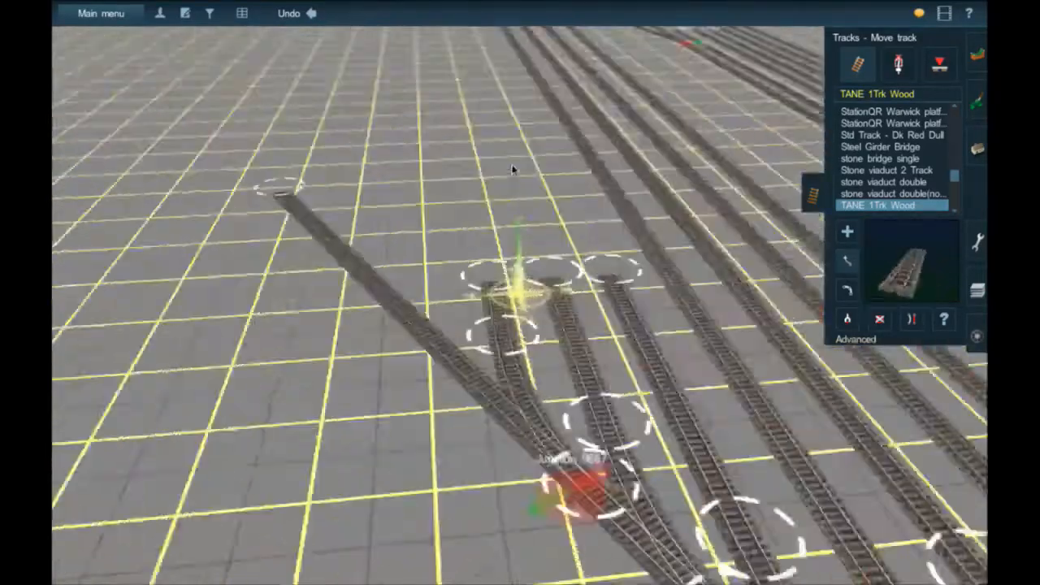
pyautogui.press('Left')
pyautogui.press('Right')
pyautogui.press('Up')
pyautogui.press('Left')
pyautogui.press('Right')
pyautogui.moveTo(613, 267); pyautogui.dragTo(525, 379)
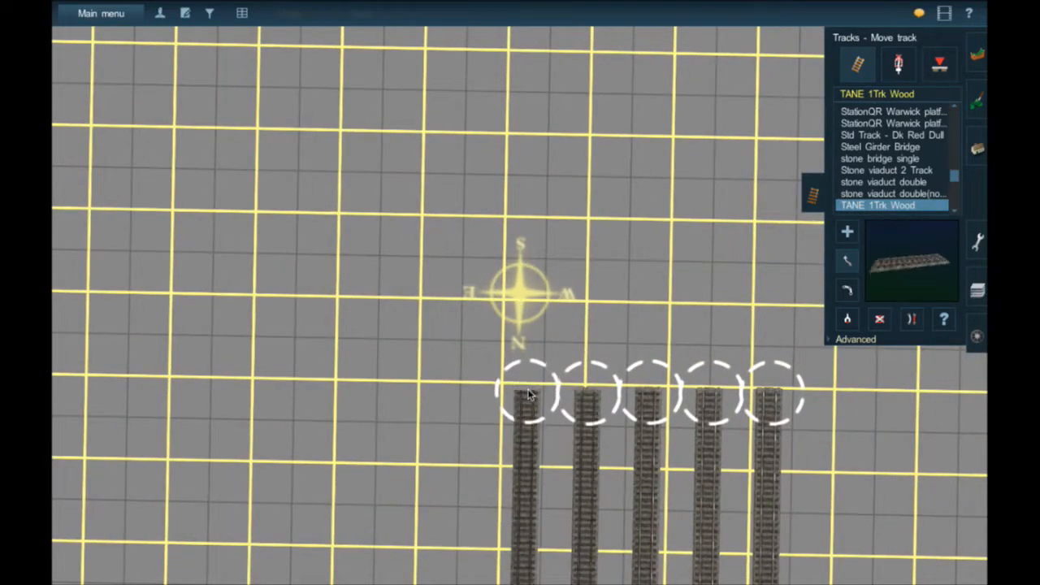
# Extend the sixth siding by moving its open end to the common end line beside the fifth
pyautogui.press('Right')
pyautogui.press('Down')
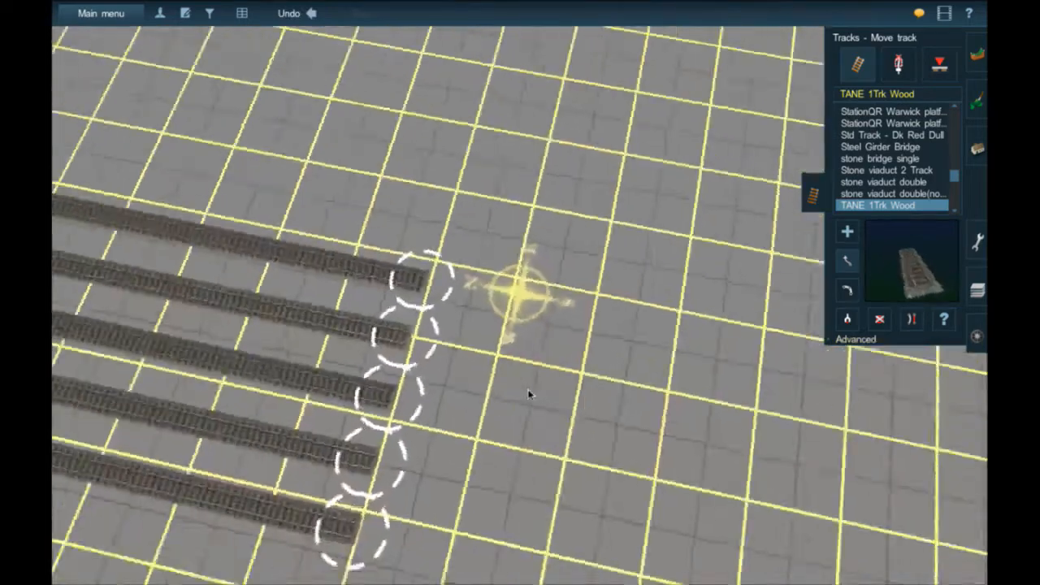
pyautogui.press('Left')
pyautogui.press('Up')
pyautogui.moveTo(511, 133)
pyautogui.mouseDown(button='right')
pyautogui.moveTo(513, 121)
pyautogui.moveTo(484, 112)
pyautogui.moveTo(515, 115)
pyautogui.moveTo(525, 128)
pyautogui.moveTo(515, 127)
pyautogui.mouseUp(button='right')
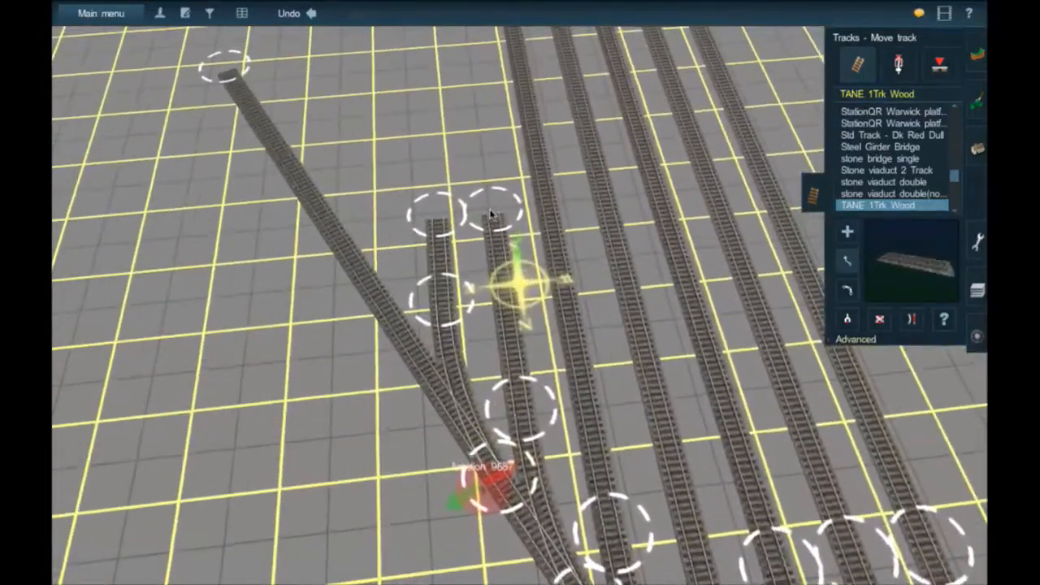
pyautogui.moveTo(490, 213); pyautogui.dragTo(486, 183, button='right')
pyautogui.moveTo(480, 139); pyautogui.dragTo(534, 340, button='right')
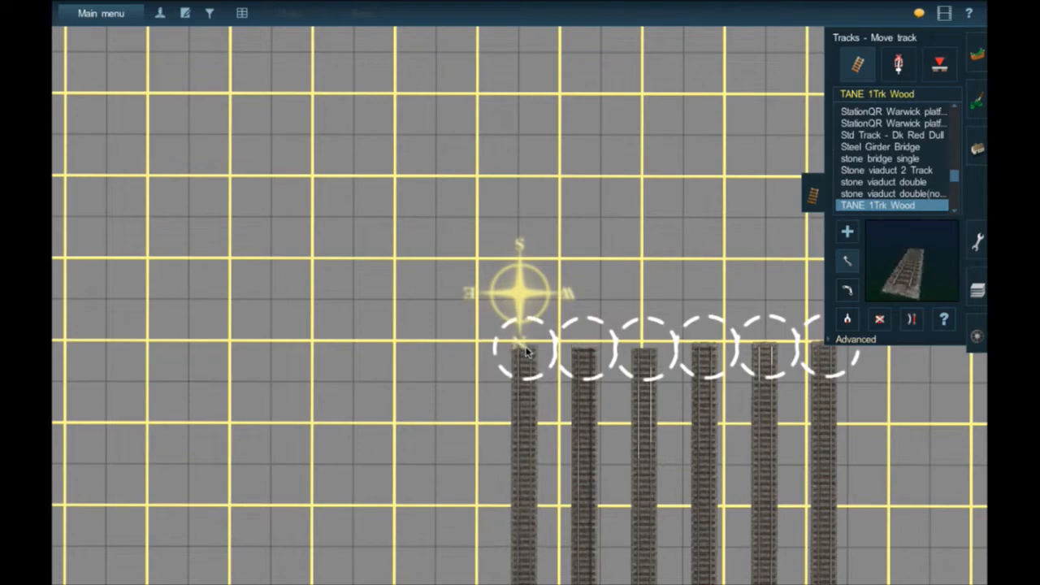
# Extend the outermost, seventh siding and straighten it with its open end on the common end line
pyautogui.moveTo(526, 351); pyautogui.dragTo(520, 307, button='right')
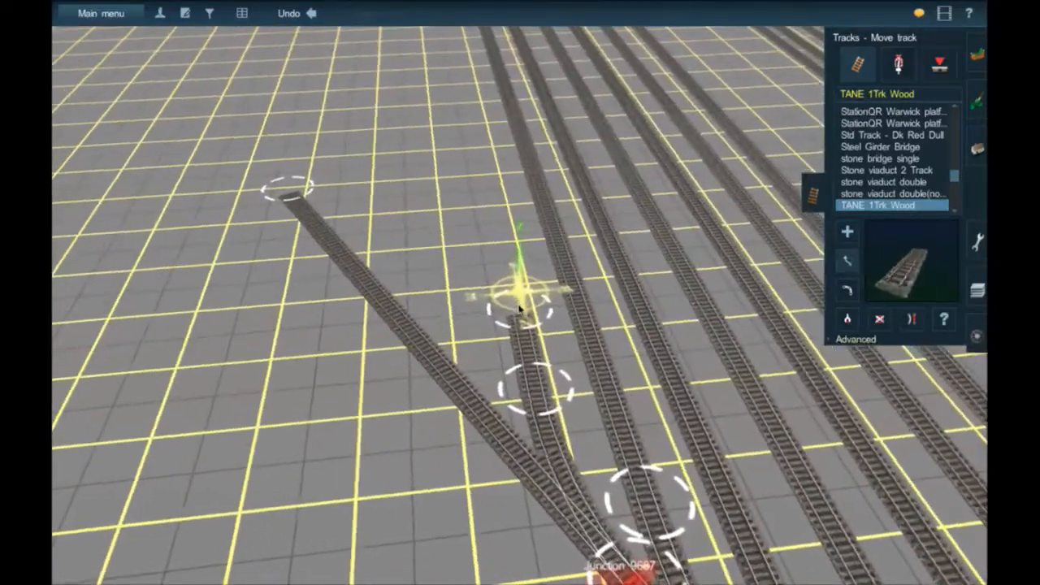
pyautogui.moveTo(499, 211); pyautogui.dragTo(535, 266, button='right')
pyautogui.moveTo(535, 266); pyautogui.dragTo(546, 315)
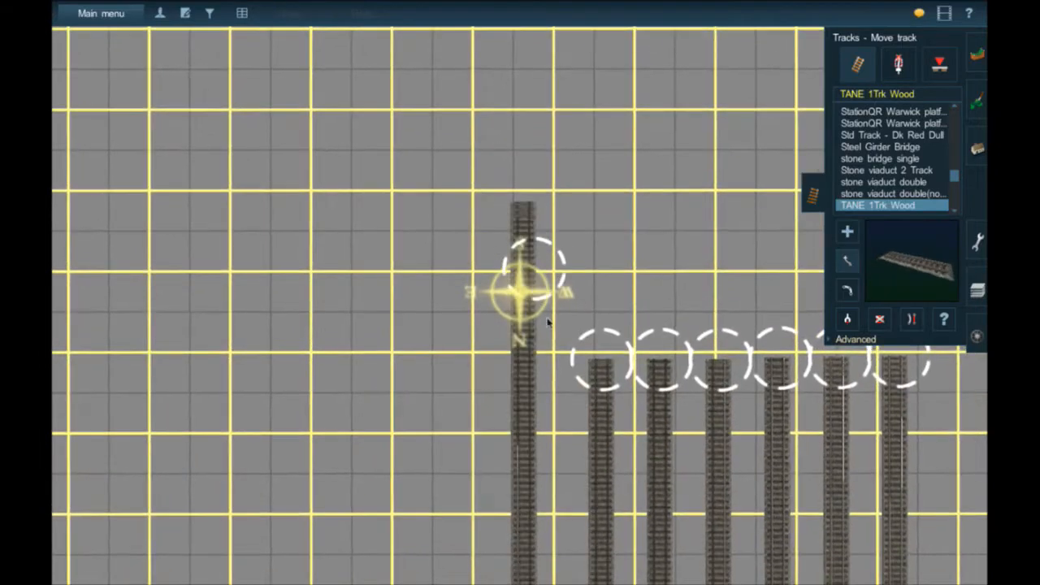
pyautogui.moveTo(554, 368); pyautogui.dragTo(546, 363)
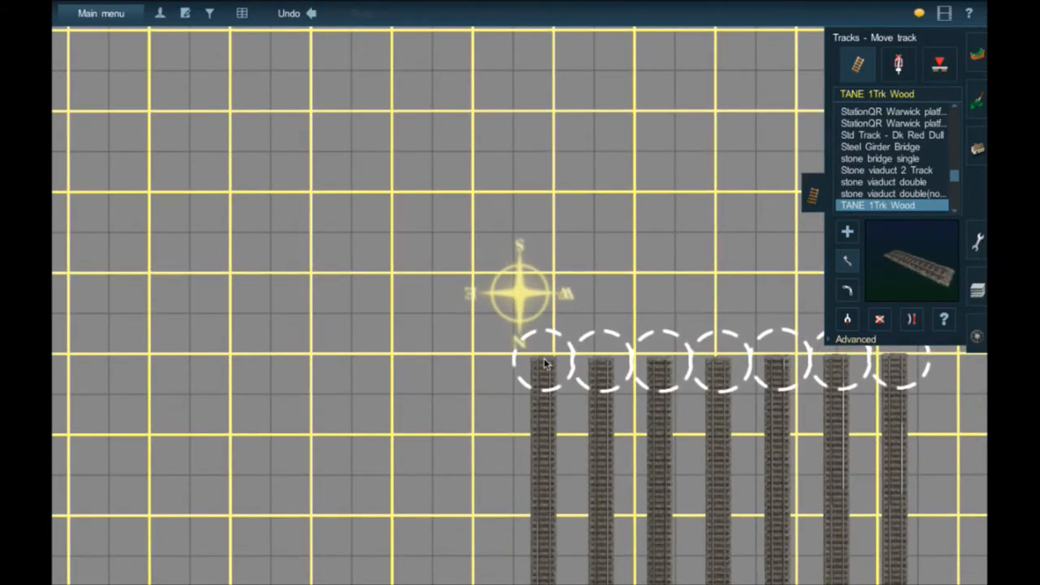
# Examine the extended sidings from the junctions on the diagonal track along to their open ends near the station
pyautogui.press('Right')
pyautogui.press('Down')
pyautogui.press('Right')
pyautogui.press('Down')
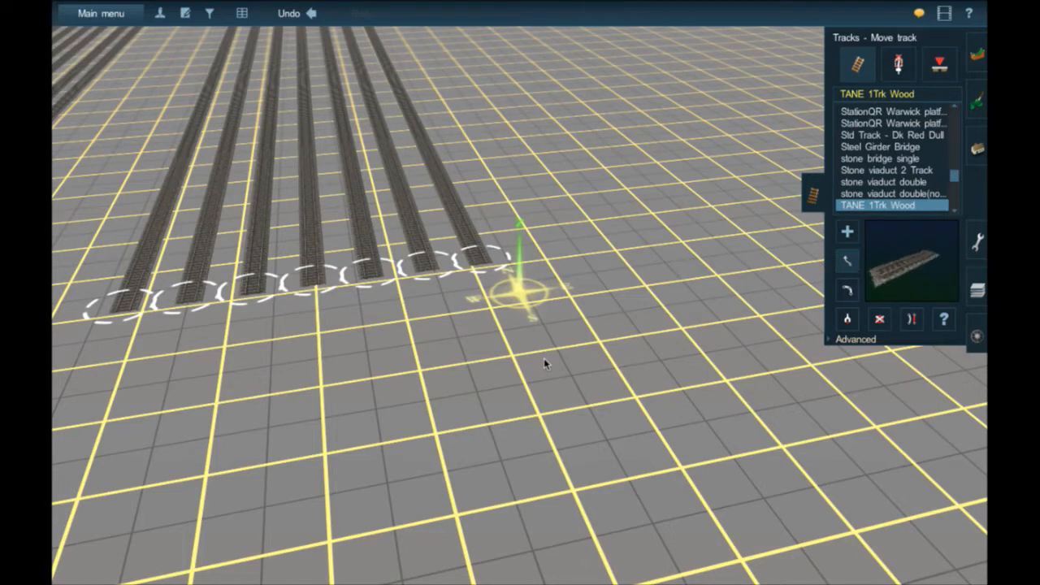
pyautogui.moveTo(498, 280); pyautogui.dragTo(529, 161, button='right')
pyautogui.press('Left')
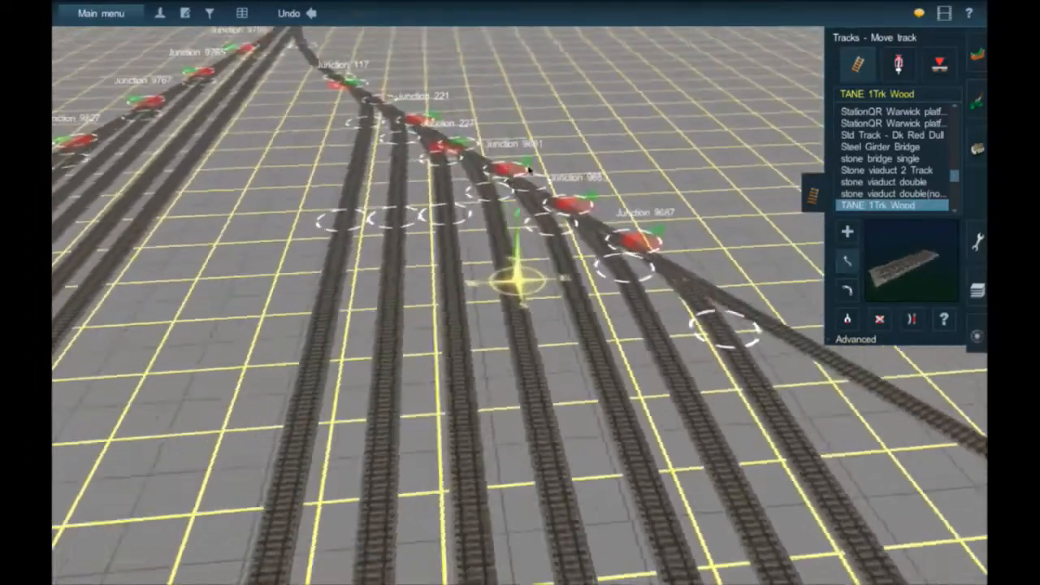
pyautogui.press('Left')
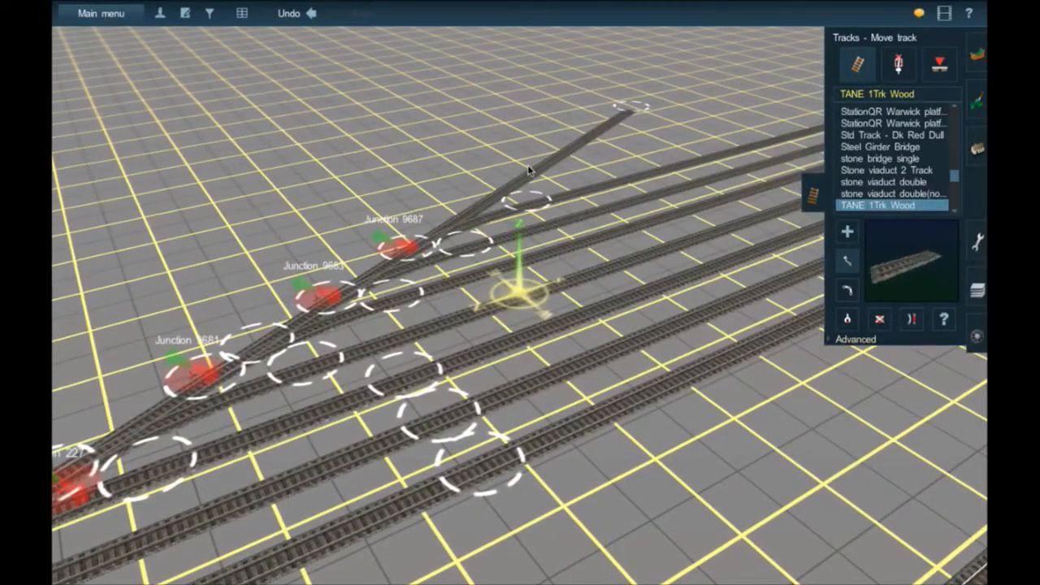
pyautogui.press('Left')
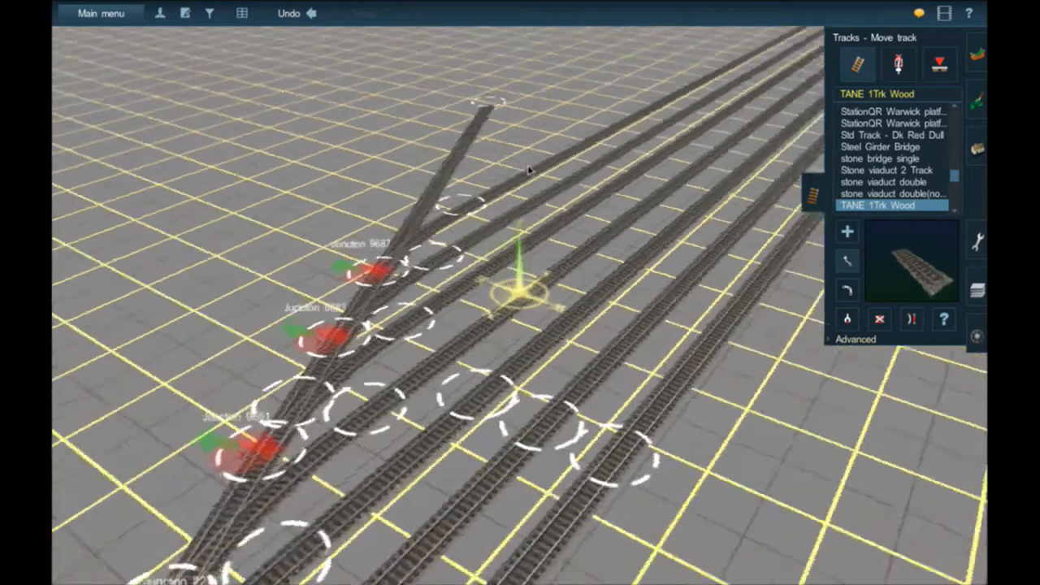
pyautogui.press('Down')
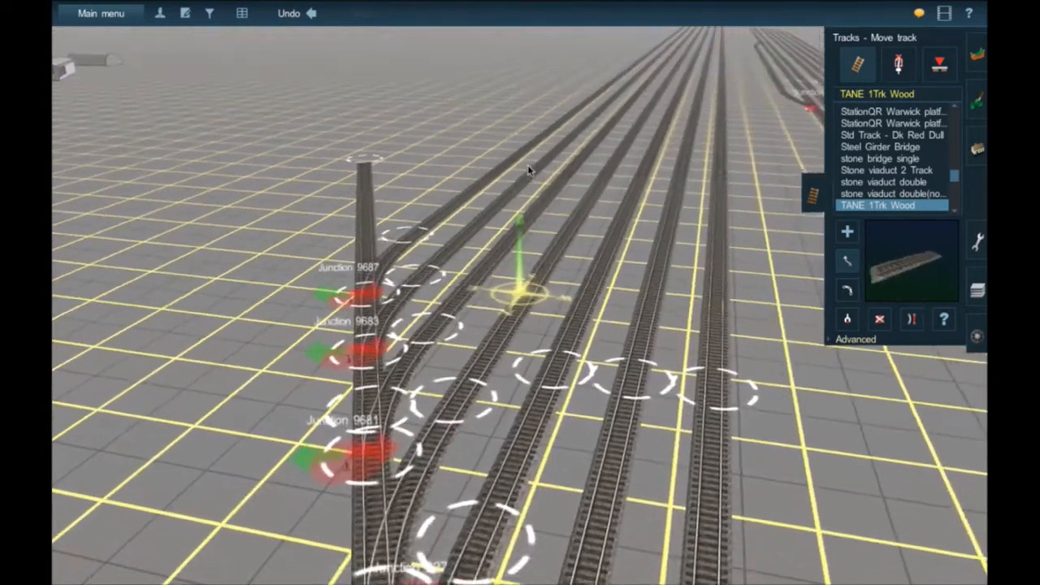
pyautogui.scroll(-5, 524, 173)
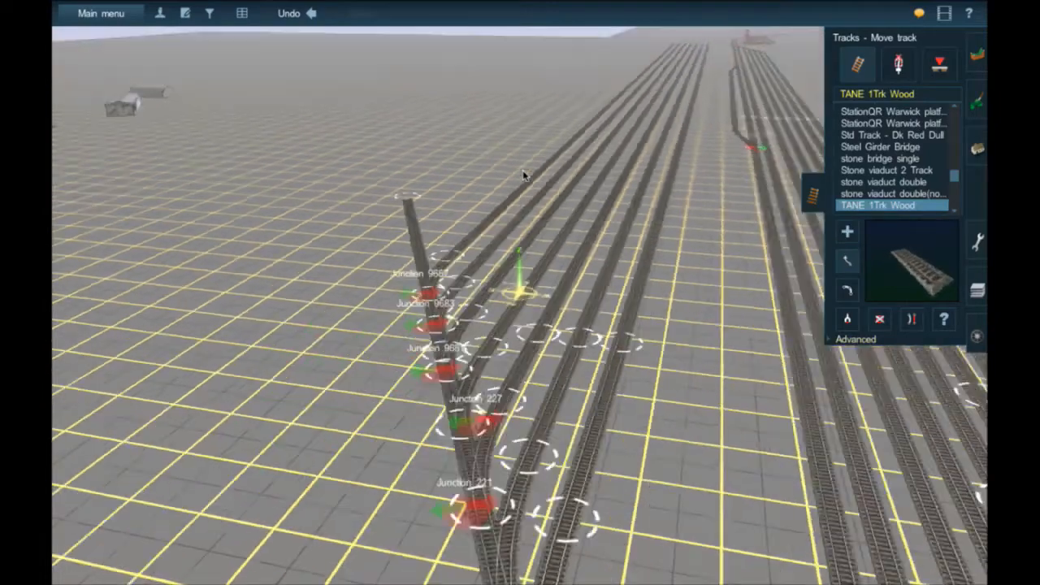
pyautogui.scroll(2, 601, 112)
pyautogui.scroll(5, 618, 112)
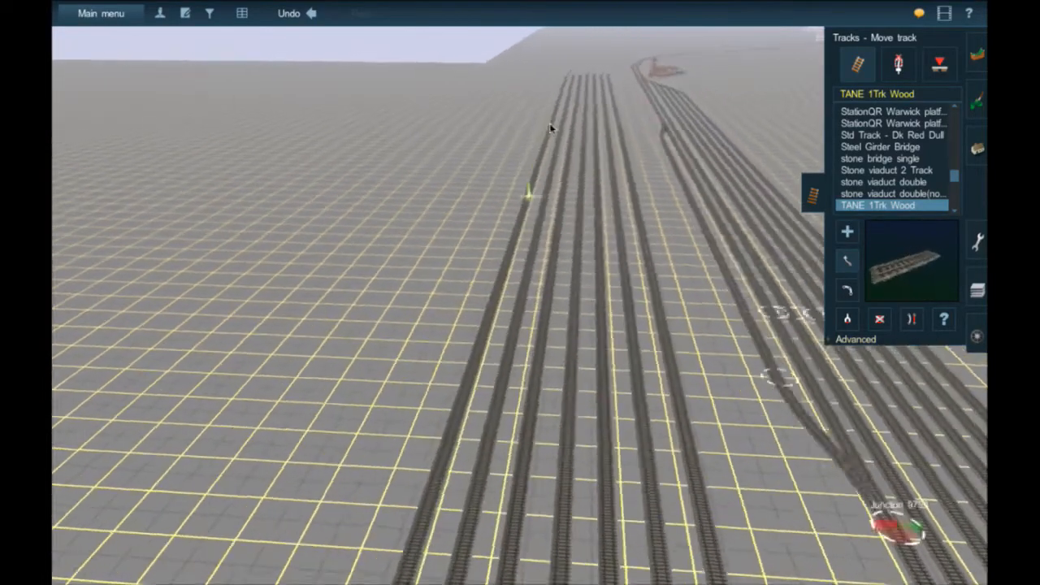
pyautogui.scroll(5, 538, 329)
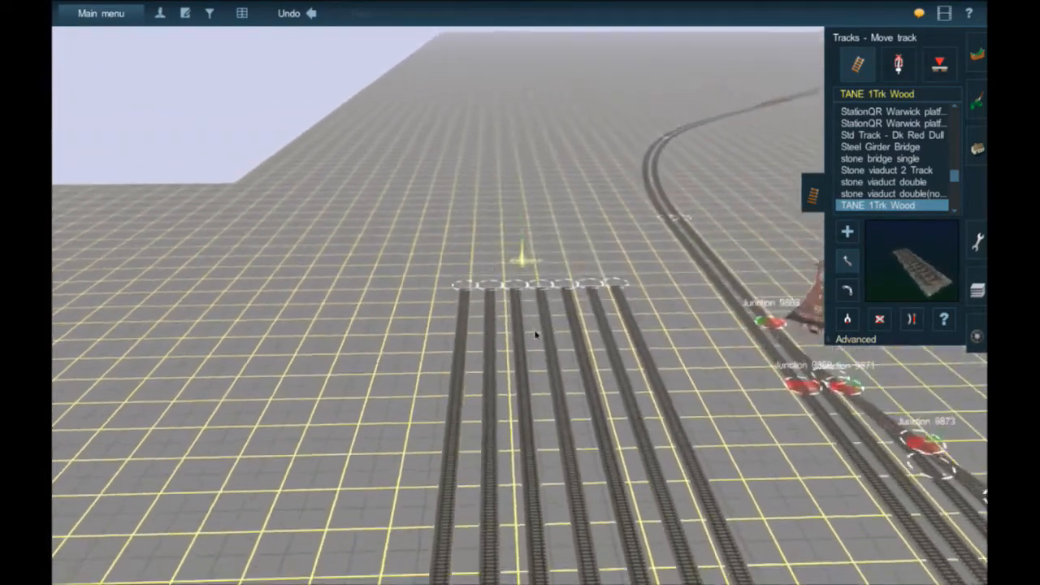
pyautogui.press('Up')
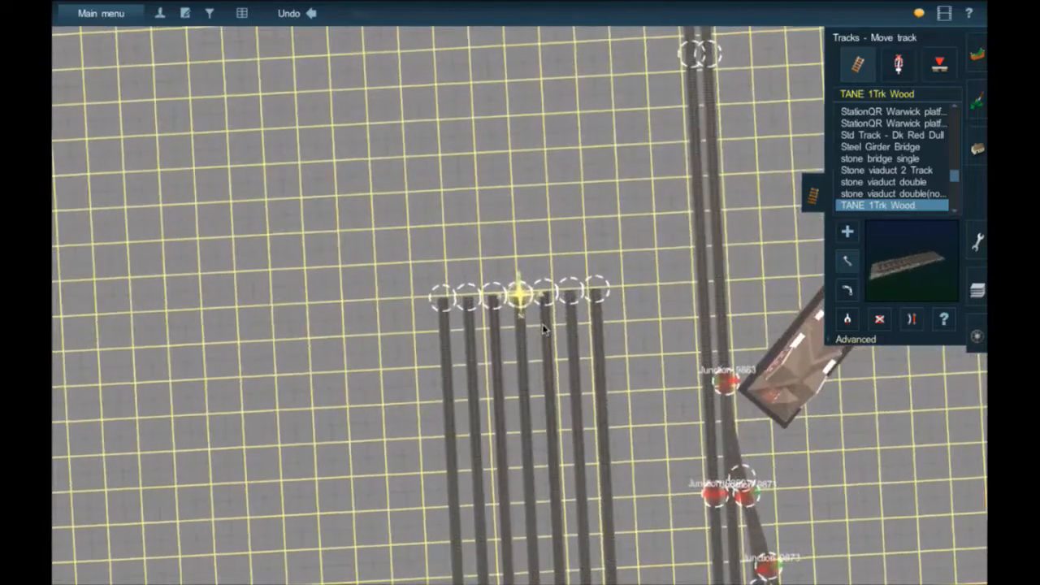
pyautogui.scroll(3, 518, 294)
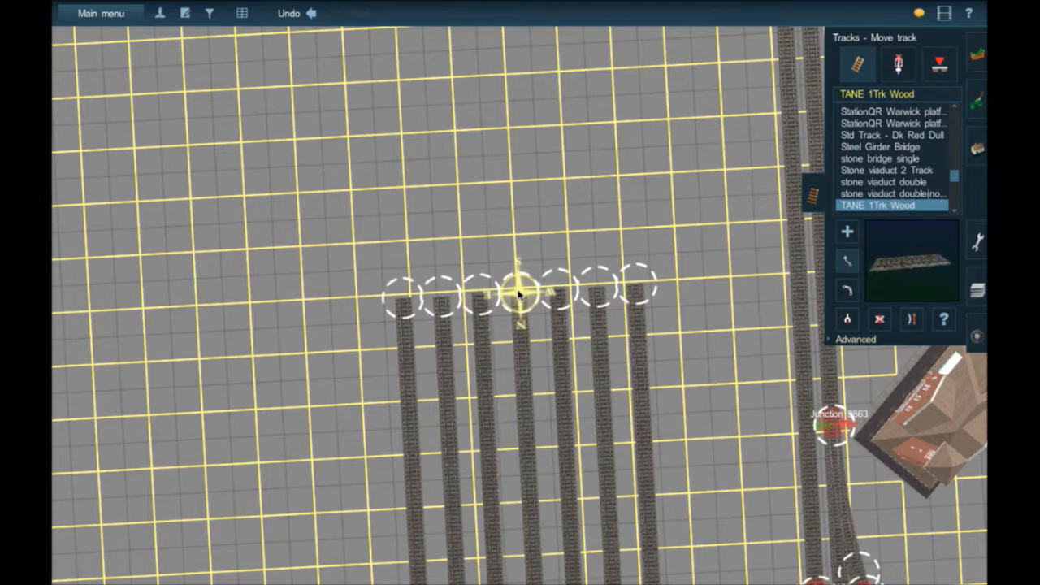
pyautogui.scroll(3, 518, 294)
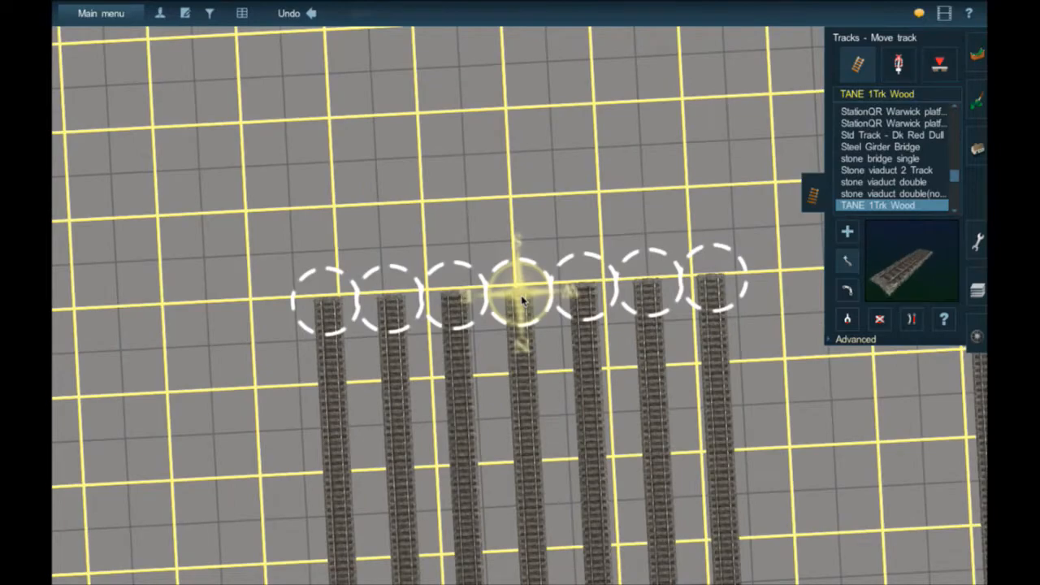
# Examine the sidings' aligned open ends, the nearby station and the junctions along the diagonal track
pyautogui.moveTo(523, 300); pyautogui.dragTo(522, 301, button='right')
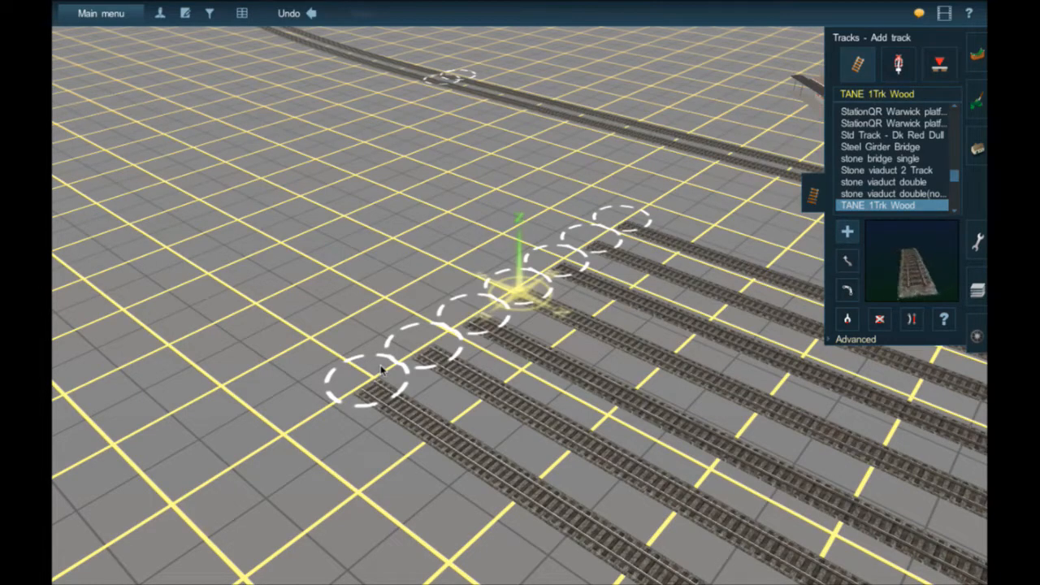
pyautogui.press('Right')
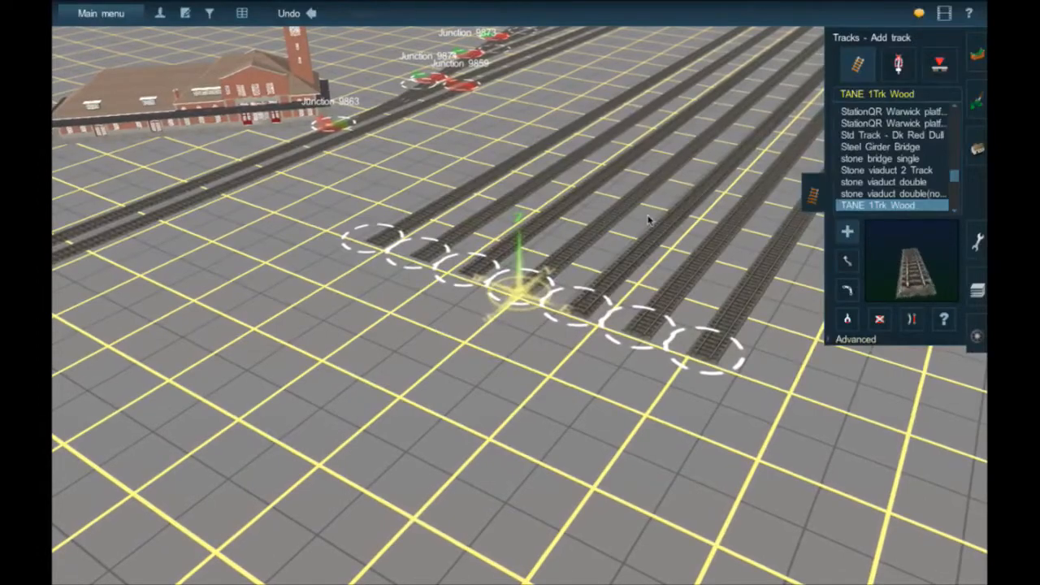
pyautogui.moveTo(649, 220); pyautogui.dragTo(522, 156, button='right')
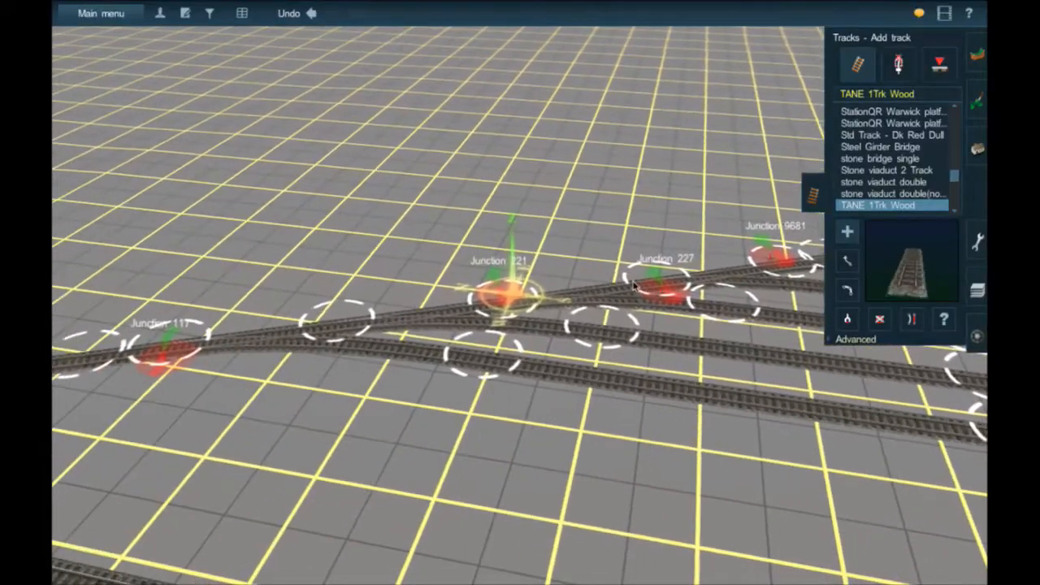
pyautogui.press('Up')
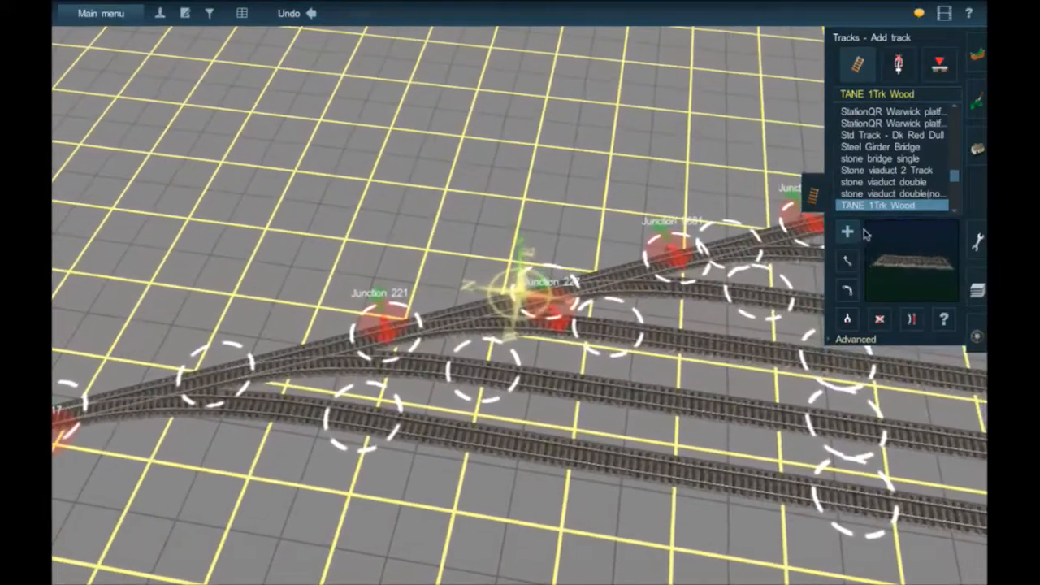
pyautogui.press('Left')
pyautogui.press('Down')
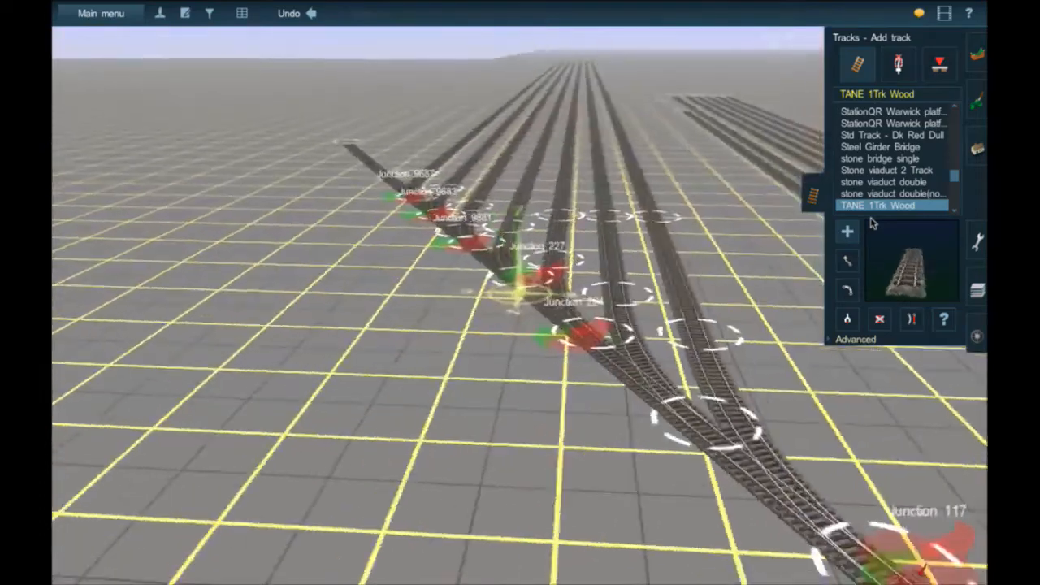
pyautogui.press('Right')
pyautogui.moveTo(735, 219); pyautogui.dragTo(516, 153, button='right')
pyautogui.press('Left')
pyautogui.press('Up')
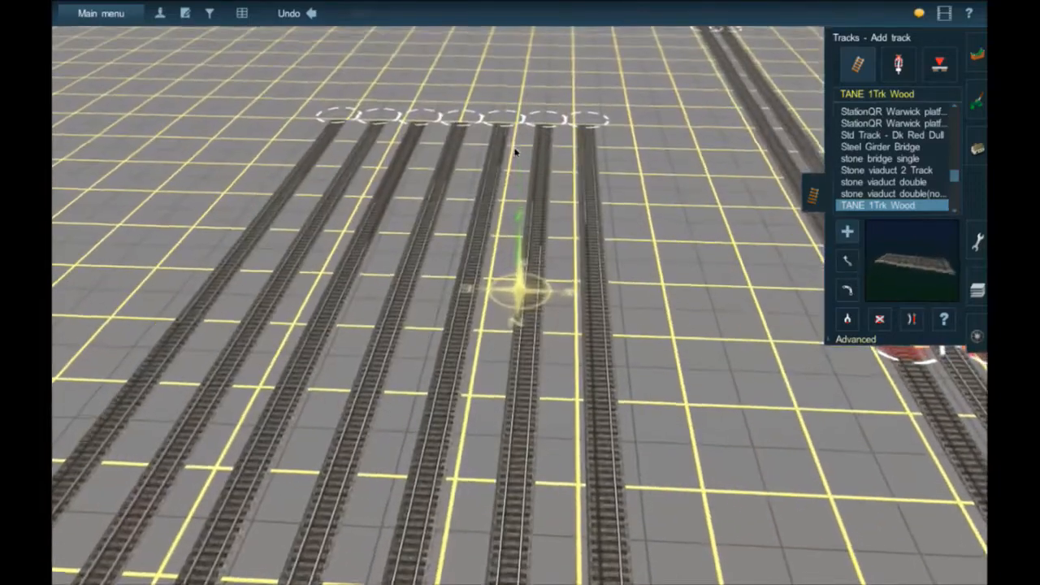
pyautogui.rightClick(515, 153)
pyautogui.rightClick(411, 144)
pyautogui.press('Left')
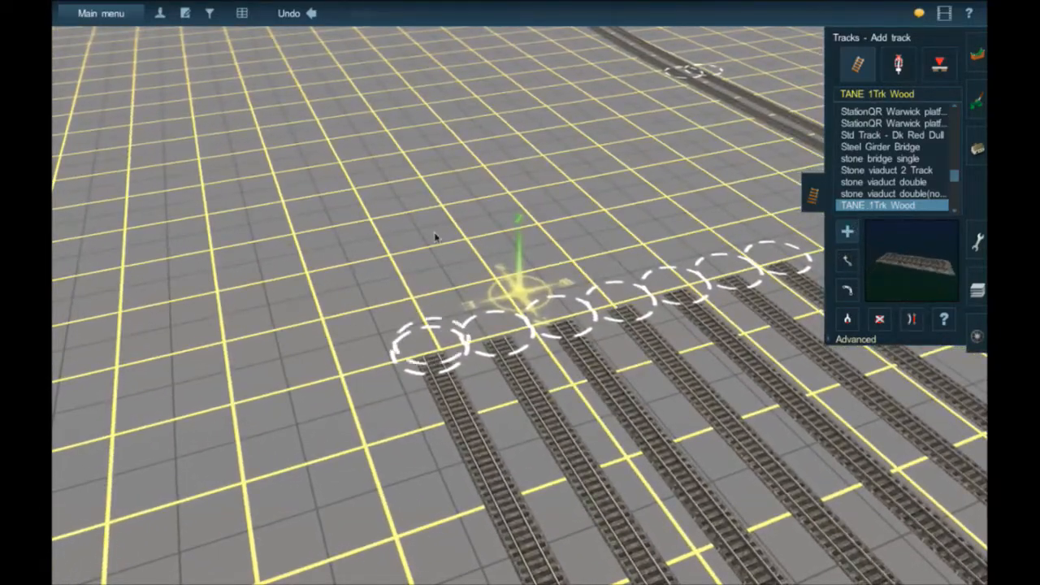
# Try to add a length of track beyond the common end line from the open end of the outermost siding
pyautogui.moveTo(453, 175); pyautogui.dragTo(454, 169)
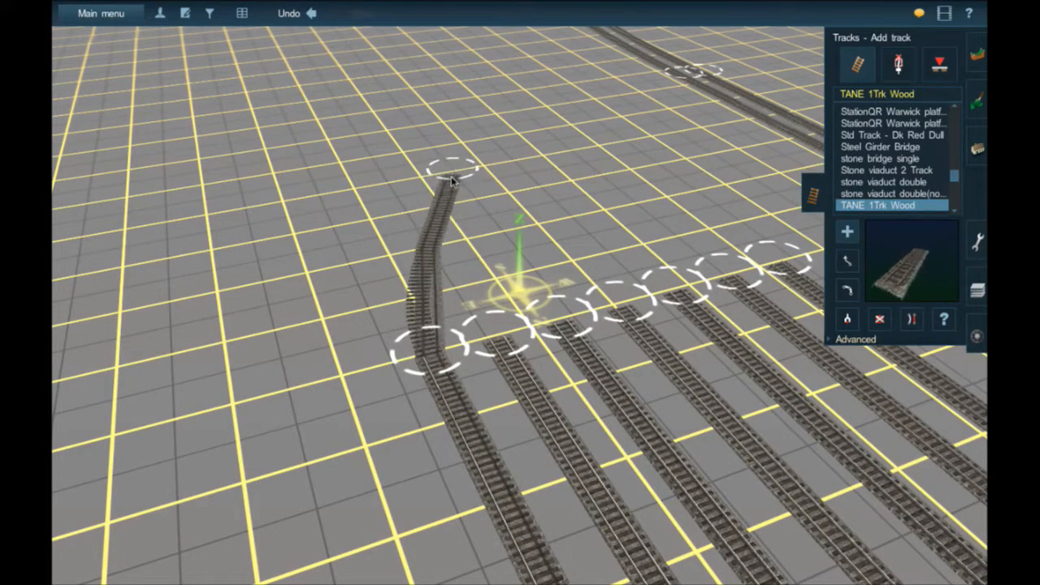
pyautogui.click(847, 235)
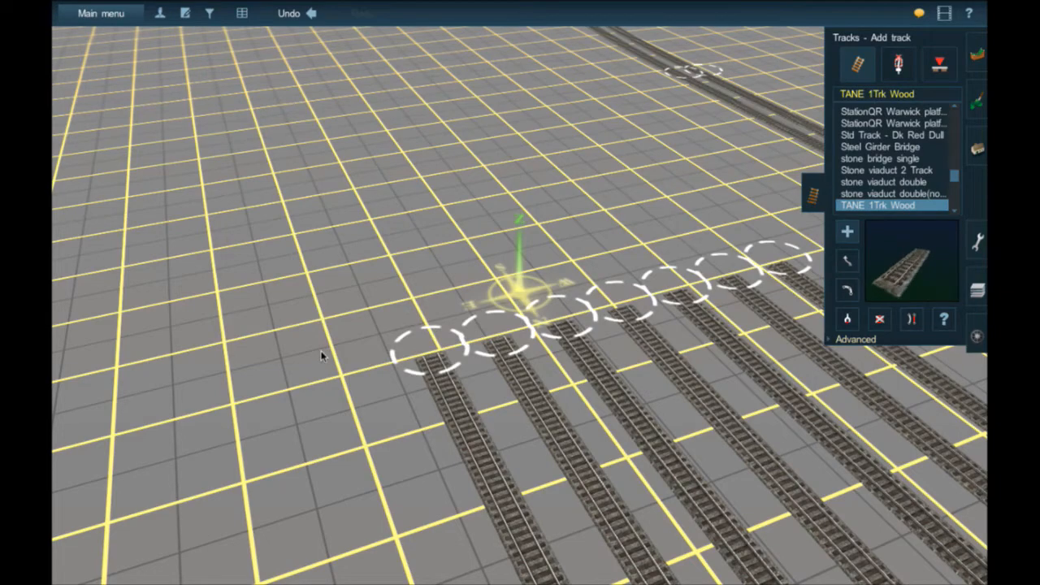
# Survey the yard, the main line and the baseboards around the CBVR Flagstaff Yard Engine Shop on the map
pyautogui.scroll(-5, 321, 356)
pyautogui.hotkey('ctrl', 'm')
pyautogui.rightClick(675, 427)
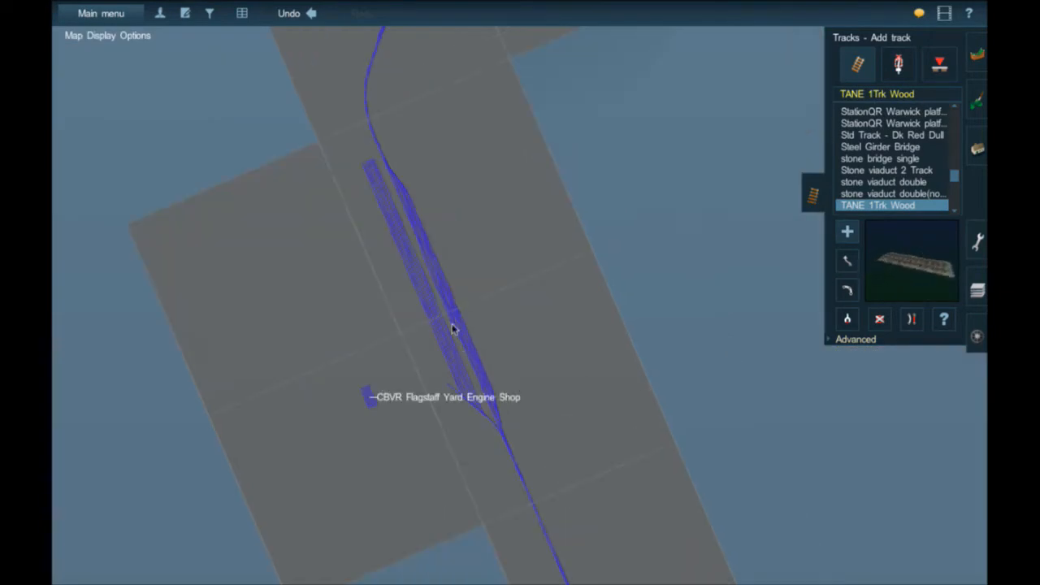
pyautogui.rightClick(418, 291)
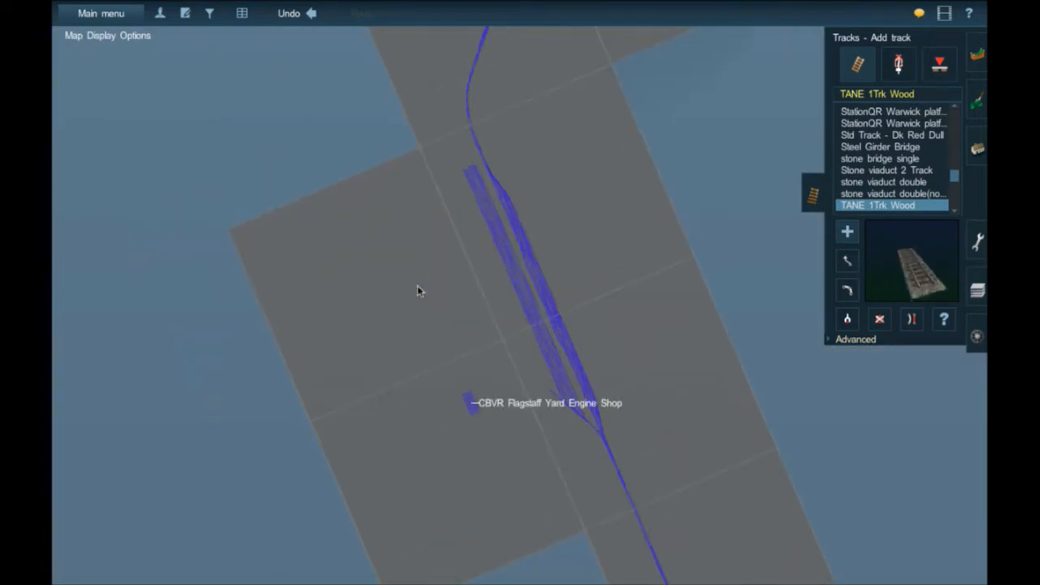
pyautogui.rightClick(439, 149)
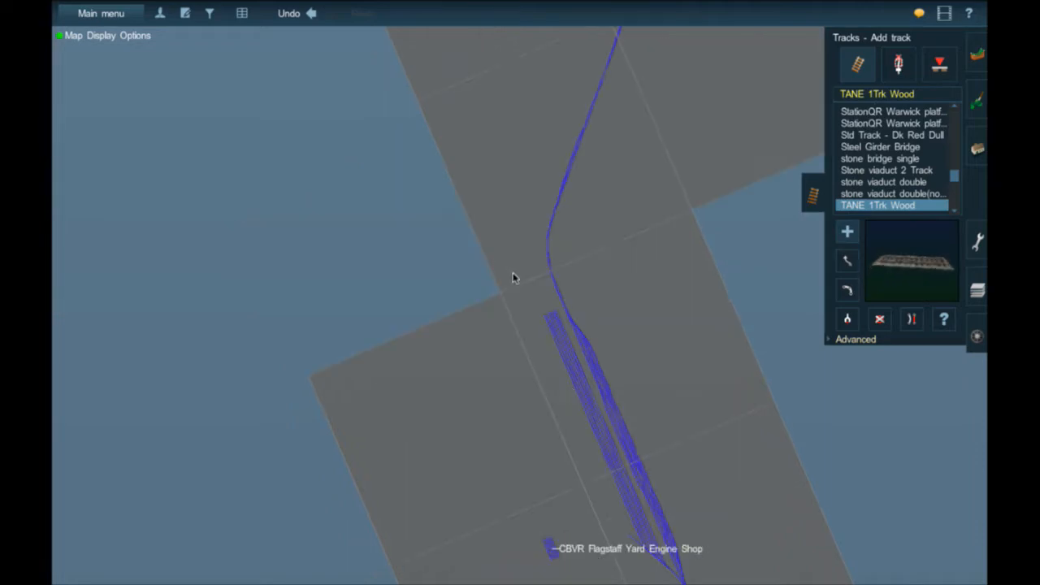
pyautogui.rightClick(580, 389)
pyautogui.scroll(2, 477, 175)
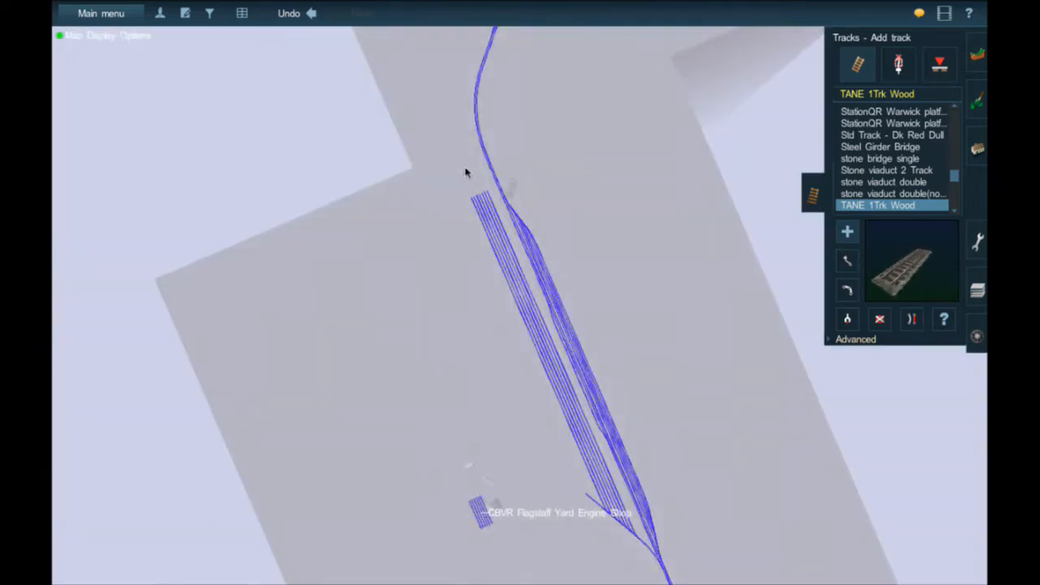
pyautogui.scroll(3, 452, 172)
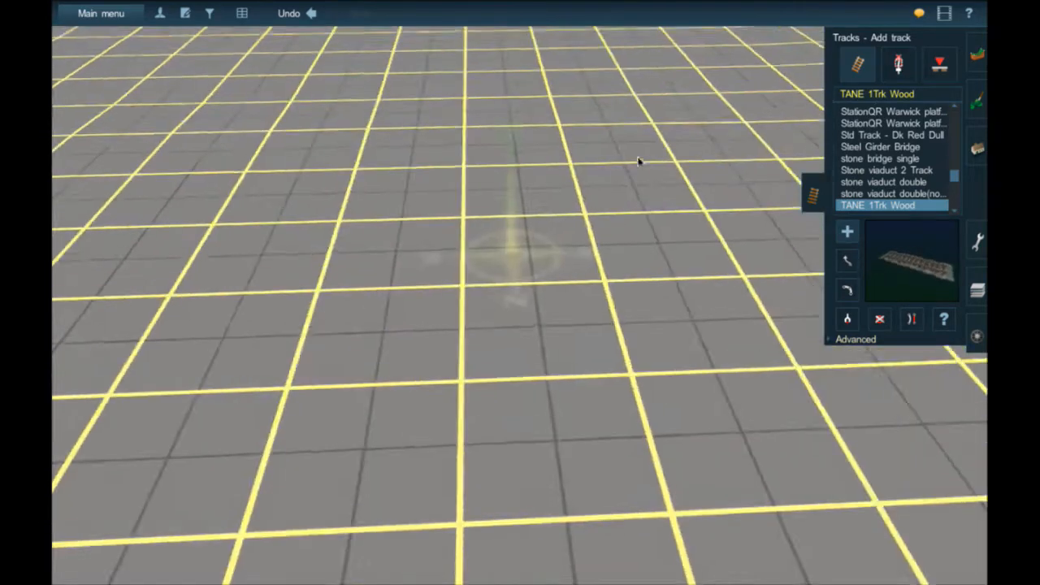
# Delete two sections of the outer third track beside the double-track line, starting with the one leading from Junction 9633
pyautogui.scroll(-4, 537, 144)
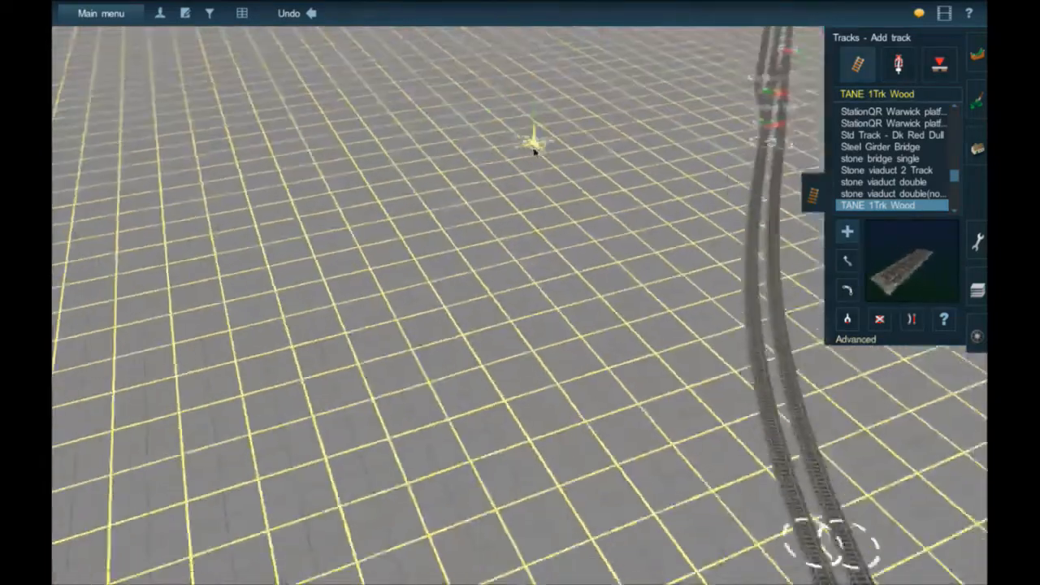
pyautogui.rightClick(608, 367)
pyautogui.press('Left')
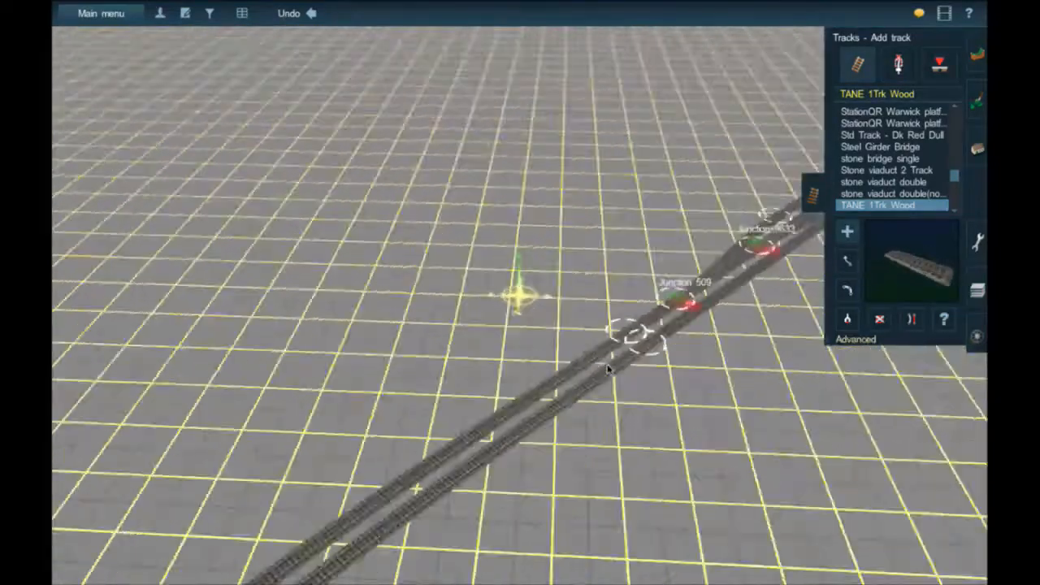
pyautogui.press('Left')
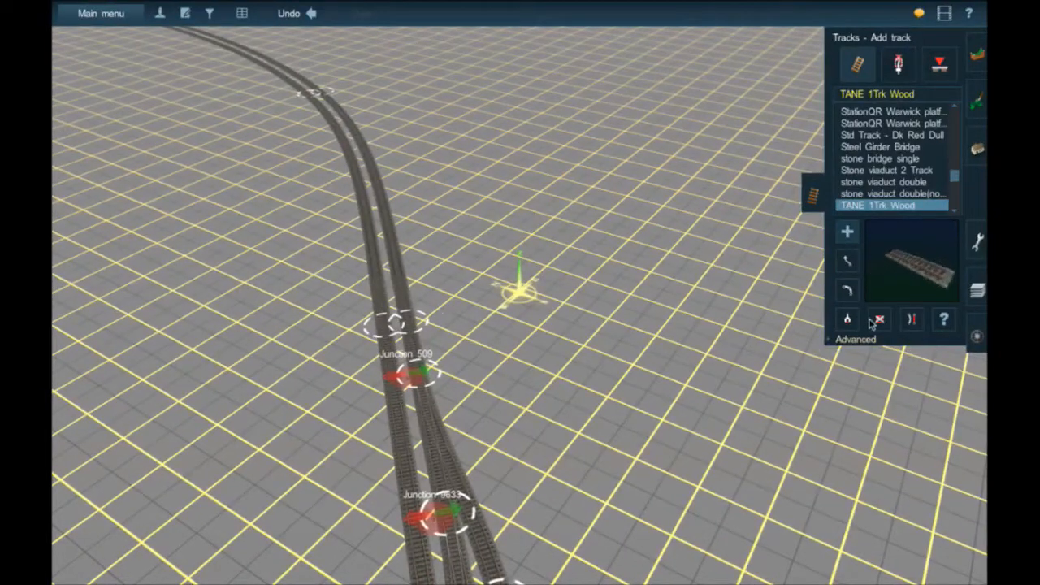
pyautogui.press('d')
pyautogui.press('Left')
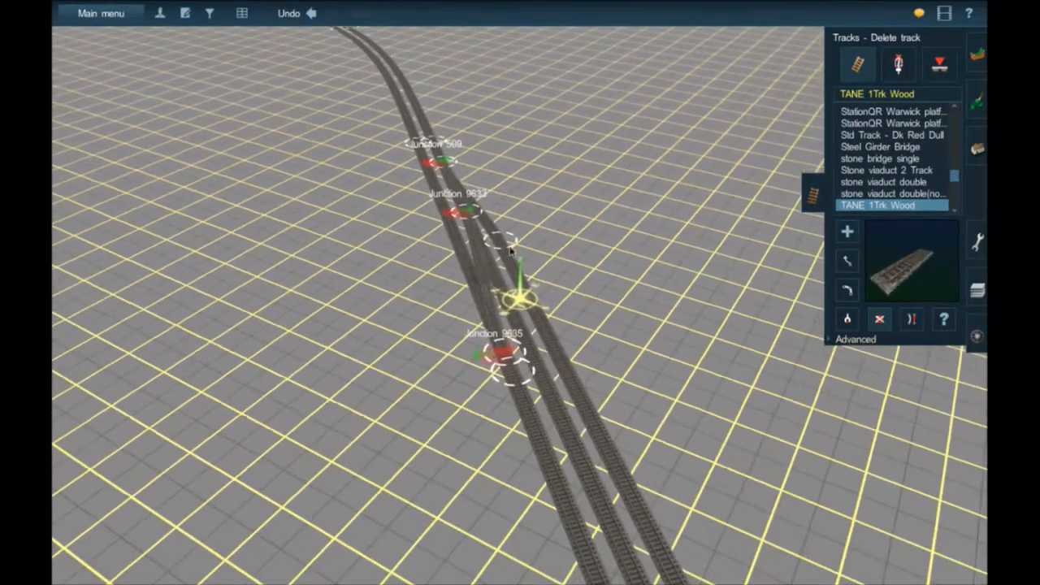
pyautogui.click(491, 227)
pyautogui.rightClick(666, 543)
pyautogui.press('Right')
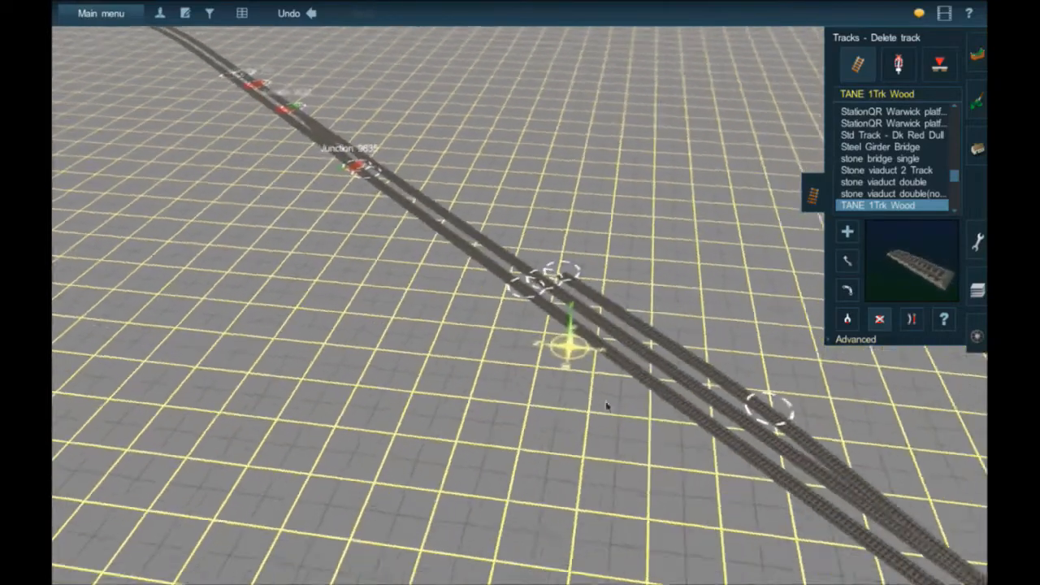
pyautogui.click(639, 310)
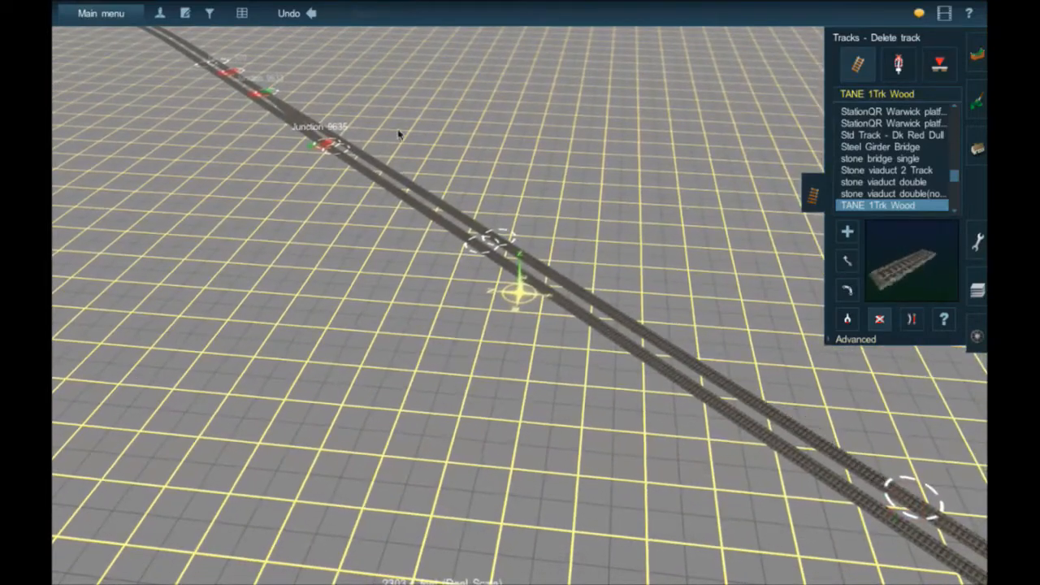
# Add a short TANE 1Trk Wood track diverging outward from the double-track line just beyond Junction 509
pyautogui.rightClick(339, 68)
pyautogui.press('Left')
pyautogui.rightClick(358, 93)
pyautogui.rightClick(715, 569)
pyautogui.press('Right')
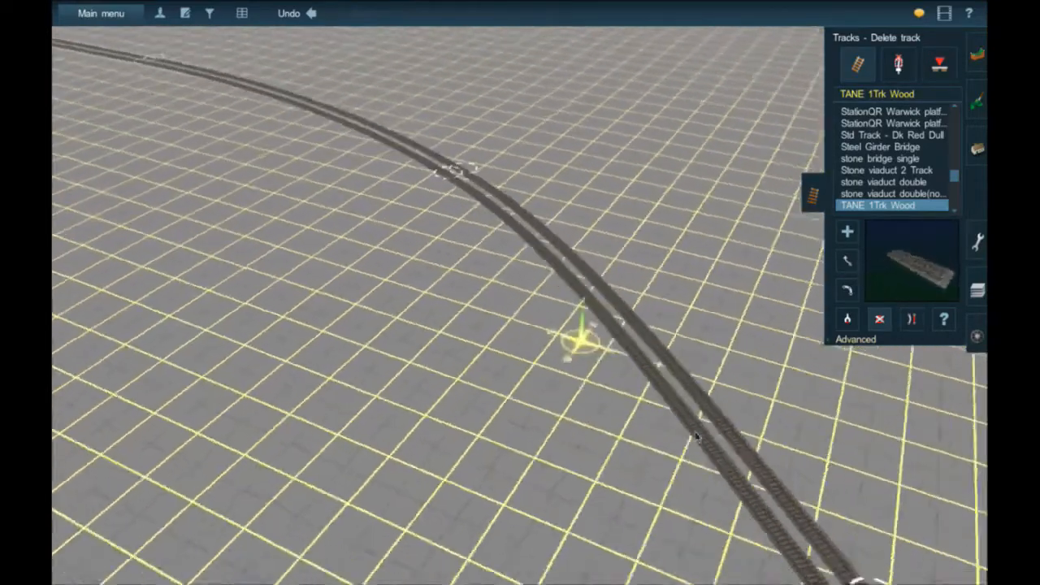
pyautogui.rightClick(703, 441)
pyautogui.press('Left')
pyautogui.rightClick(552, 319)
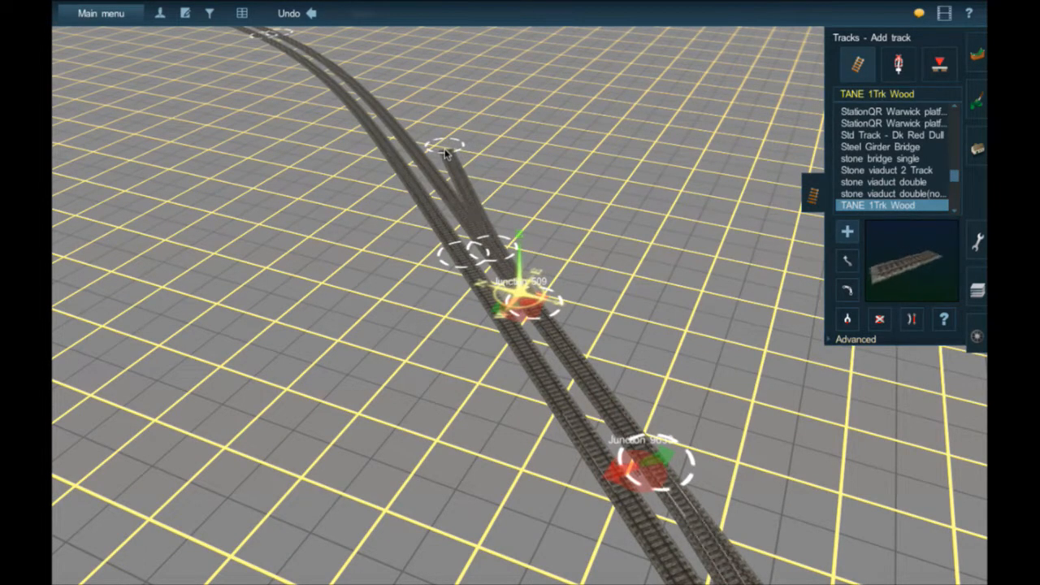
pyautogui.rightClick(503, 218)
pyautogui.click(431, 197)
pyautogui.moveTo(415, 139); pyautogui.dragTo(417, 123)
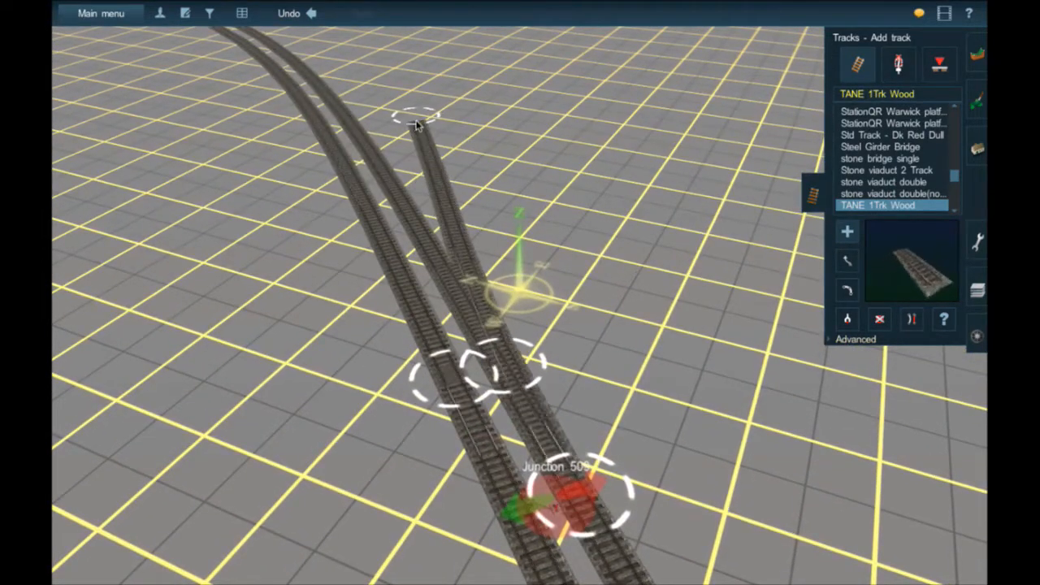
pyautogui.moveTo(459, 221); pyautogui.dragTo(526, 319)
pyautogui.rightClick(463, 215)
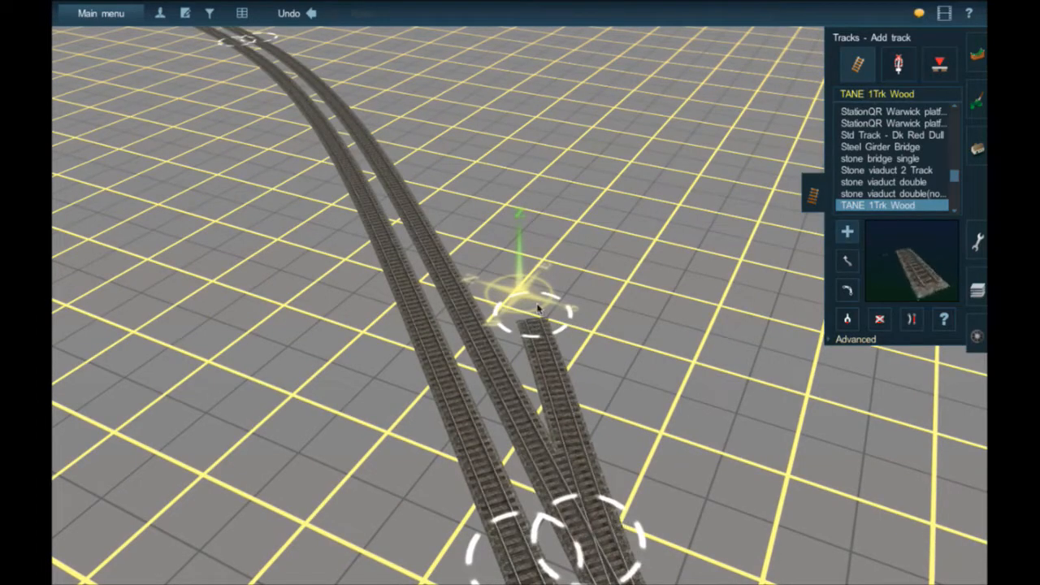
# Extend the short branch from its open end as a third track alongside the curving double-track line
pyautogui.moveTo(444, 165); pyautogui.dragTo(512, 262)
pyautogui.rightClick(436, 159)
pyautogui.rightClick(436, 168)
pyautogui.press('Up')
pyautogui.rightClick(433, 162)
pyautogui.moveTo(682, 515); pyautogui.dragTo(780, 264, button='right')
pyautogui.press('Left')
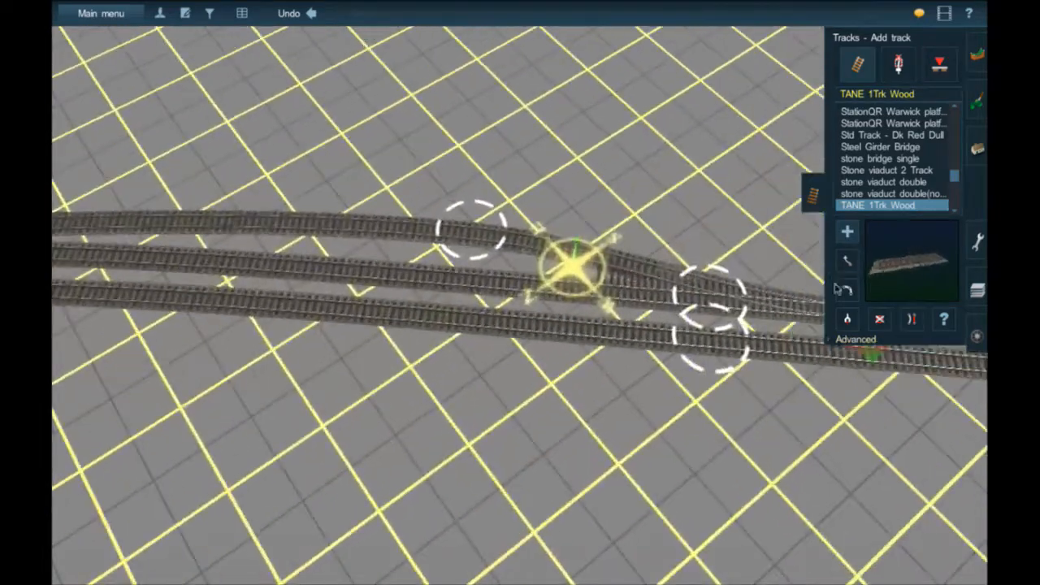
# Straighten the short first section of the branch and move its far joint closer to the neighbouring track
pyautogui.click(912, 321)
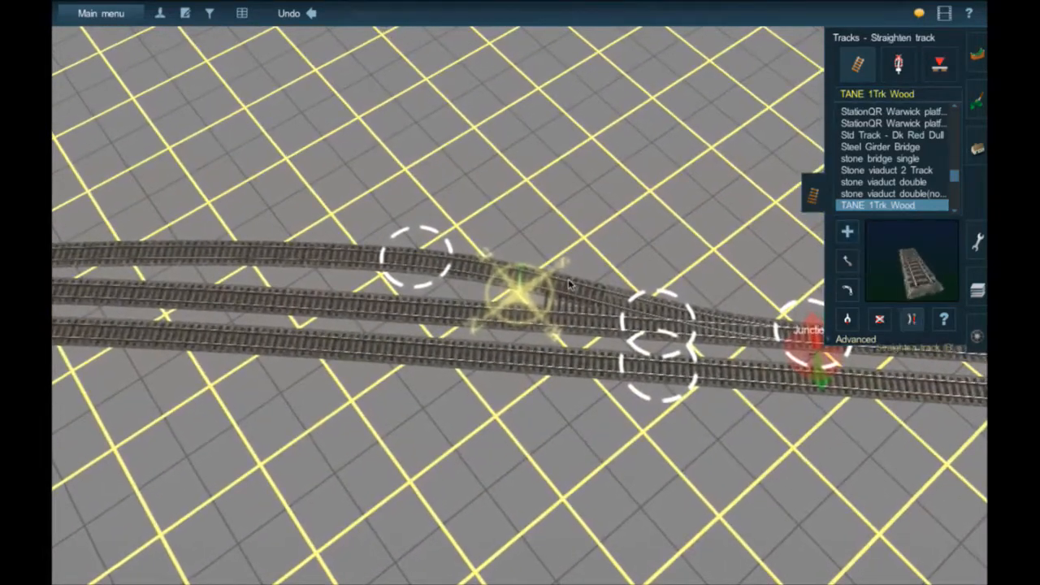
pyautogui.click(569, 283)
pyautogui.press('Right')
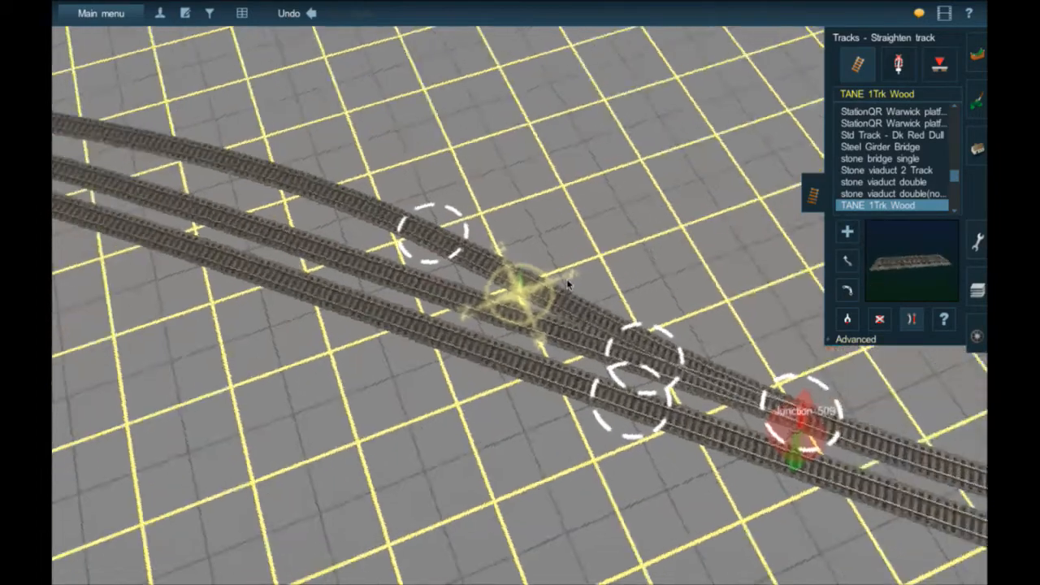
pyautogui.press('Left')
pyautogui.press('Down')
pyautogui.click(846, 264)
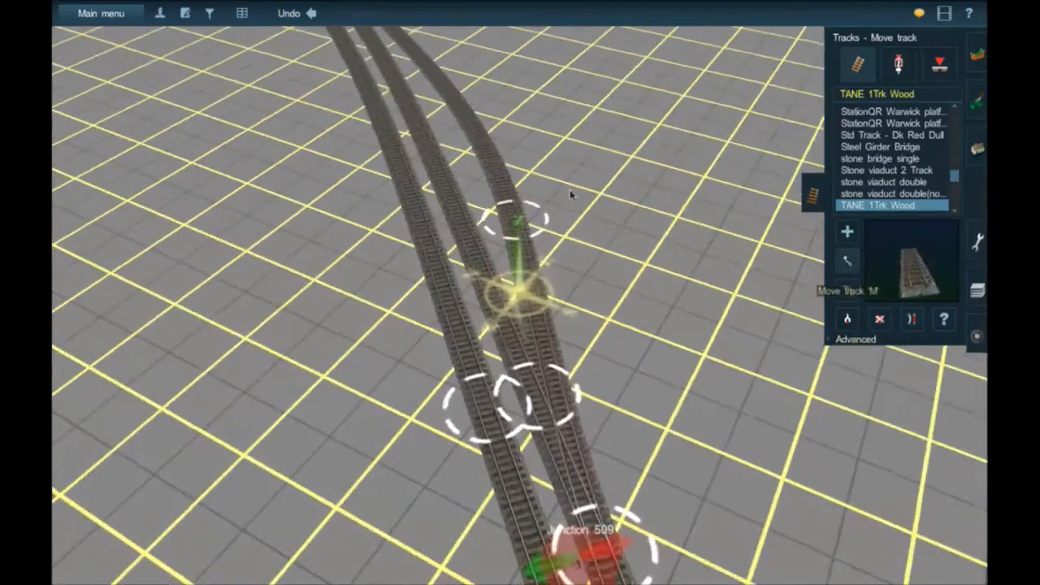
pyautogui.moveTo(507, 234)
pyautogui.mouseDown()
pyautogui.moveTo(481, 237)
pyautogui.moveTo(496, 237)
pyautogui.mouseUp()
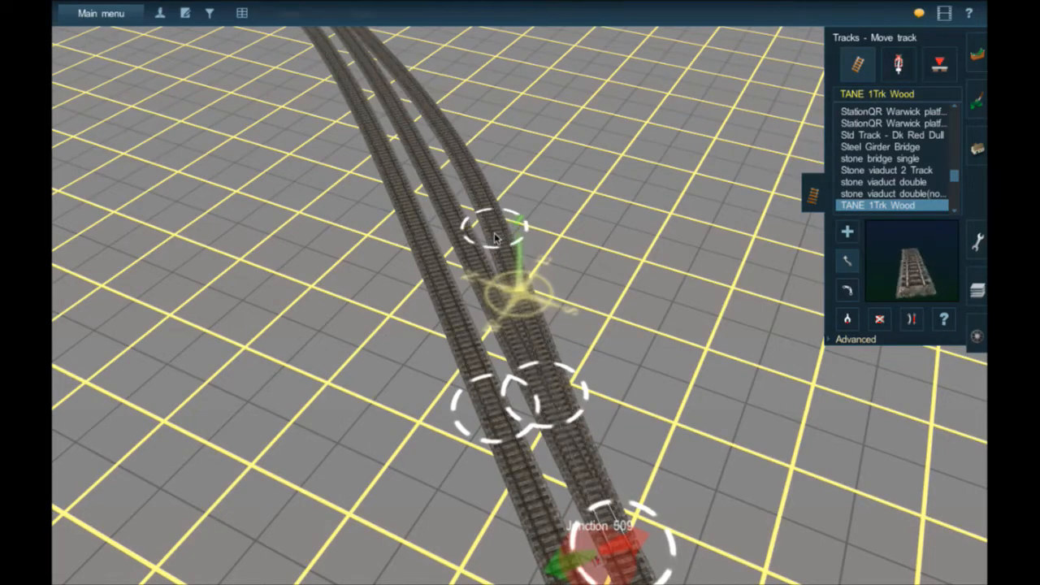
# Extend the third track from its open end along the outside of the double-track line and straighten the added section
pyautogui.rightClick(445, 149)
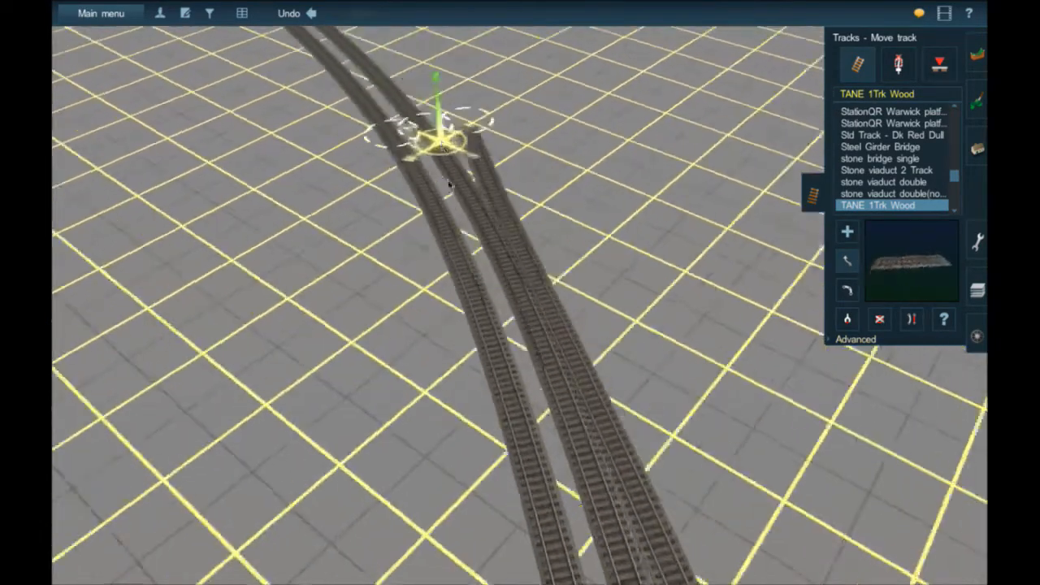
pyautogui.click(849, 231)
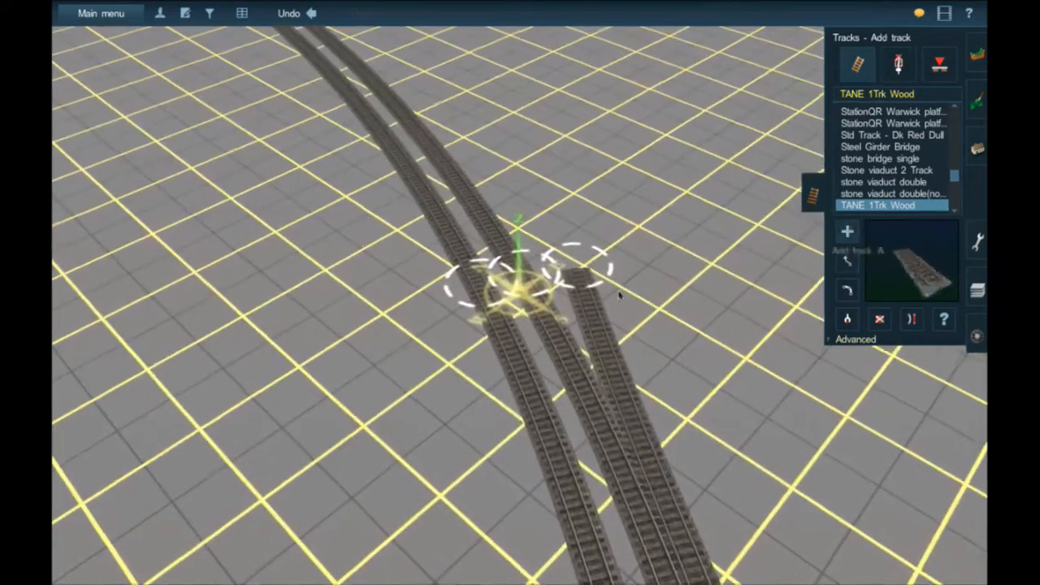
pyautogui.click(518, 181)
pyautogui.rightClick(515, 170)
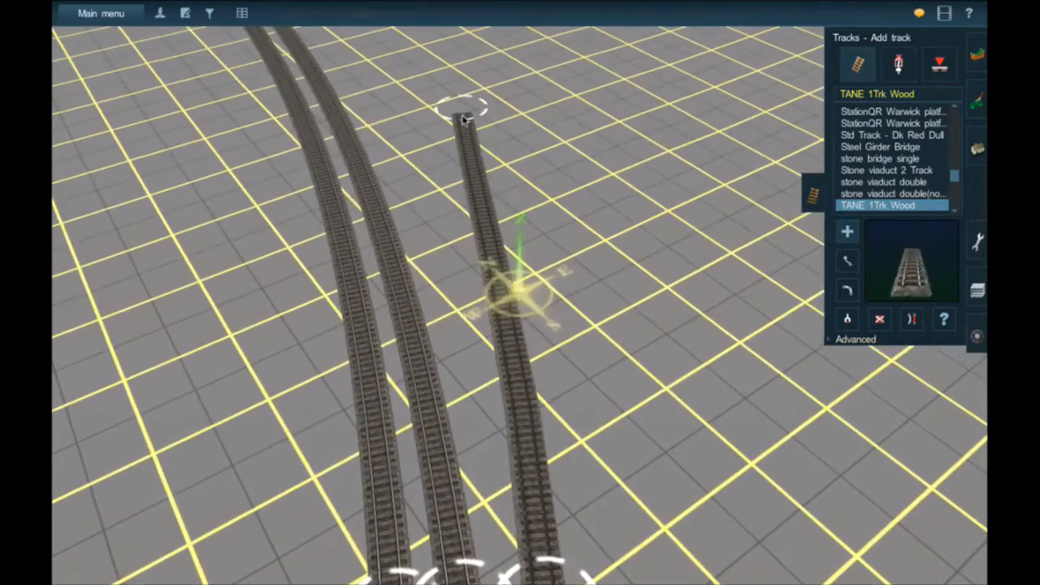
pyautogui.moveTo(493, 204); pyautogui.dragTo(493, 204, button='right')
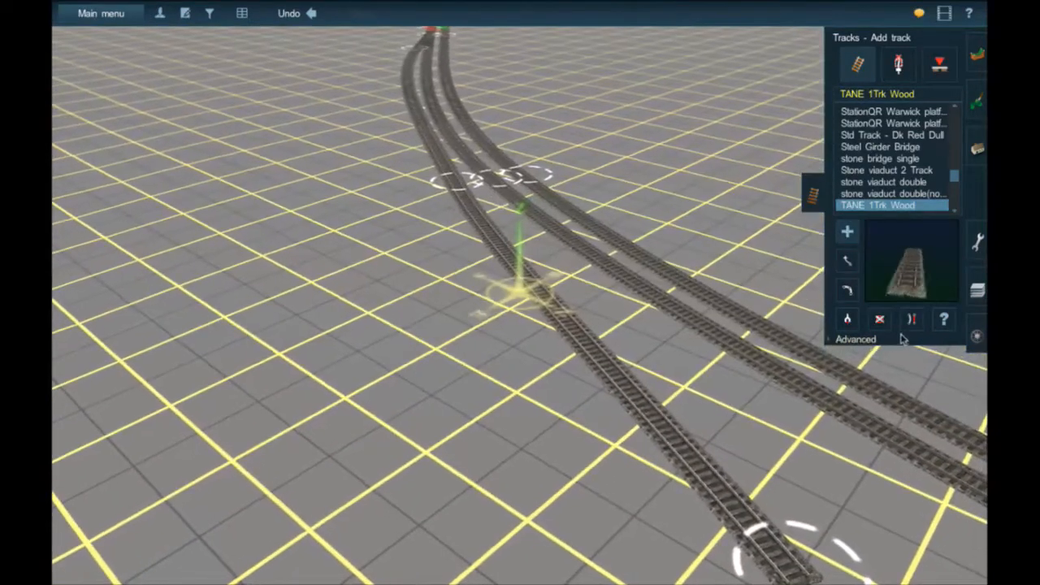
pyautogui.click(579, 331)
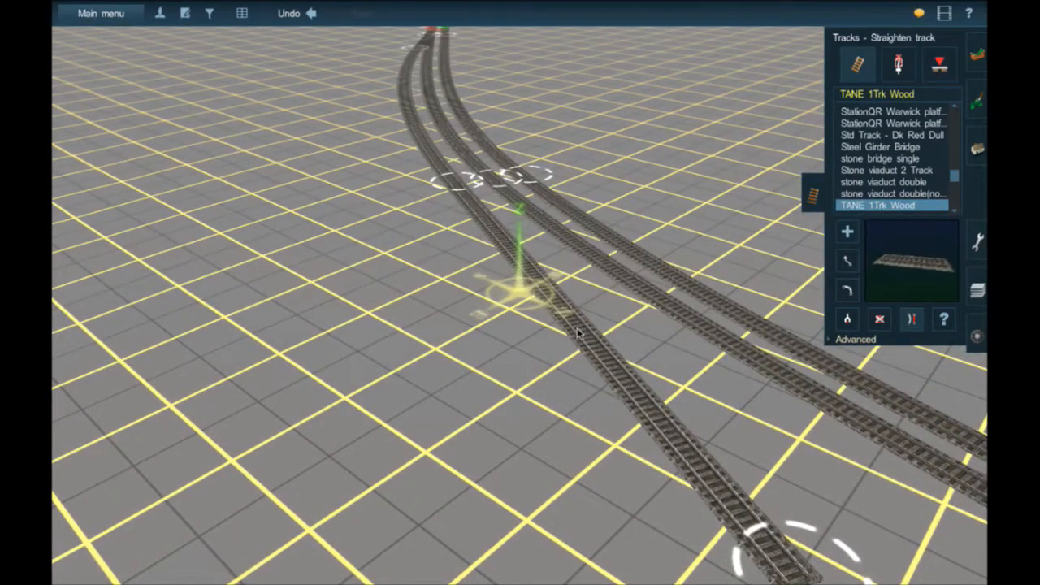
pyautogui.moveTo(577, 332); pyautogui.dragTo(577, 331, button='right')
pyautogui.moveTo(492, 250); pyautogui.dragTo(493, 249, button='right')
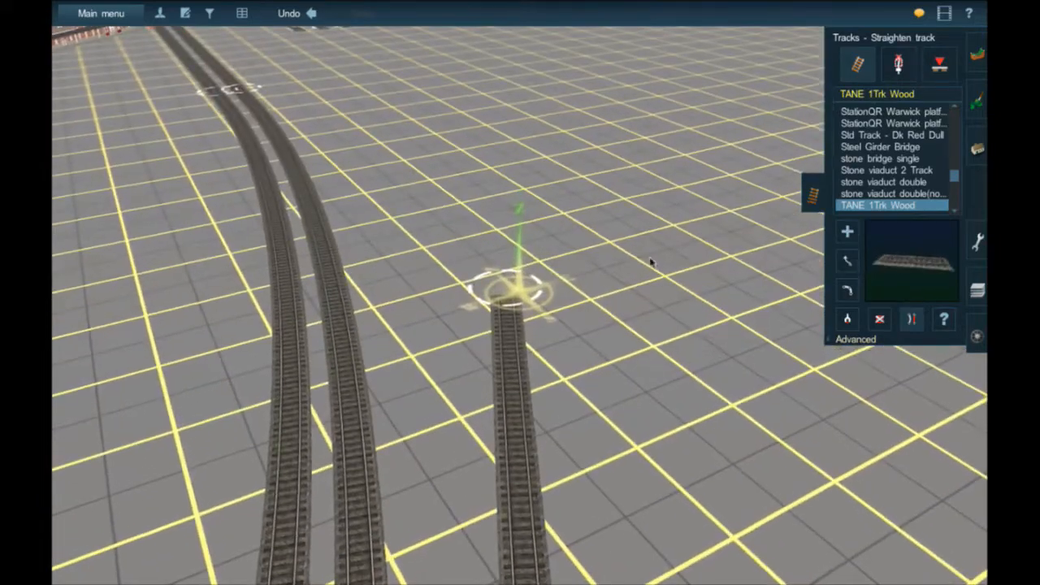
# Extend the first yard track with a short TANE 1Trk Wood section and connect it to the diagonal lead track
pyautogui.moveTo(499, 113); pyautogui.dragTo(488, 355, button='right')
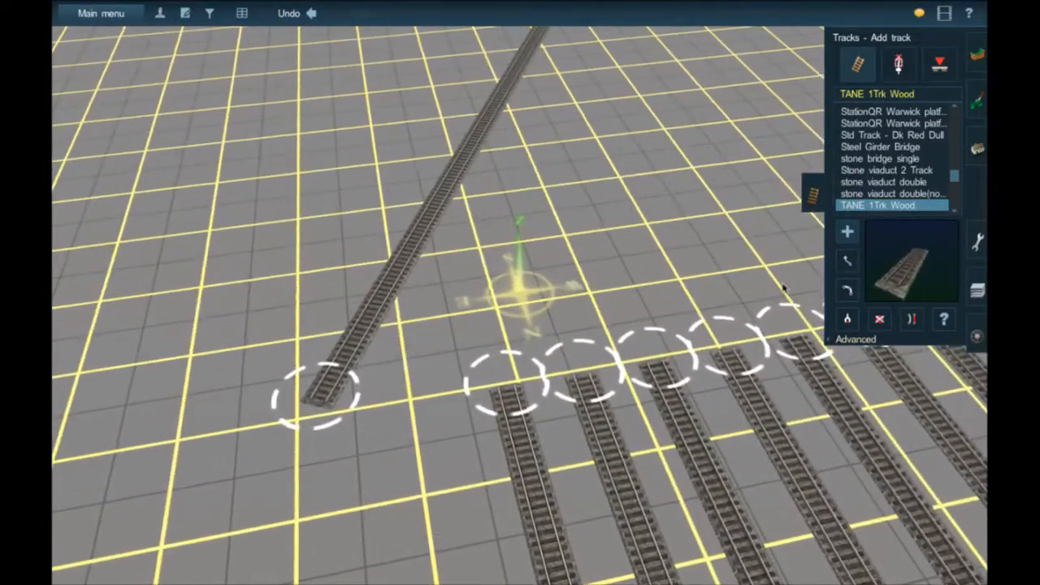
pyautogui.moveTo(473, 260); pyautogui.dragTo(474, 273)
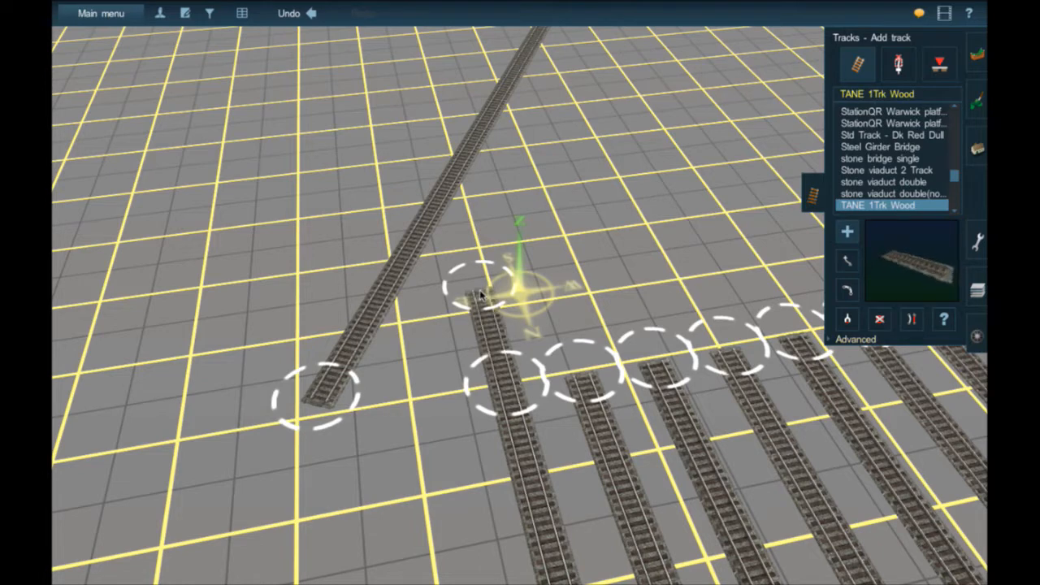
pyautogui.moveTo(472, 266); pyautogui.dragTo(469, 150)
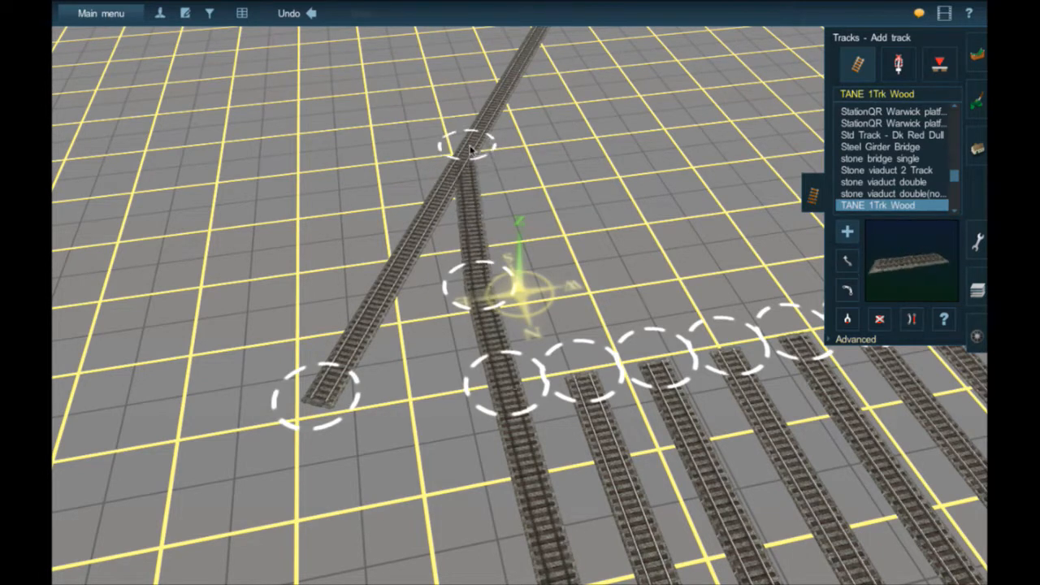
# Shift the connecting track's joint towards the lead track and straighten the connection at Junction 9689
pyautogui.click(847, 261)
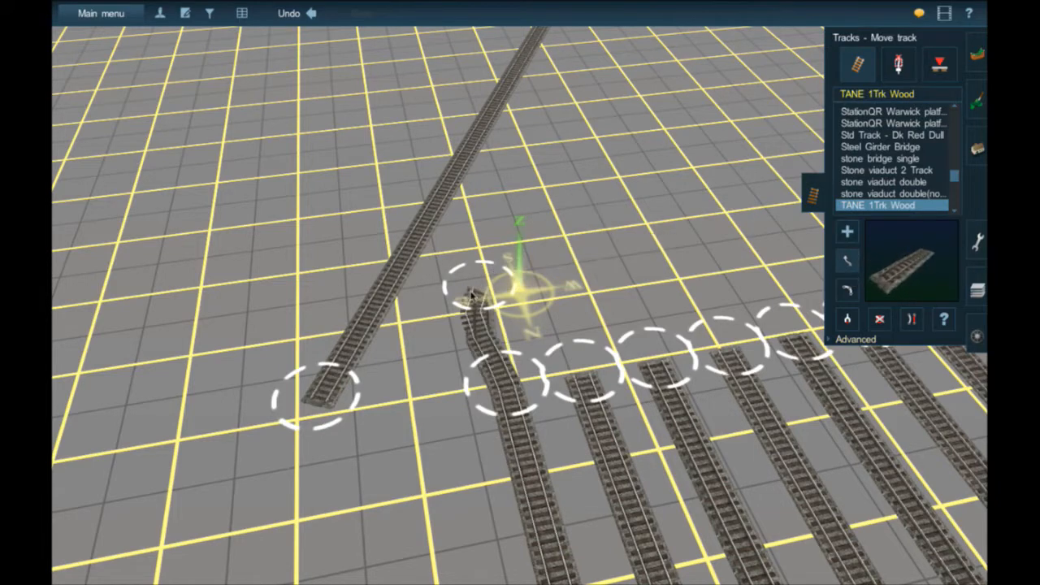
pyautogui.moveTo(472, 294); pyautogui.dragTo(499, 153)
pyautogui.click(927, 324)
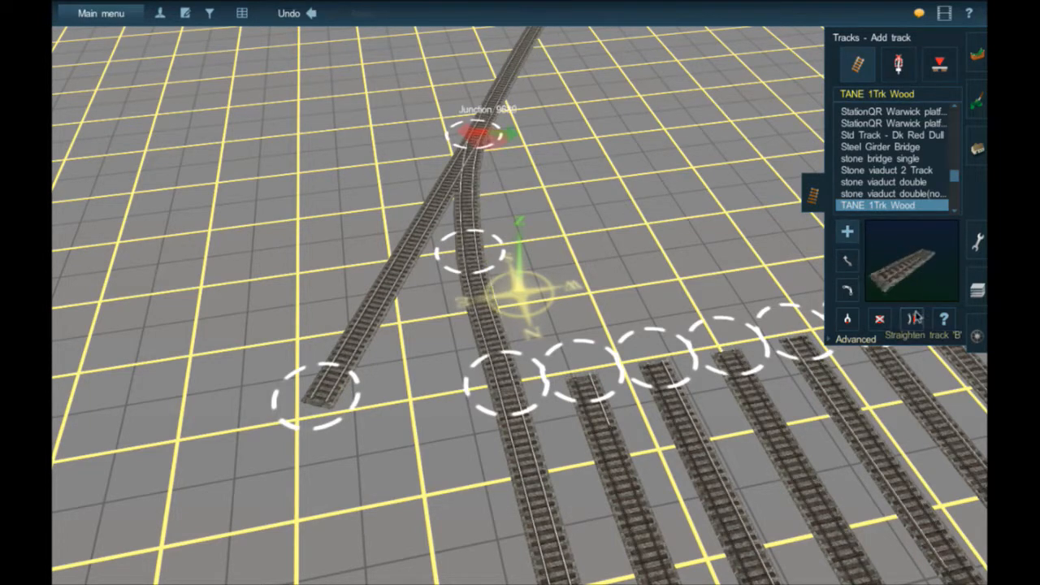
pyautogui.click(493, 112)
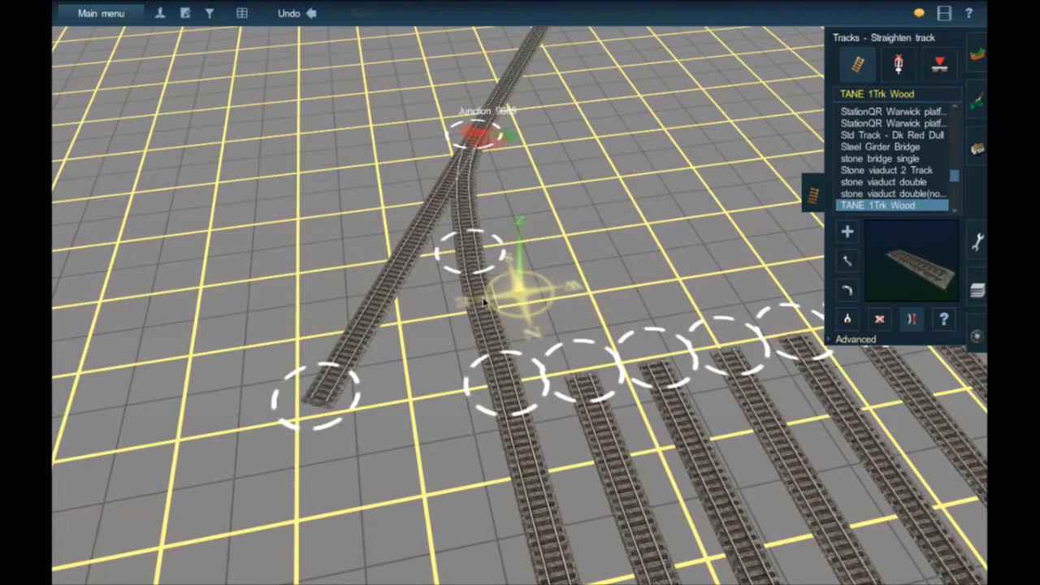
pyautogui.scroll(1, 580, 322)
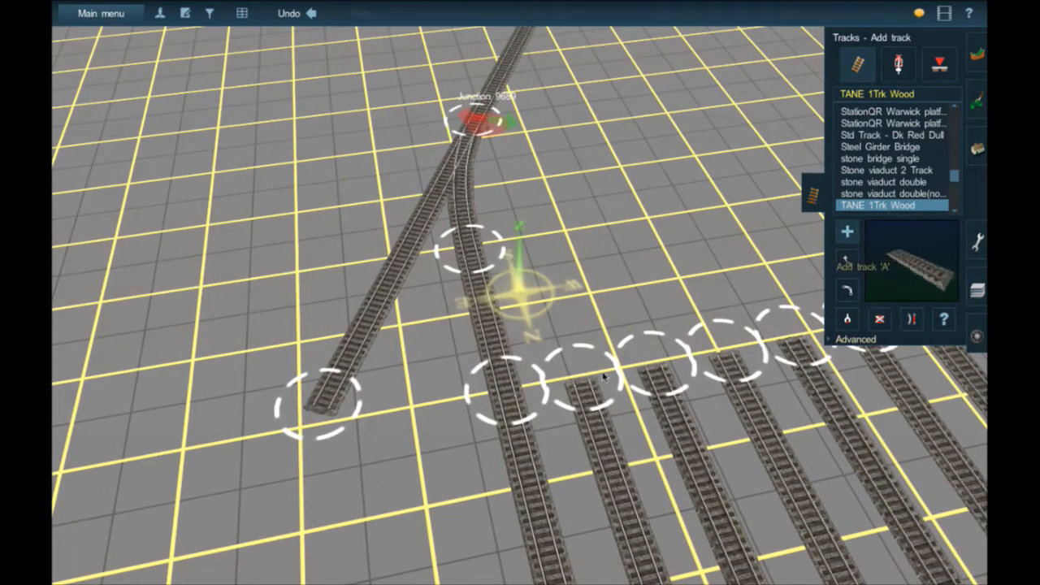
# Extend the second yard track with a short section and join it to the lead track just beyond Junction 9689
pyautogui.click(566, 347)
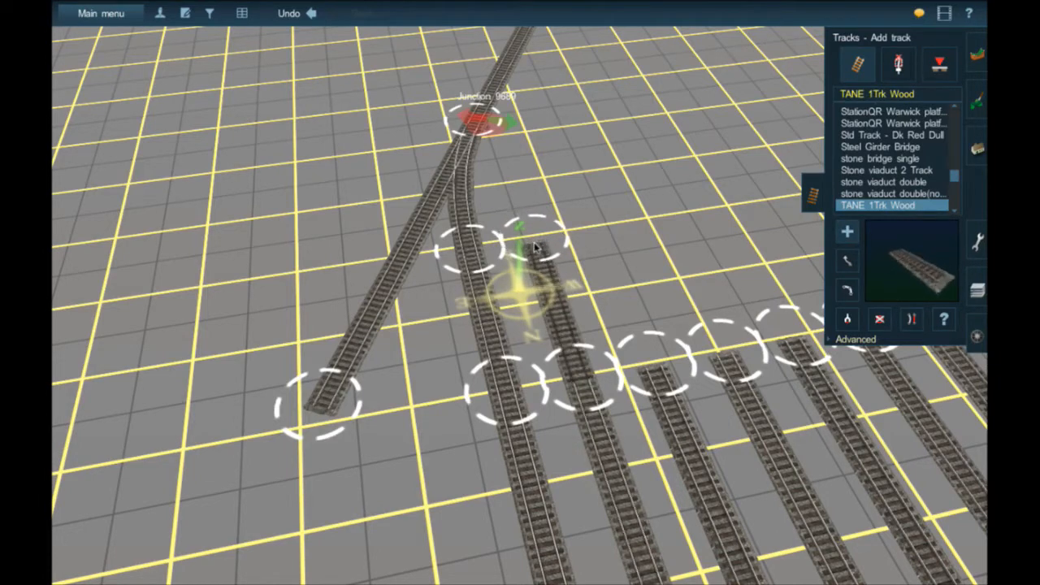
pyautogui.click(533, 244)
pyautogui.moveTo(524, 198); pyautogui.dragTo(483, 113)
pyautogui.press('Up')
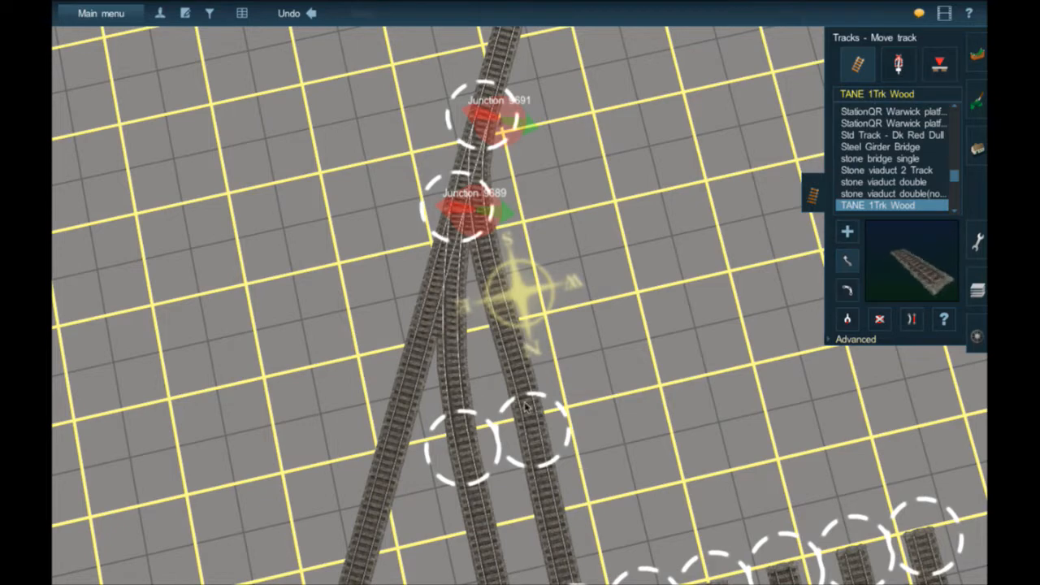
# Move the second yard track's joint closer to Junction 9689 and straighten the track sections meeting at Junction 9691
pyautogui.moveTo(515, 368); pyautogui.dragTo(508, 348)
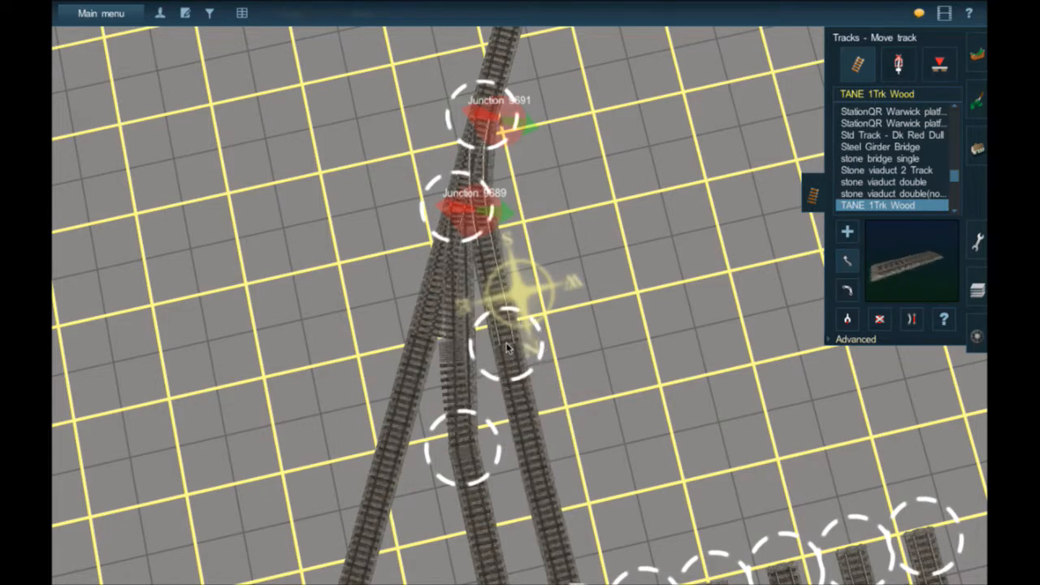
pyautogui.click(503, 277)
pyautogui.click(497, 81)
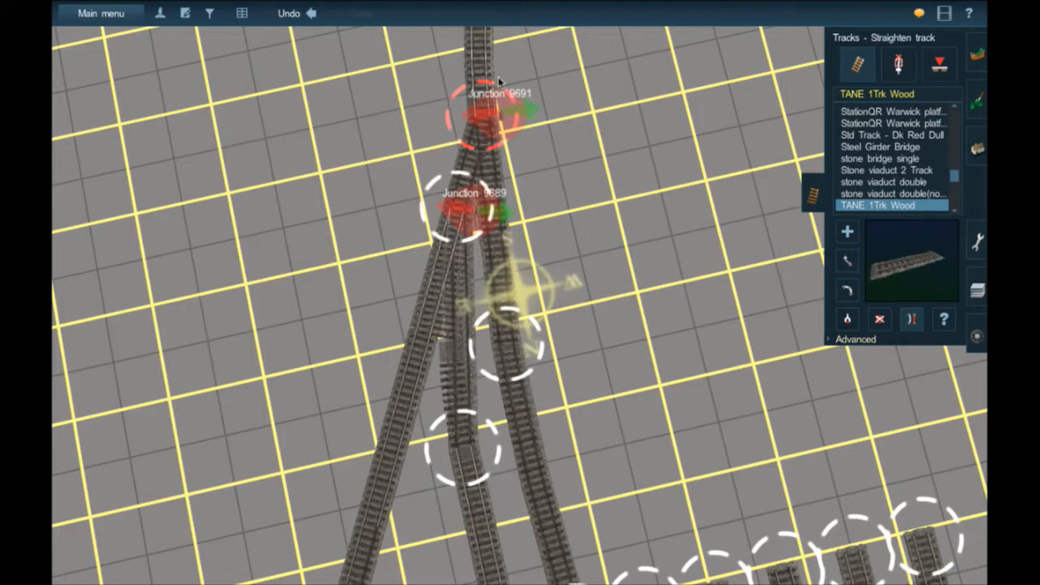
# Straighten the lead track beyond Junction 9691 and the connecting sections of the first two yard tracks
pyautogui.press('Down')
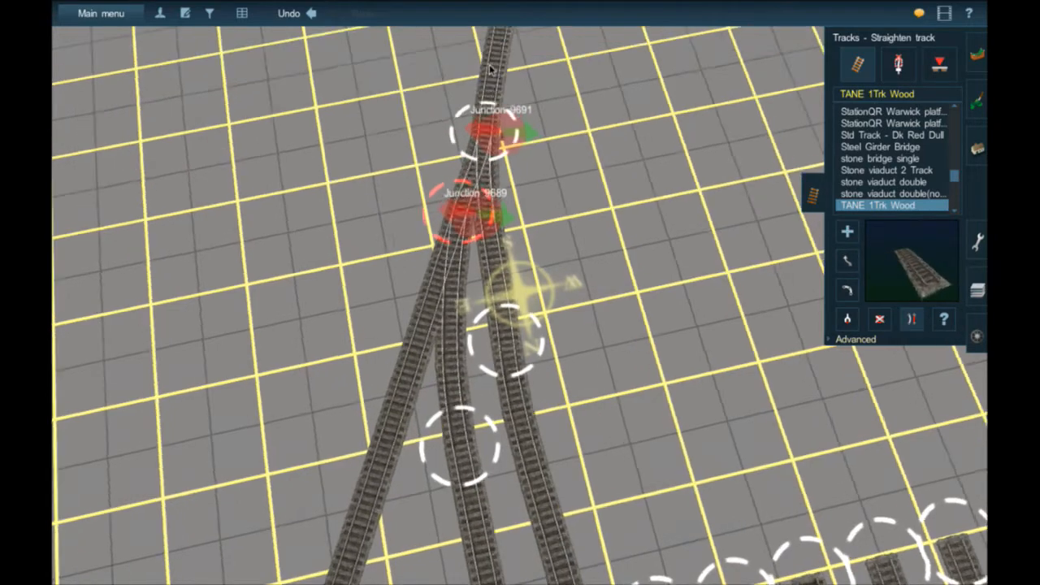
pyautogui.press('Left')
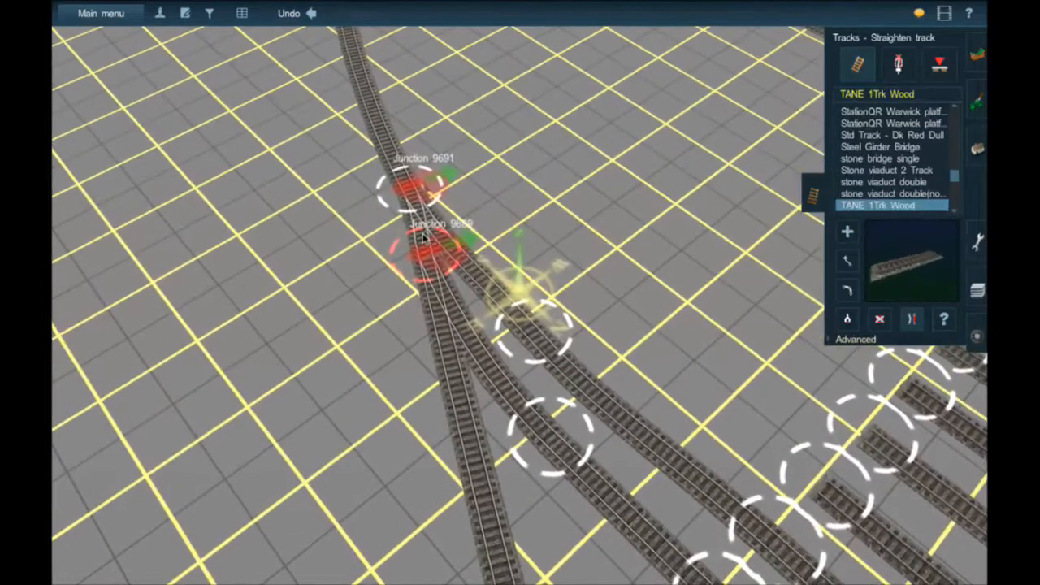
pyautogui.click(393, 140)
pyautogui.click(387, 132)
pyautogui.press('Down')
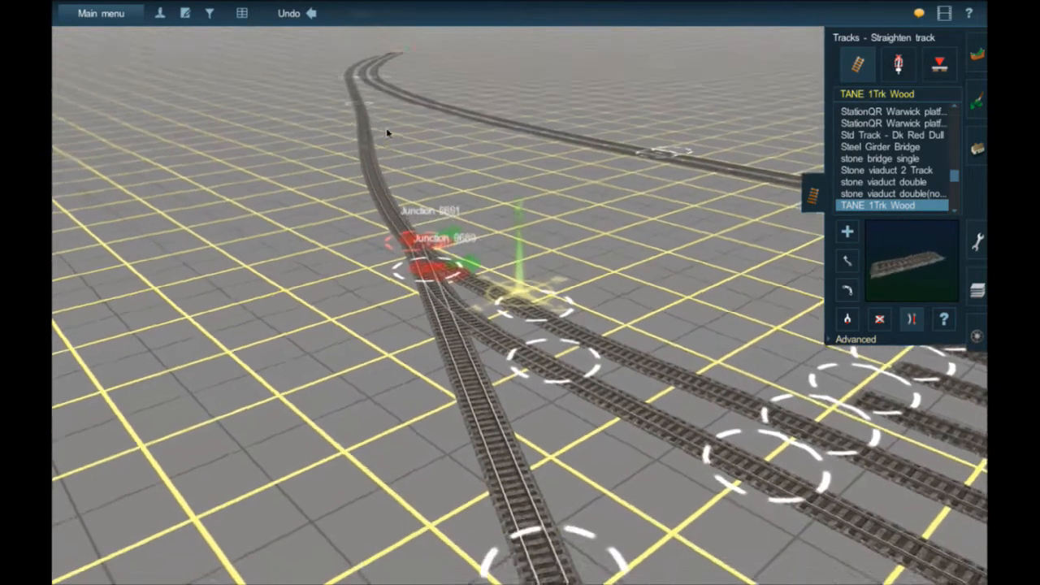
pyautogui.press('Up')
pyautogui.click(494, 299)
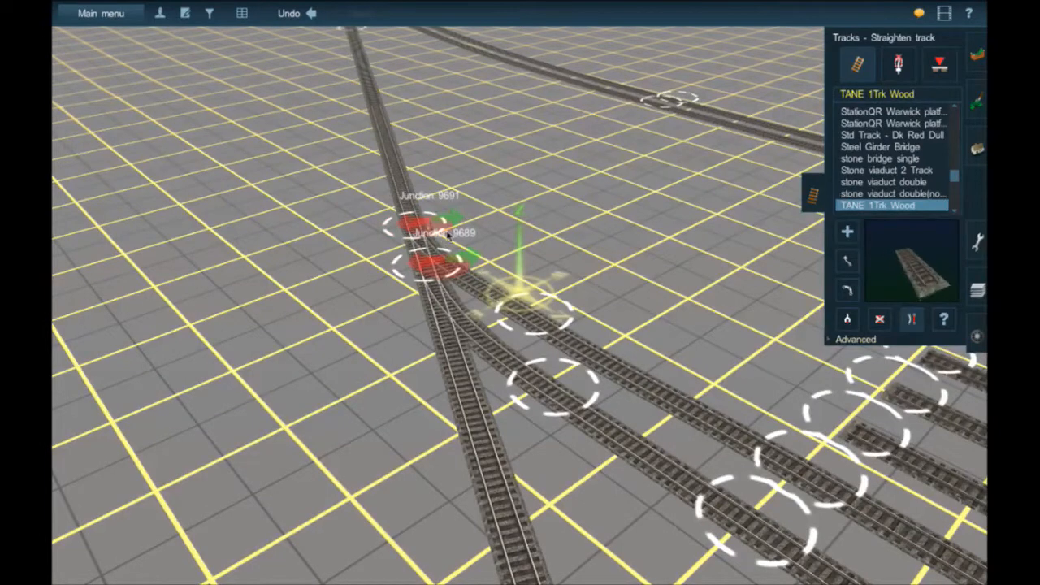
pyautogui.click(601, 365)
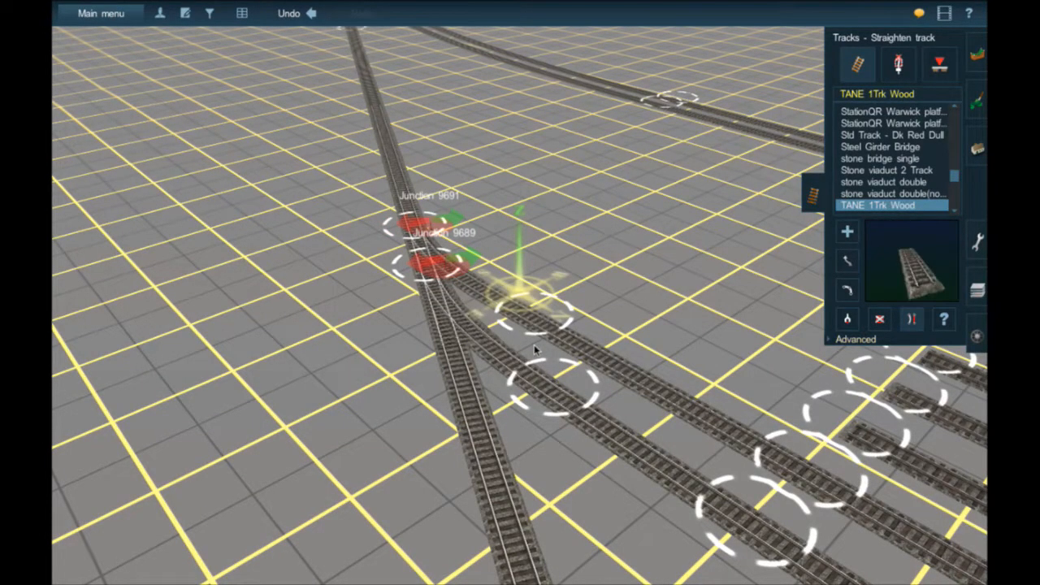
# Move Junction 9691 farther along the lead track, away from Junction 9689
pyautogui.press('Up')
pyautogui.rightClick(412, 211)
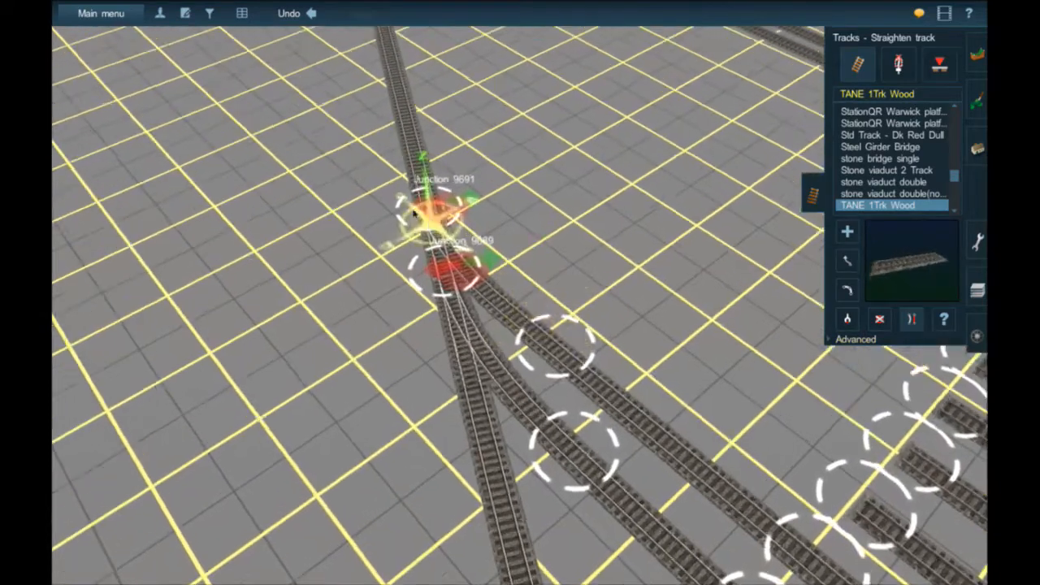
pyautogui.scroll(1, 493, 254)
pyautogui.rightClick(512, 274)
pyautogui.scroll(3, 520, 276)
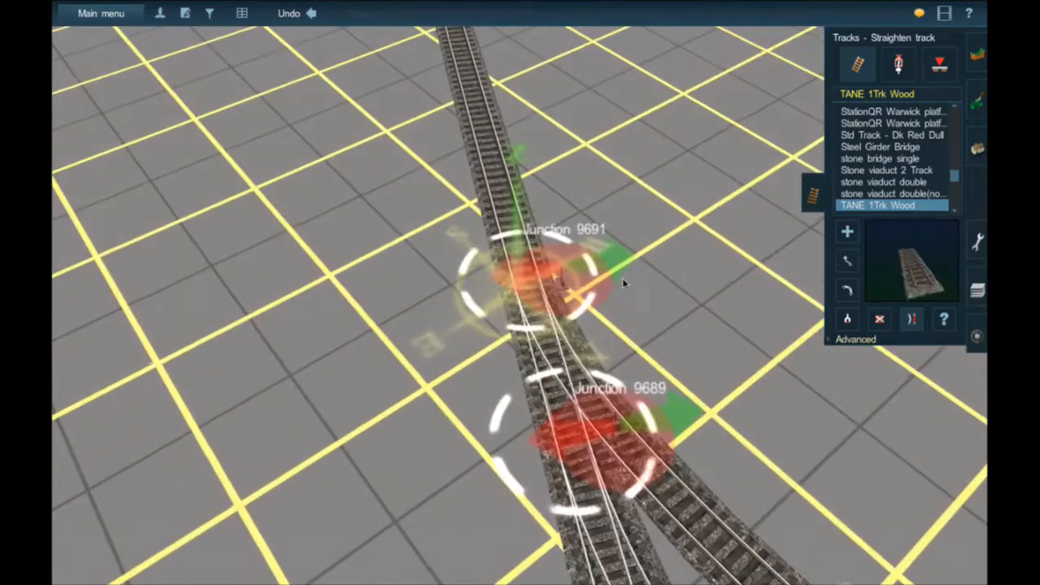
pyautogui.moveTo(525, 282); pyautogui.dragTo(516, 244)
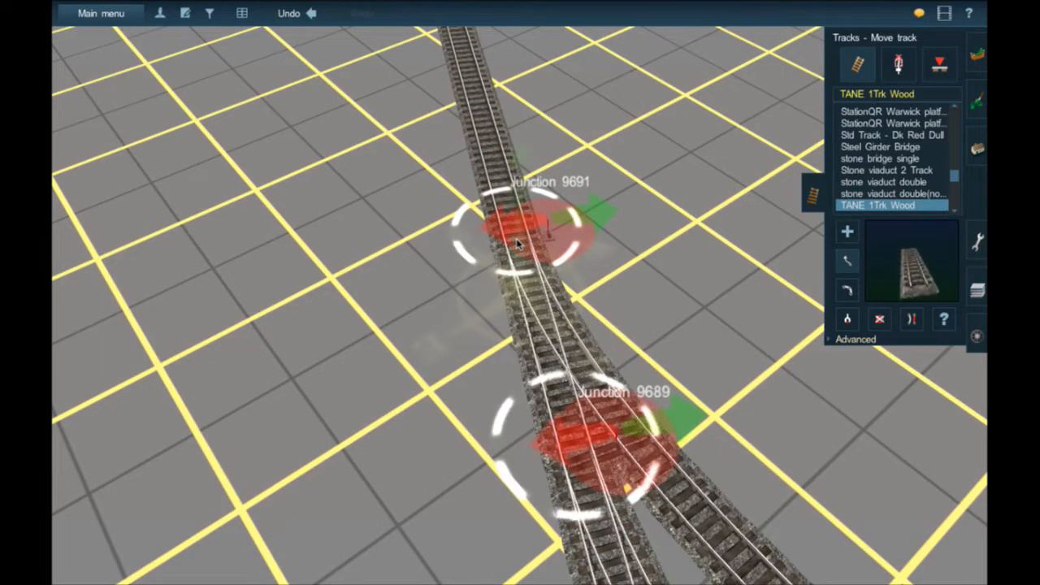
# Examine the alignment of Junctions 9689 and 9691 from low, high and opposite viewing angles
pyautogui.press('Left')
pyautogui.press('Down')
pyautogui.press('Right')
pyautogui.press('Down')
pyautogui.press('Left')
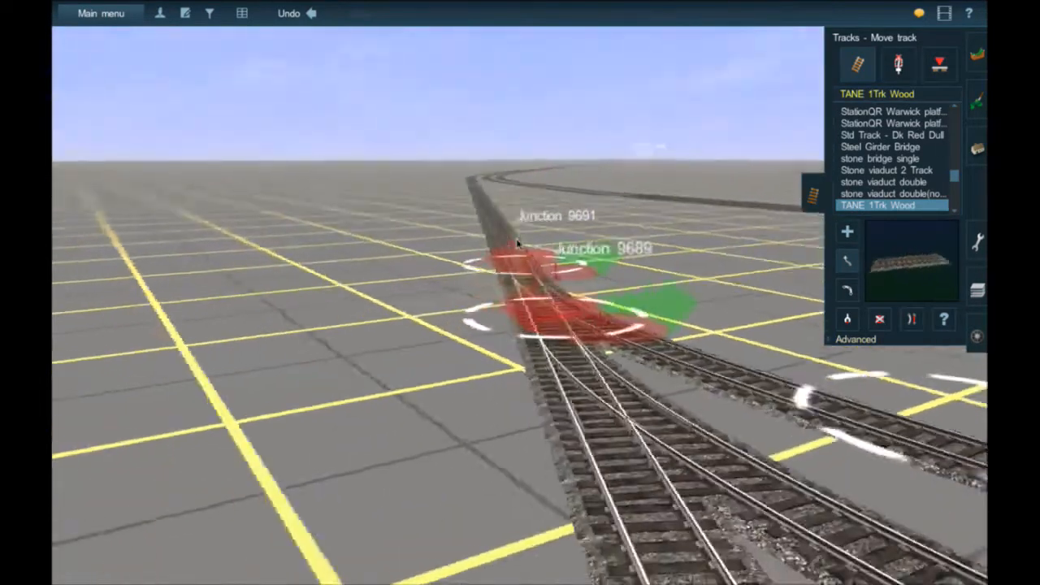
pyautogui.press('Up')
pyautogui.press('Right')
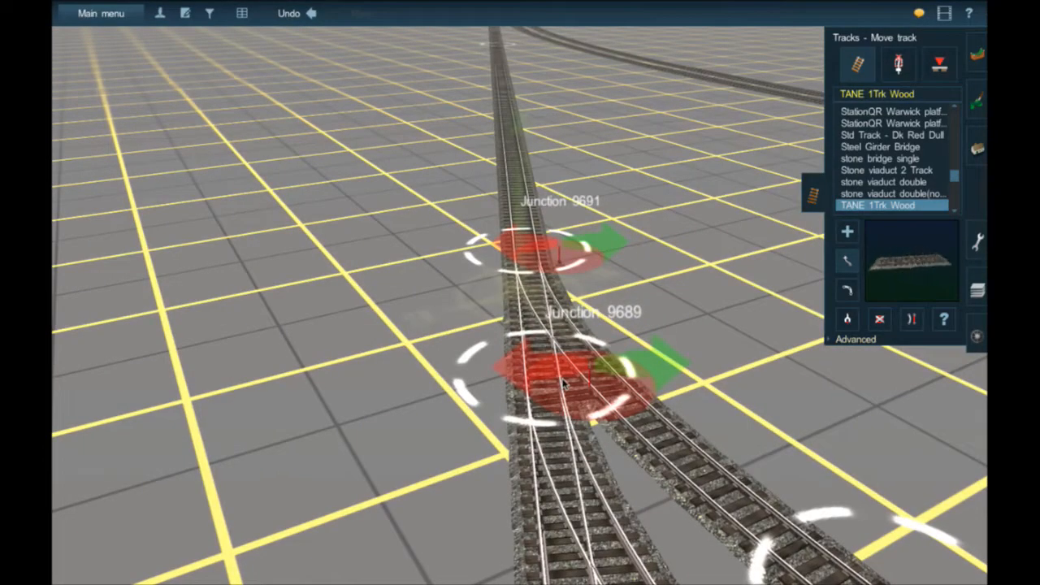
pyautogui.press('Left')
pyautogui.press('Up')
pyautogui.press('Left')
pyautogui.press('Right')
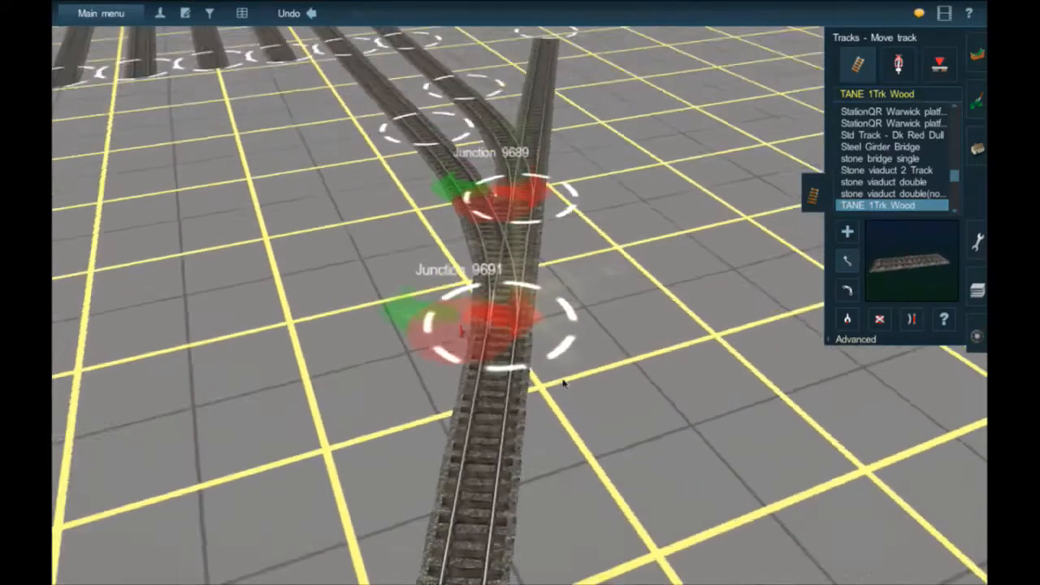
pyautogui.press('Up')
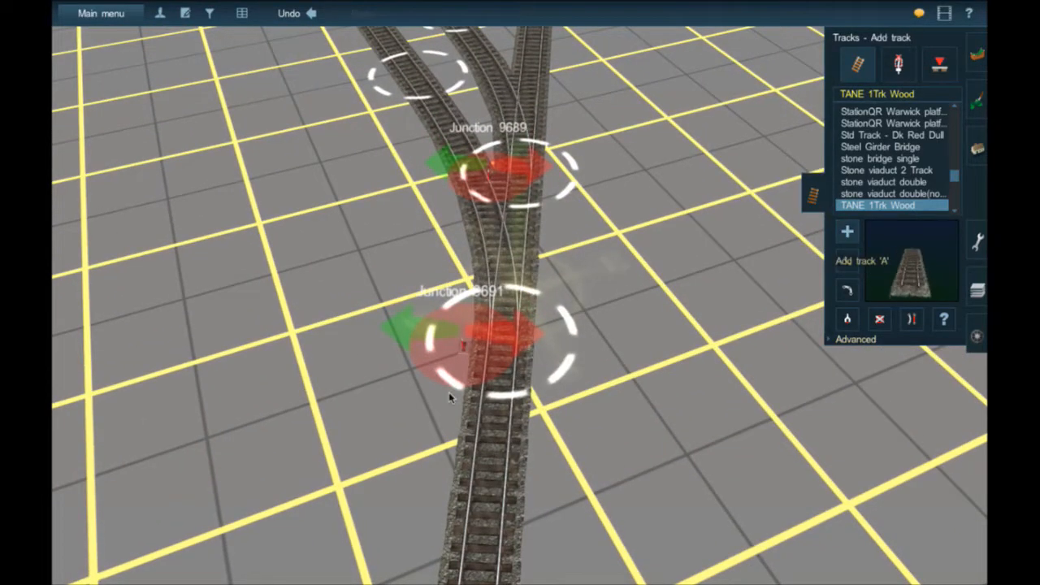
# Branch a new track off the lead beyond Junction 9691, connect it to the third yard track and straighten it
pyautogui.rightClick(448, 395)
pyautogui.rightClick(498, 416)
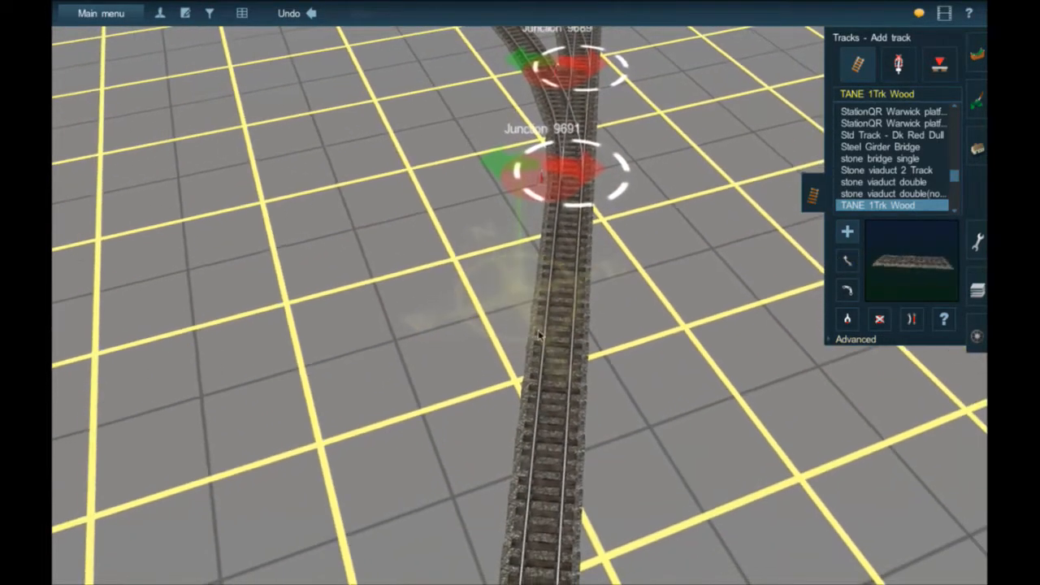
pyautogui.moveTo(551, 328); pyautogui.dragTo(471, 92)
pyautogui.rightClick(471, 92)
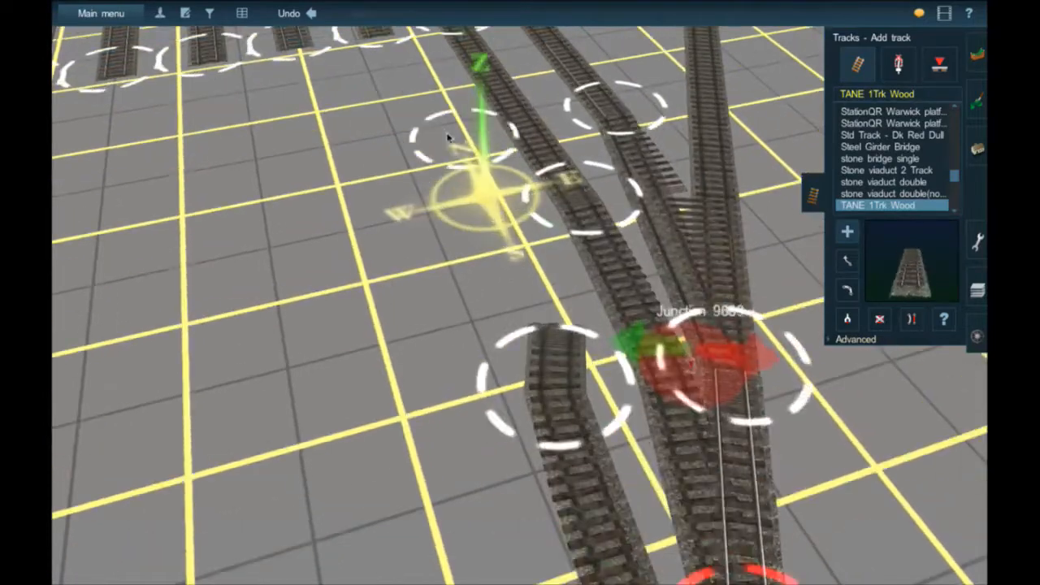
pyautogui.moveTo(447, 138); pyautogui.dragTo(398, 89)
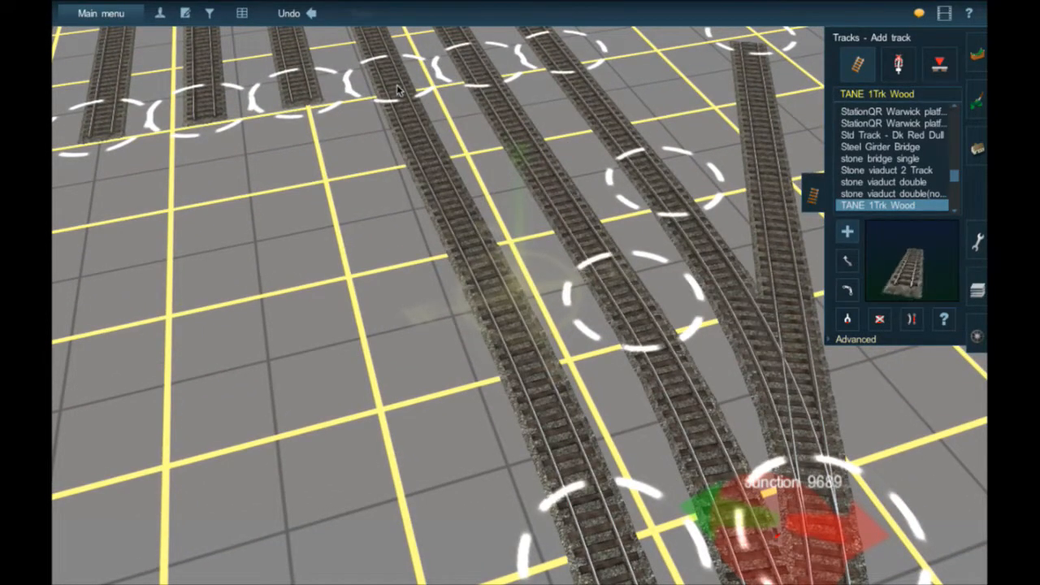
pyautogui.click(552, 357)
# Branch another track off the lead beyond Junction 9693, connect it to the fourth yard track and straighten it
pyautogui.rightClick(562, 569)
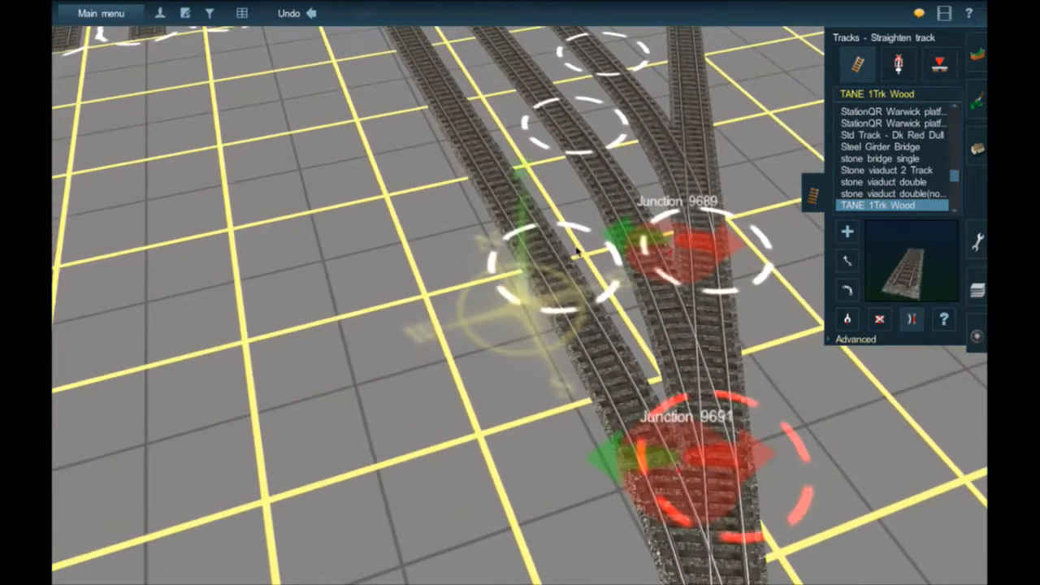
pyautogui.rightClick(720, 482)
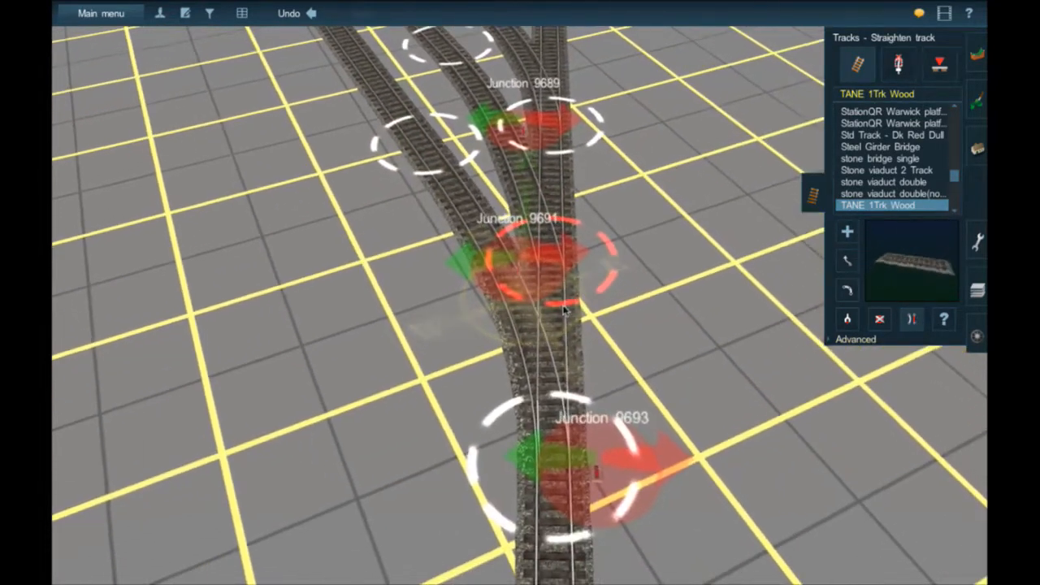
pyautogui.rightClick(540, 392)
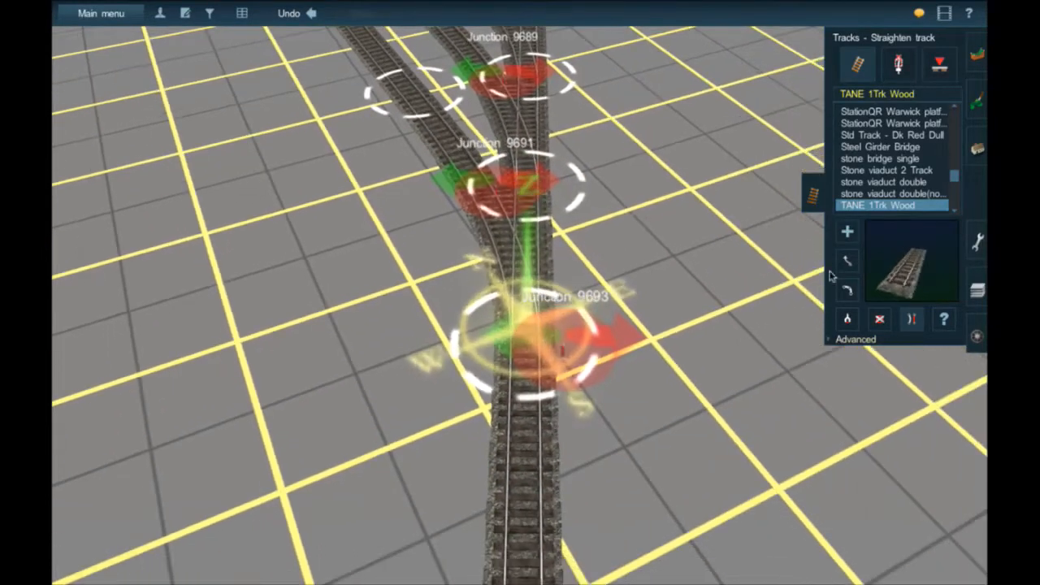
pyautogui.click(847, 232)
pyautogui.rightClick(417, 236)
pyautogui.scroll(-3, 422, 235)
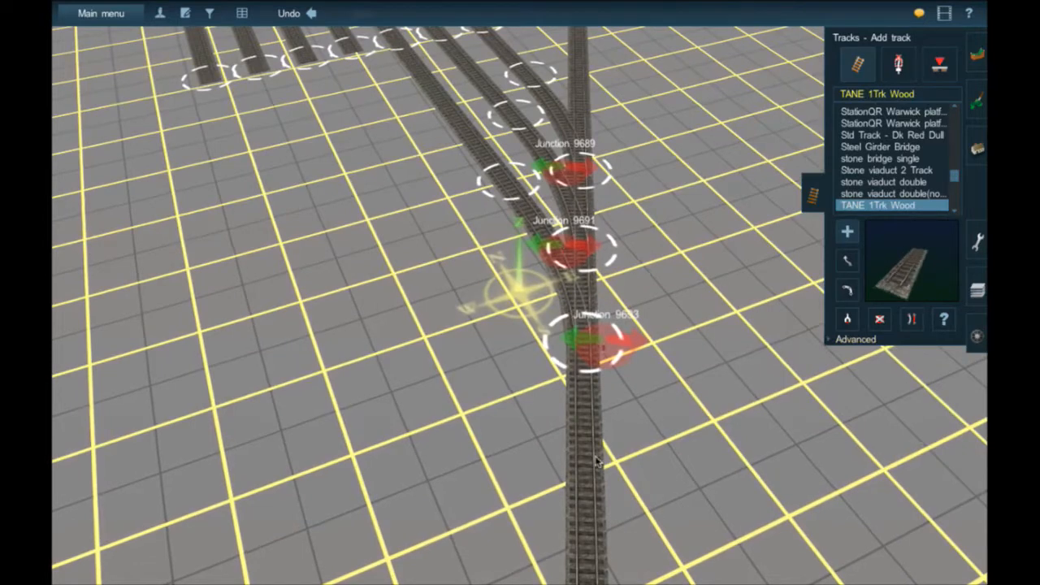
pyautogui.moveTo(583, 443); pyautogui.dragTo(498, 277)
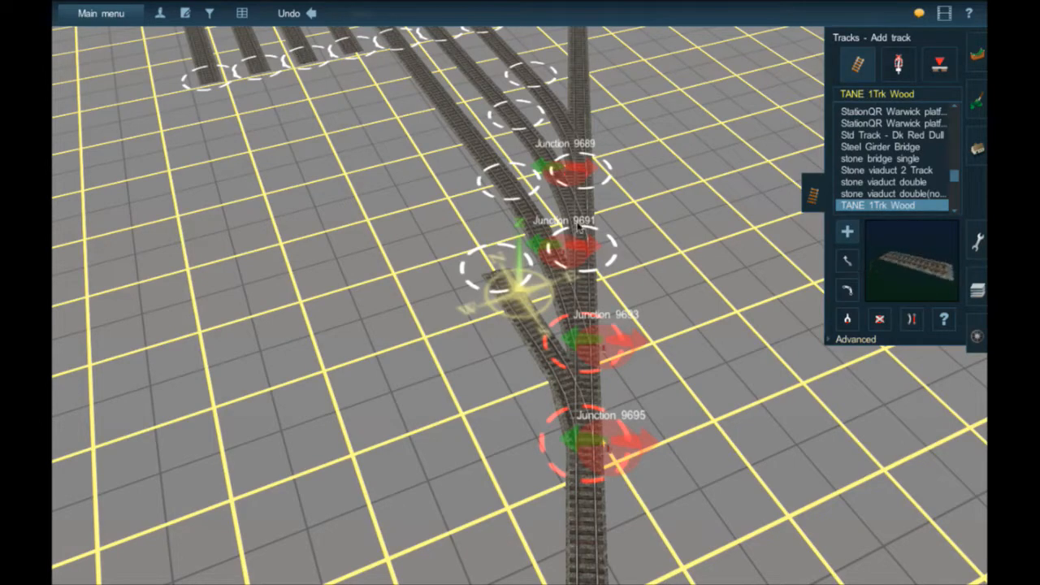
pyautogui.moveTo(315, 78); pyautogui.dragTo(358, 52)
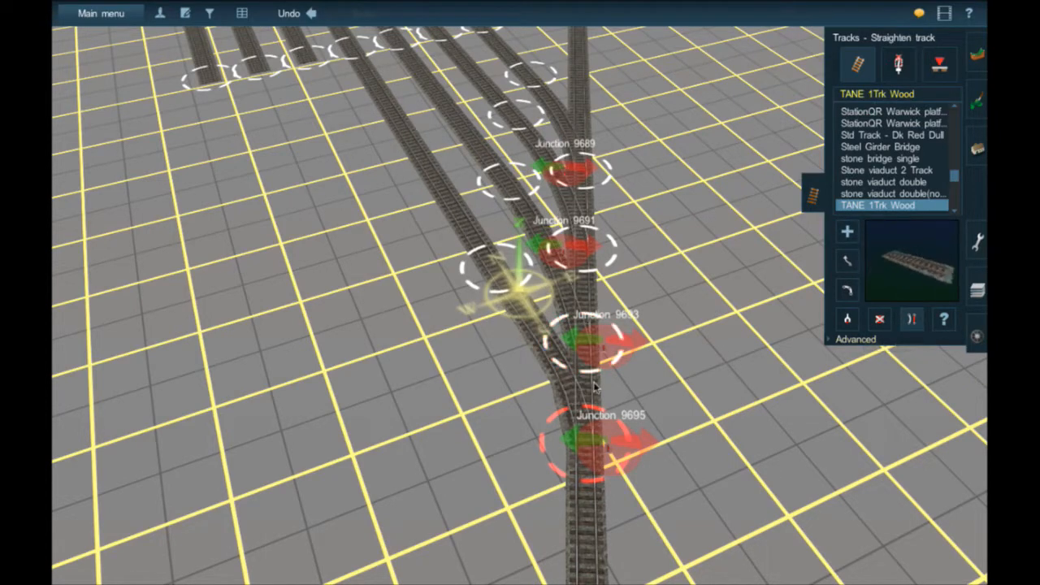
pyautogui.rightClick(588, 476)
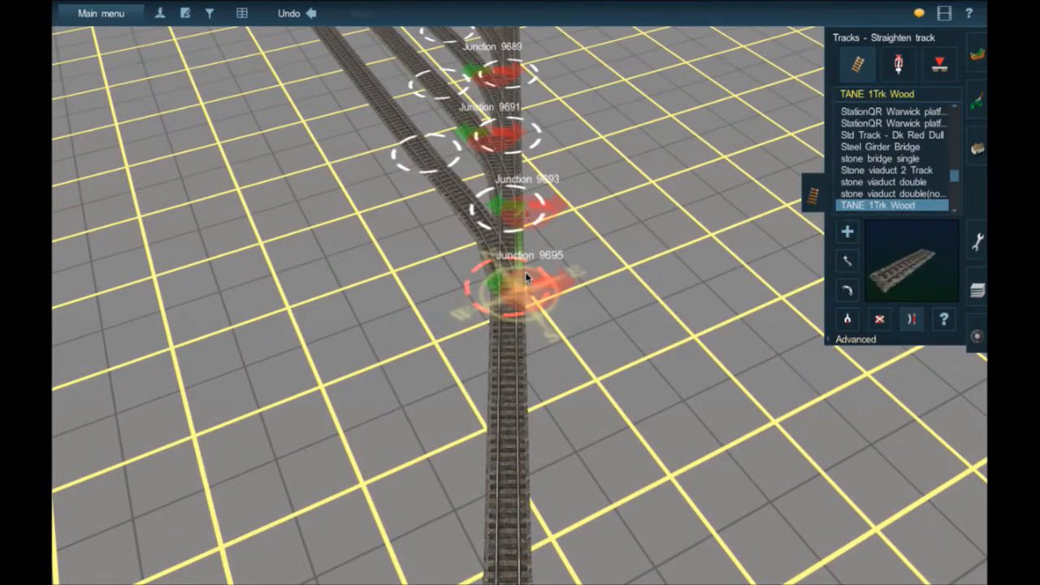
pyautogui.press('Down')
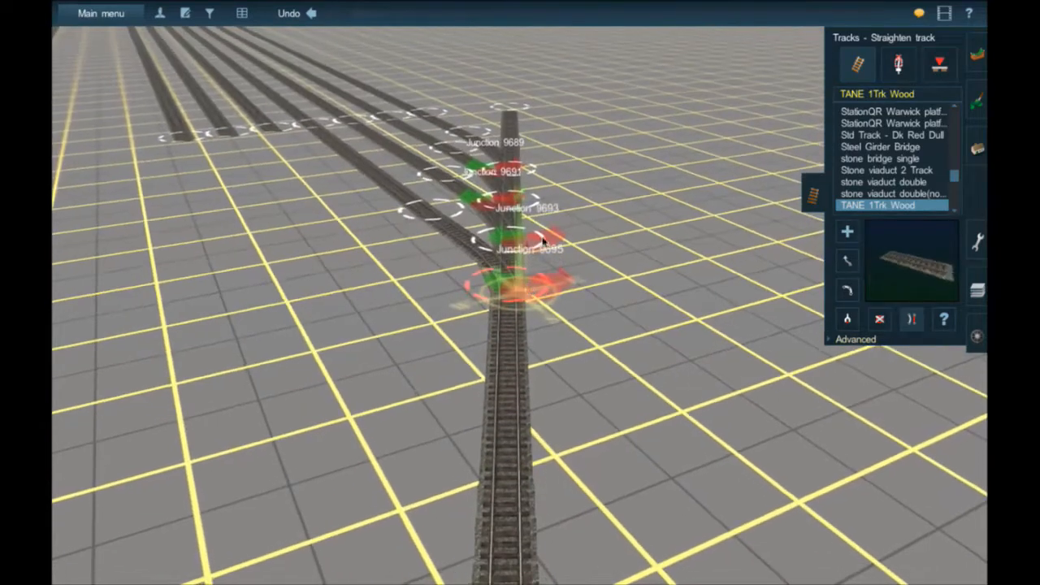
pyautogui.press('Up')
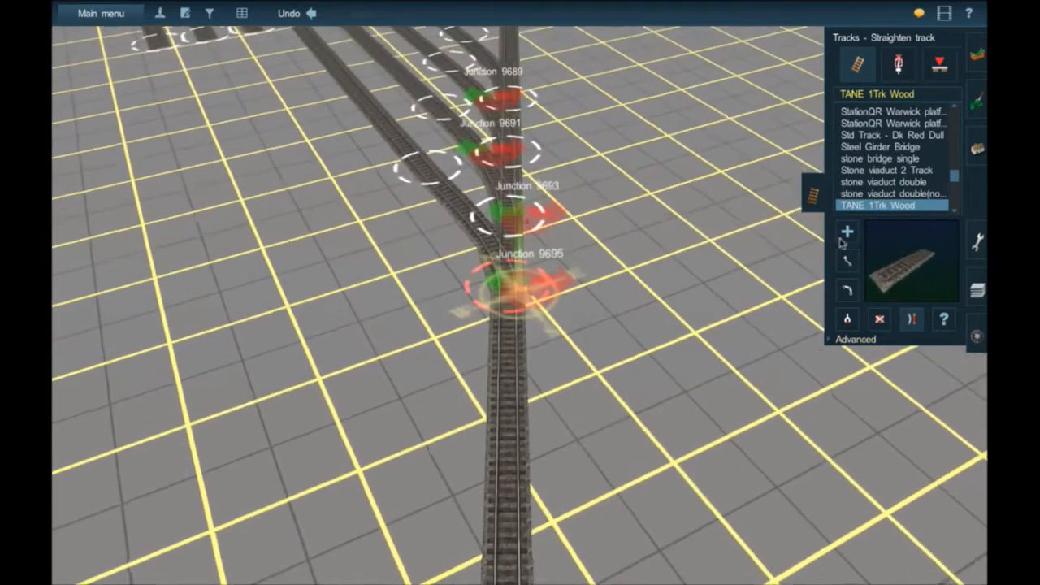
# Move Junctions 9695, 9693, 9691 and 9689 along the lead track, away from the yard tracks, to space out the ladder
pyautogui.click(842, 264)
pyautogui.moveTo(504, 300); pyautogui.dragTo(505, 372)
pyautogui.moveTo(514, 232); pyautogui.dragTo(510, 258)
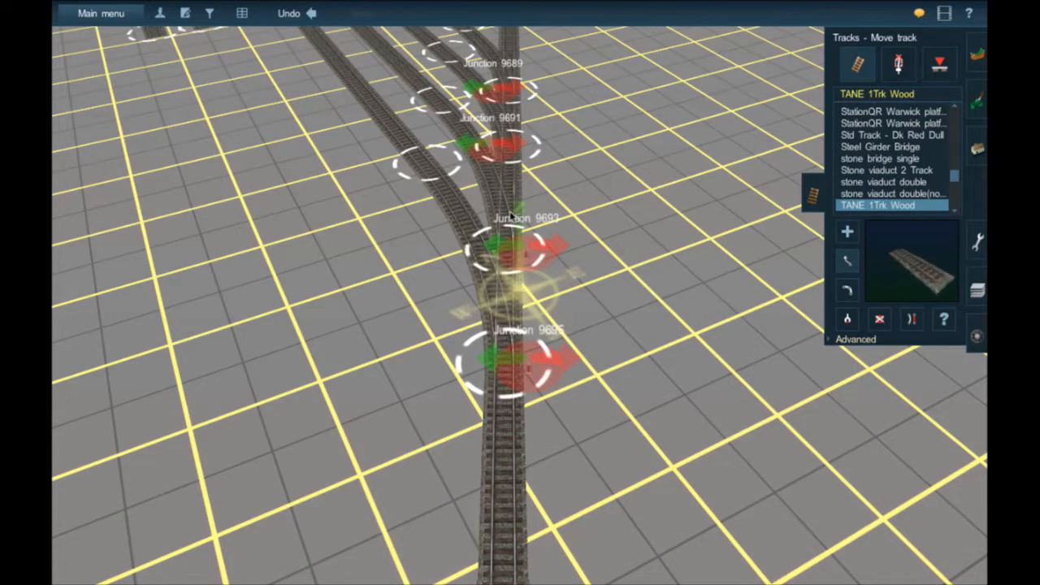
pyautogui.rightClick(510, 214)
pyautogui.moveTo(516, 232); pyautogui.dragTo(517, 246)
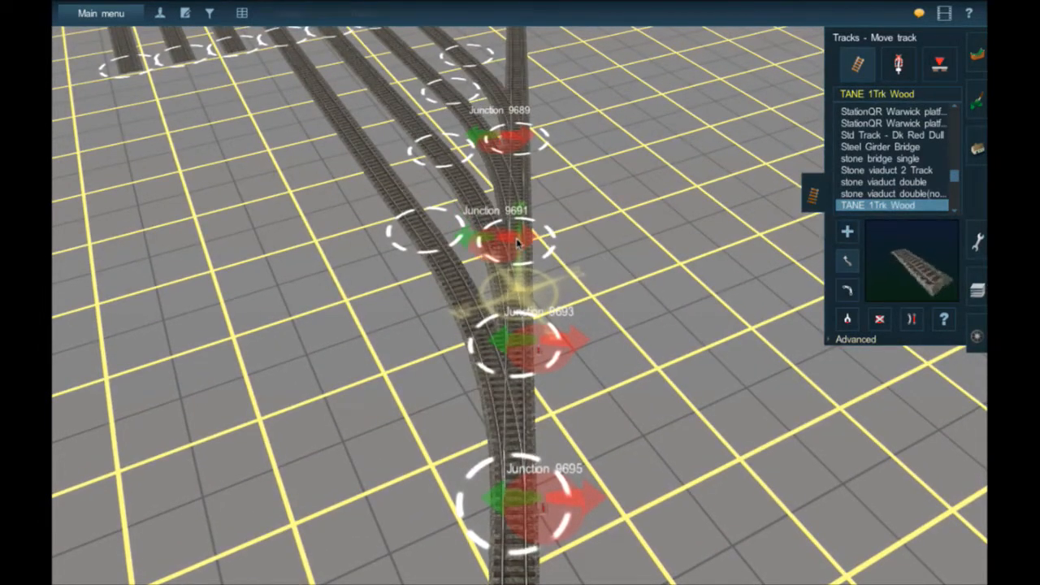
pyautogui.moveTo(518, 172); pyautogui.dragTo(519, 176)
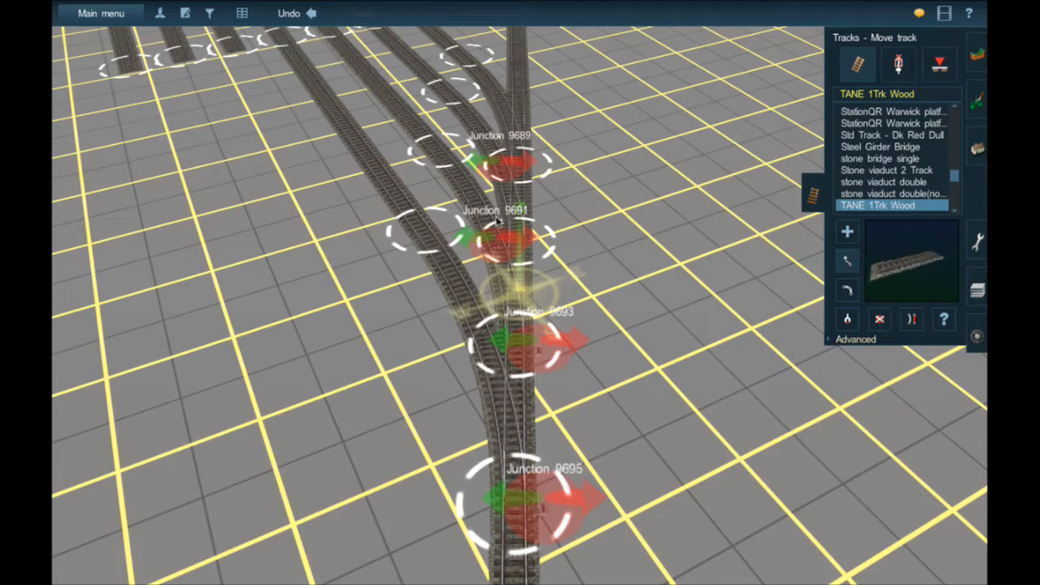
# Examine the spacing and alignment of the ladder from Junction 9689 to Junction 9695 from low and high viewing angles
pyautogui.rightClick(505, 207)
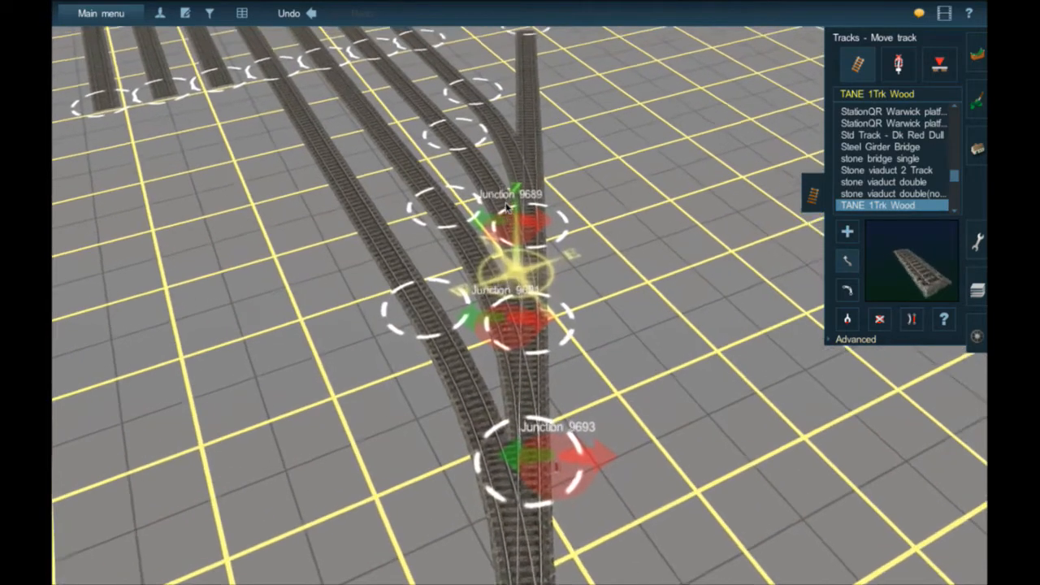
pyautogui.press('Left')
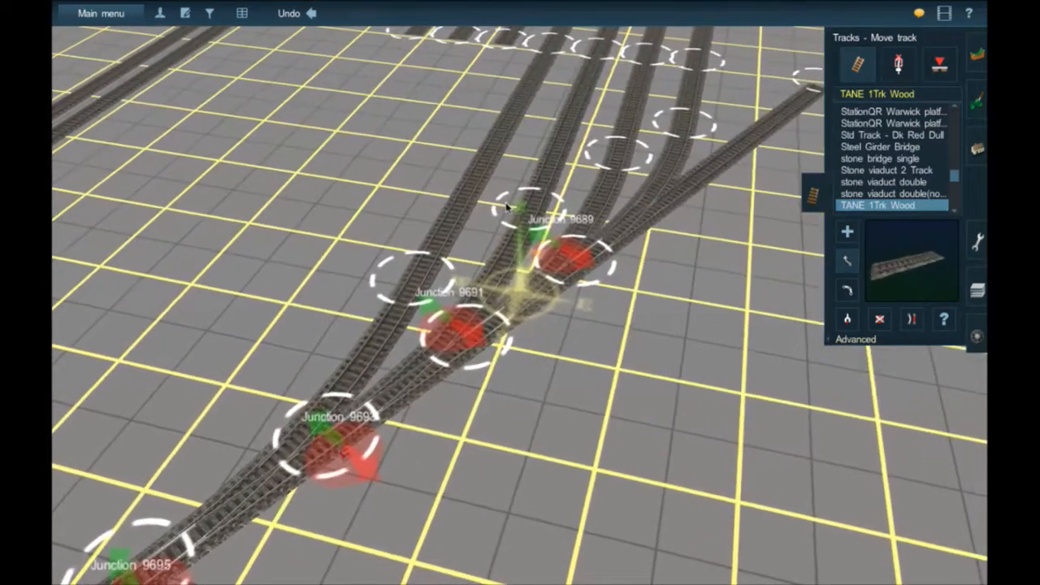
pyautogui.rightClick(505, 210)
pyautogui.press('Down')
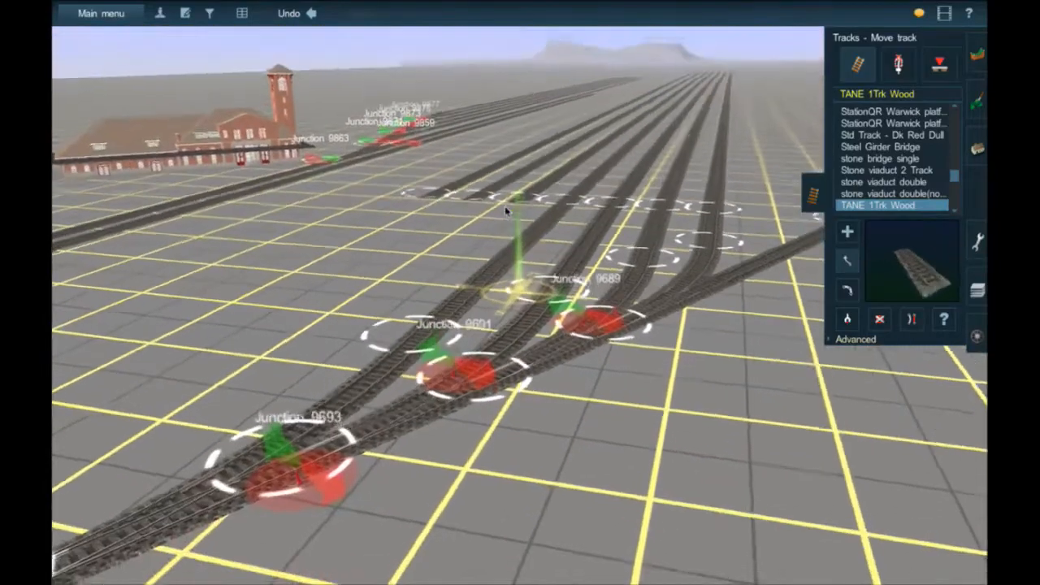
pyautogui.press('Left')
pyautogui.press('Right')
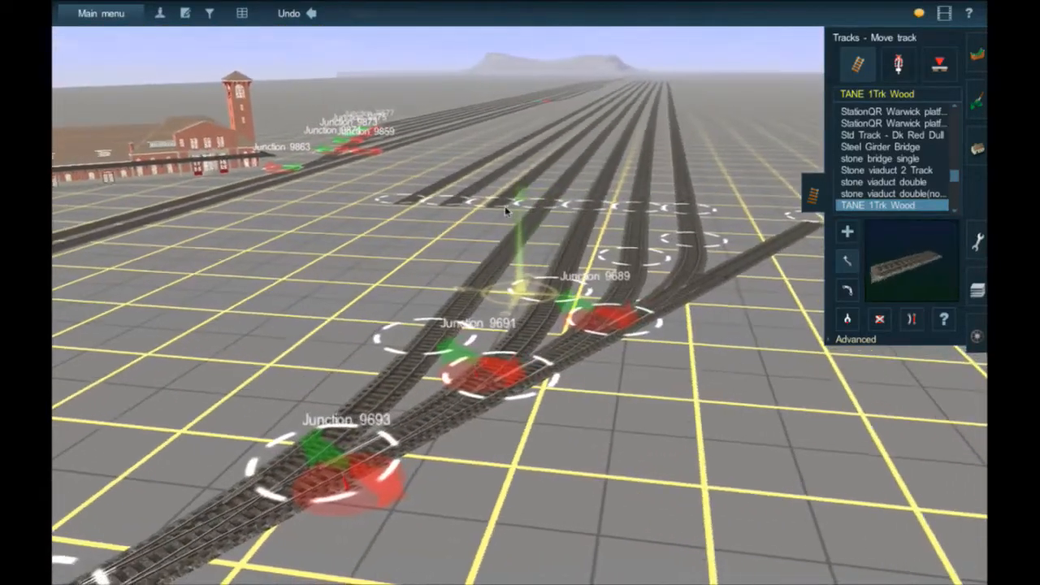
pyautogui.press('Up')
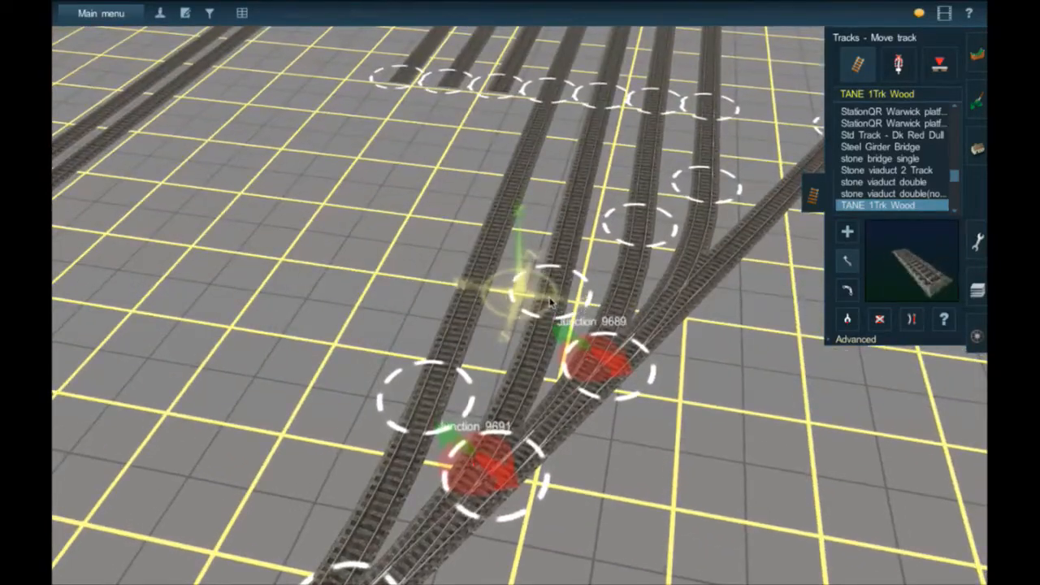
pyautogui.moveTo(549, 302); pyautogui.dragTo(550, 303)
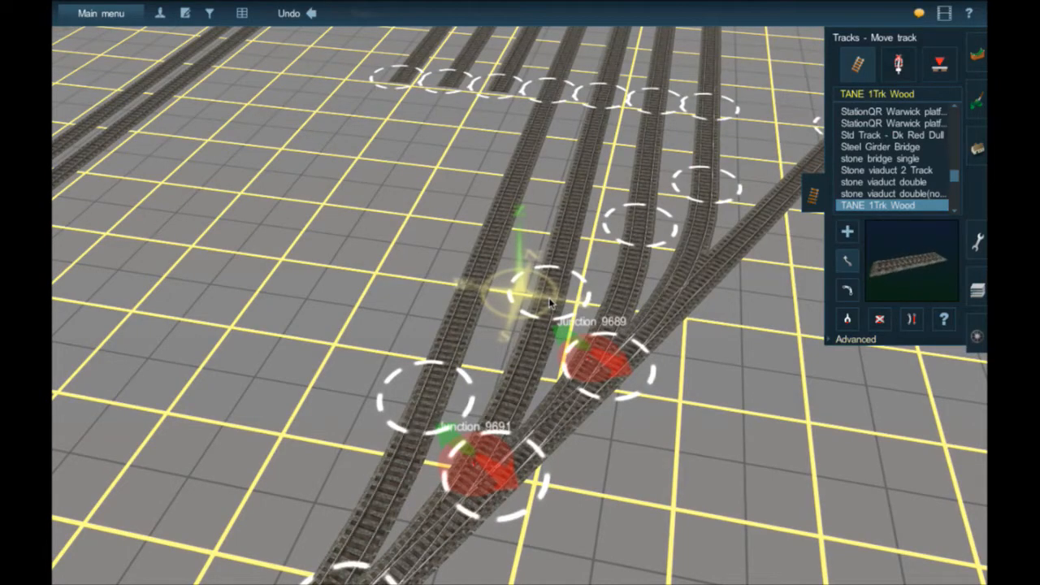
# Examine the ladder at the yard's opposite end around Junctions 9681, 9683 and 9687, and compare it with the new ladder
pyautogui.scroll(-5, 542, 299)
pyautogui.moveTo(452, 166); pyautogui.dragTo(691, 431, button='right')
pyautogui.scroll(5, 537, 200)
pyautogui.scroll(-5, 612, 457)
pyautogui.scroll(-10, 613, 456)
pyautogui.press('Right')
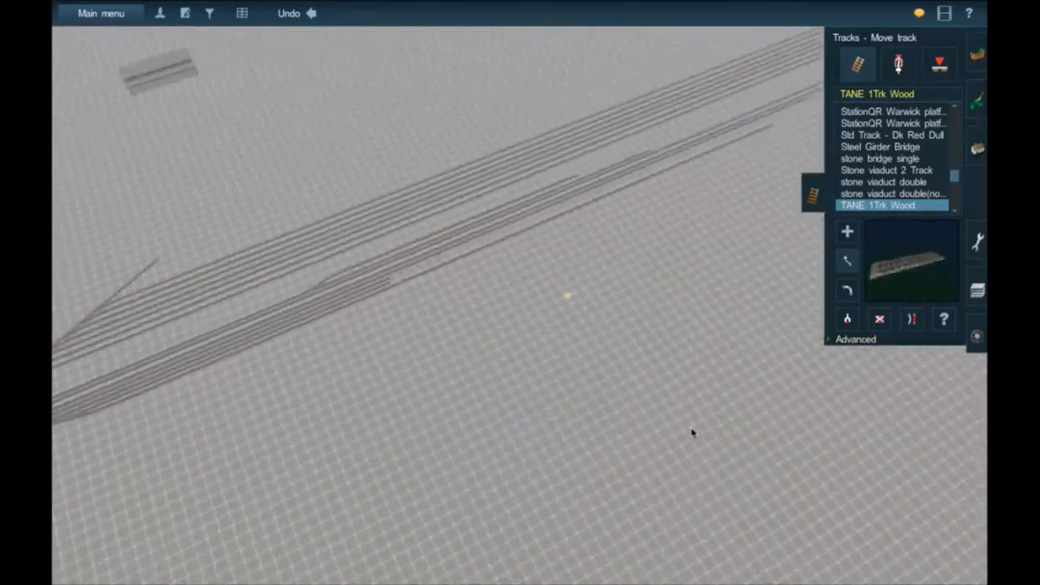
pyautogui.moveTo(175, 307); pyautogui.dragTo(395, 261, button='right')
pyautogui.scroll(10, 398, 261)
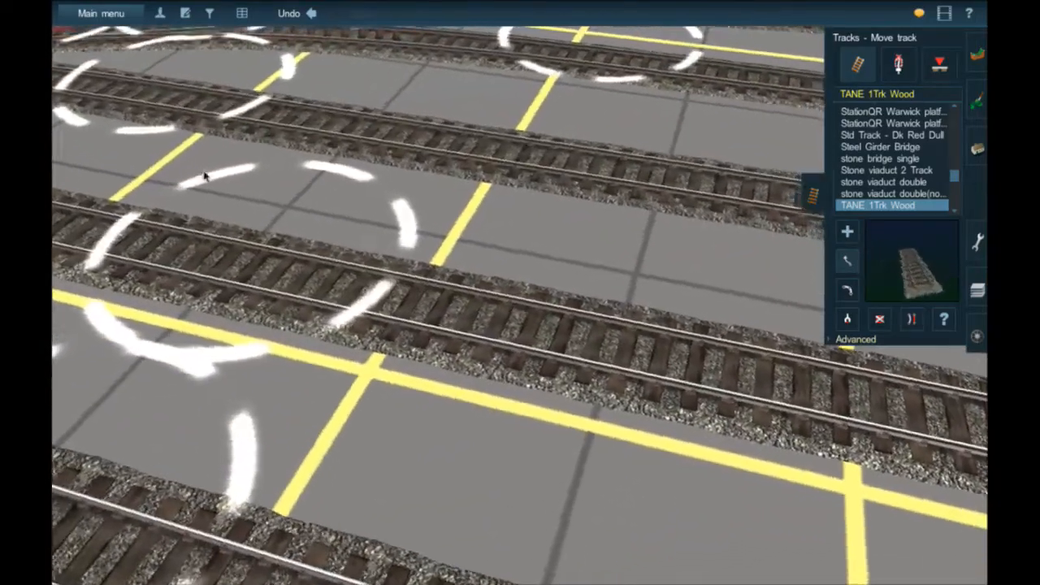
pyautogui.rightClick(210, 175)
pyautogui.rightClick(195, 172)
pyautogui.rightClick(195, 172)
pyautogui.press('Left')
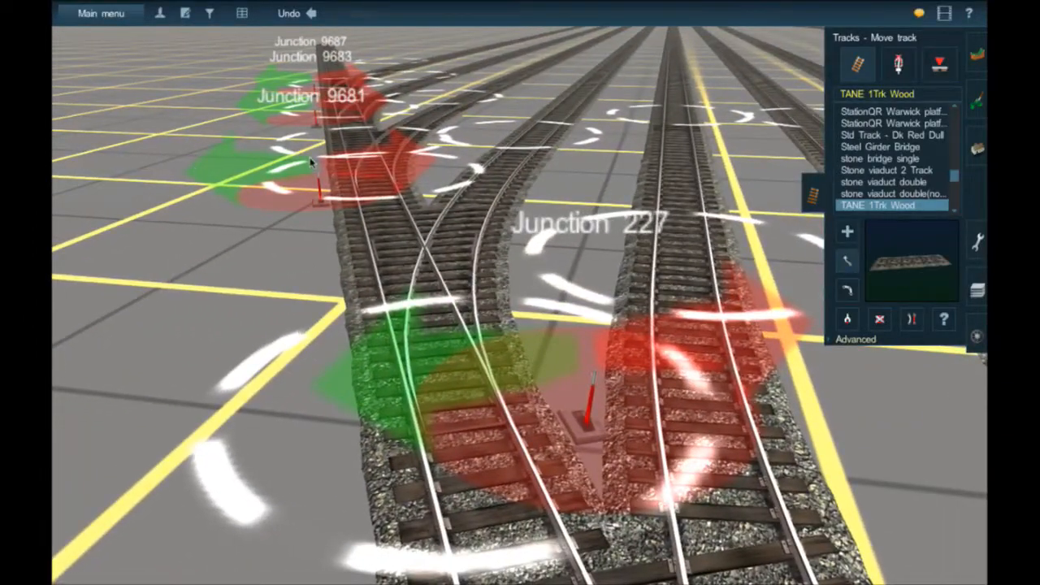
pyautogui.rightClick(371, 138)
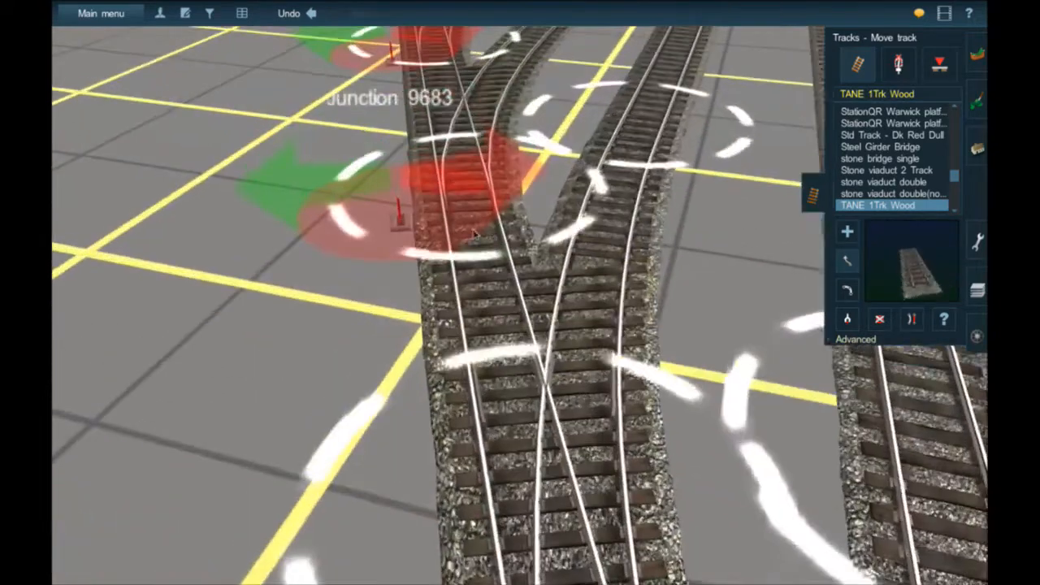
pyautogui.scroll(-3, 493, 248)
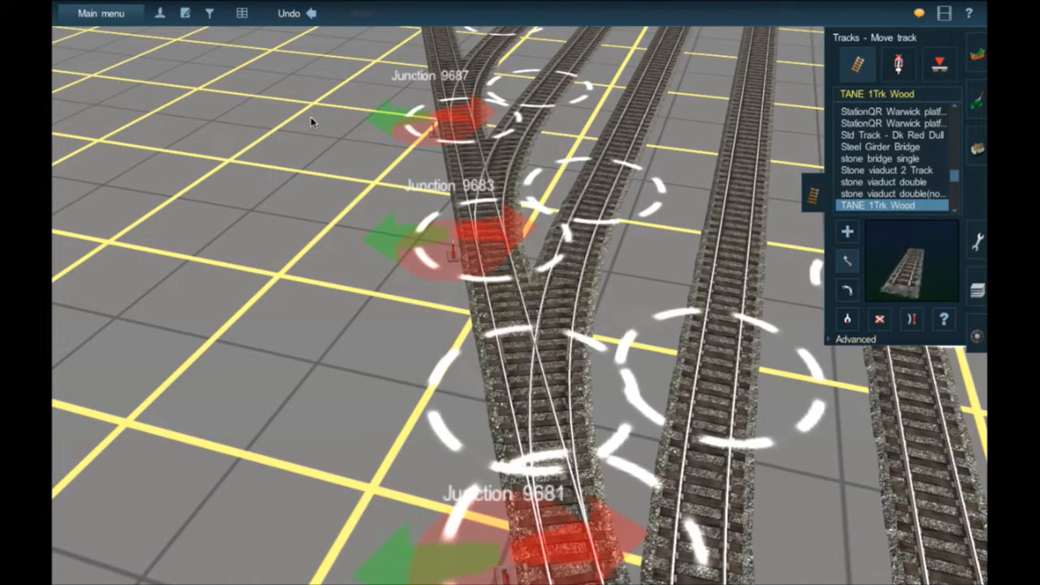
pyautogui.moveTo(453, 154); pyautogui.dragTo(546, 375, button='right')
pyautogui.press('Left')
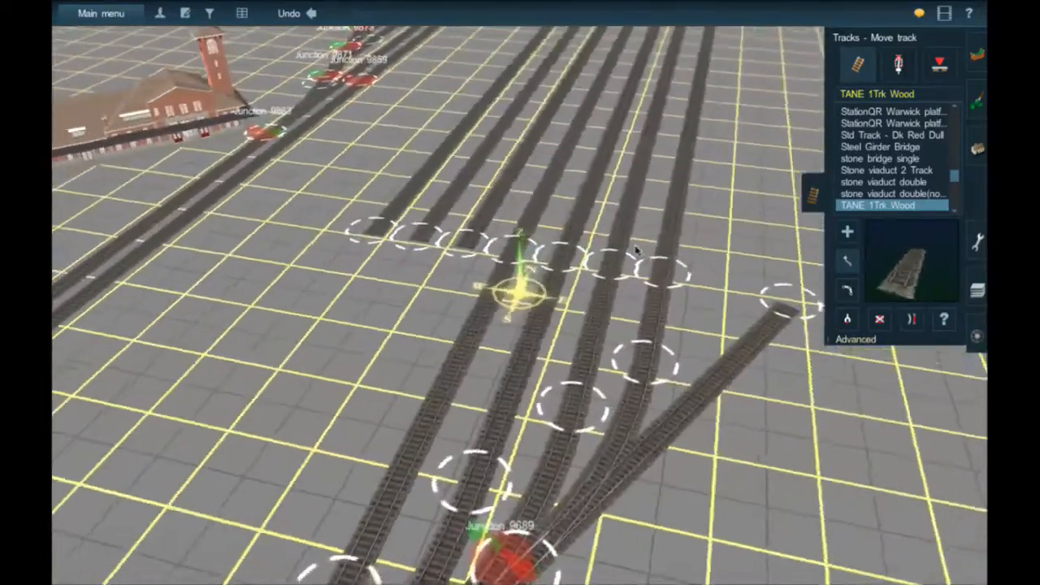
pyautogui.moveTo(636, 250); pyautogui.dragTo(540, 182, button='right')
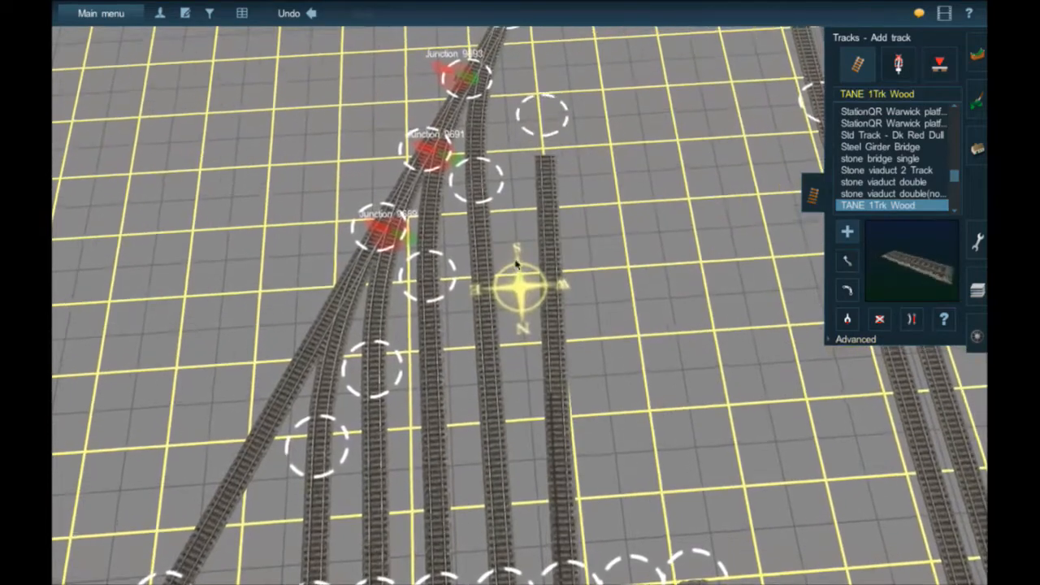
pyautogui.click(724, 309)
pyautogui.click(911, 320)
pyautogui.press('Up')
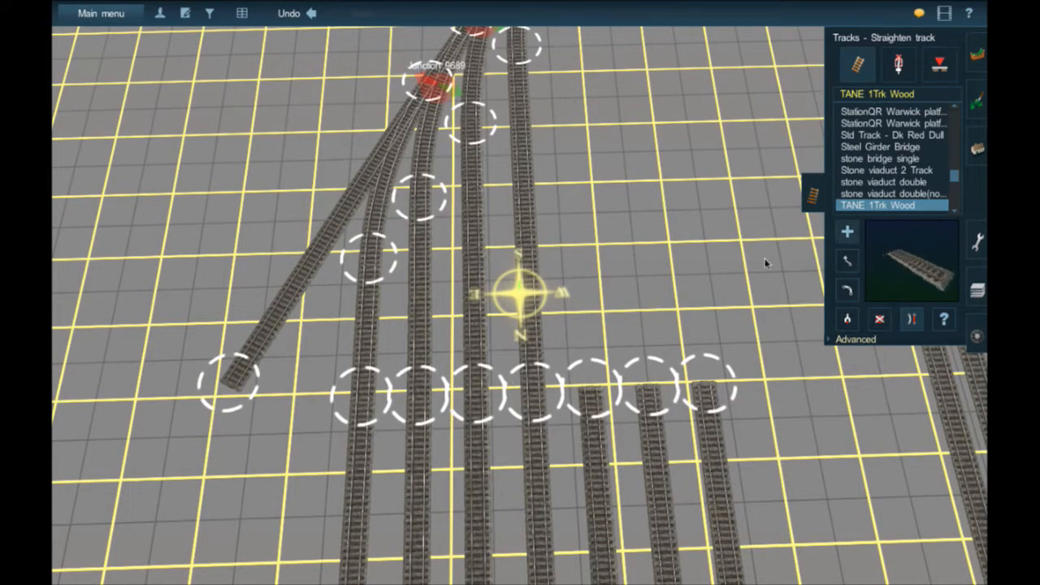
# Branch a new track off the lead beyond Junction 9695, heading toward the fifth yard track
pyautogui.rightClick(549, 199)
pyautogui.rightClick(567, 162)
pyautogui.rightClick(520, 121)
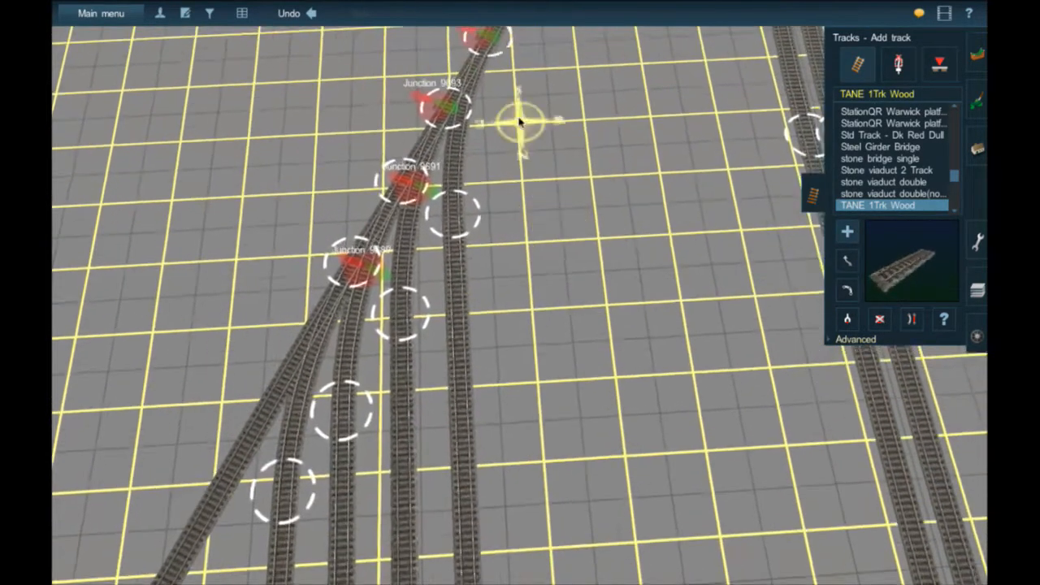
pyautogui.rightClick(518, 121)
pyautogui.press('Left')
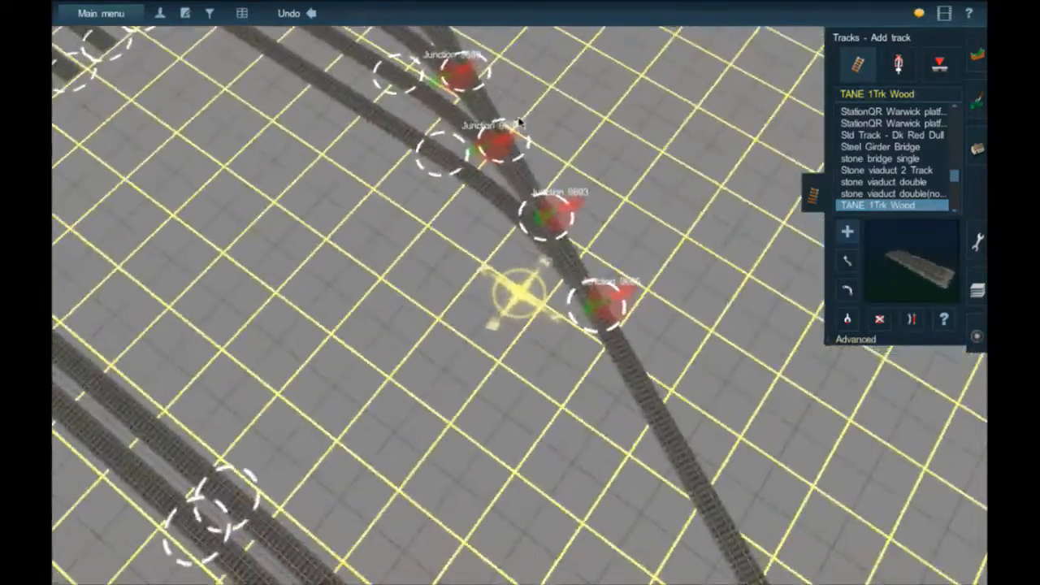
pyautogui.press('Left')
pyautogui.rightClick(485, 336)
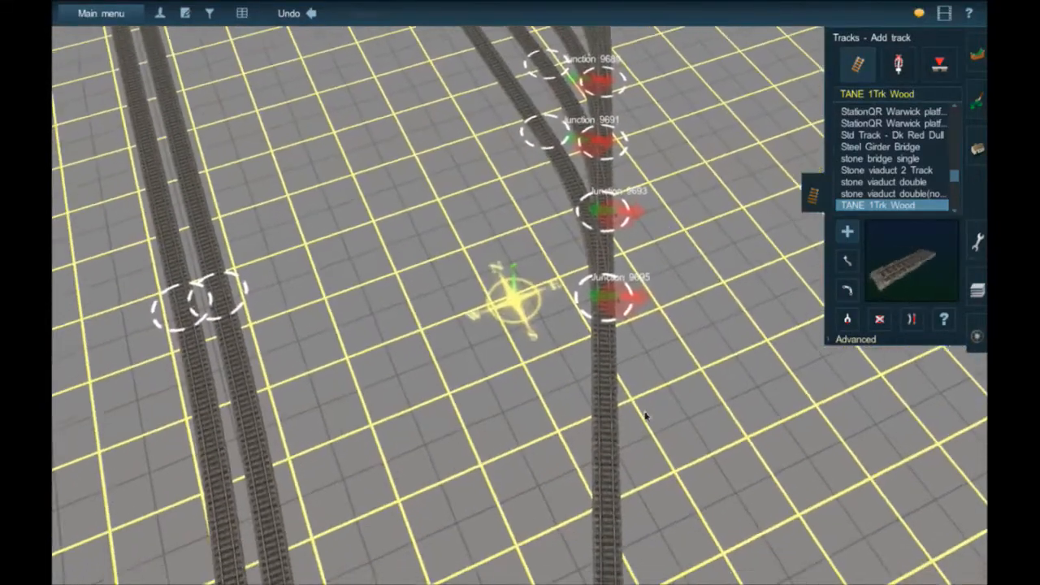
pyautogui.click(614, 395)
pyautogui.click(535, 180)
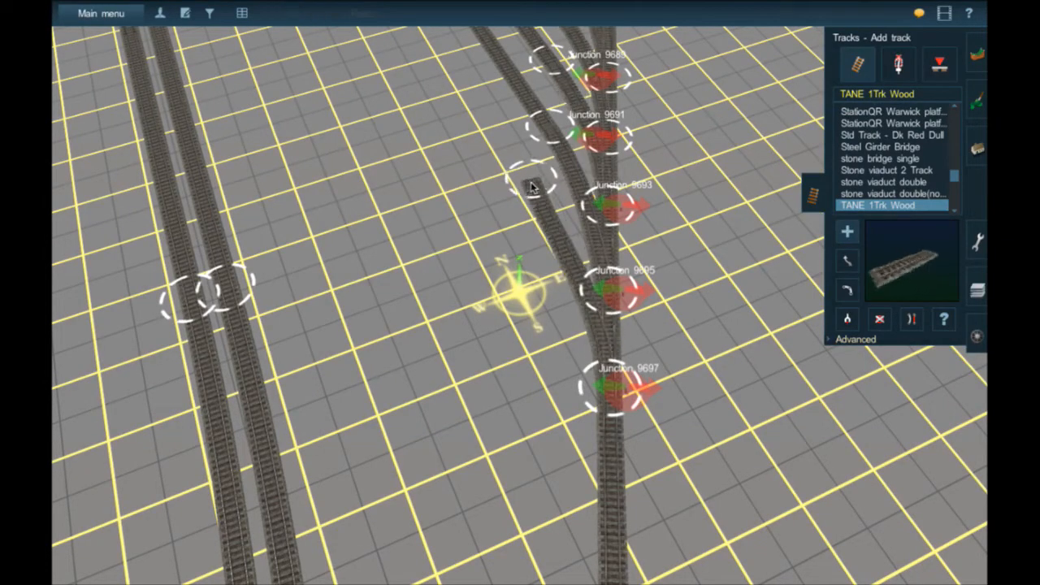
# Extend the new branch to the open end of the fifth yard track and straighten the connecting section
pyautogui.click(532, 186)
pyautogui.moveTo(517, 168); pyautogui.dragTo(484, 169, button='right')
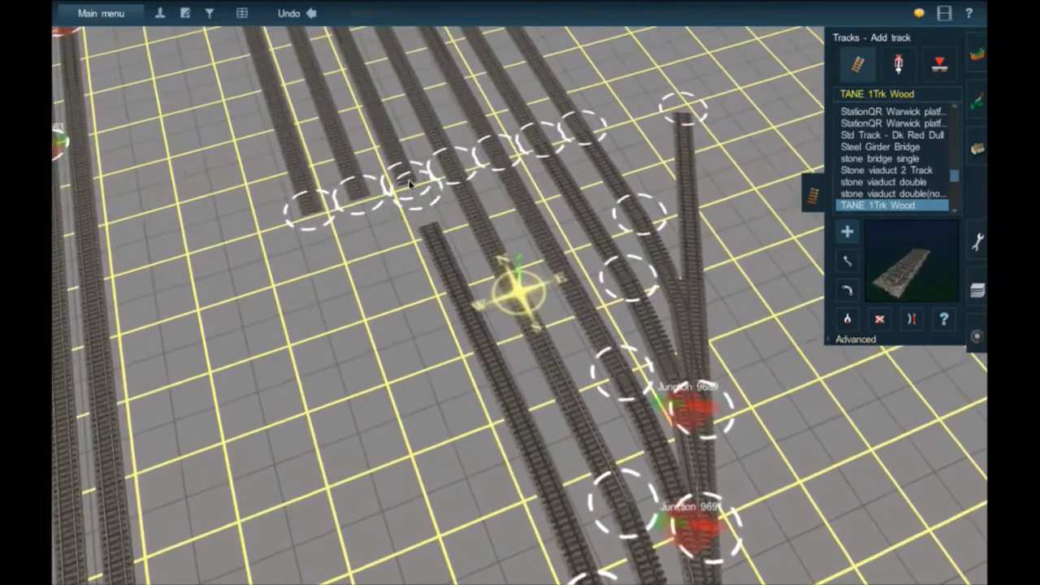
pyautogui.click(409, 184)
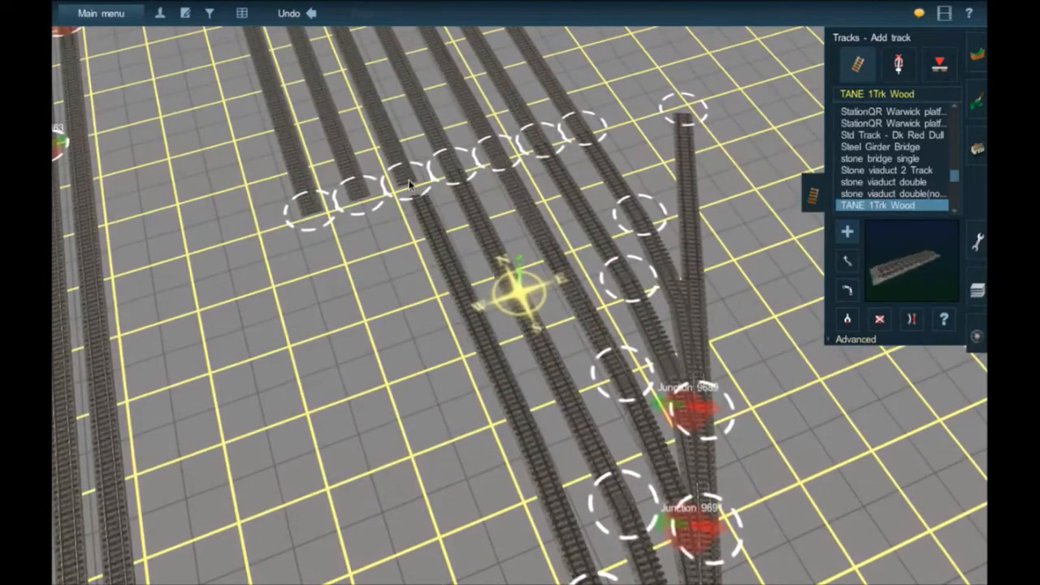
pyautogui.click(908, 320)
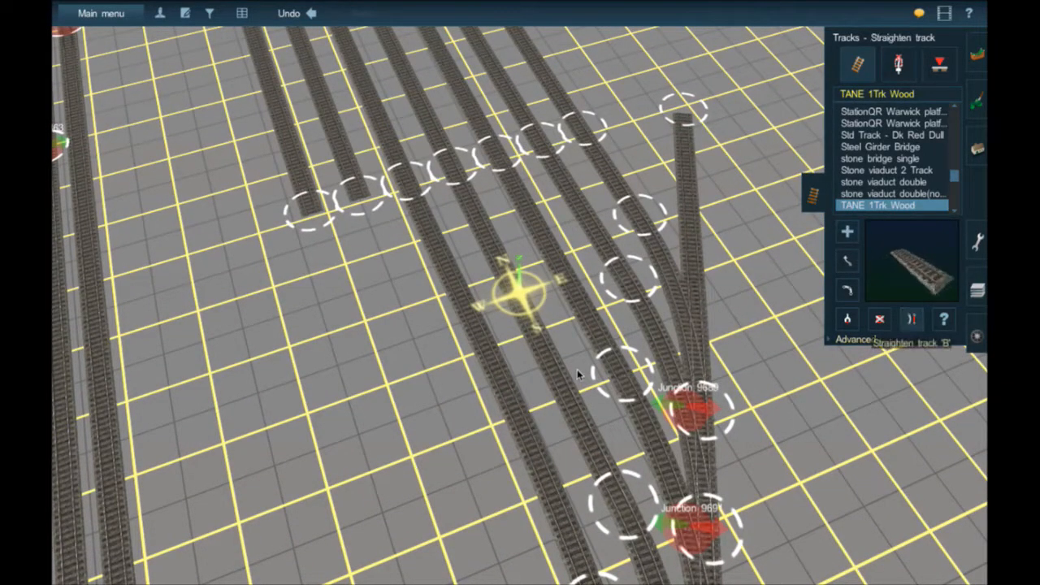
pyautogui.rightClick(534, 482)
pyautogui.rightClick(539, 485)
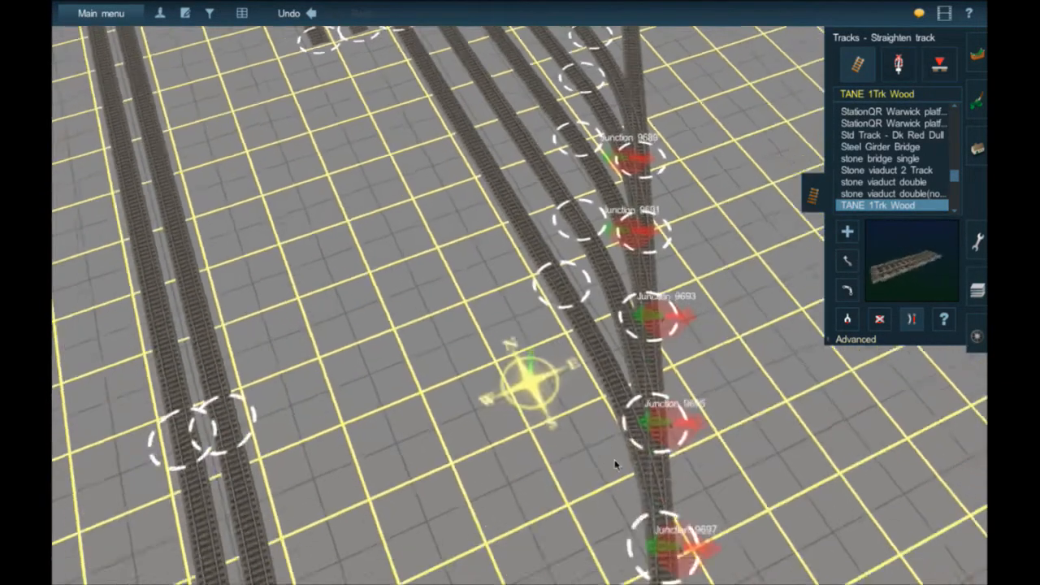
# Branch another track off the lead beyond Junction 9697, connect it to the sixth yard track and straighten it
pyautogui.rightClick(629, 423)
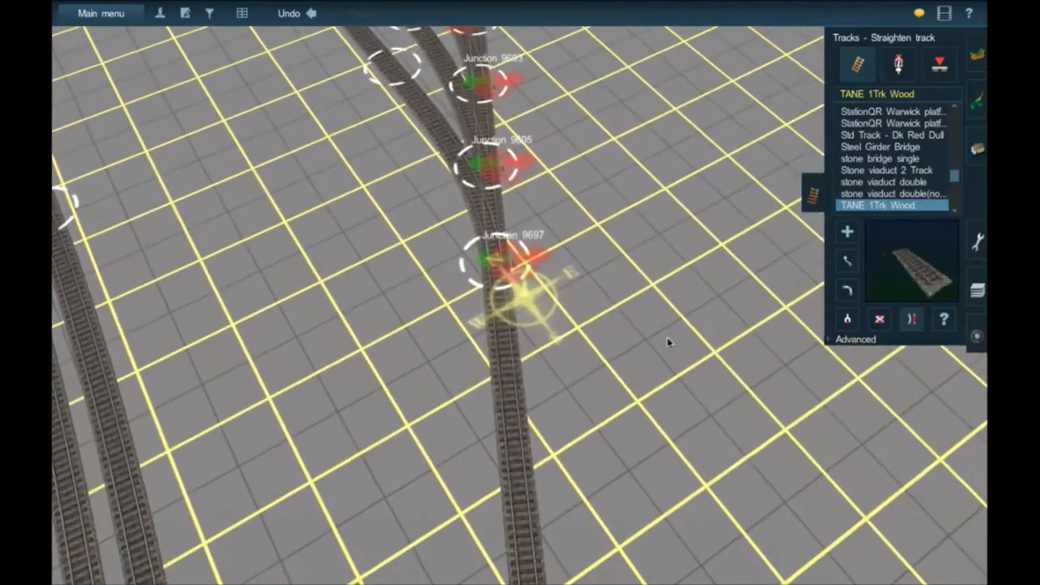
pyautogui.press('a')
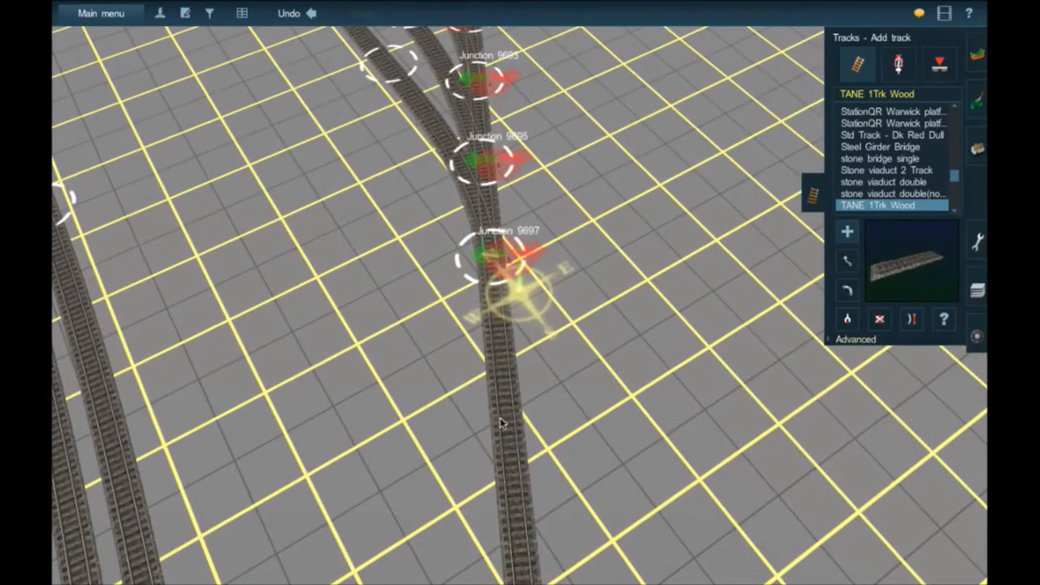
pyautogui.moveTo(502, 404); pyautogui.dragTo(463, 210)
pyautogui.rightClick(385, 145)
pyautogui.rightClick(456, 157)
pyautogui.rightClick(438, 132)
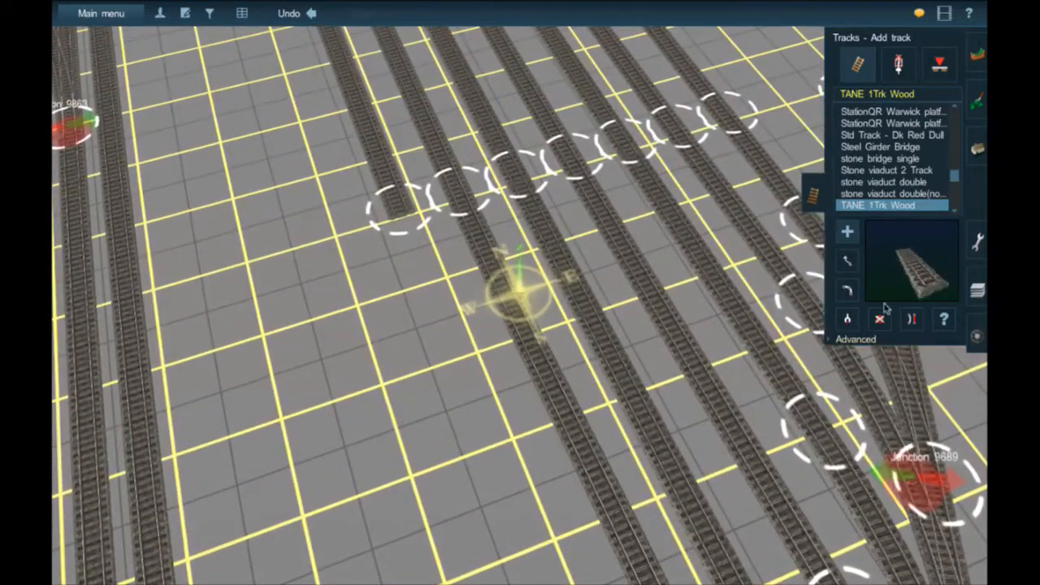
pyautogui.click(912, 320)
pyautogui.moveTo(594, 457); pyautogui.dragTo(620, 476, button='right')
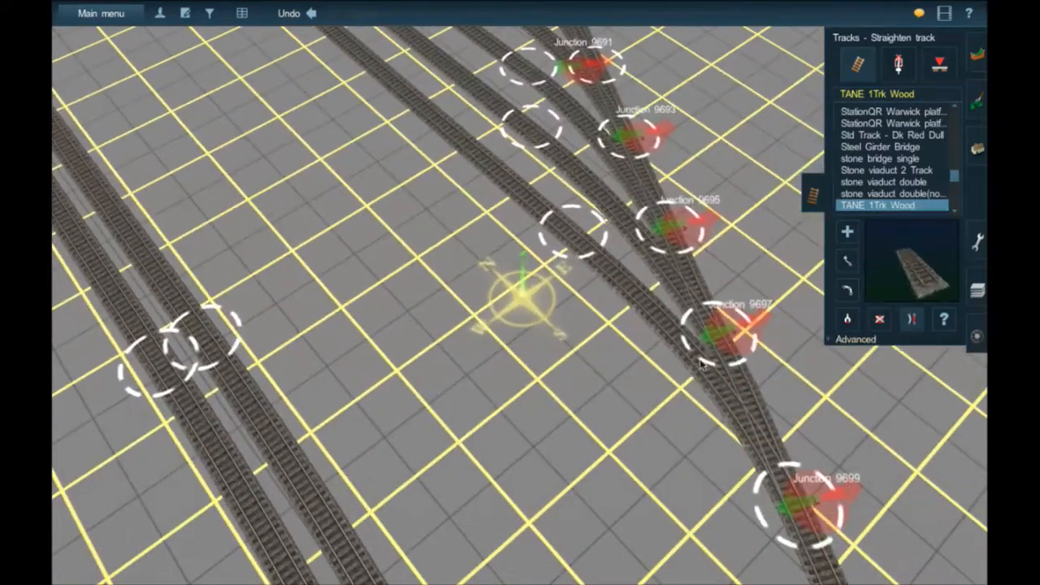
# Extend the seventh yard track from its open end toward the lead and join it to the lead beyond Junction 9699
pyautogui.rightClick(719, 409)
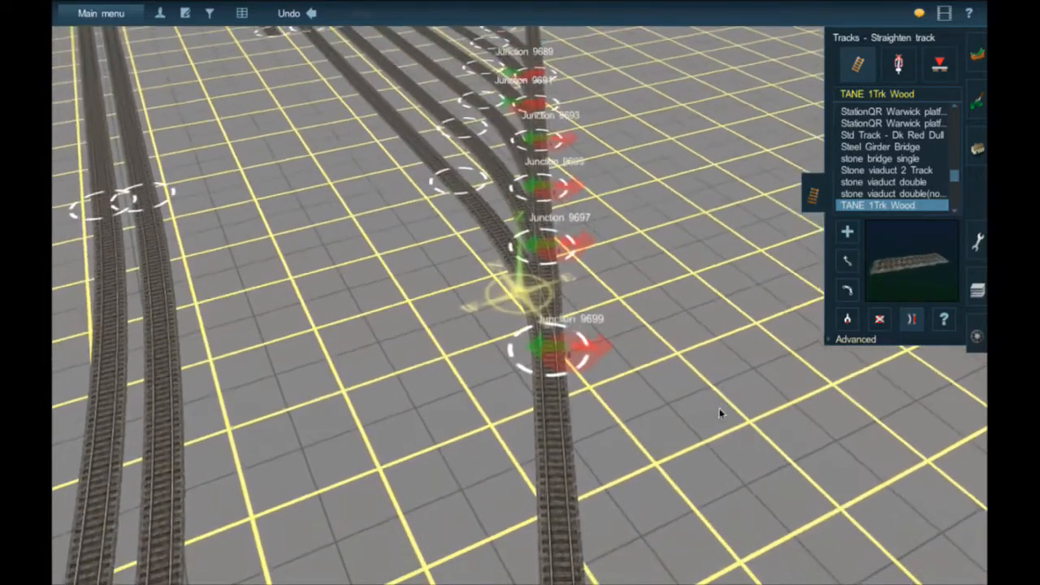
pyautogui.click(847, 235)
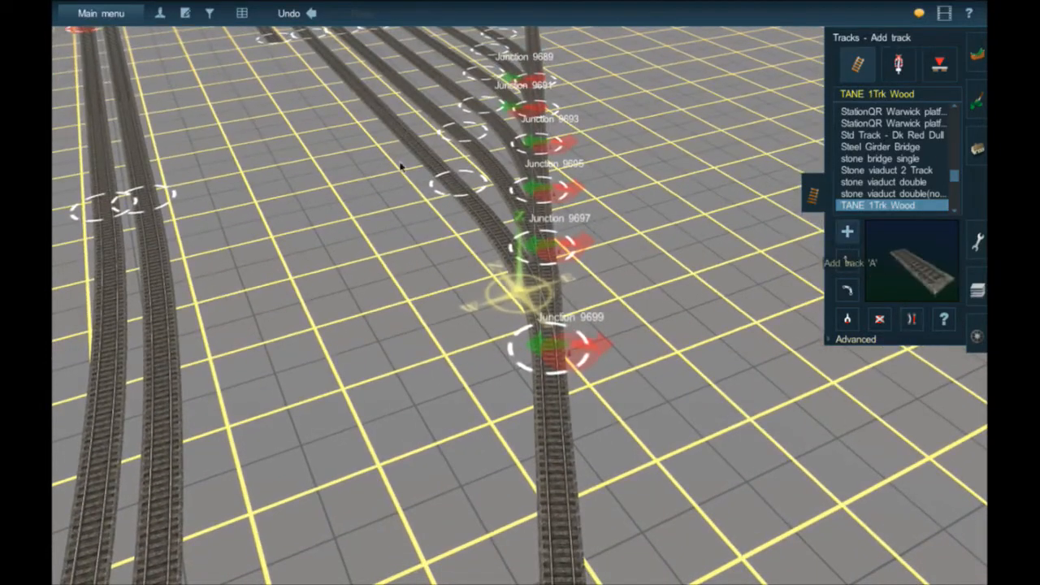
pyautogui.click(279, 44)
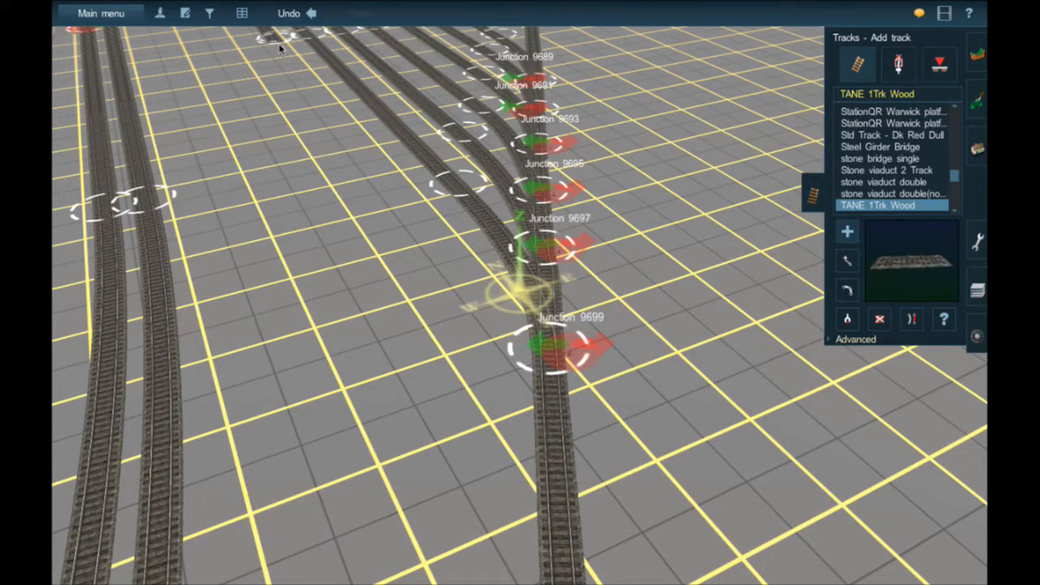
pyautogui.click(369, 161)
pyautogui.moveTo(372, 167); pyautogui.dragTo(415, 214)
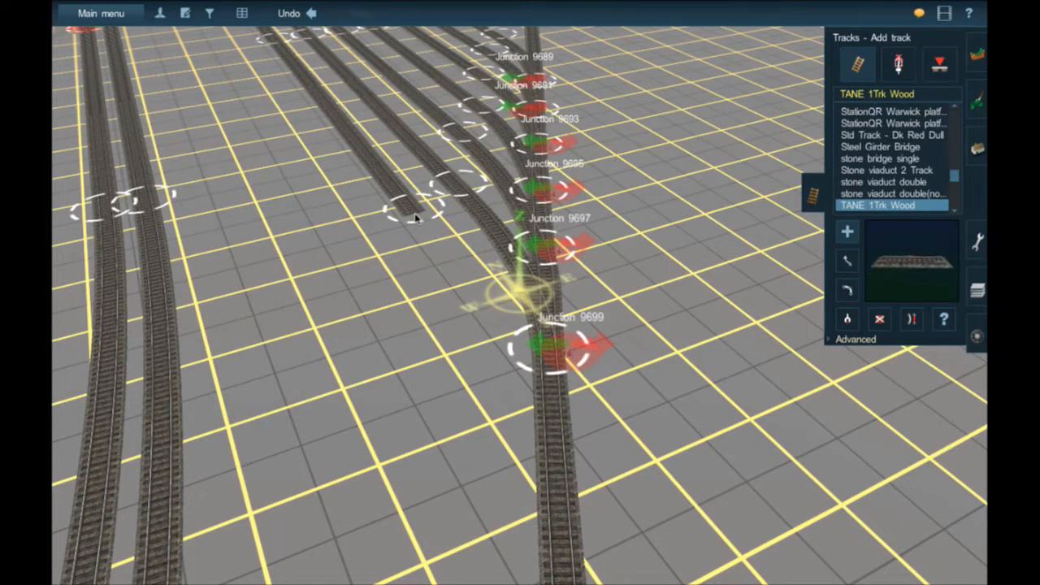
pyautogui.moveTo(415, 217); pyautogui.dragTo(418, 218)
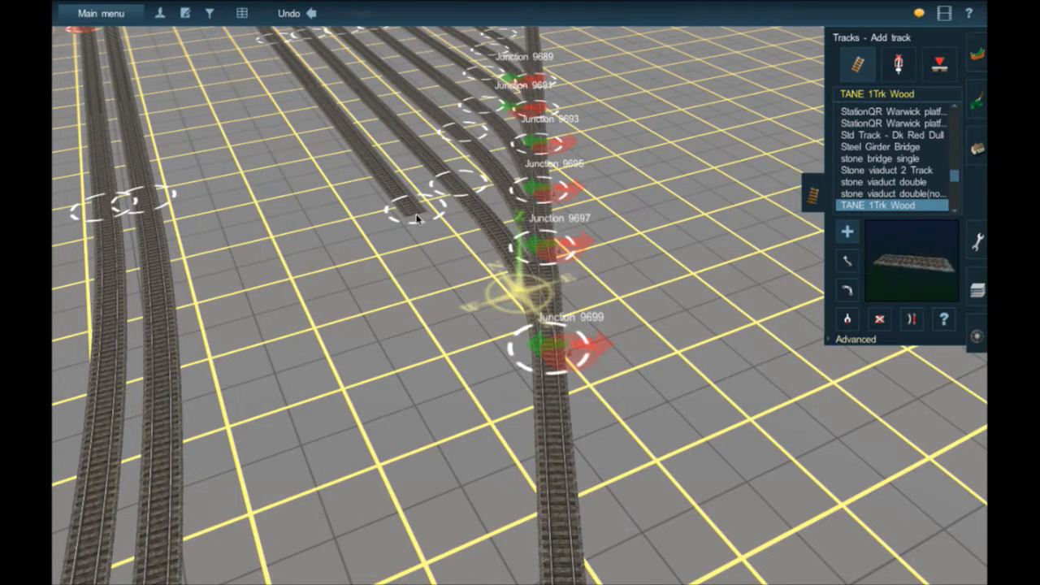
pyautogui.moveTo(415, 216)
pyautogui.mouseDown()
pyautogui.moveTo(392, 189)
pyautogui.moveTo(568, 386)
pyautogui.moveTo(558, 471)
pyautogui.mouseUp()
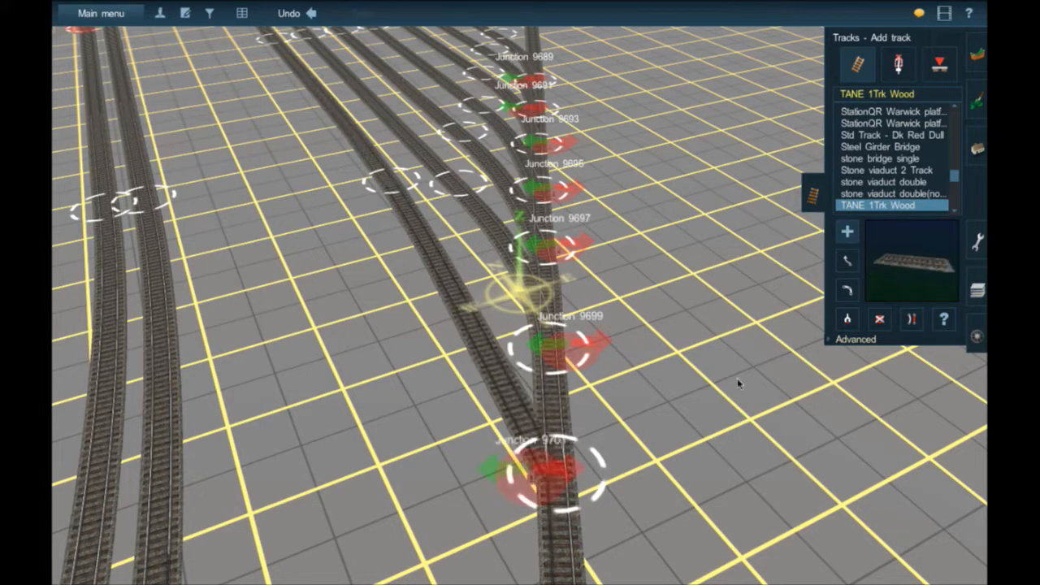
# Straighten the seventh yard track's connecting section between the parallel tracks and Junction 9701
pyautogui.click(912, 319)
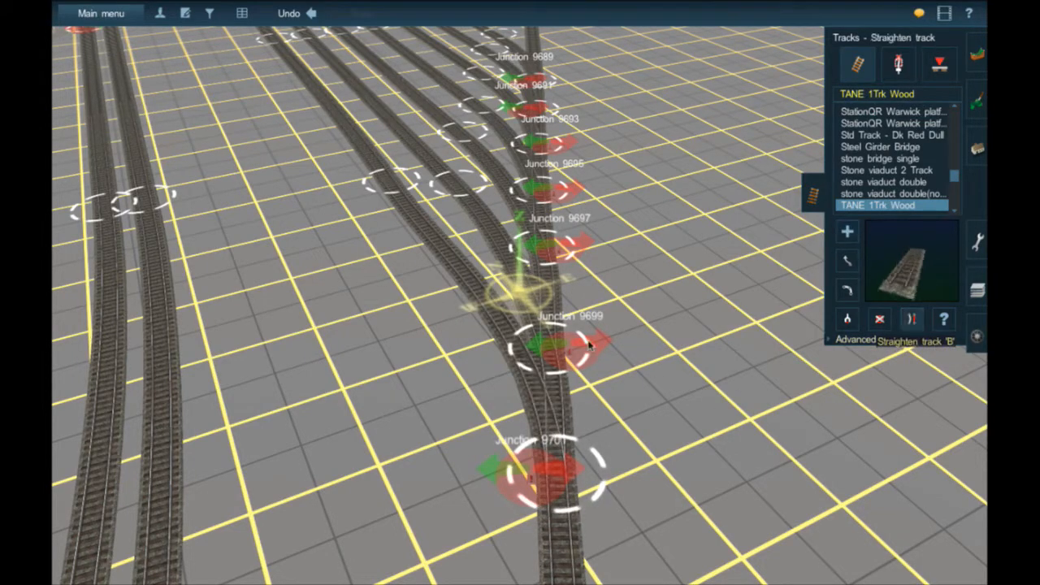
pyautogui.click(370, 162)
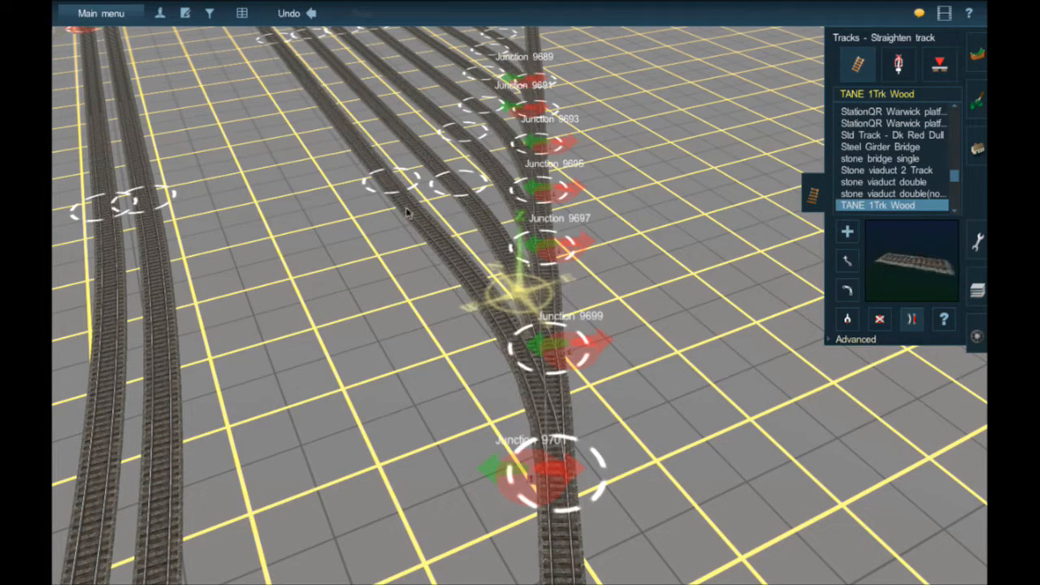
pyautogui.scroll(-5, 374, 159)
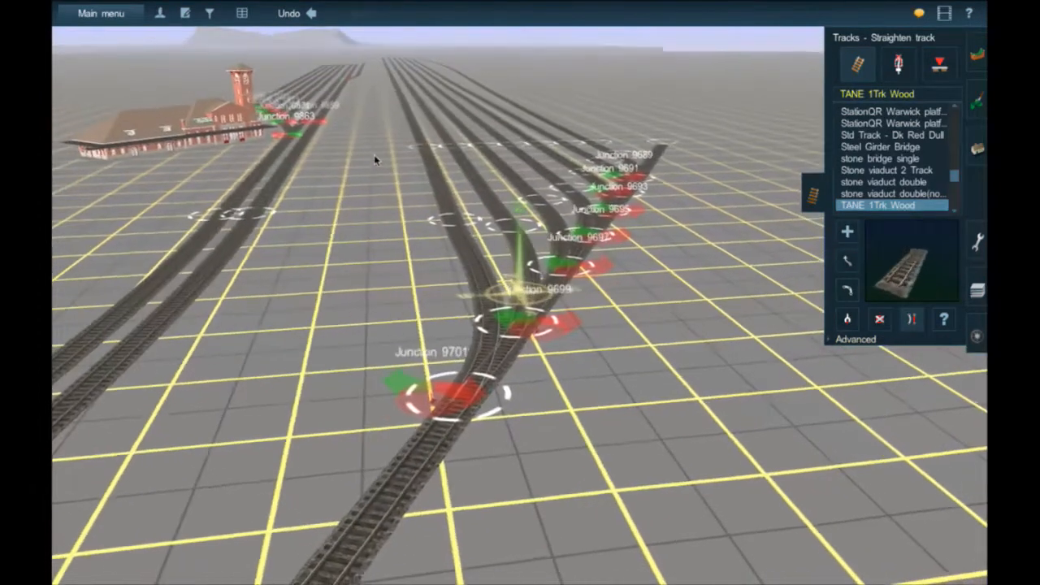
pyautogui.moveTo(375, 158); pyautogui.dragTo(642, 309, button='right')
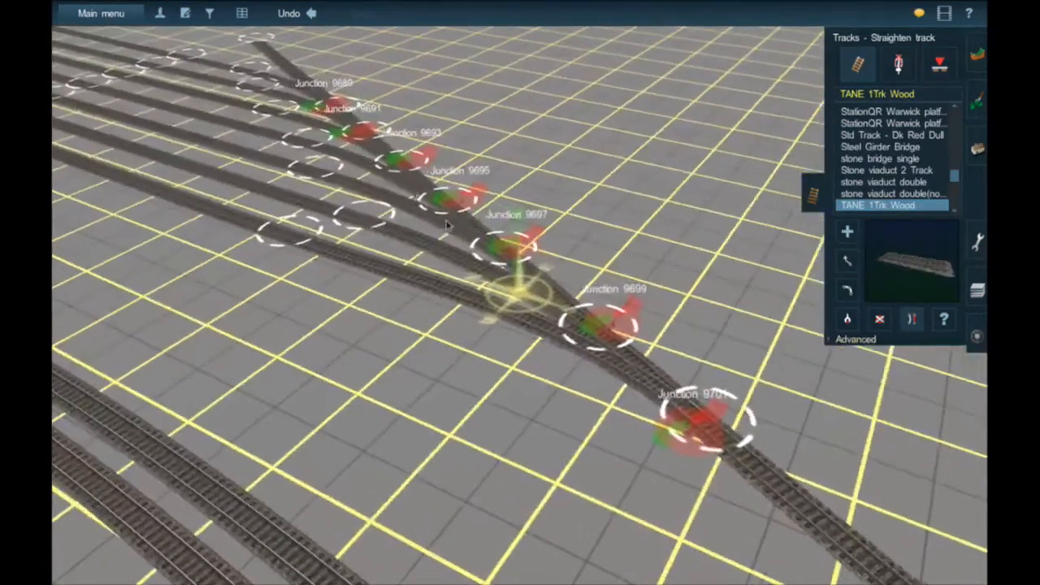
pyautogui.rightClick(709, 419)
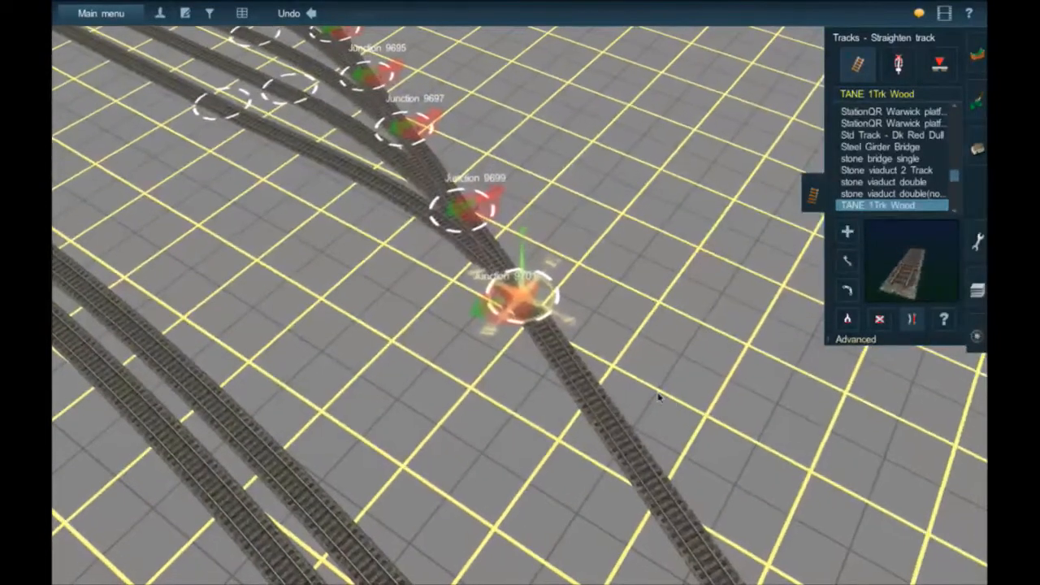
pyautogui.rightClick(544, 347)
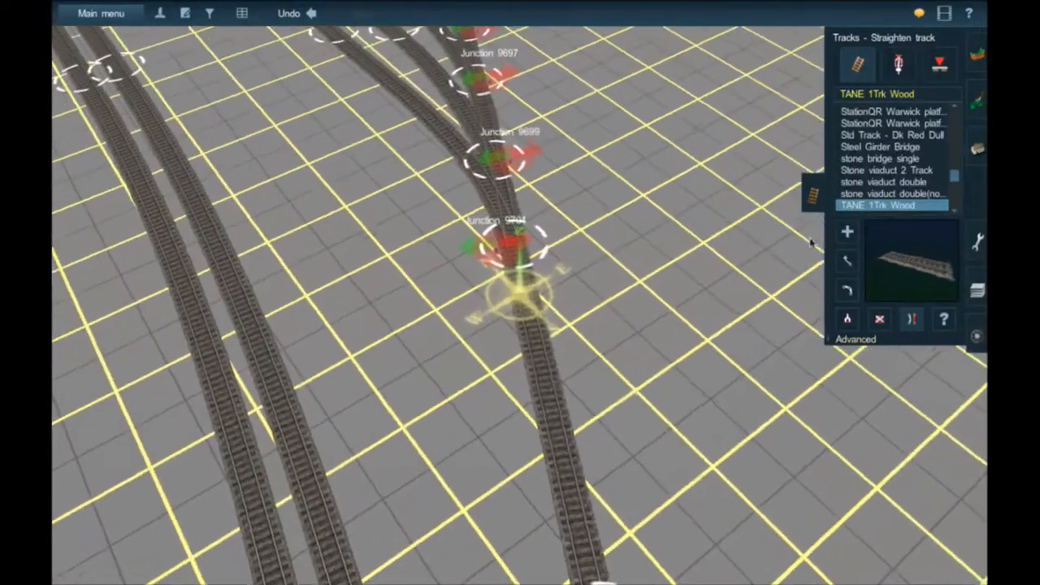
# Nudge Junction 9701 slightly on the lead track
pyautogui.press('m')
pyautogui.moveTo(526, 276); pyautogui.dragTo(520, 283)
pyautogui.press('Left')
pyautogui.press('Down')
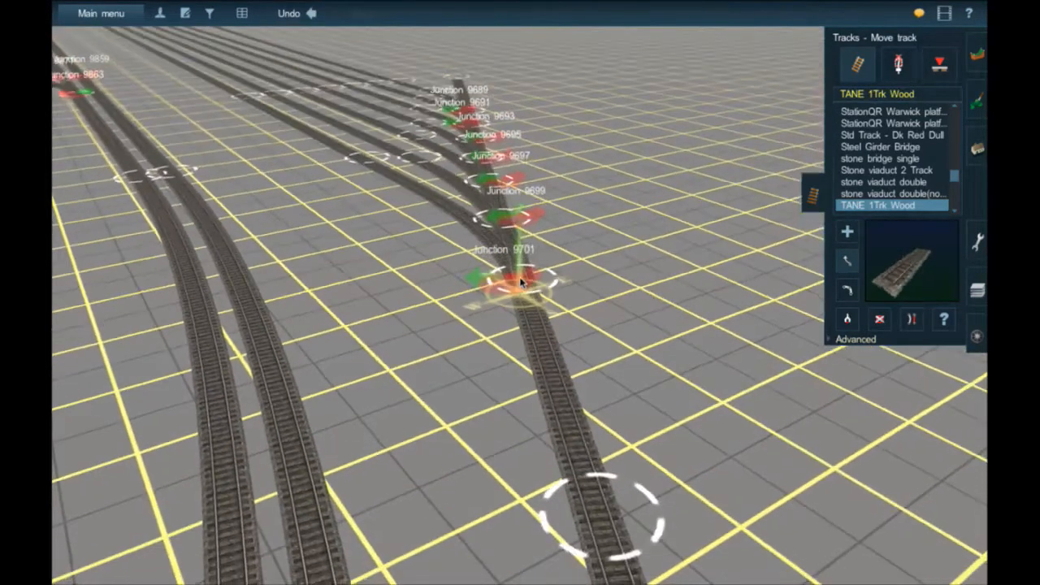
# Straighten the long parallel sections of the yard tracks behind the ladder
pyautogui.press('Down')
pyautogui.press('Left')
pyautogui.press('Up')
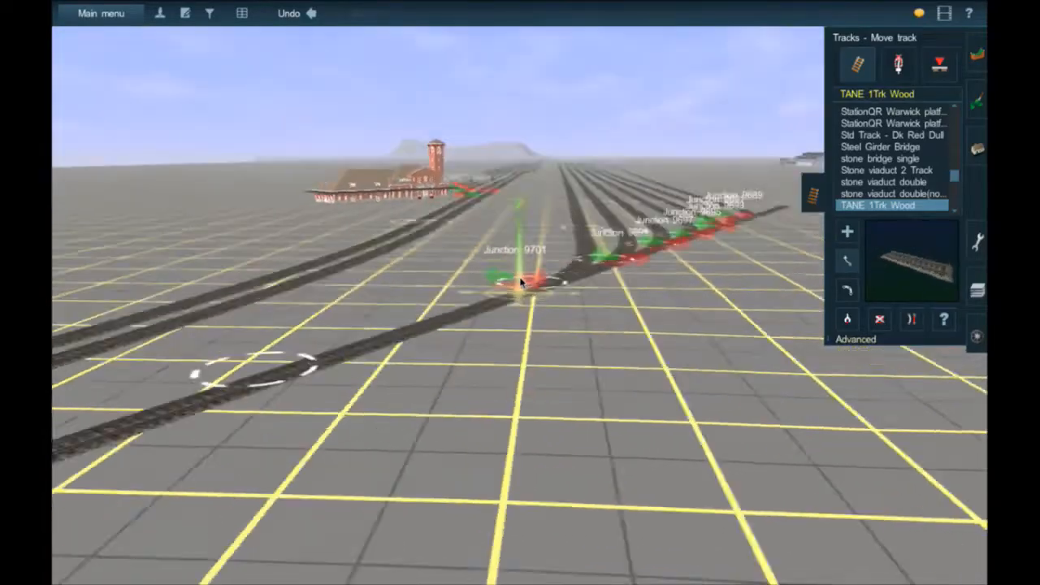
pyautogui.rightClick(667, 156)
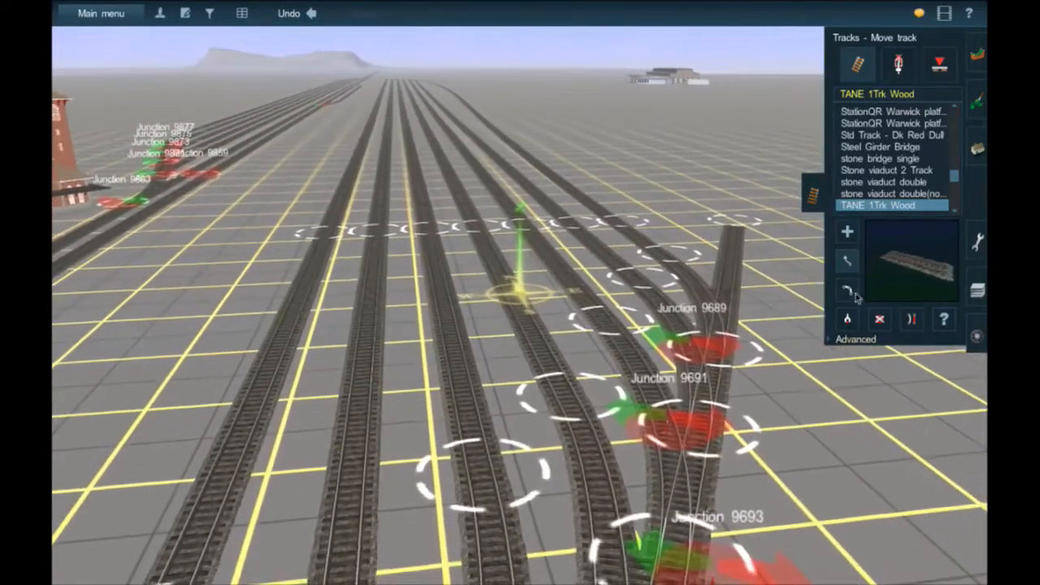
pyautogui.click(911, 319)
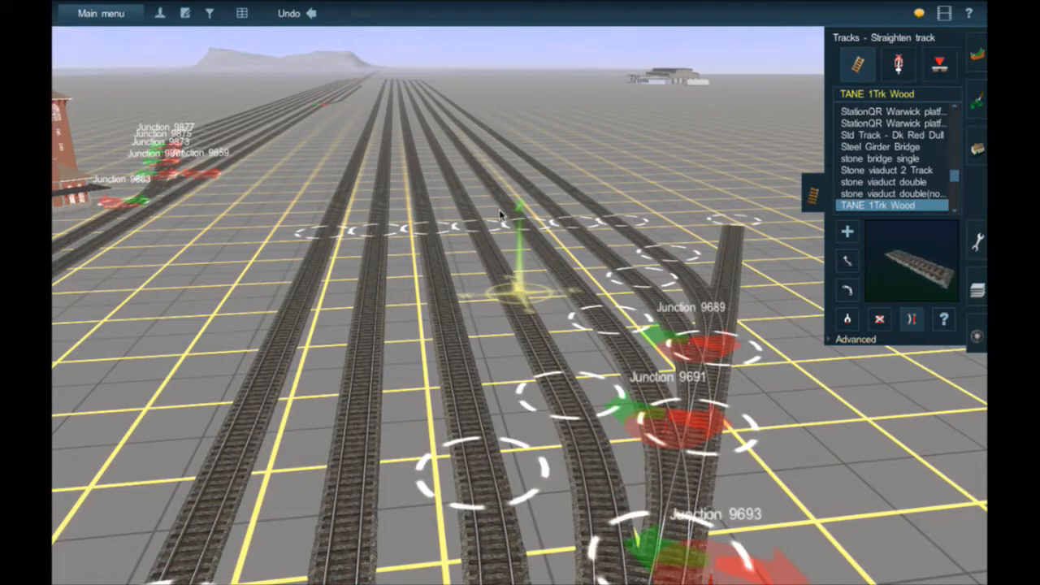
# Extend the lead track from its open end beyond Junction 9689 with a new section of TANE 1Trk Wood
pyautogui.rightClick(653, 192)
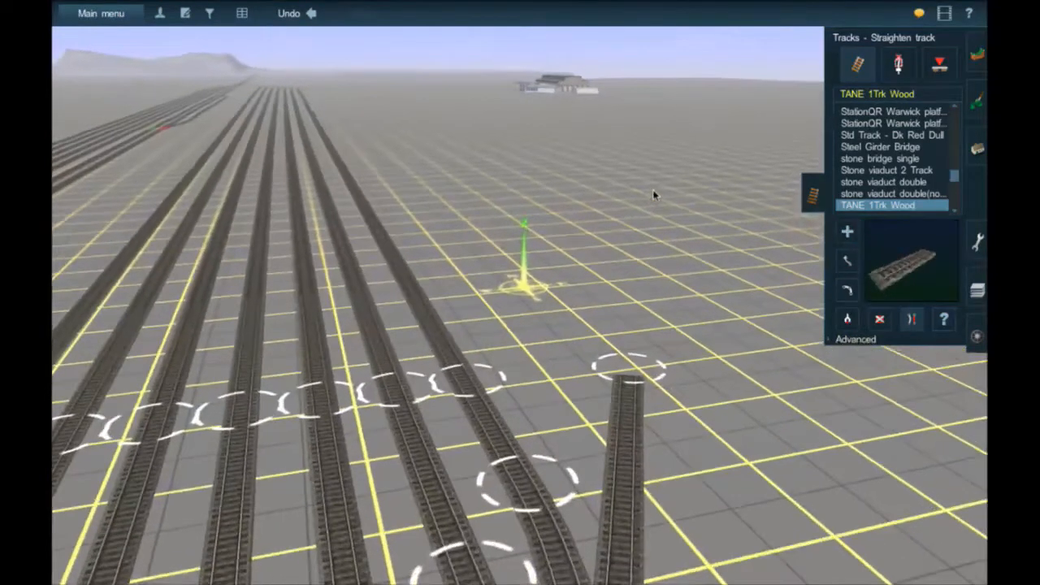
pyautogui.press('Up')
pyautogui.click(847, 233)
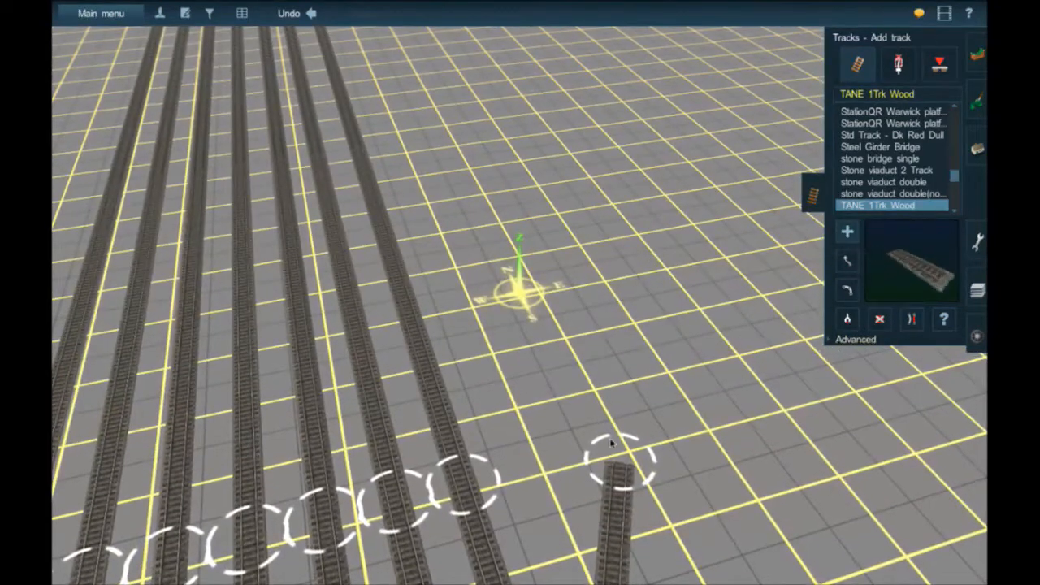
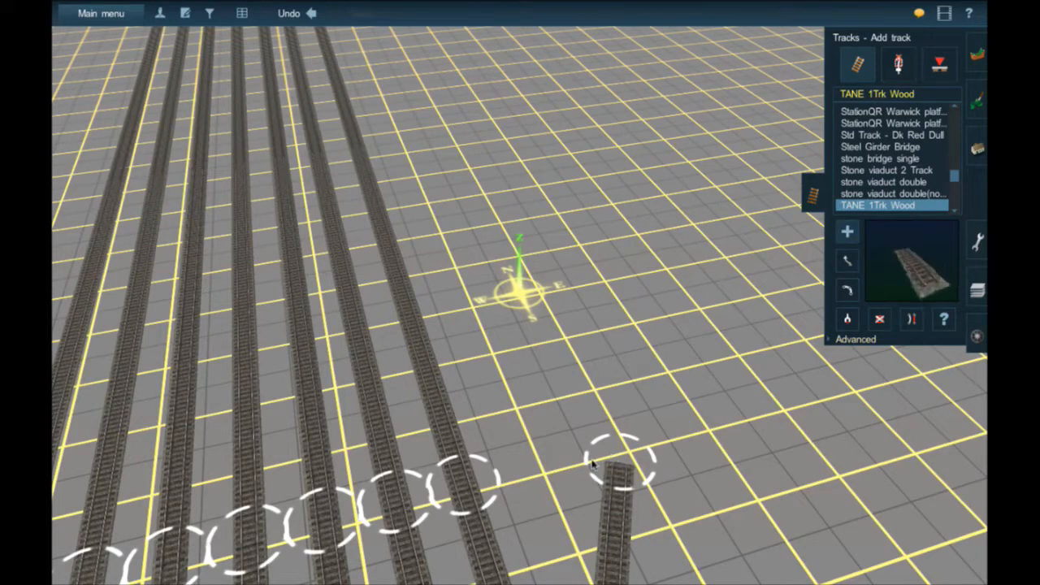
pyautogui.rightClick(591, 464)
pyautogui.rightClick(552, 292)
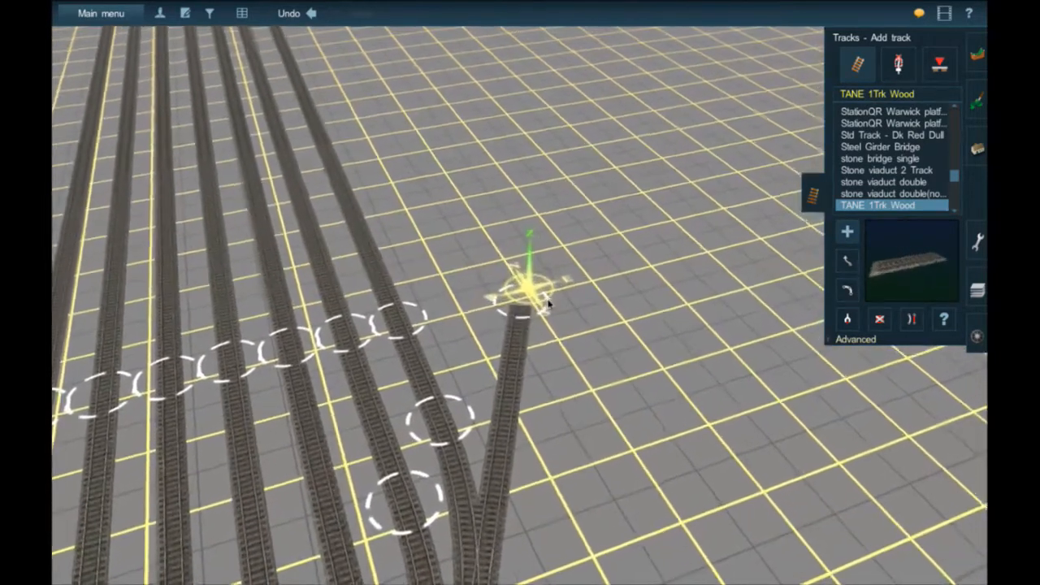
pyautogui.rightClick(512, 301)
pyautogui.scroll(3, 524, 296)
pyautogui.scroll(4, 526, 296)
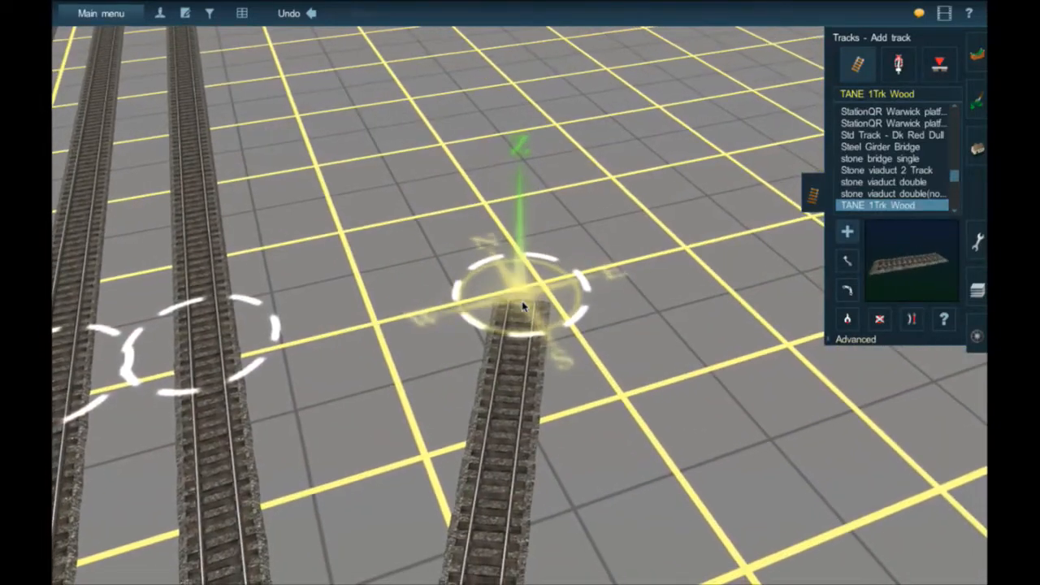
pyautogui.scroll(4, 522, 306)
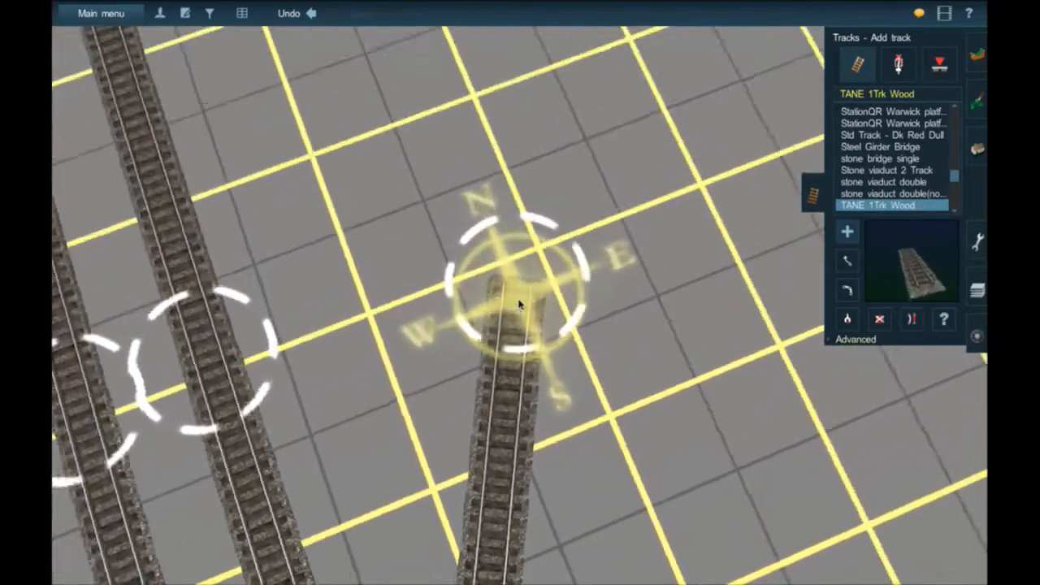
pyautogui.press('Up')
pyautogui.rightClick(523, 286)
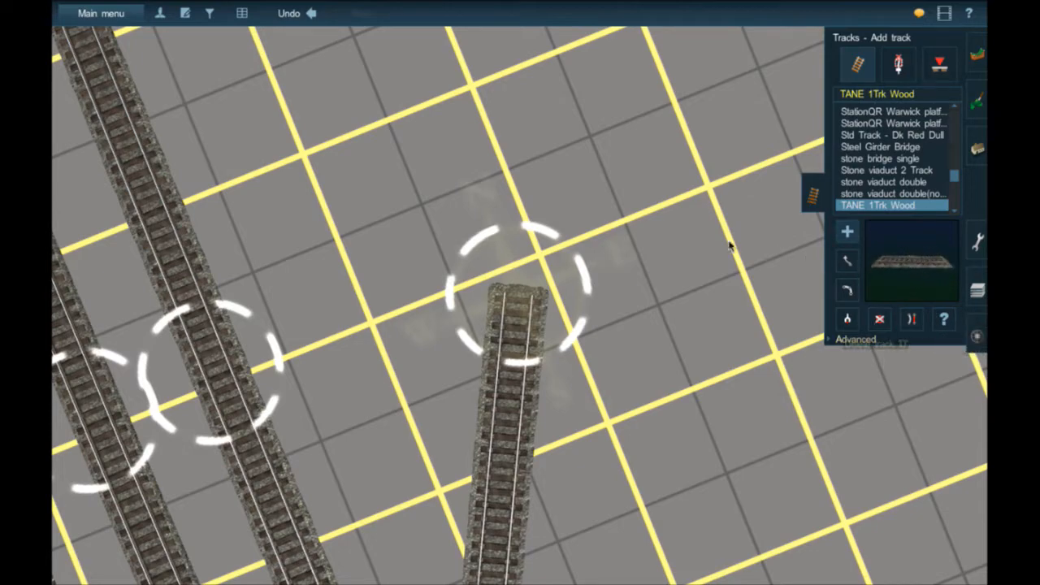
pyautogui.press('Down')
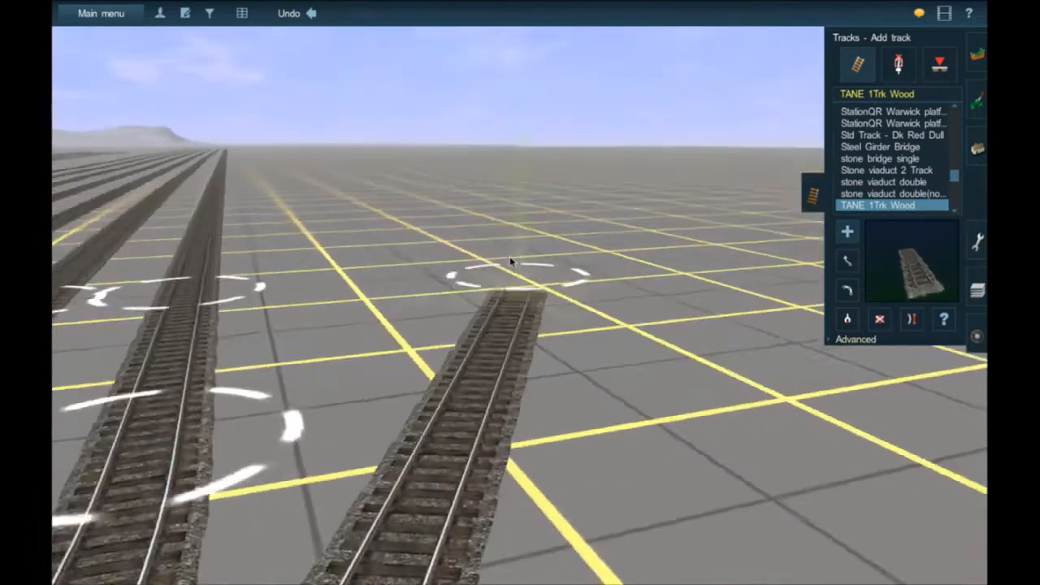
pyautogui.press('Up')
pyautogui.moveTo(508, 114); pyautogui.dragTo(441, 54)
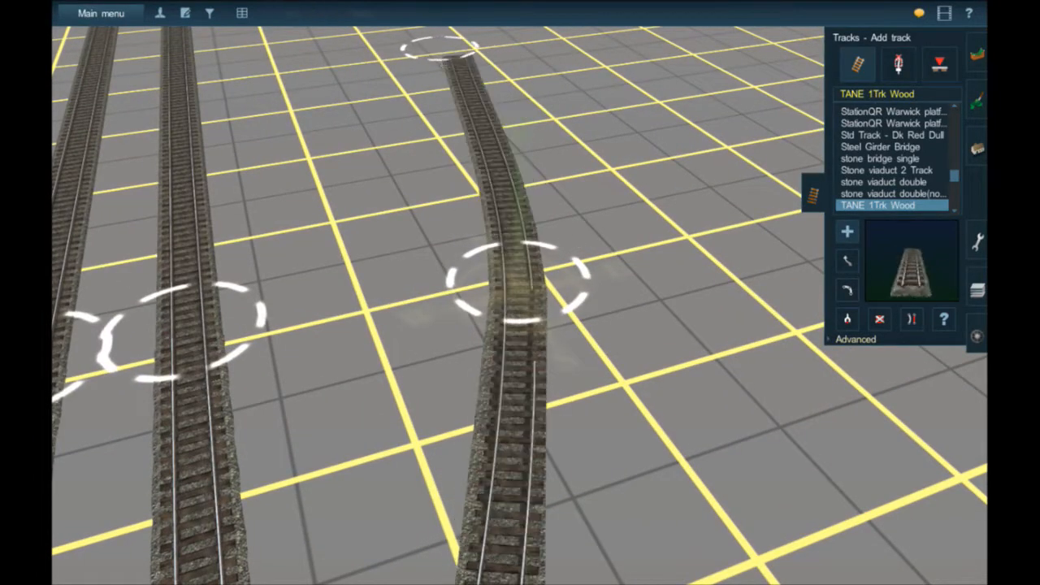
# Straighten the new lead extension and move its far end so it continues the lead's diagonal line
pyautogui.click(913, 320)
pyautogui.click(506, 438)
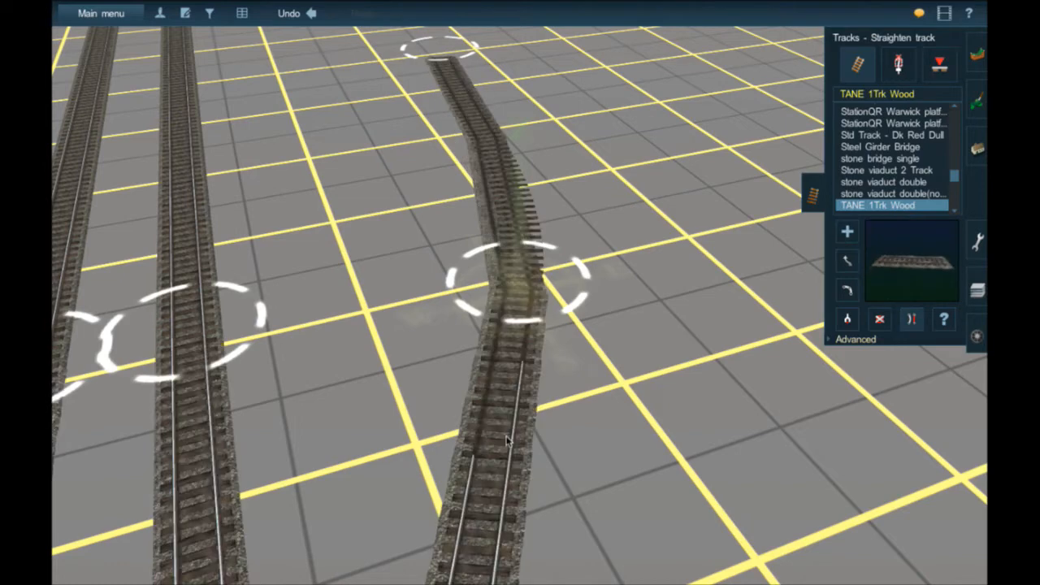
pyautogui.scroll(-3, 501, 362)
pyautogui.click(845, 262)
pyautogui.moveTo(457, 102); pyautogui.dragTo(557, 64)
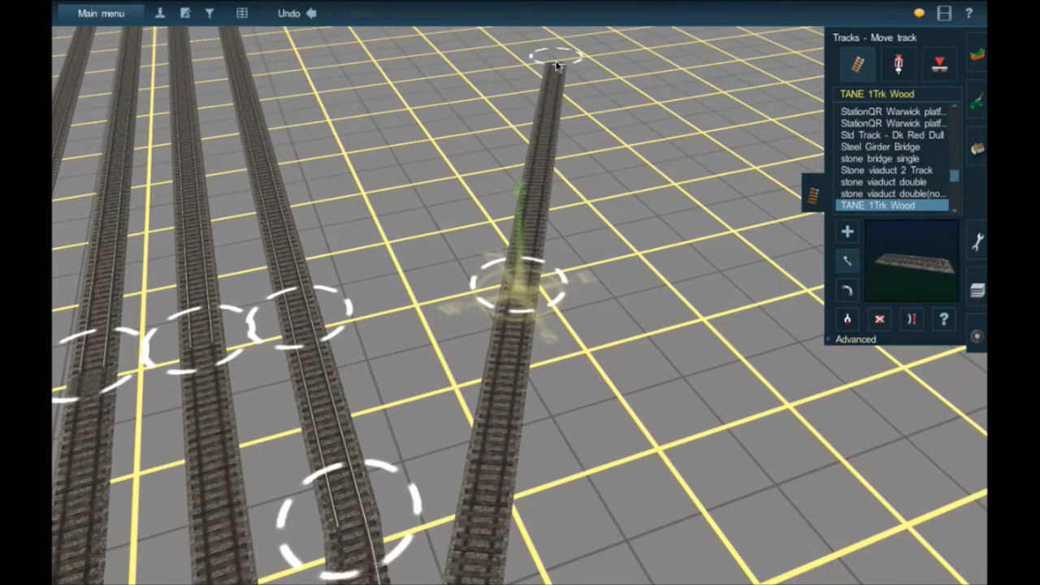
# Move the large warehouse with the row of loading doors closer to the yard tracks
pyautogui.rightClick(551, 96)
pyautogui.moveTo(547, 101)
pyautogui.mouseDown(button='right')
pyautogui.moveTo(560, 185)
pyautogui.moveTo(542, 303)
pyautogui.moveTo(326, 193)
pyautogui.moveTo(467, 200)
pyautogui.mouseUp(button='right')
pyautogui.click(843, 238)
pyautogui.moveTo(807, 253); pyautogui.dragTo(552, 277, button='right')
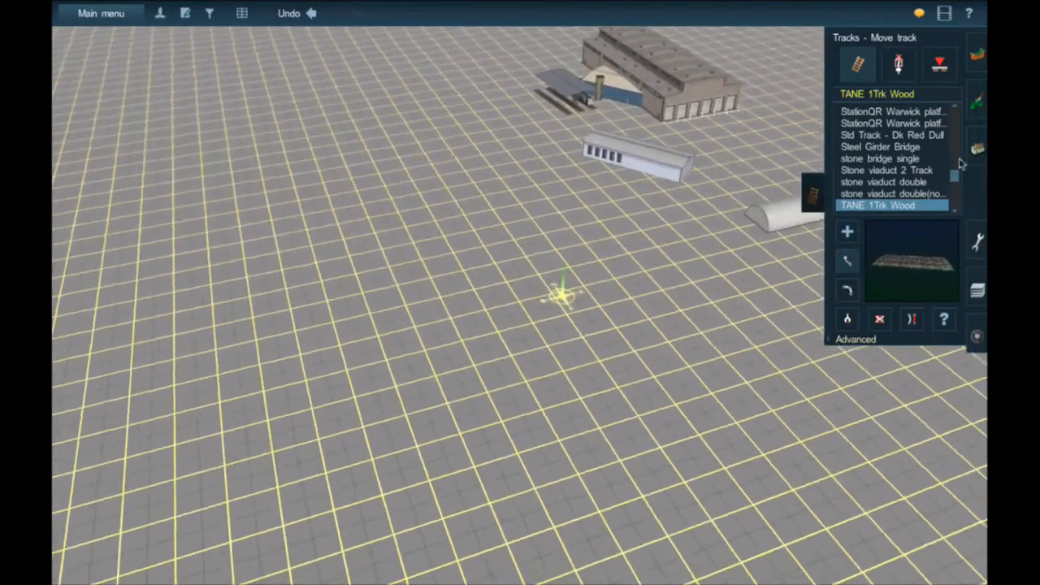
pyautogui.click(973, 152)
pyautogui.moveTo(609, 118); pyautogui.dragTo(339, 233)
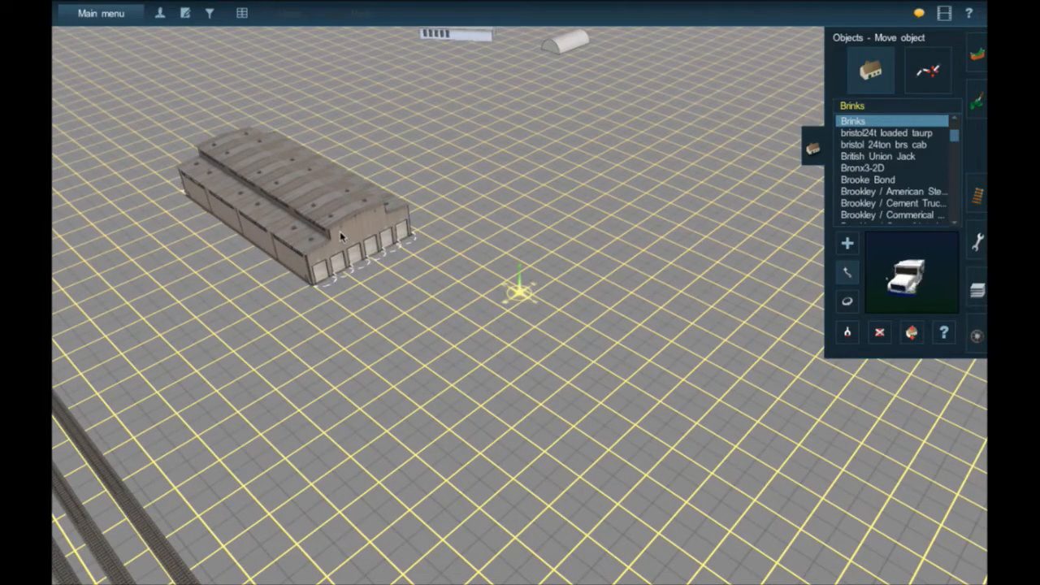
pyautogui.moveTo(340, 231); pyautogui.dragTo(341, 234)
# Lay a straight TANE 1Trk Wood track parallel to the warehouse's long side, on the side facing the yard
pyautogui.moveTo(342, 235); pyautogui.dragTo(973, 187, button='right')
pyautogui.click(976, 191)
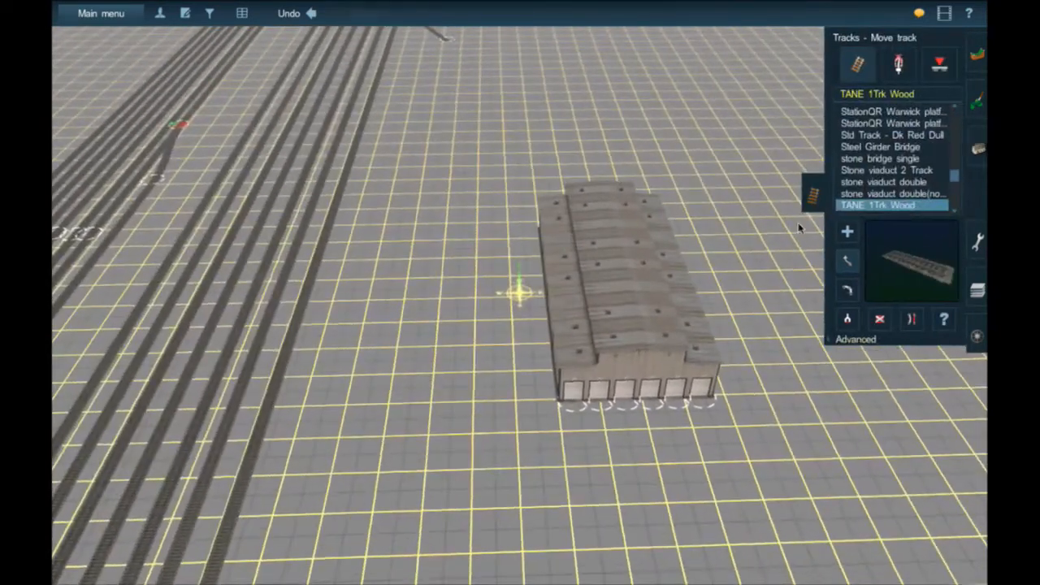
pyautogui.click(847, 230)
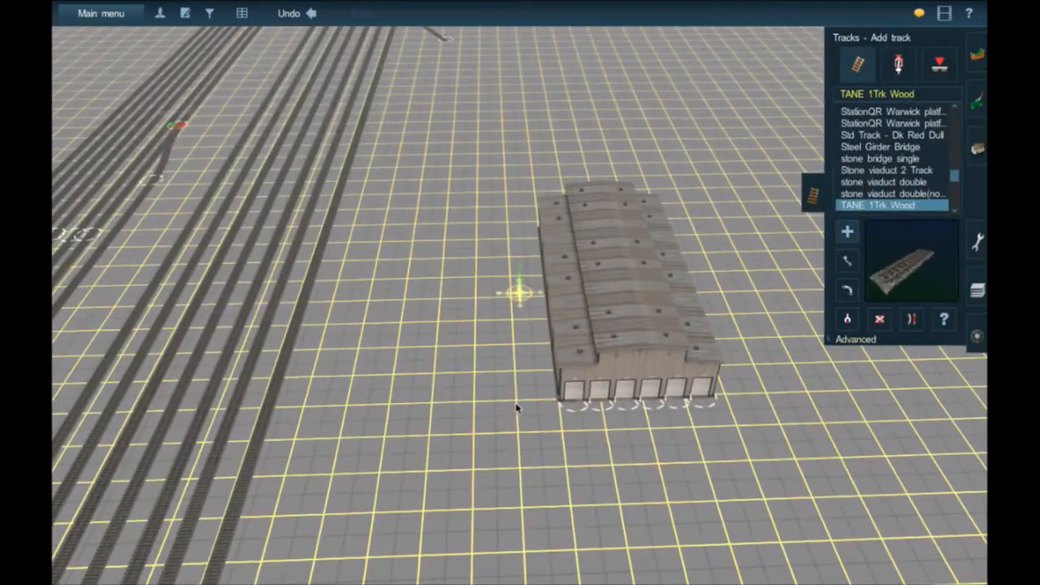
pyautogui.click(505, 176)
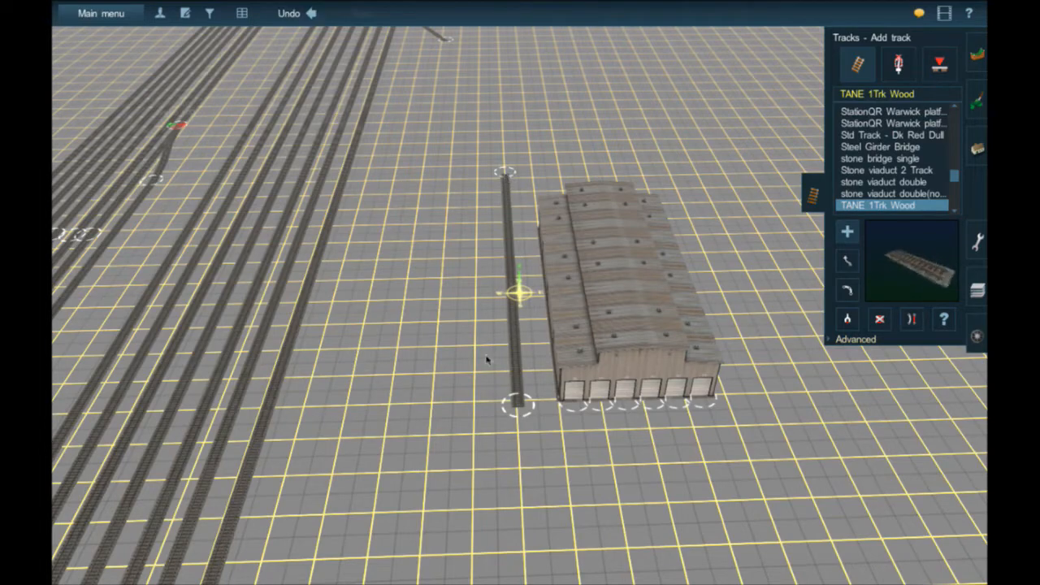
# Lay a second track parallel to the warehouse track, close beside it on the side facing the yard
pyautogui.scroll(6, 496, 390)
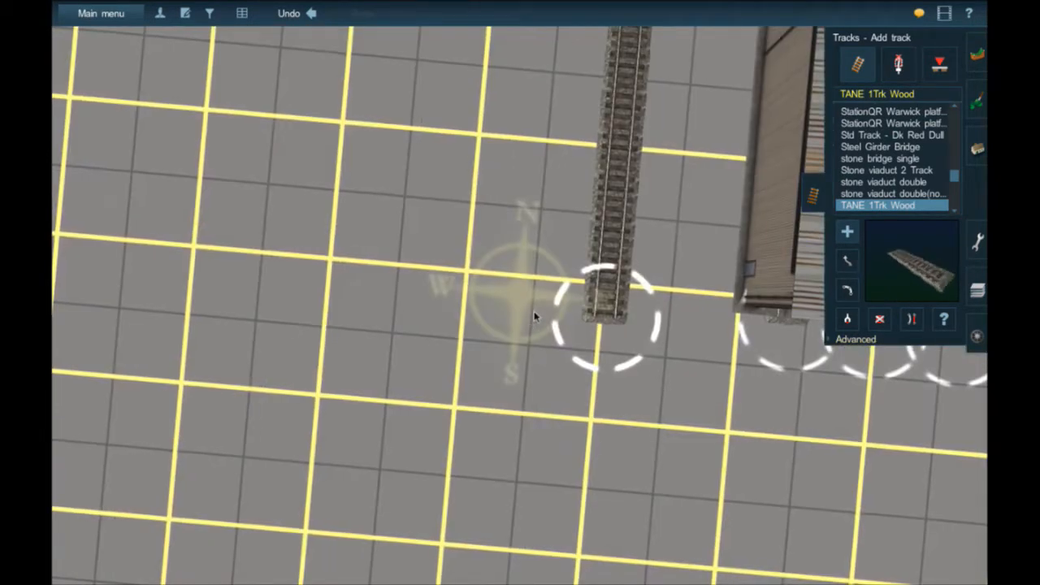
pyautogui.scroll(-5, 536, 228)
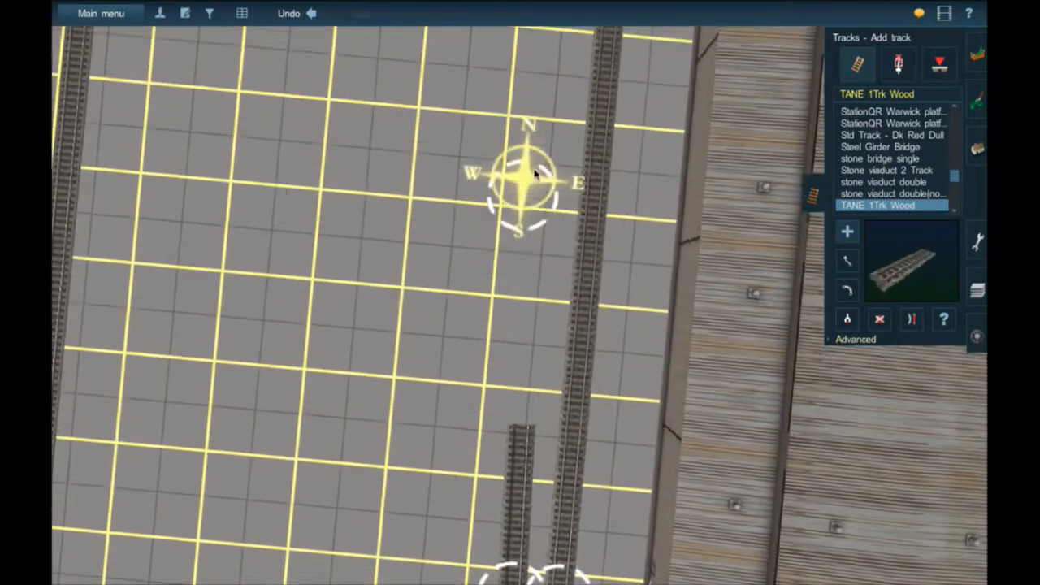
pyautogui.moveTo(533, 170)
pyautogui.mouseDown(button='right')
pyautogui.moveTo(528, 268)
pyautogui.moveTo(511, 302)
pyautogui.moveTo(473, 204)
pyautogui.moveTo(567, 181)
pyautogui.moveTo(543, 179)
pyautogui.moveTo(545, 170)
pyautogui.moveTo(545, 183)
pyautogui.mouseUp(button='right')
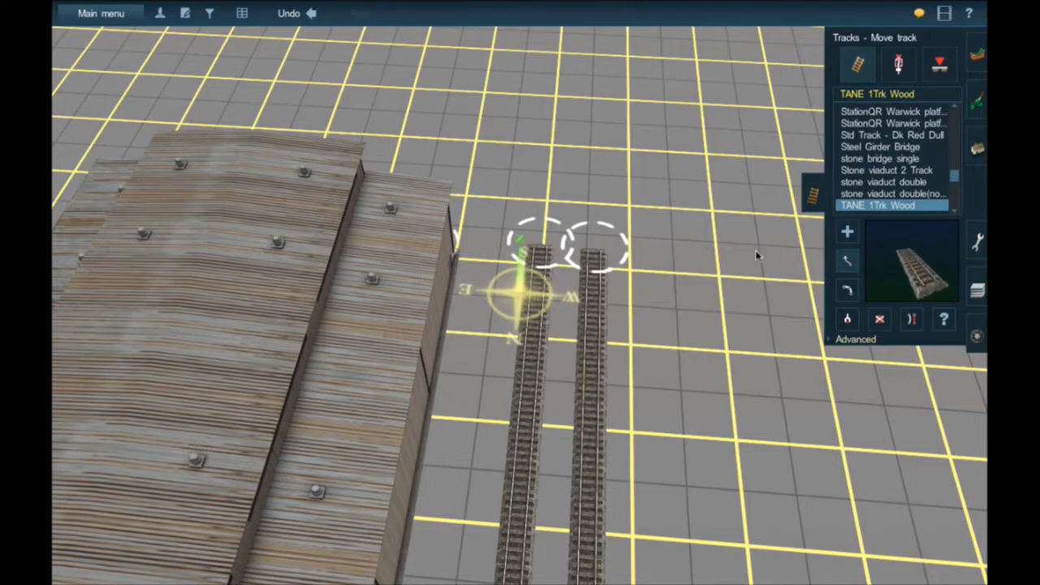
pyautogui.press('Left')
pyautogui.press('Down')
pyautogui.press('Up')
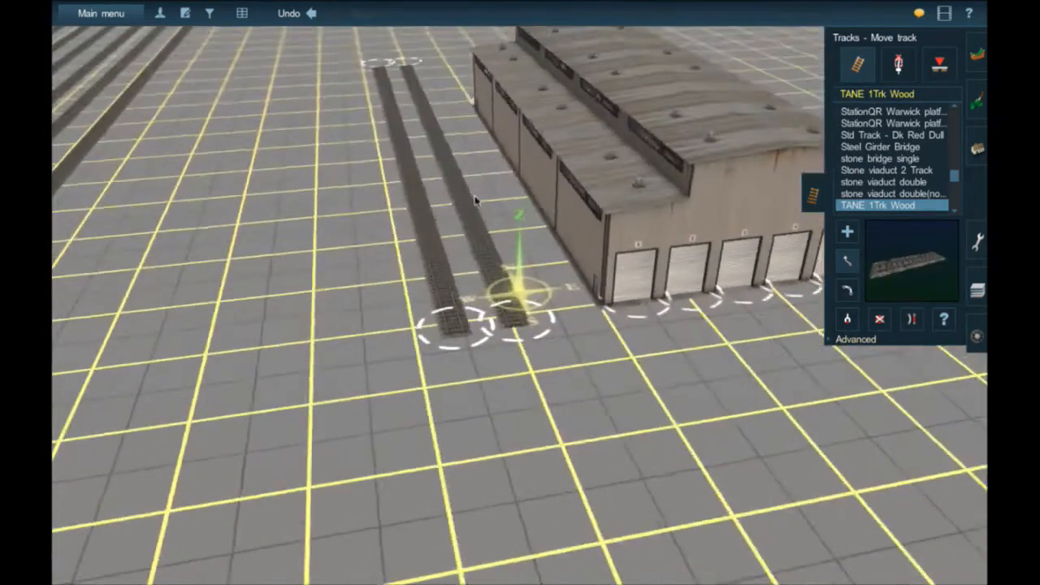
# Lay a third parallel track next to the two warehouse tracks, keeping the same spacing and roughly matching their ends
pyautogui.rightClick(477, 209)
pyautogui.rightClick(472, 134)
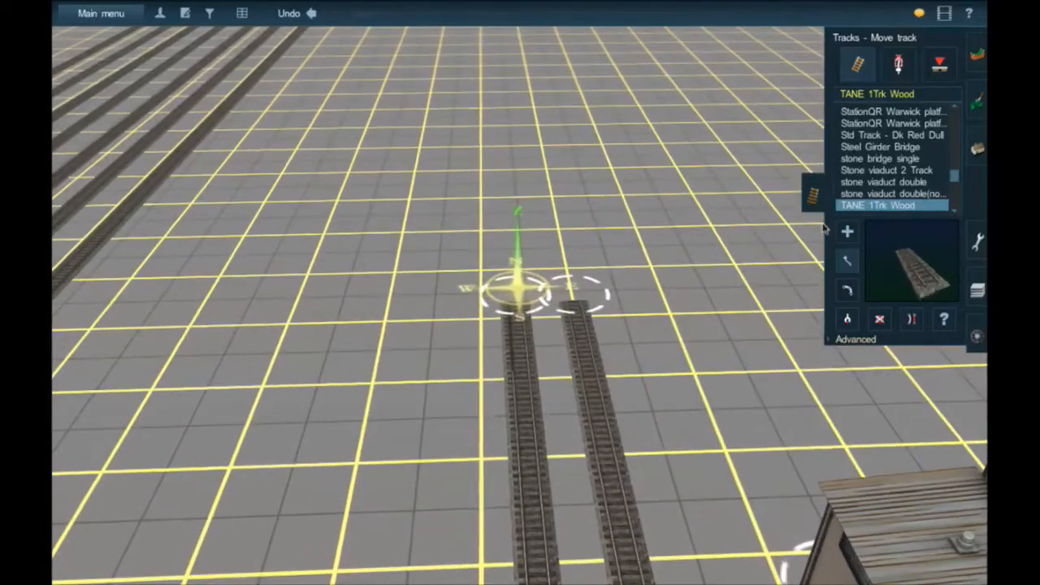
pyautogui.click(847, 260)
pyautogui.moveTo(451, 399); pyautogui.dragTo(611, 247)
pyautogui.rightClick(448, 455)
pyautogui.press('Left')
pyautogui.rightClick(446, 463)
pyautogui.press('Up')
pyautogui.rightClick(492, 425)
pyautogui.rightClick(492, 427)
# Find the 50ft Boxcar Allagash 4422 in the train list and place it on the middle warehouse track
pyautogui.scroll(1, 587, 263)
pyautogui.scroll(5, 904, 149)
pyautogui.press('F7')
pyautogui.write('ala')
pyautogui.moveTo(885, 144); pyautogui.dragTo(887, 154)
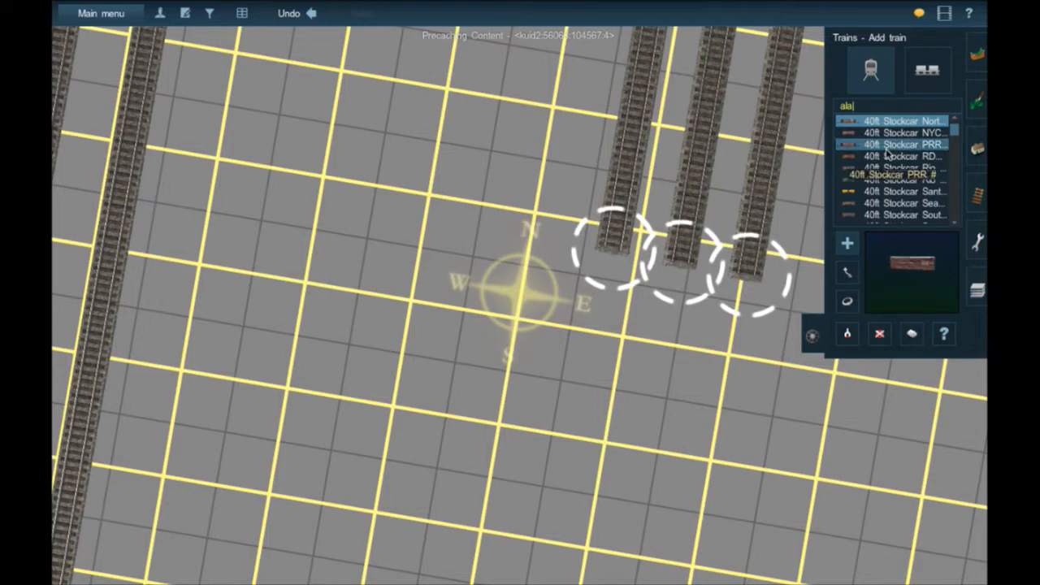
pyautogui.press('BackSpace')
pyautogui.write('la')
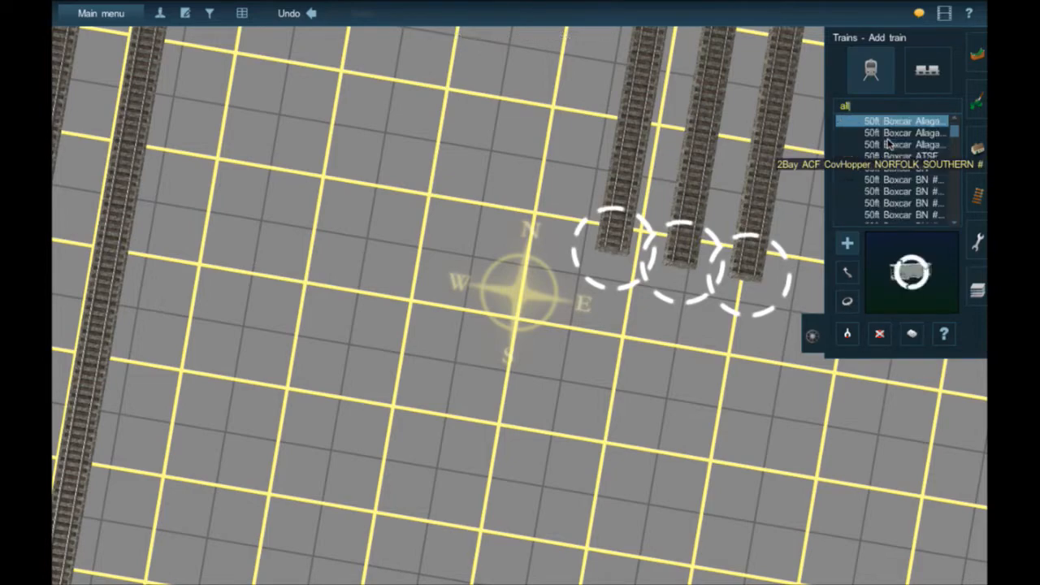
pyautogui.click(891, 136)
pyautogui.click(718, 45)
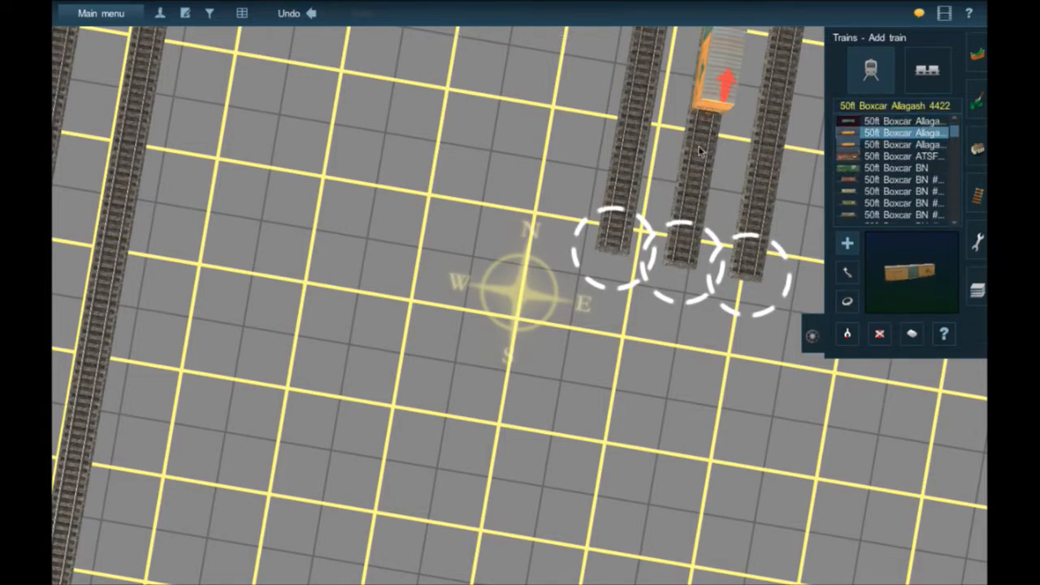
# Inspect the Allagash boxcar's clearance on the middle warehouse track from the side and up close, and delete the boxcar
pyautogui.press('Left')
pyautogui.press('Down')
pyautogui.rightClick(767, 139)
pyautogui.rightClick(652, 444)
pyautogui.press('Left')
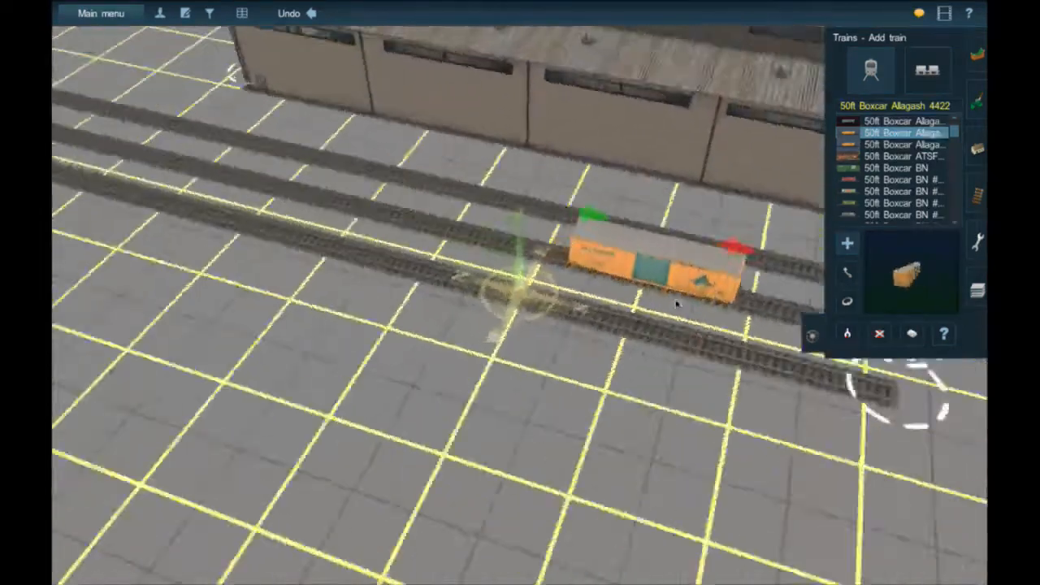
pyautogui.rightClick(677, 304)
pyautogui.press('Left')
pyautogui.press('Down')
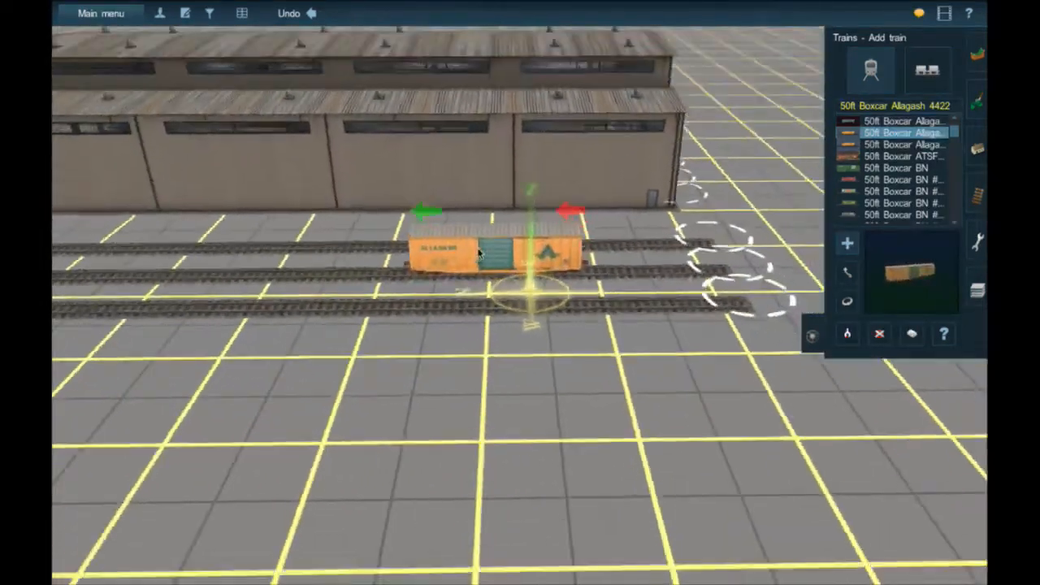
pyautogui.rightClick(484, 265)
pyautogui.scroll(3, 527, 324)
pyautogui.scroll(5, 526, 324)
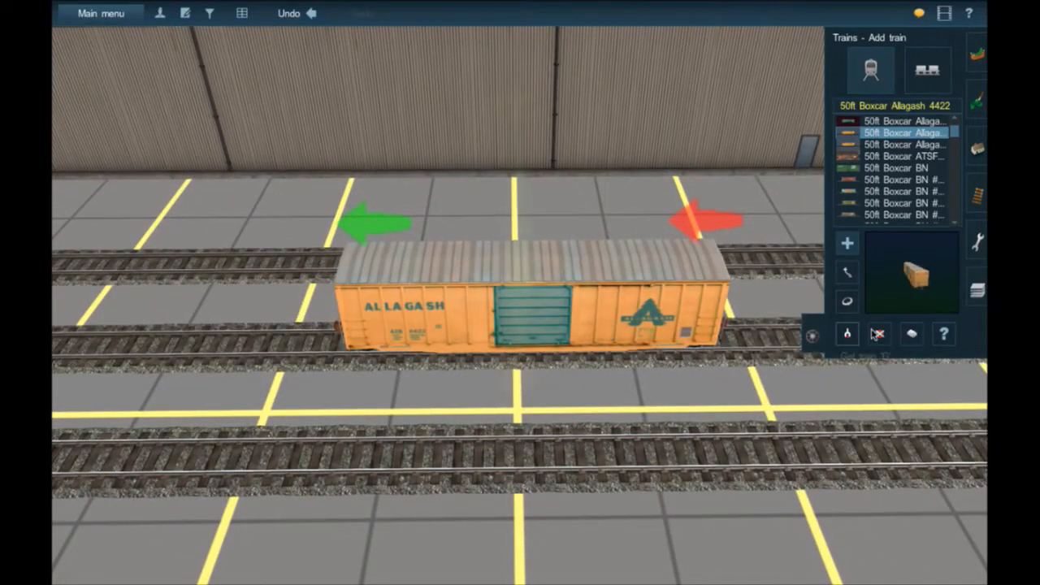
pyautogui.click(598, 298)
# Try 50ft Boxcar MEC 30081 on the middle warehouse track and remove it
pyautogui.scroll(-8, 924, 168)
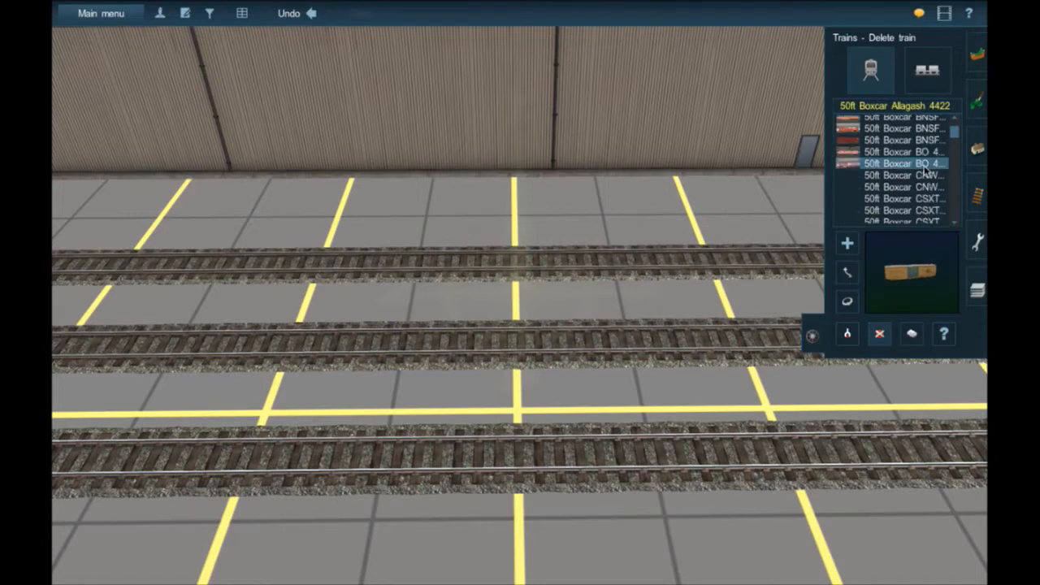
pyautogui.scroll(-10, 925, 168)
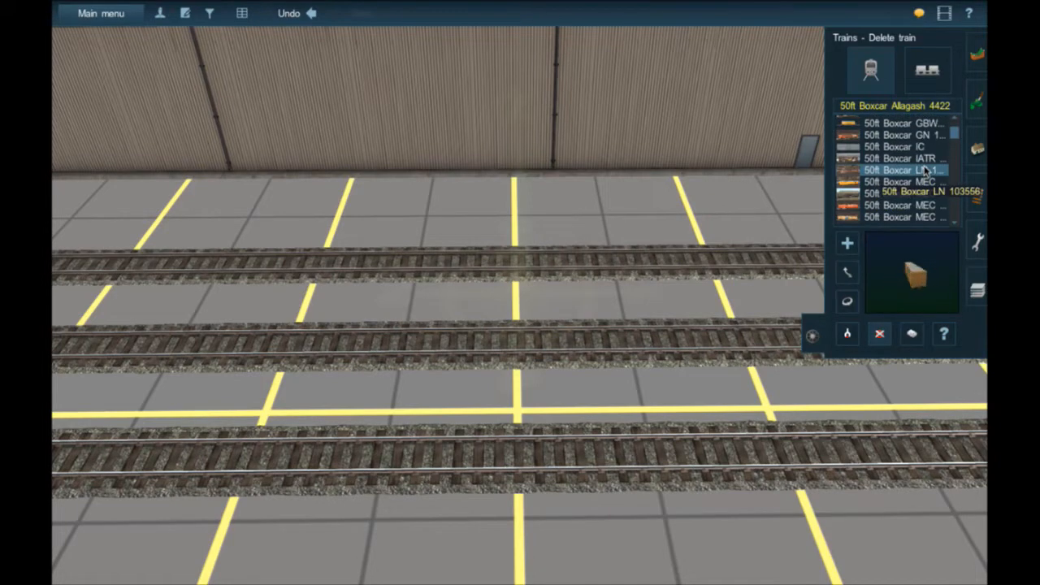
pyautogui.click(898, 148)
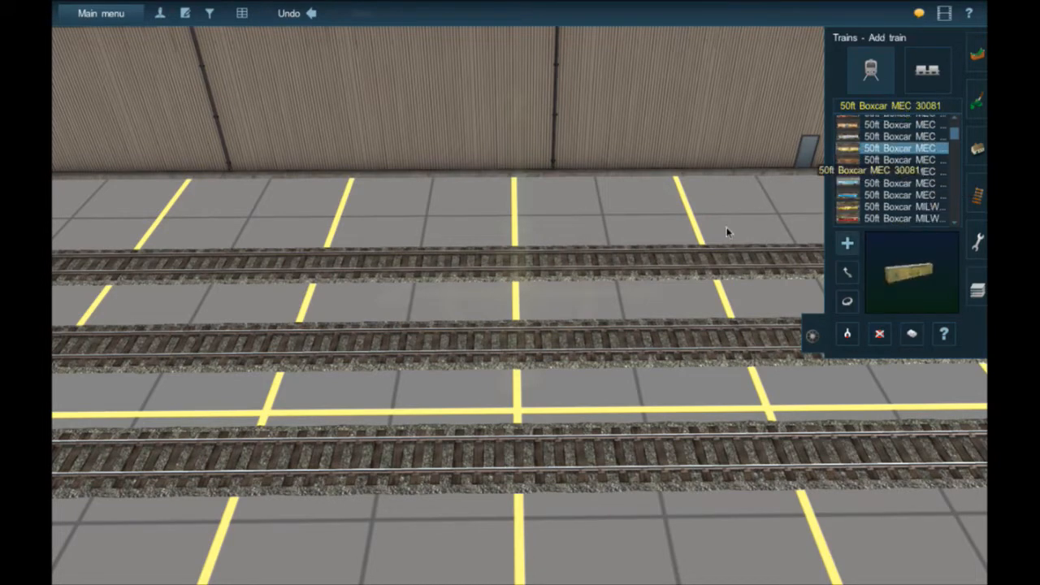
pyautogui.click(619, 349)
pyautogui.click(881, 333)
pyautogui.click(808, 215)
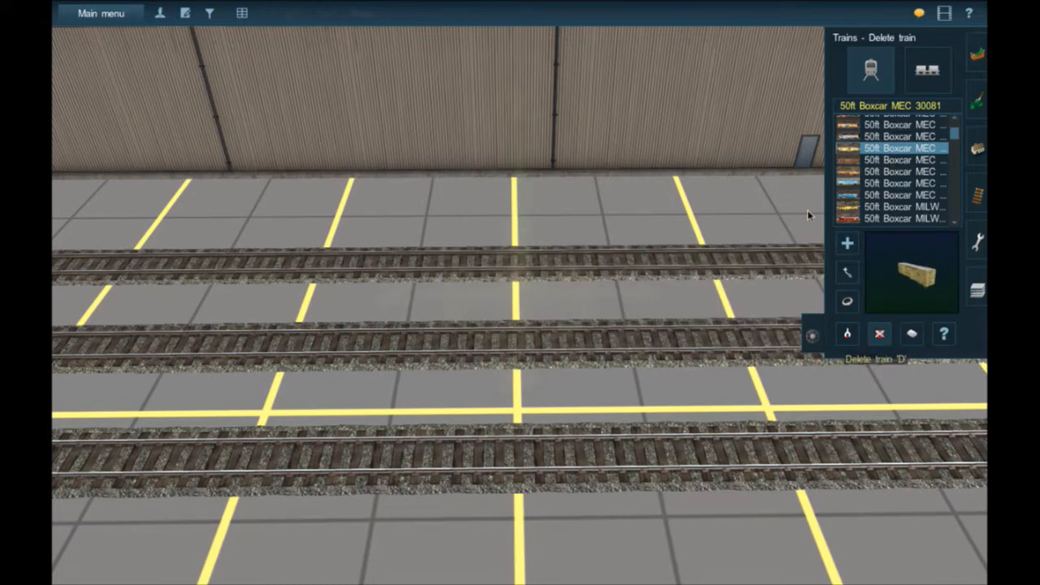
# Try 50ft Boxcar MEC 29116 on the middle warehouse track, remove it, and leave the train tools
pyautogui.click(890, 137)
pyautogui.click(557, 333)
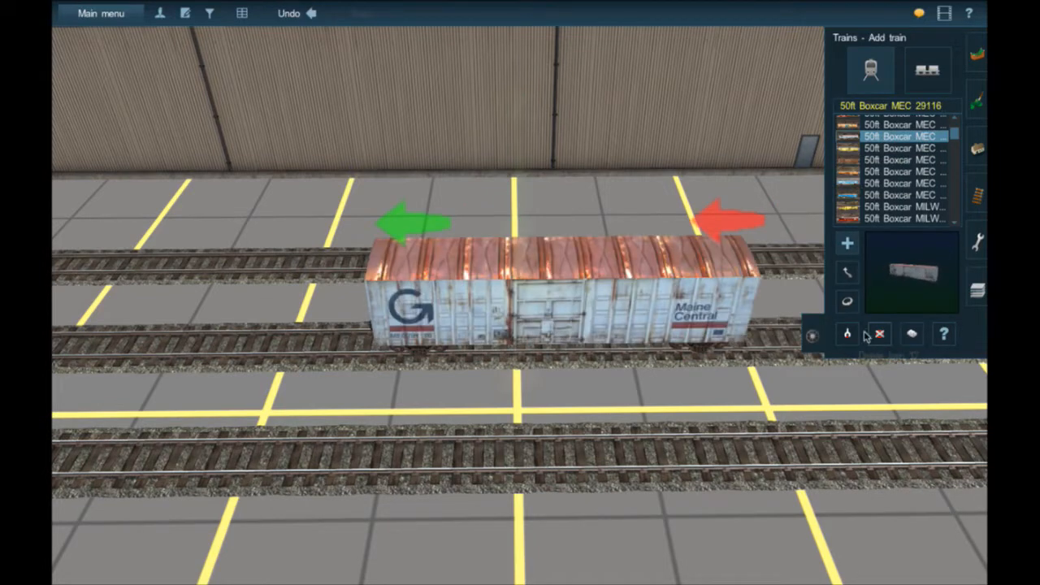
pyautogui.click(881, 334)
pyautogui.click(512, 300)
pyautogui.scroll(-10, 852, 196)
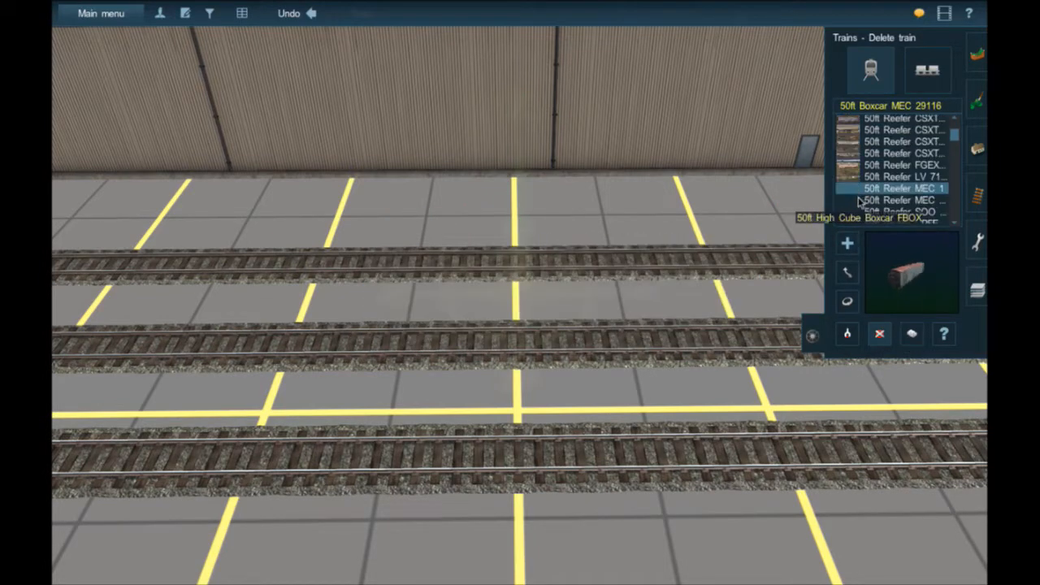
pyautogui.click(811, 335)
# Examine both ends of the three sidings and the open ground between the warehouse and the yard
pyautogui.scroll(-5, 617, 295)
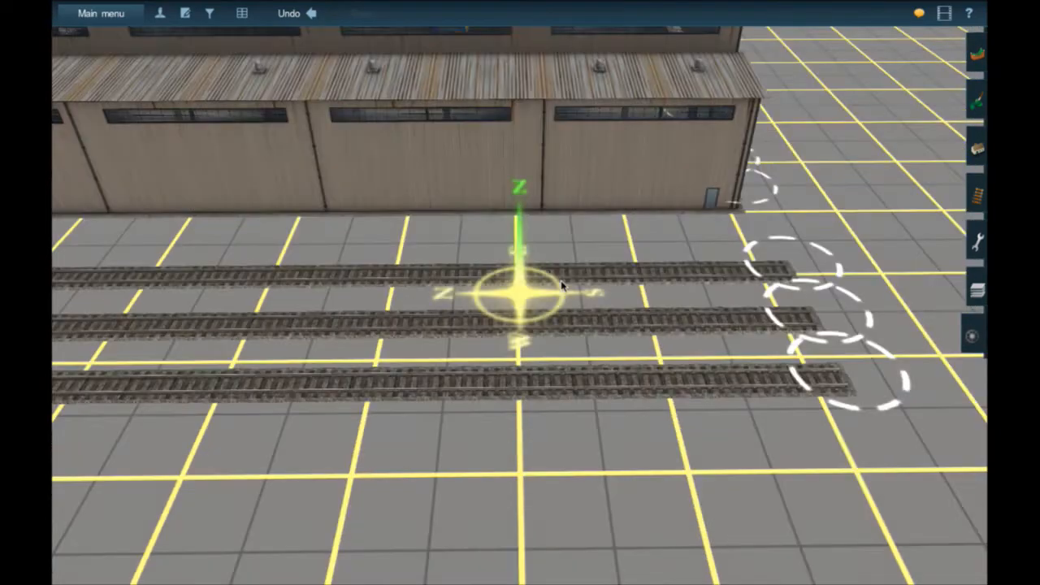
pyautogui.rightClick(542, 284)
pyautogui.press('Left')
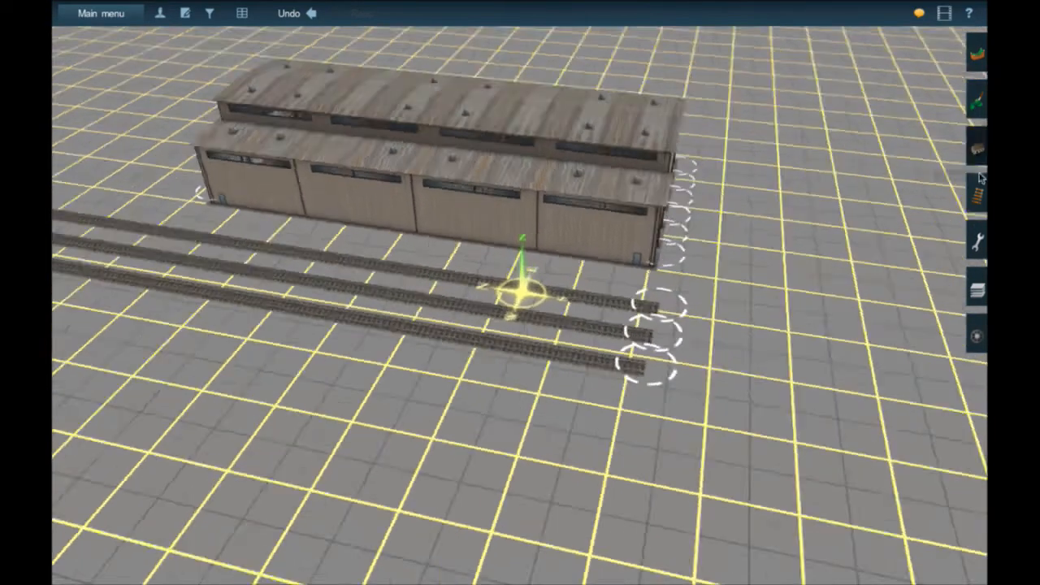
pyautogui.click(977, 195)
pyautogui.press('Right')
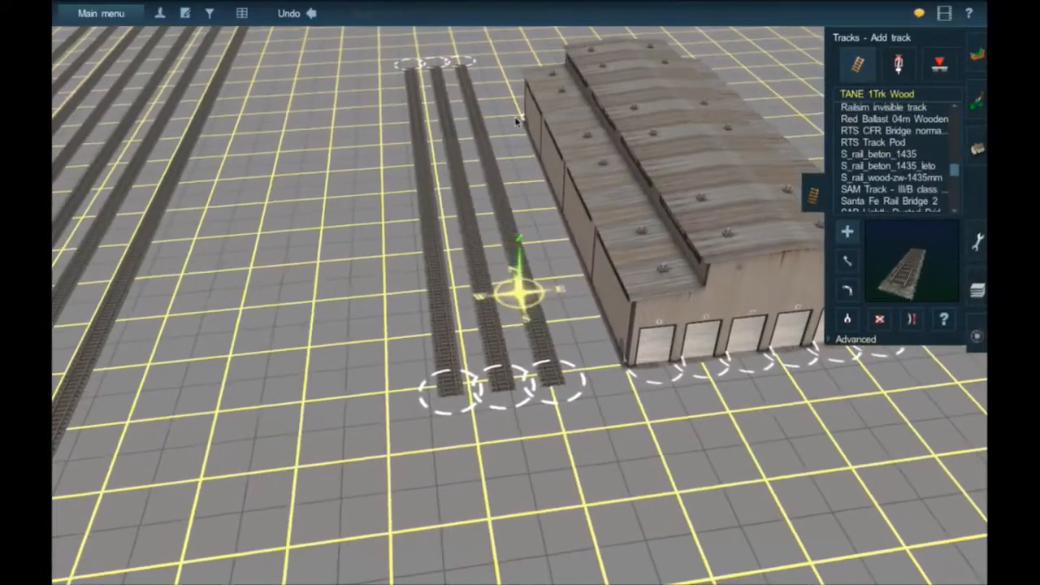
pyautogui.rightClick(507, 117)
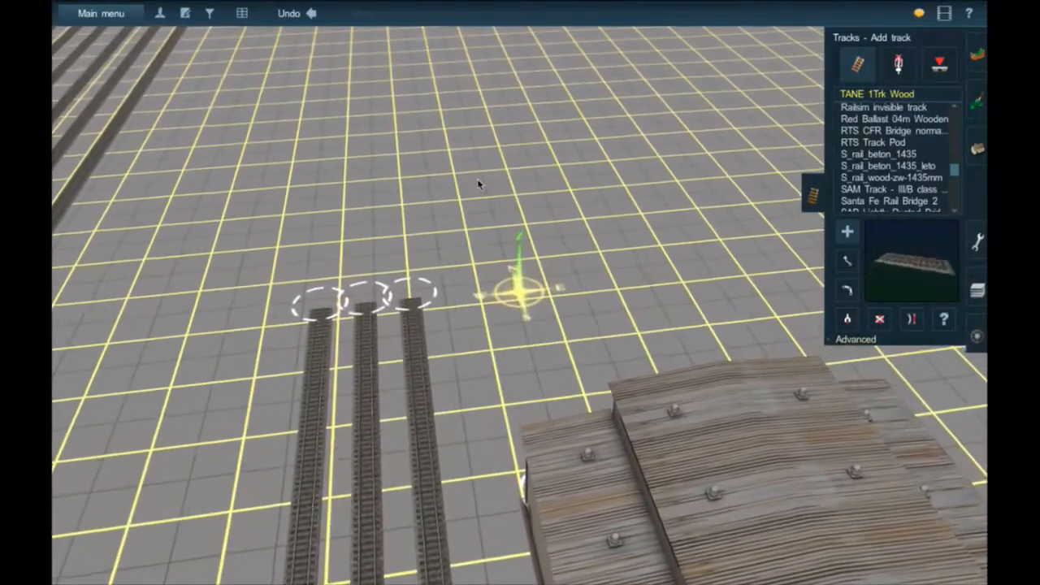
pyautogui.rightClick(412, 254)
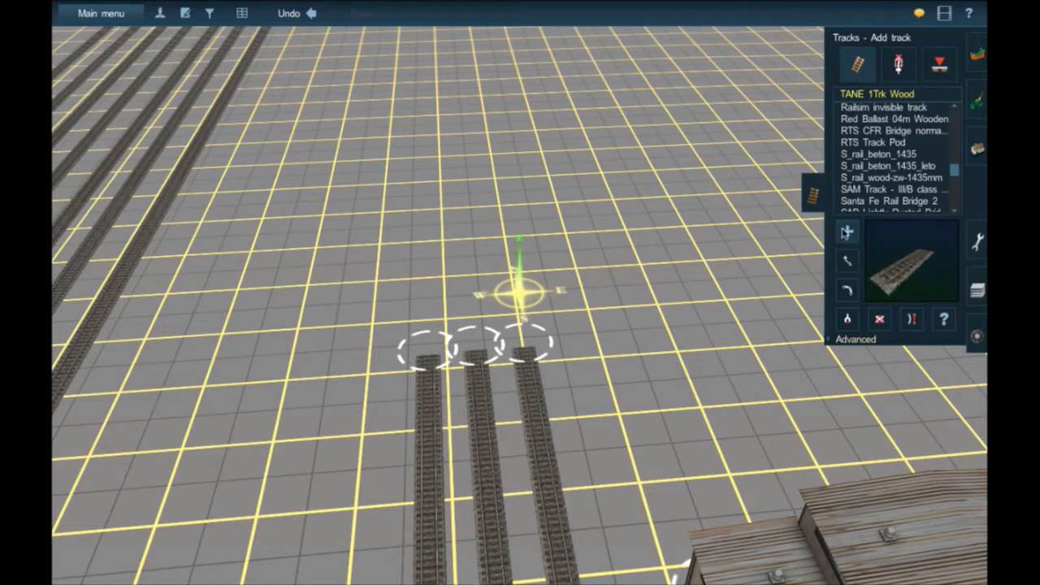
pyautogui.press('Right')
pyautogui.press('Up')
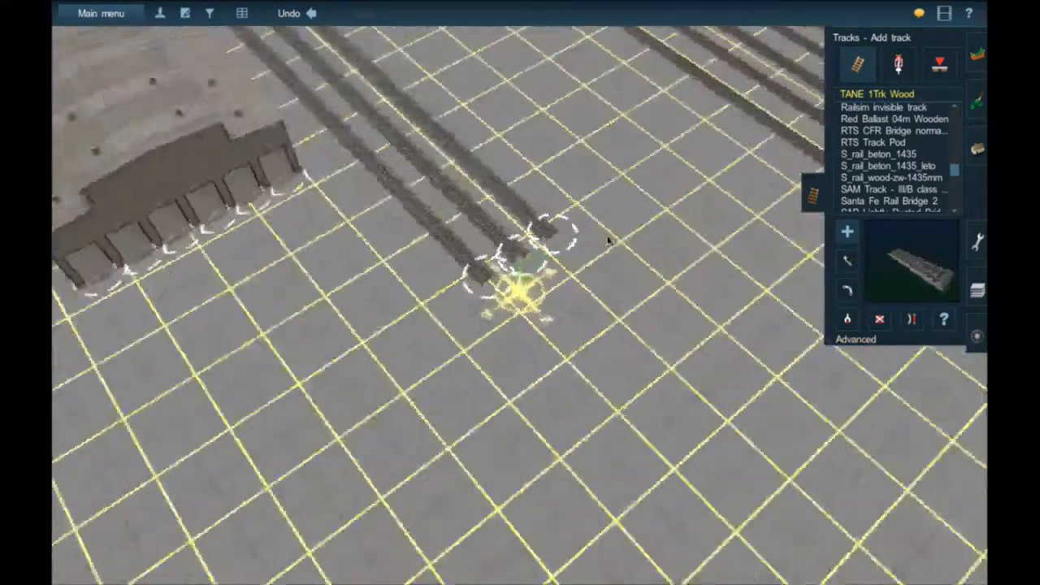
pyautogui.rightClick(608, 240)
pyautogui.press('Left')
pyautogui.press('Down')
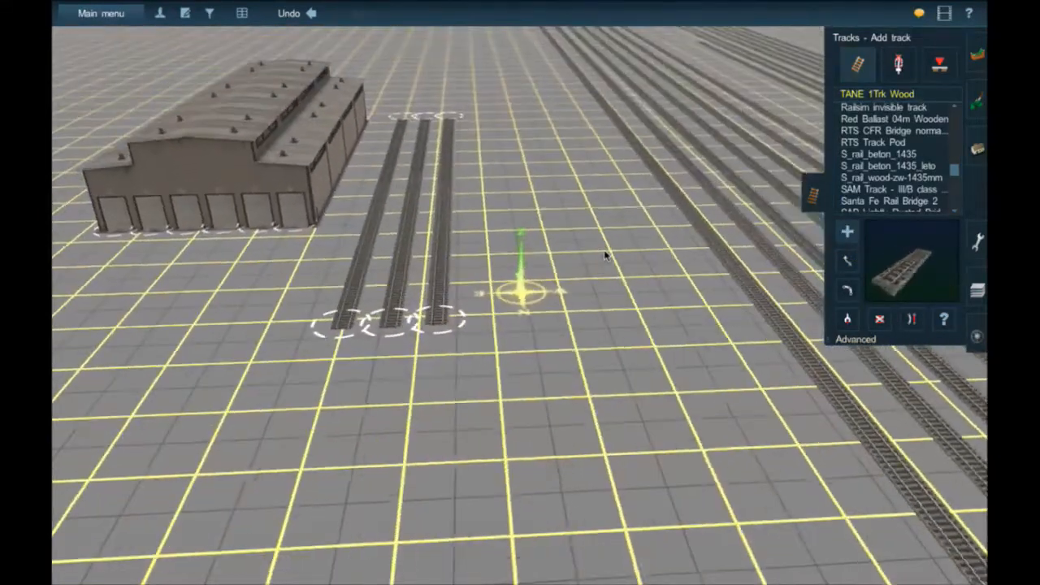
# Lay a TANE 1Trk Wood track straight out from the warehouse's westernmost door
pyautogui.click(845, 233)
pyautogui.moveTo(499, 281); pyautogui.dragTo(439, 210, button='right')
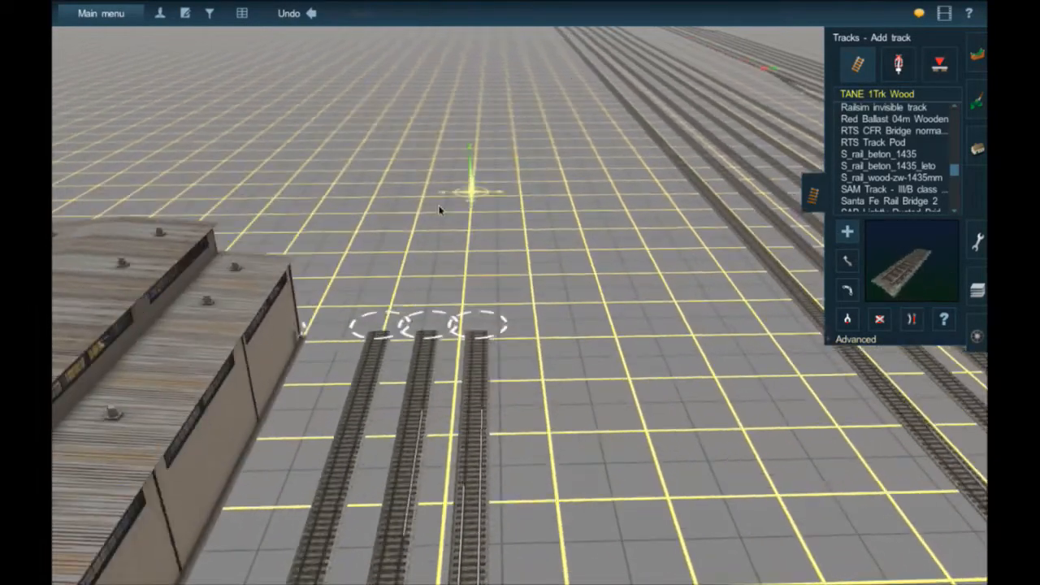
pyautogui.press('Left')
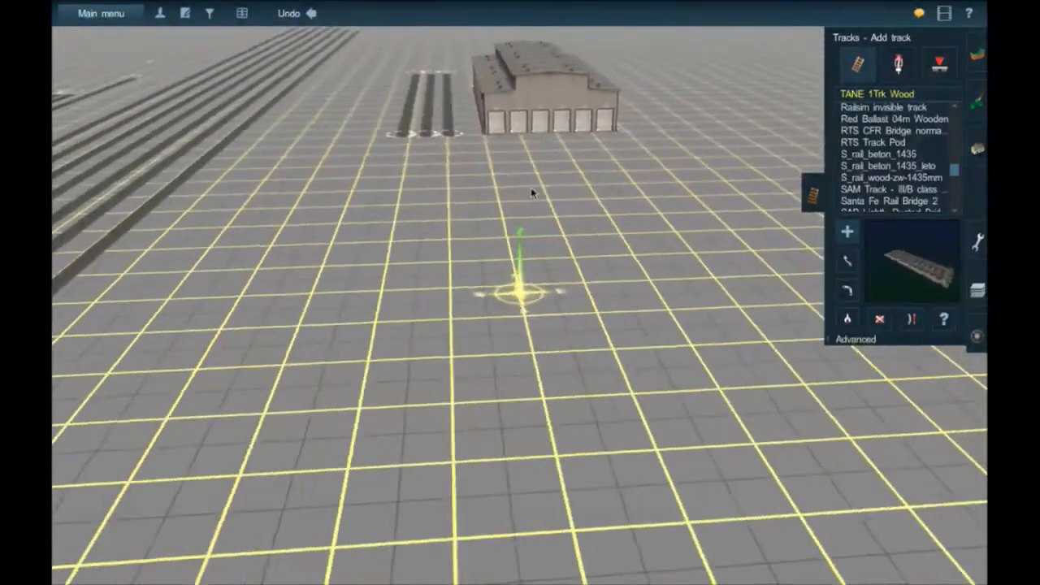
pyautogui.press('Up')
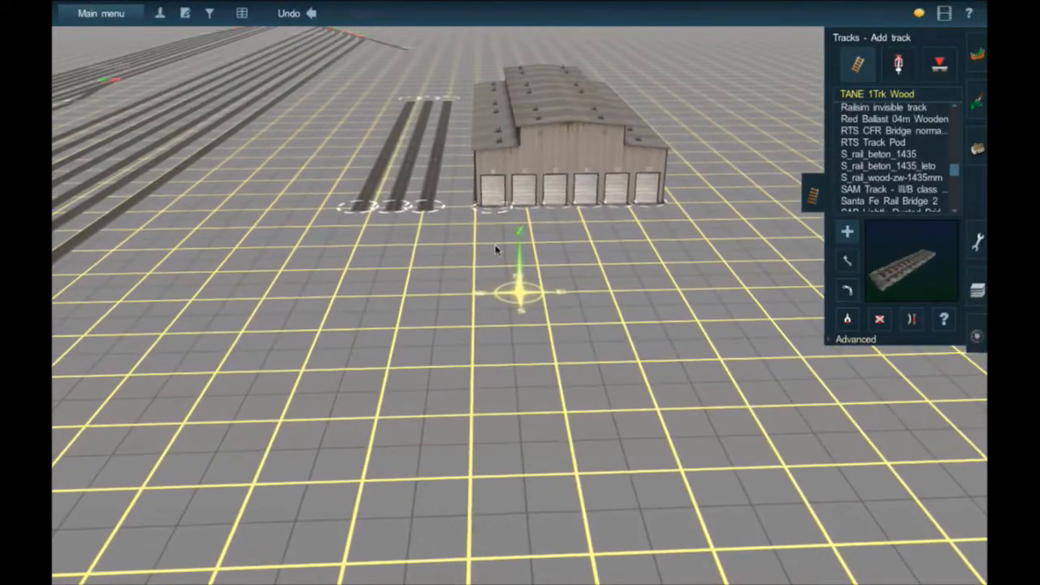
pyautogui.moveTo(495, 324); pyautogui.dragTo(503, 349)
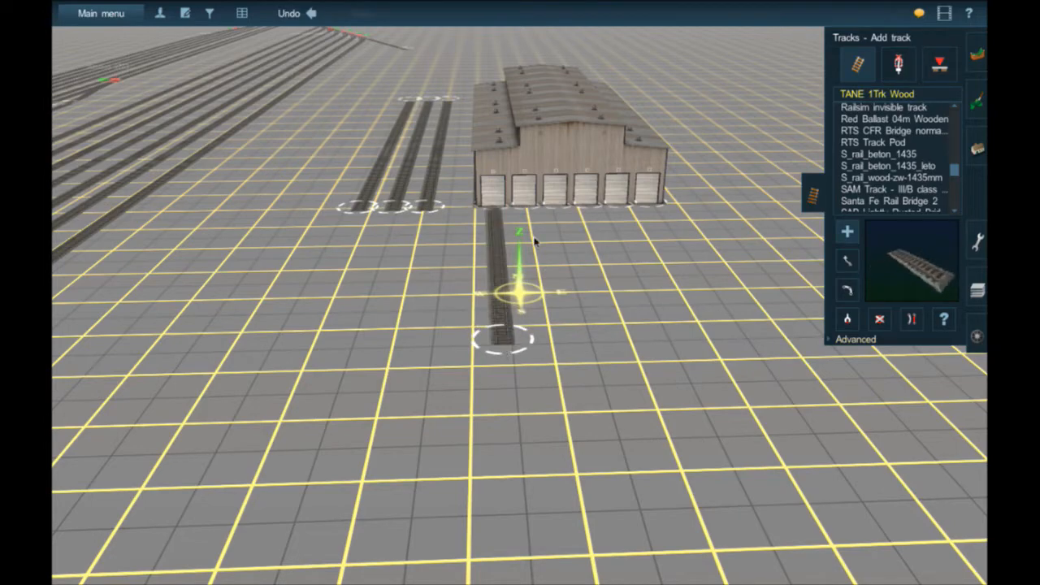
# Lay a track from the second door to the end of the first door's track, and delete the first door's track
pyautogui.press('Up')
pyautogui.moveTo(543, 332); pyautogui.dragTo(506, 398)
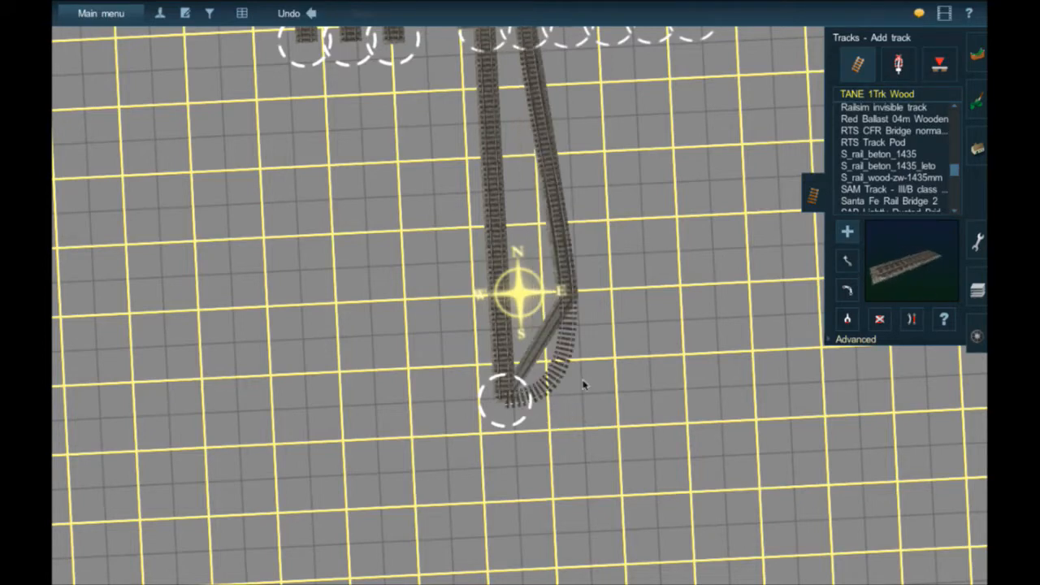
pyautogui.press('Down')
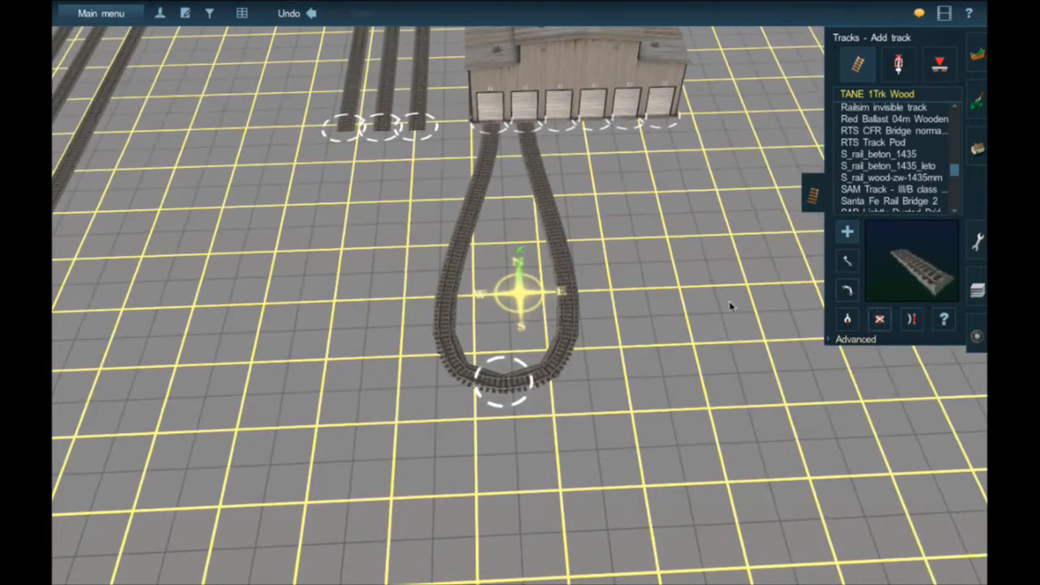
pyautogui.click(456, 308)
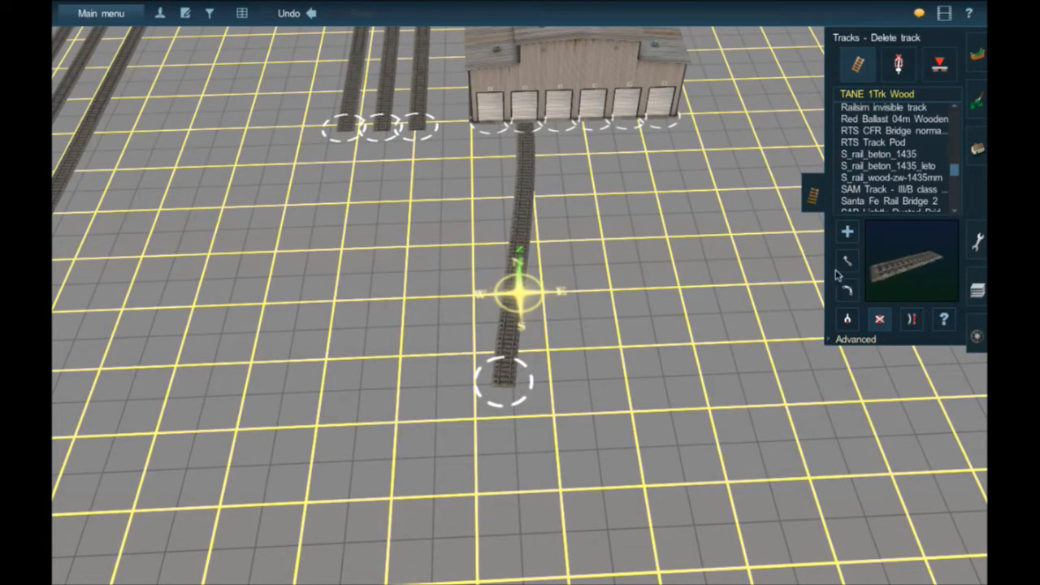
# Move the free end of the second door's track in line with the door and pull it closer to the warehouse
pyautogui.moveTo(534, 385); pyautogui.dragTo(548, 384)
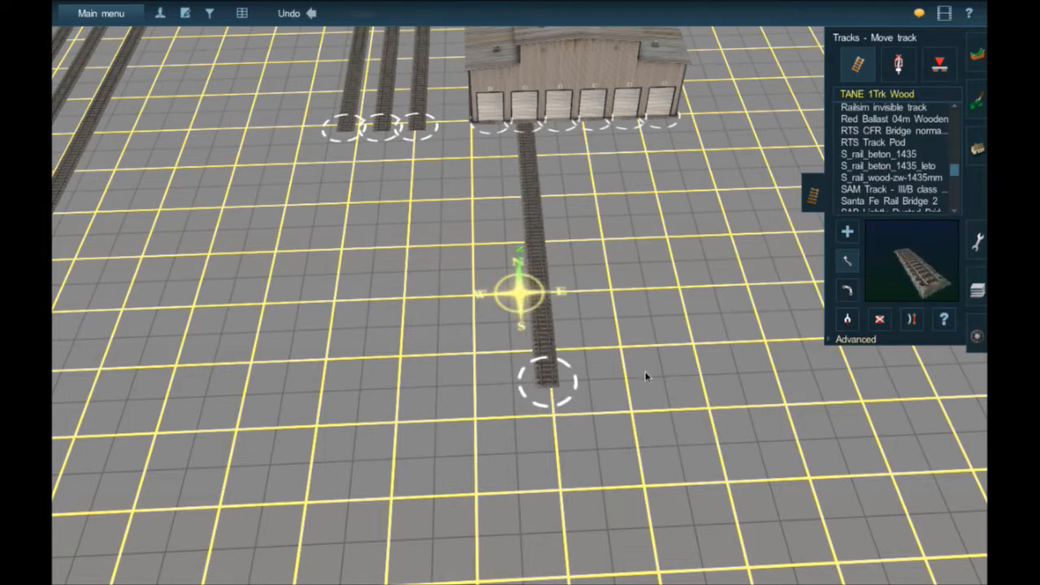
pyautogui.moveTo(529, 382); pyautogui.dragTo(537, 281)
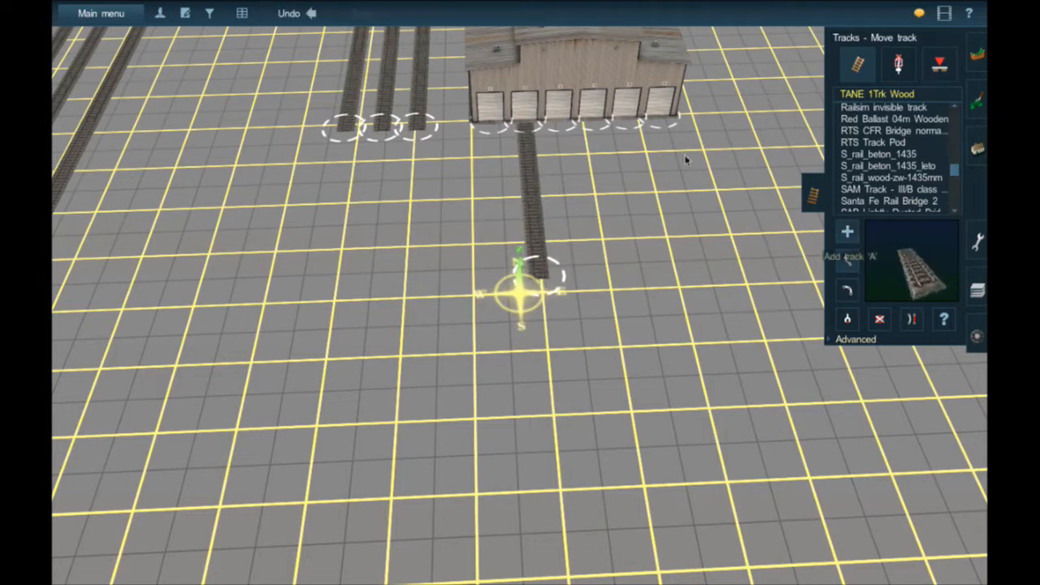
# Lay a short track out from the warehouse's easternmost door and extend it diagonally southwest past the second door's track
pyautogui.moveTo(681, 244); pyautogui.dragTo(532, 295)
pyautogui.rightClick(683, 244)
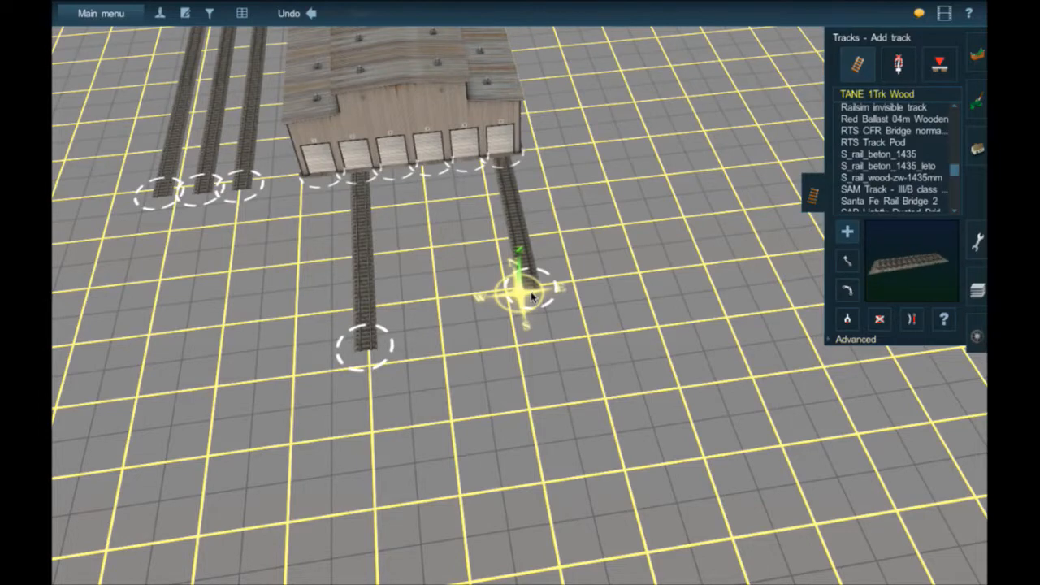
pyautogui.moveTo(526, 312); pyautogui.dragTo(474, 415)
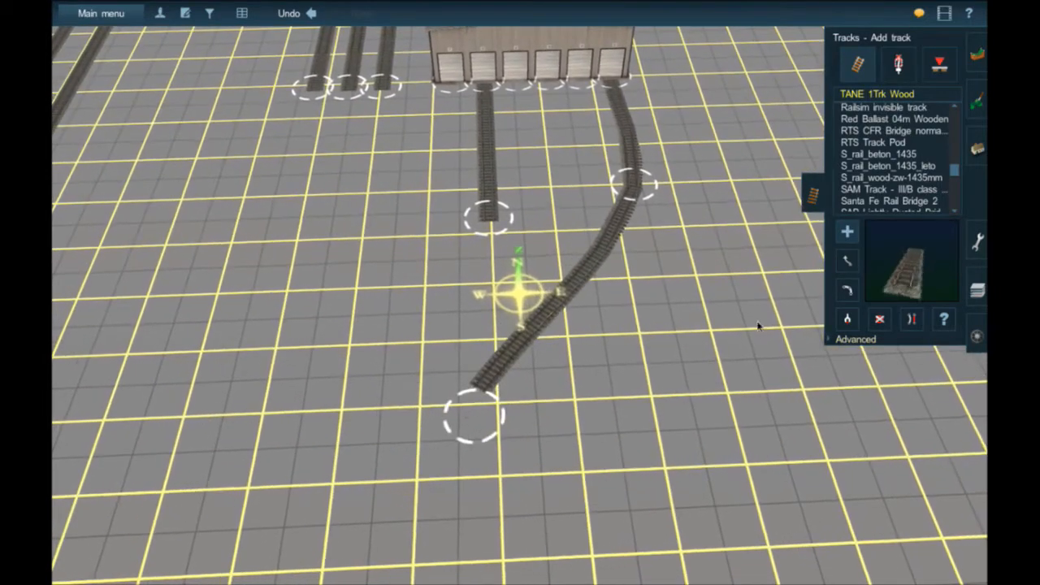
# Straighten the piece at the easternmost door and move the extension's free end farther from the warehouse to ease the curve
pyautogui.click(636, 164)
pyautogui.click(847, 262)
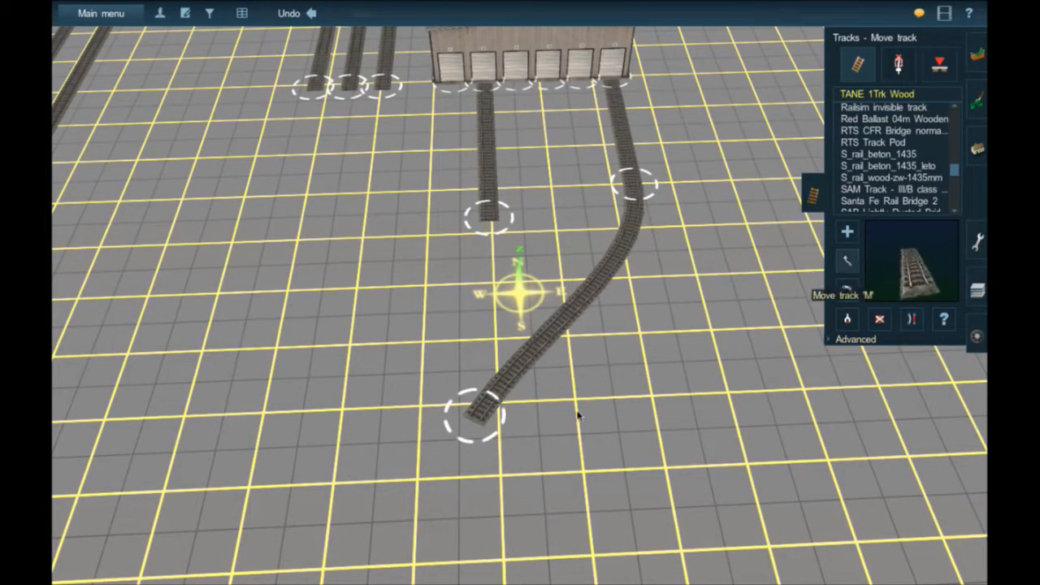
pyautogui.moveTo(468, 428); pyautogui.dragTo(457, 497)
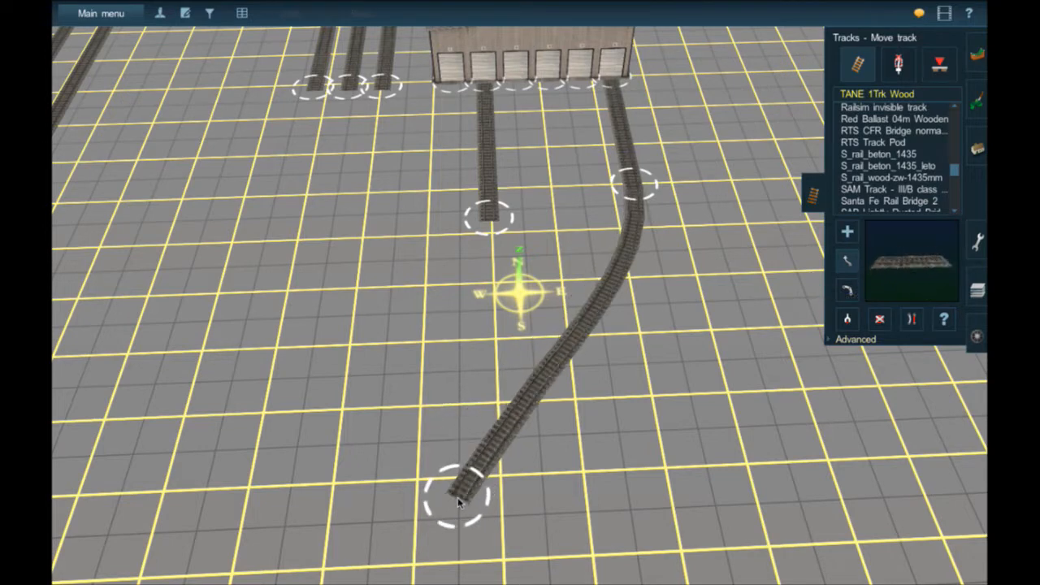
# Find the Pan Am Railways SD40-2 MEC 600 locomotive and place it on the diagonal lead from the easternmost door
pyautogui.click(973, 332)
pyautogui.write('pan')
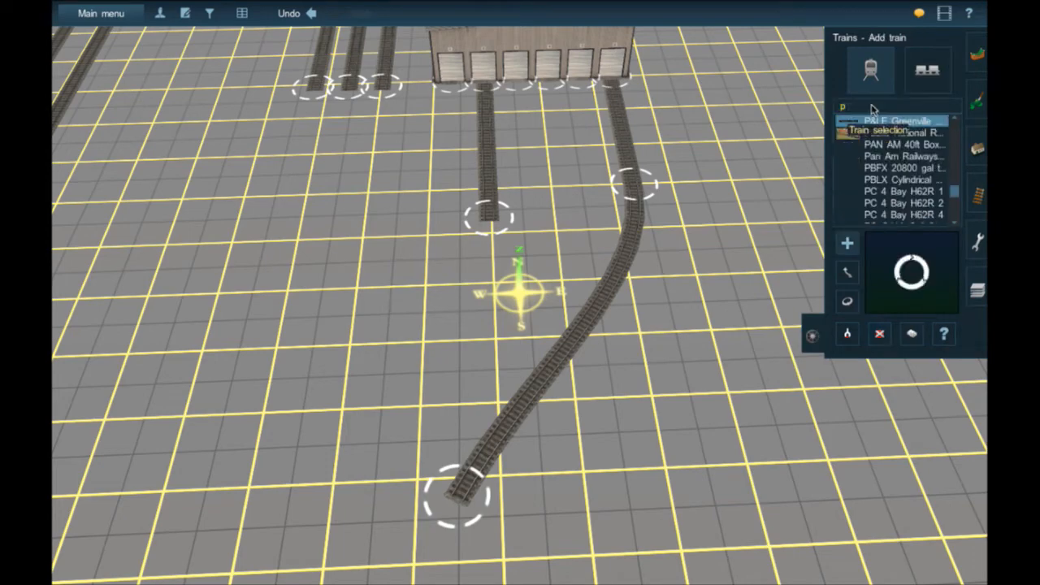
pyautogui.click(890, 133)
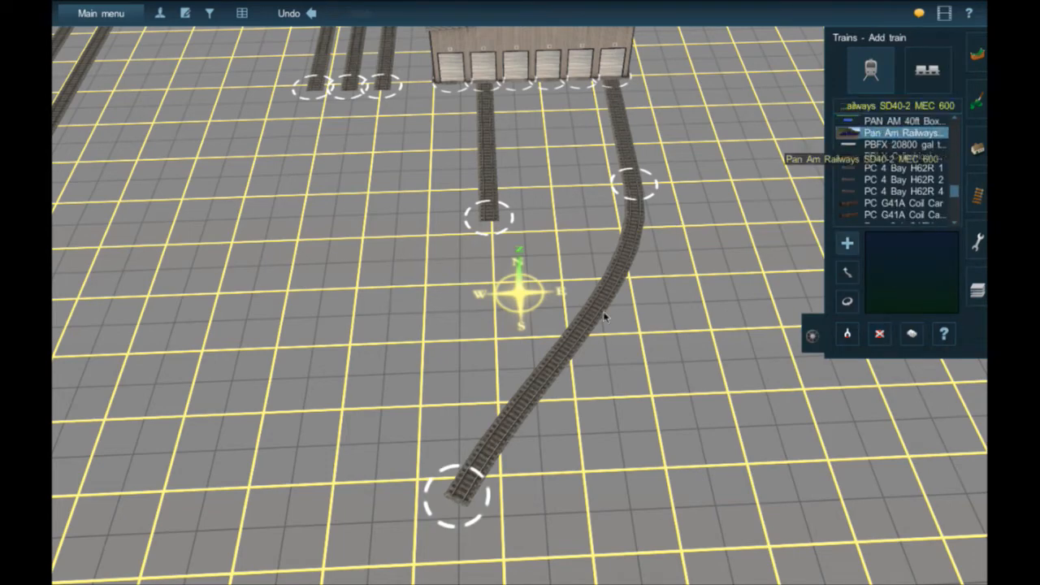
pyautogui.click(579, 351)
# Examine the locomotive on the diagonal lead up close from both sides, judging the curve toward the warehouse door
pyautogui.press('Down')
pyautogui.press('Right')
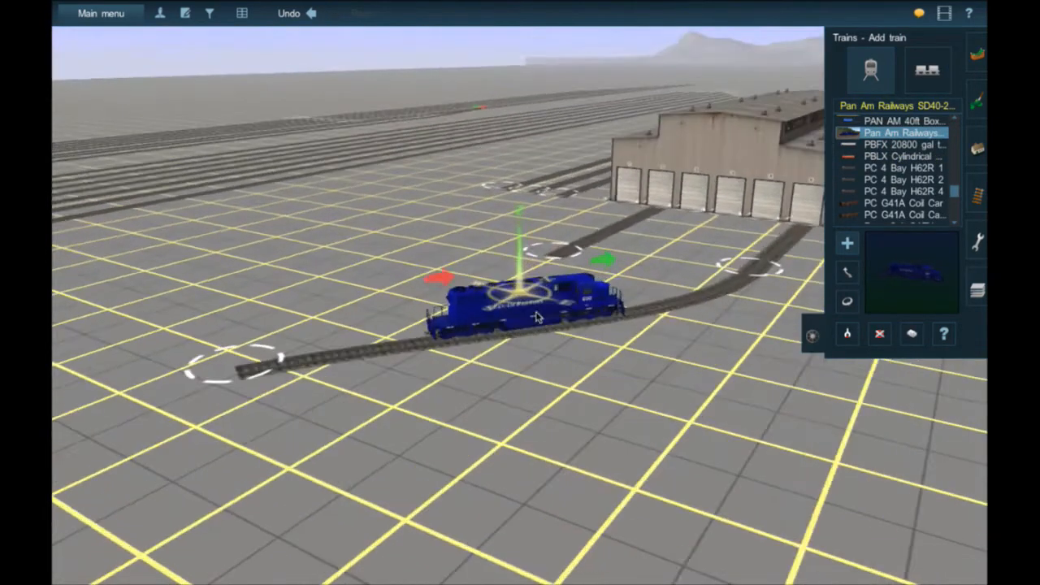
pyautogui.rightClick(536, 315)
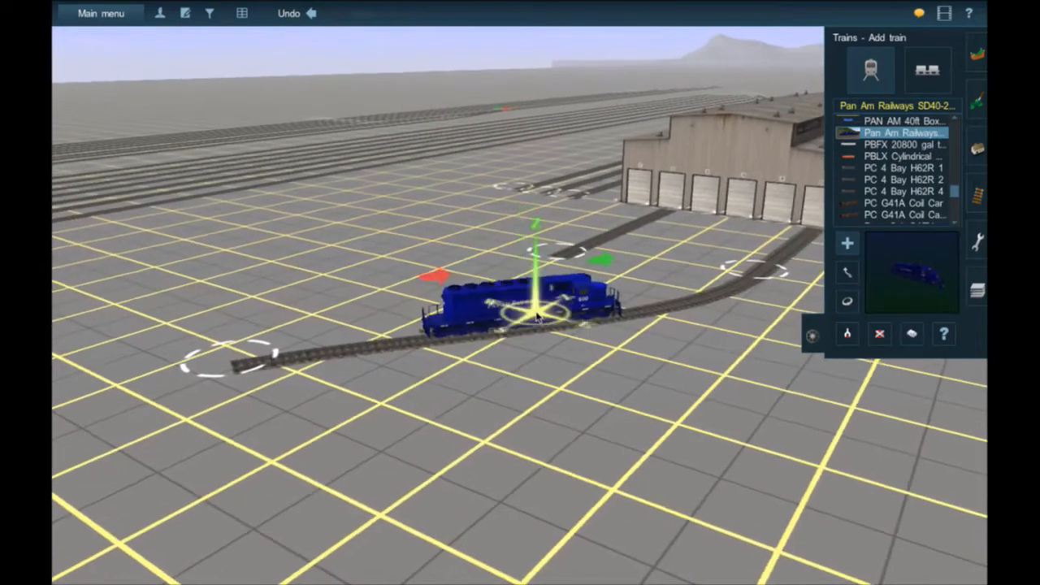
pyautogui.scroll(5, 537, 317)
pyautogui.press('Right')
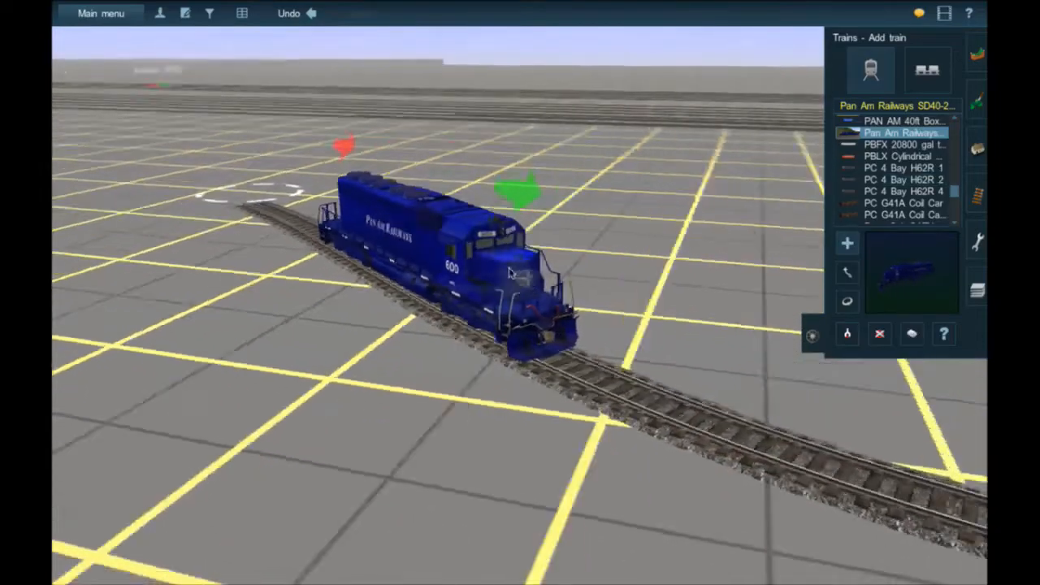
pyautogui.press('Right')
pyautogui.rightClick(512, 273)
pyautogui.press('Left')
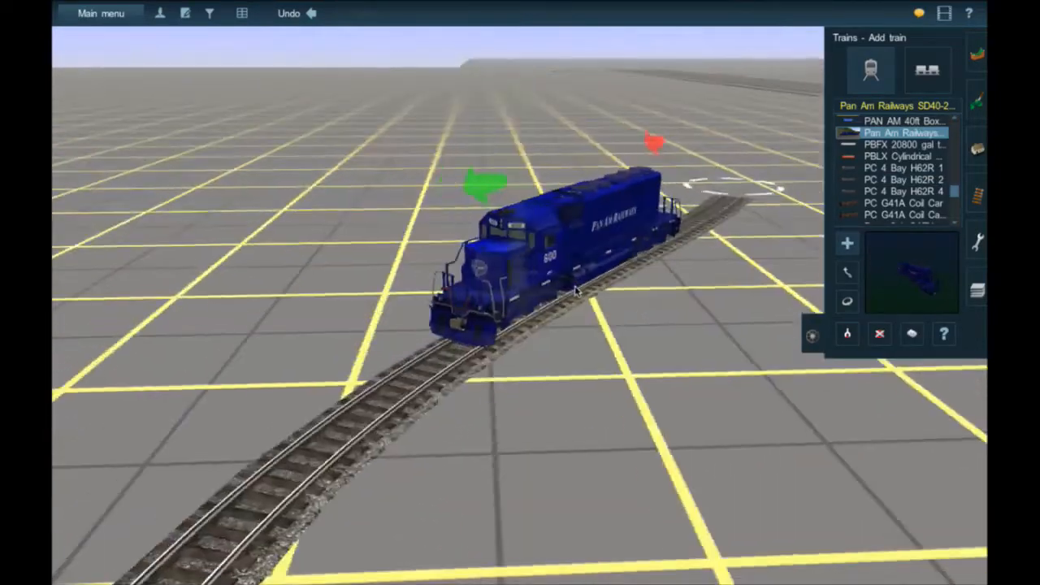
# Circle the Pan Am locomotive standing on the diagonal lead and examine how its ends sit on the curved track
pyautogui.press('Left')
pyautogui.rightClick(586, 278)
pyautogui.press('Right')
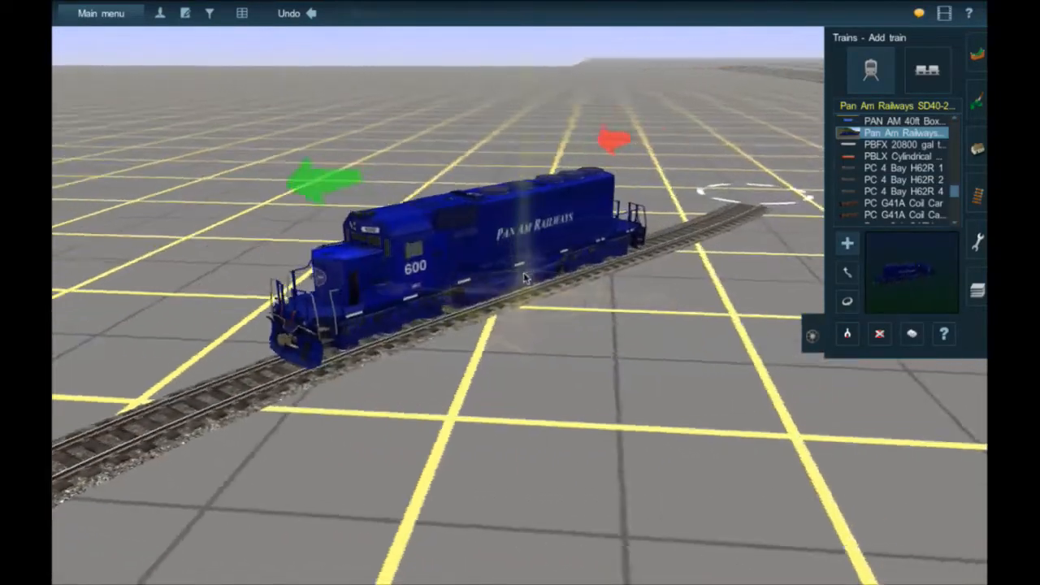
pyautogui.rightClick(509, 295)
pyautogui.press('Down')
pyautogui.press('Up')
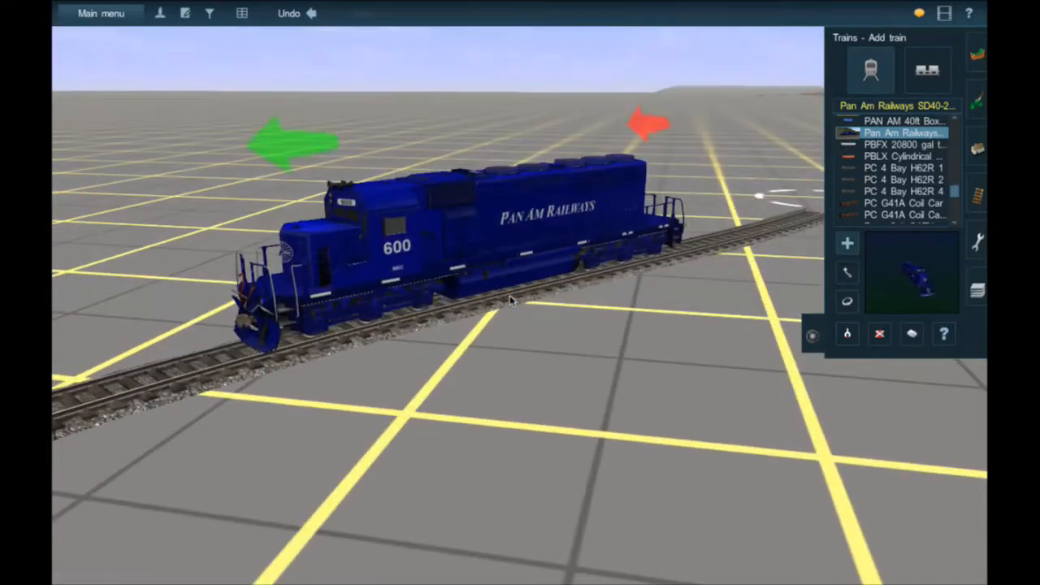
pyautogui.rightClick(509, 300)
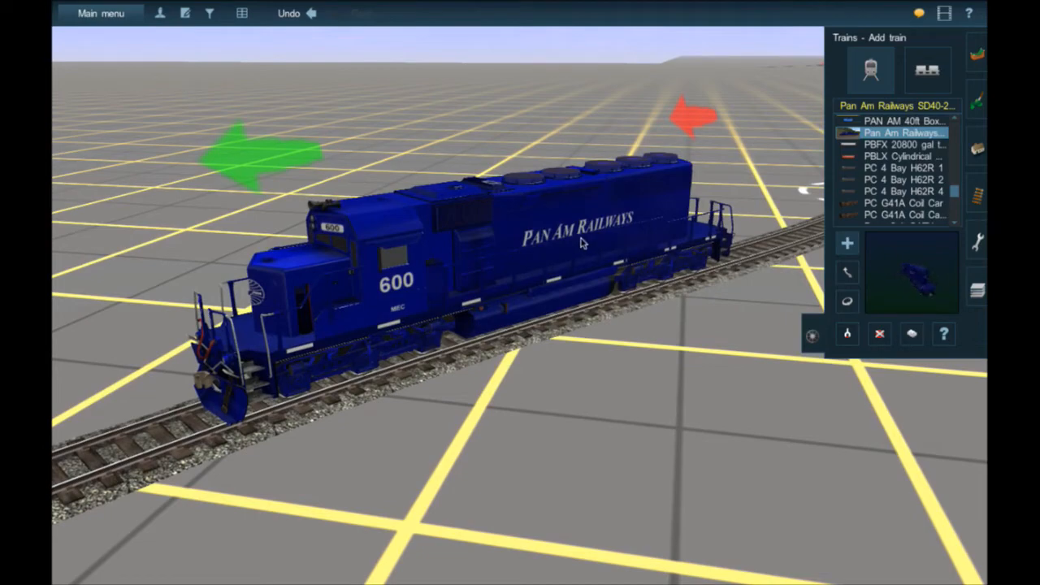
pyautogui.press('Left')
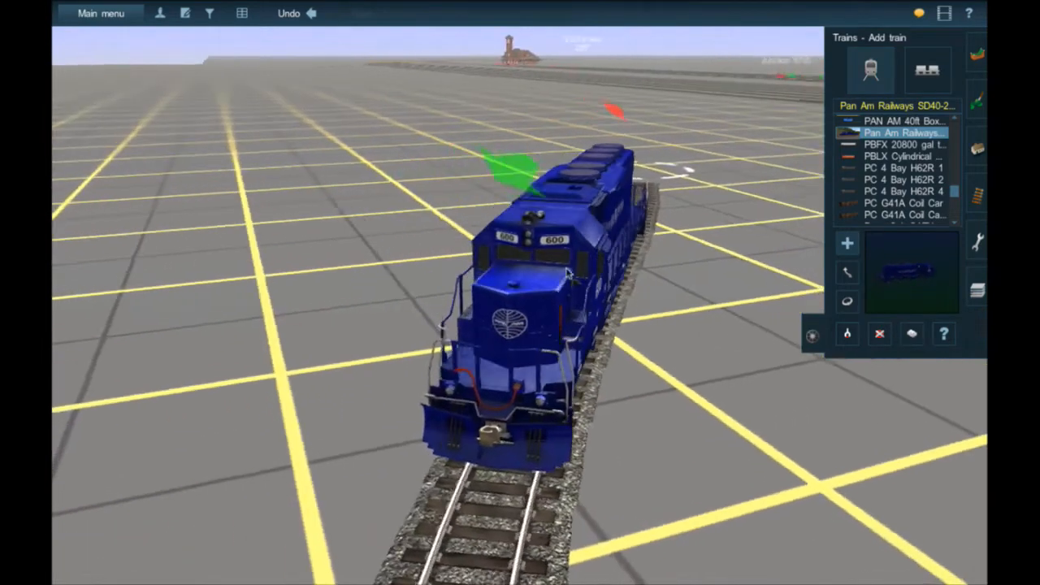
pyautogui.press('Right')
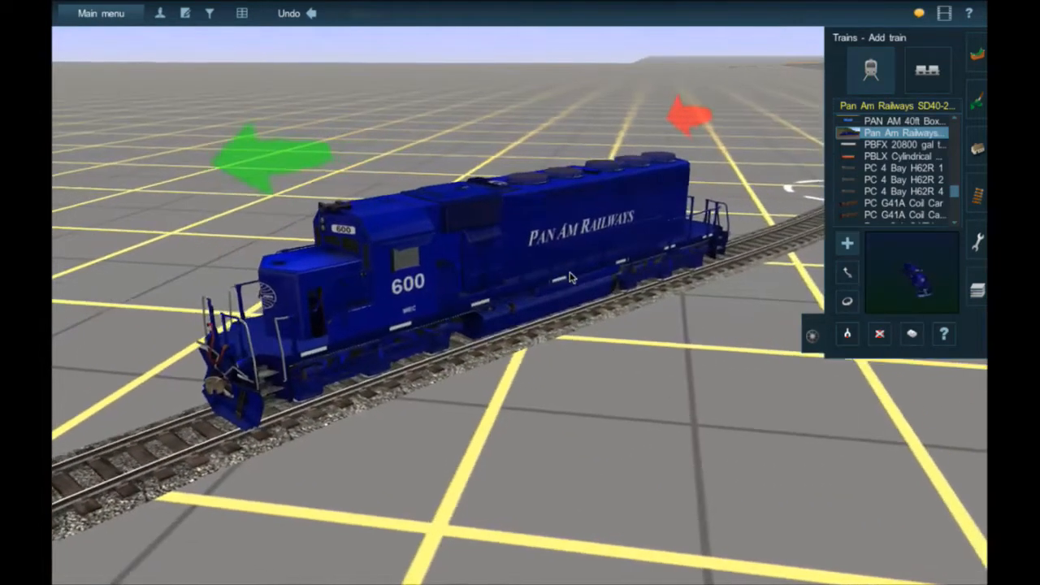
pyautogui.press('Right')
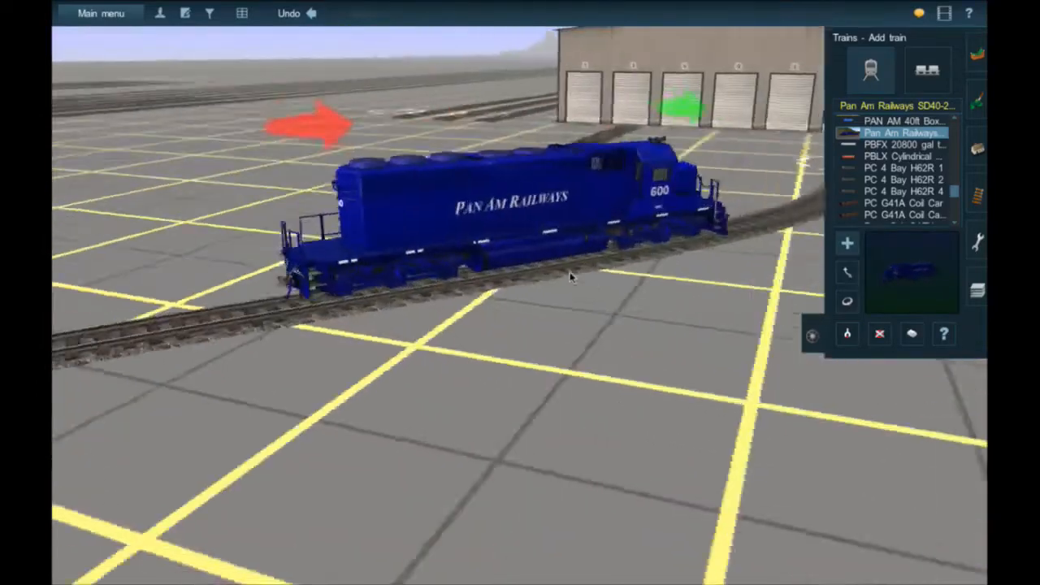
pyautogui.rightClick(581, 262)
pyautogui.press('Right')
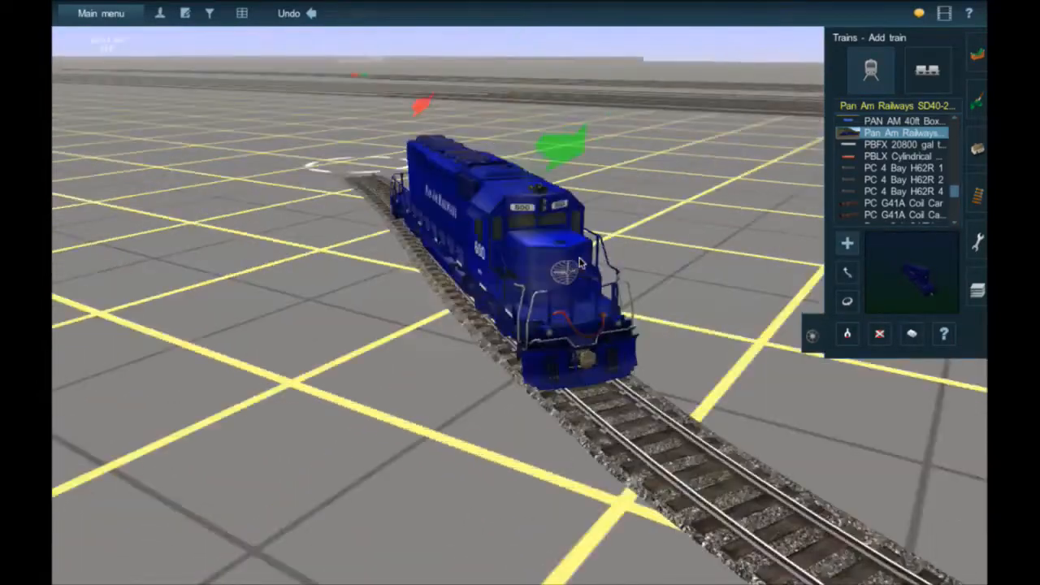
# Delete the locomotive from the diagonal lead
pyautogui.click(877, 335)
pyautogui.click(469, 258)
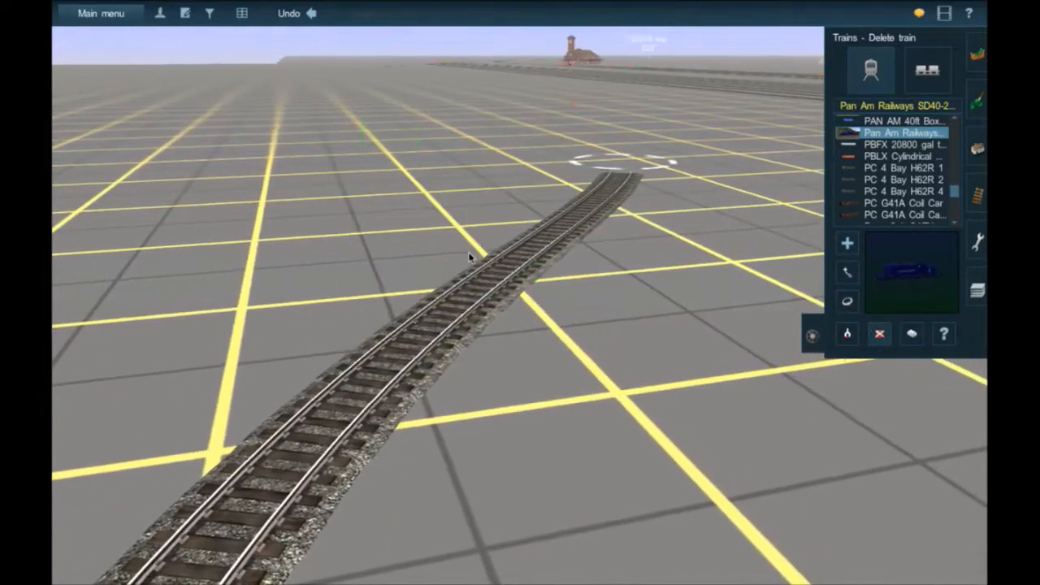
pyautogui.press('Up')
pyautogui.rightClick(554, 209)
pyautogui.press('Right')
pyautogui.scroll(-5, 568, 285)
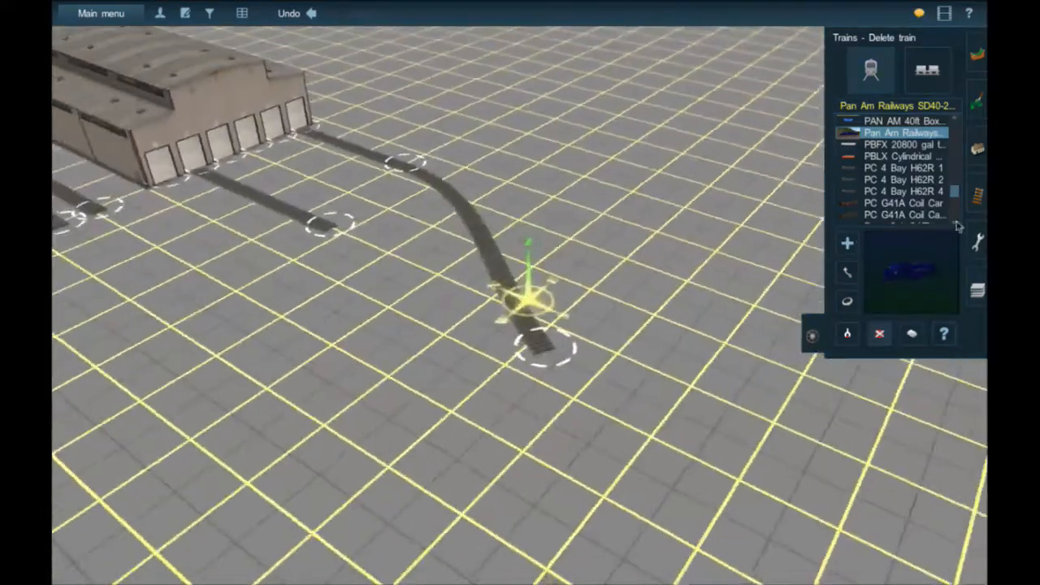
# Try stretching the easternmost door's lead farther from the warehouse and undo back to a shorter lead
pyautogui.click(976, 195)
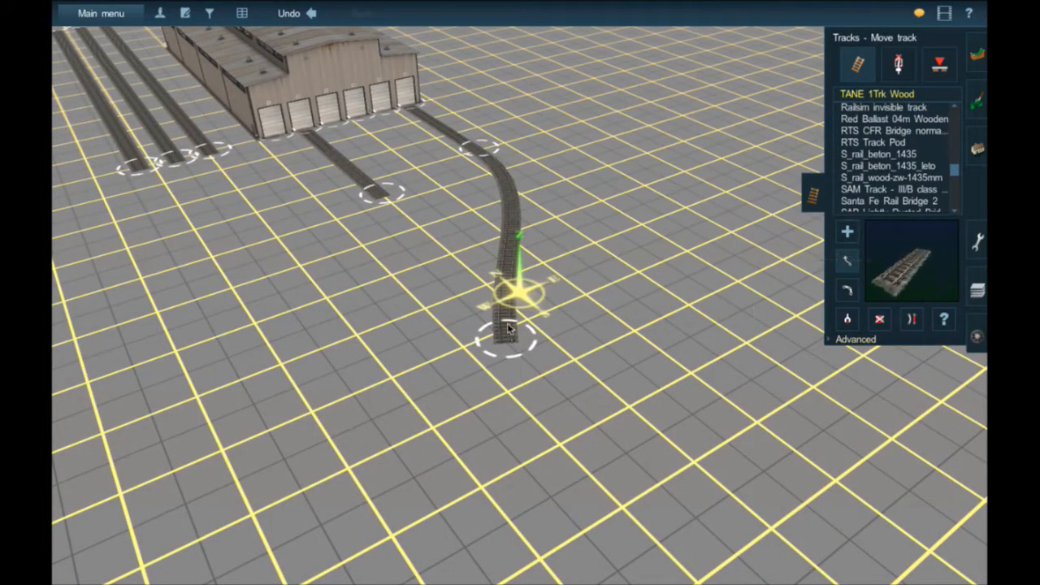
pyautogui.moveTo(501, 333); pyautogui.dragTo(497, 389)
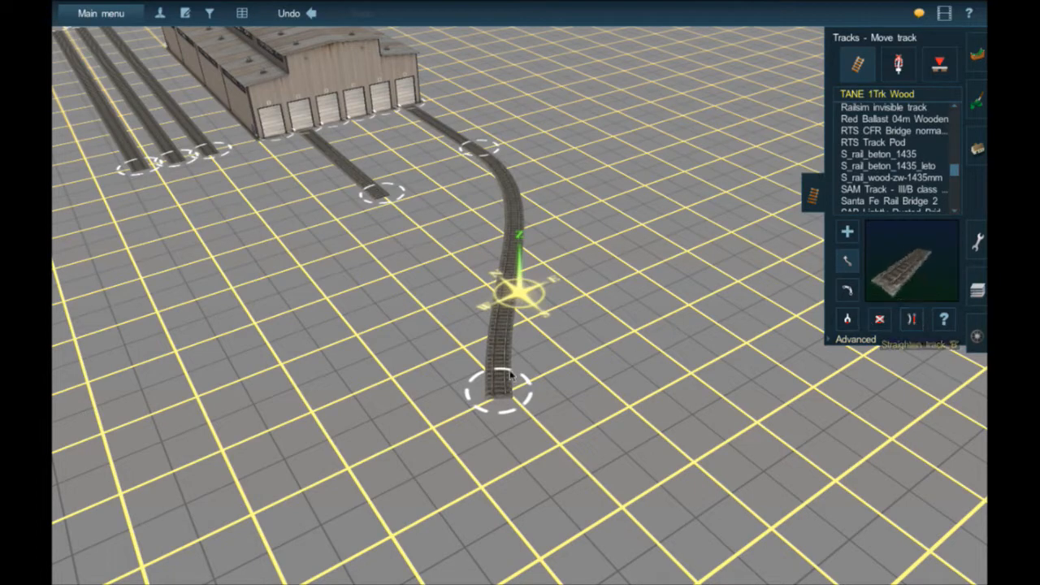
pyautogui.hotkey('ctrl', 'z')
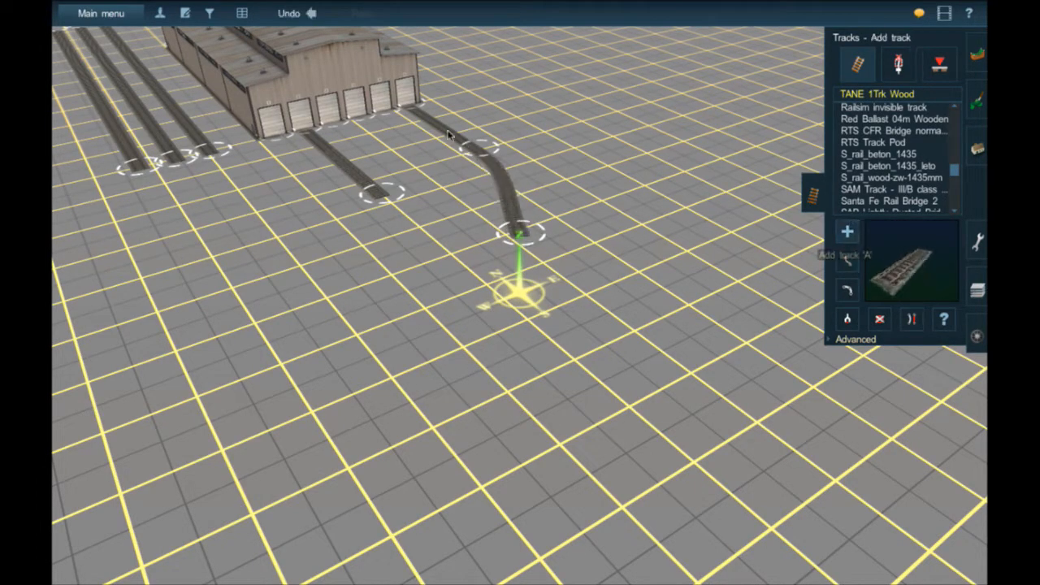
# Lay a track from the second door from the east and join it to the end of the curved lead
pyautogui.rightClick(432, 165)
pyautogui.moveTo(431, 165); pyautogui.dragTo(496, 250)
pyautogui.rightClick(590, 415)
pyautogui.rightClick(562, 436)
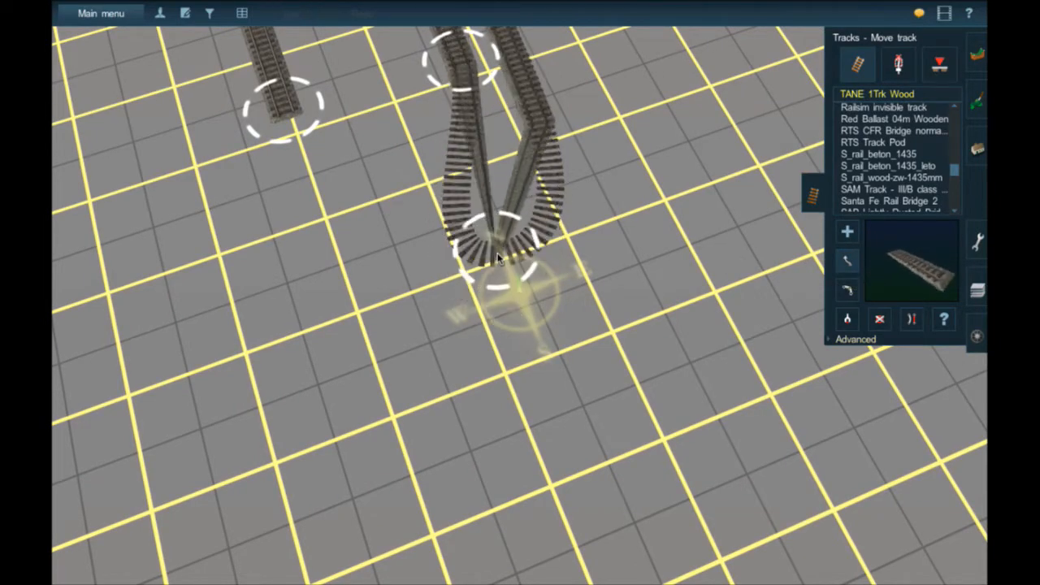
pyautogui.press('Up')
# Lay a track from the third door from the east, join it to the lead beyond the first merge, and straighten the pieces there
pyautogui.click(847, 232)
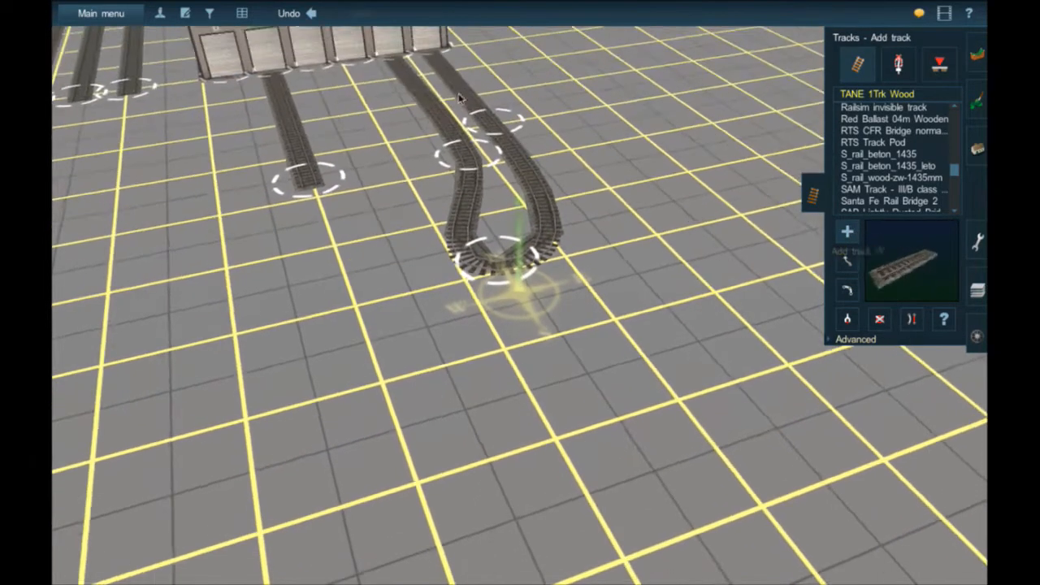
pyautogui.press('Down')
pyautogui.moveTo(412, 163); pyautogui.dragTo(494, 265)
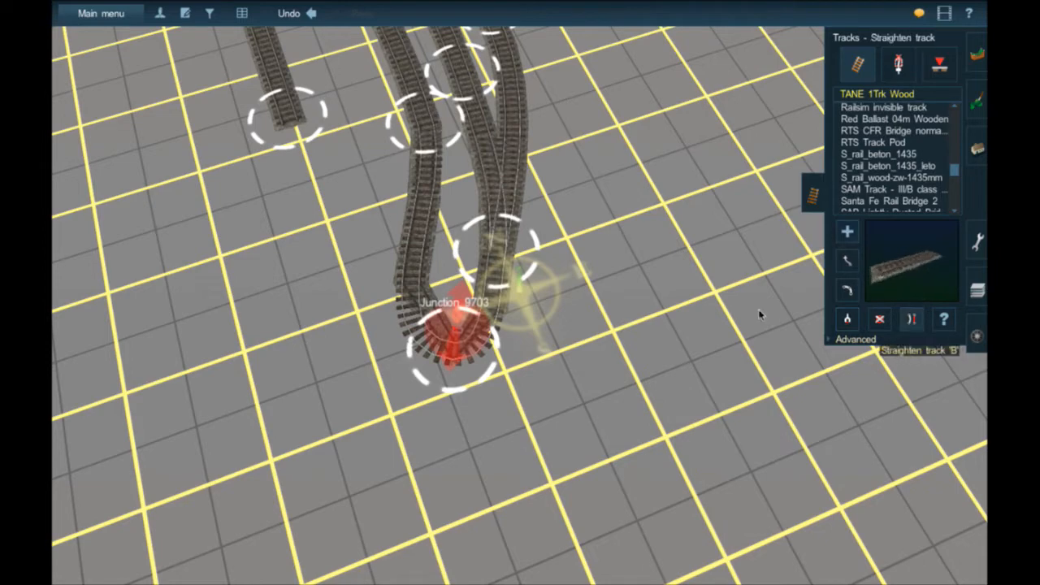
pyautogui.click(505, 288)
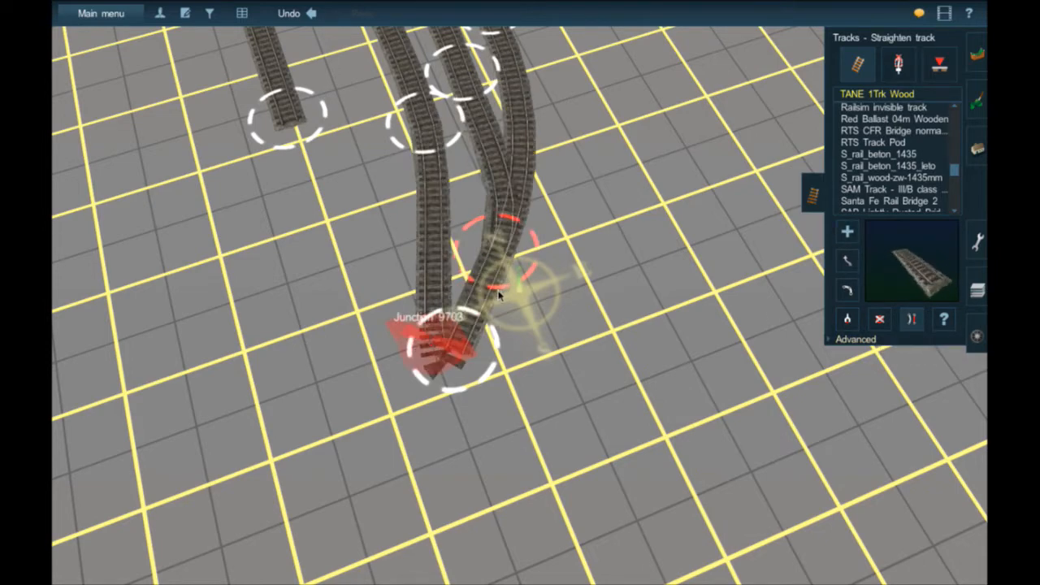
pyautogui.click(497, 292)
pyautogui.moveTo(471, 362); pyautogui.dragTo(625, 251, button='right')
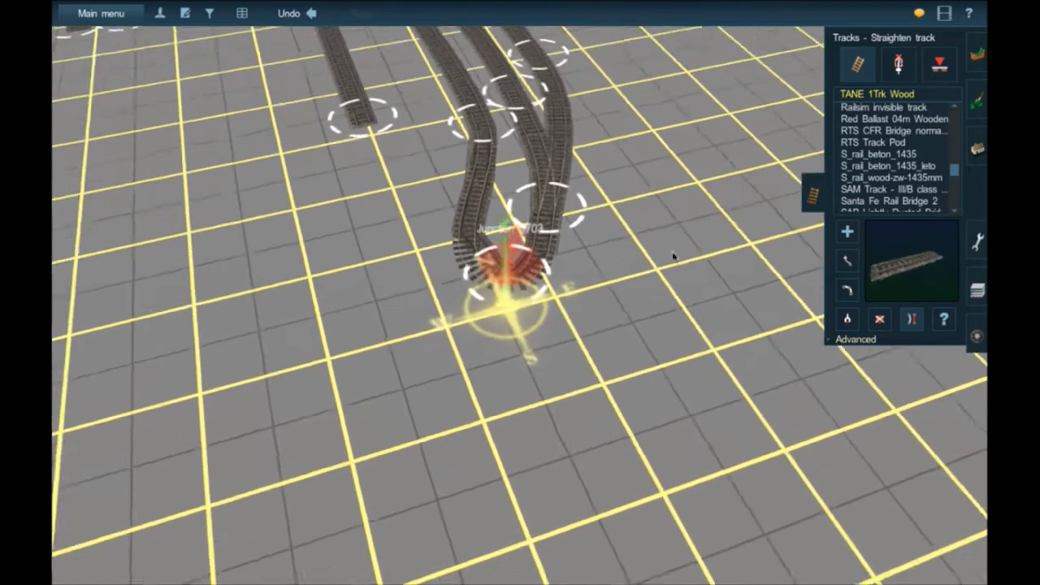
# Extend the lead southwest from the new junction and straighten the piece between the two merge points
pyautogui.click(847, 235)
pyautogui.moveTo(510, 312)
pyautogui.mouseDown()
pyautogui.moveTo(476, 395)
pyautogui.moveTo(479, 372)
pyautogui.moveTo(484, 416)
pyautogui.moveTo(476, 411)
pyautogui.moveTo(456, 439)
pyautogui.mouseUp()
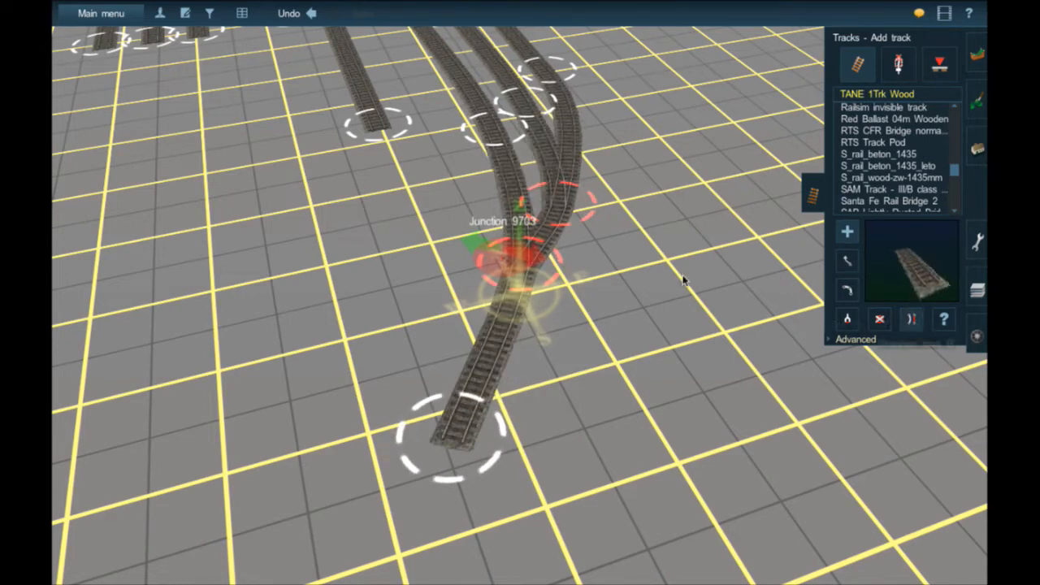
pyautogui.click(551, 237)
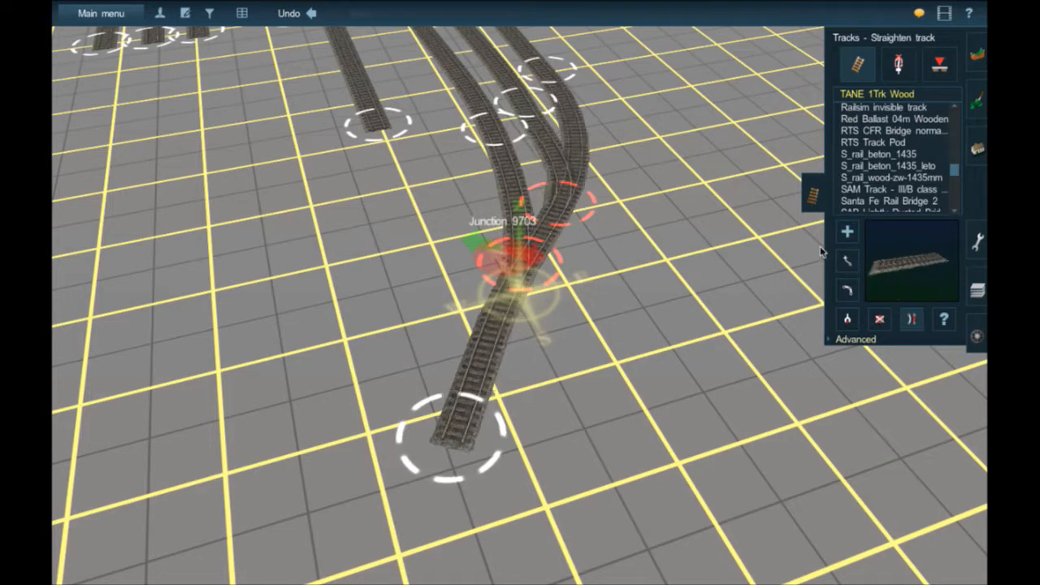
# Reposition the lead's two merge points to smooth the curves of the three joined door tracks
pyautogui.moveTo(557, 209); pyautogui.dragTo(550, 205)
pyautogui.moveTo(528, 262)
pyautogui.mouseDown()
pyautogui.moveTo(531, 254)
pyautogui.moveTo(528, 265)
pyautogui.mouseUp()
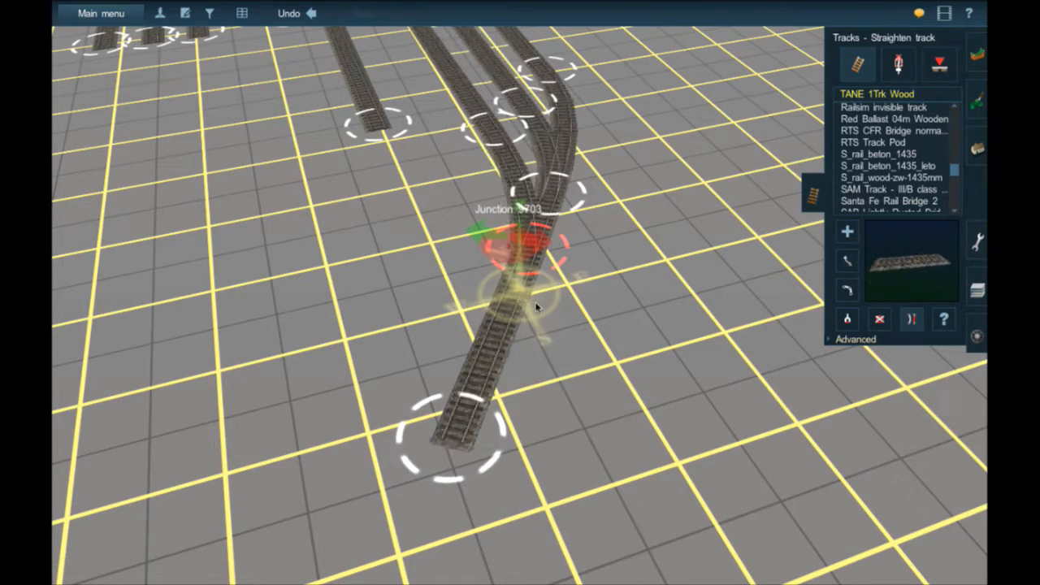
pyautogui.click(848, 262)
pyautogui.moveTo(528, 264); pyautogui.dragTo(514, 293)
pyautogui.moveTo(555, 200); pyautogui.dragTo(542, 225)
pyautogui.press('Left')
pyautogui.press('Down')
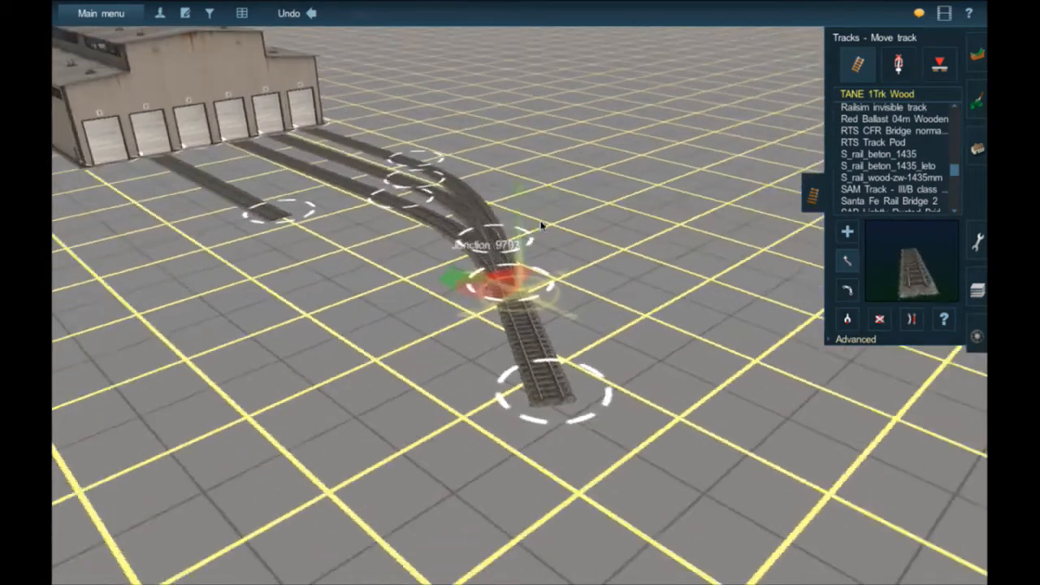
# Lay a track from the third door from the west and join it to the lead just beyond Junction 9703
pyautogui.click(847, 233)
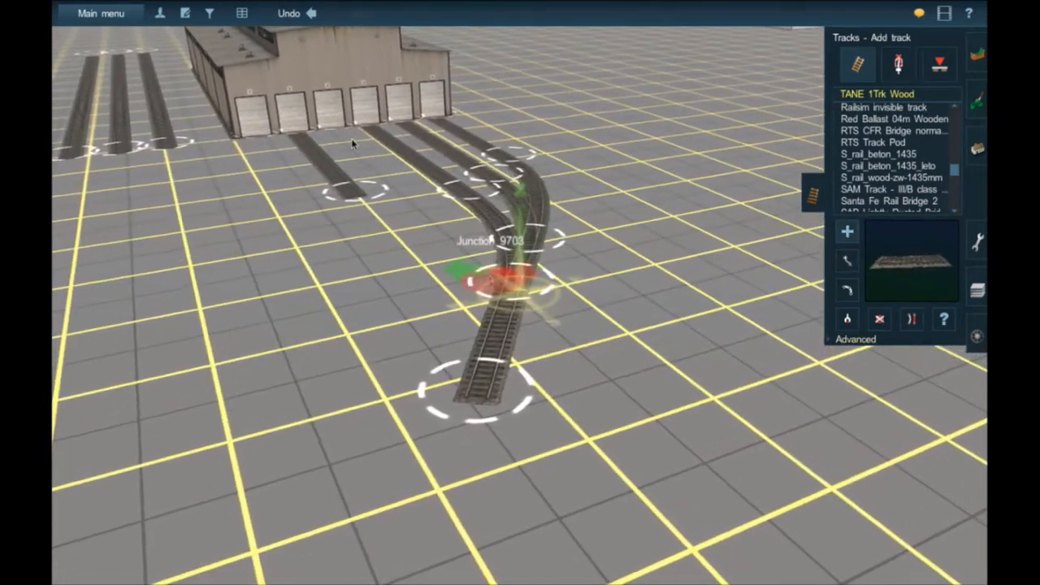
pyautogui.press('Up')
pyautogui.moveTo(349, 124); pyautogui.dragTo(444, 195)
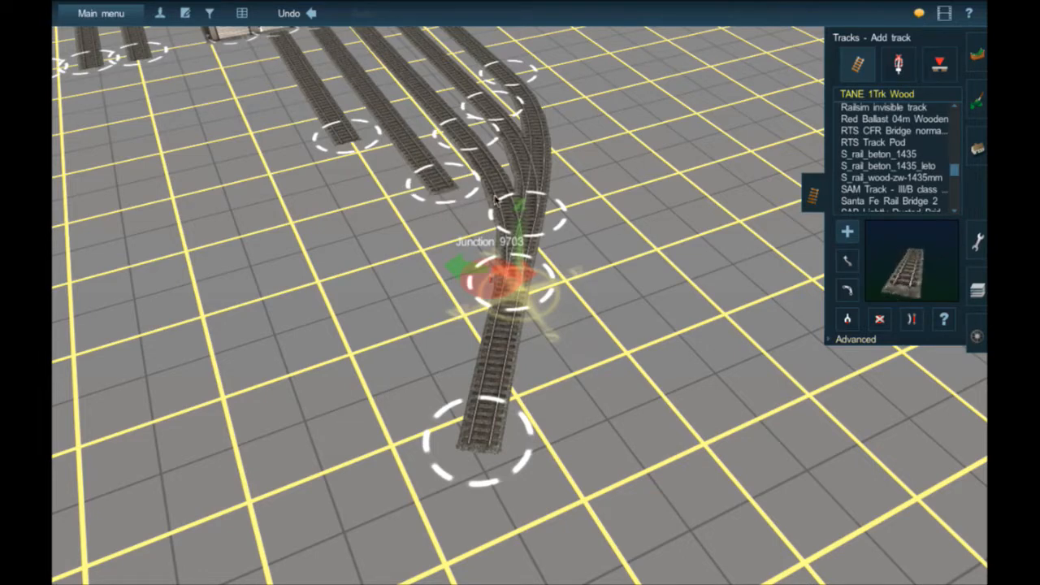
pyautogui.moveTo(460, 193); pyautogui.dragTo(455, 184)
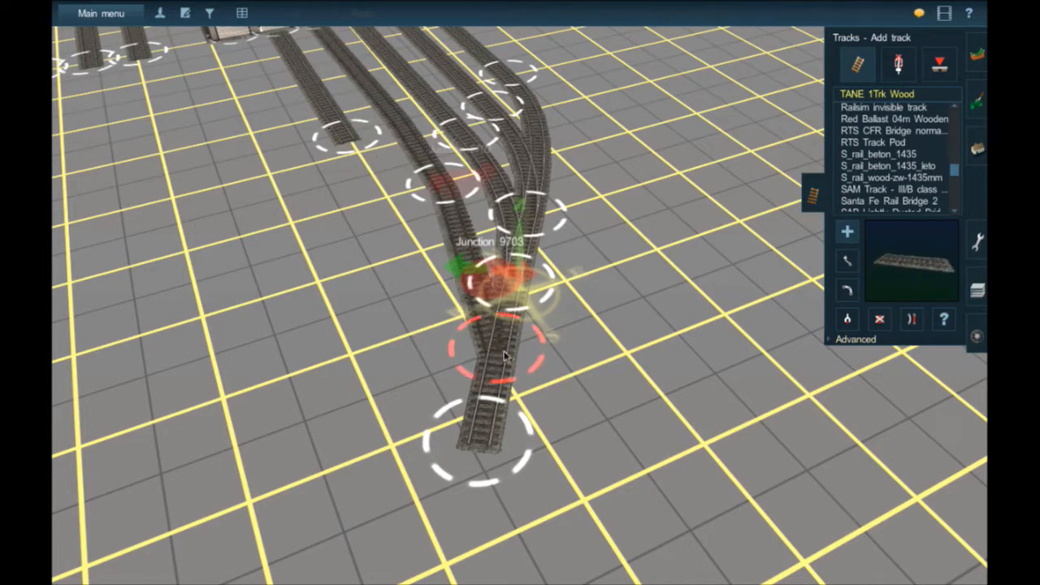
# Straighten the track pieces between Junction 9707 and the lead and move their merge point farther from the warehouse
pyautogui.click(879, 318)
pyautogui.press('s')
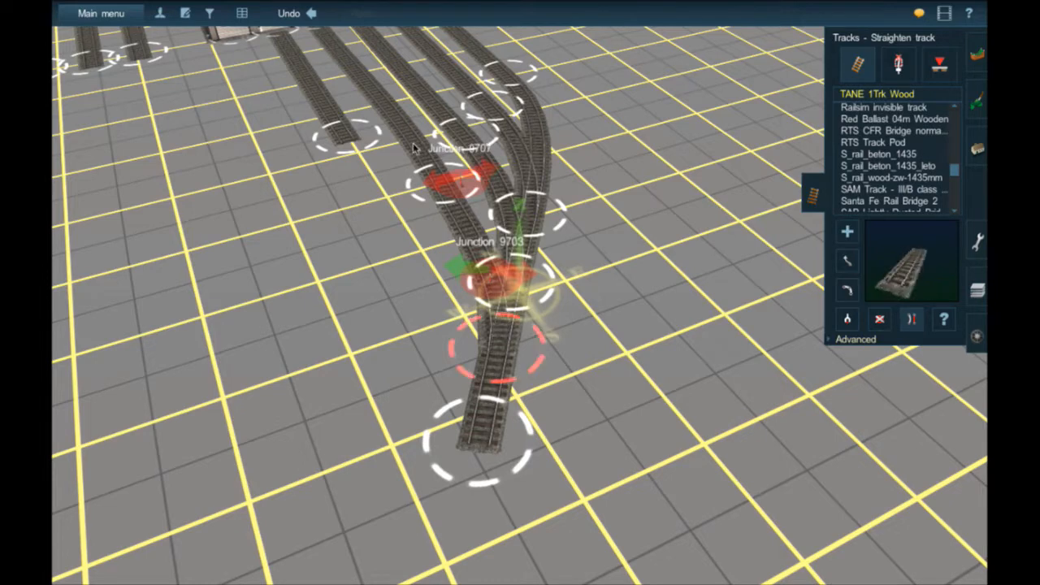
pyautogui.click(520, 301)
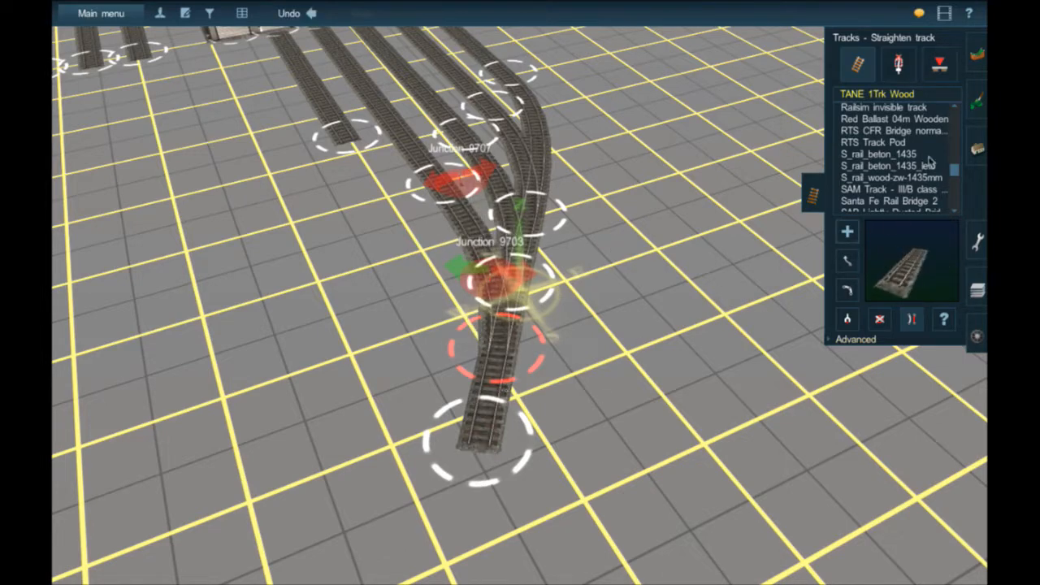
pyautogui.moveTo(502, 356); pyautogui.dragTo(492, 376)
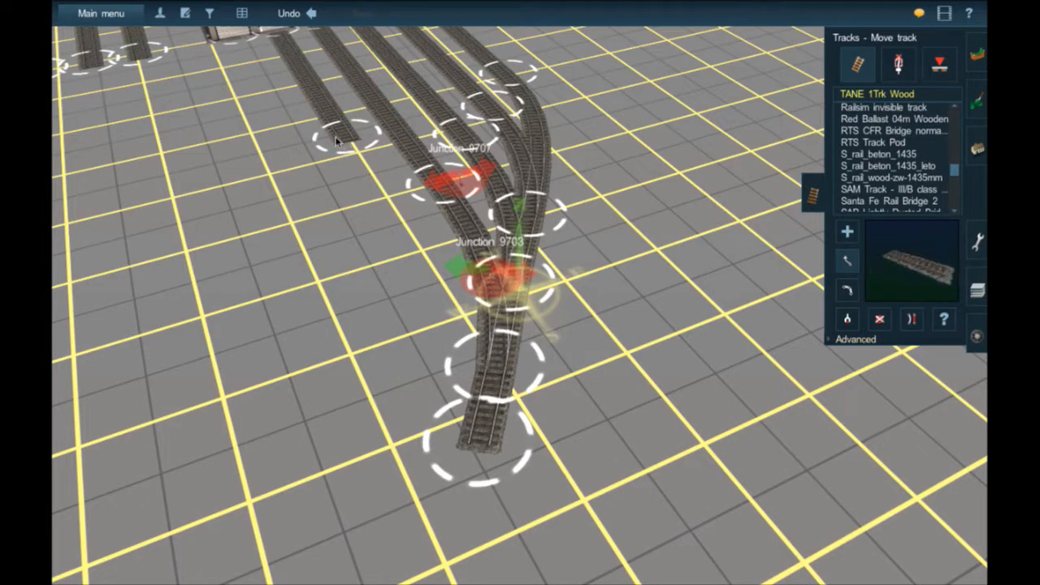
# Pull the second-westernmost door's track closer to the lead and move the lead's free end farther from the warehouse
pyautogui.moveTo(337, 128); pyautogui.dragTo(408, 234)
pyautogui.rightClick(460, 459)
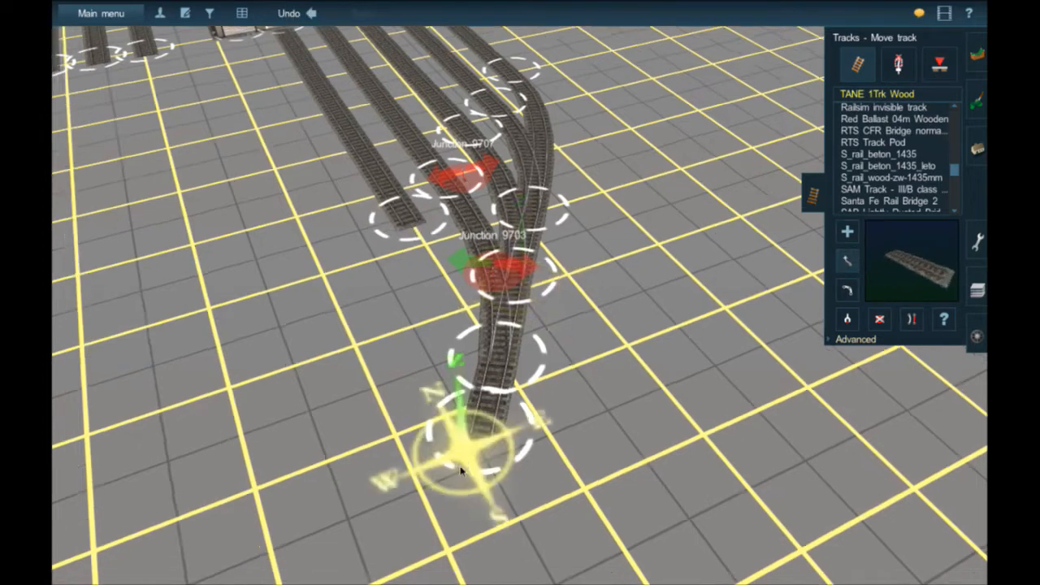
pyautogui.moveTo(538, 334); pyautogui.dragTo(564, 463)
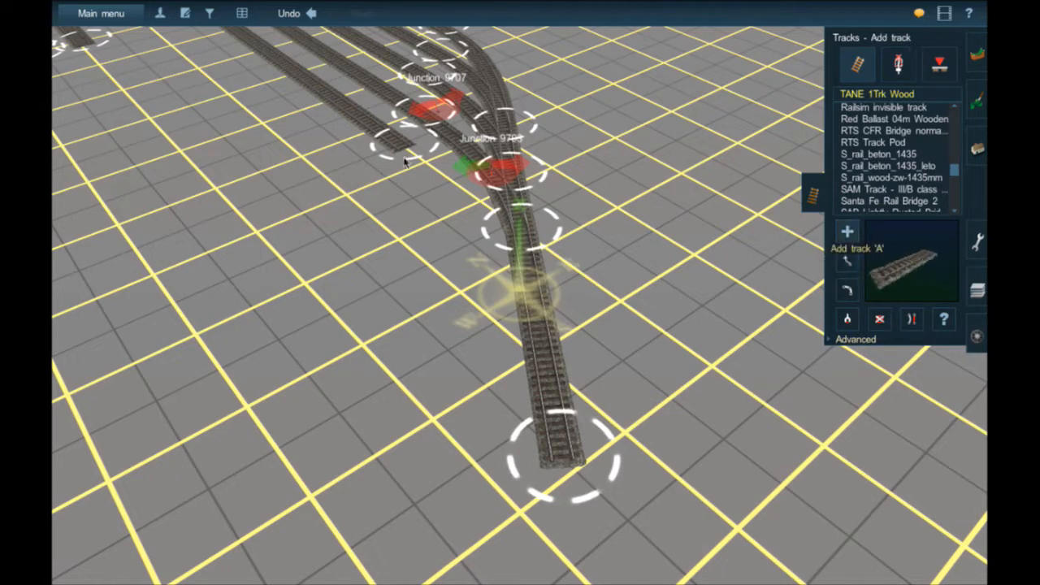
# Connect the second-westernmost door's track to the lead beyond the last merge point and straighten the connection
pyautogui.moveTo(477, 210); pyautogui.dragTo(535, 304)
pyautogui.click(908, 318)
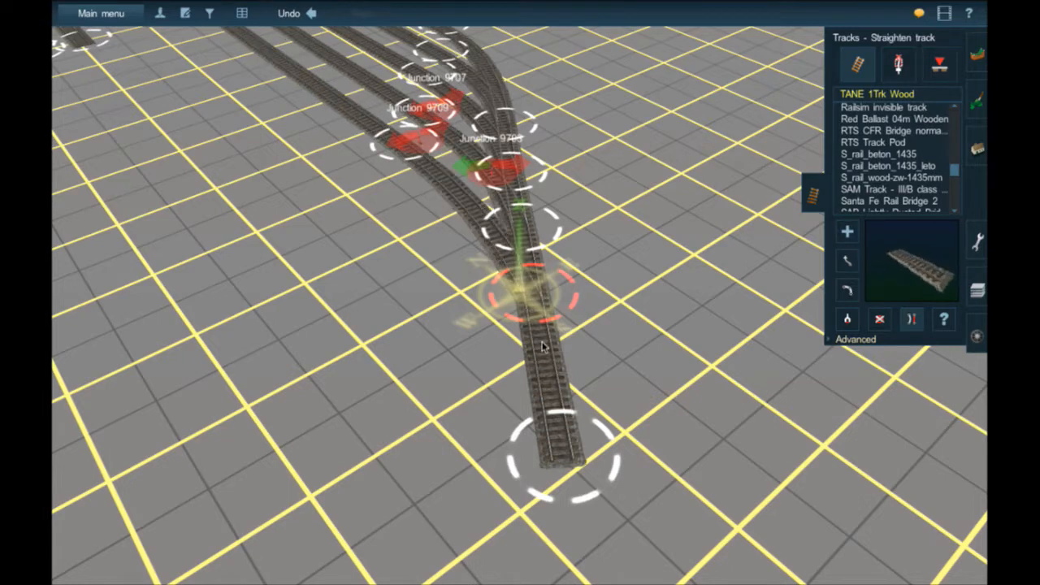
pyautogui.moveTo(552, 260); pyautogui.dragTo(547, 238, button='right')
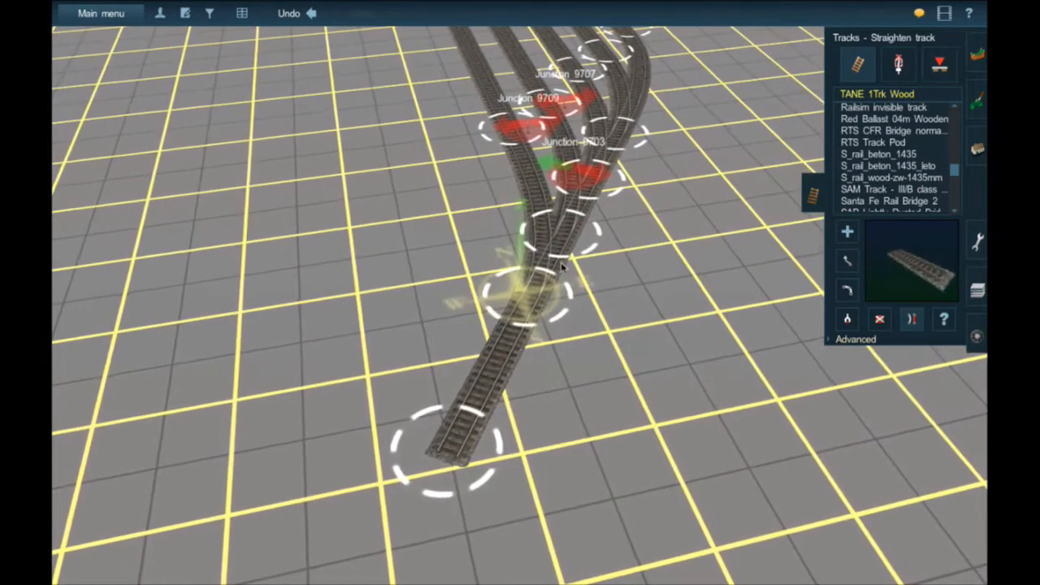
# Lay a track from the westernmost warehouse door and join it to the lead near its free end
pyautogui.press('Left')
pyautogui.press('Down')
pyautogui.press('Right')
pyautogui.press('a')
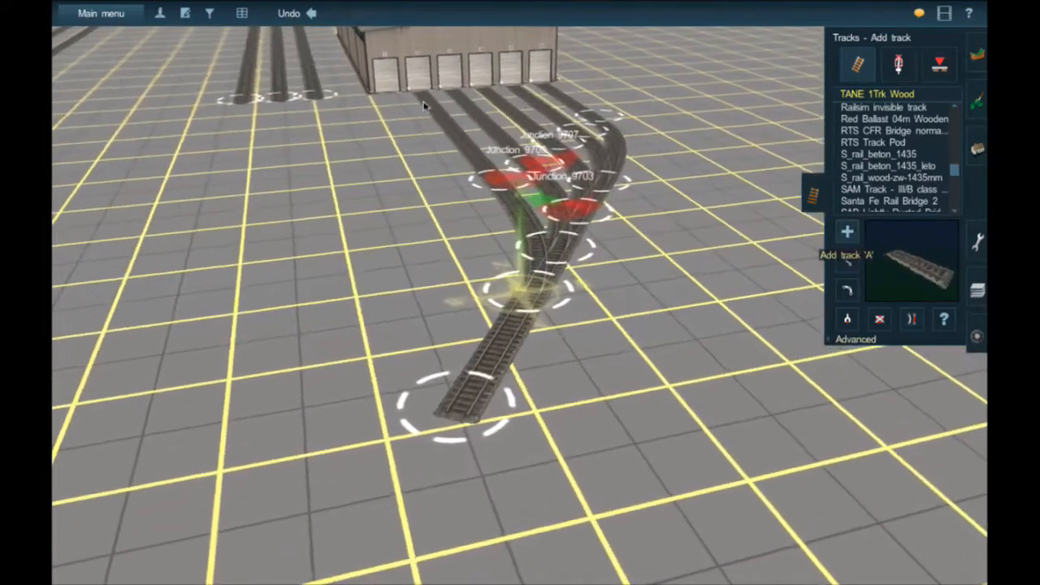
pyautogui.moveTo(425, 128); pyautogui.dragTo(469, 169)
pyautogui.press('Up')
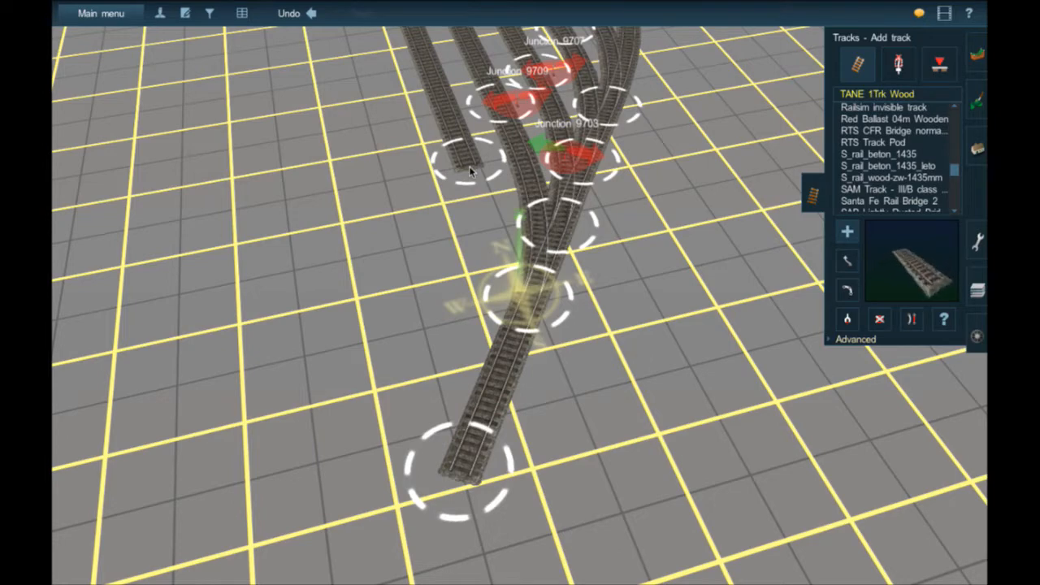
pyautogui.moveTo(468, 166); pyautogui.dragTo(491, 419)
# Straighten the track pieces where the westernmost door's track merges into the lead
pyautogui.click(912, 319)
pyautogui.click(475, 437)
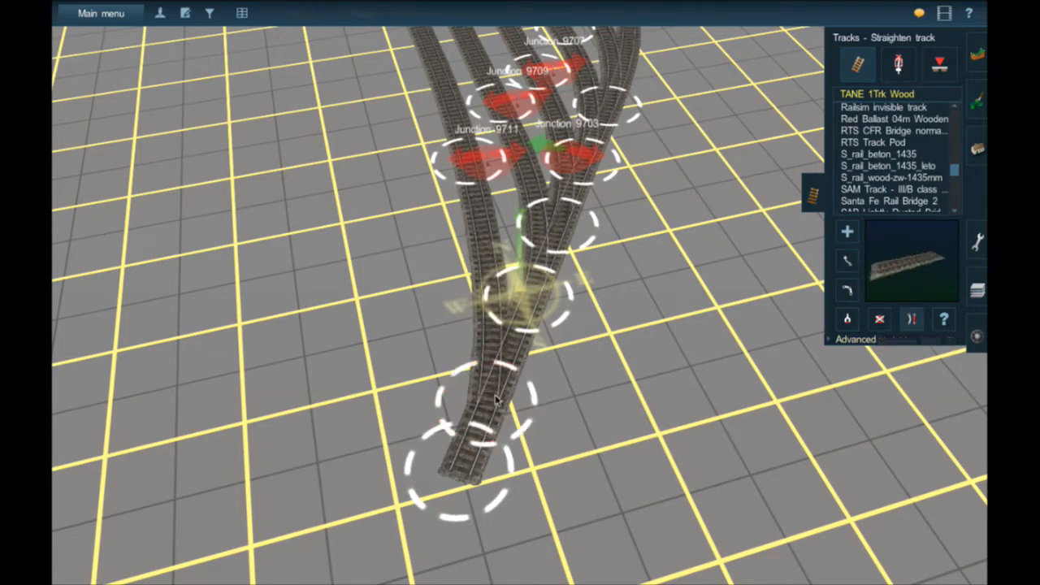
pyautogui.click(520, 350)
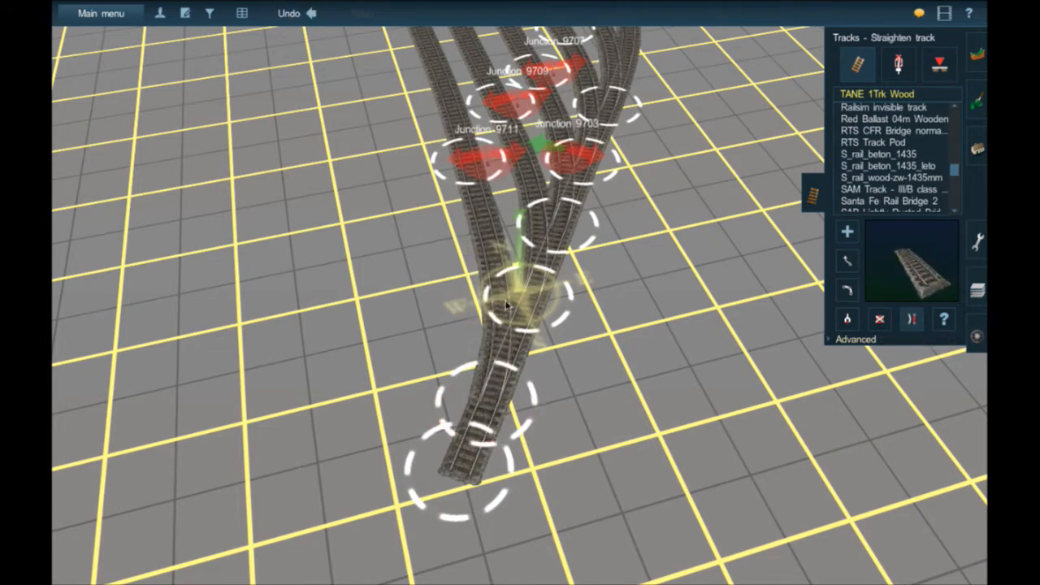
# Delete the junction levers from the merge points where the warehouse door tracks join the lead
pyautogui.click(899, 66)
pyautogui.click(880, 319)
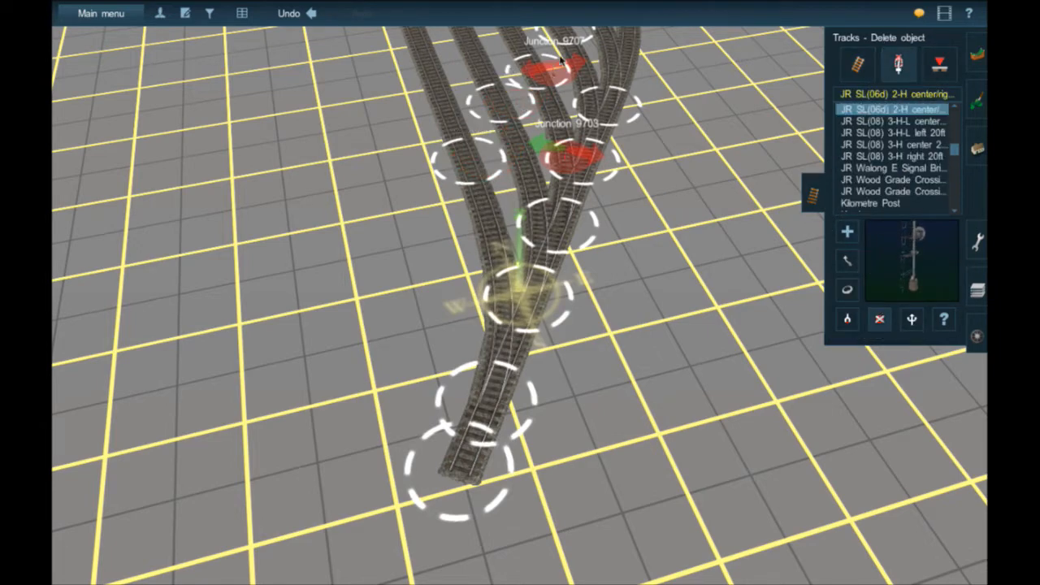
pyautogui.press('Down')
pyautogui.click(578, 190)
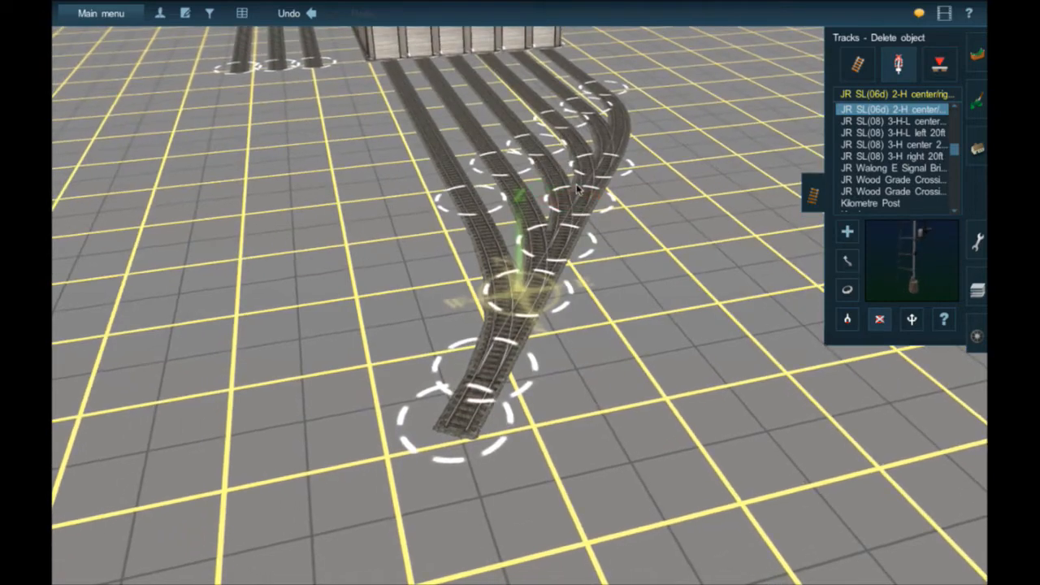
# Examine the merged warehouse tracks along the lead from its free end to the junctions, from above and near ground level
pyautogui.rightClick(576, 188)
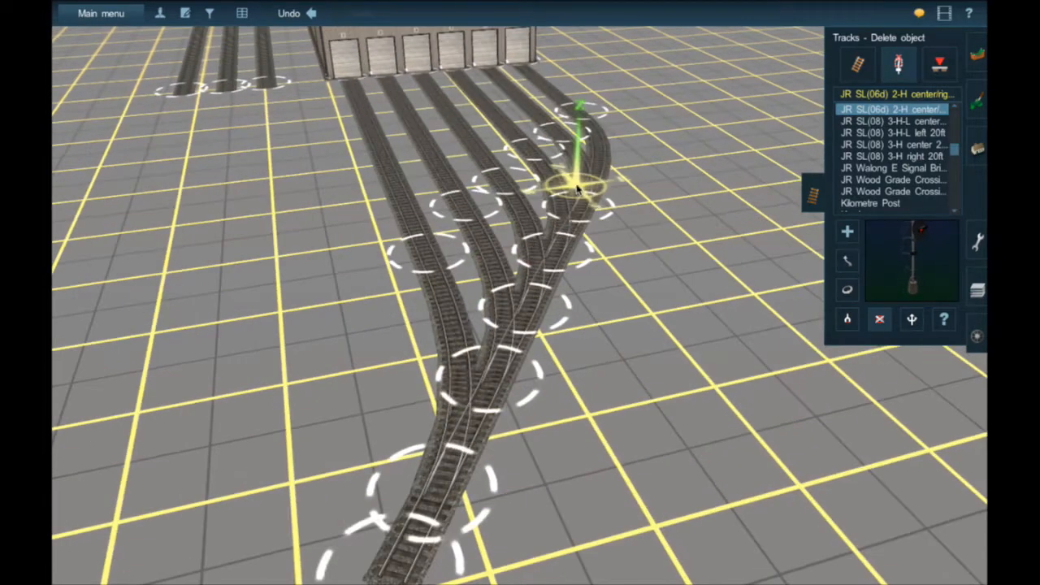
pyautogui.rightClick(496, 371)
pyautogui.press('Left')
pyautogui.press('Down')
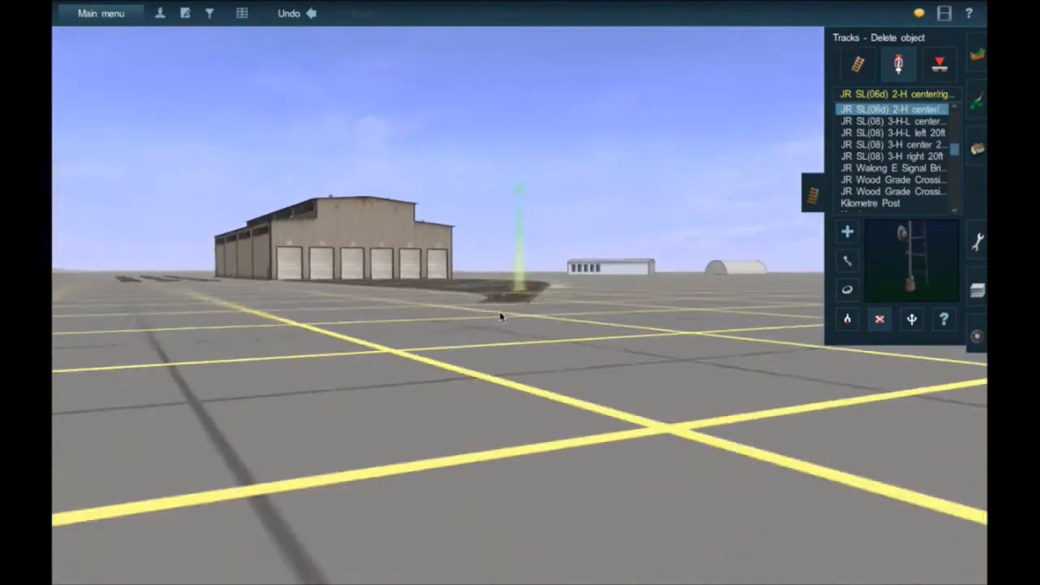
pyautogui.scroll(3, 501, 316)
pyautogui.press('Up')
pyautogui.scroll(4, 500, 317)
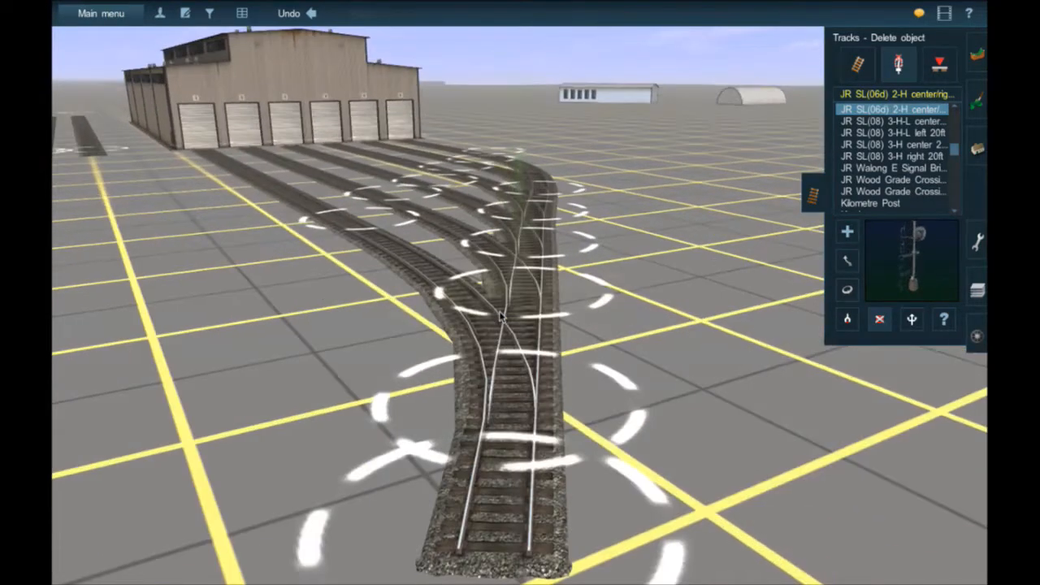
pyautogui.scroll(2, 500, 317)
pyautogui.press('Down')
pyautogui.press('Up')
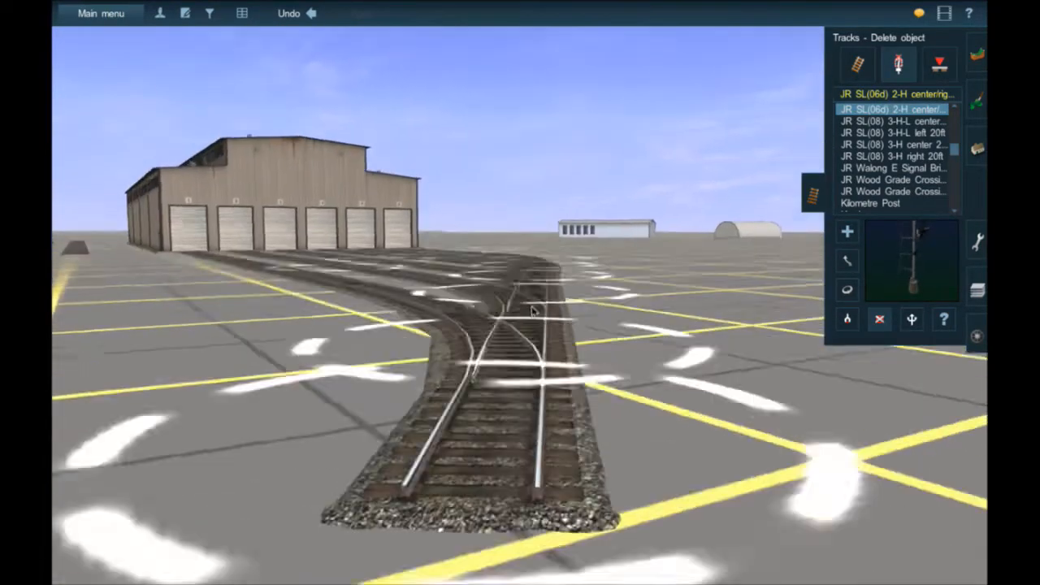
pyautogui.rightClick(529, 257)
pyautogui.rightClick(534, 342)
pyautogui.press('Up')
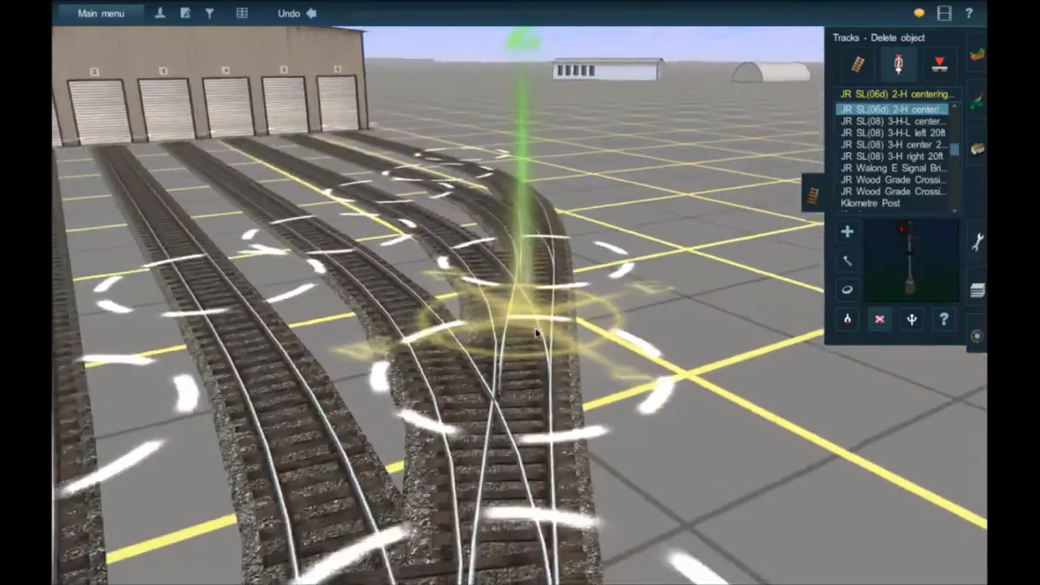
# Reposition a track joint on the ladder track in front of the engine shed to smooth the junction
pyautogui.press('Up')
pyautogui.rightClick(511, 259)
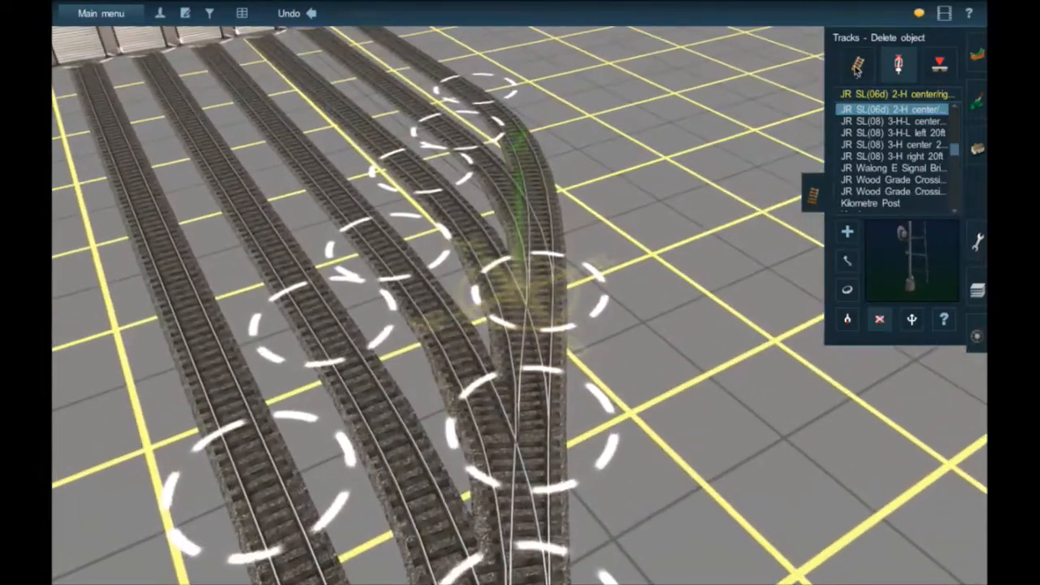
pyautogui.click(857, 71)
pyautogui.click(847, 261)
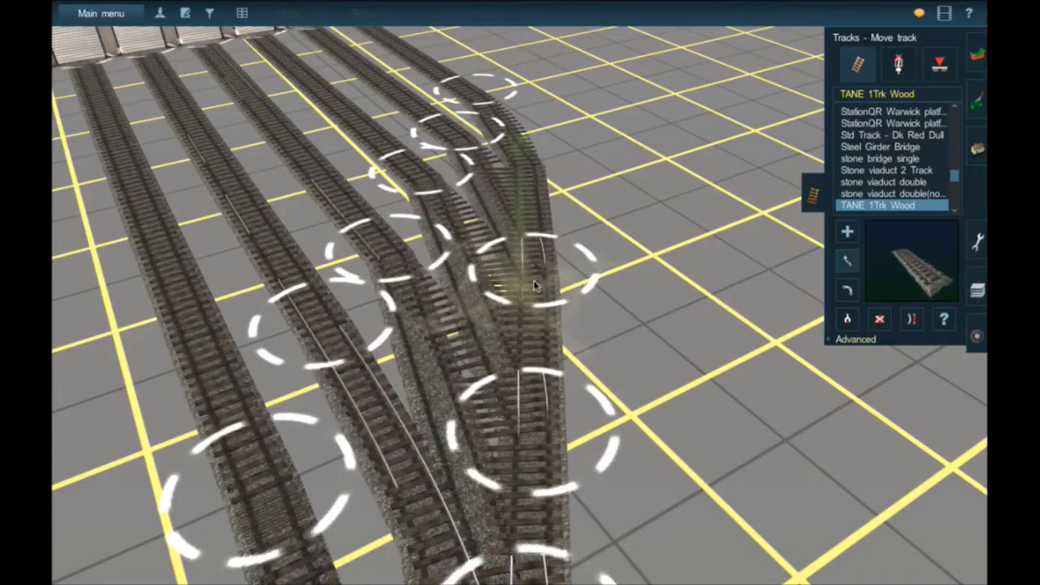
pyautogui.click(532, 438)
pyautogui.rightClick(532, 505)
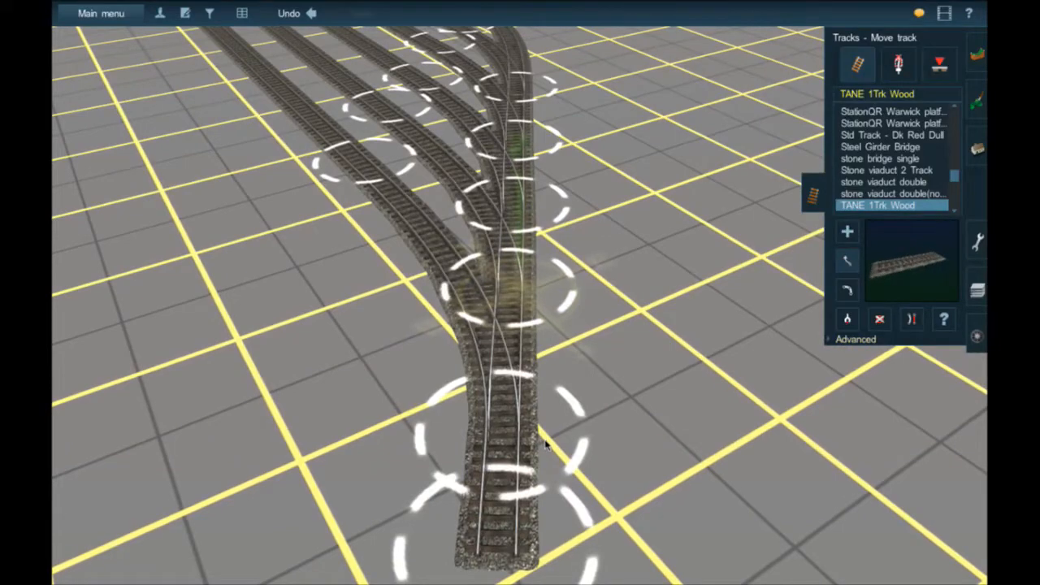
# Extend the loose lead track beside the yard toward the engine shed with TANE 1Trk Wood
pyautogui.rightClick(500, 569)
pyautogui.press('Right')
pyautogui.press('Down')
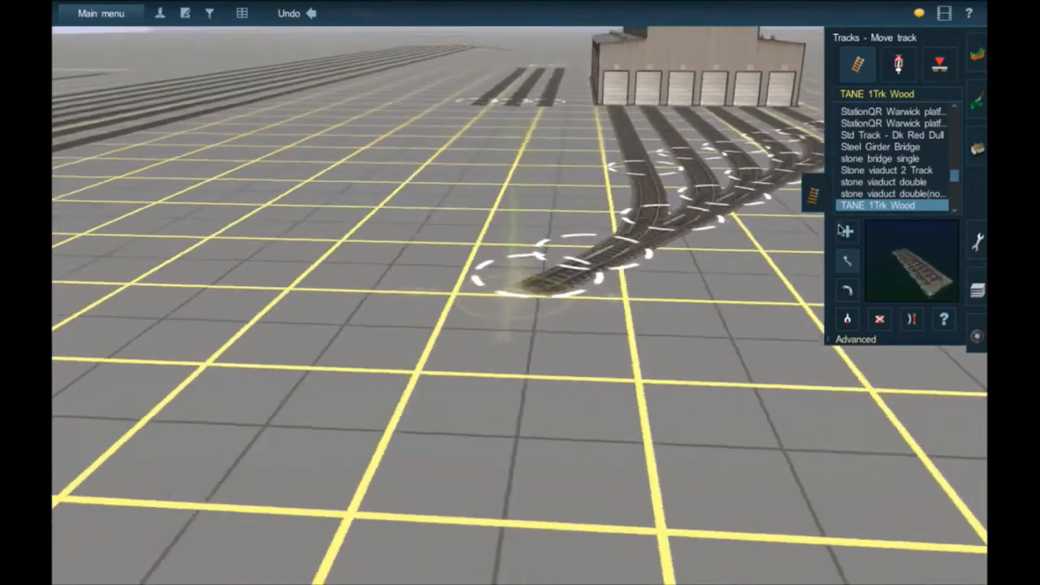
pyautogui.click(846, 231)
pyautogui.rightClick(501, 126)
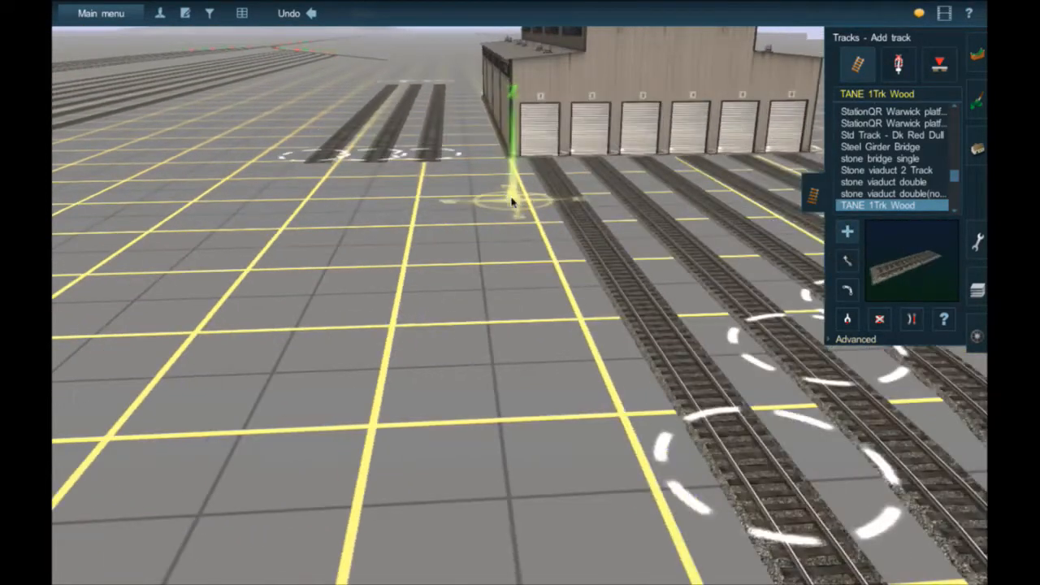
pyautogui.rightClick(390, 253)
pyautogui.rightClick(543, 127)
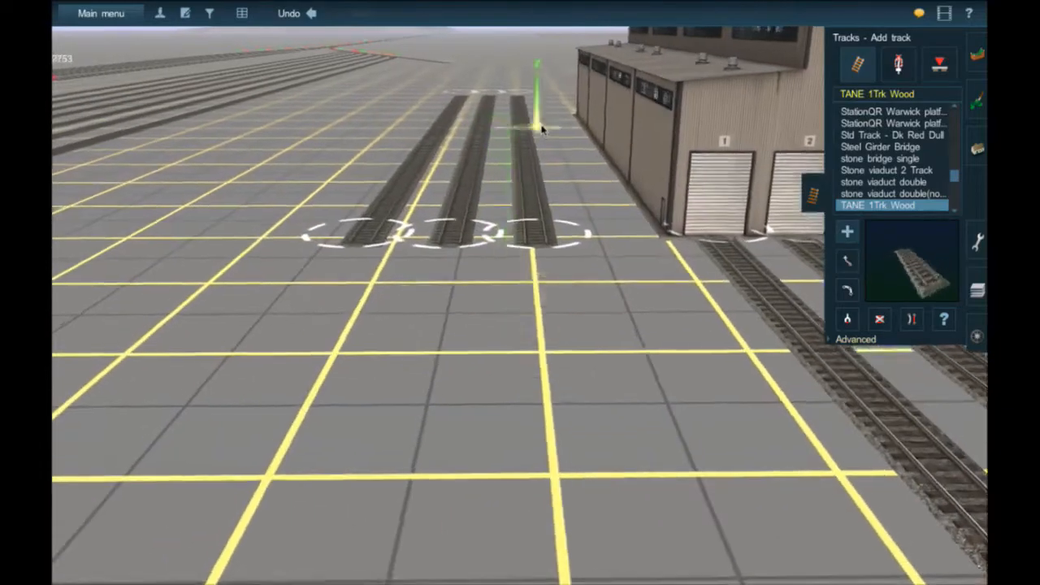
pyautogui.press('Right')
pyautogui.rightClick(587, 408)
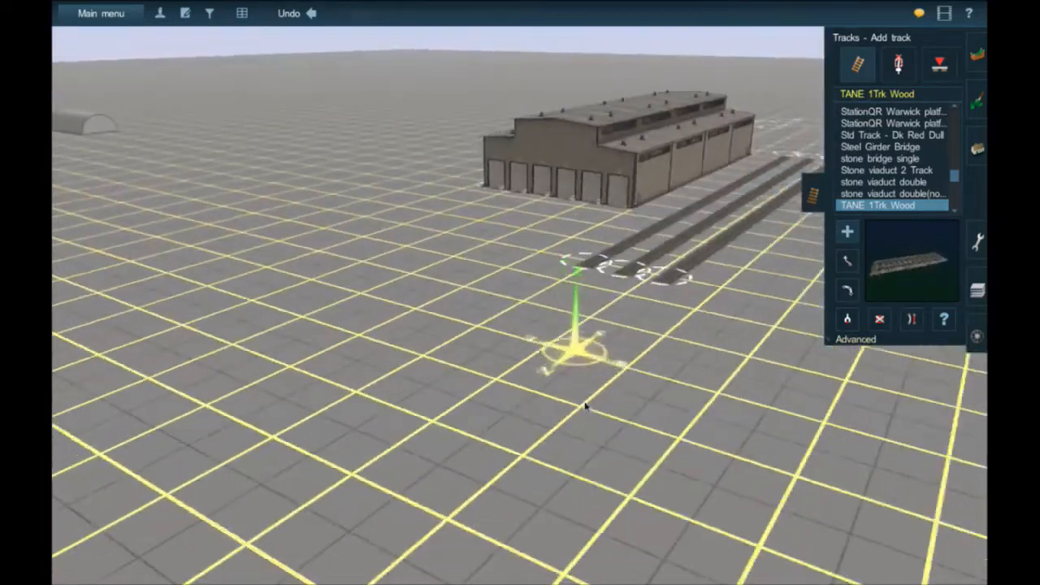
pyautogui.rightClick(596, 455)
pyautogui.rightClick(407, 394)
pyautogui.rightClick(374, 350)
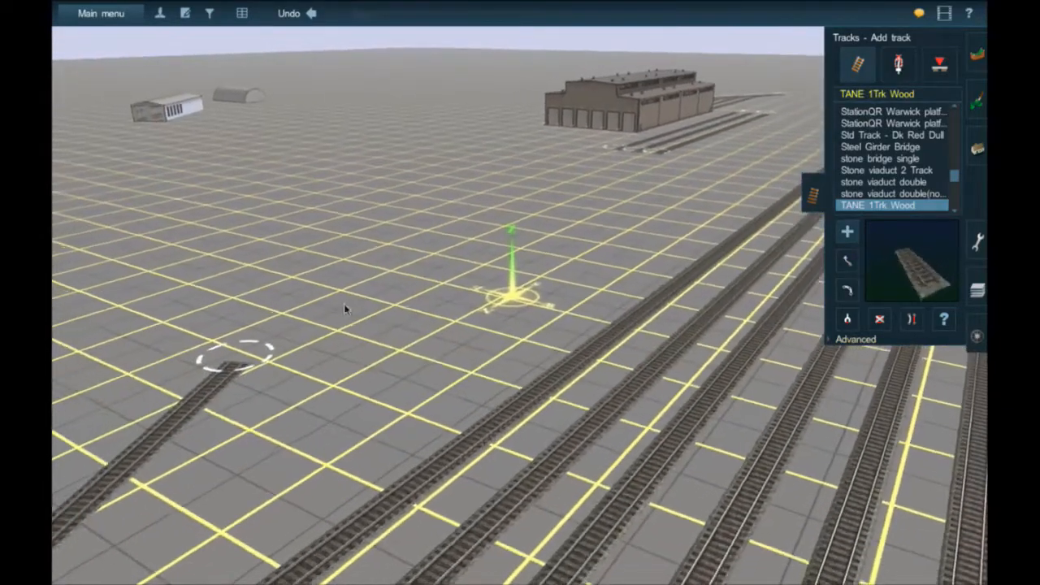
pyautogui.press('Up')
pyautogui.press('Left')
pyautogui.rightClick(360, 393)
pyautogui.rightClick(435, 355)
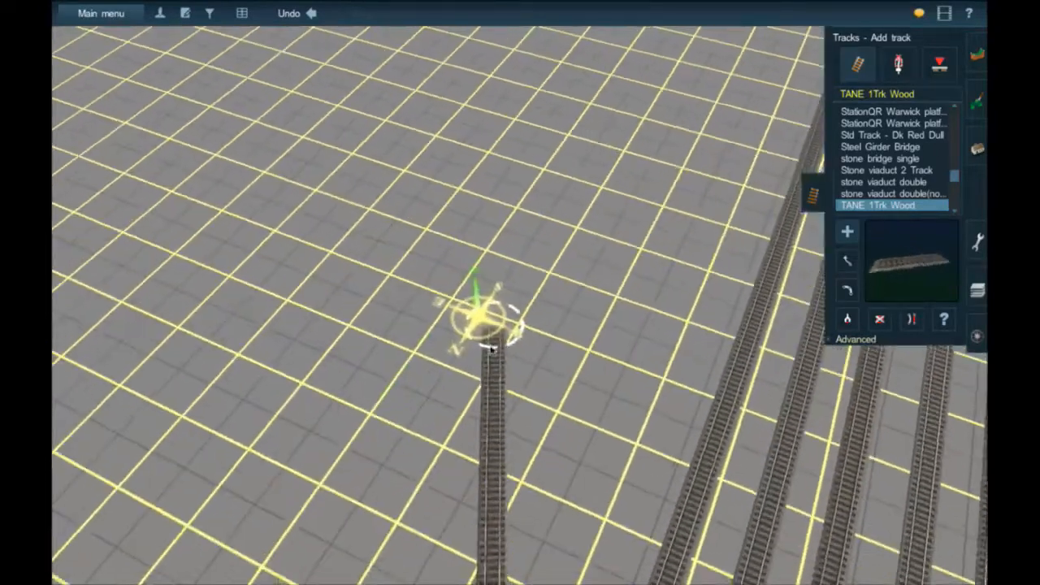
pyautogui.click(518, 150)
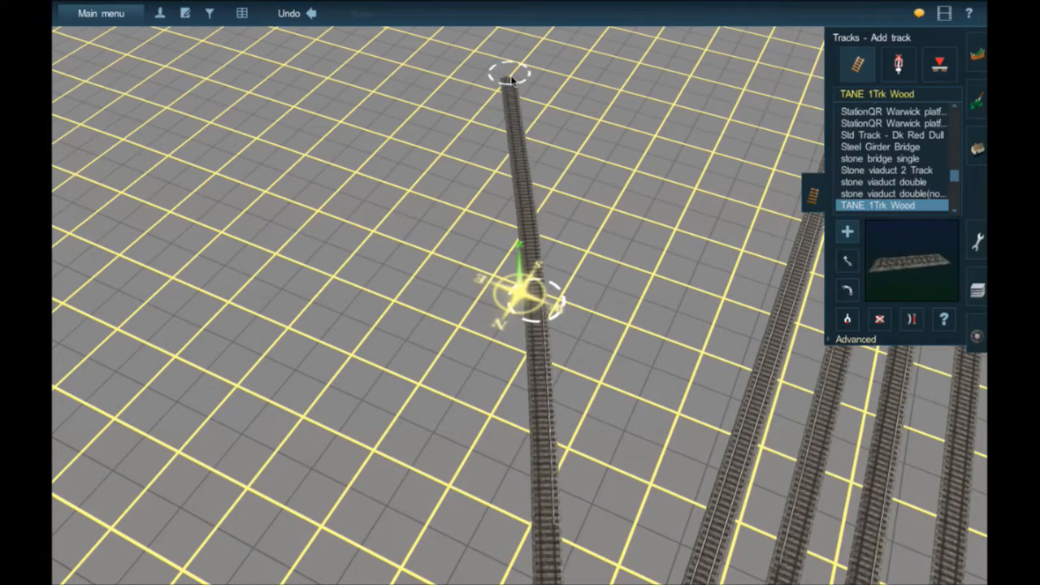
# Move the end of the new lead track beside the engine shed so it runs in line with the yard track
pyautogui.press('Down')
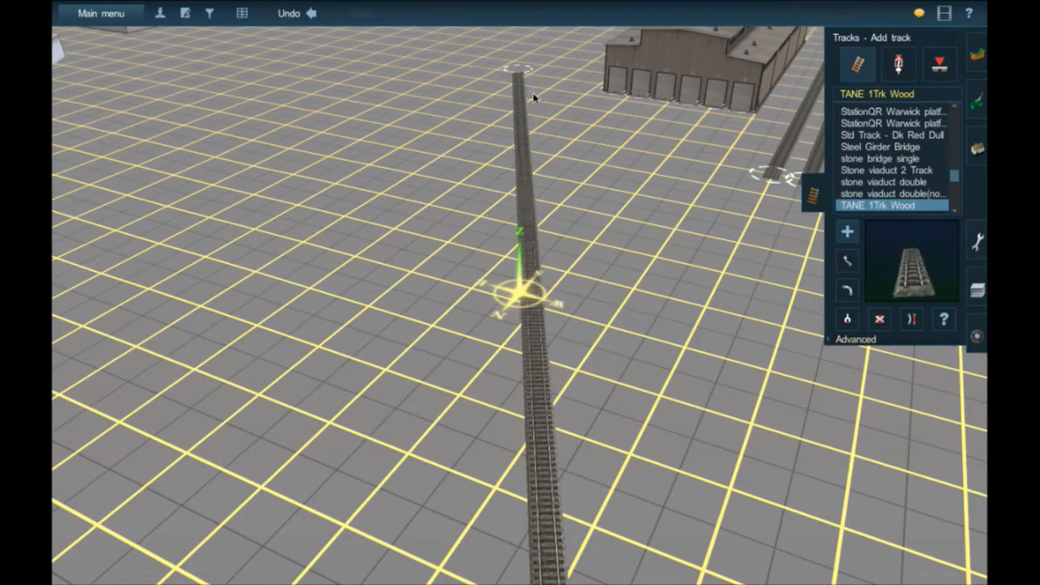
pyautogui.press('Down')
pyautogui.press('Up')
pyautogui.press('Right')
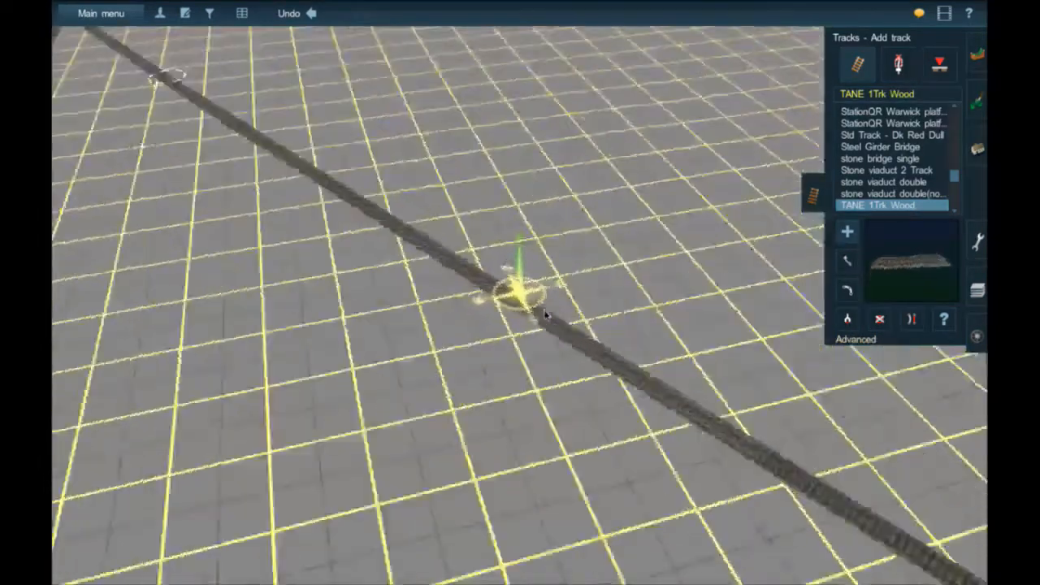
pyautogui.rightClick(522, 351)
pyautogui.rightClick(518, 351)
pyautogui.rightClick(524, 362)
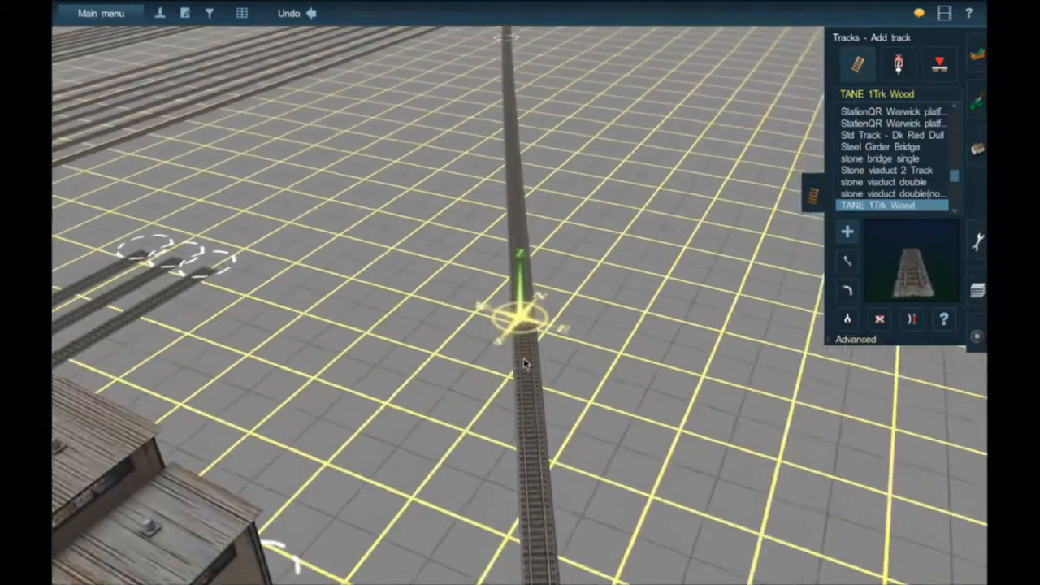
pyautogui.rightClick(525, 366)
pyautogui.click(847, 262)
pyautogui.rightClick(543, 447)
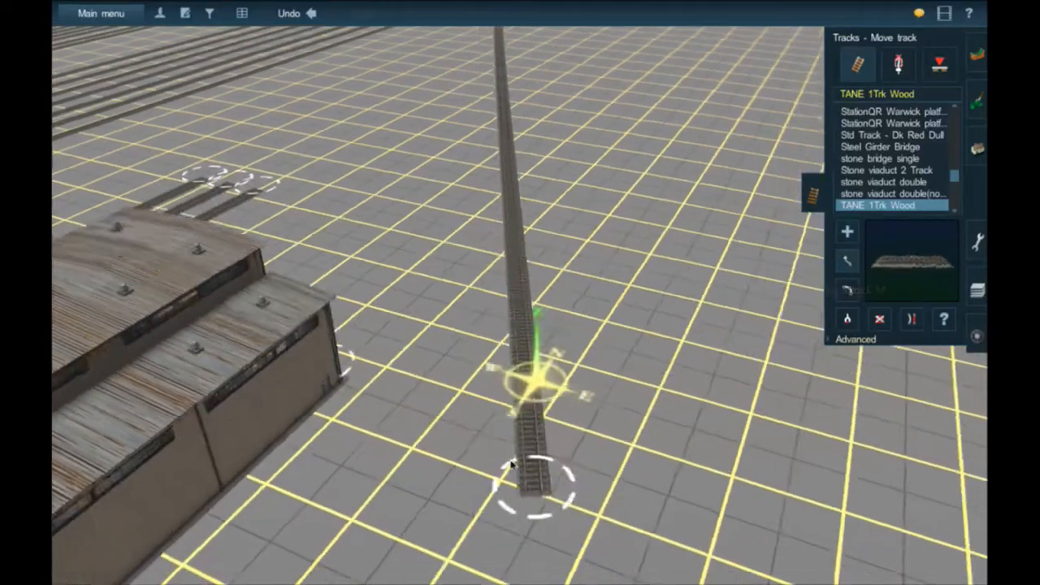
pyautogui.rightClick(512, 471)
pyautogui.press('Down')
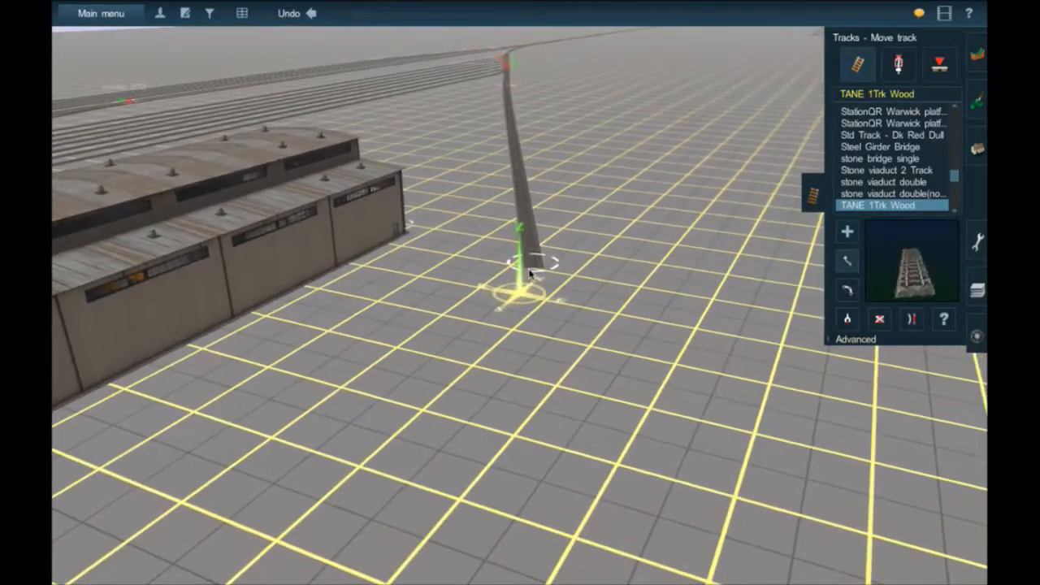
pyautogui.moveTo(514, 271); pyautogui.dragTo(510, 272)
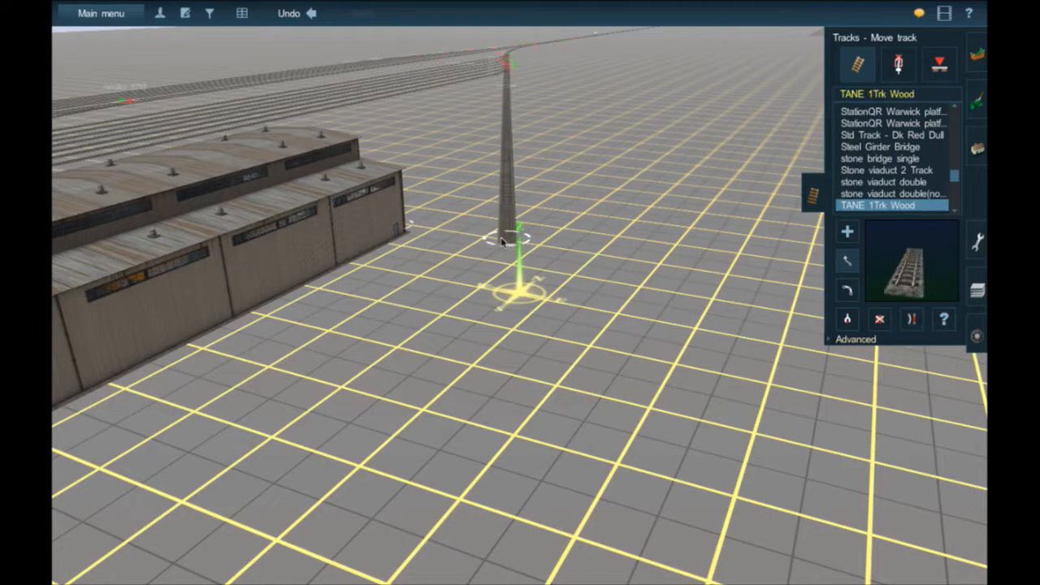
# Examine the junctions and their levers along the yard ladder in trackside mode, up to the rear of the engine shed
pyautogui.rightClick(515, 91)
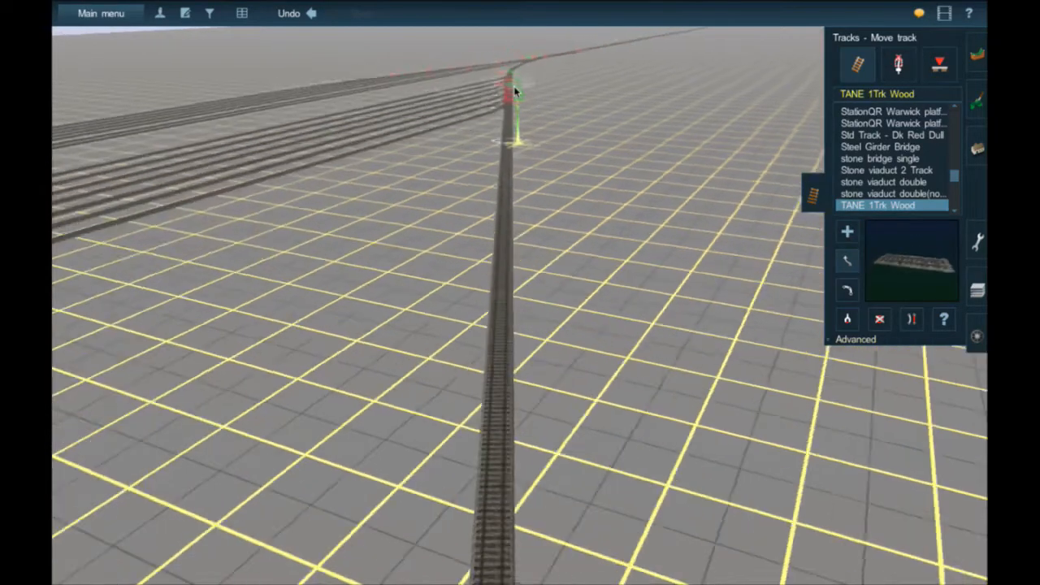
pyautogui.rightClick(513, 121)
pyautogui.press('Left')
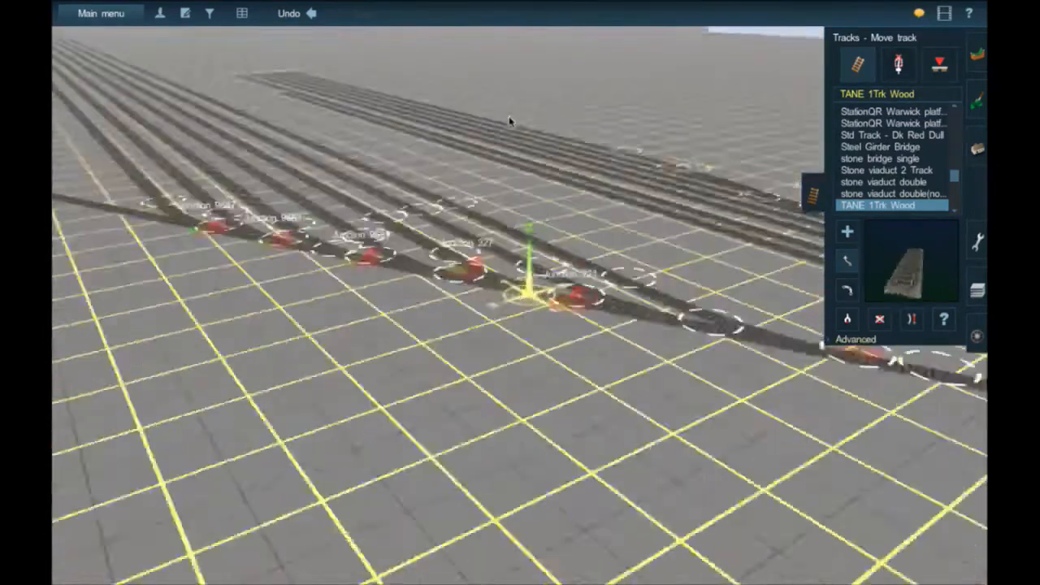
pyautogui.press('Up')
pyautogui.press('y')
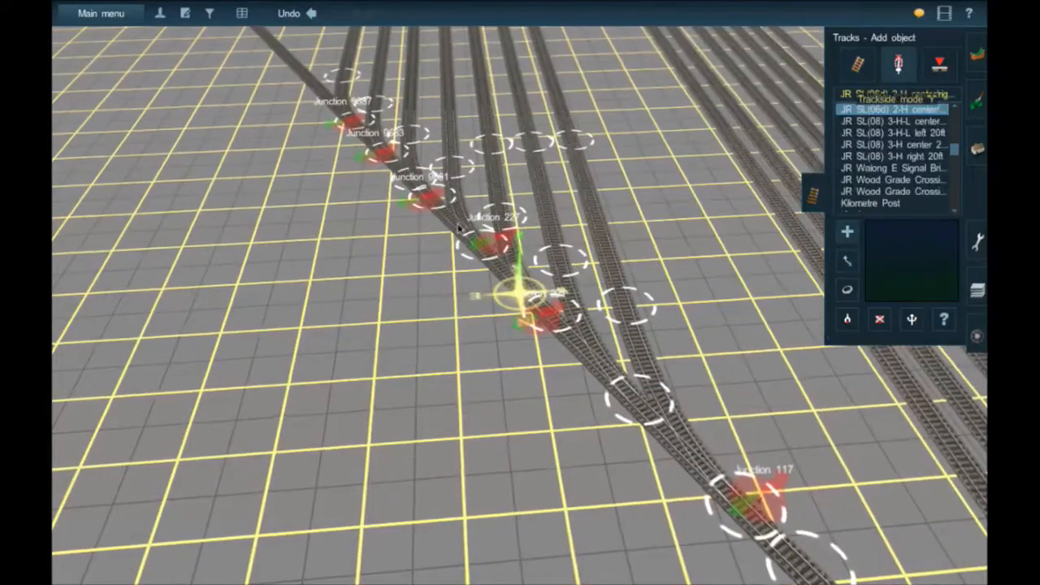
pyautogui.rightClick(472, 243)
pyautogui.scroll(3, 472, 243)
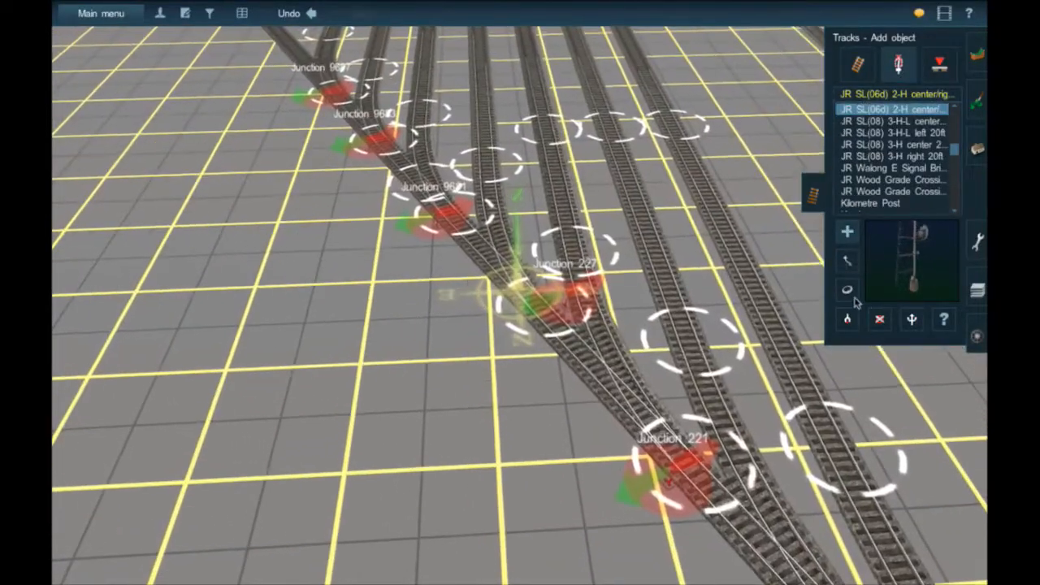
pyautogui.click(847, 291)
pyautogui.moveTo(471, 195); pyautogui.dragTo(451, 165, button='right')
pyautogui.moveTo(458, 163); pyautogui.dragTo(463, 186, button='middle')
pyautogui.moveTo(452, 173); pyautogui.dragTo(437, 148, button='right')
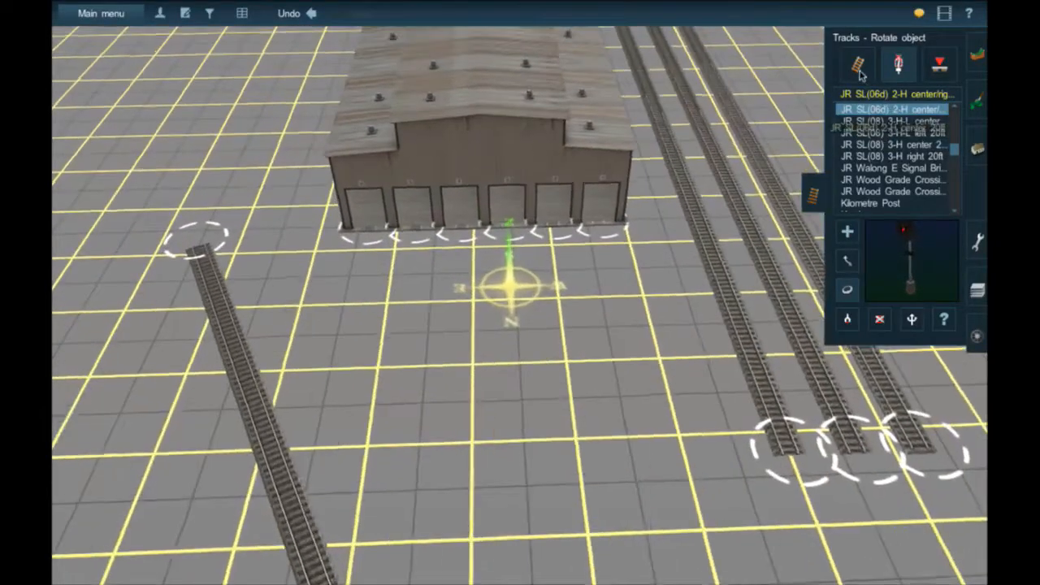
# Lay TANE 1Trk Wood stubs from the two shed doors nearest the lead track, joining the first to it and straightening it
pyautogui.click(860, 71)
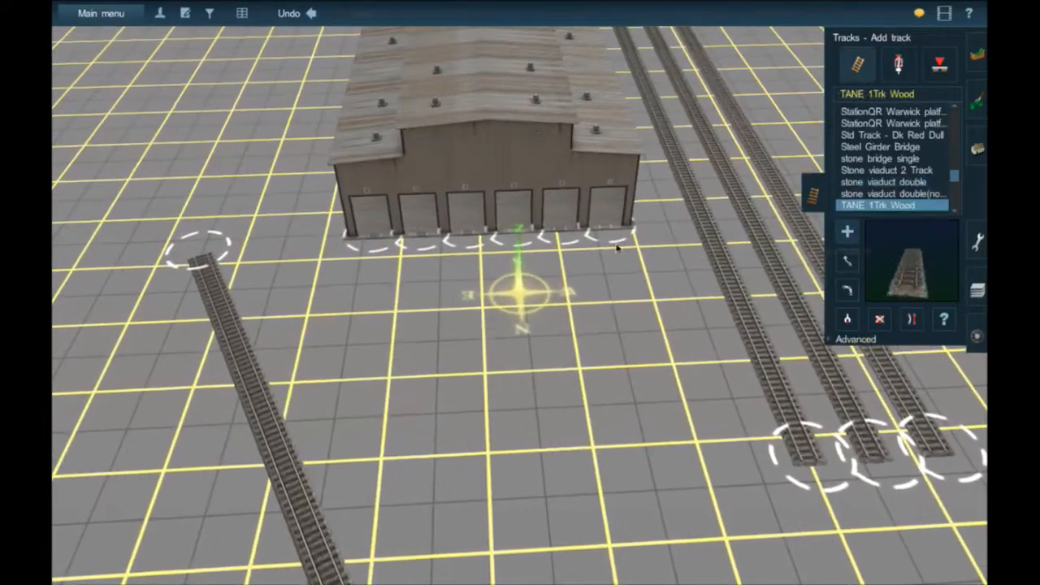
pyautogui.rightClick(363, 404)
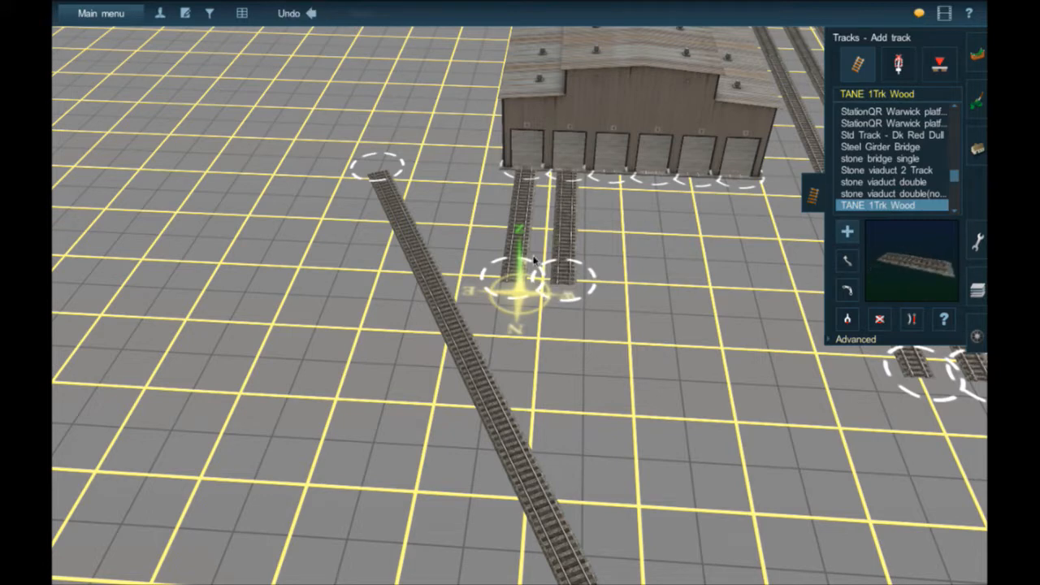
pyautogui.click(523, 466)
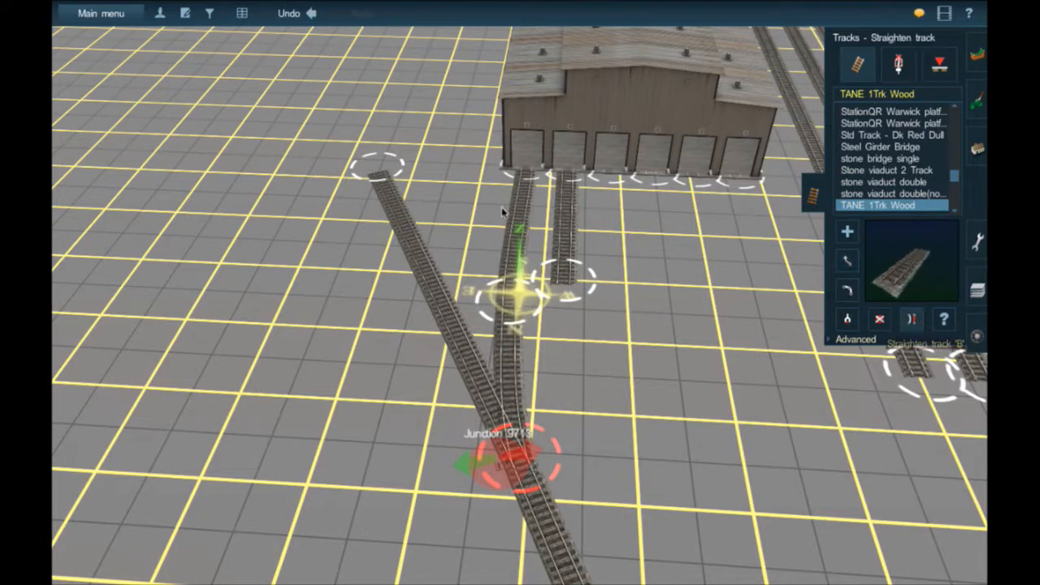
# Lengthen the second shed door's stub, connect it to the diagonal lead track and straighten the stub
pyautogui.rightClick(537, 467)
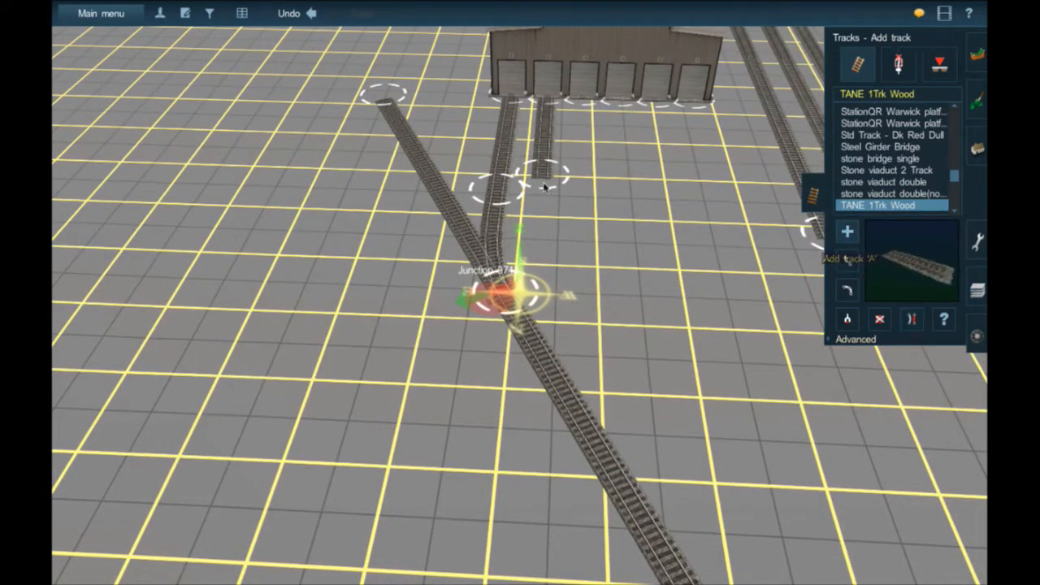
pyautogui.moveTo(551, 182); pyautogui.dragTo(544, 236)
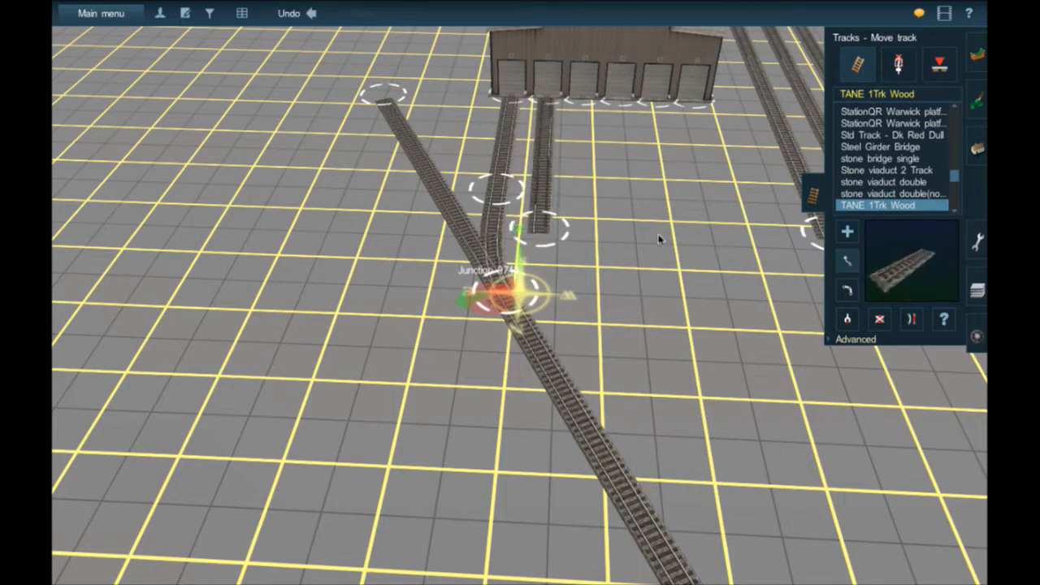
pyautogui.moveTo(539, 335); pyautogui.dragTo(560, 375)
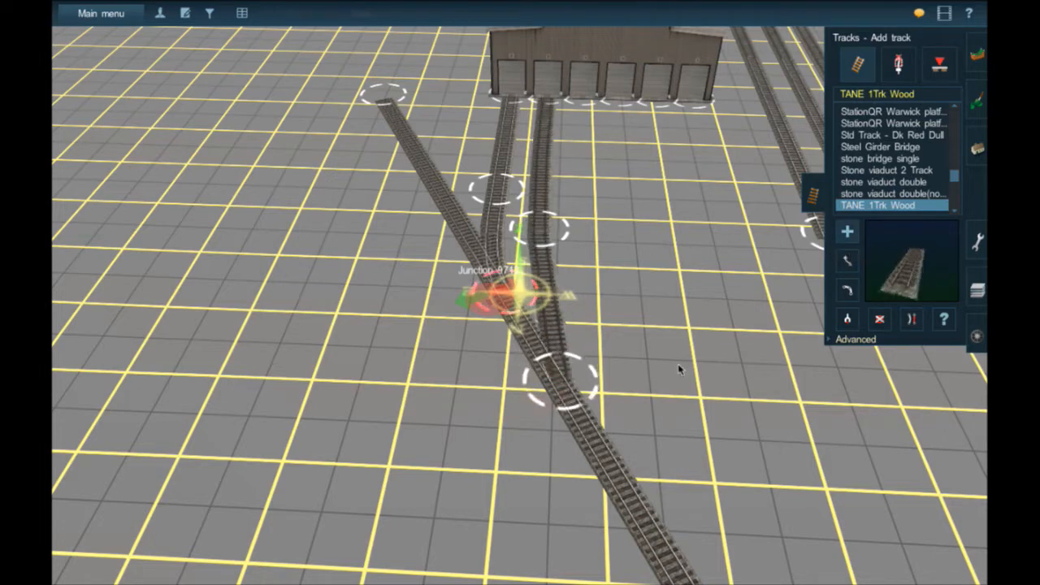
pyautogui.click(910, 319)
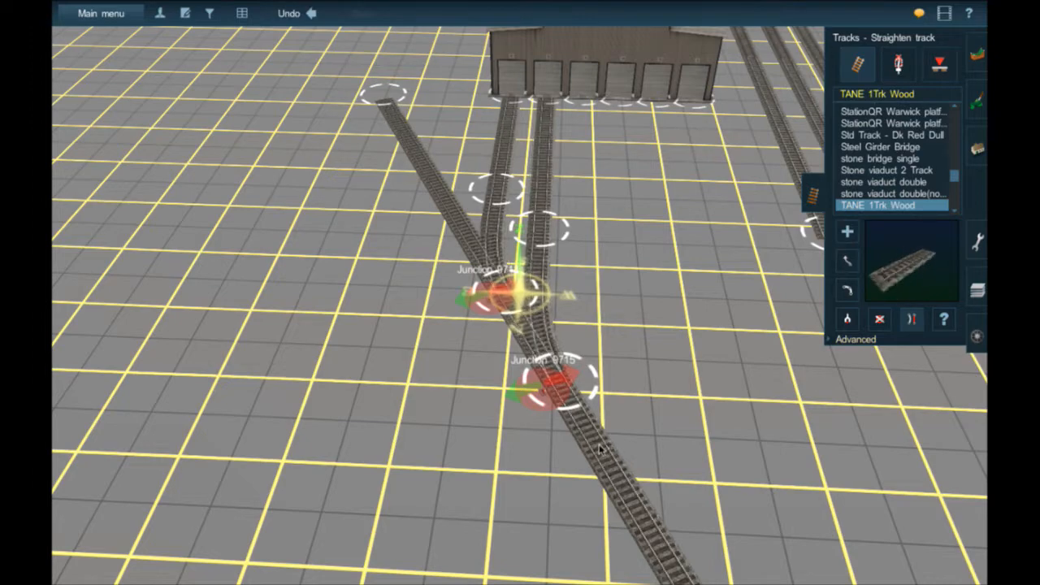
# Lay a track from the third shed door, join it to the lead track below the second junction and straighten it
pyautogui.press('Down')
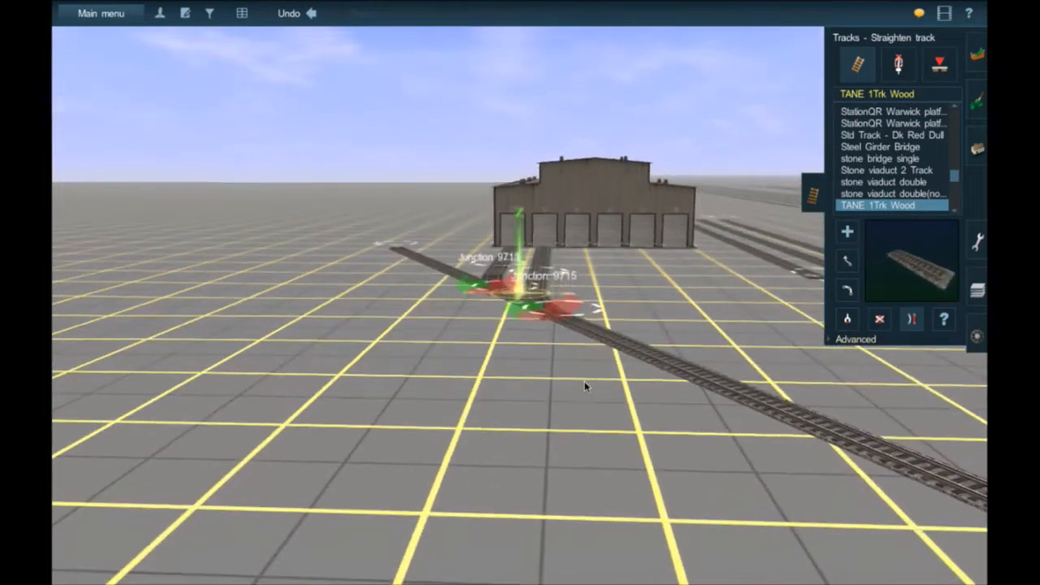
pyautogui.press('Up')
pyautogui.press('a')
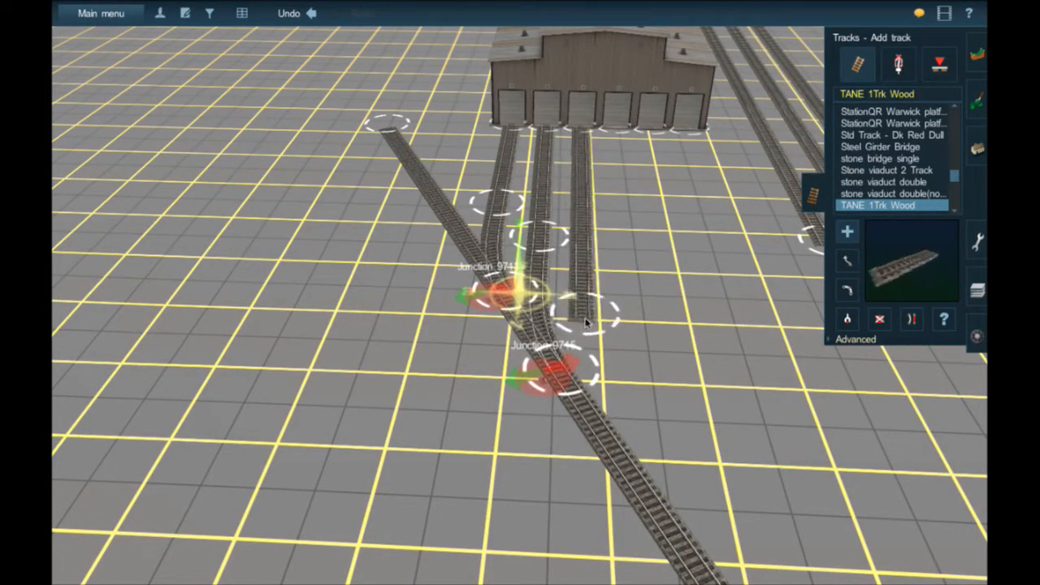
pyautogui.click(586, 322)
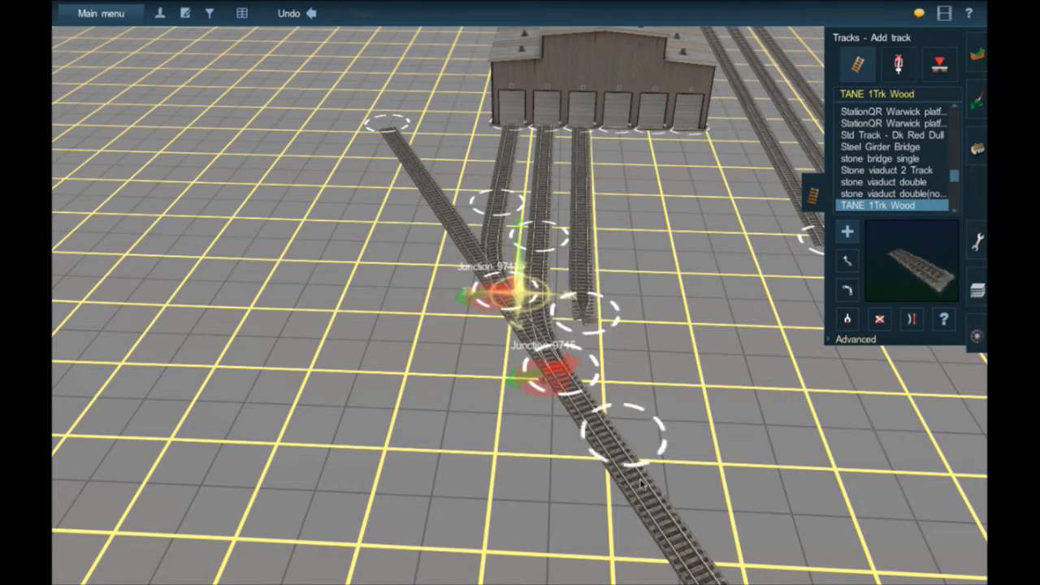
pyautogui.click(635, 476)
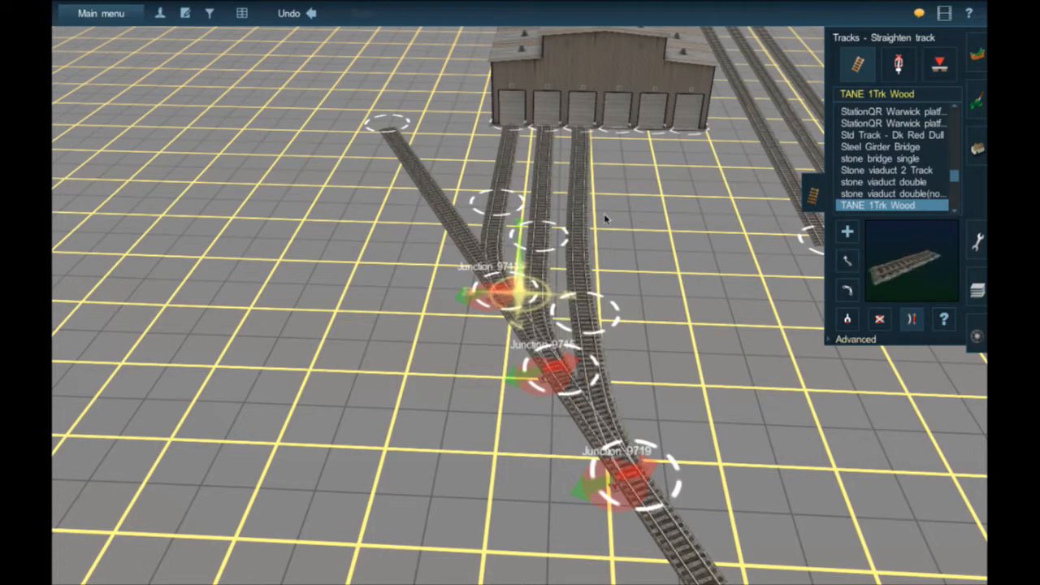
# Examine the three junctions where the shed door tracks join the diagonal lead track
pyautogui.press('Left')
pyautogui.click(847, 262)
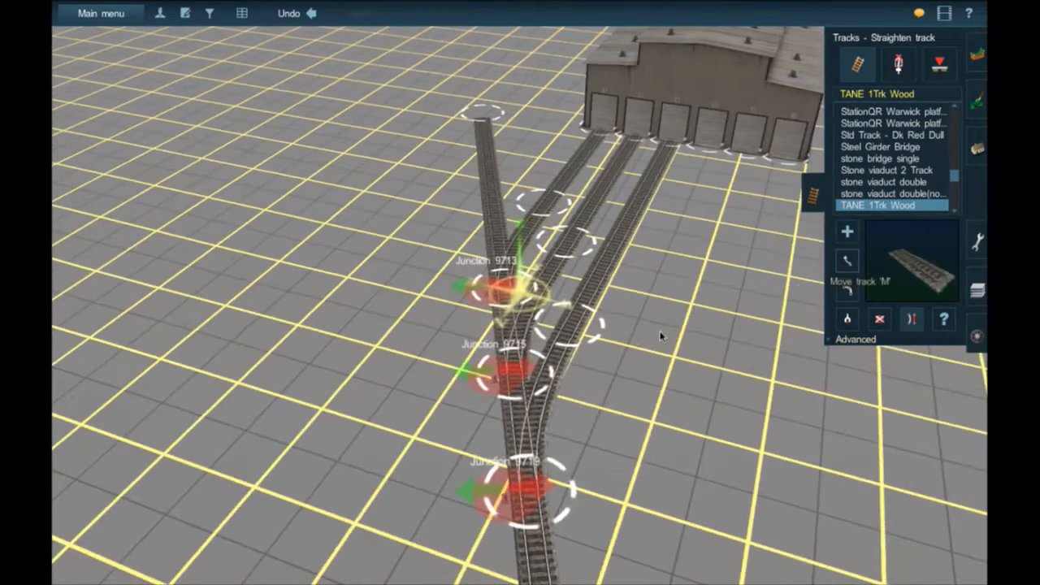
pyautogui.rightClick(514, 363)
pyautogui.scroll(3, 514, 363)
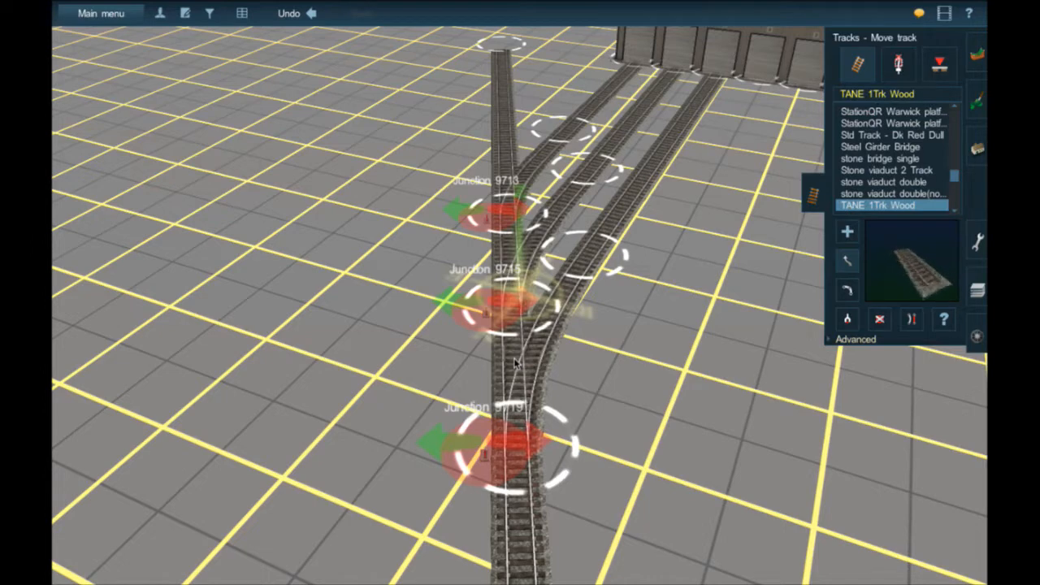
pyautogui.scroll(3, 498, 307)
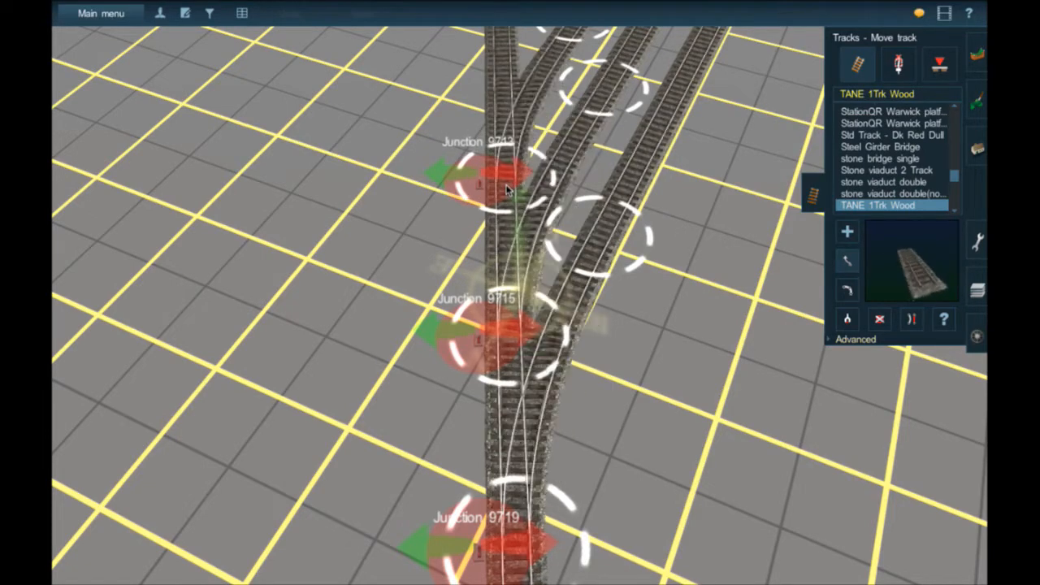
pyautogui.press('Down')
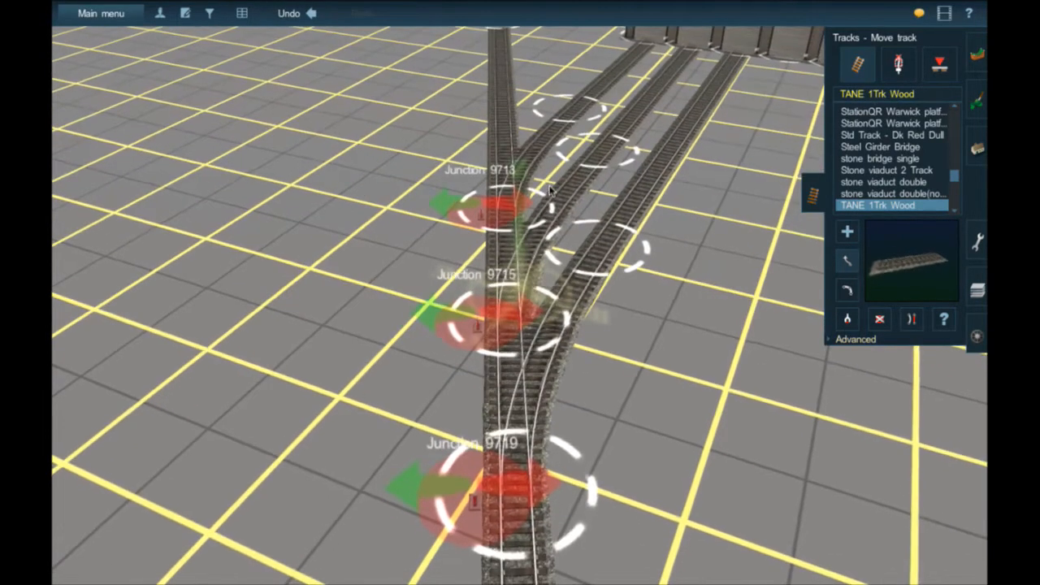
pyautogui.rightClick(550, 190)
pyautogui.press('Left')
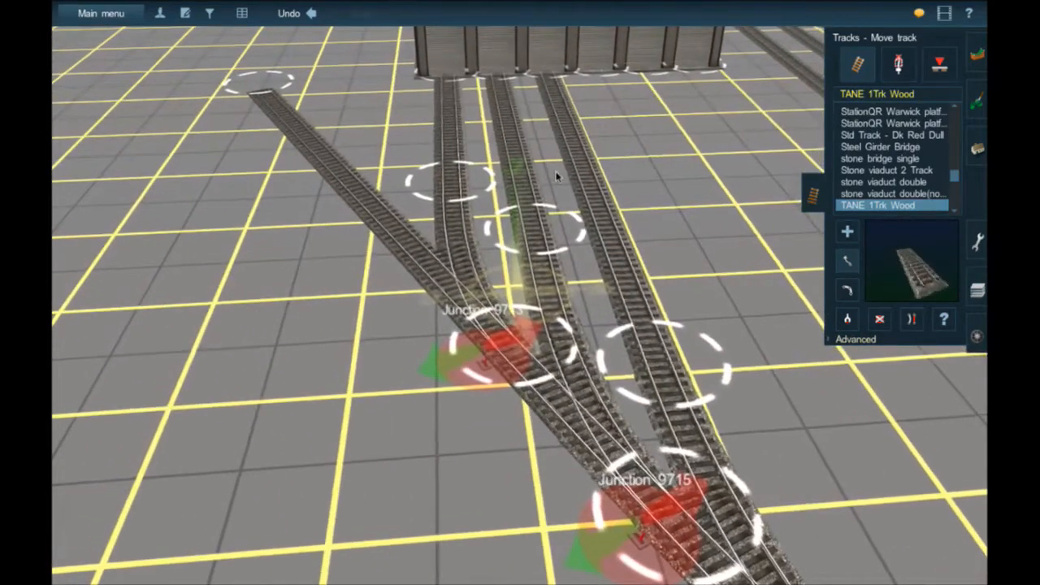
# Lay a TANE 1Trk Wood stub straight out from the fourth shed door, running parallel to the third door's track
pyautogui.rightClick(558, 176)
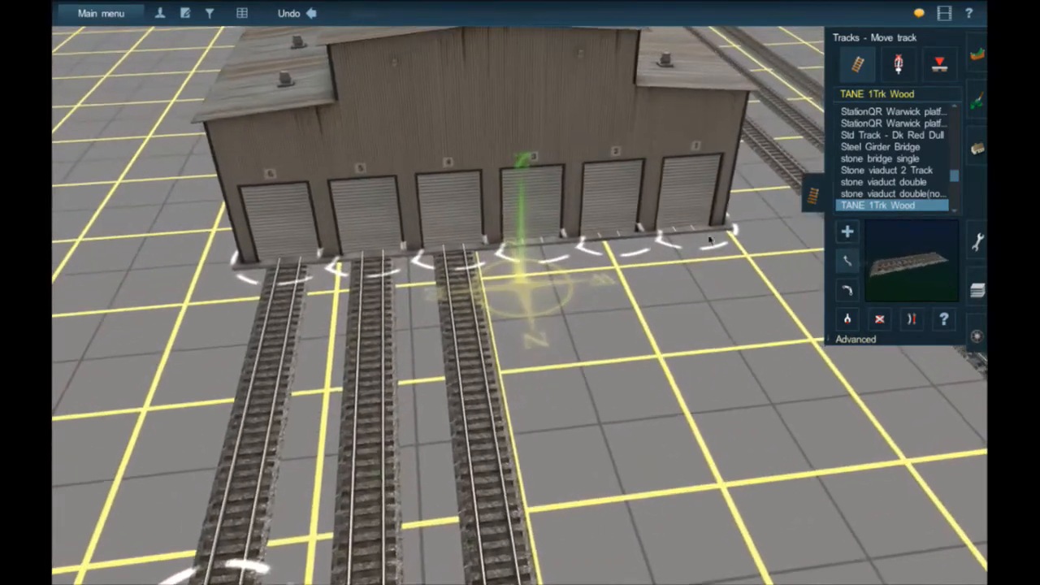
pyautogui.rightClick(538, 372)
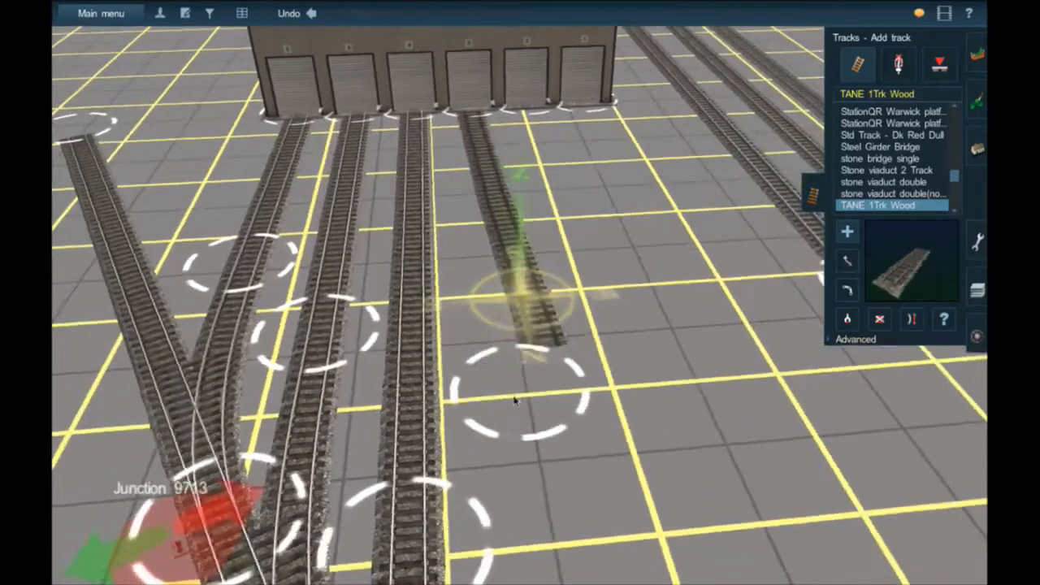
pyautogui.rightClick(514, 400)
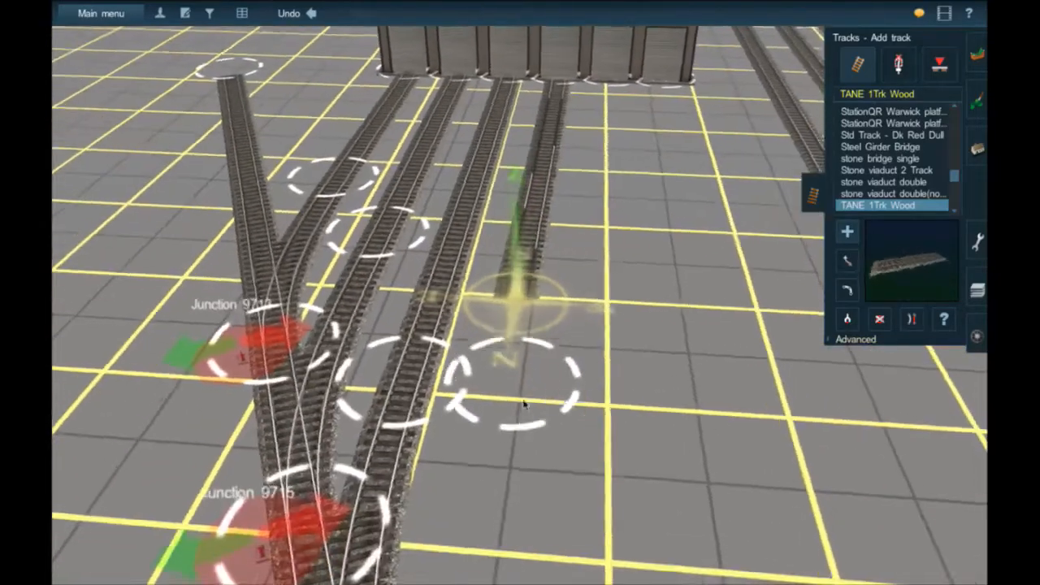
pyautogui.moveTo(490, 452); pyautogui.dragTo(486, 485)
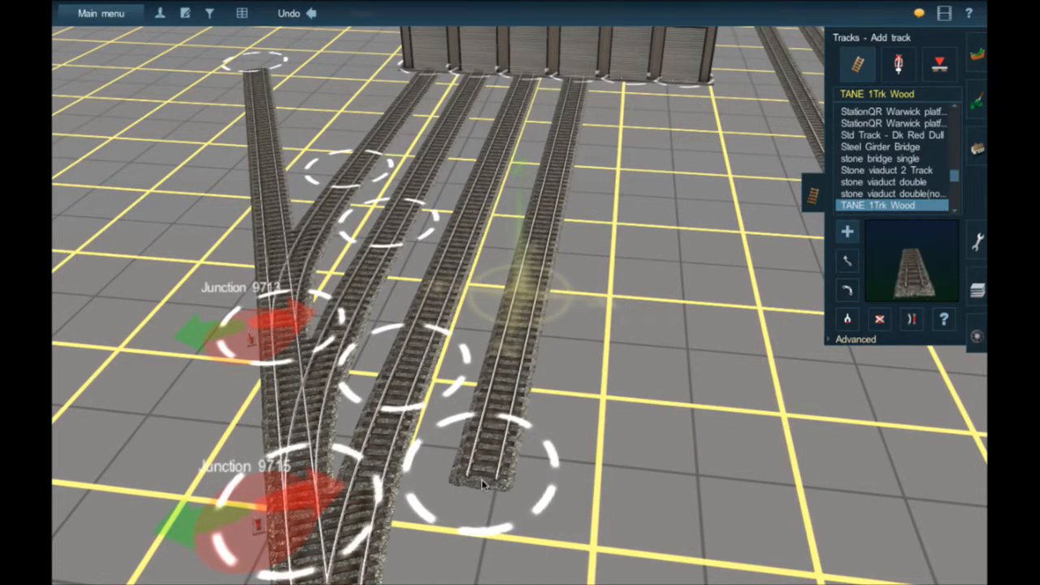
# Connect the fourth door's stub to the lead track just below the third junction and straighten the stub
pyautogui.rightClick(480, 498)
pyautogui.moveTo(480, 493); pyautogui.dragTo(543, 233)
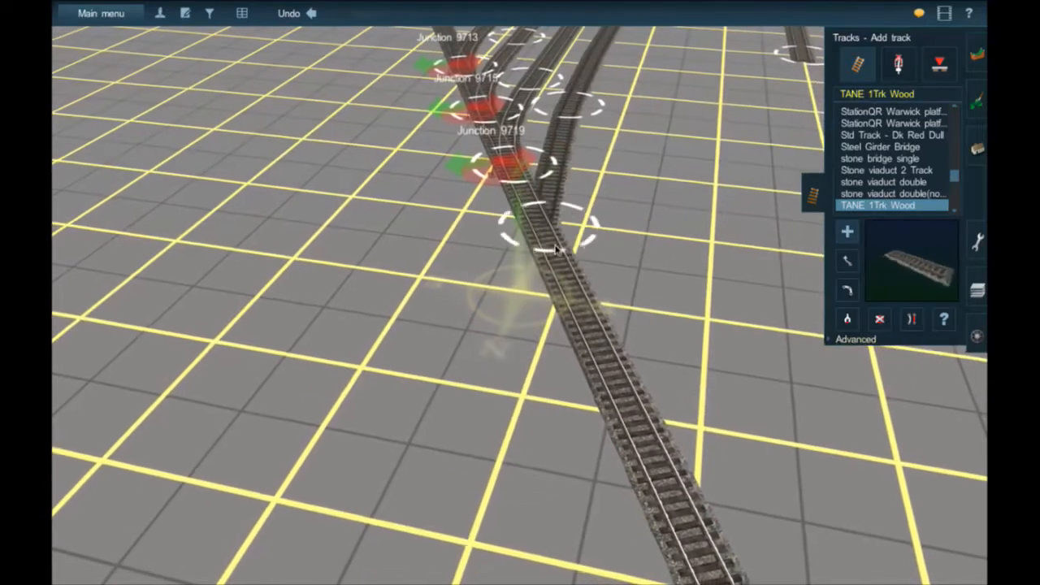
pyautogui.click(913, 320)
pyautogui.click(522, 197)
# Lay a TANE 1Trk Wood stub from the fifth shed door, parallel to the fourth door's track
pyautogui.rightClick(560, 148)
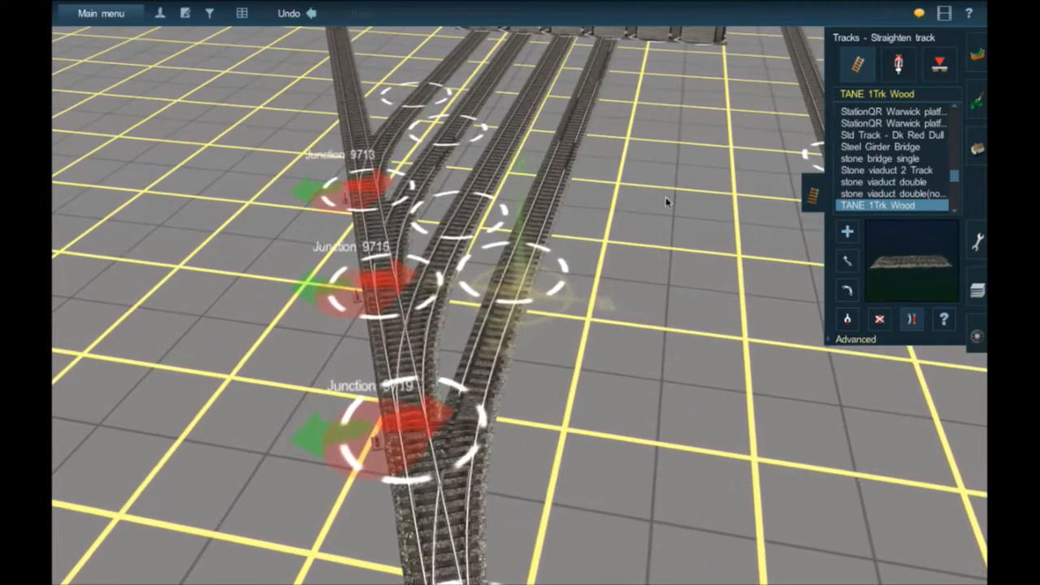
pyautogui.click(846, 234)
pyautogui.moveTo(585, 325); pyautogui.dragTo(577, 381)
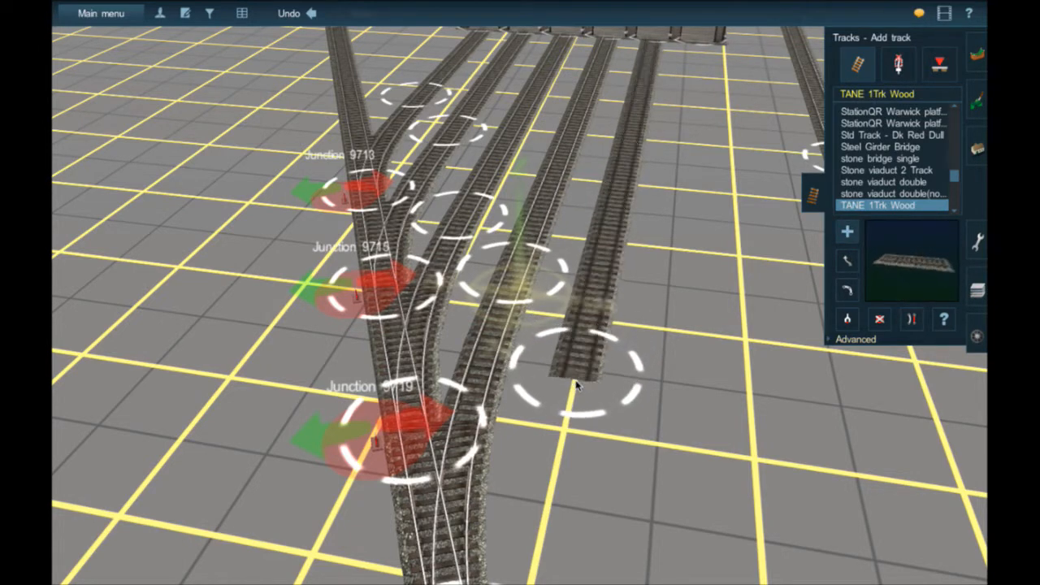
pyautogui.moveTo(574, 403); pyautogui.dragTo(554, 452)
pyautogui.moveTo(564, 443); pyautogui.dragTo(554, 453, button='right')
# Join the fifth door's stub to the lead track below the fourth junction and straighten it
pyautogui.moveTo(554, 453); pyautogui.dragTo(544, 402)
pyautogui.moveTo(554, 452); pyautogui.dragTo(544, 402, button='right')
pyautogui.moveTo(544, 402); pyautogui.dragTo(473, 297)
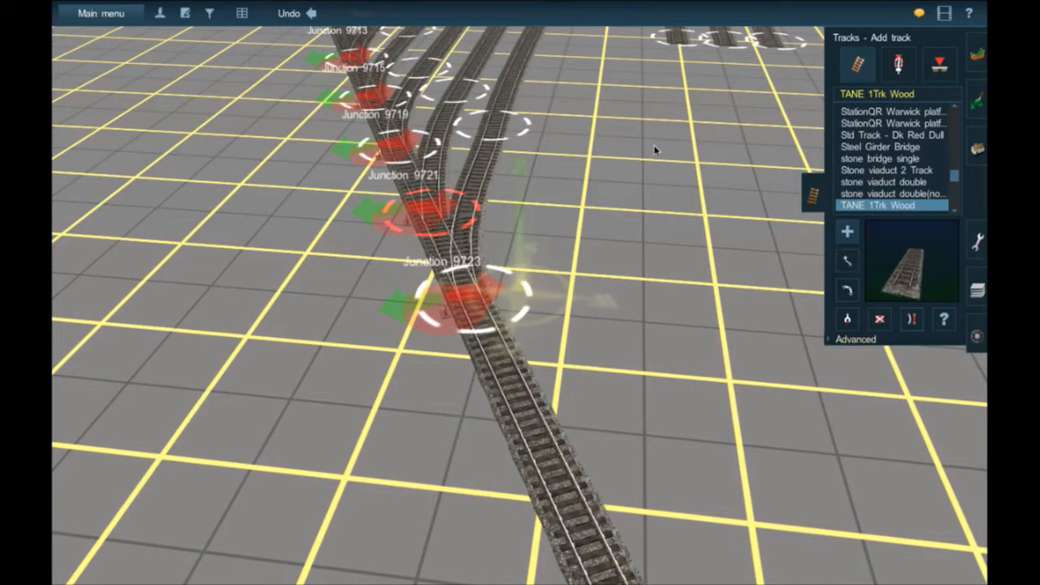
pyautogui.click(529, 64)
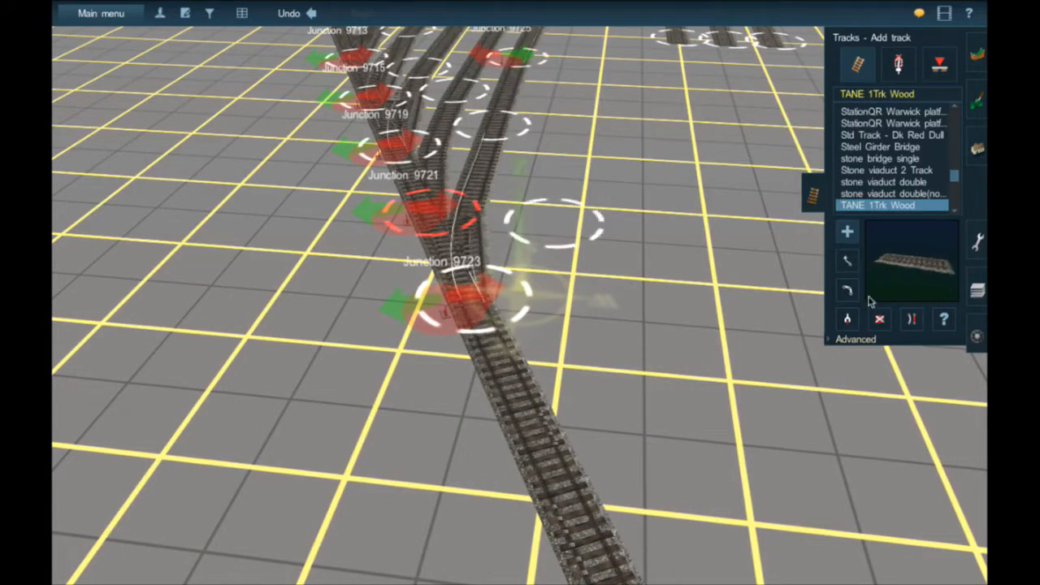
pyautogui.click(909, 321)
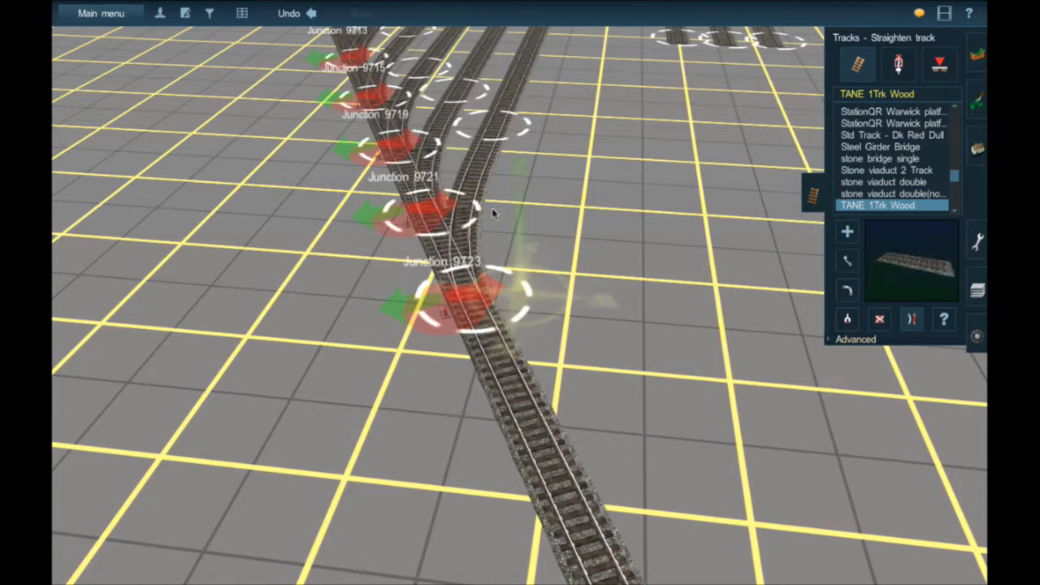
# Lay a TANE 1Trk Wood stub from the sixth shed door, parallel to the fifth door's track
pyautogui.rightClick(501, 125)
pyautogui.click(847, 232)
pyautogui.press('Down')
pyautogui.press('Up')
pyautogui.press('Down')
pyautogui.press('Up')
pyautogui.moveTo(605, 323); pyautogui.dragTo(589, 404)
pyautogui.click(590, 401)
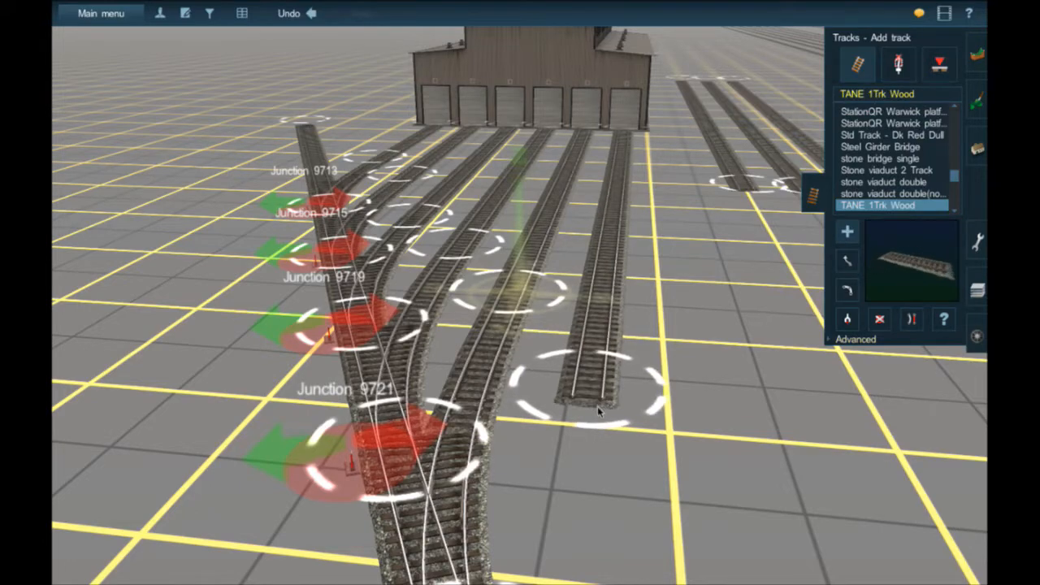
# Connect the sixth door's stub to the lead track below the fifth junction and straighten the stub
pyautogui.rightClick(623, 481)
pyautogui.rightClick(463, 319)
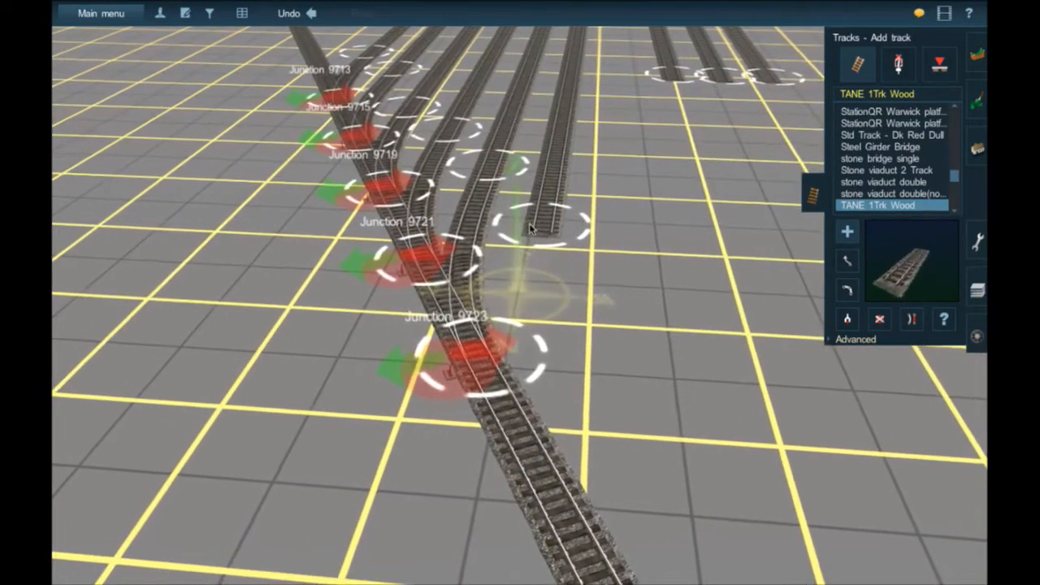
pyautogui.click(560, 480)
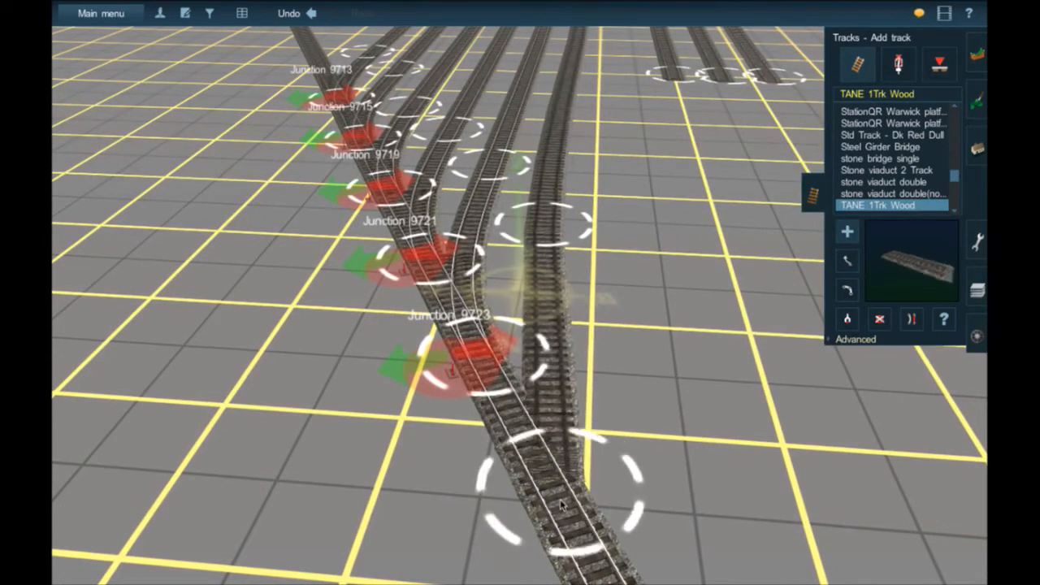
pyautogui.click(910, 319)
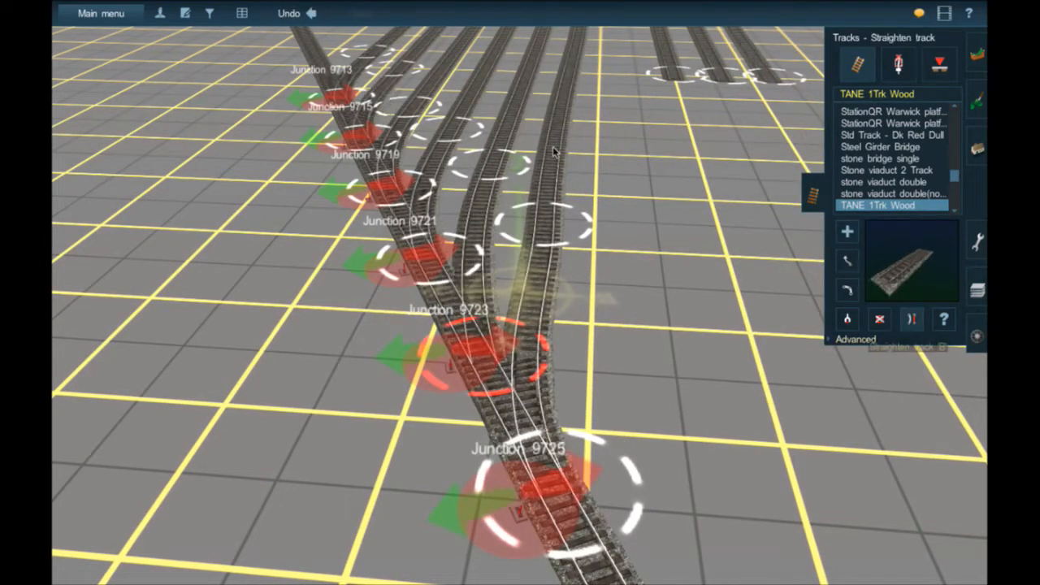
pyautogui.click(504, 416)
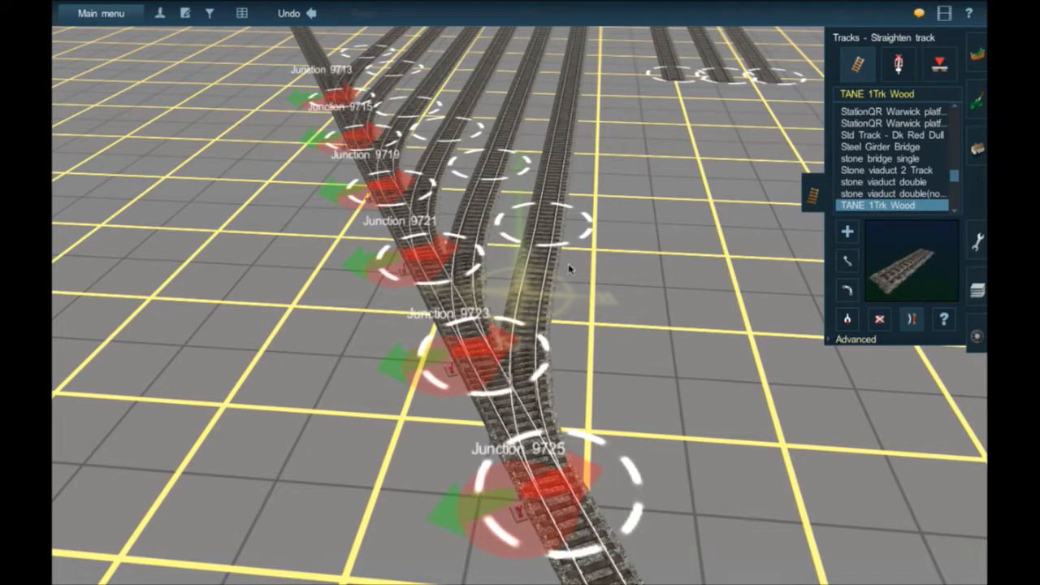
# Examine the finished six-track ladder from the shed doors down to the last junction on the lead track
pyautogui.press('Down')
pyautogui.press('Left')
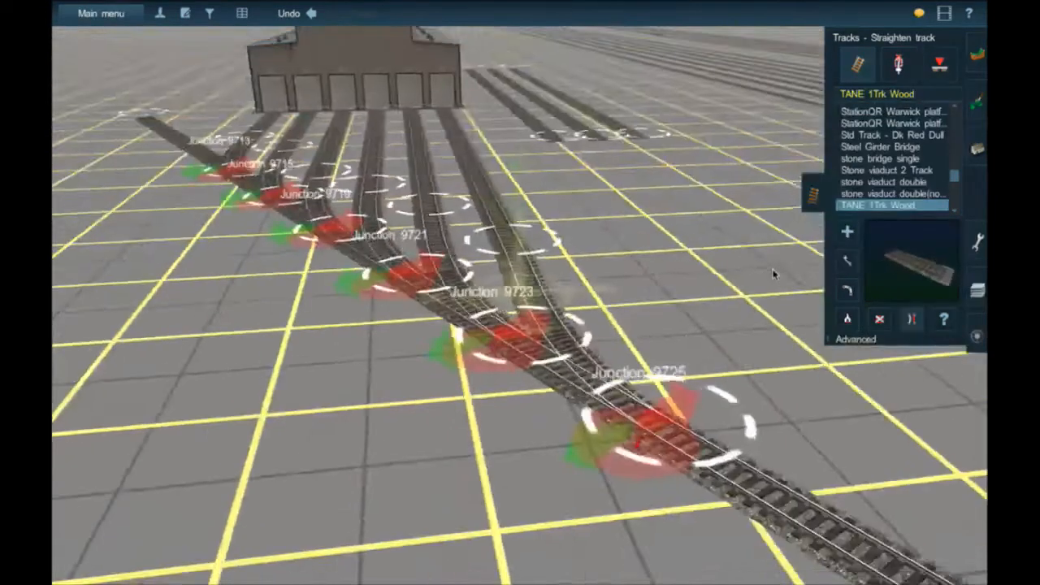
pyautogui.press('Right')
pyautogui.press('Up')
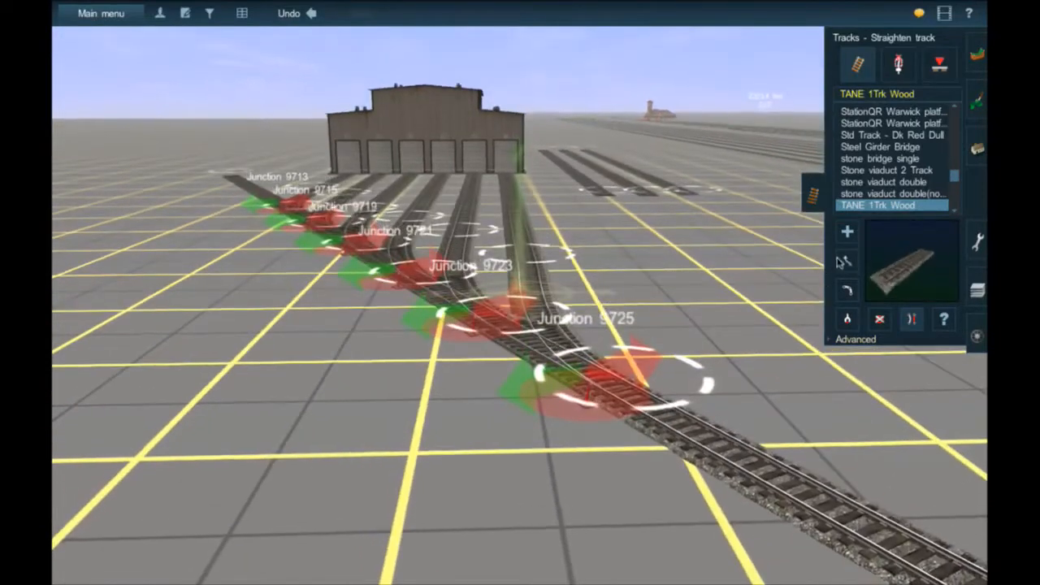
pyautogui.click(846, 261)
pyautogui.press('Up')
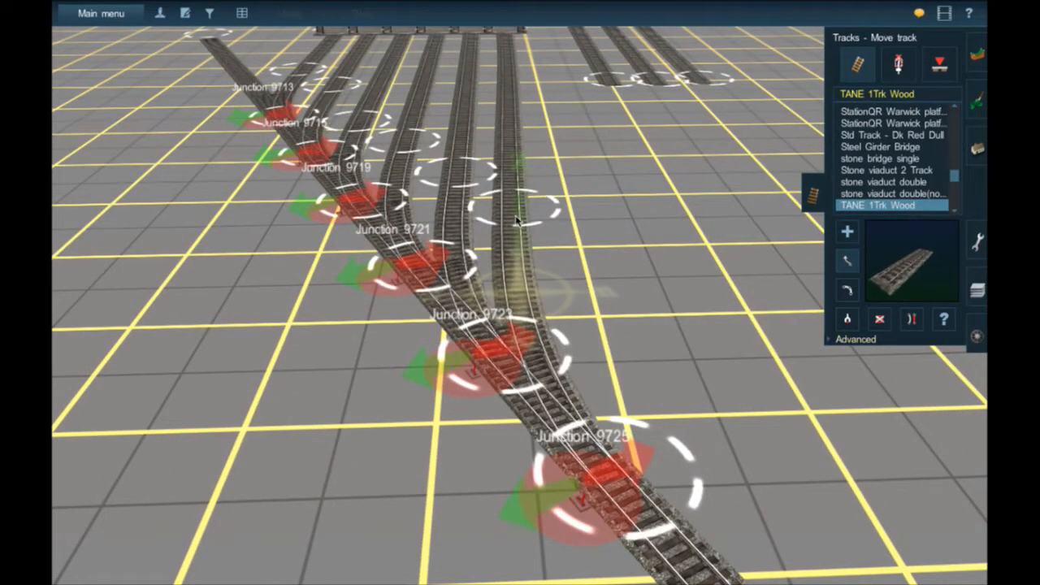
pyautogui.moveTo(518, 220); pyautogui.dragTo(518, 218)
pyautogui.moveTo(547, 449); pyautogui.dragTo(562, 219, button='right')
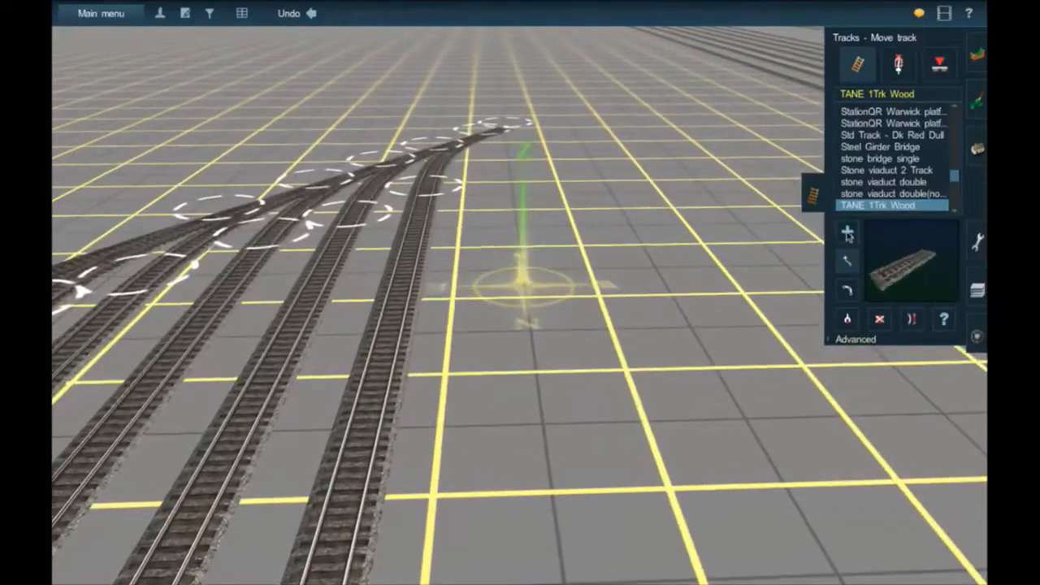
# Extend the three parallel tracks beside the shed well out past the front of the shed doors
pyautogui.click(847, 232)
pyautogui.rightClick(616, 390)
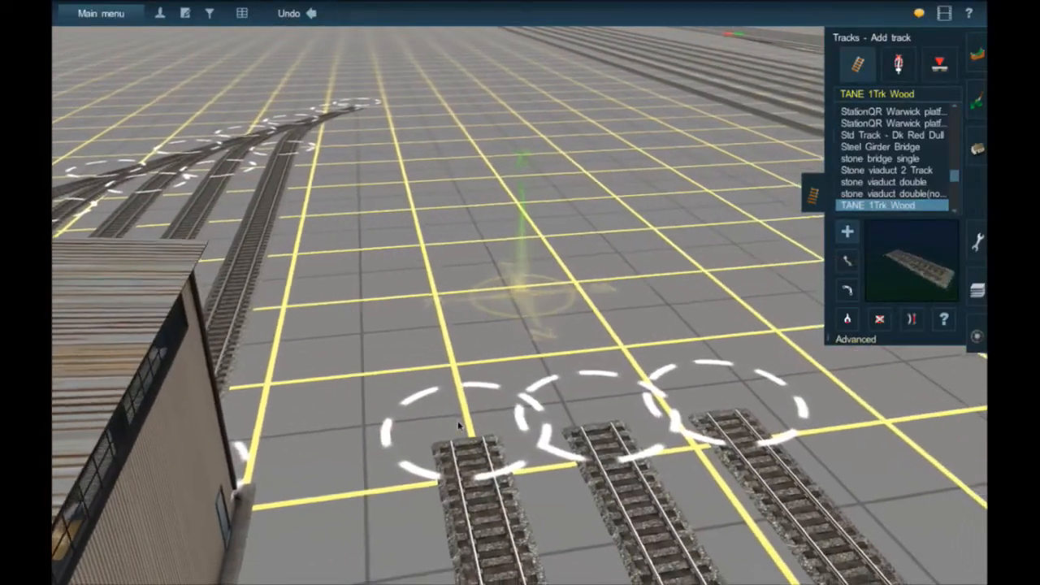
pyautogui.click(410, 200)
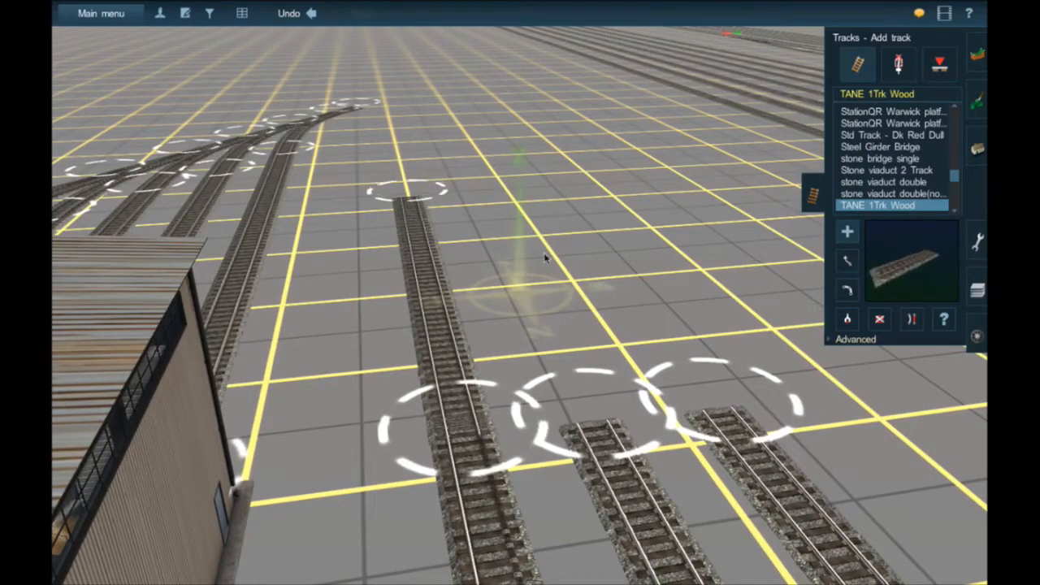
pyautogui.click(846, 285)
pyautogui.rightClick(529, 496)
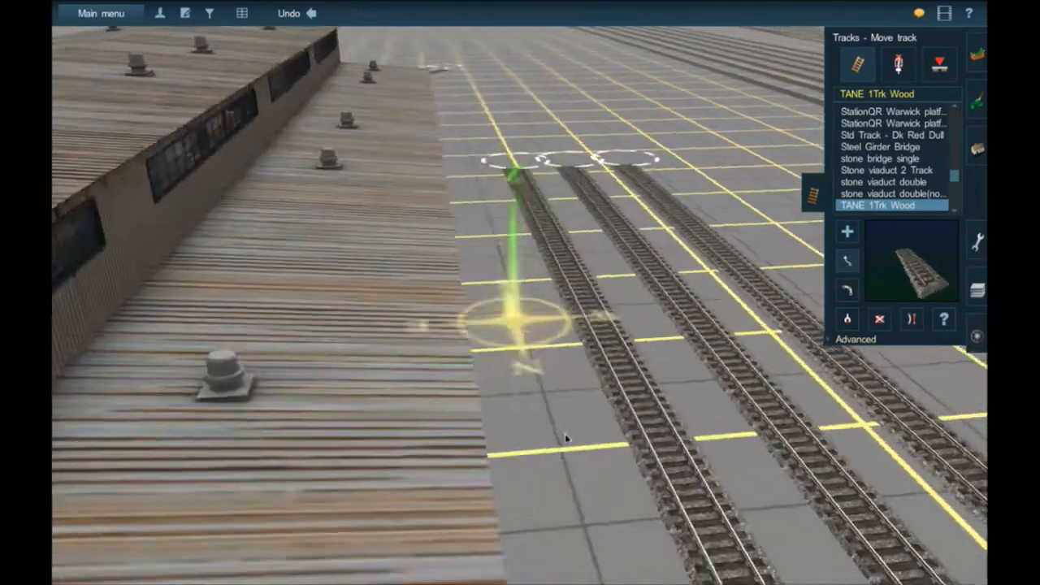
# Lay a curved track from the end of the outside track nearest the shed, angled towards the other two, and straighten that outside track
pyautogui.rightClick(566, 439)
pyautogui.rightClick(580, 482)
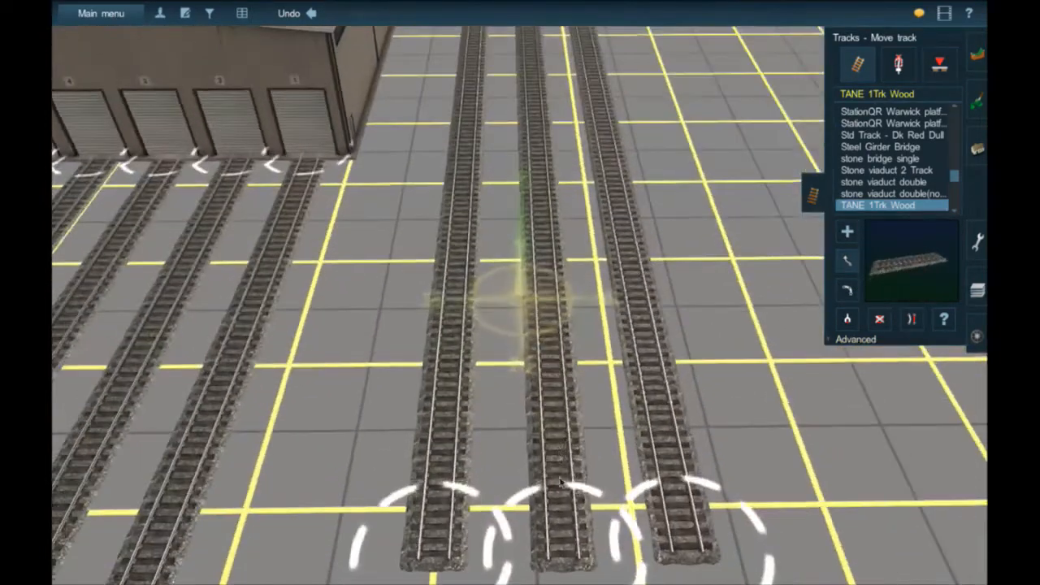
pyautogui.rightClick(561, 485)
pyautogui.rightClick(568, 528)
pyautogui.click(848, 232)
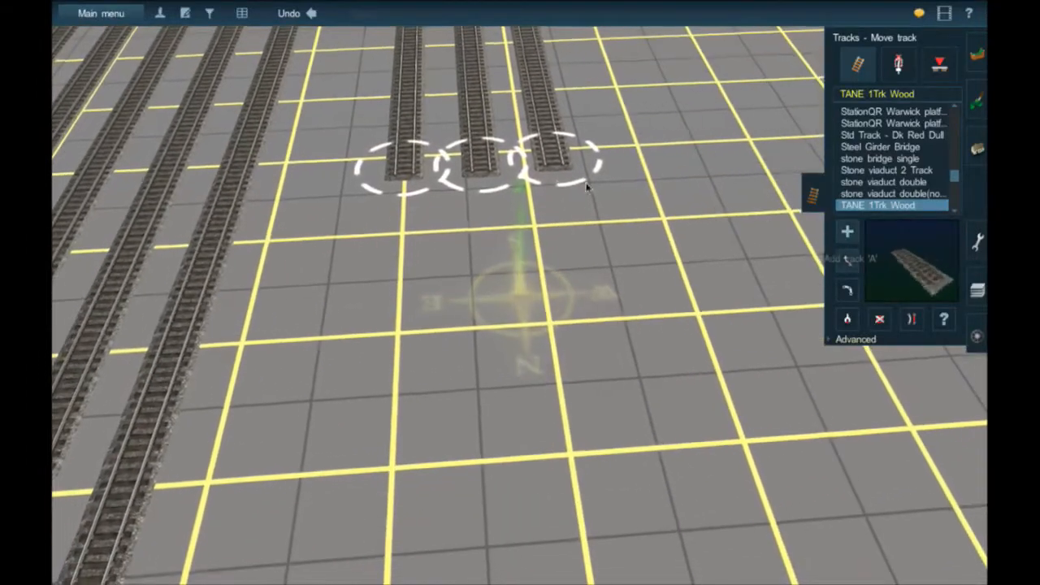
pyautogui.moveTo(443, 274); pyautogui.dragTo(571, 408)
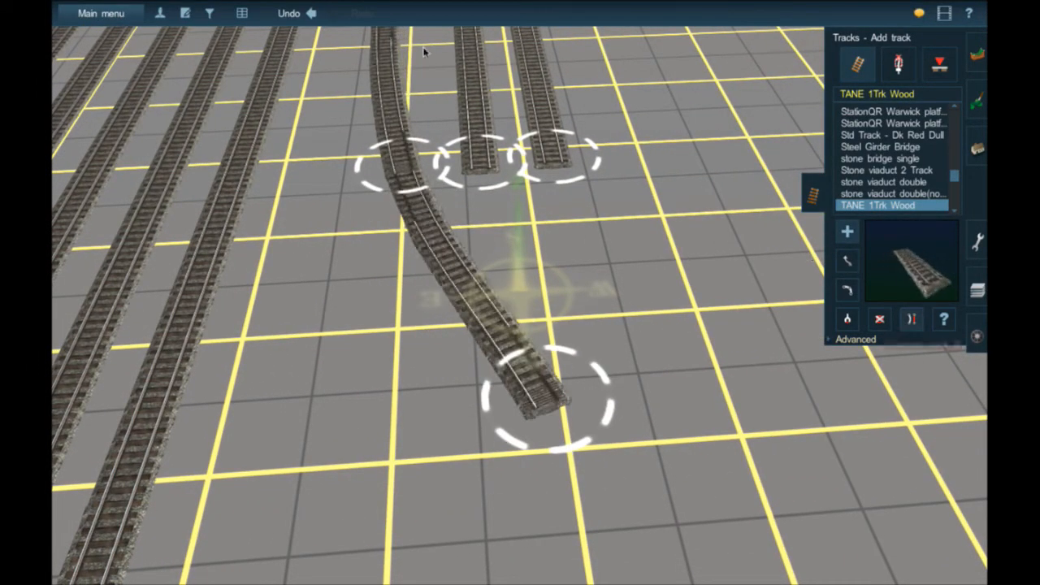
pyautogui.click(398, 102)
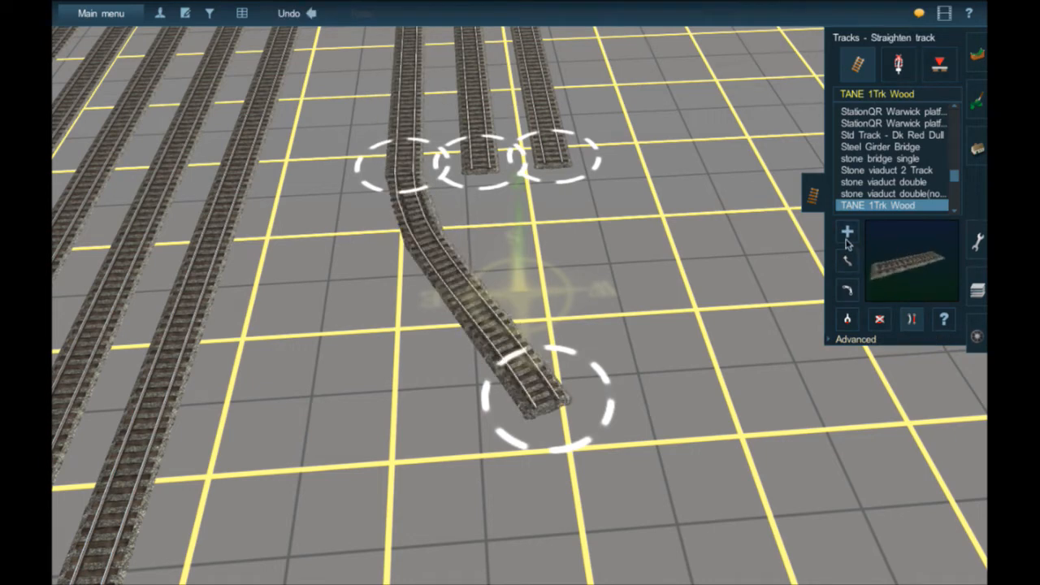
# Join the middle outside track to the curved track's free end, straighten it, and lay a common lead track onward from the joint
pyautogui.moveTo(529, 381); pyautogui.dragTo(551, 398)
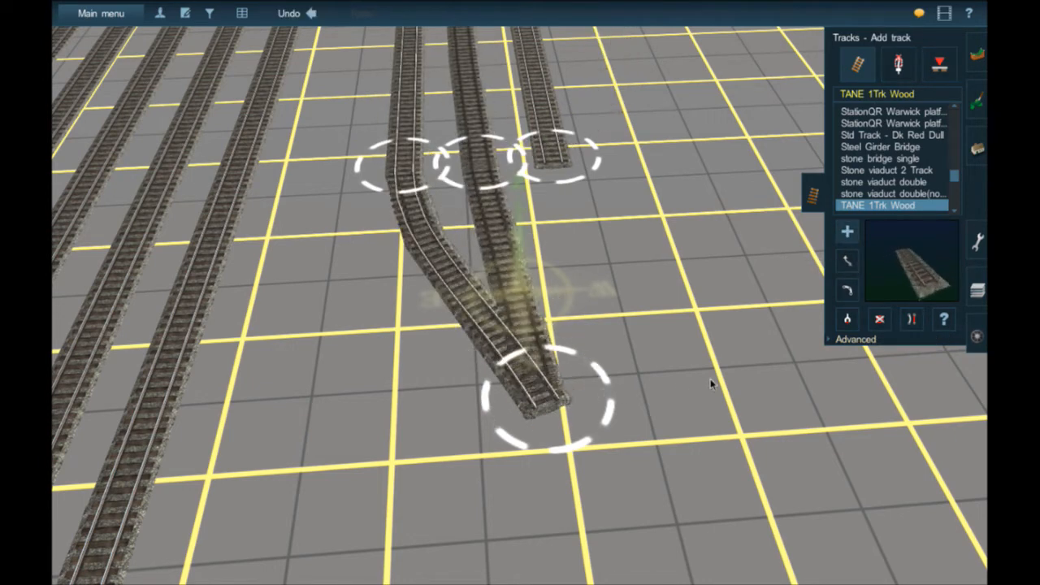
pyautogui.click(484, 90)
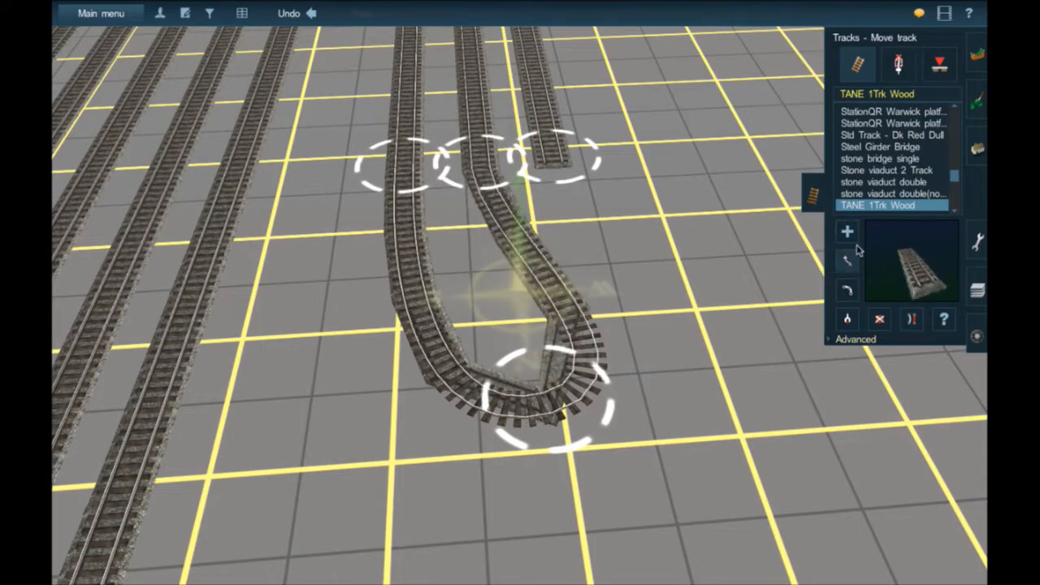
pyautogui.press('Down')
pyautogui.rightClick(534, 401)
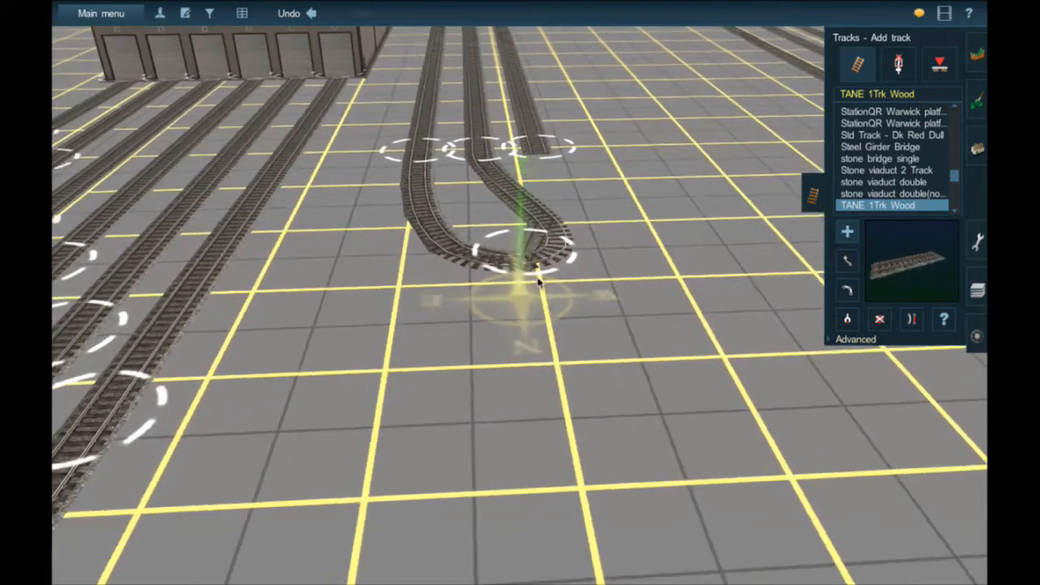
pyautogui.press('Left')
pyautogui.moveTo(560, 274); pyautogui.dragTo(569, 381)
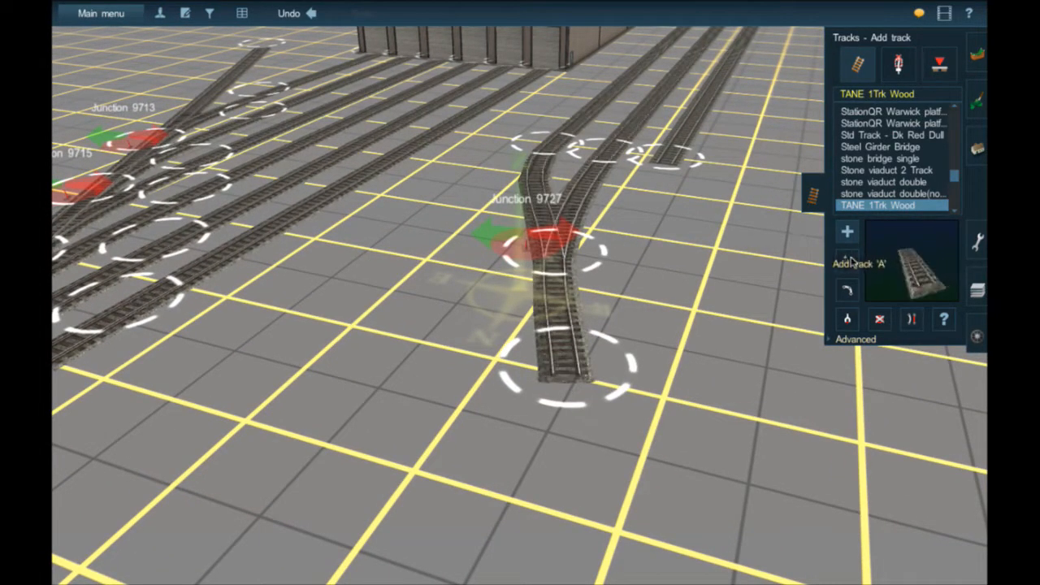
# Lengthen the lead track away from the shed and join the third outside track to it a short way before its end
pyautogui.moveTo(639, 352); pyautogui.dragTo(621, 516)
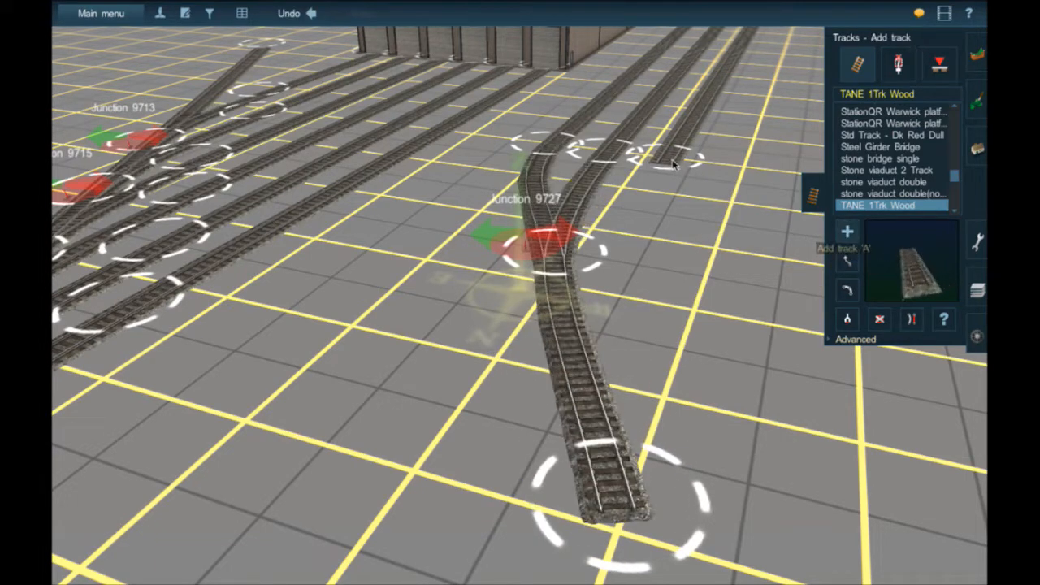
pyautogui.moveTo(620, 397); pyautogui.dragTo(615, 485)
pyautogui.click(845, 262)
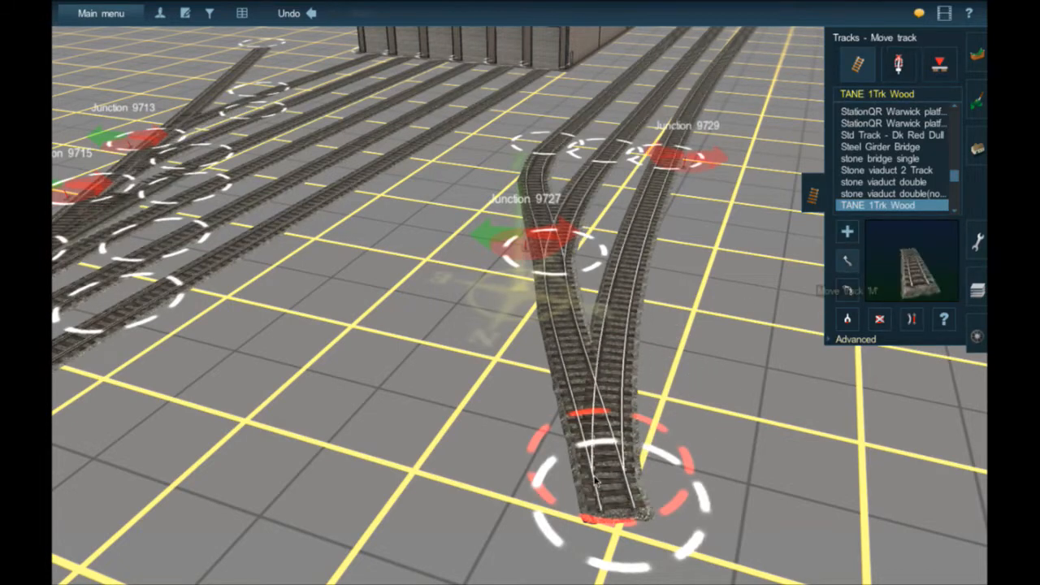
pyautogui.moveTo(605, 463); pyautogui.dragTo(595, 436)
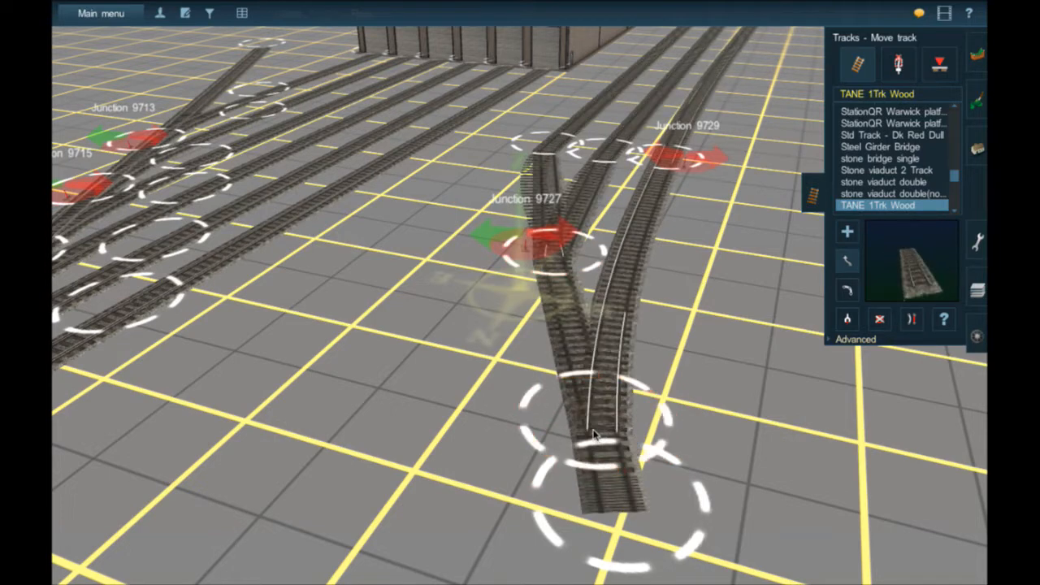
# Move the third outside track's bend closer to the lead track, straighten the track behind it and the lead track's end section
pyautogui.moveTo(655, 171); pyautogui.dragTo(639, 216)
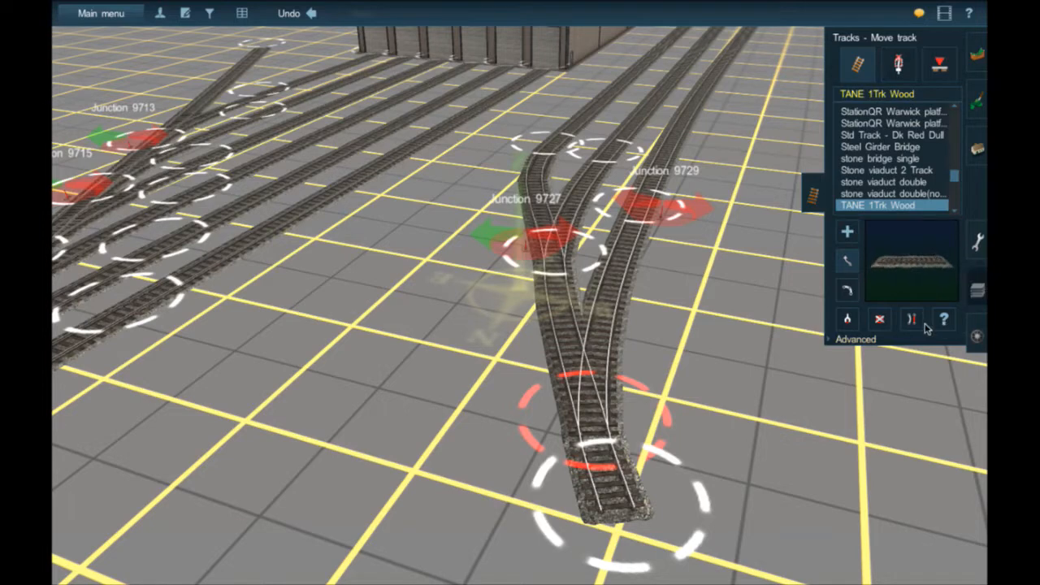
pyautogui.click(681, 129)
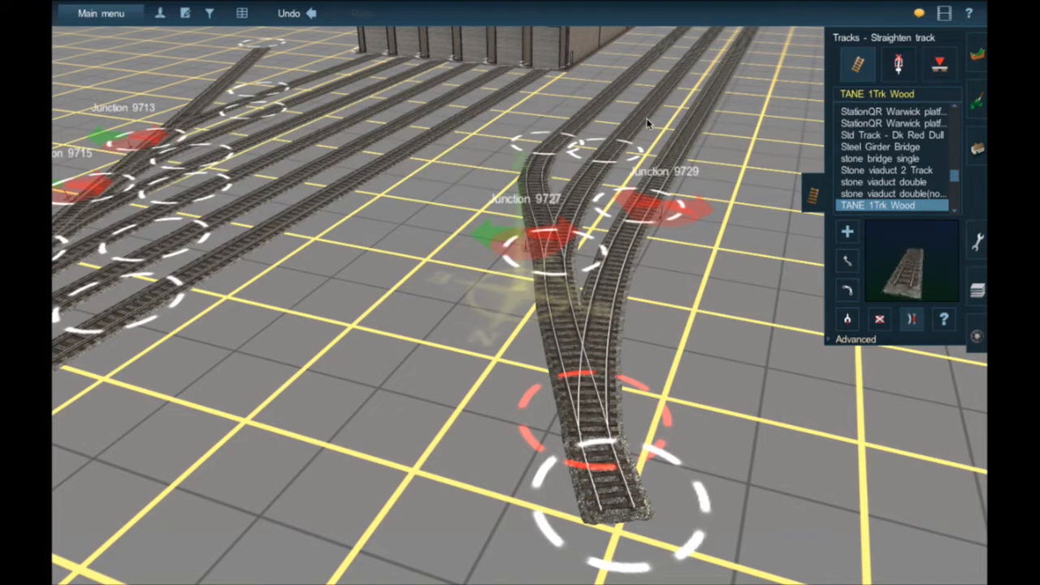
pyautogui.click(560, 343)
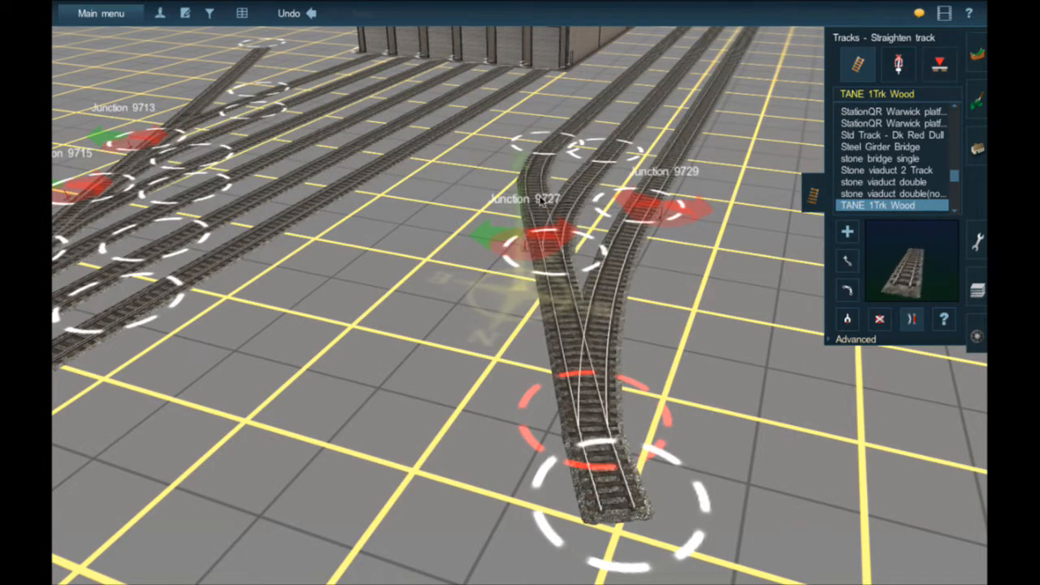
pyautogui.click(609, 480)
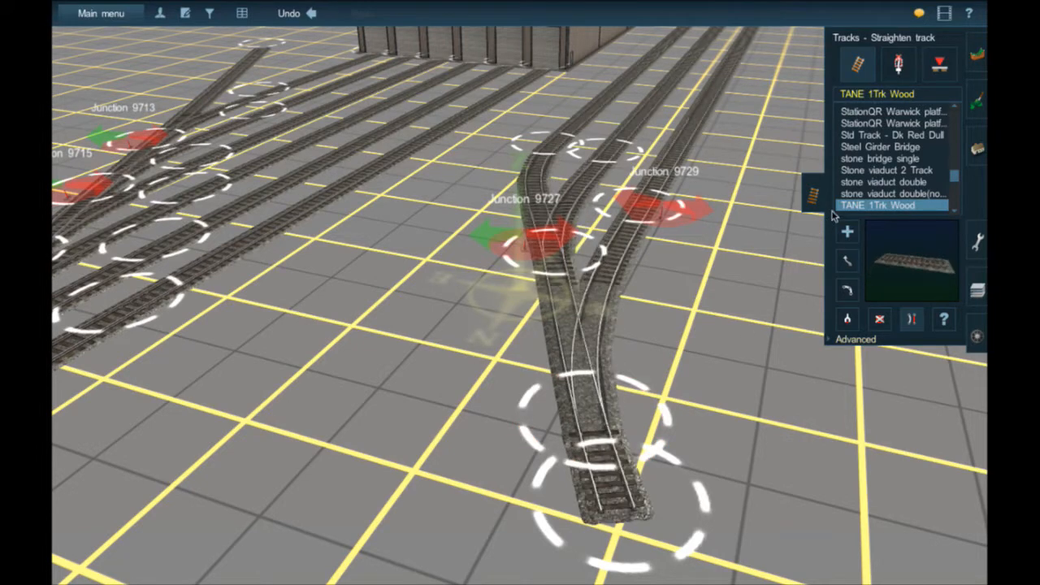
# Shift the first two outside tracks' junction further along the lead and move the curve's start back towards the shed
pyautogui.moveTo(569, 271); pyautogui.dragTo(562, 294)
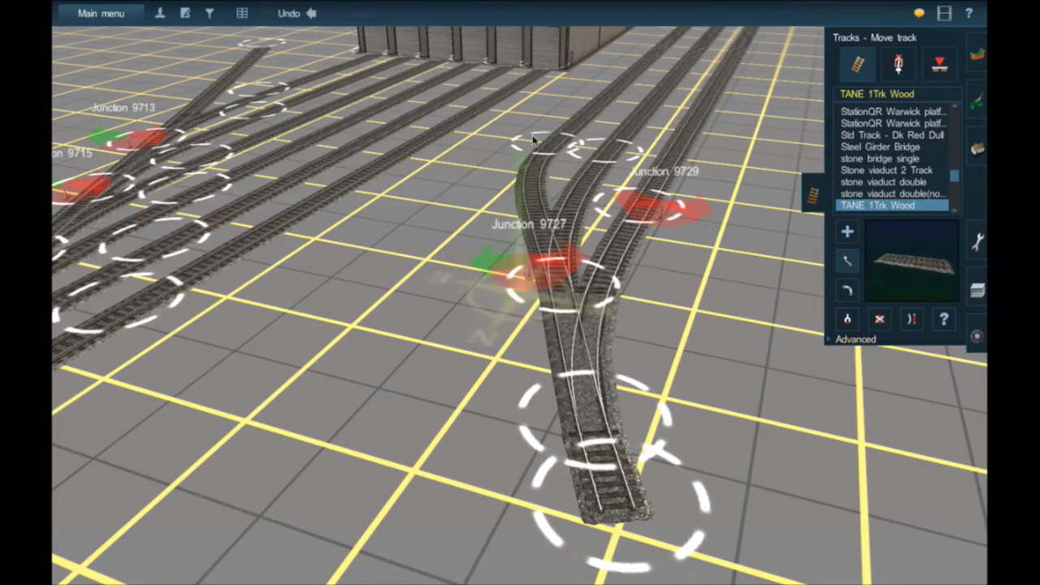
pyautogui.moveTo(575, 125); pyautogui.dragTo(581, 121)
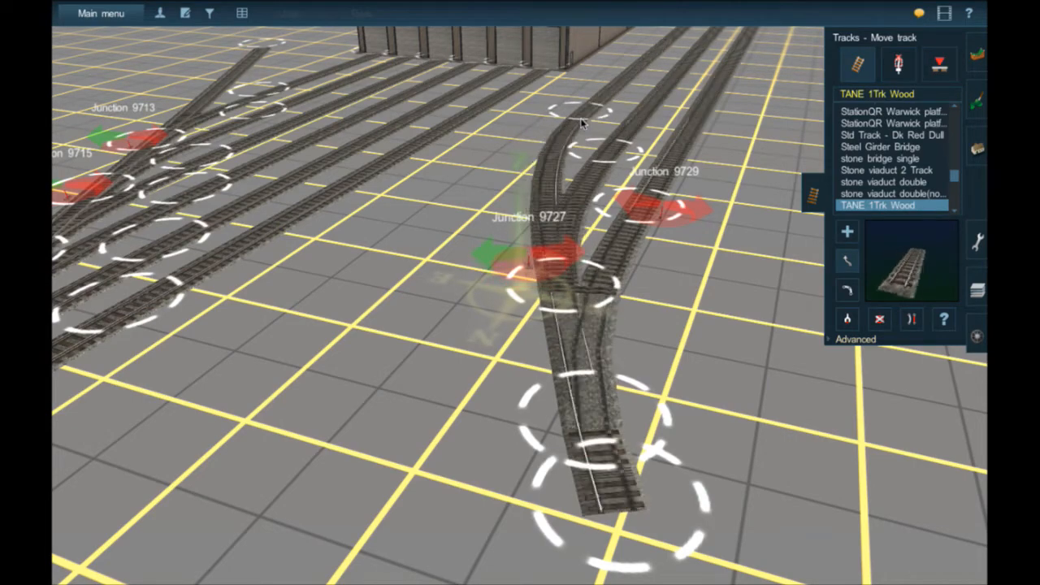
pyautogui.press('Right')
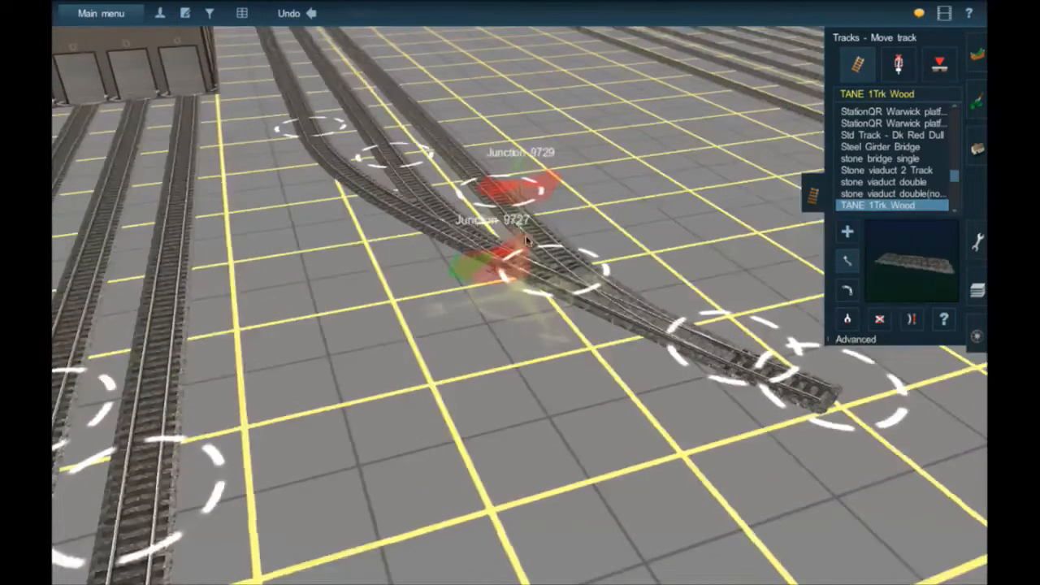
pyautogui.press('Left')
pyautogui.press('Left')
# Pull the lead track's free end further out and move the third track's bend nearer to the shared joint
pyautogui.rightClick(608, 457)
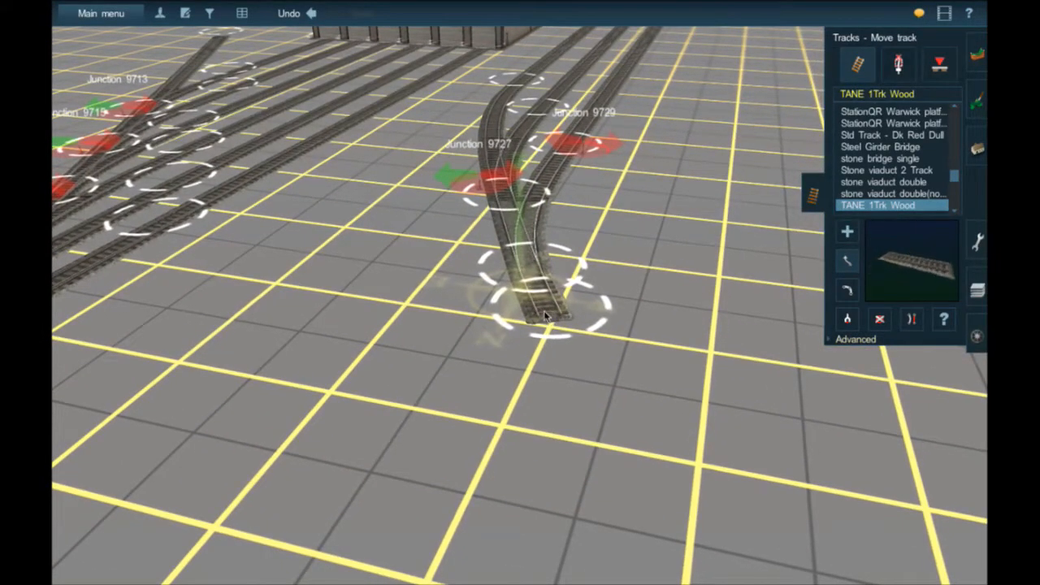
pyautogui.moveTo(554, 365); pyautogui.dragTo(584, 416)
pyautogui.rightClick(523, 218)
pyautogui.press('Up')
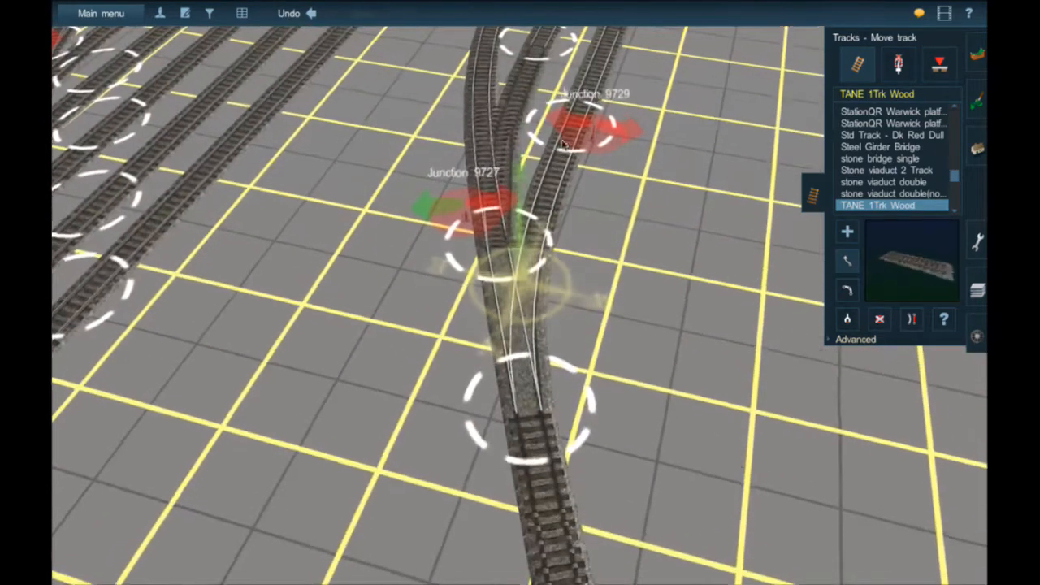
pyautogui.moveTo(570, 145); pyautogui.dragTo(559, 171)
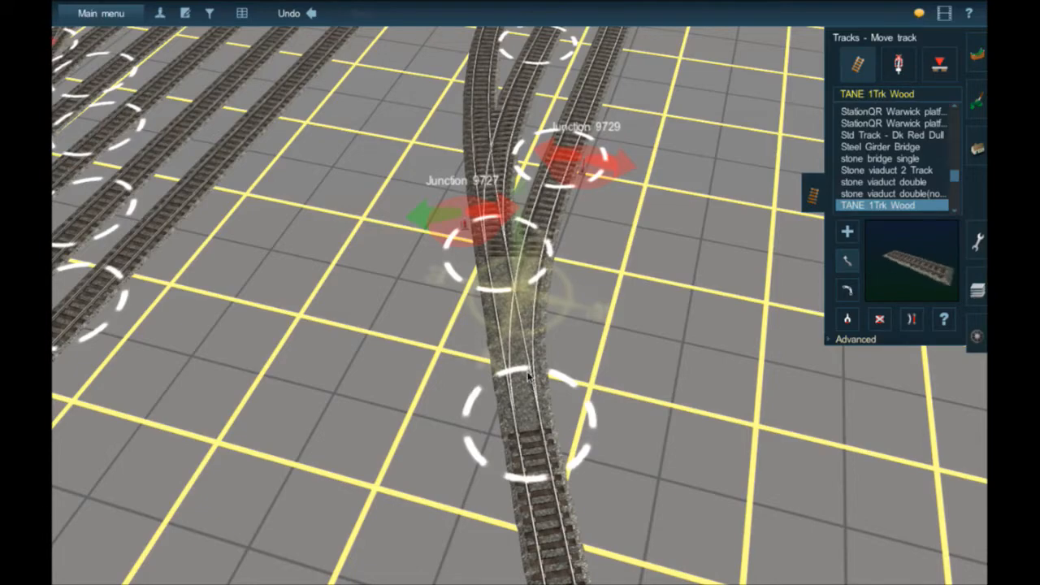
# Delete the third track's connecting piece and lay it again between that track's end and the lead track's joint to form a junction
pyautogui.press('Down')
pyautogui.scroll(5, 569, 354)
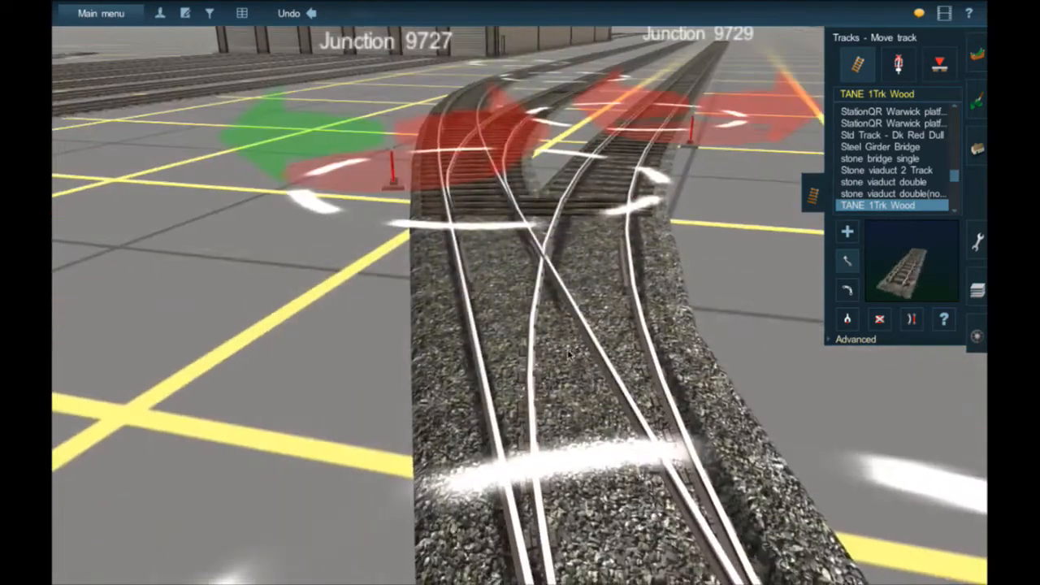
pyautogui.rightClick(570, 350)
pyautogui.press('Down')
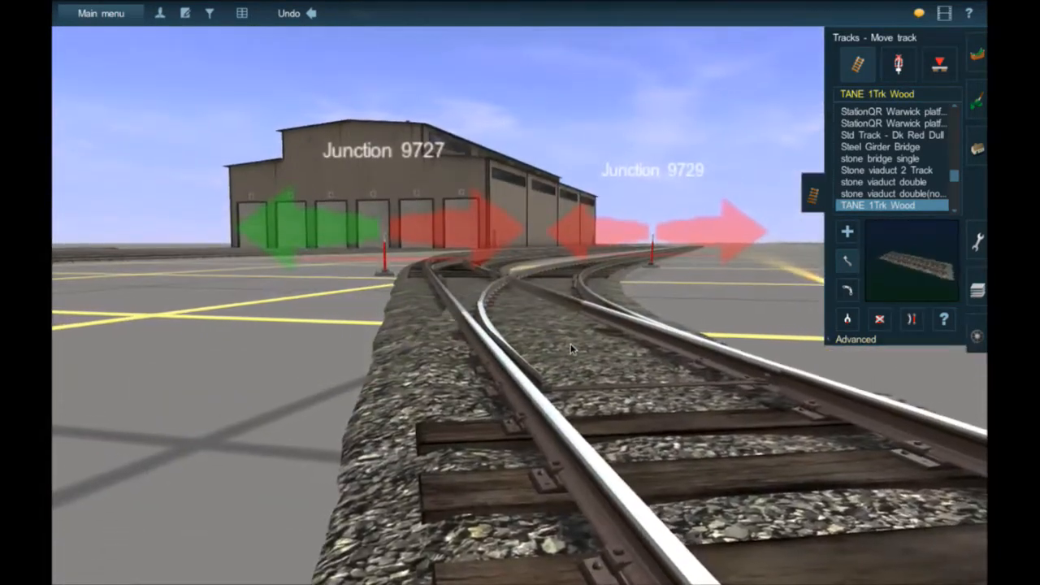
pyautogui.press('Up')
pyautogui.scroll(-4, 561, 361)
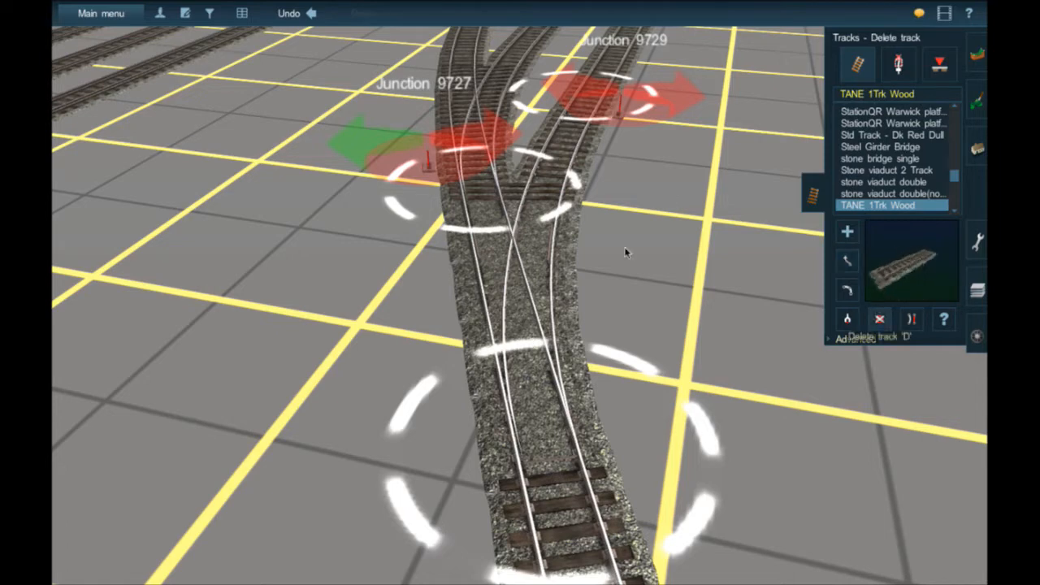
pyautogui.click(534, 233)
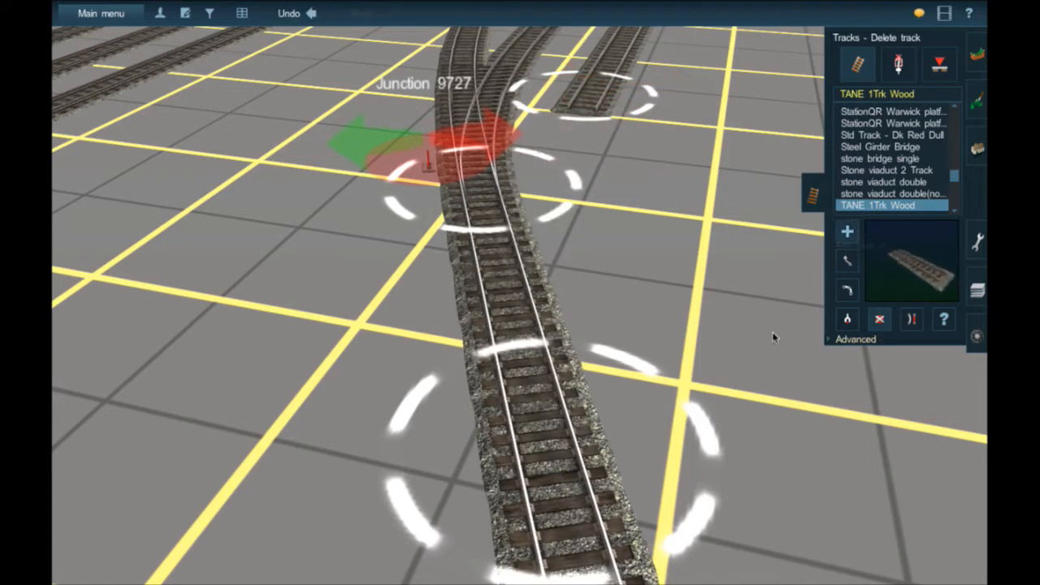
pyautogui.click(591, 472)
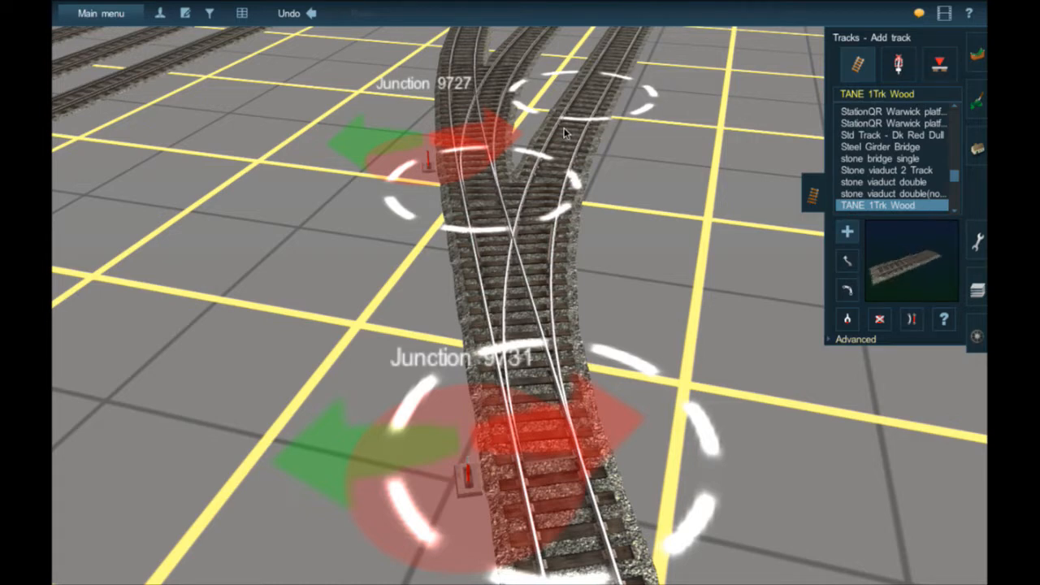
# Look over the ladders in front of the shed and the junctions at the far end of the yard
pyautogui.scroll(-10, 566, 132)
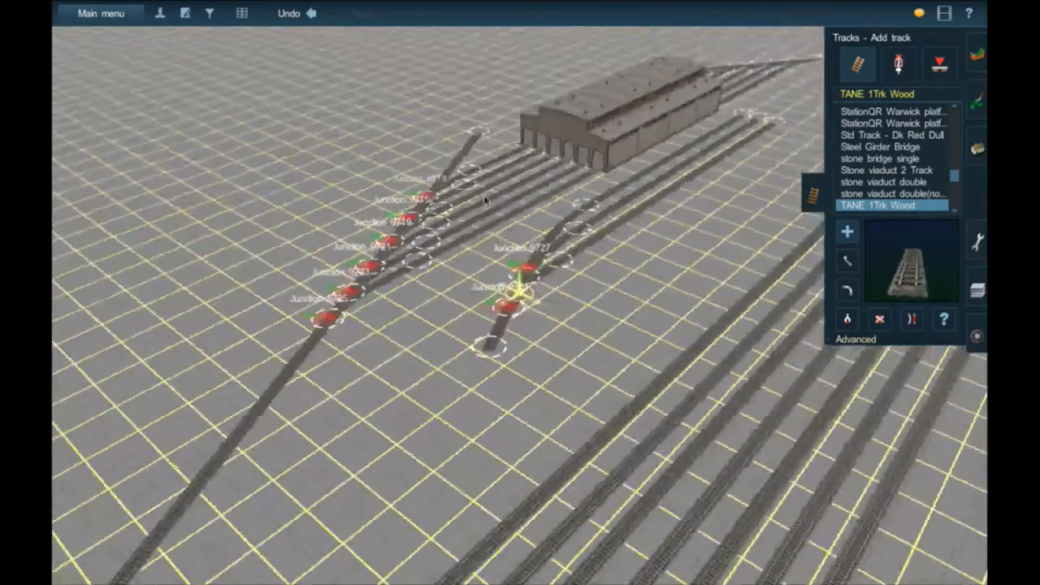
pyautogui.press('Down')
pyautogui.press('Left')
pyautogui.rightClick(358, 269)
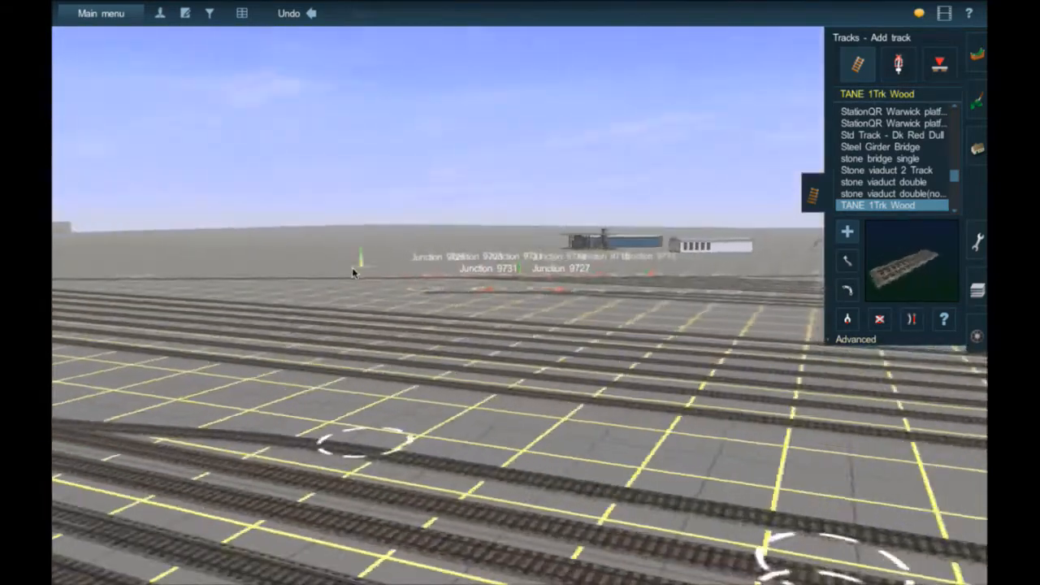
pyautogui.press('Up')
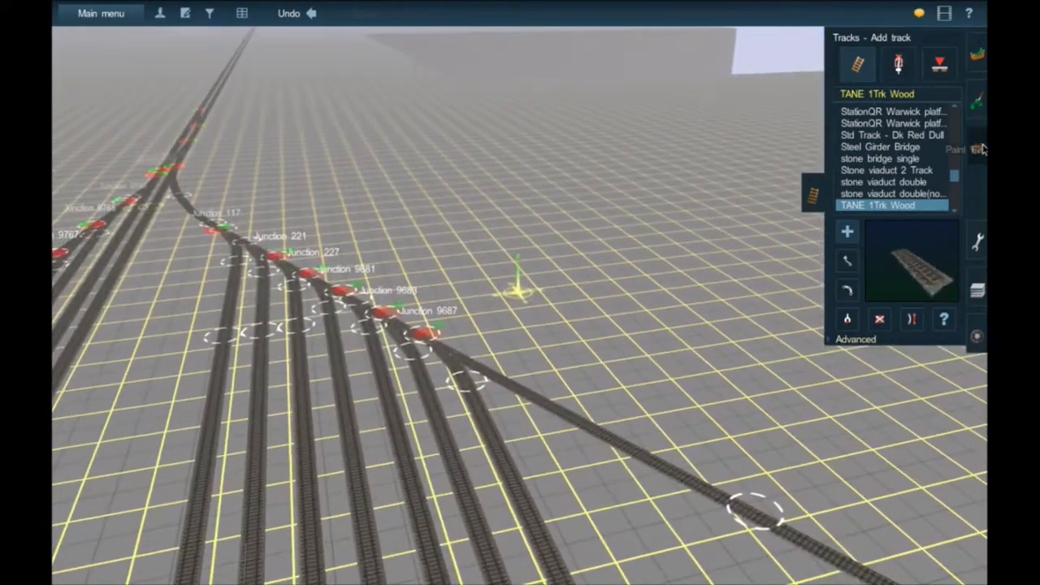
# Switch to object editing, travel across the route map to Northern Energy Victoria, and examine the depot's tracks and surrounding trees
pyautogui.click(979, 147)
pyautogui.moveTo(233, 127); pyautogui.dragTo(467, 91, button='right')
pyautogui.scroll(-8, 524, 66)
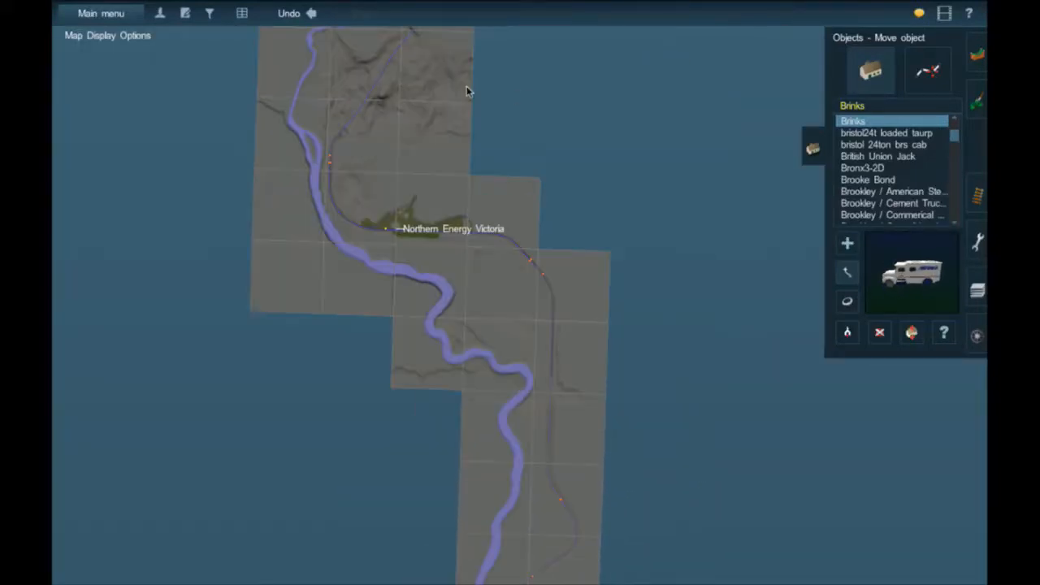
pyautogui.rightClick(426, 221)
pyautogui.scroll(5, 497, 309)
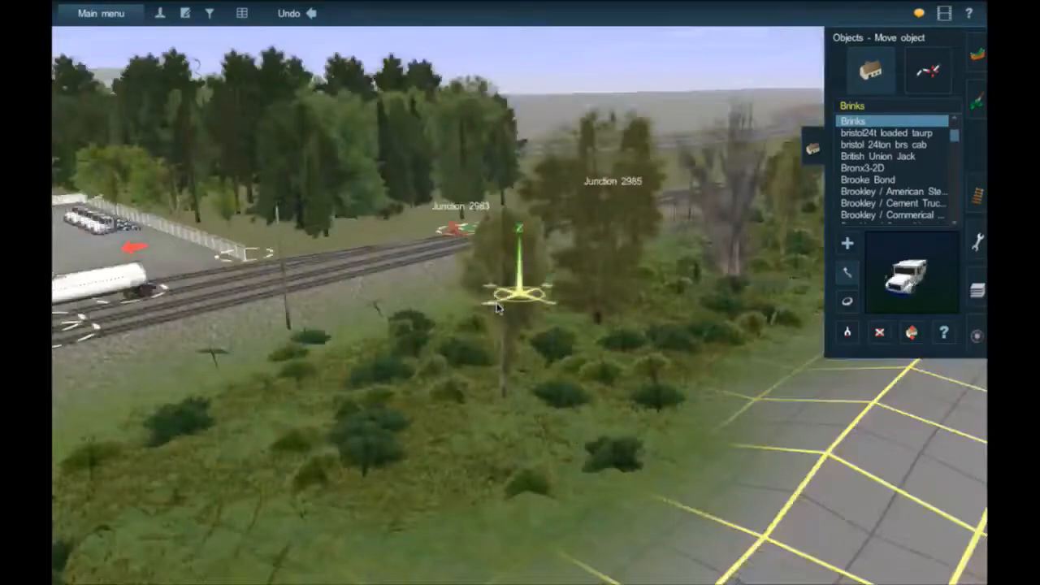
pyautogui.moveTo(497, 308)
pyautogui.mouseDown(button='right')
pyautogui.moveTo(431, 278)
pyautogui.moveTo(315, 300)
pyautogui.mouseUp(button='right')
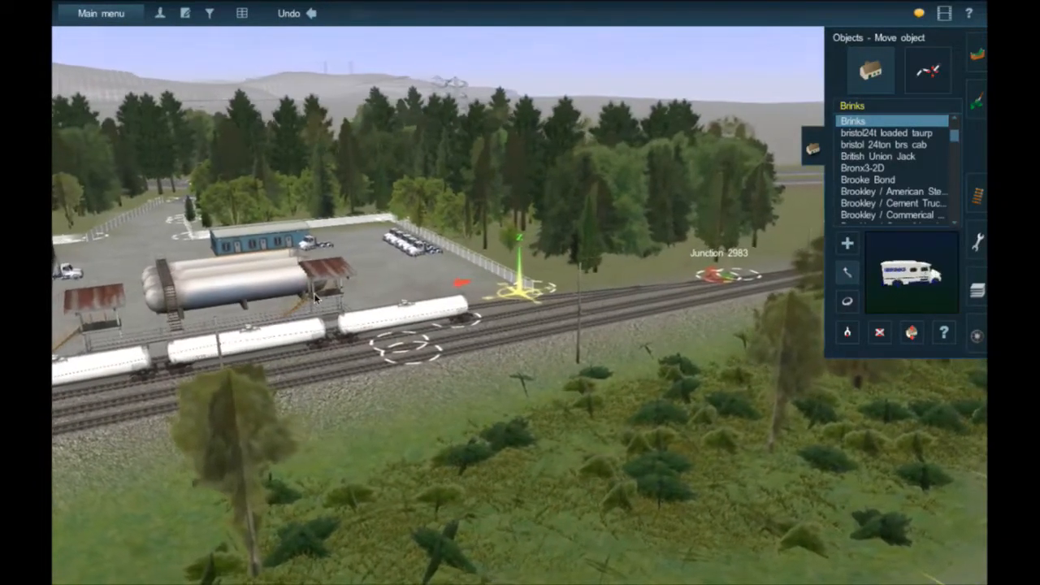
pyautogui.moveTo(354, 284); pyautogui.dragTo(616, 326, button='right')
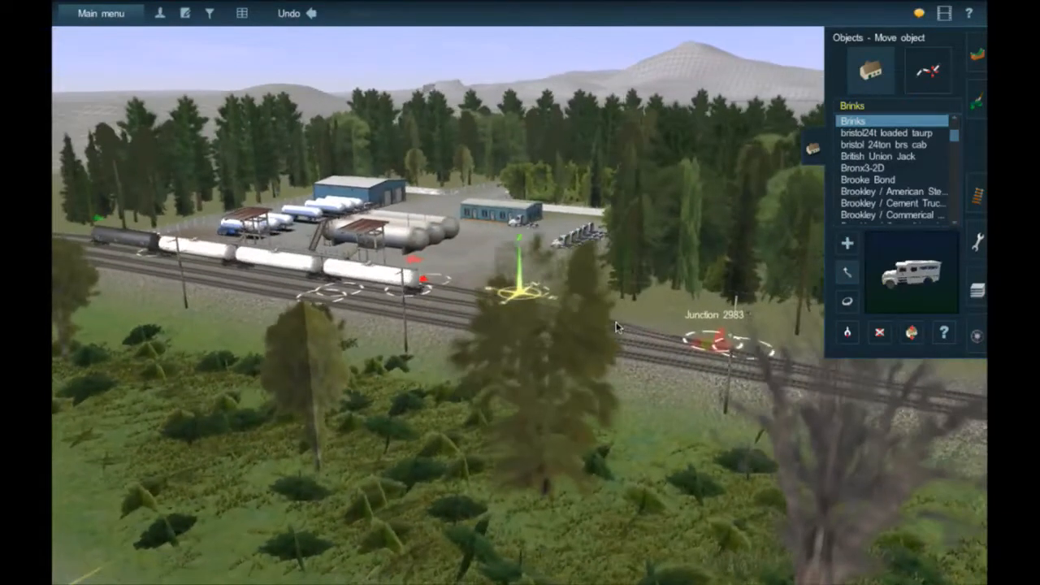
pyautogui.rightClick(616, 327)
pyautogui.press('Right')
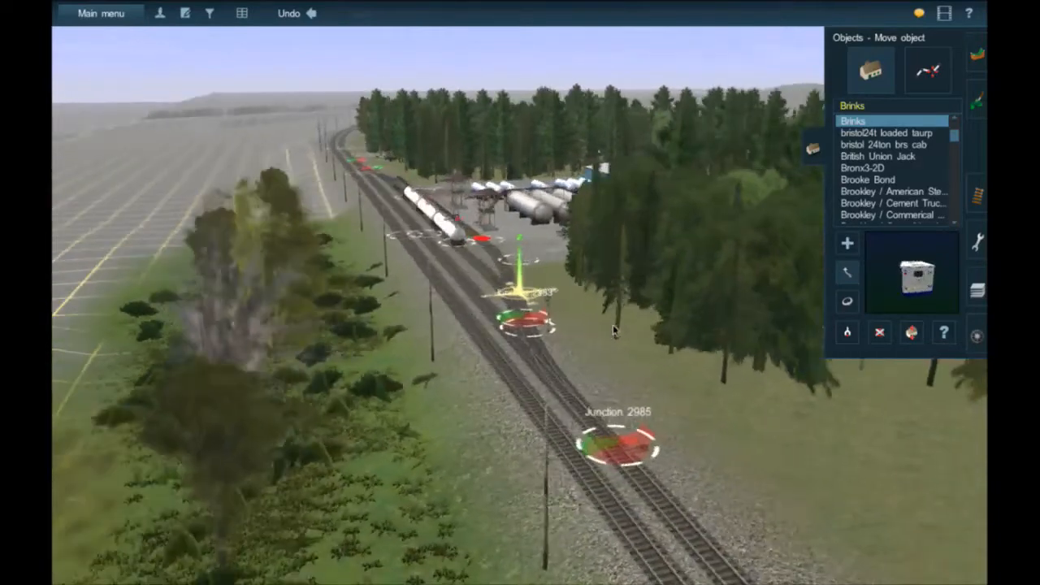
# Search the object list for "tree" and choose Tree AmericanHolly 02 as the object to place
pyautogui.click(851, 108)
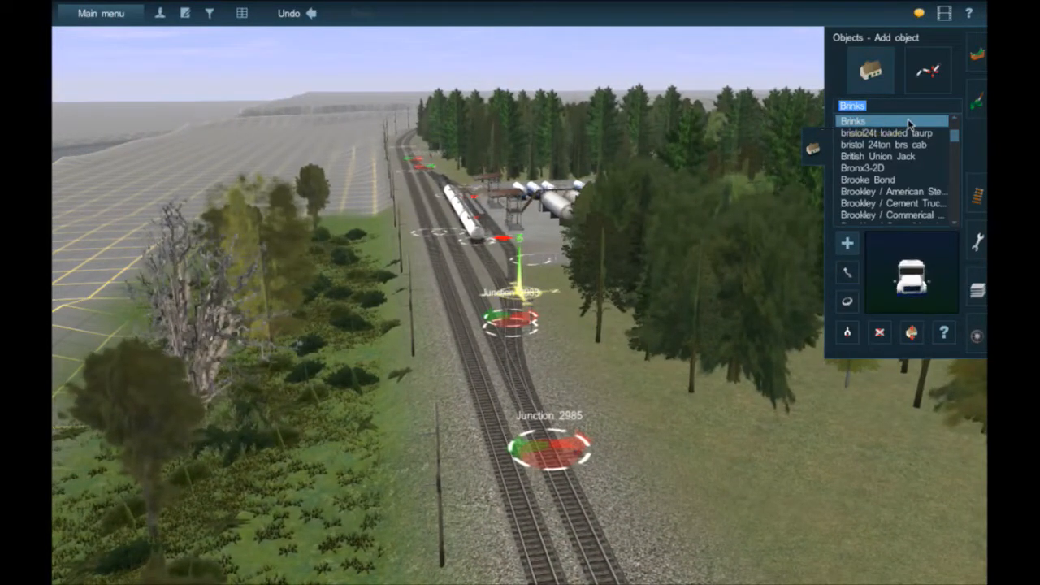
pyautogui.write('tree')
pyautogui.rightClick(738, 371)
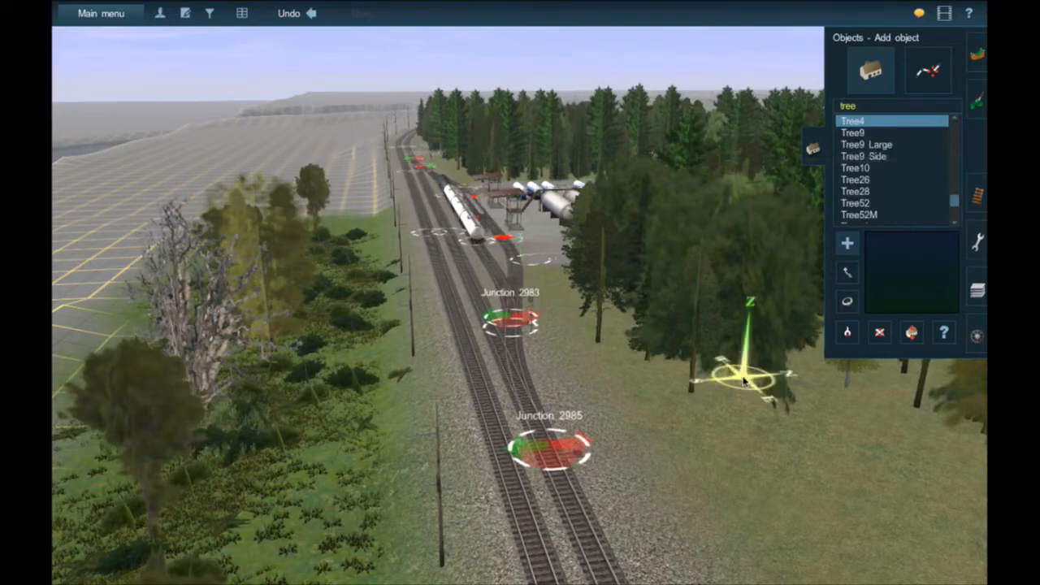
pyautogui.press('Up')
pyautogui.click(862, 213)
pyautogui.click(862, 211)
pyautogui.scroll(-6, 865, 215)
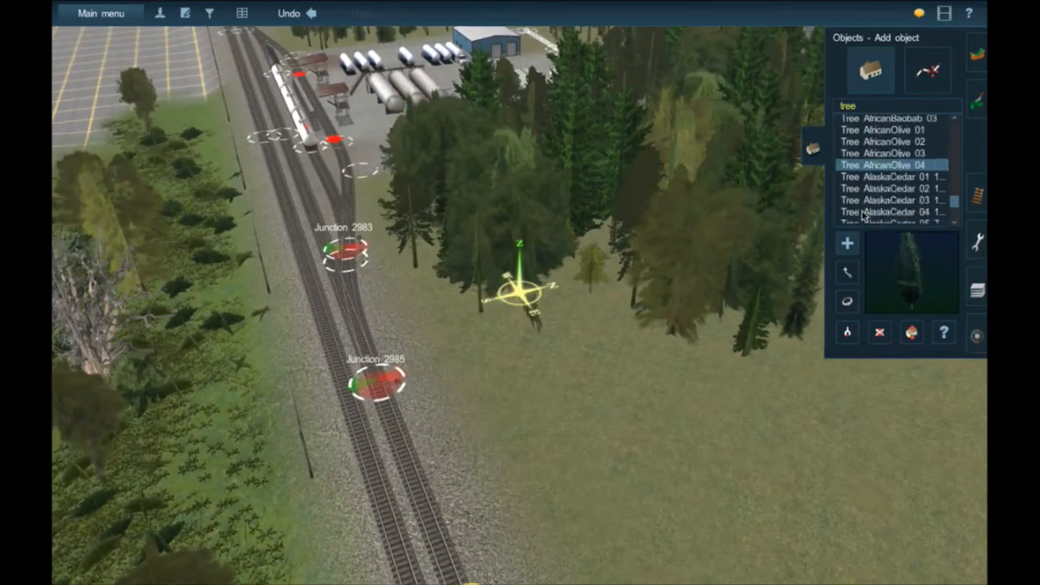
pyautogui.scroll(-3, 864, 213)
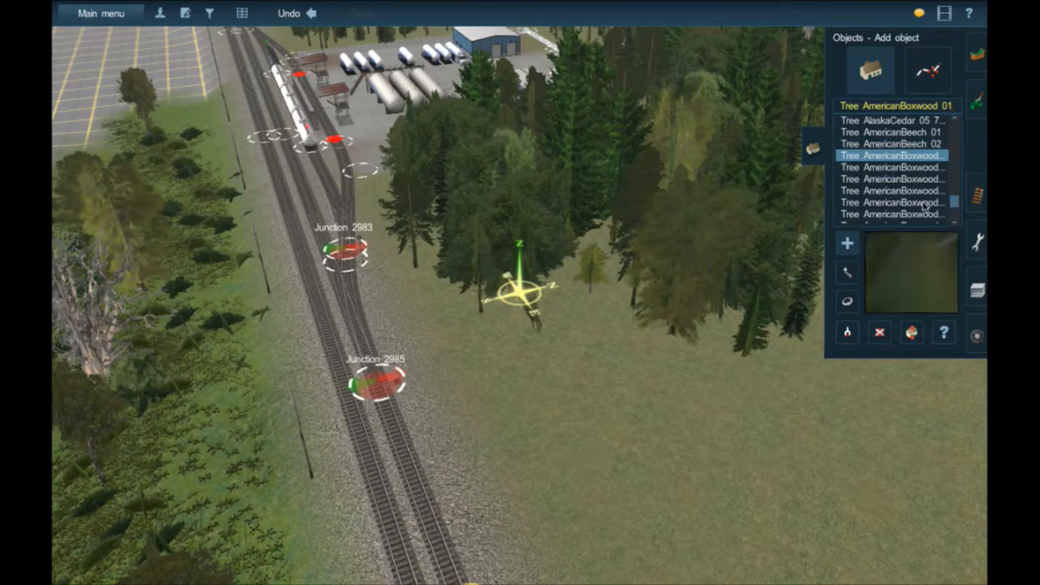
pyautogui.scroll(-2, 902, 166)
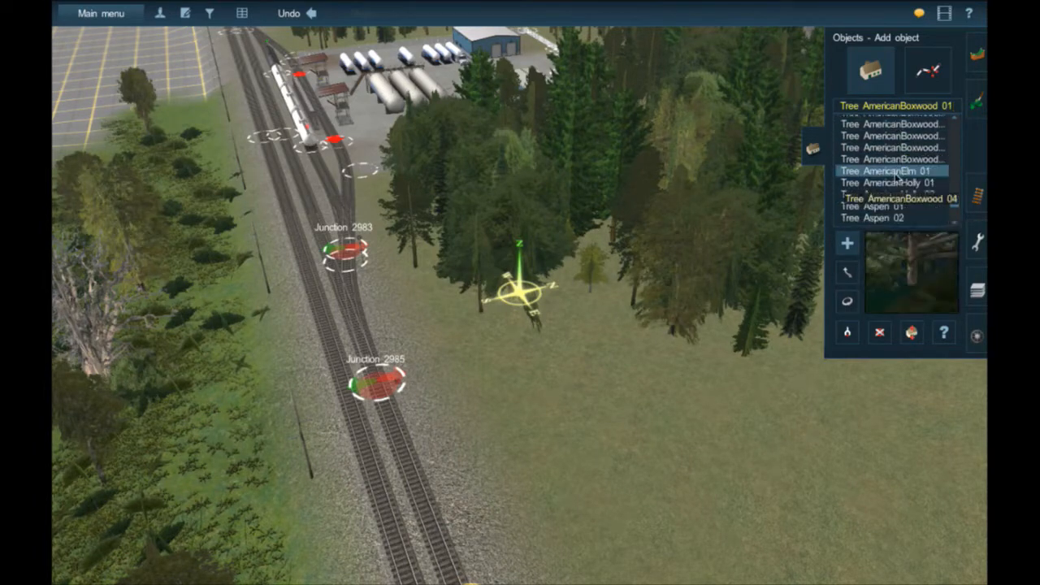
pyautogui.scroll(-1, 892, 185)
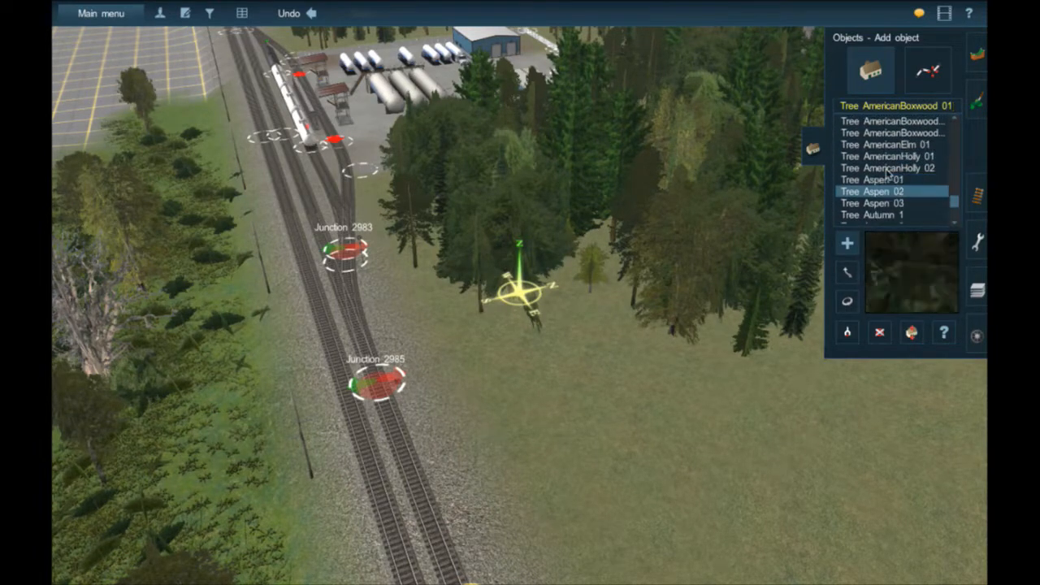
pyautogui.click(887, 168)
# Plant a Tree AmericanHolly 02 on the bare ground beside the road and rotate it to about 21 degrees
pyautogui.moveTo(601, 429); pyautogui.dragTo(783, 388, button='right')
pyautogui.press('Left')
pyautogui.rightClick(675, 220)
pyautogui.rightClick(557, 172)
pyautogui.rightClick(510, 166)
pyautogui.scroll(5, 457, 232)
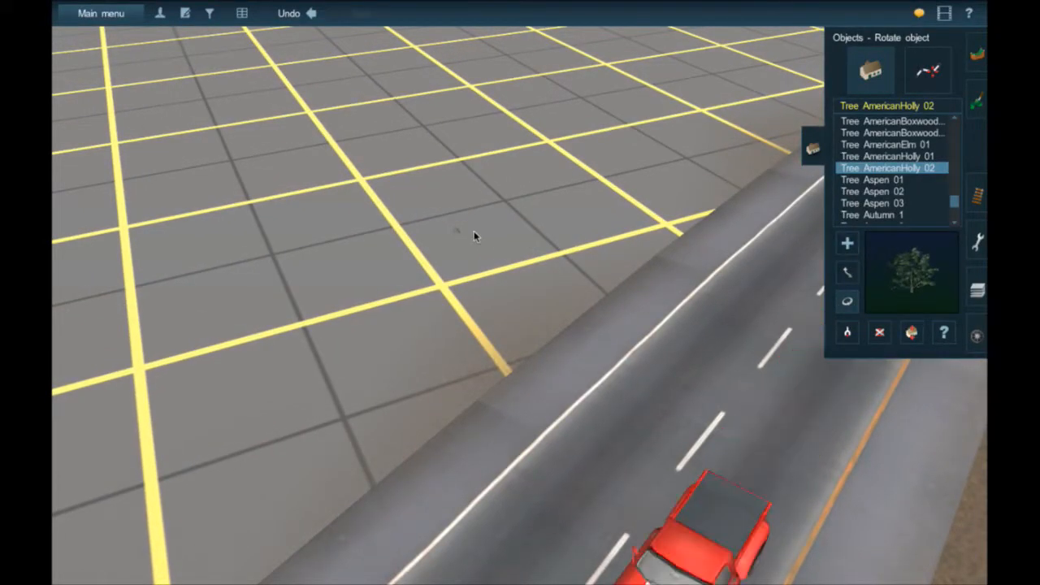
pyautogui.moveTo(457, 230); pyautogui.dragTo(622, 230)
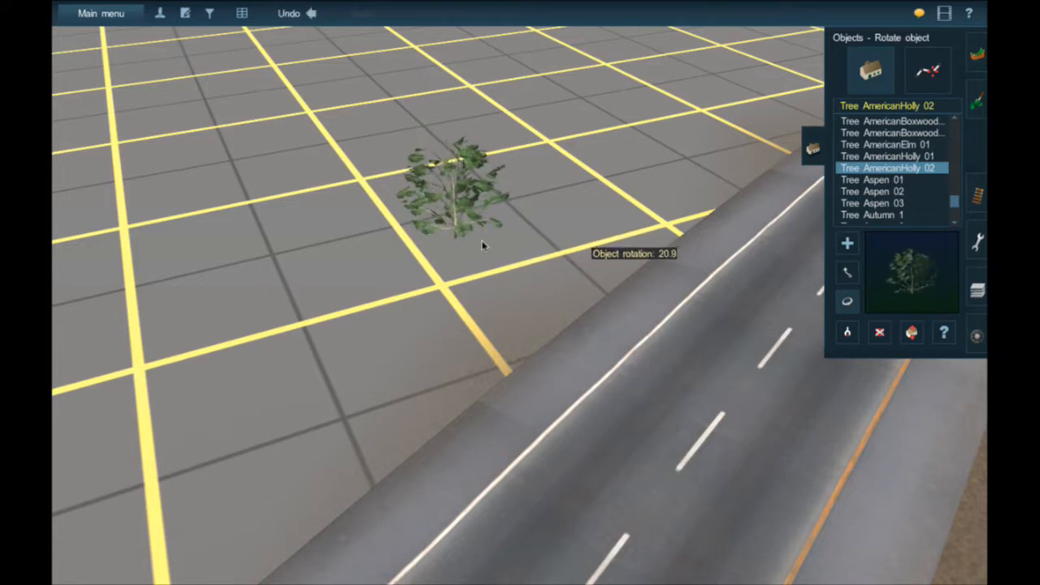
pyautogui.rightClick(471, 233)
pyautogui.scroll(5, 472, 235)
pyautogui.moveTo(472, 235); pyautogui.dragTo(570, 268, button='right')
pyautogui.rightClick(473, 261)
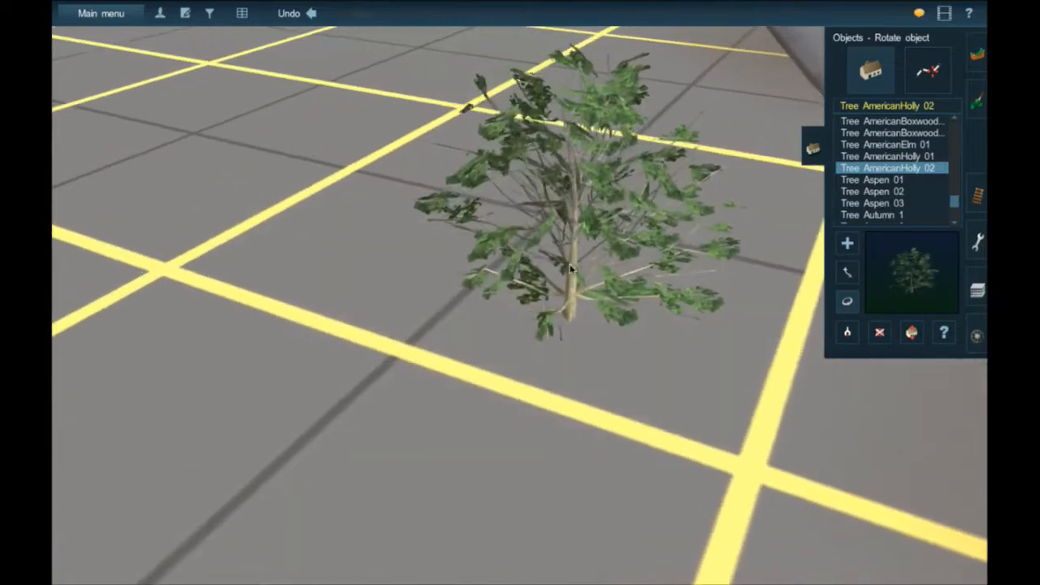
# Delete the planted Tree AmericanHolly 02 from the bare ground after viewing it from several angles and up close
pyautogui.rightClick(570, 268)
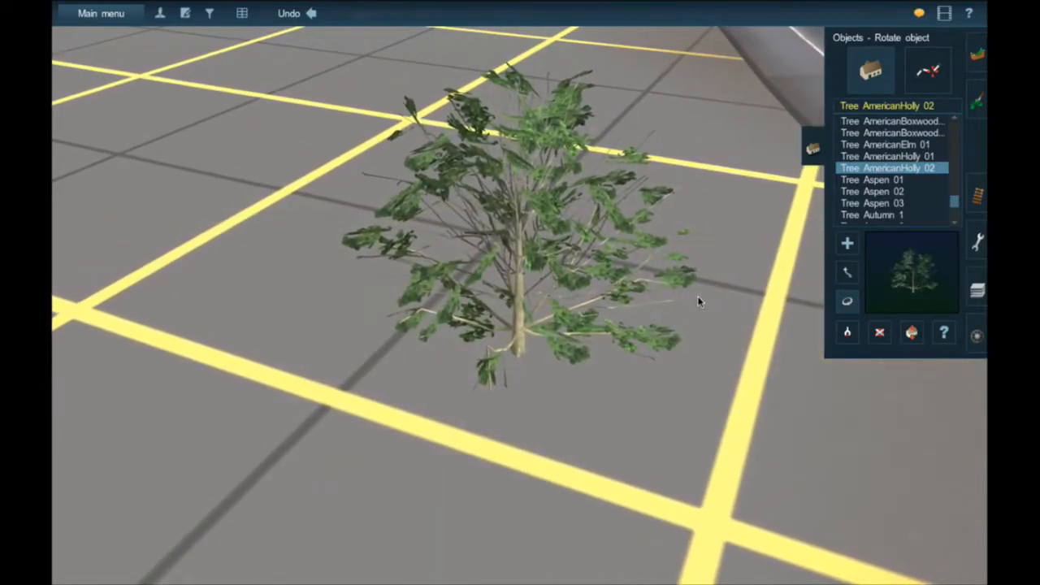
pyautogui.press('Up')
pyautogui.press('Left')
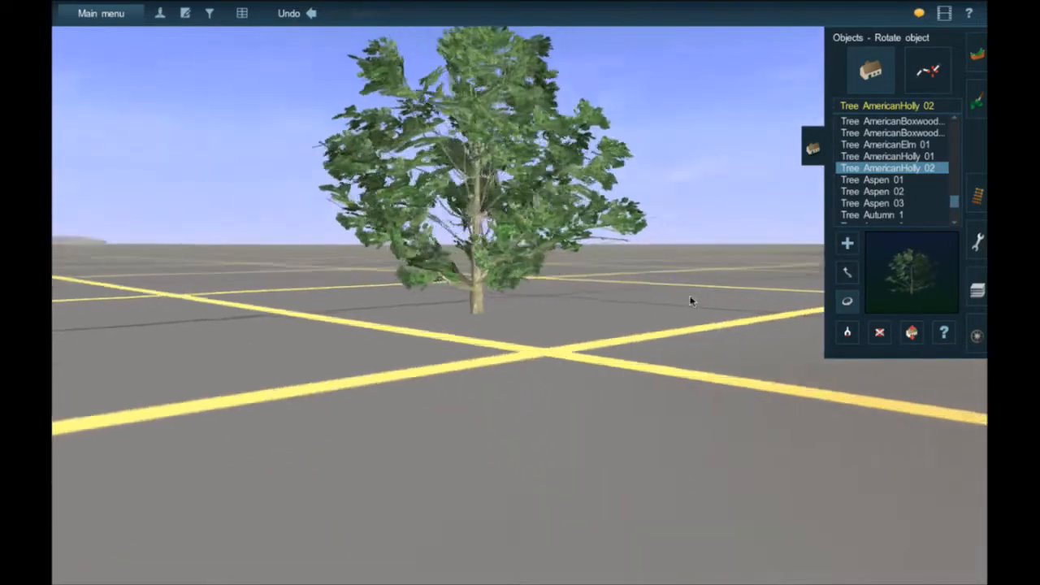
pyautogui.press('Down')
pyautogui.rightClick(463, 287)
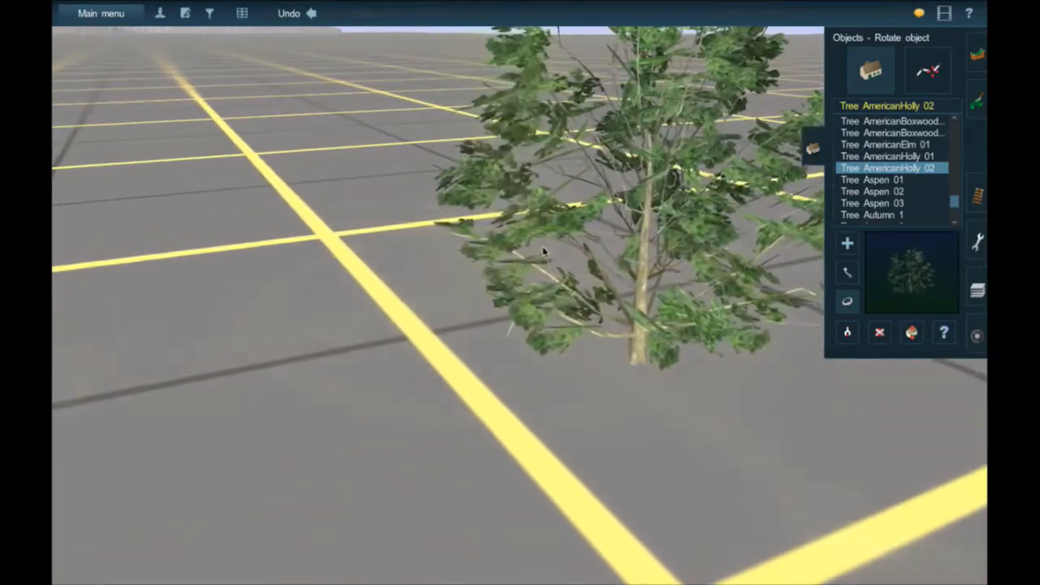
pyautogui.rightClick(587, 272)
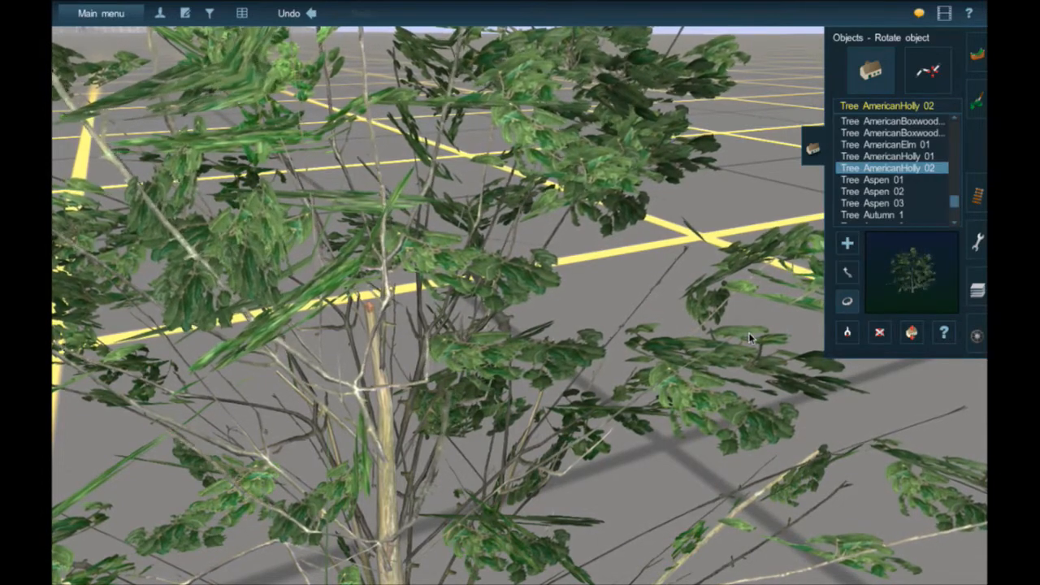
pyautogui.click(879, 333)
pyautogui.click(410, 513)
# Travel across the route map to the riverside town and examine the trees and ground cover around the blue shed
pyautogui.press('m')
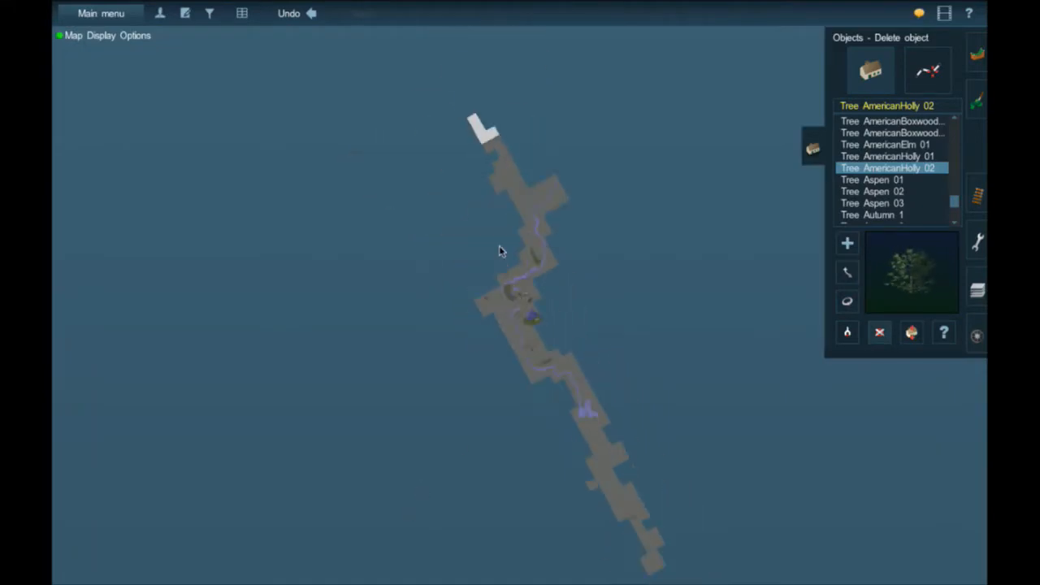
pyautogui.scroll(5, 506, 289)
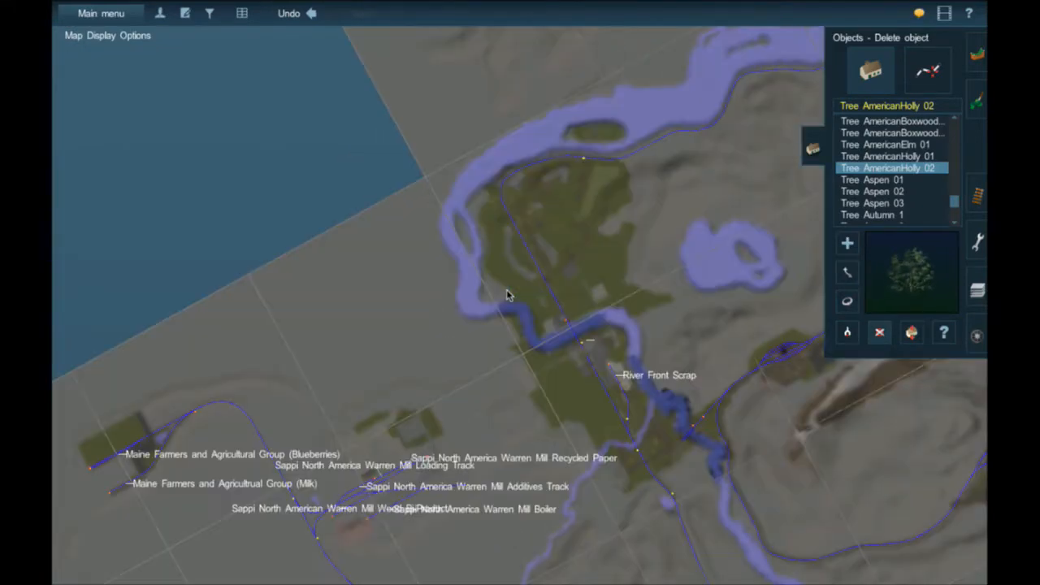
pyautogui.click(507, 281)
pyautogui.rightClick(671, 339)
pyautogui.scroll(-5, 671, 325)
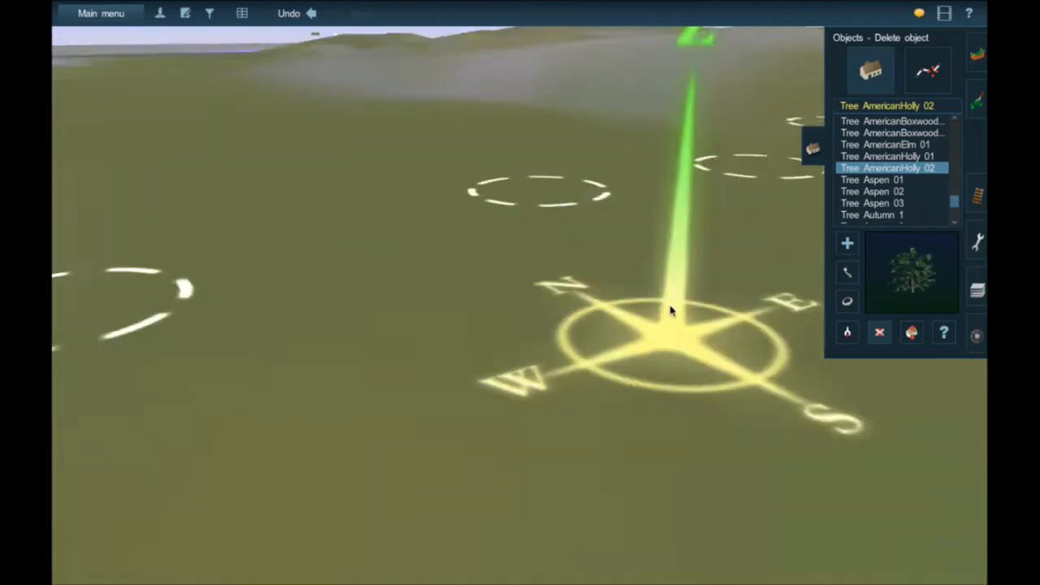
pyautogui.moveTo(707, 267); pyautogui.dragTo(595, 202, button='right')
pyautogui.press('Left')
pyautogui.rightClick(597, 203)
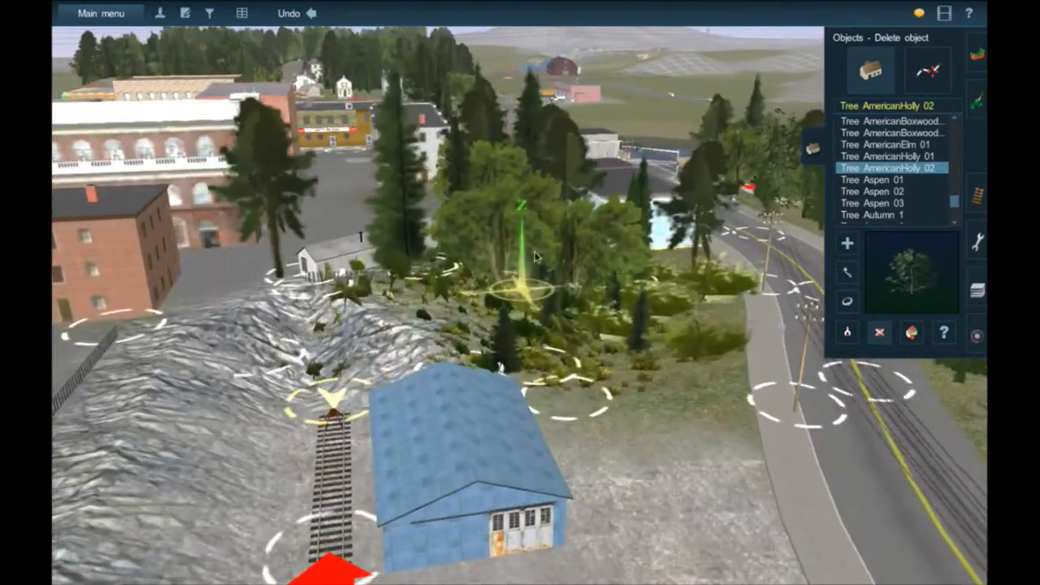
pyautogui.scroll(-3, 496, 388)
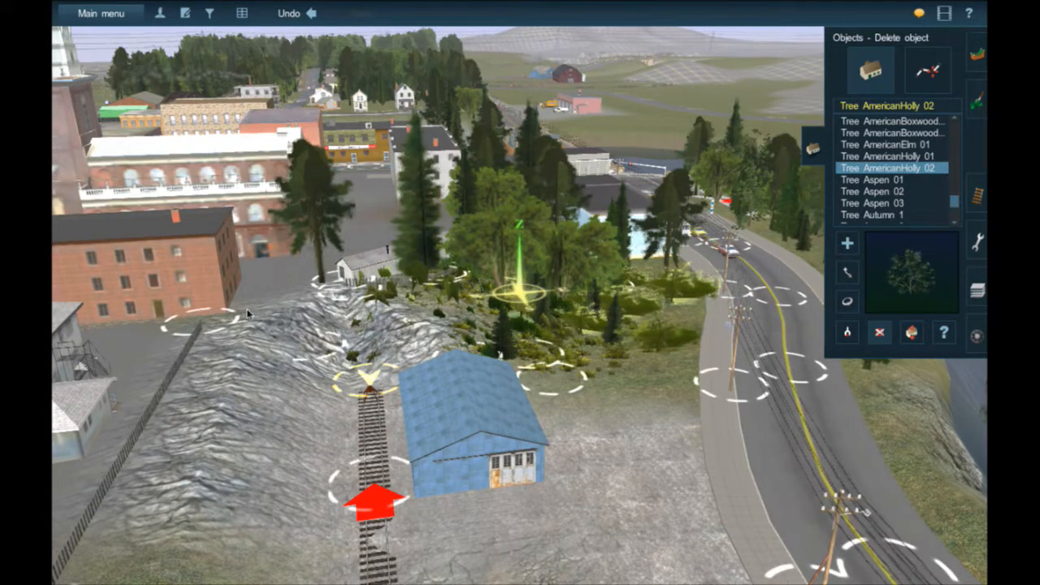
# Look over the town's houses, trees, trackside street and the road crossing between the commercial buildings
pyautogui.moveTo(251, 331); pyautogui.dragTo(179, 366, button='right')
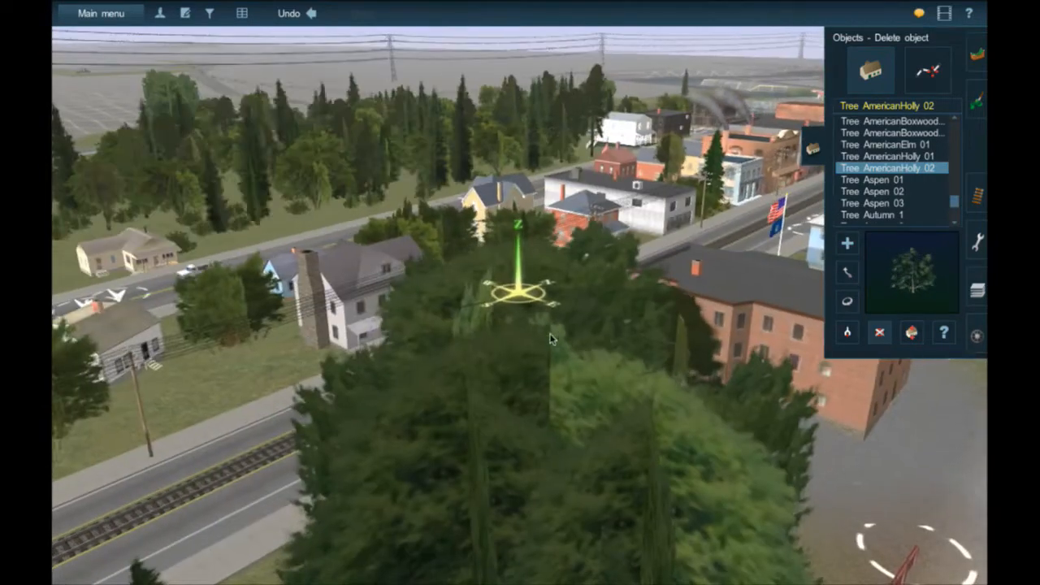
pyautogui.rightClick(549, 338)
pyautogui.press('Right')
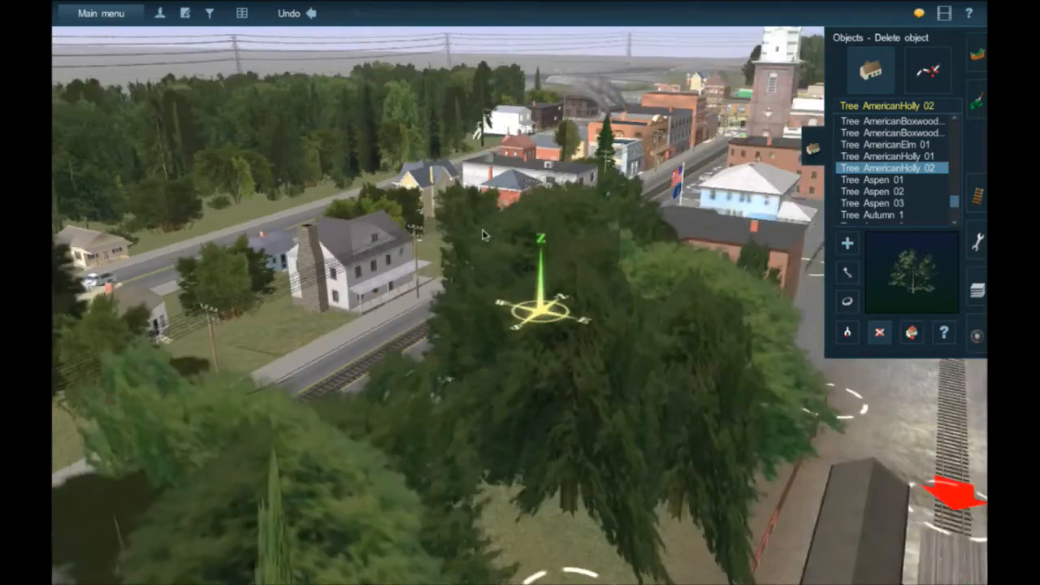
pyautogui.press('Right')
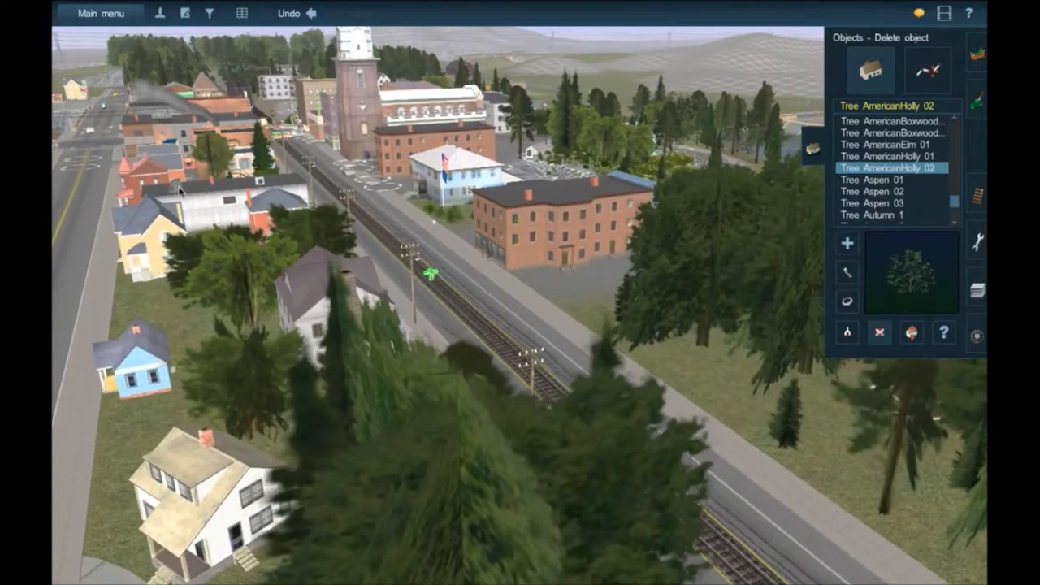
pyautogui.rightClick(321, 138)
pyautogui.press('Right')
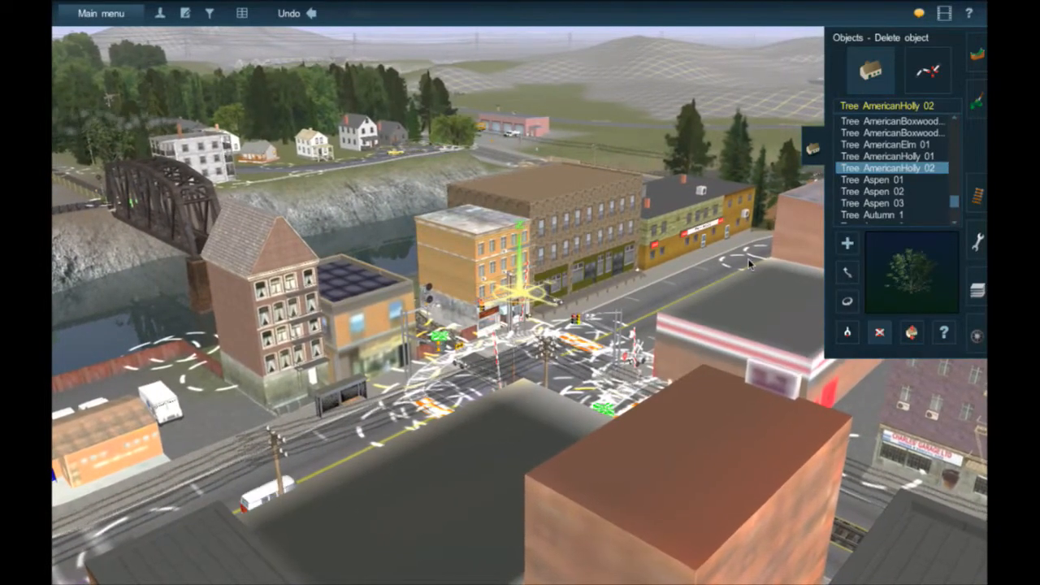
pyautogui.rightClick(512, 362)
pyautogui.press('Right')
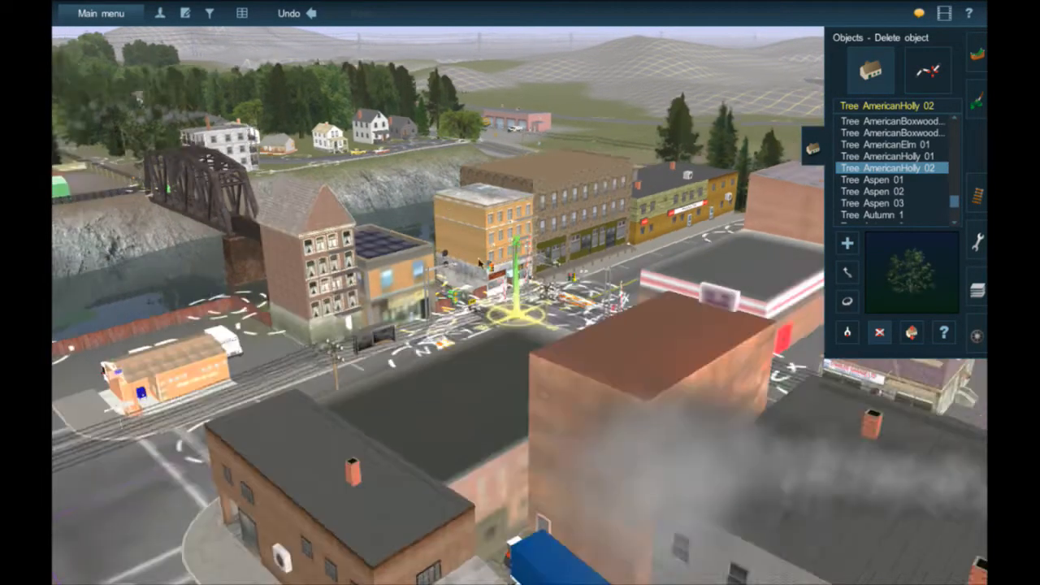
pyautogui.press('Right')
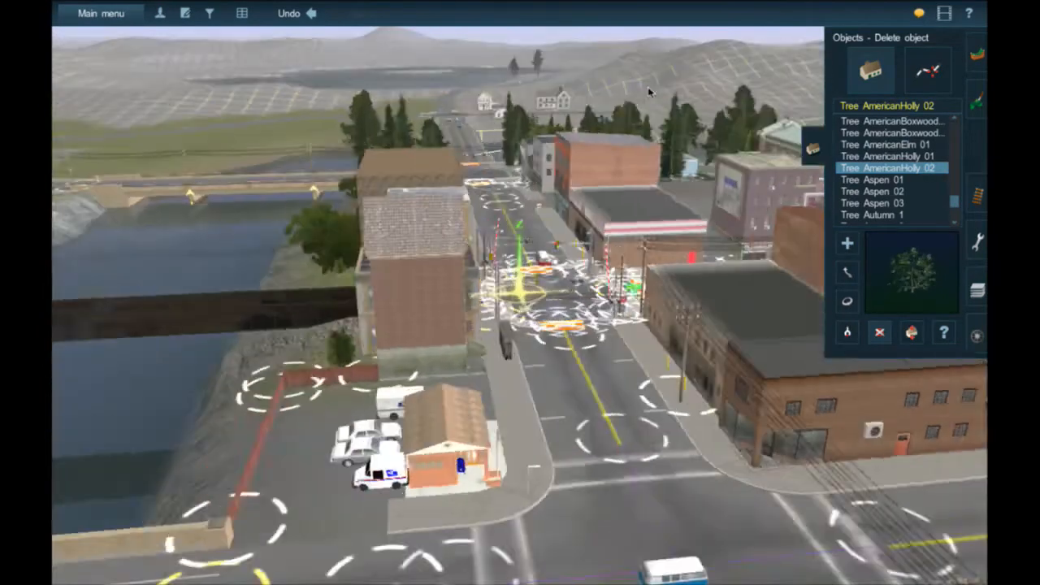
# Examine the buildings and bushes along the riverbank by the railway bridge, and return to the trees behind the blue shed
pyautogui.rightClick(215, 109)
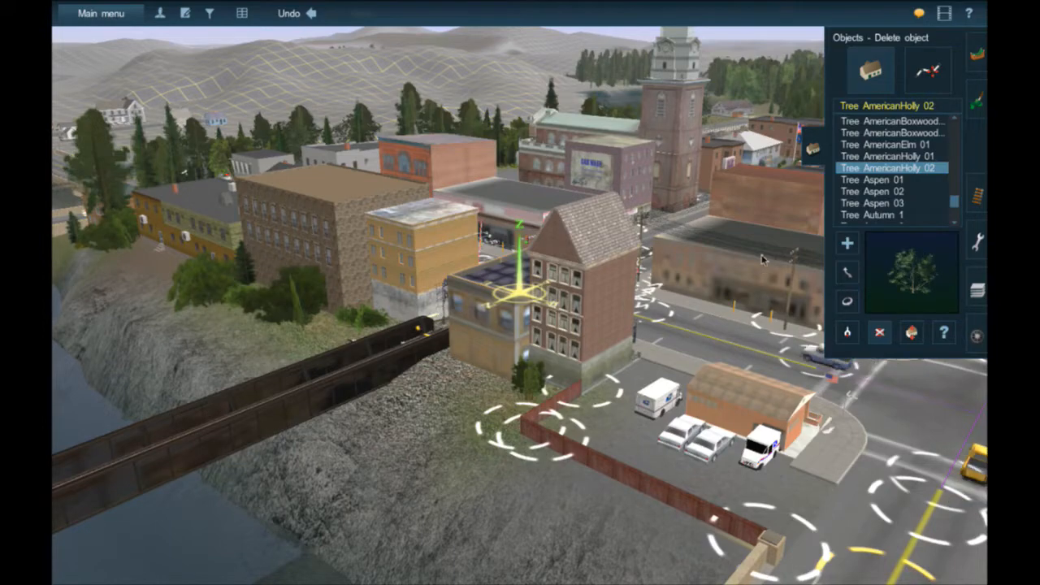
pyautogui.press('Up')
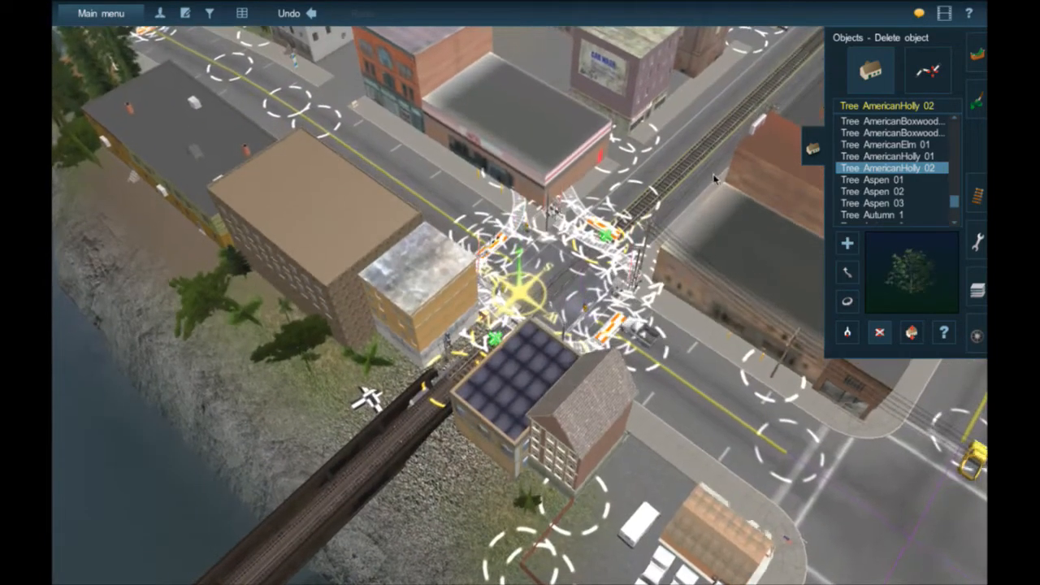
pyautogui.press('Left')
pyautogui.press('Down')
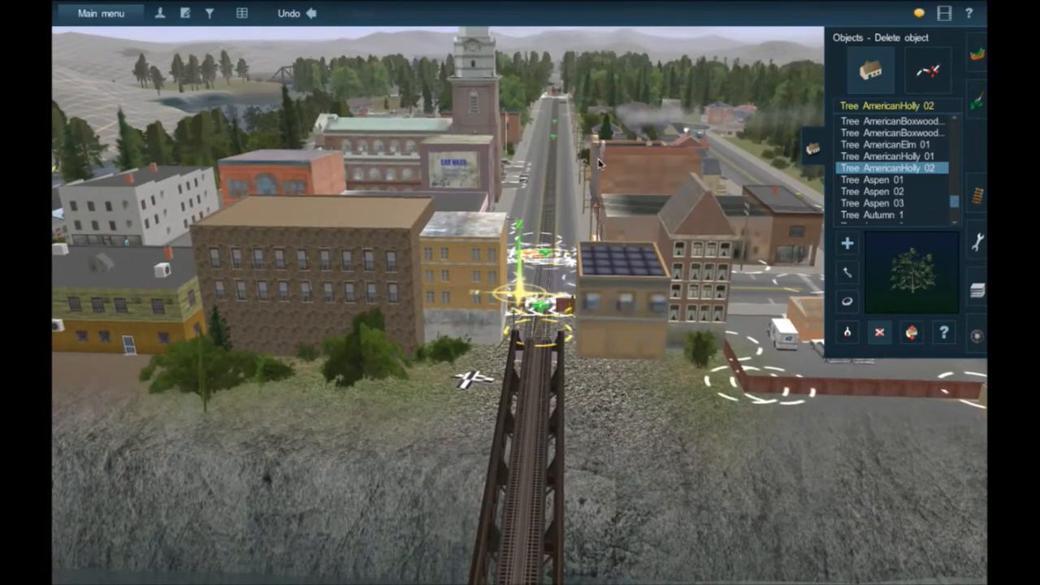
pyautogui.press('Left')
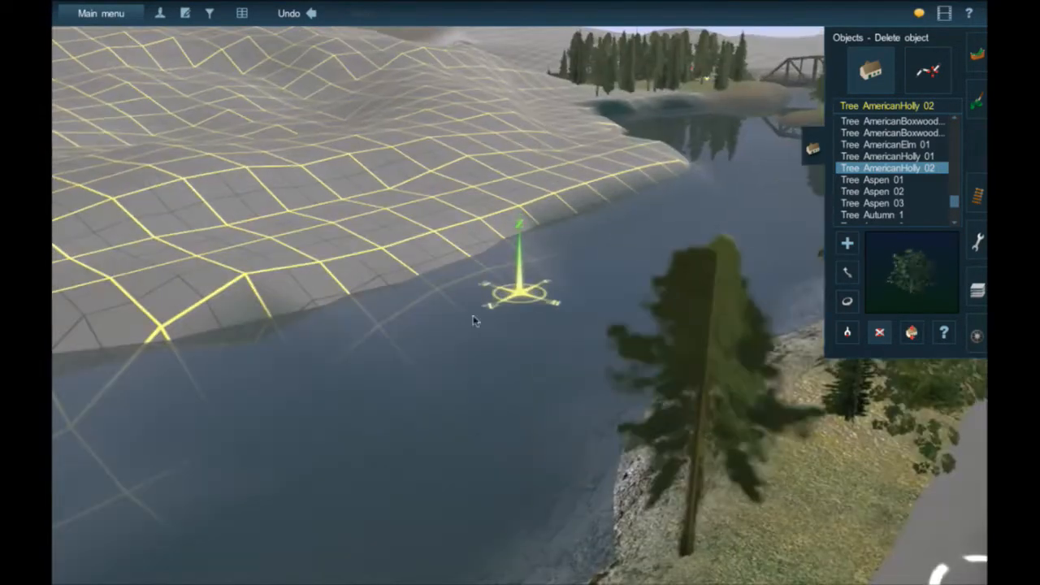
pyautogui.scroll(5, 494, 459)
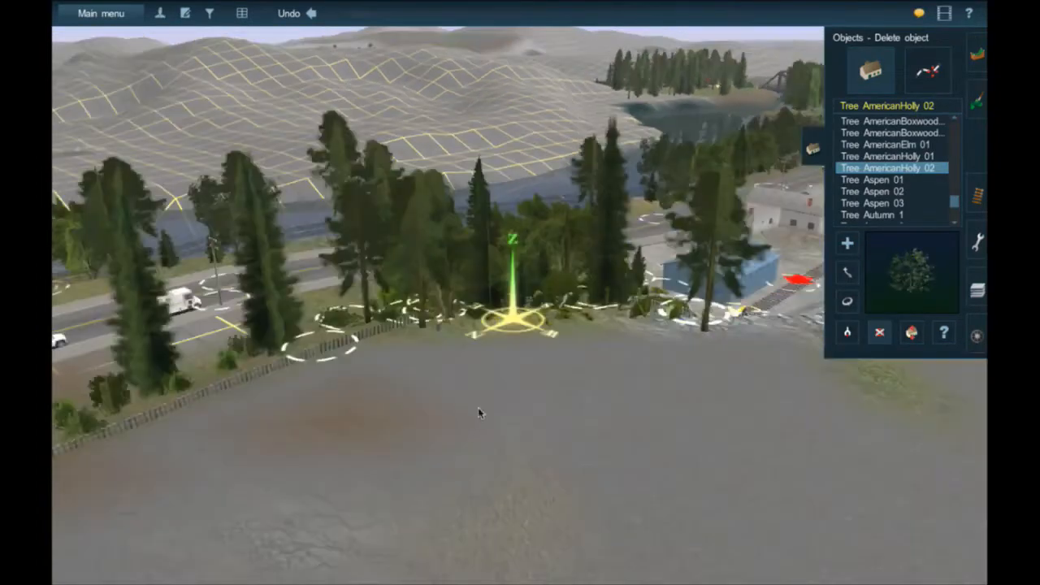
pyautogui.rightClick(481, 417)
pyautogui.press('Left')
pyautogui.press('Left')
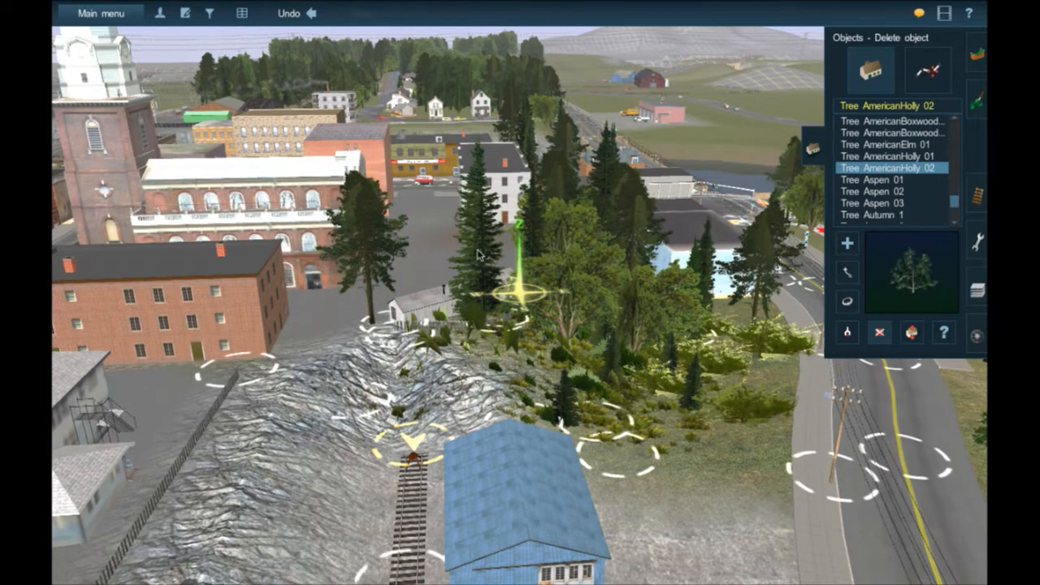
# Return across the route map to the CBVR Flagstaff Yard Engine Shop and view the three open track ends beside the shed
pyautogui.moveTo(351, 313); pyautogui.dragTo(319, 341, button='right')
pyautogui.moveTo(319, 223); pyautogui.dragTo(564, 160, button='right')
pyautogui.hotkey('ctrl', 'm')
pyautogui.scroll(-2, 545, 150)
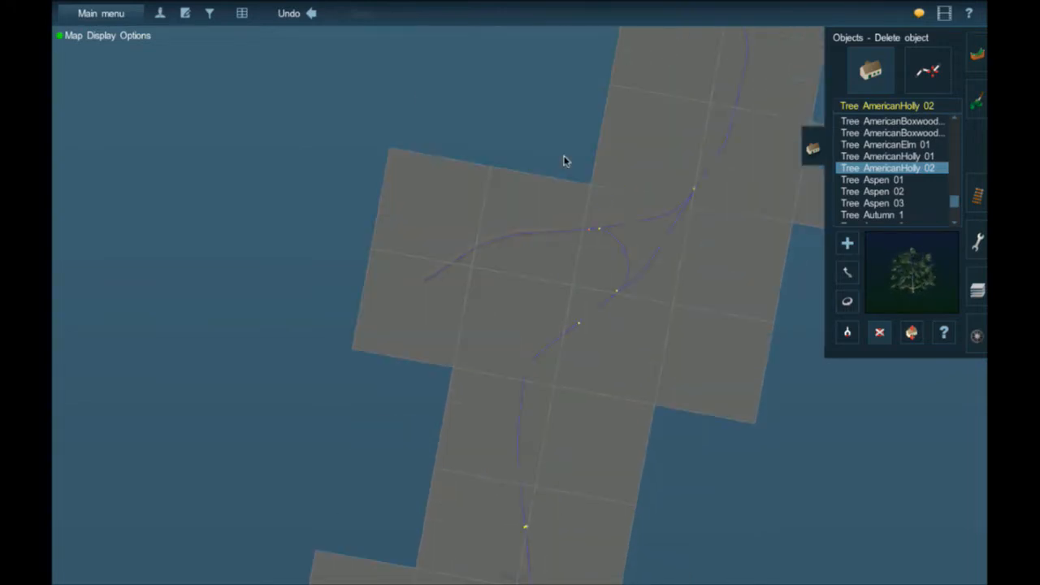
pyautogui.moveTo(640, 174); pyautogui.dragTo(505, 131, button='right')
pyautogui.rightClick(515, 124)
pyautogui.rightClick(502, 221)
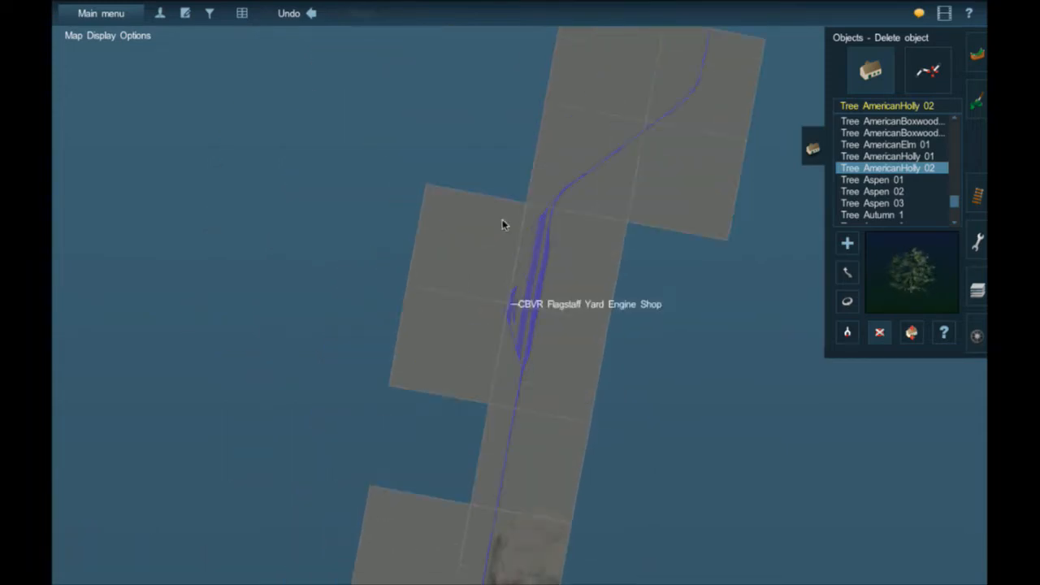
pyautogui.scroll(4, 502, 221)
pyautogui.hotkey('ctrl', 'm')
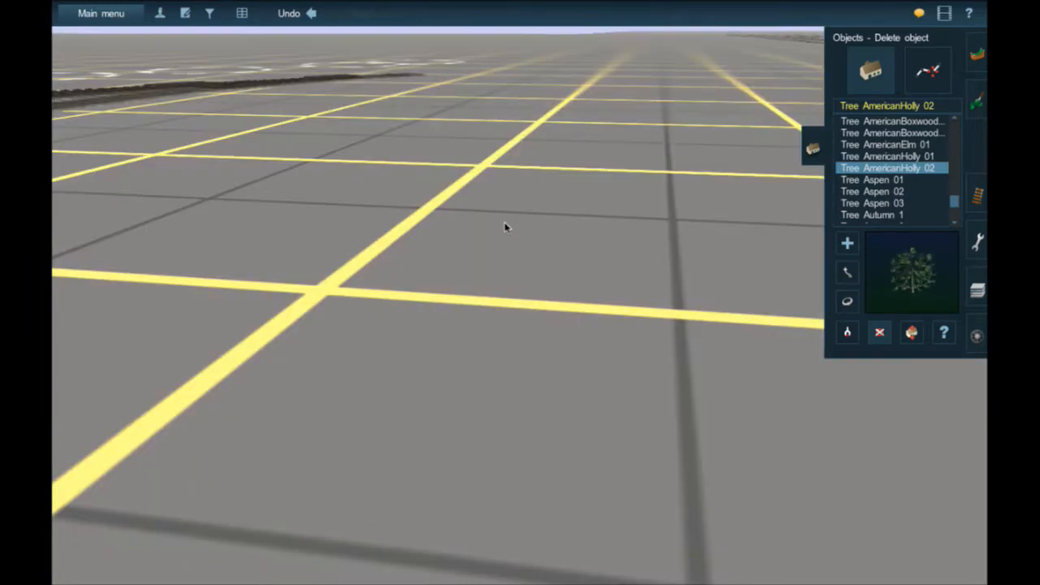
pyautogui.scroll(-5, 504, 224)
pyautogui.moveTo(513, 230); pyautogui.dragTo(509, 294, button='right')
pyautogui.scroll(-3, 525, 398)
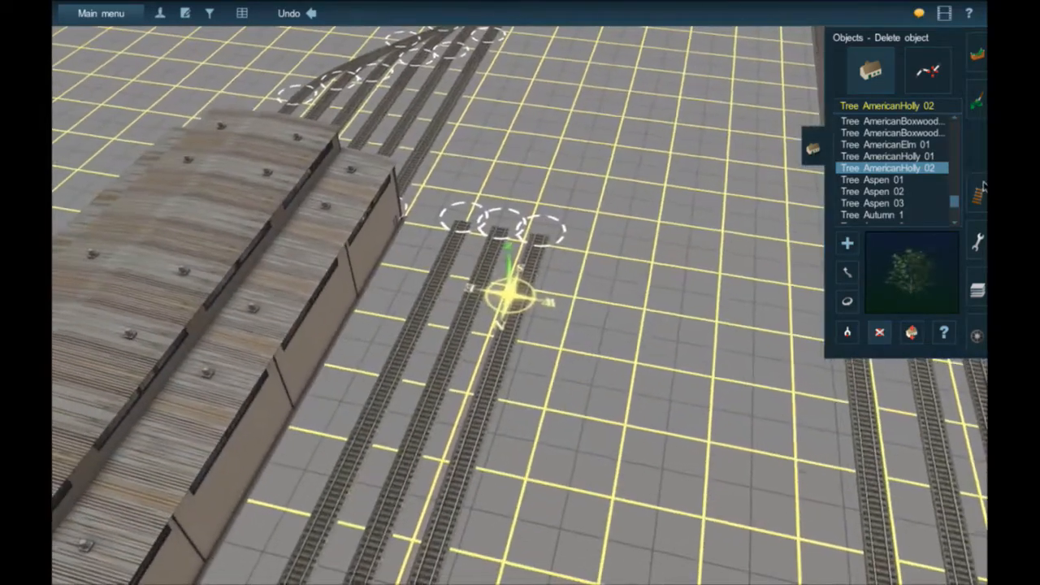
# Join the two open track ends nearest the shed at a junction using TANE 1Trk Wood, and extend a lead track beyond it
pyautogui.click(978, 193)
pyautogui.rightClick(519, 179)
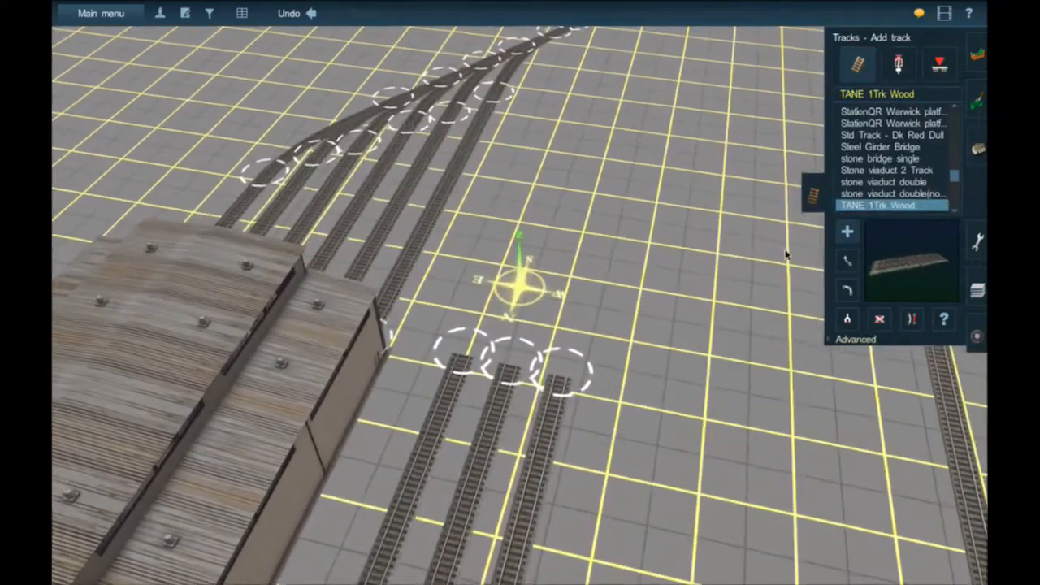
pyautogui.moveTo(574, 210)
pyautogui.mouseDown()
pyautogui.moveTo(594, 194)
pyautogui.moveTo(566, 229)
pyautogui.mouseUp()
pyautogui.moveTo(513, 349); pyautogui.dragTo(574, 230)
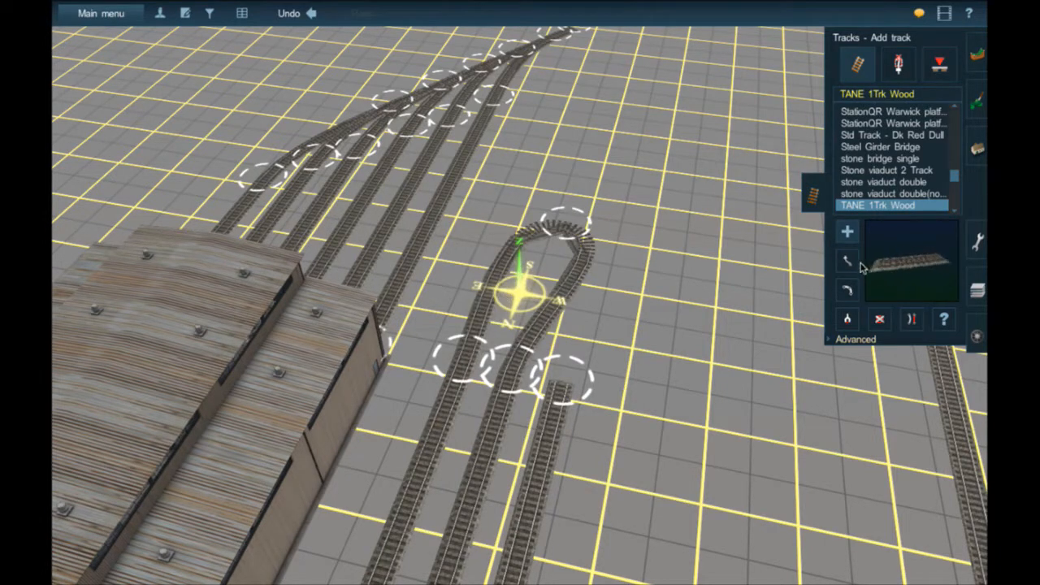
pyautogui.moveTo(600, 231); pyautogui.dragTo(698, 166)
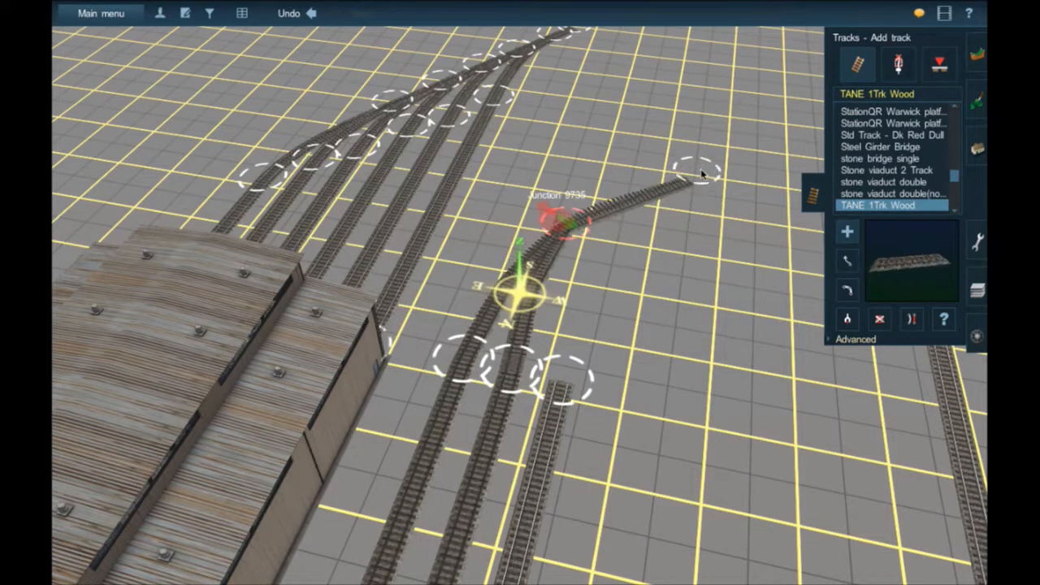
# Straighten the lead and reposition the junction, the lead's far end and the joints of the two outer tracks to ease the curves
pyautogui.click(844, 261)
pyautogui.moveTo(577, 221)
pyautogui.mouseDown()
pyautogui.moveTo(593, 226)
pyautogui.moveTo(585, 251)
pyautogui.moveTo(580, 240)
pyautogui.mouseUp()
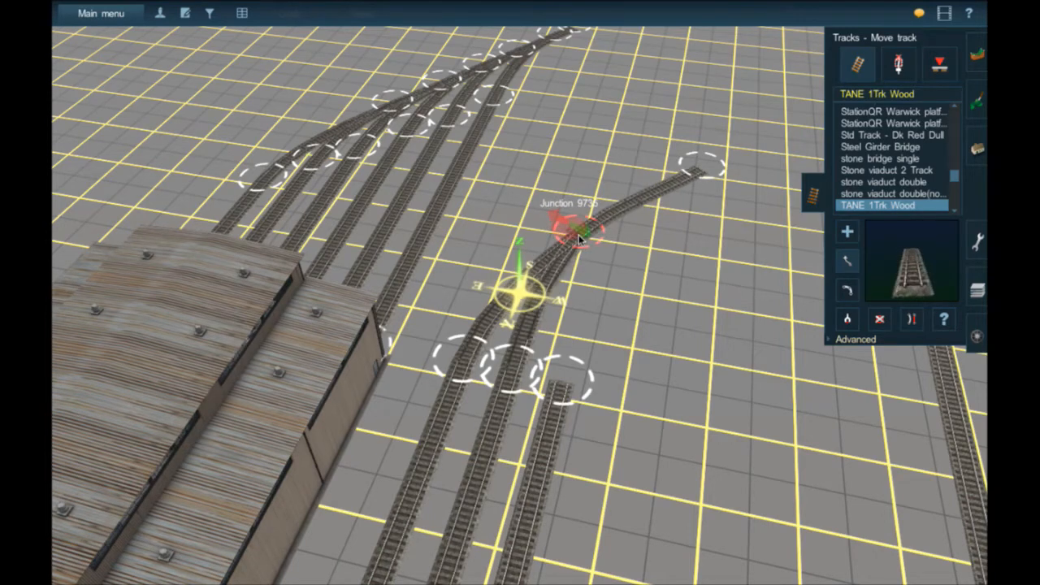
pyautogui.click(911, 320)
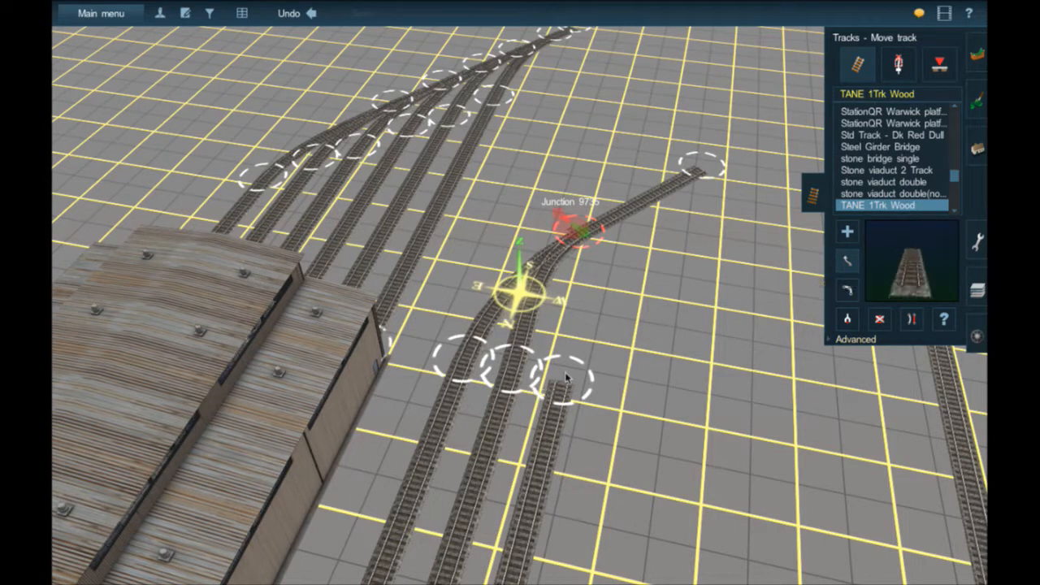
pyautogui.moveTo(580, 372); pyautogui.dragTo(582, 315)
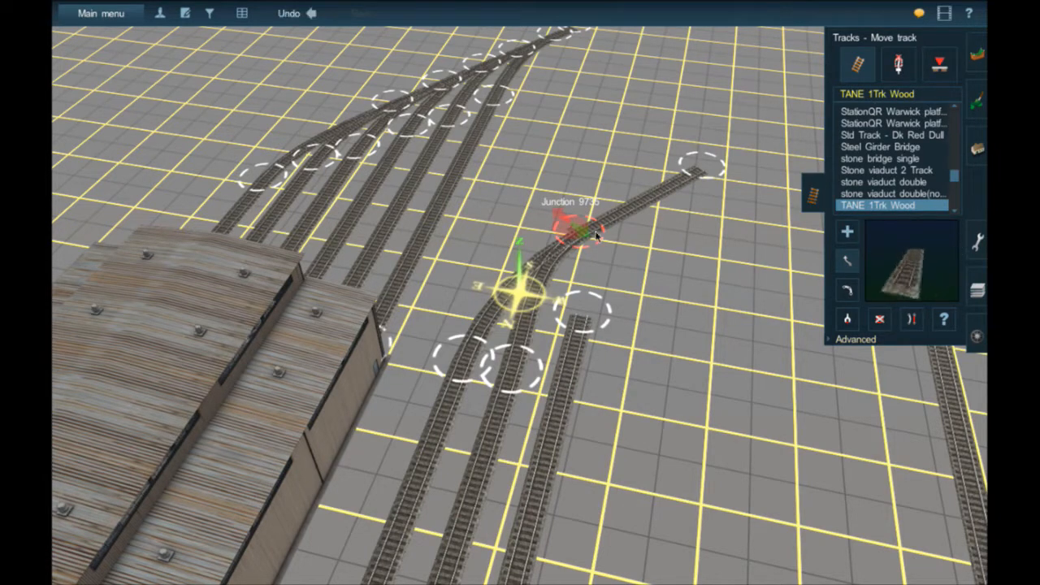
pyautogui.moveTo(586, 238); pyautogui.dragTo(595, 226)
pyautogui.moveTo(697, 160)
pyautogui.mouseDown()
pyautogui.moveTo(707, 140)
pyautogui.moveTo(697, 123)
pyautogui.moveTo(701, 147)
pyautogui.mouseUp()
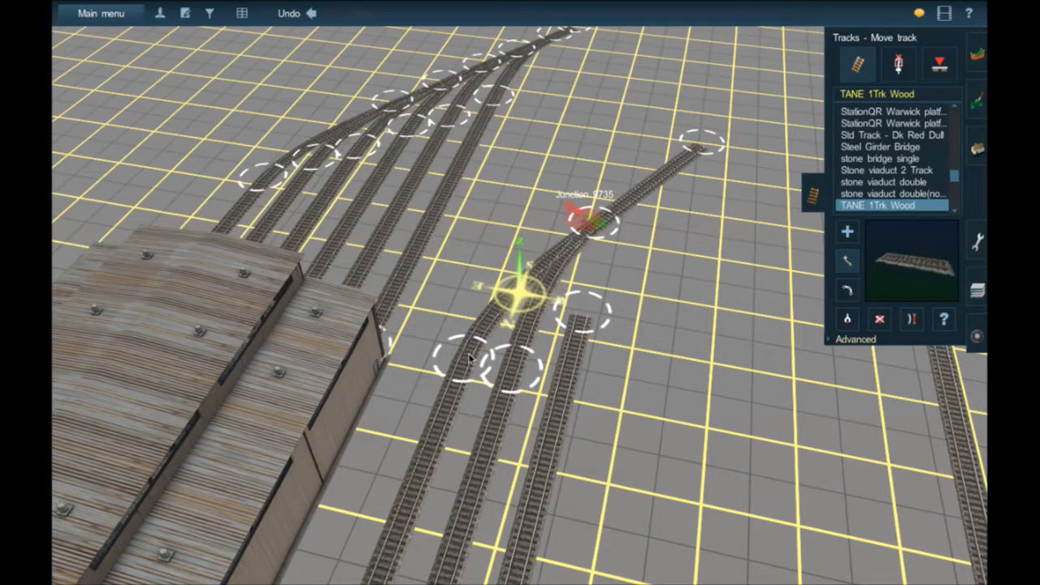
pyautogui.moveTo(463, 368); pyautogui.dragTo(460, 387)
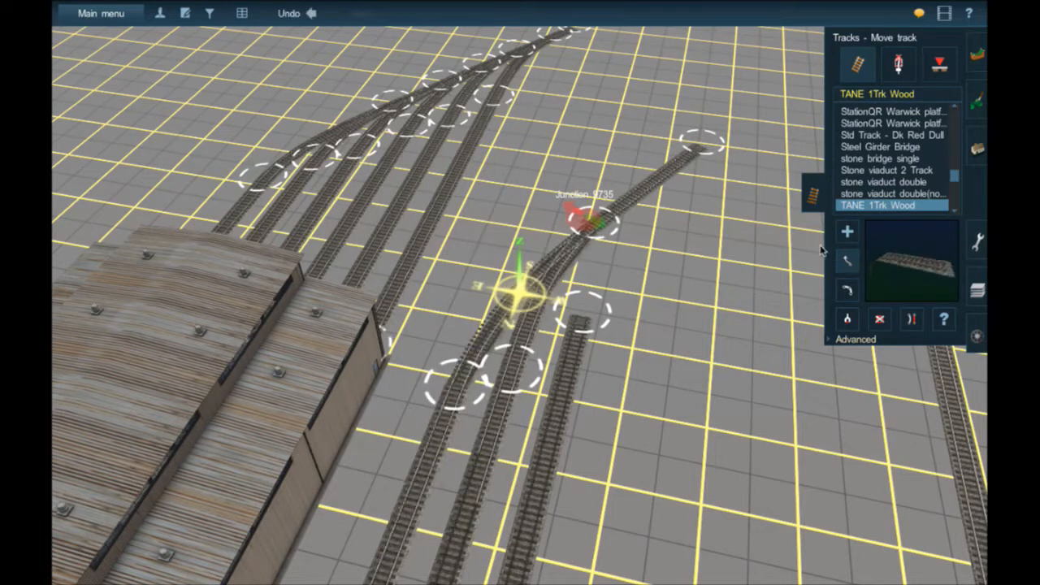
# Connect the third track to the lead at a second junction and extend the lead farther from the shed
pyautogui.moveTo(637, 200); pyautogui.dragTo(689, 175)
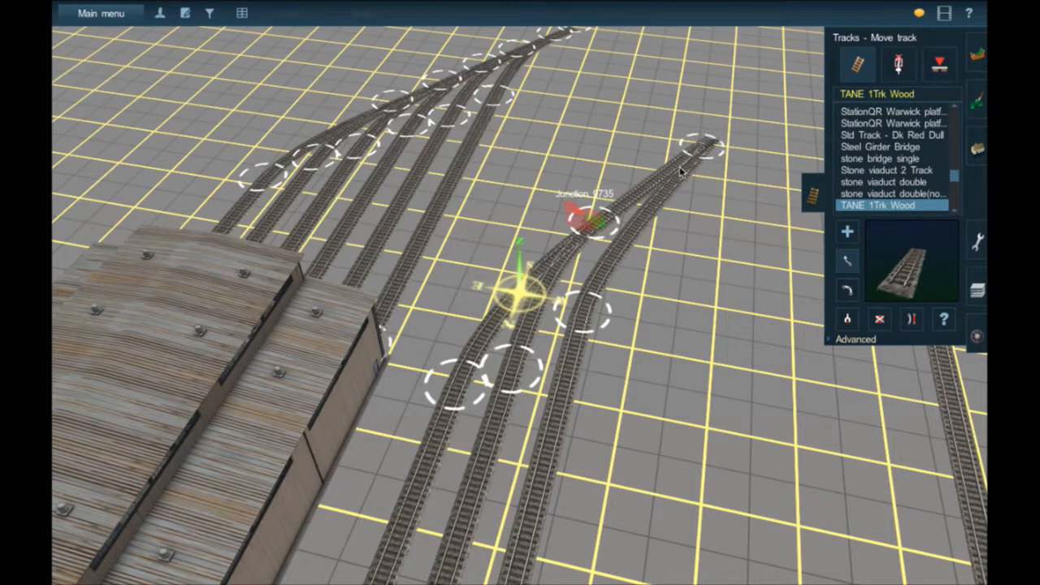
pyautogui.moveTo(682, 168); pyautogui.dragTo(679, 168)
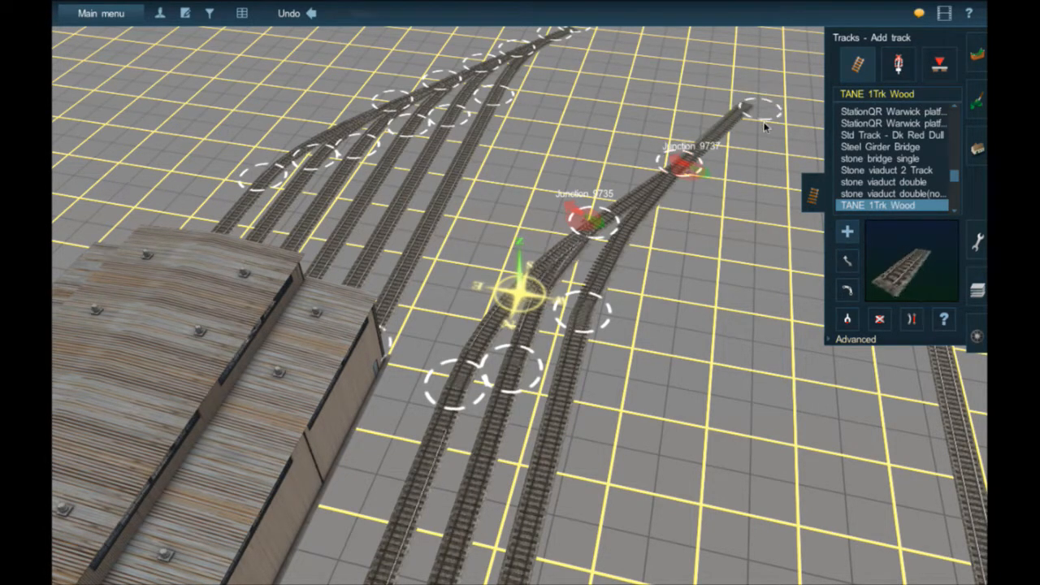
# Shift the lead's far end and straighten the lead beyond the outer junction
pyautogui.click(763, 121)
pyautogui.click(921, 325)
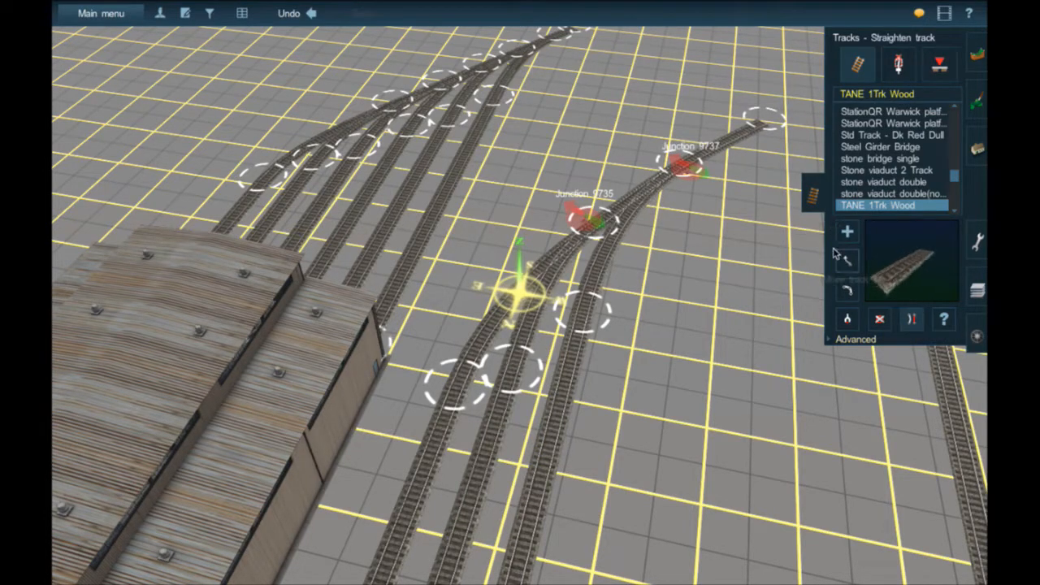
pyautogui.moveTo(761, 106); pyautogui.dragTo(765, 111)
pyautogui.press('Down')
pyautogui.press('Up')
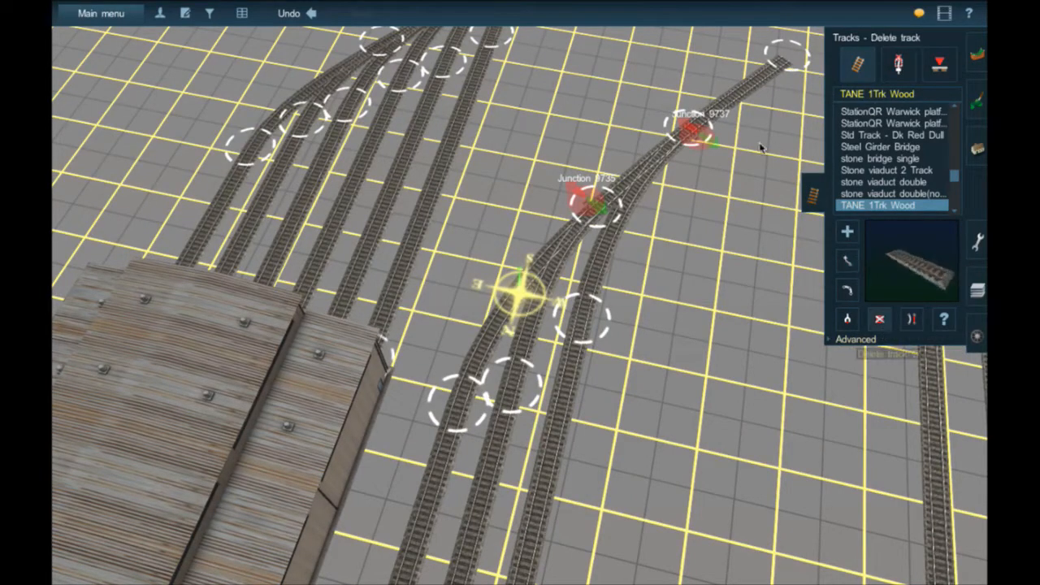
# Delete the lead beyond the outer junction and move both junctions to bring the connecting tracks into line with the shed tracks
pyautogui.click(730, 105)
pyautogui.moveTo(695, 128); pyautogui.dragTo(649, 76)
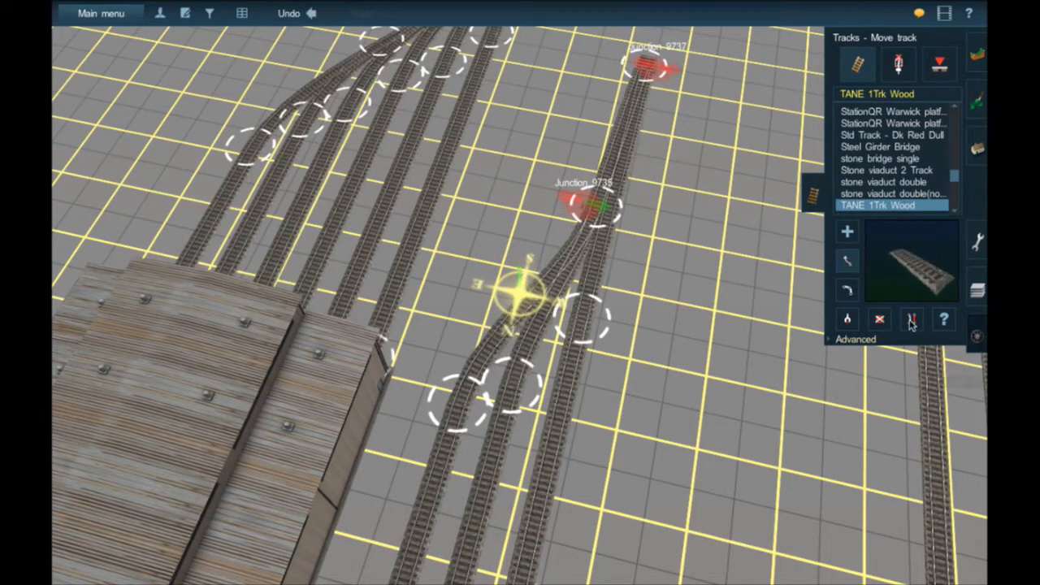
pyautogui.click(613, 149)
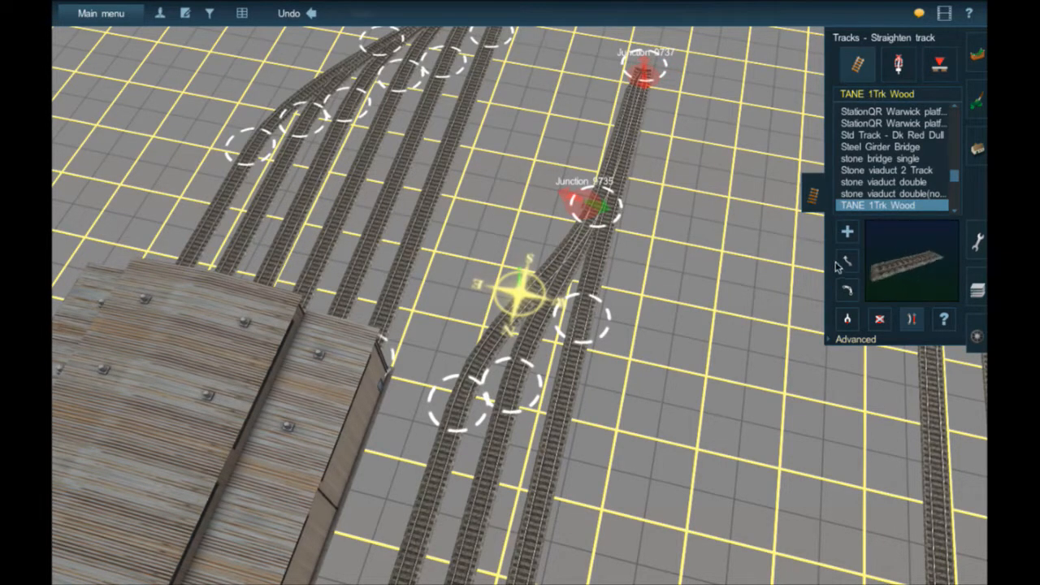
pyautogui.moveTo(593, 209); pyautogui.dragTo(581, 190)
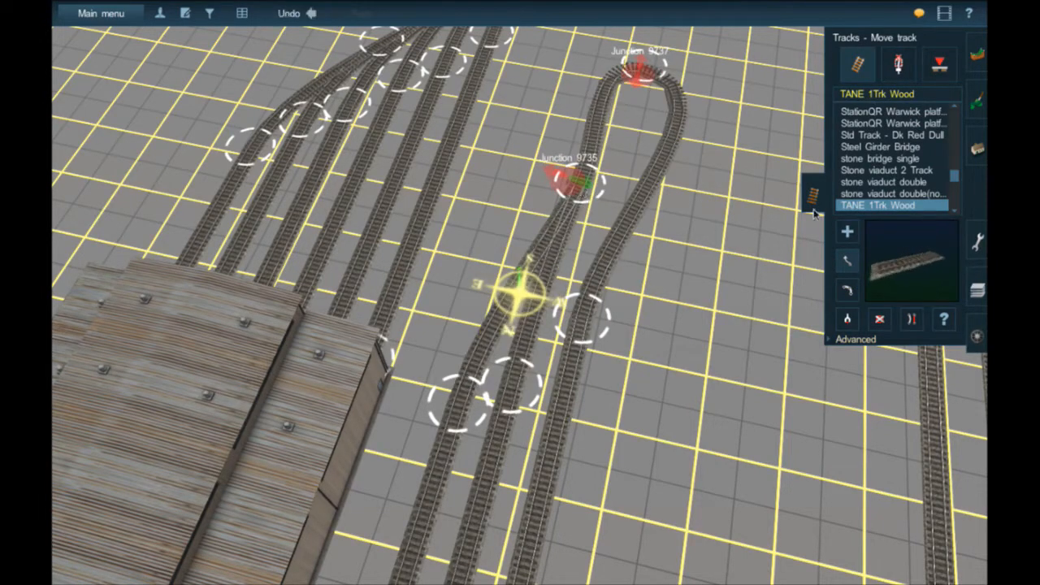
# Lay a new TANE 1Trk Wood lead from the outer junction, away from the shed, and straighten it
pyautogui.rightClick(735, 74)
pyautogui.rightClick(455, 188)
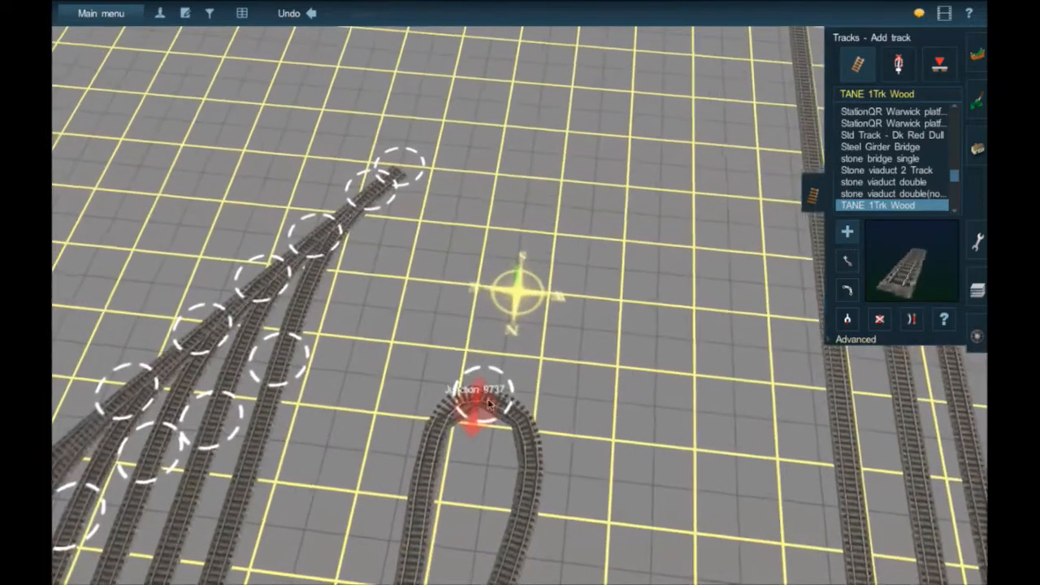
pyautogui.moveTo(489, 399); pyautogui.dragTo(522, 208)
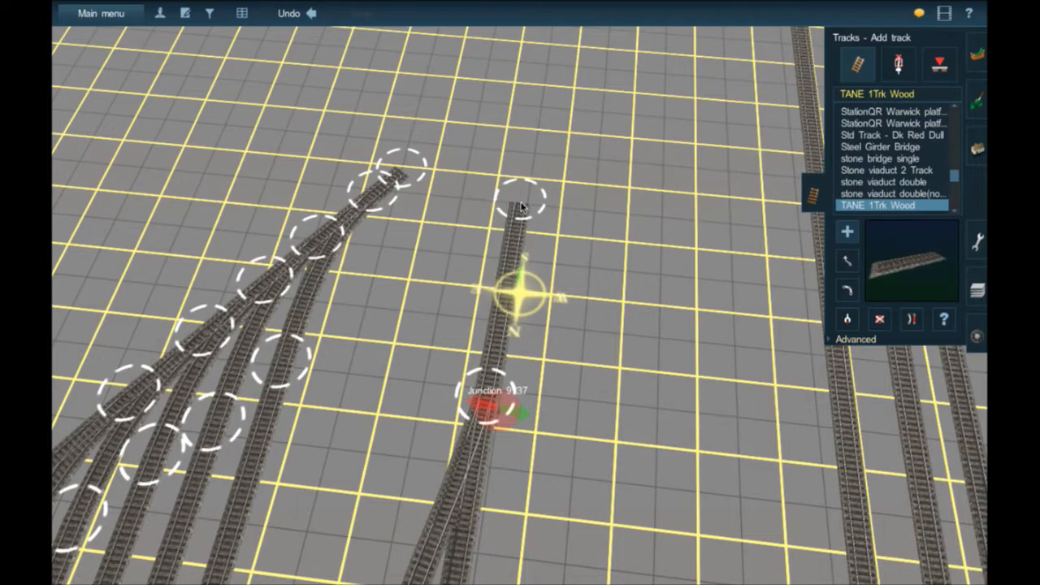
pyautogui.moveTo(521, 208); pyautogui.dragTo(522, 208, button='right')
pyautogui.scroll(5, 521, 208)
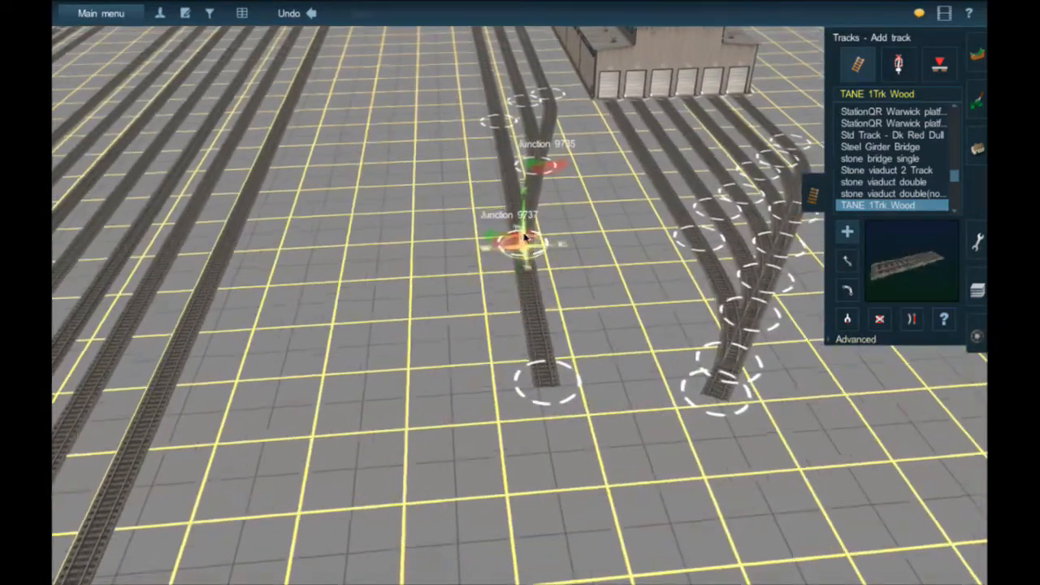
pyautogui.scroll(-5, 525, 261)
pyautogui.click(912, 318)
pyautogui.click(516, 415)
pyautogui.scroll(-3, 499, 408)
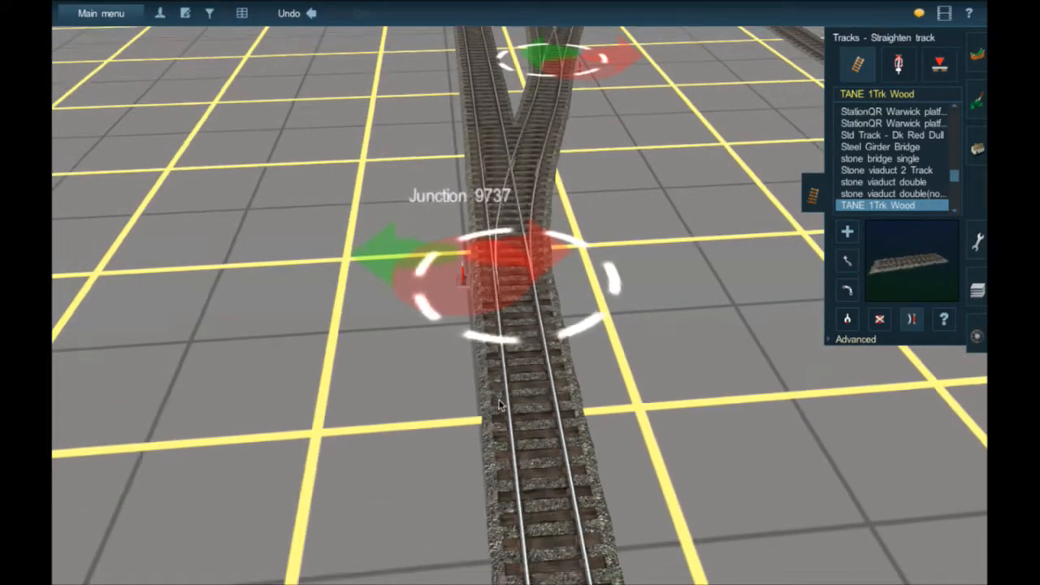
# Reposition the outer and inner junctions to smooth the tracks running between them
pyautogui.moveTo(549, 310); pyautogui.dragTo(528, 346)
pyautogui.rightClick(550, 104)
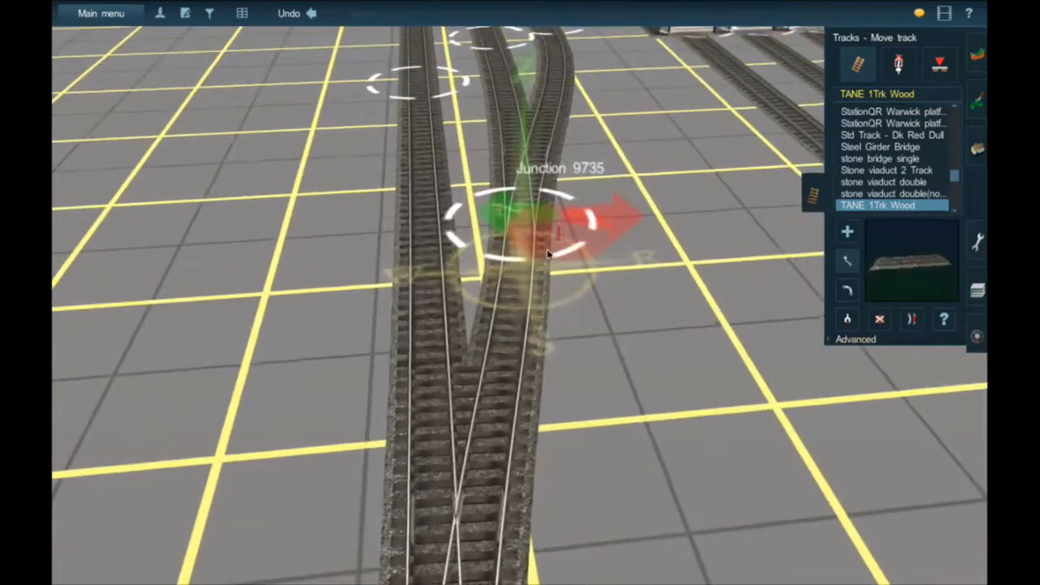
pyautogui.moveTo(536, 251); pyautogui.dragTo(539, 268)
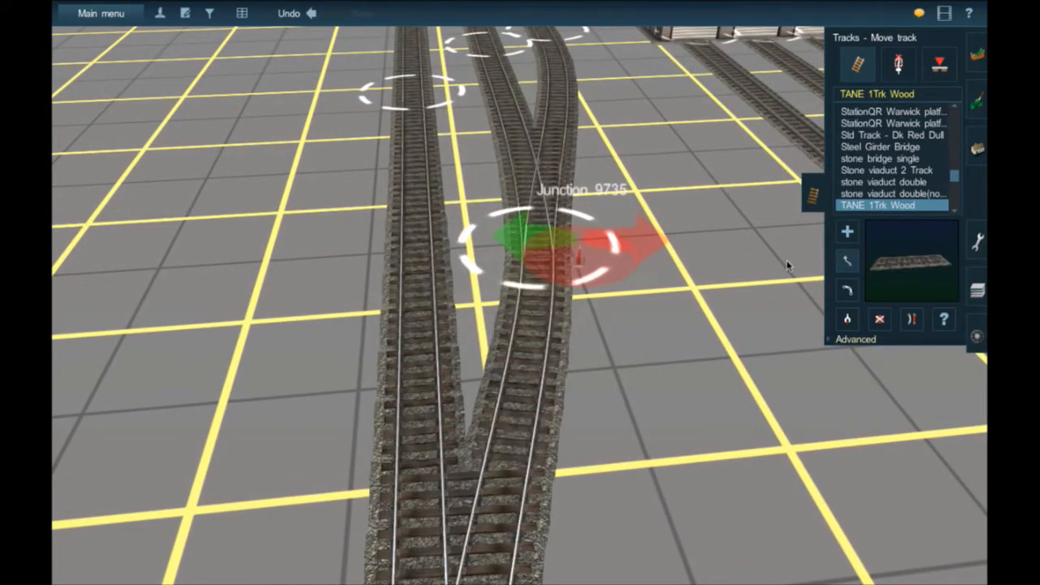
# Insert a spline point just beyond the inner junction, straighten the track there and move the junction closer to the point
pyautogui.click(830, 340)
pyautogui.click(911, 361)
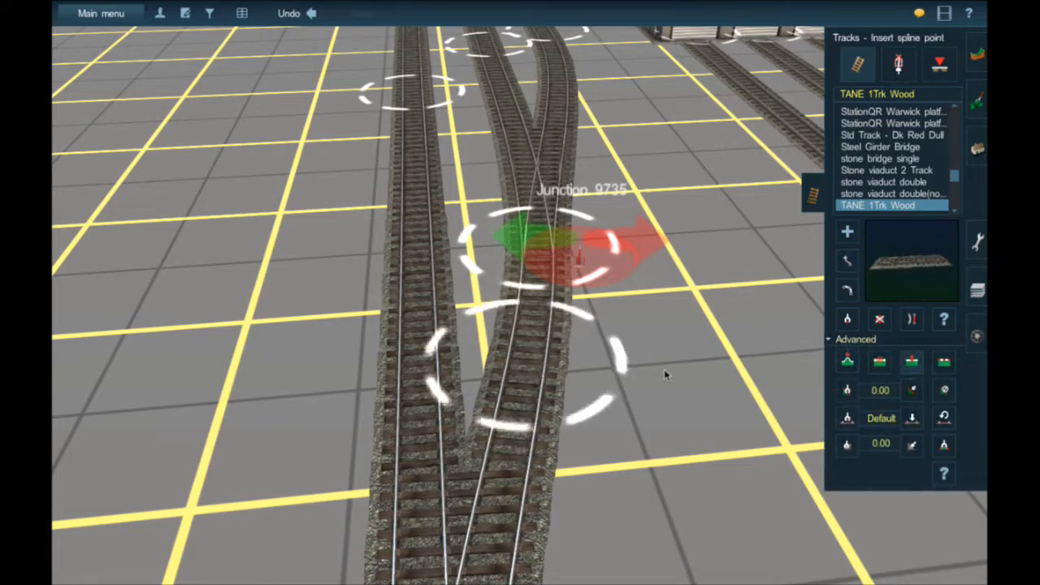
pyautogui.click(910, 323)
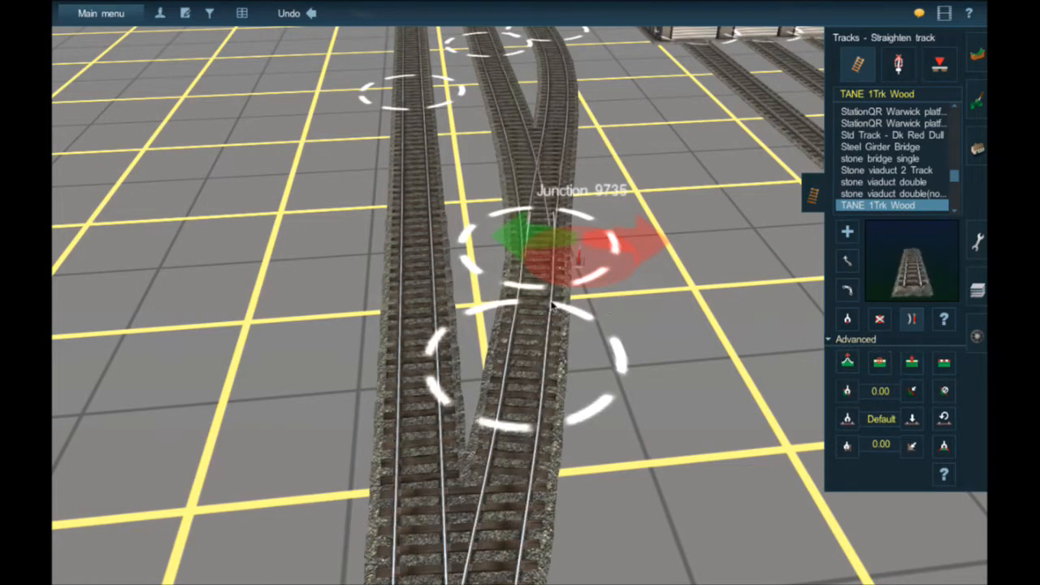
pyautogui.click(553, 304)
pyautogui.press('m')
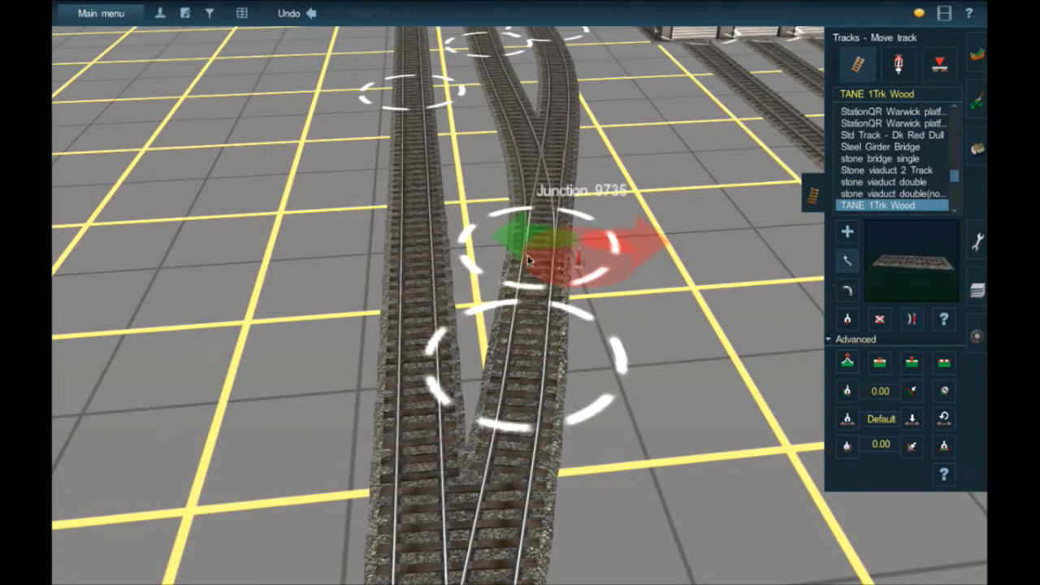
pyautogui.moveTo(538, 252); pyautogui.dragTo(530, 297)
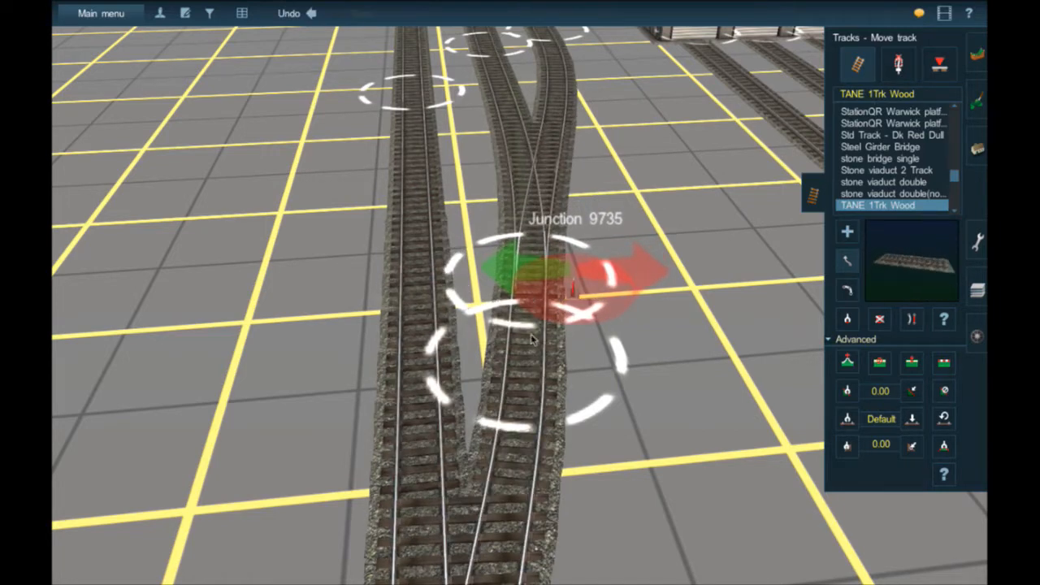
# Adjust the position of the outer junction and the lead's far end to keep the lead in line with the merging tracks
pyautogui.rightClick(521, 392)
pyautogui.moveTo(522, 391); pyautogui.dragTo(523, 168, button='right')
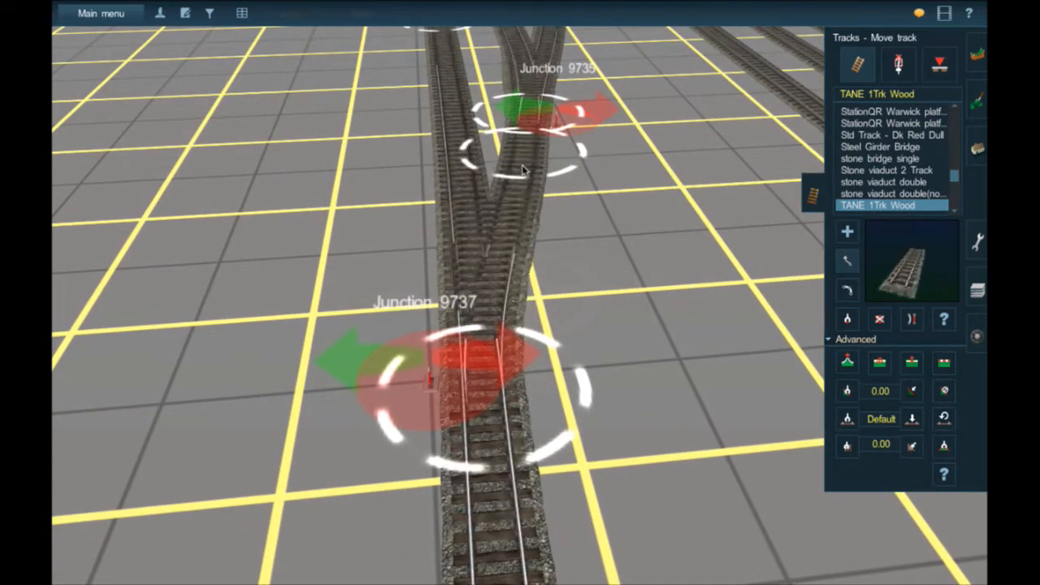
pyautogui.rightClick(491, 451)
pyautogui.moveTo(532, 298); pyautogui.dragTo(529, 317)
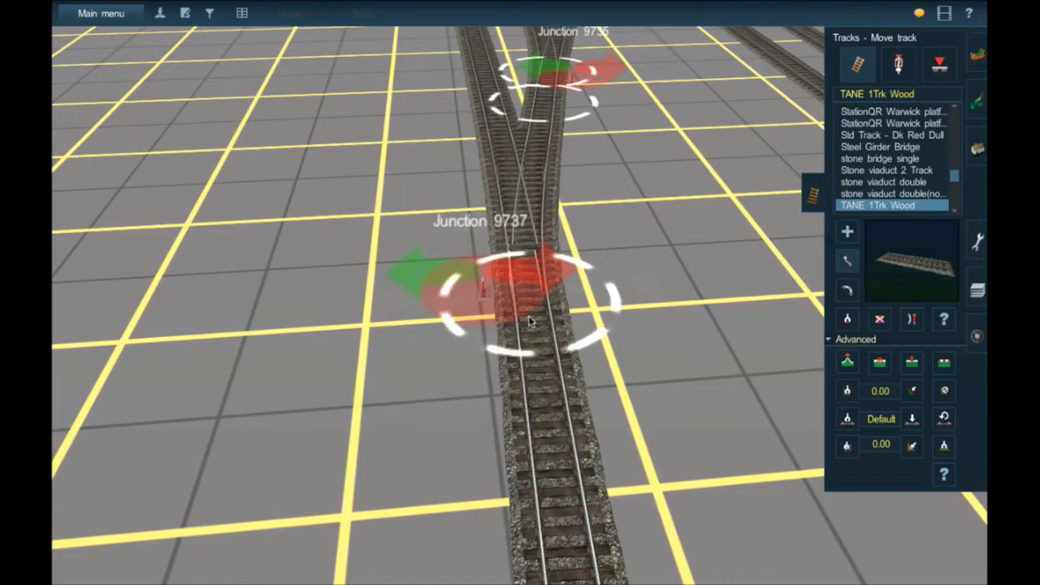
pyautogui.rightClick(537, 368)
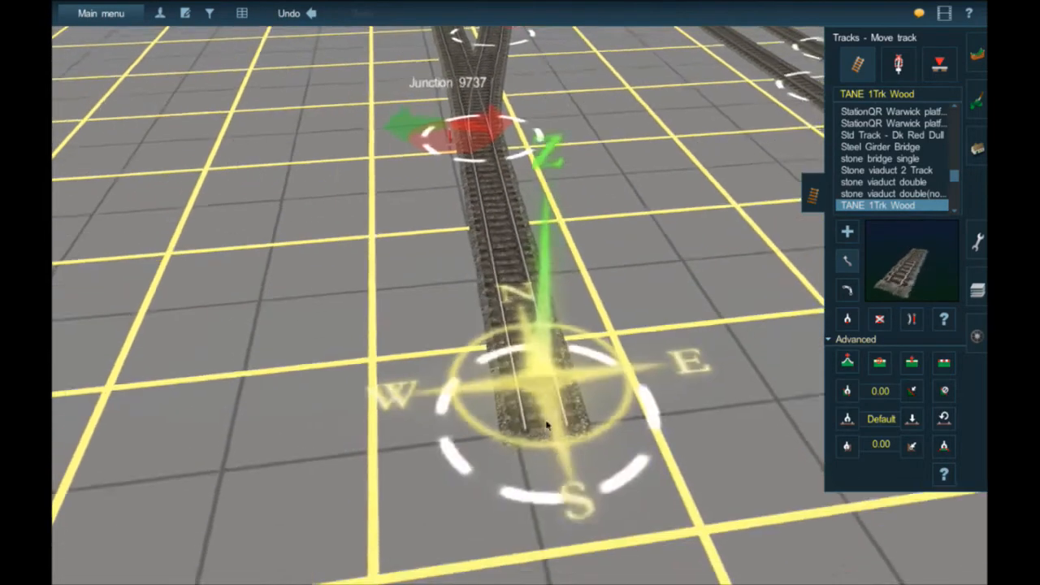
pyautogui.moveTo(540, 351); pyautogui.dragTo(547, 350)
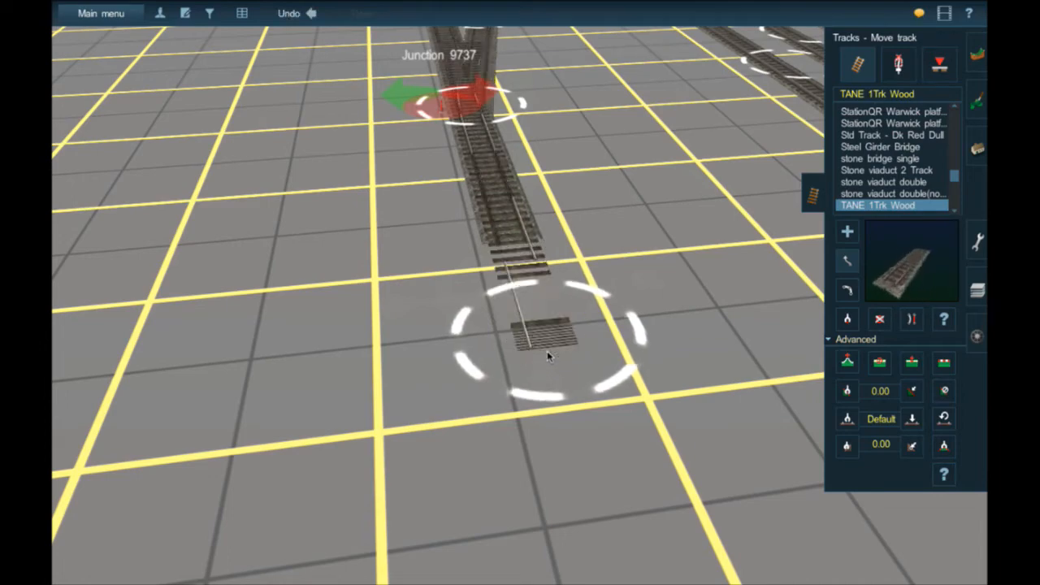
pyautogui.press('Down')
pyautogui.press('Up')
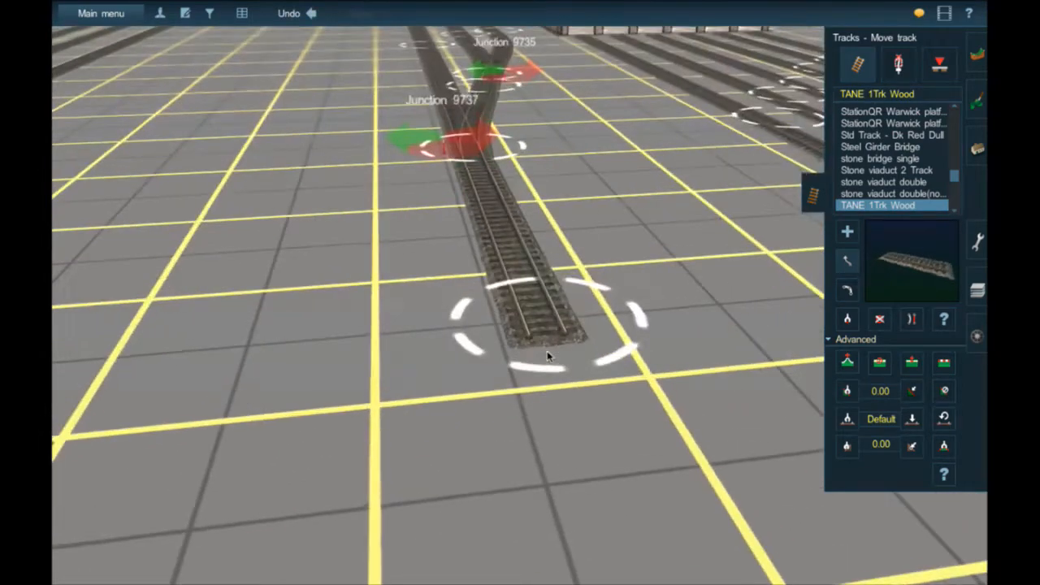
# Extend the lead from its open end past the end of the neighbouring ladder with TANE 1Trk Wood
pyautogui.rightClick(472, 107)
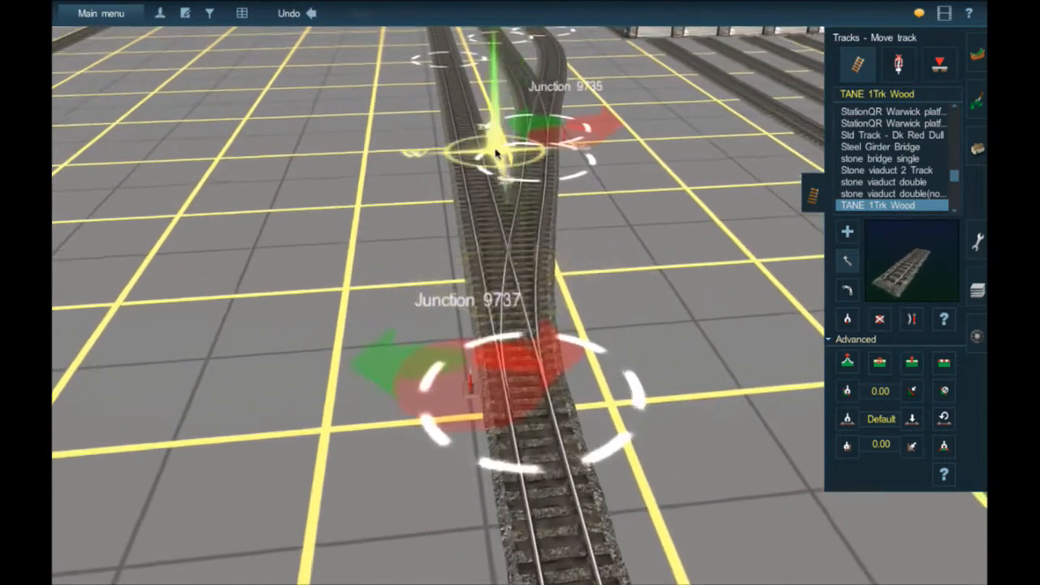
pyautogui.rightClick(499, 162)
pyautogui.rightClick(527, 421)
pyautogui.scroll(-5, 527, 421)
pyautogui.press('Left')
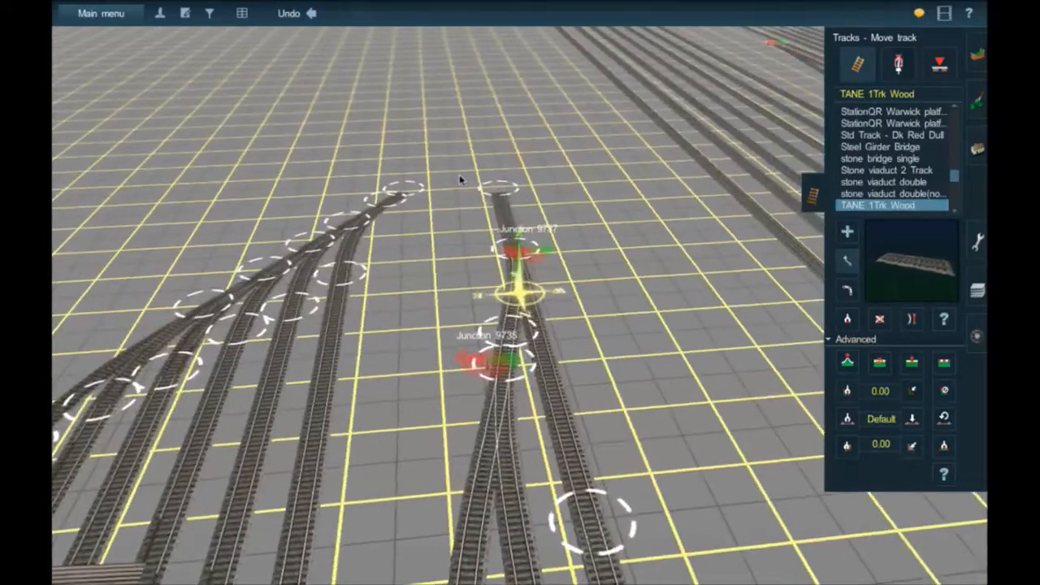
pyautogui.rightClick(460, 179)
pyautogui.press('Up')
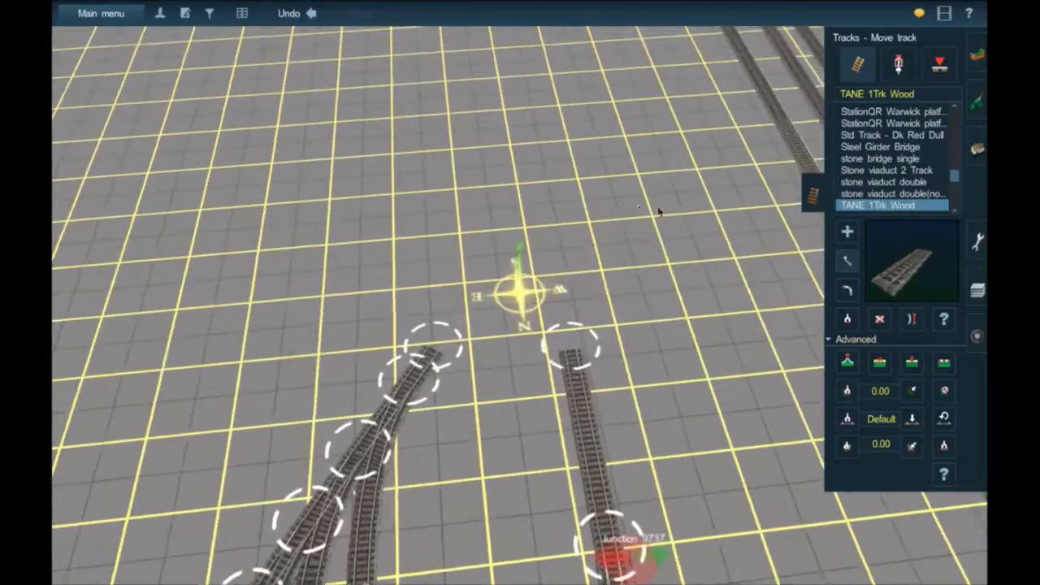
pyautogui.moveTo(571, 355); pyautogui.dragTo(554, 246)
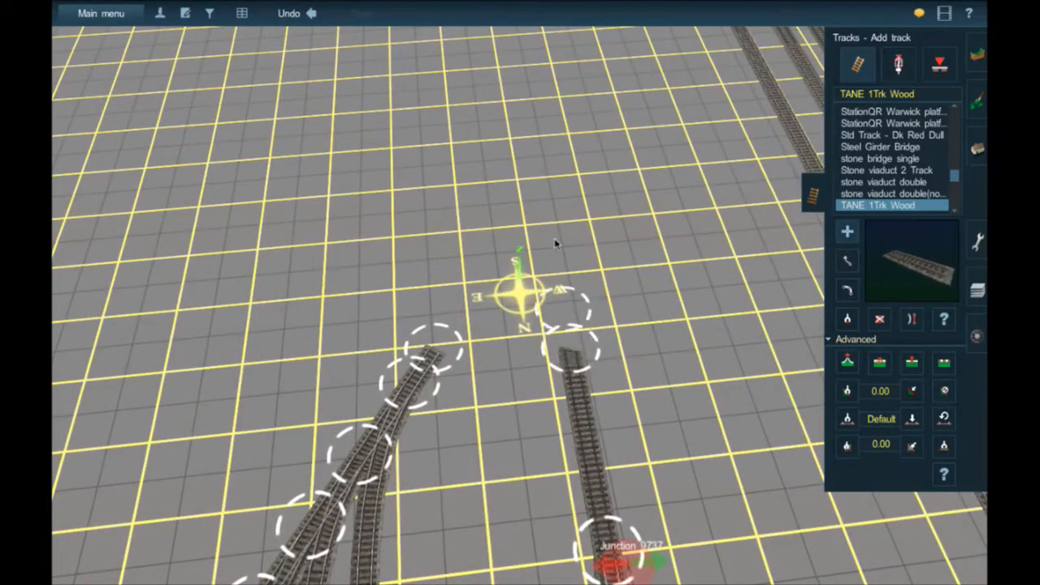
pyautogui.moveTo(544, 188); pyautogui.dragTo(521, 98)
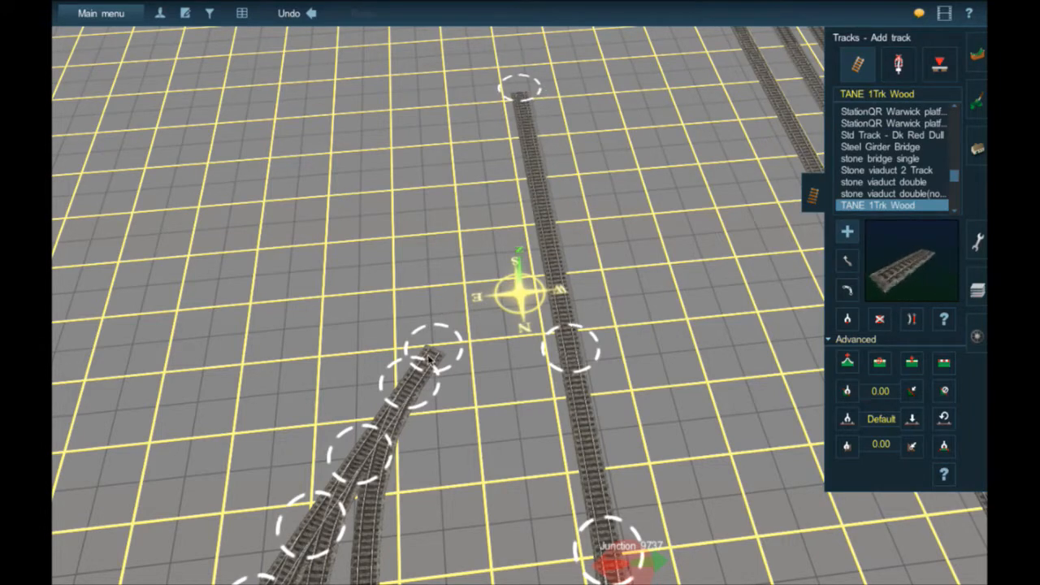
# Extend the neighbouring ladder to join the lead's end at a new junction, and continue a single track beyond it
pyautogui.click(491, 265)
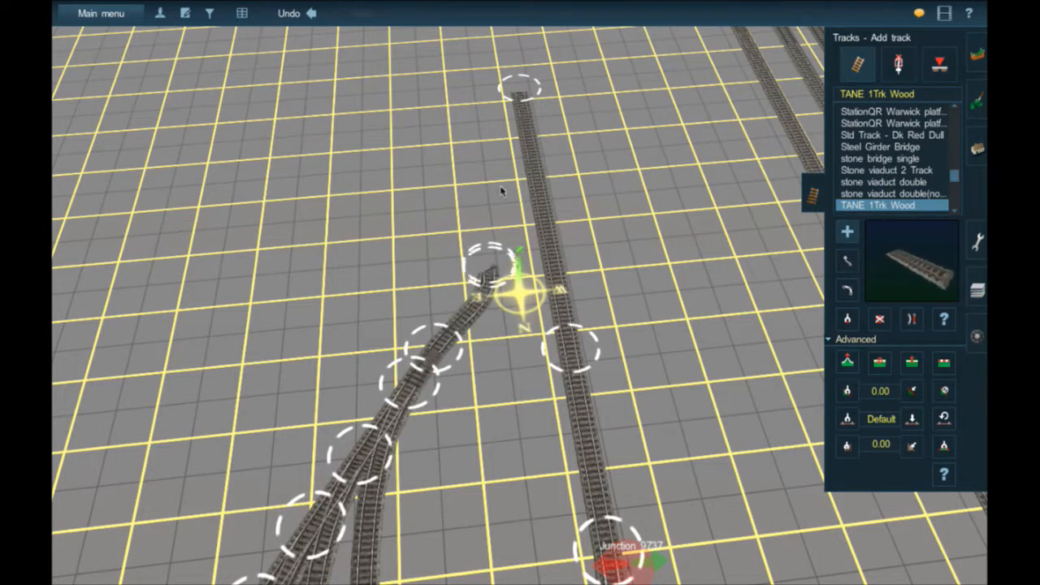
pyautogui.click(508, 138)
pyautogui.rightClick(509, 139)
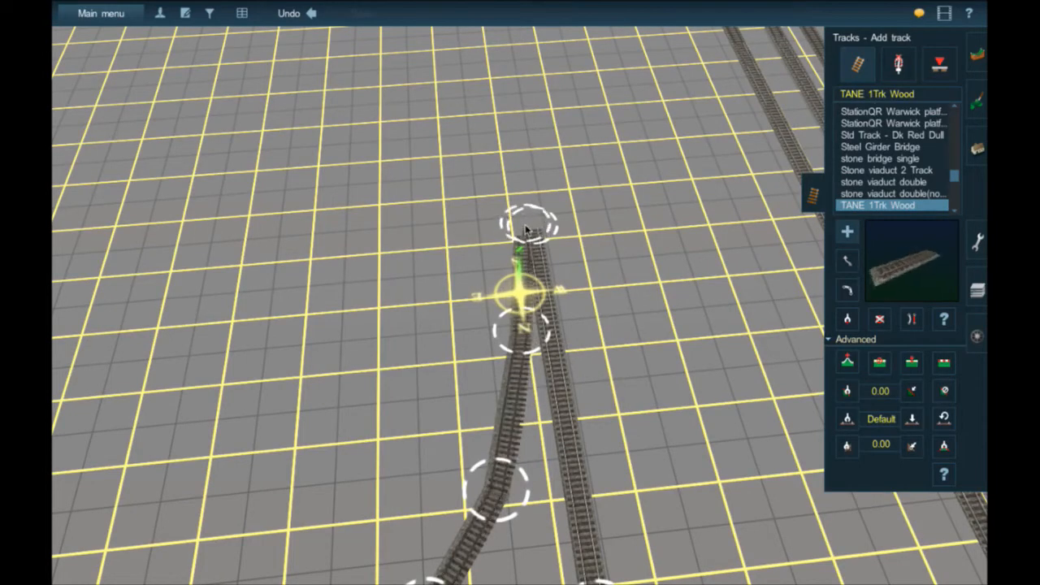
pyautogui.moveTo(553, 270); pyautogui.dragTo(720, 285)
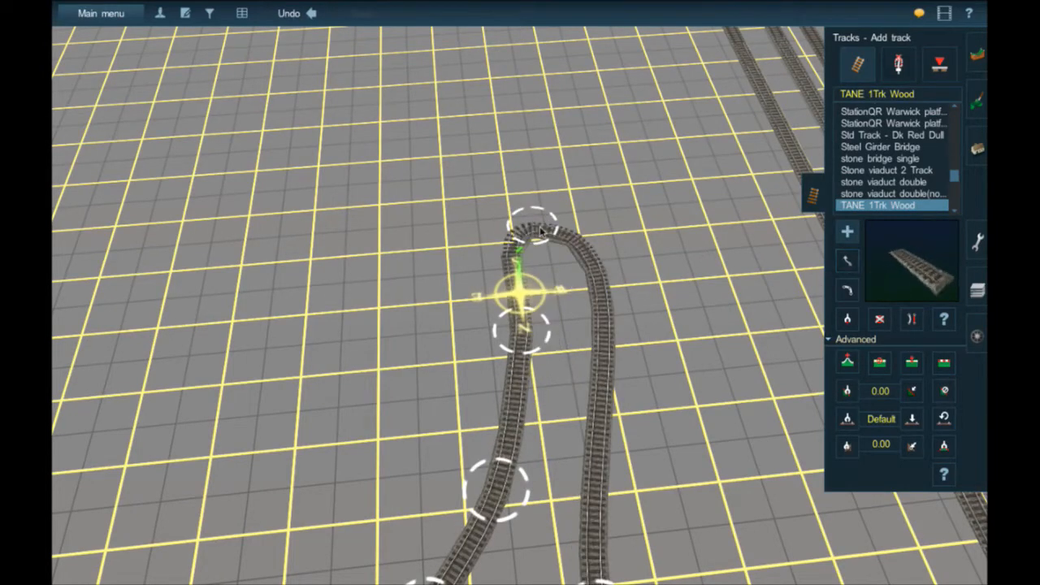
pyautogui.moveTo(535, 226); pyautogui.dragTo(509, 99)
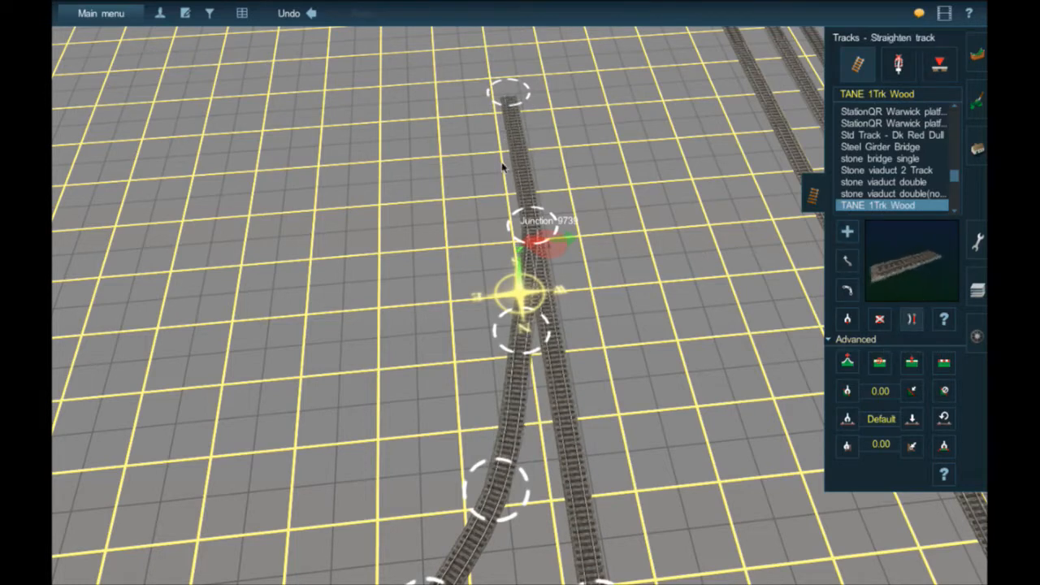
# Move the joints of the connecting track between the neighbouring ladder and the new junction to ease its curve
pyautogui.moveTo(530, 205); pyautogui.dragTo(658, 235, button='right')
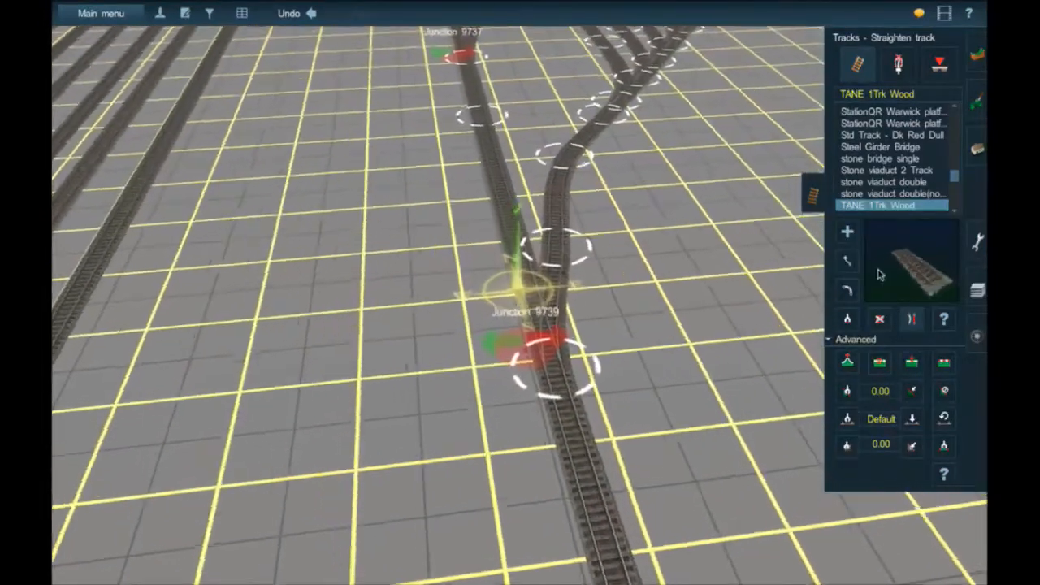
pyautogui.click(846, 290)
pyautogui.scroll(2, 573, 246)
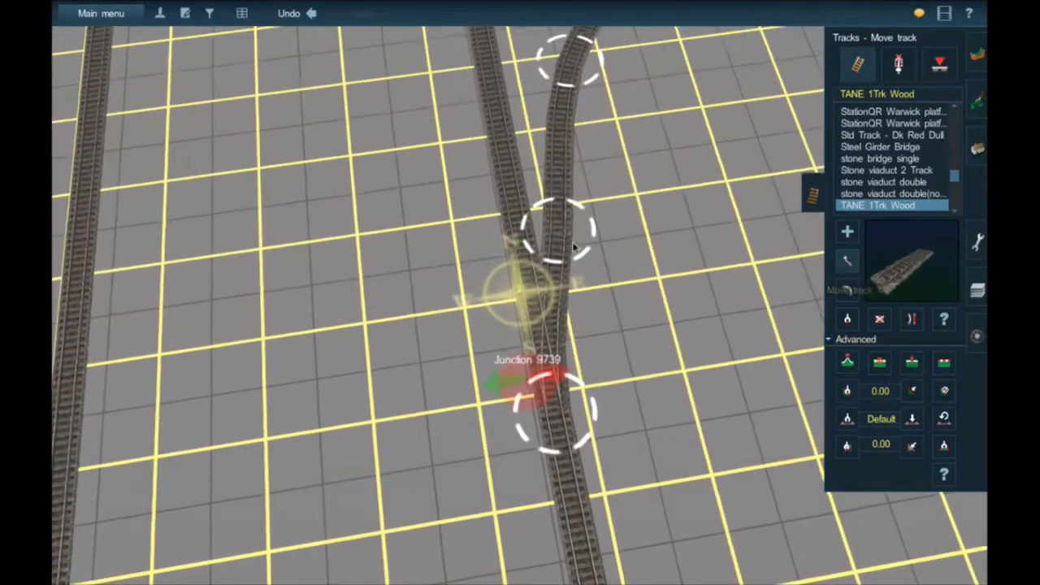
pyautogui.moveTo(573, 246); pyautogui.dragTo(543, 213)
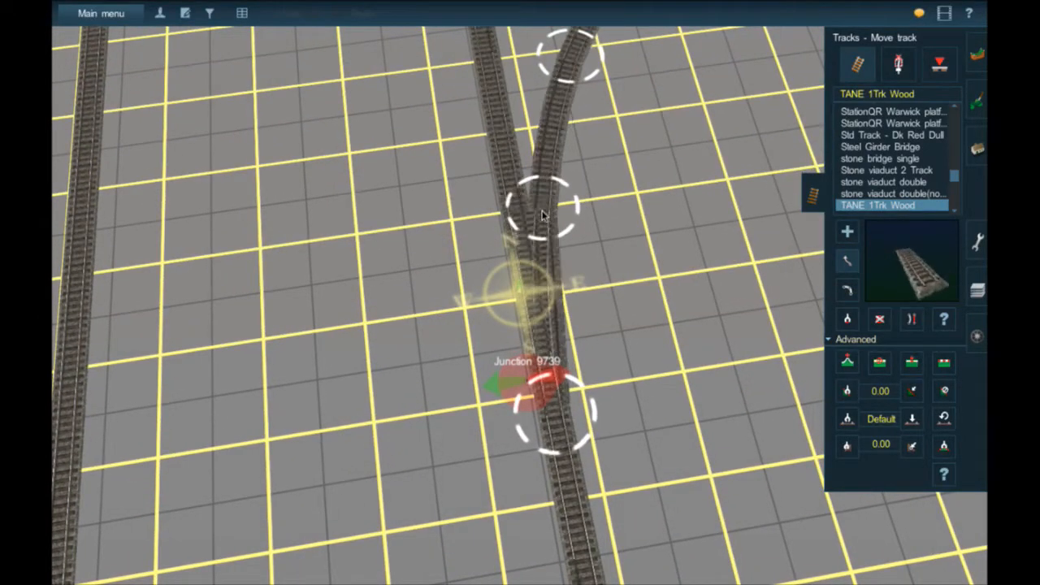
pyautogui.press('Down')
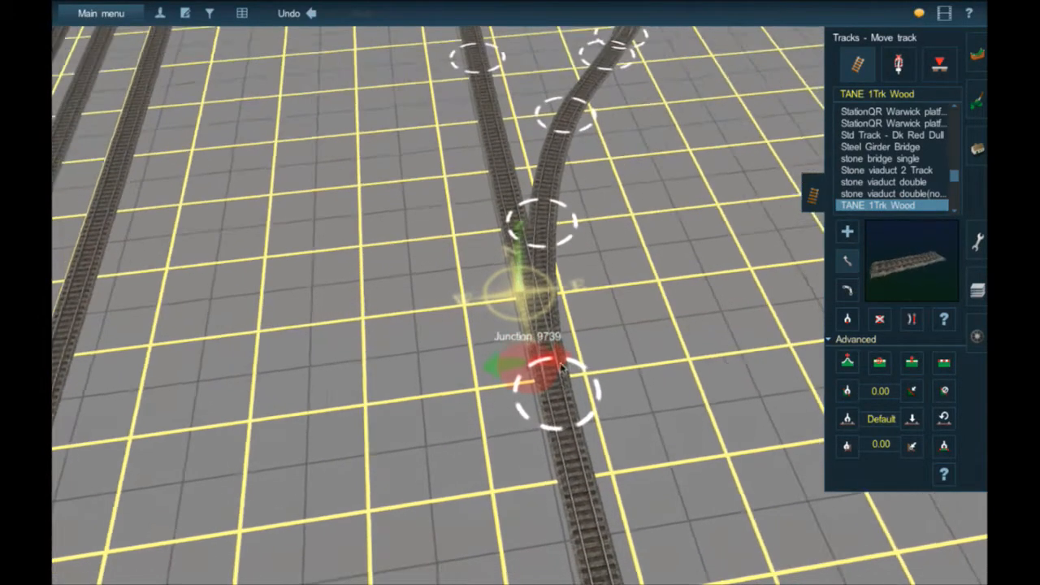
pyautogui.rightClick(547, 185)
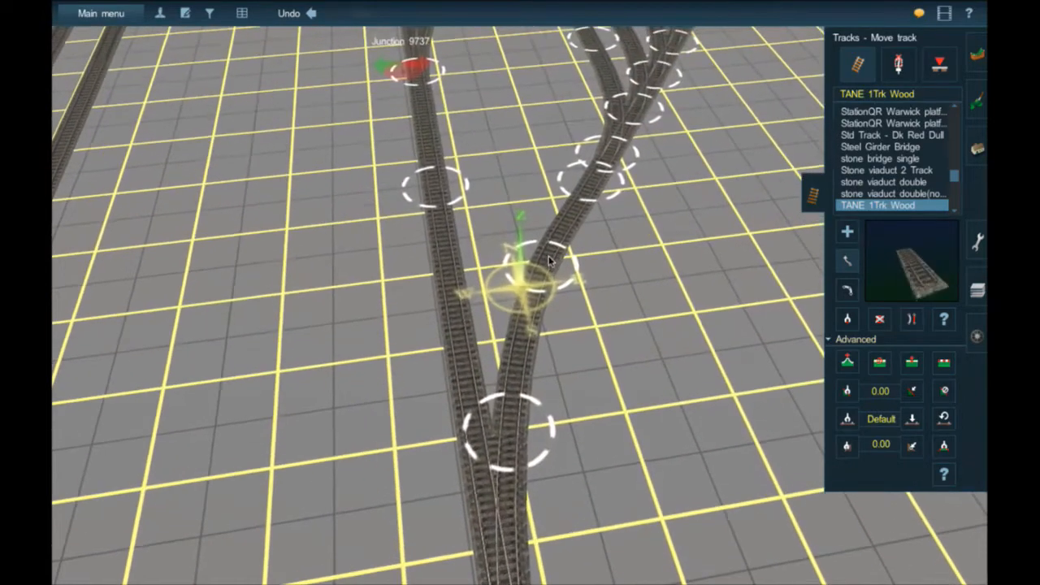
pyautogui.moveTo(539, 276); pyautogui.dragTo(553, 258)
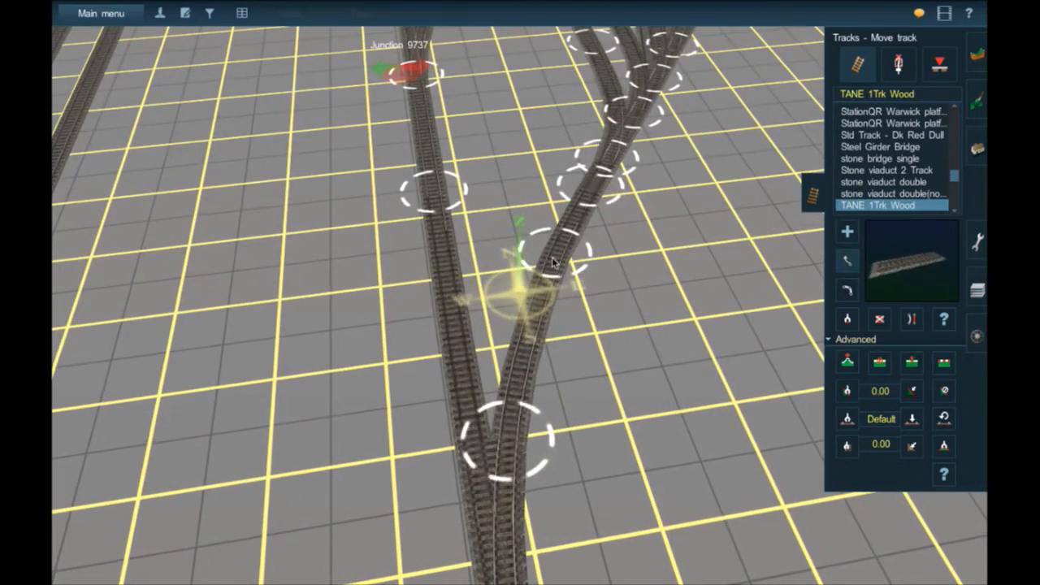
# Examine the eased connecting curve, the new junction and the track beyond it, looking back to the ladders at the engine shed
pyautogui.press('Left')
pyautogui.press('Down')
pyautogui.press('Up')
pyautogui.press('Up')
pyautogui.press('Left')
pyautogui.press('Right')
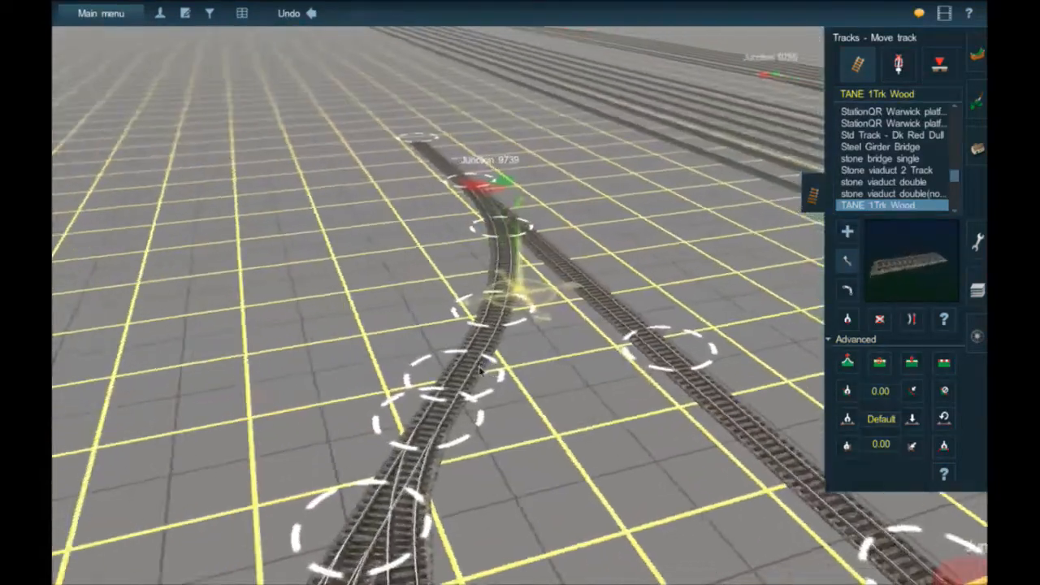
pyautogui.rightClick(453, 193)
pyautogui.press('Left')
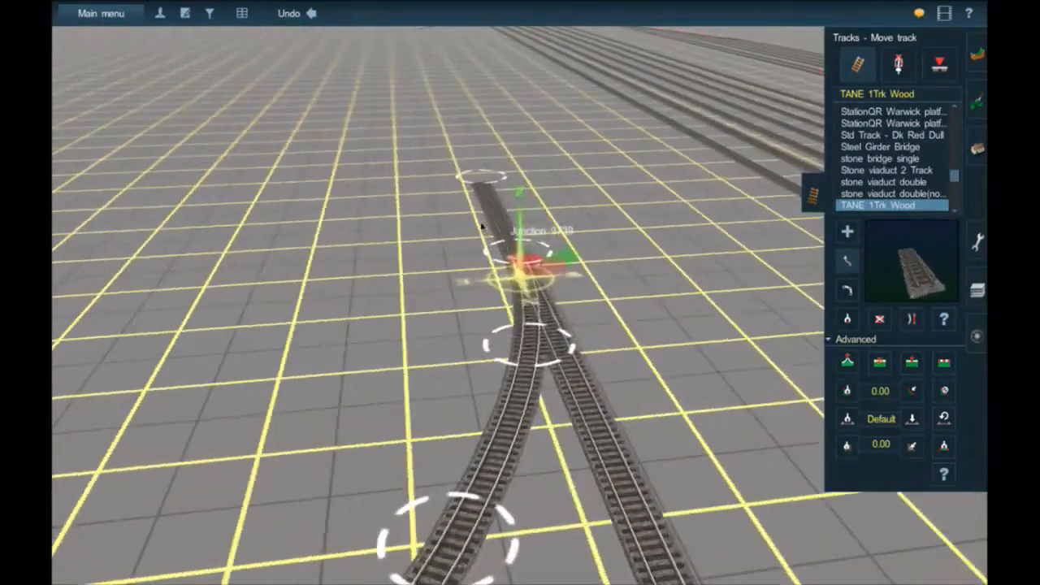
pyautogui.press('Left')
pyautogui.scroll(-5, 490, 213)
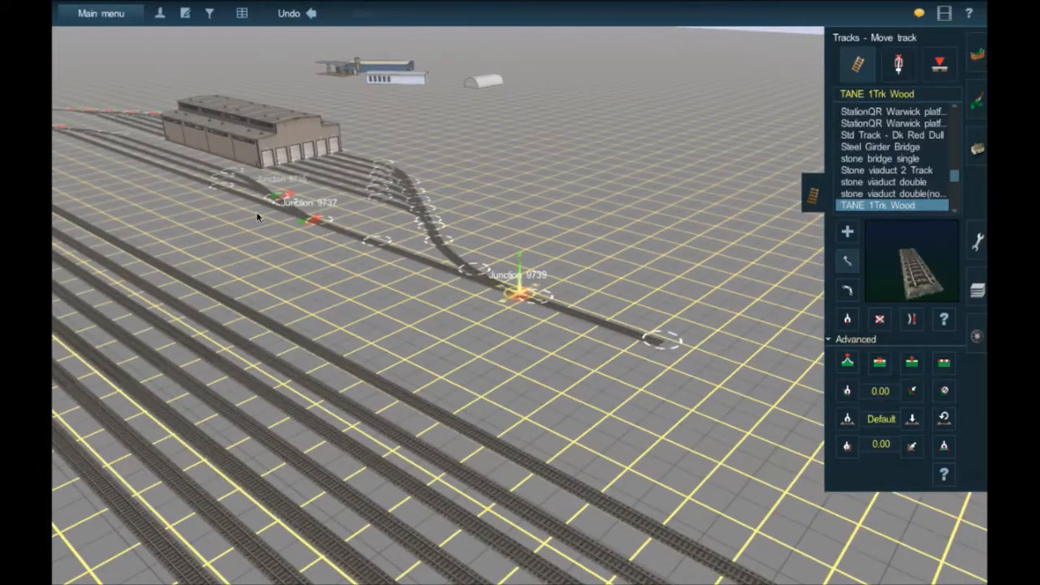
pyautogui.rightClick(227, 179)
pyautogui.press('Left')
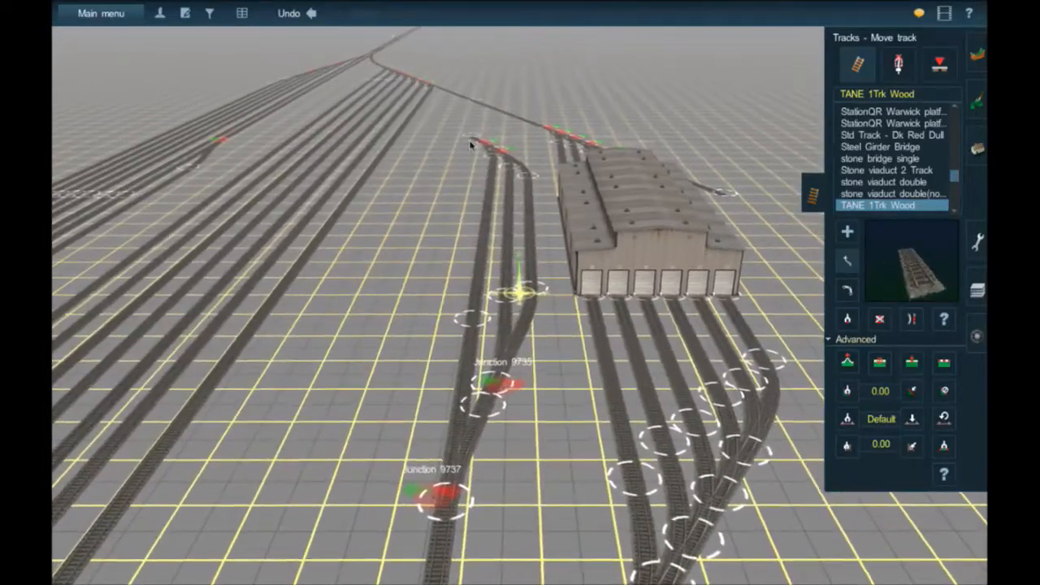
# Extend the short ladder at the engine shed's opposite end toward the diagonal lead with TANE 1Trk Wood, and adjust the new end's position
pyautogui.rightClick(471, 144)
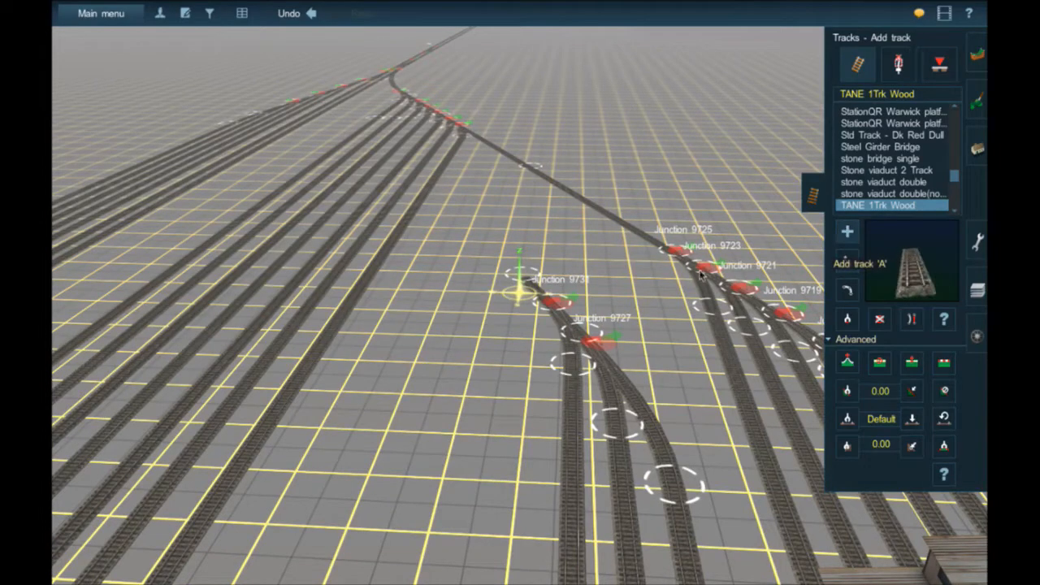
pyautogui.click(493, 213)
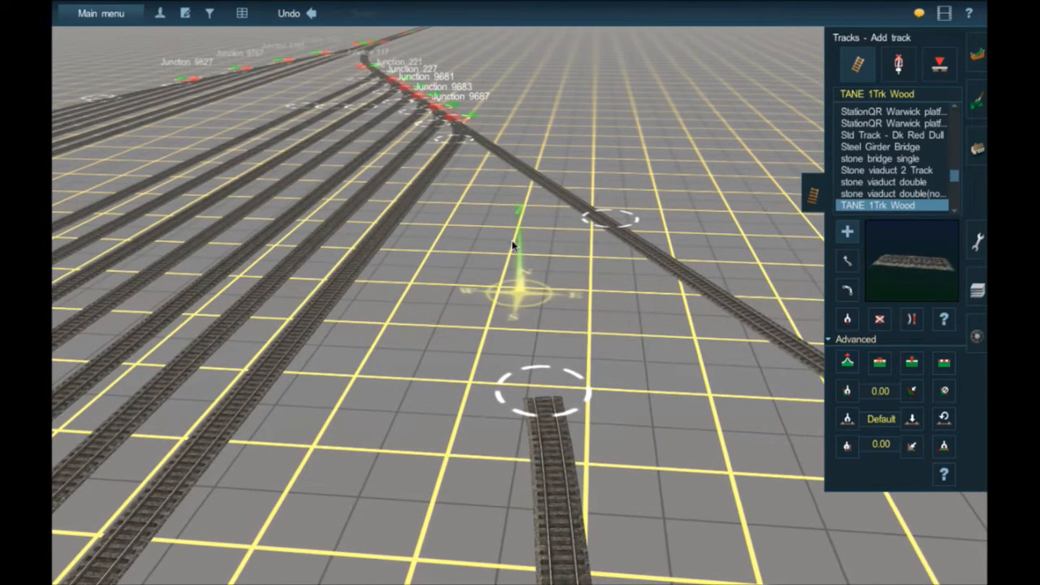
pyautogui.moveTo(542, 410)
pyautogui.mouseDown()
pyautogui.moveTo(544, 255)
pyautogui.moveTo(529, 231)
pyautogui.mouseUp()
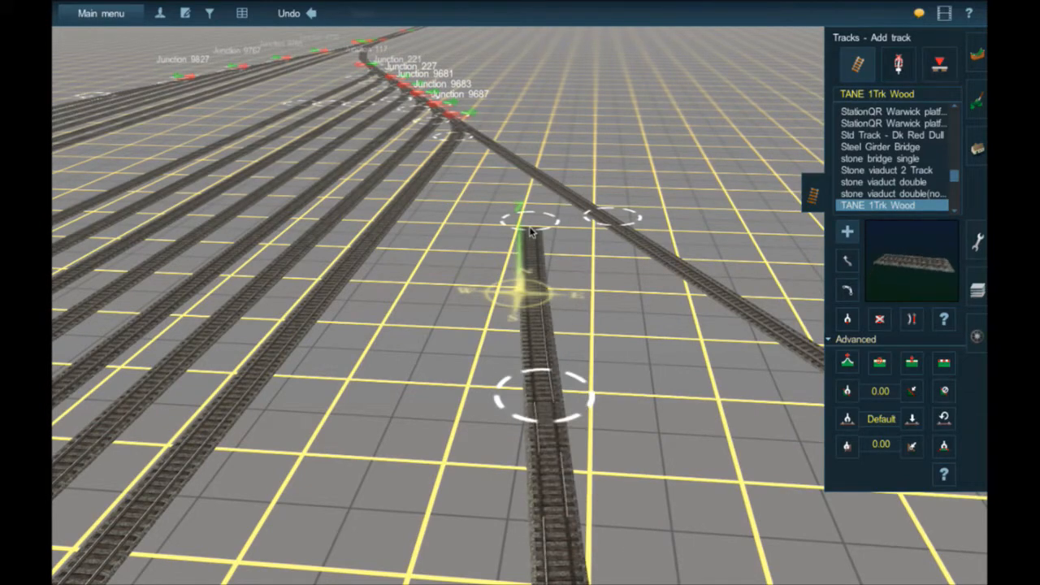
pyautogui.rightClick(531, 231)
pyautogui.moveTo(518, 285); pyautogui.dragTo(505, 233)
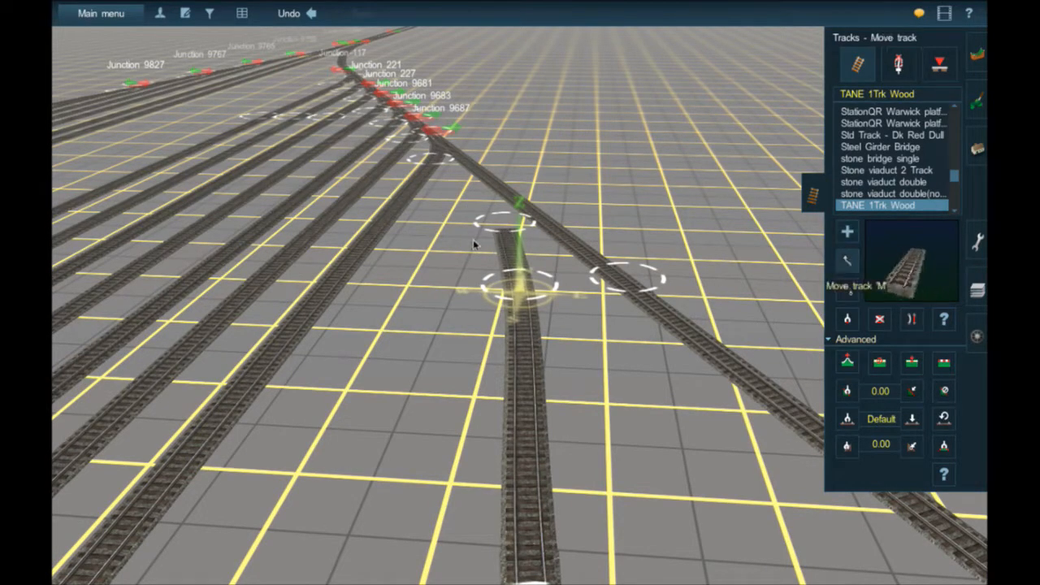
pyautogui.moveTo(504, 232); pyautogui.dragTo(511, 244)
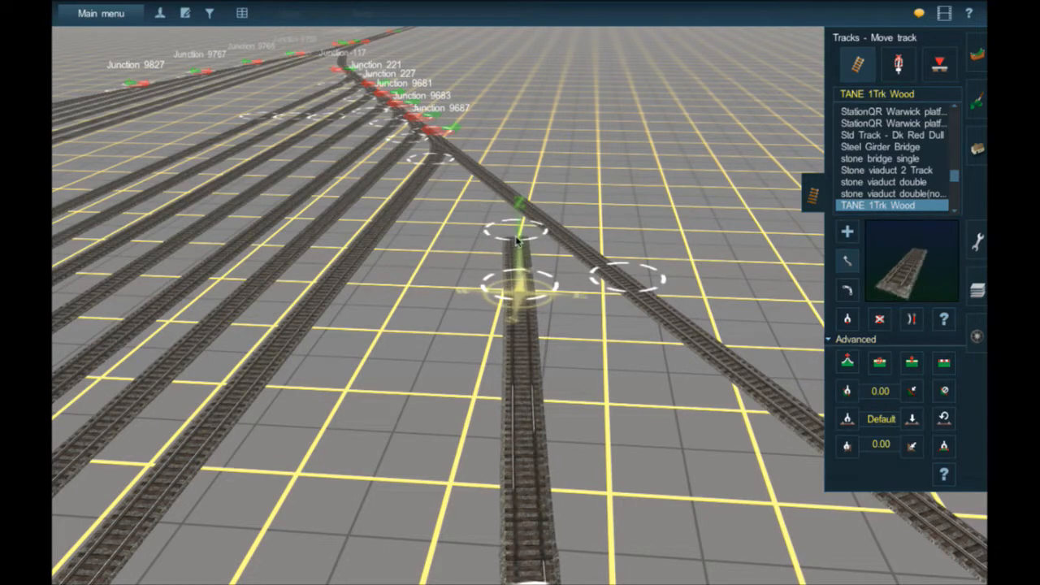
# Join the extended ladder track to the diagonal lead at a new junction near the neighbouring yard and check its alignment
pyautogui.rightClick(559, 493)
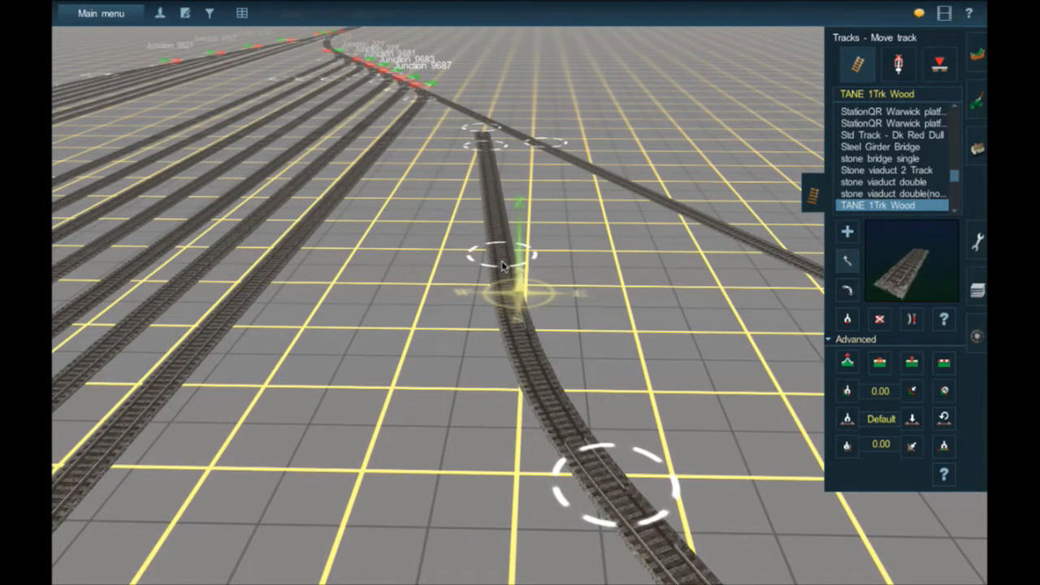
pyautogui.rightClick(483, 188)
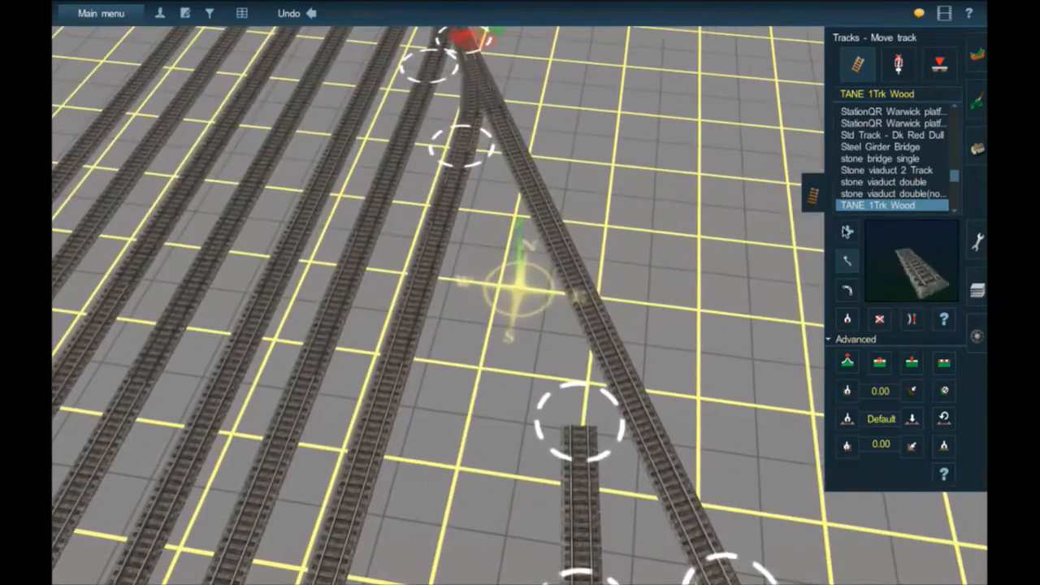
pyautogui.click(846, 232)
pyautogui.press('Down')
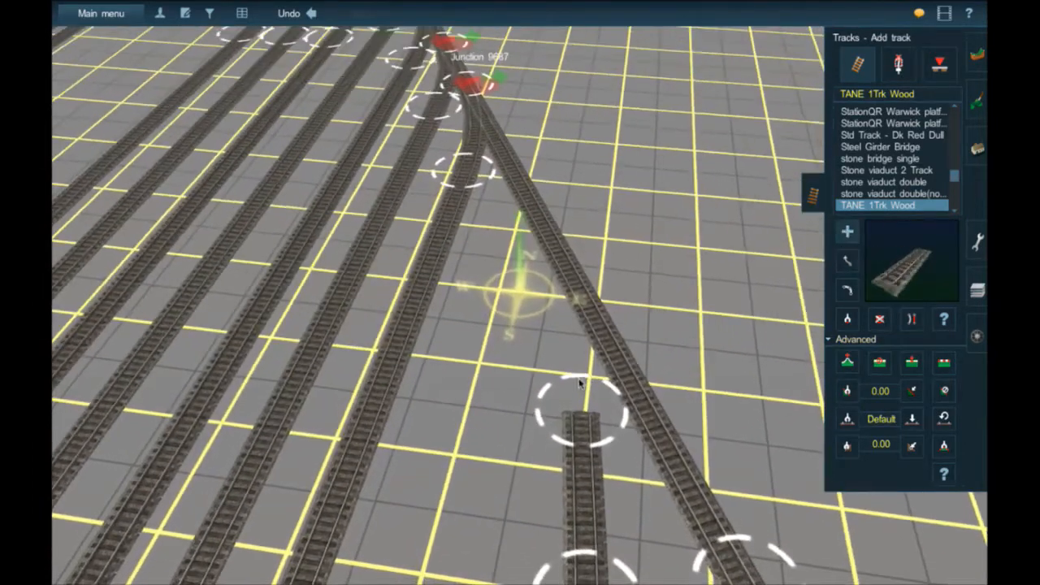
pyautogui.click(527, 208)
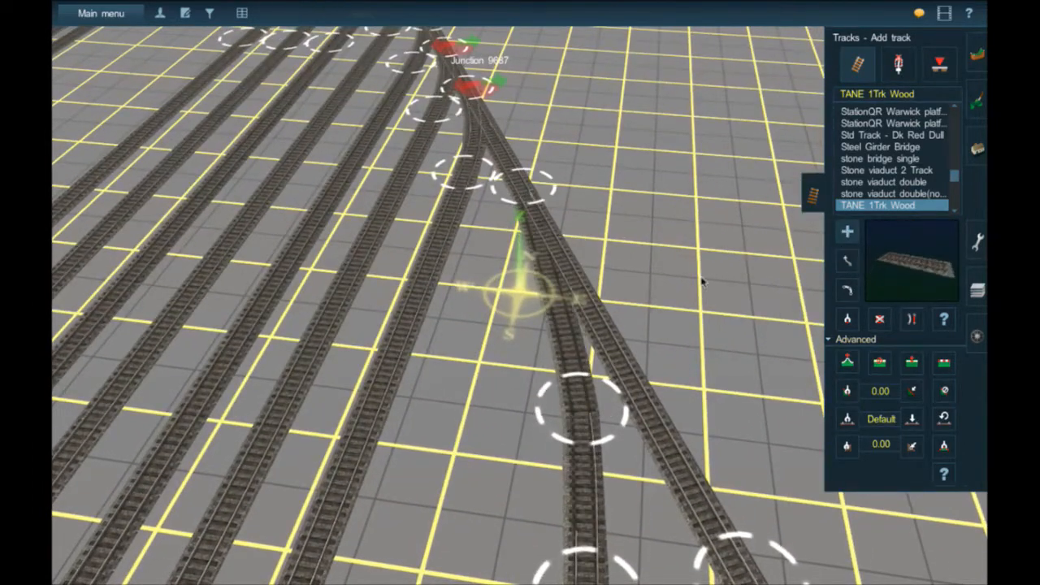
pyautogui.click(943, 363)
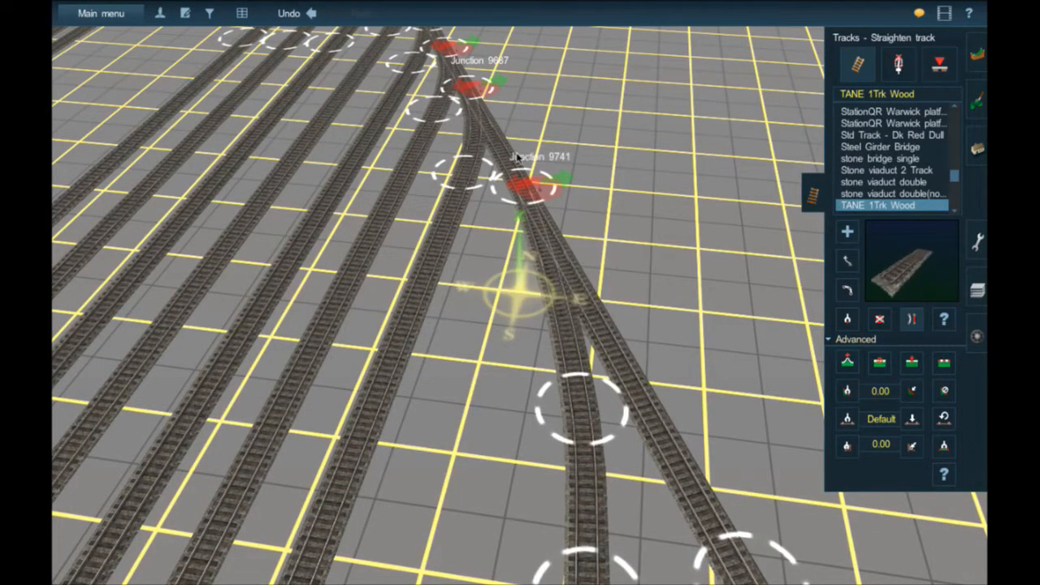
pyautogui.rightClick(533, 230)
pyautogui.press('Left')
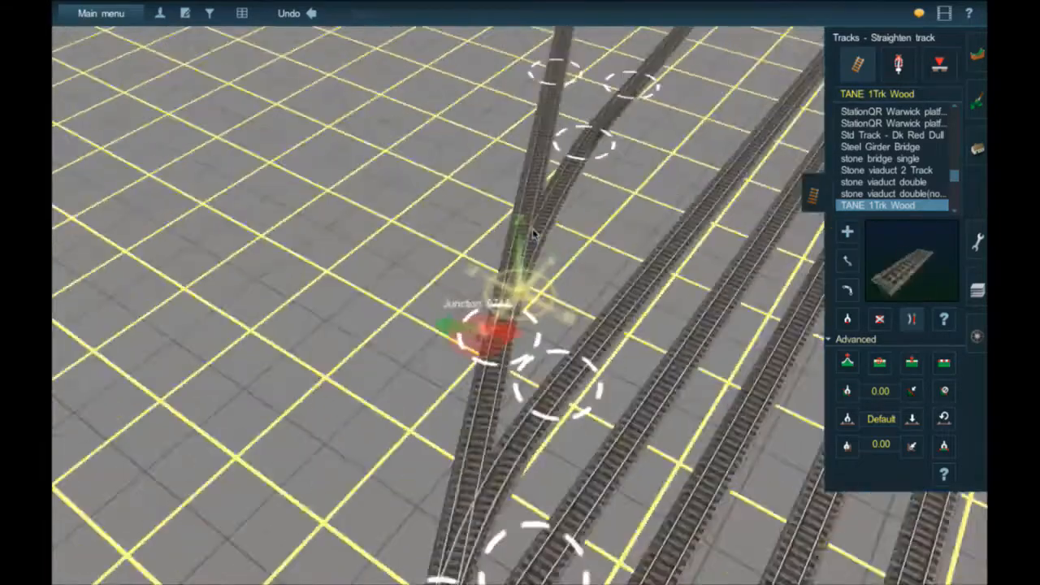
pyautogui.press('Left')
pyautogui.press('Right')
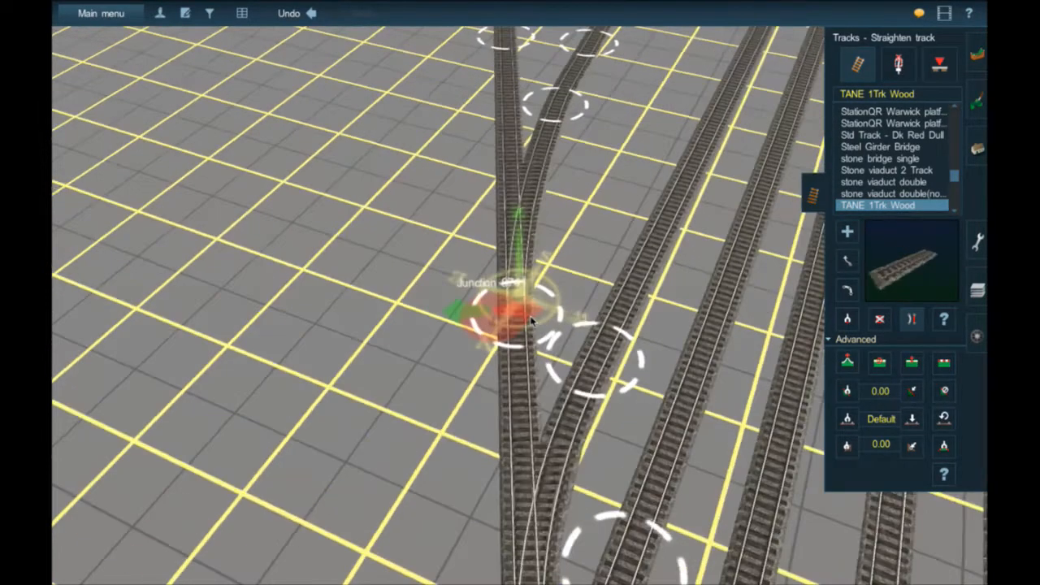
pyautogui.scroll(5, 533, 309)
pyautogui.scroll(-8, 532, 319)
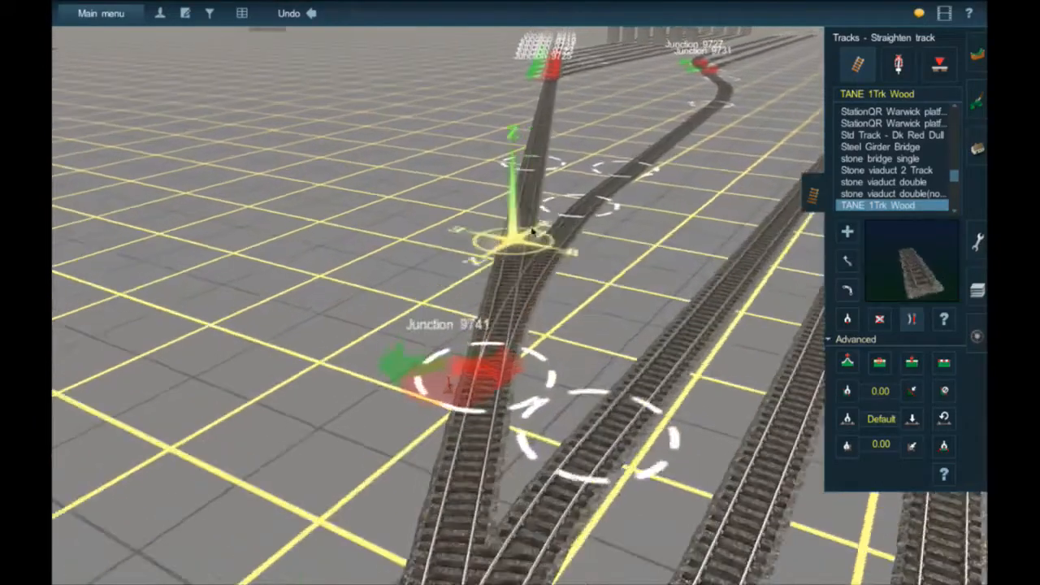
# Extend the single lead track from its open end with a long straight section of TANE 1Trk Wood
pyautogui.moveTo(532, 231)
pyautogui.mouseDown(button='right')
pyautogui.moveTo(562, 200)
pyautogui.moveTo(571, 219)
pyautogui.mouseUp(button='right')
pyautogui.rightClick(571, 205)
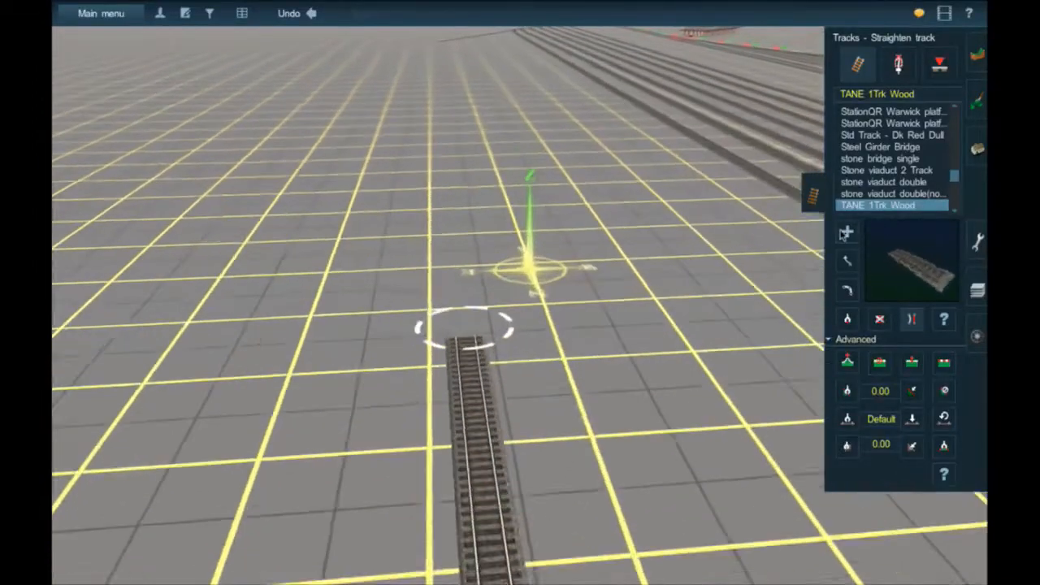
pyautogui.click(845, 232)
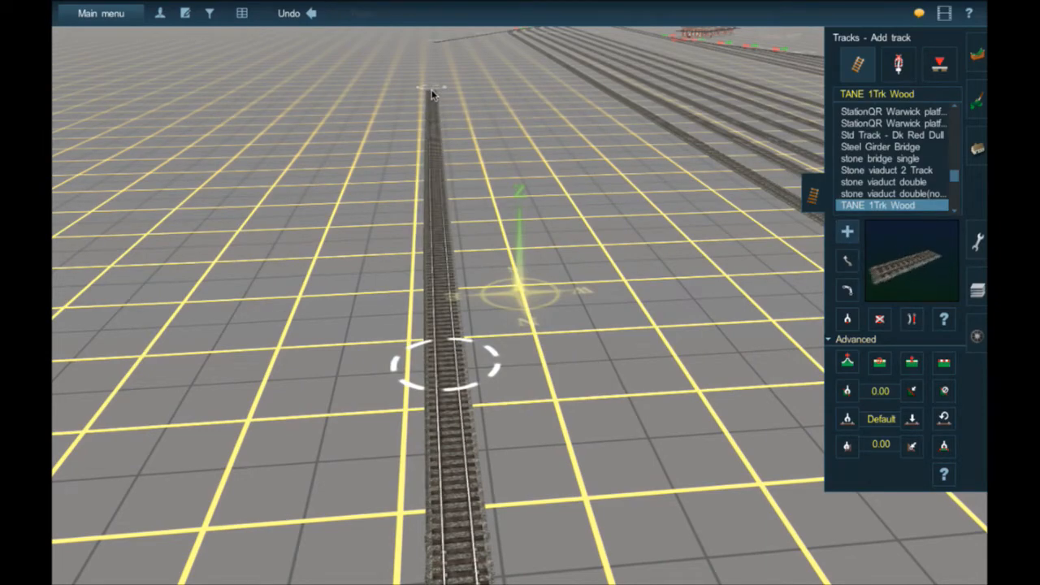
pyautogui.moveTo(412, 123); pyautogui.dragTo(524, 279, button='right')
pyautogui.scroll(-5, 524, 278)
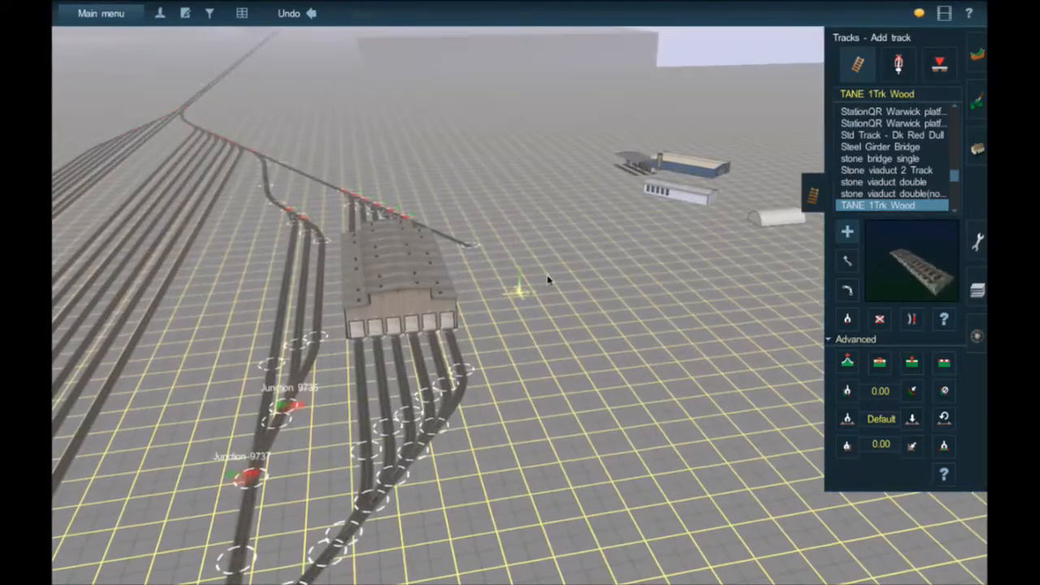
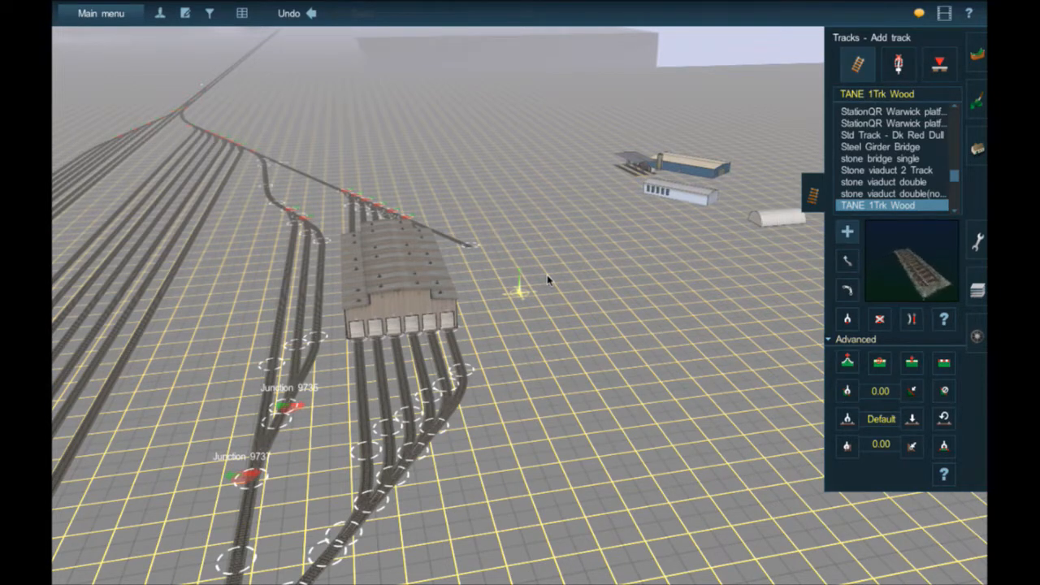
# Try to extend the stub track at the outer shed ladder alongside the engine shed
pyautogui.press('Left')
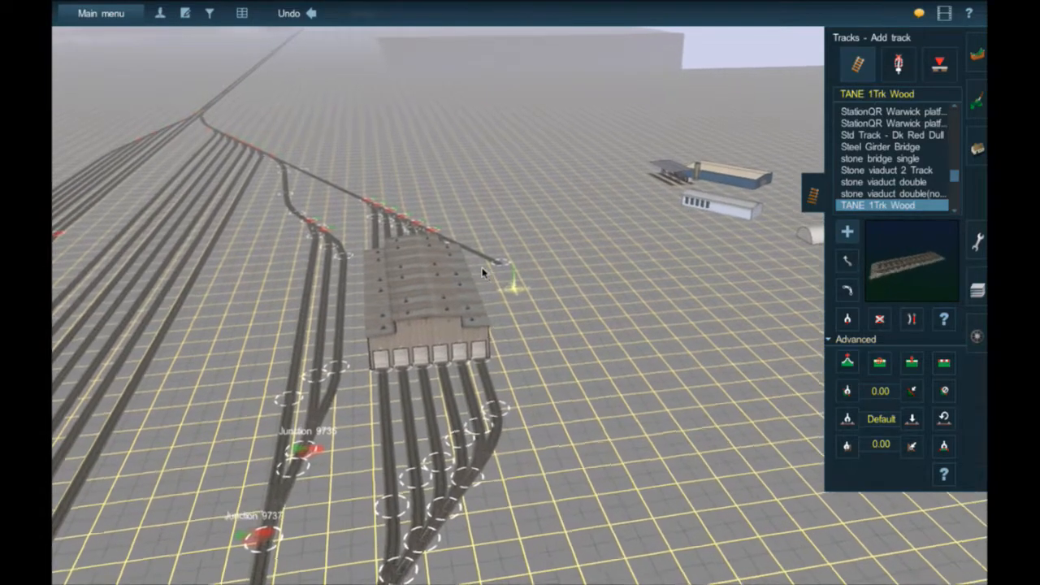
pyautogui.press('Left')
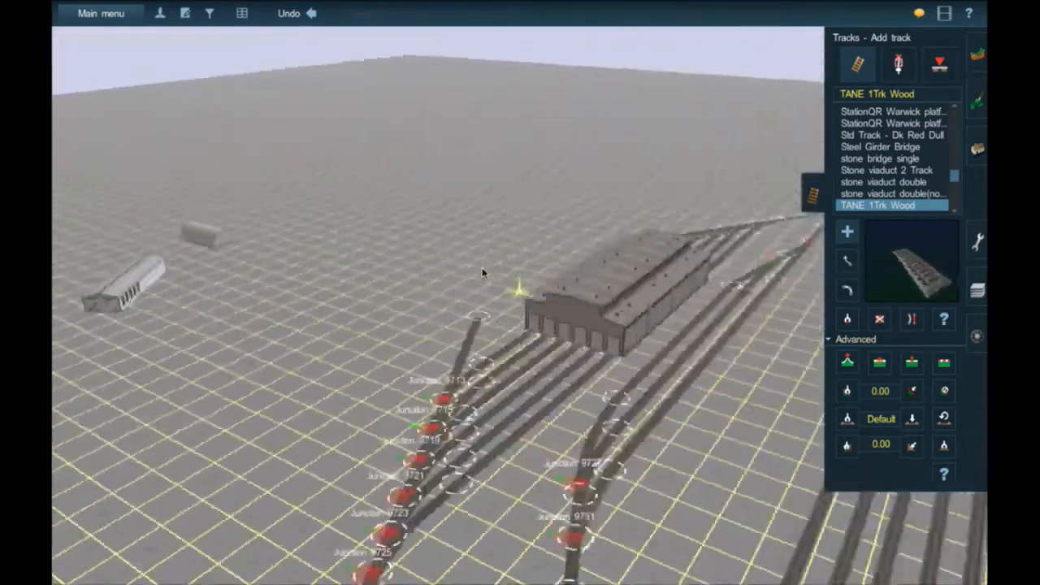
pyautogui.press('Left')
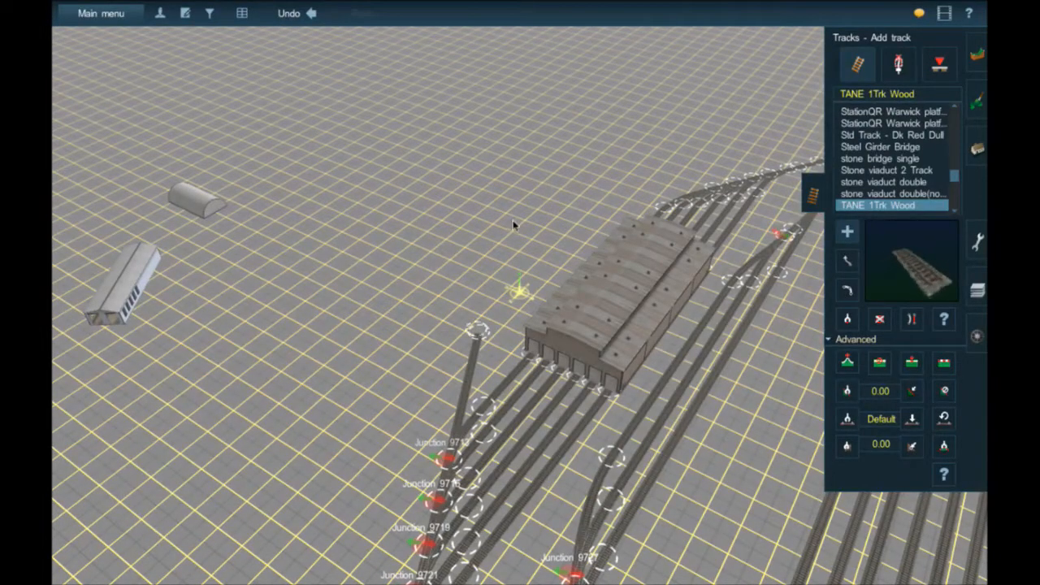
pyautogui.press('Left')
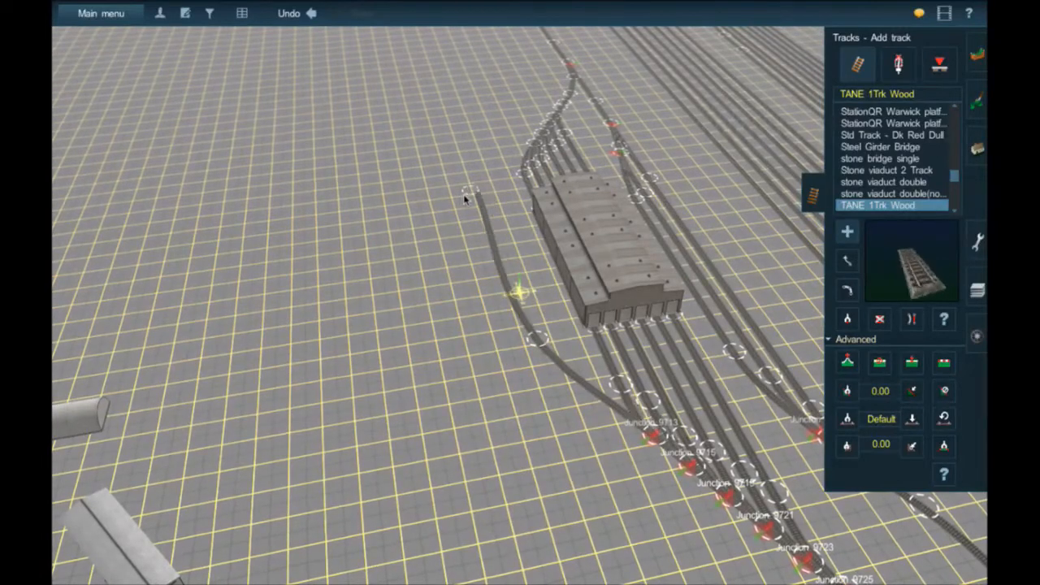
pyautogui.click(497, 268)
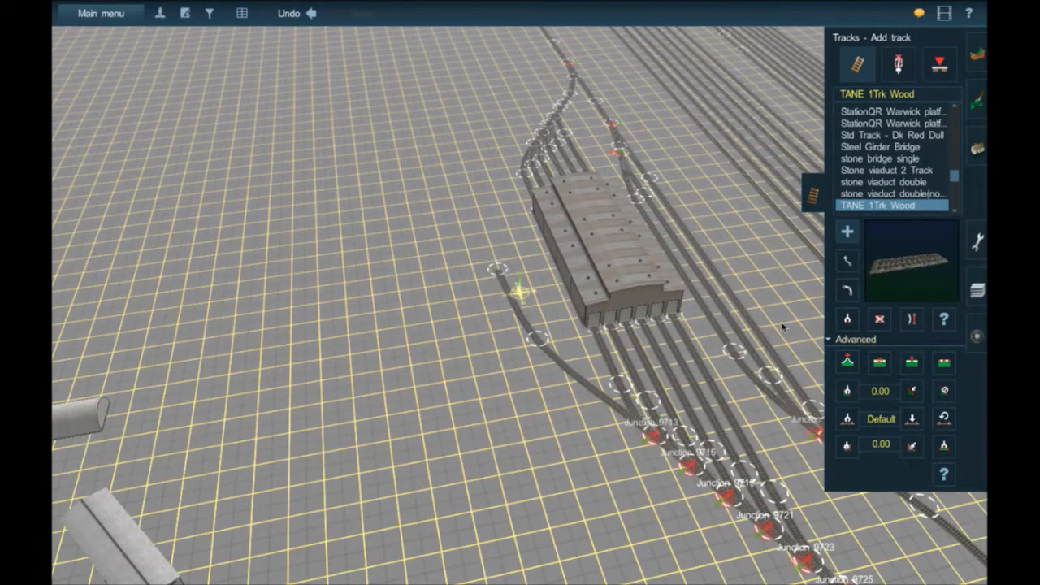
pyautogui.click(847, 261)
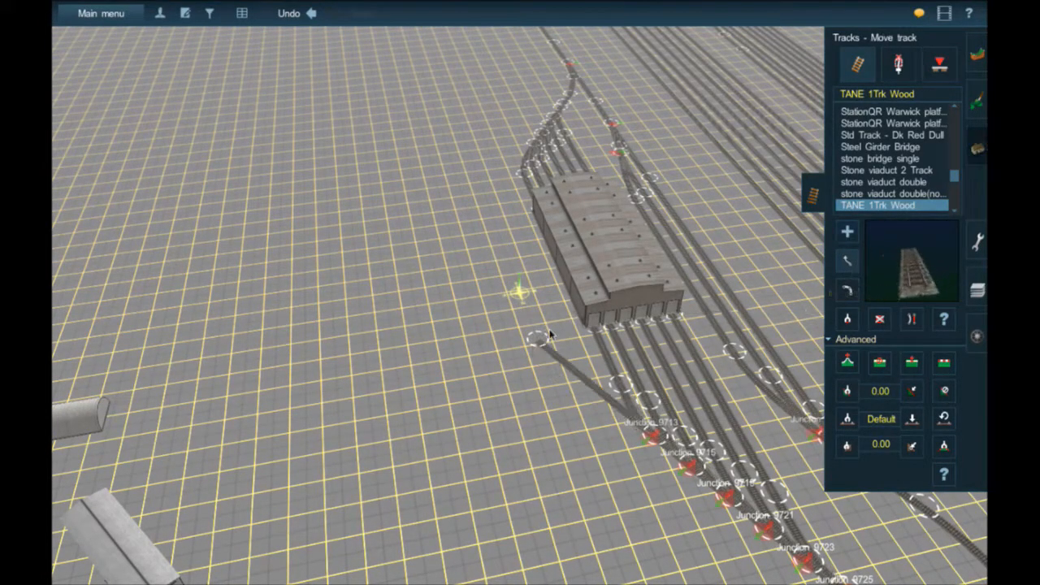
# Move the grey-roofed three-track shelter with its tank and the small black-roofed building to the open ground beside the engine shed
pyautogui.rightClick(334, 422)
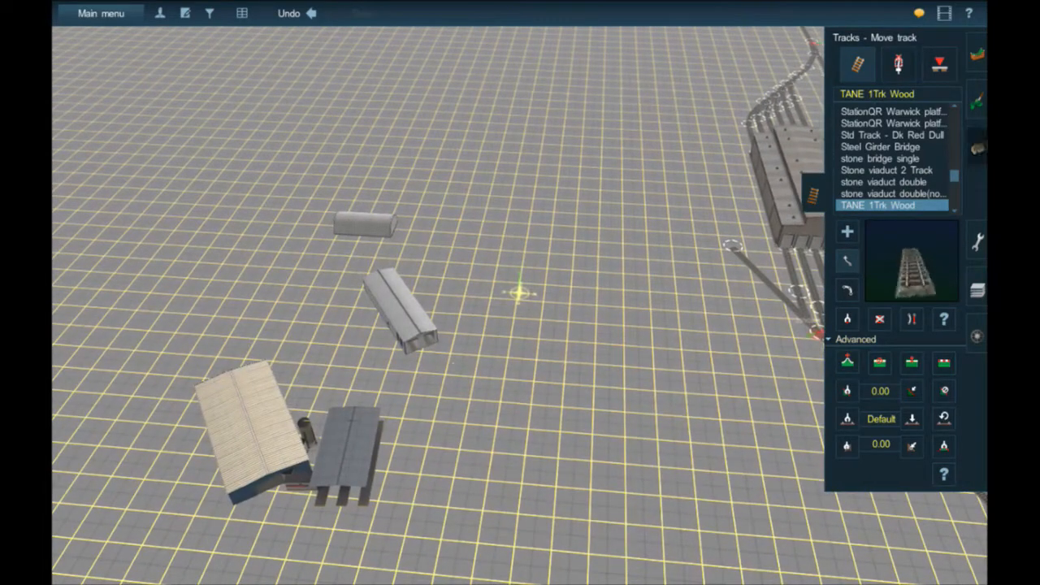
pyautogui.click(977, 146)
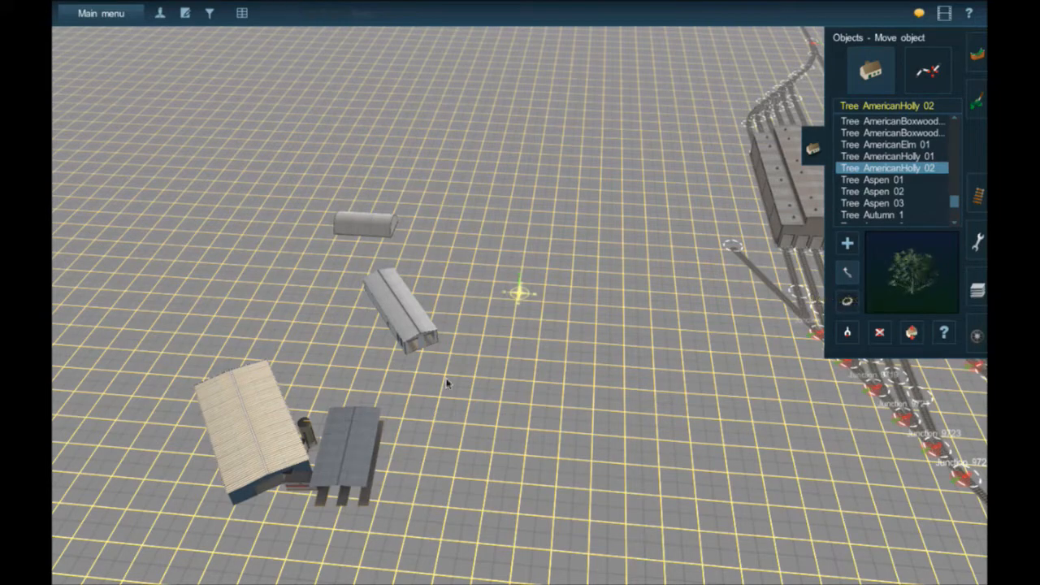
pyautogui.moveTo(363, 481); pyautogui.dragTo(718, 146)
pyautogui.moveTo(330, 479); pyautogui.dragTo(665, 191)
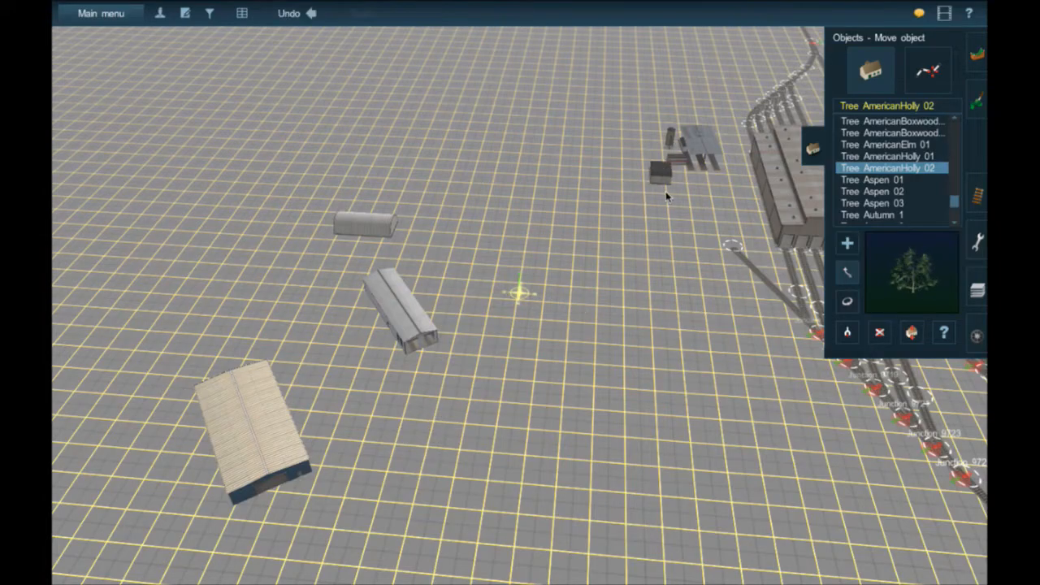
# Move the small black-roofed building against the engine shed's side wall, near the corner by door 6
pyautogui.rightClick(666, 192)
pyautogui.press('Right')
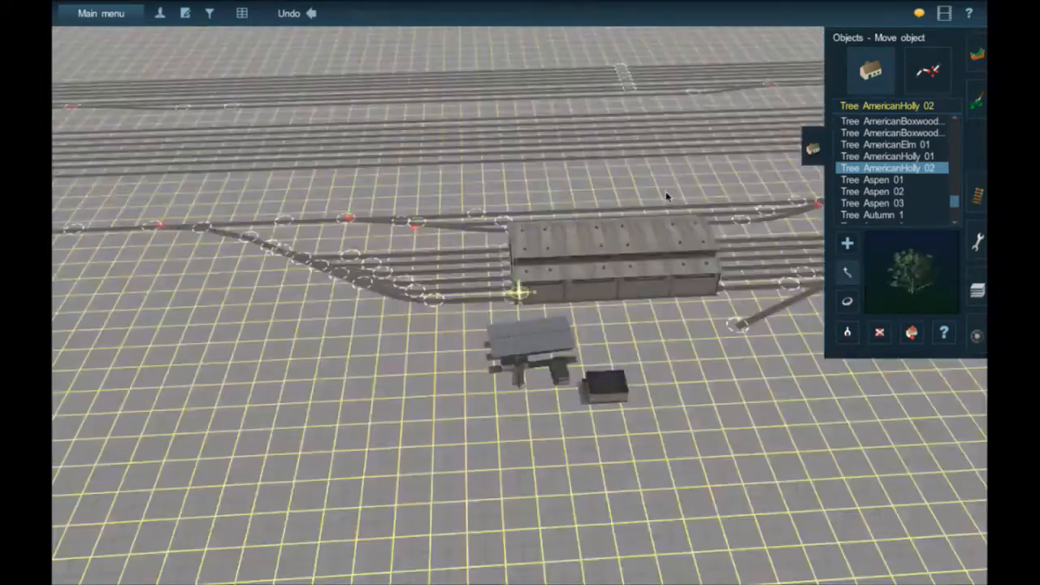
pyautogui.press('Right')
pyautogui.scroll(3, 735, 263)
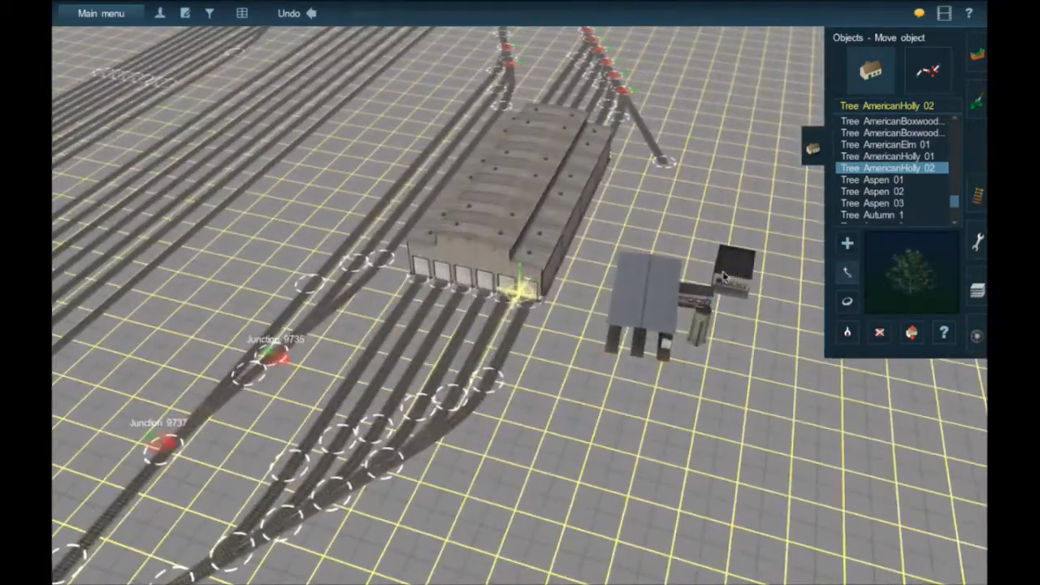
pyautogui.moveTo(734, 274); pyautogui.dragTo(614, 302)
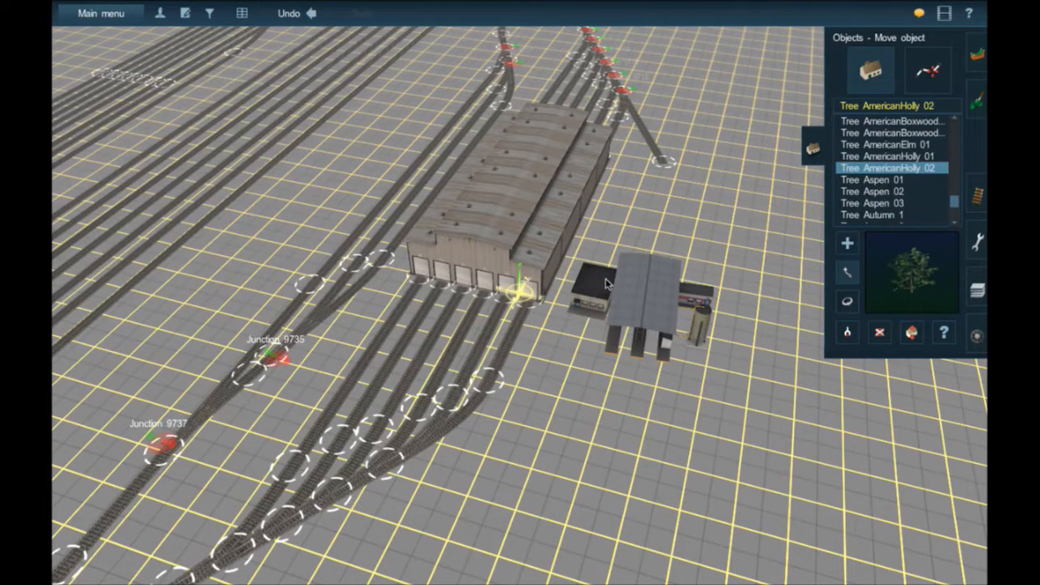
pyautogui.scroll(5, 605, 282)
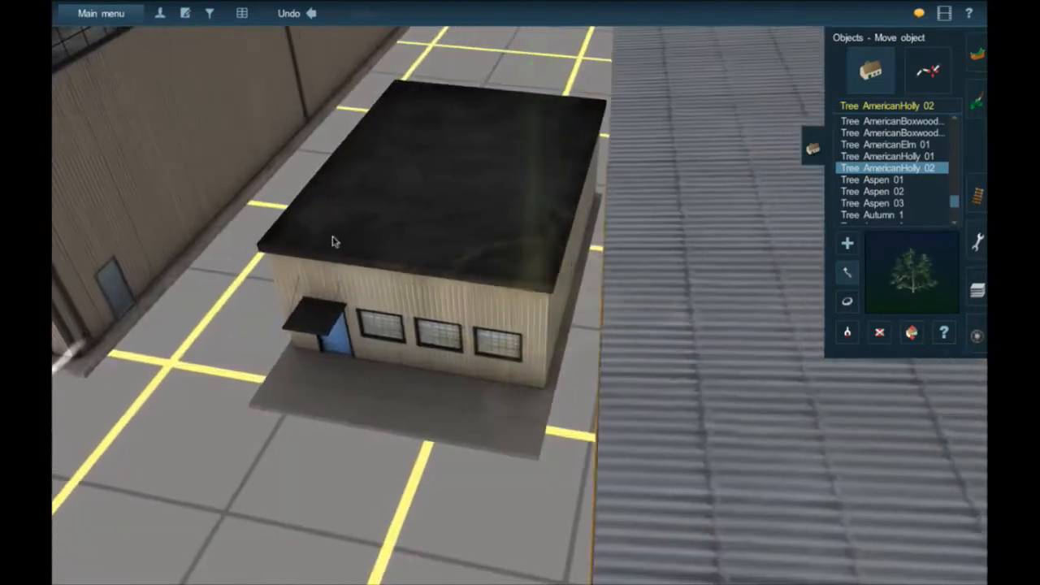
pyautogui.rightClick(333, 240)
pyautogui.moveTo(589, 337); pyautogui.dragTo(454, 282)
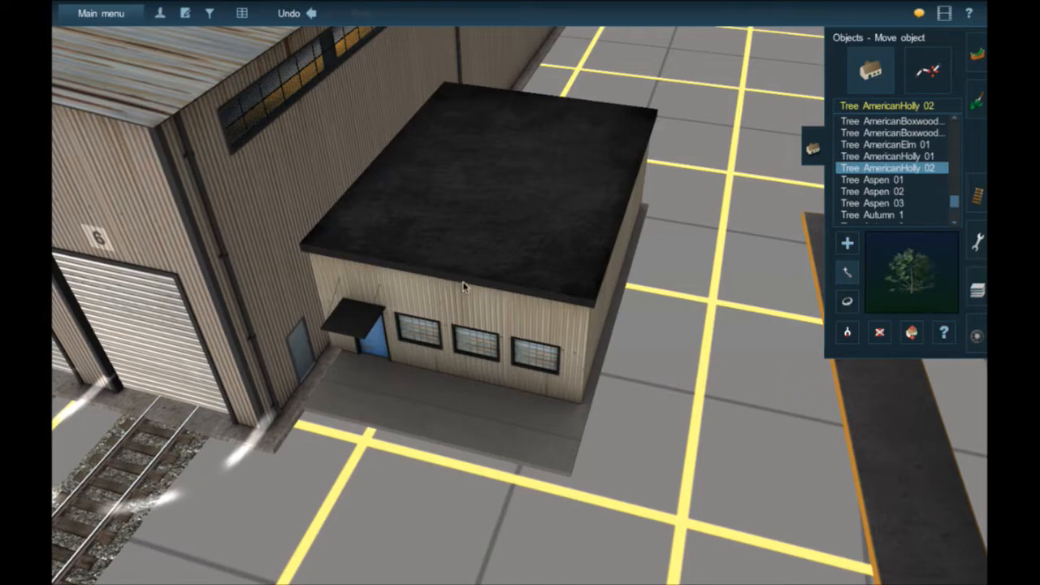
# Examine how the small black-roofed building sits against the engine shed's side wall, from ground level and from above
pyautogui.press('Down')
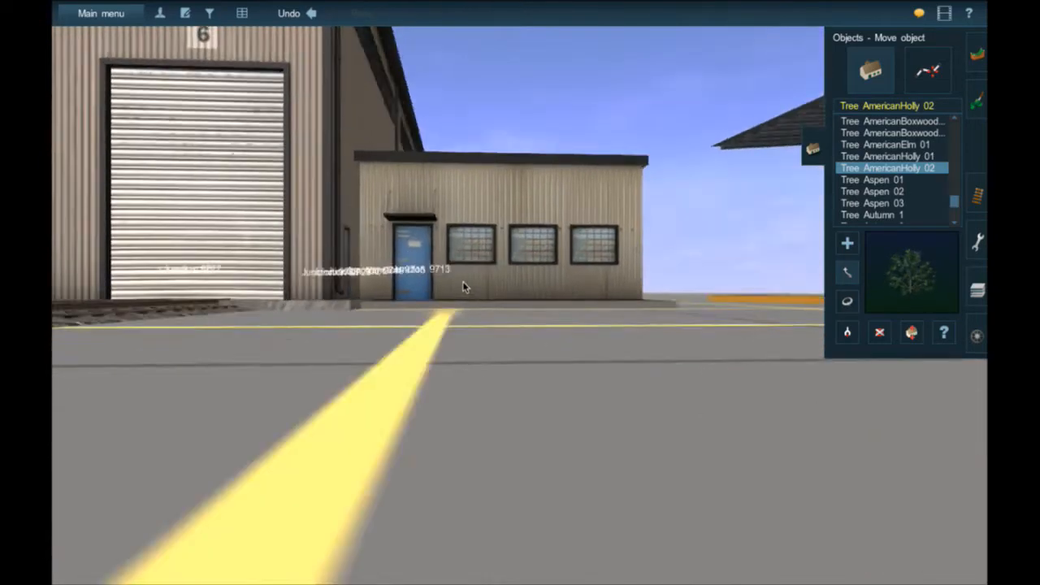
pyautogui.press('Left')
pyautogui.press('Up')
pyautogui.press('Right')
pyautogui.press('Left')
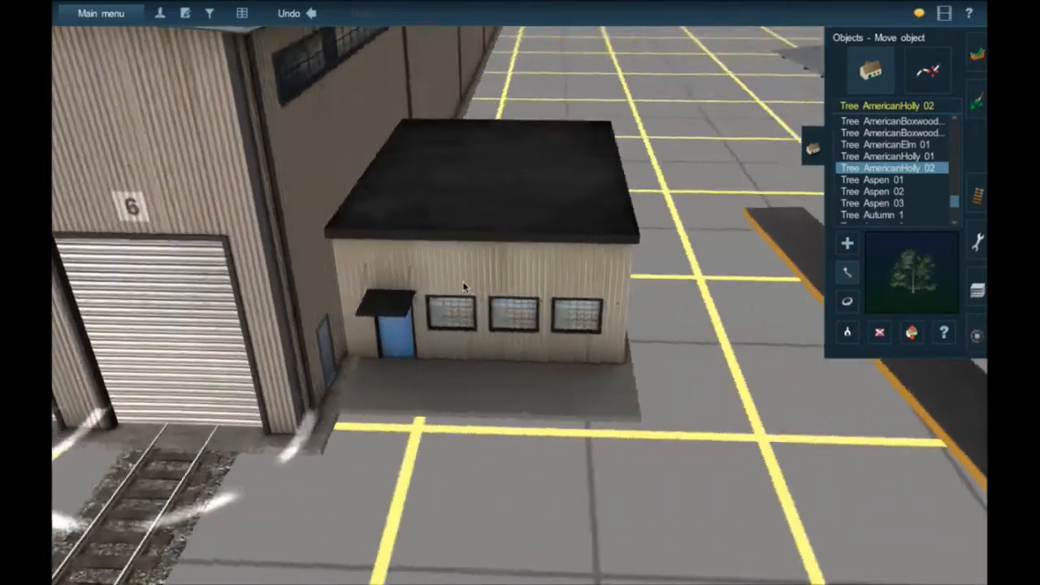
pyautogui.press('Up')
pyautogui.scroll(-3, 466, 287)
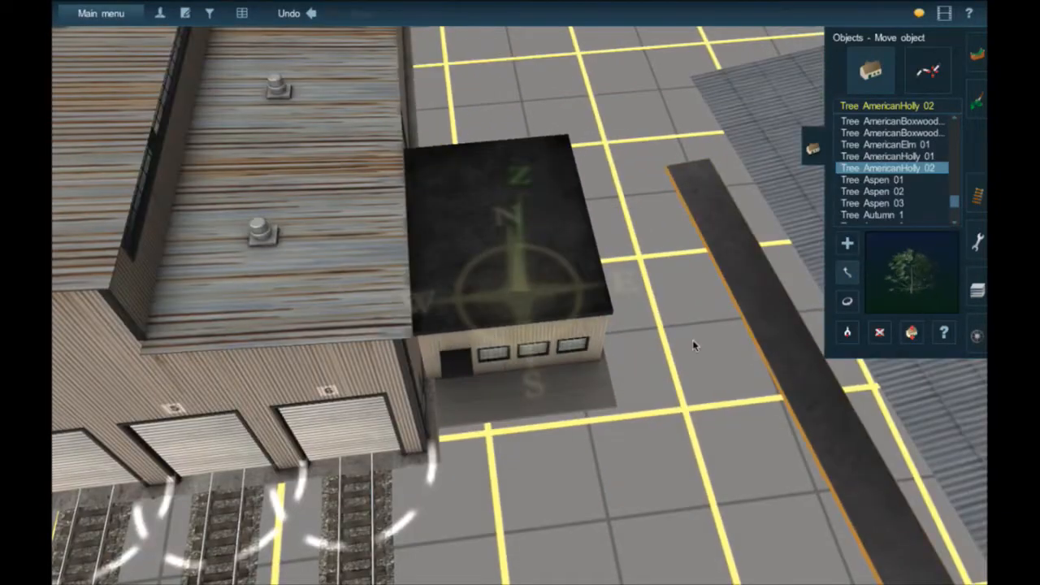
# Rotate the grey-roofed three-track shelter slightly and shift it closer to the black-roofed building beside the engine shed
pyautogui.rightClick(691, 341)
pyautogui.scroll(-3, 691, 341)
pyautogui.press('r')
pyautogui.moveTo(699, 322); pyautogui.dragTo(693, 318)
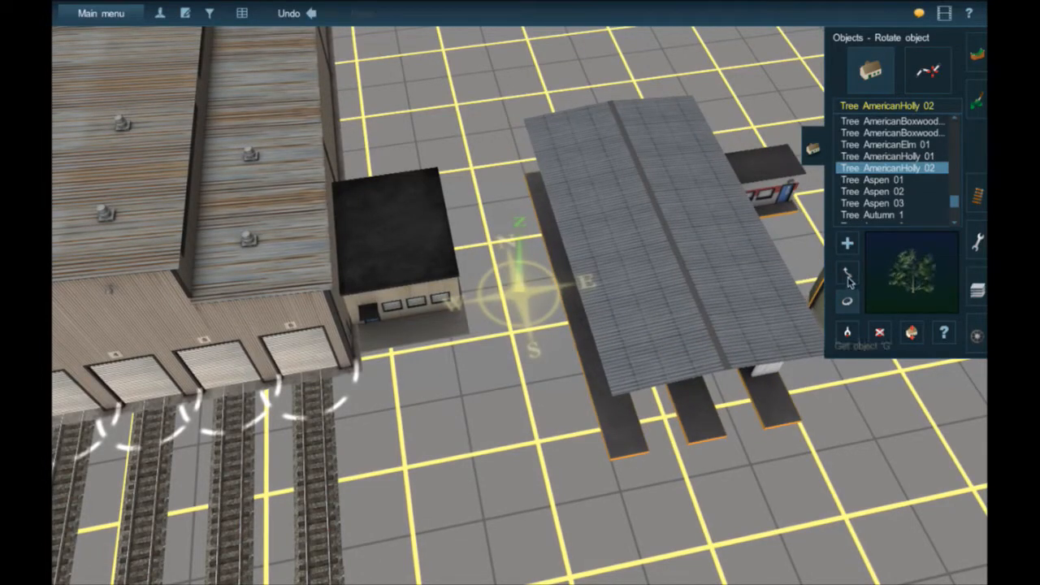
pyautogui.moveTo(670, 297); pyautogui.dragTo(662, 310)
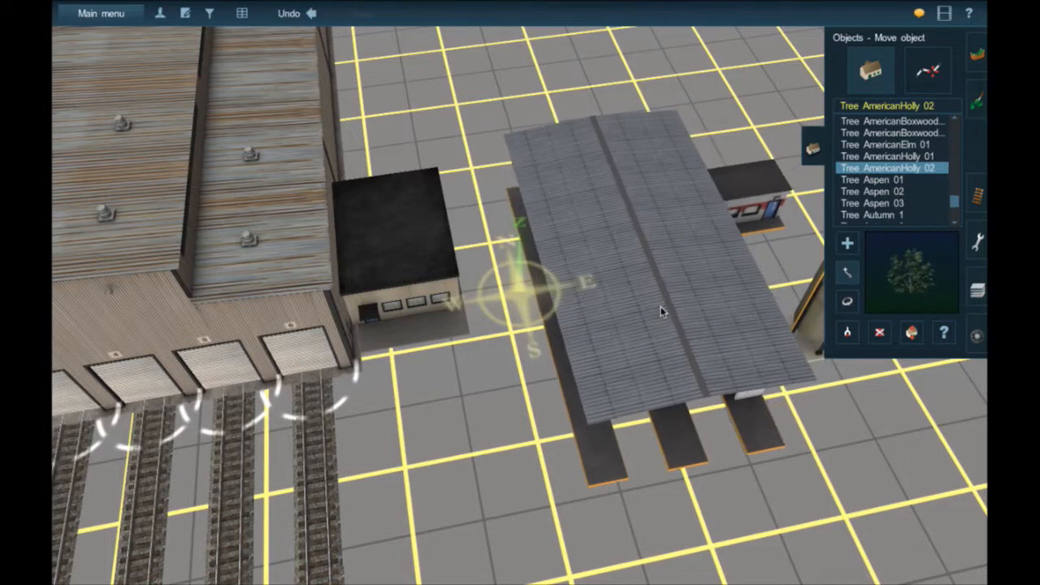
pyautogui.moveTo(648, 314); pyautogui.dragTo(654, 315)
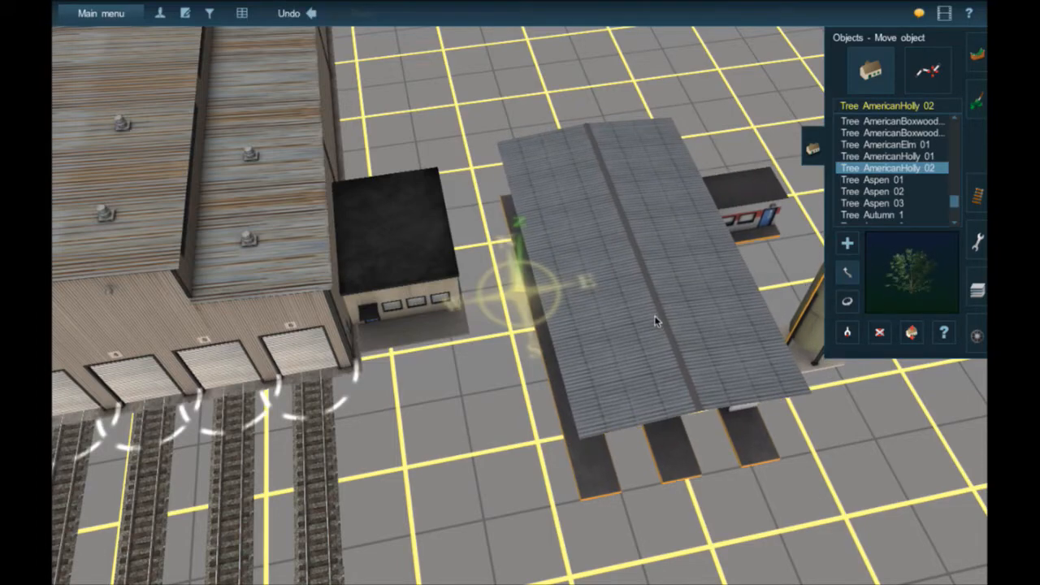
# Extend the stub track beside the engine shed with a long straight section of TANE 1Trk Wood toward the service shelter's side
pyautogui.press('Down')
pyautogui.press('Right')
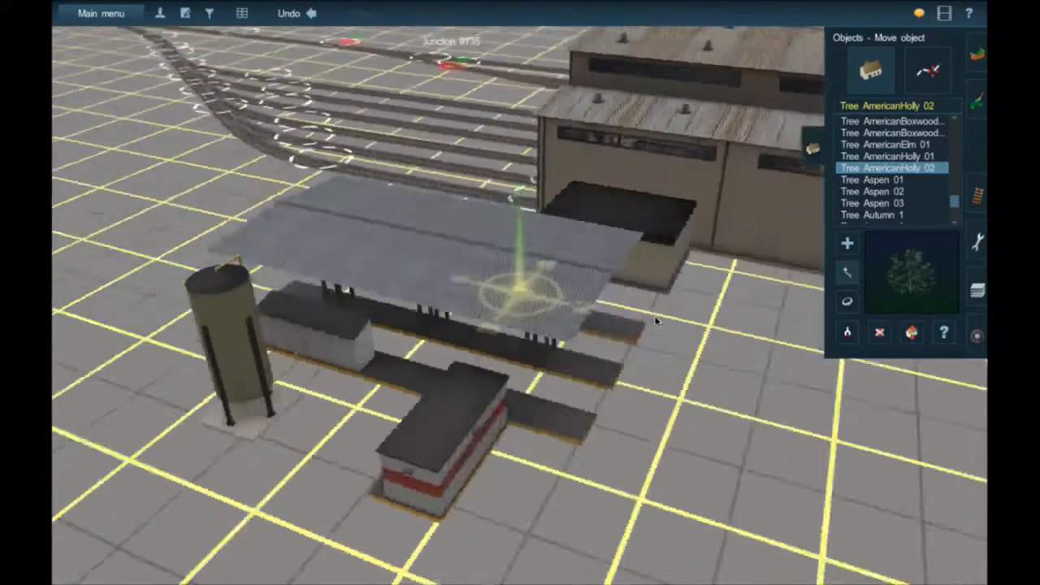
pyautogui.press('Left')
pyautogui.press('Up')
pyautogui.moveTo(504, 366); pyautogui.dragTo(418, 431, button='right')
pyautogui.press('Left')
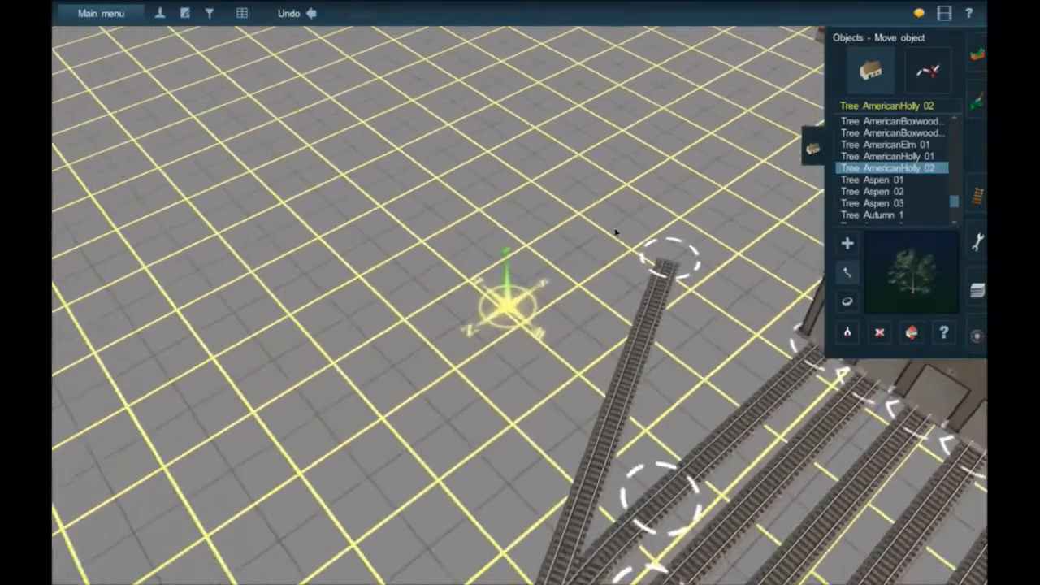
pyautogui.click(978, 242)
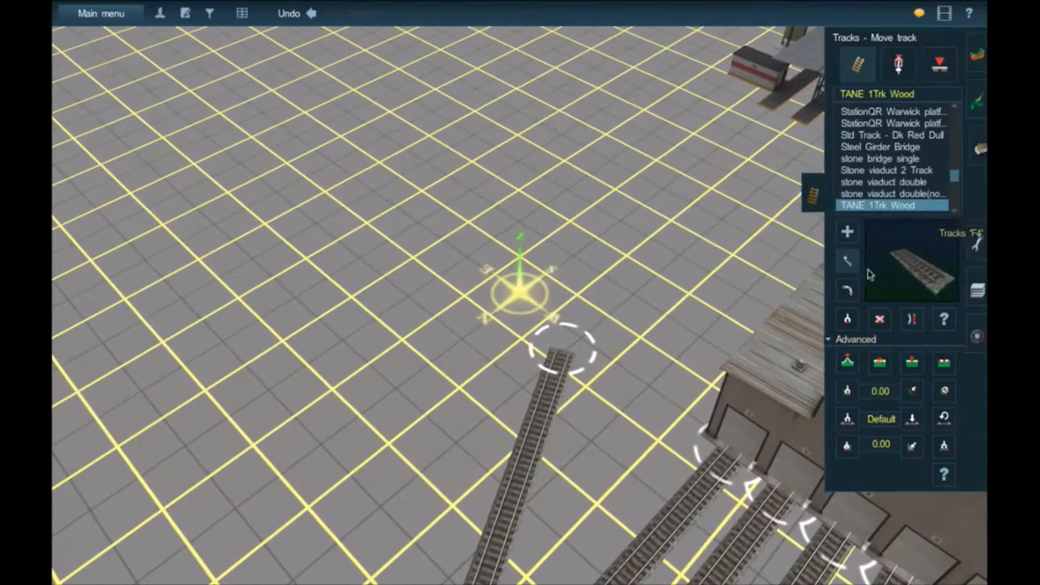
pyautogui.moveTo(646, 104); pyautogui.dragTo(659, 85)
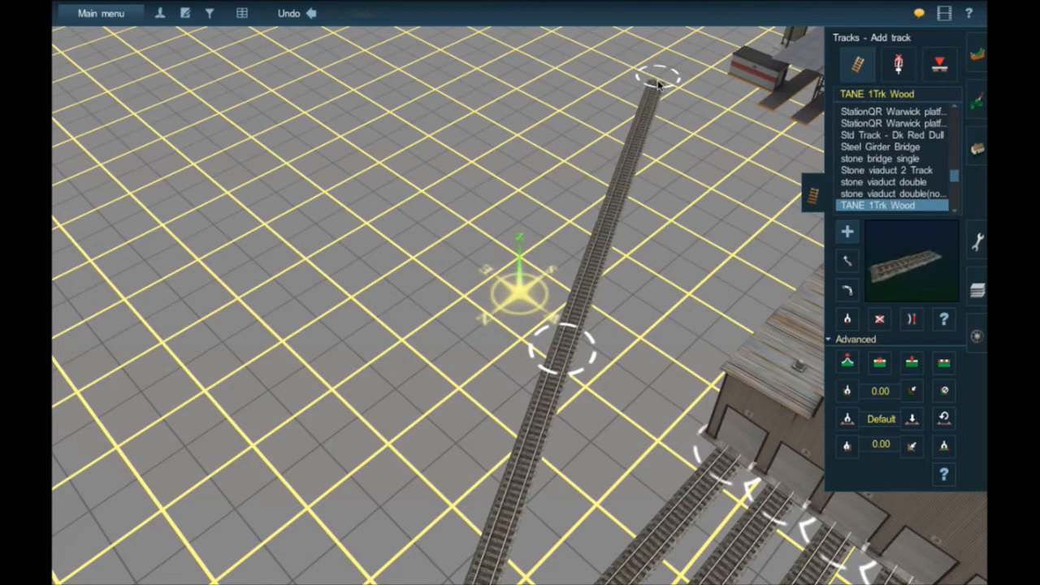
# Lay two roughly parallel tracks of TANE 1Trk Wood from the grey-roofed shelter's openings toward the extended lead track
pyautogui.press('Left')
pyautogui.press('Up')
pyautogui.moveTo(658, 85); pyautogui.dragTo(376, 158)
pyautogui.rightClick(615, 100)
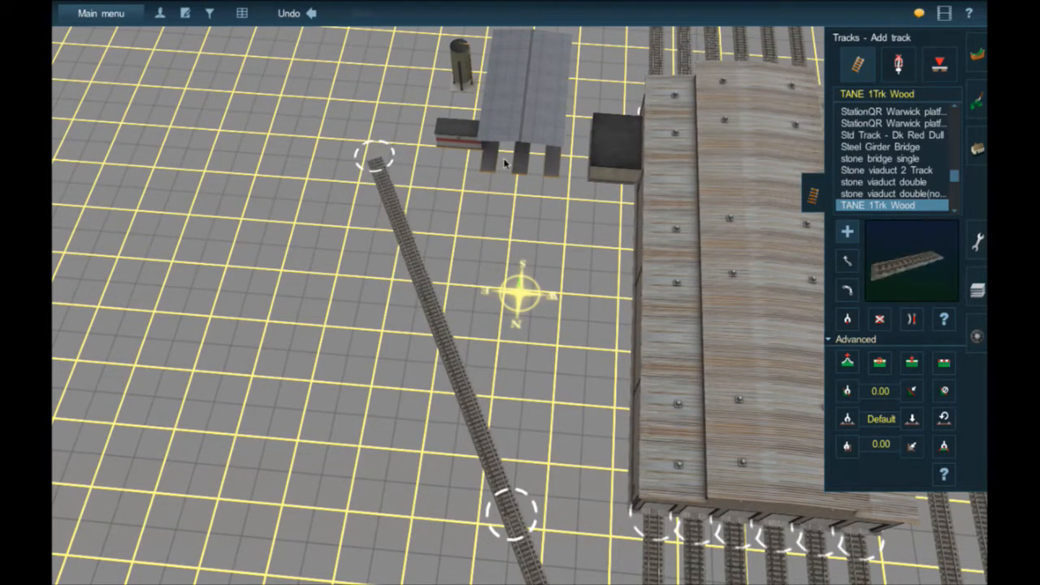
pyautogui.moveTo(505, 275); pyautogui.dragTo(486, 339)
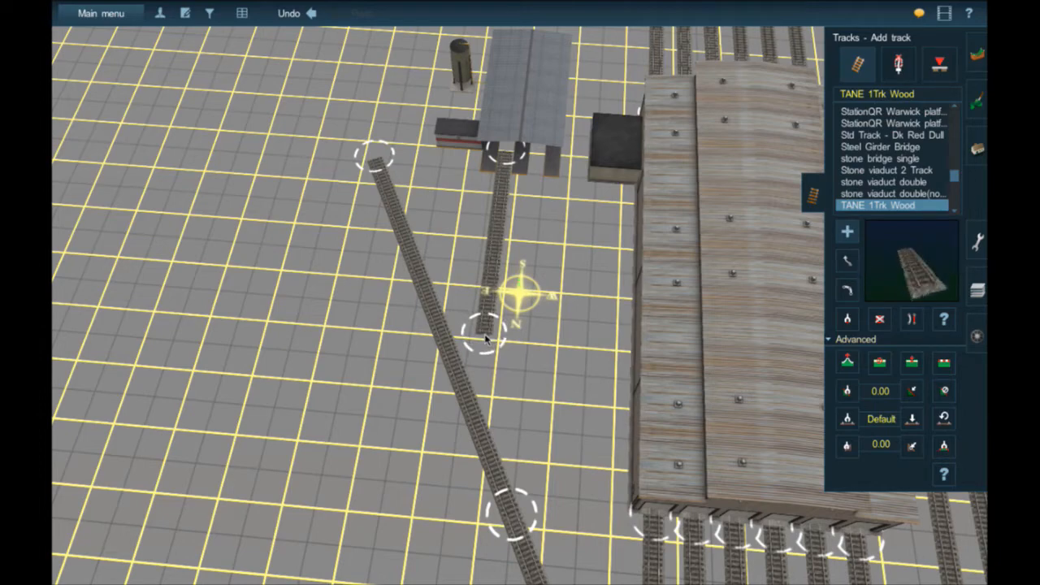
pyautogui.rightClick(515, 196)
pyautogui.scroll(5, 518, 199)
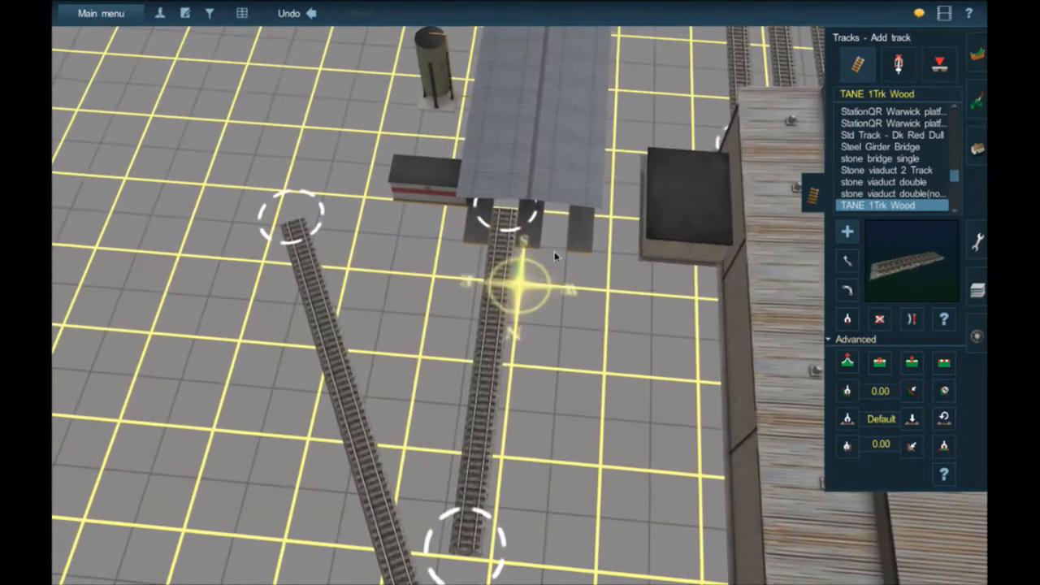
pyautogui.moveTo(554, 246); pyautogui.dragTo(485, 395)
pyautogui.rightClick(537, 418)
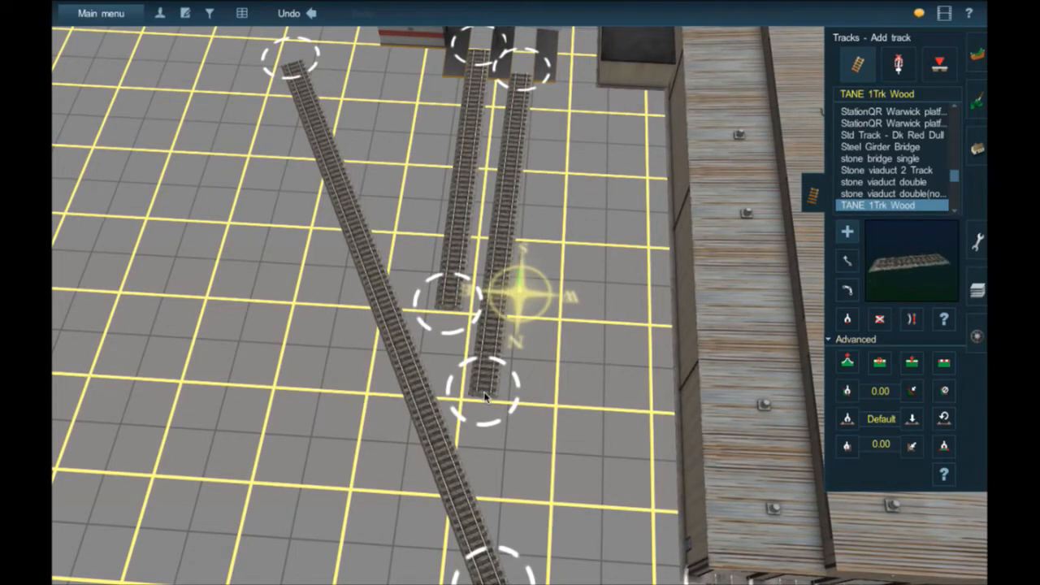
pyautogui.moveTo(485, 404); pyautogui.dragTo(490, 414)
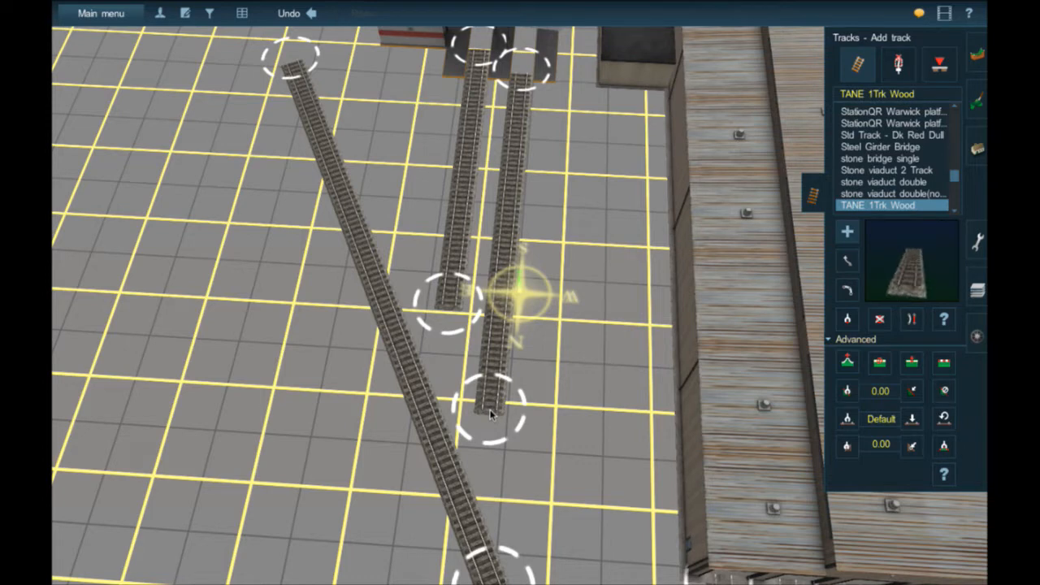
pyautogui.hotkey('ctrl', 'z')
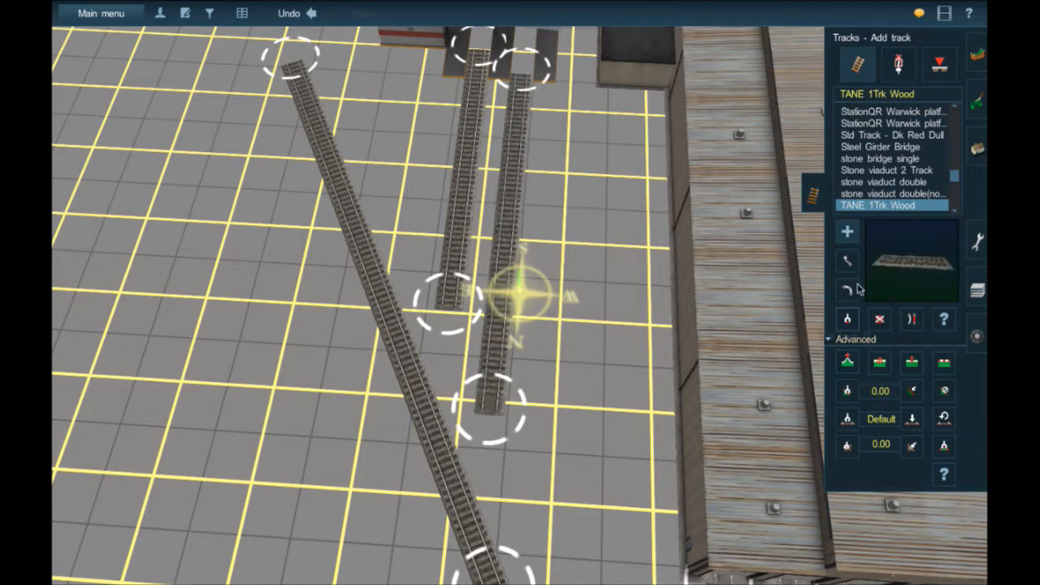
# Join the open end of the first shelter track to the lead track with a new section and straighten the connection
pyautogui.click(851, 260)
pyautogui.moveTo(445, 331); pyautogui.dragTo(449, 317)
pyautogui.click(848, 232)
pyautogui.click(442, 339)
pyautogui.rightClick(428, 398)
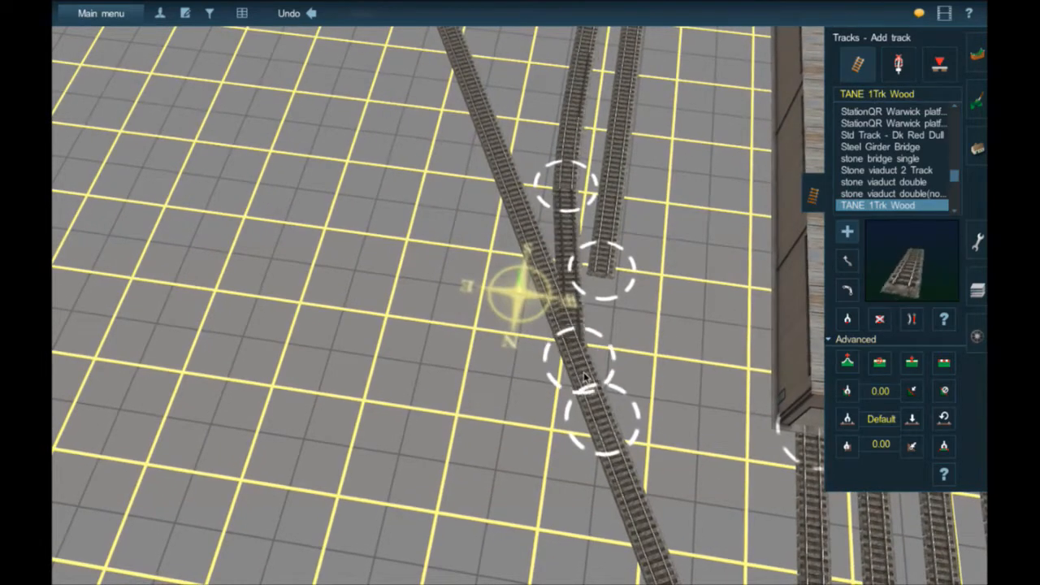
pyautogui.click(615, 366)
pyautogui.click(910, 320)
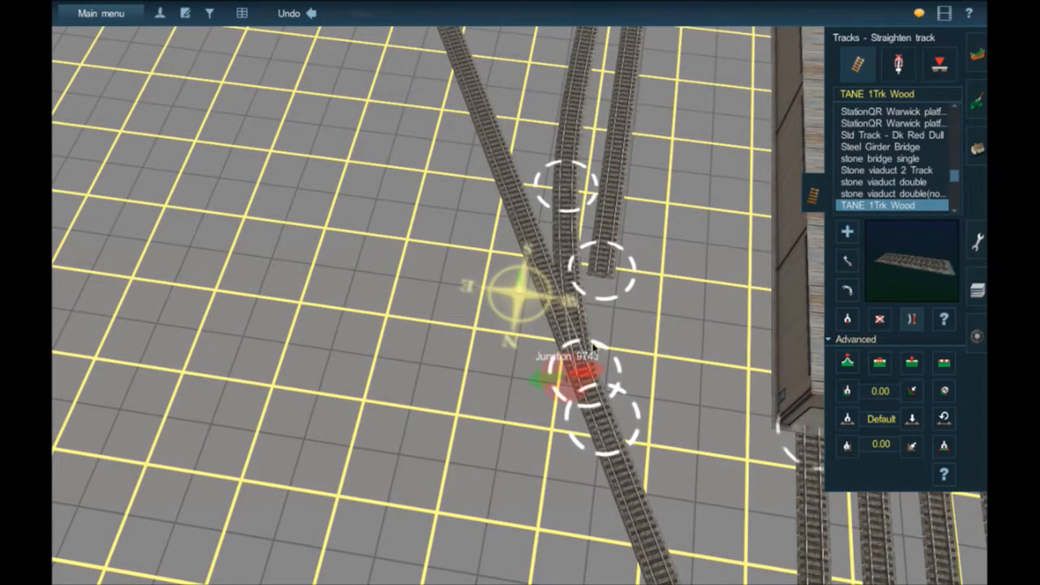
pyautogui.click(566, 135)
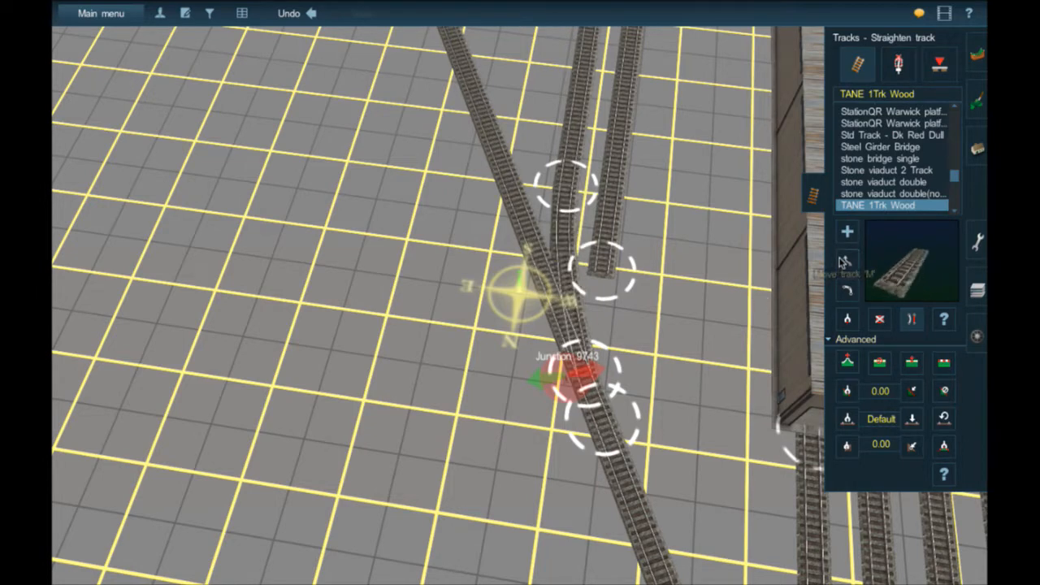
# Try to join the second shelter track to the lead track with a straightened section, and delete that section
pyautogui.press('a')
pyautogui.moveTo(602, 276); pyautogui.dragTo(630, 484)
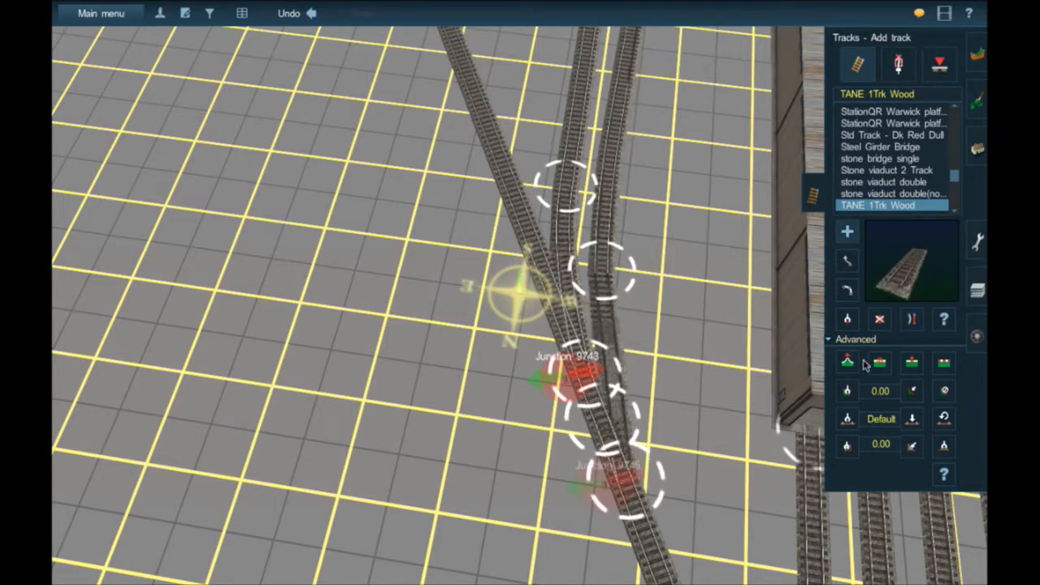
pyautogui.click(911, 318)
pyautogui.click(637, 544)
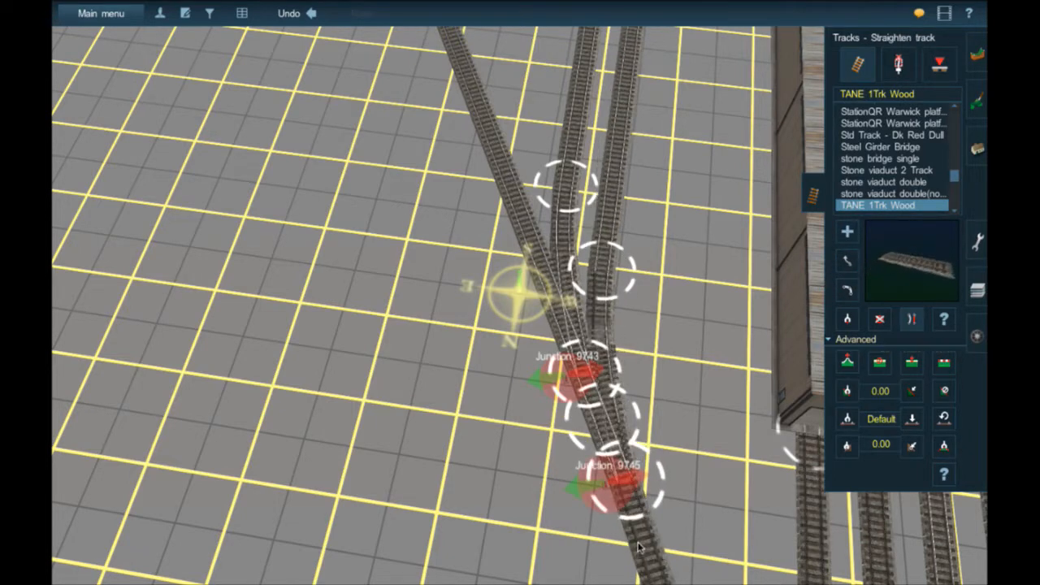
pyautogui.click(640, 545)
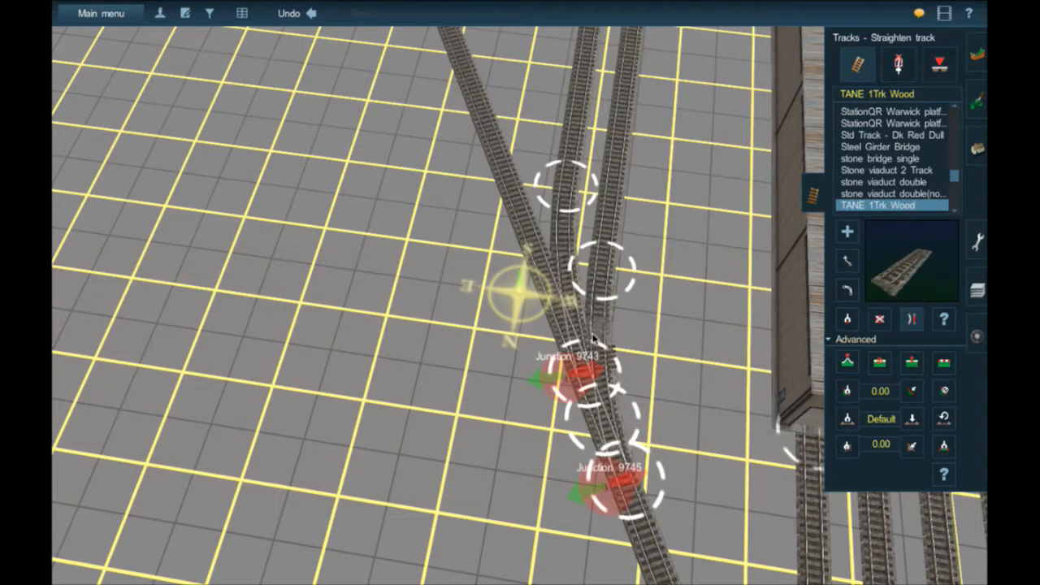
pyautogui.scroll(5, 593, 337)
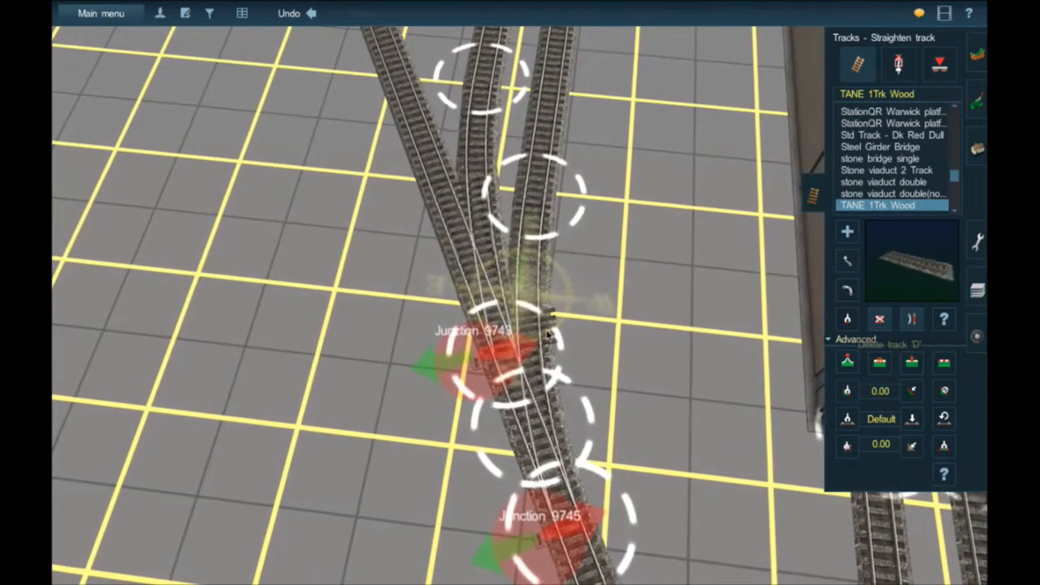
pyautogui.click(541, 316)
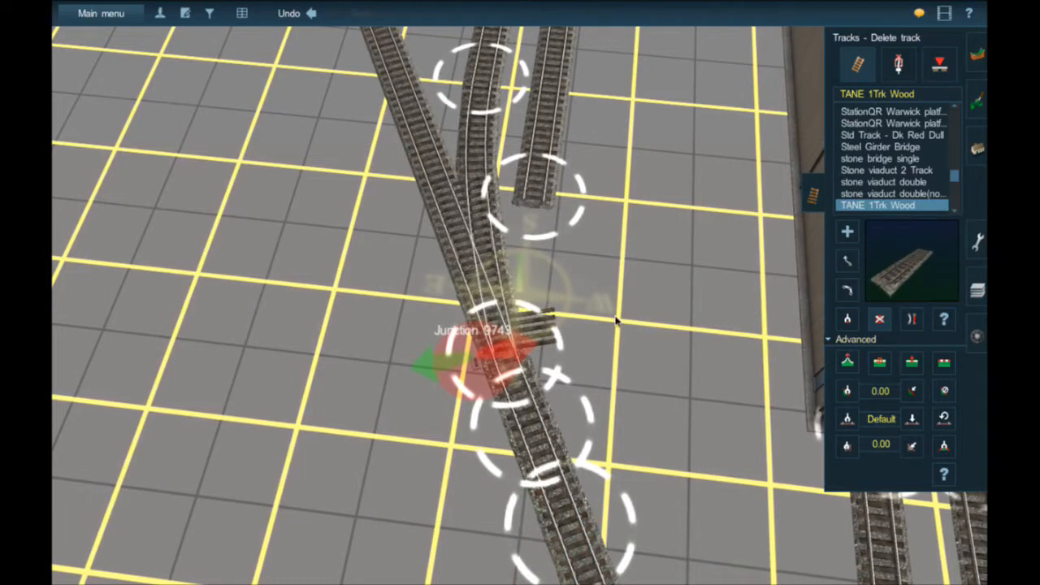
# Lay a new connecting section from the lead track to the second shelter track's open end and straighten it
pyautogui.click(848, 232)
pyautogui.moveTo(569, 512); pyautogui.dragTo(531, 197)
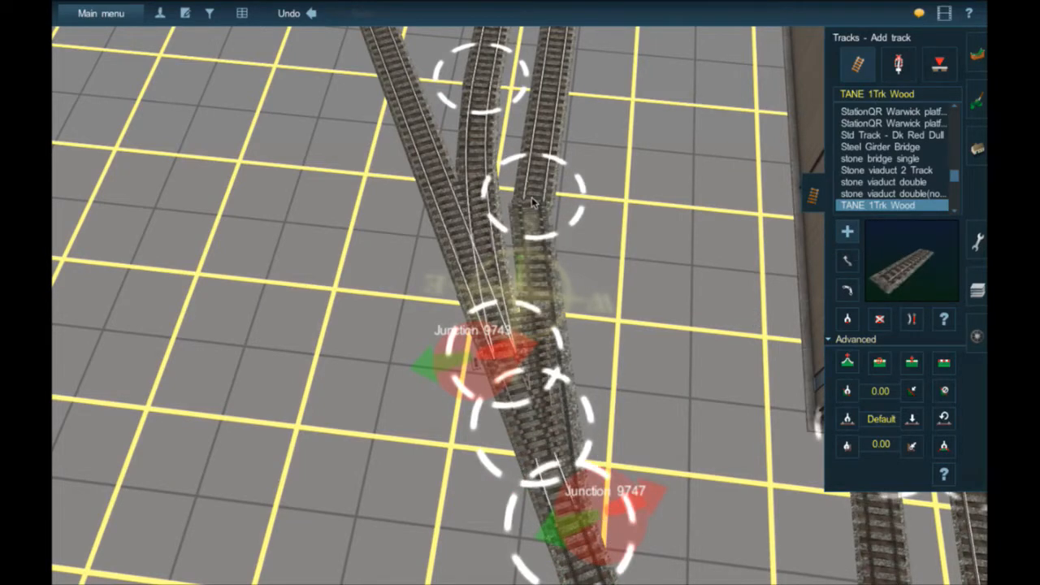
pyautogui.scroll(2, 536, 343)
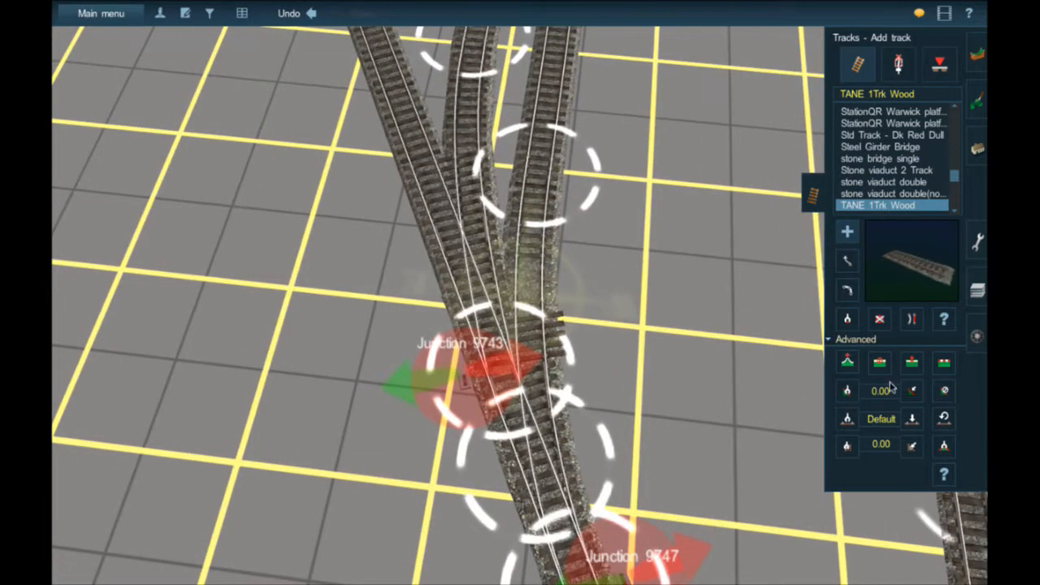
pyautogui.click(916, 323)
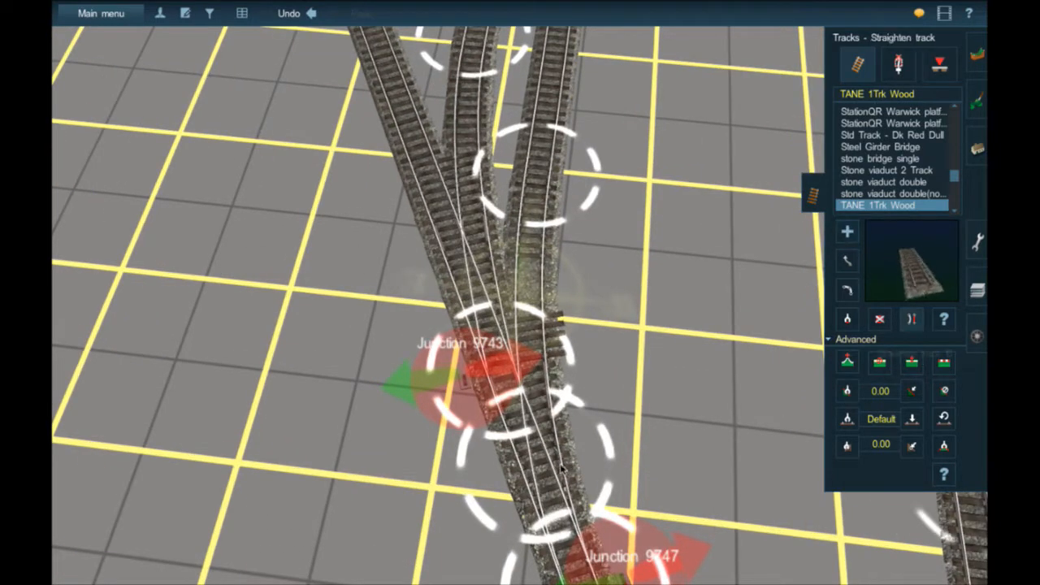
pyautogui.click(513, 428)
pyautogui.press('Down')
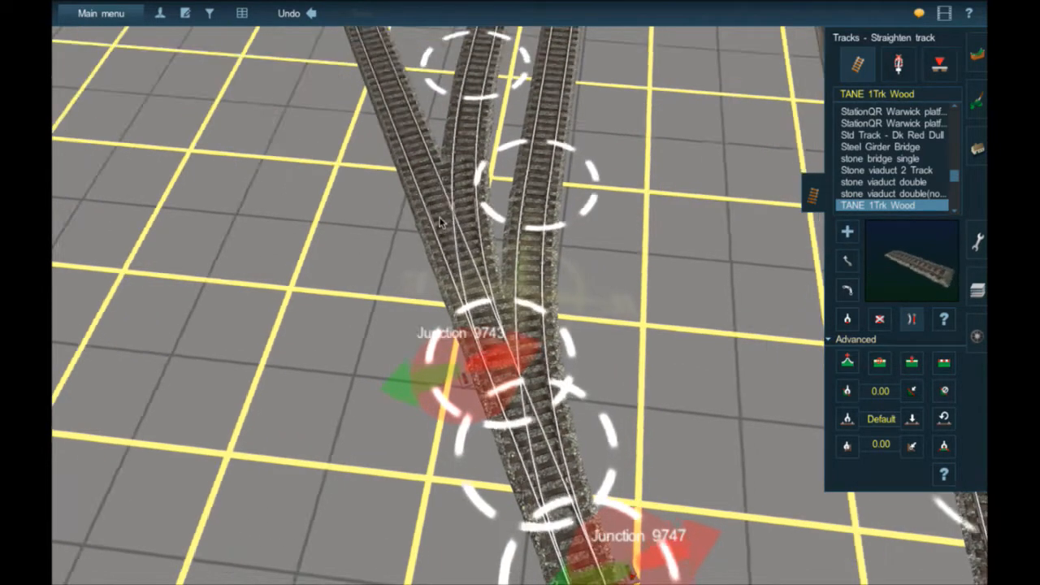
# Look over the whole yard, from the route map down to the engine shed, its service tracks and the main track ladders
pyautogui.scroll(-10, 501, 226)
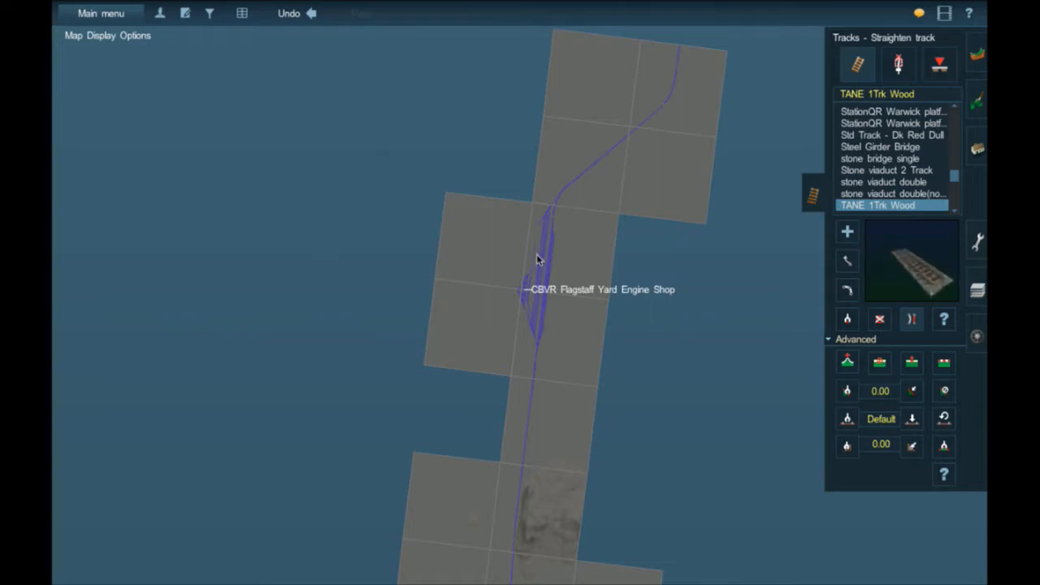
pyautogui.scroll(5, 536, 258)
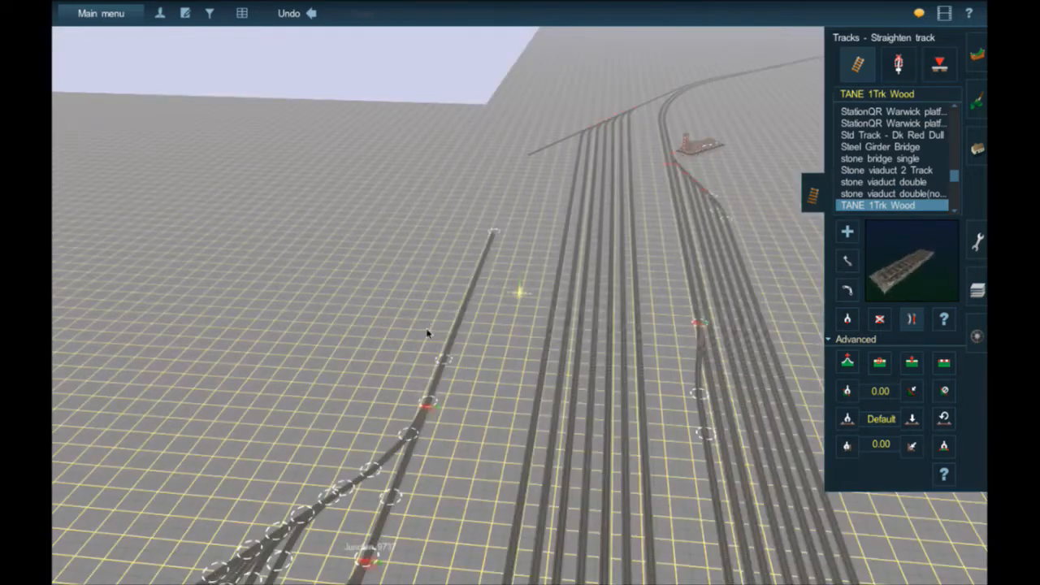
pyautogui.rightClick(427, 328)
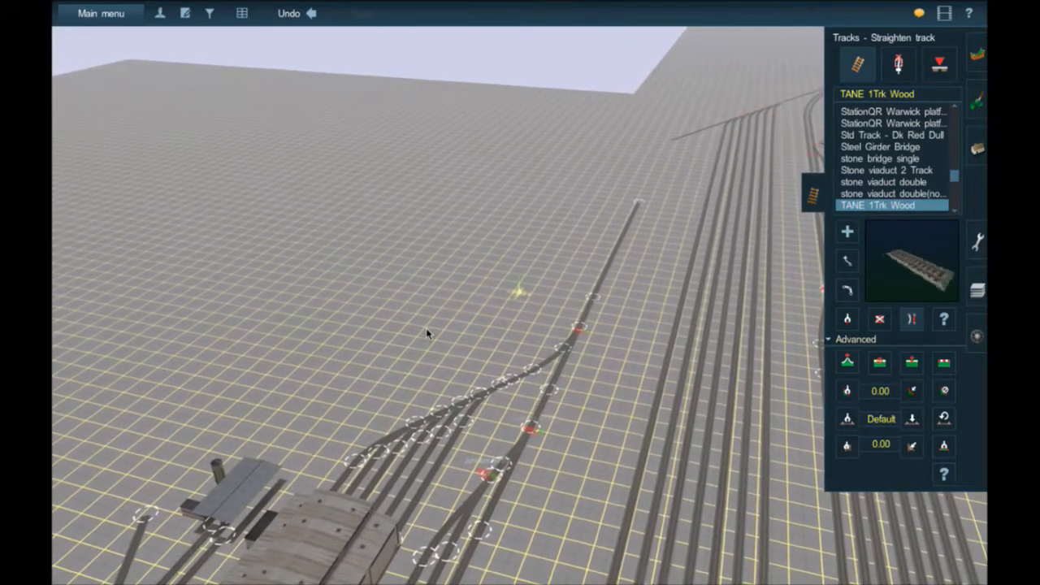
pyautogui.press('Left')
pyautogui.rightClick(427, 358)
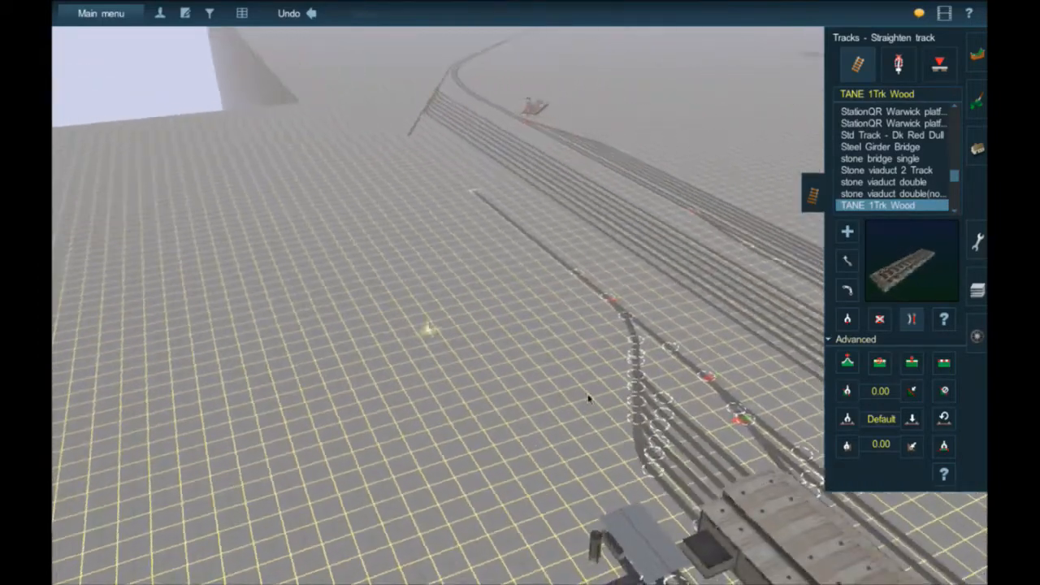
pyautogui.rightClick(583, 418)
pyautogui.rightClick(662, 269)
pyautogui.press('Right')
pyautogui.rightClick(719, 255)
pyautogui.press('Left')
pyautogui.rightClick(680, 351)
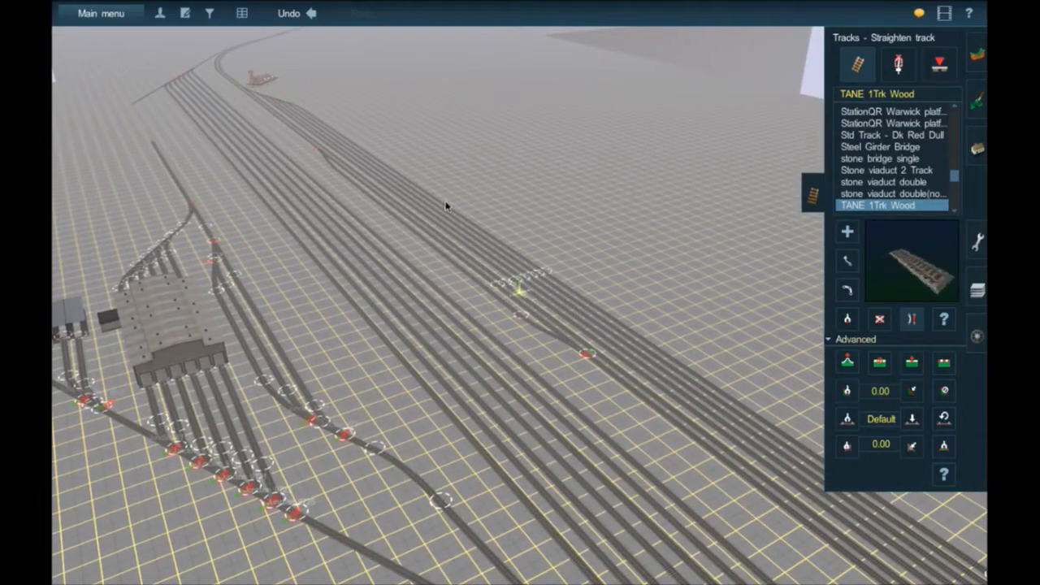
pyautogui.press('Left')
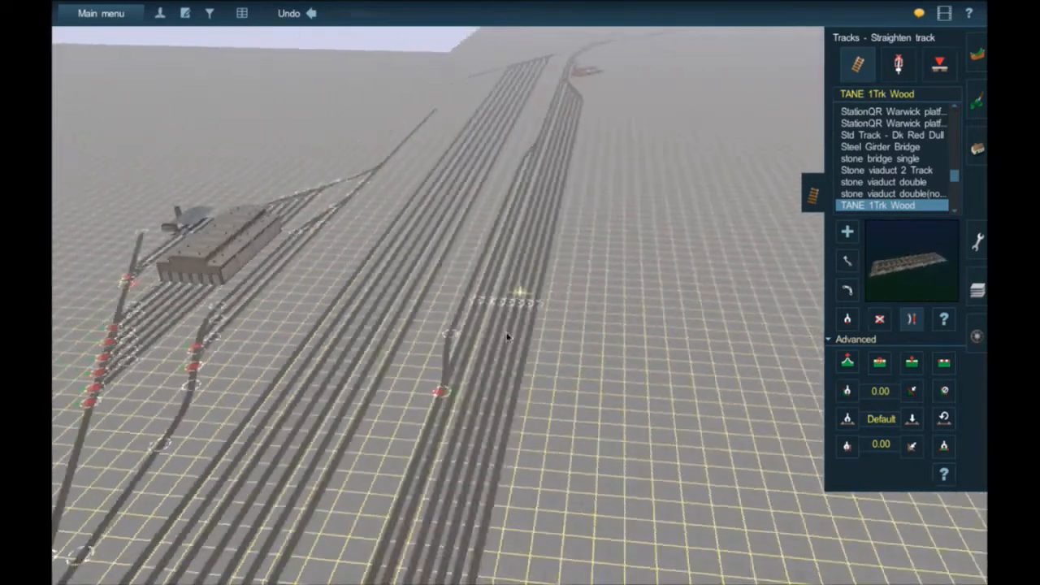
pyautogui.rightClick(483, 364)
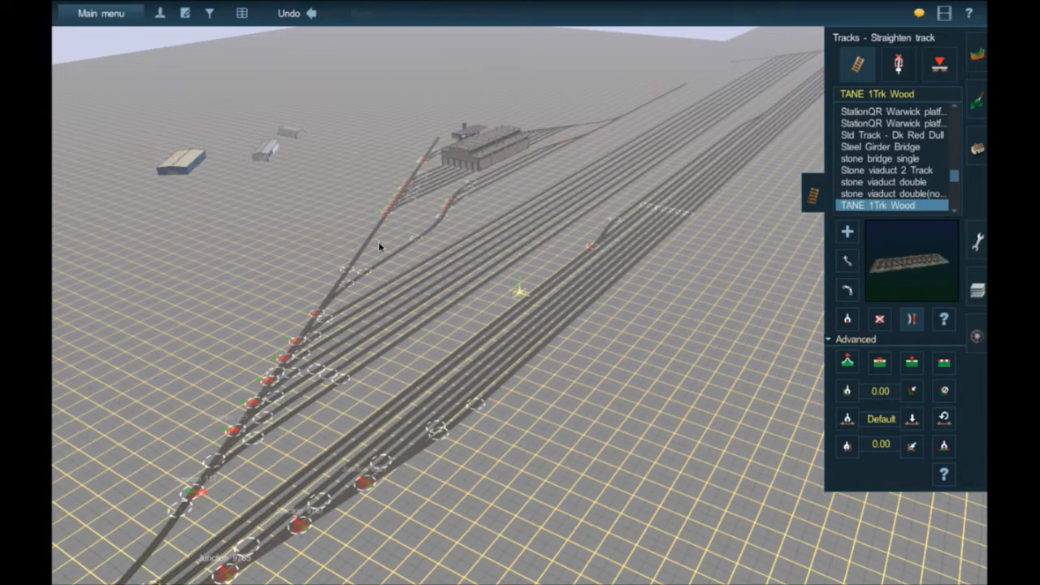
# Look over the yard and engine shed ladders, down to the open track ends in front of the service shelter
pyautogui.moveTo(752, 58); pyautogui.dragTo(618, 140, button='right')
pyautogui.press('Right')
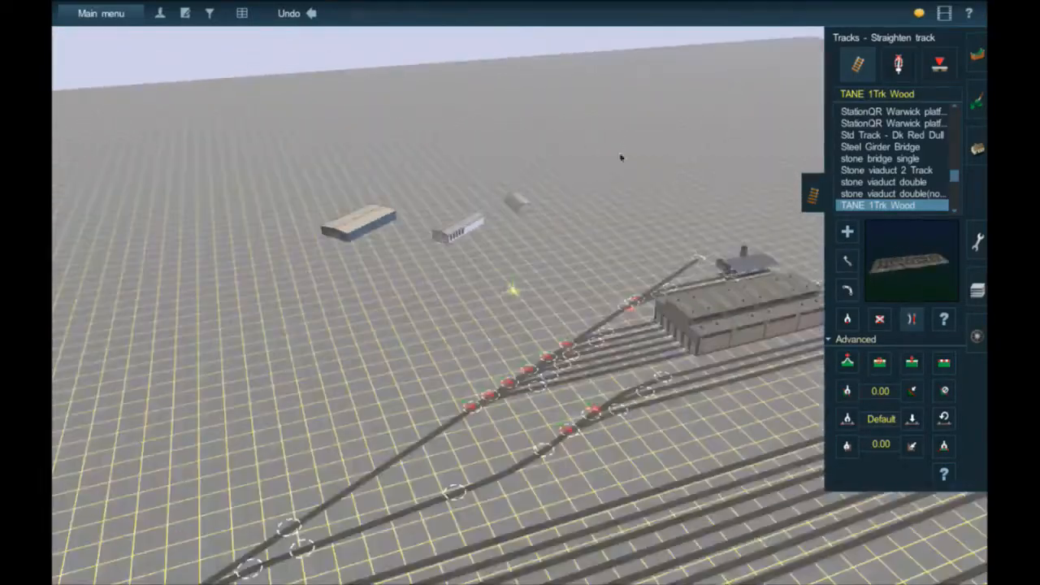
pyautogui.rightClick(581, 375)
pyautogui.rightClick(585, 374)
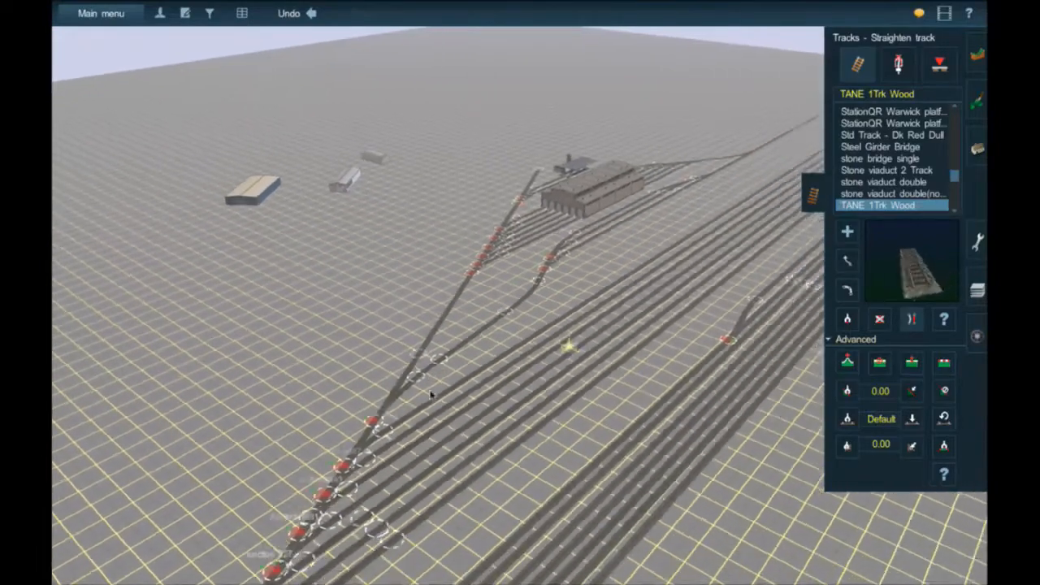
pyautogui.rightClick(431, 395)
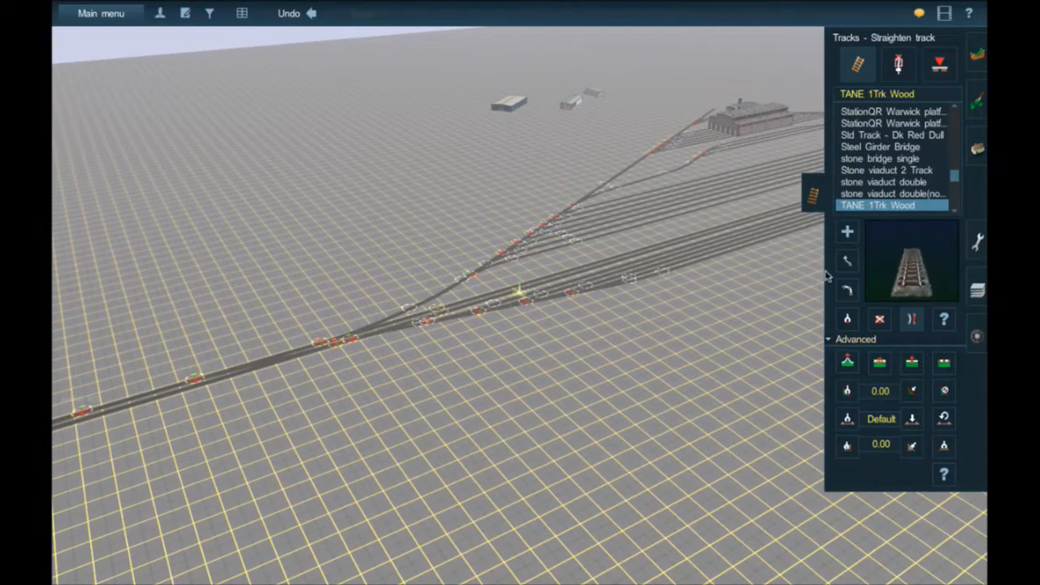
pyautogui.rightClick(570, 218)
pyautogui.rightClick(564, 227)
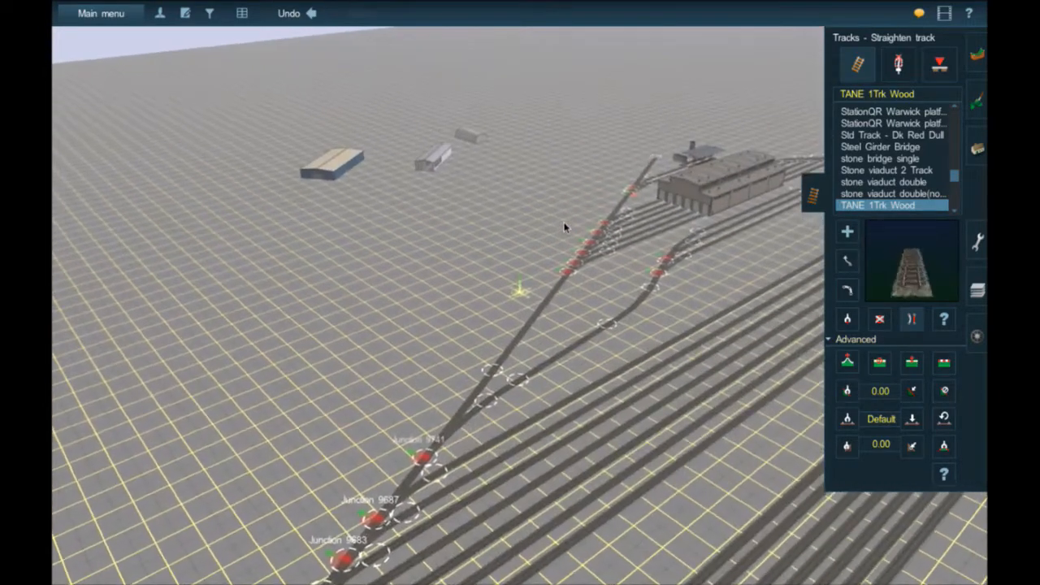
pyautogui.scroll(5, 552, 208)
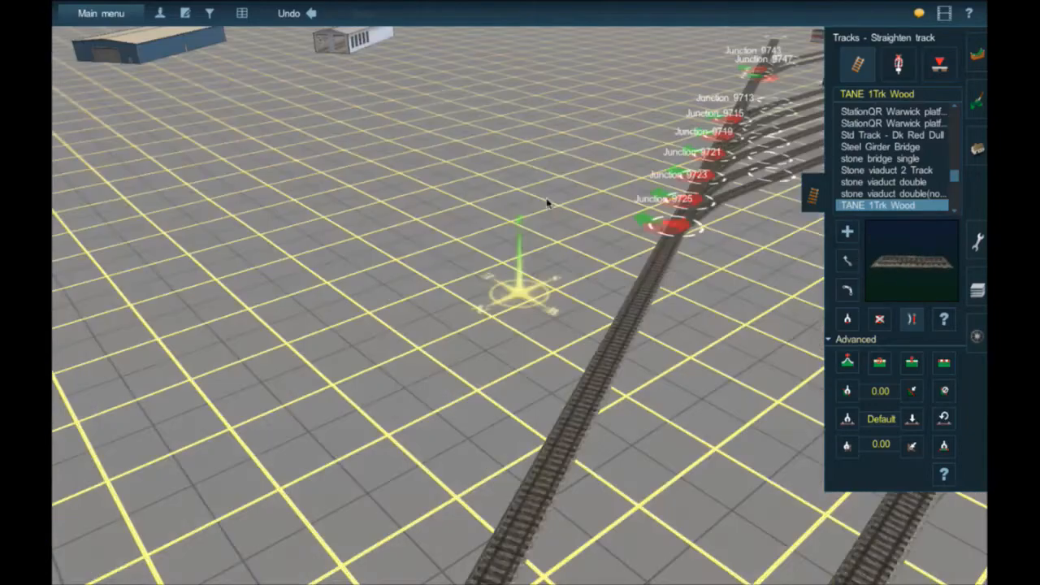
pyautogui.scroll(-3, 542, 196)
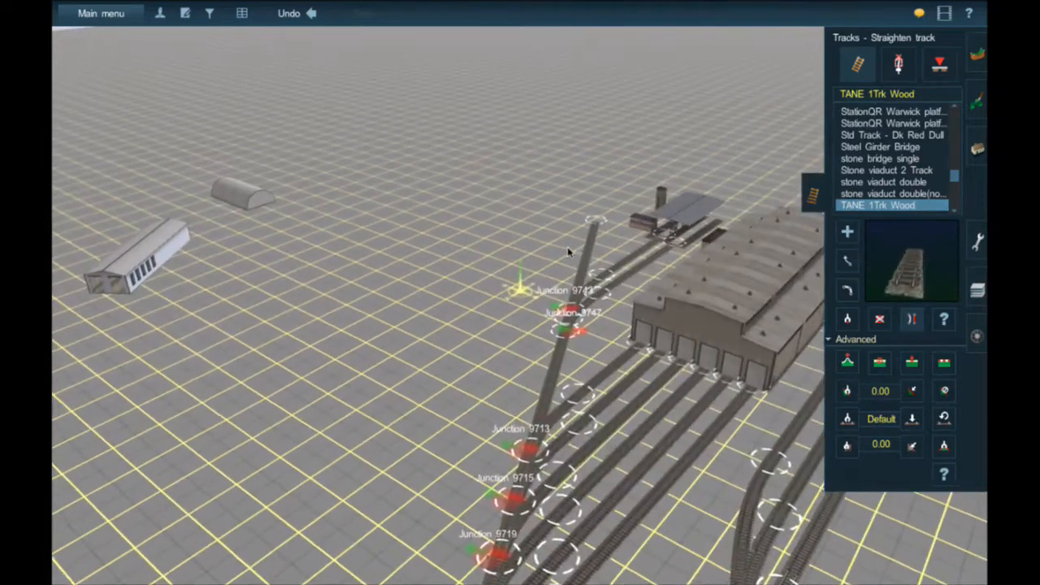
pyautogui.rightClick(569, 251)
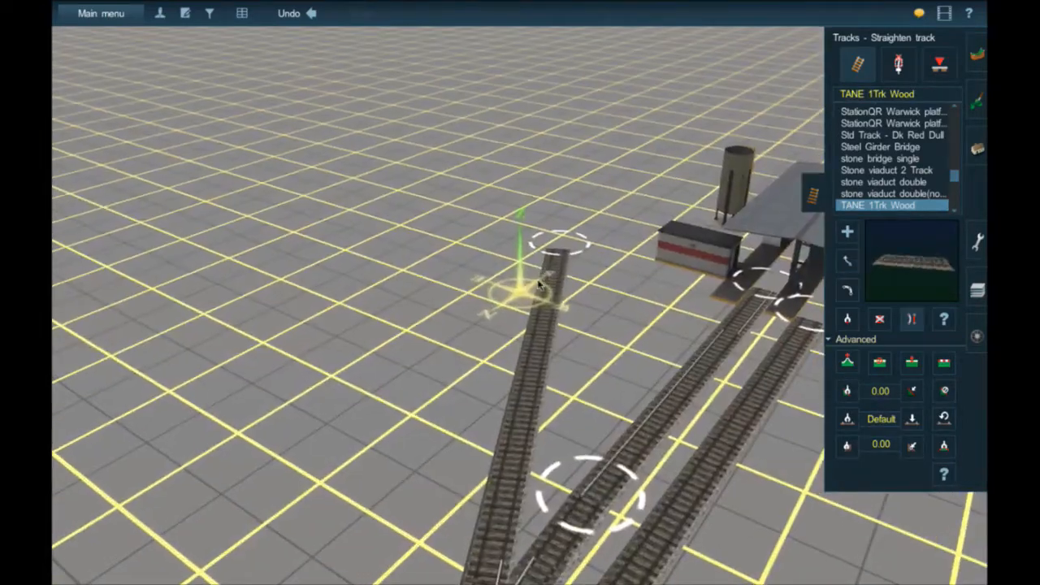
pyautogui.scroll(2, 538, 283)
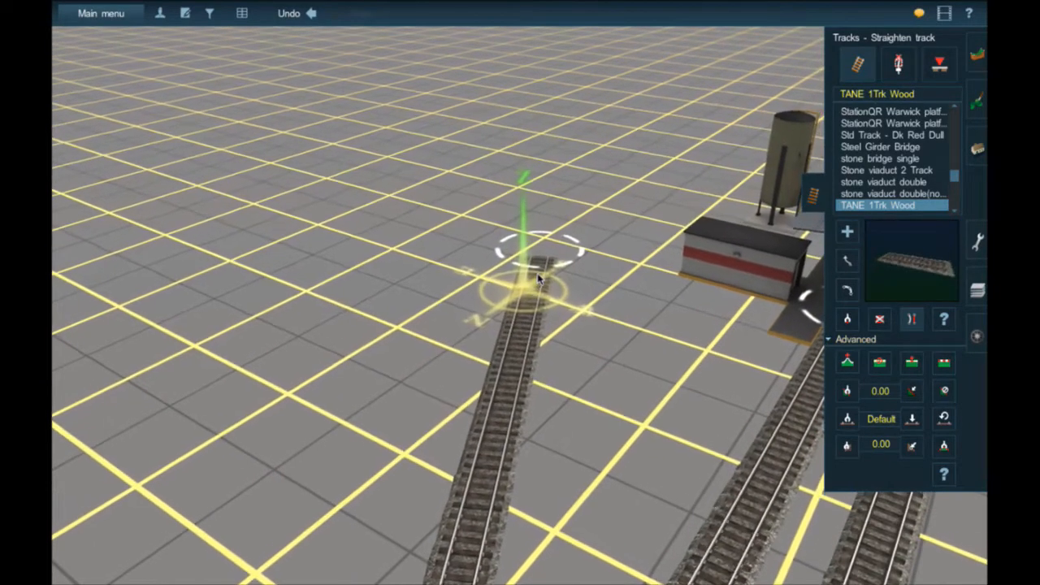
# Extend the shelter track nearest the engine shed with new TANE 1Trk Wood track through to the shelter's far end
pyautogui.moveTo(537, 277)
pyautogui.mouseDown(button='right')
pyautogui.moveTo(532, 326)
pyautogui.moveTo(601, 238)
pyautogui.mouseUp(button='right')
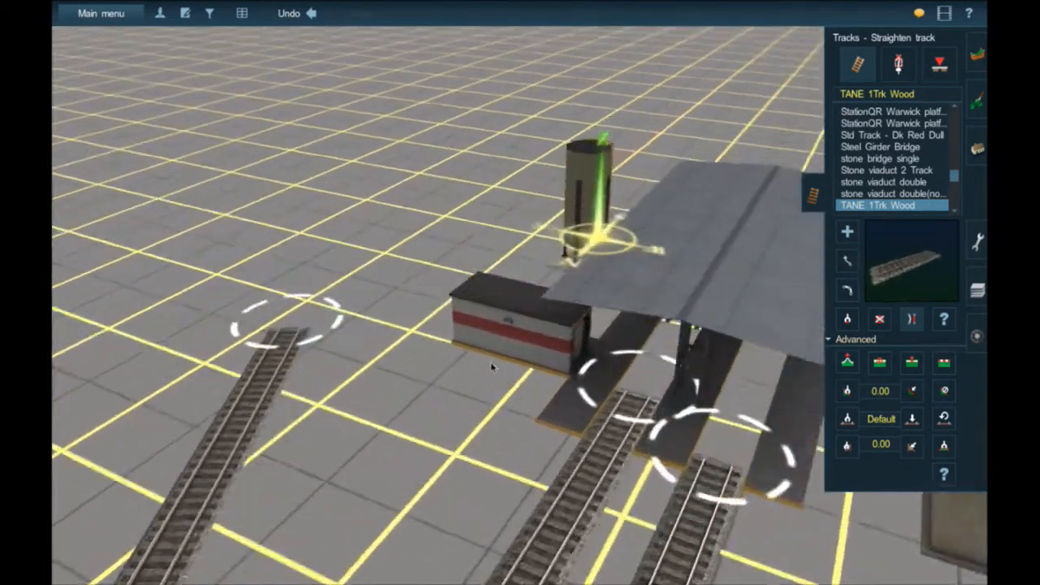
pyautogui.rightClick(491, 367)
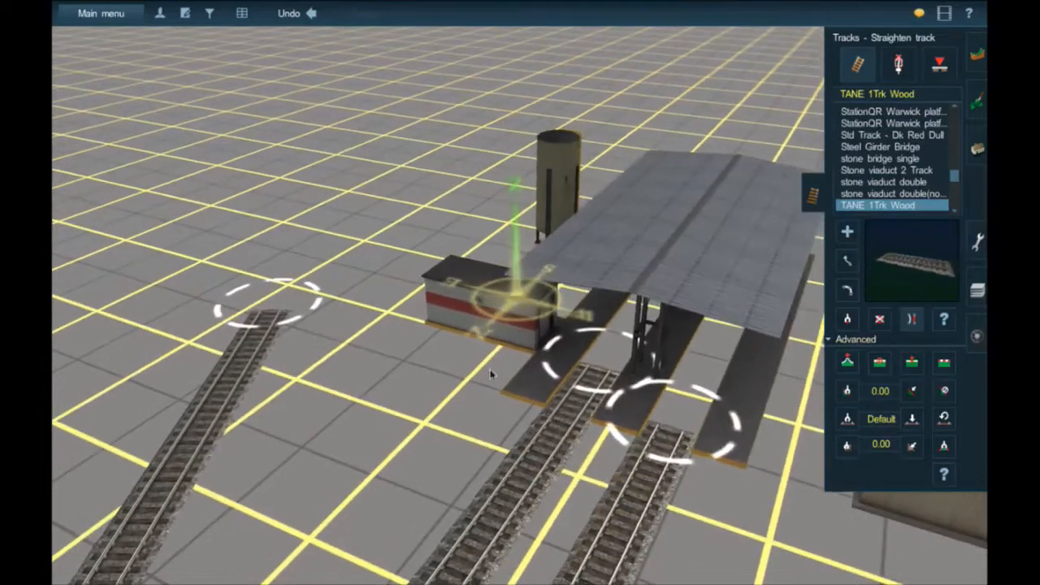
pyautogui.rightClick(492, 370)
pyautogui.press('Right')
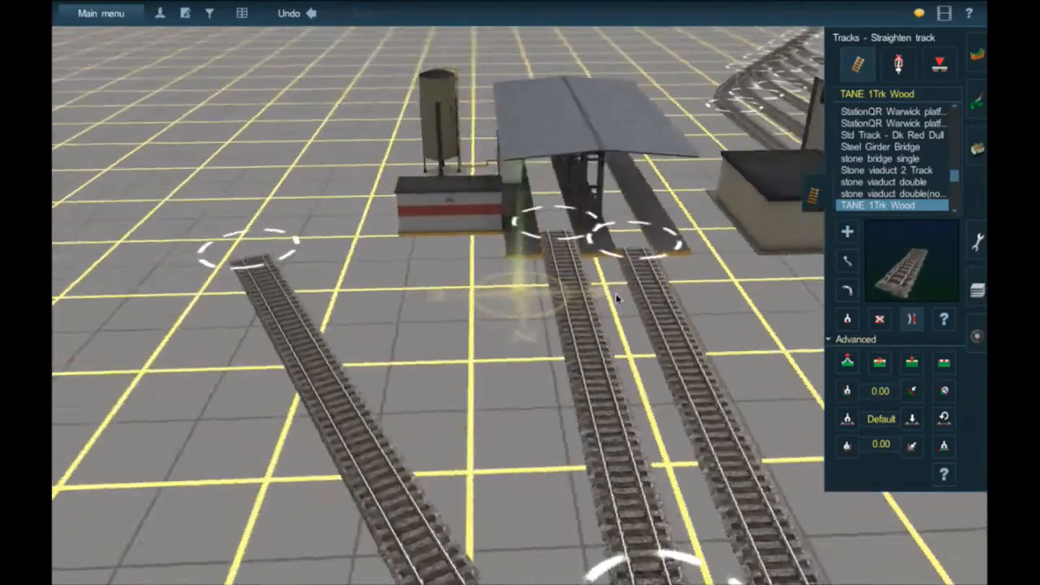
pyautogui.press('Left')
pyautogui.click(847, 233)
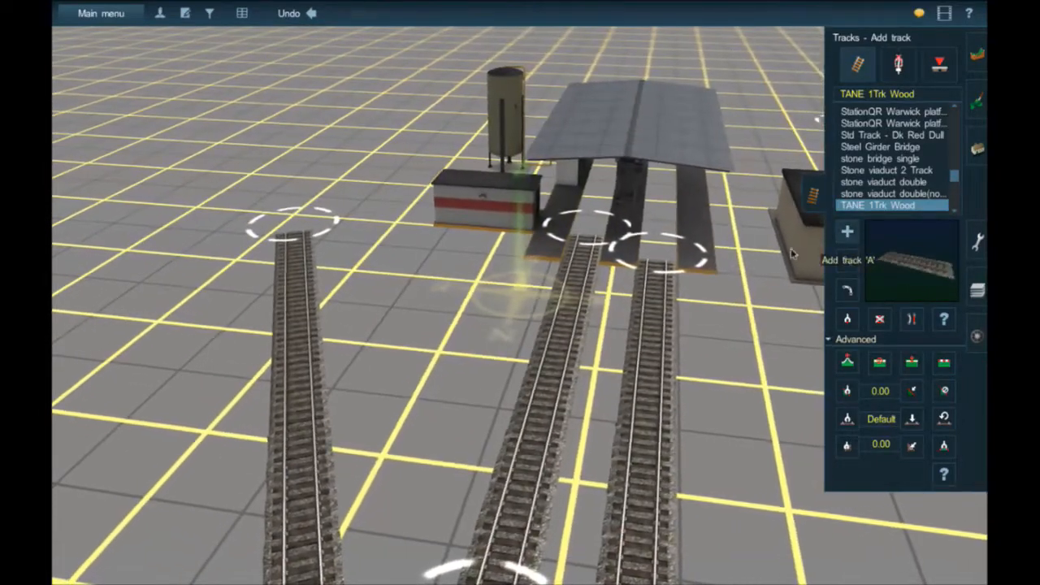
pyautogui.click(657, 178)
pyautogui.rightClick(657, 178)
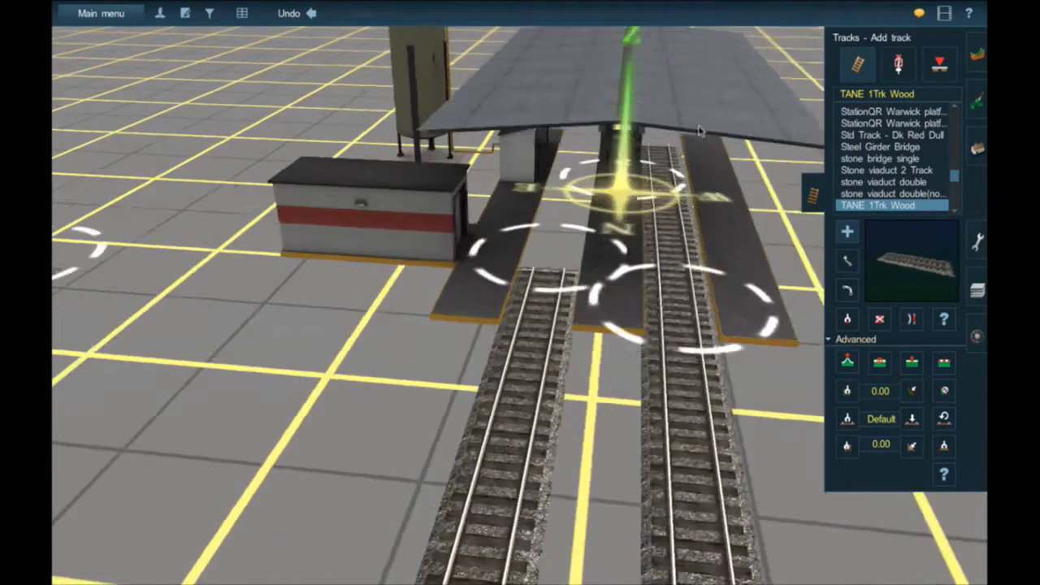
pyautogui.press('Down')
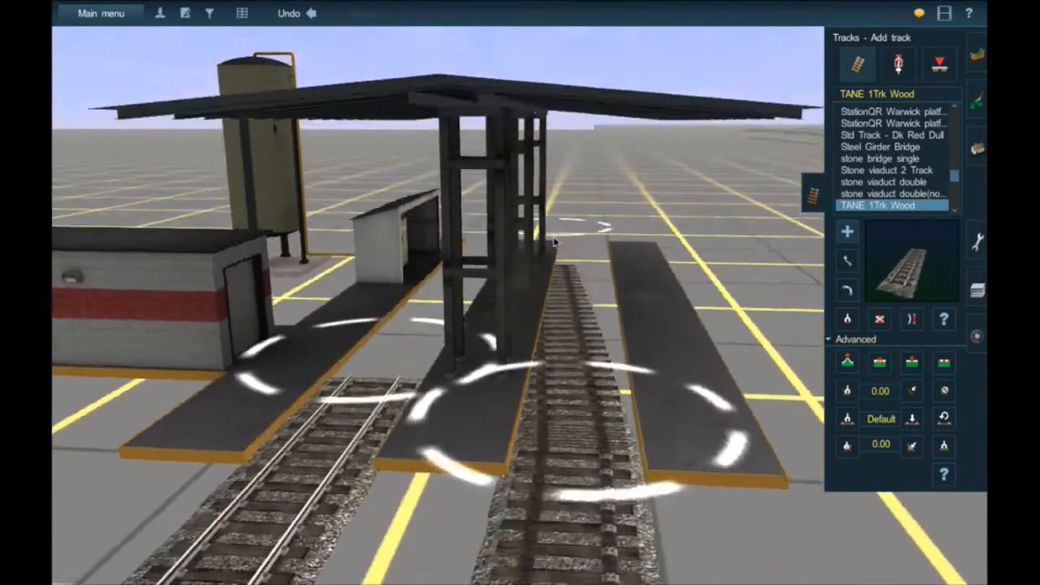
pyautogui.moveTo(574, 233)
pyautogui.mouseDown()
pyautogui.moveTo(584, 234)
pyautogui.moveTo(576, 241)
pyautogui.mouseUp()
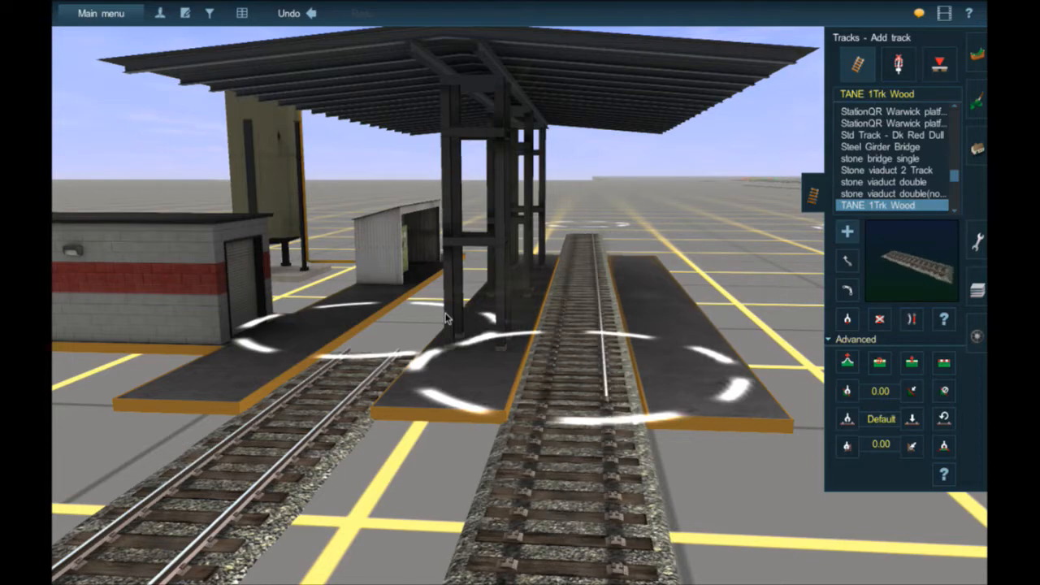
# Extend the other shelter track, beside the red-striped building, with new track from its open end through to the shelter's far side
pyautogui.press('Up')
pyautogui.press('Left')
pyautogui.moveTo(435, 368); pyautogui.dragTo(458, 192)
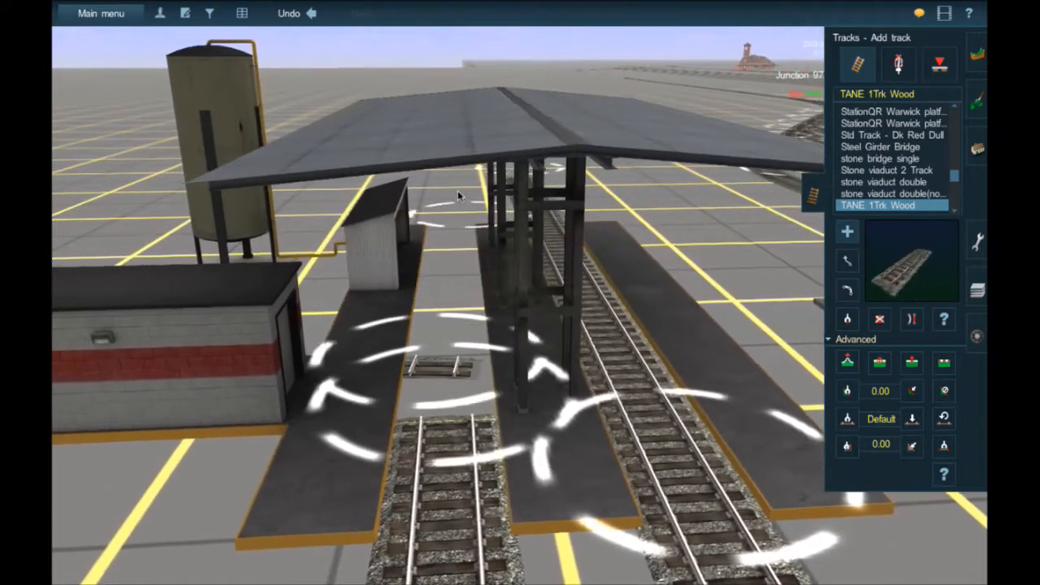
pyautogui.click(846, 288)
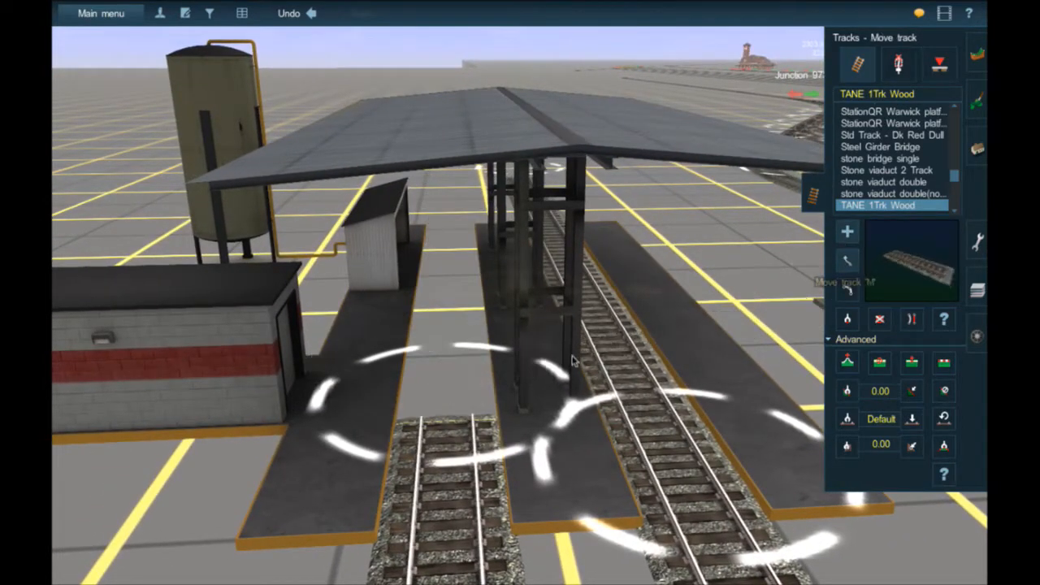
pyautogui.moveTo(455, 415); pyautogui.dragTo(450, 168)
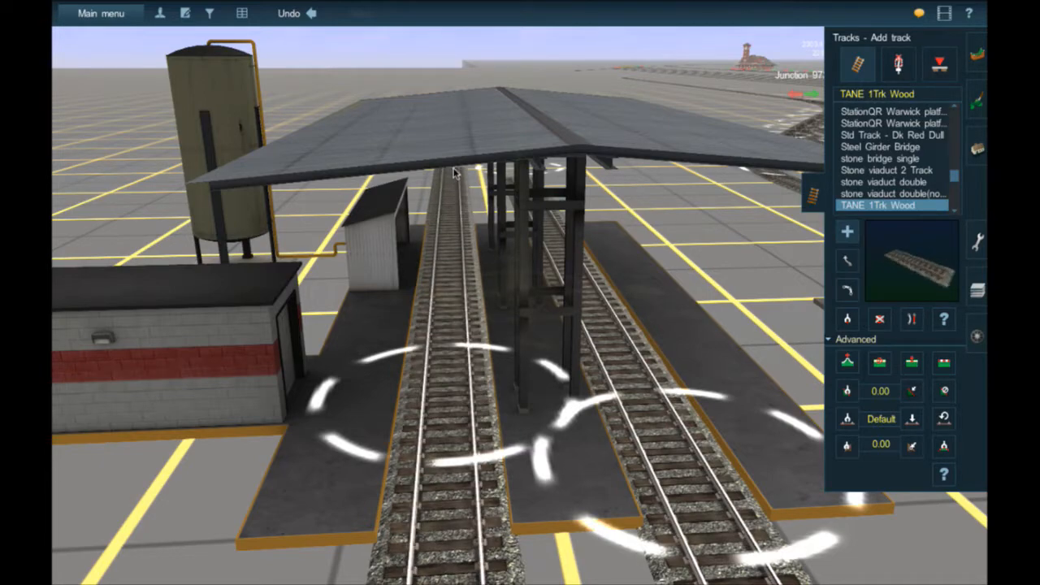
pyautogui.moveTo(453, 169); pyautogui.dragTo(453, 169)
# Look over the service shelter, the engine shed with its track ladders and the open ground beside them
pyautogui.scroll(-1, 453, 193)
pyautogui.scroll(-10, 465, 283)
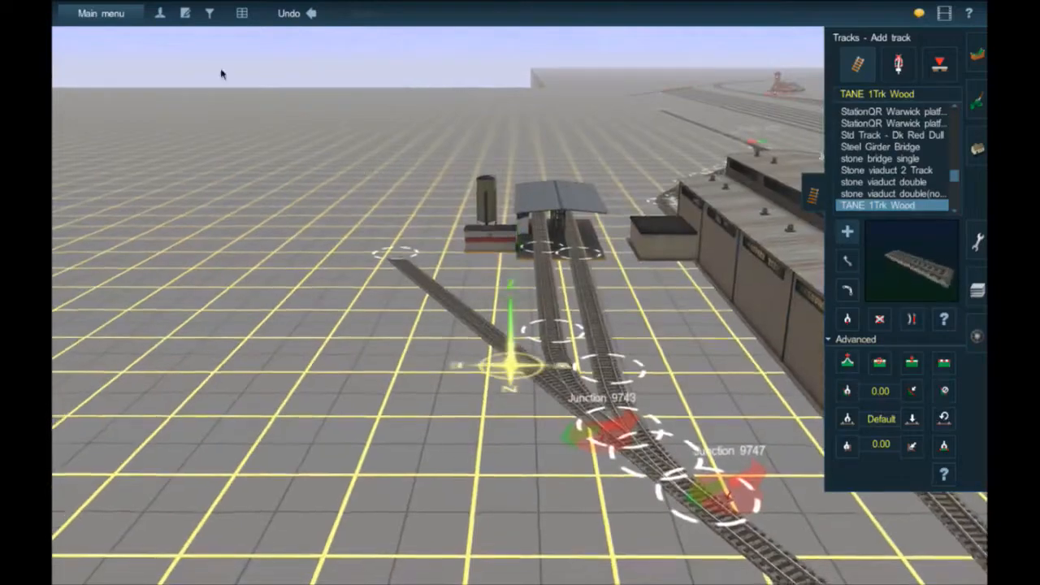
pyautogui.scroll(-3, 221, 74)
pyautogui.moveTo(664, 325); pyautogui.dragTo(671, 329, button='right')
pyautogui.scroll(-5, 501, 239)
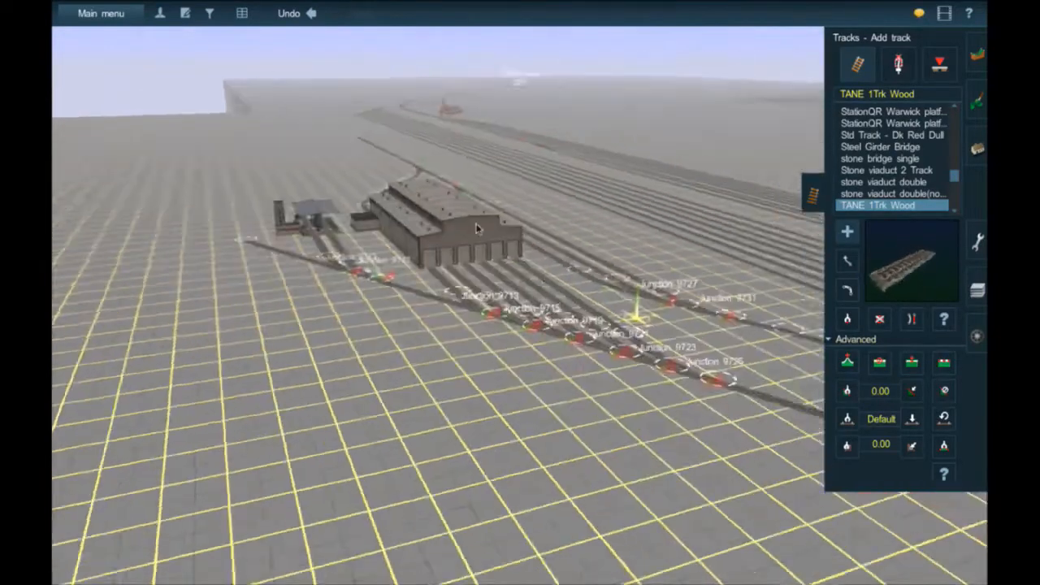
pyautogui.rightClick(357, 185)
pyautogui.rightClick(581, 269)
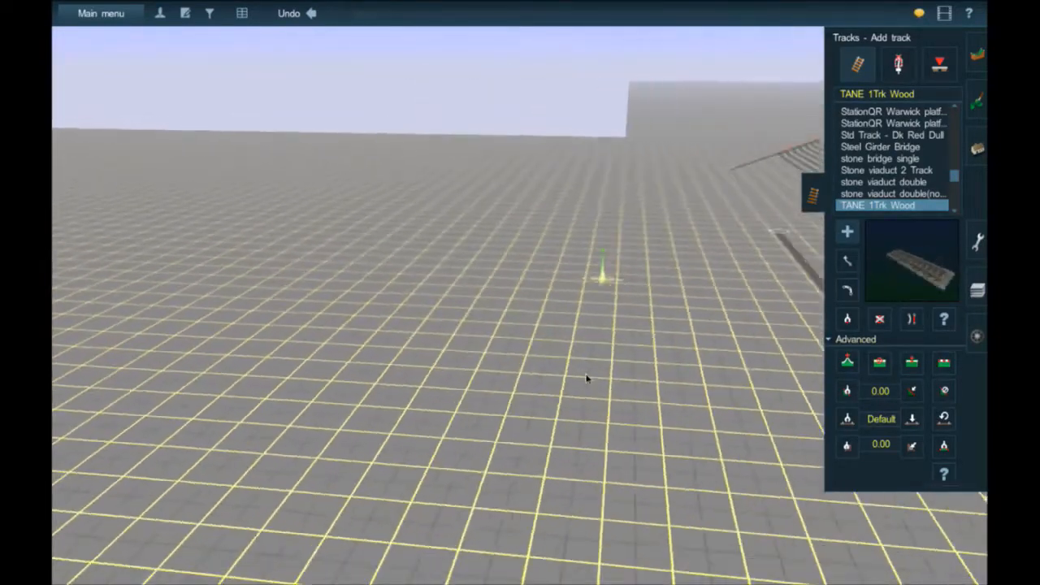
pyautogui.rightClick(597, 419)
pyautogui.moveTo(541, 522); pyautogui.dragTo(520, 552, button='right')
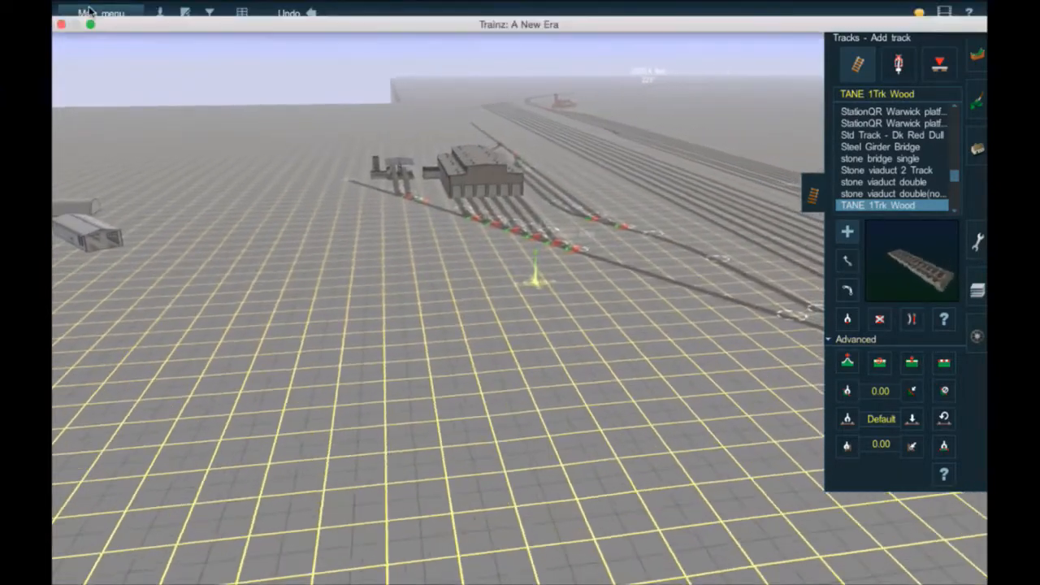
# Save the route and session under the existing route name Carrabassett Valley Railroad
pyautogui.click(94, 13)
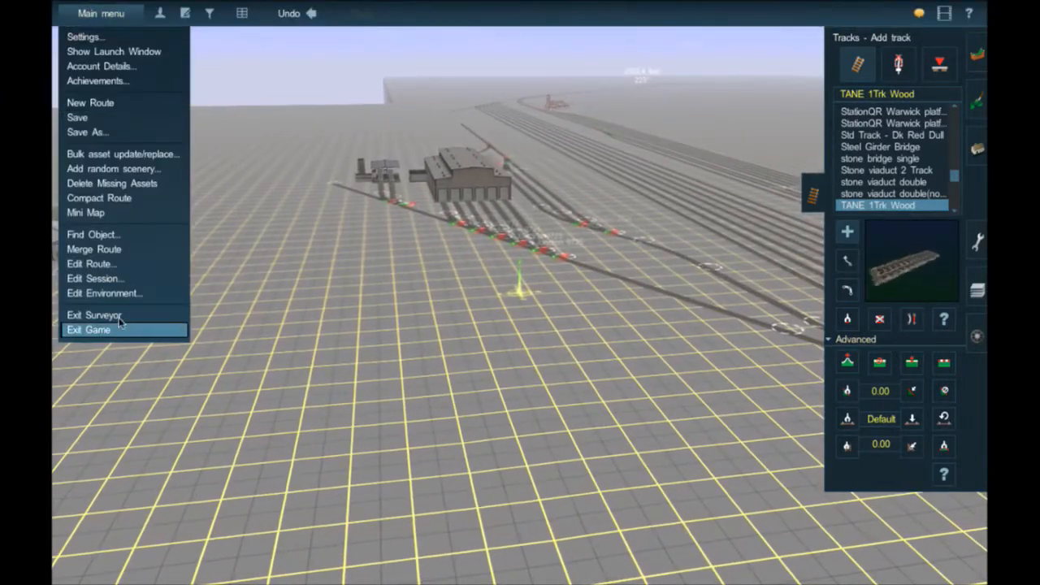
pyautogui.click(95, 133)
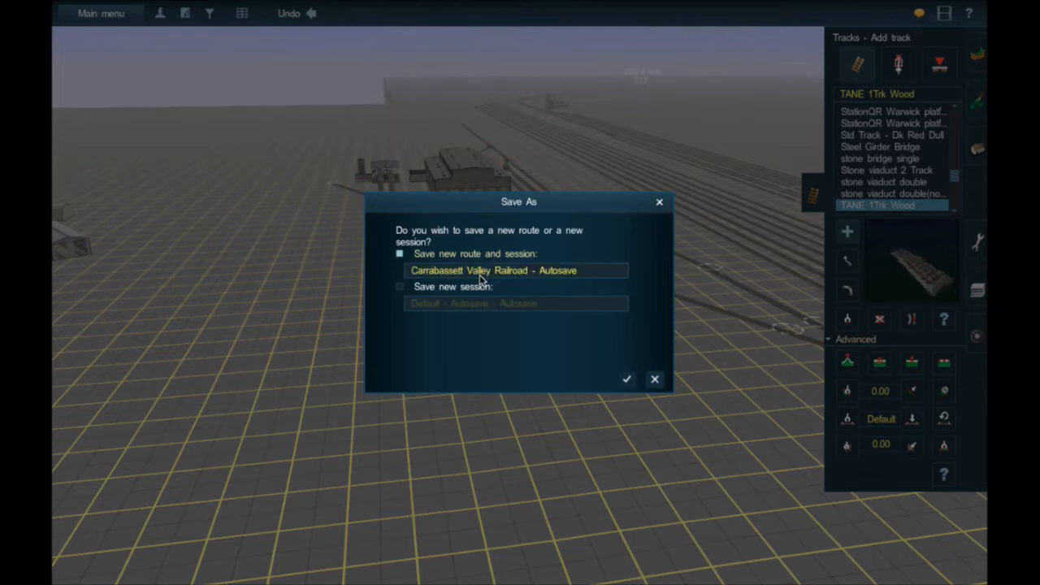
pyautogui.click(575, 271)
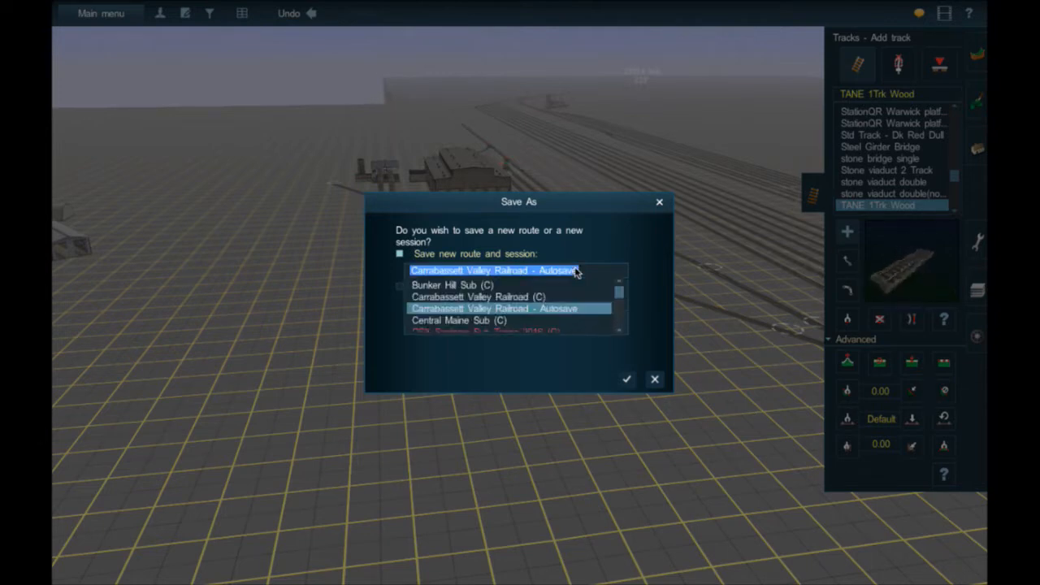
pyautogui.click(499, 299)
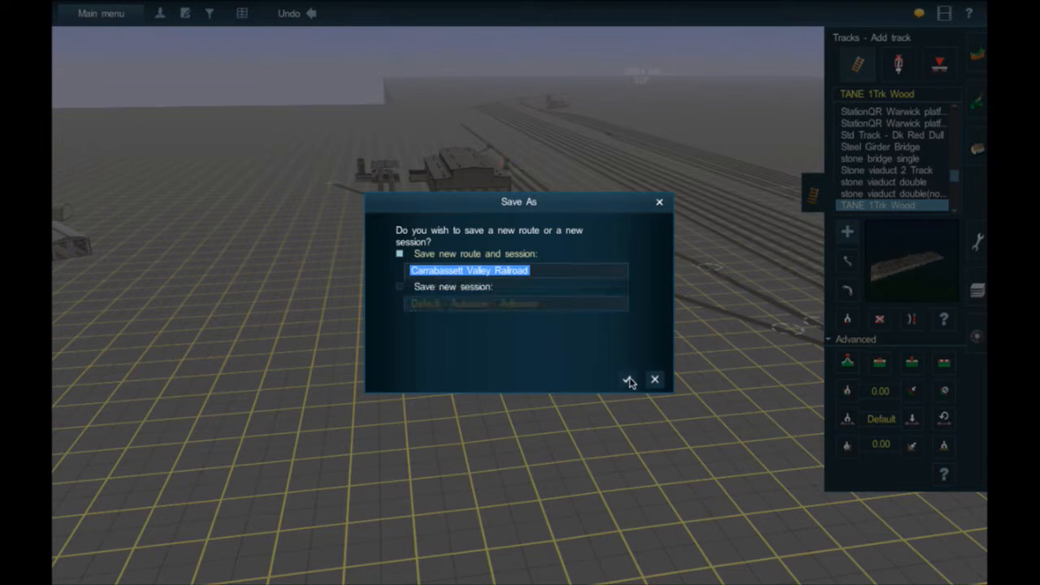
pyautogui.click(626, 378)
pyautogui.click(549, 302)
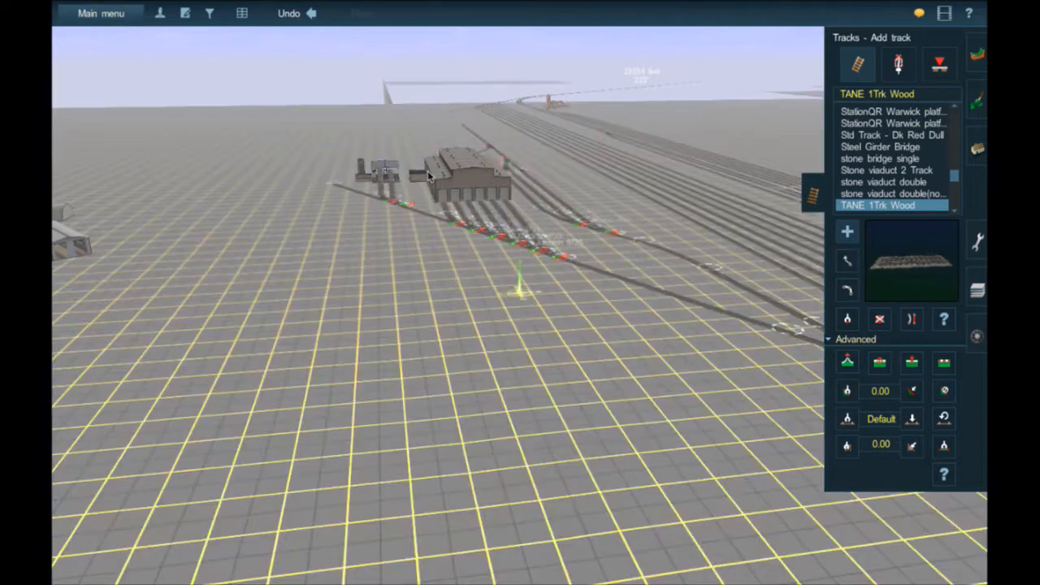
# Exit the game and minimize the Trainz launch window
pyautogui.click(133, 15)
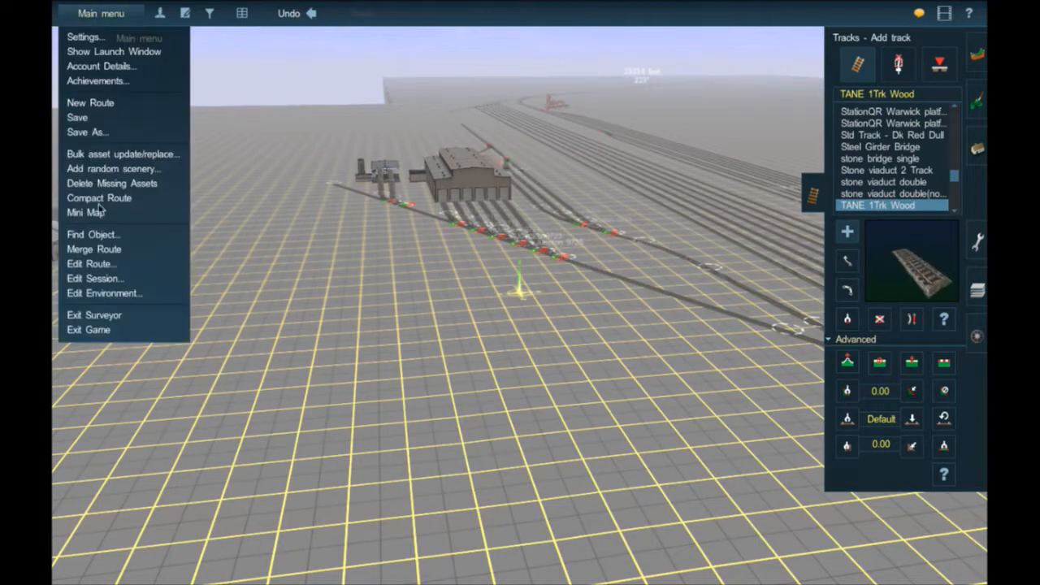
pyautogui.click(114, 330)
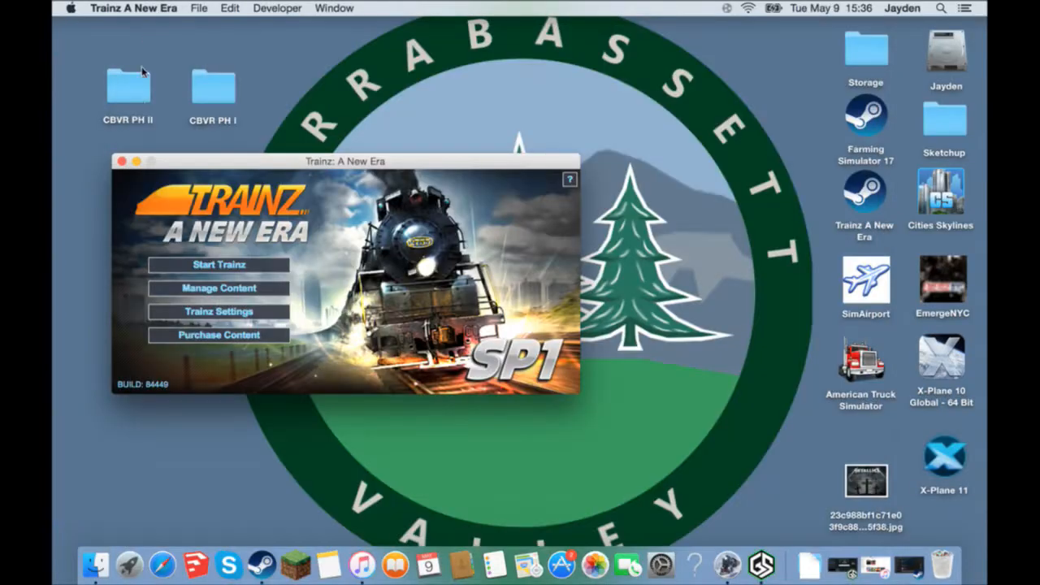
pyautogui.click(136, 161)
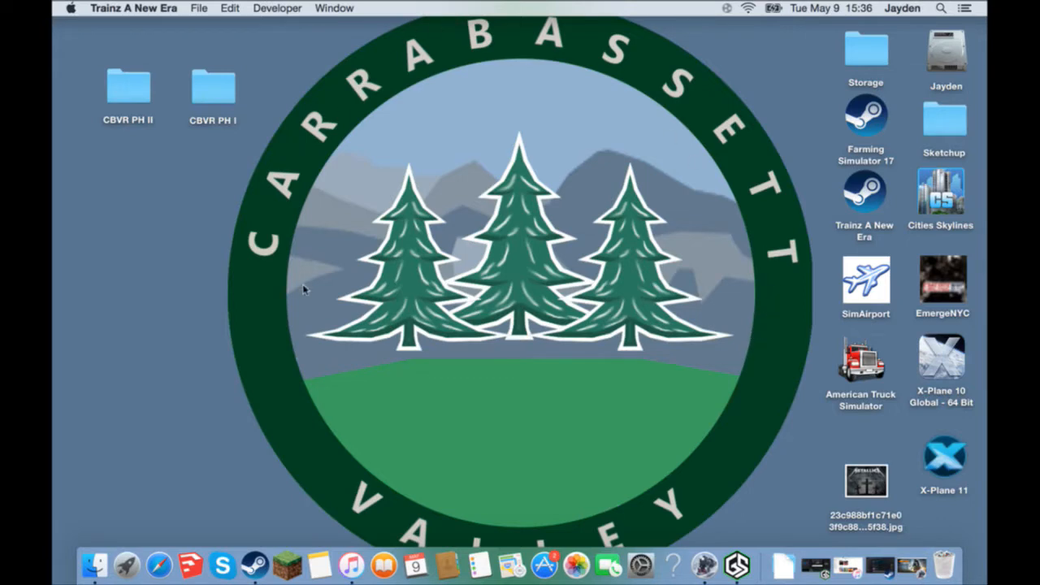
# Switch to Finder, open the desktop folder CBVR PH I and preview its first four locomotive images
pyautogui.doubleClick(212, 88)
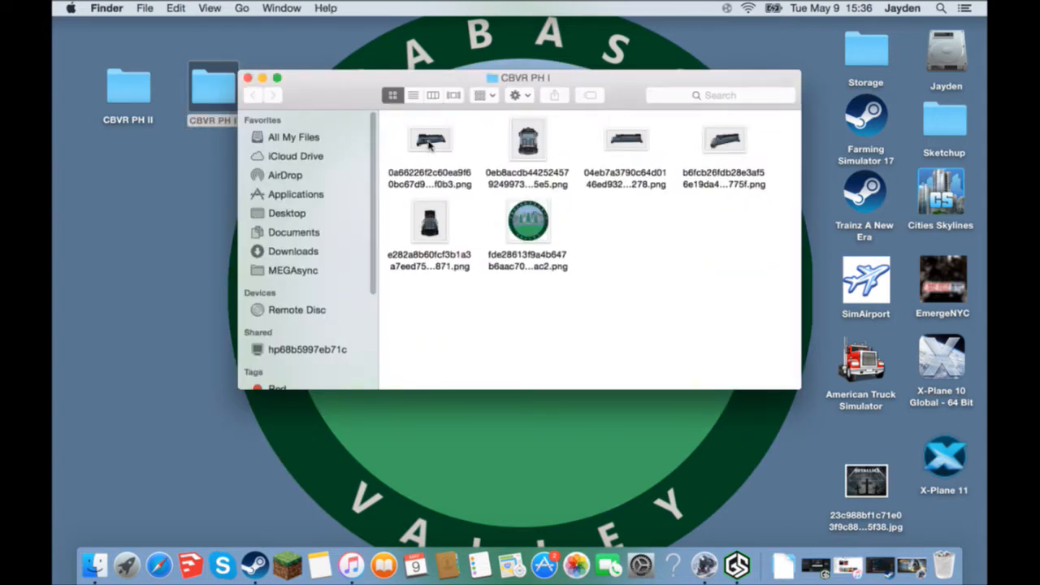
pyautogui.click(430, 142)
pyautogui.press('space')
pyautogui.press('Right')
pyautogui.press('Right')
pyautogui.press('Right')
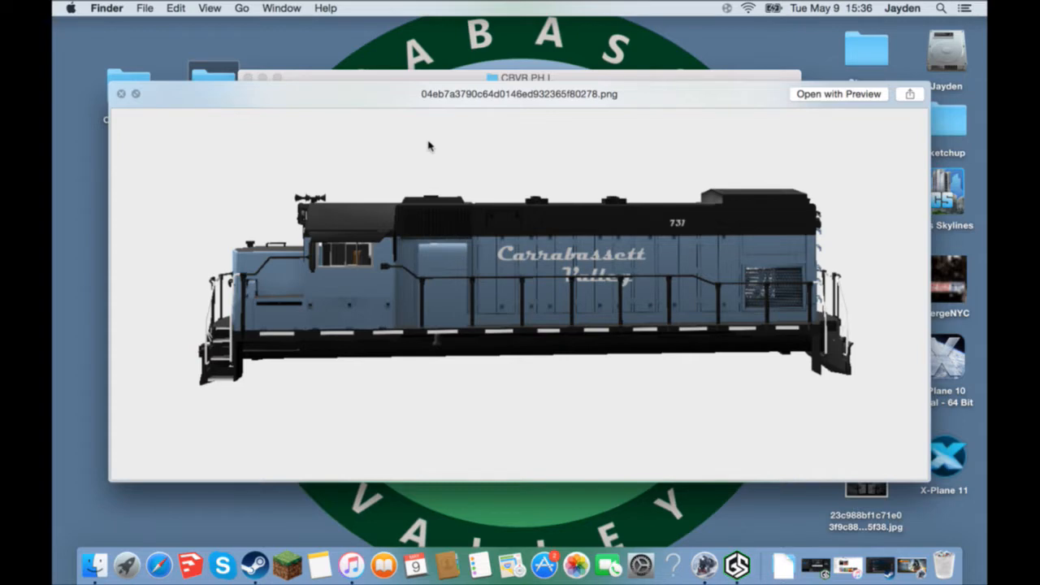
pyautogui.press('Right')
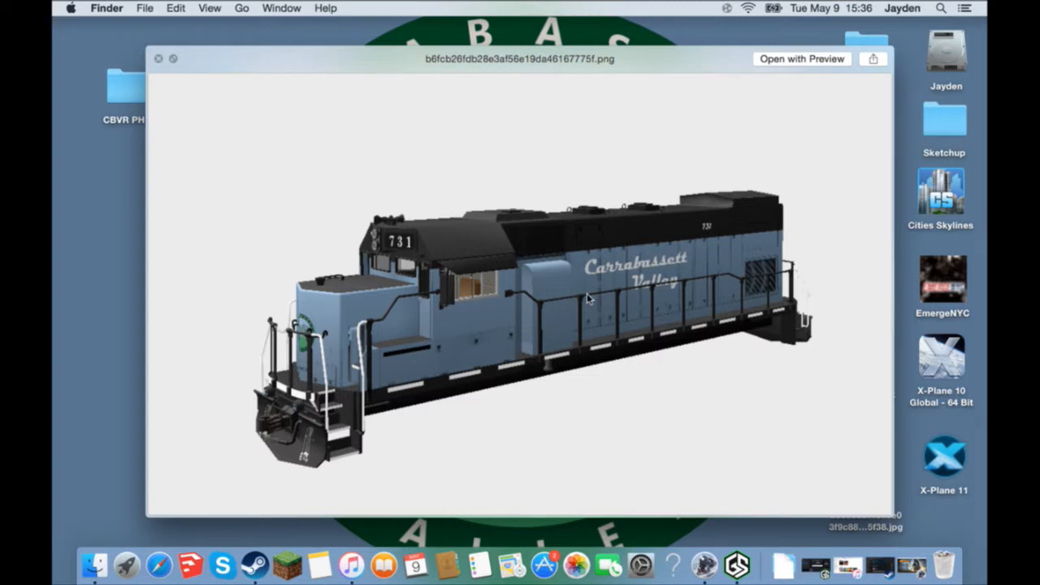
pyautogui.press('Left')
pyautogui.press('space')
# Preview the end-view locomotive image in the folder's second row and the round logo image beside it
pyautogui.click(455, 227)
pyautogui.press('space')
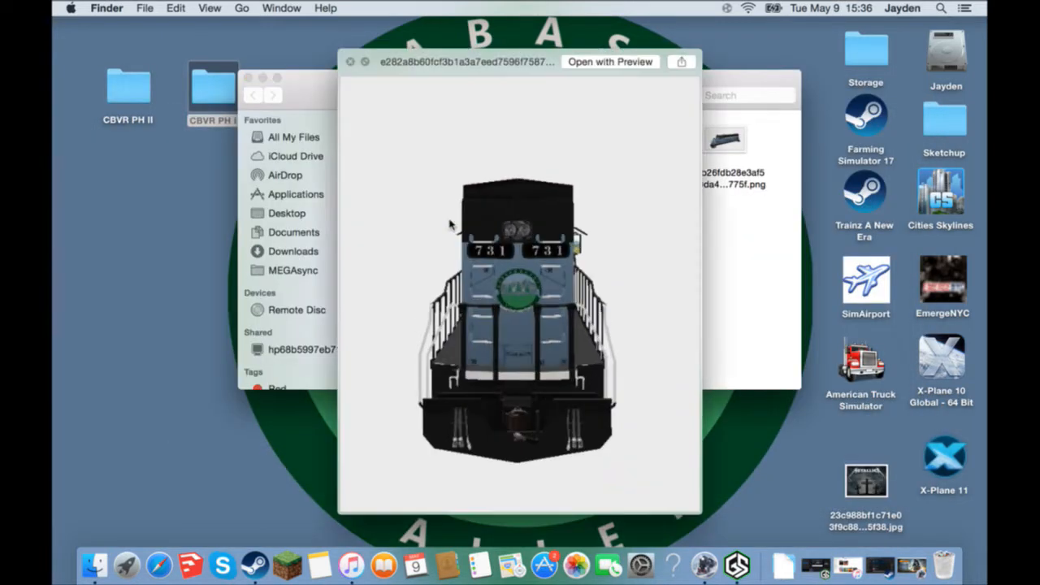
pyautogui.press('Right')
pyautogui.press('space')
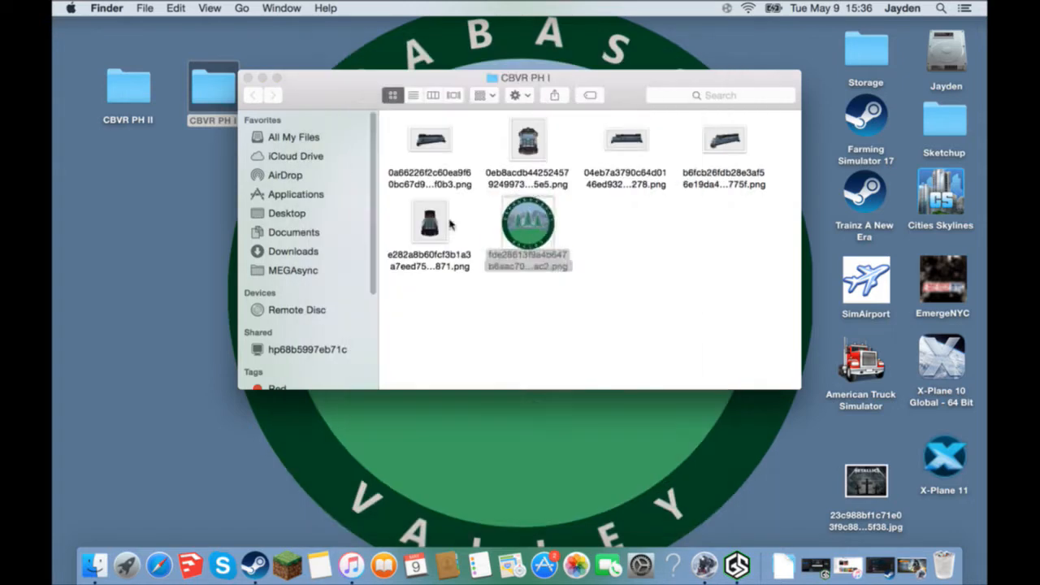
# Close the CBVR PH I folder, open CBVR PH II from the desktop and preview its five locomotive images
pyautogui.click(248, 78)
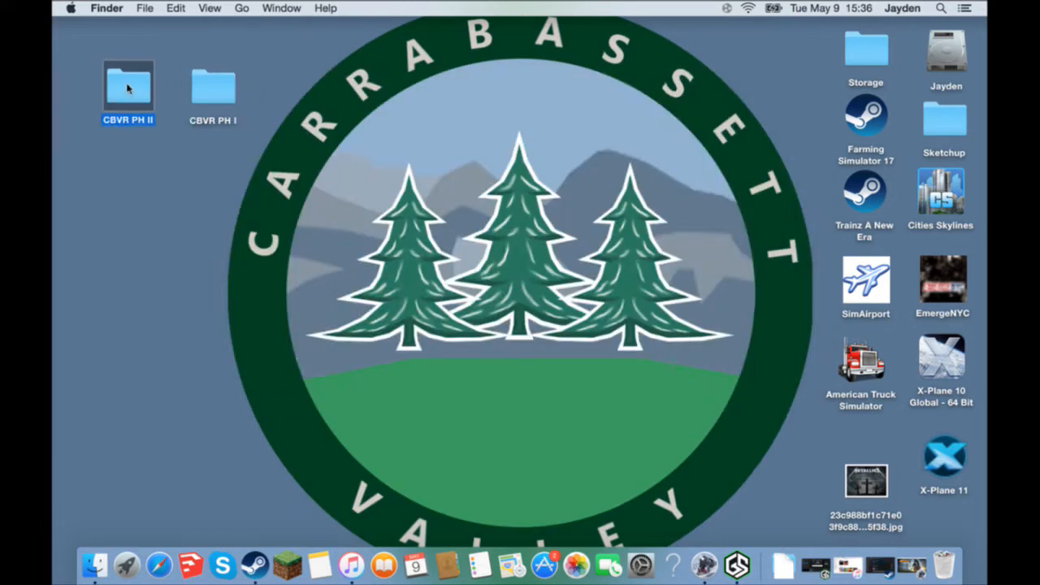
pyautogui.doubleClick(127, 89)
pyautogui.click(441, 146)
pyautogui.press('space')
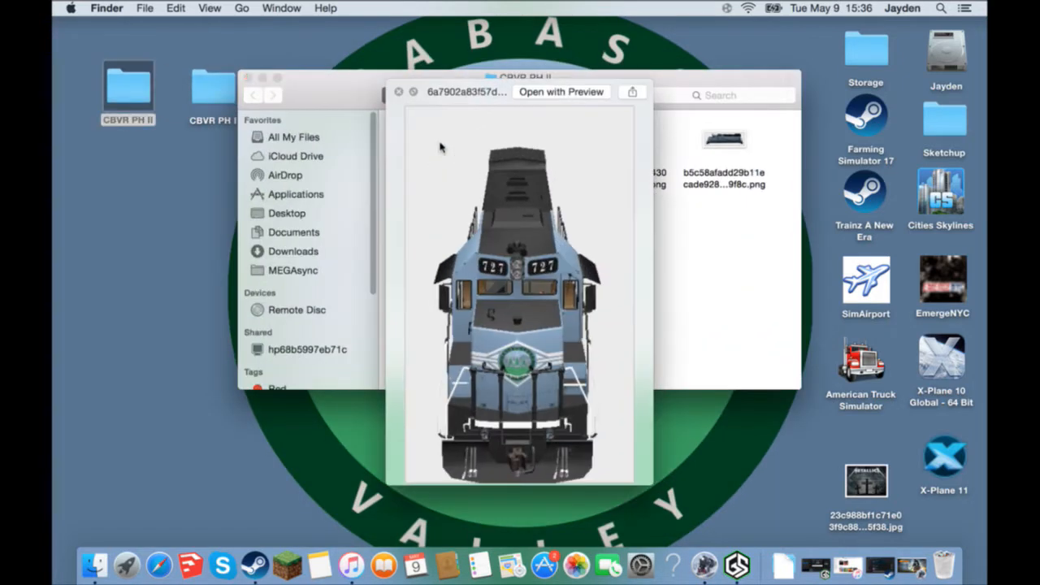
pyautogui.press('Right')
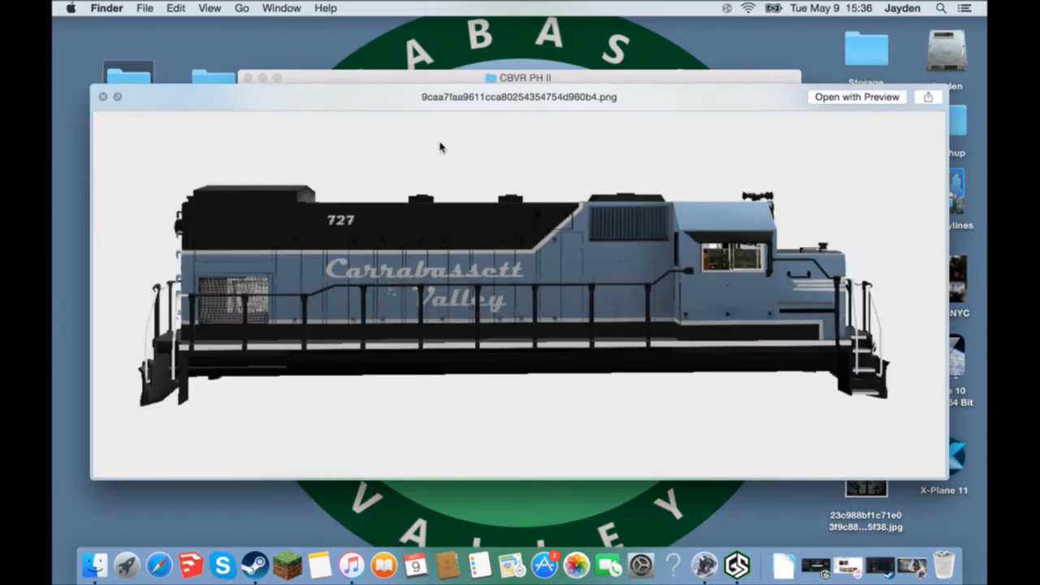
pyautogui.press('Right')
pyautogui.press('Right')
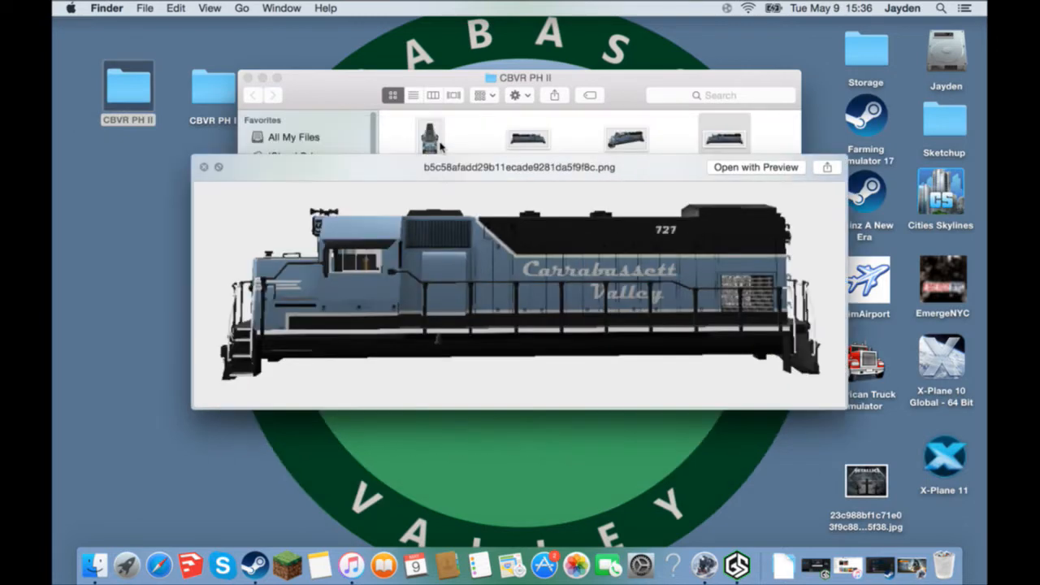
pyautogui.press('Right')
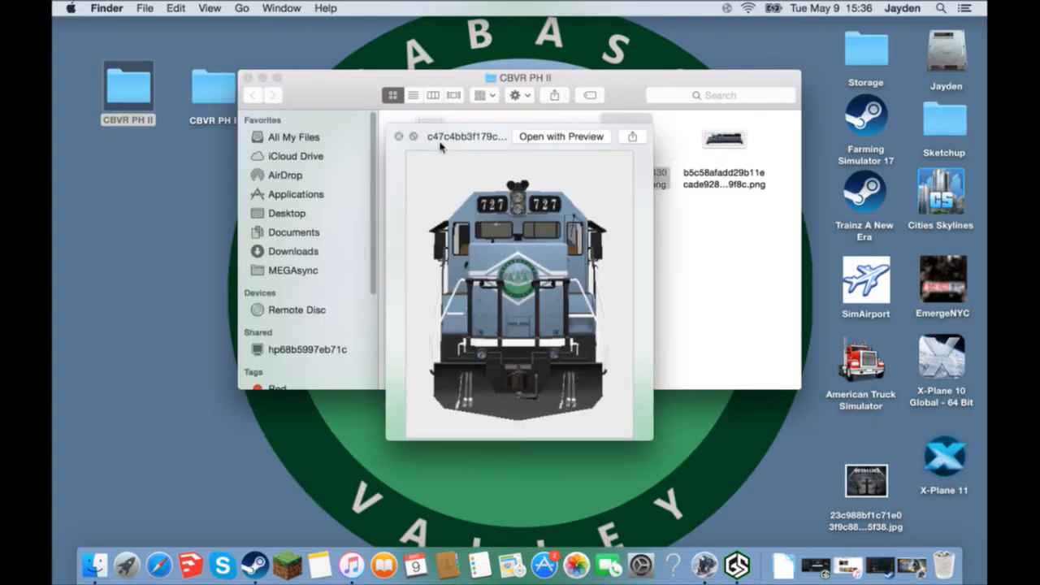
pyautogui.press('Right')
pyautogui.press('space')
# Preview the CBVR PH II images again from the first one, going through locomotive 727's side, front and angled views
pyautogui.click(423, 143)
pyautogui.press('space')
pyautogui.press('Right')
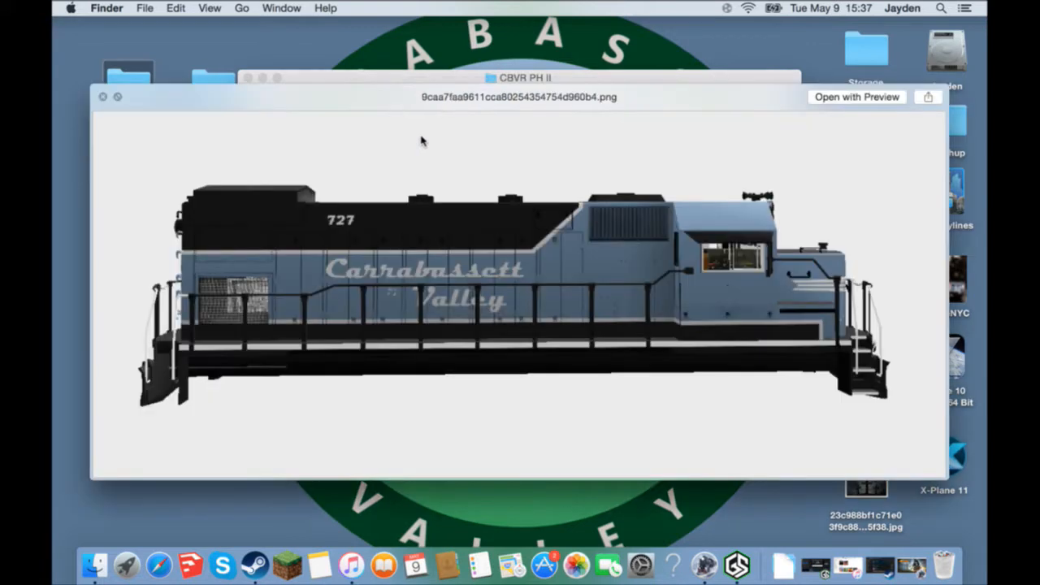
pyautogui.press('Right')
pyautogui.press('Right')
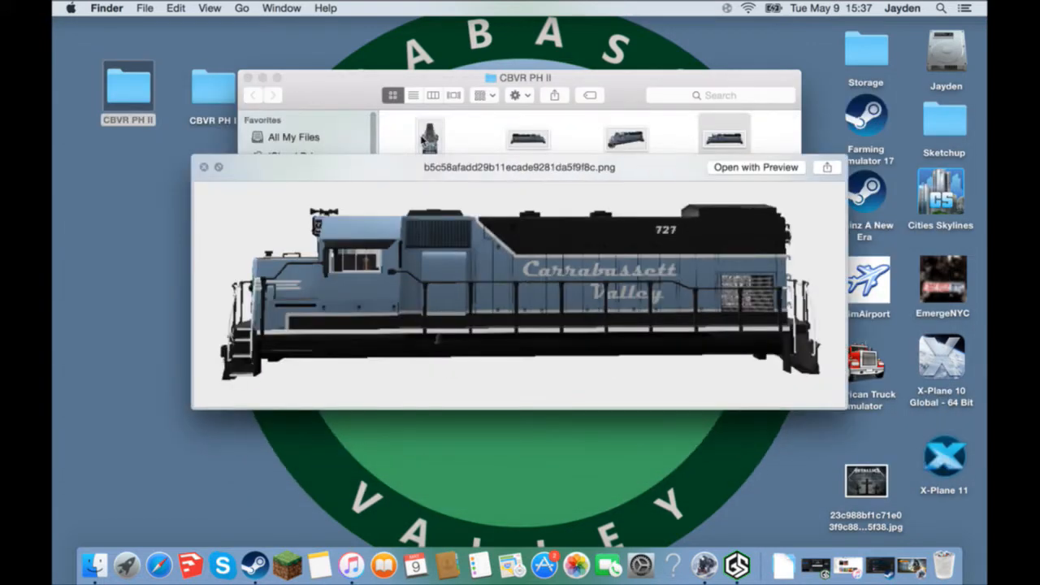
pyautogui.press('Left')
pyautogui.press('Left')
pyautogui.press('Left')
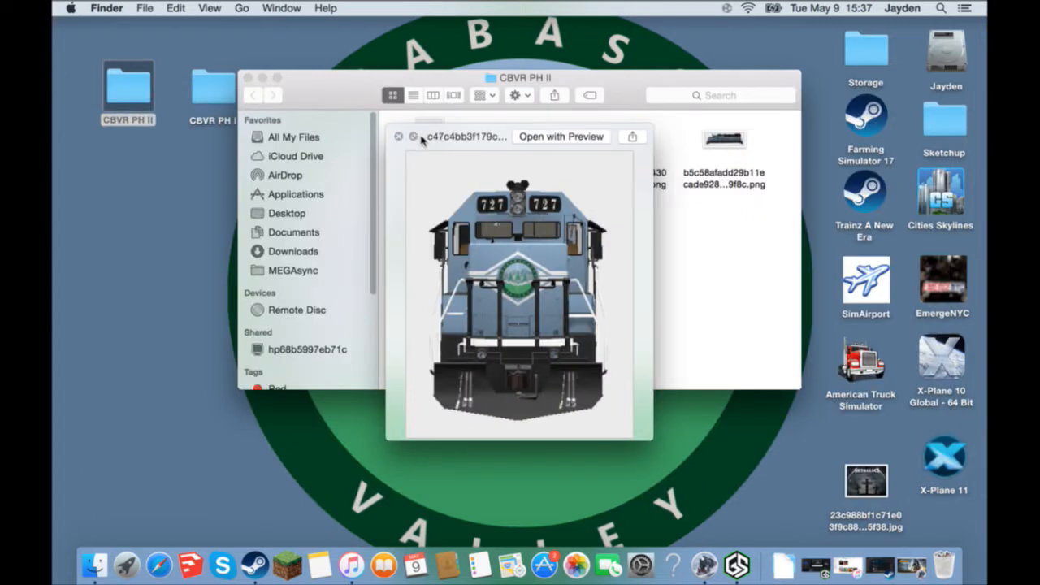
pyautogui.press('Right')
pyautogui.press('Right')
pyautogui.press('Right')
pyautogui.press('Right')
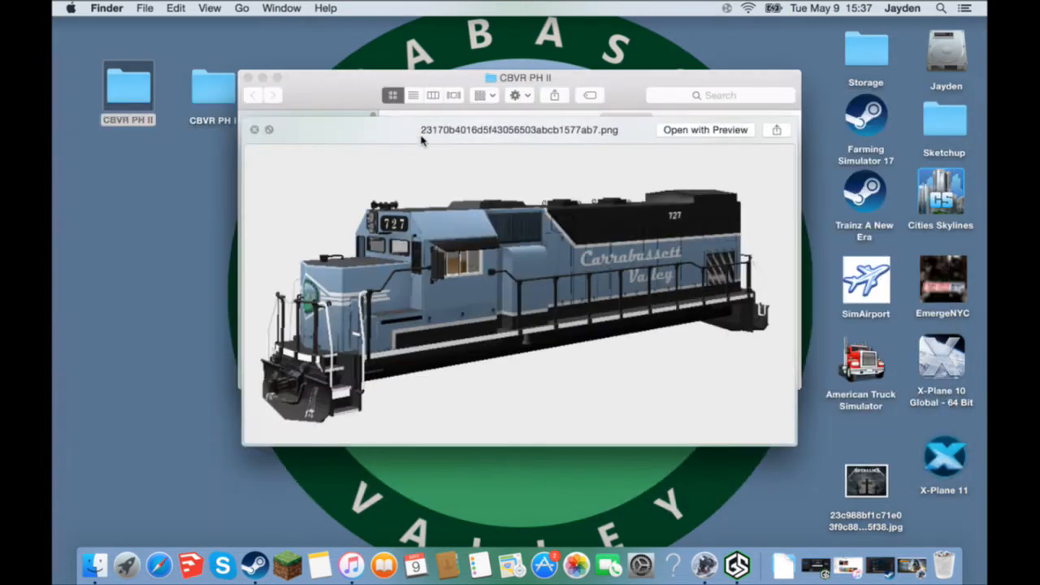
# Compare locomotive 727's raised front view with its two side views and its angled view in the preview
pyautogui.press('Left')
pyautogui.press('Left')
pyautogui.press('Left')
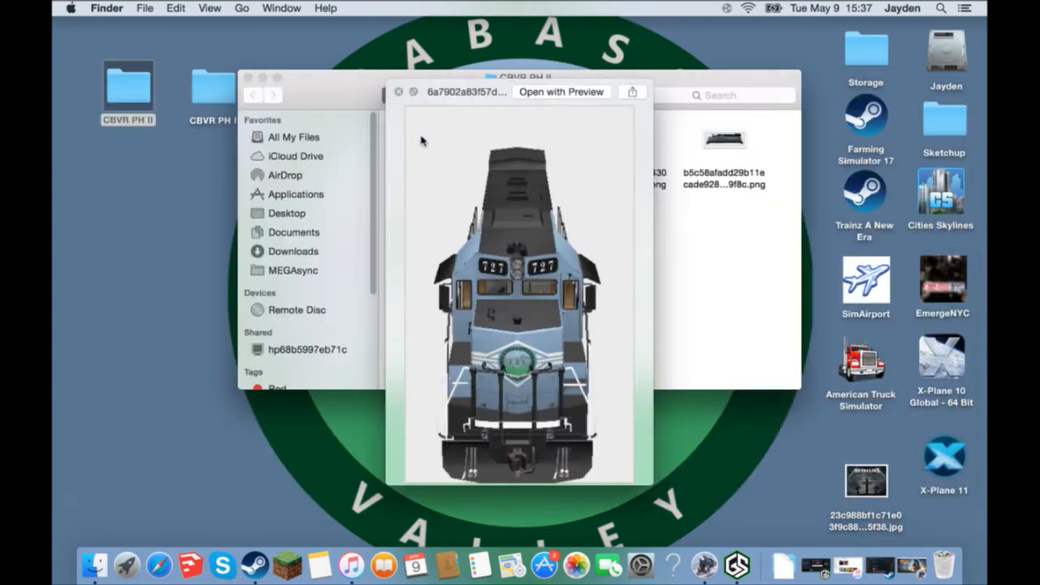
pyautogui.press('Right')
pyautogui.press('Right')
pyautogui.press('Right')
pyautogui.press('Right')
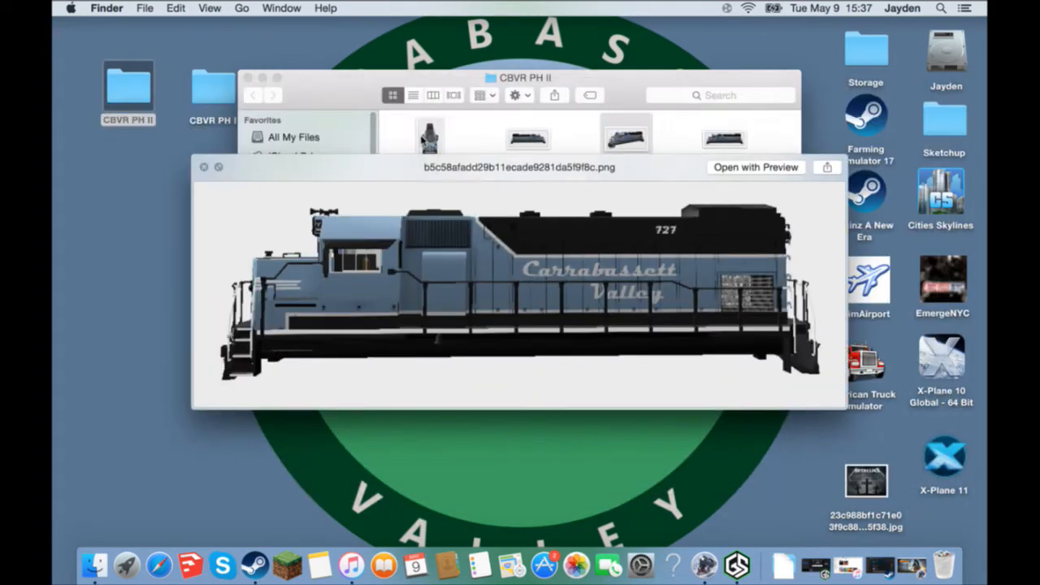
pyautogui.press('Left')
pyautogui.press('Left')
pyautogui.press('Right')
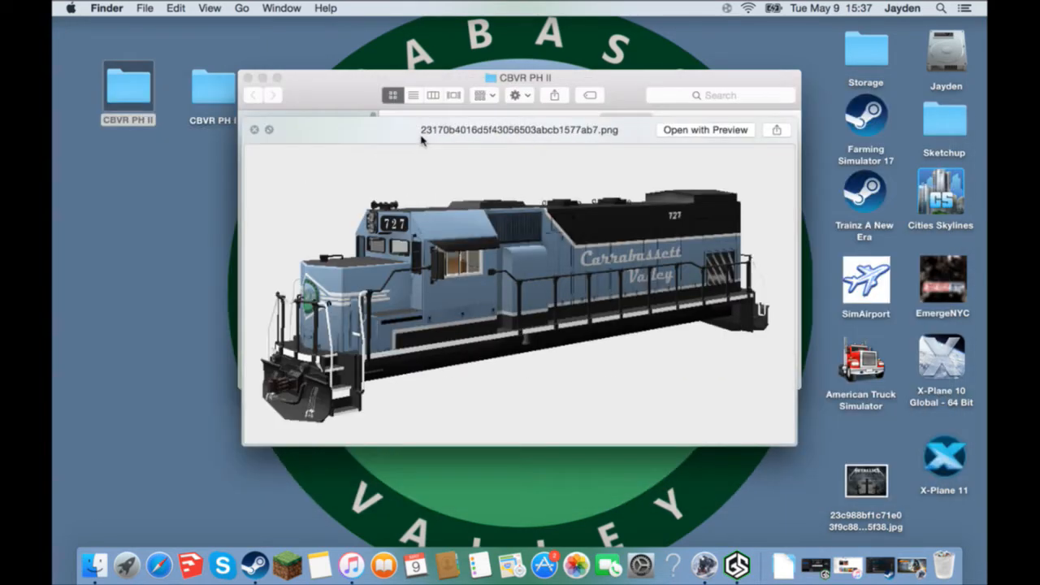
pyautogui.press('Left')
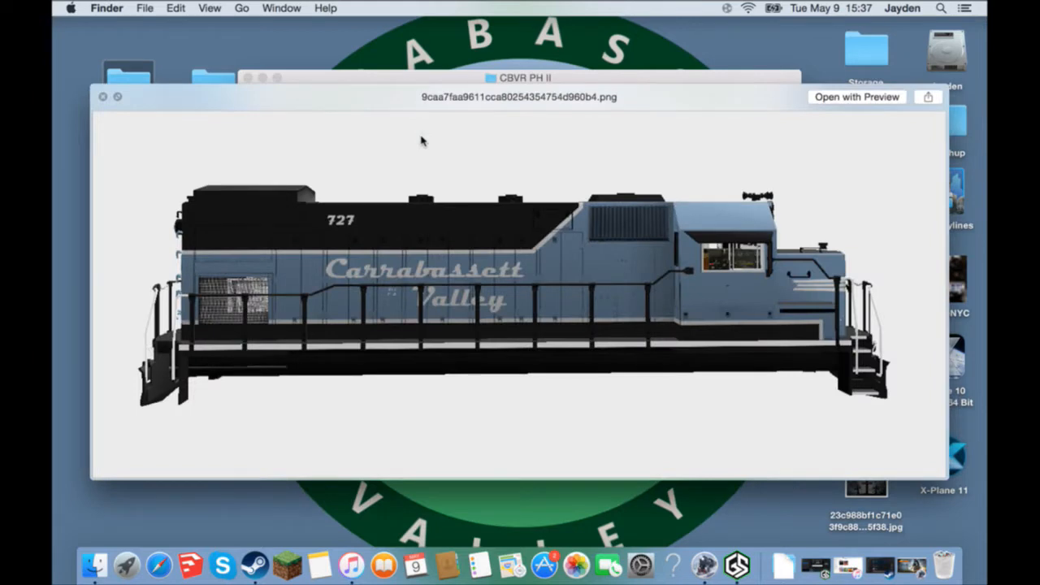
pyautogui.press('Left')
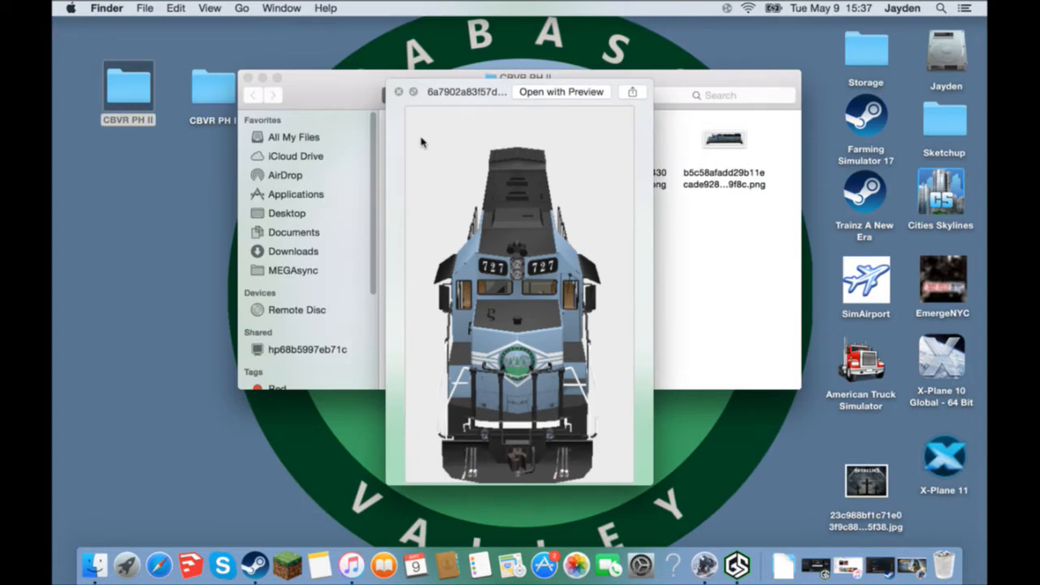
# Preview the second CBVR PH II image, a side view, and the angled locomotive view that follows it
pyautogui.press('space')
pyautogui.click(525, 145)
pyautogui.press('space')
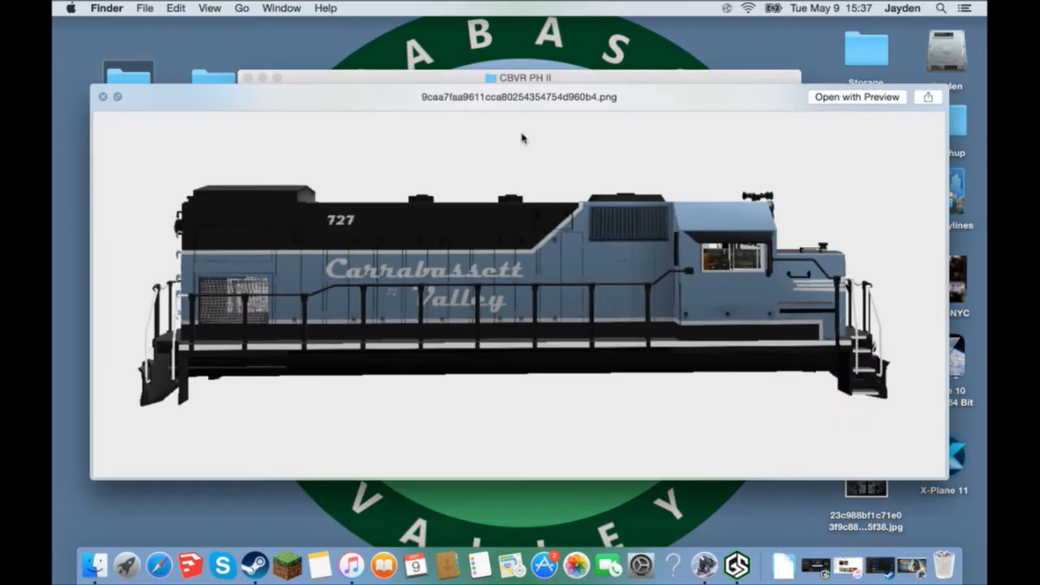
pyautogui.press('Right')
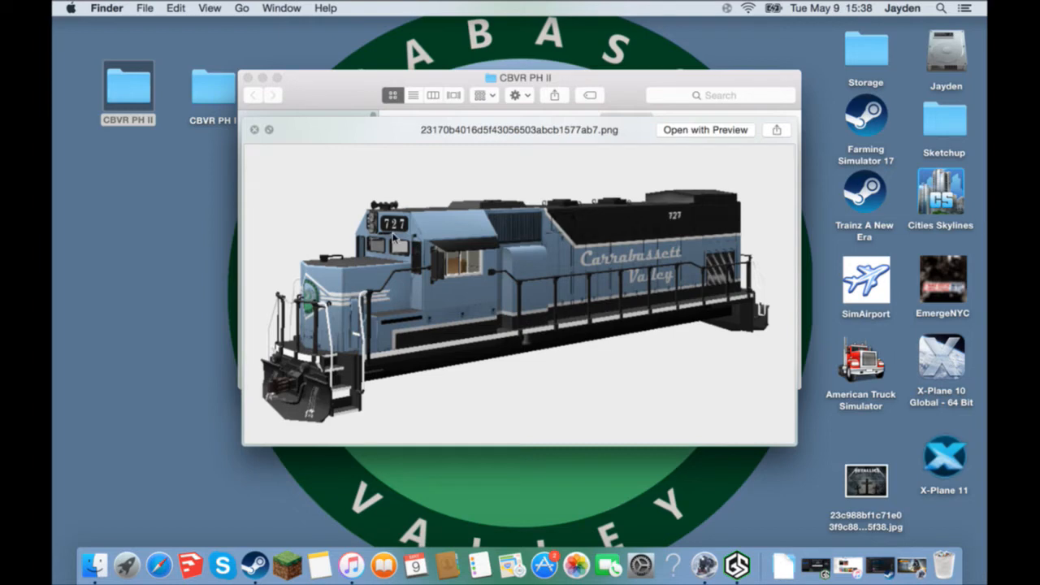
# Open the desktop folder CBVR PH I and preview its first locomotive image
pyautogui.click(226, 88)
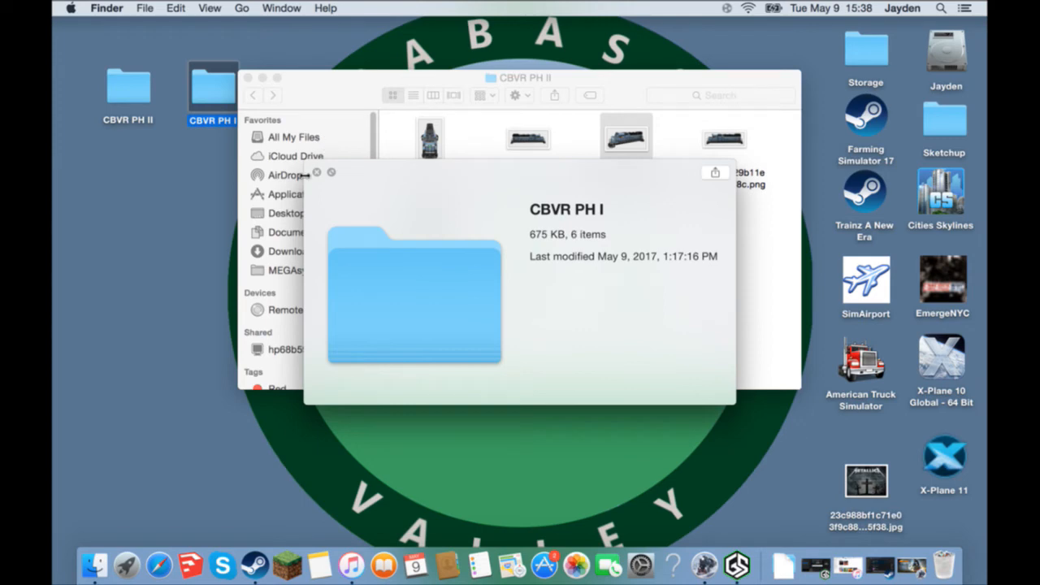
pyautogui.press('space')
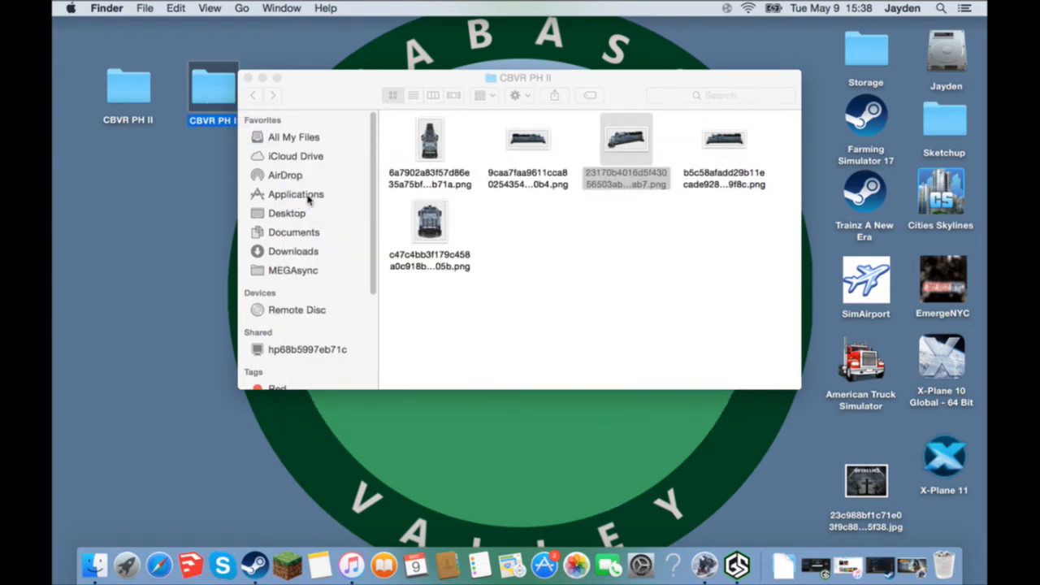
pyautogui.doubleClick(210, 100)
pyautogui.click(430, 171)
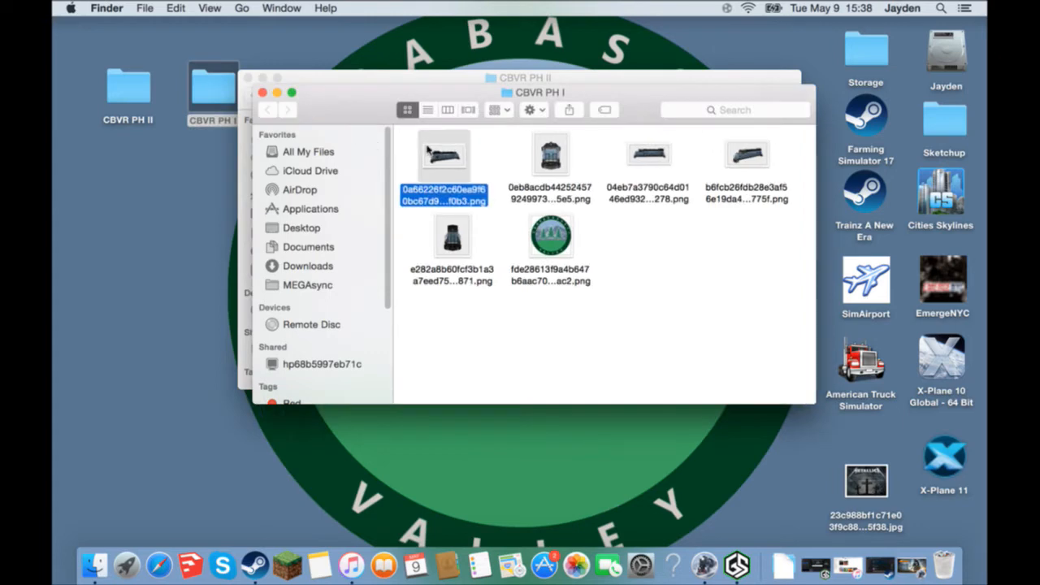
pyautogui.press('space')
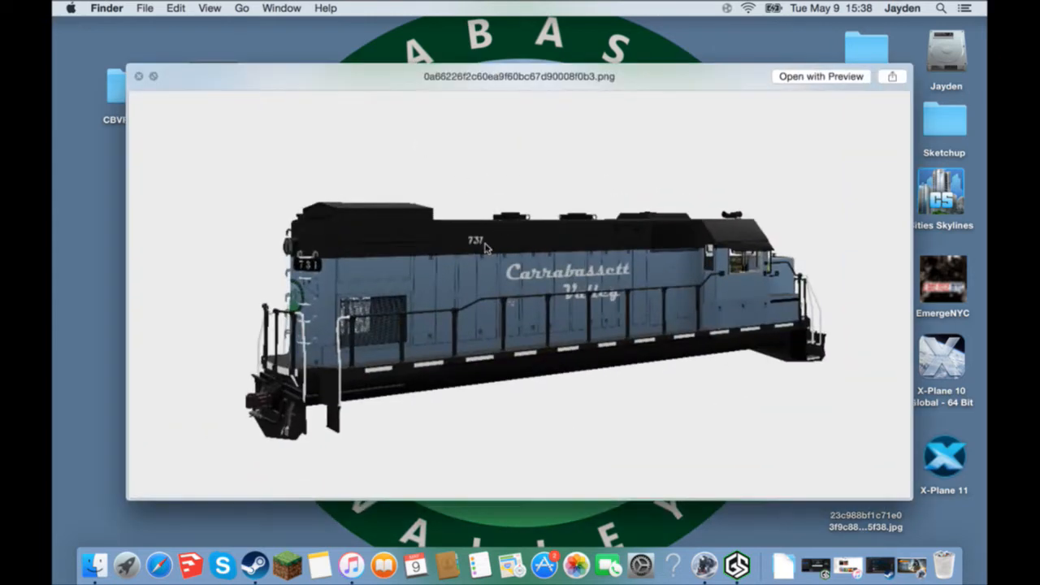
pyautogui.press('space')
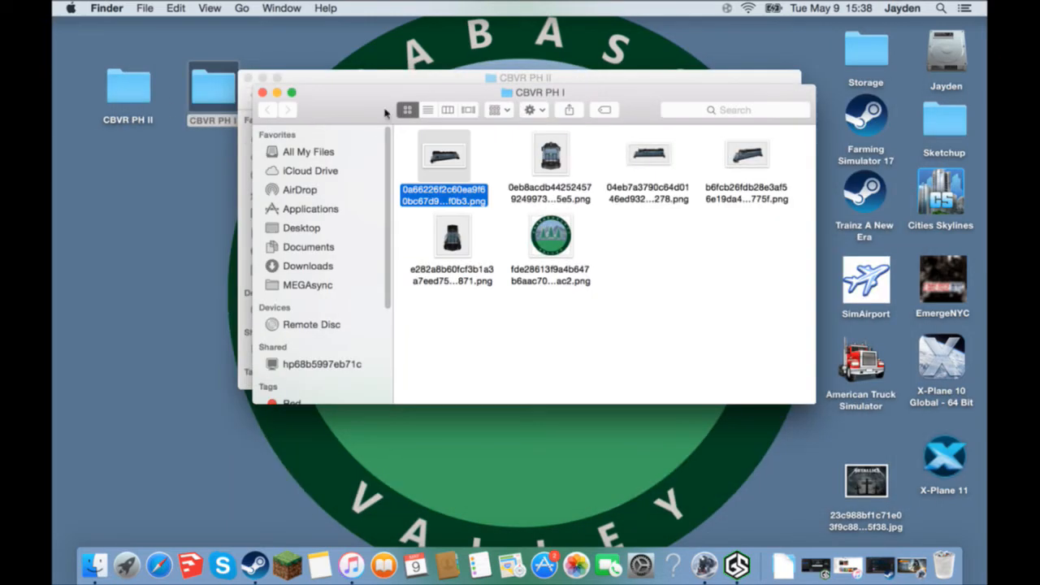
# Move the CBVR PH I window down, bring CBVR PH II forward and preview its locomotive images from the first one
pyautogui.moveTo(357, 94); pyautogui.dragTo(356, 124)
pyautogui.click(358, 98)
pyautogui.click(434, 152)
pyautogui.press('space')
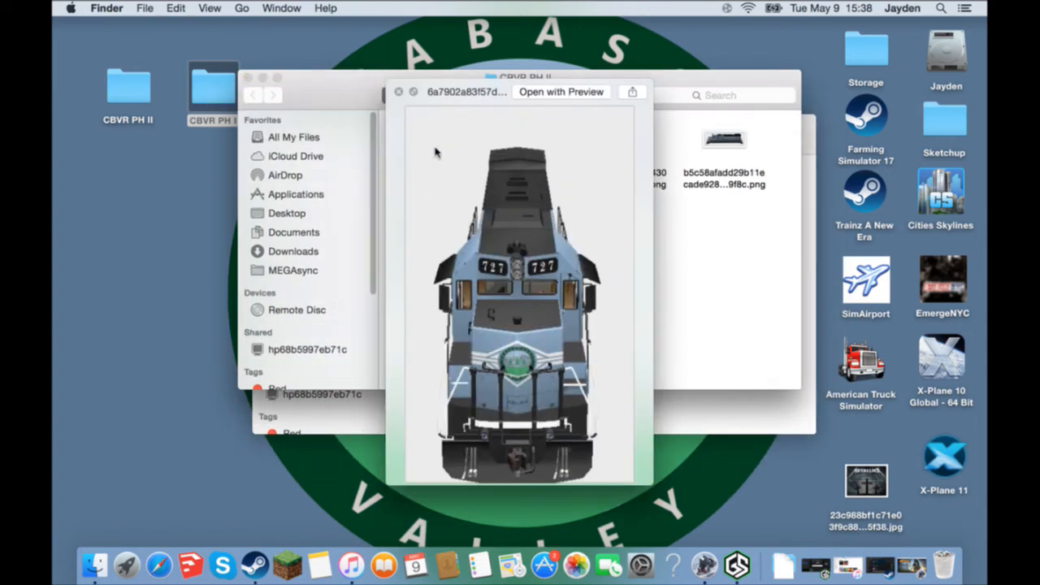
pyautogui.press('Right')
pyautogui.press('Right')
pyautogui.press('Left')
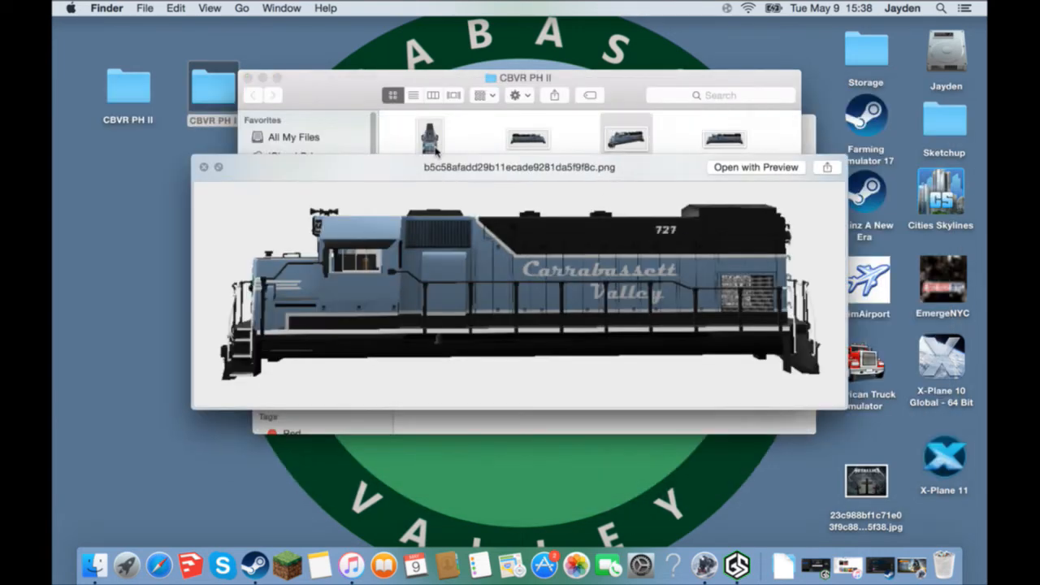
# Page through the remaining CBVR PH II previews, covering the fourth image's side view and the angled view of locomotive 727
pyautogui.press('Left')
pyautogui.press('Left')
pyautogui.press('Down')
pyautogui.press('Up')
pyautogui.press('Right')
pyautogui.press('Right')
pyautogui.press('Right')
pyautogui.press('space')
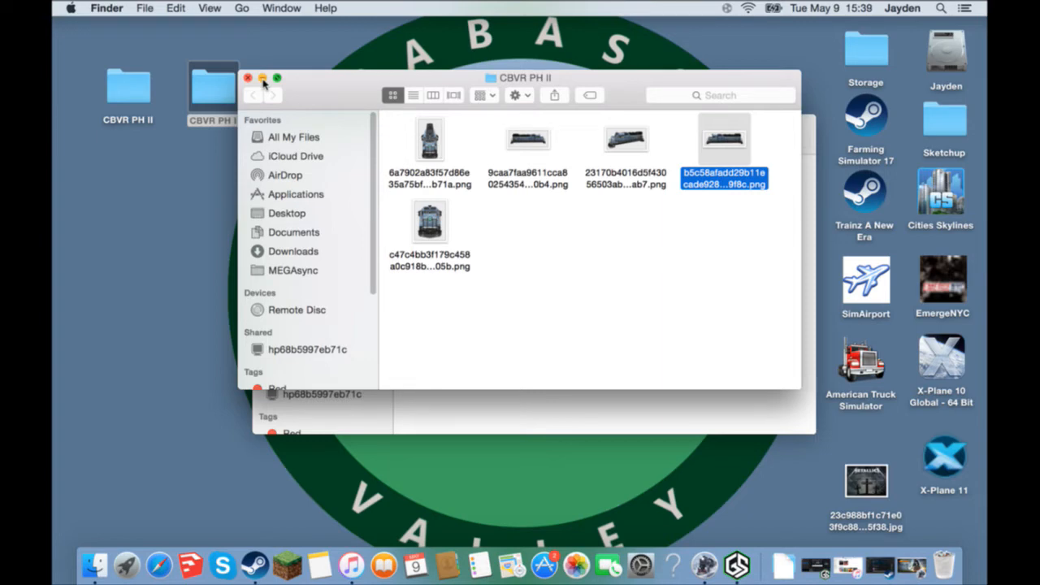
pyautogui.press('space')
pyautogui.press('Left')
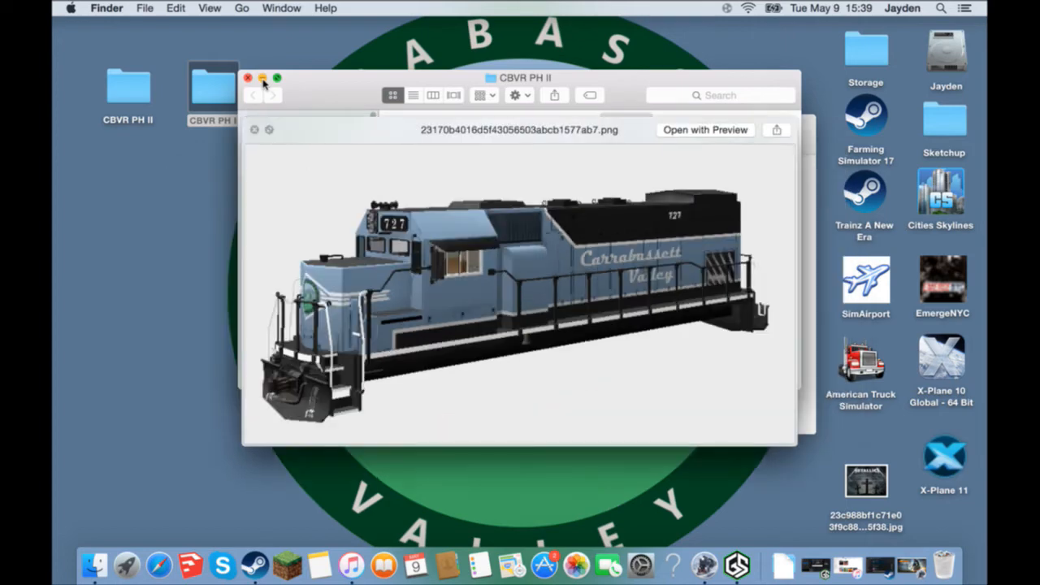
pyautogui.press('space')
# Close the CBVR PH II window and preview the CBVR PH I images, including the round logo and the end view
pyautogui.click(248, 78)
pyautogui.press('space')
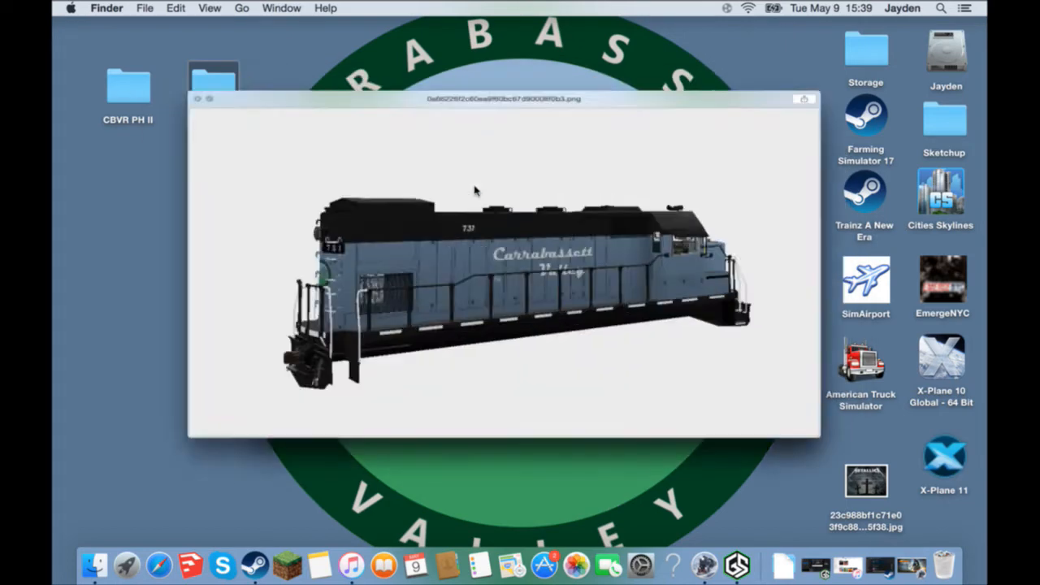
pyautogui.press('Right')
pyautogui.press('Right')
pyautogui.press('Down')
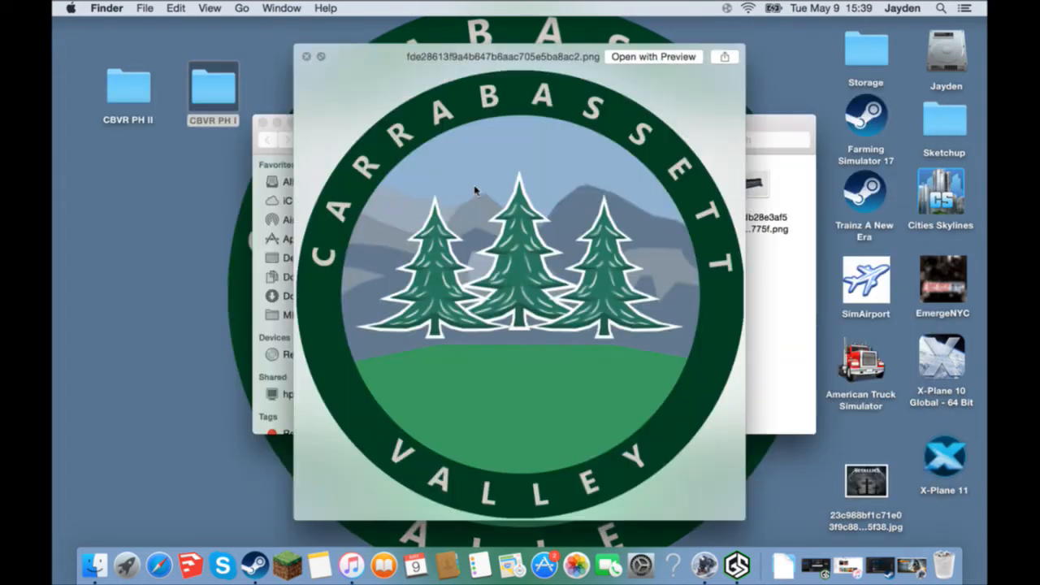
pyautogui.press('Left')
pyautogui.press('space')
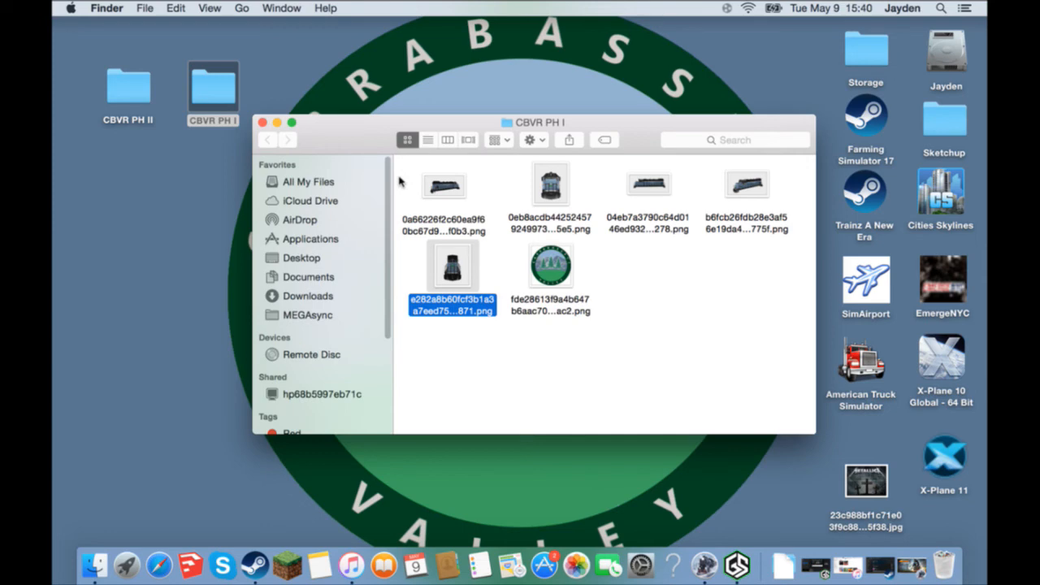
# Preview the first locomotive image in CBVR PH I once more
pyautogui.press('Right')
pyautogui.click(433, 193)
pyautogui.press('space')
pyautogui.press('space')
# Reopen the CBVR PH II folder and preview its images from the raised front view through to the angled view
pyautogui.doubleClick(144, 94)
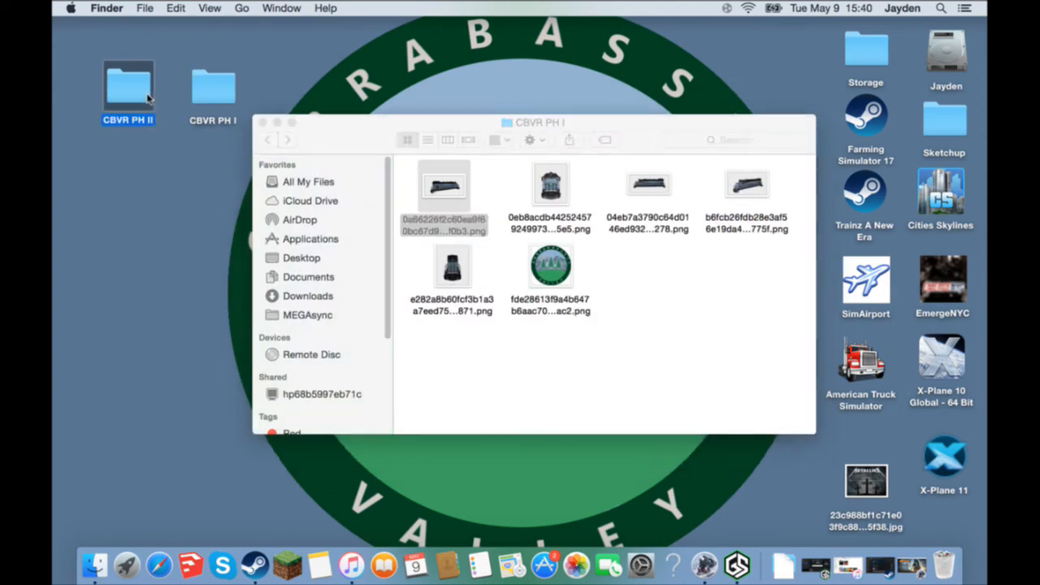
pyautogui.click(451, 197)
pyautogui.press('space')
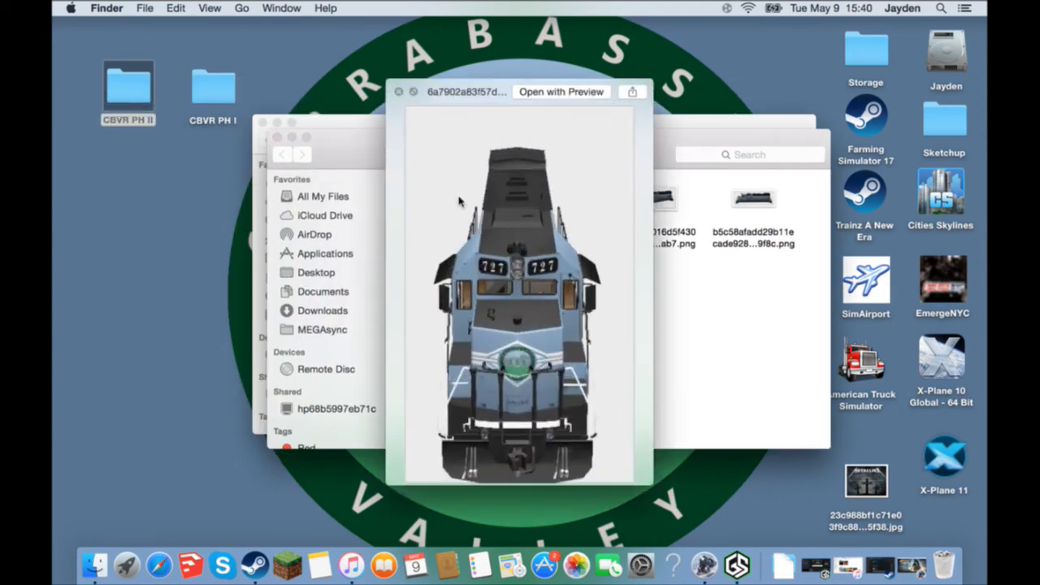
pyautogui.press('Right')
pyautogui.press('Right')
pyautogui.press('Right')
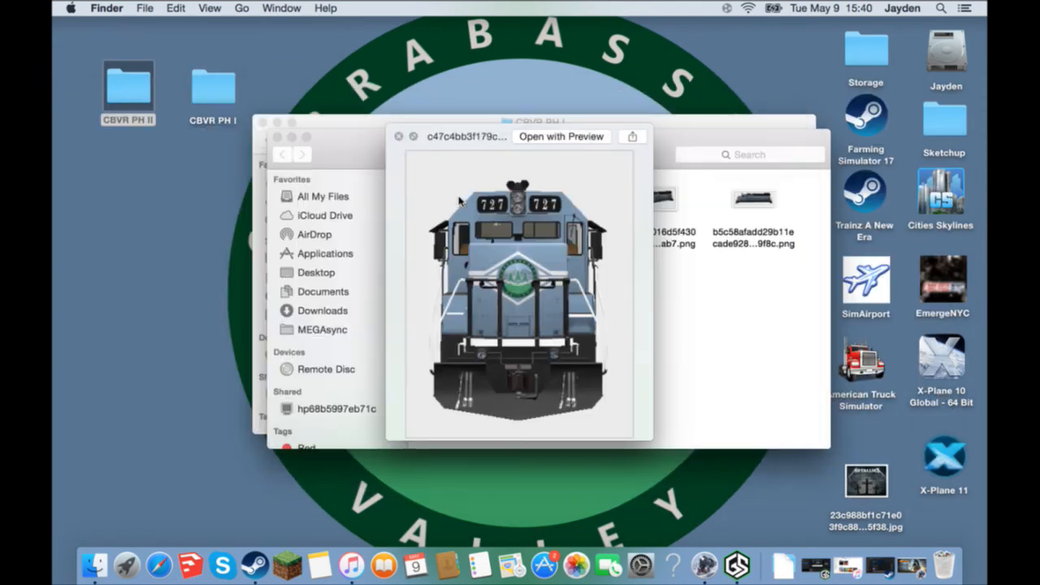
pyautogui.press('Right')
pyautogui.press('Right')
pyautogui.press('Right')
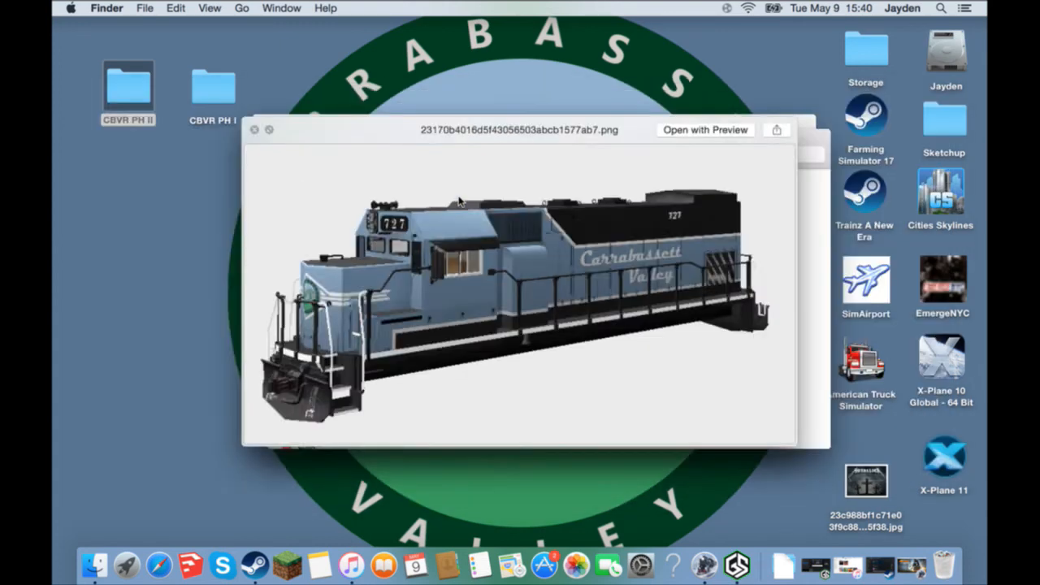
pyautogui.press('Left')
pyautogui.press('space')
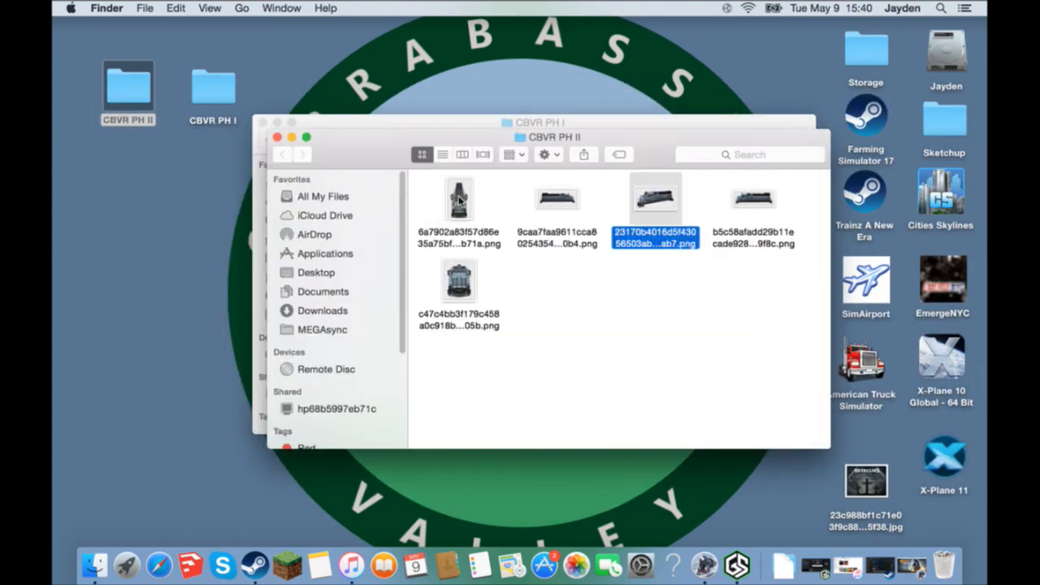
# Close both image folder windows and switch to Gameshow to access its broadcasting and recording output commands
pyautogui.click(276, 138)
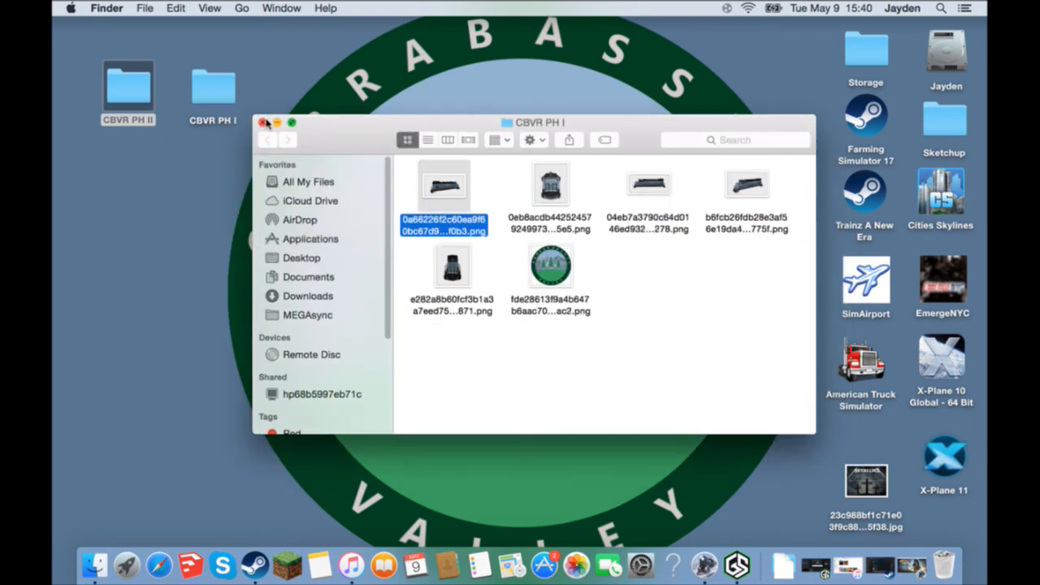
pyautogui.click(264, 122)
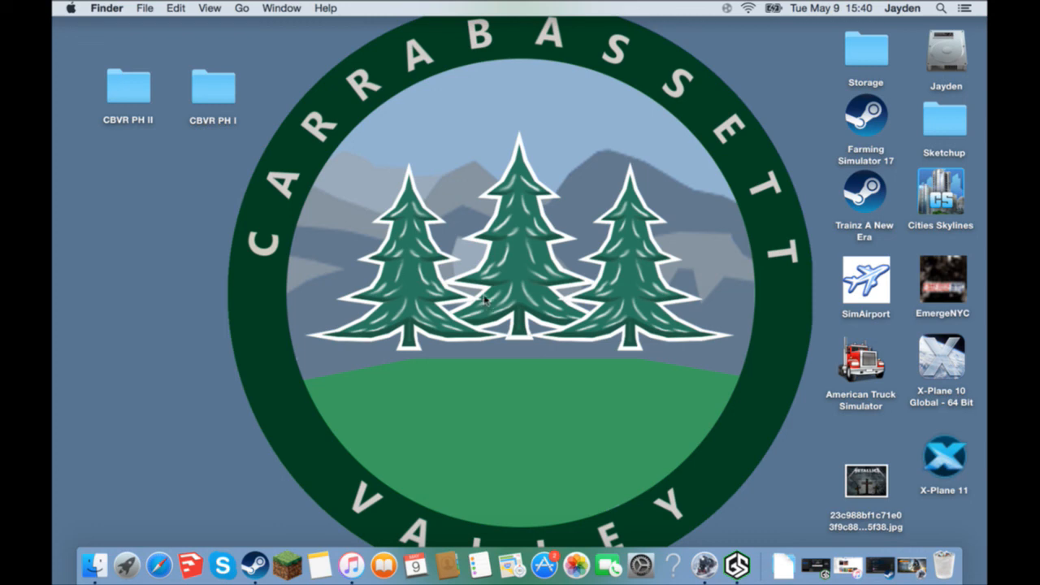
pyautogui.click(736, 564)
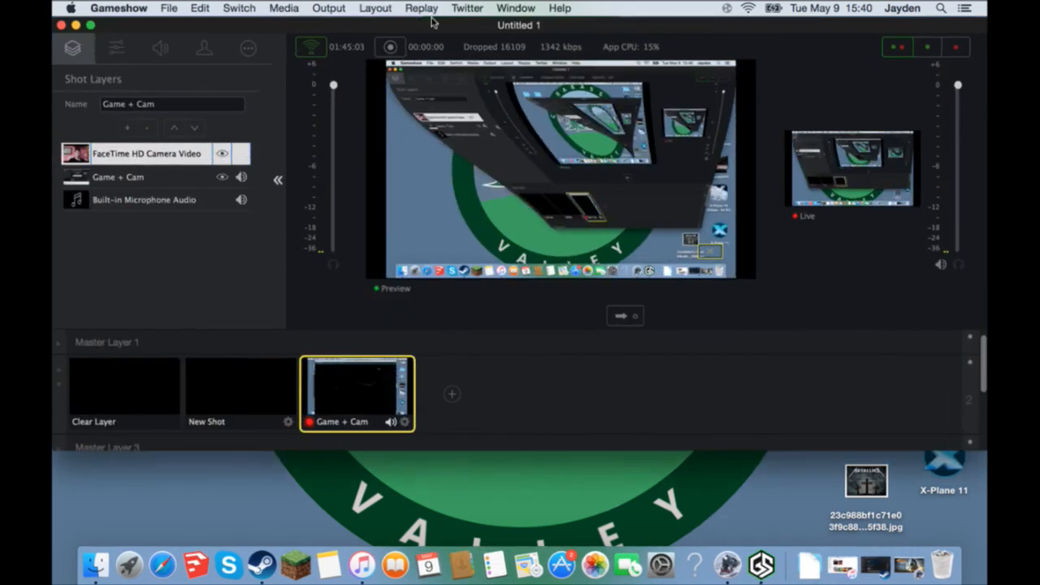
pyautogui.click(329, 9)
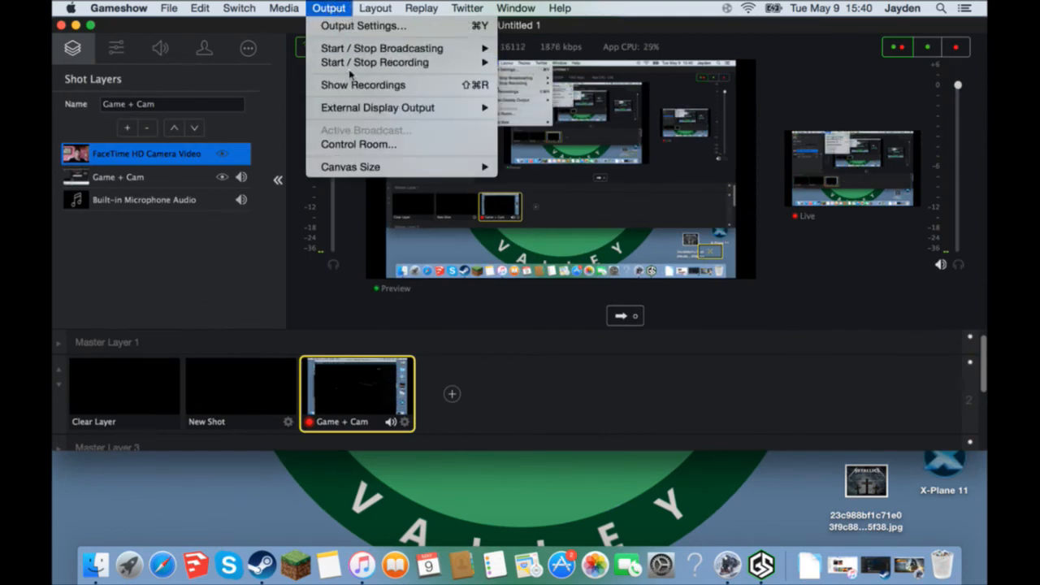